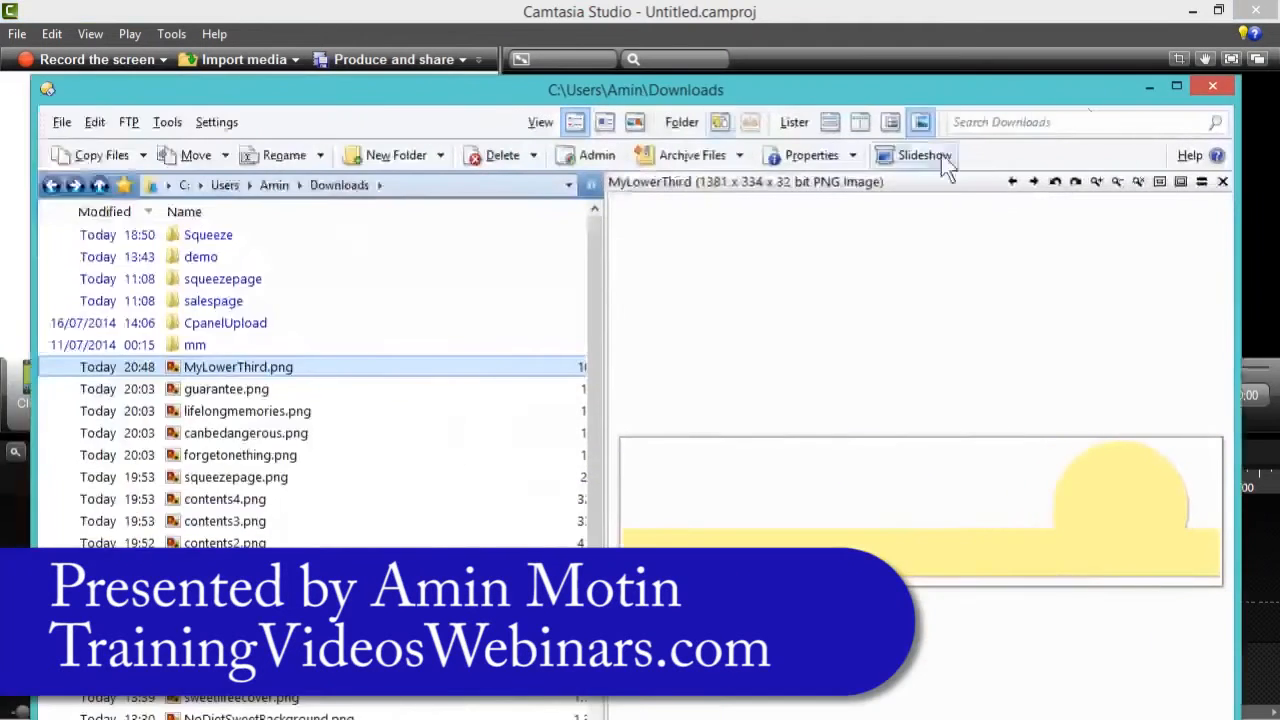
- Maximise the file browser and preview the PNG images in the Downloads folder one by one
left_click(1183, 84)
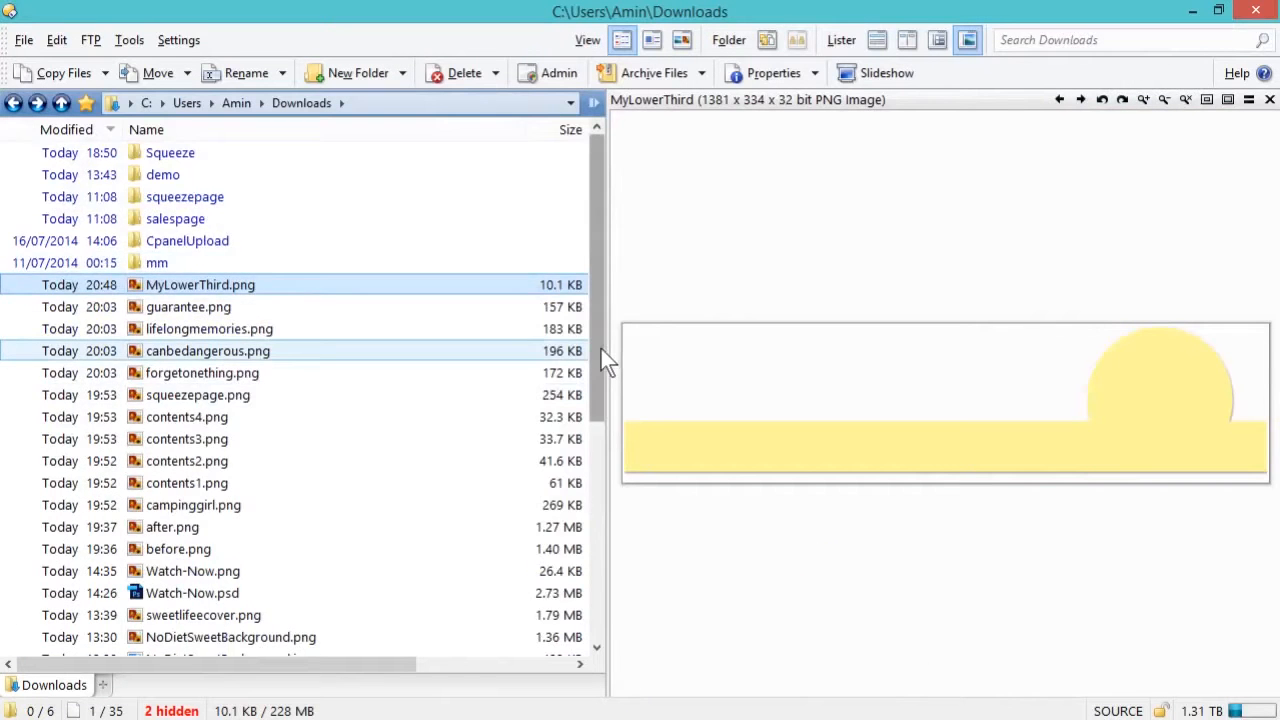
left_click_drag(598, 351, 609, 606)
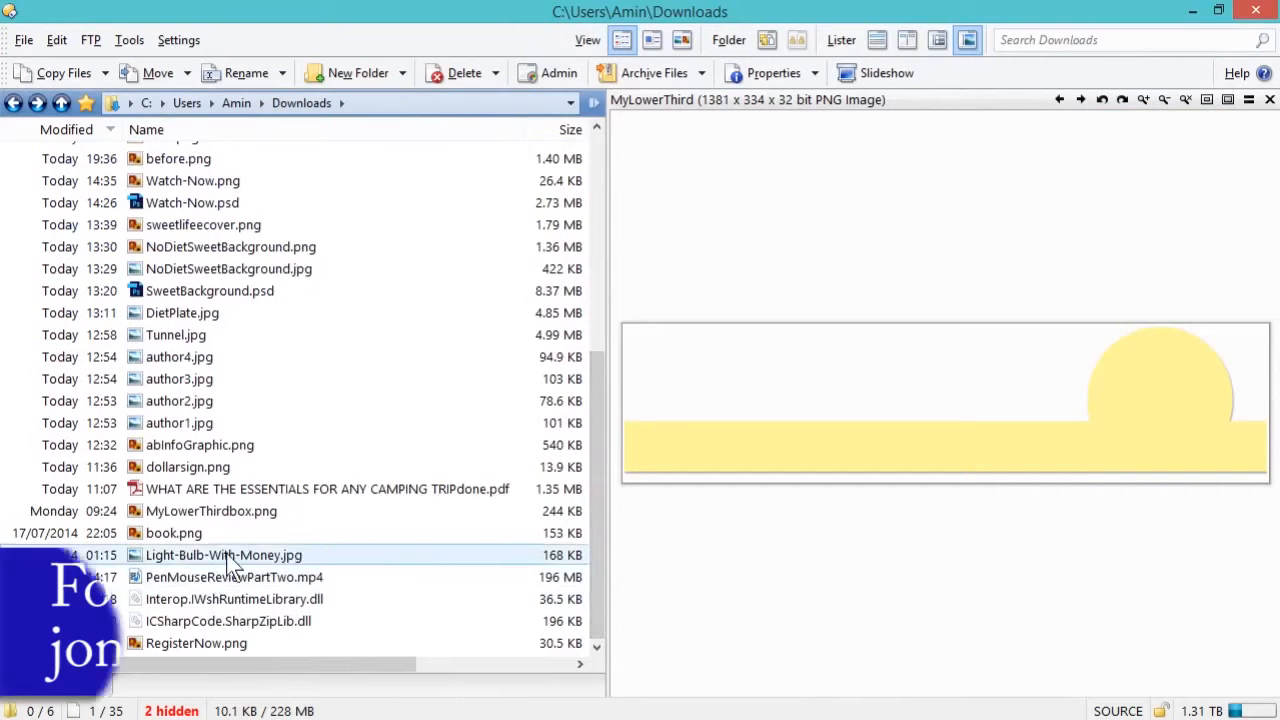
scroll(246, 510, "up", 6)
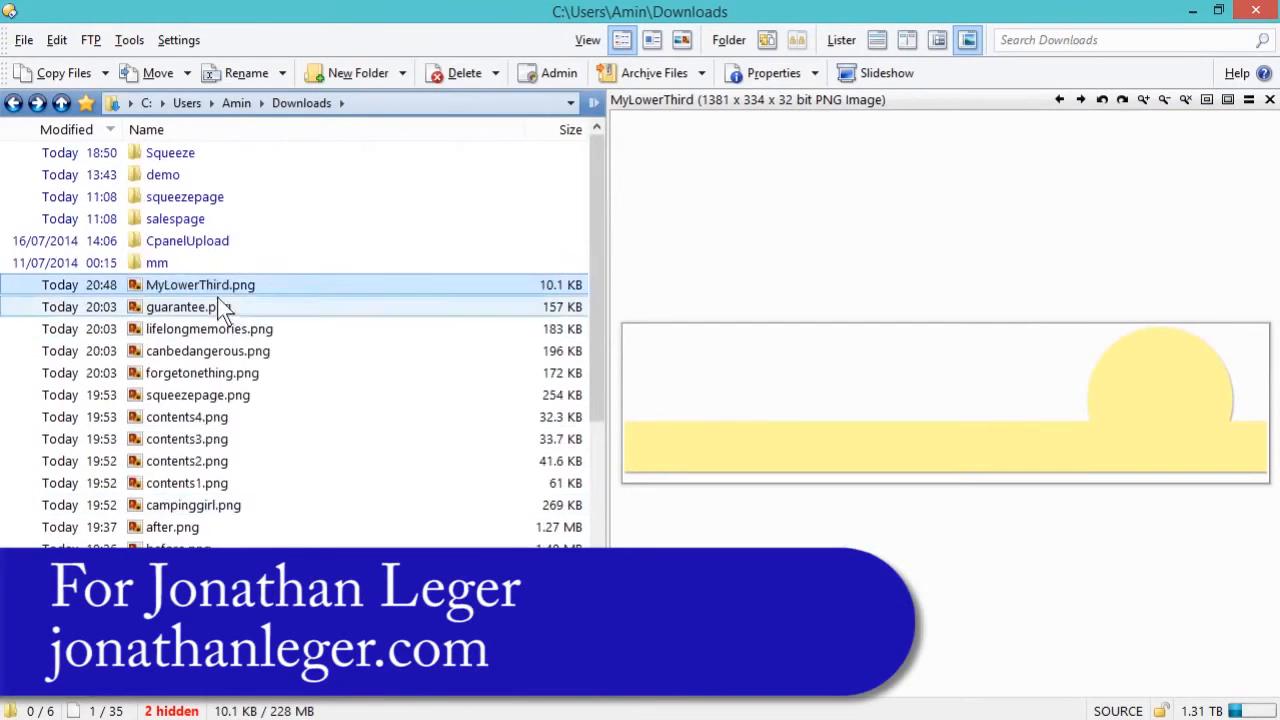
scroll(296, 485, "down", 1)
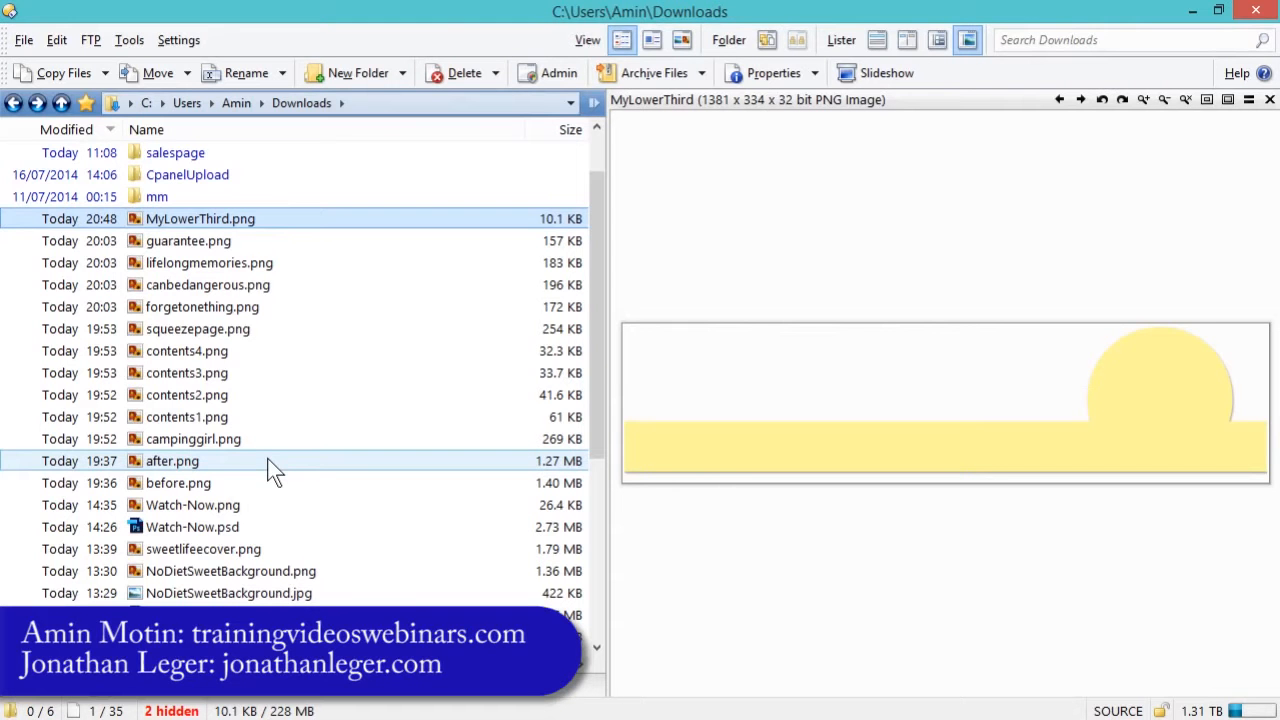
left_click(190, 242)
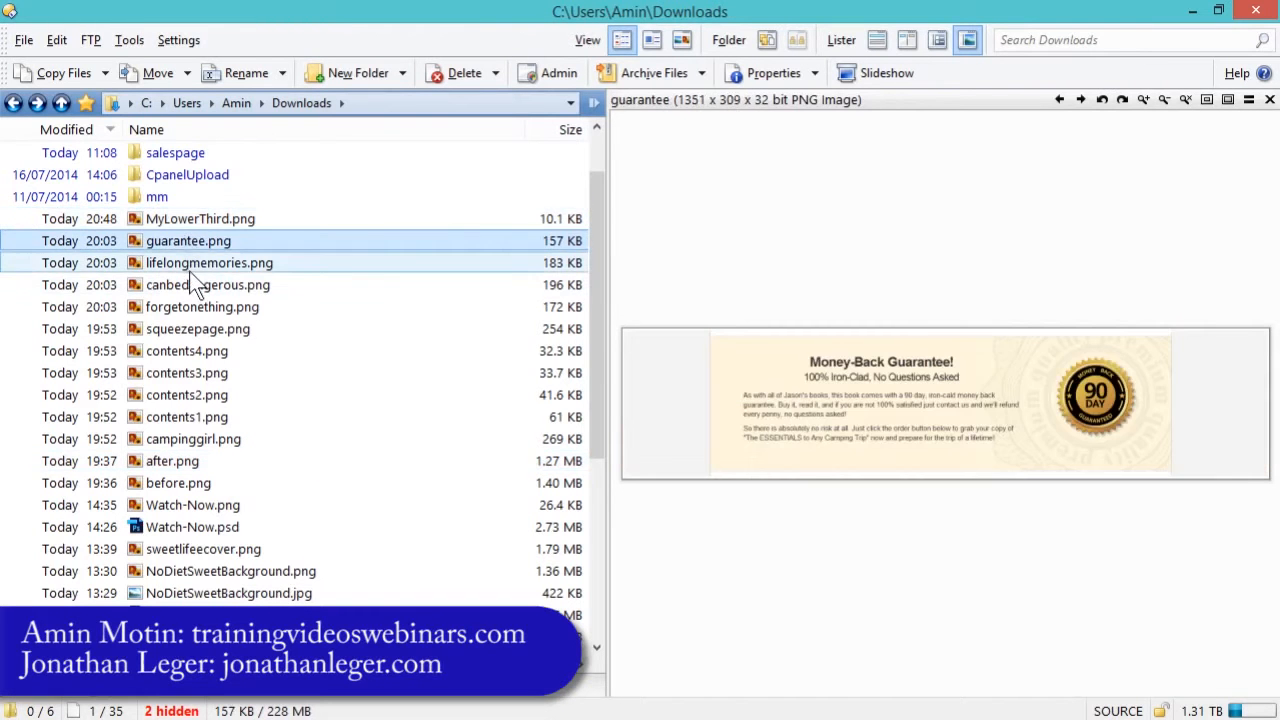
left_click(190, 266)
left_click(190, 288)
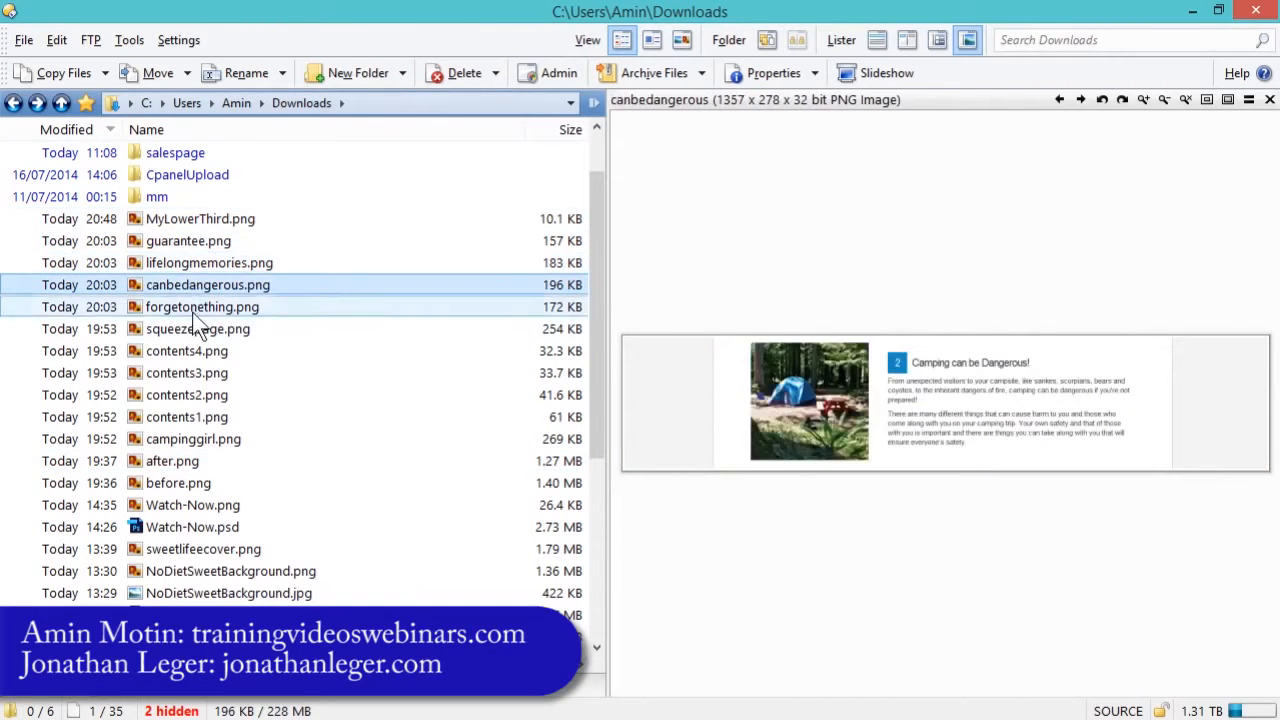
left_click(192, 310)
left_click(191, 352)
left_click(192, 372)
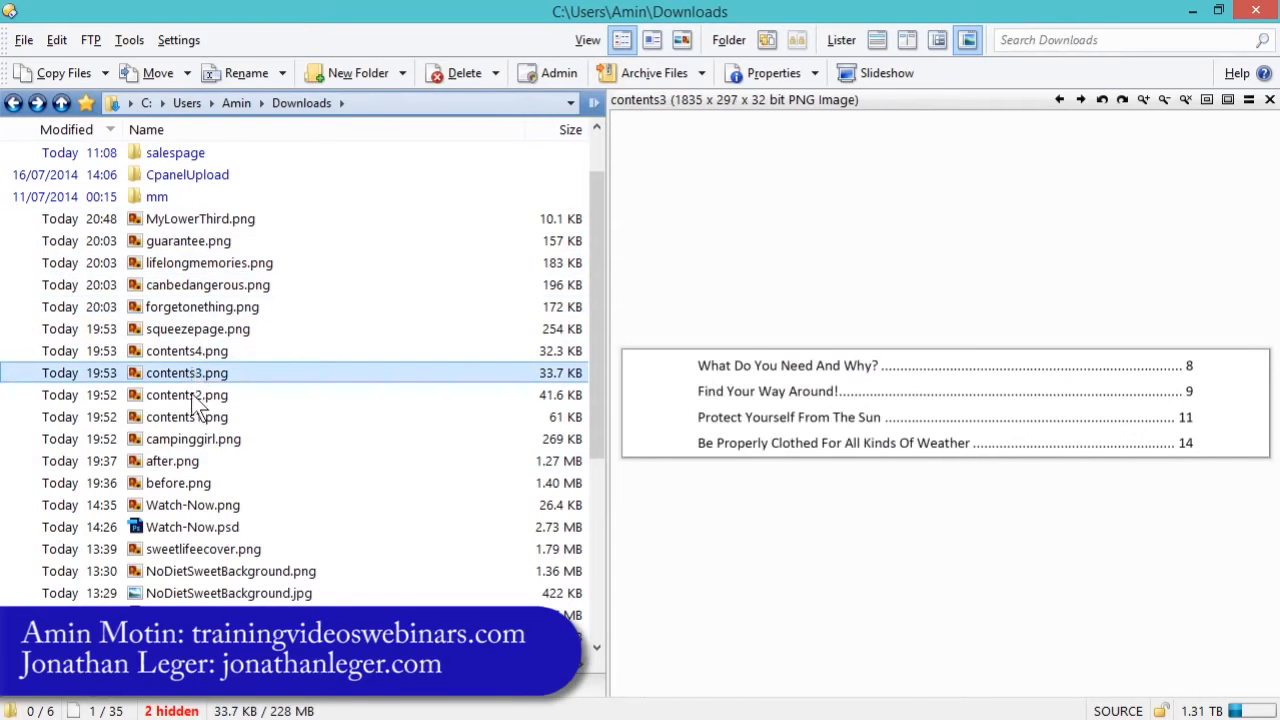
left_click(190, 461)
left_click(192, 483)
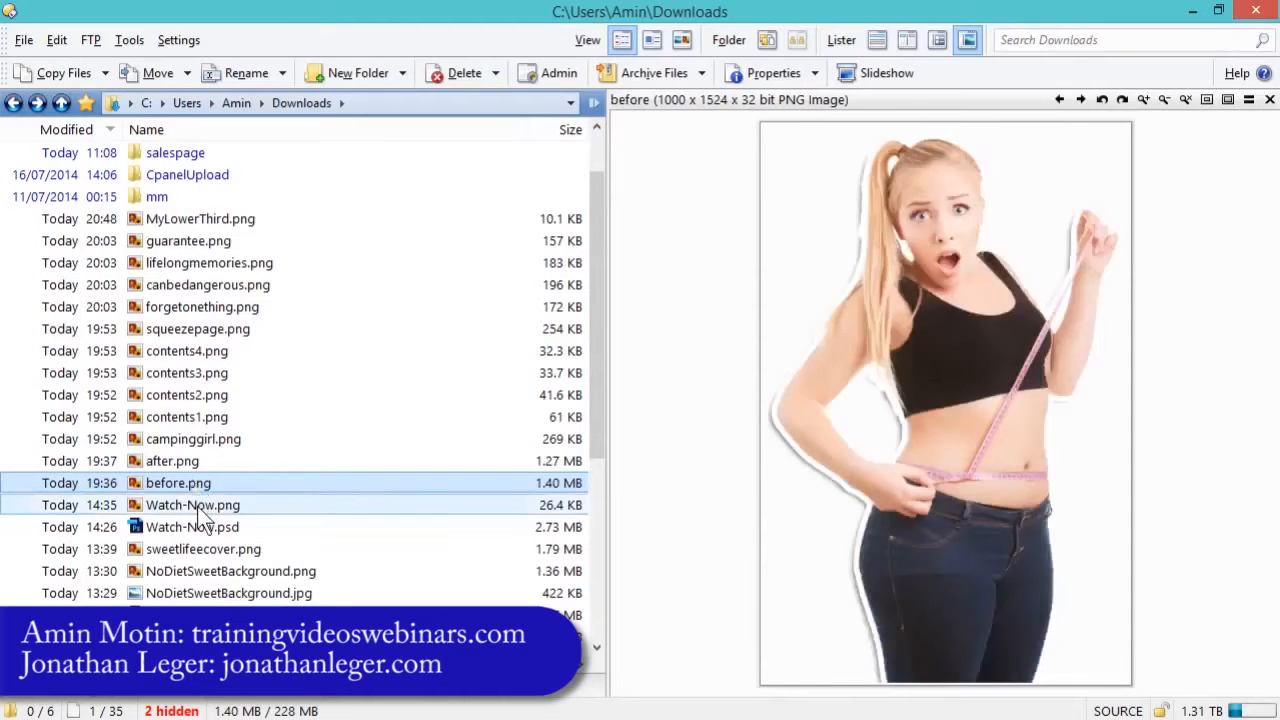
left_click(201, 510)
left_click(204, 527)
left_click(214, 550)
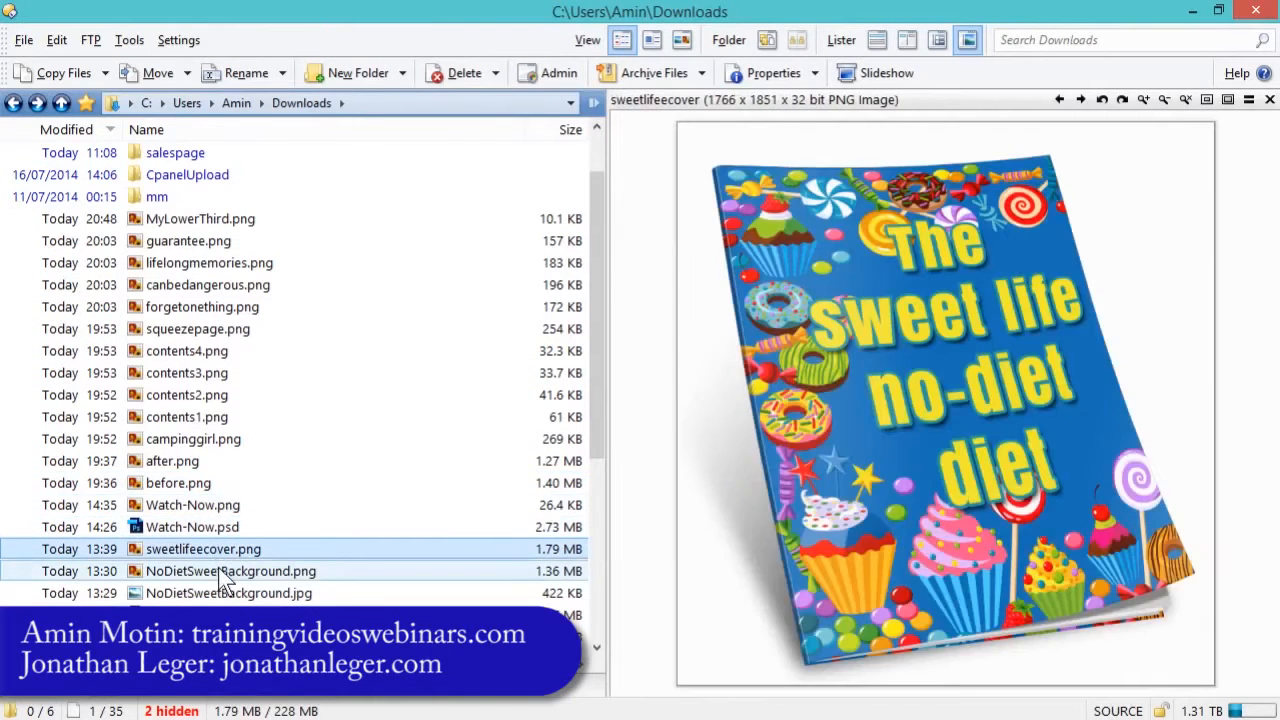
left_click(220, 573)
left_click(228, 549)
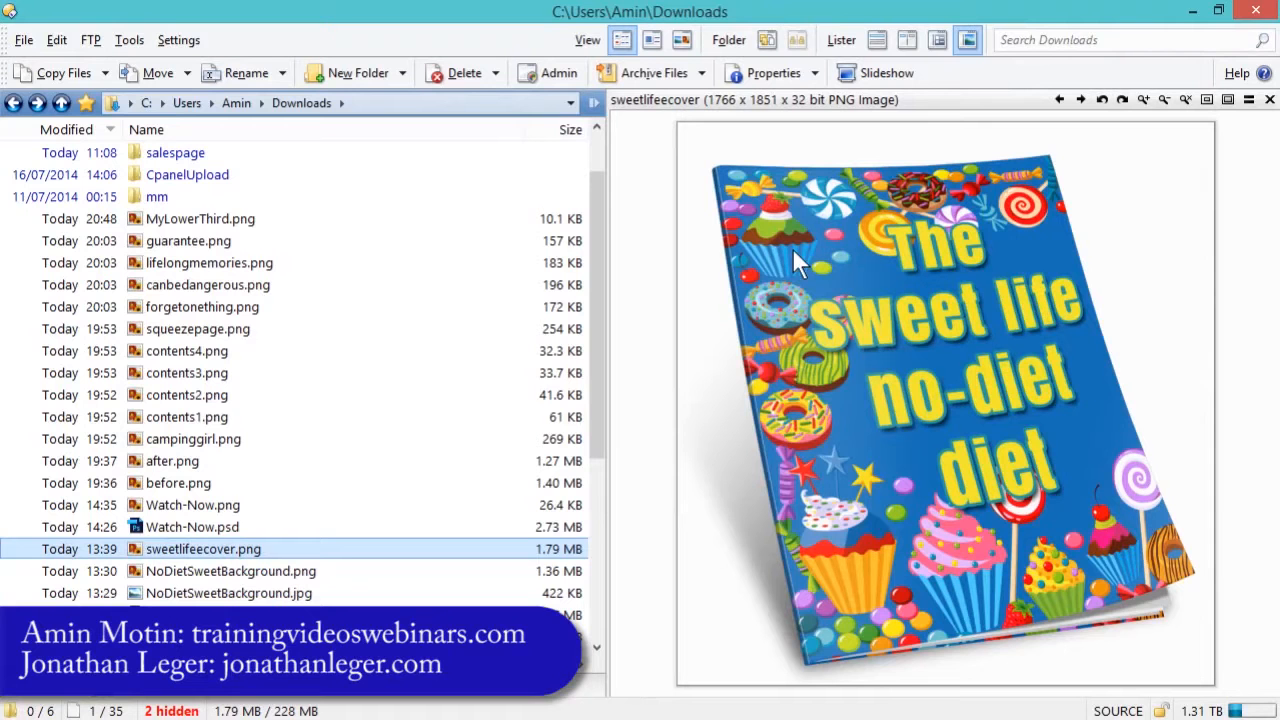
- Switch to Camtasia Studio and import the video PenMouseReviewPartTwo from the Downloads folder
left_click(1190, 11)
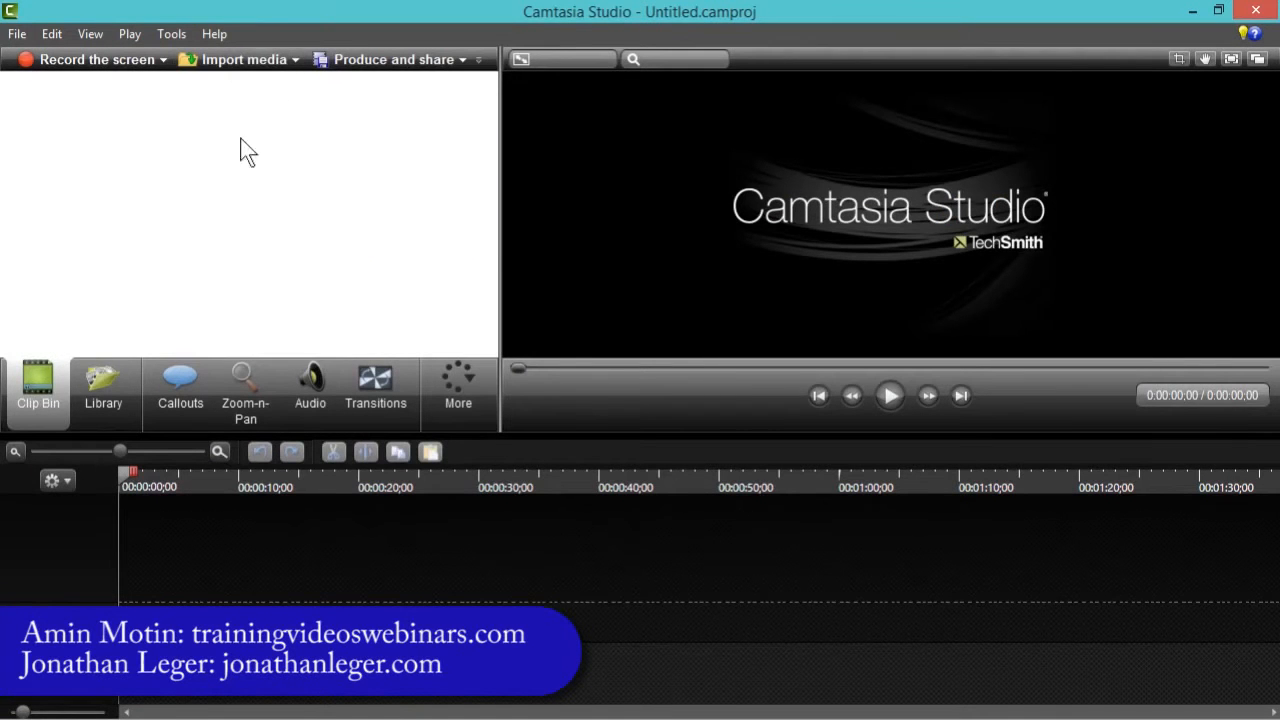
left_click(265, 62)
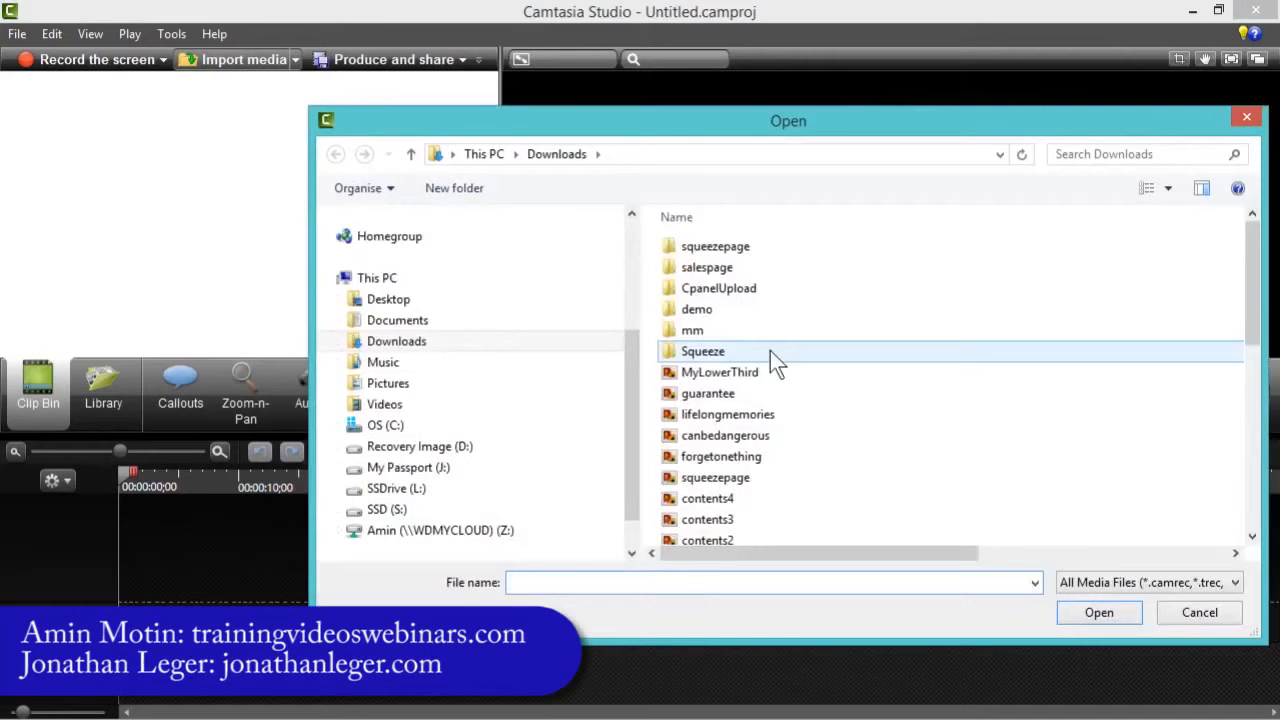
left_click_drag(309, 107, 80, 52)
left_click(813, 400)
scroll(811, 396, "down", 2)
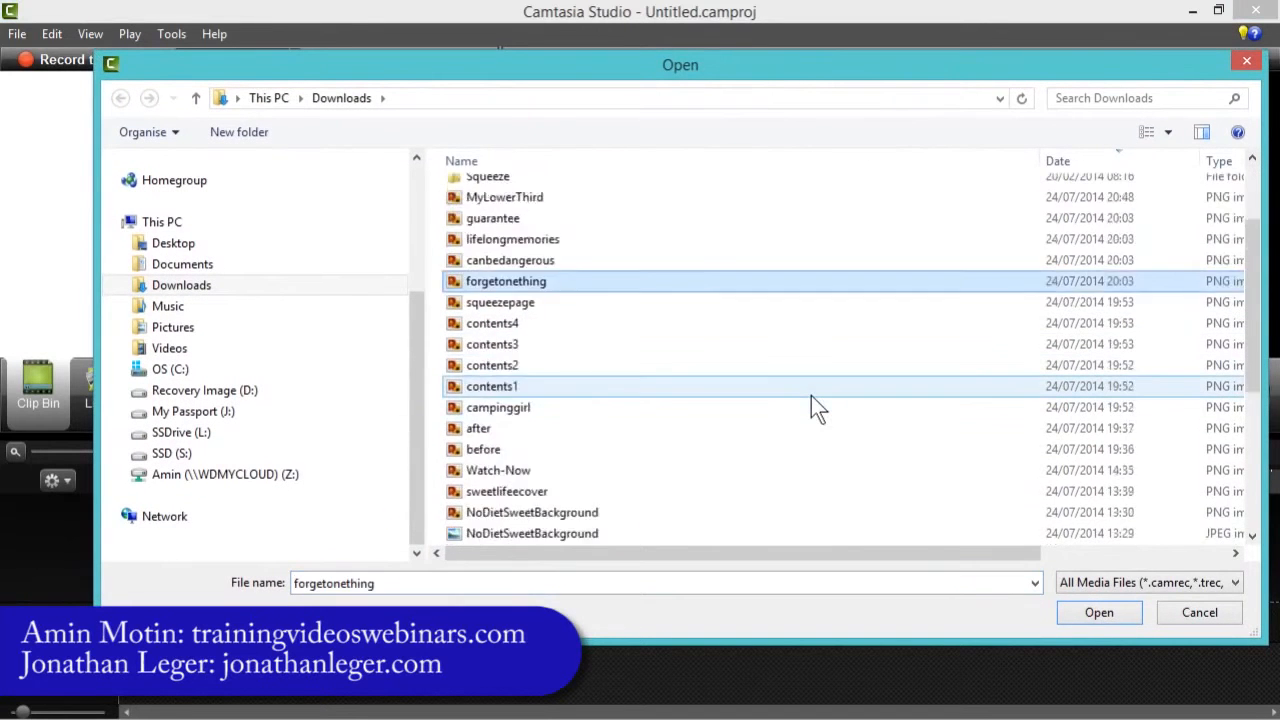
scroll(811, 396, "down", 4)
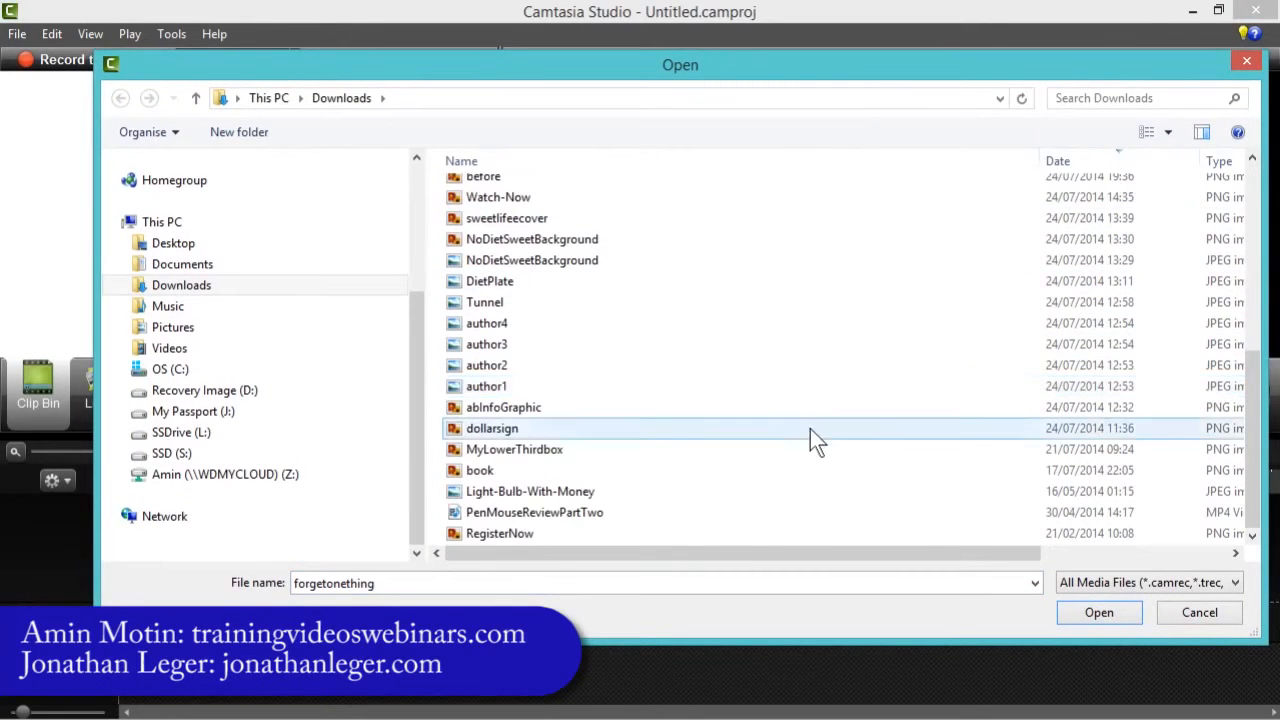
left_click(496, 510)
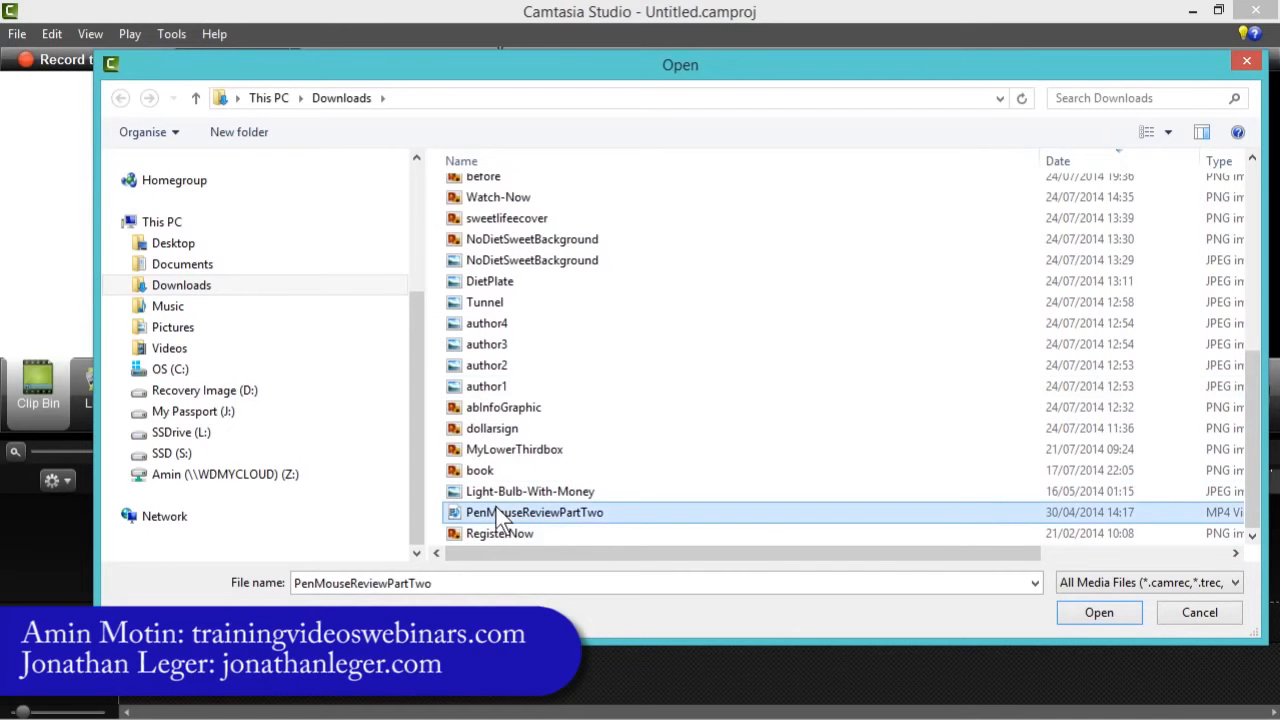
left_click(1099, 612)
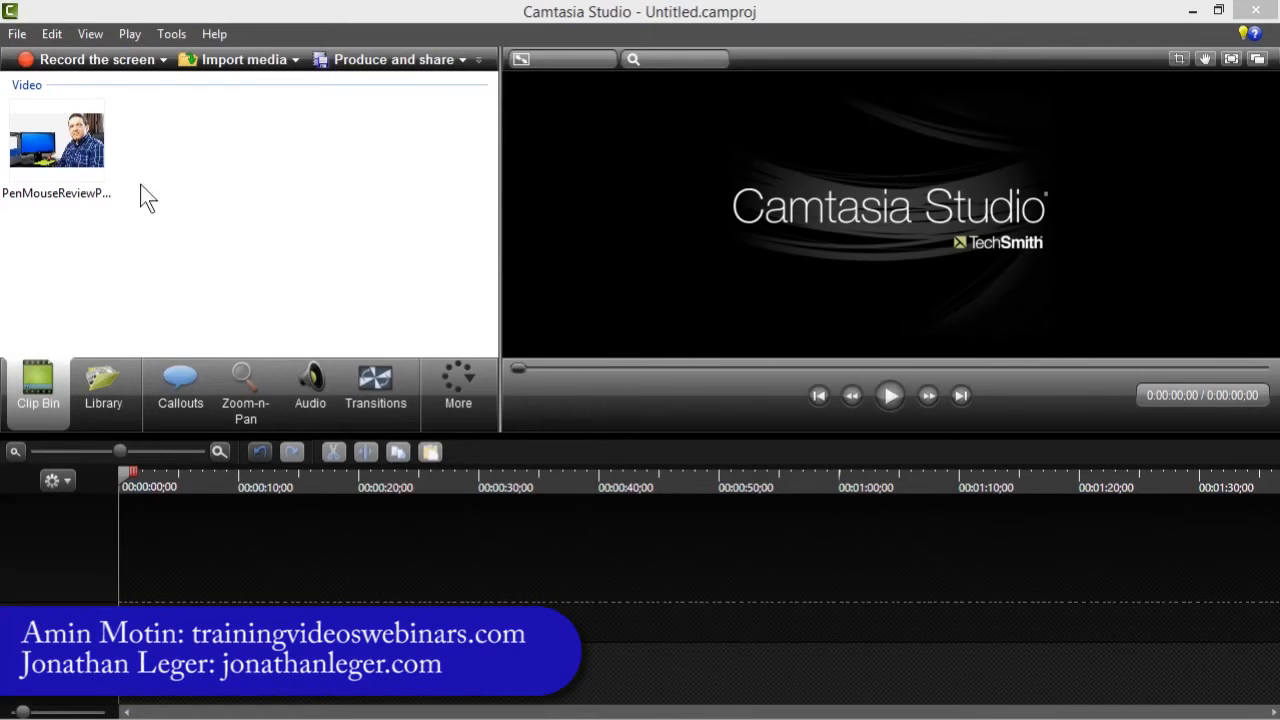
- Add the imported PenMouseReviewPartTwo clip to the timeline
right_click(74, 150)
left_click(185, 166)
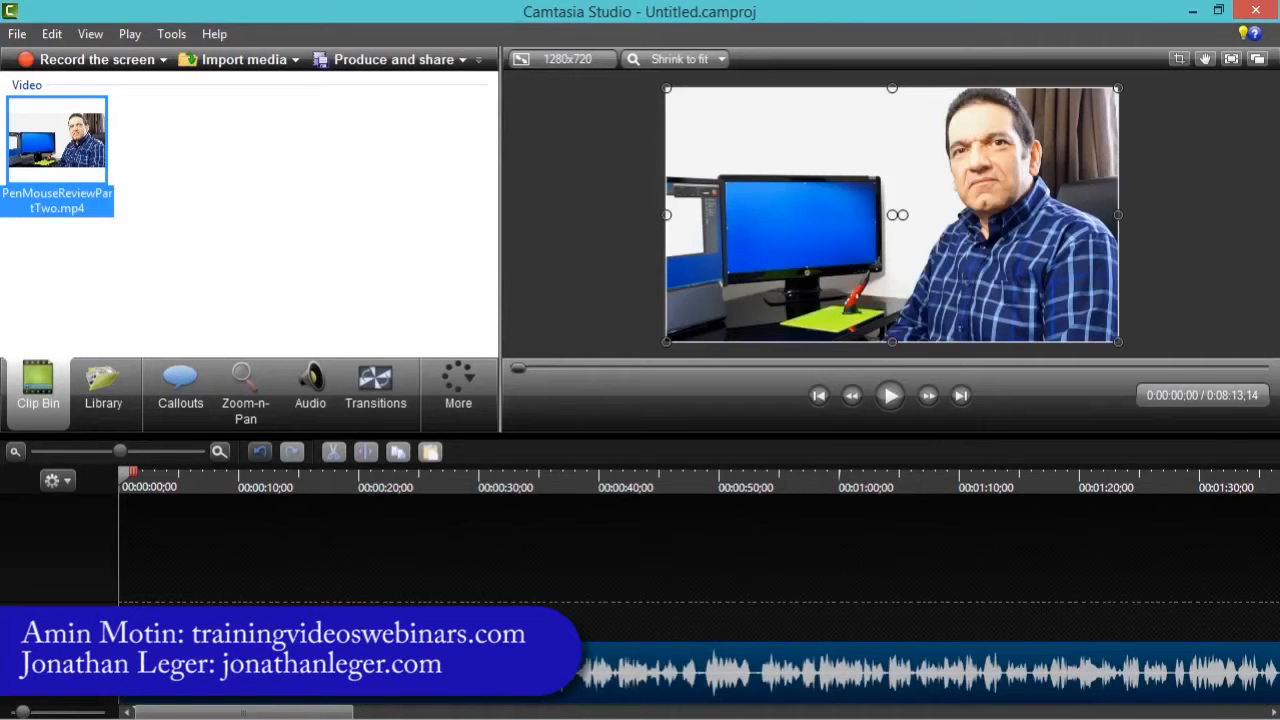
left_click_drag(119, 472, 110, 532)
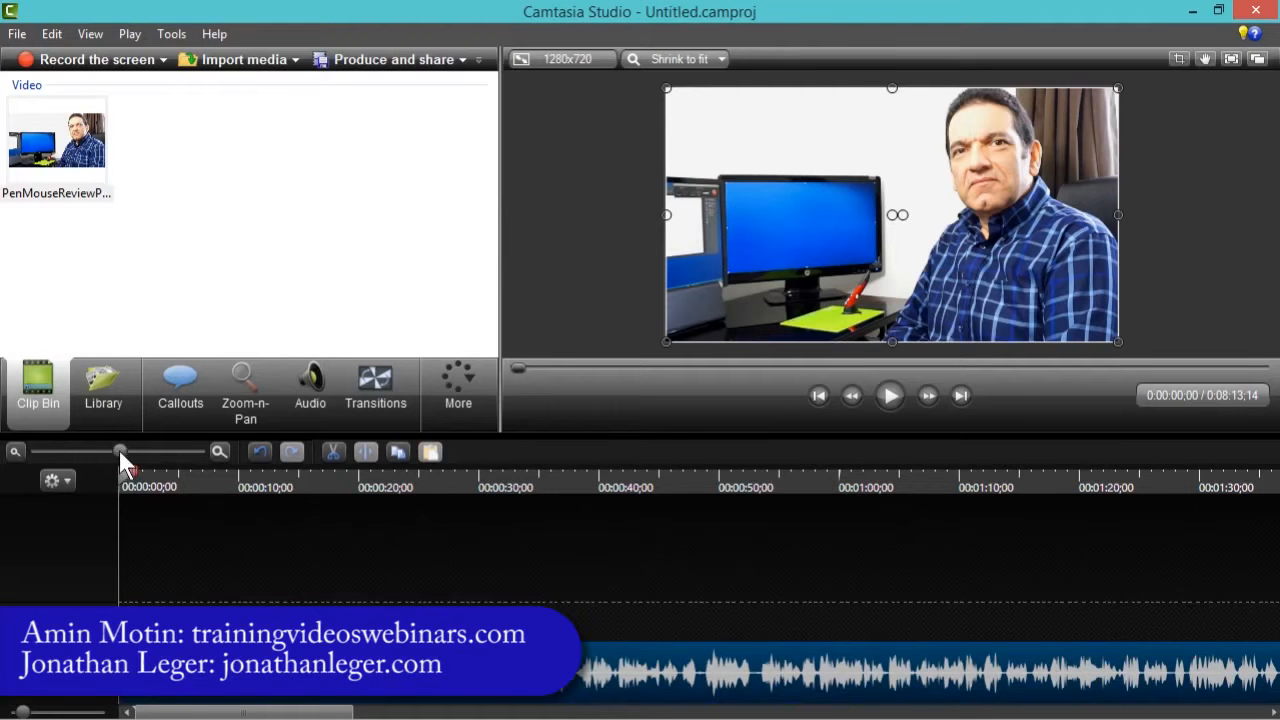
left_click_drag(120, 455, 33, 455)
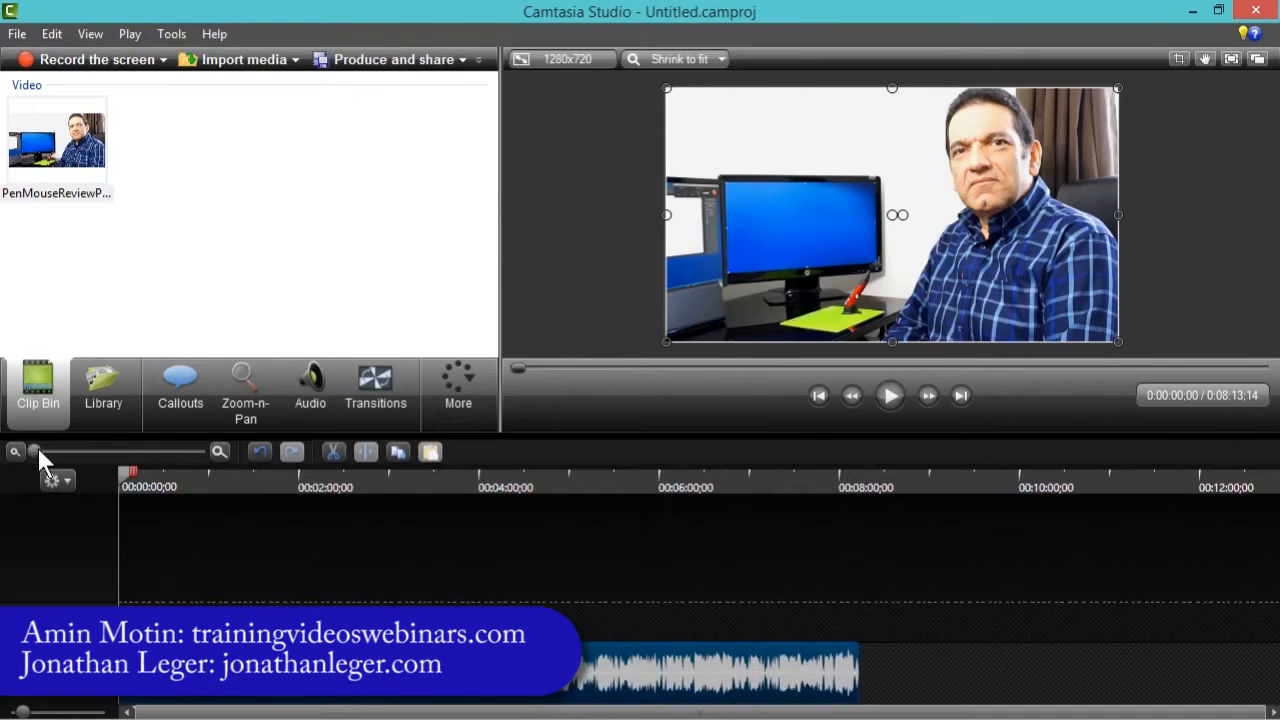
left_click_drag(37, 450, 240, 466)
left_click_drag(358, 483, 142, 486)
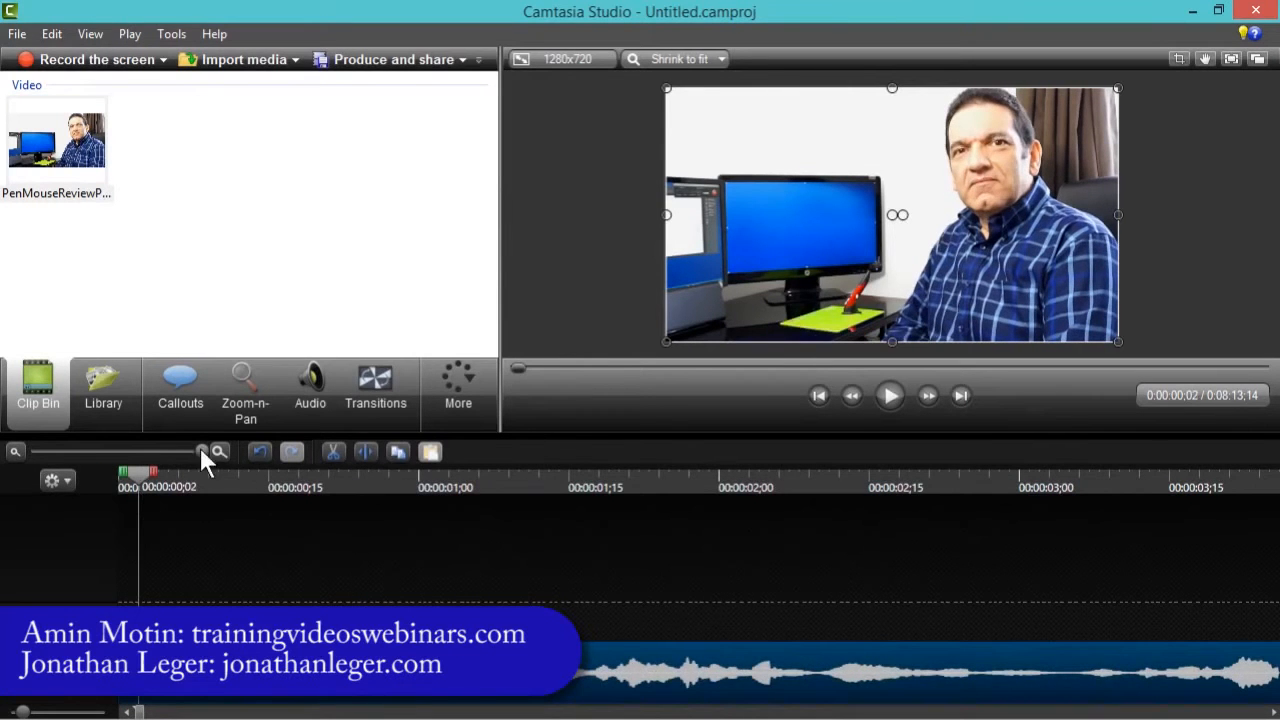
left_click_drag(201, 448, 14, 462)
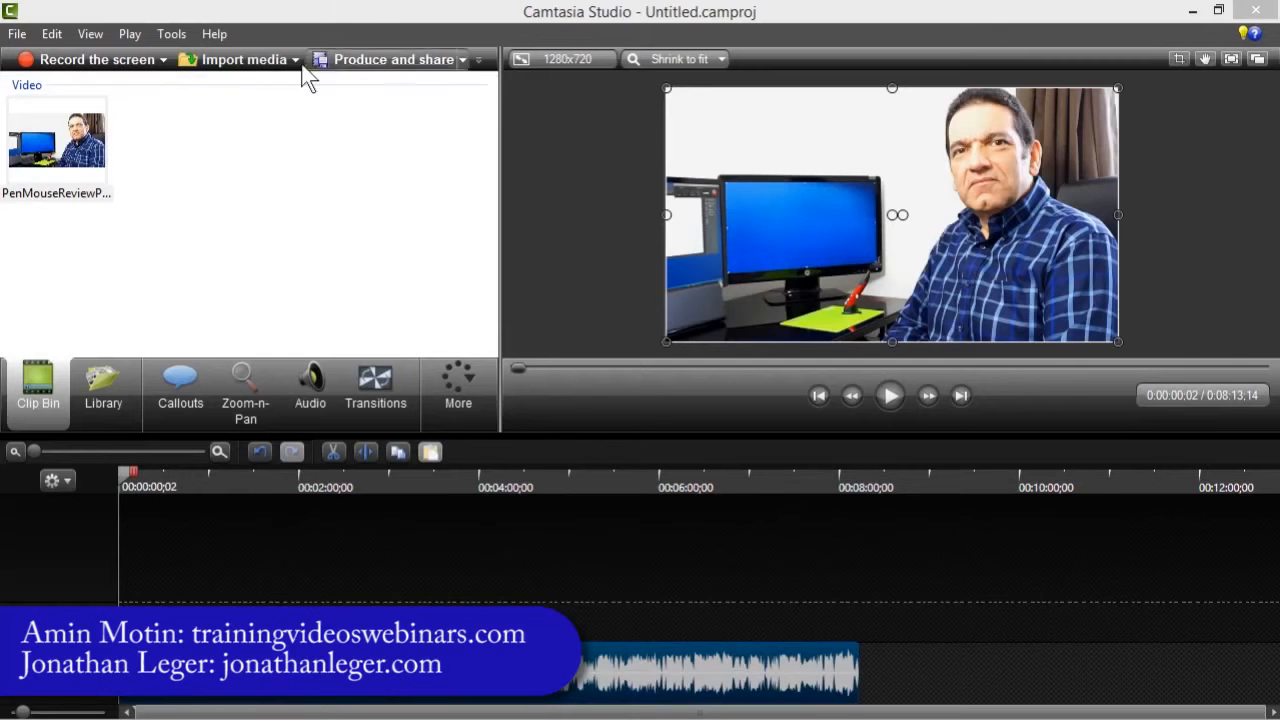
left_click(240, 59)
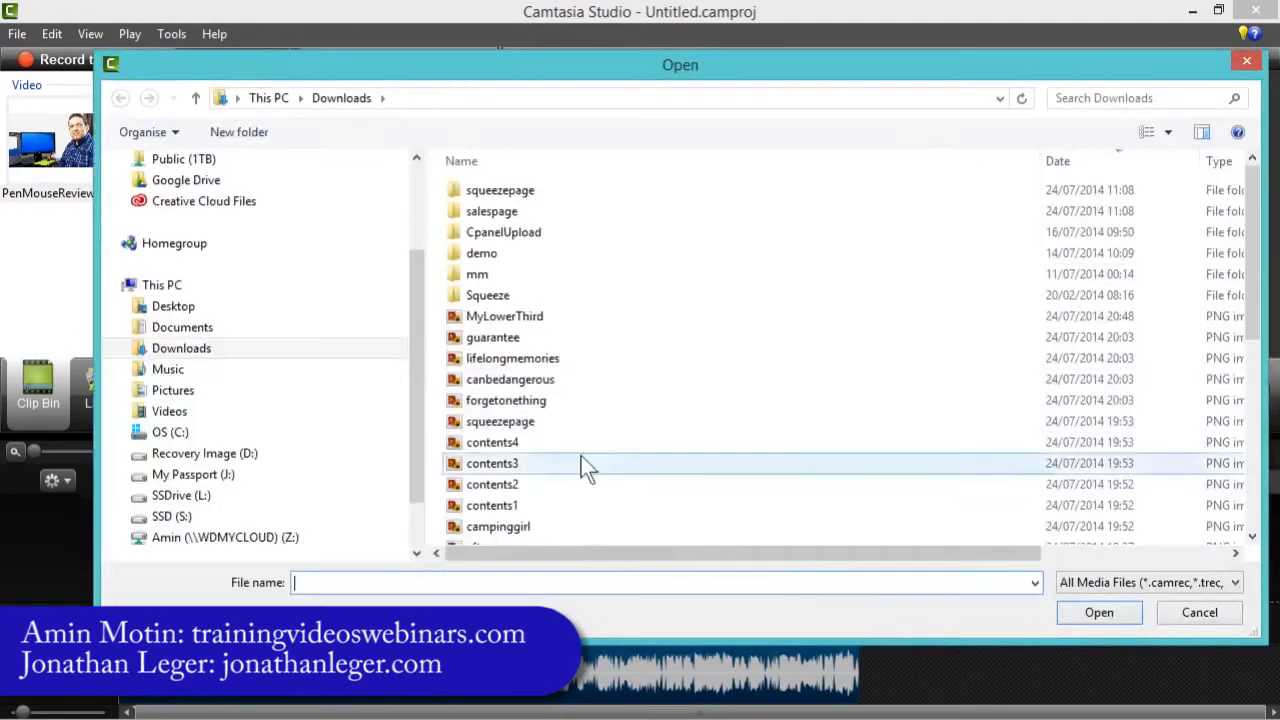
left_click(509, 318)
left_click(502, 507, "shift")
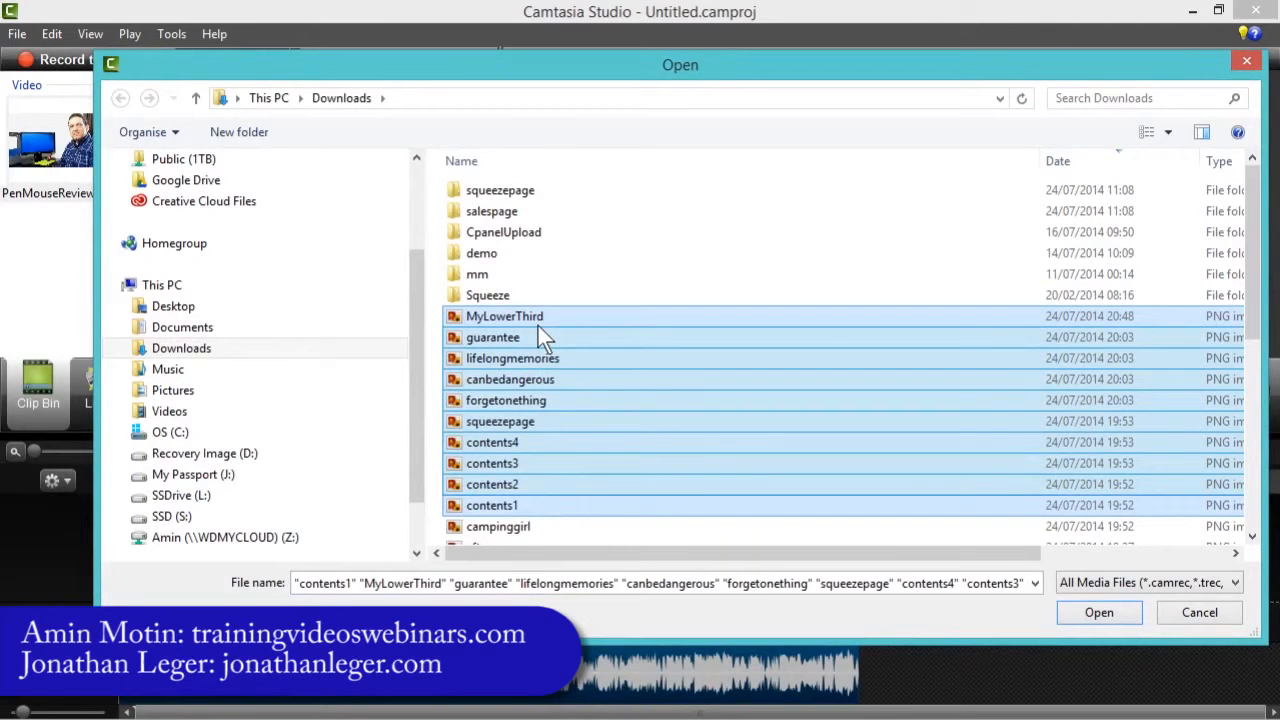
left_click_drag(538, 326, 545, 383)
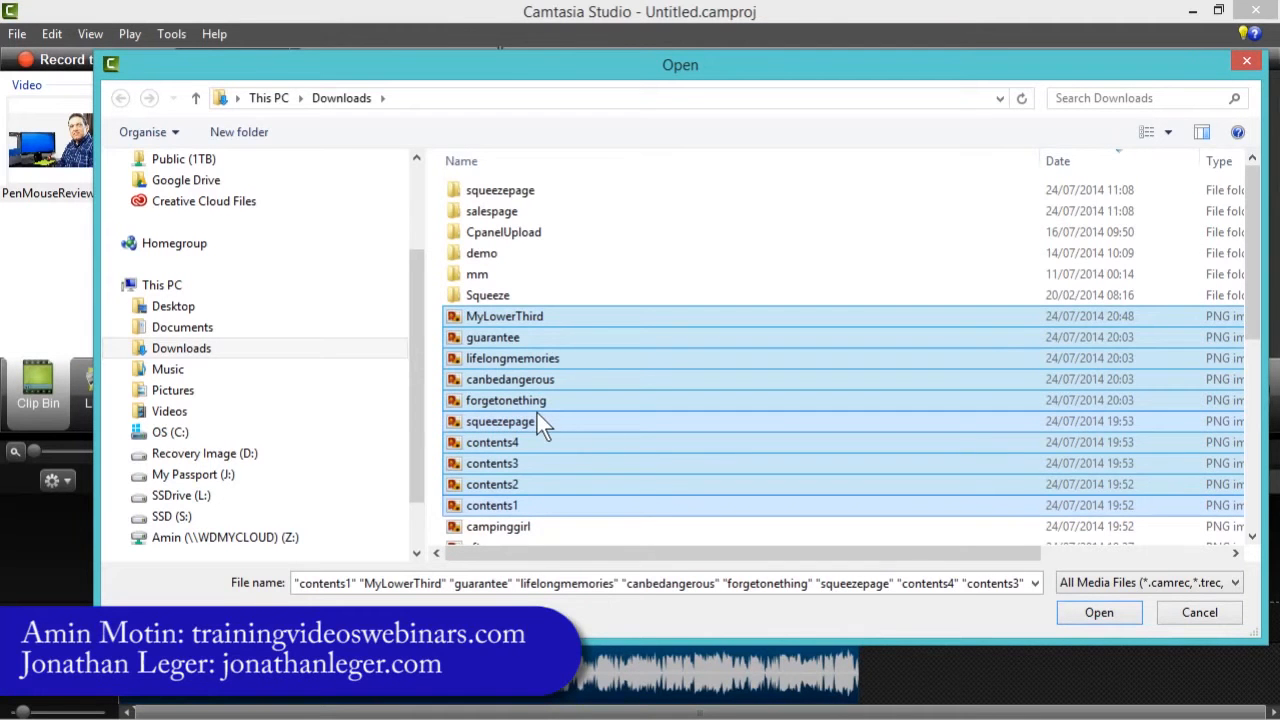
left_click(1205, 612)
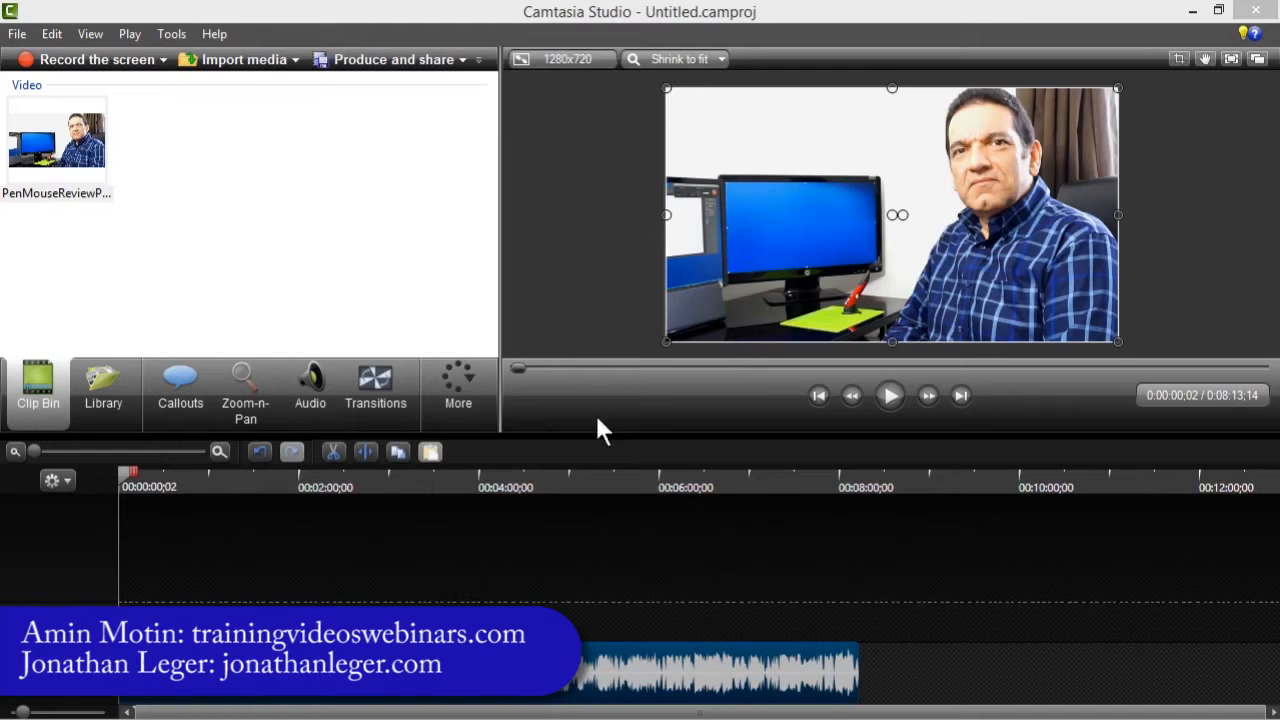
- Add a callout to the video and change its shape to the plain filled rectangle
left_click(603, 309)
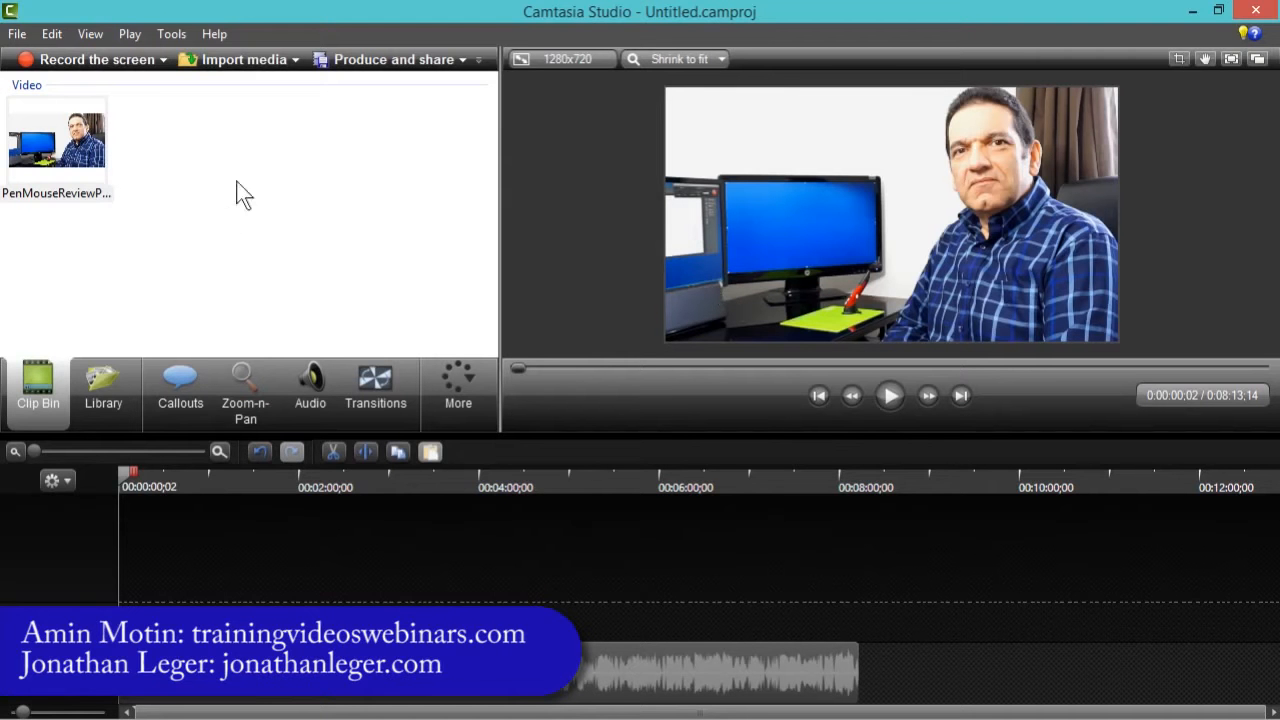
left_click(187, 382)
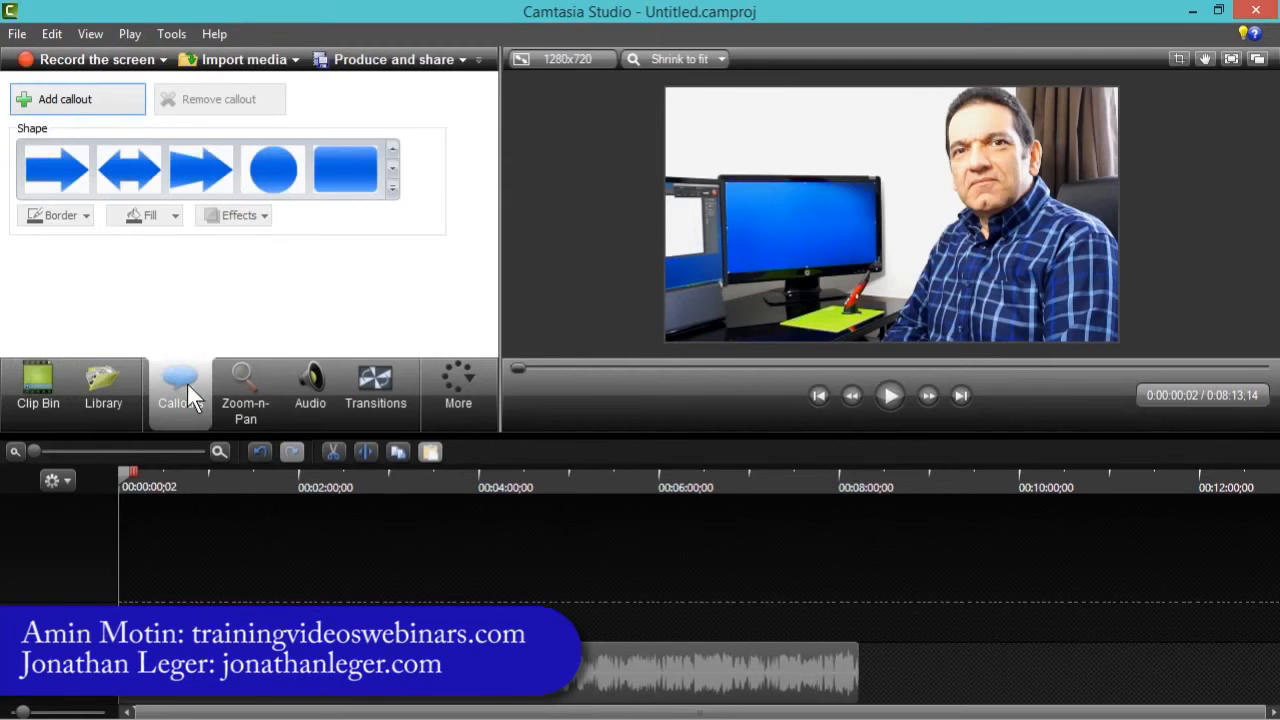
left_click(392, 188)
left_click(446, 119)
left_click(74, 102)
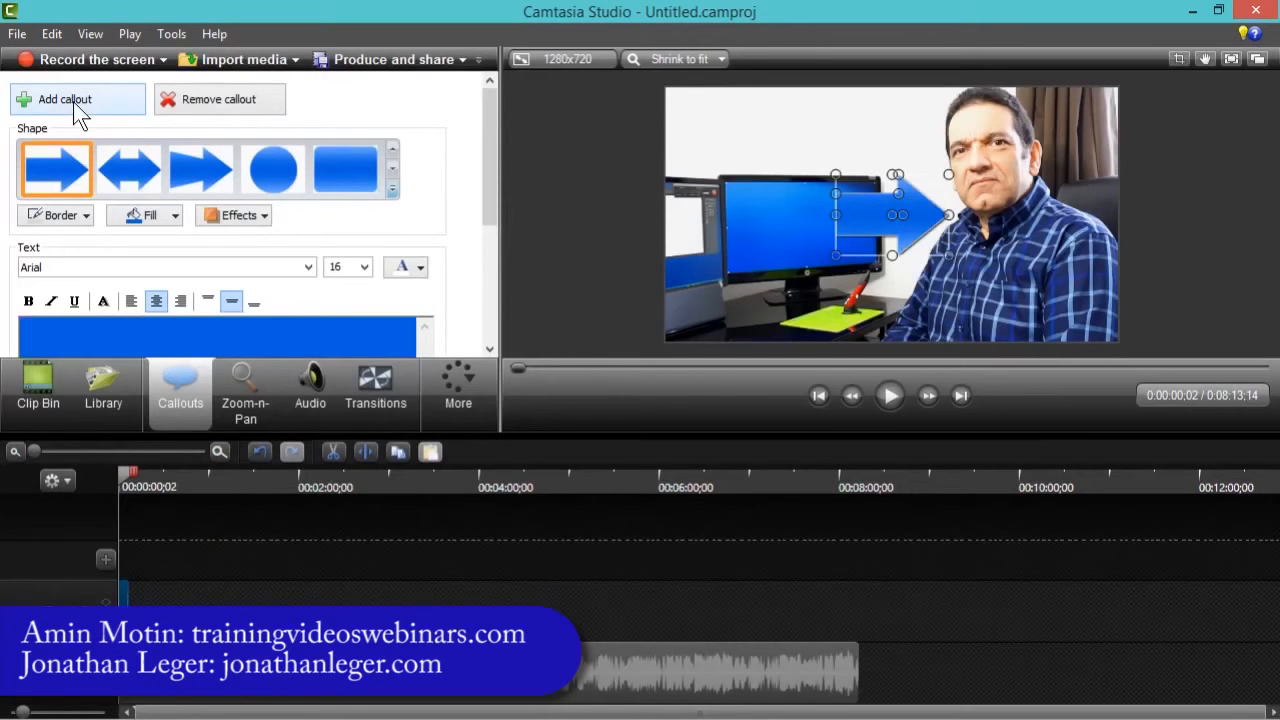
left_click(392, 190)
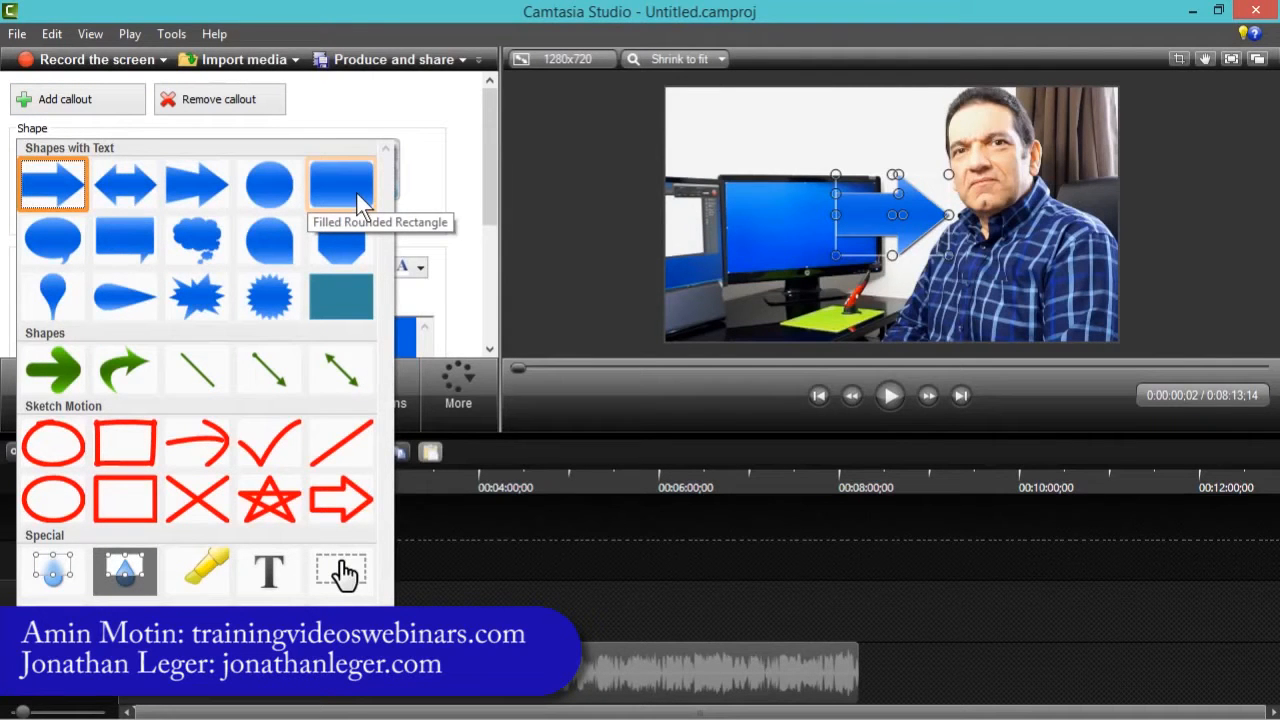
left_click(340, 292)
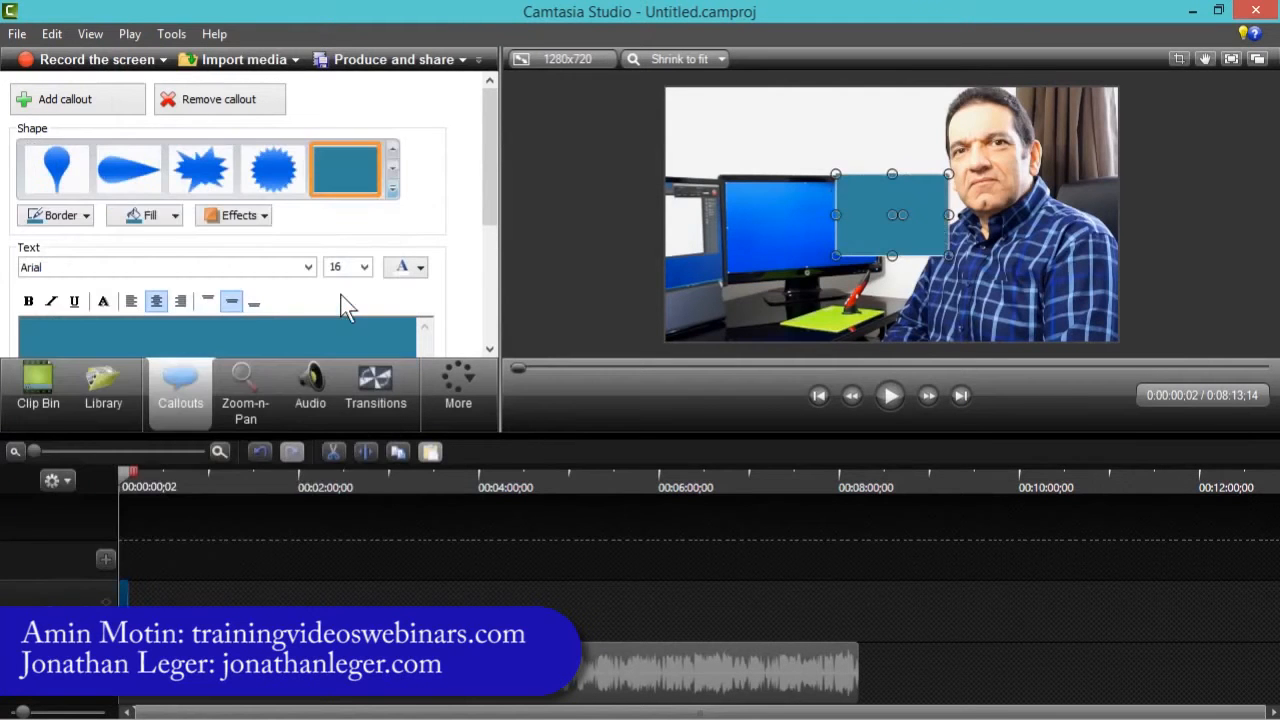
- Remove the callout's border and set its fill colour to Yellow, Lighter 80%
left_click_drag(489, 215, 489, 254)
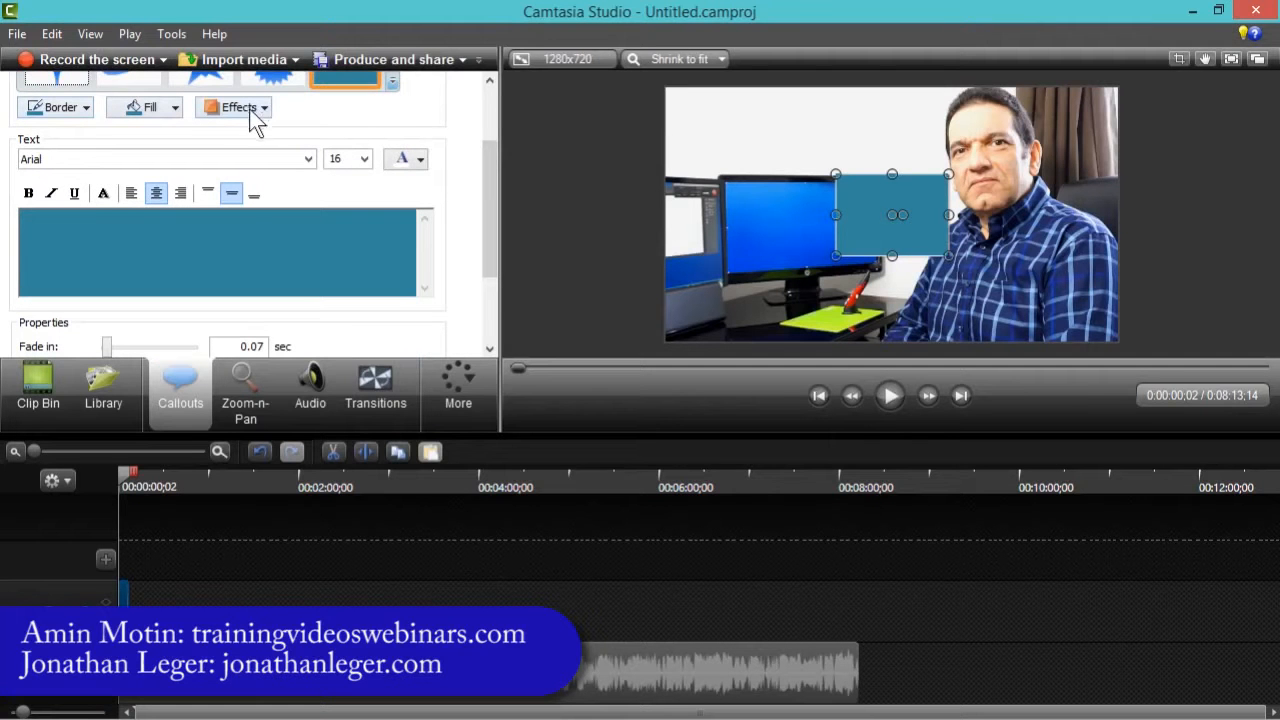
left_click(86, 107)
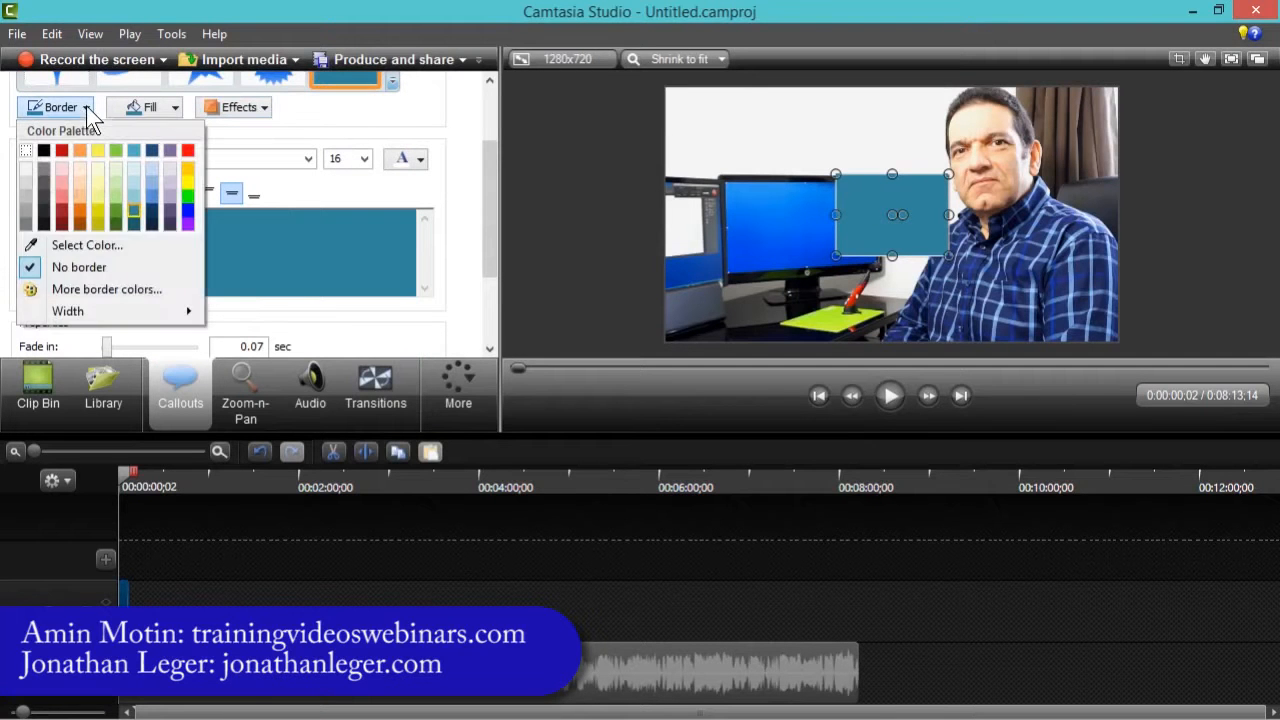
left_click(67, 268)
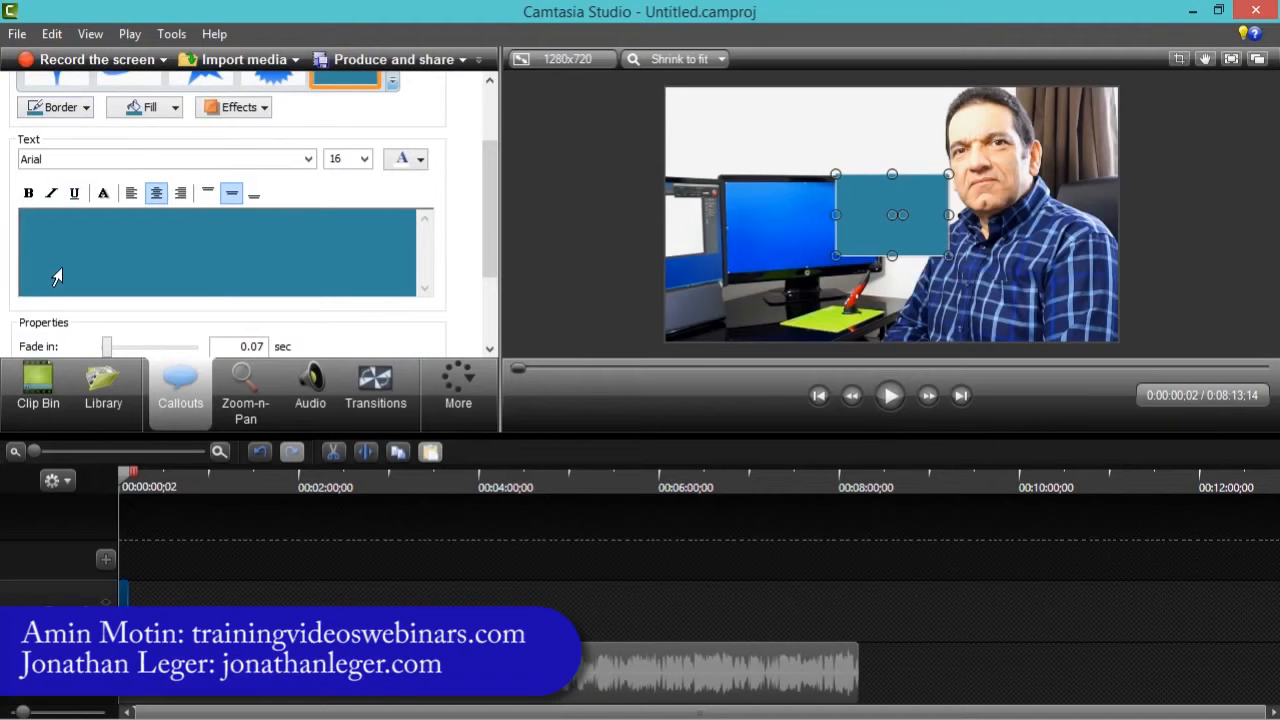
left_click(175, 108)
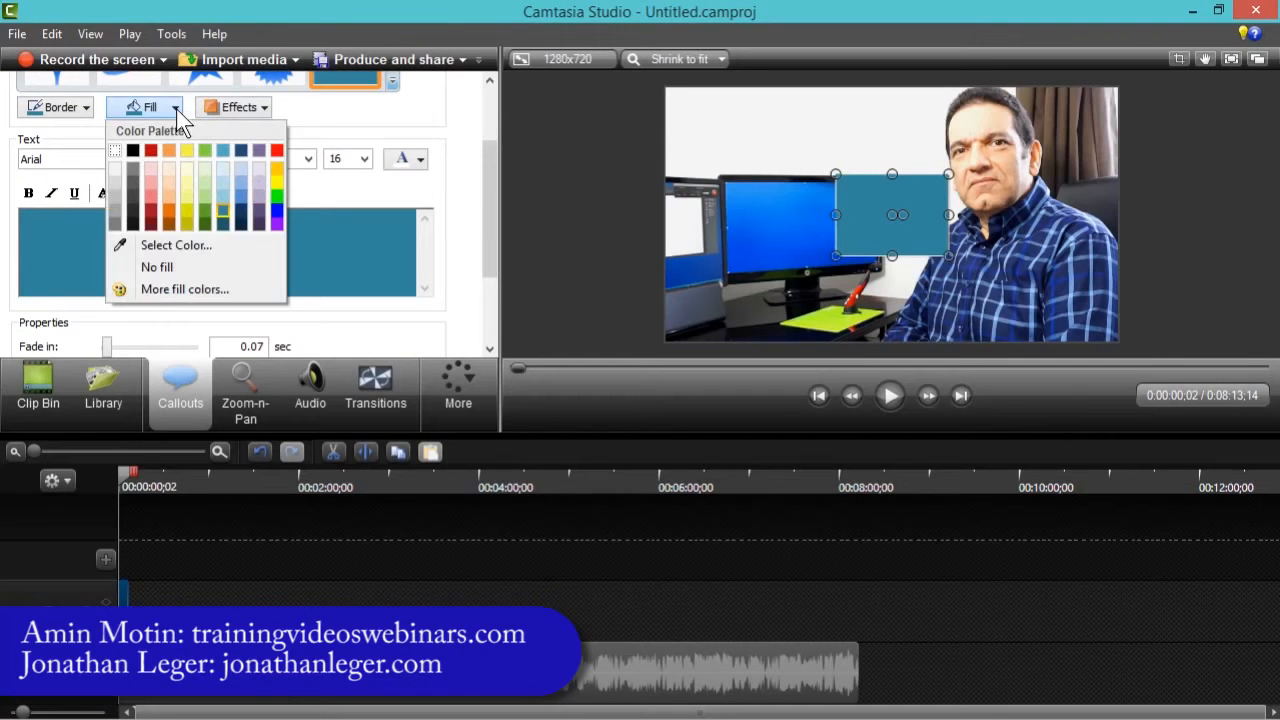
left_click(186, 170)
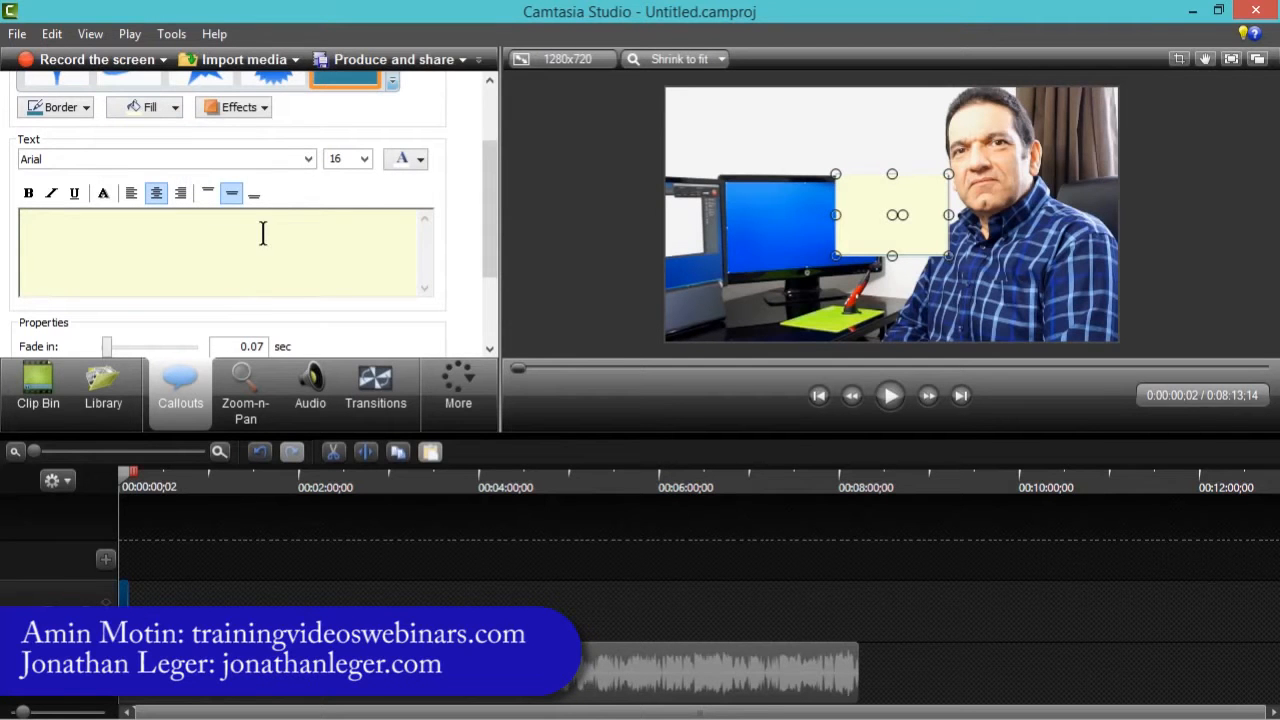
- Turn off the callout's shadow effect and set its text colour to Black
left_click(265, 111)
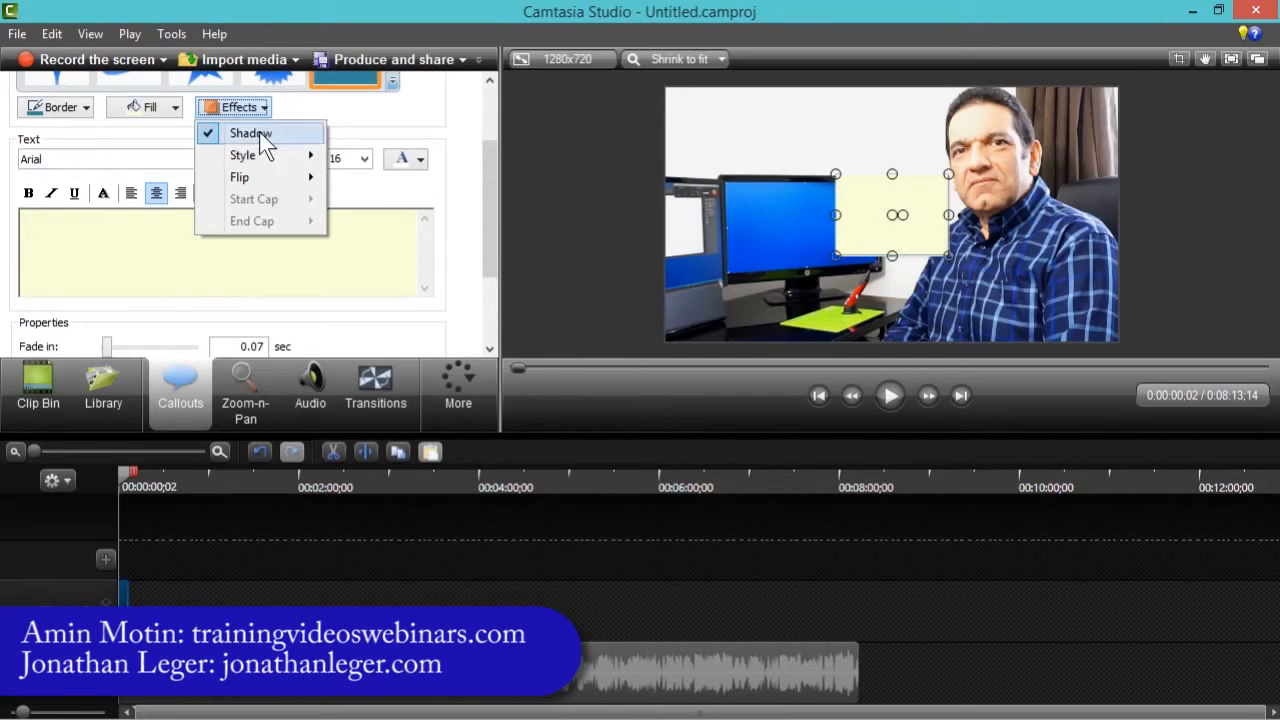
left_click(259, 135)
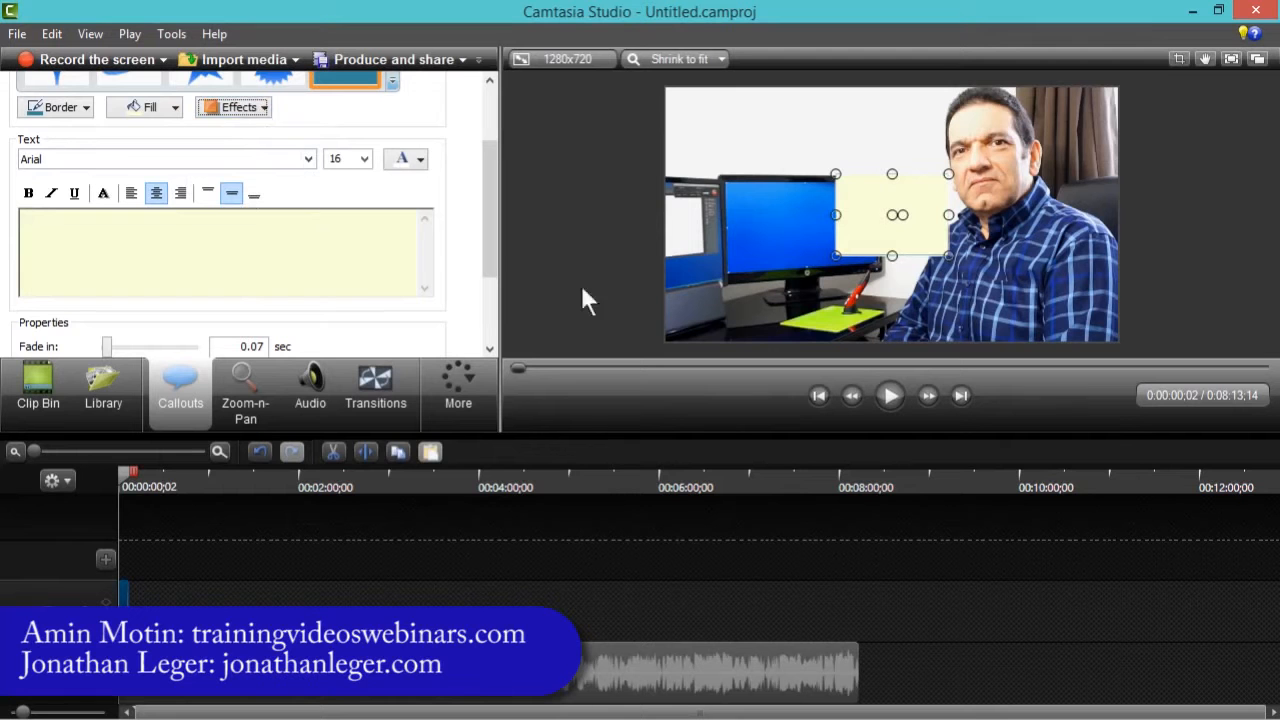
left_click(420, 160)
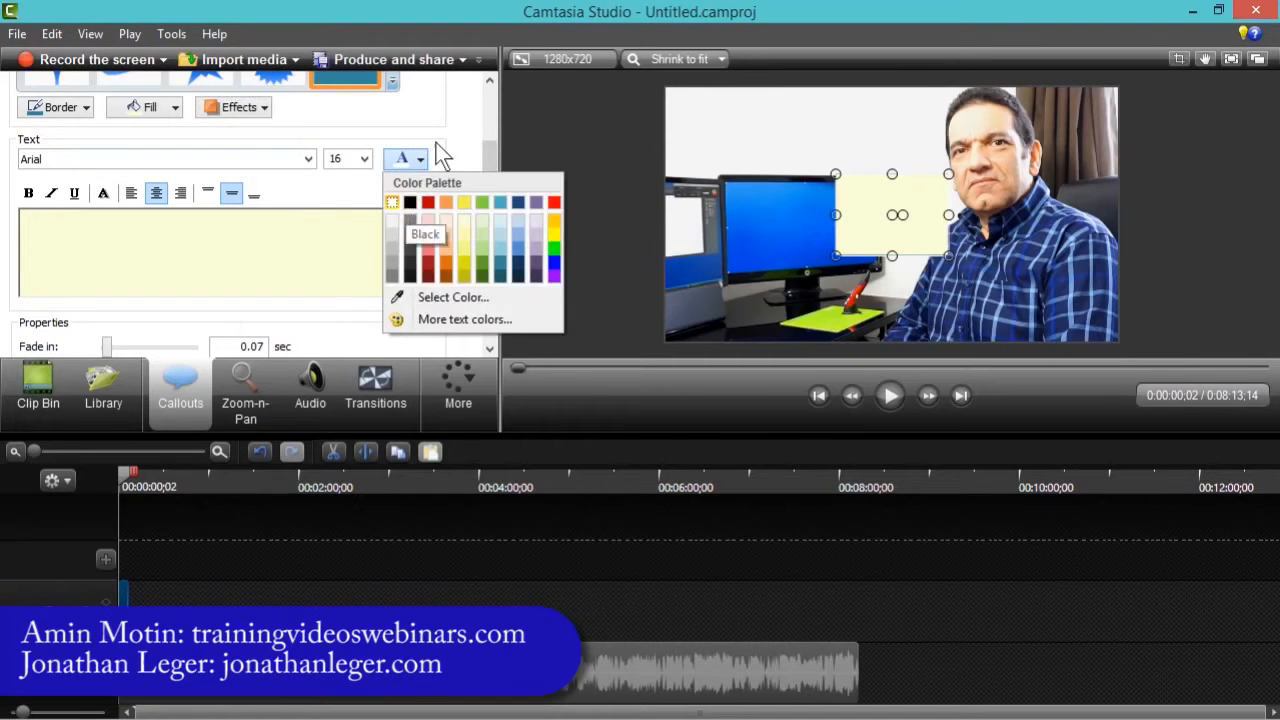
left_click(410, 204)
left_click(420, 164)
left_click(412, 203)
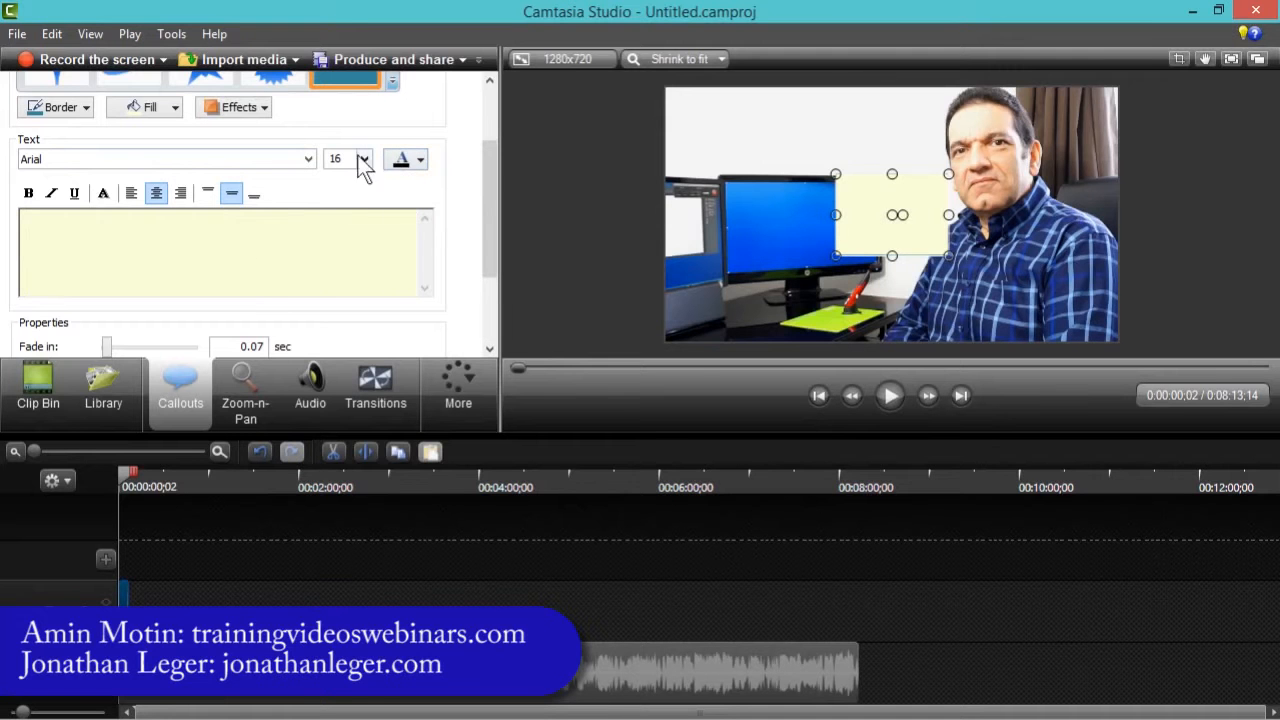
- Set the callout's font size to 24 and enter the text mygoodstuffreviewed.com
left_click(365, 160)
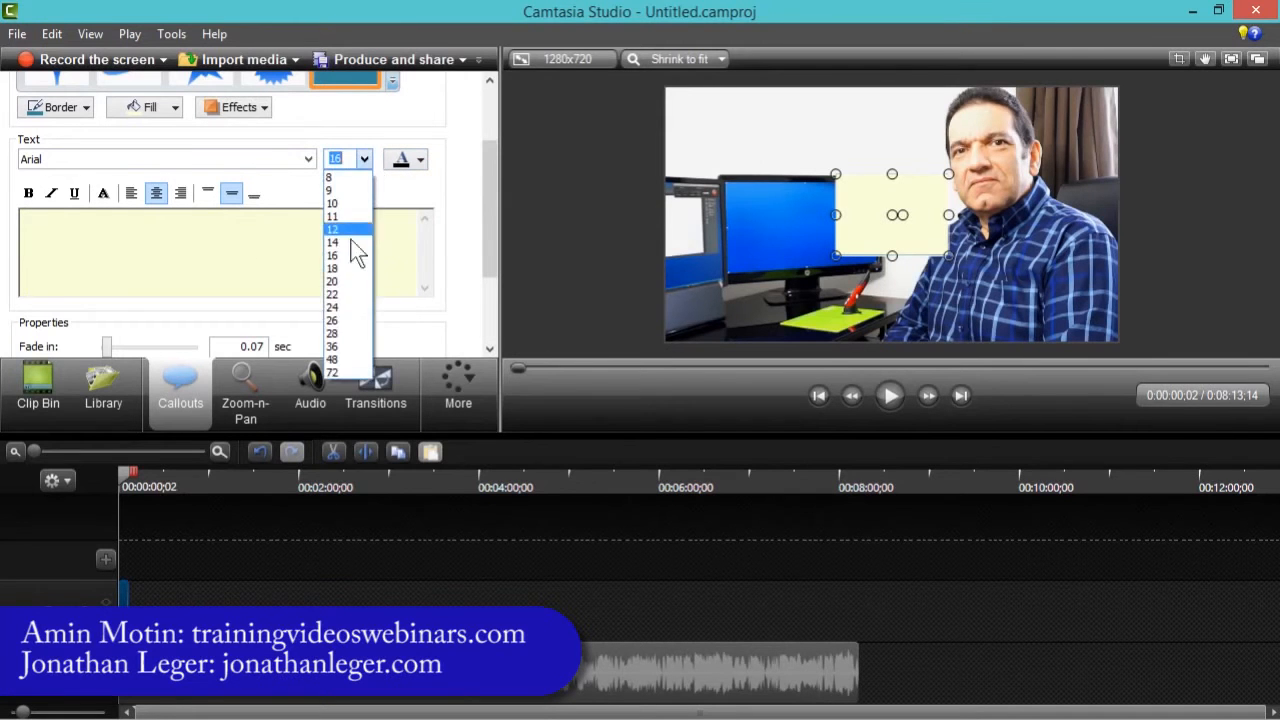
left_click(343, 306)
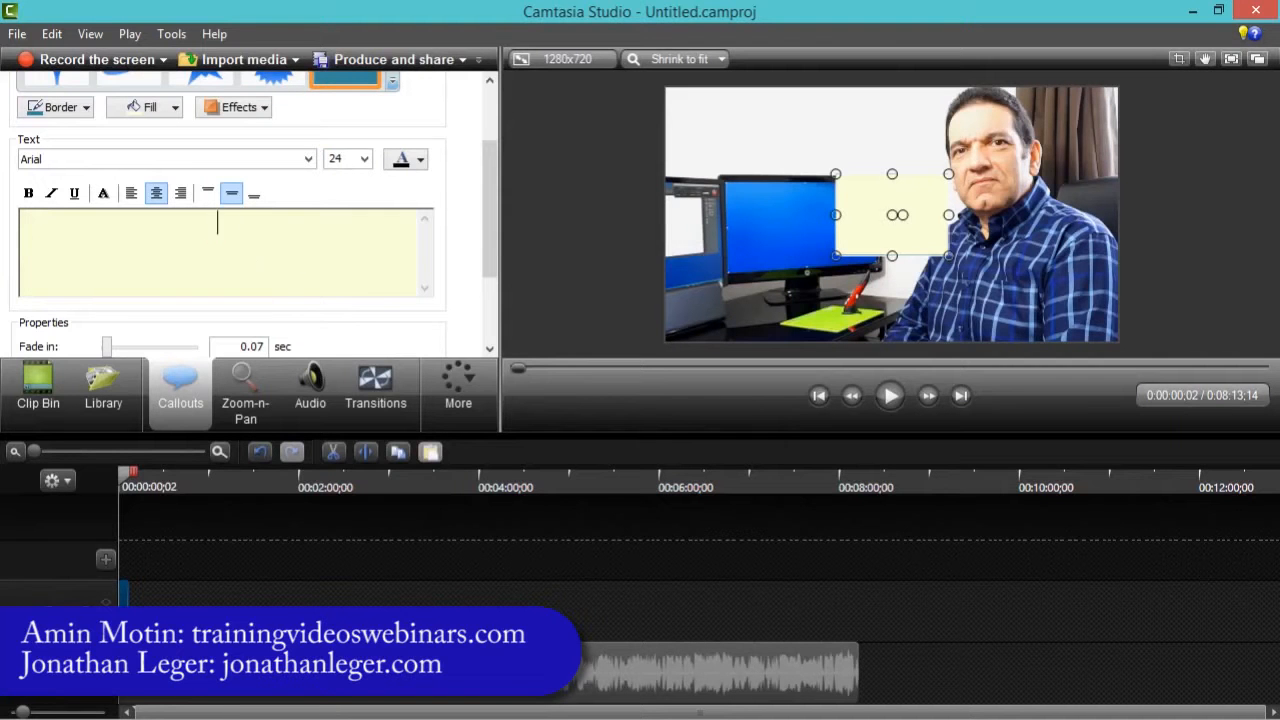
type("mygoodstuffrewview")
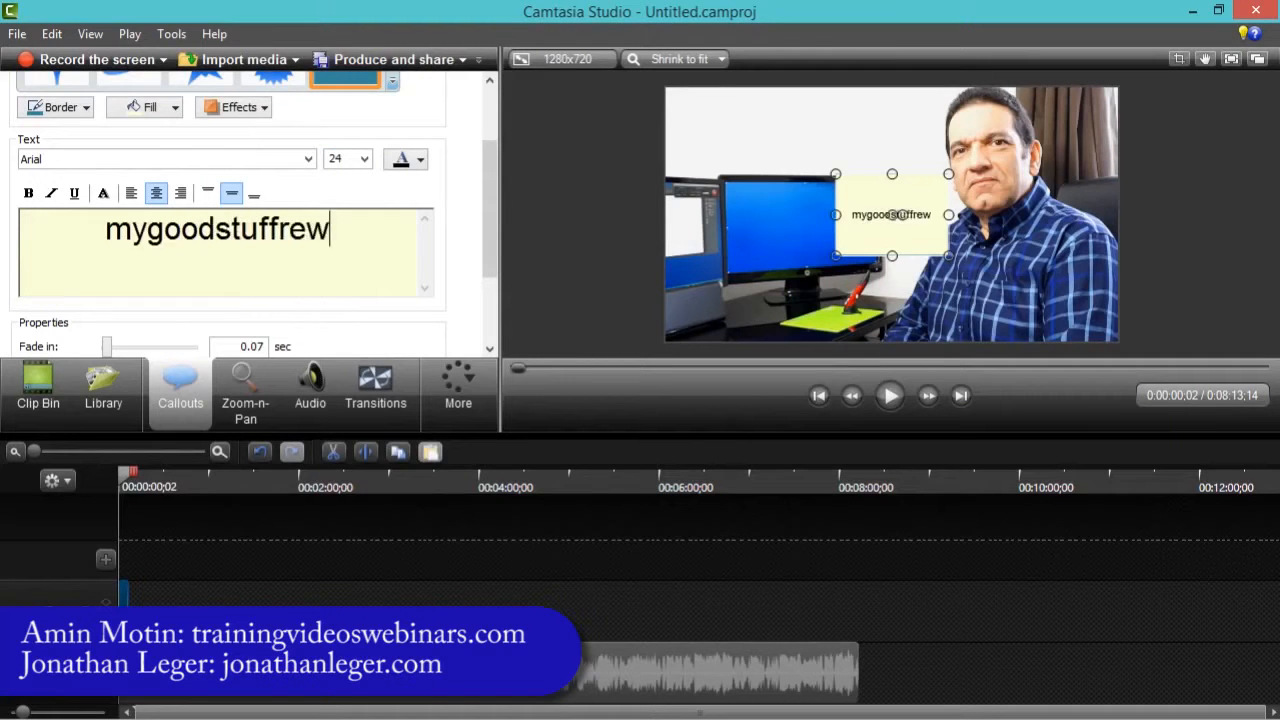
key("BackSpace")
key("BackSpace")
key("BackSpace")
key("BackSpace")
key("BackSpace")
type("viewed.com")
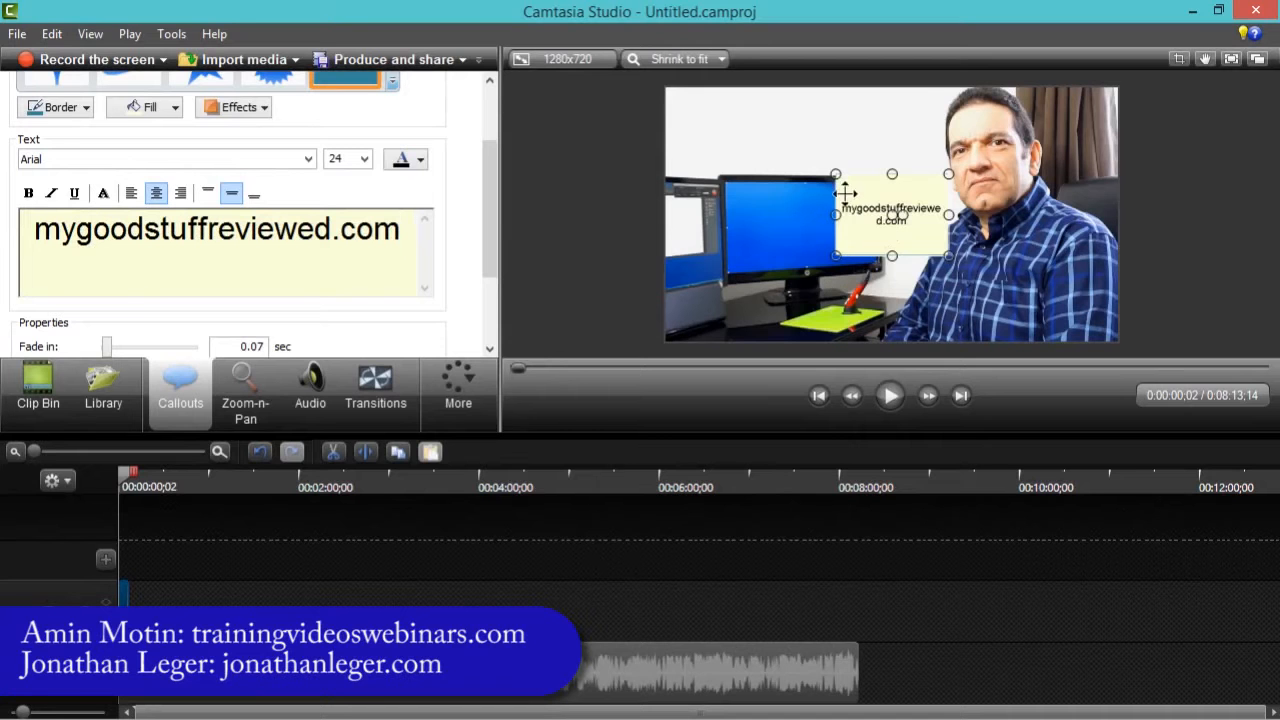
- Widen the callout, reduce its height, and move it down near the bottom of the video
left_click_drag(835, 214, 667, 230)
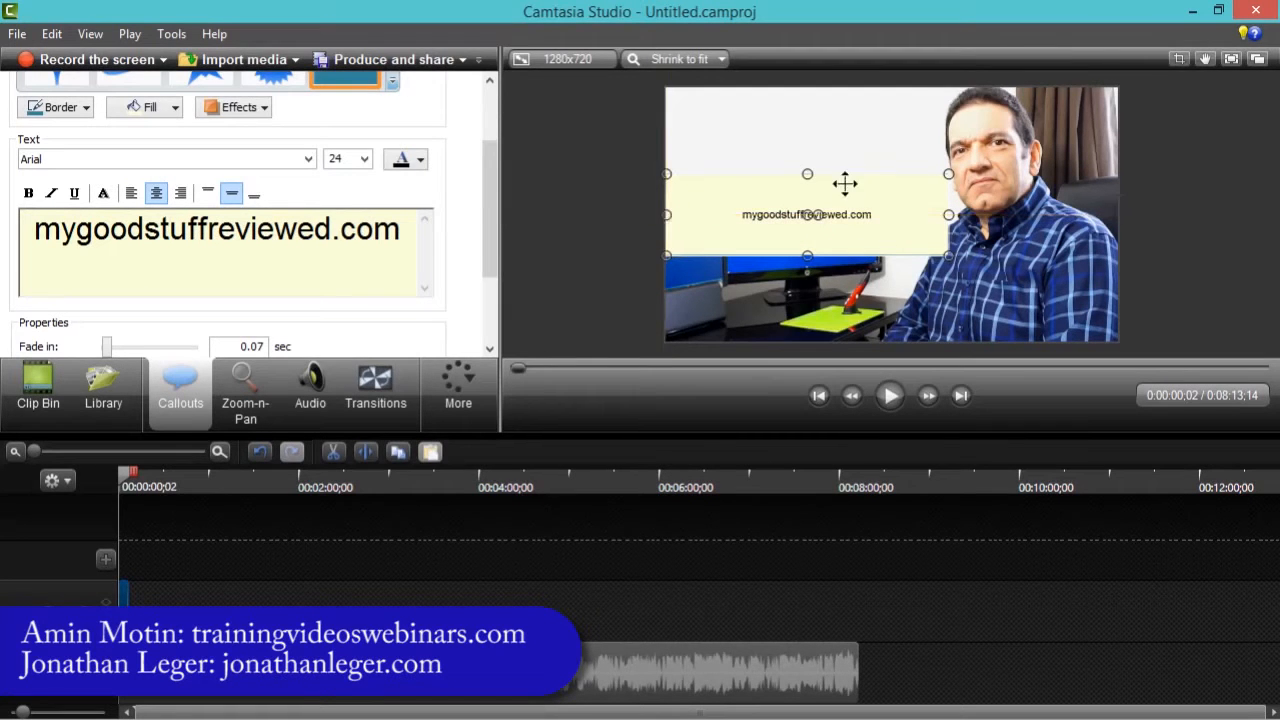
left_click_drag(807, 174, 806, 209)
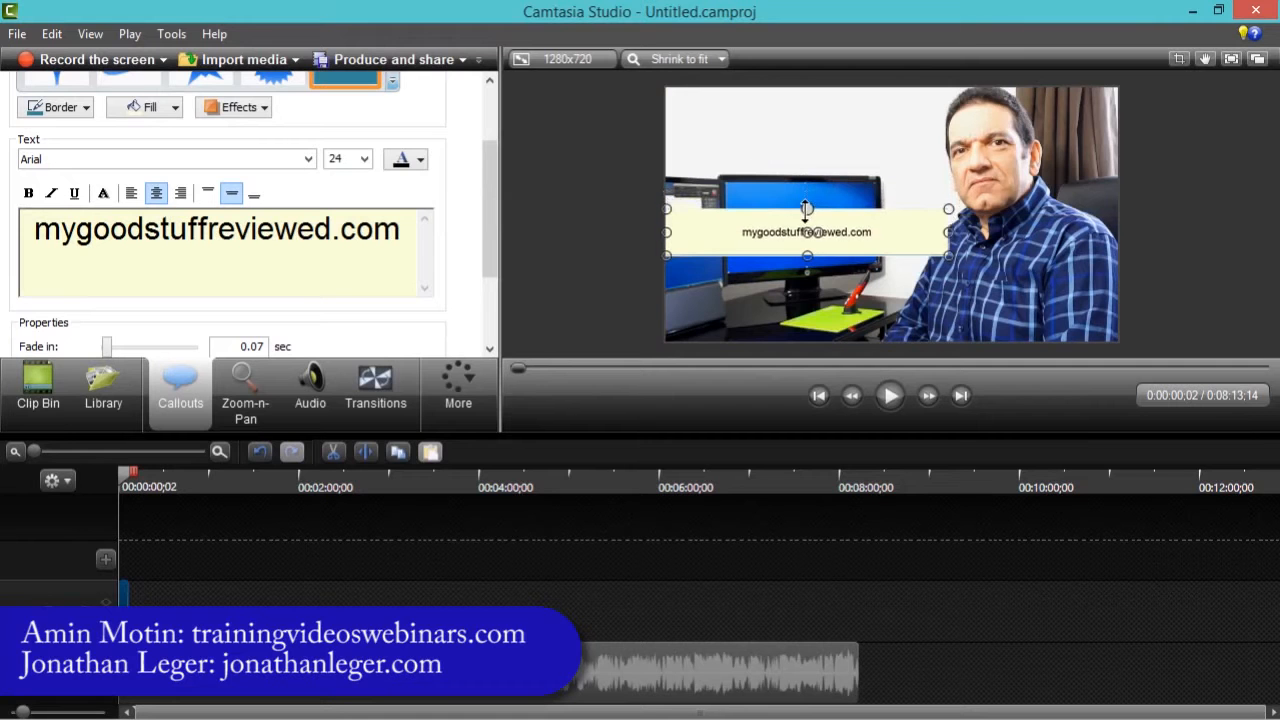
left_click_drag(903, 229, 900, 293)
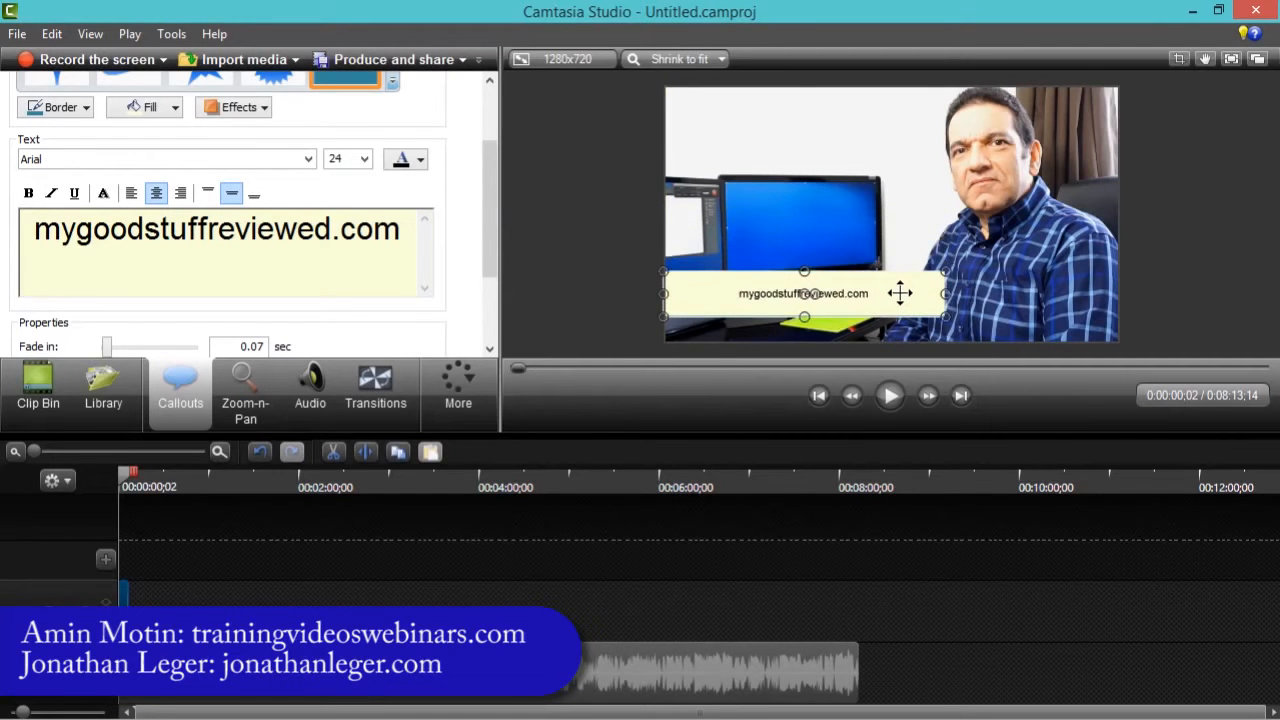
left_click(618, 304)
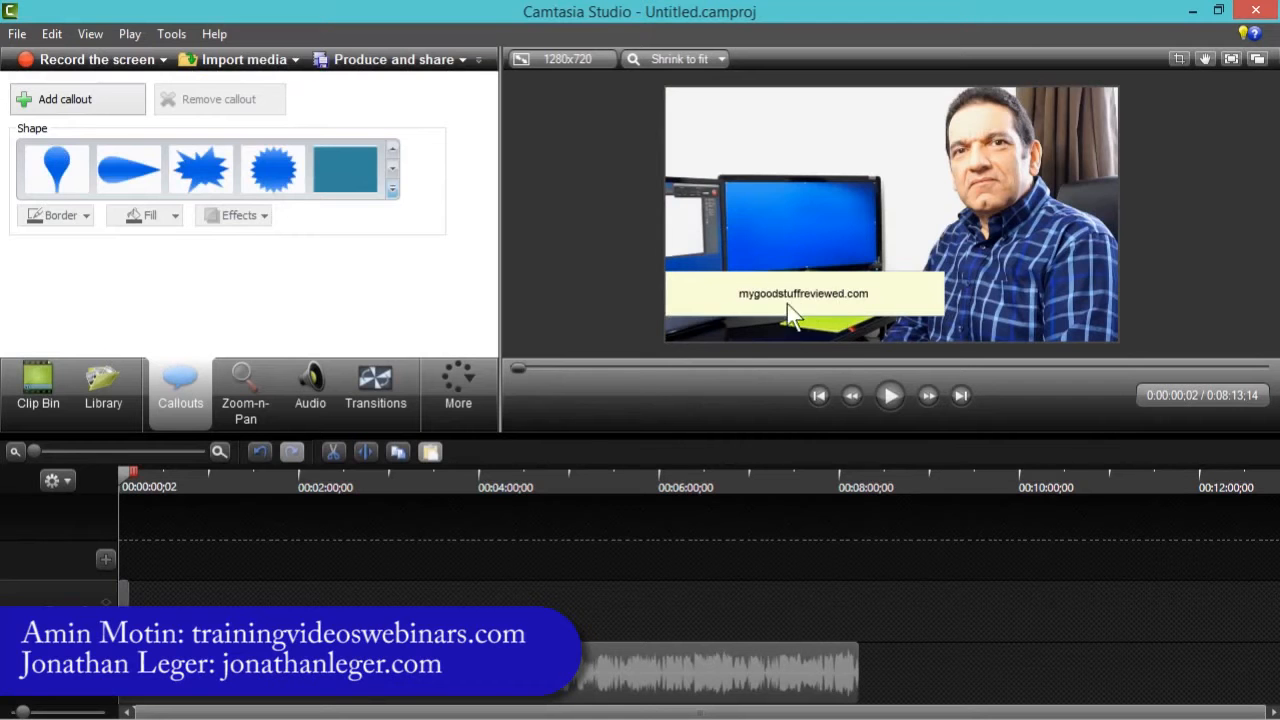
left_click(898, 301)
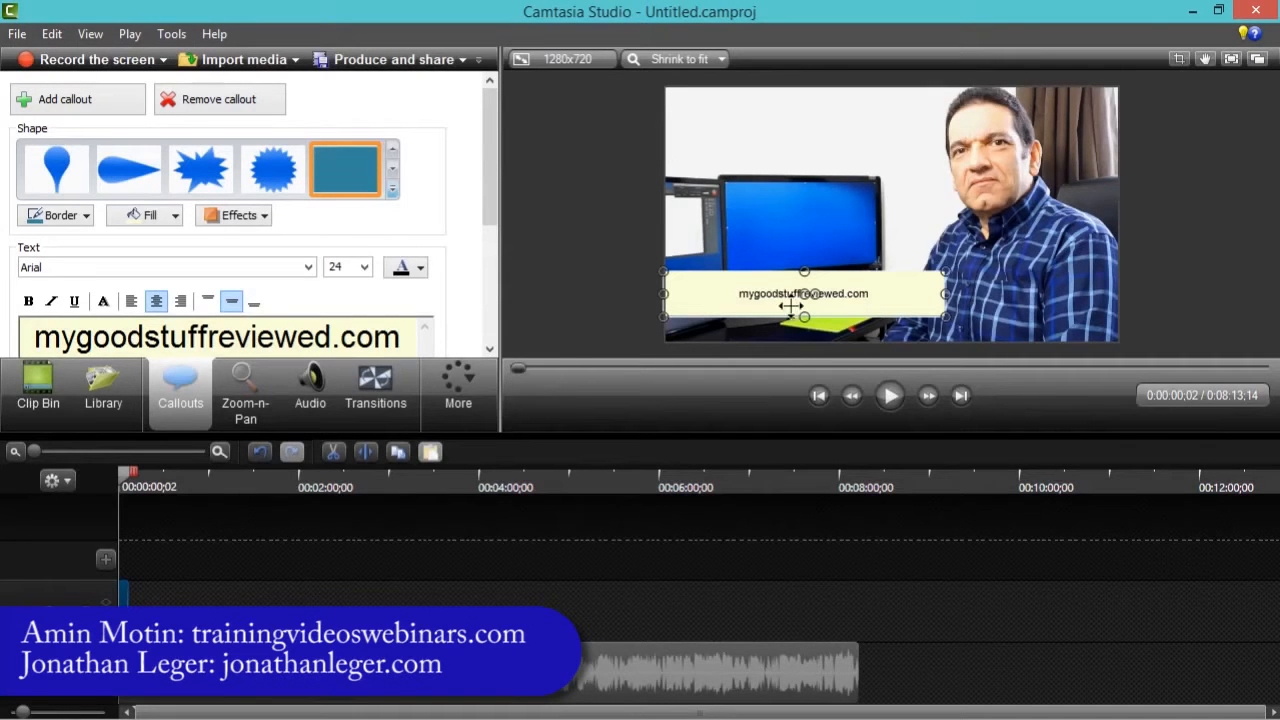
- Set all of the callout text to size 48 and widen the callout to fit the text
left_click(314, 336)
left_click_drag(36, 337, 414, 336)
left_click(365, 268)
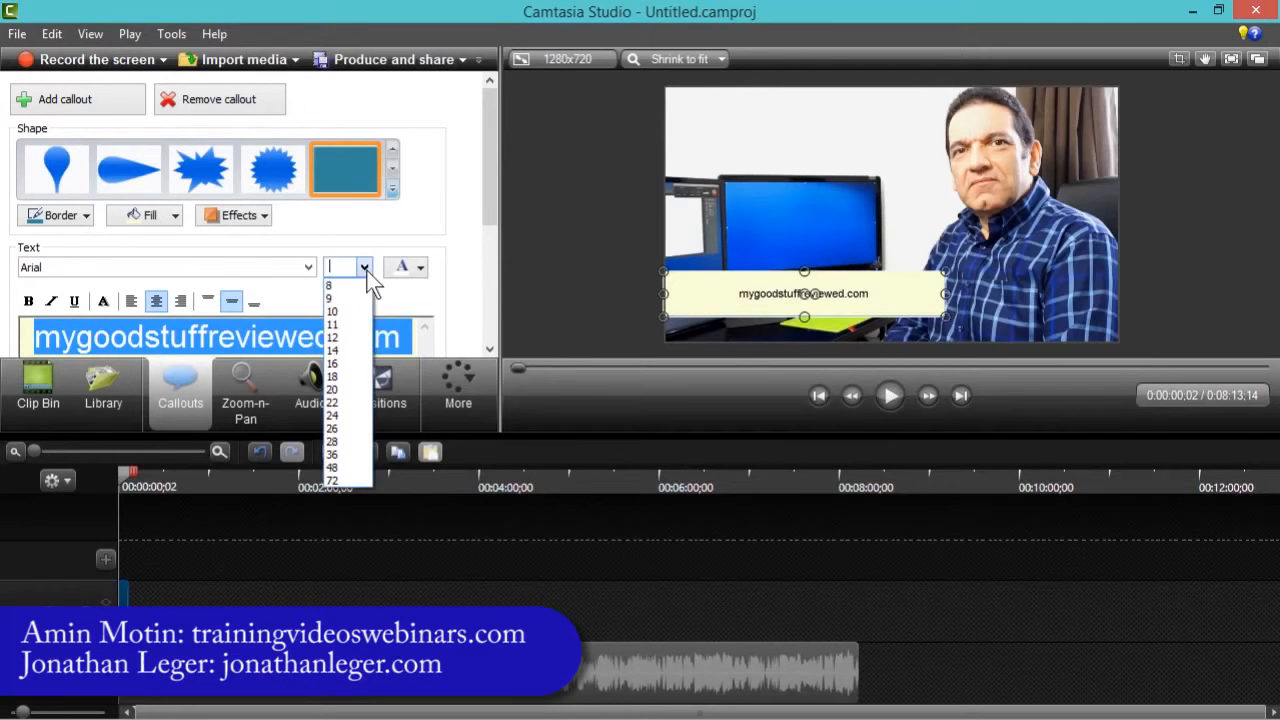
left_click(333, 463)
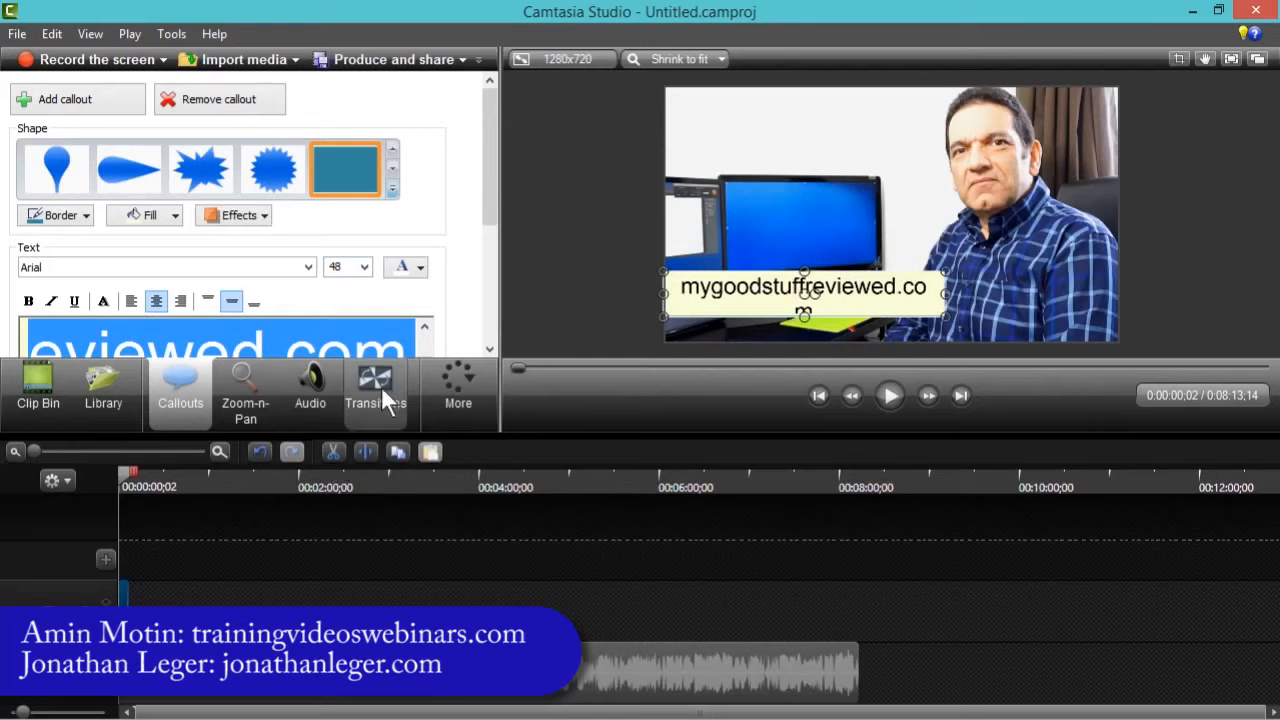
left_click_drag(948, 293, 968, 294)
left_click(602, 307)
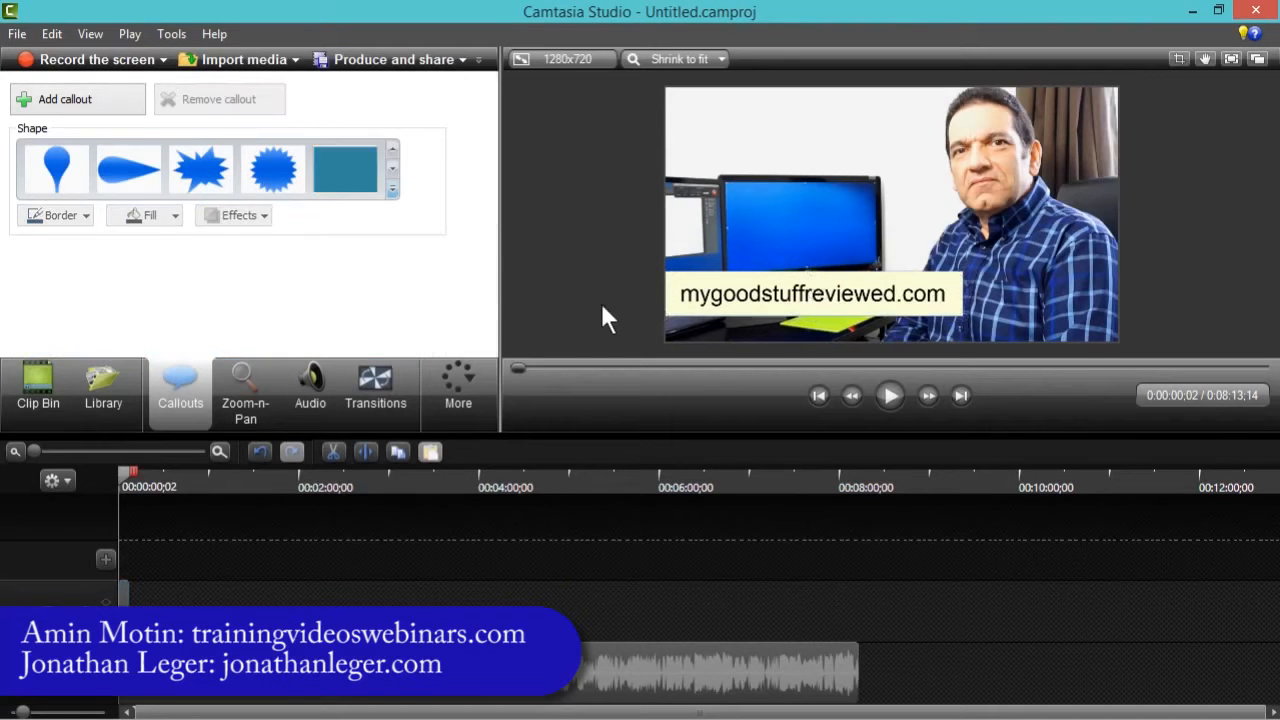
- Change the callout text font to Arial Rounded MT Bold and widen the callout slightly to fit
left_click(874, 296)
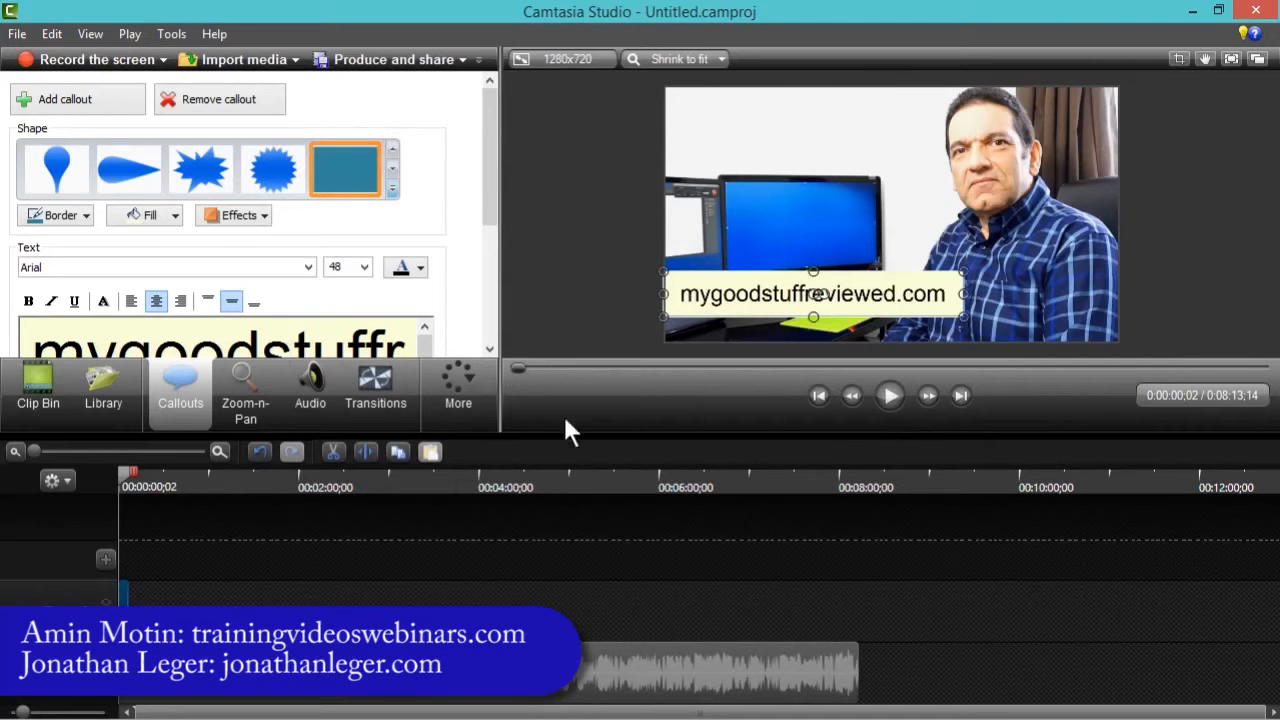
left_click_drag(561, 437, 555, 497)
left_click(322, 360)
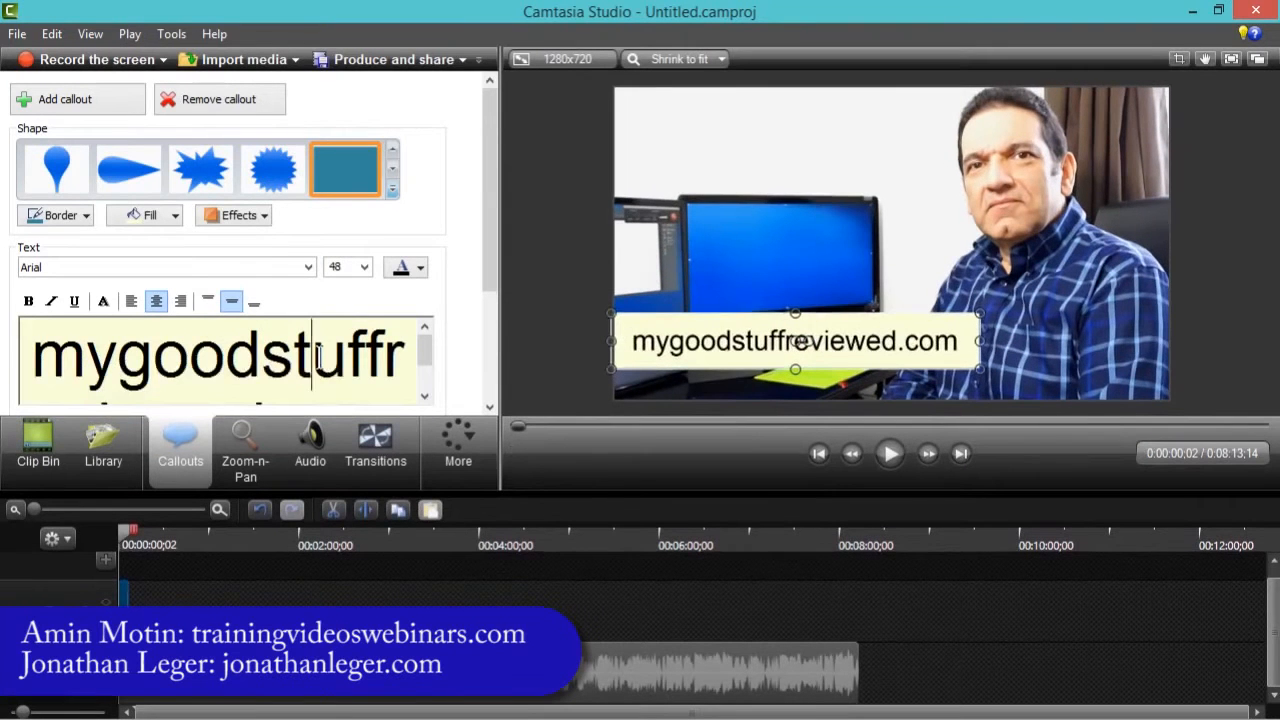
key("ctrl+a")
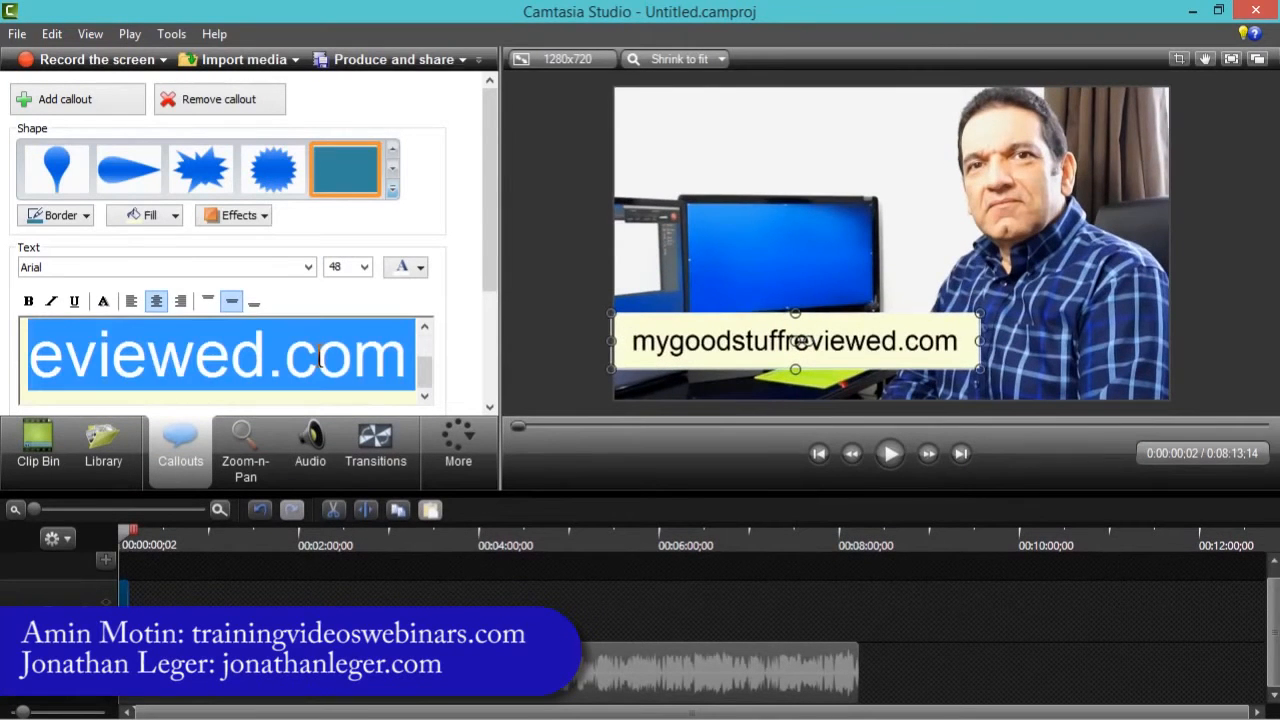
left_click(308, 267)
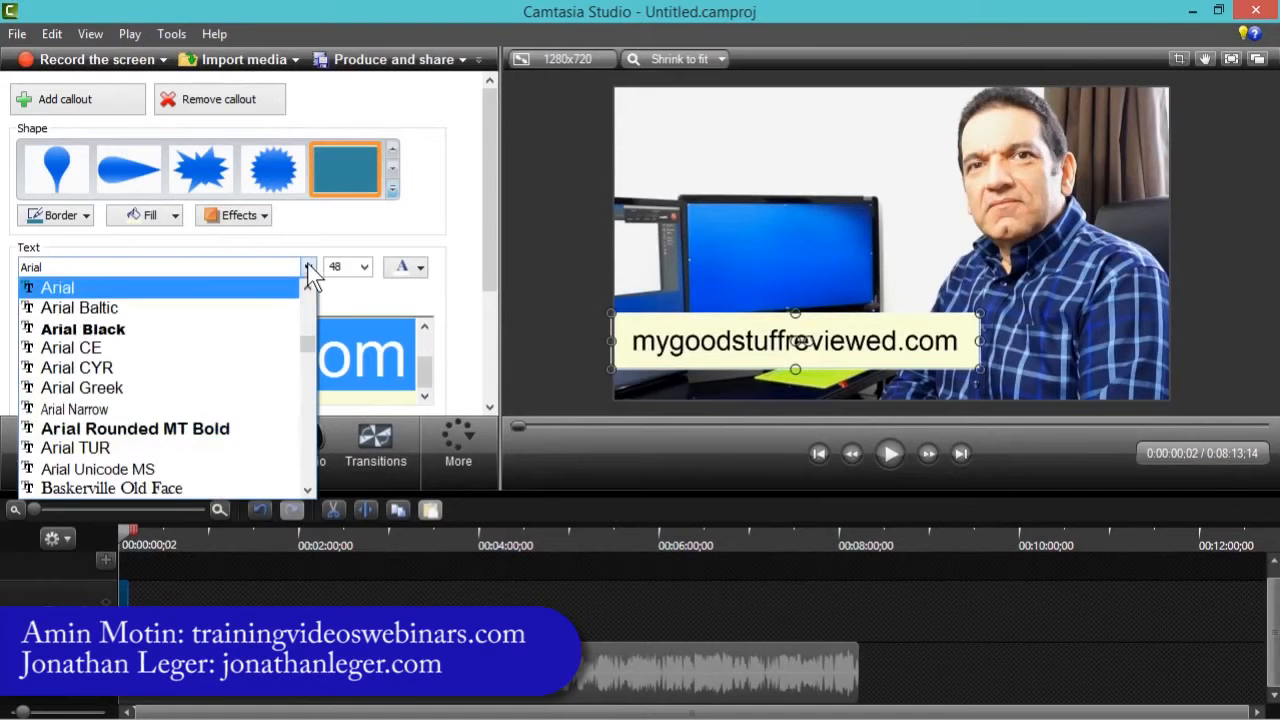
left_click(135, 429)
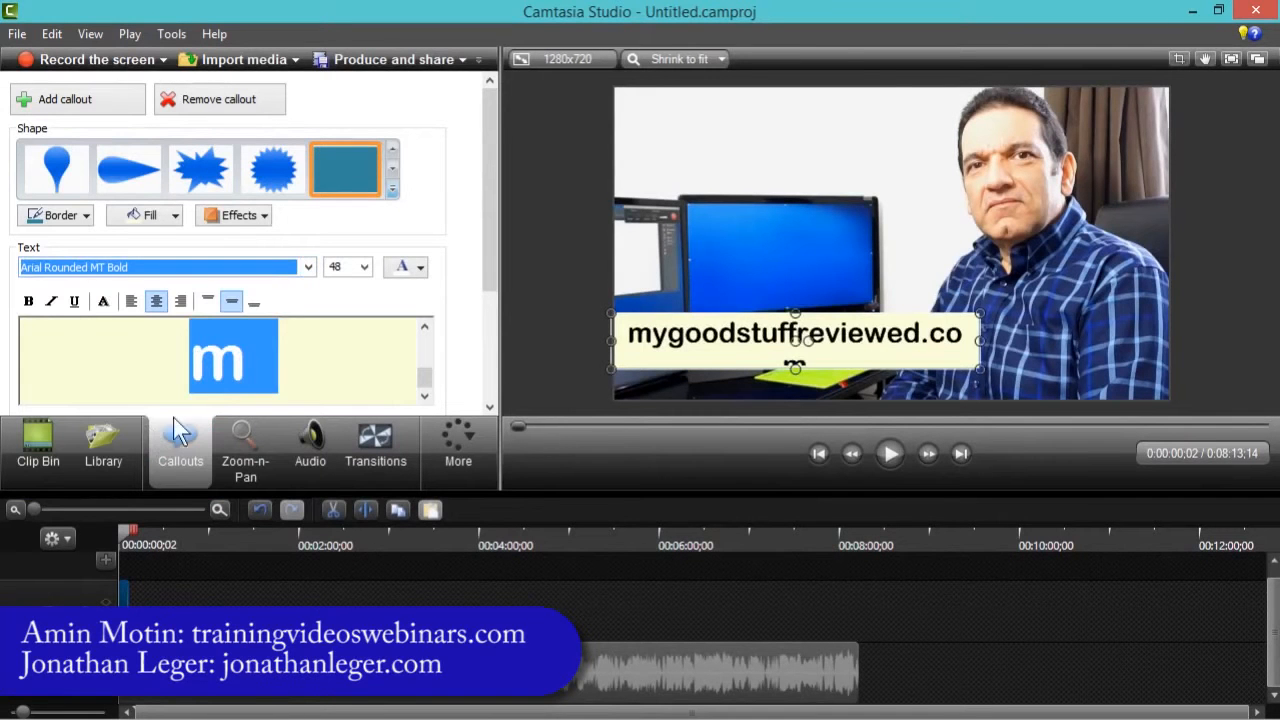
left_click_drag(981, 342, 1013, 341)
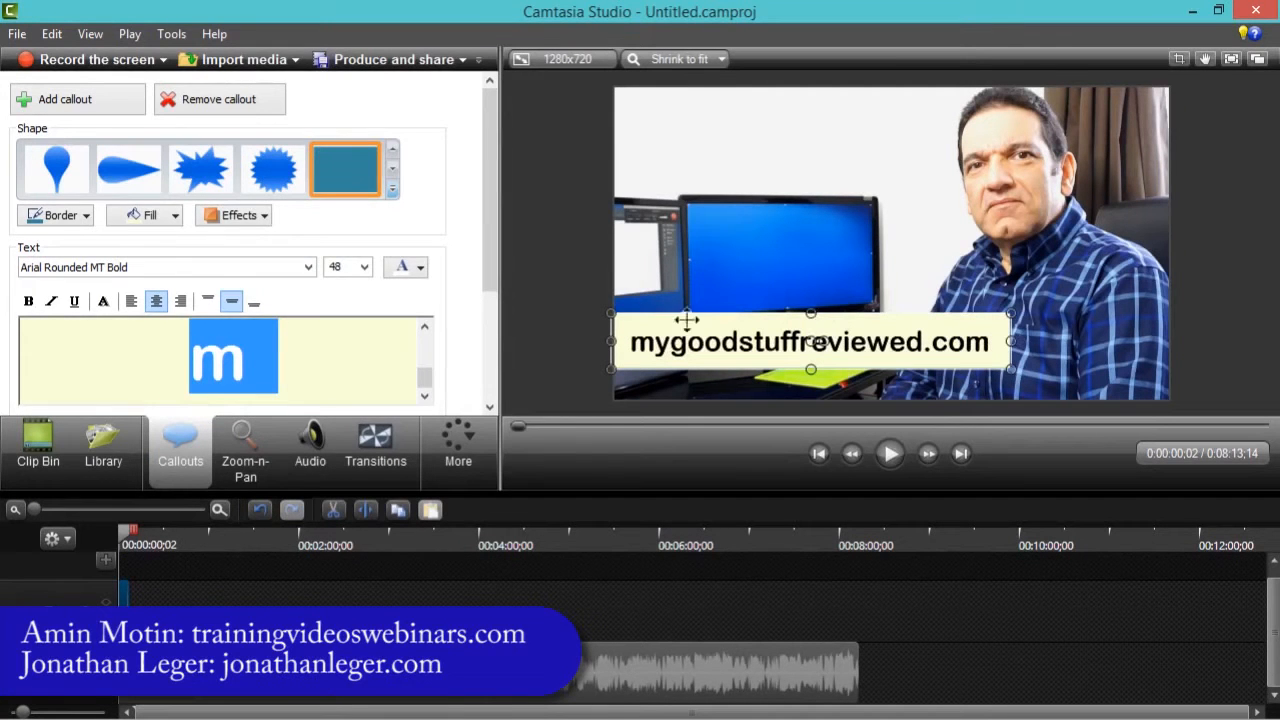
left_click(537, 323)
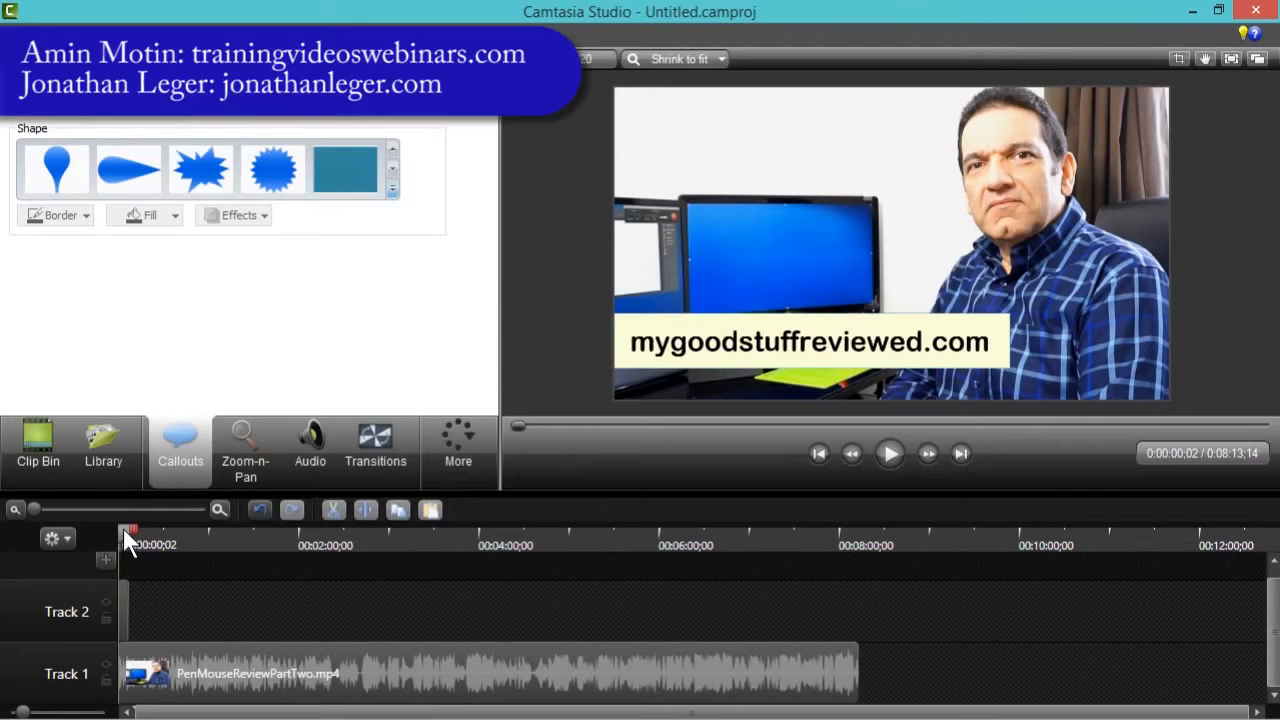
- Extend the callout on Track 2 so it spans the full length of the video clip
left_click_drag(123, 529, 96, 536)
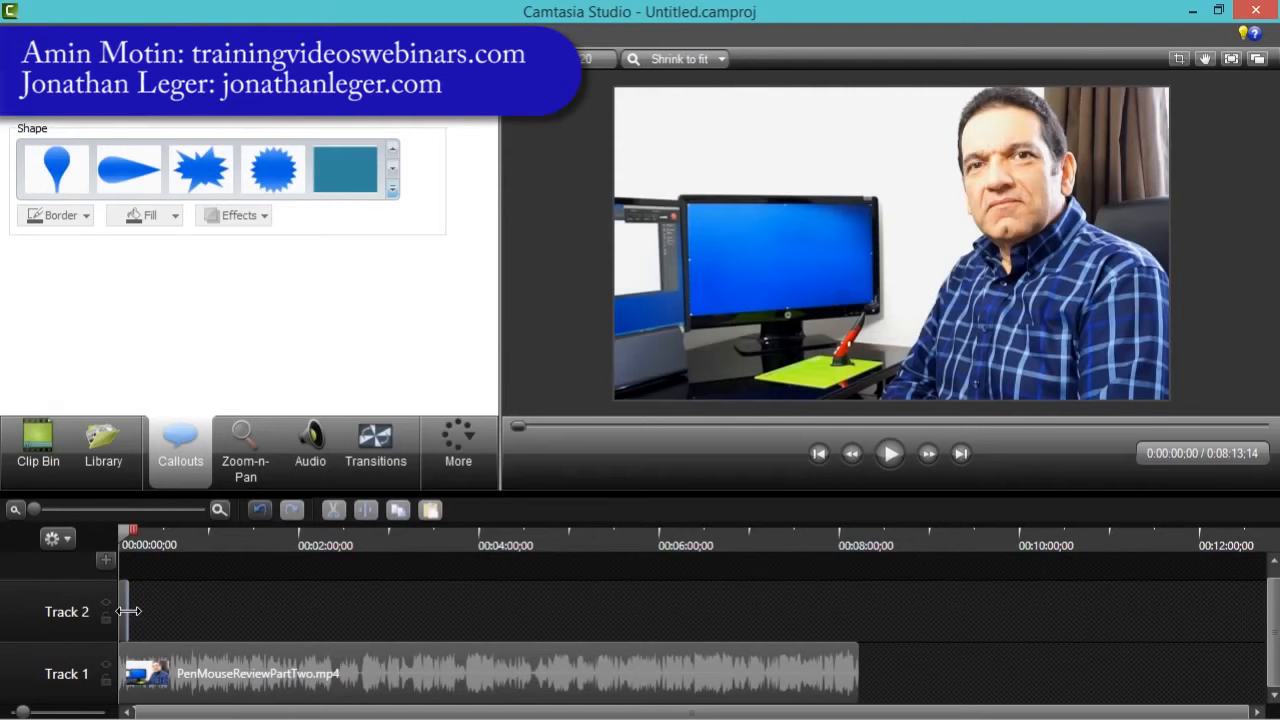
left_click_drag(128, 611, 856, 606)
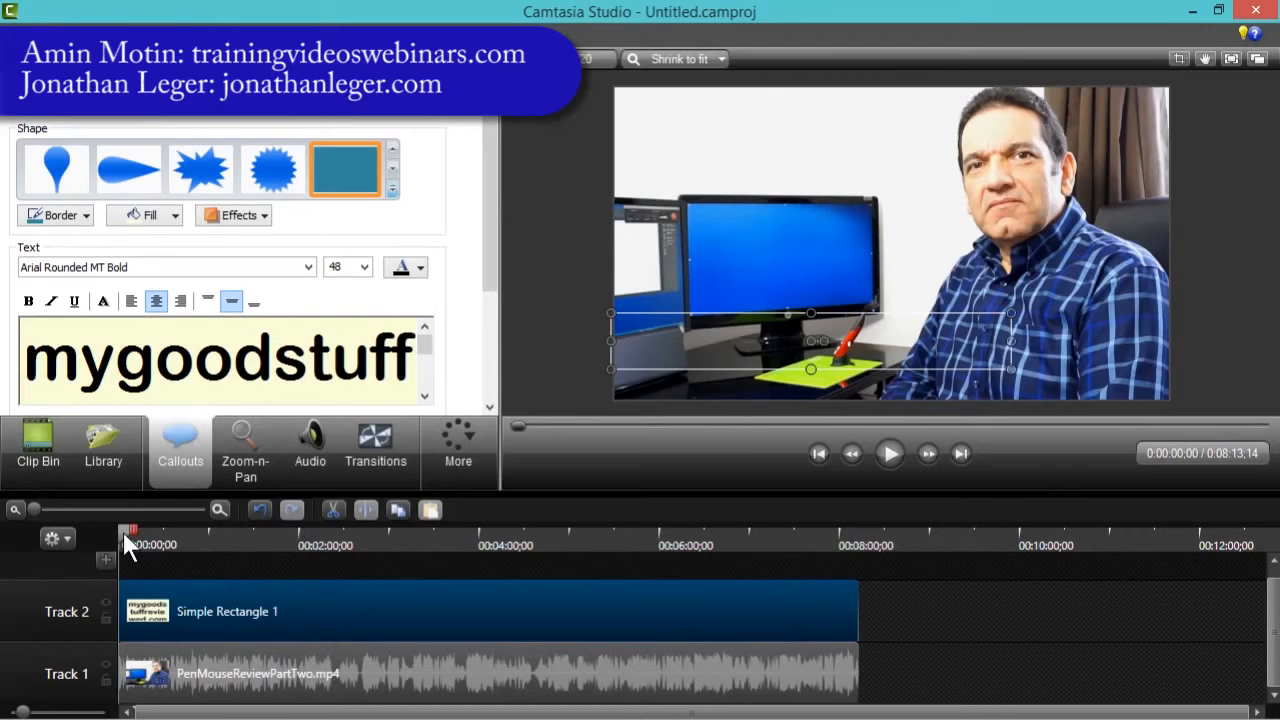
- Set the callout's fade-in and fade-out times to 0 seconds
left_click_drag(123, 533, 100, 545)
scroll(489, 189, "down", 1)
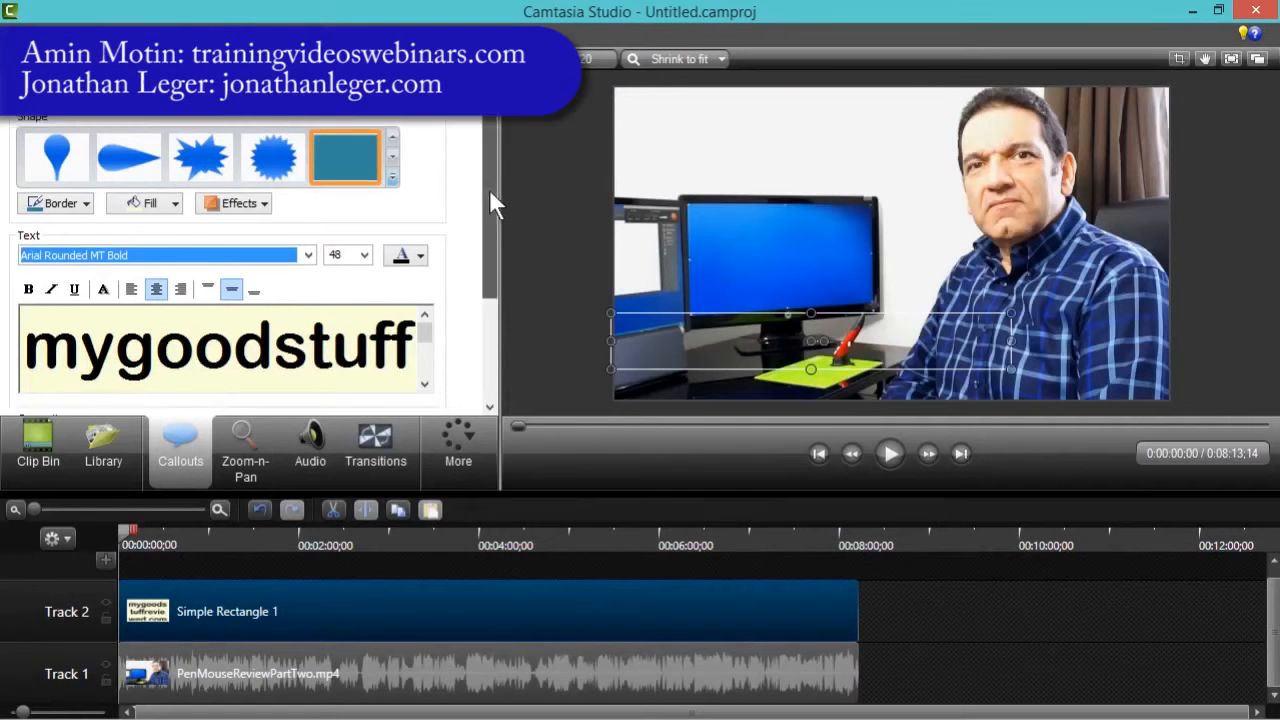
left_click_drag(489, 189, 508, 290)
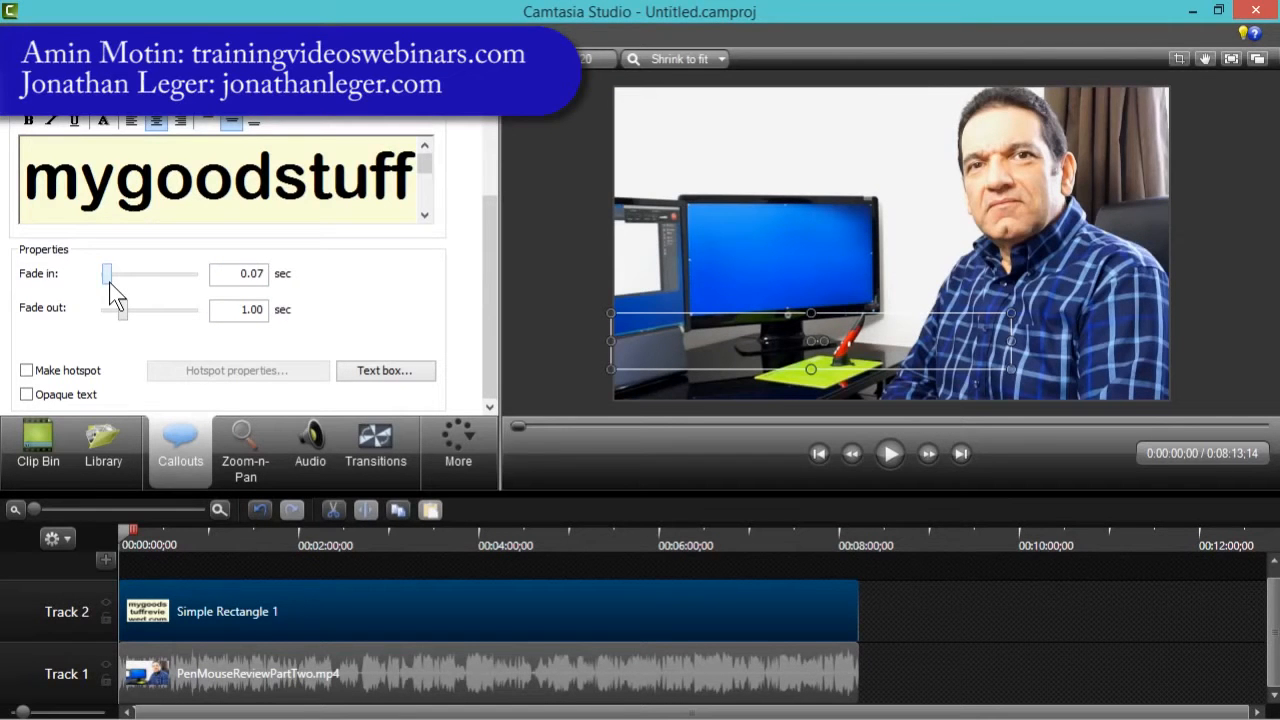
left_click_drag(107, 276, 55, 311)
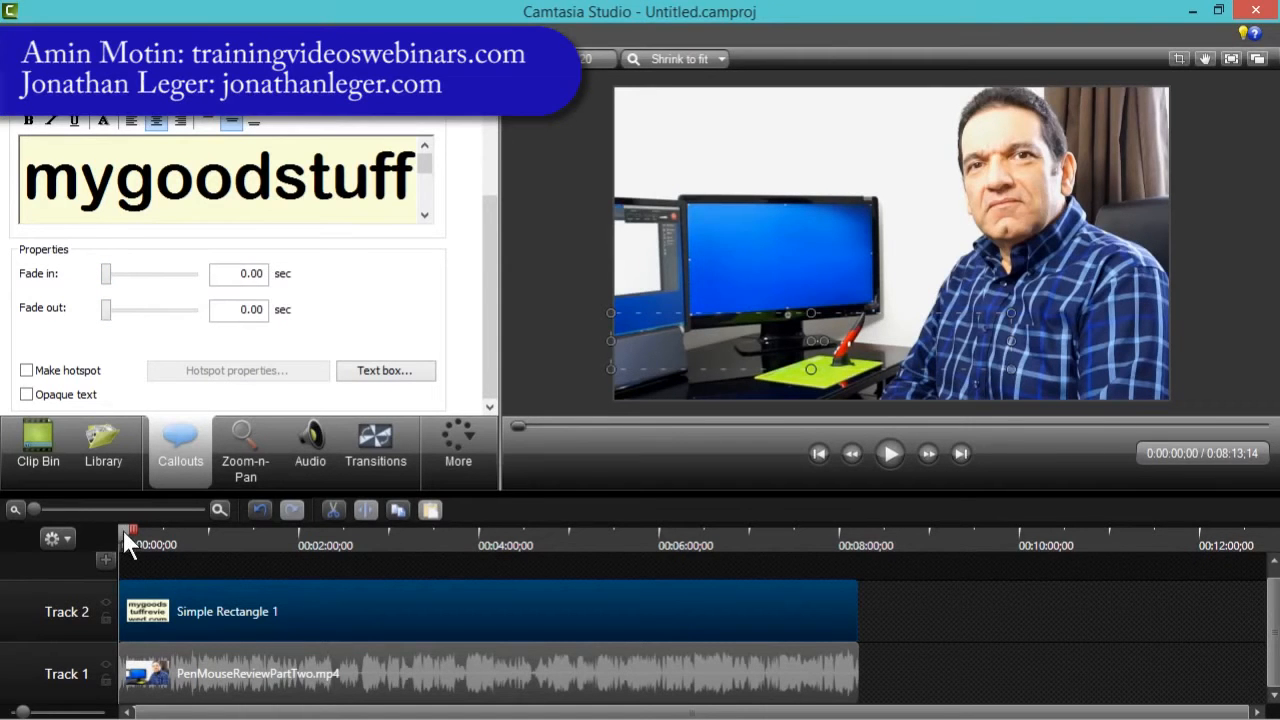
- Add a Gradient wipe transition to the start of the callout clip on Track 2
left_click_drag(123, 531, 91, 527)
left_click(131, 509)
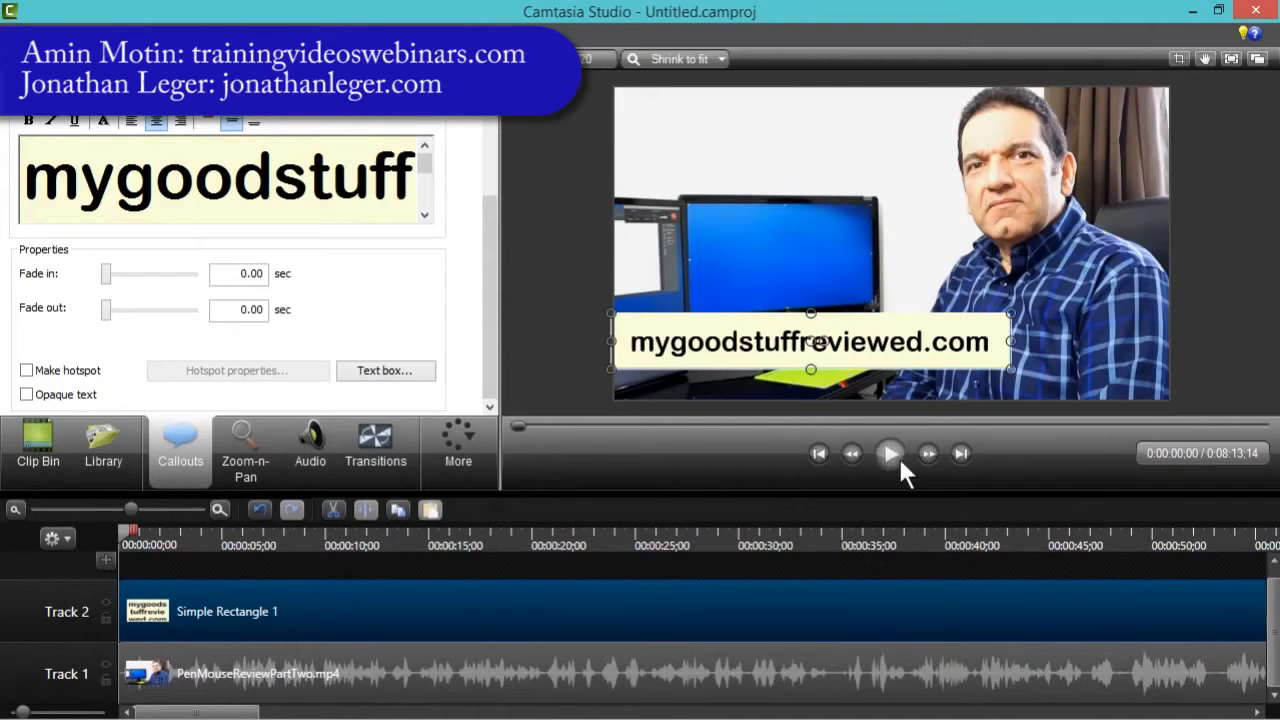
left_click_drag(127, 528, 278, 525)
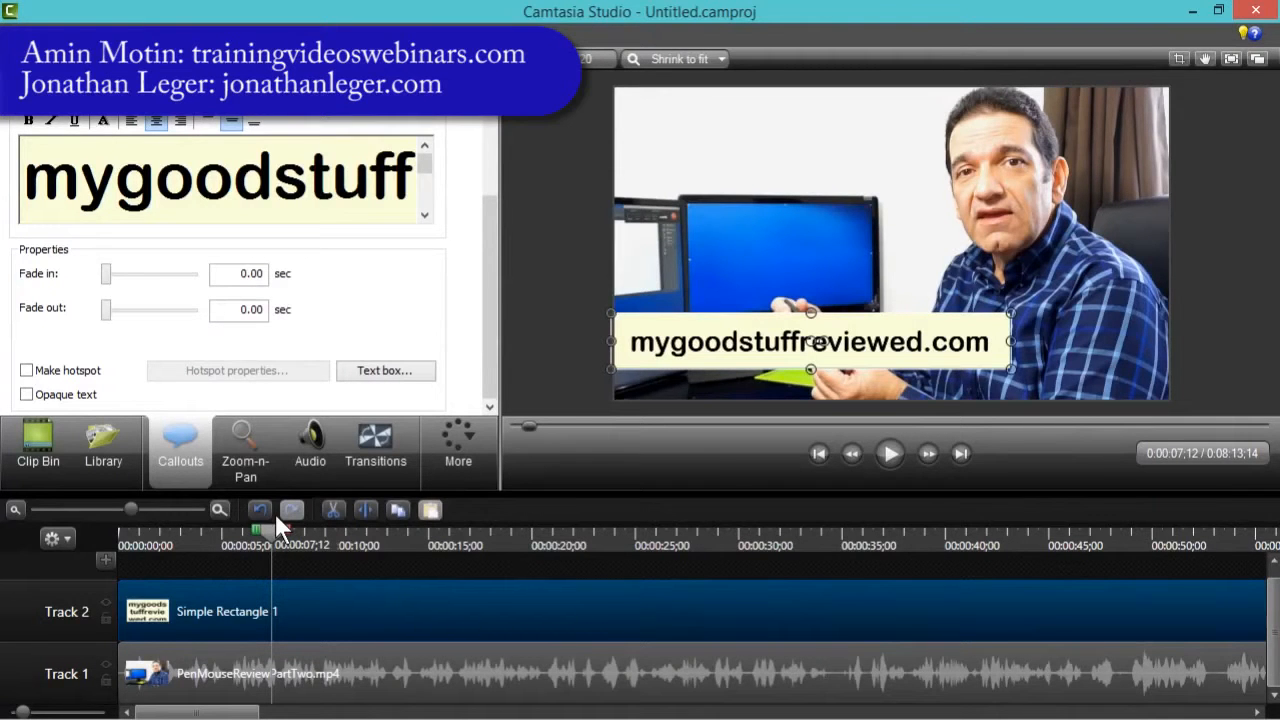
left_click_drag(269, 532, 52, 529)
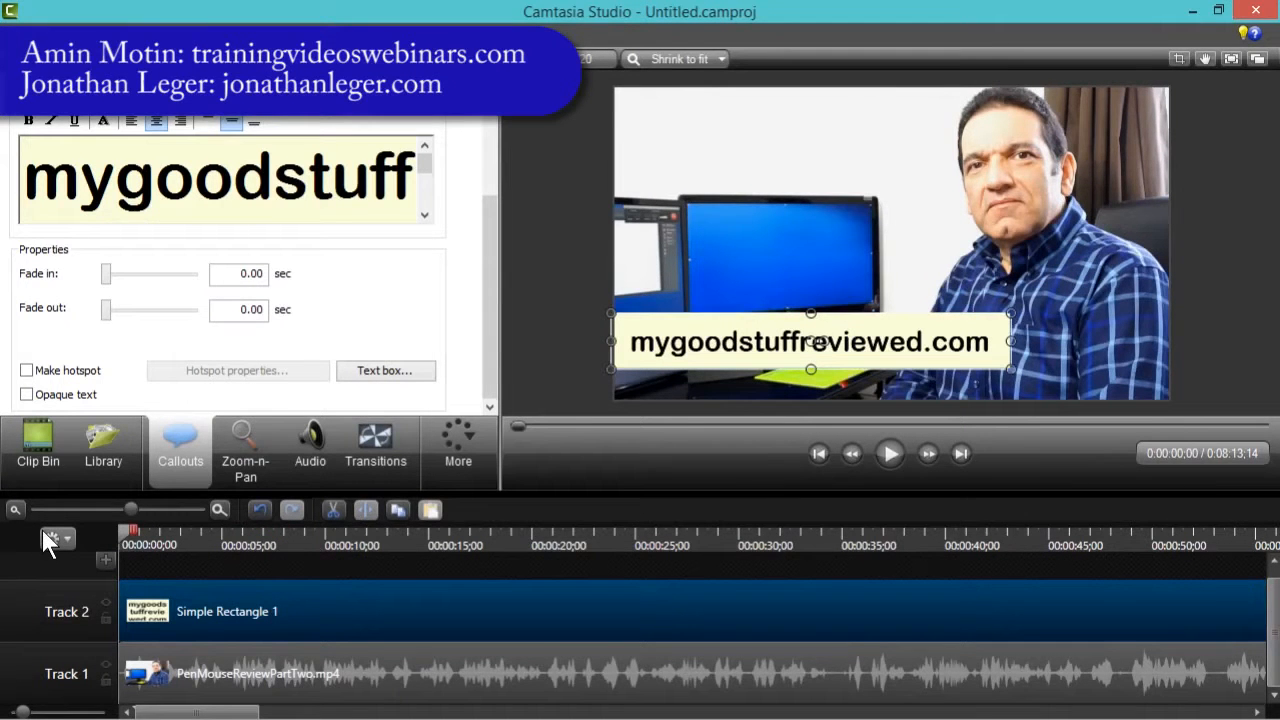
left_click(449, 436)
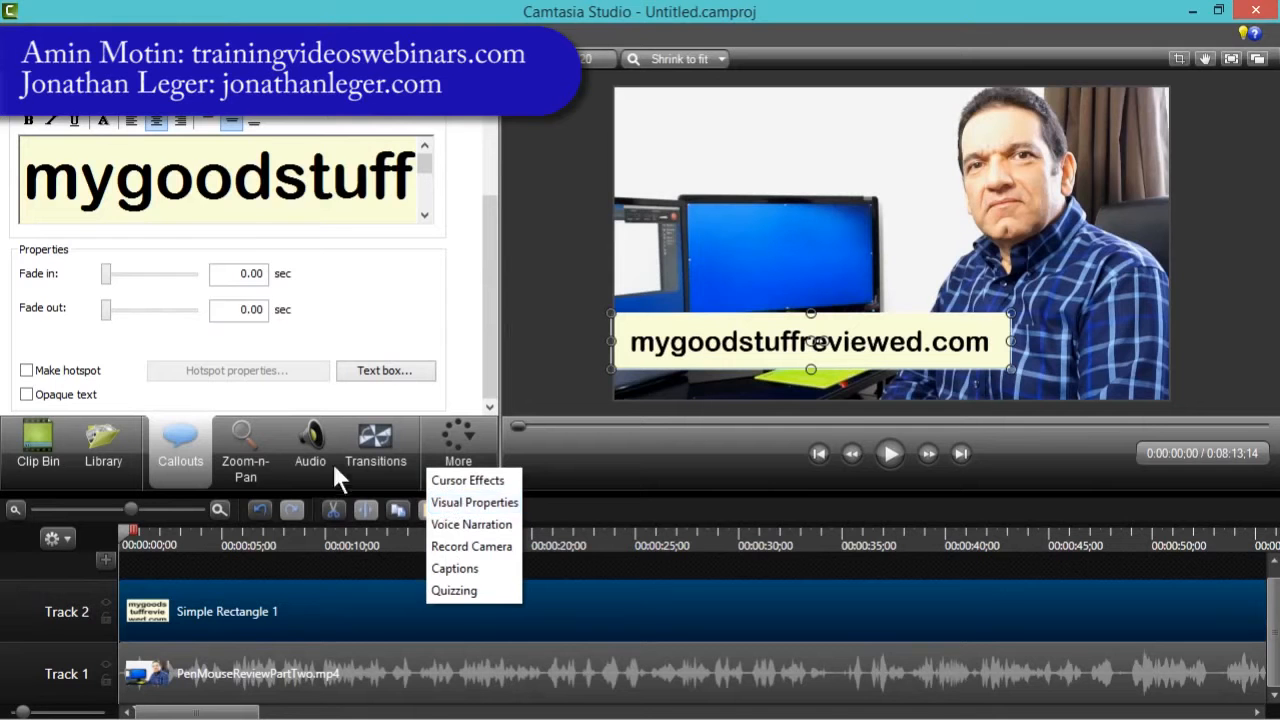
left_click(382, 445)
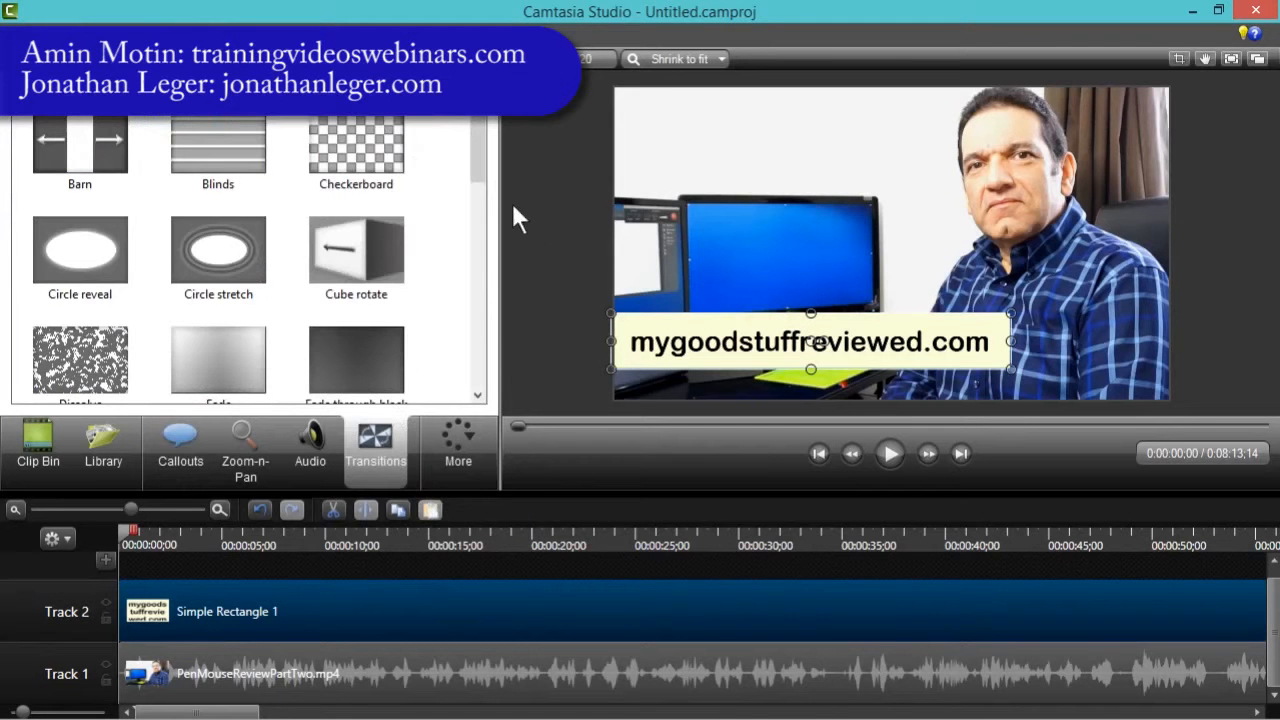
left_click_drag(475, 146, 485, 234)
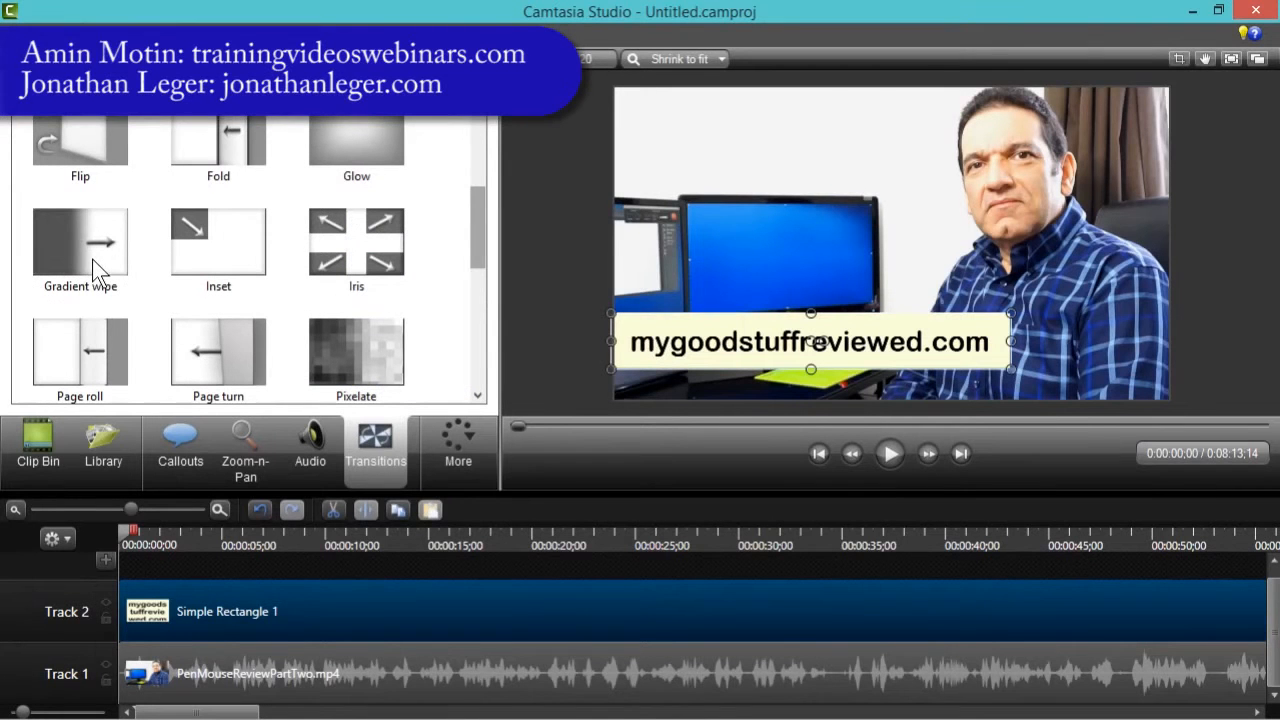
mouse_move(73, 240)
left_mouse_down()
mouse_move(126, 381)
mouse_move(160, 600)
mouse_move(152, 615)
mouse_move(147, 606)
left_mouse_up()
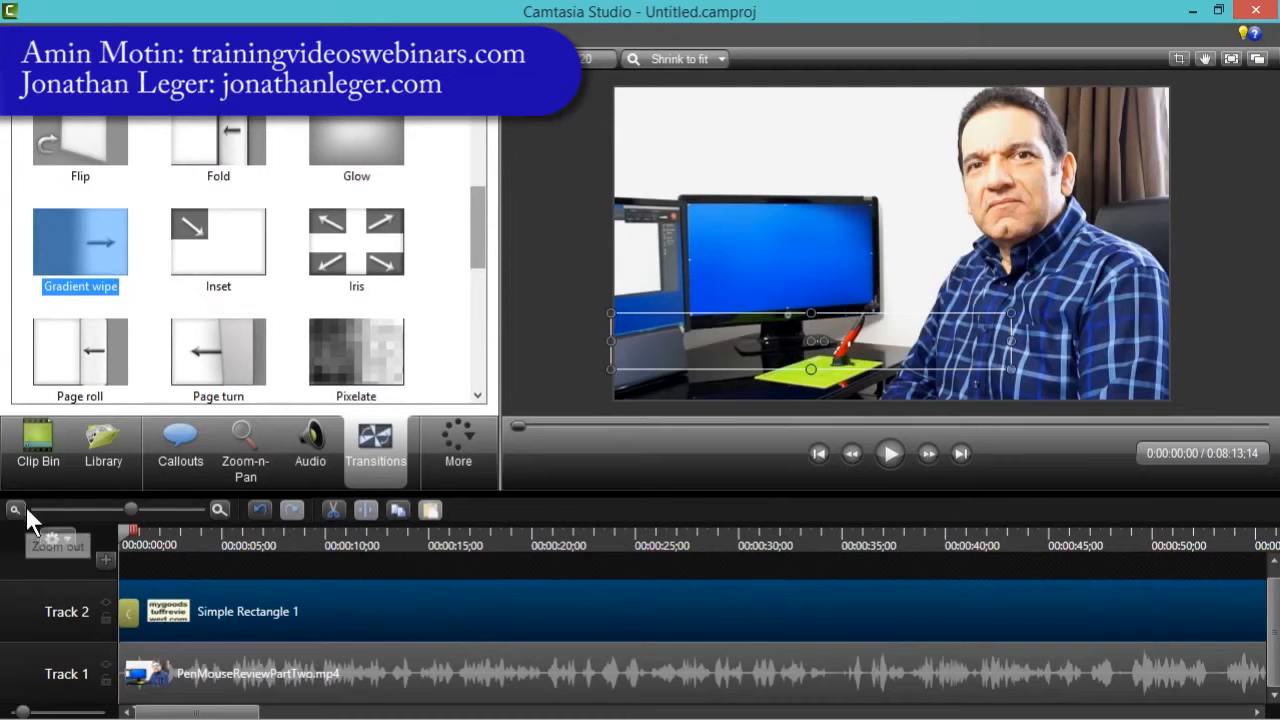
- Zoom the timeline out fully and add a Gradient wipe transition to the end of the callout clip
left_click_drag(131, 509, 5, 530)
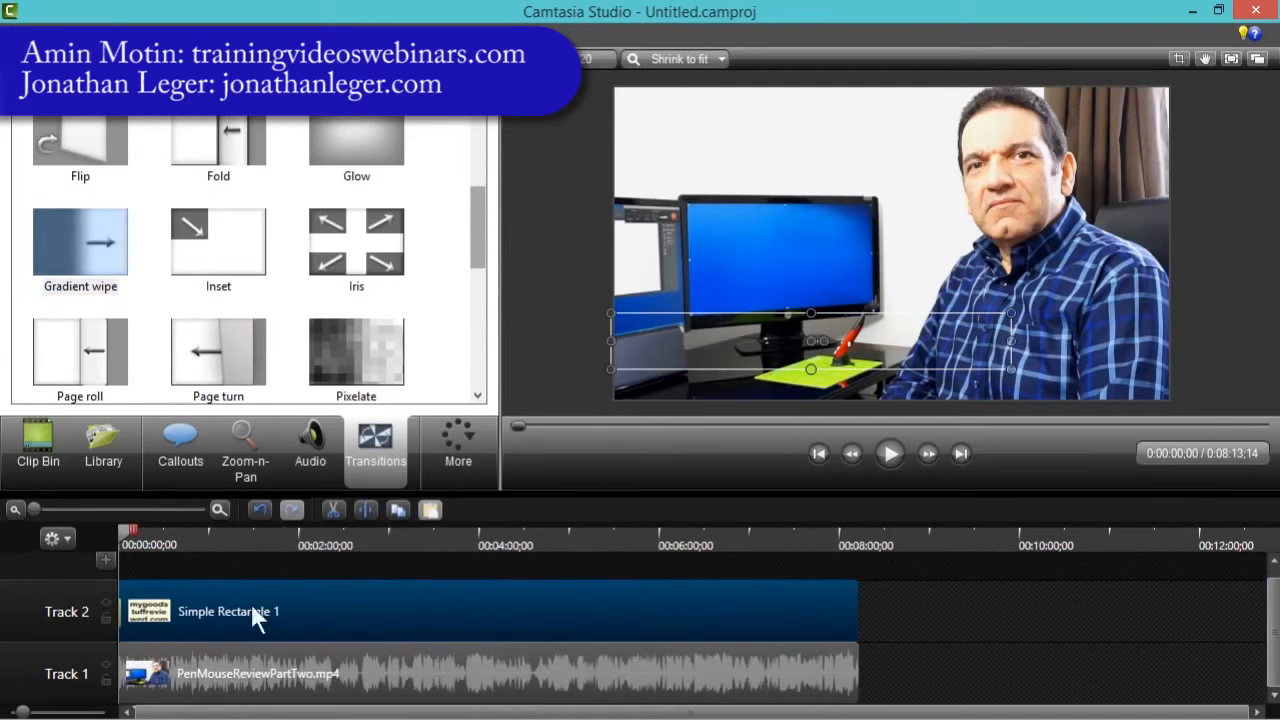
mouse_move(78, 242)
left_mouse_down()
mouse_move(630, 518)
mouse_move(842, 599)
left_mouse_up()
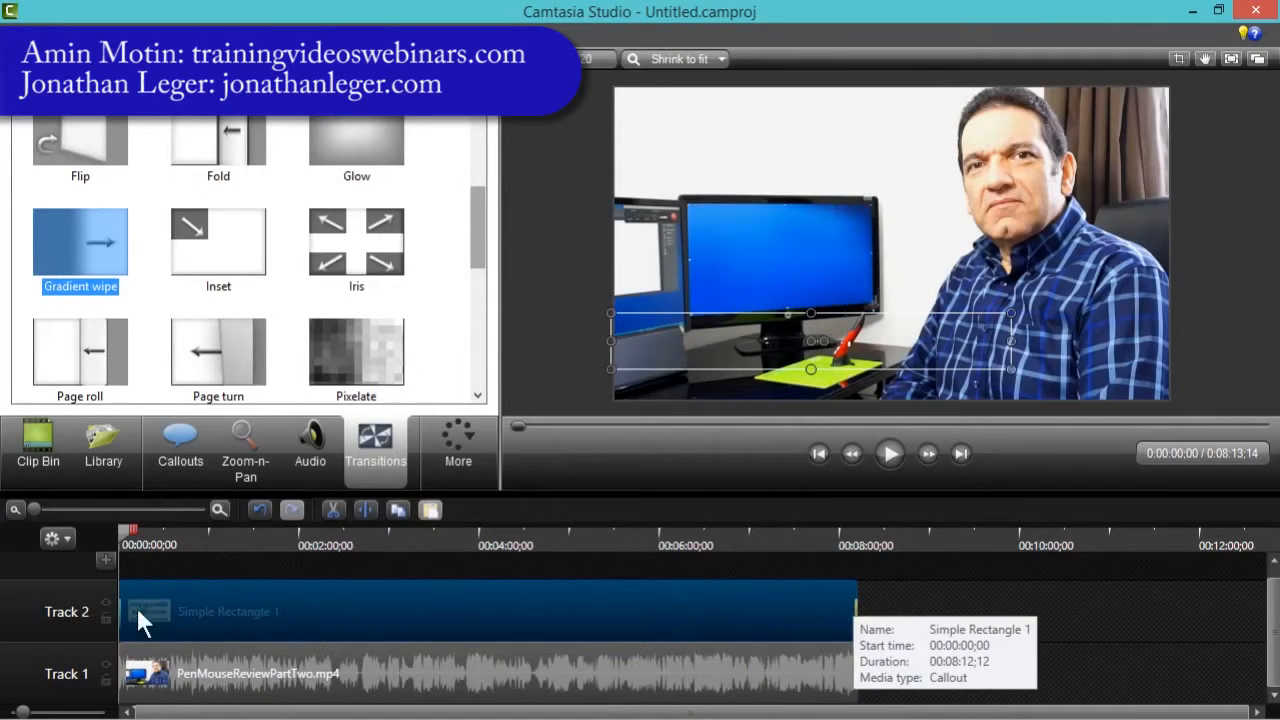
- Rename Track 2 to My Site Lower Third
left_click(61, 617)
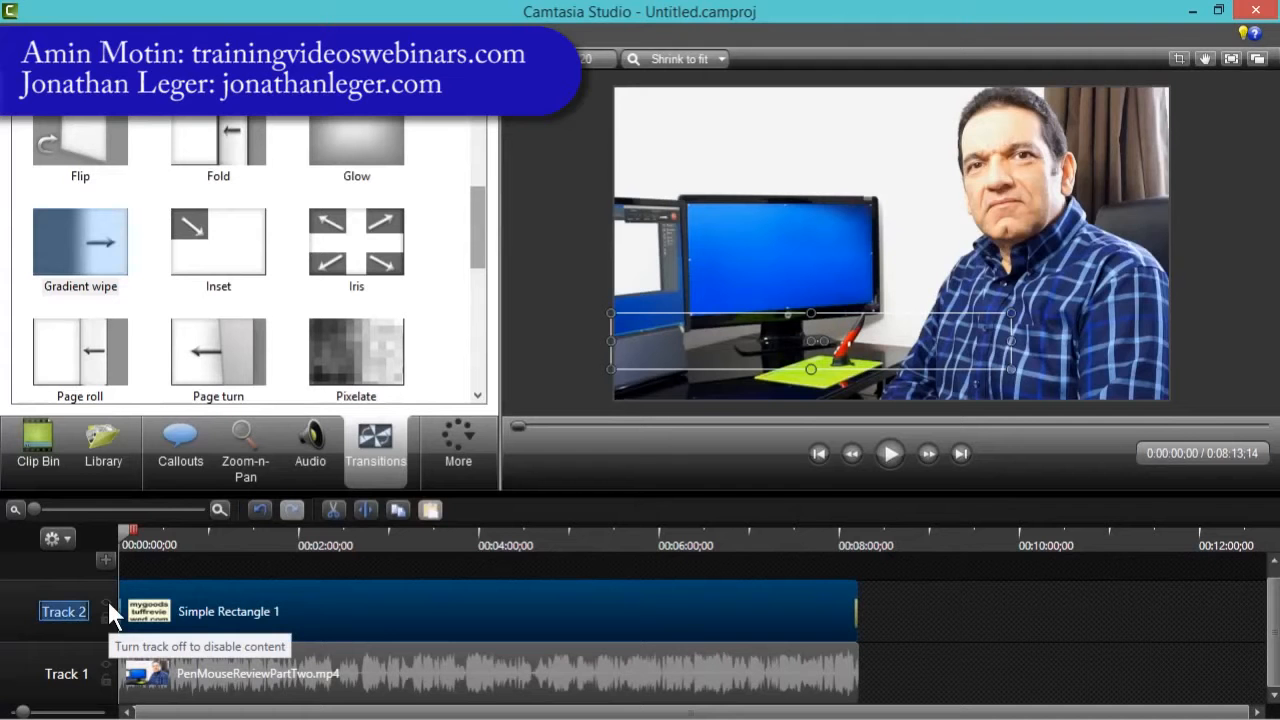
type("My Site")
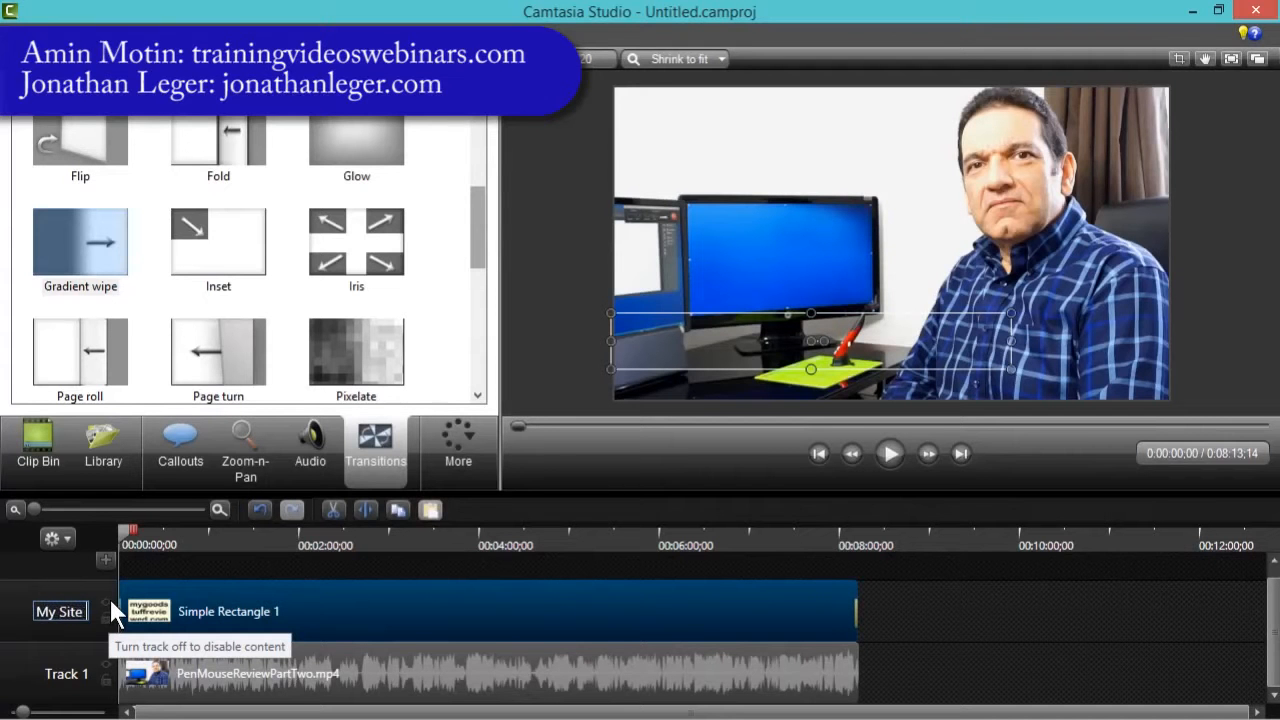
type(" Lower Third")
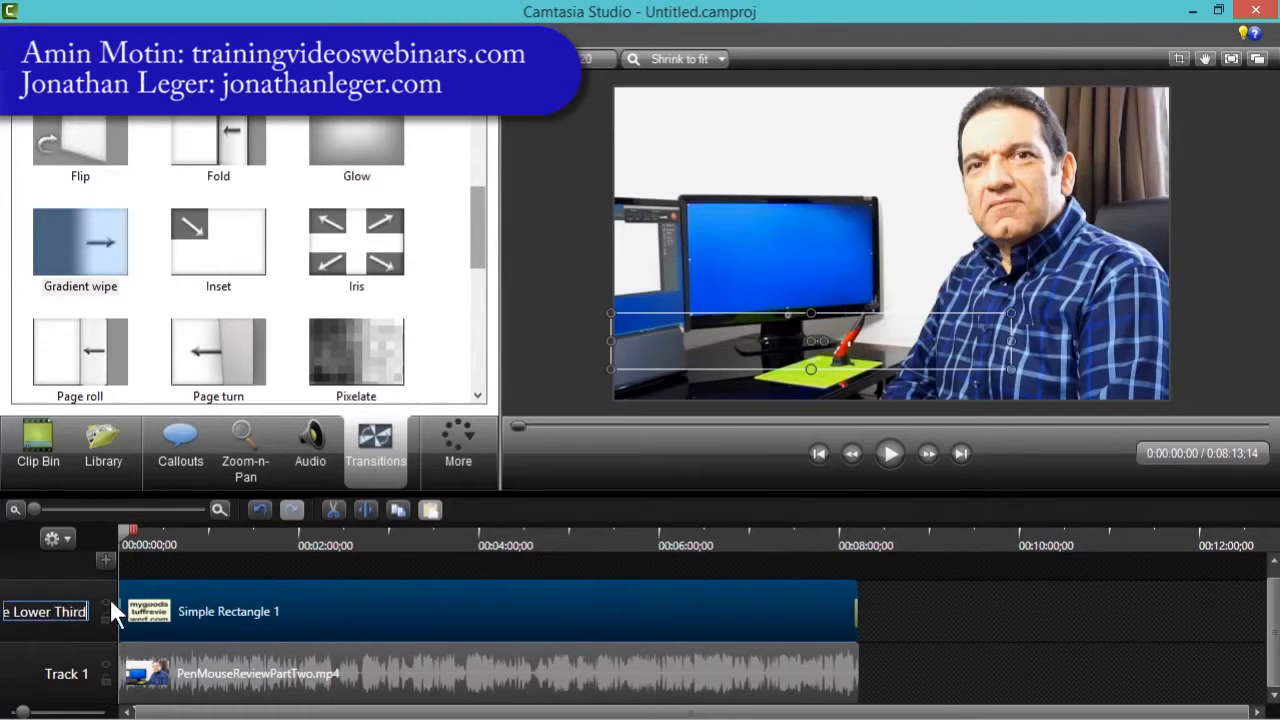
key("Return")
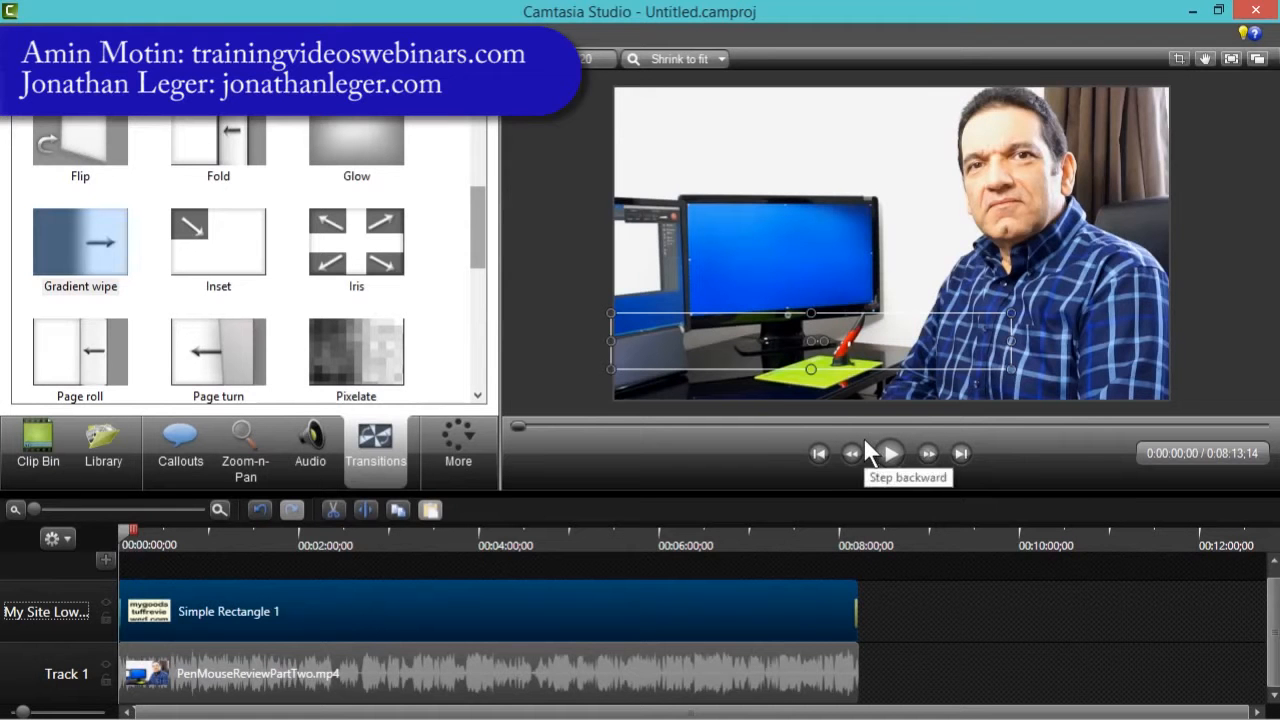
- Play back the video at the start and near the end to check the callout
left_click(551, 350)
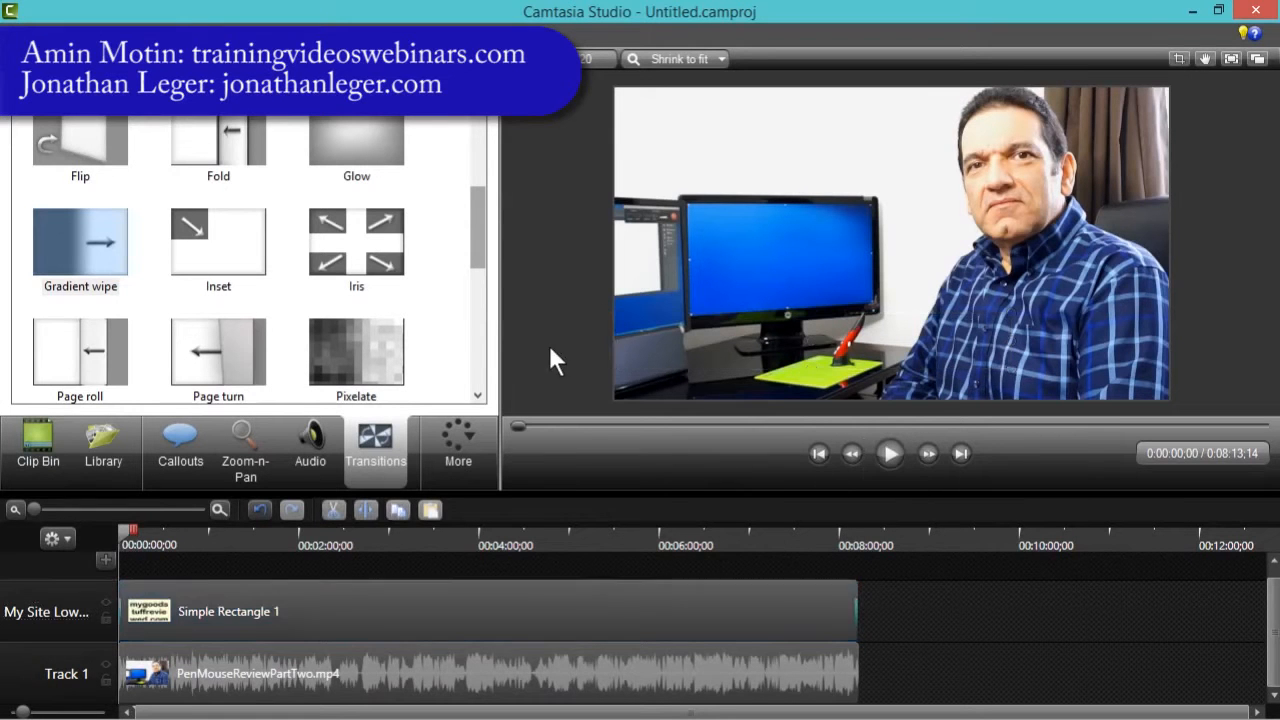
left_click(891, 454)
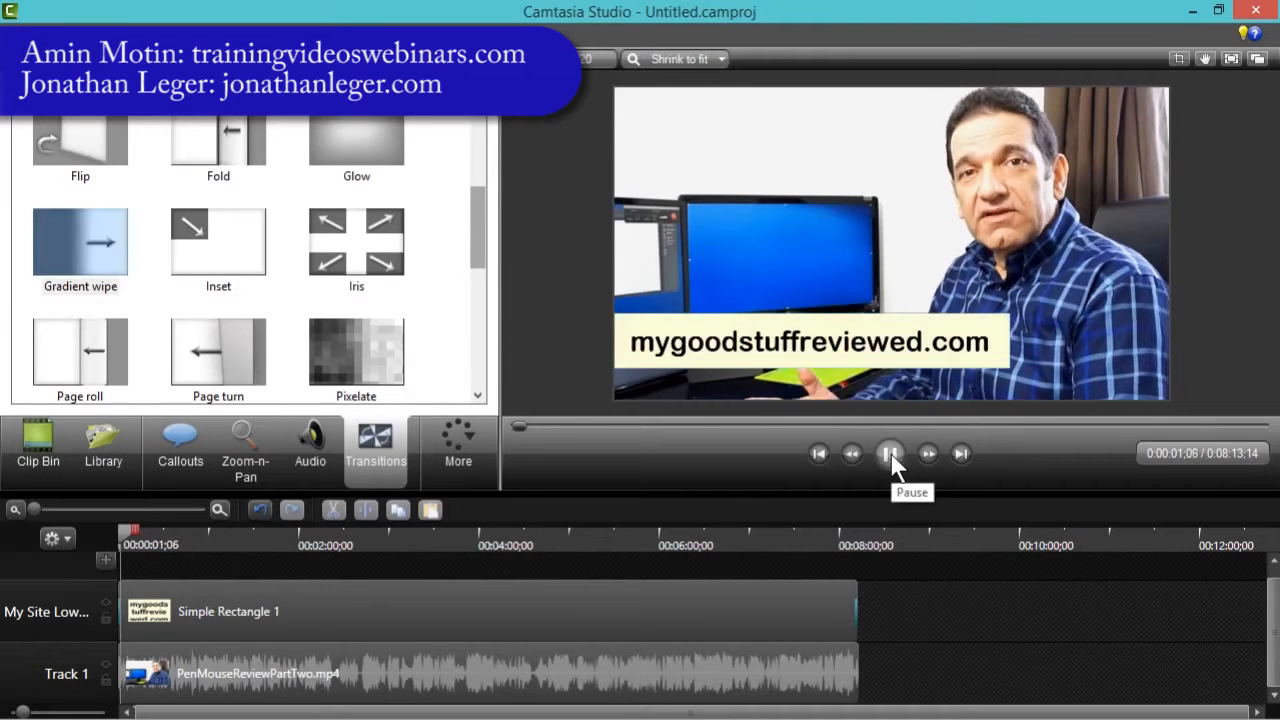
left_click(891, 452)
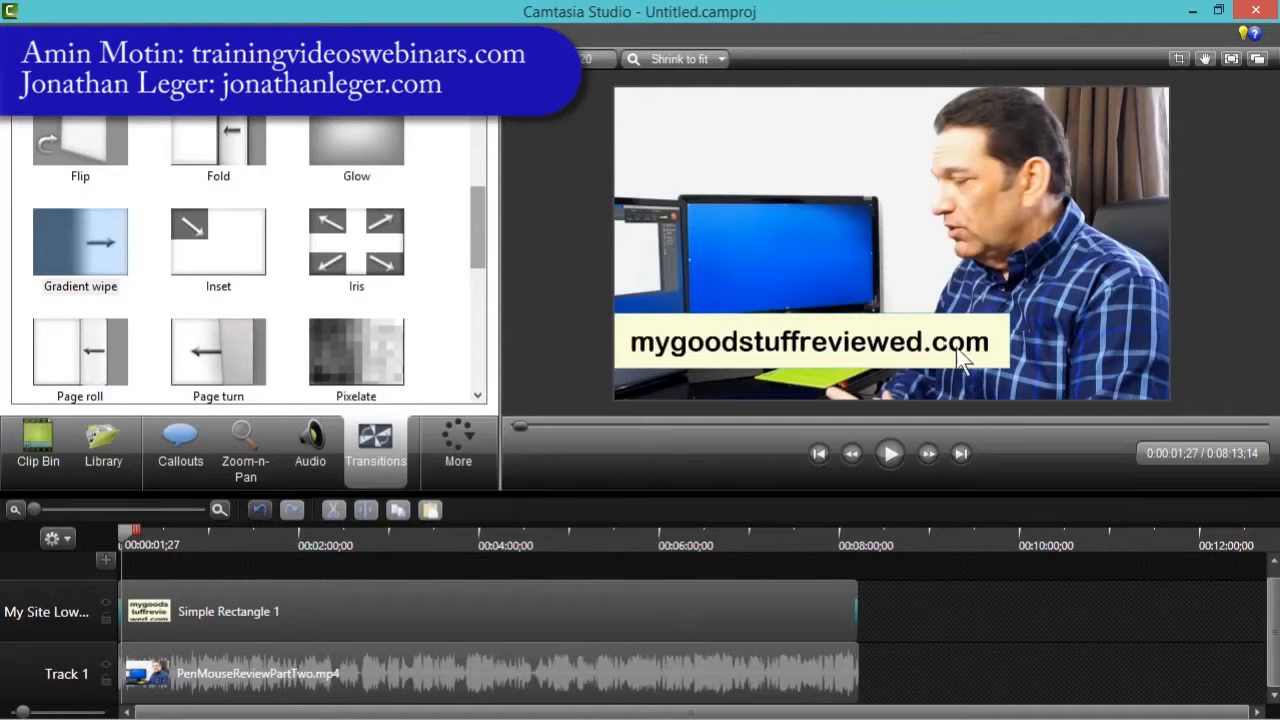
left_click(848, 541)
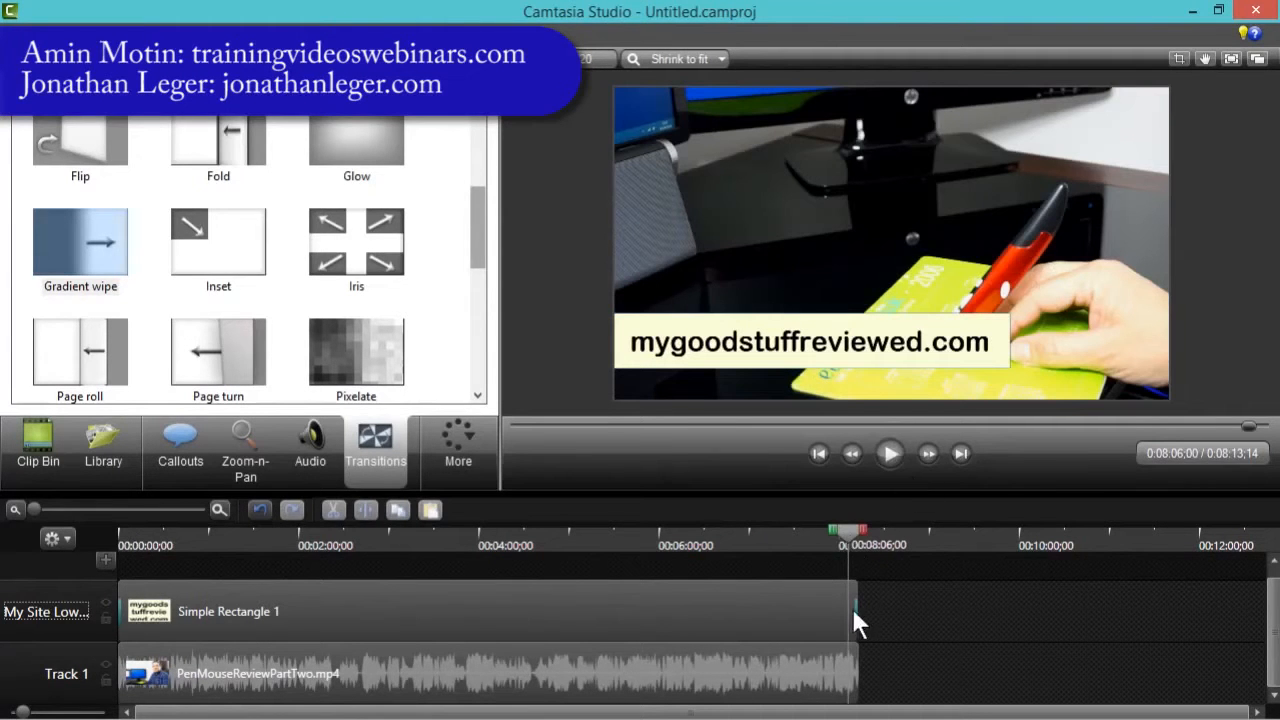
left_click(888, 455)
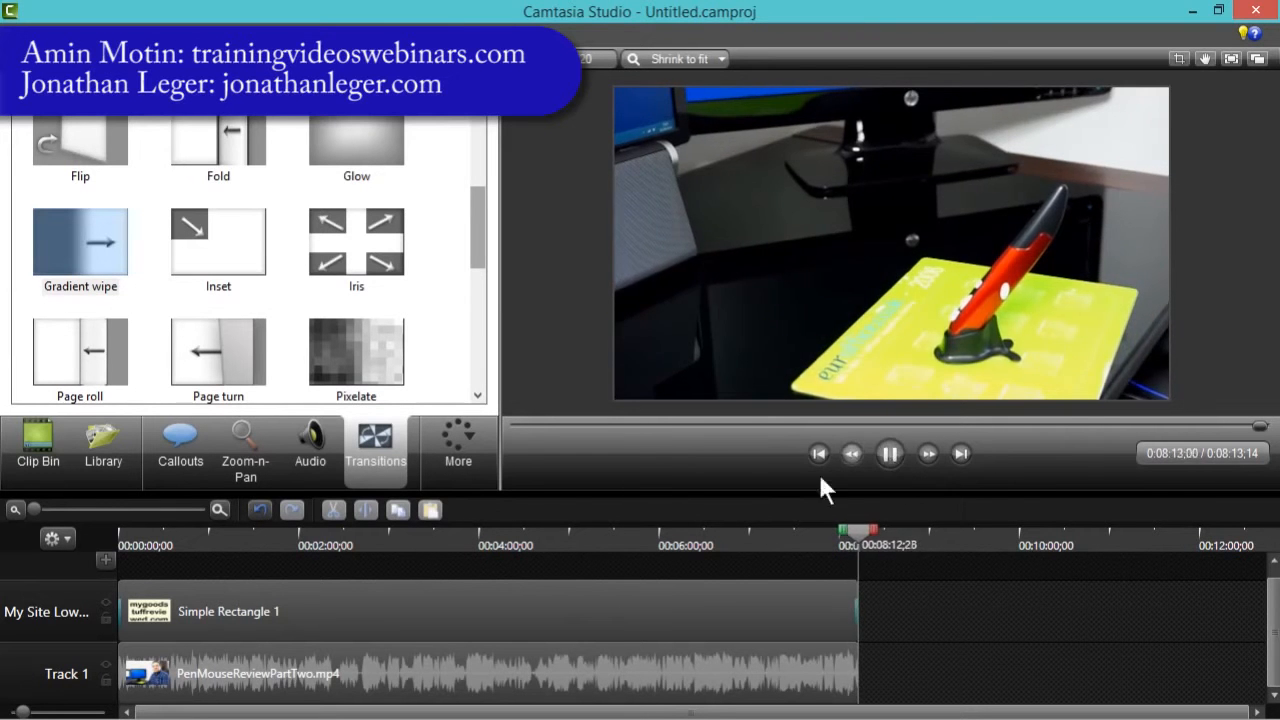
left_click(394, 538)
left_click_drag(395, 533, 67, 541)
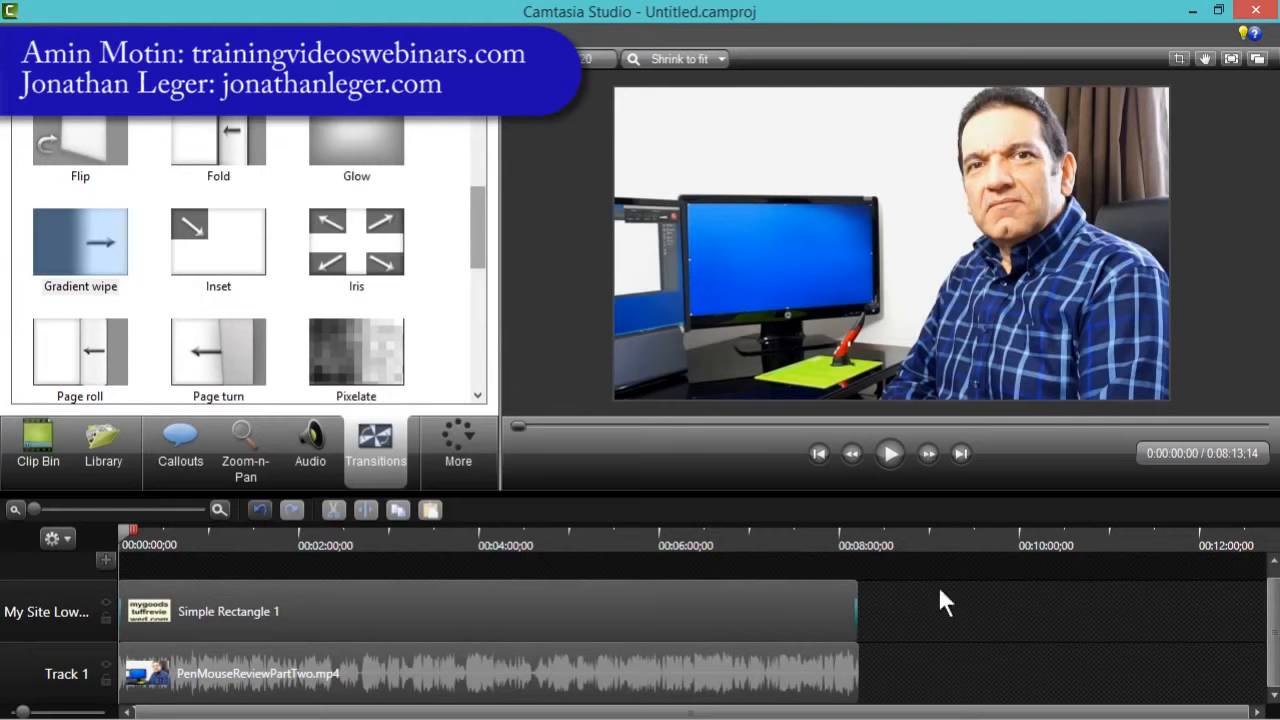
- Shorten the callout clip so it ends at about 10 seconds into the video
mouse_move(853, 593)
left_mouse_down()
mouse_move(702, 591)
mouse_move(860, 592)
left_mouse_up()
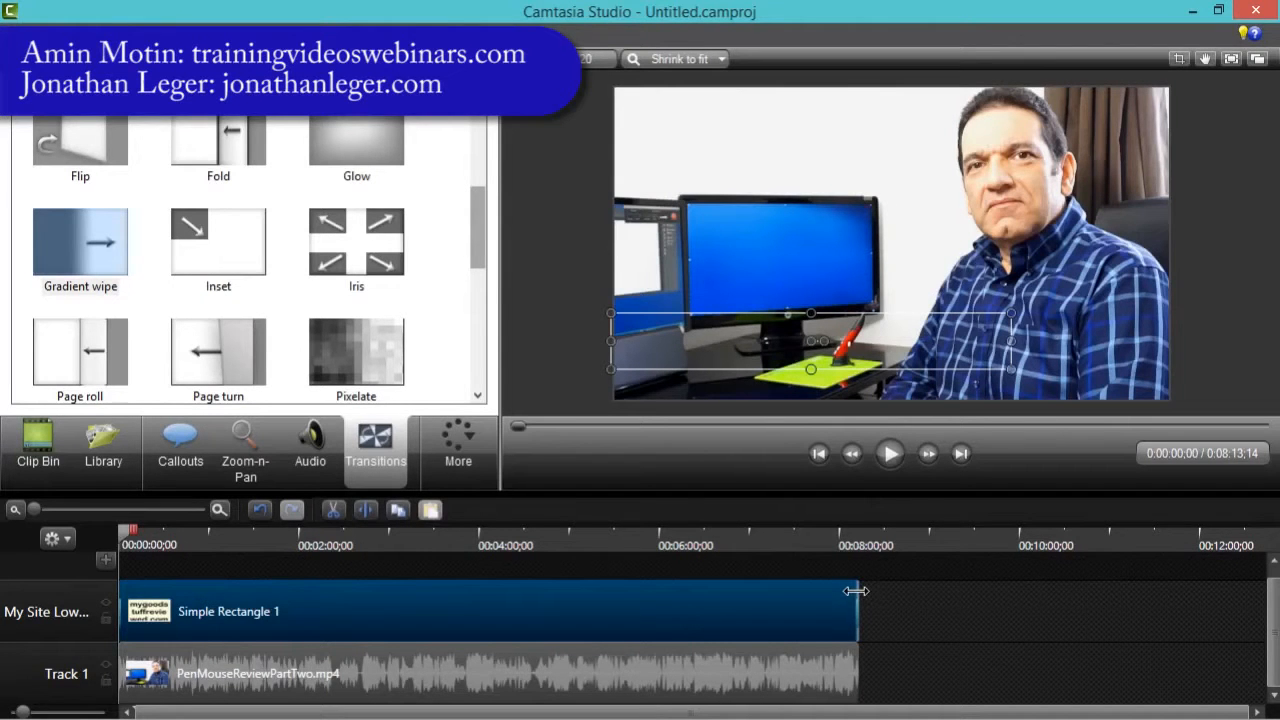
left_click_drag(856, 591, 212, 575)
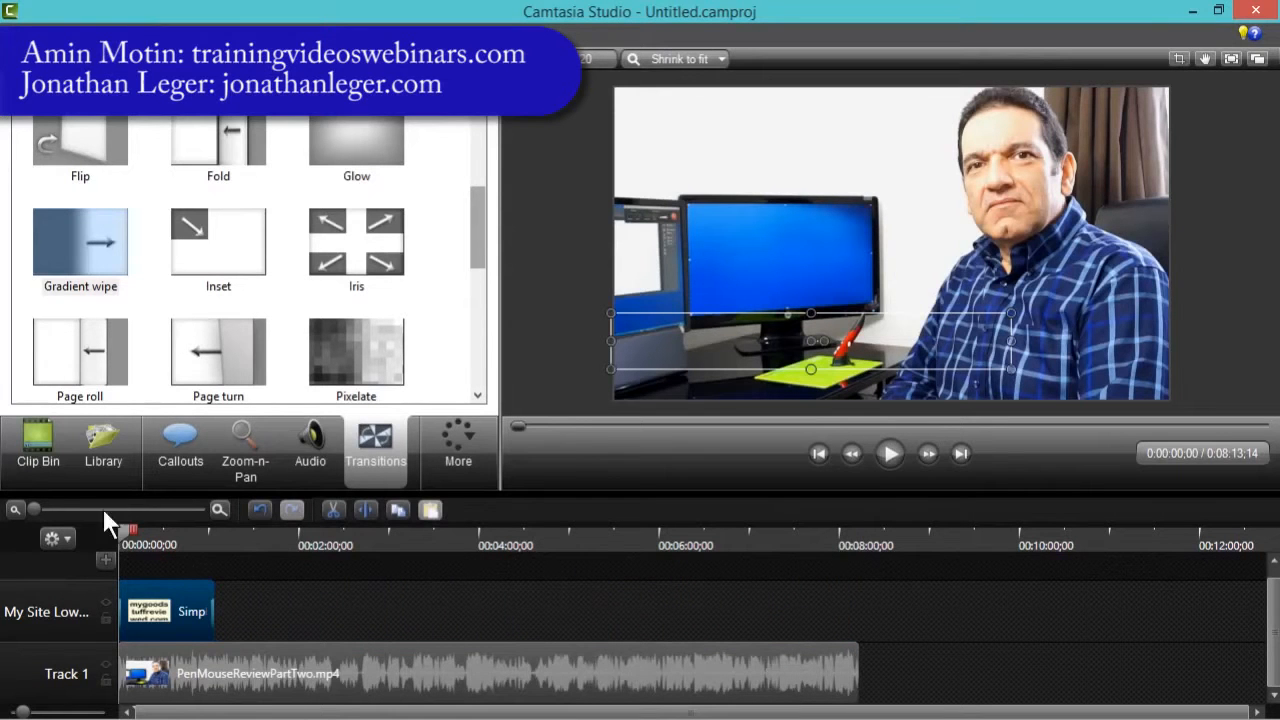
left_click_drag(37, 505, 121, 519)
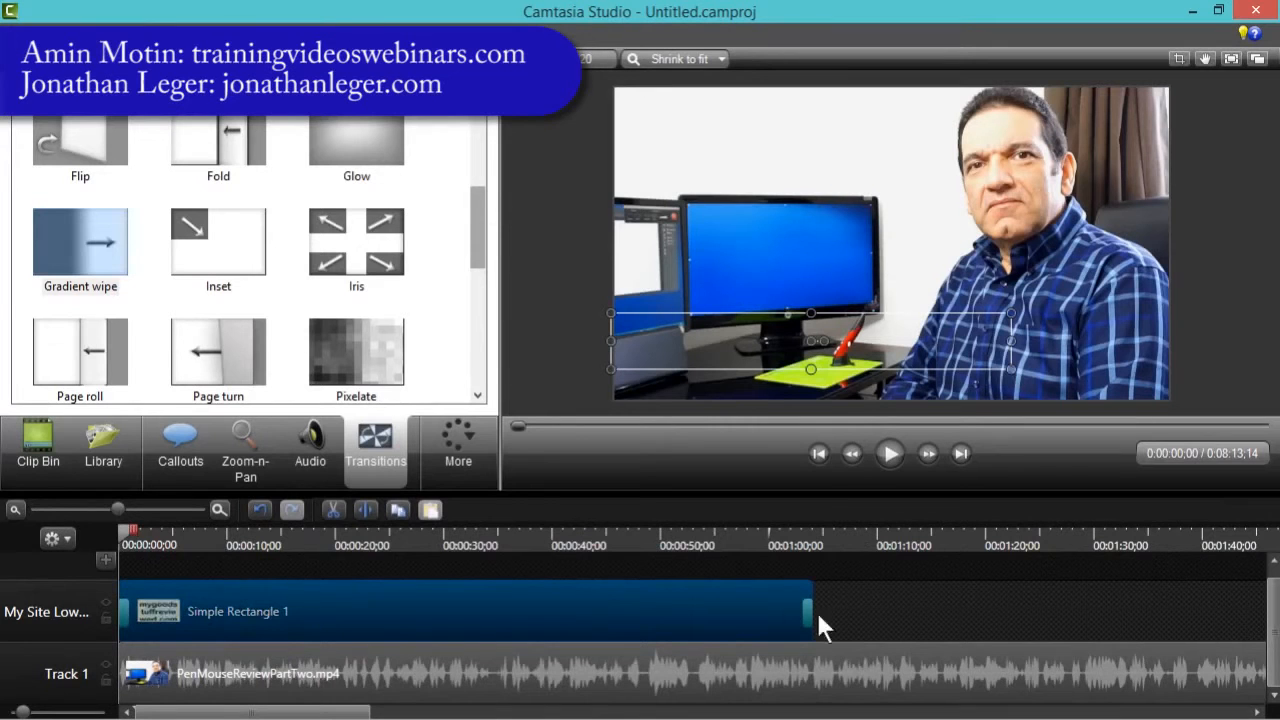
left_click_drag(810, 589, 270, 590)
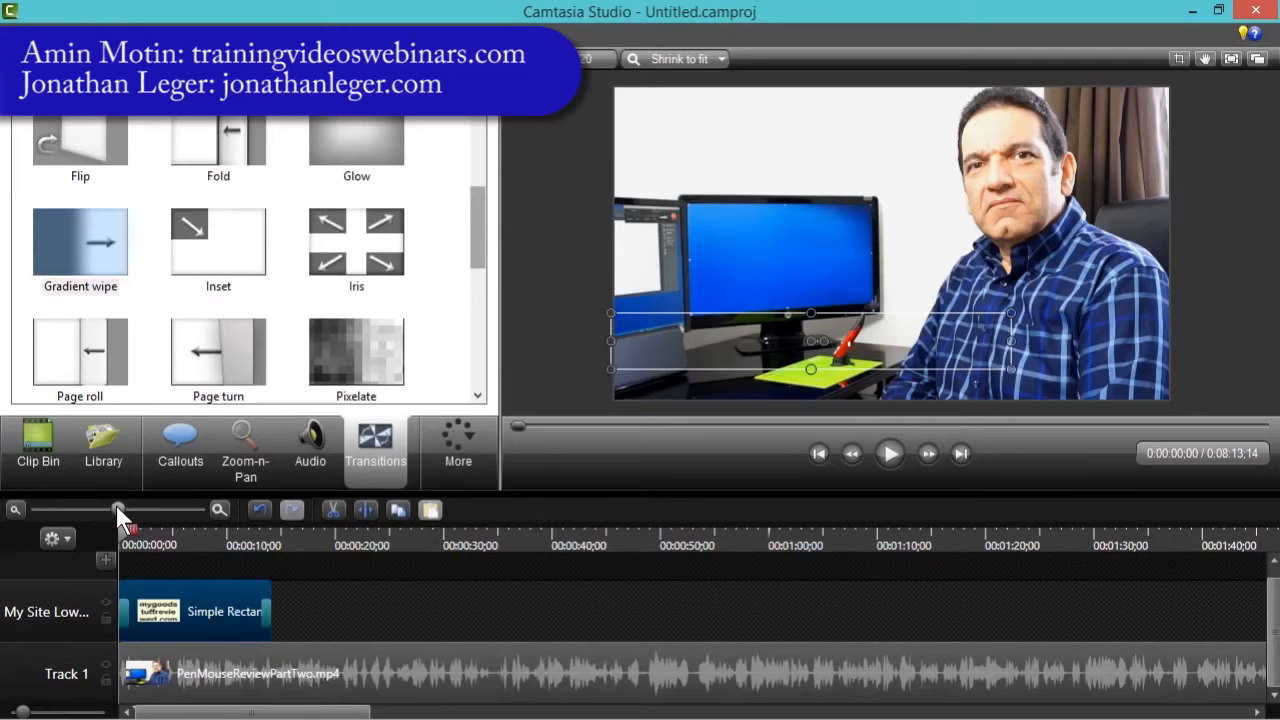
left_click_drag(117, 509, 135, 509)
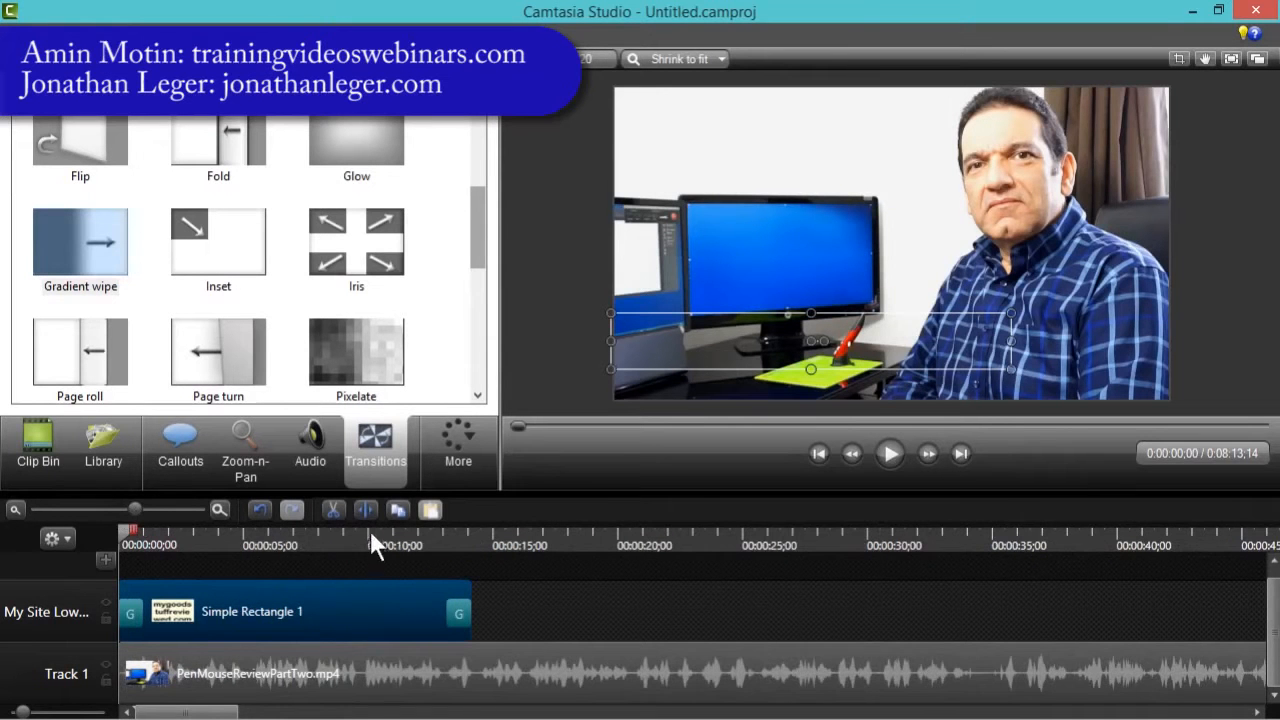
left_click_drag(471, 590, 367, 589)
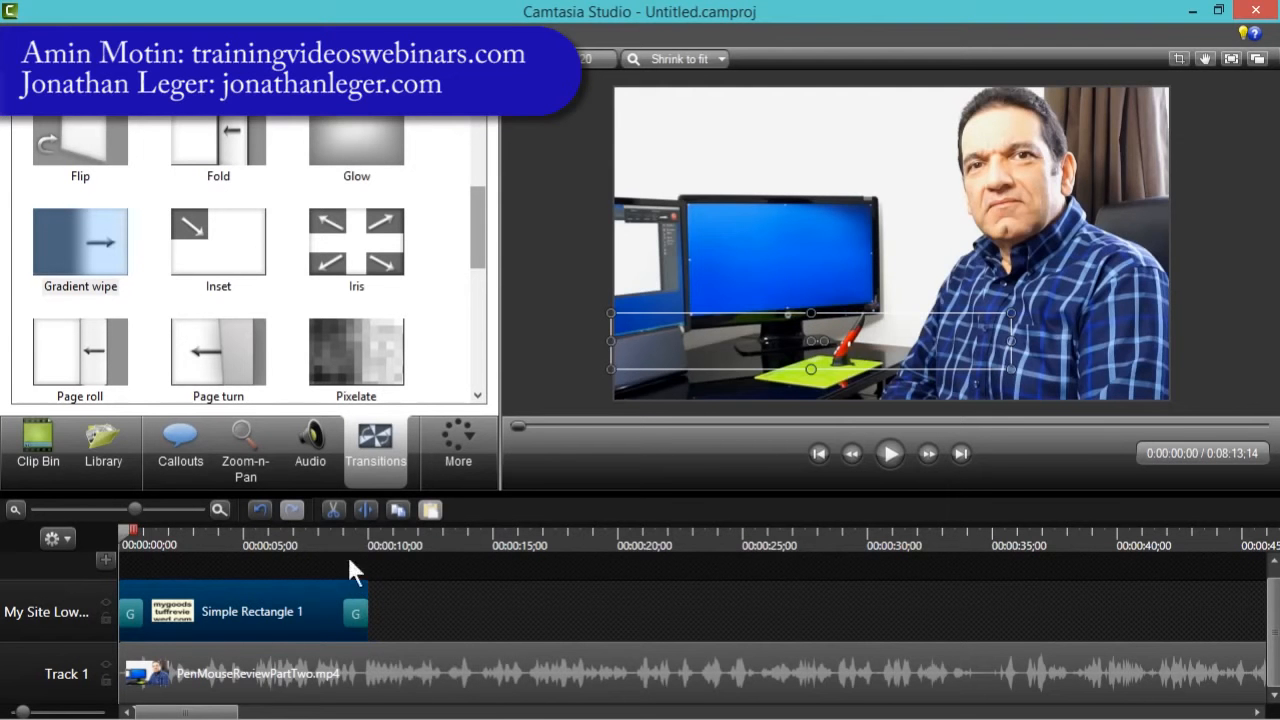
- Preview the callout's ending transition and the opening seconds of the video
left_click(343, 540)
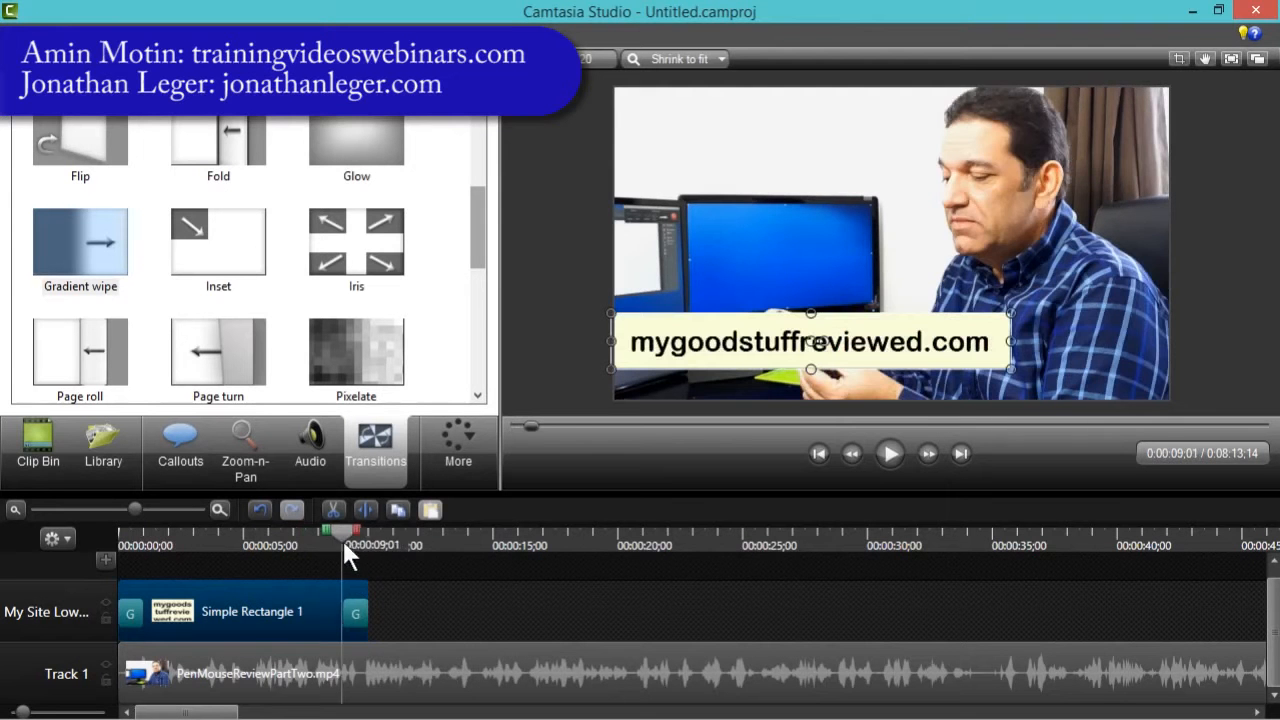
left_click(891, 452)
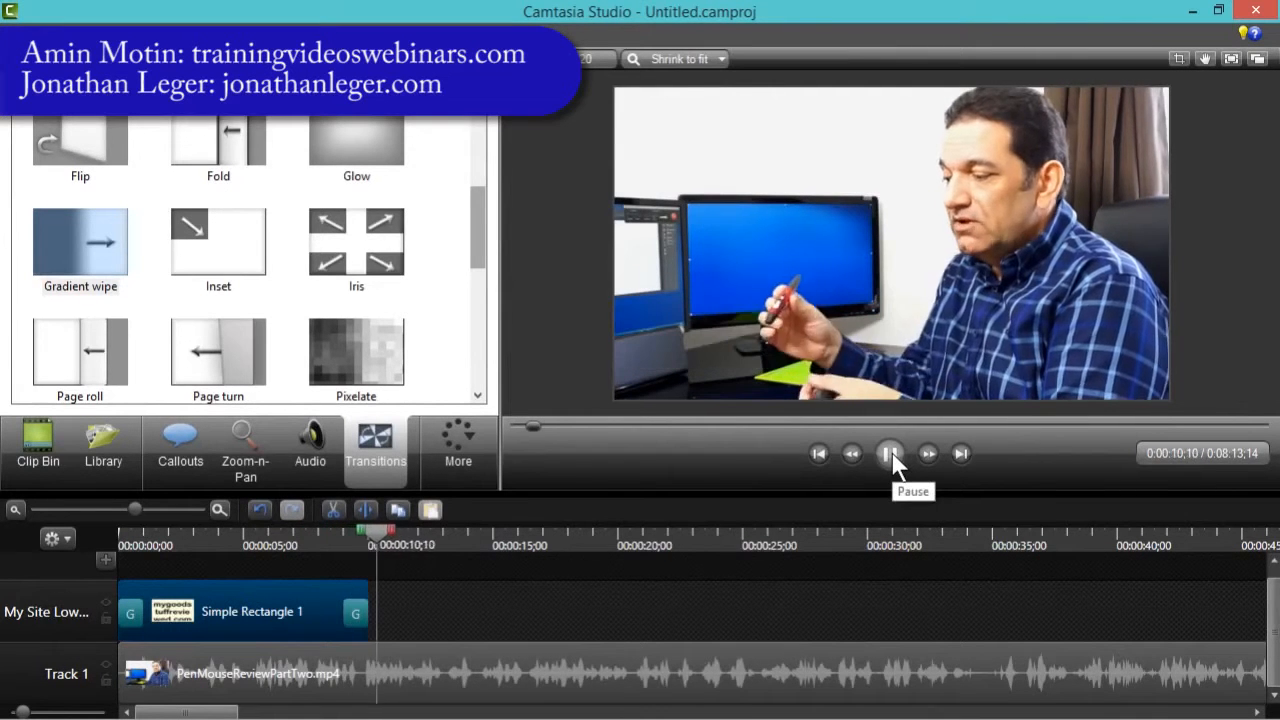
left_click(891, 452)
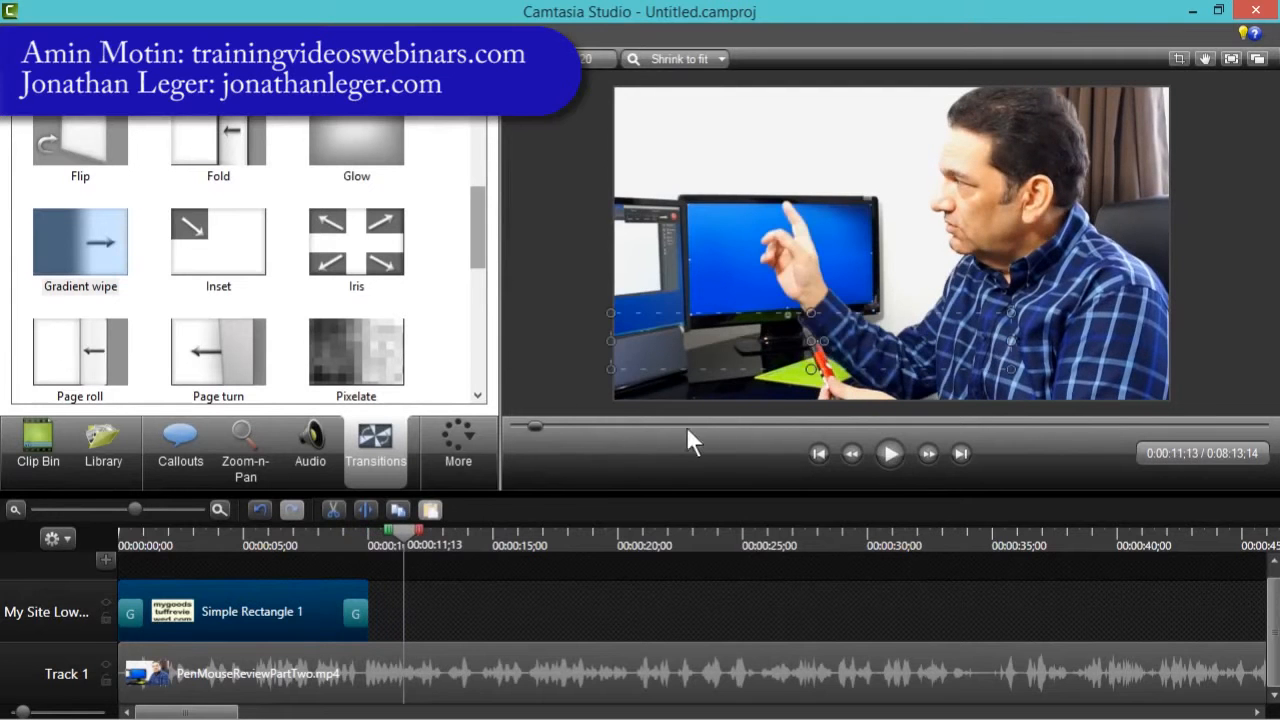
left_click(566, 368)
left_click(196, 540)
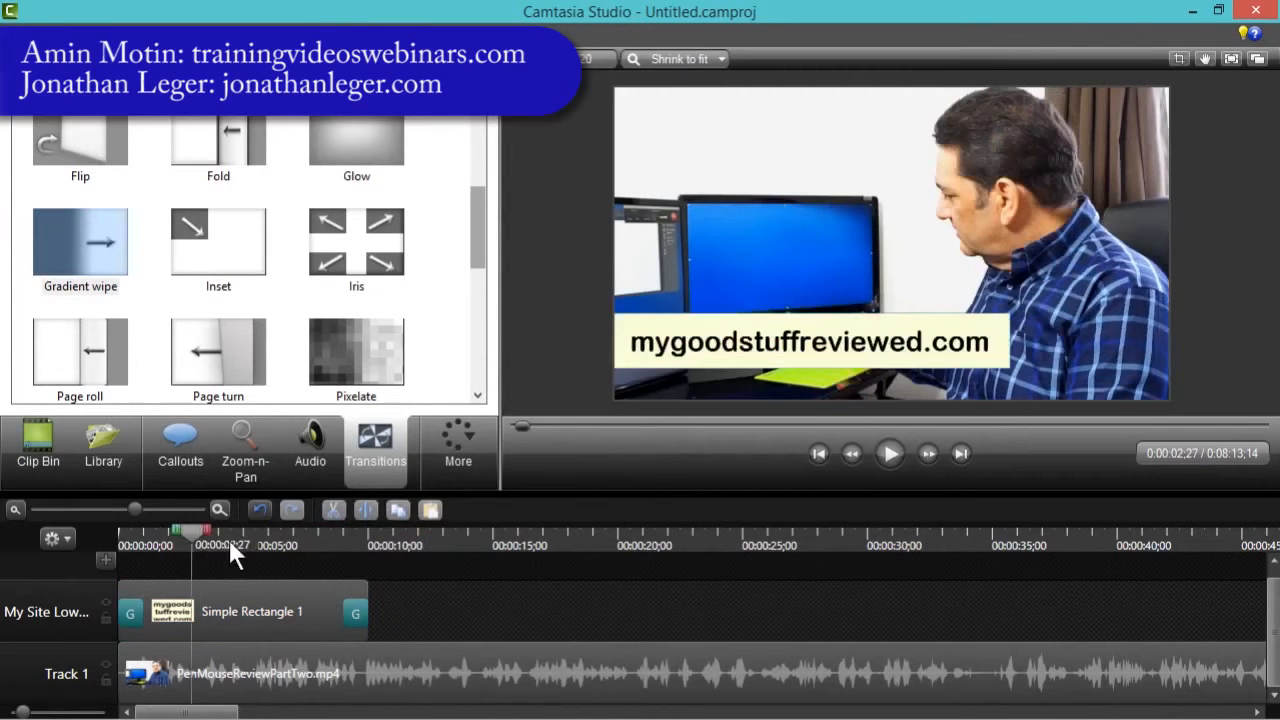
left_click(118, 545)
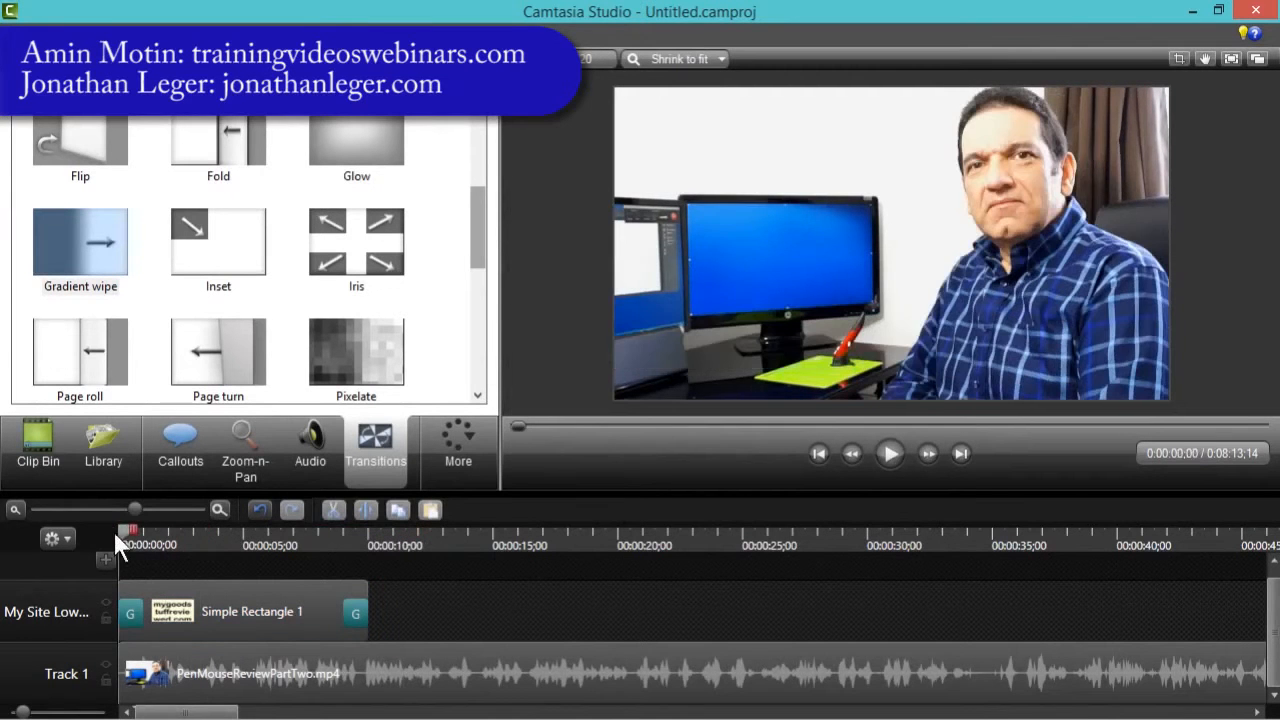
left_click(882, 452)
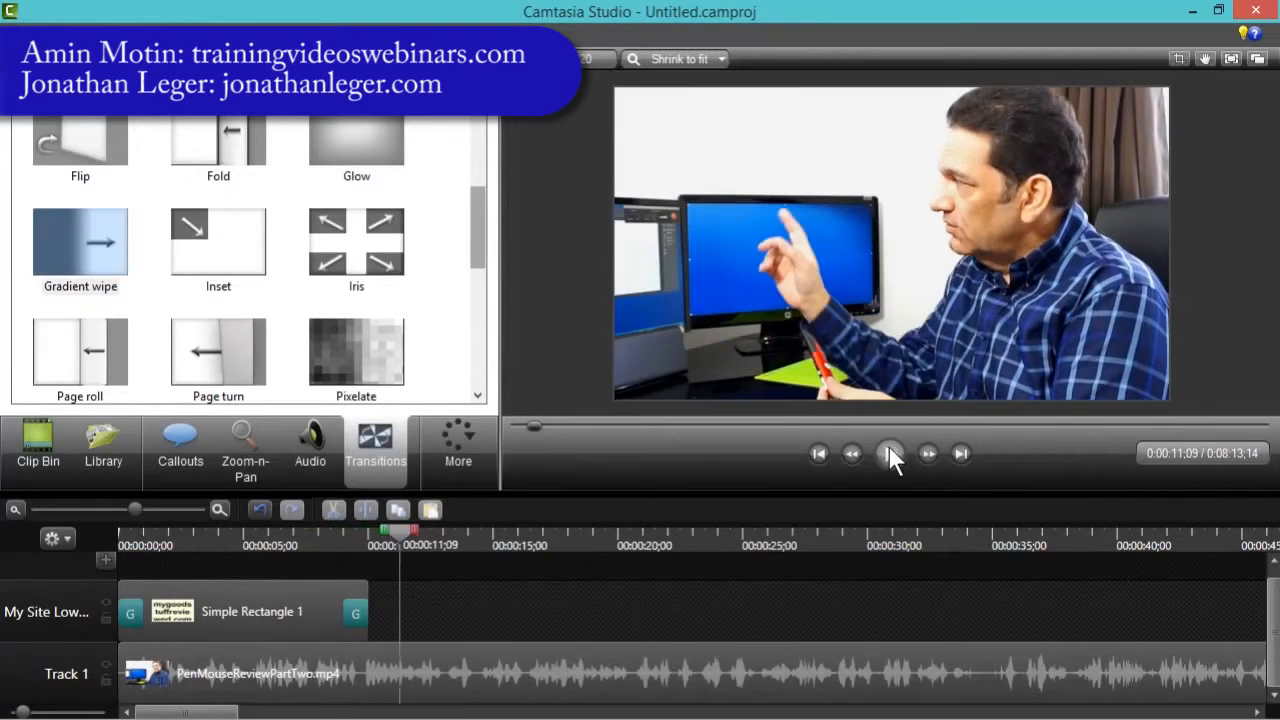
left_click(889, 453)
- Copy the callout clip and paste a duplicate on the same track at about 11 seconds
left_click(287, 625)
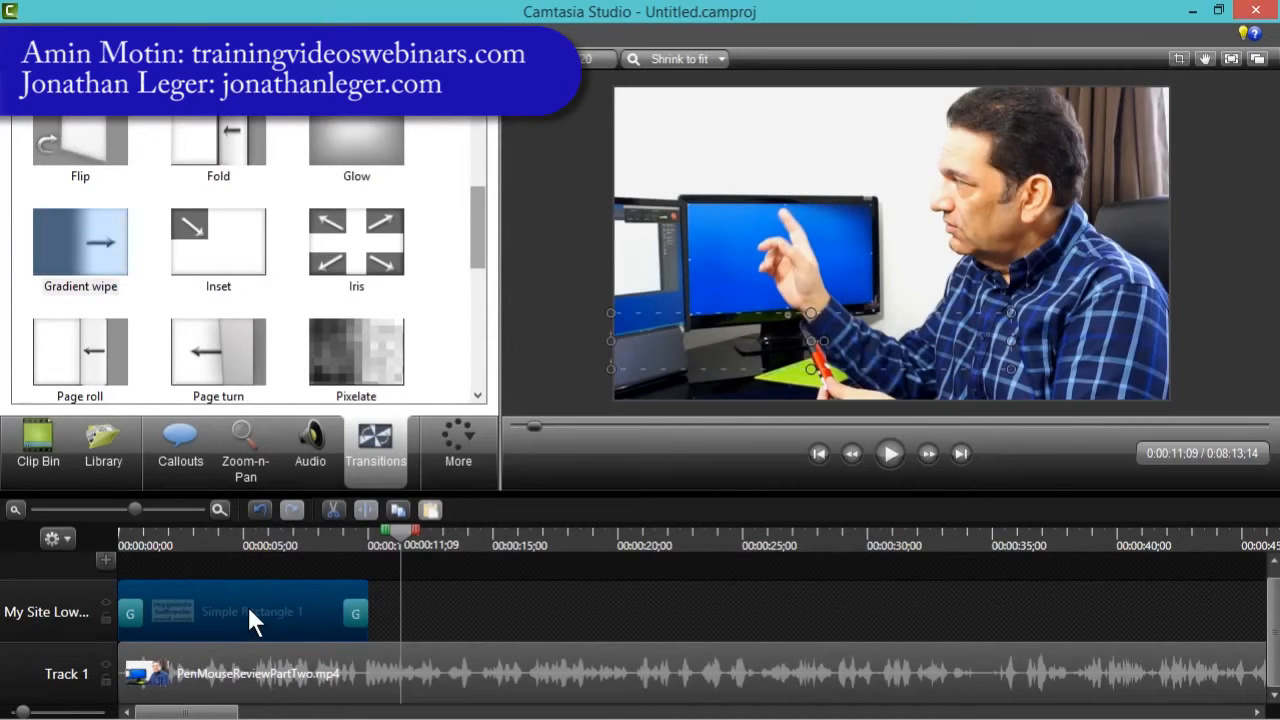
right_click(250, 620)
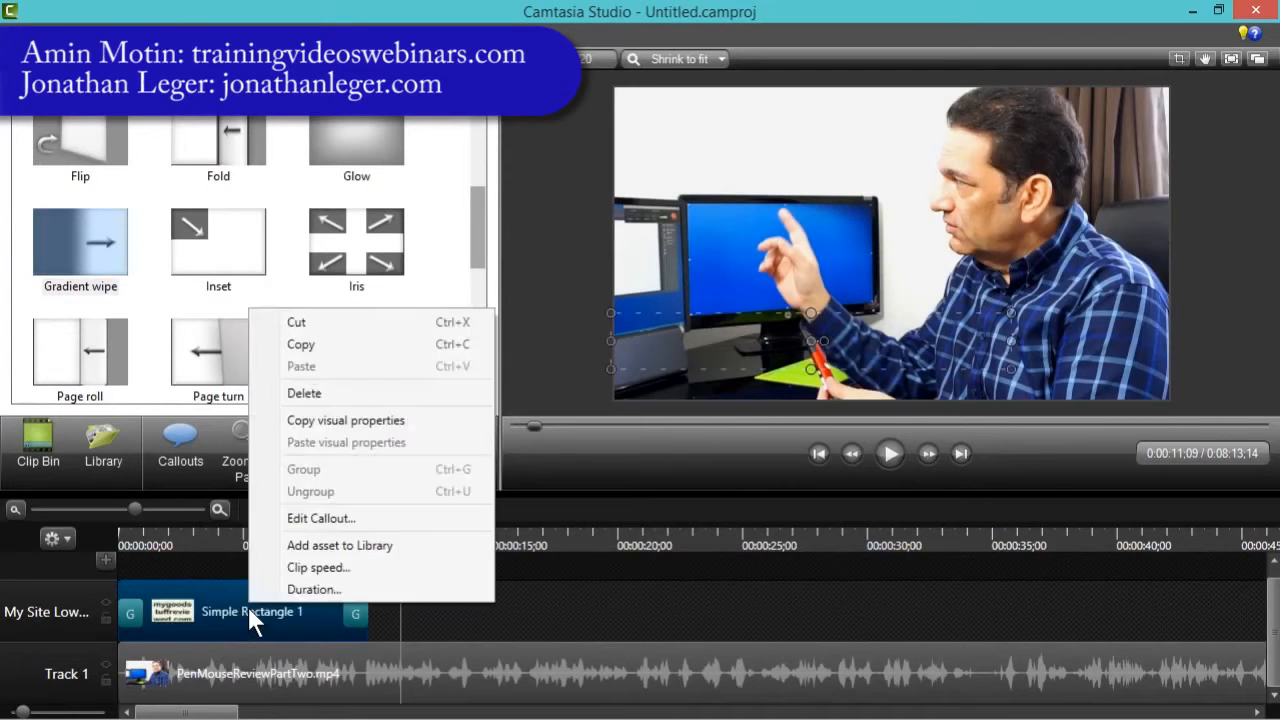
left_click(300, 347)
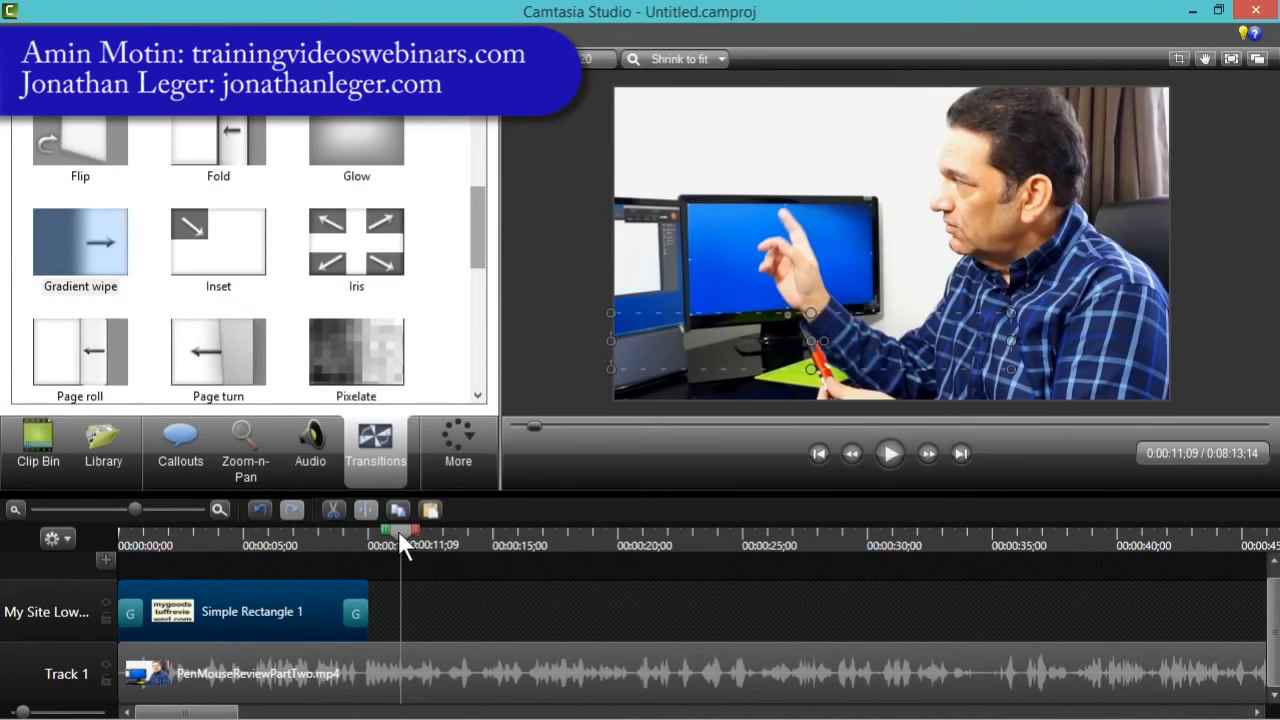
mouse_move(398, 530)
left_mouse_down()
mouse_move(365, 536)
mouse_move(456, 542)
mouse_move(393, 545)
mouse_move(427, 536)
mouse_move(404, 548)
left_mouse_up()
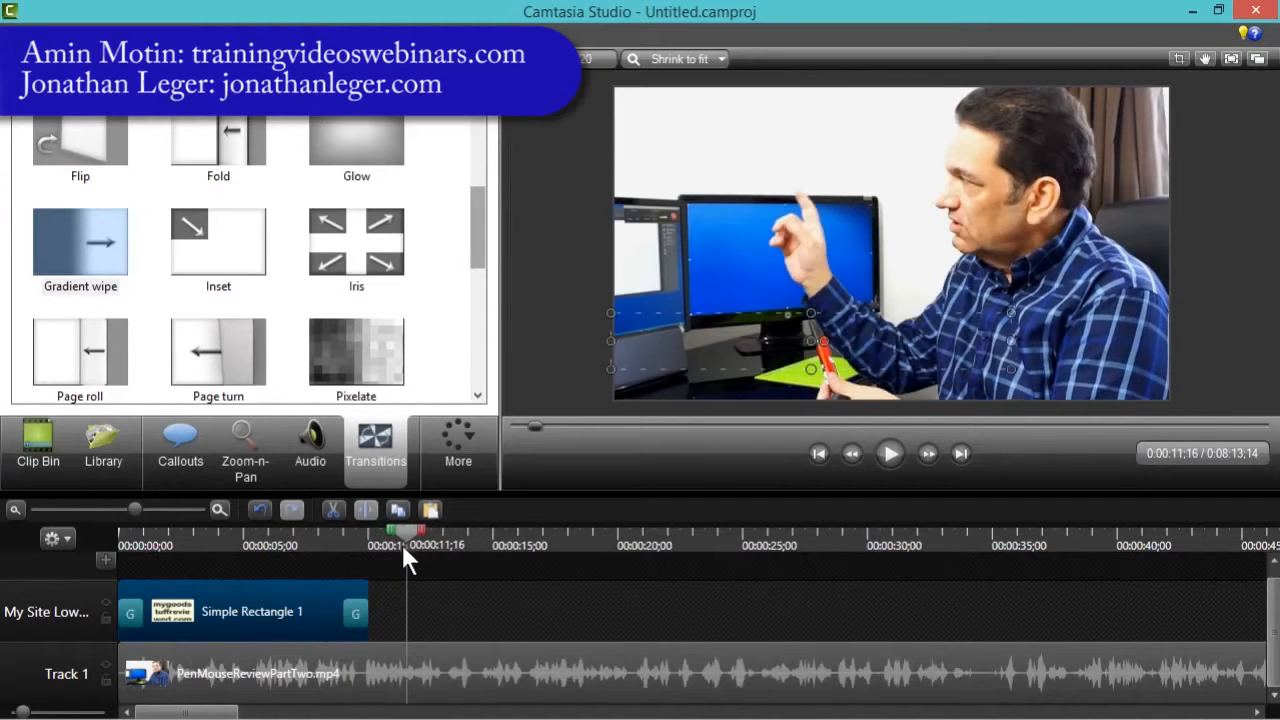
right_click(420, 613)
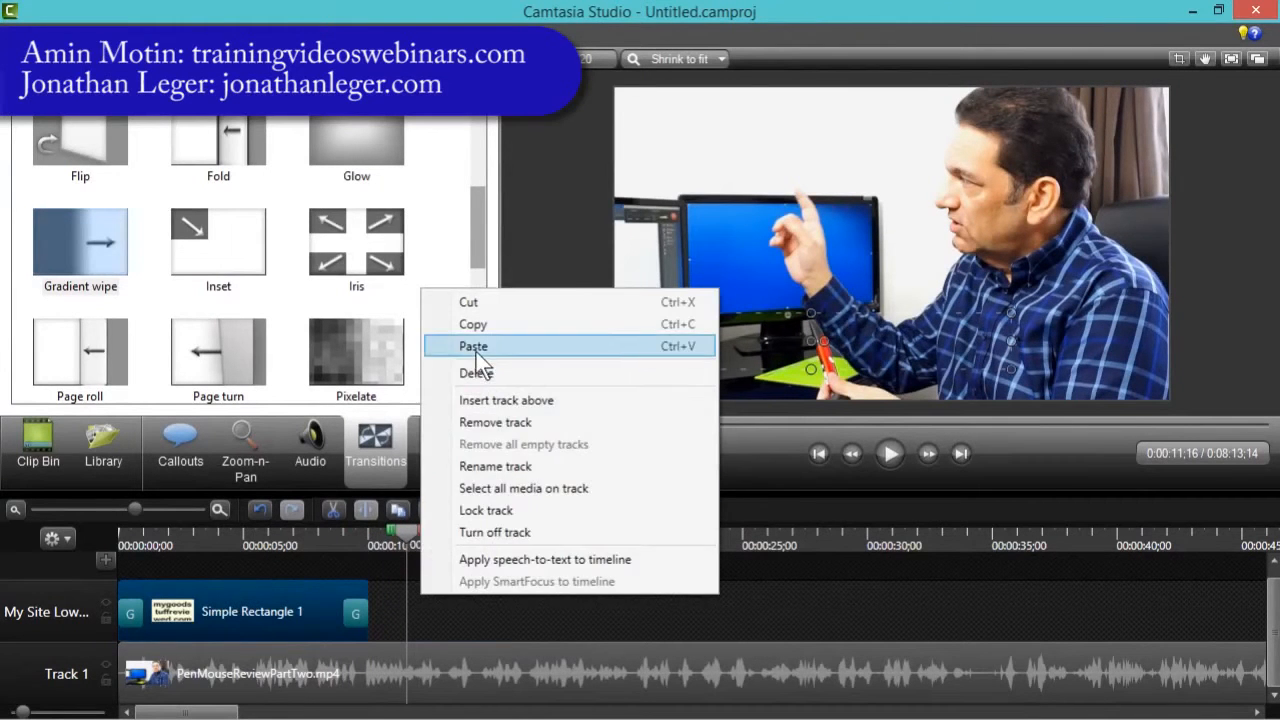
left_click(473, 346)
- Replace the duplicated callout's text with the presenter's name
left_click_drag(401, 541, 465, 541)
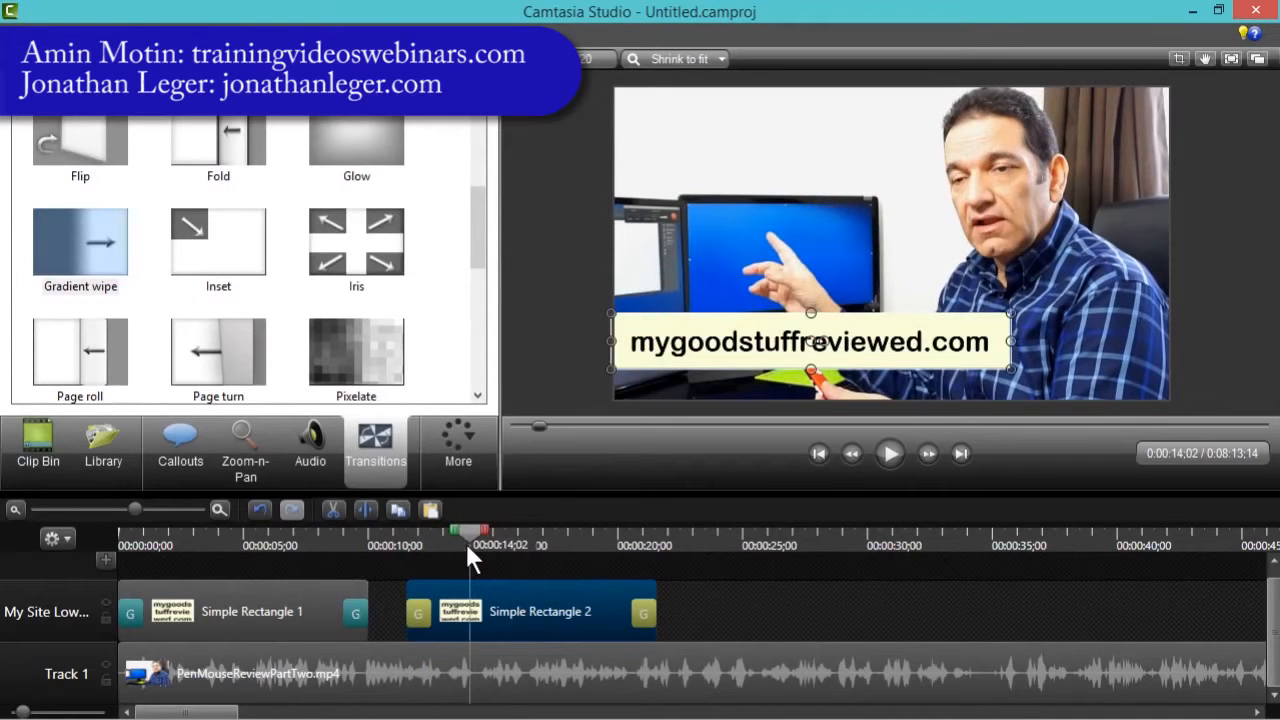
left_click(507, 599)
left_click(314, 350)
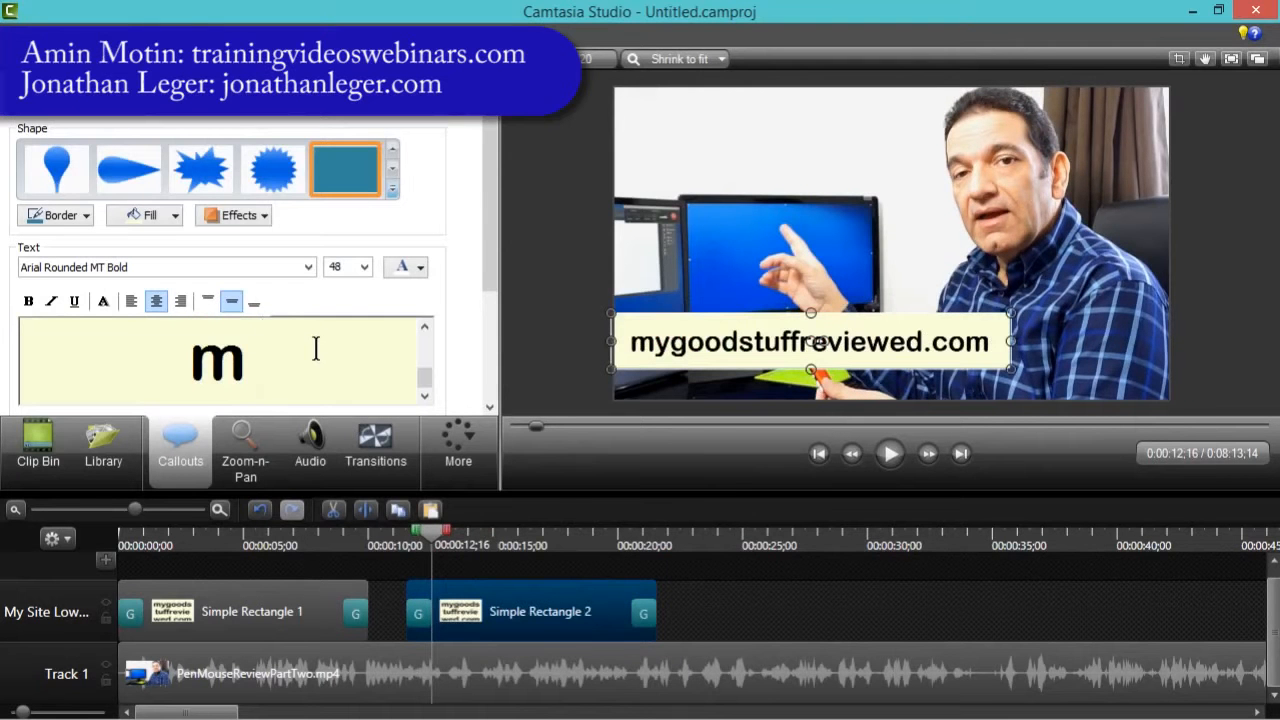
key("ctrl+a")
type("Amin Motin")
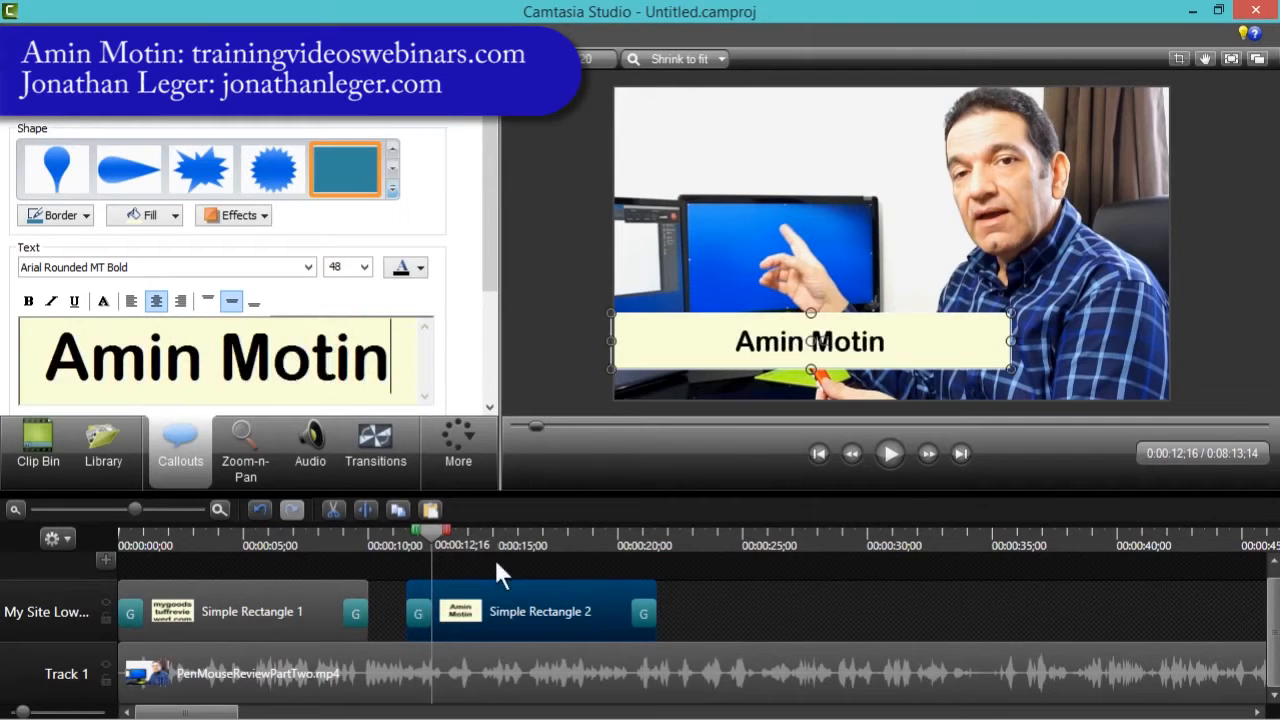
- Left-align the text in the duplicated callout
triple_click(184, 352)
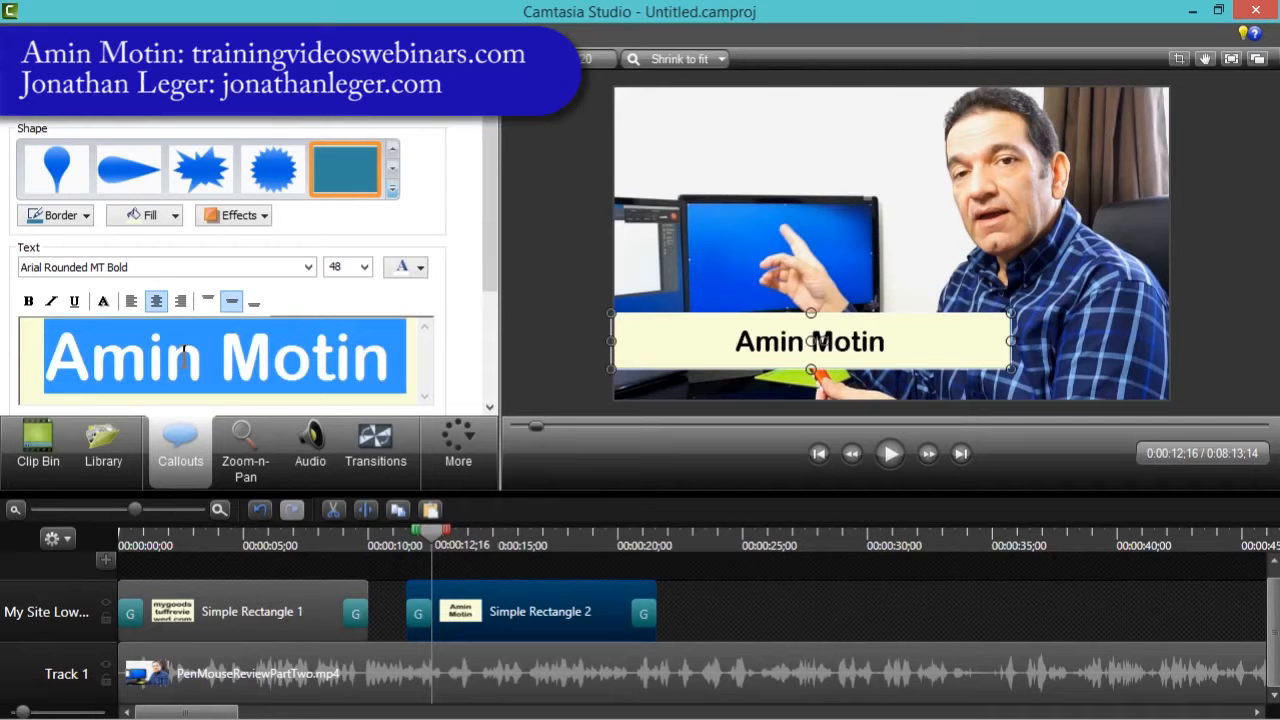
left_click(132, 300)
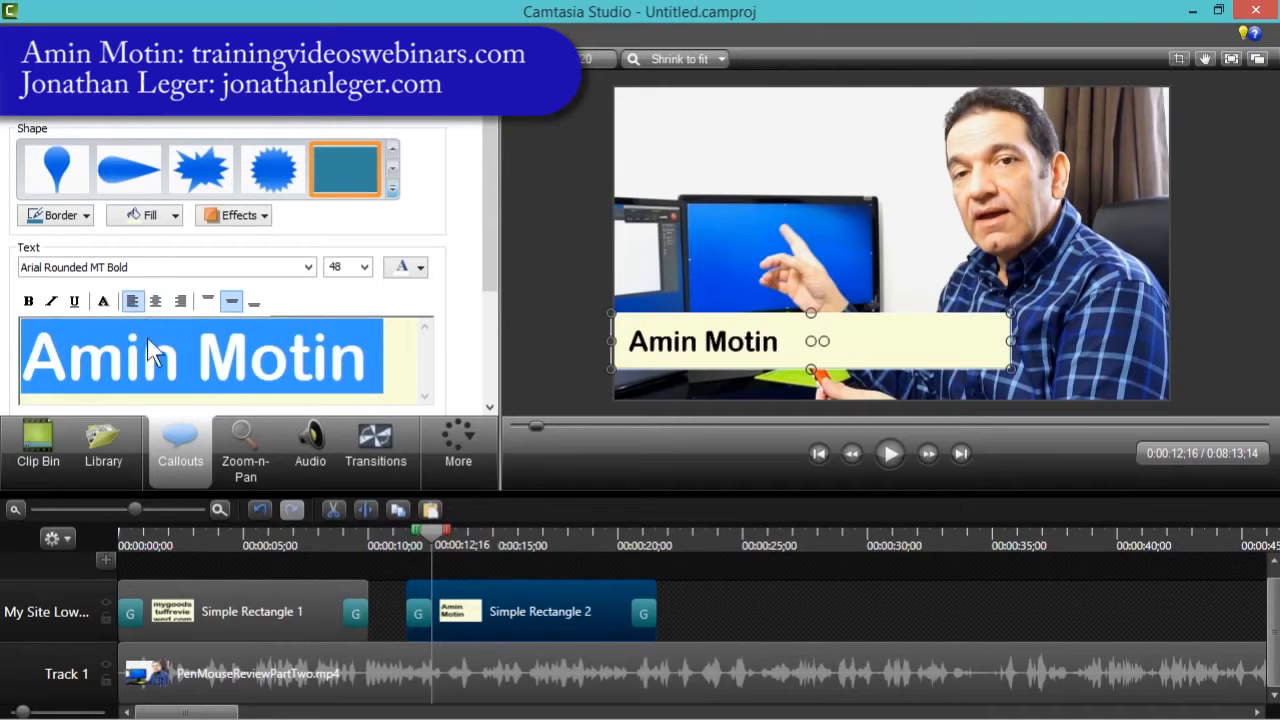
left_click(209, 372)
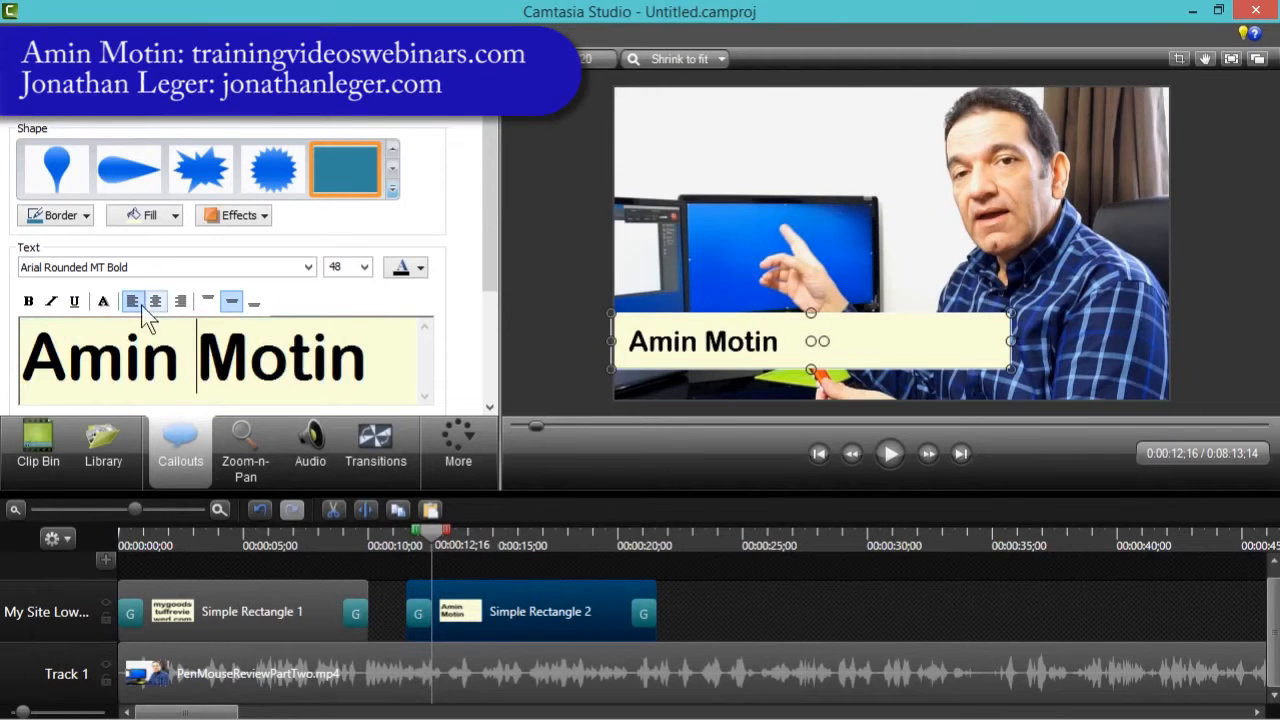
- Play back the site URL callout and the start of the name callout to review them
key("Home")
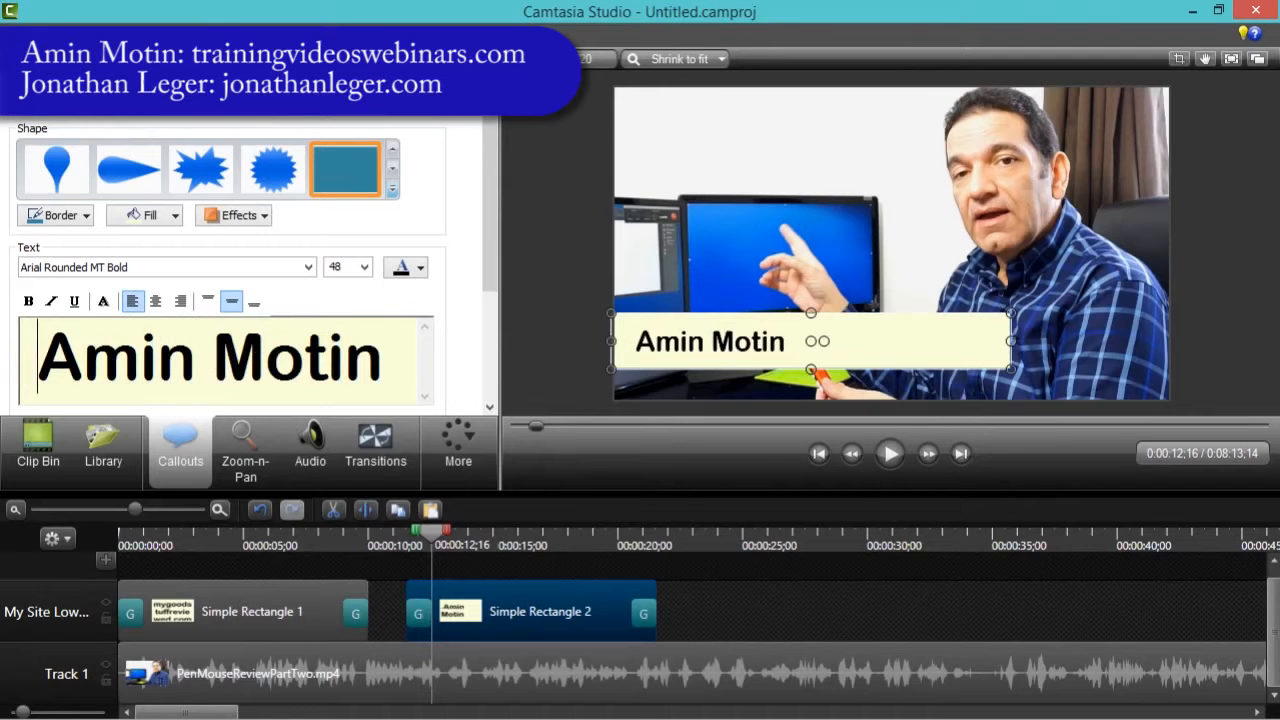
left_click(731, 585)
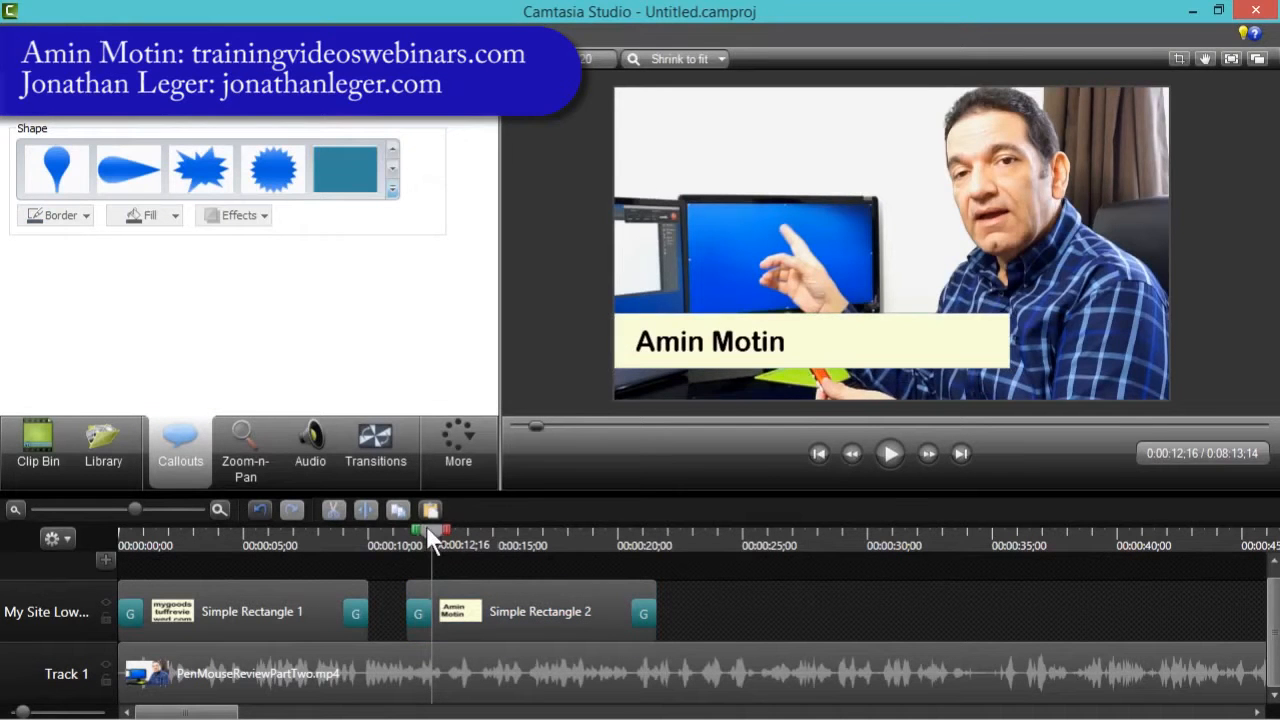
left_click_drag(426, 525, 343, 535)
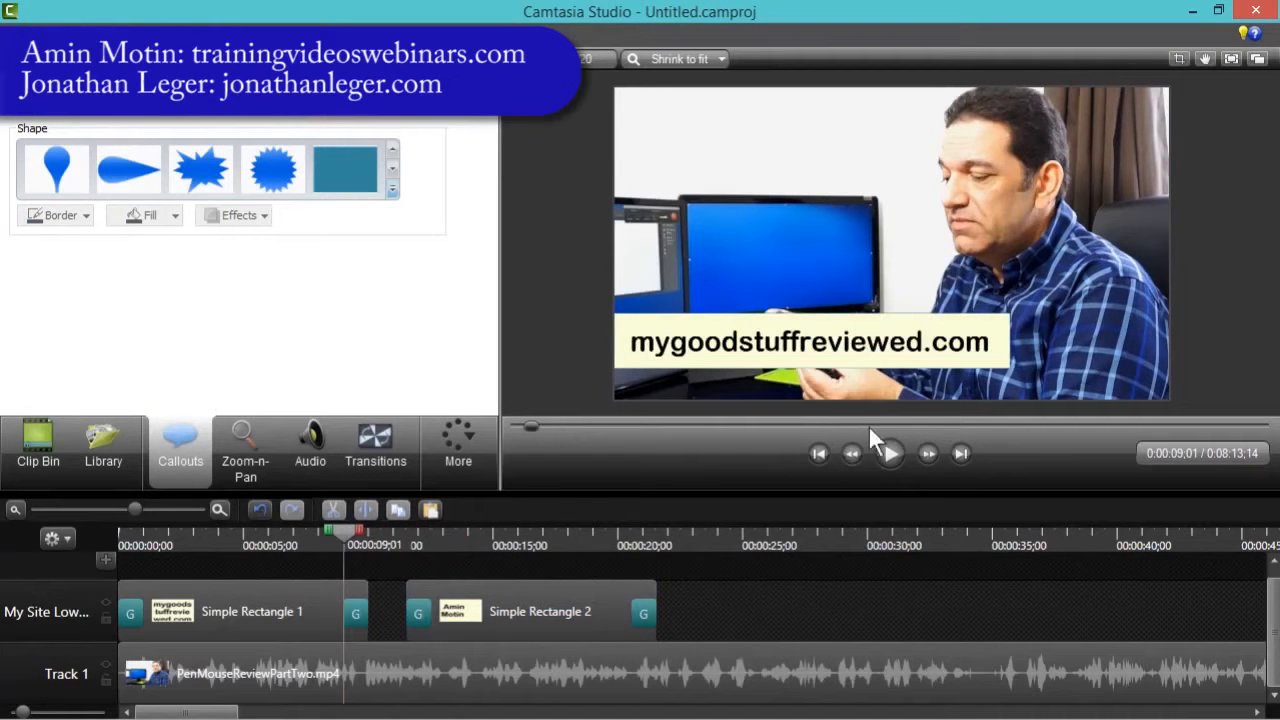
left_click(892, 453)
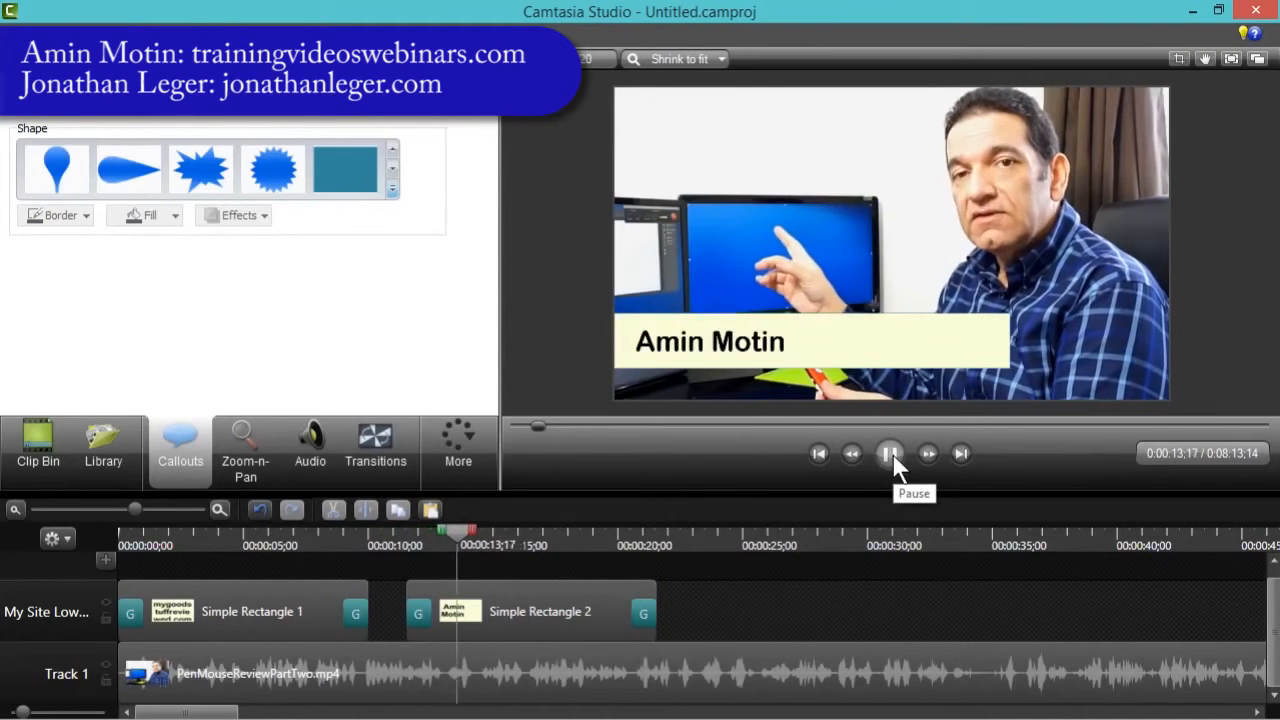
left_click(888, 453)
- Narrow the name callout's box to fit the presenter's name and play back the result
left_click(527, 608)
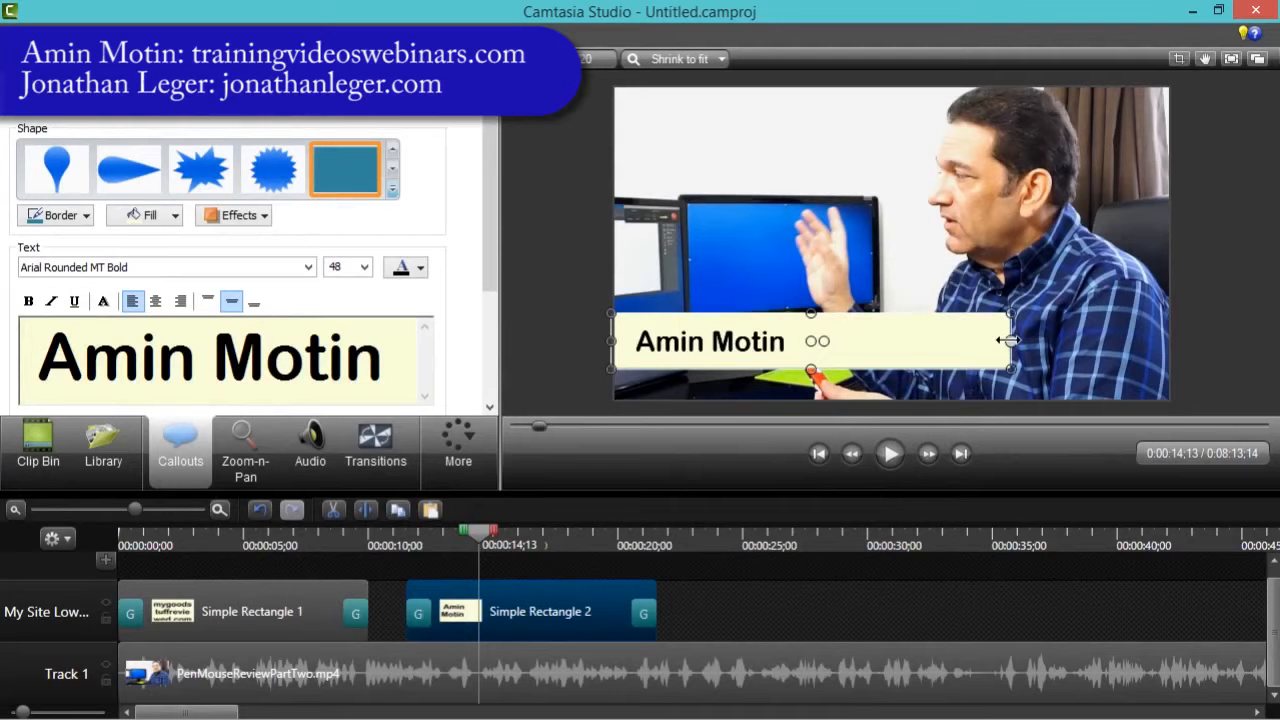
left_click_drag(1008, 341, 800, 350)
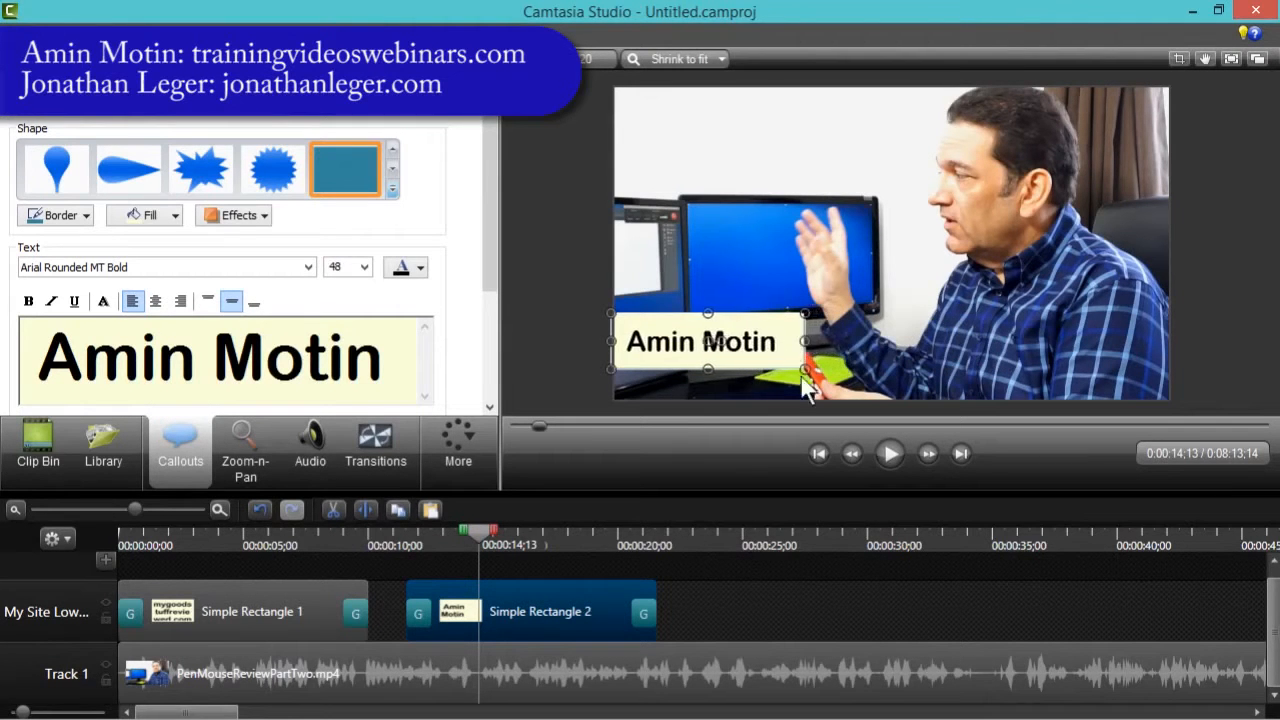
left_click_drag(483, 539, 407, 540)
left_click(560, 385)
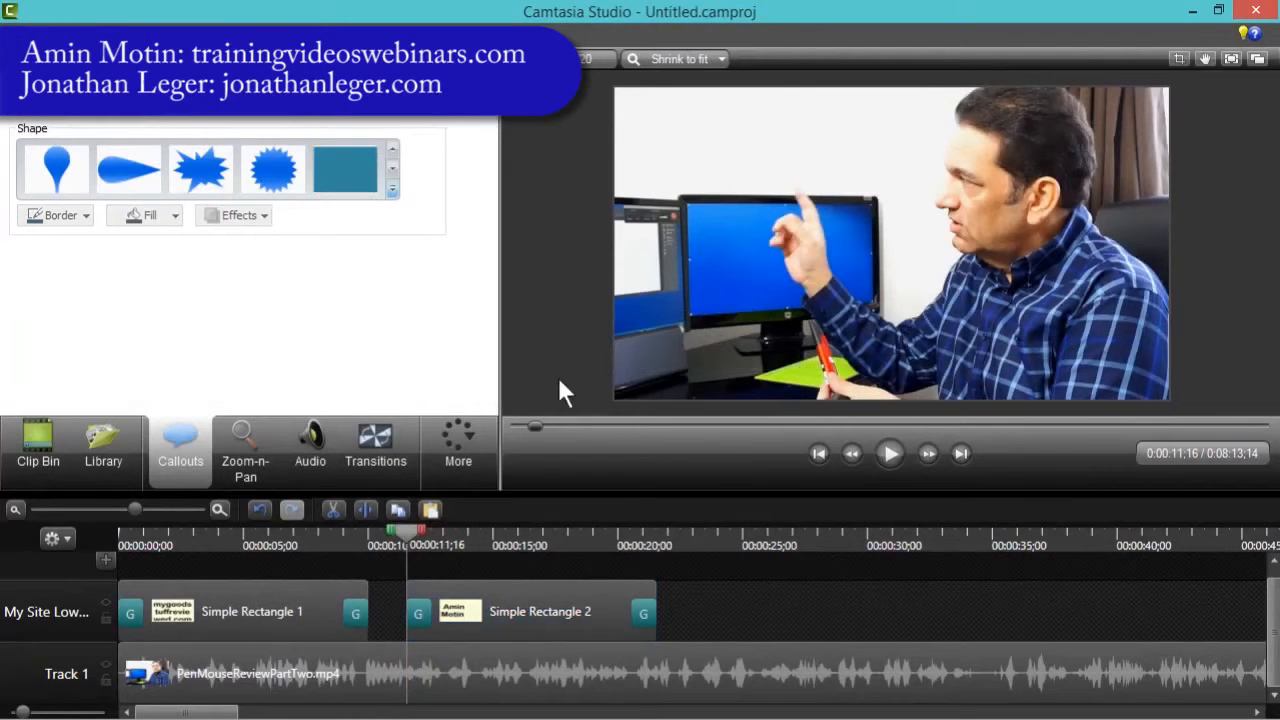
left_click(890, 455)
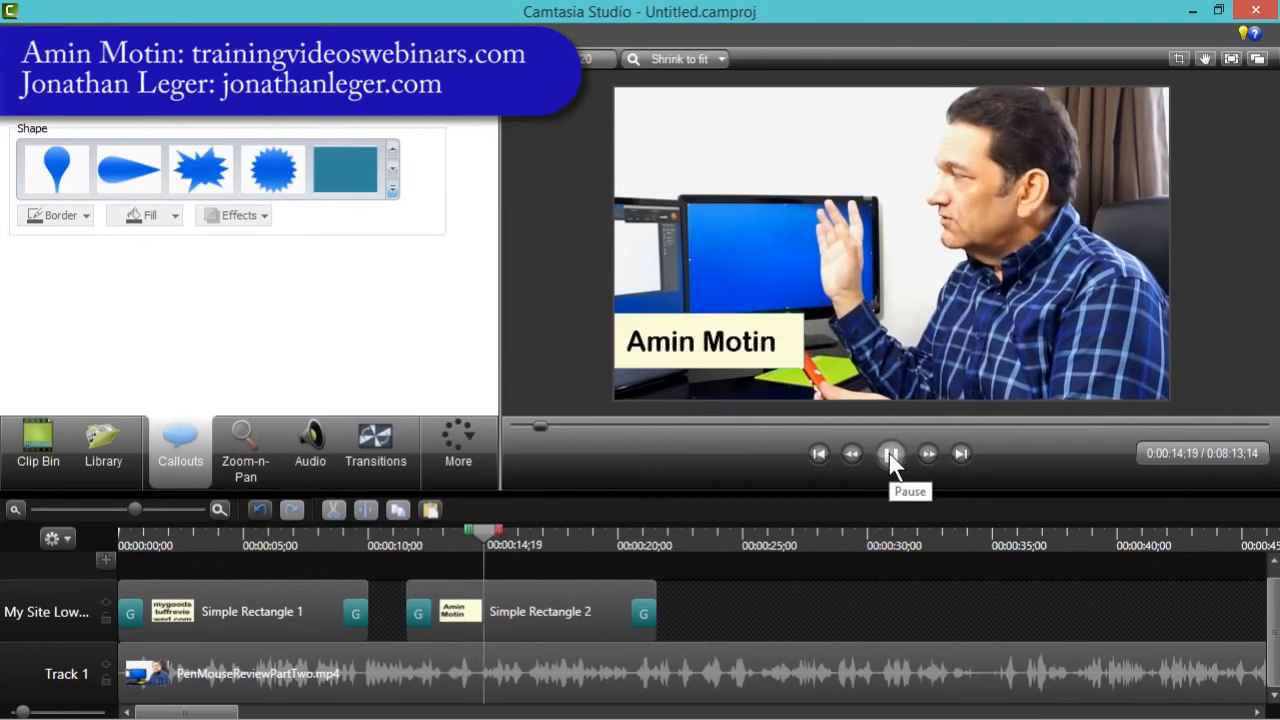
left_click(889, 453)
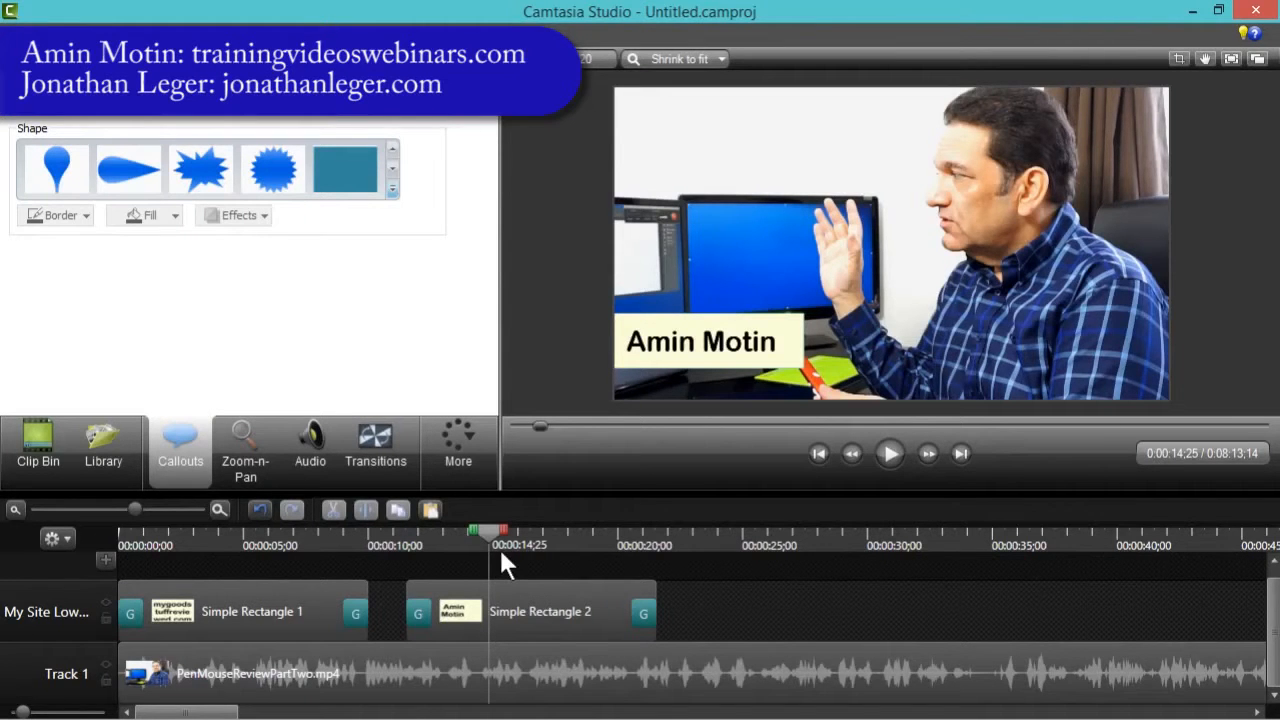
- Lengthen the name callout's opening Gradient wipe transition to about 3 seconds
left_click(468, 600)
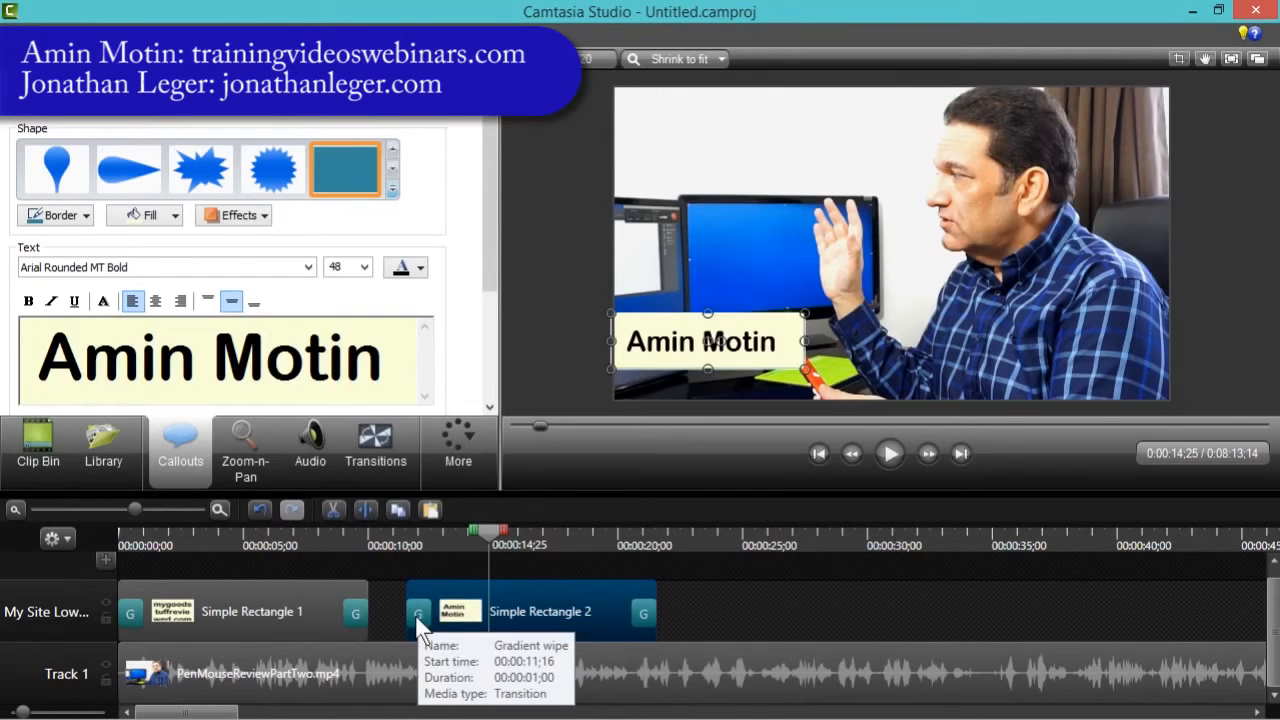
left_click(368, 447)
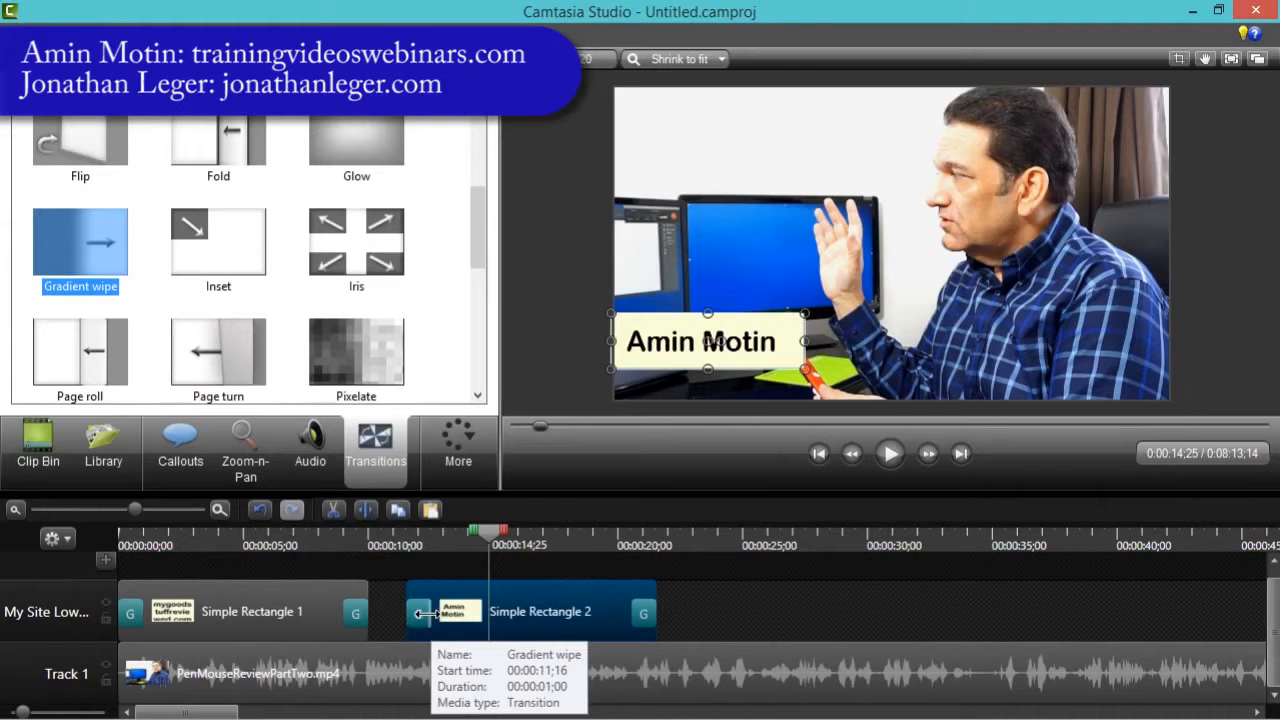
left_click_drag(421, 613, 489, 617)
- Play back the name callout's opening transition
left_click_drag(486, 530, 390, 539)
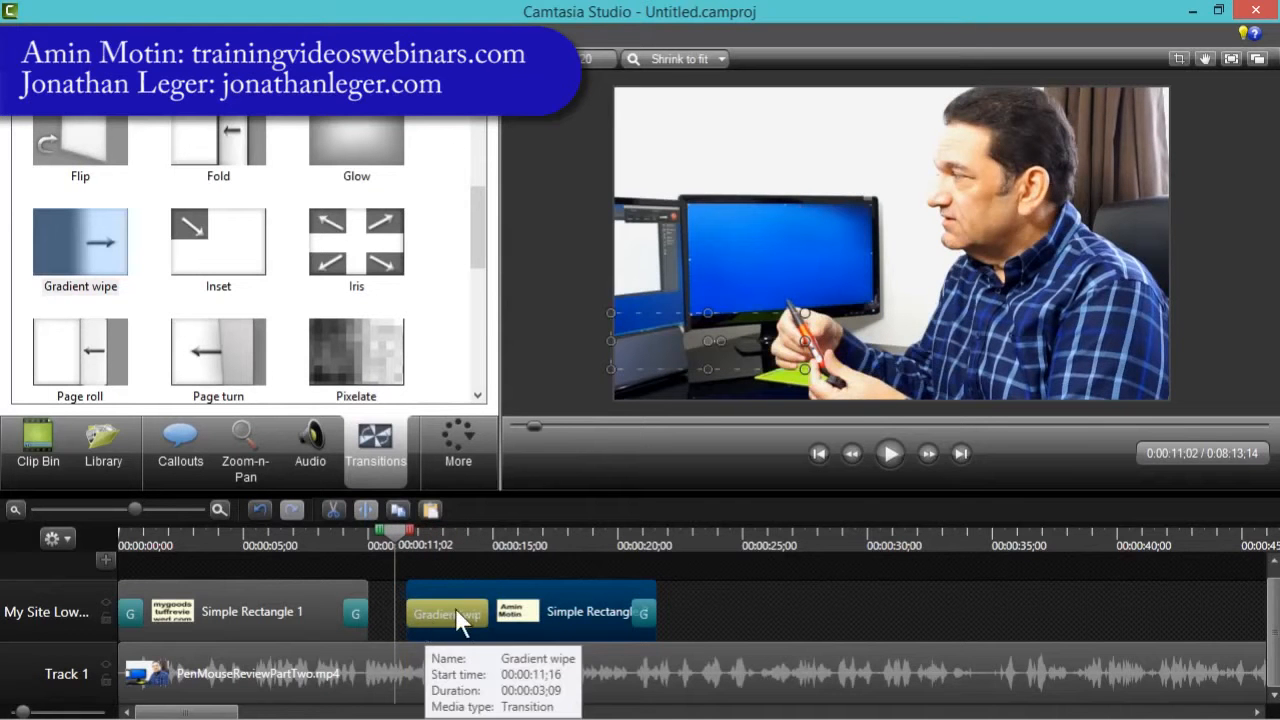
left_click(611, 344)
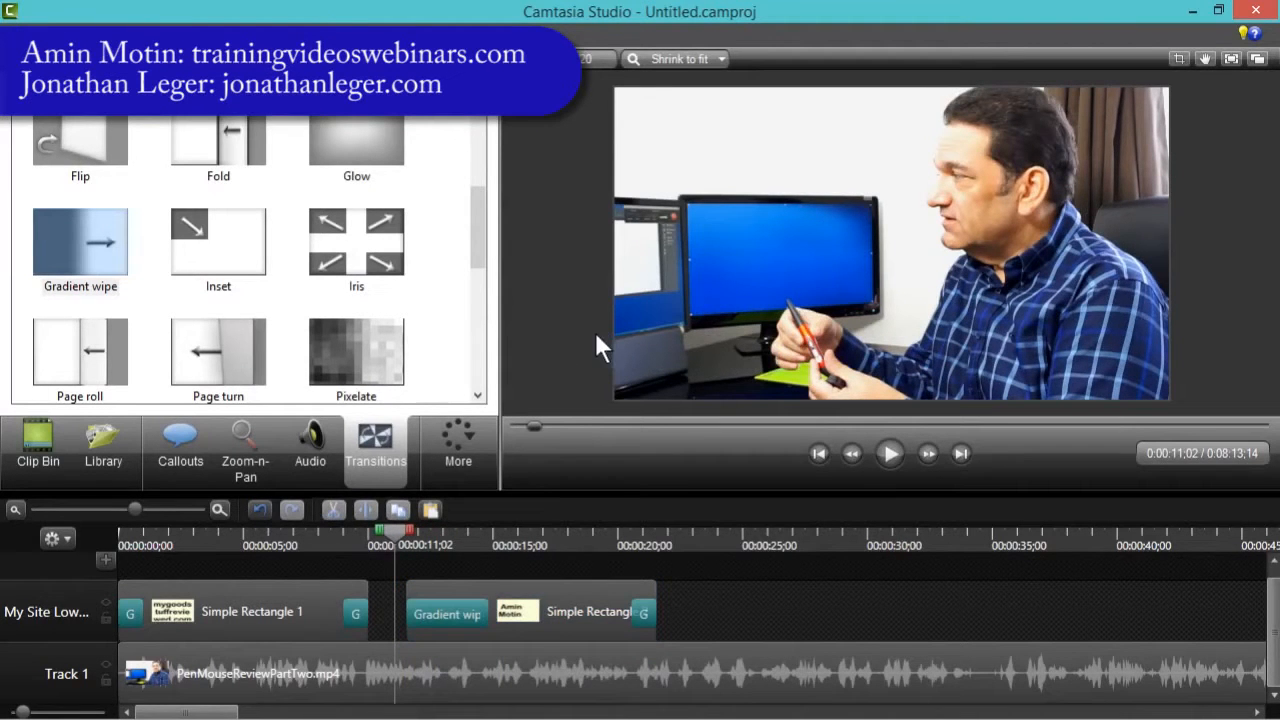
left_click(891, 453)
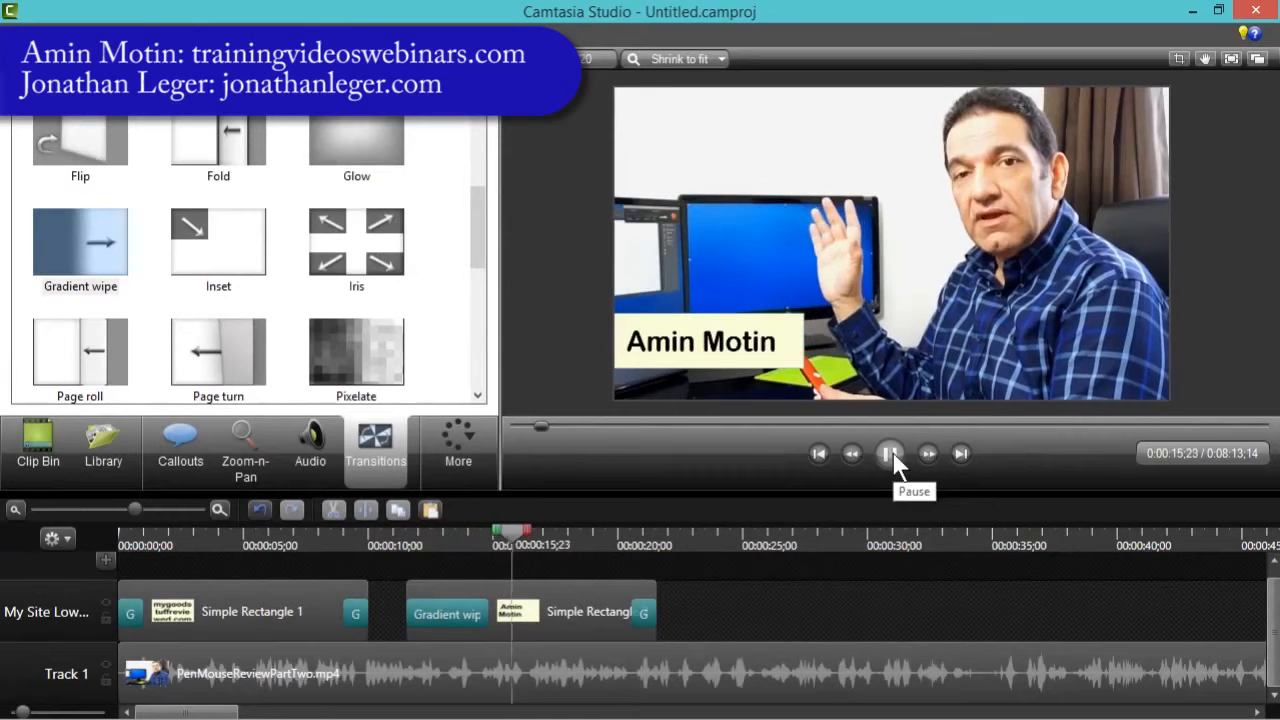
left_click(891, 453)
left_click_drag(518, 545, 405, 538)
left_click(888, 453)
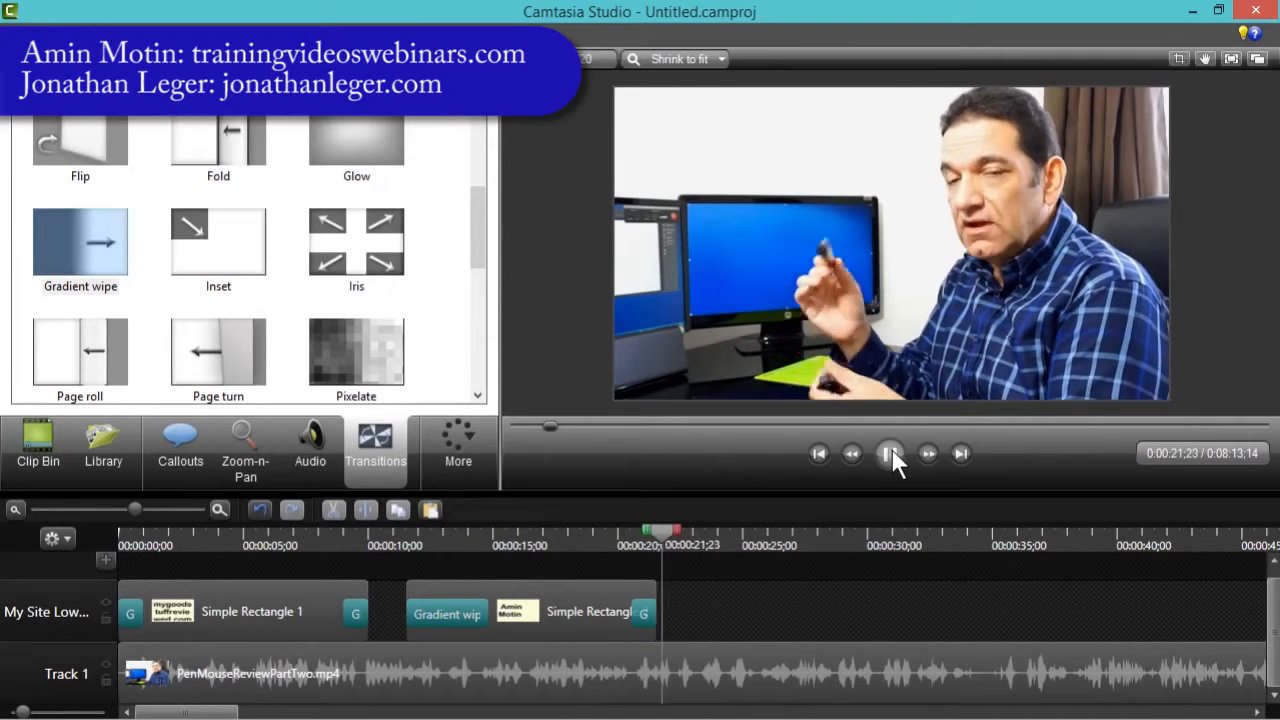
- Shorten the name callout's closing Gradient wipe transition and play back its ending
left_click(622, 540)
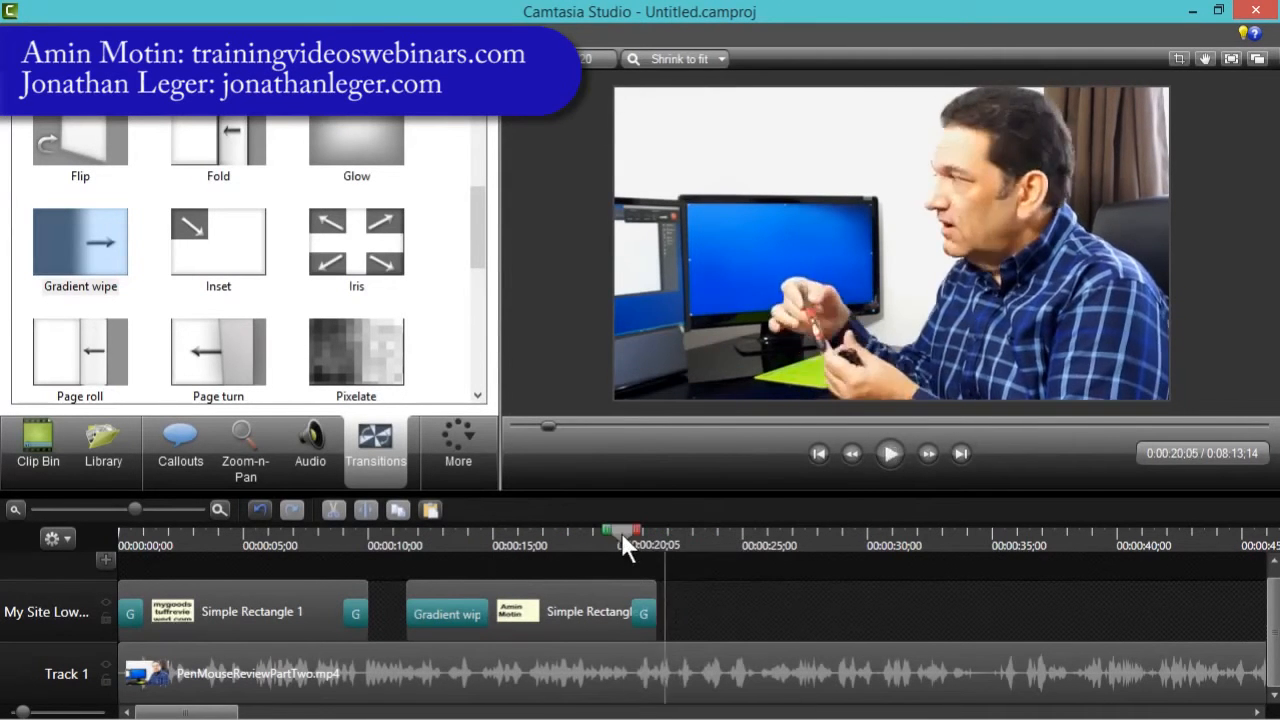
left_click(891, 454)
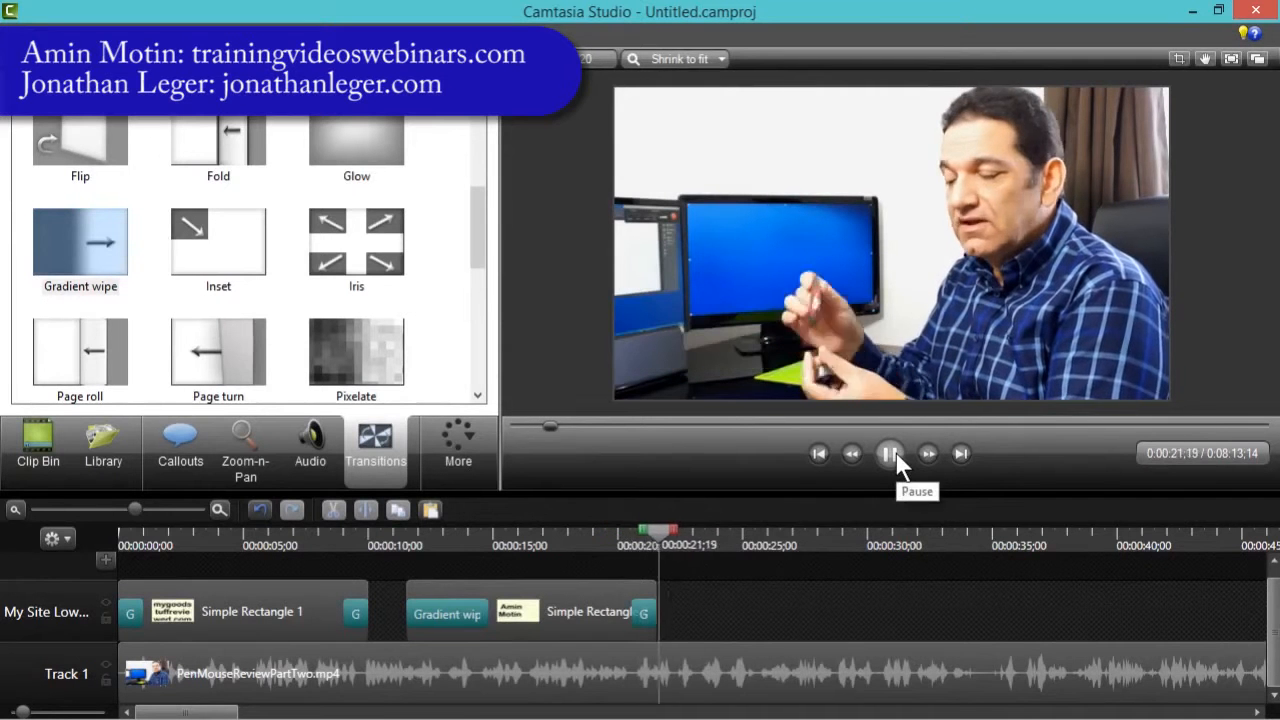
left_click(891, 454)
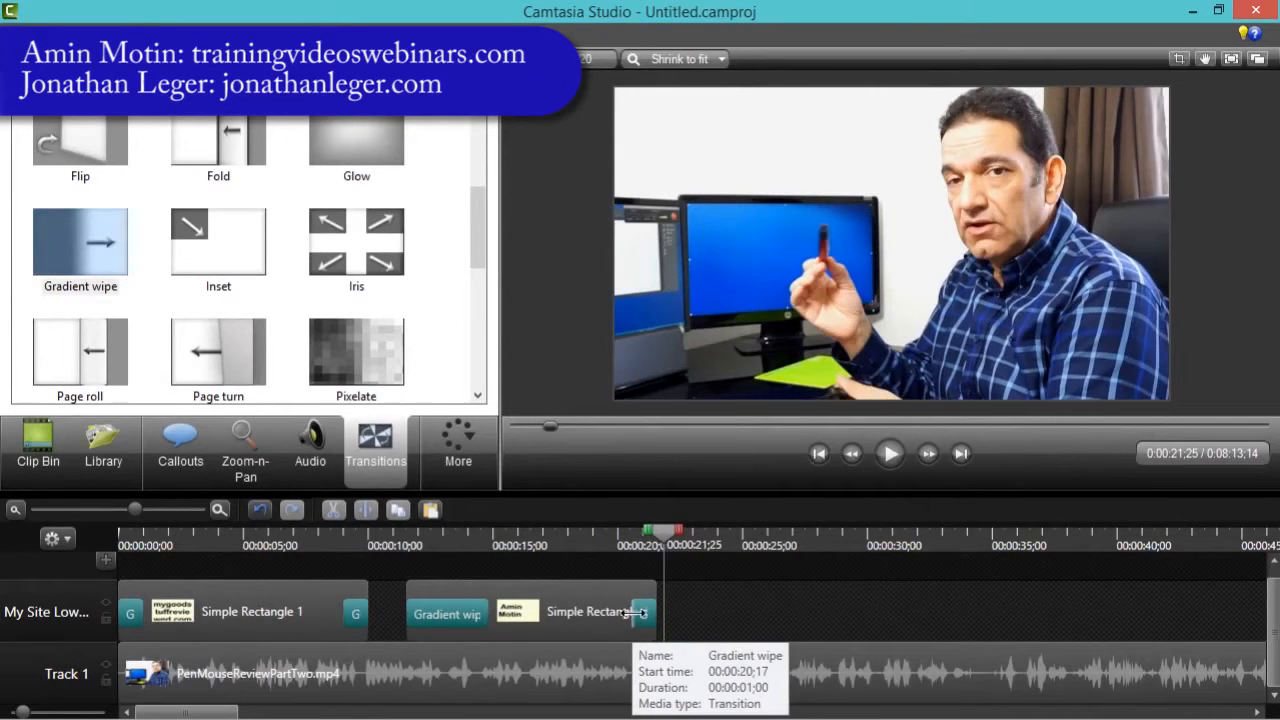
left_click_drag(634, 612, 650, 612)
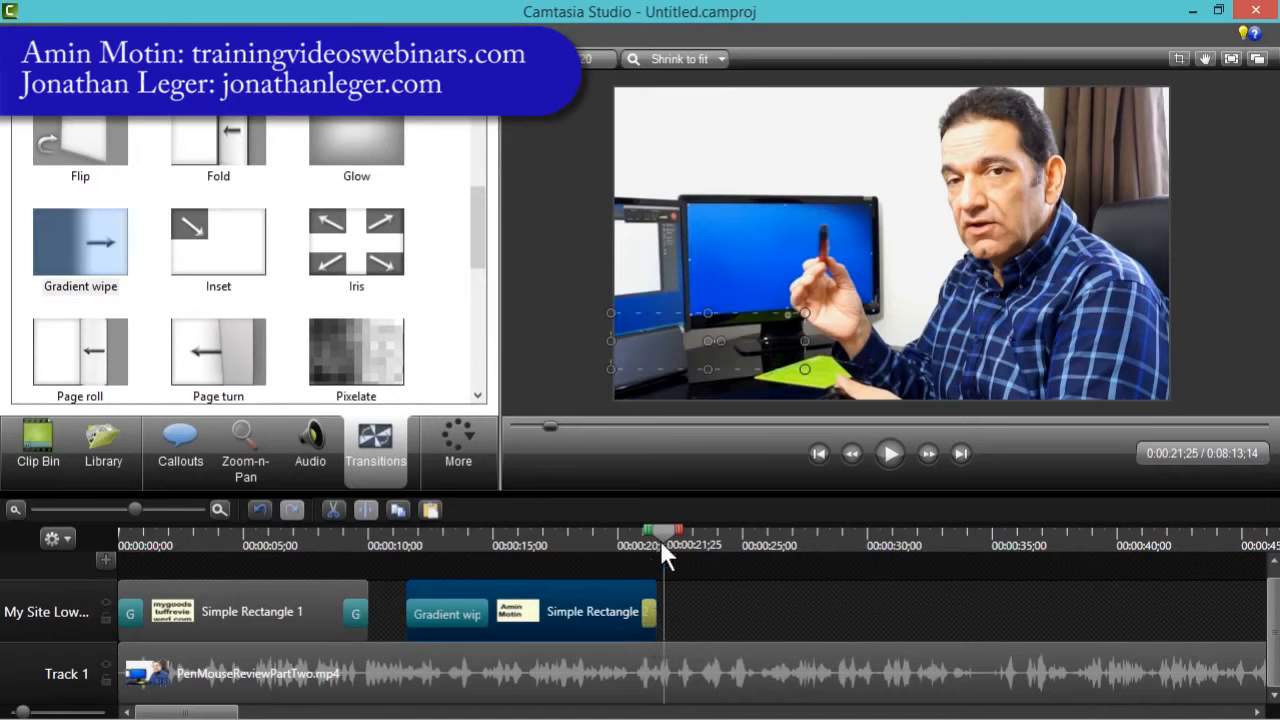
left_click_drag(660, 540, 623, 535)
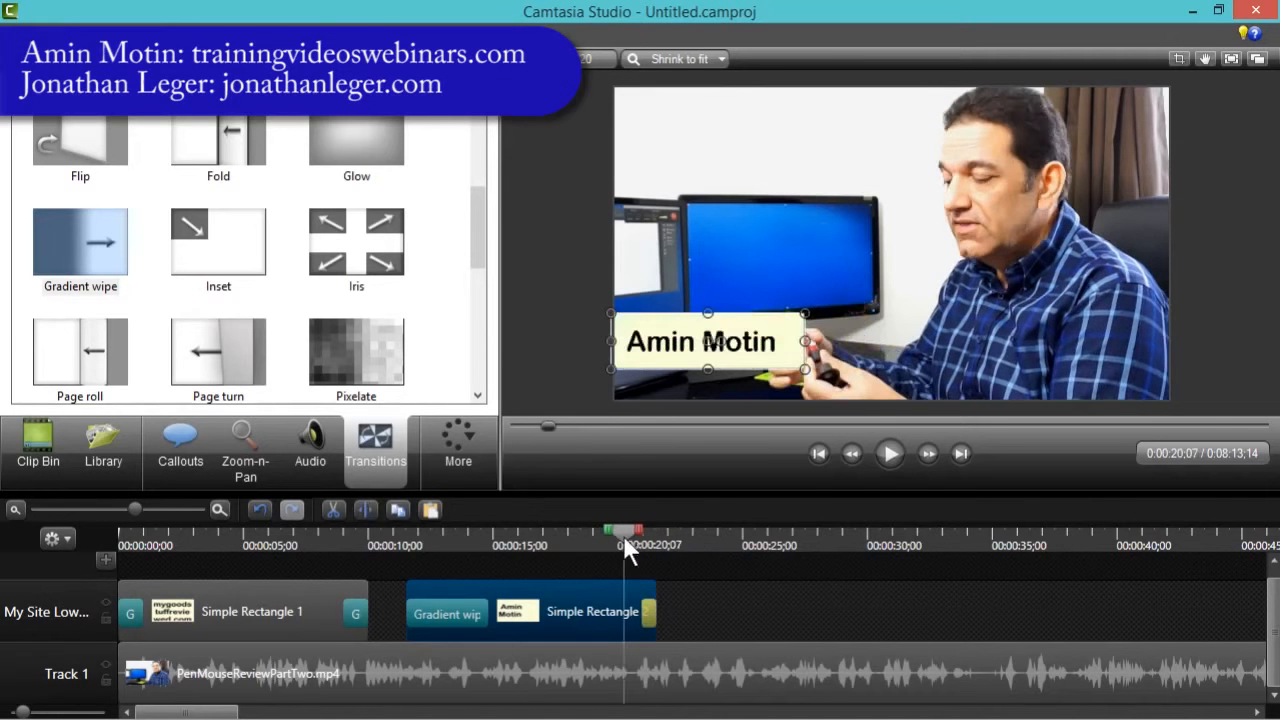
left_click(894, 452)
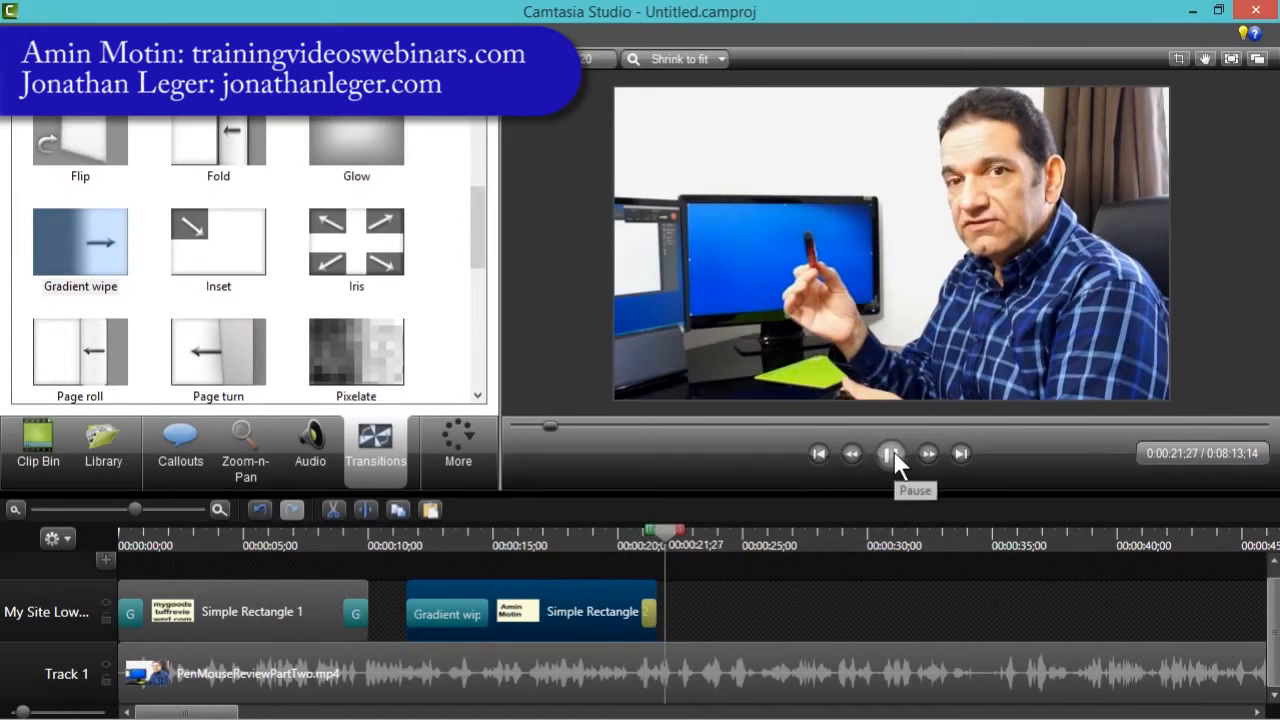
left_click(893, 452)
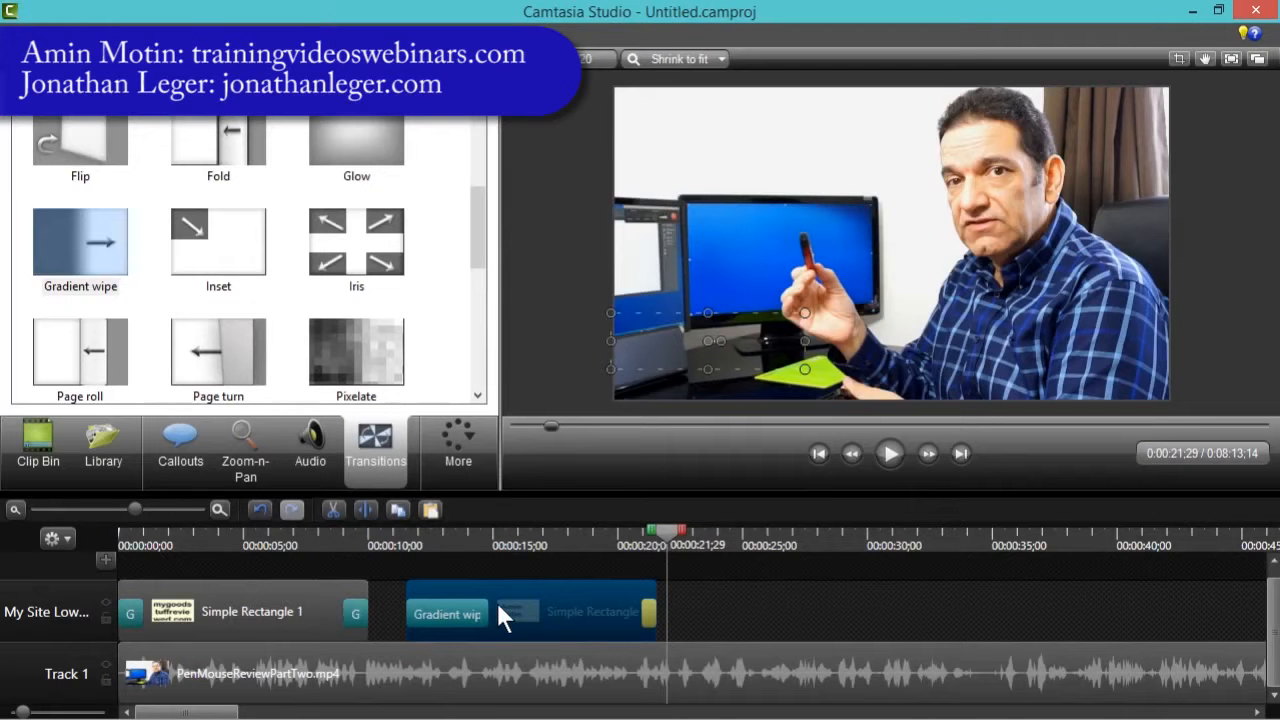
- Trim the name callout clip so it ends at about 17 seconds
left_click_drag(497, 602, 499, 602)
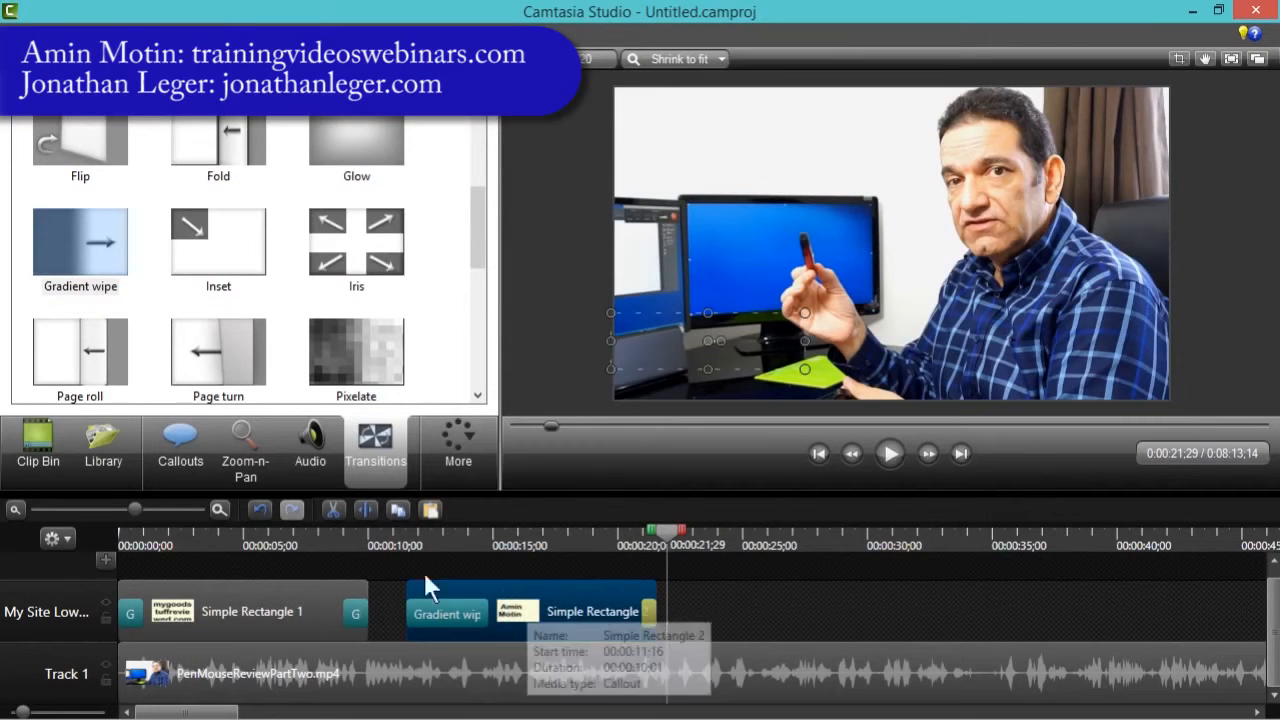
left_click_drag(664, 538, 551, 538)
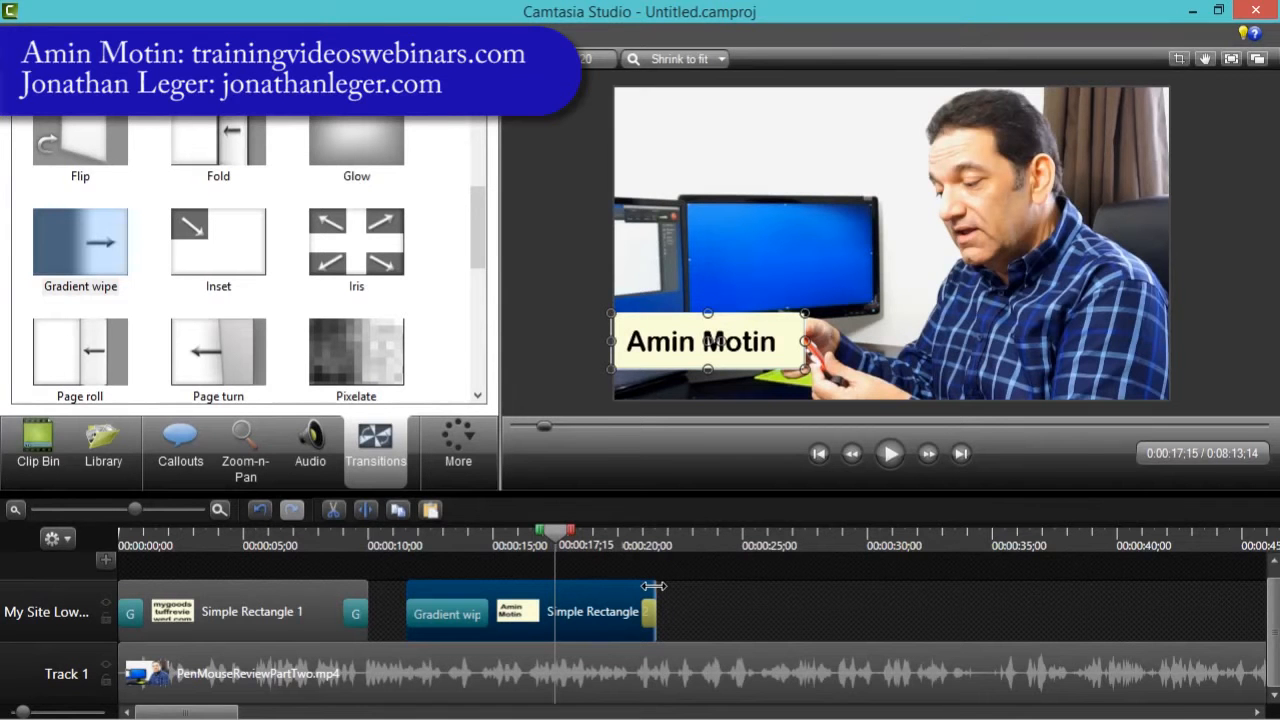
left_click_drag(654, 586, 968, 598)
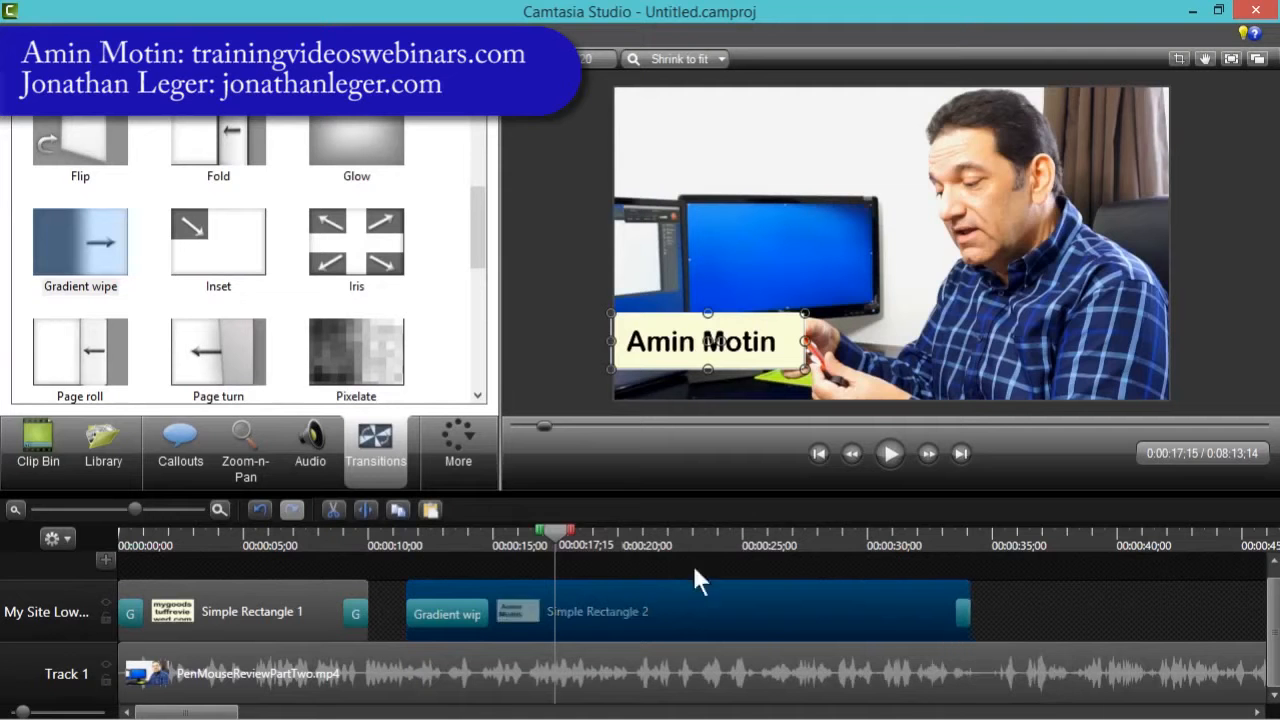
left_click_drag(563, 537, 625, 560)
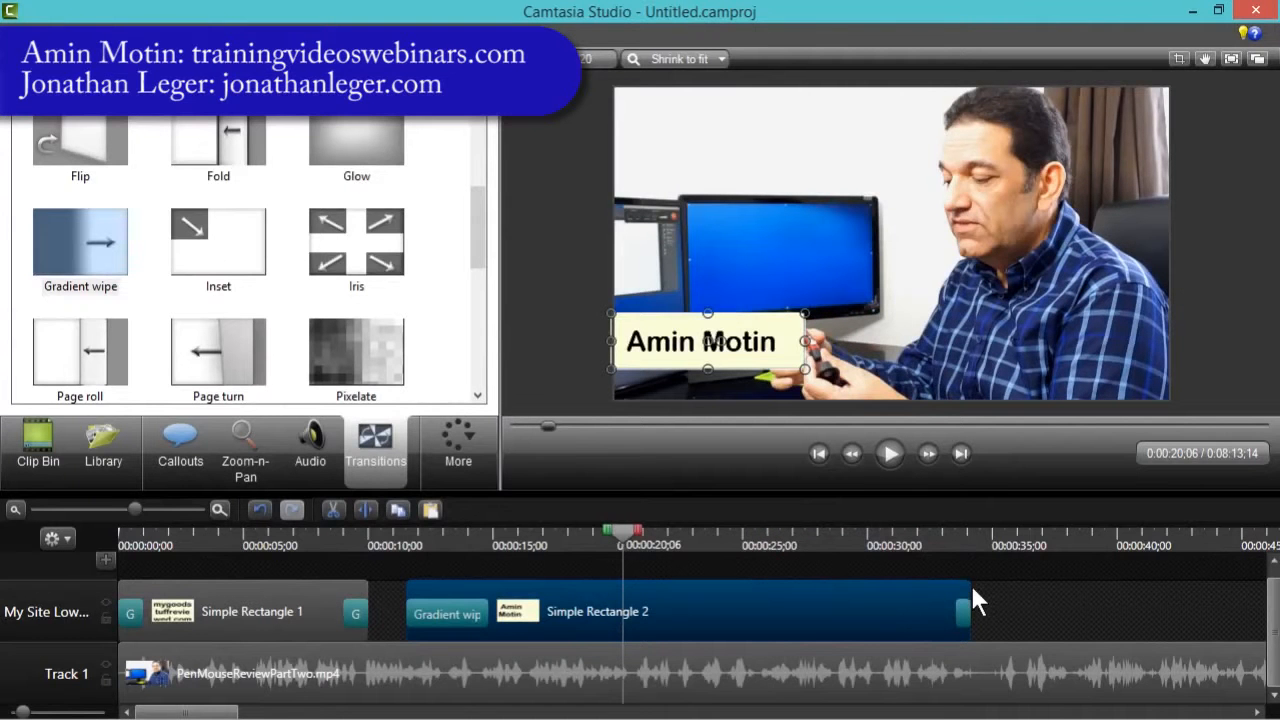
left_click_drag(970, 590, 539, 583)
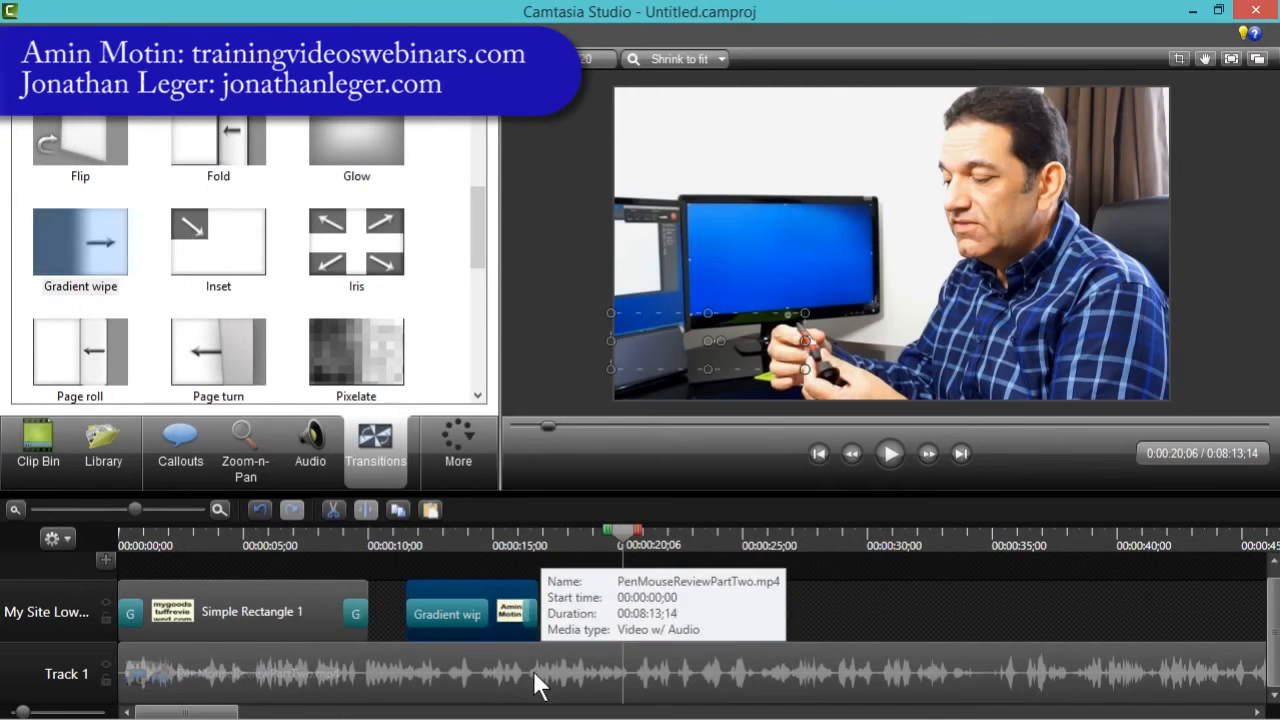
left_click_drag(137, 508, 160, 506)
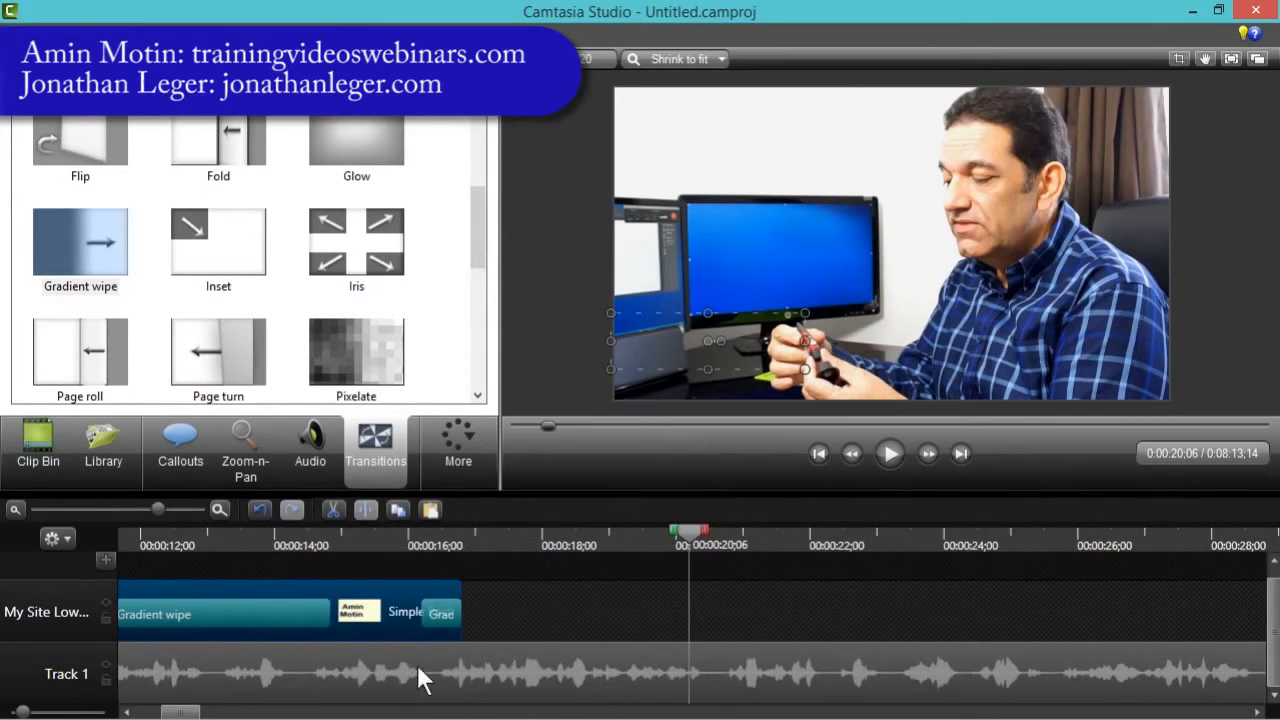
left_click(440, 678)
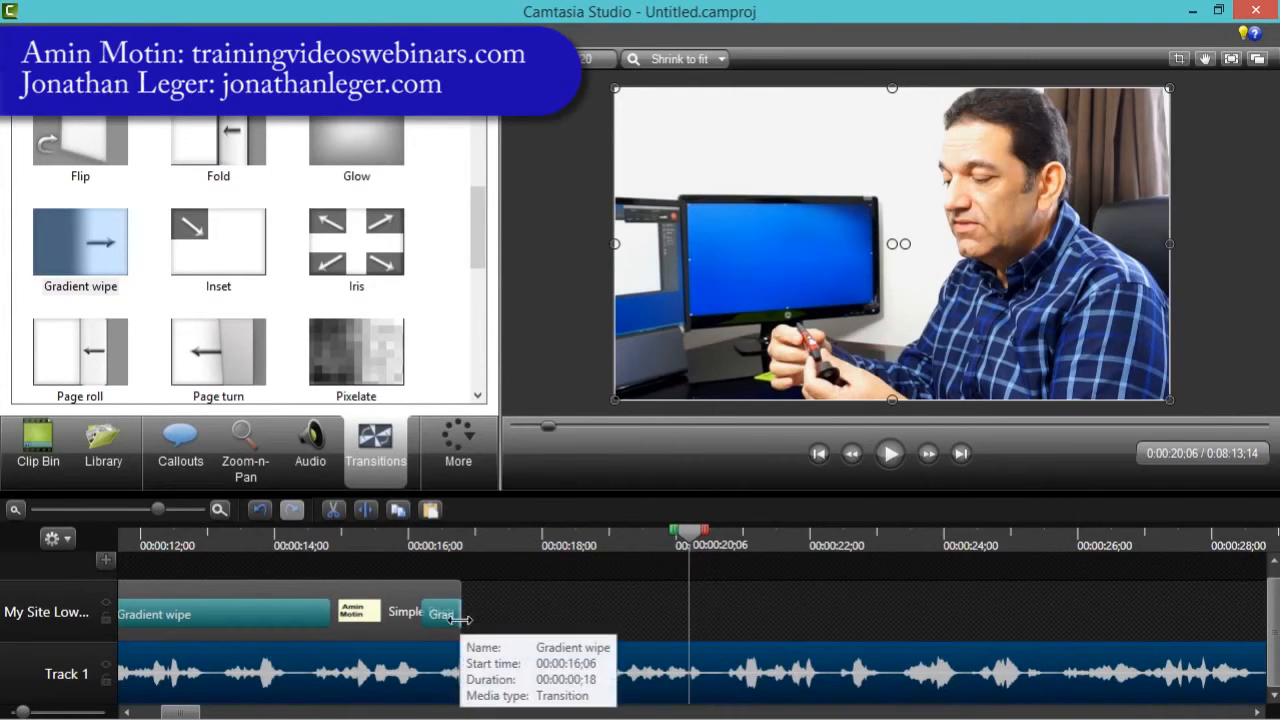
left_click_drag(460, 620, 437, 597)
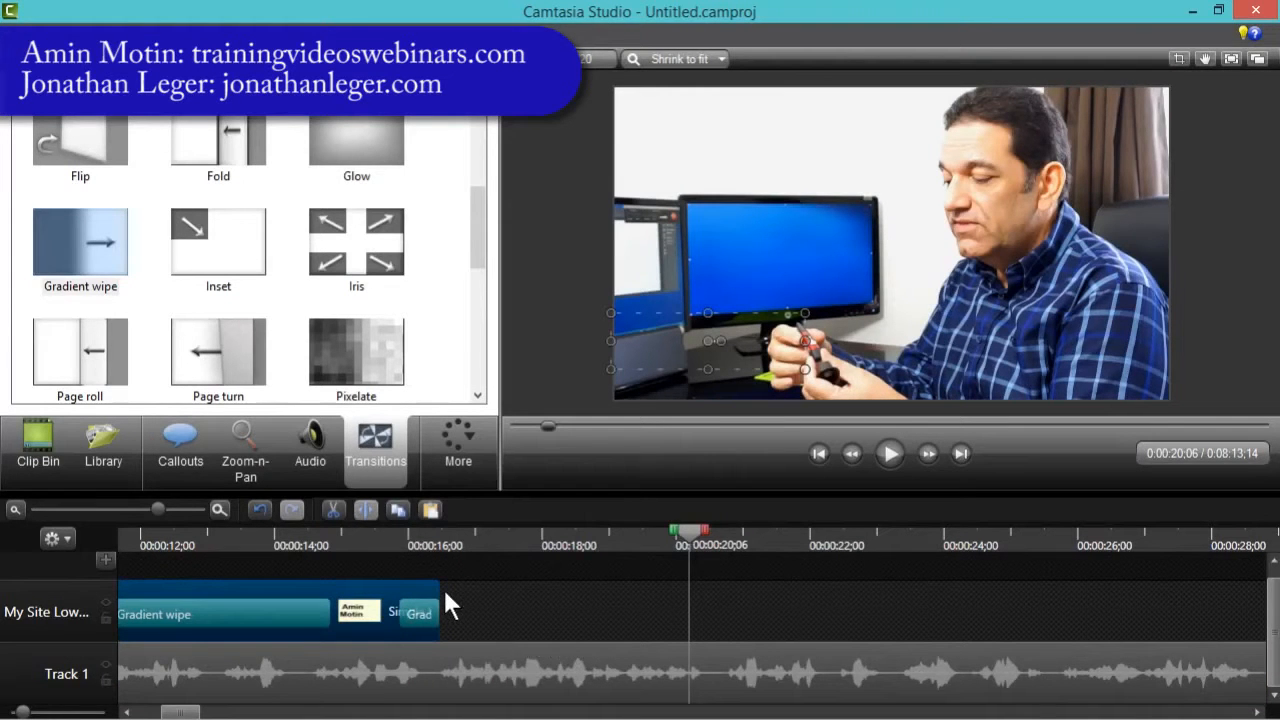
left_click_drag(438, 592, 477, 592)
left_click_drag(478, 588, 483, 586)
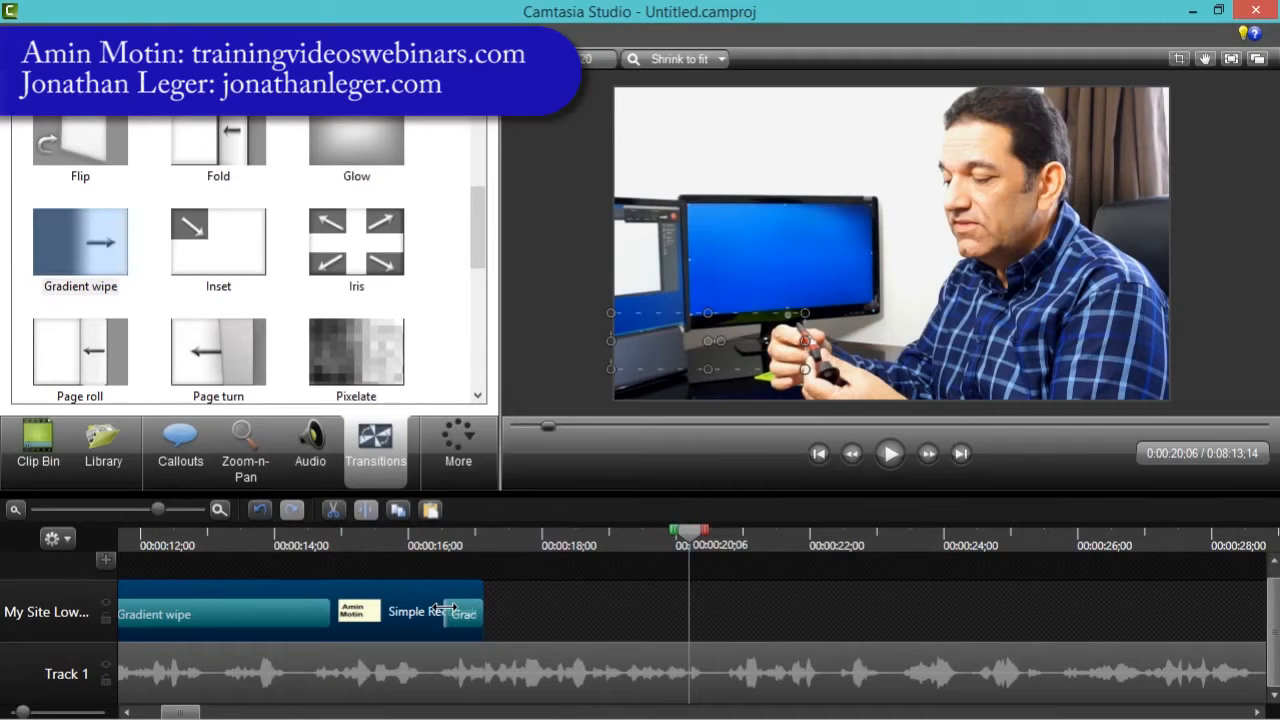
- Move the site URL callout clip later on its track to start at about 27 seconds
left_click(56, 509)
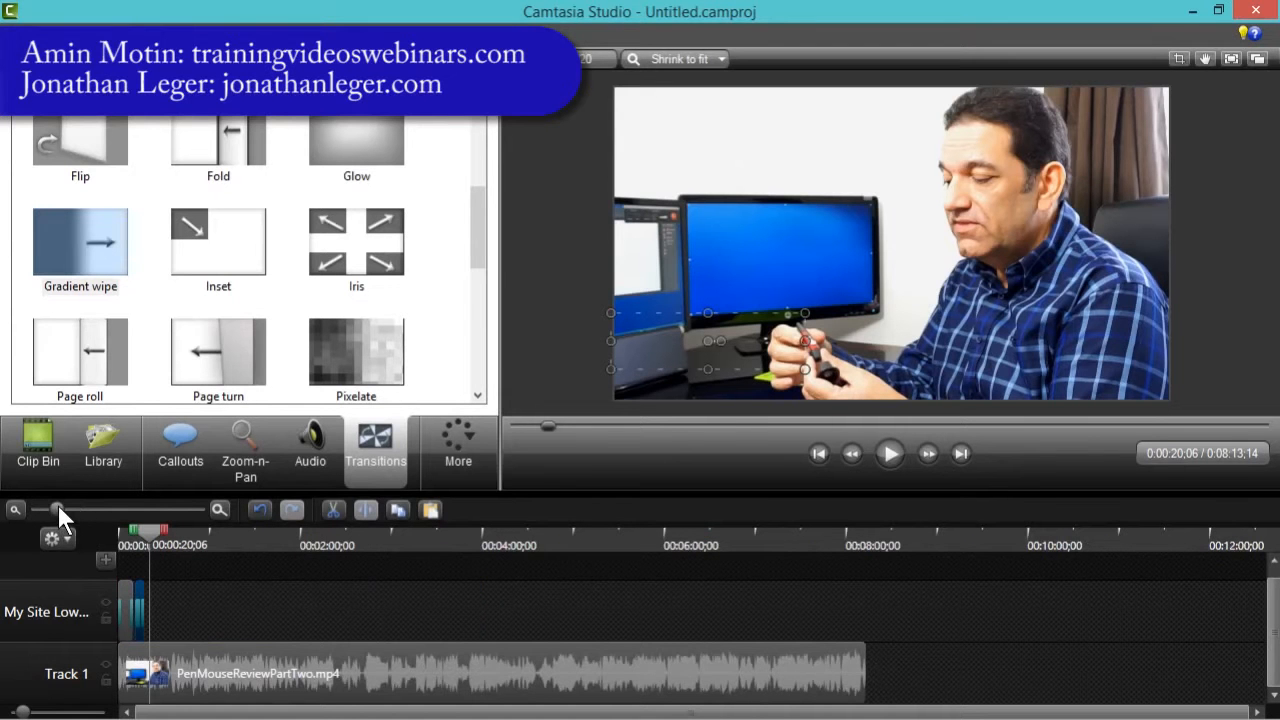
left_click_drag(60, 506, 115, 508)
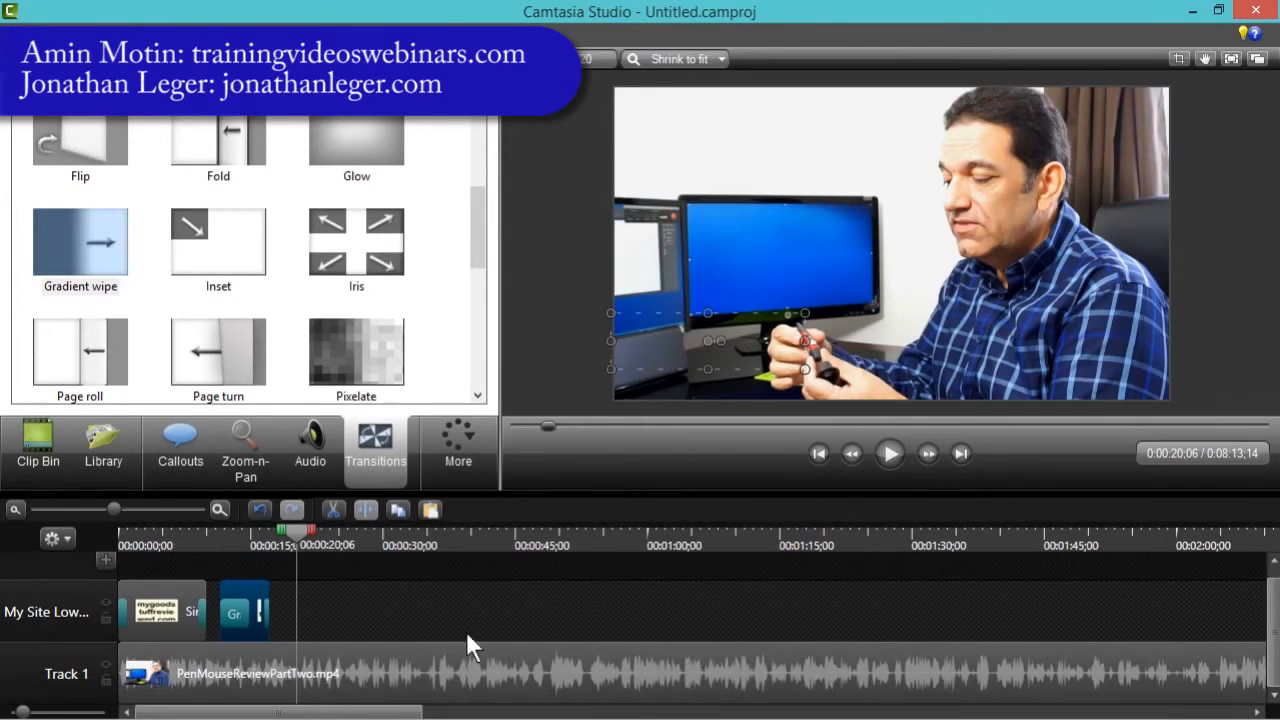
mouse_move(297, 535)
left_mouse_down()
mouse_move(139, 537)
mouse_move(288, 546)
left_mouse_up()
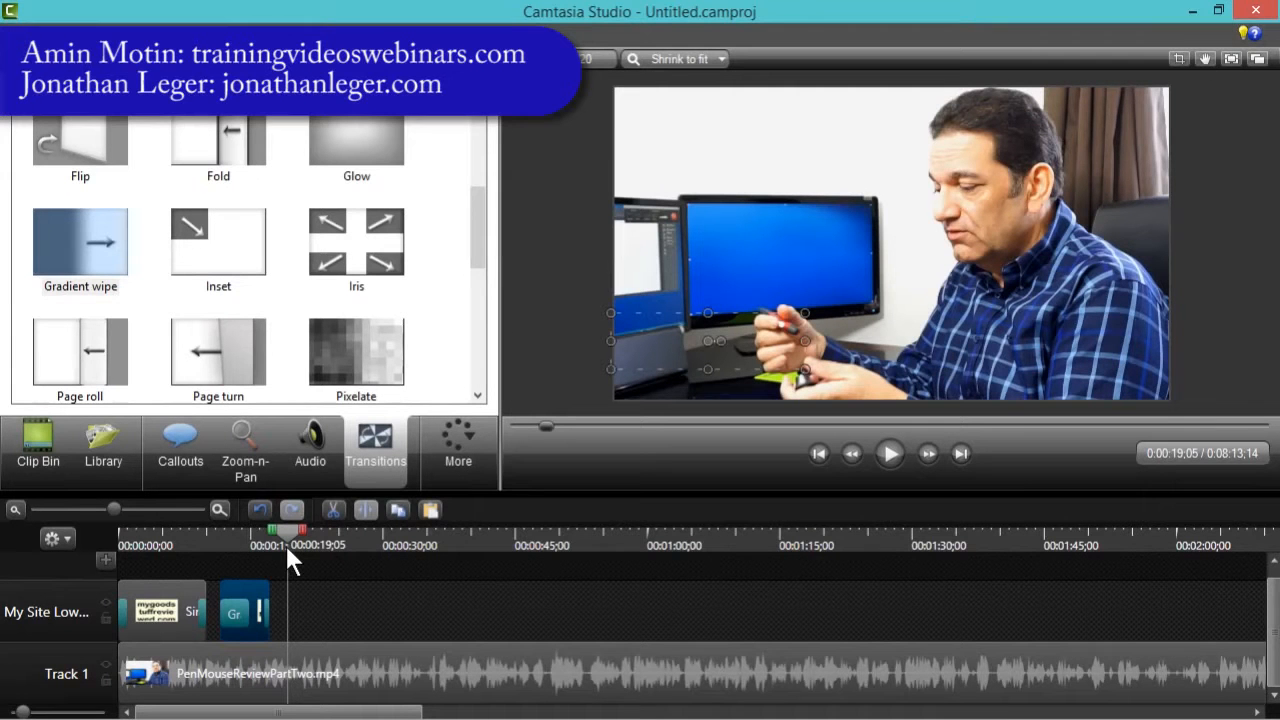
left_click(147, 591)
left_click_drag(142, 591, 377, 605)
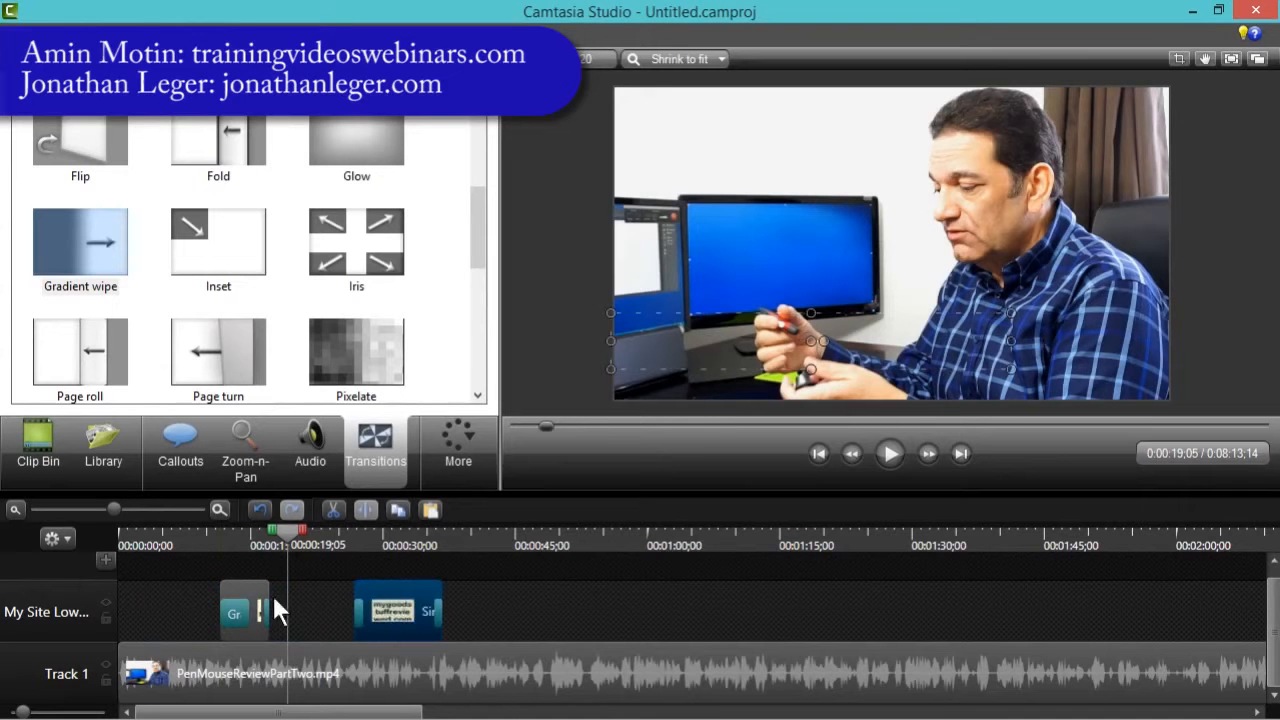
- Move the name callout clip to the start of its track and the site URL callout clip right after it
left_click(242, 583)
left_click_drag(242, 584, 72, 585)
left_click(398, 612)
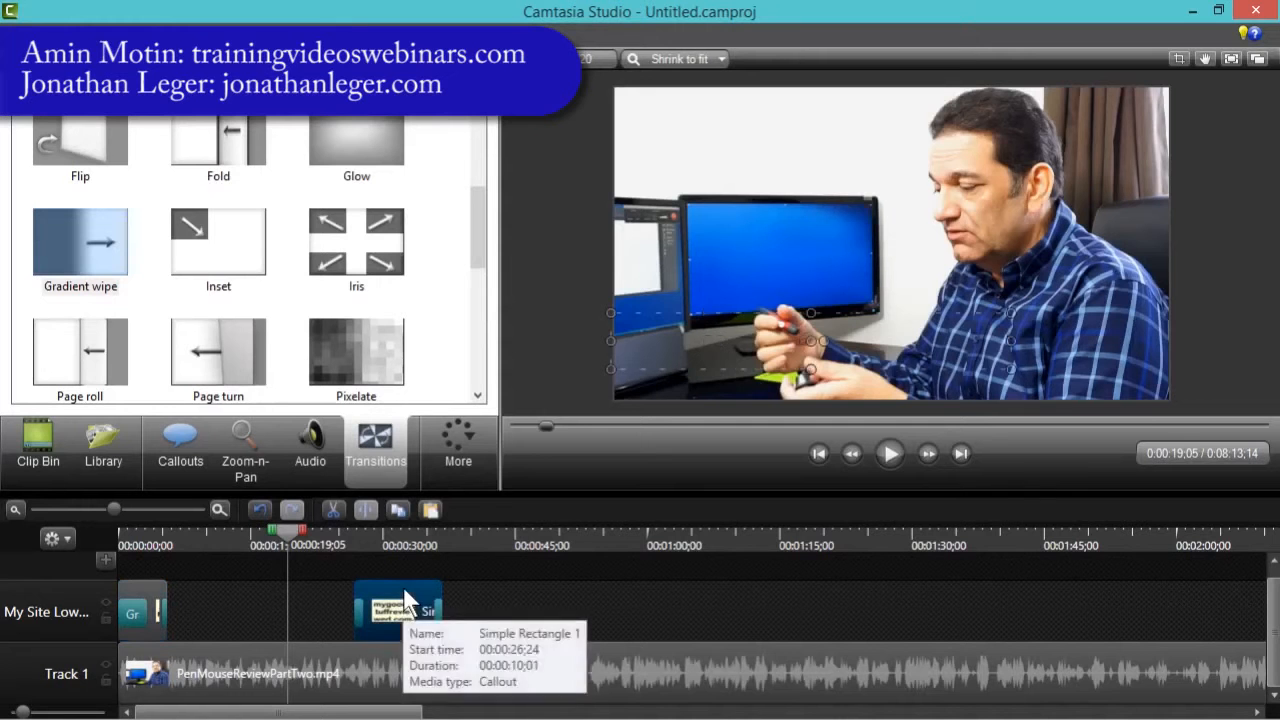
left_click_drag(412, 596, 227, 606)
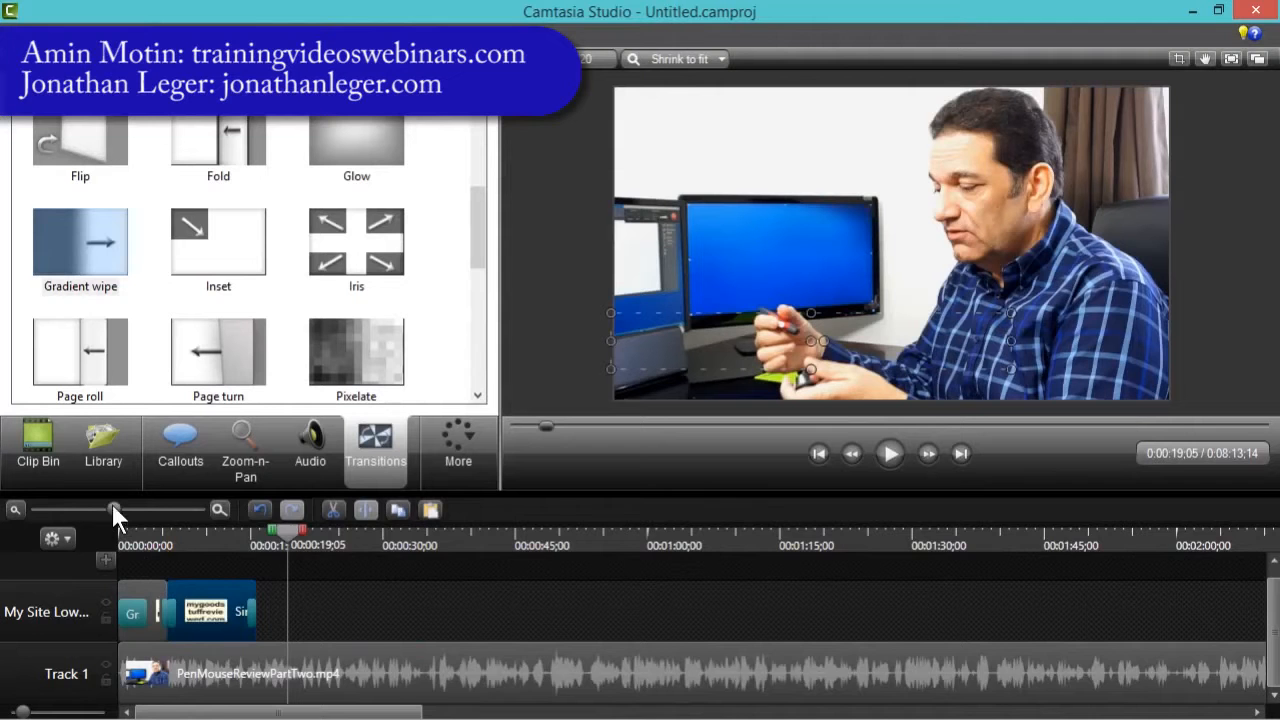
- Play back both callouts from the start of the timeline
left_click_drag(112, 506, 138, 506)
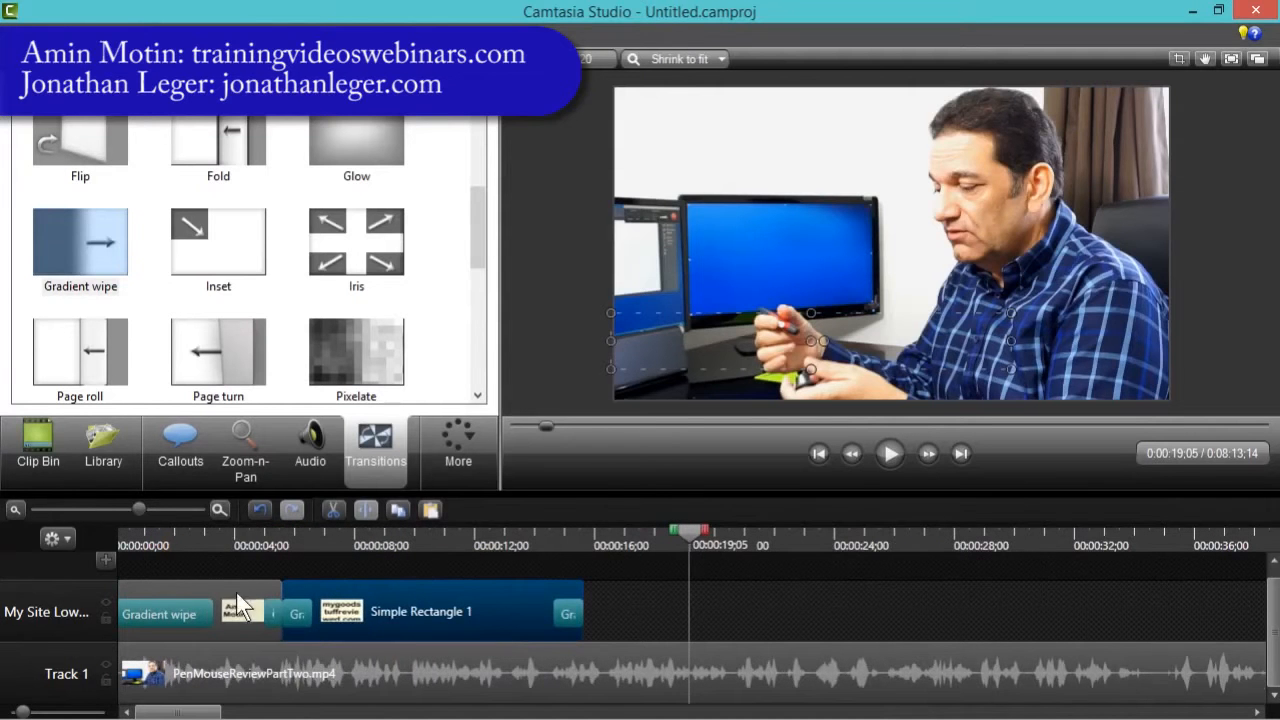
left_click(201, 537)
left_click_drag(202, 531, 75, 532)
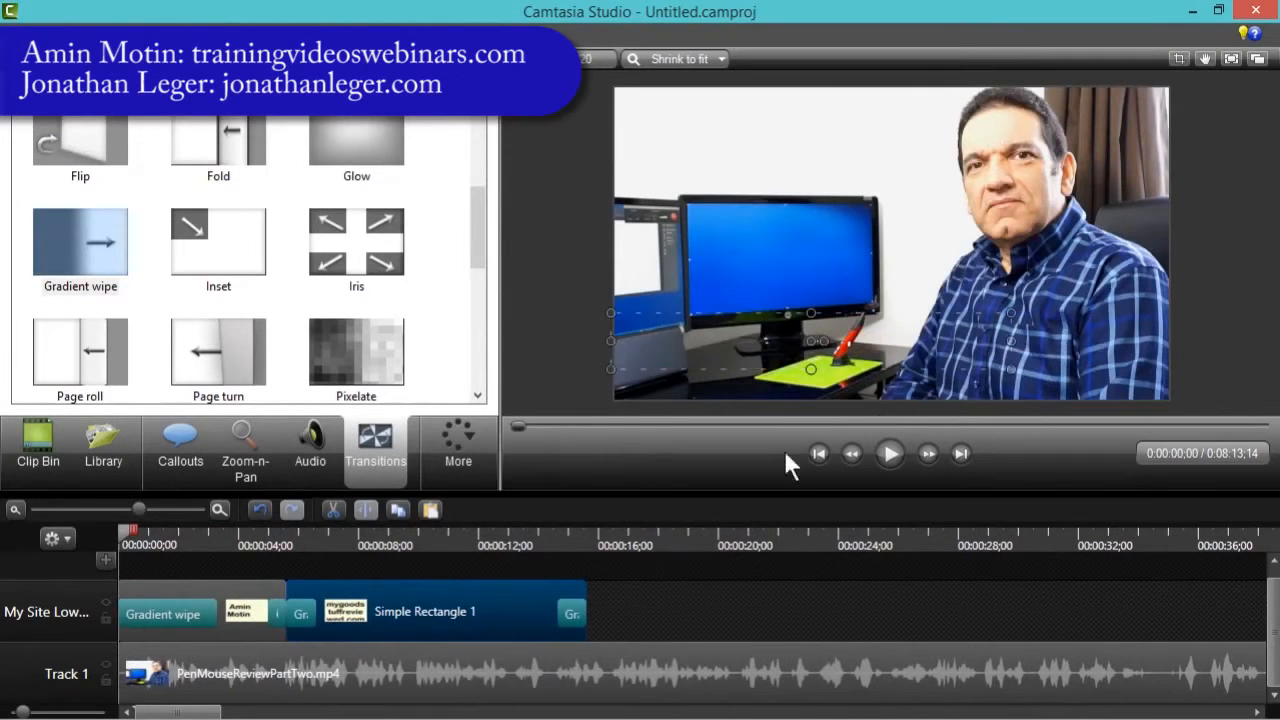
left_click(559, 379)
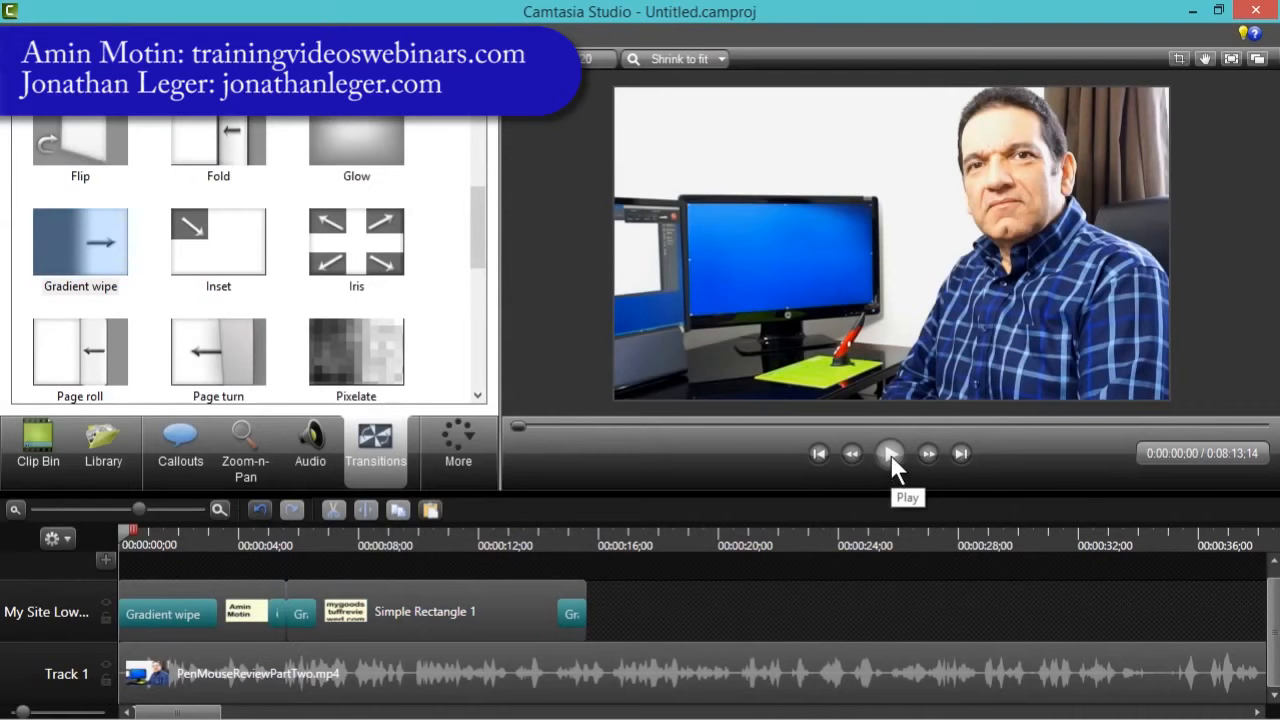
left_click(890, 454)
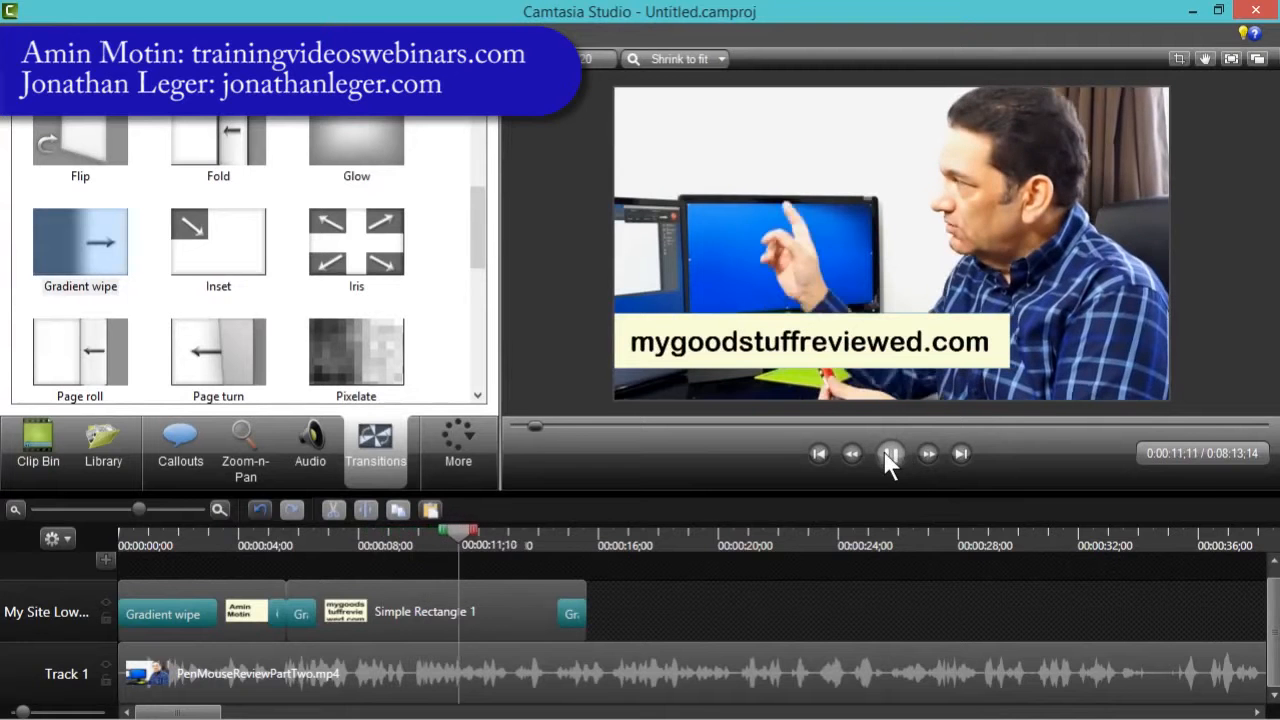
left_click(890, 455)
- Extend the site URL callout clip so it lasts until the end of the video
left_click(90, 509)
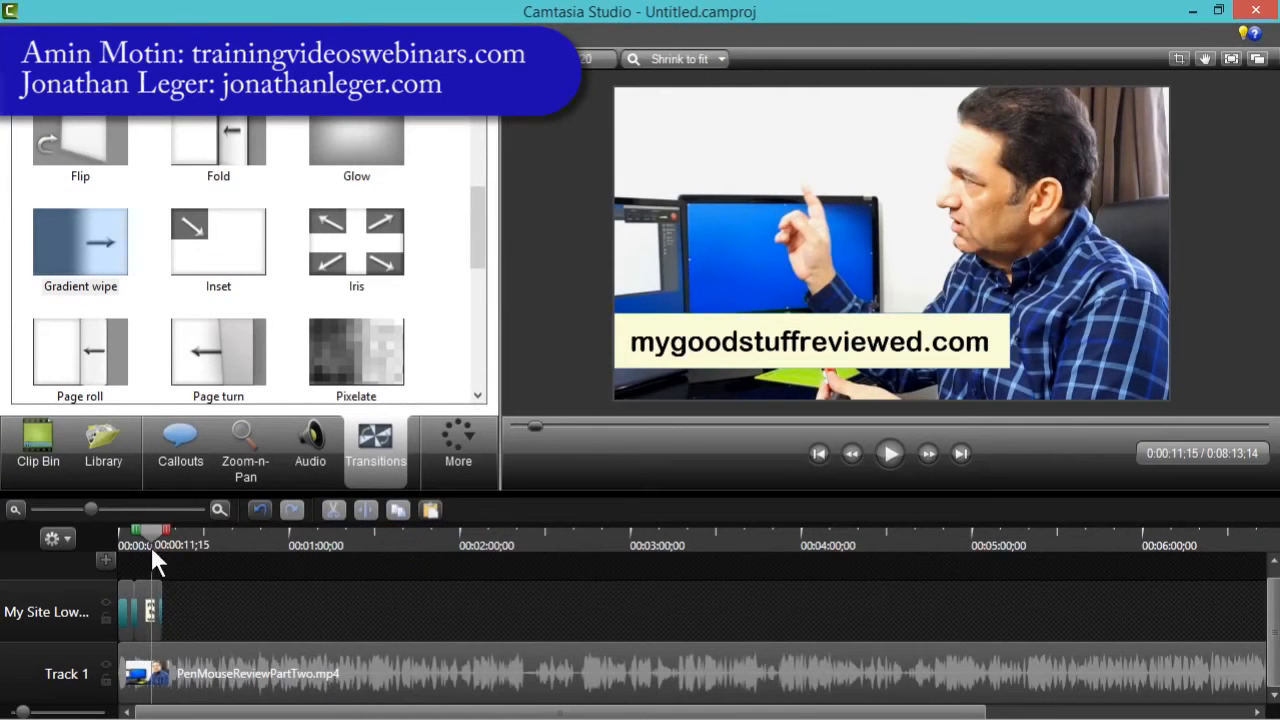
left_click_drag(149, 543, 160, 535)
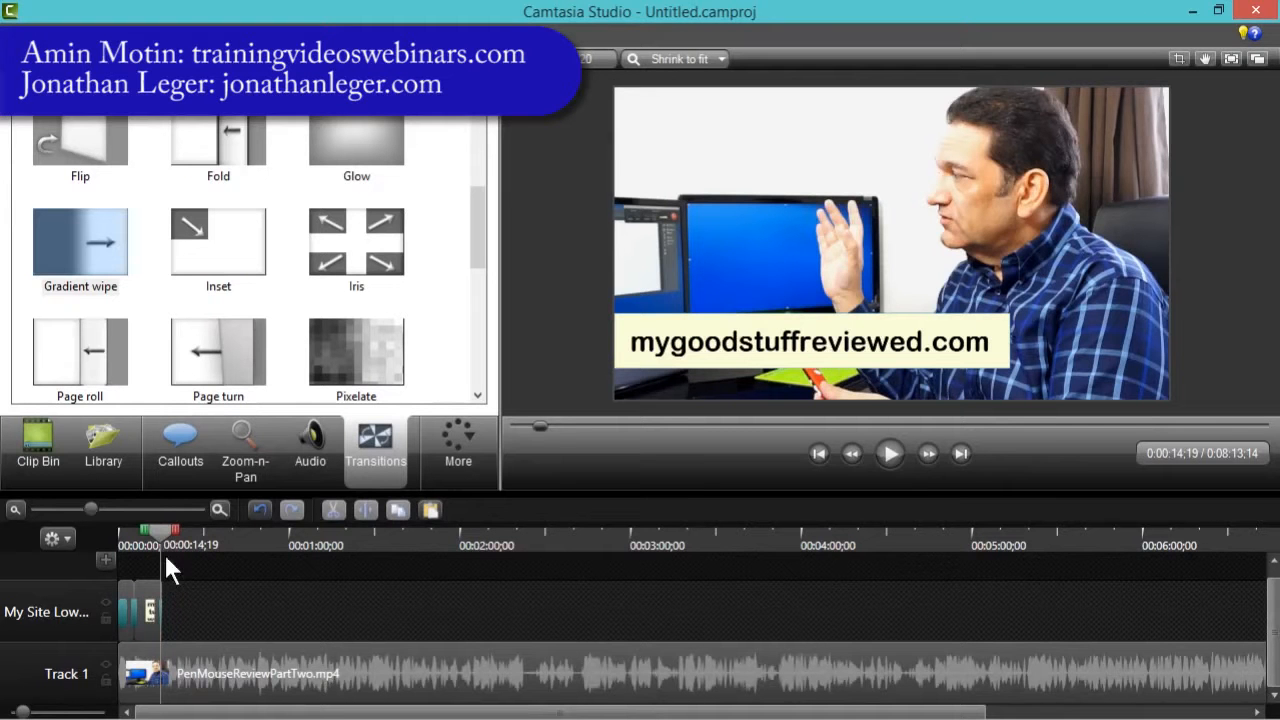
left_click_drag(155, 533, 146, 533)
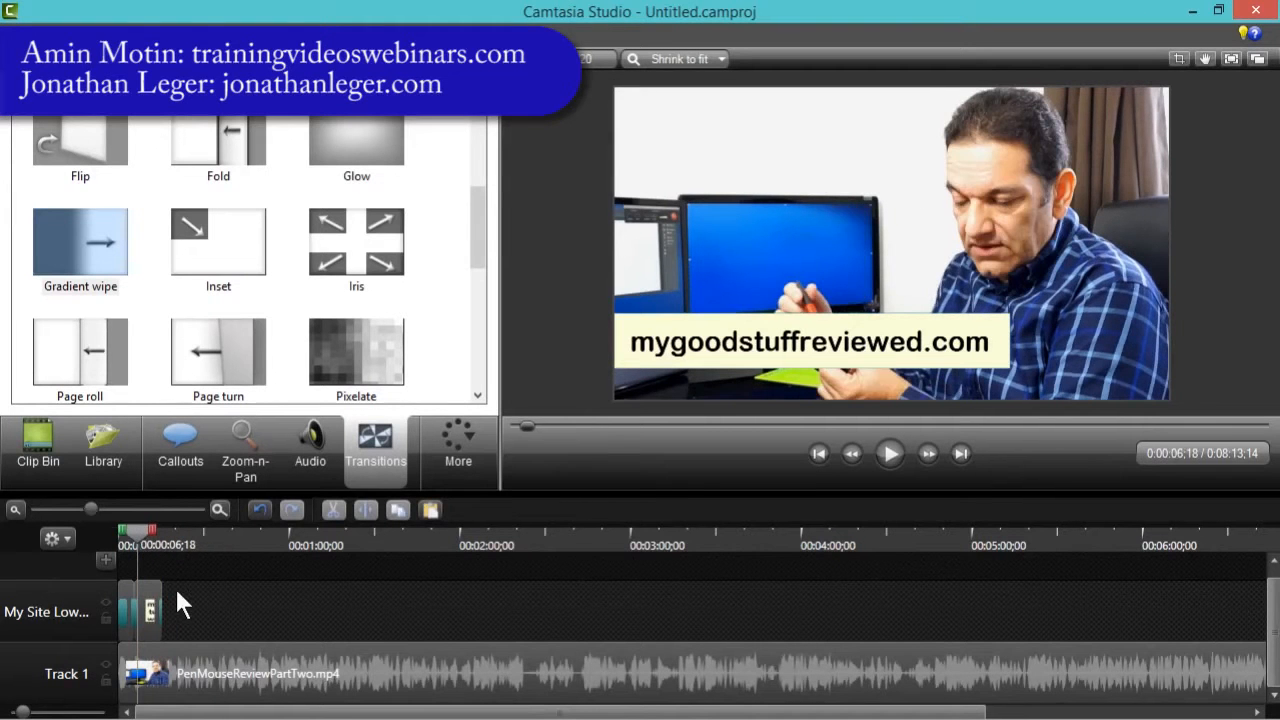
left_click_drag(162, 585, 1097, 622)
left_click_drag(431, 547, 802, 546)
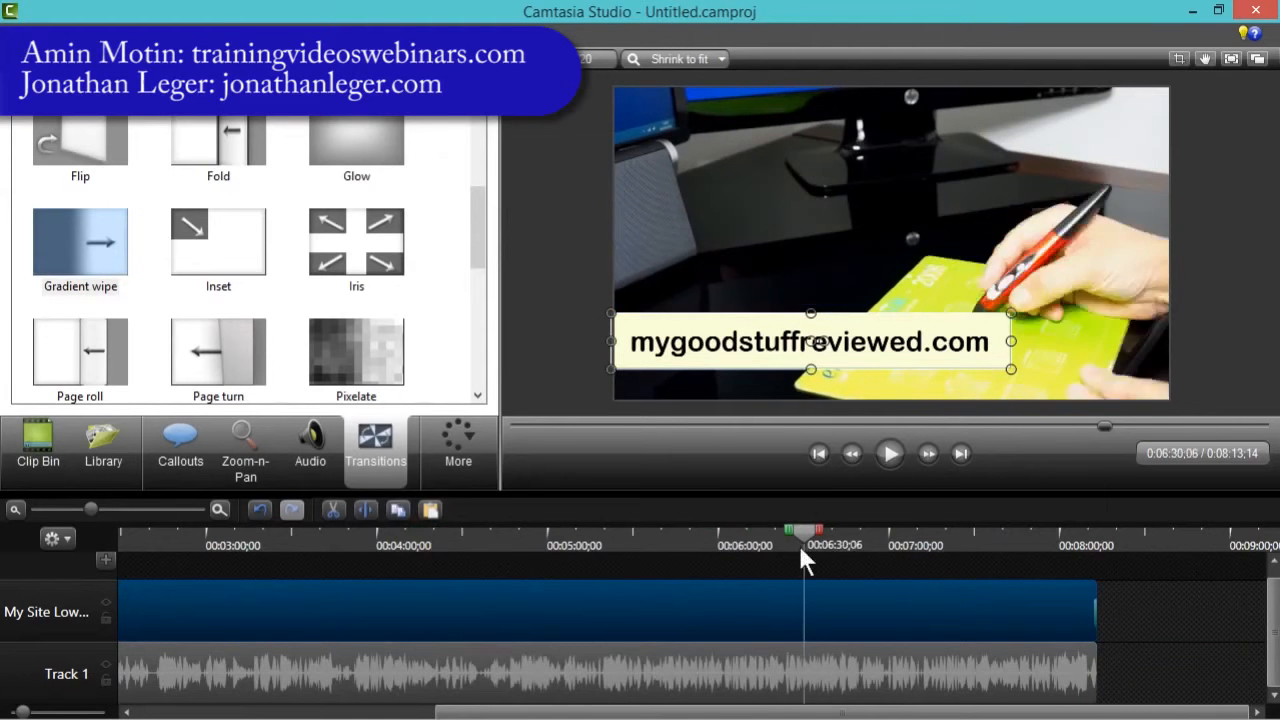
- Add a new callout and change its shape to Wedge
left_click(55, 509)
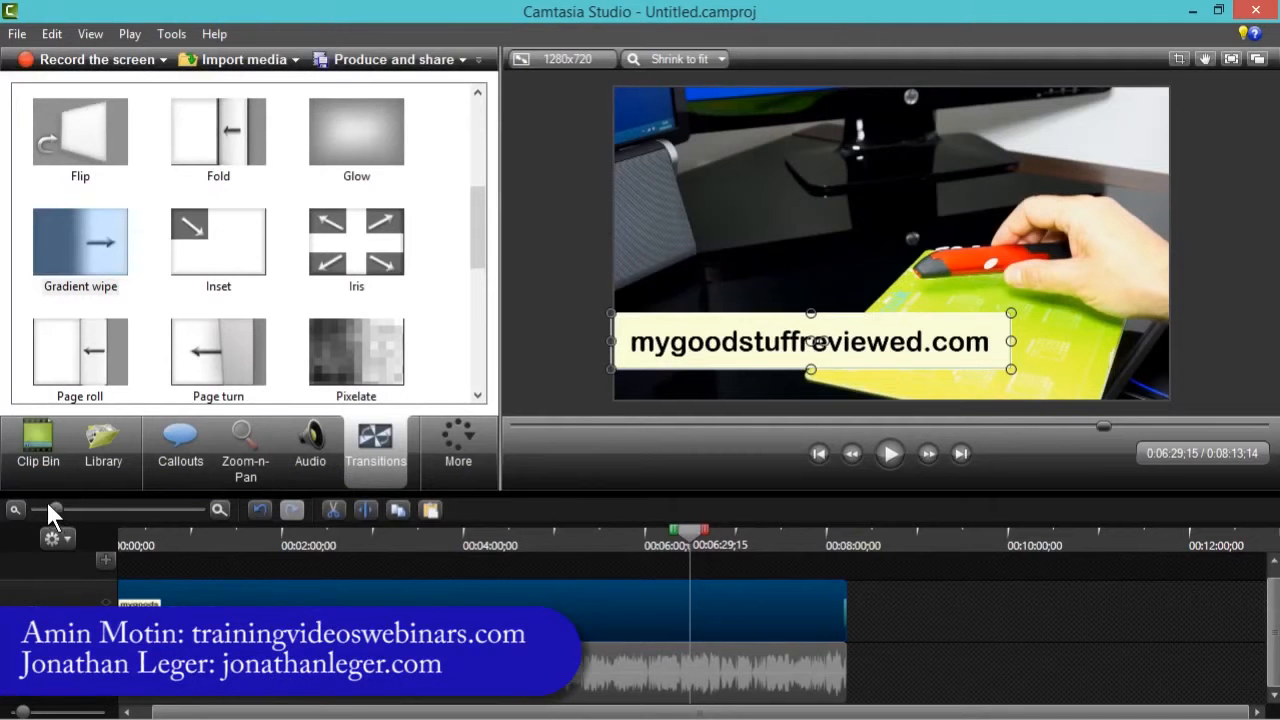
left_click(186, 452)
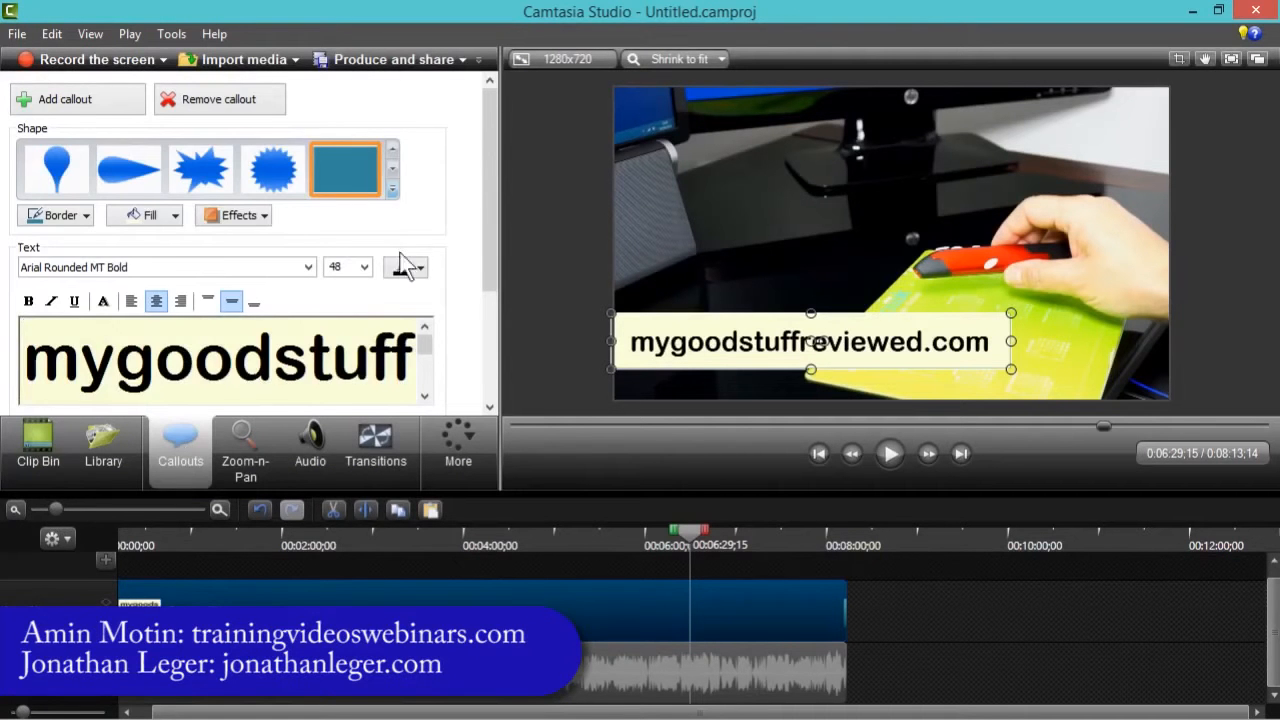
left_click(392, 188)
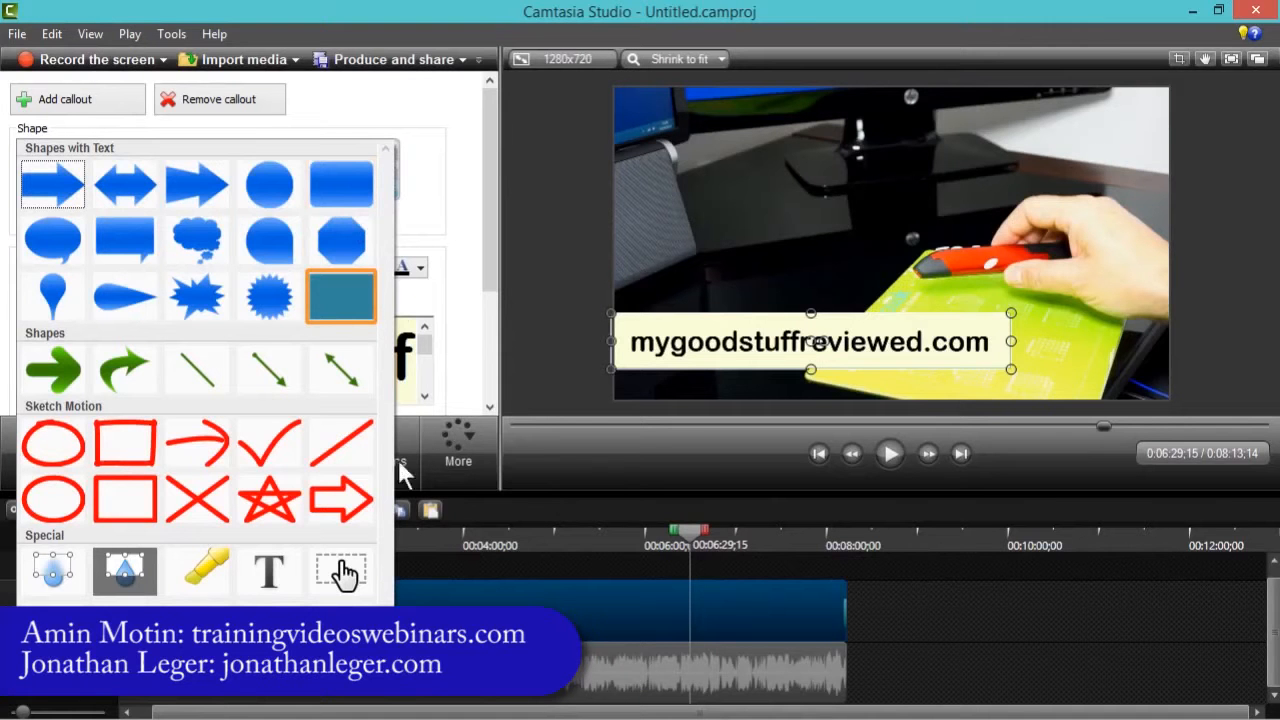
left_click(85, 108)
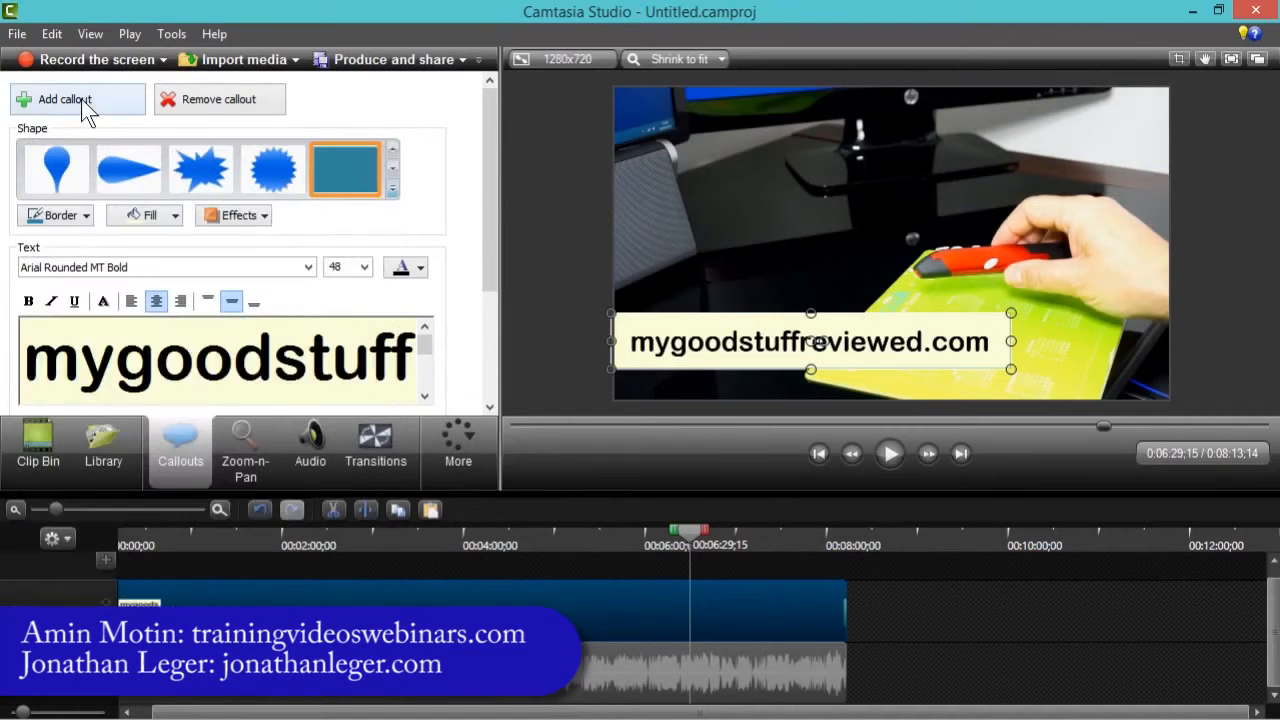
left_click(85, 105)
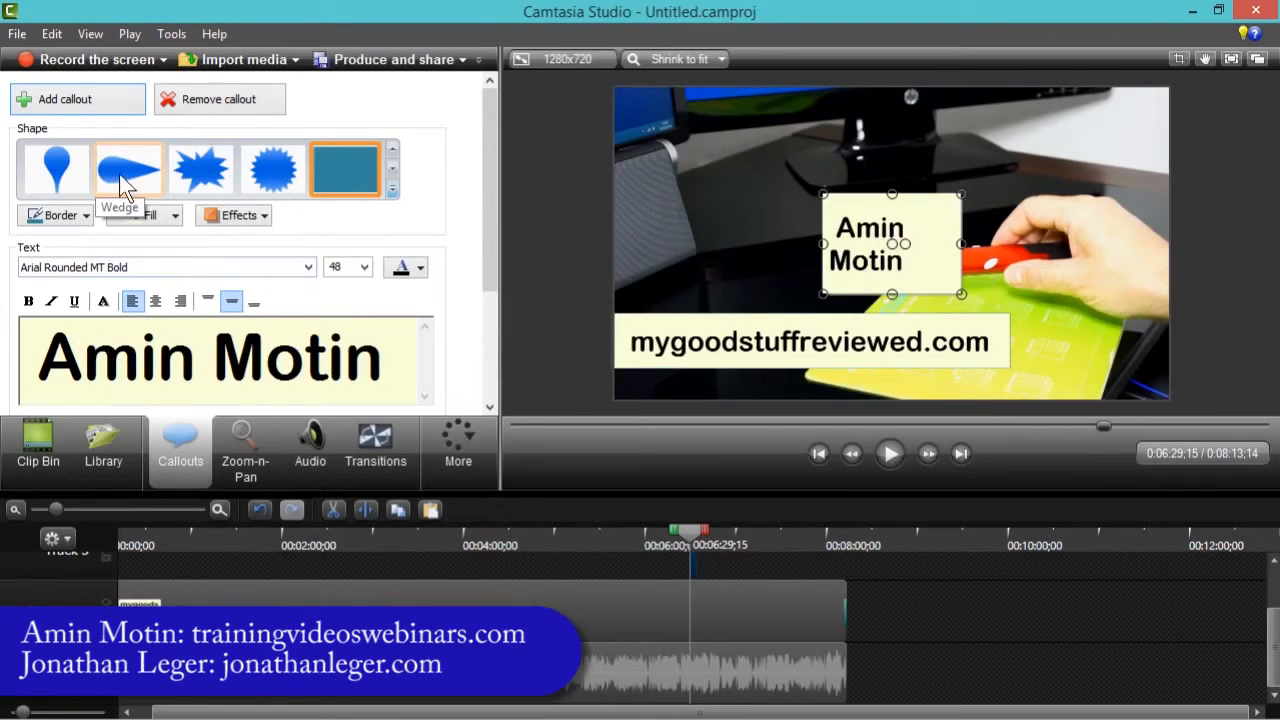
left_click(394, 190)
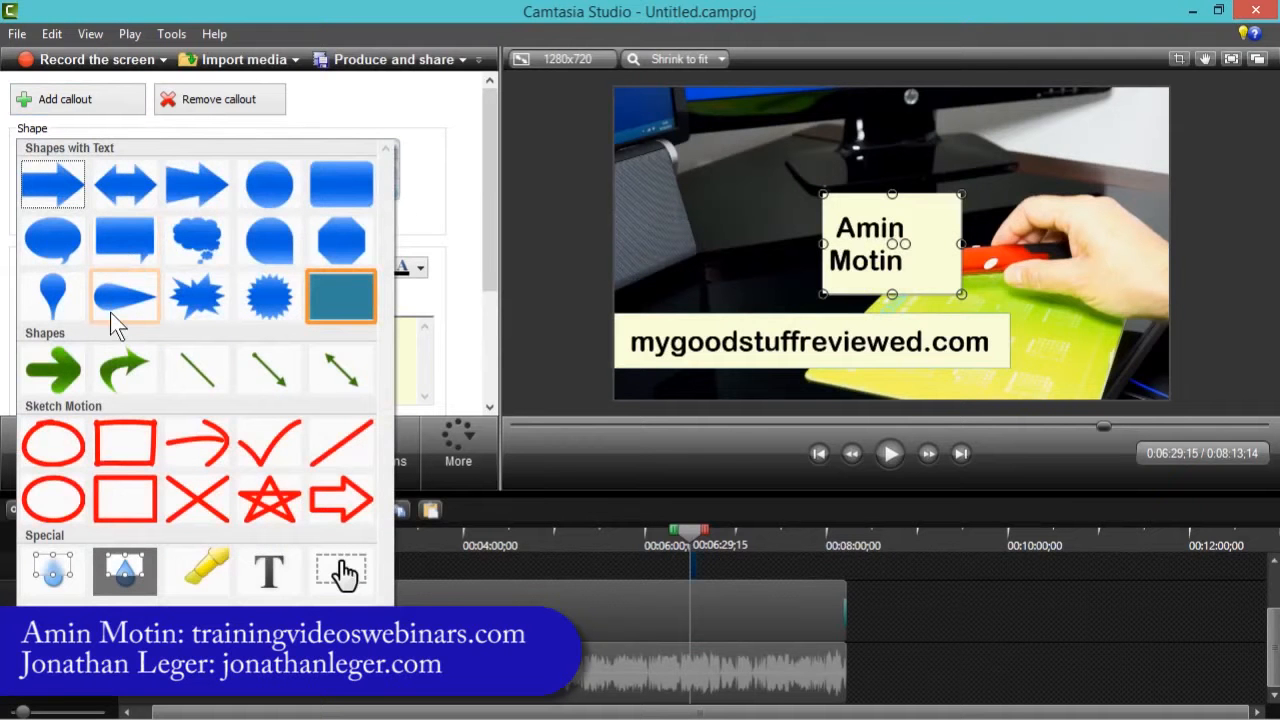
left_click(120, 300)
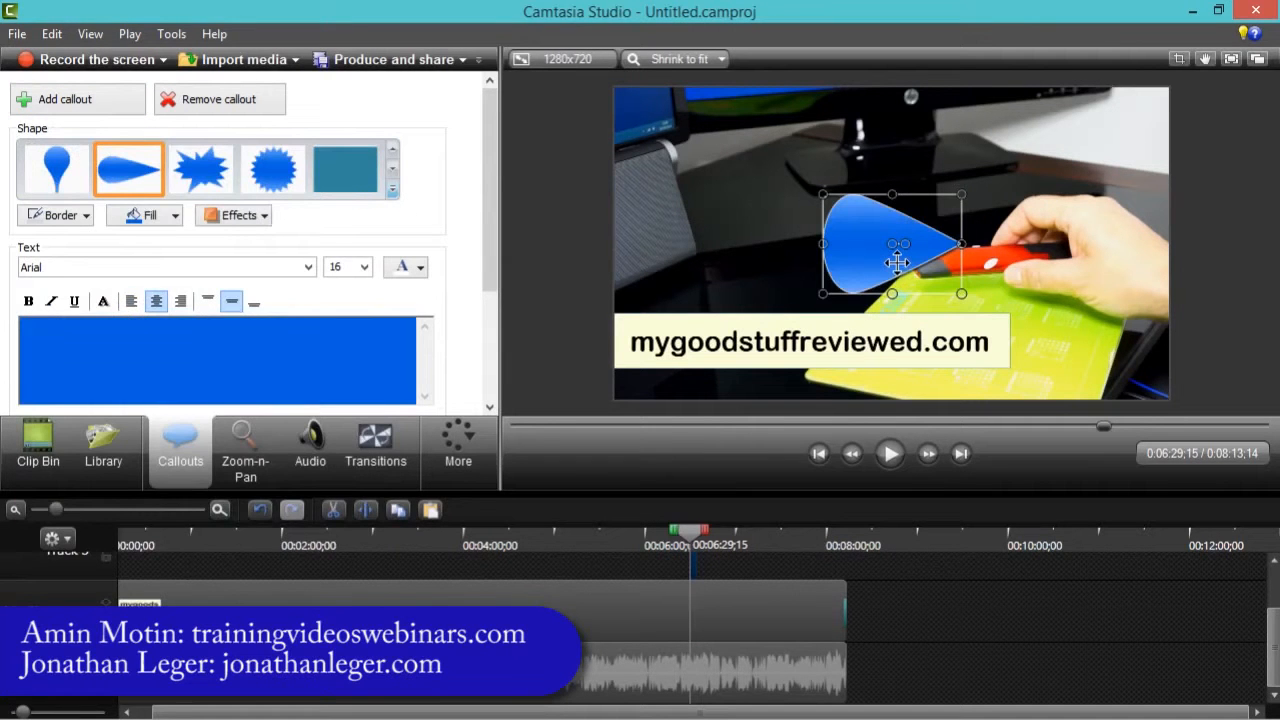
- Move the wedge callout to the lower-left corner over the URL callout and extend its clip to the video's end
left_click_drag(864, 245, 662, 340)
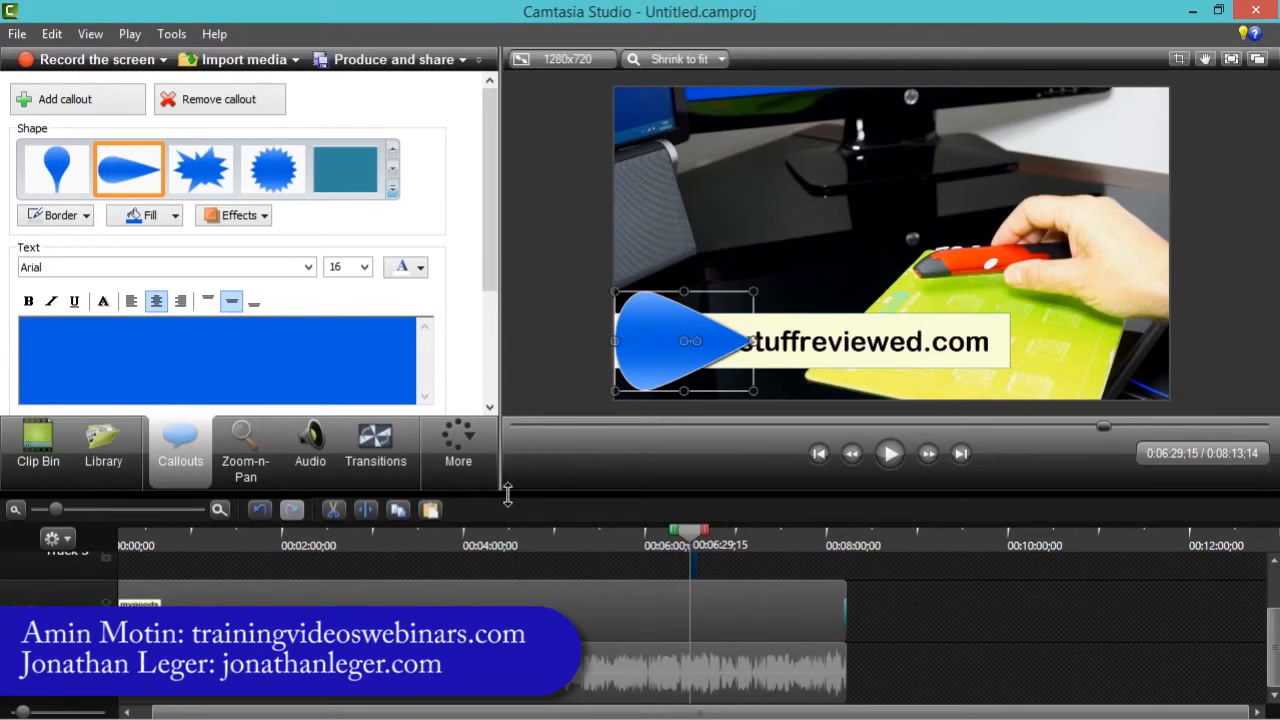
left_click_drag(496, 490, 526, 421)
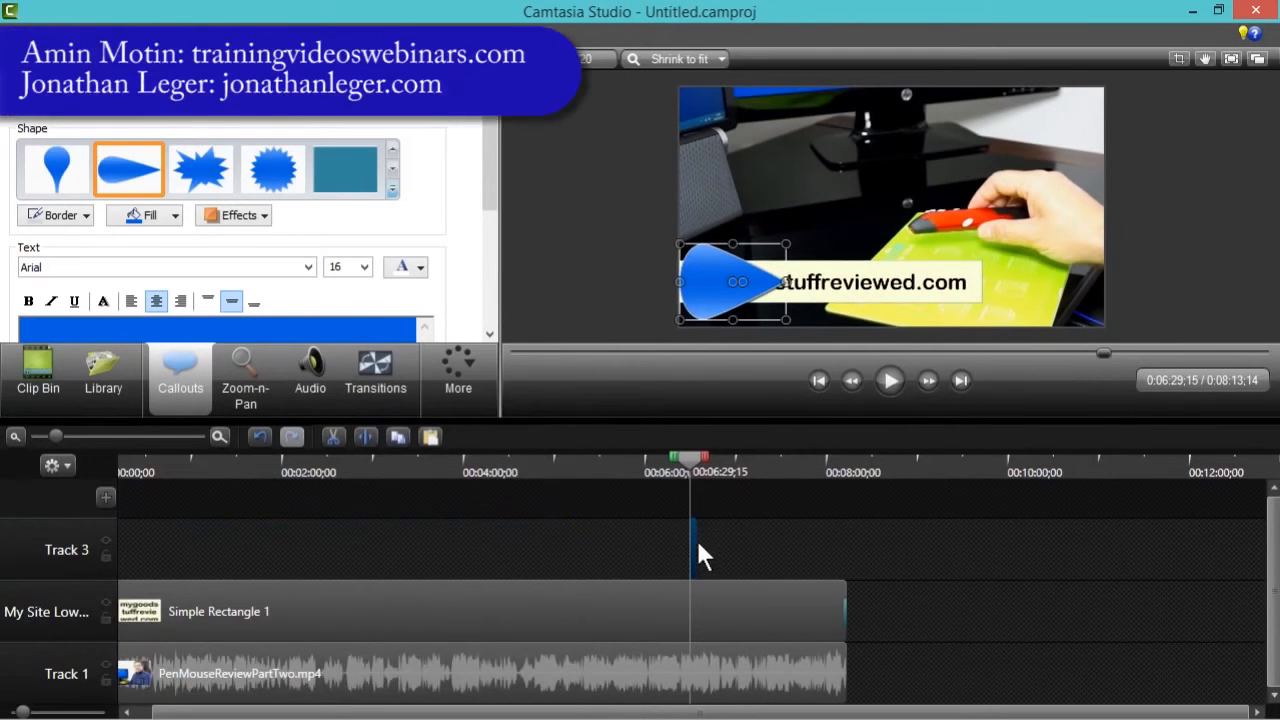
left_click_drag(697, 540, 845, 540)
left_click_drag(688, 456, 736, 463)
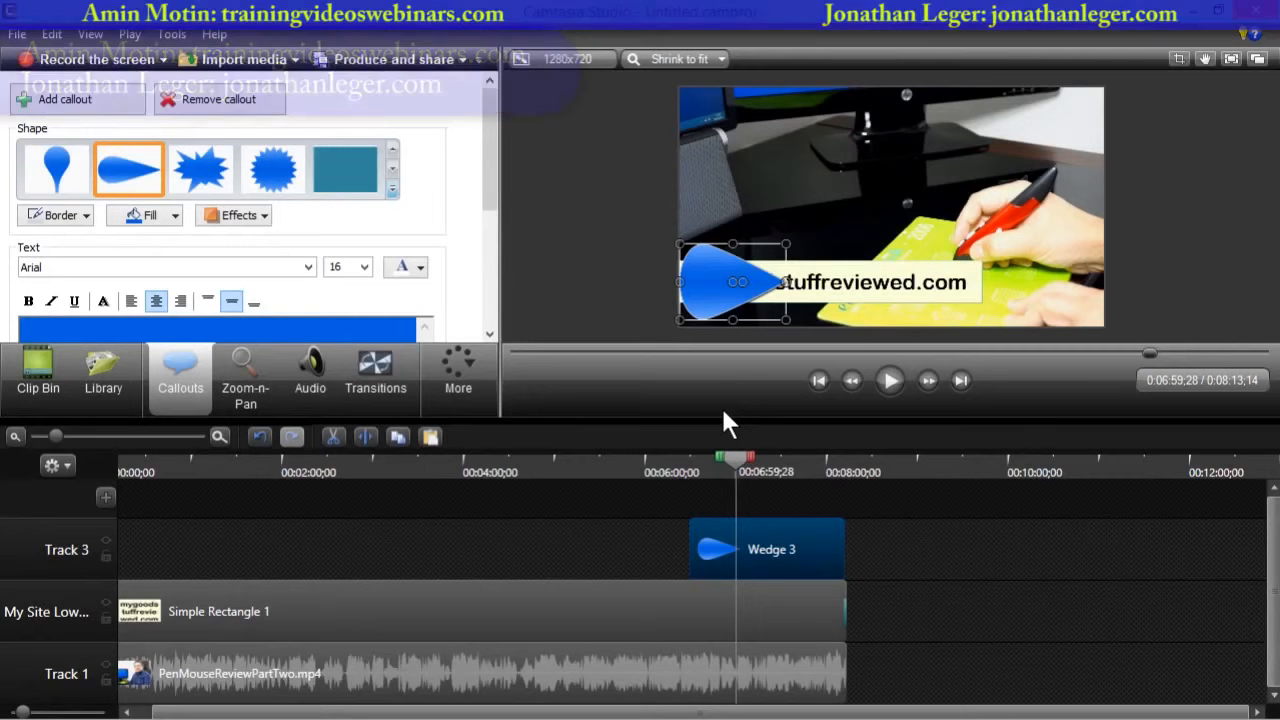
- Insert a new track and move the site URL callout clip onto it, above the wedge track
left_click(421, 600)
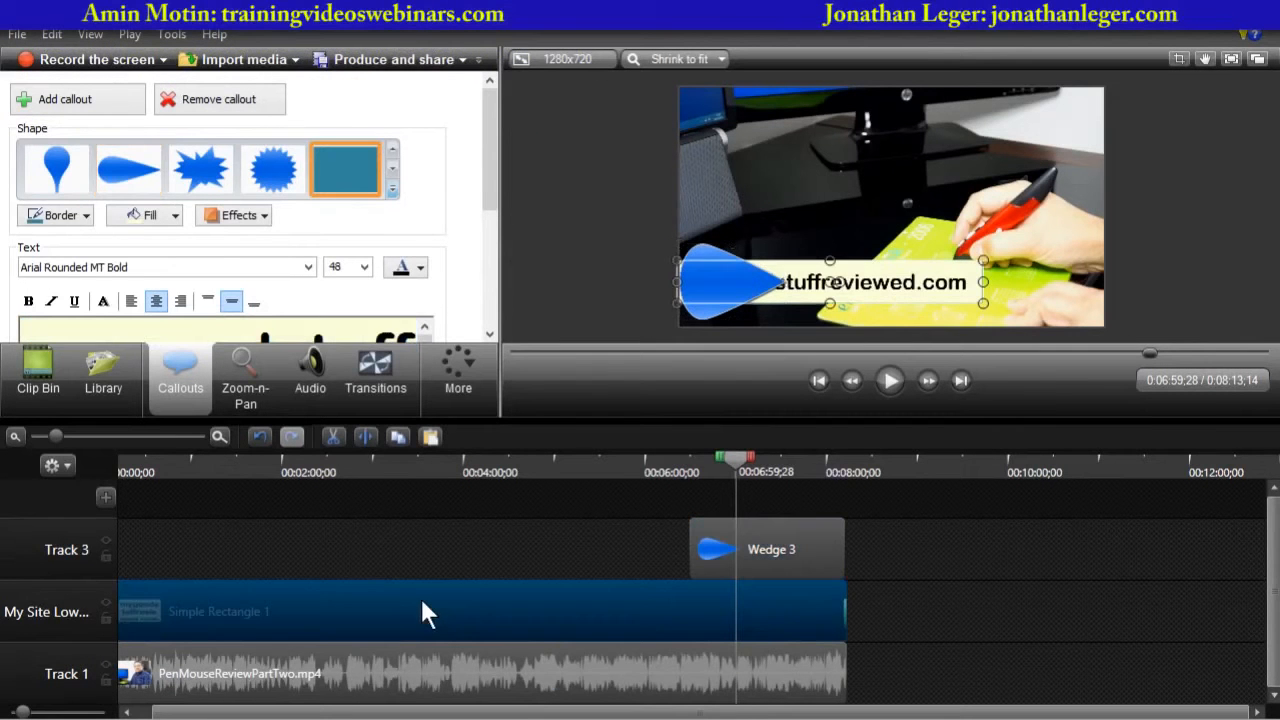
left_click(106, 496)
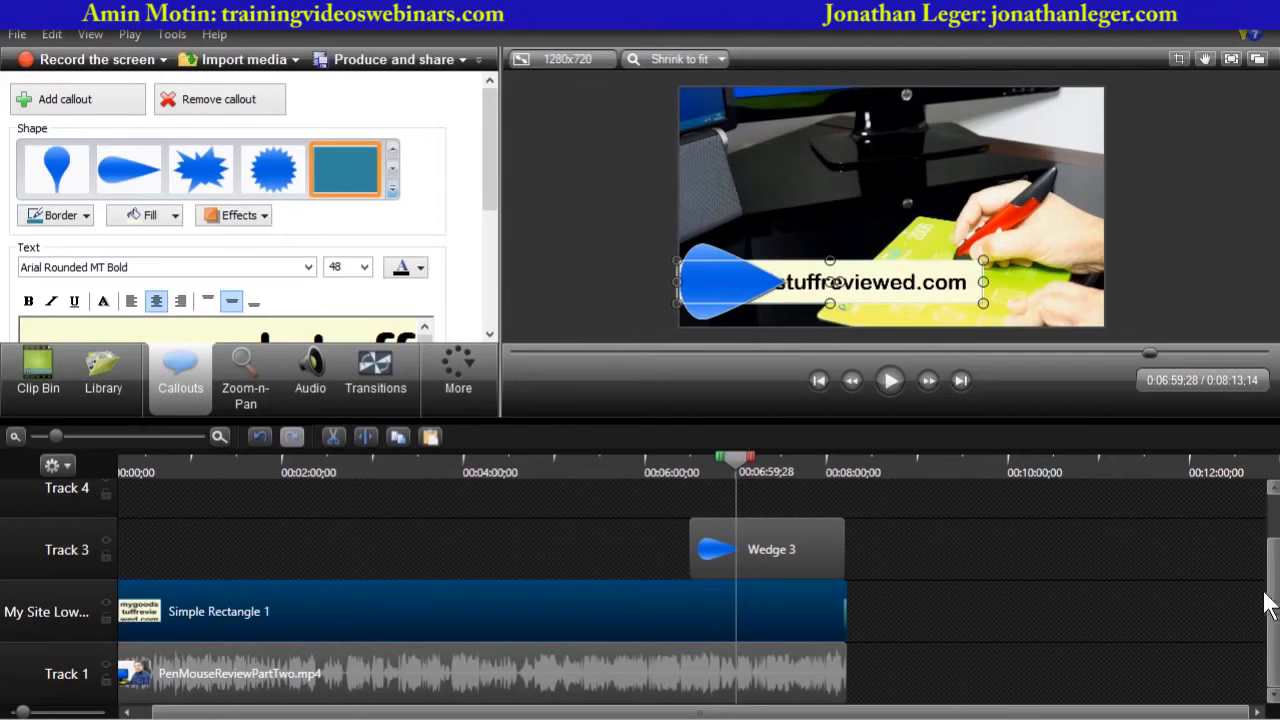
left_click_drag(607, 601, 608, 601)
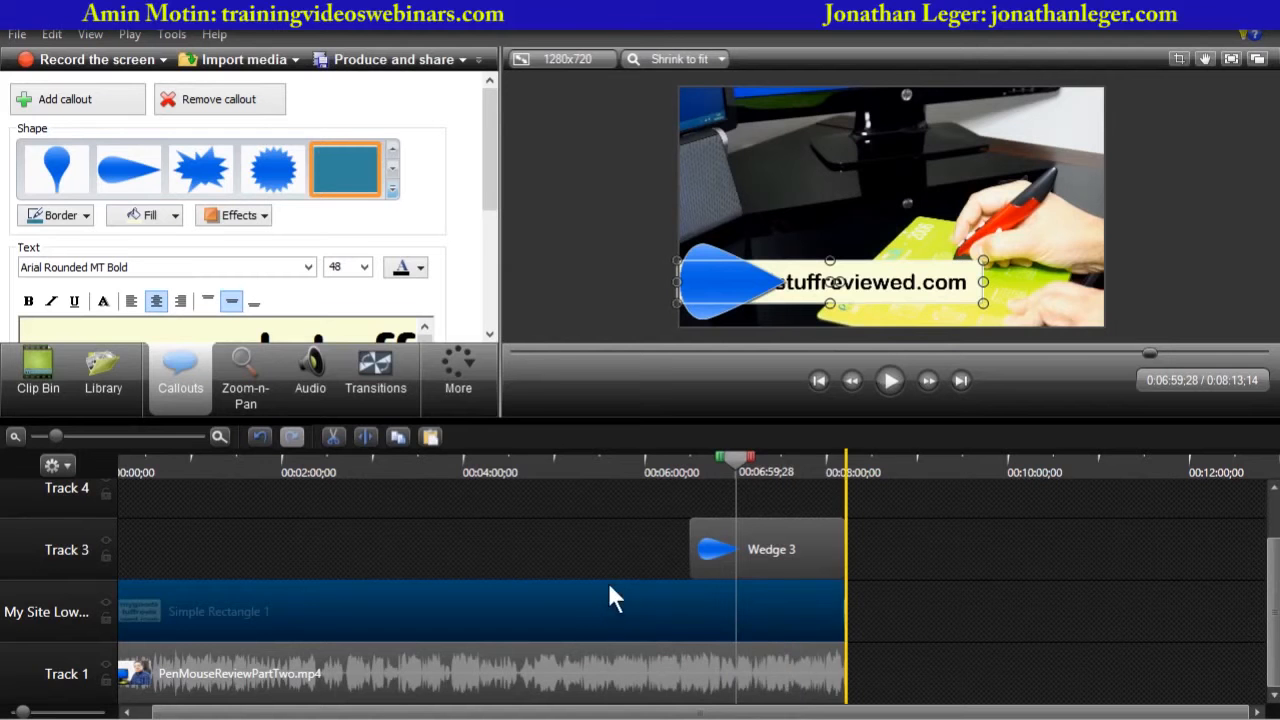
left_click_drag(614, 536, 615, 501)
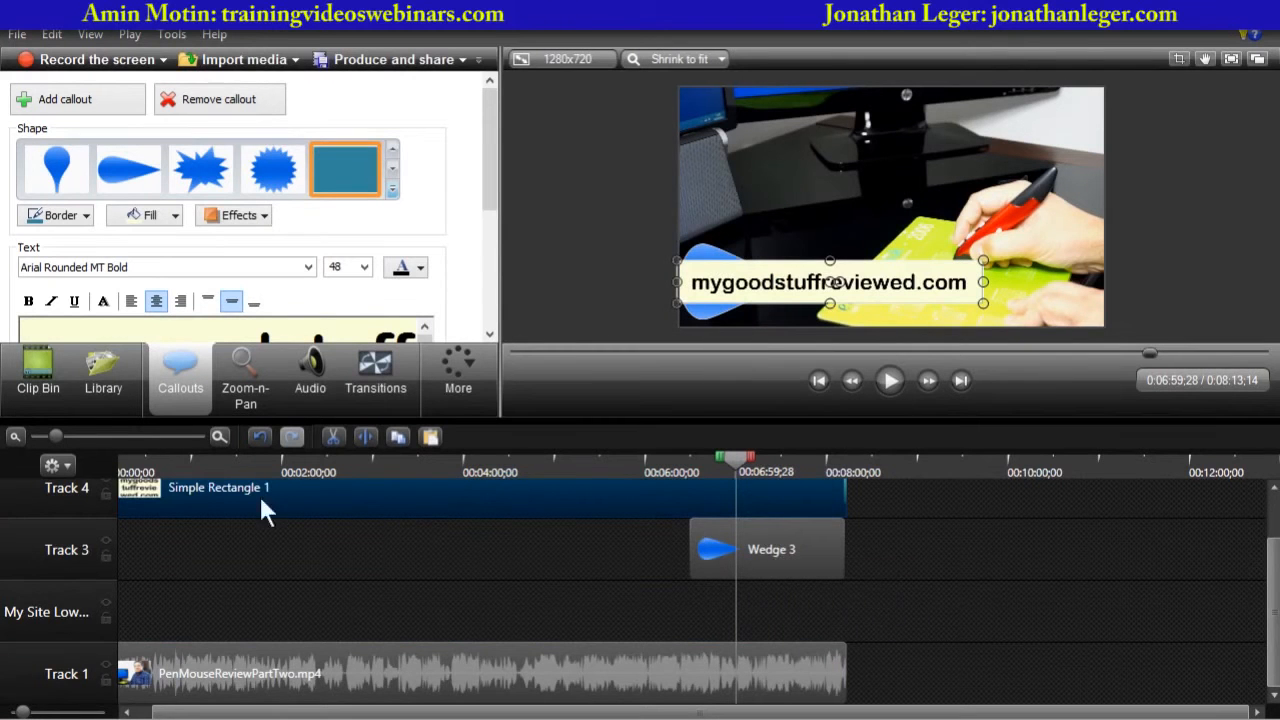
- Extend the wedge callout clip so it starts at the beginning of the timeline
left_click_drag(49, 440, 33, 438)
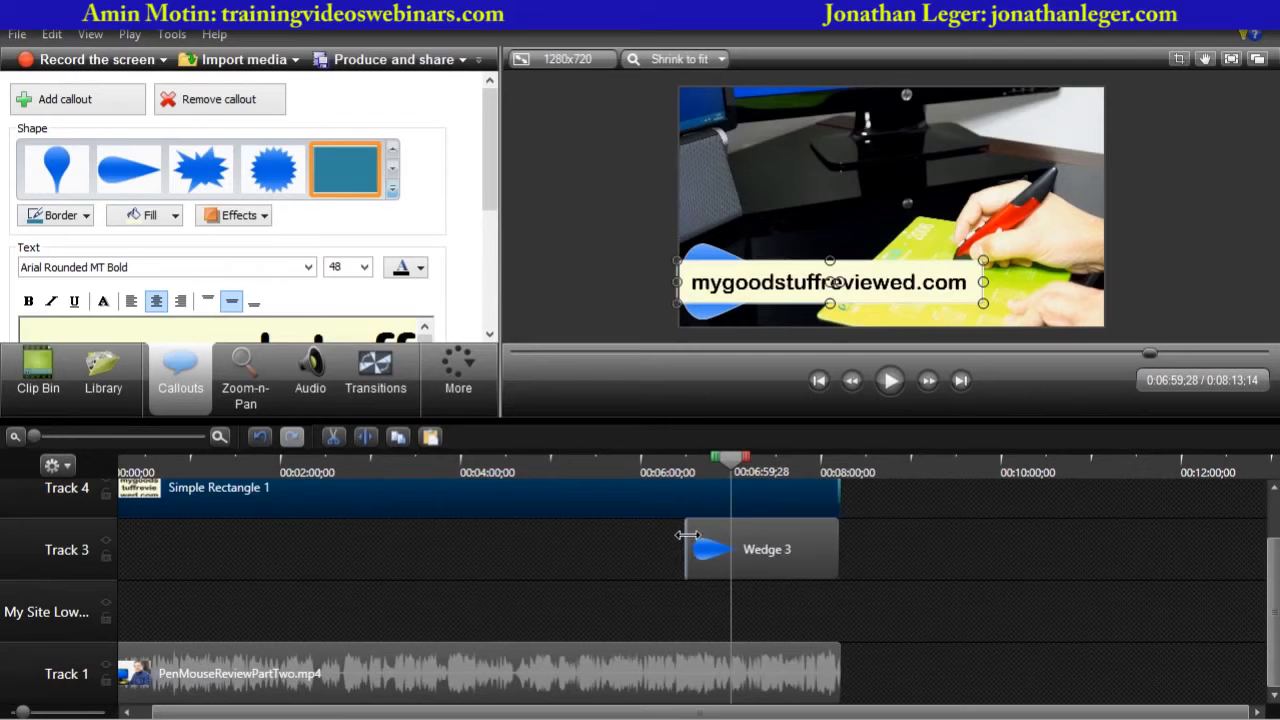
left_click_drag(684, 533, 246, 533)
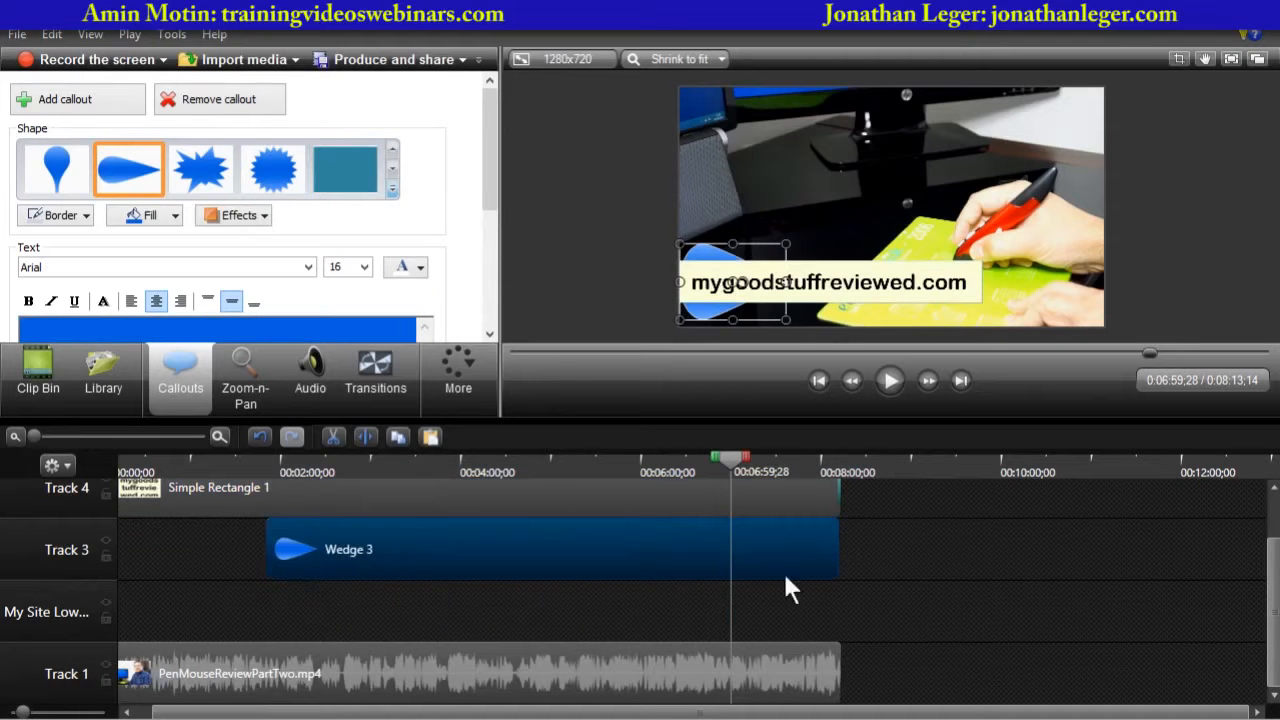
left_click_drag(185, 713, 150, 713)
left_click_drag(286, 546, 126, 546)
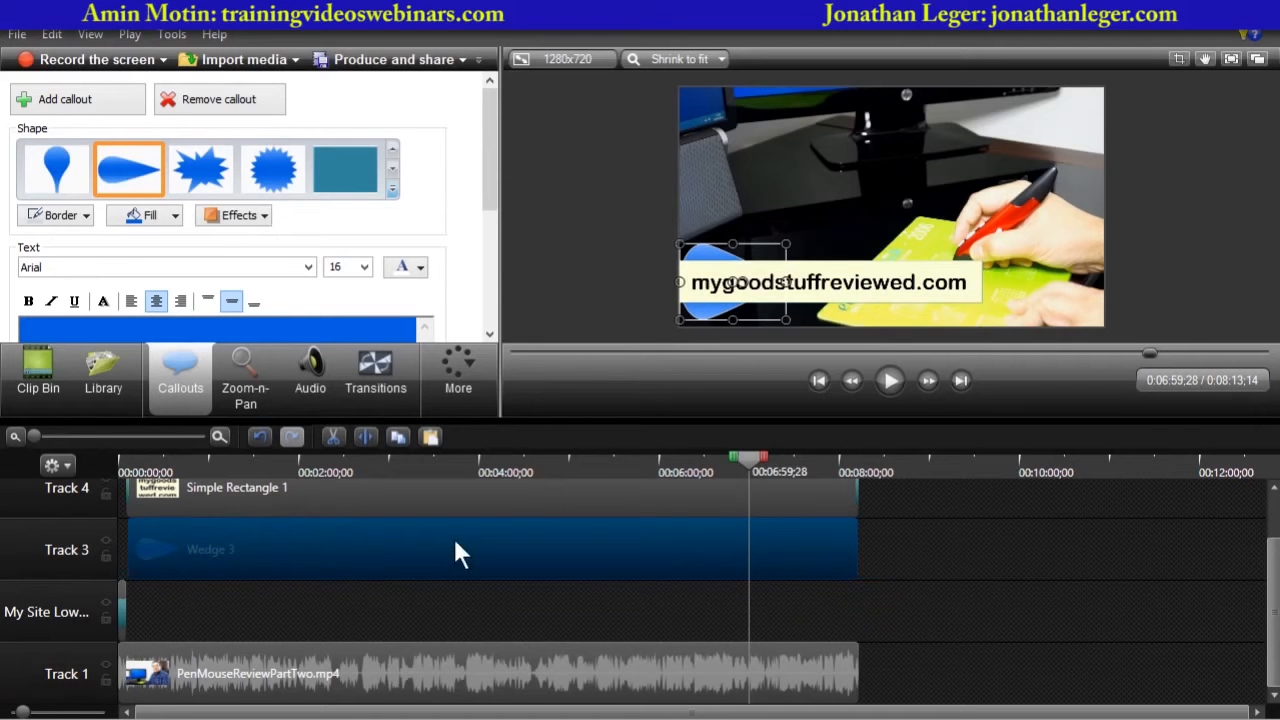
- Resize and reposition the wedge callout so it sits just behind the left end of the URL callout
left_click_drag(747, 456, 523, 534)
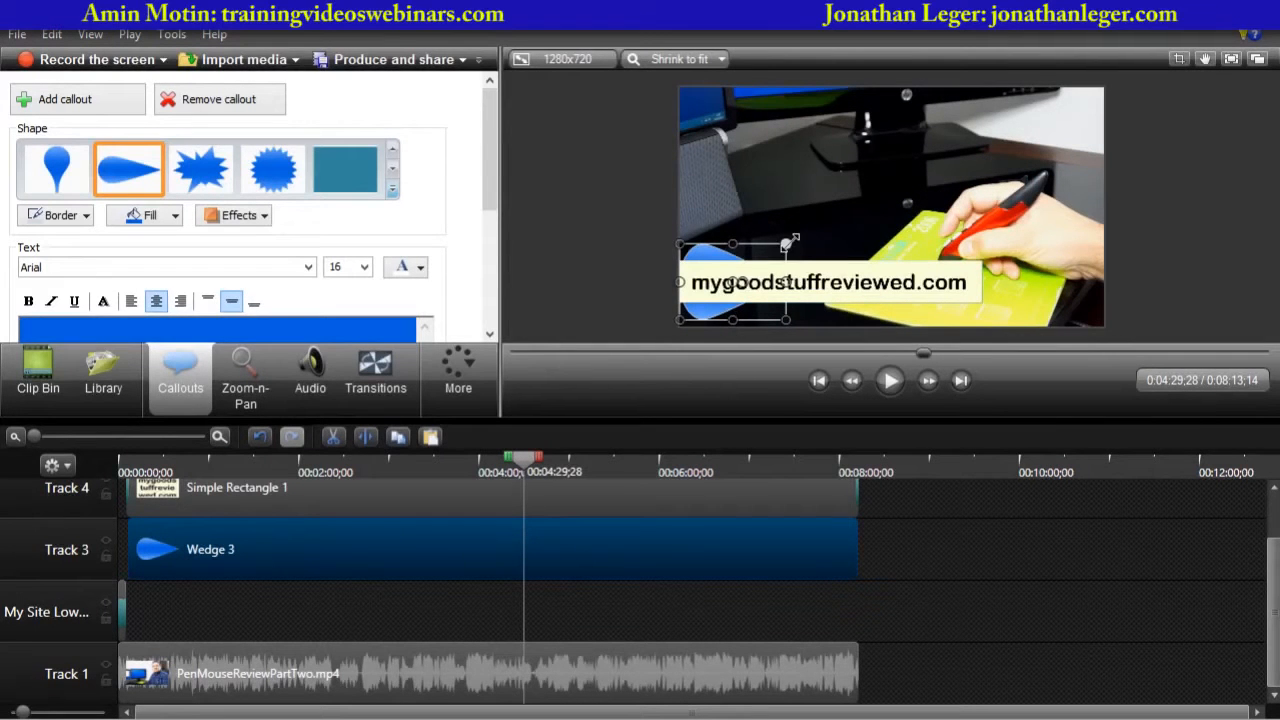
left_click_drag(788, 242, 857, 213)
mouse_move(776, 249)
left_mouse_down()
mouse_move(773, 226)
mouse_move(772, 246)
left_mouse_up()
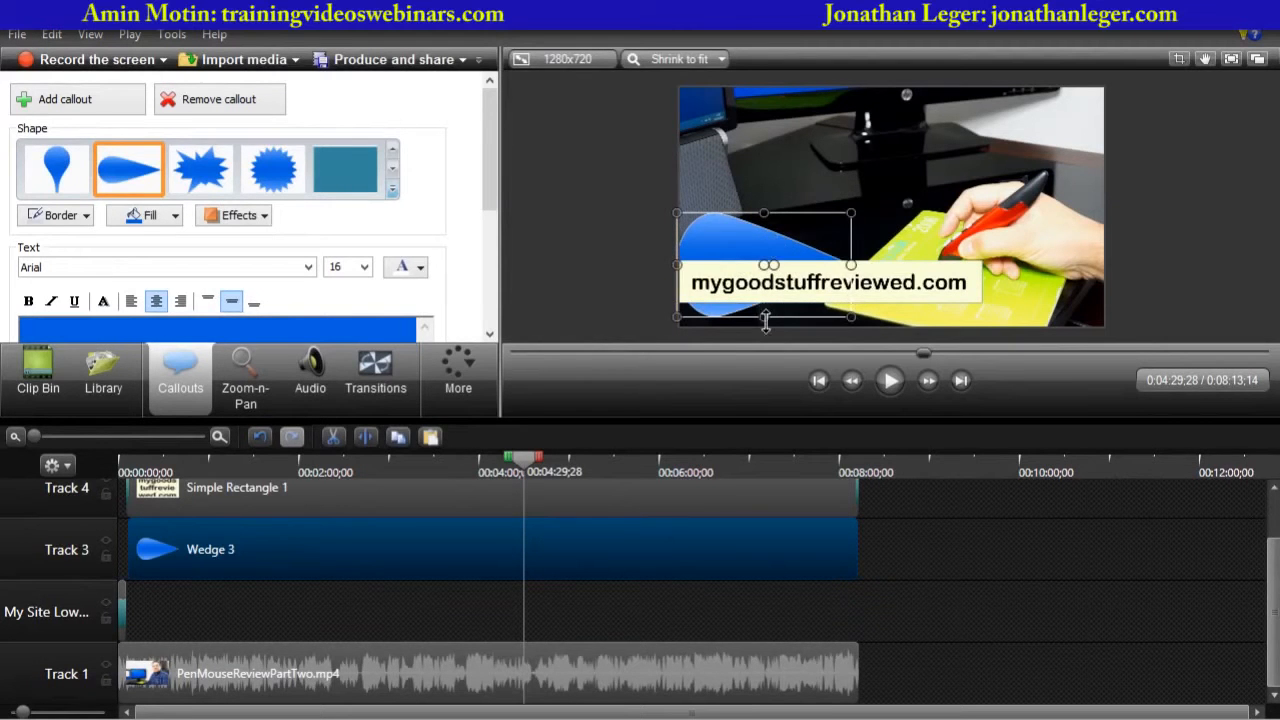
left_click_drag(765, 320, 765, 298)
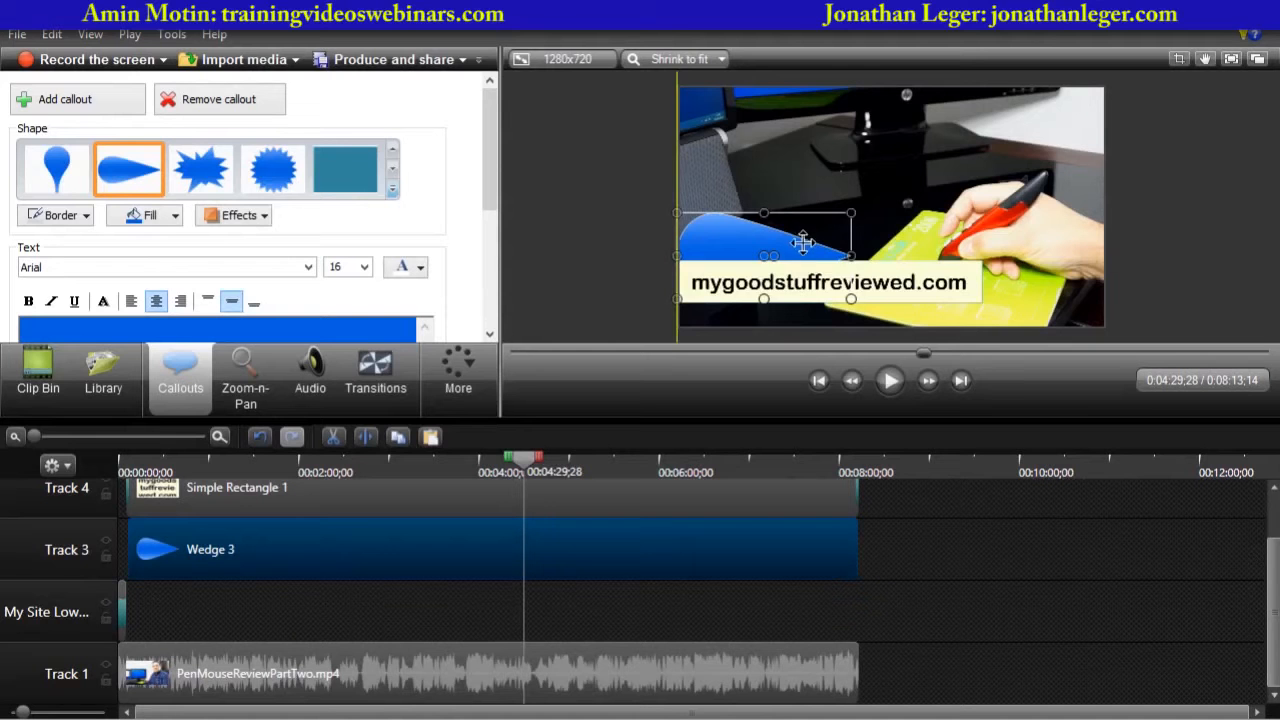
left_click_drag(803, 242, 803, 250)
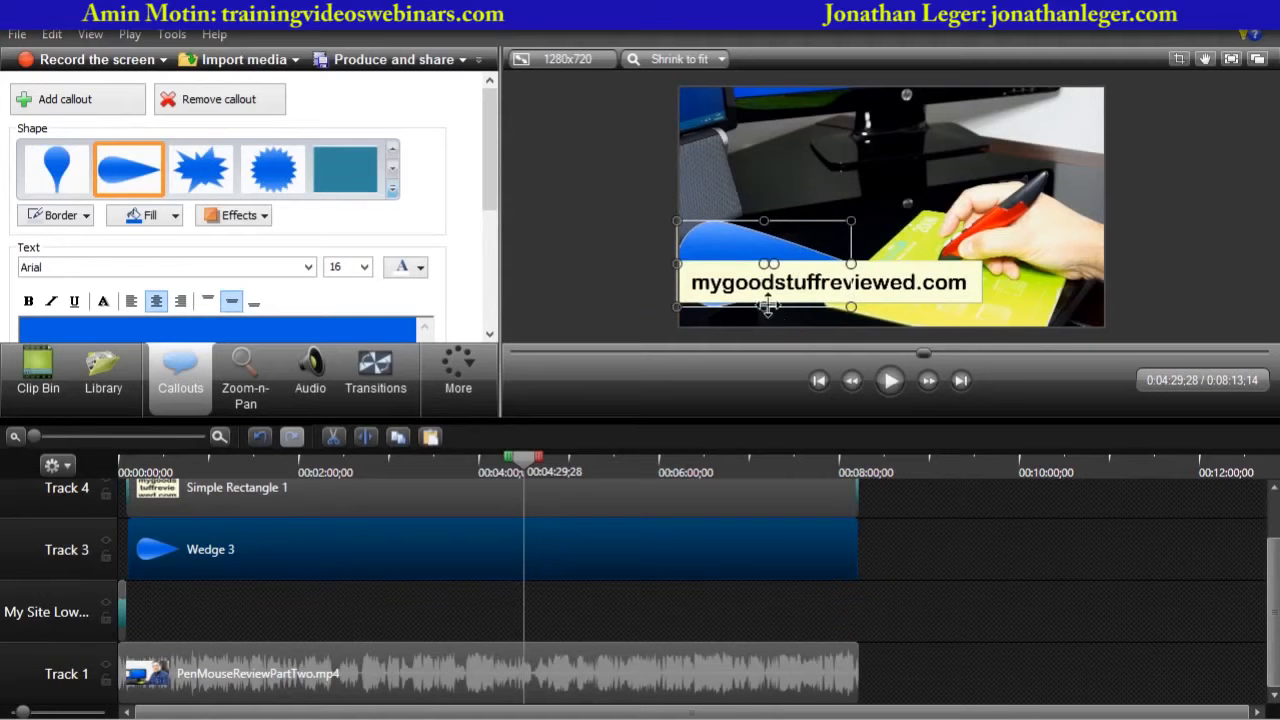
left_click_drag(767, 306, 767, 298)
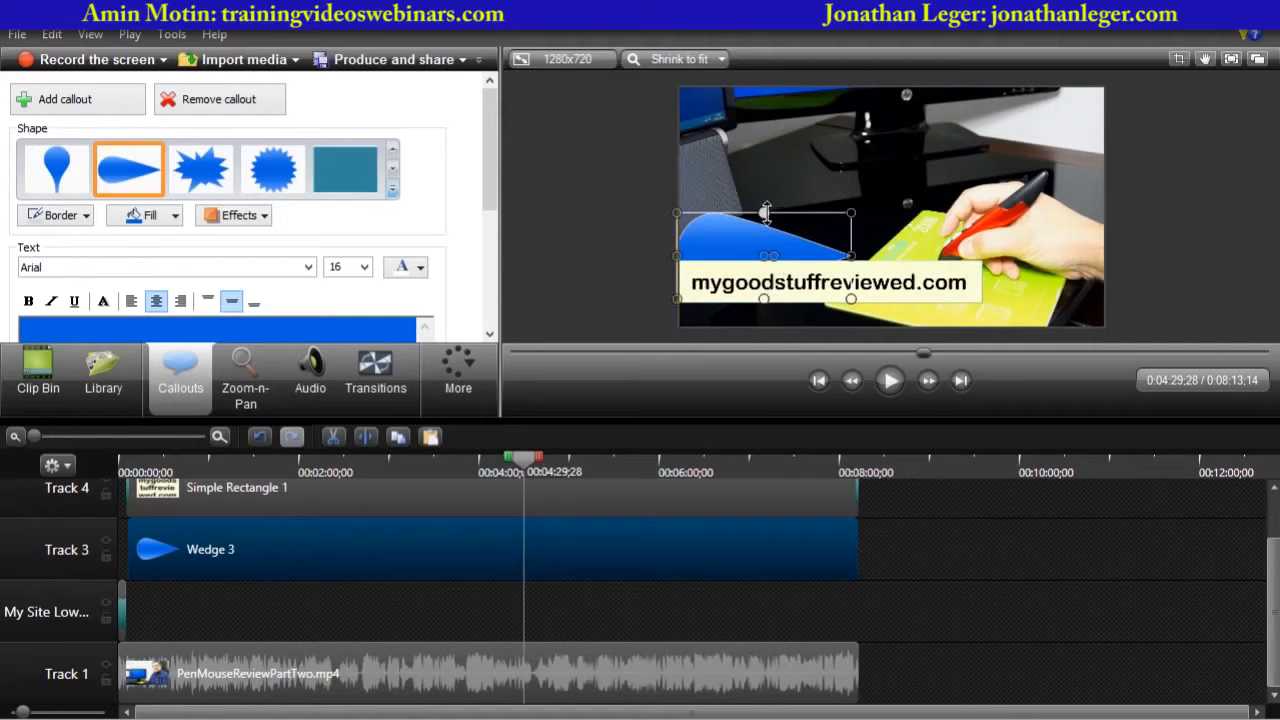
left_click_drag(765, 212, 766, 222)
left_click(619, 293)
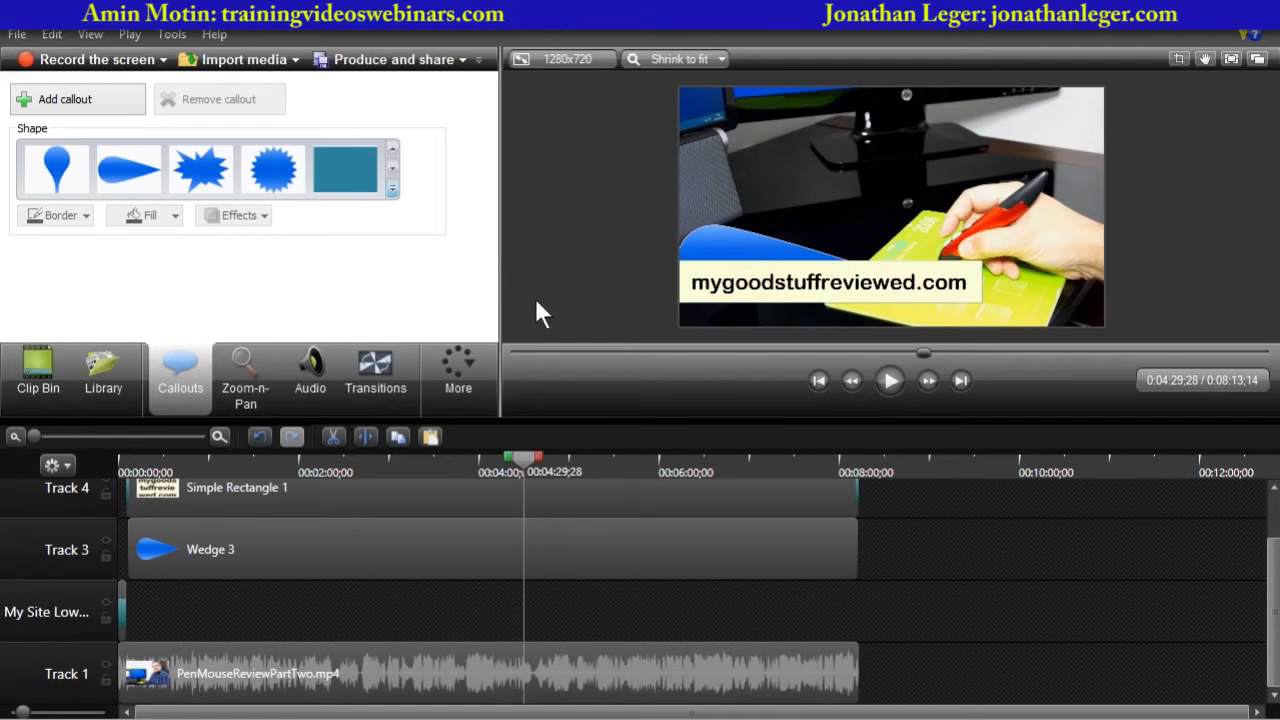
- Play the project from the beginning to preview the URL and wedge callouts over the video
left_click(100, 385)
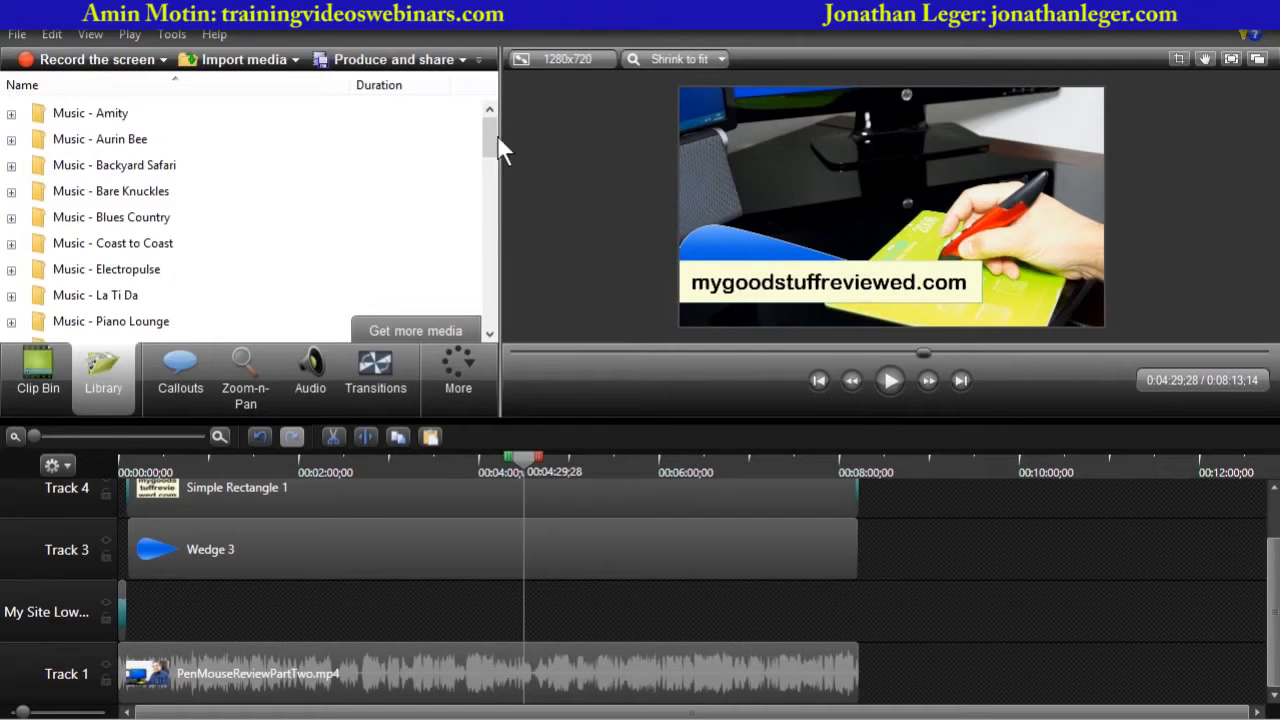
left_click_drag(491, 155, 480, 250)
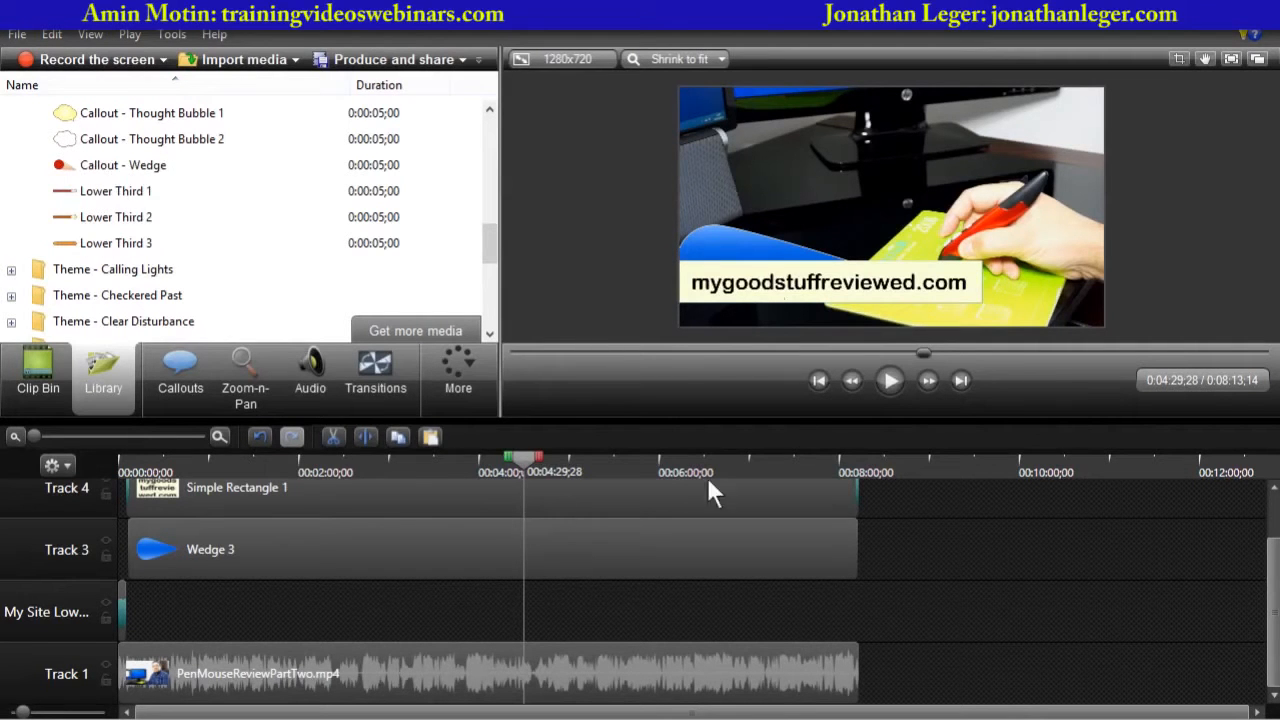
left_click_drag(521, 457, 65, 470)
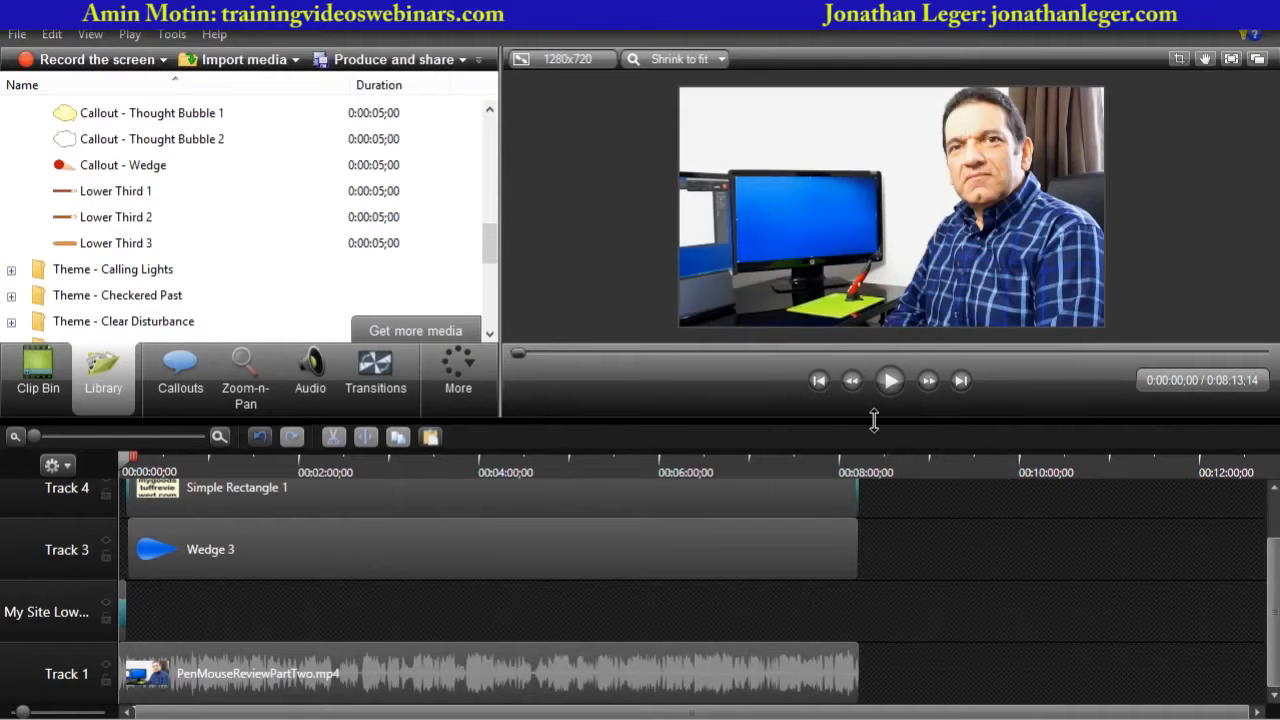
left_click_drag(875, 420, 885, 558)
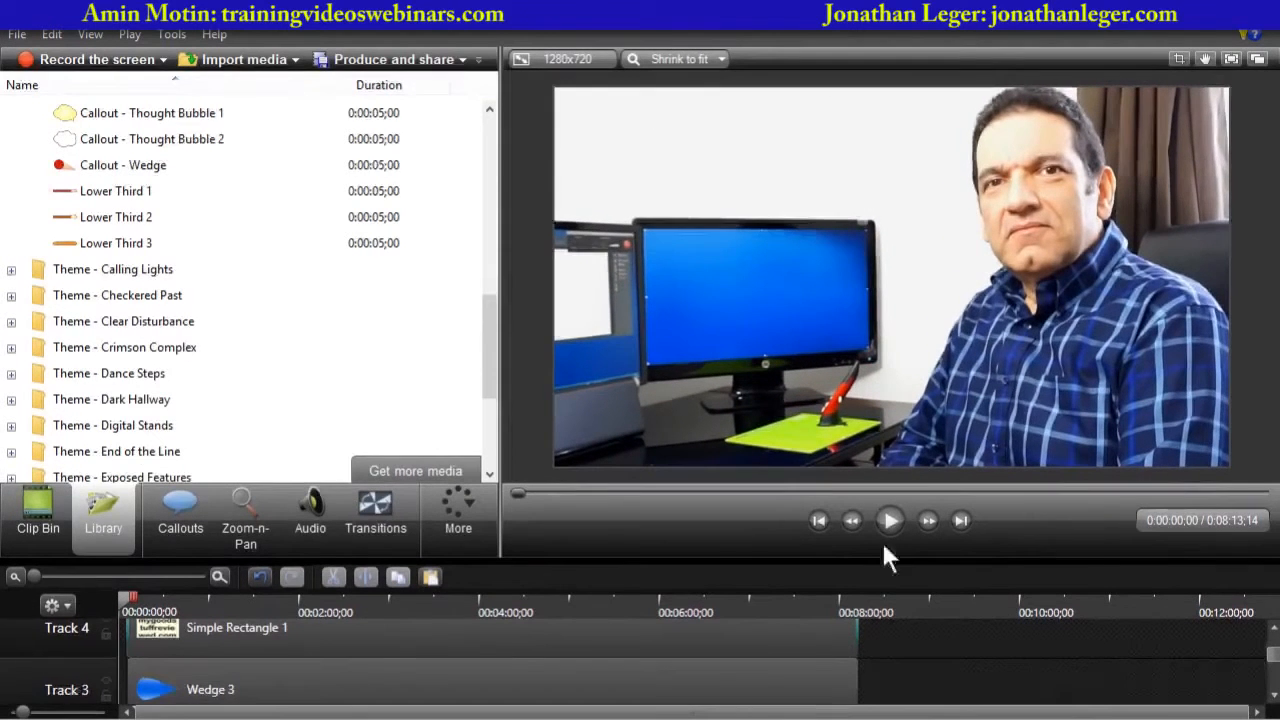
left_click(888, 518)
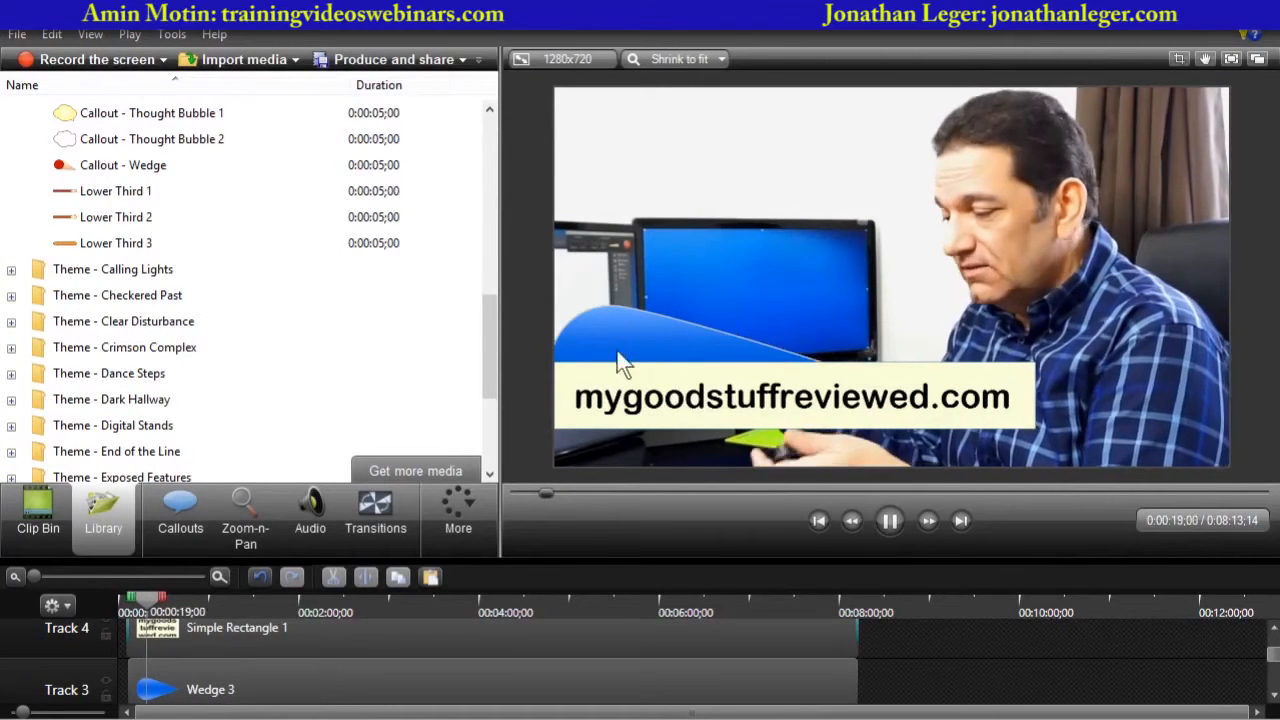
left_click(889, 520)
left_click_drag(760, 557, 794, 349)
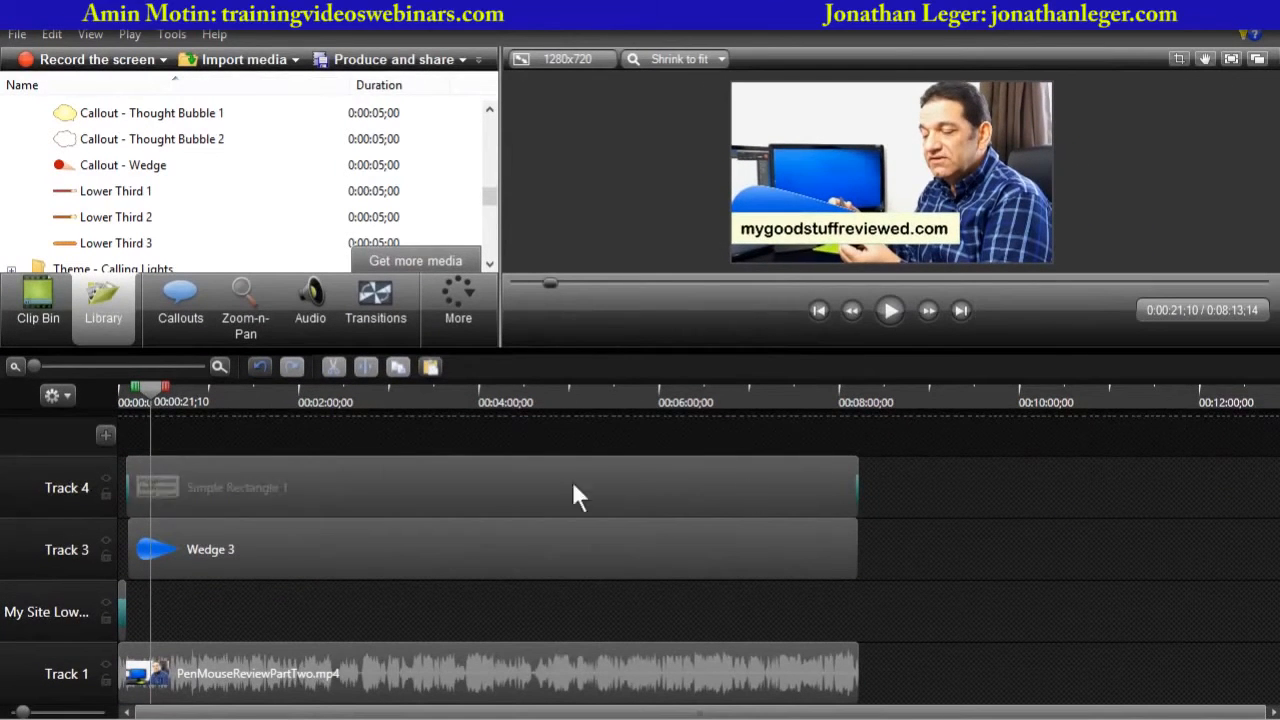
- Select both the URL rectangle and wedge callout clips and group them together
left_click(446, 546)
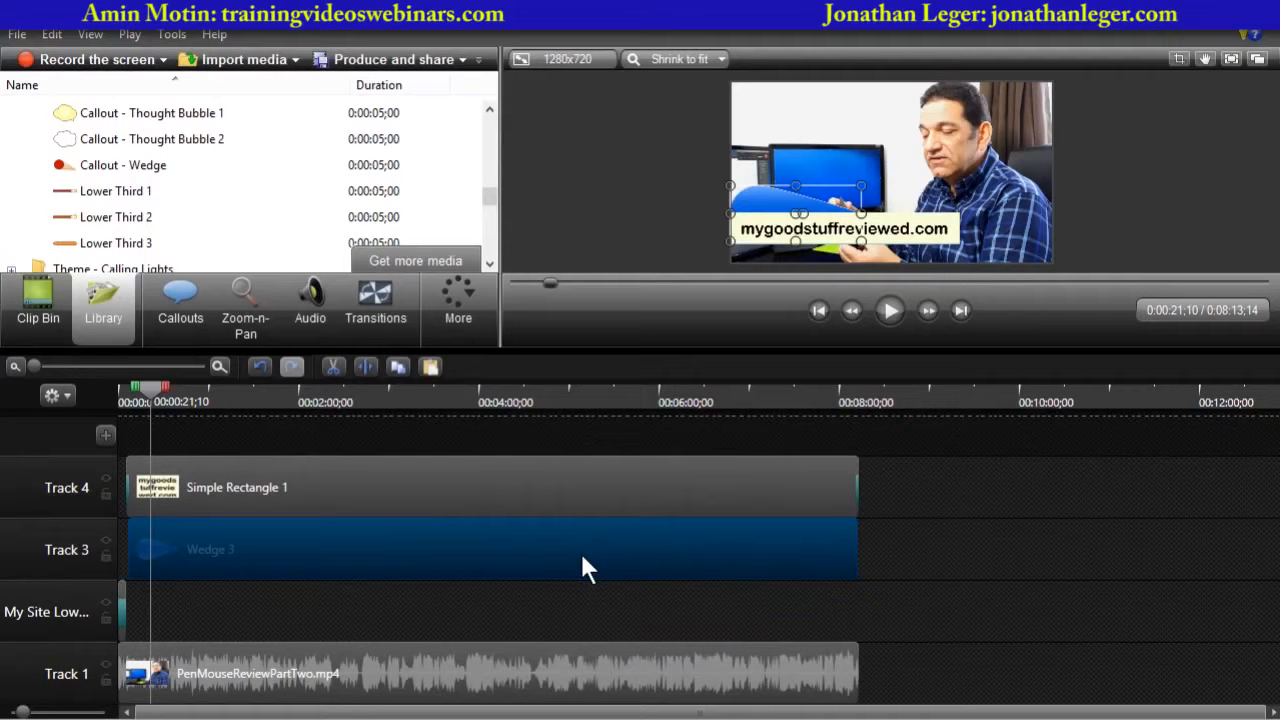
left_click(474, 485)
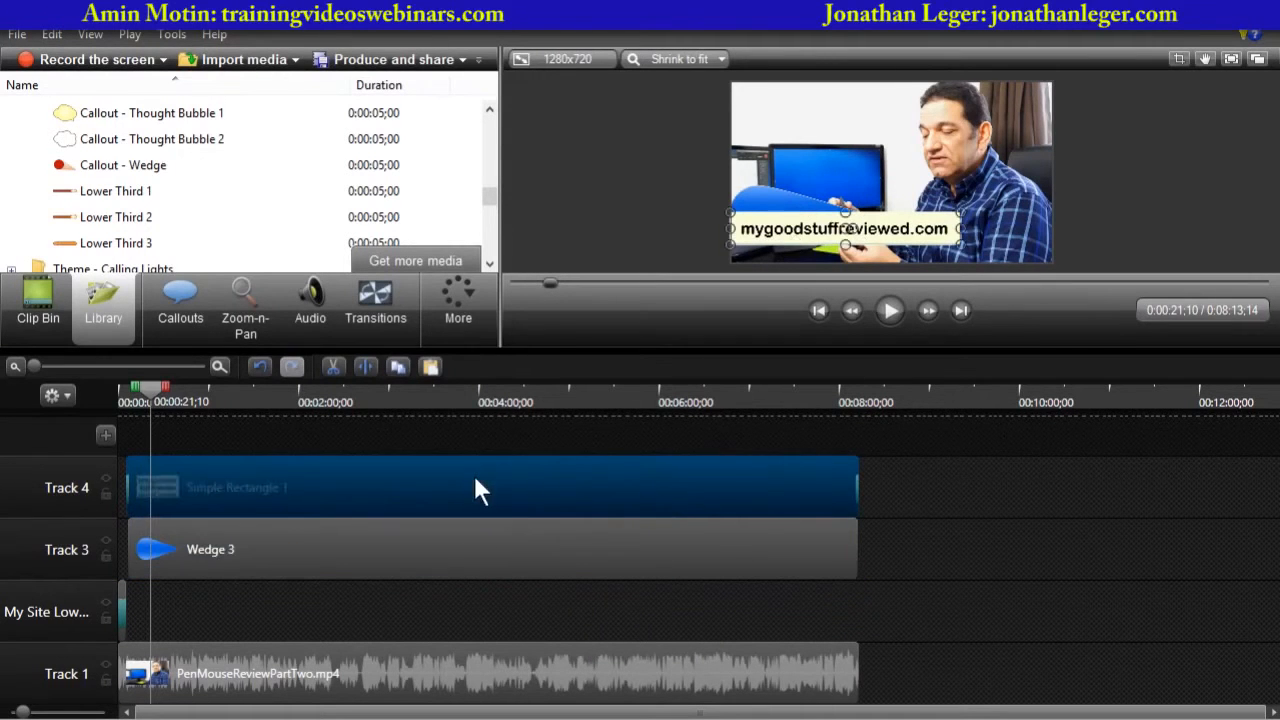
left_click(479, 560, "ctrl")
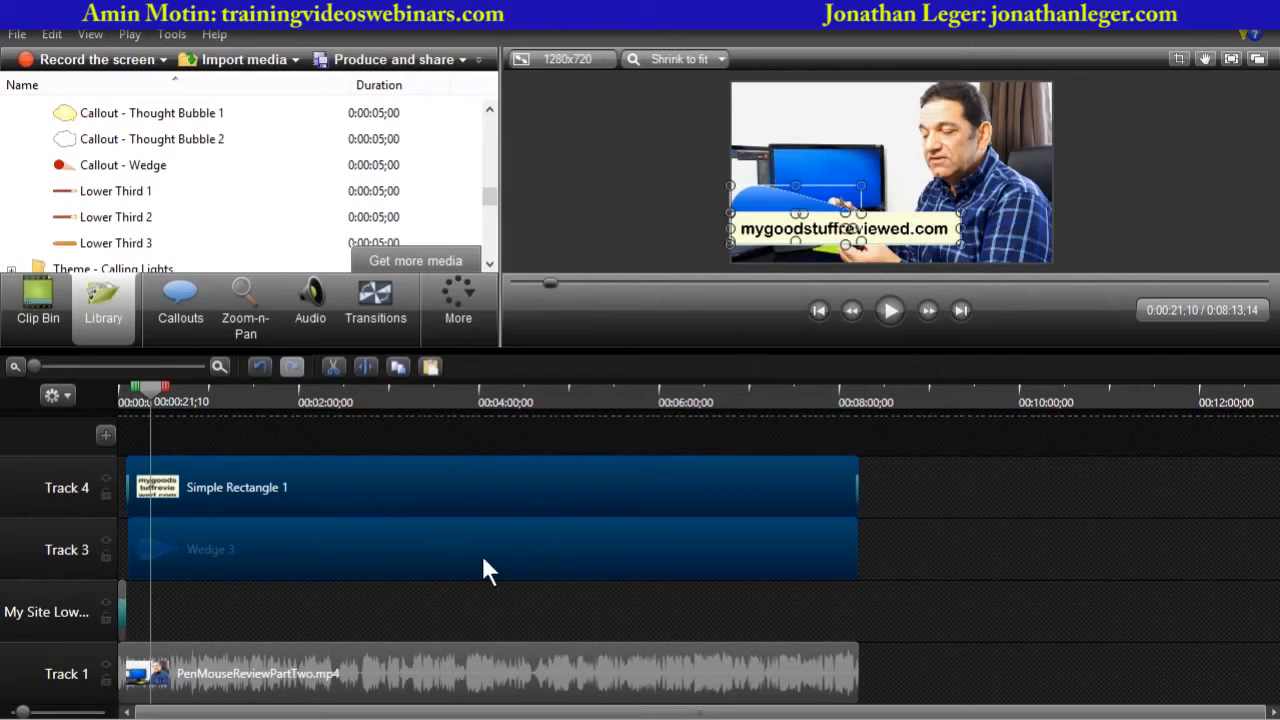
right_click(487, 470)
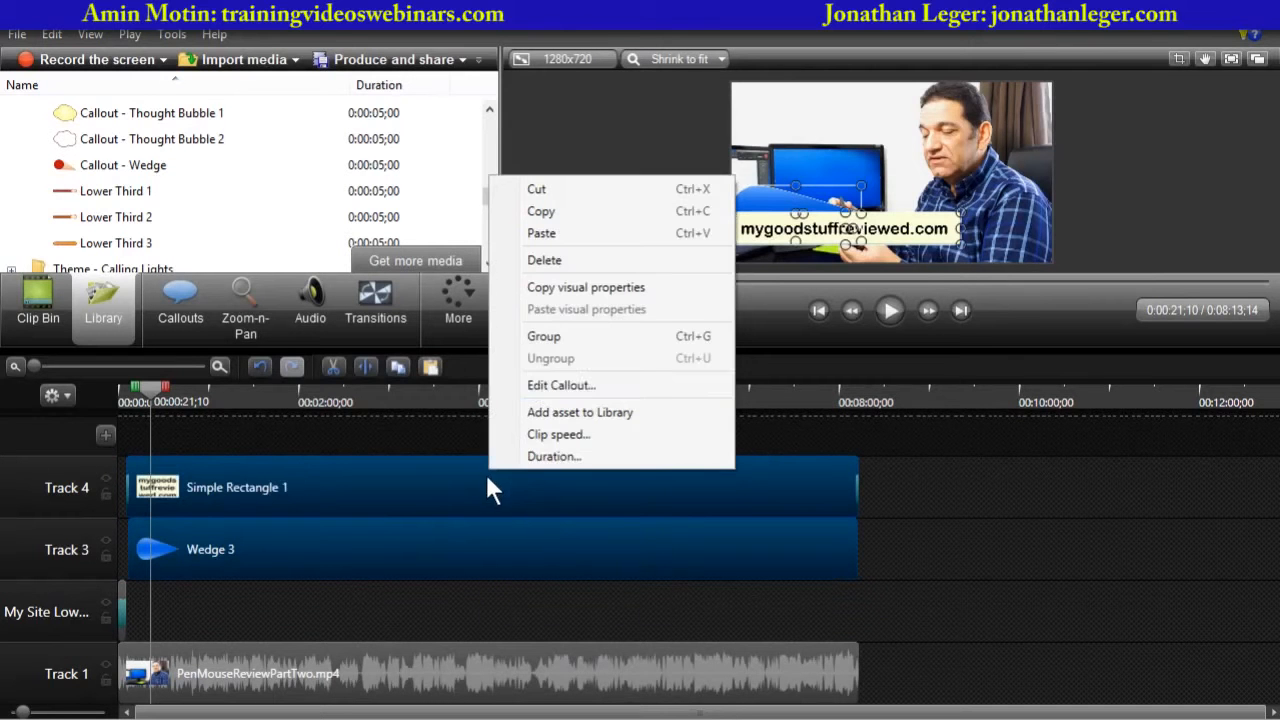
left_click(549, 340)
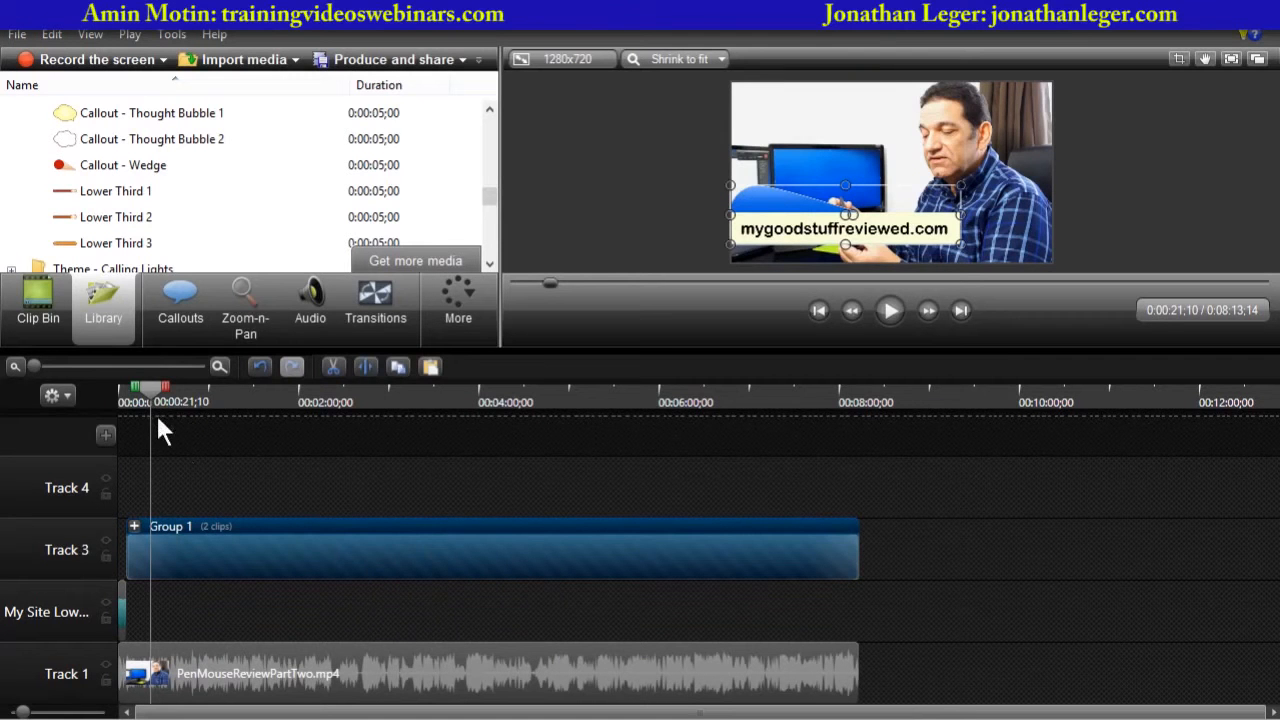
- Open the group and restyle the wedge callout with a light blue fill and its shadow turned off
left_click_drag(150, 390, 584, 451)
left_click(589, 240)
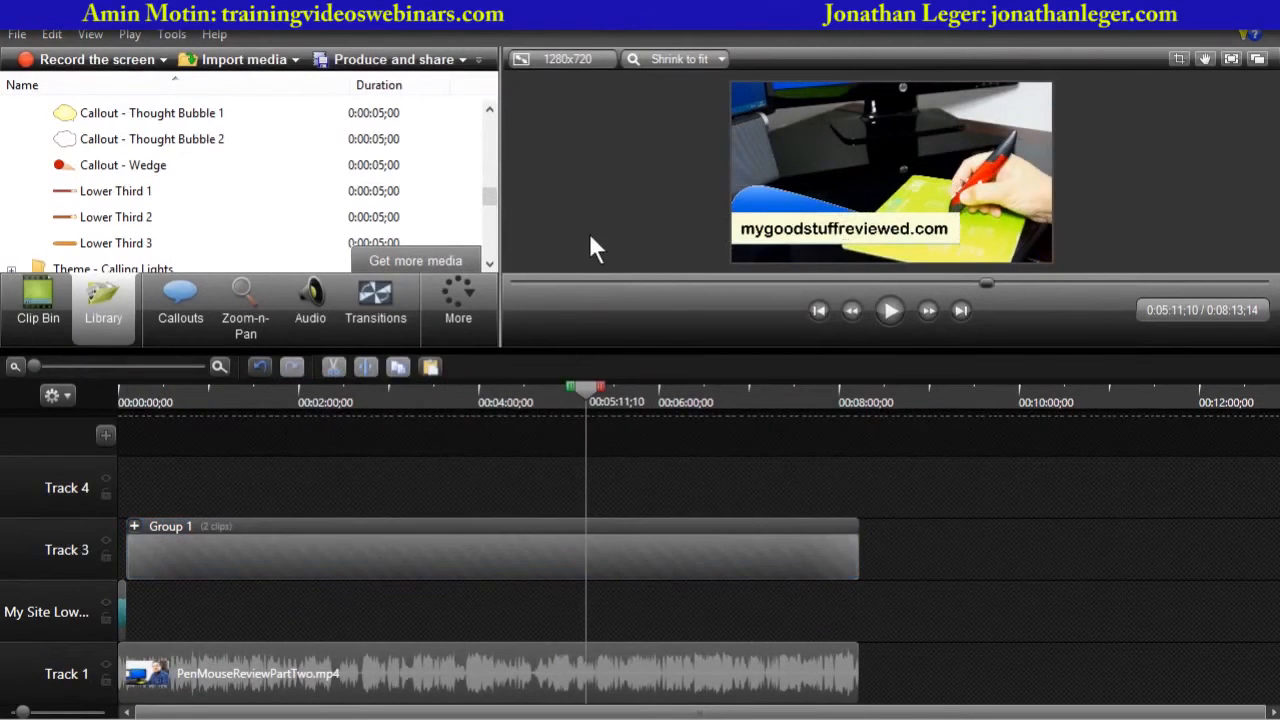
left_click_drag(577, 392, 512, 447)
left_click(352, 527)
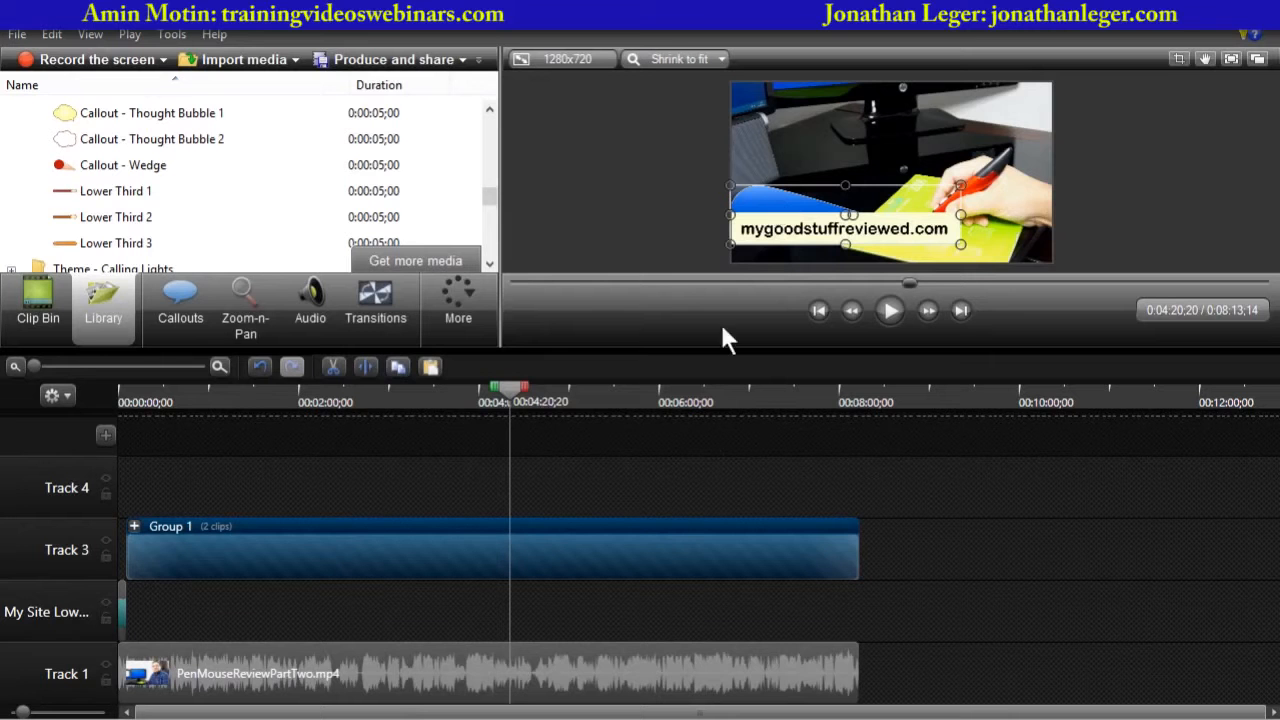
left_click(134, 527)
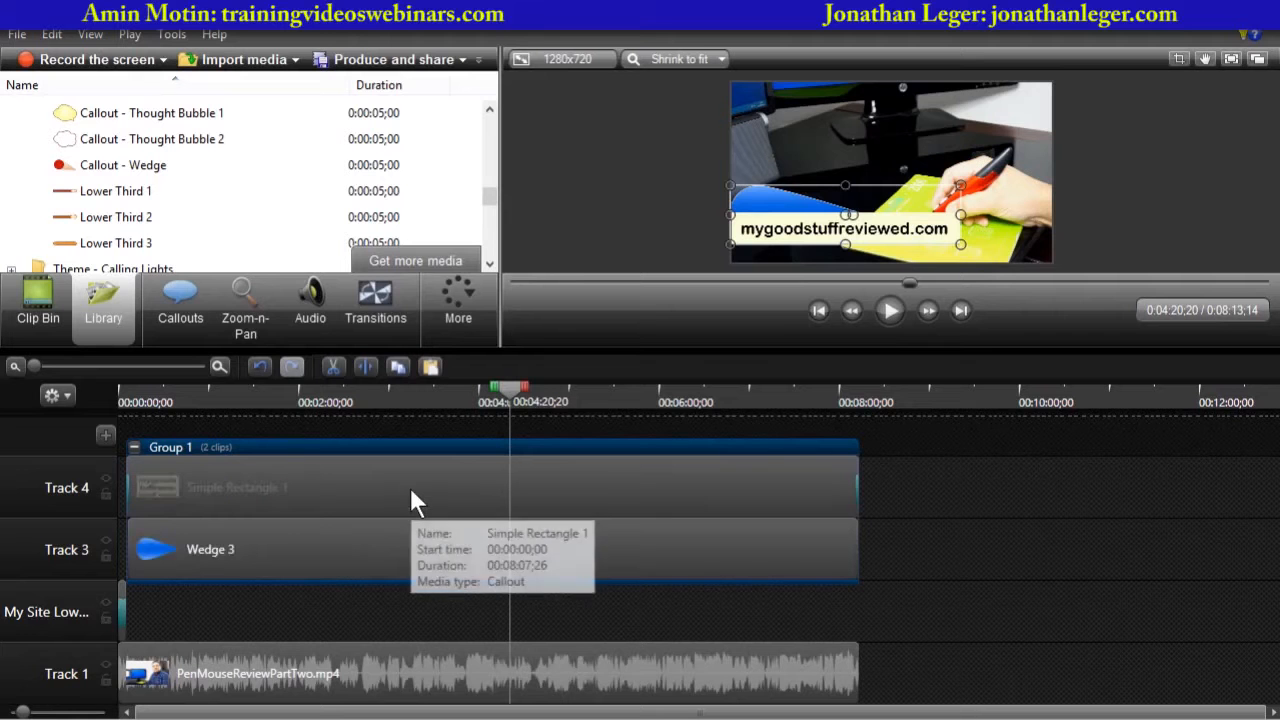
left_click(367, 560)
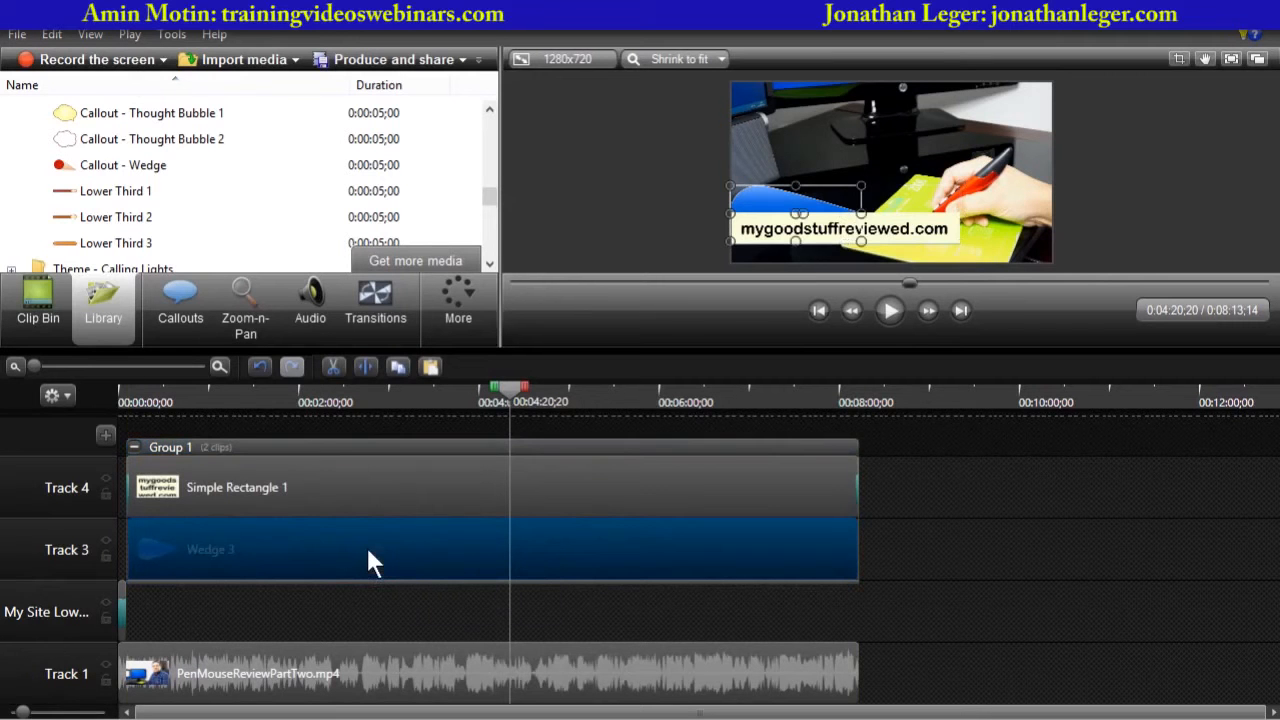
left_click(182, 300)
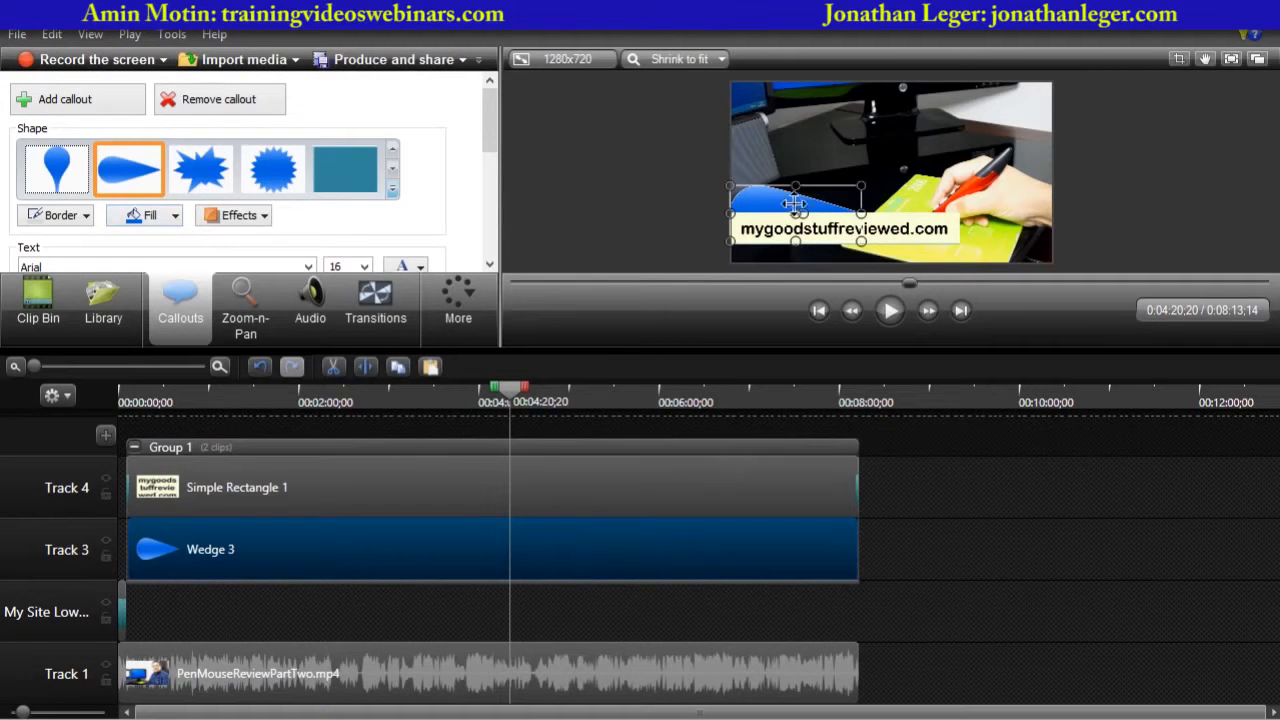
left_click(174, 218)
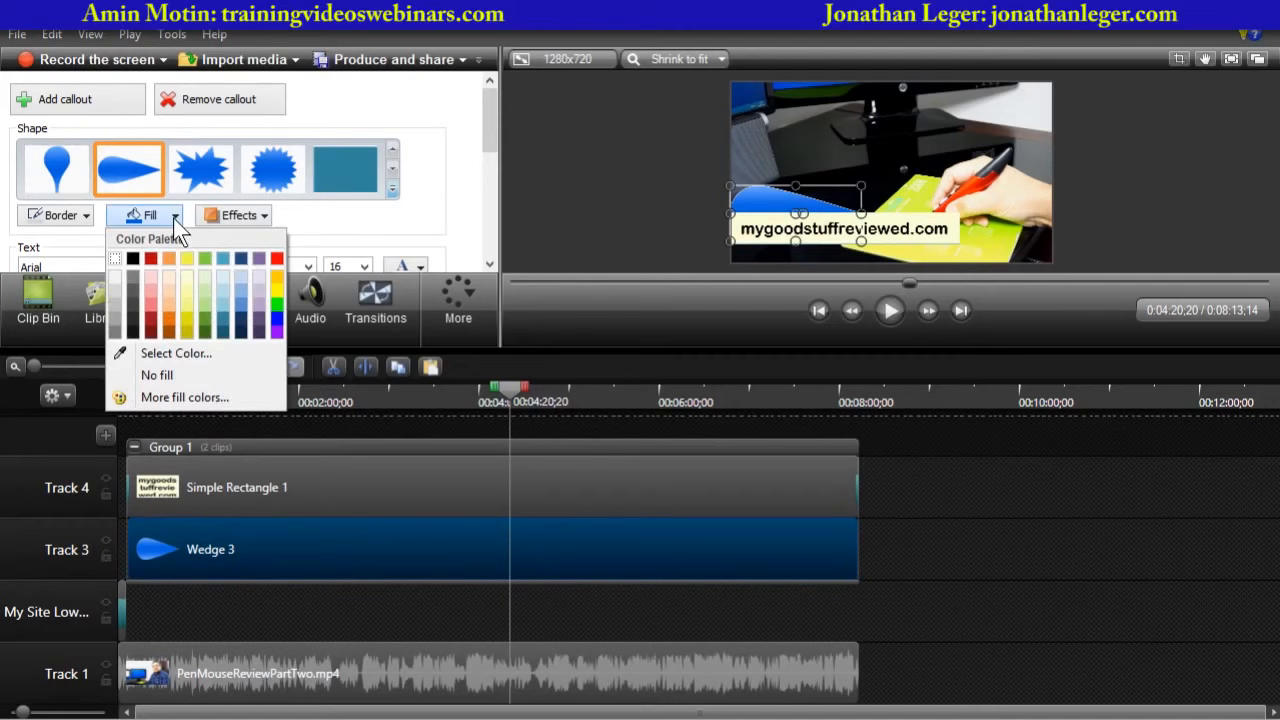
left_click(187, 289)
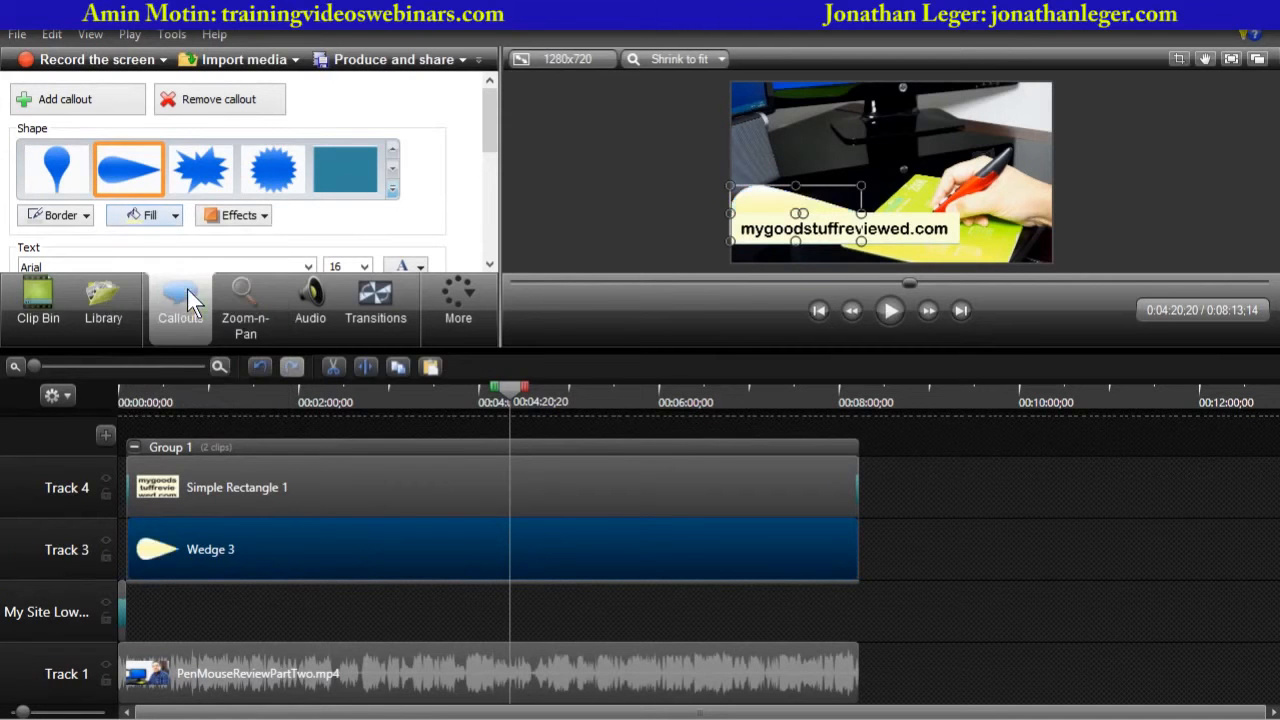
left_click(174, 216)
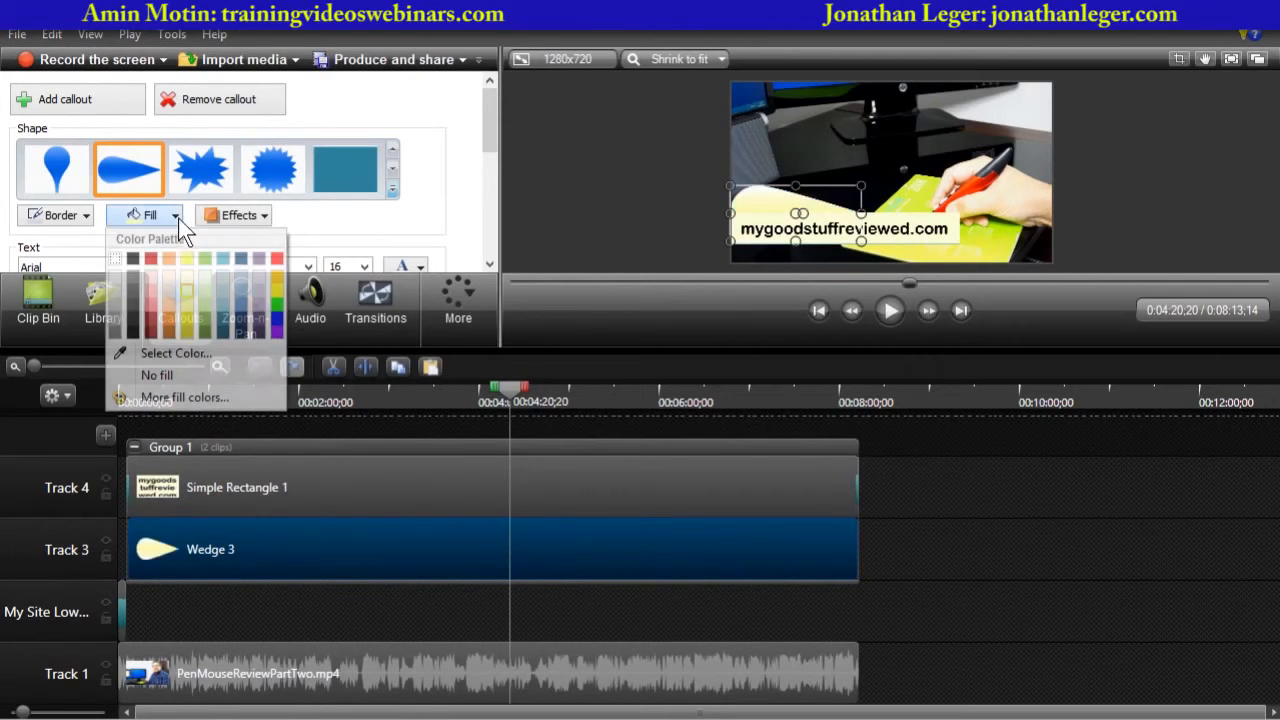
left_click(225, 259)
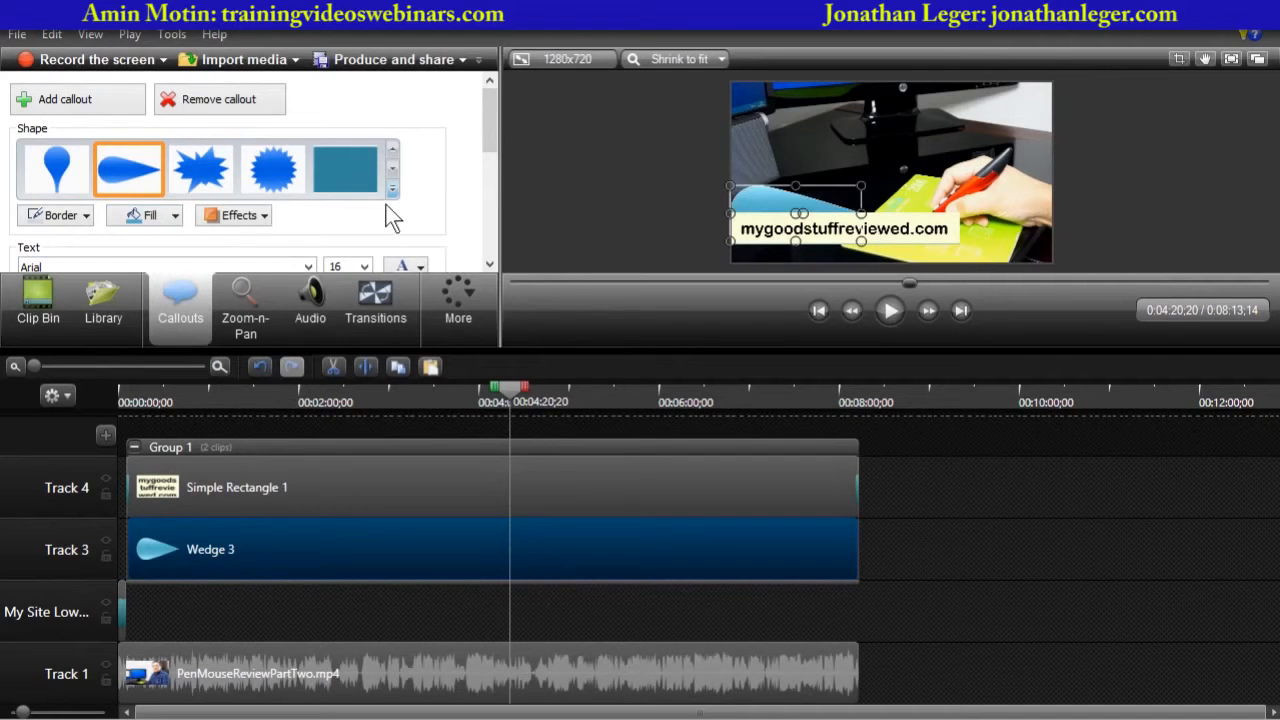
left_click(266, 216)
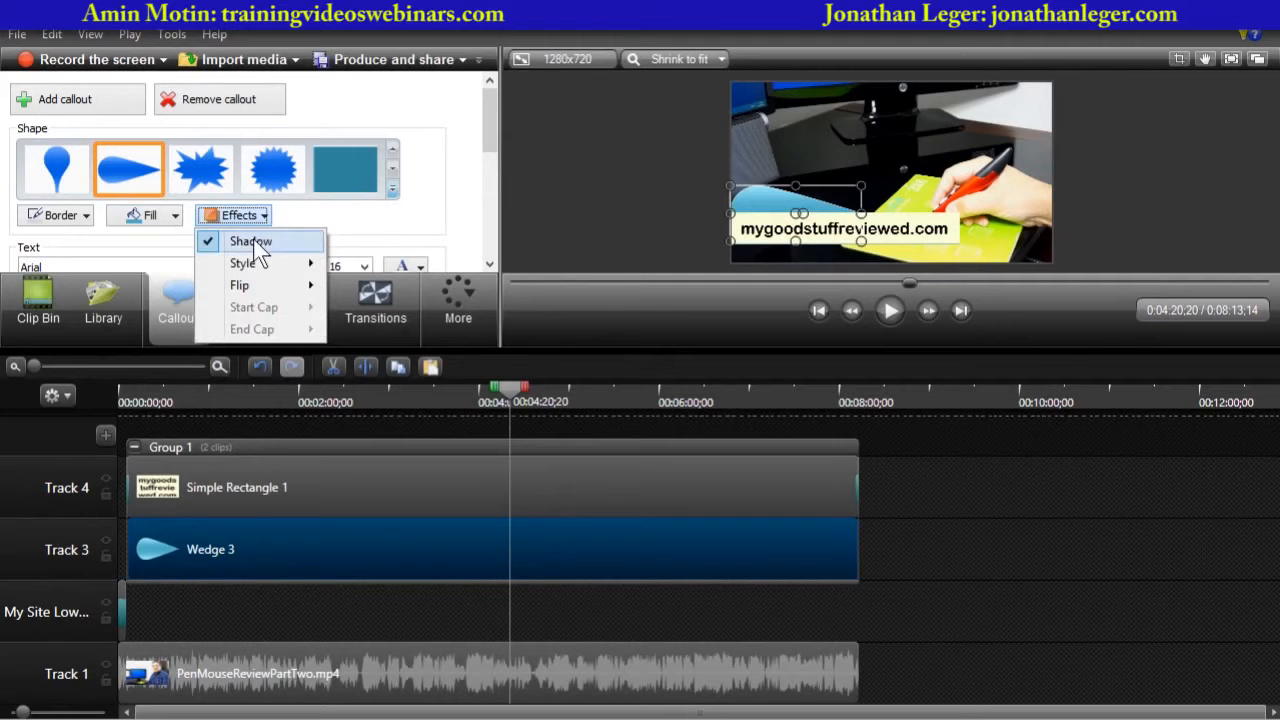
left_click(253, 240)
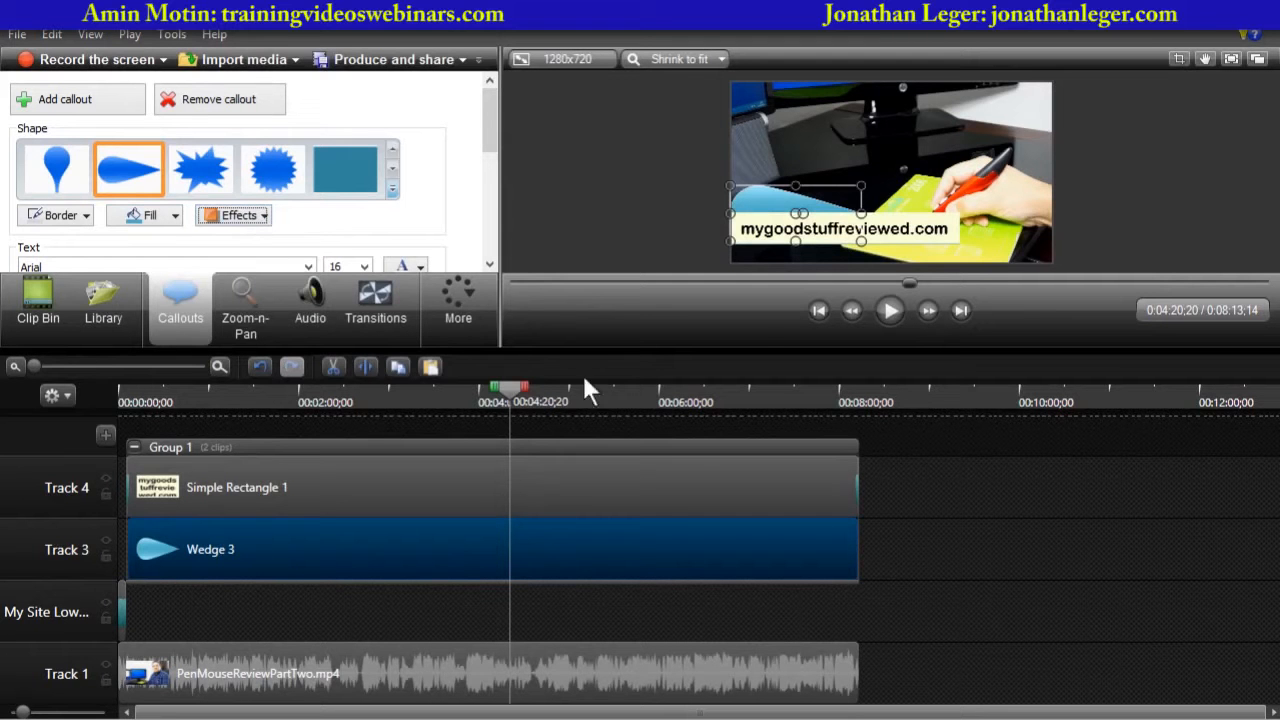
- Nudge the wedge callout slightly right and down so it sits behind the URL callout
left_click_drag(708, 352, 725, 521)
left_click(533, 385)
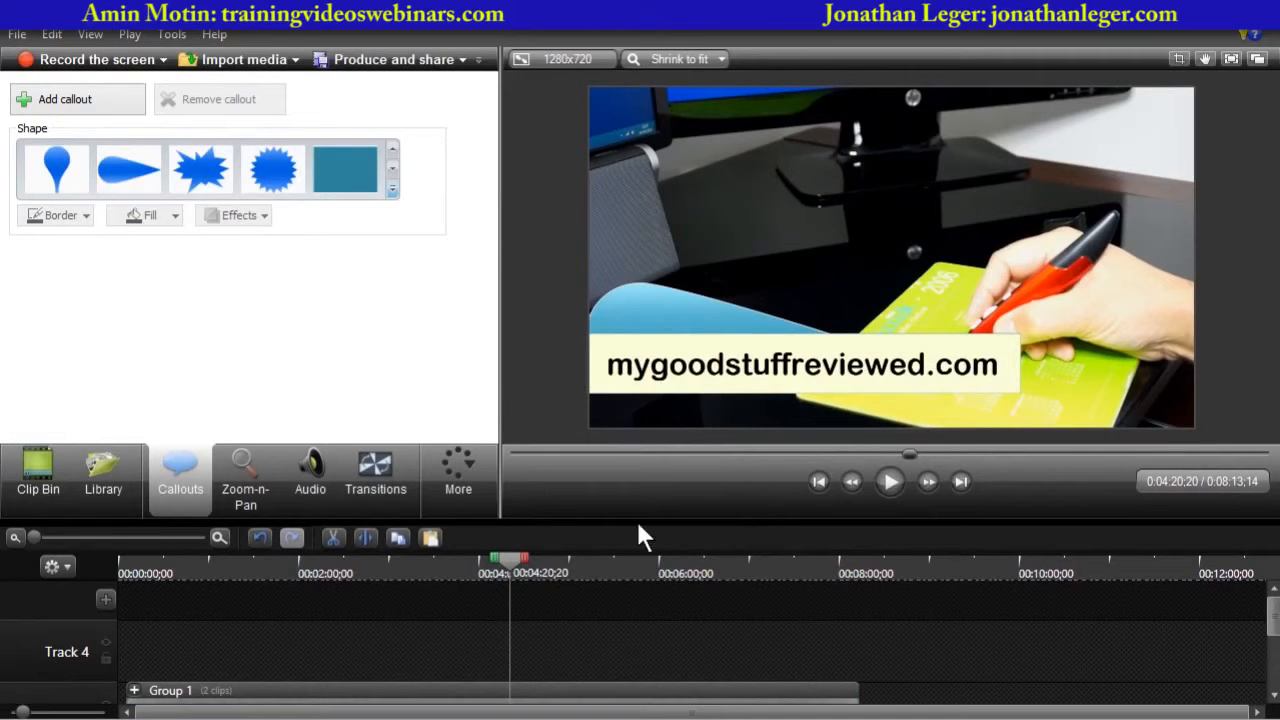
left_click_drag(638, 526, 651, 443)
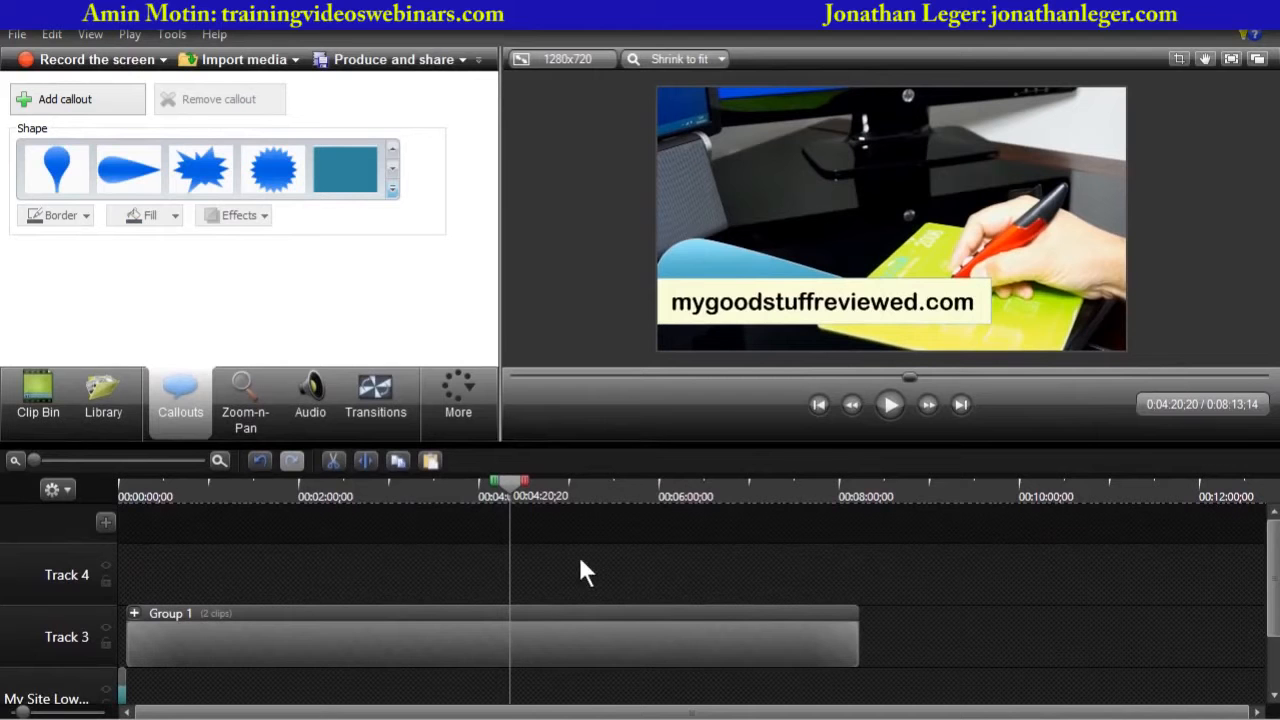
left_click(134, 613)
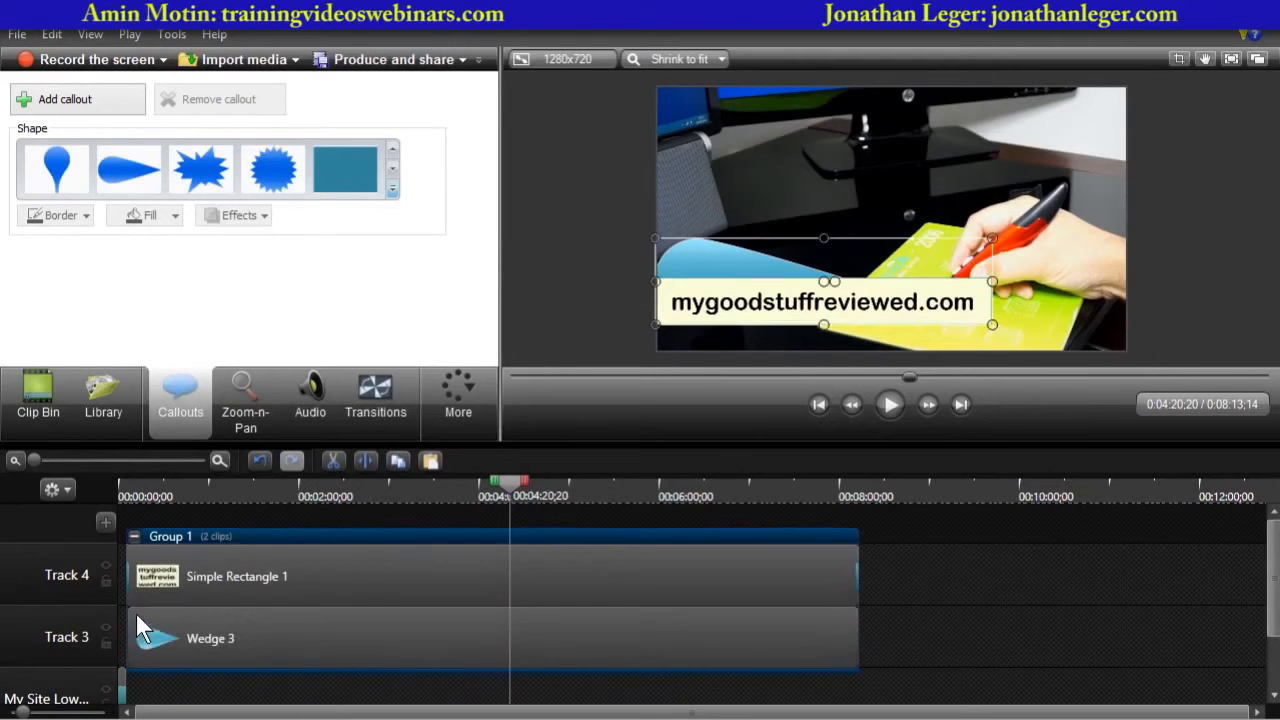
left_click(467, 648)
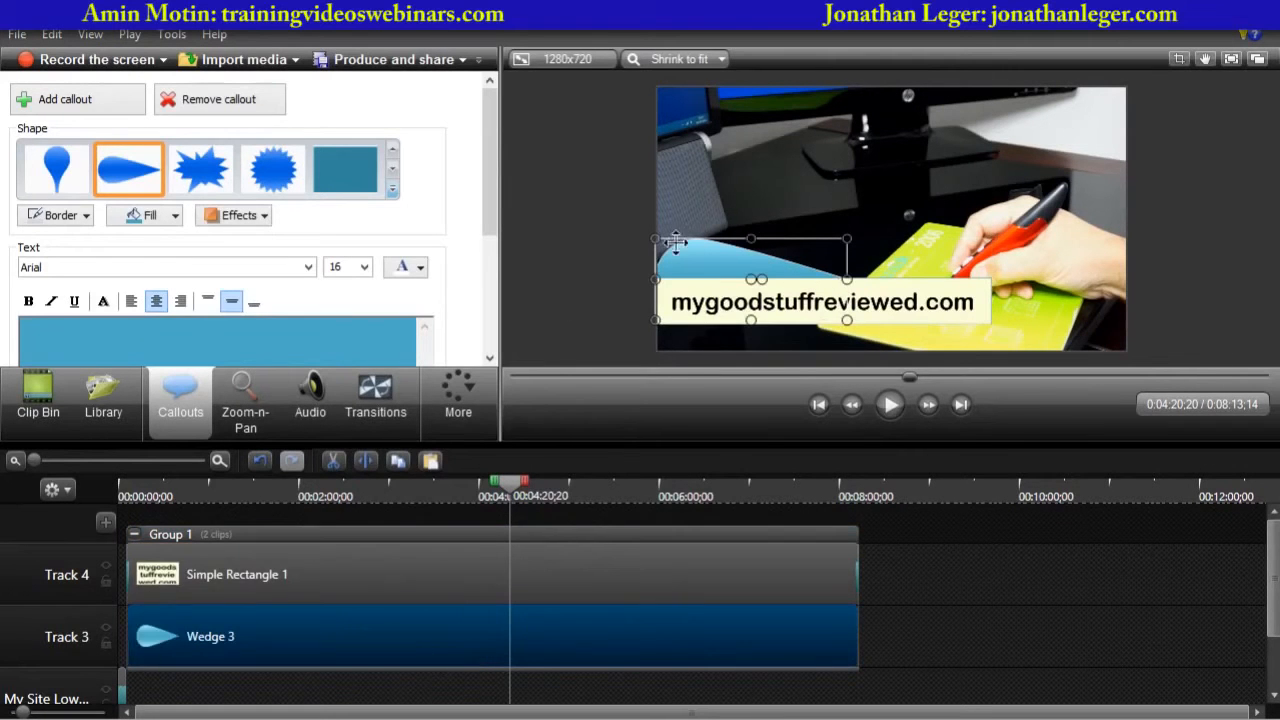
left_click_drag(690, 257, 689, 259)
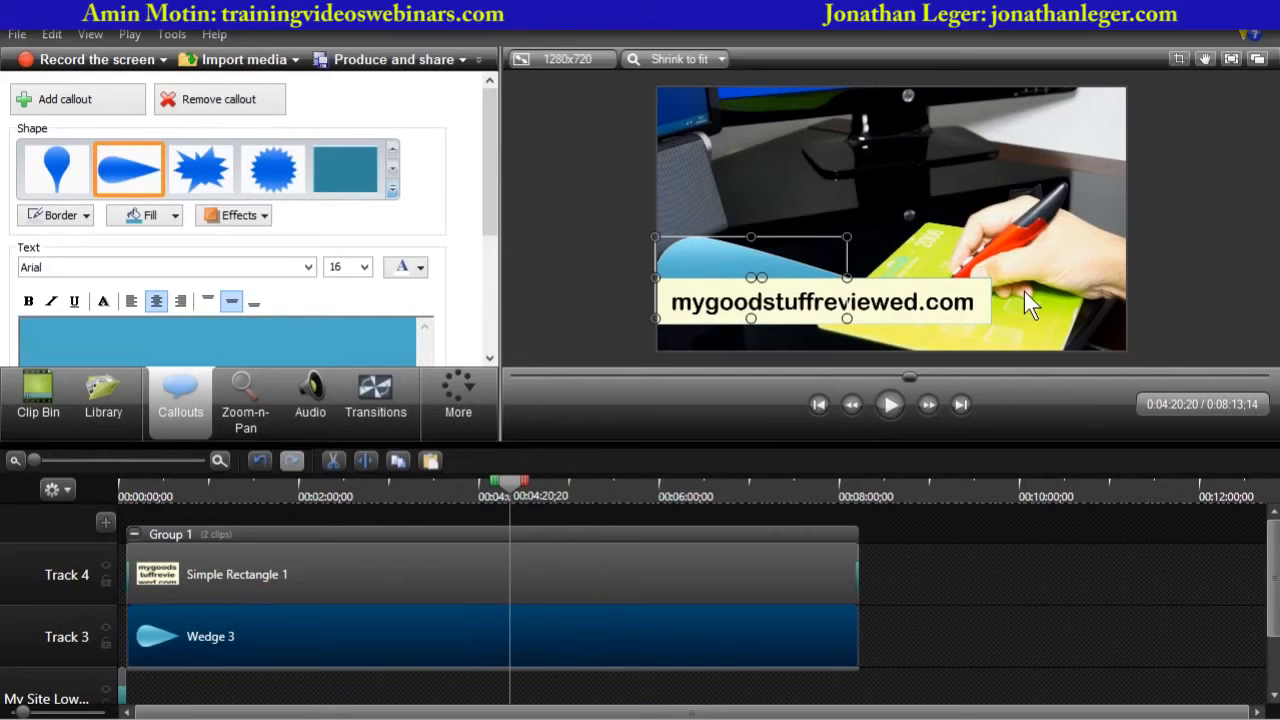
key("Right")
key("Right")
key("Right")
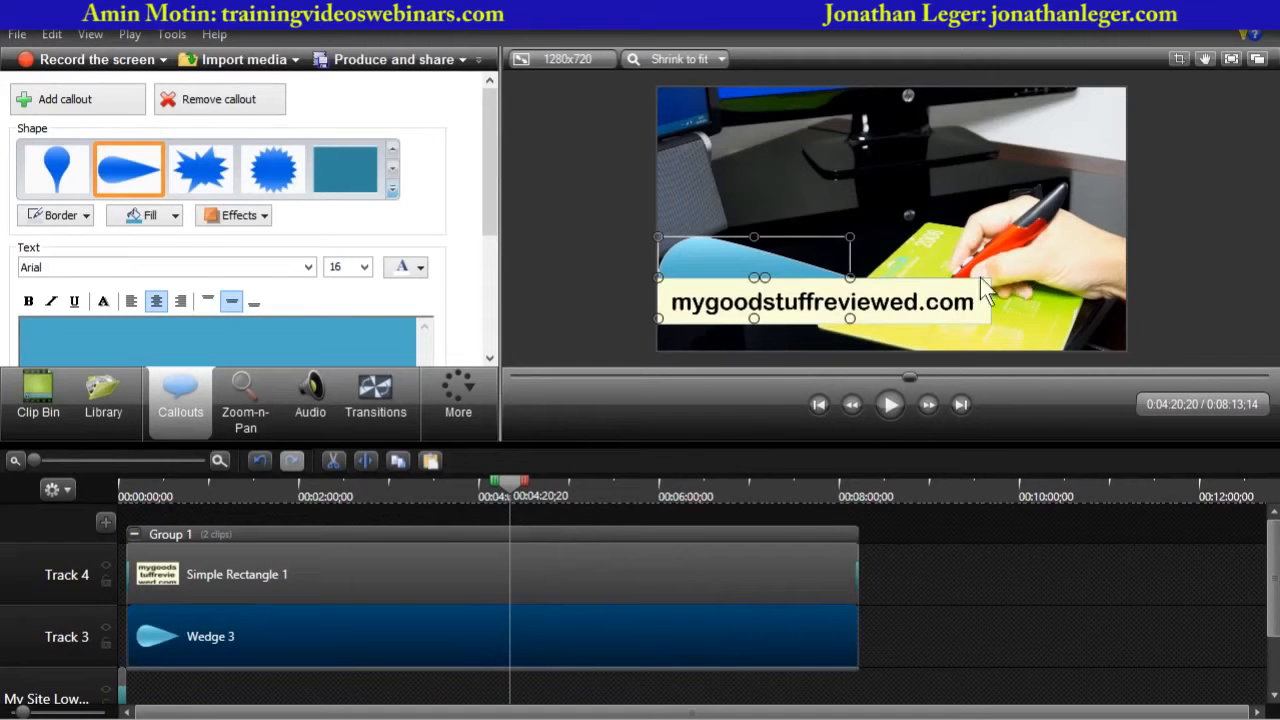
key("Down")
key("Down")
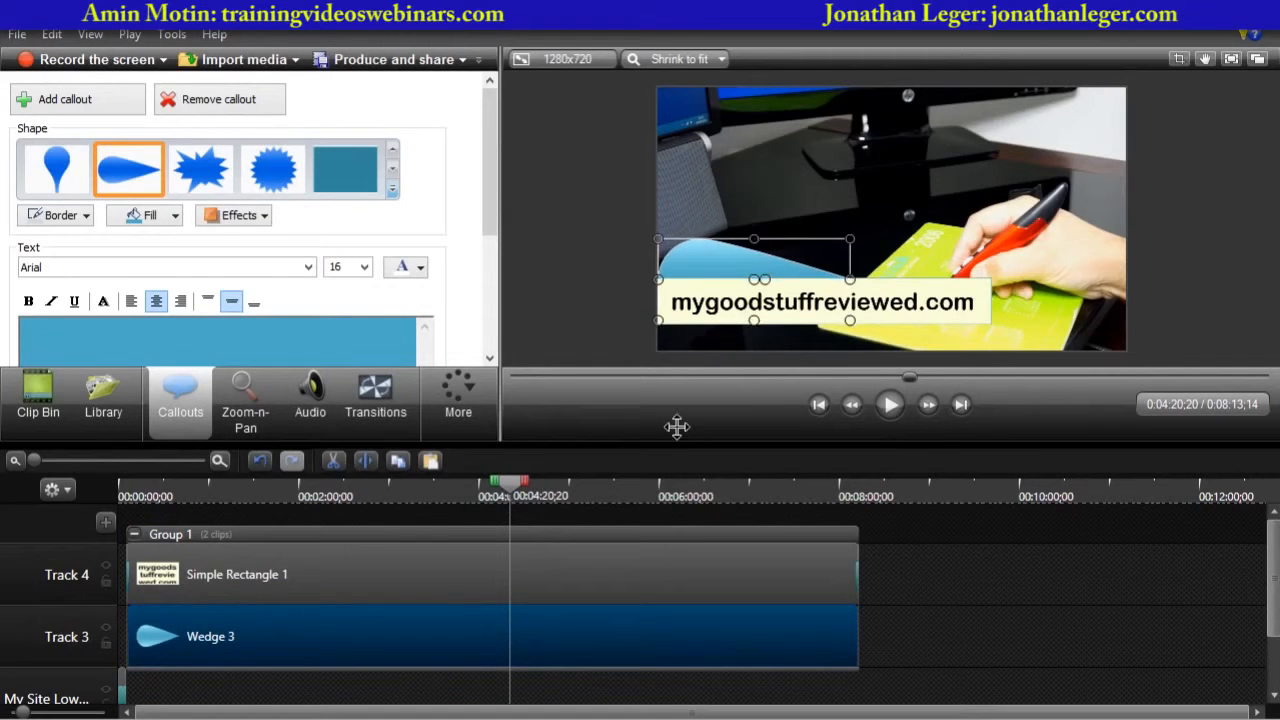
left_click(580, 277)
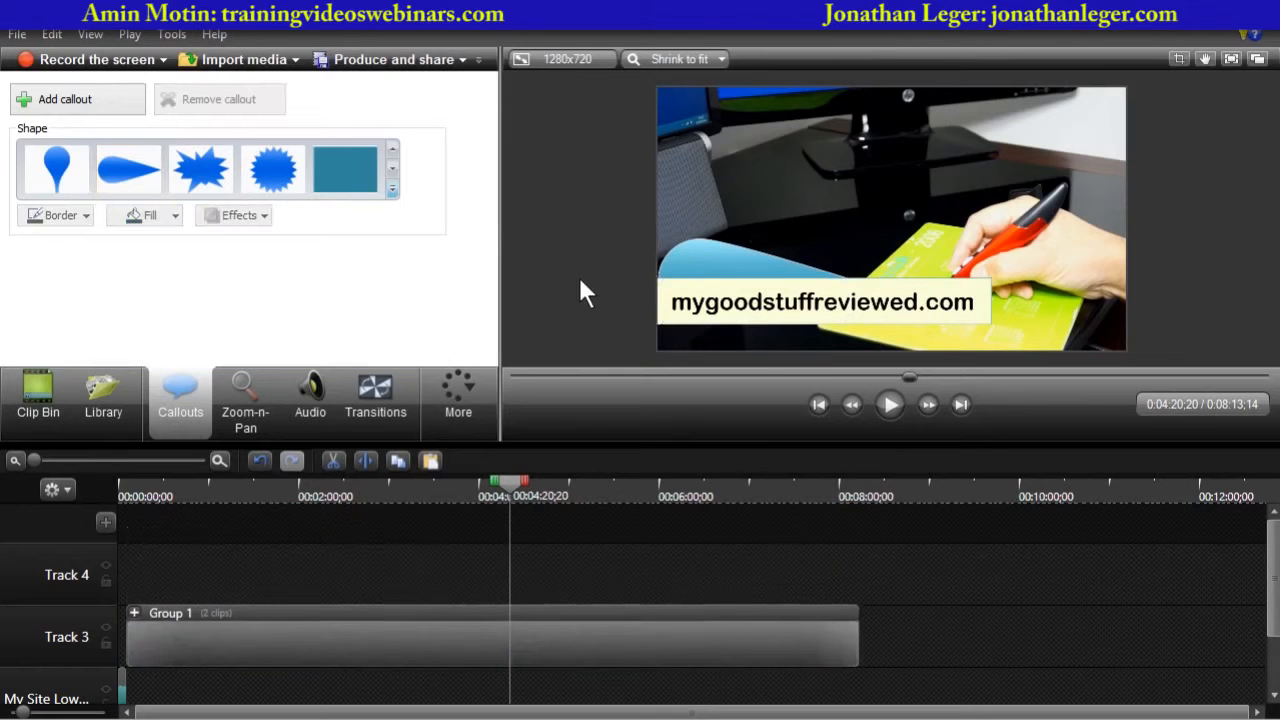
- Inspect the grouped callout clips and their timing on the timeline
left_click(710, 268)
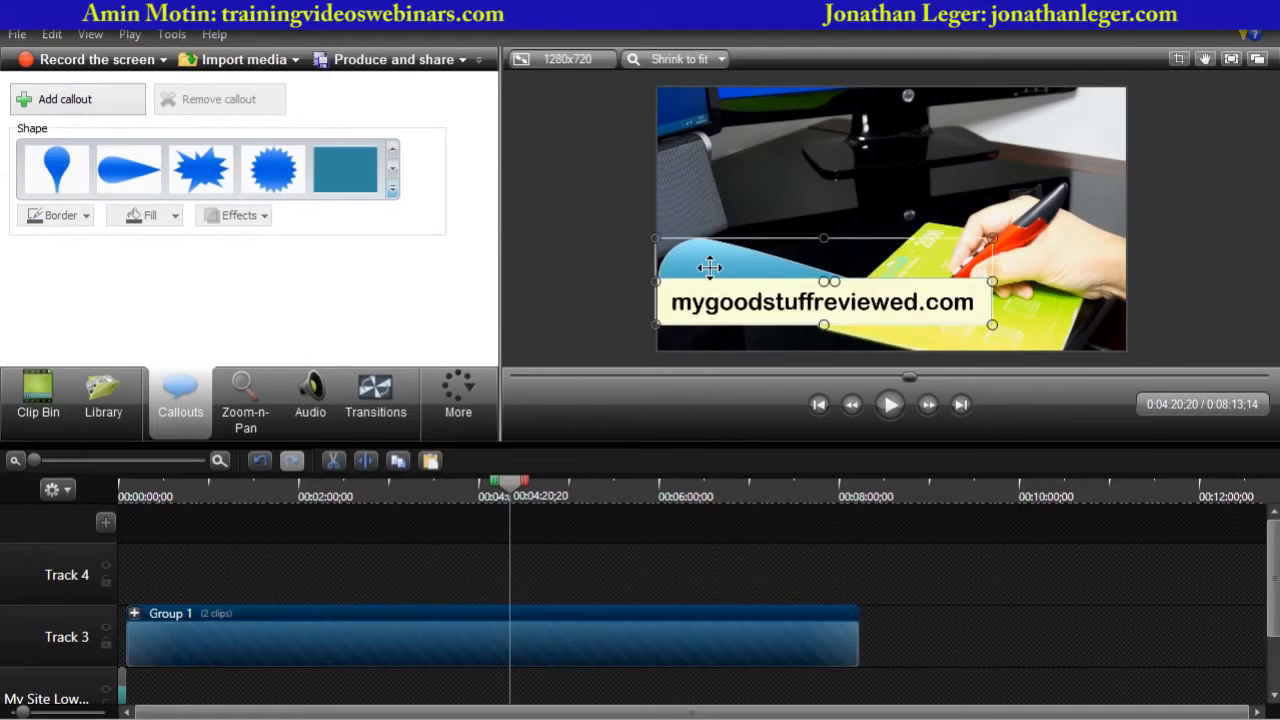
left_click(133, 612)
left_click(325, 642)
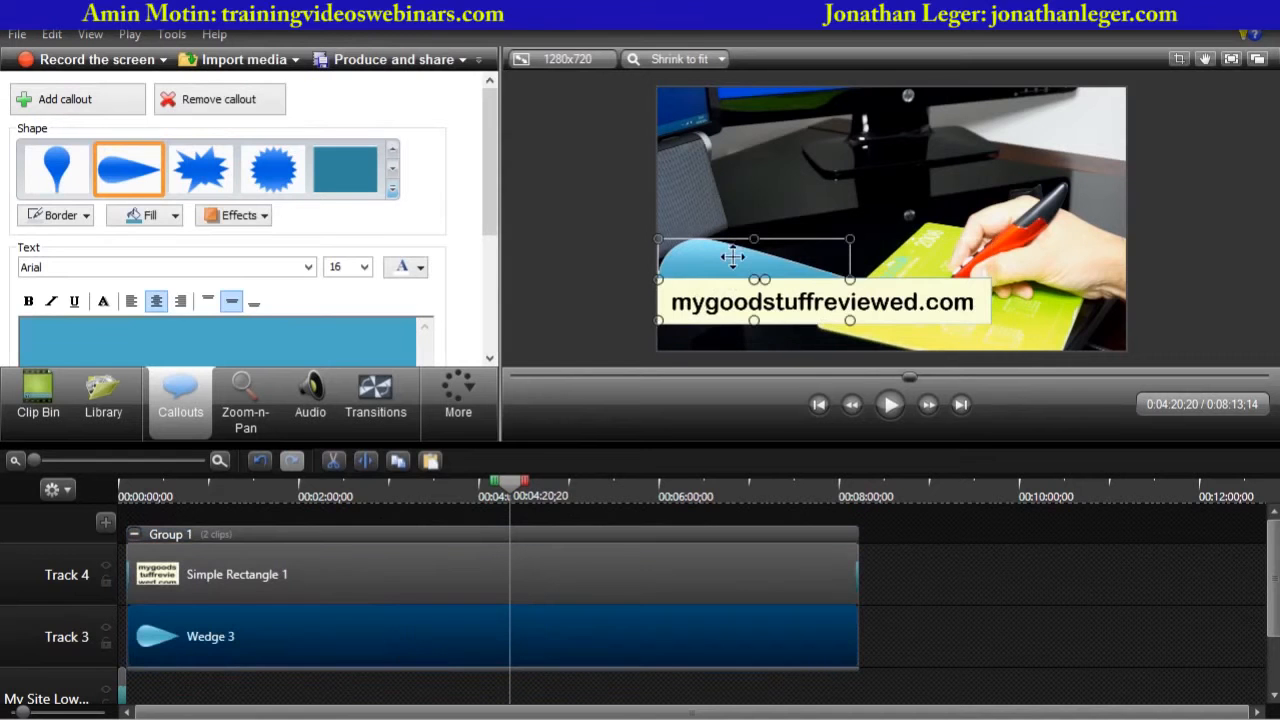
left_click_drag(733, 256, 732, 256)
left_click(602, 278)
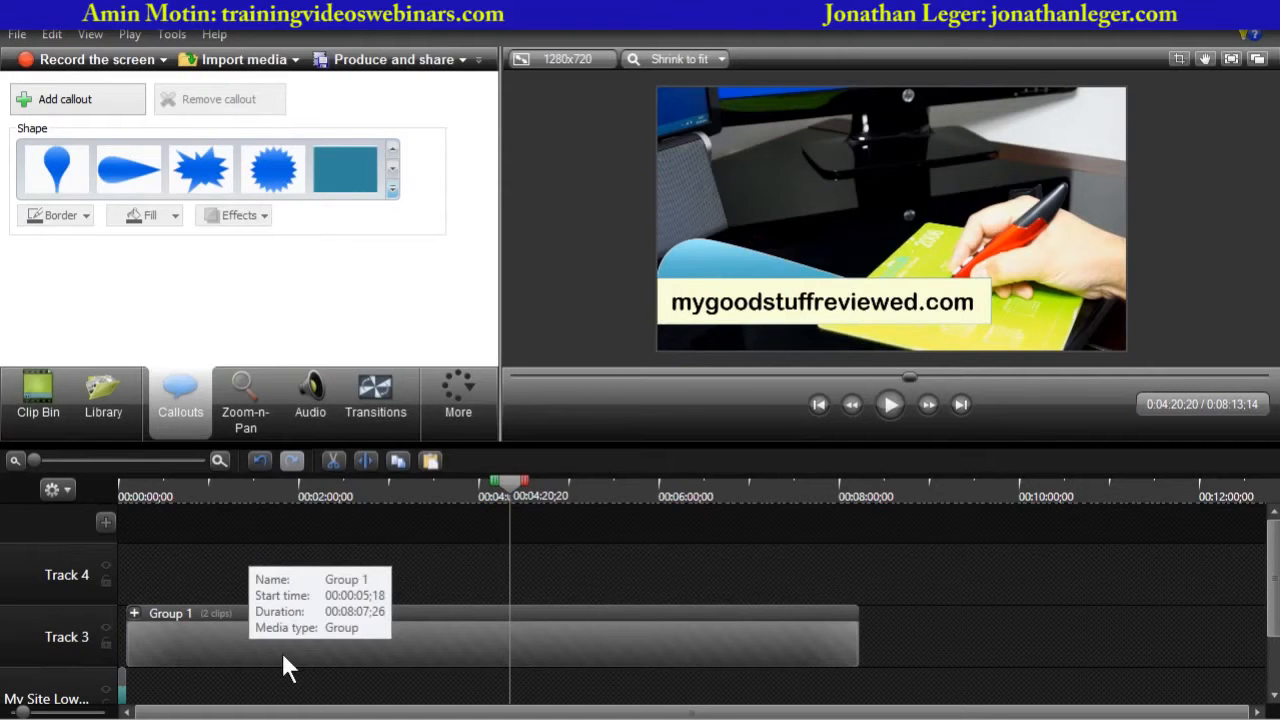
left_click(355, 638)
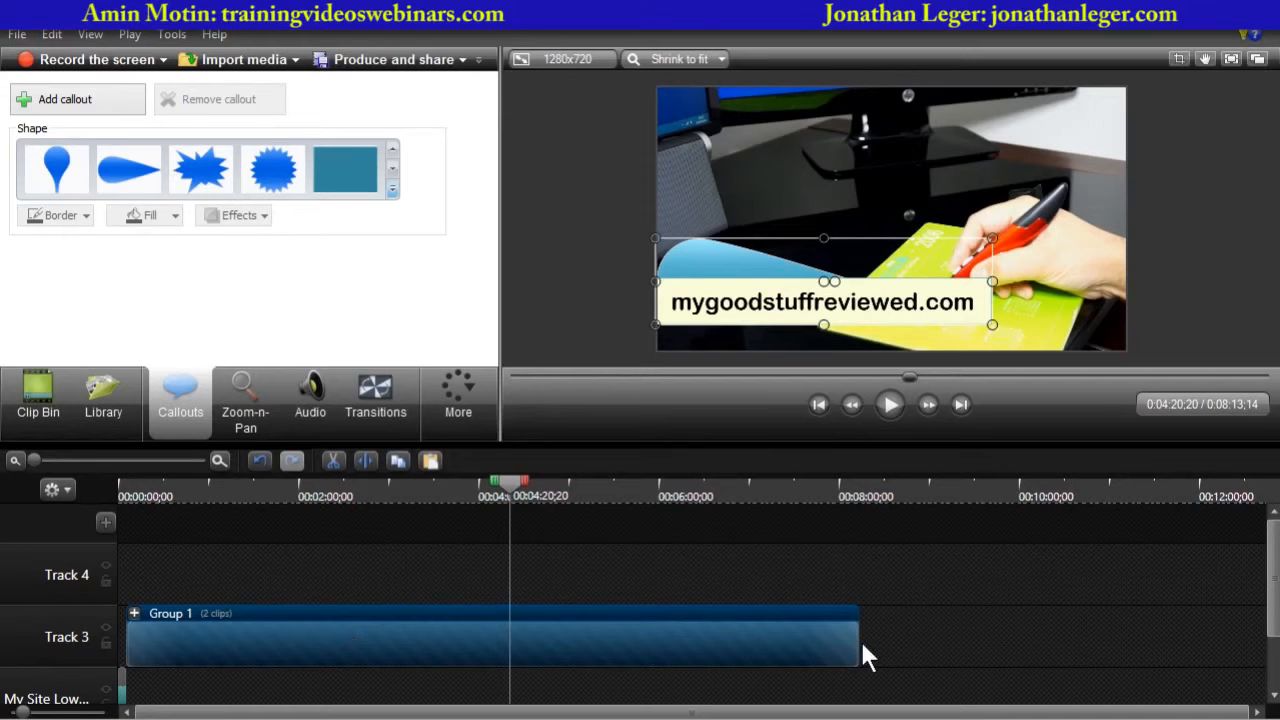
mouse_move(859, 633)
left_mouse_down()
mouse_move(445, 633)
mouse_move(914, 634)
mouse_move(859, 647)
left_mouse_up()
left_click_drag(1272, 594, 1271, 669)
left_click(453, 656)
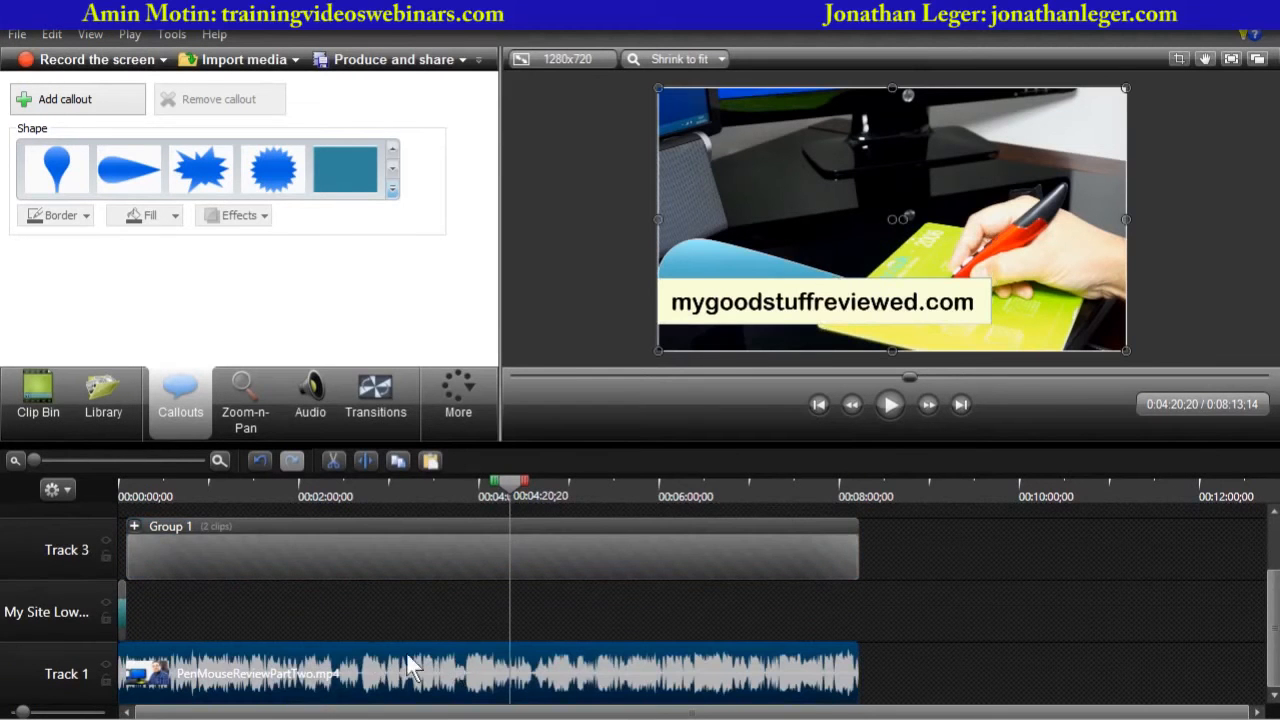
right_click(424, 649)
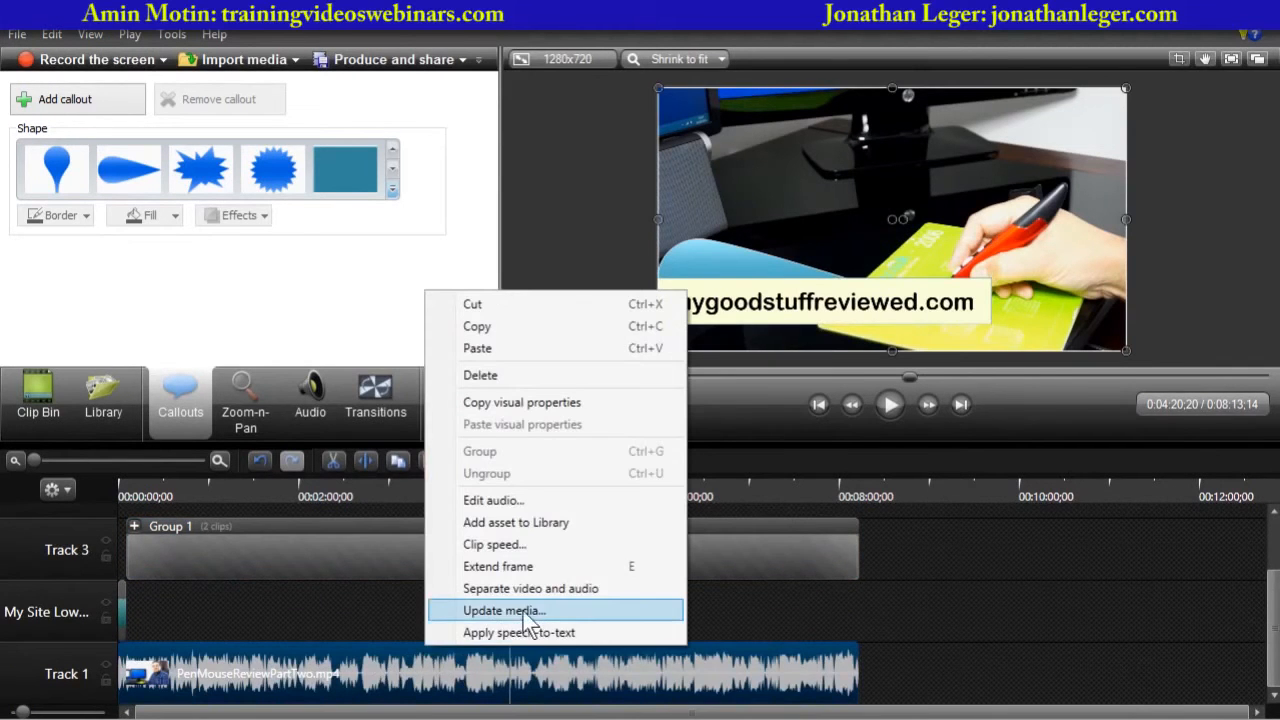
left_click(305, 620)
left_click(284, 536)
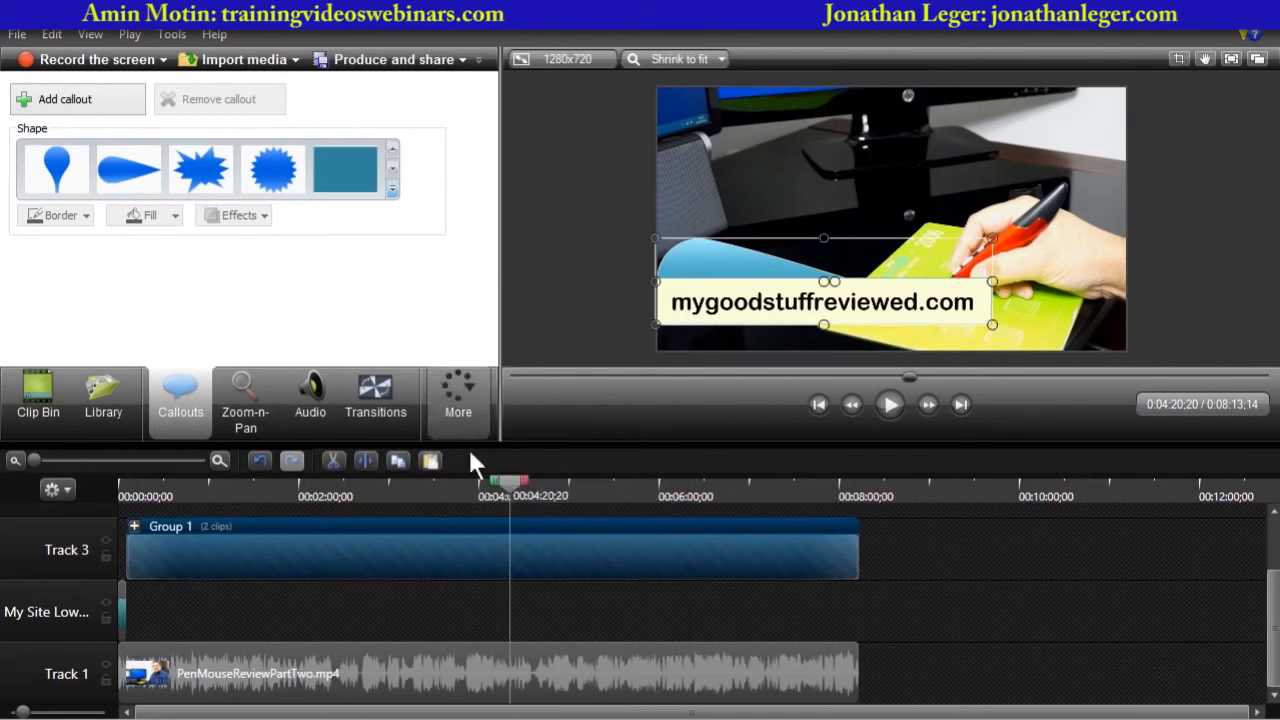
left_click_drag(510, 479, 478, 495)
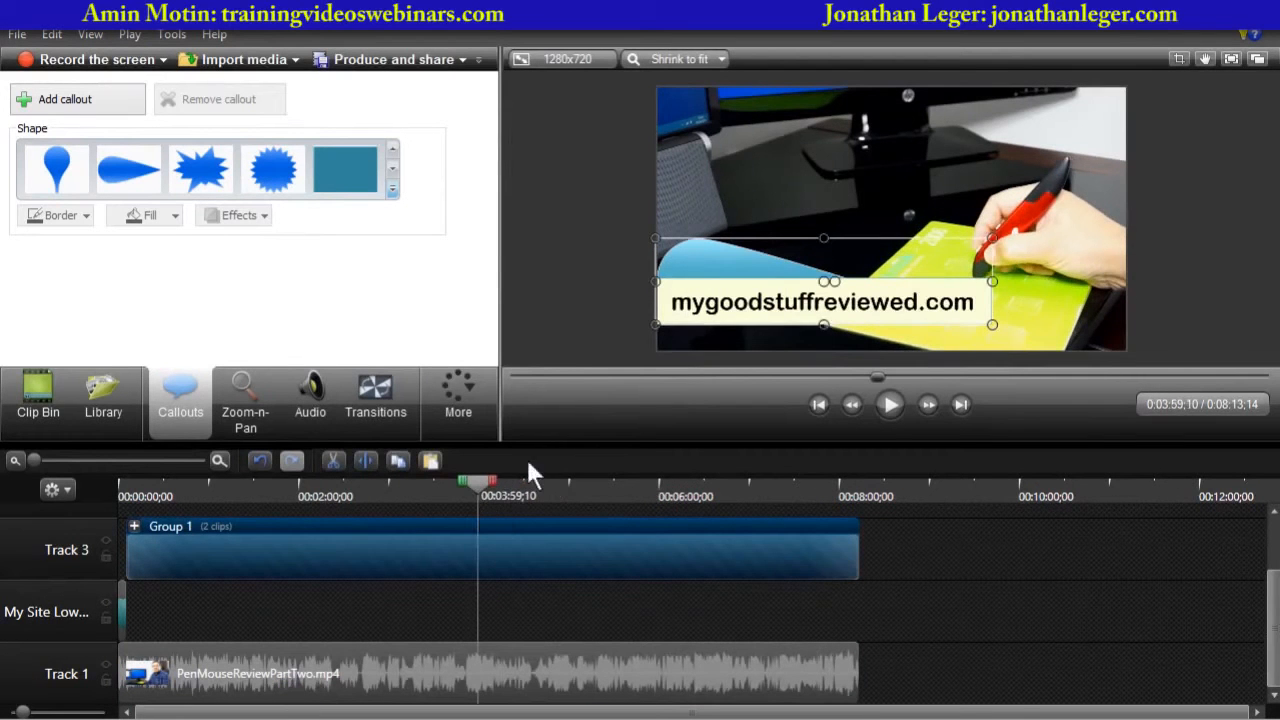
left_click(571, 334)
left_click(400, 540)
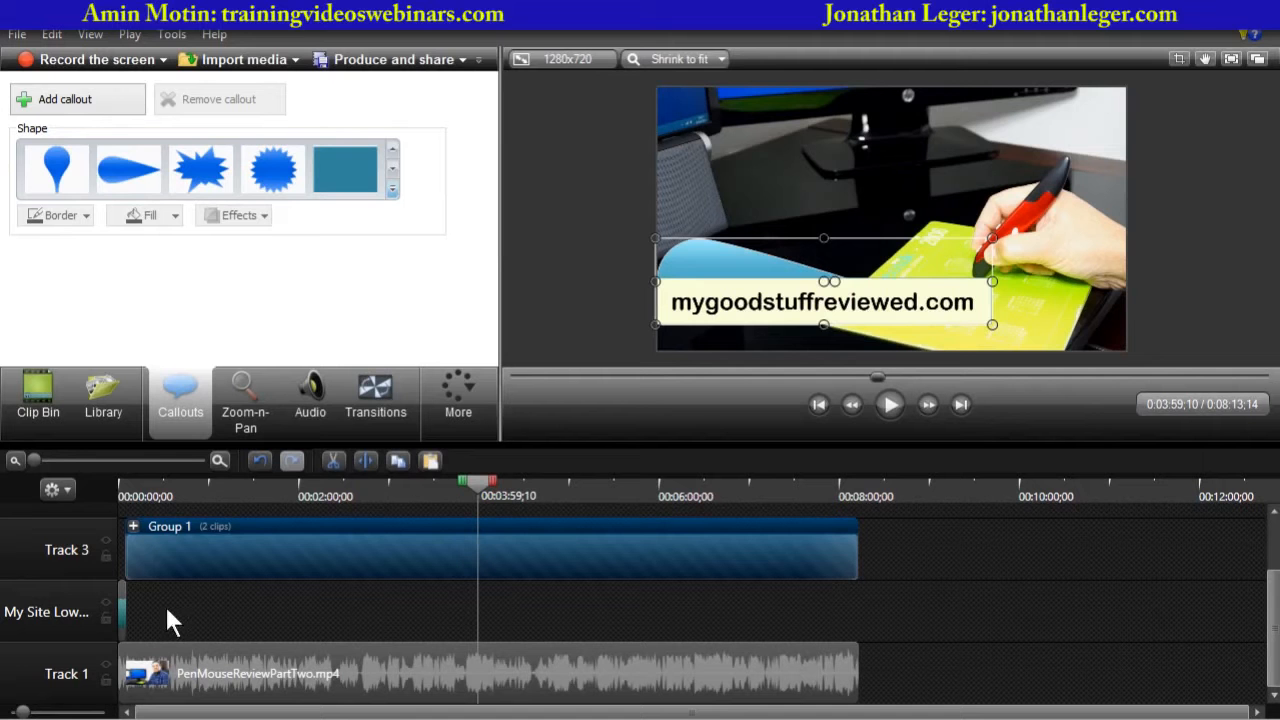
- Play the video from the start to preview the callouts
left_click_drag(483, 481, 122, 484)
left_click(891, 405)
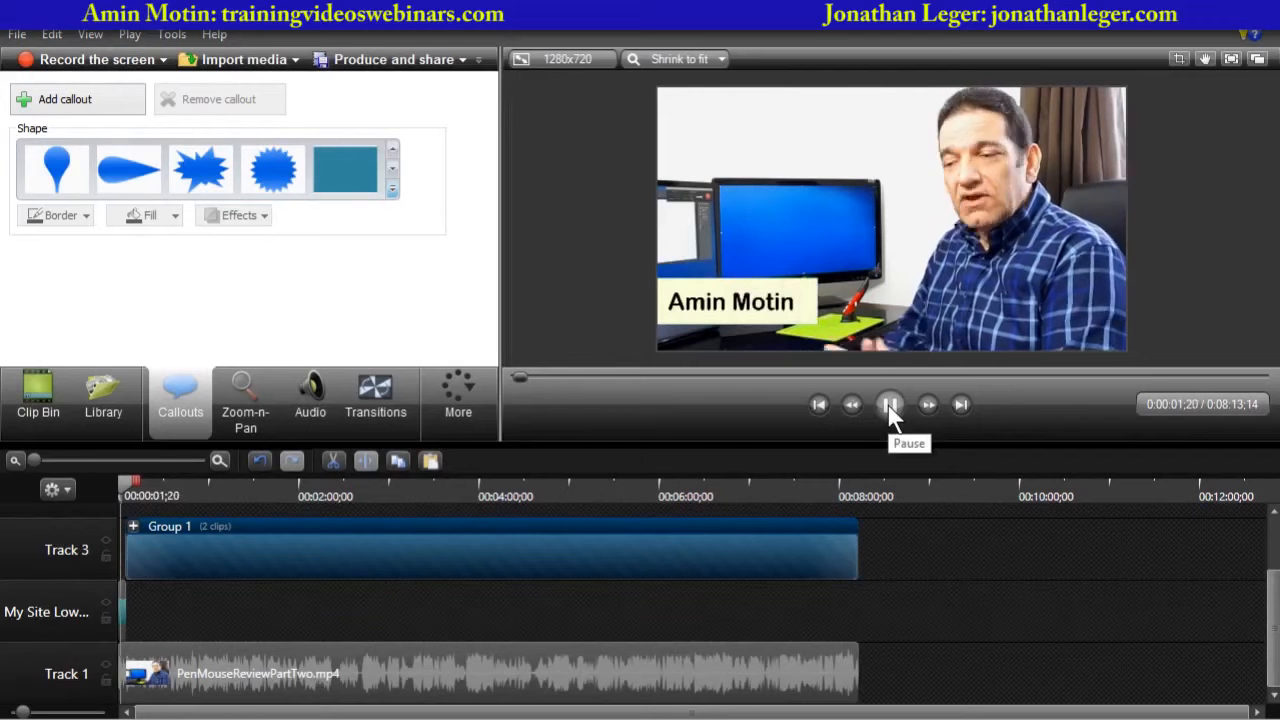
left_click(890, 406)
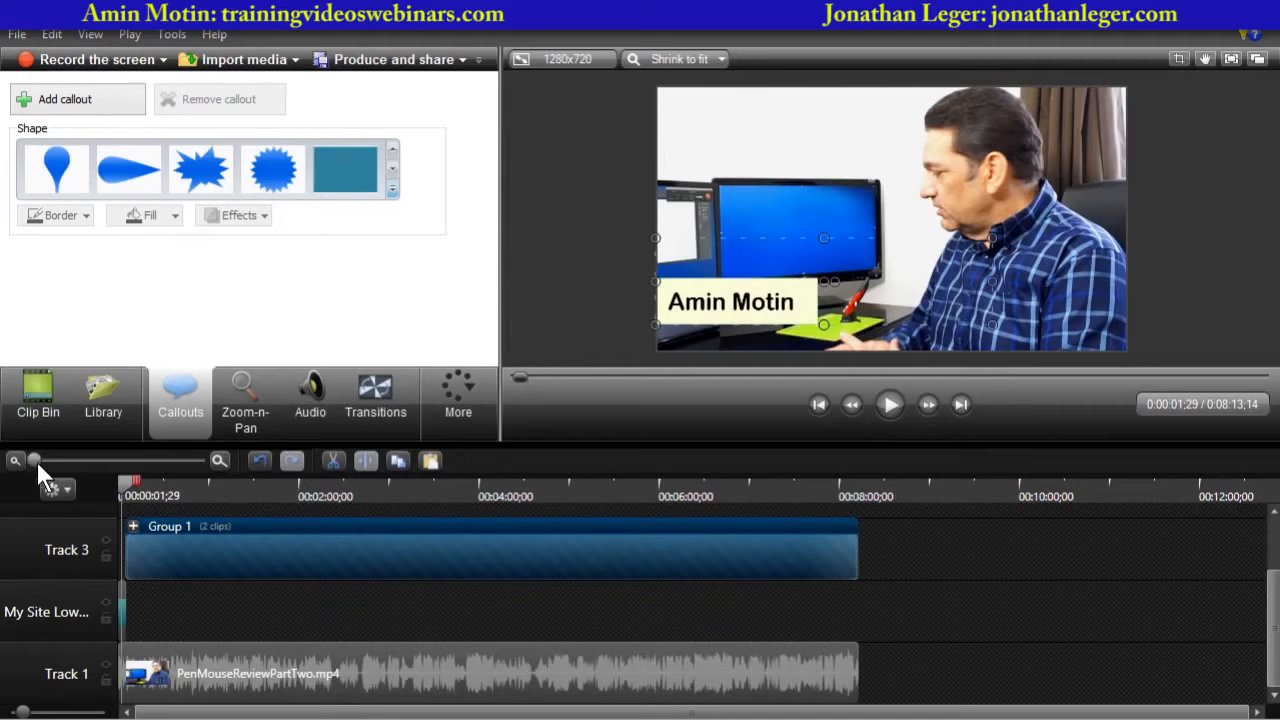
- Move the URL callout group later on the timeline so it starts at about 1:40
left_click_drag(36, 460, 97, 460)
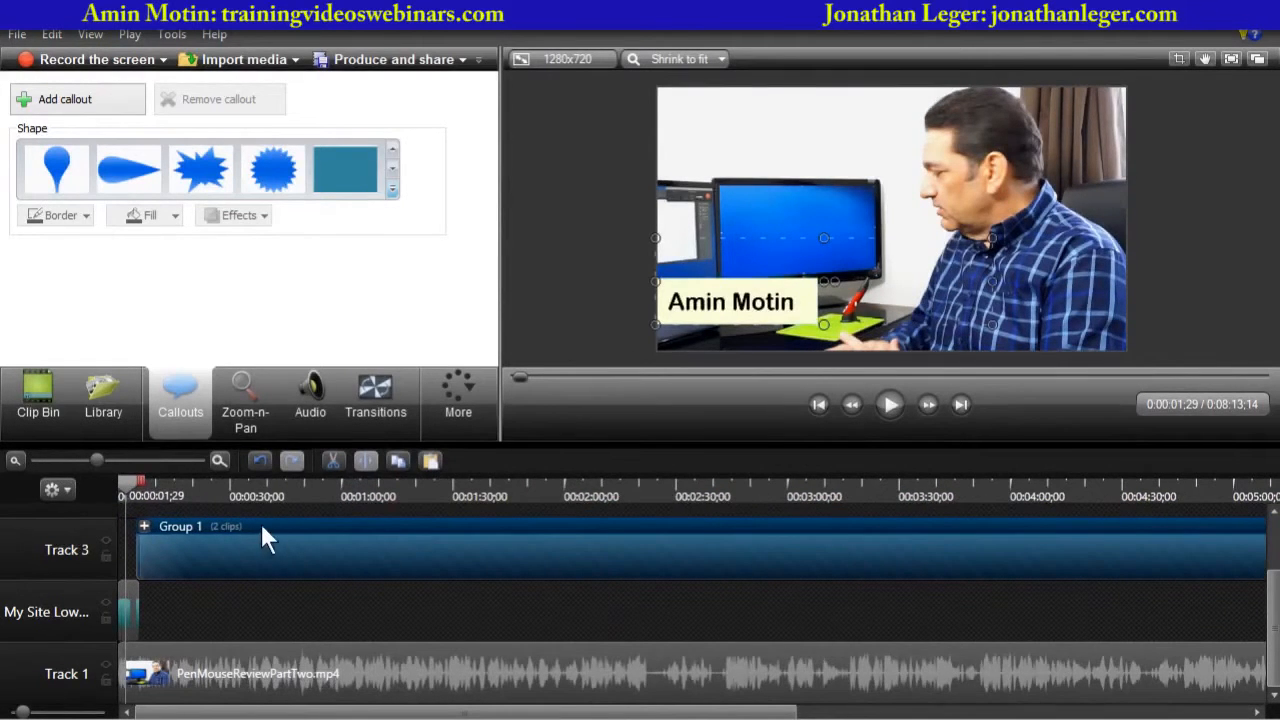
left_click_drag(280, 538, 658, 543)
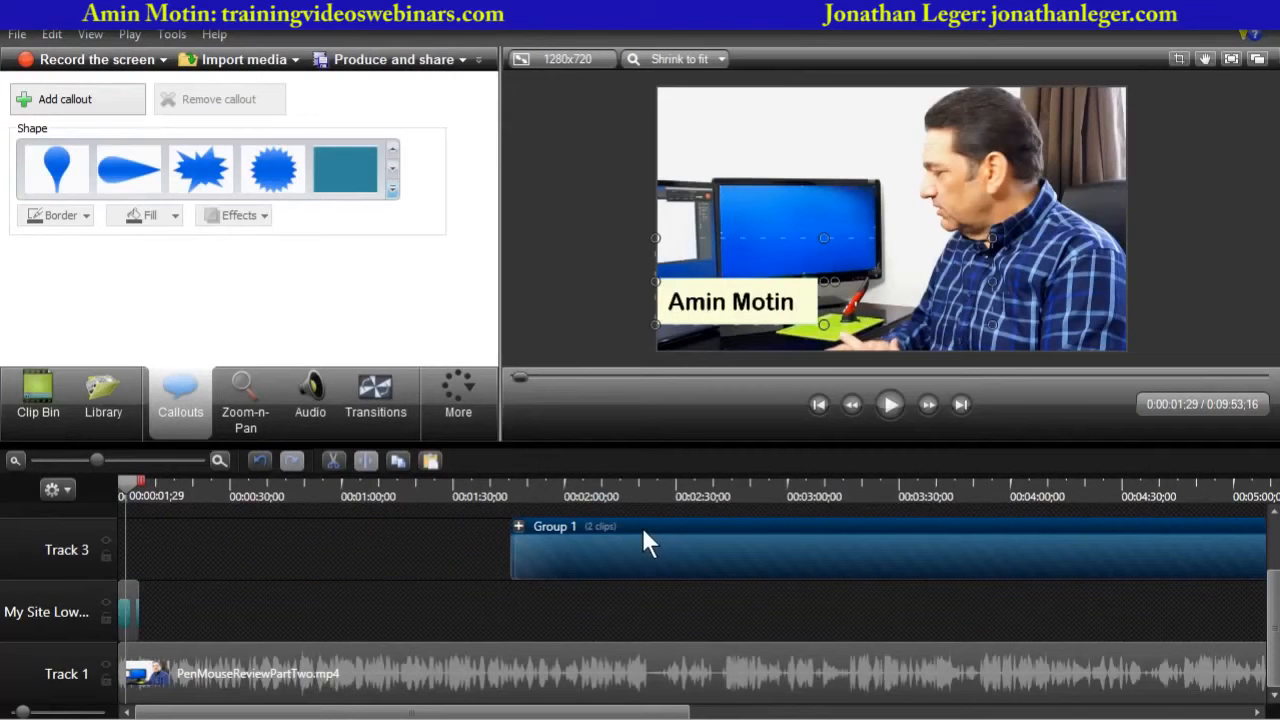
- Lengthen the closing Gradient wipe transition on the name callout clip and preview it
mouse_move(124, 480)
left_mouse_down()
mouse_move(157, 487)
mouse_move(114, 488)
left_mouse_up()
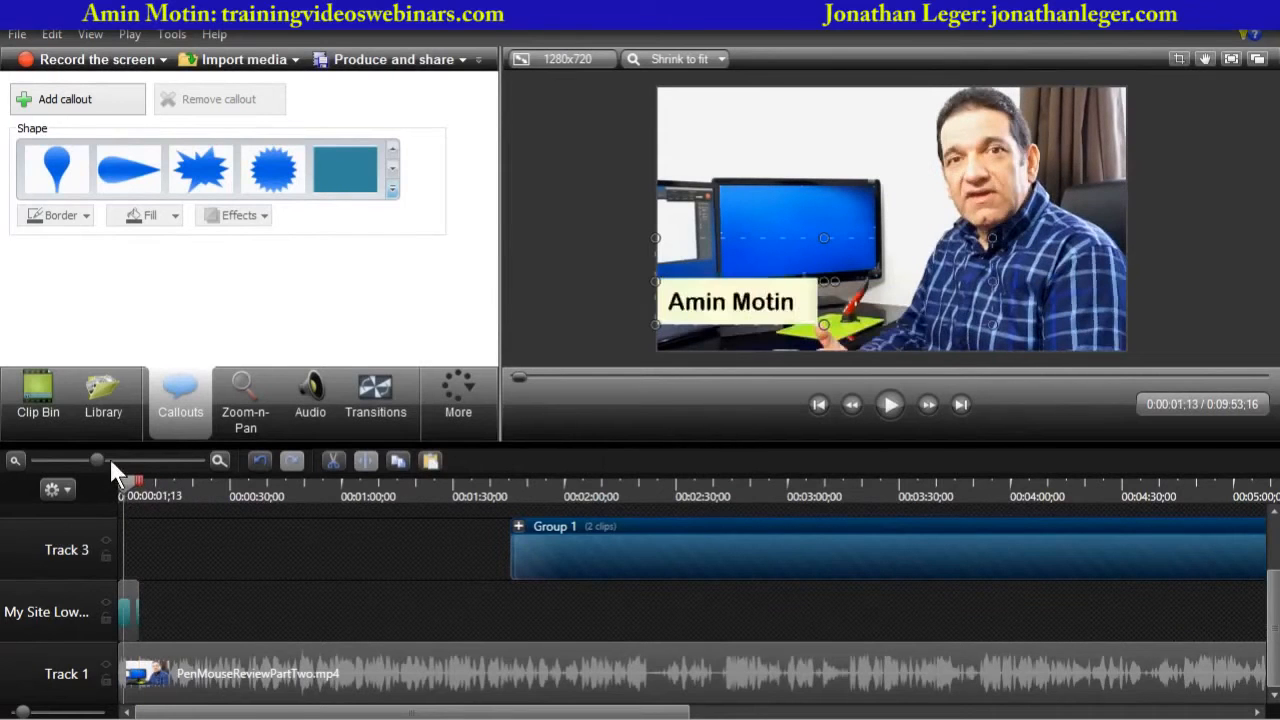
left_click(109, 460)
left_click_drag(157, 588, 184, 587)
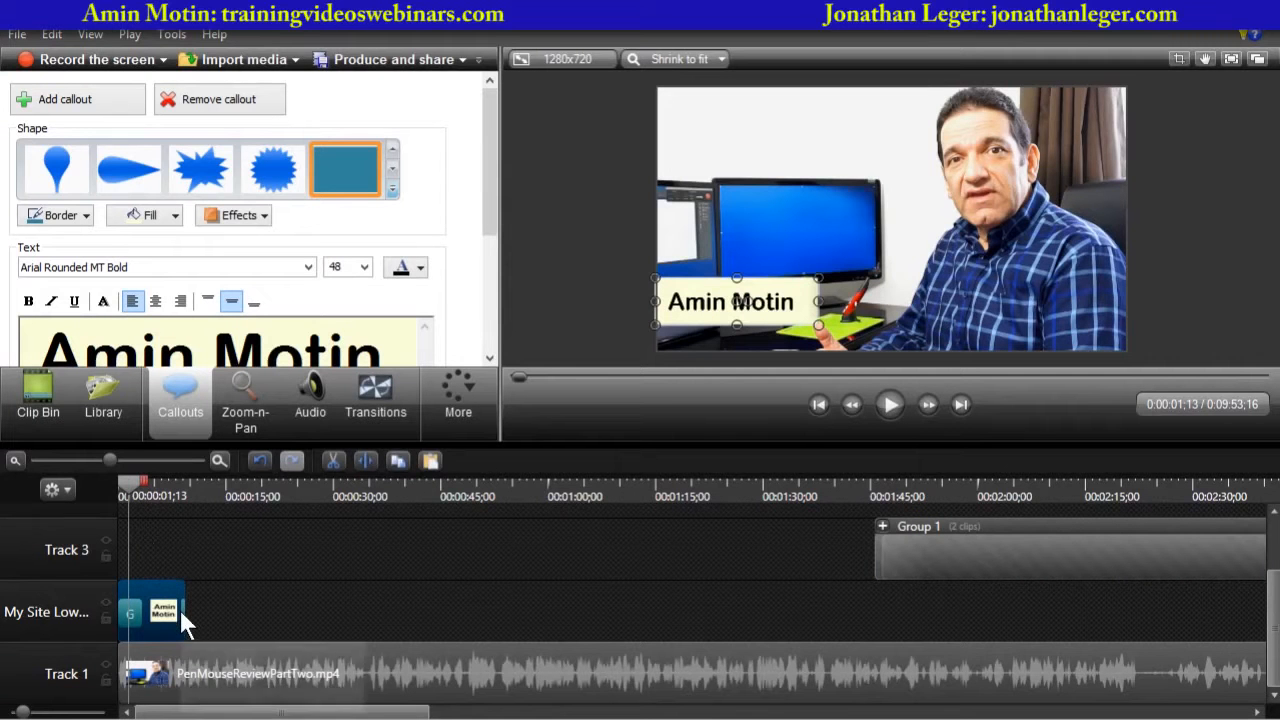
left_click_drag(110, 456, 140, 455)
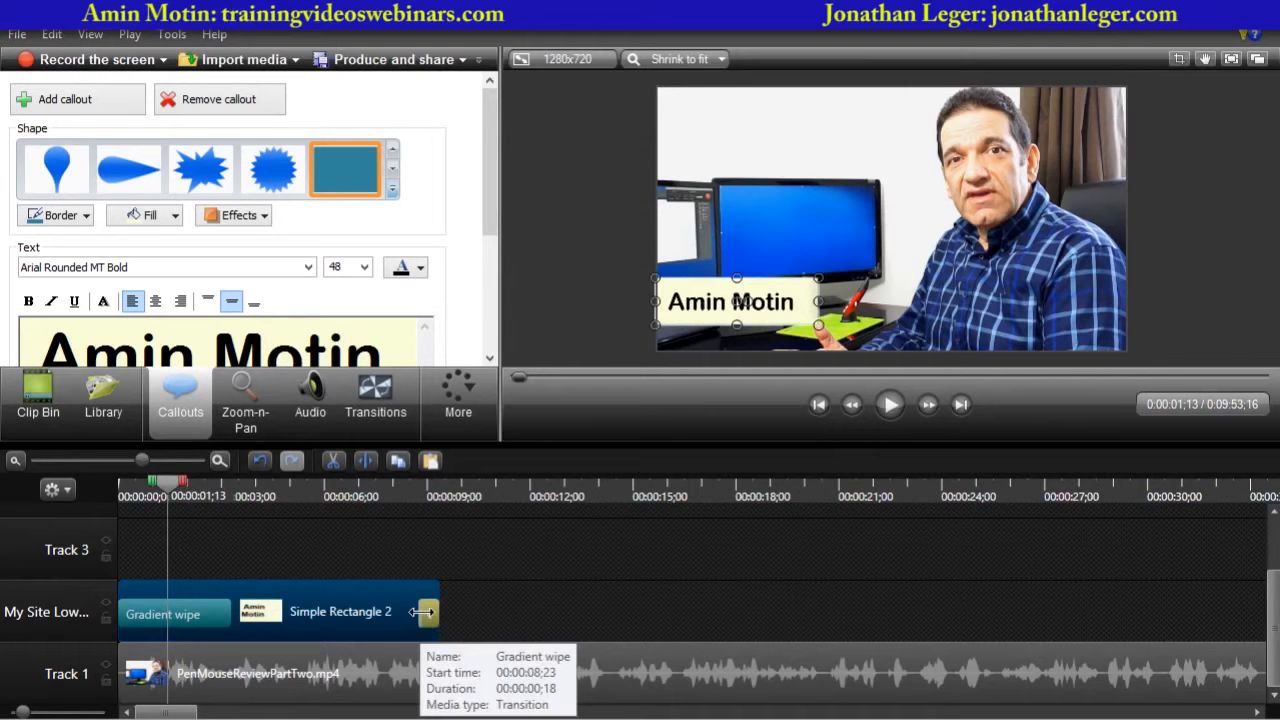
left_click_drag(425, 612, 390, 612)
left_click(387, 490)
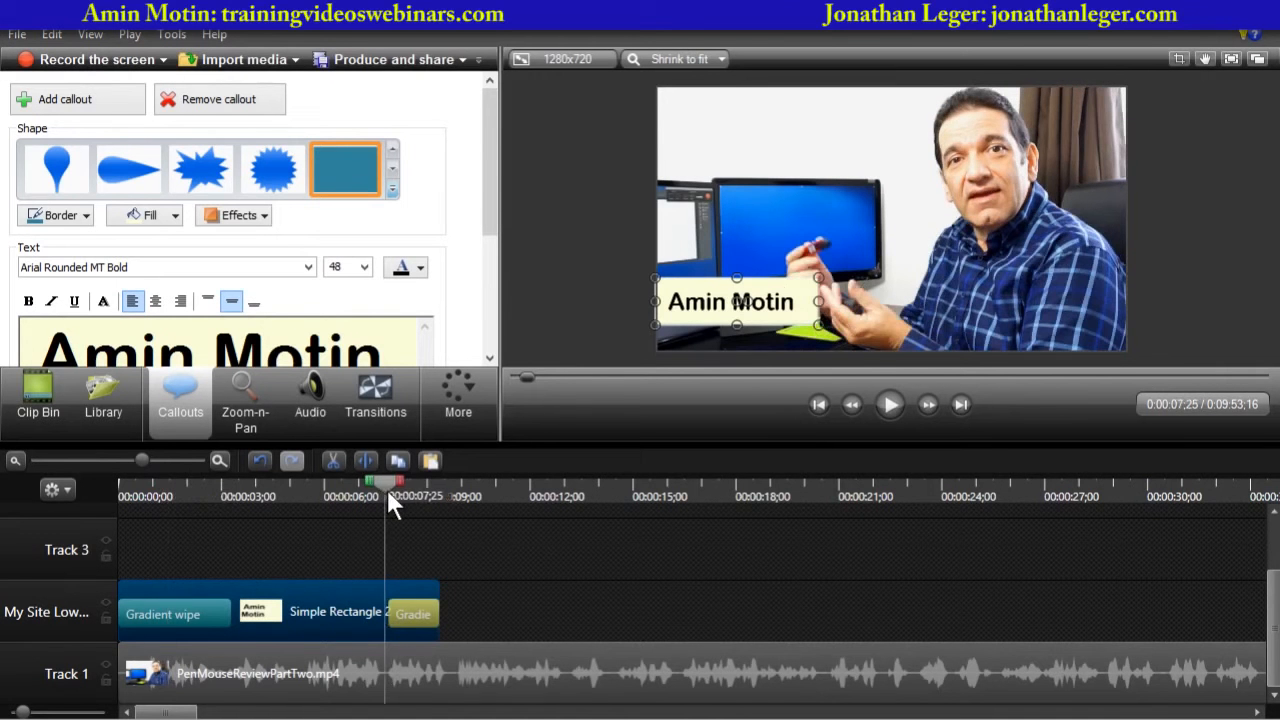
left_click(887, 405)
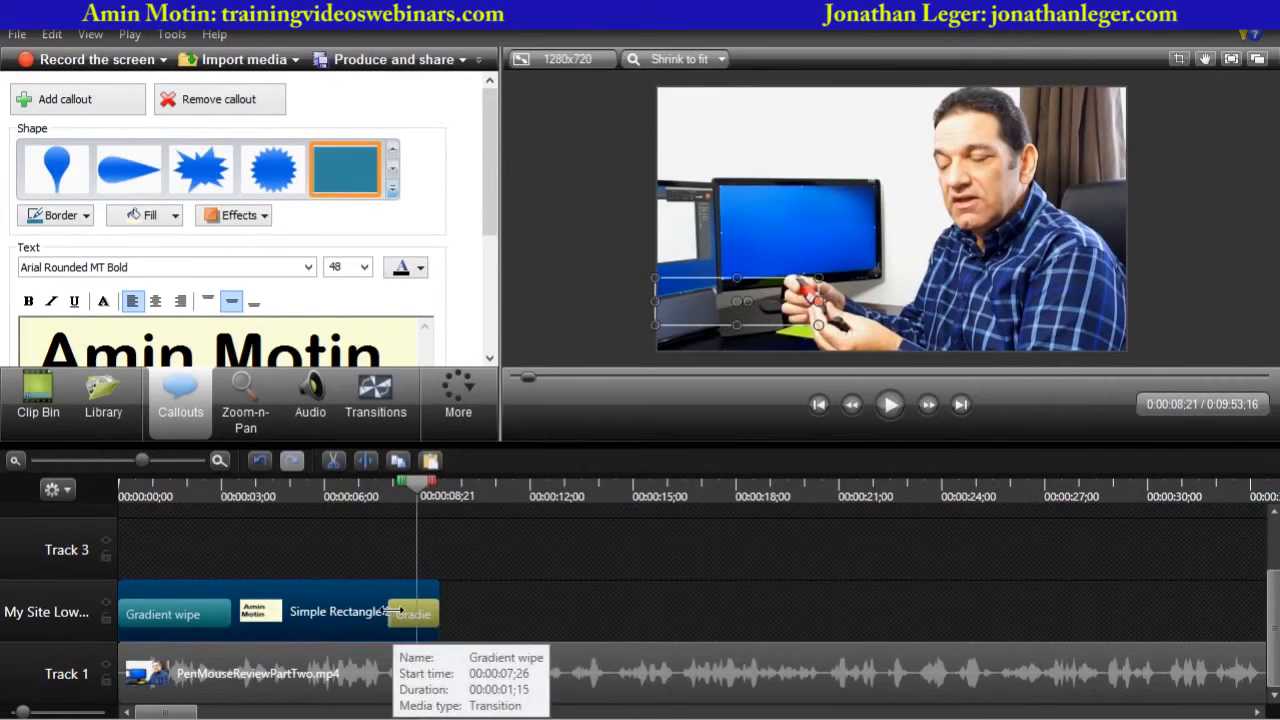
- Extend the name callout's closing Gradient wipe transition further and replay the video from the start
left_click_drag(391, 612, 362, 612)
left_click(345, 481)
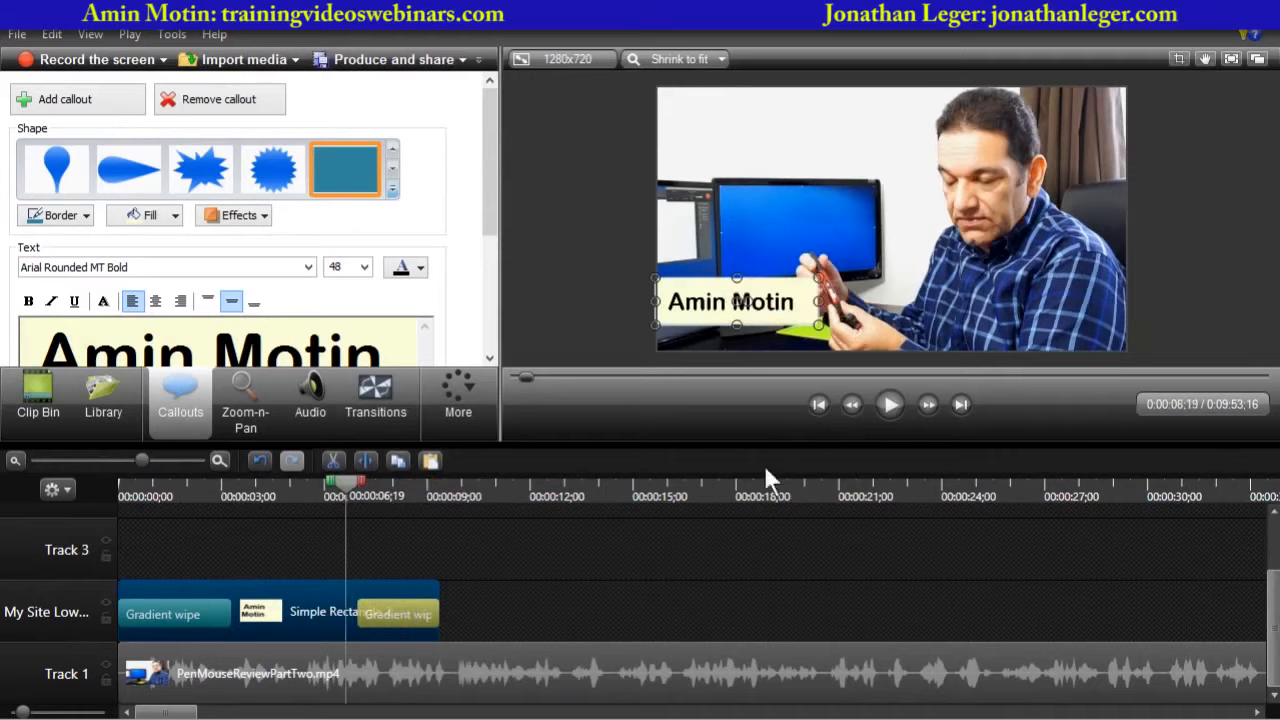
left_click(881, 400)
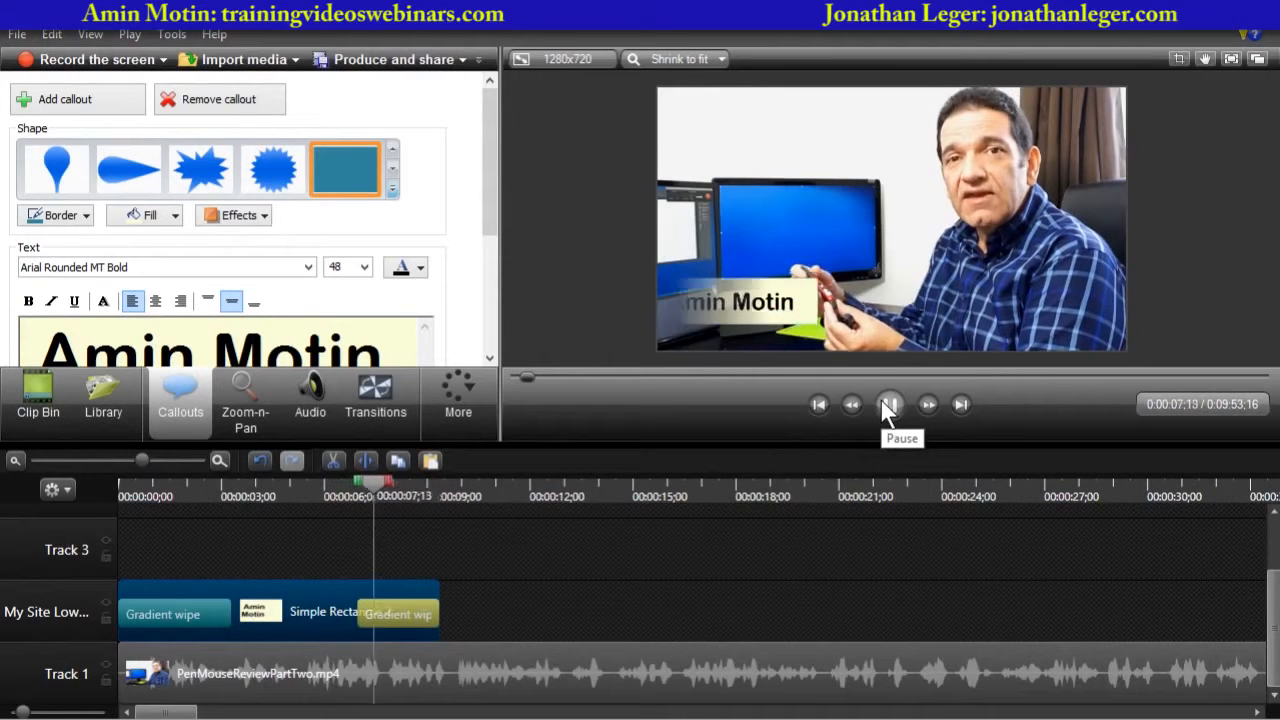
left_click(880, 398)
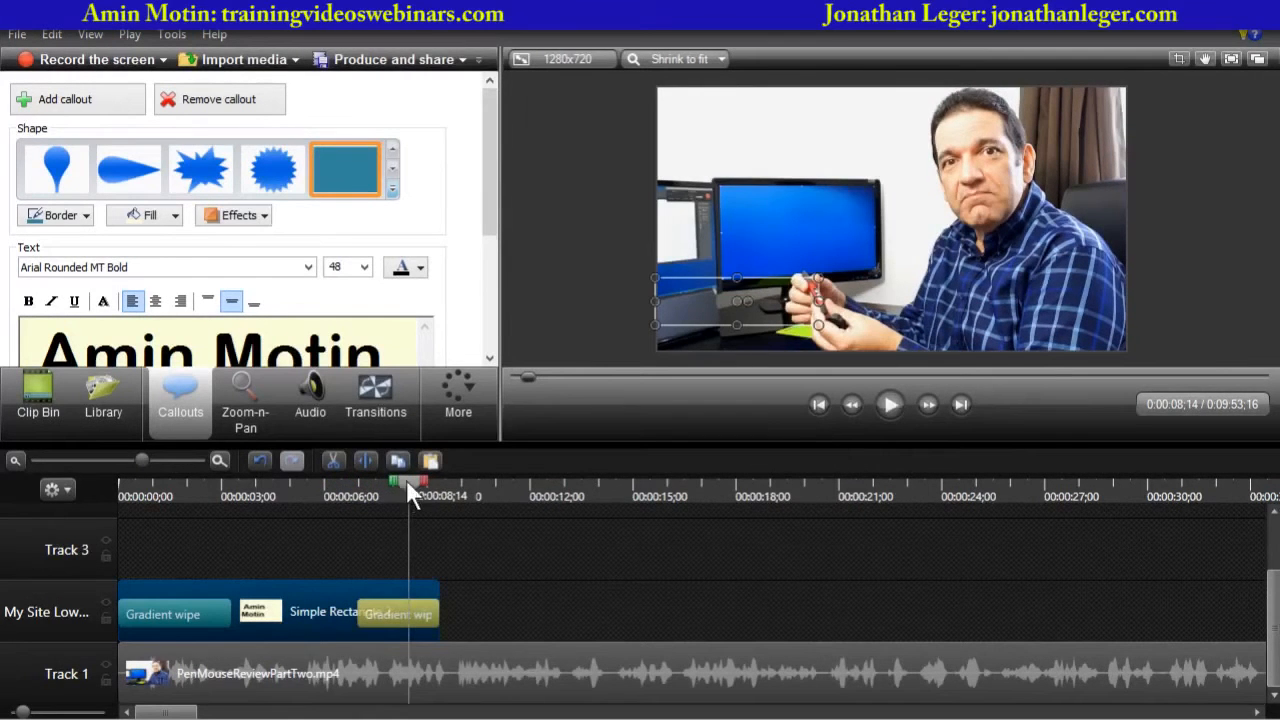
left_click_drag(406, 481, 358, 489)
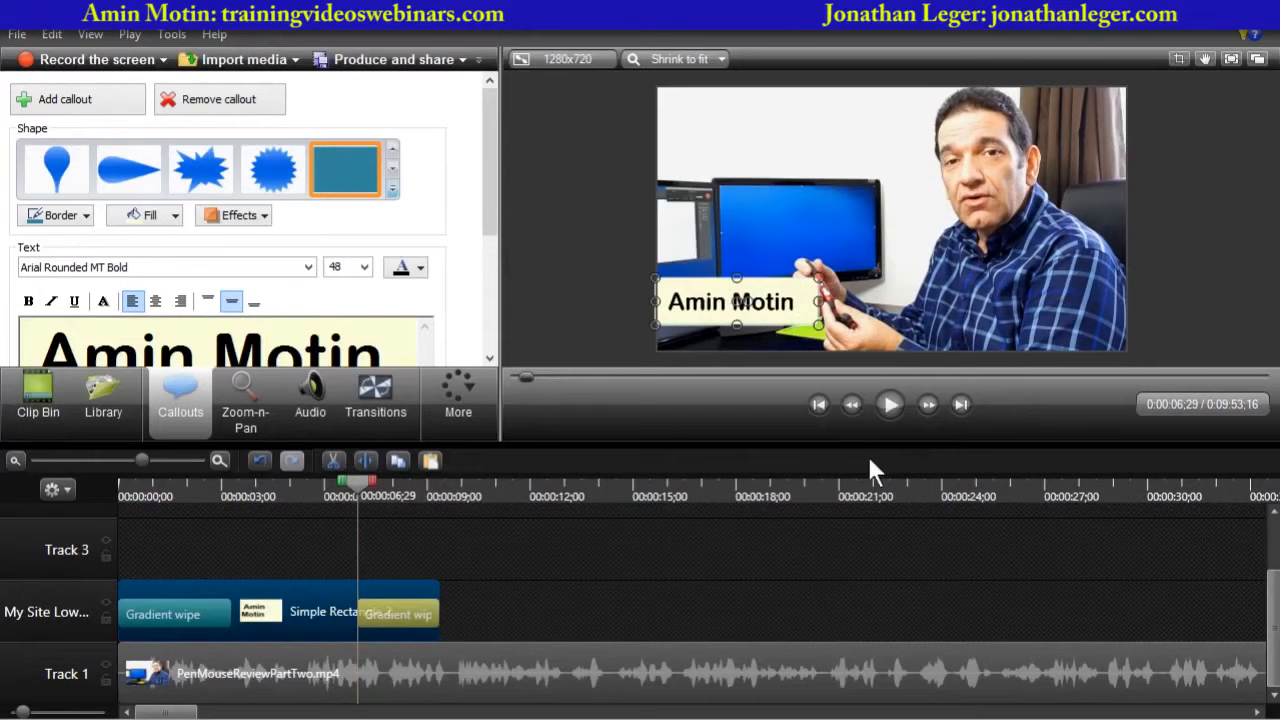
left_click(889, 404)
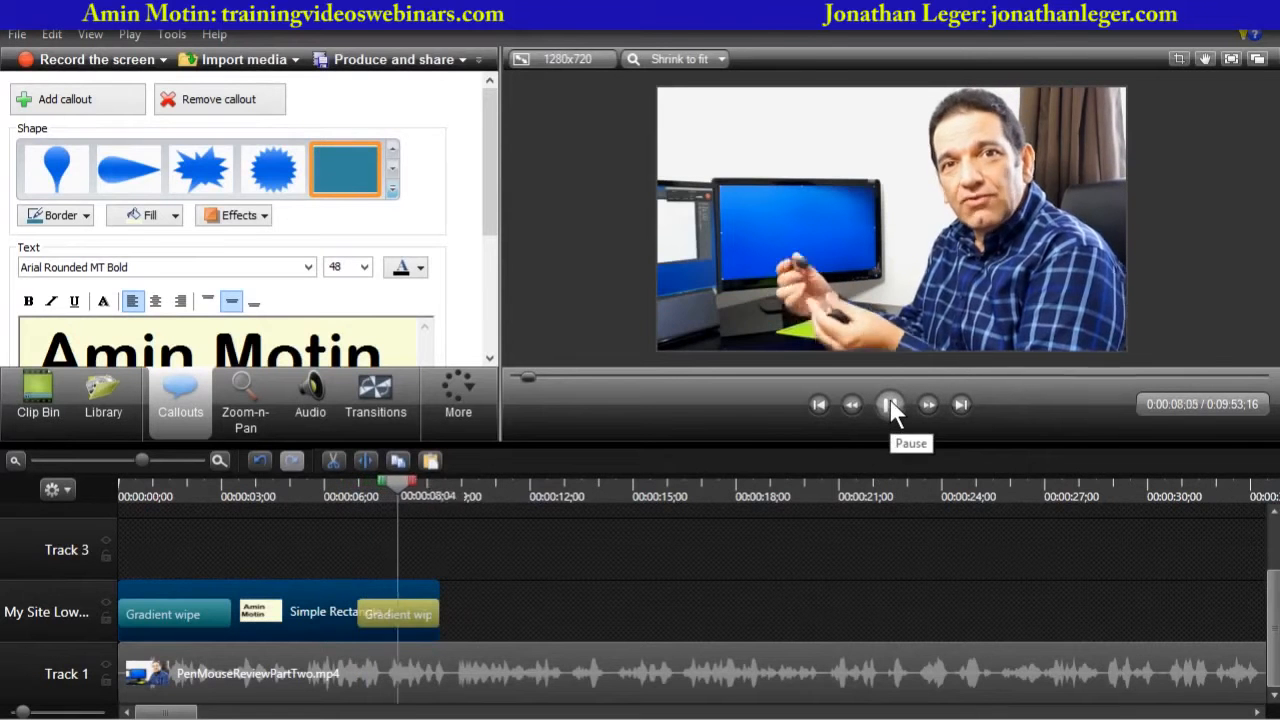
left_click(890, 404)
left_click_drag(408, 486, 94, 506)
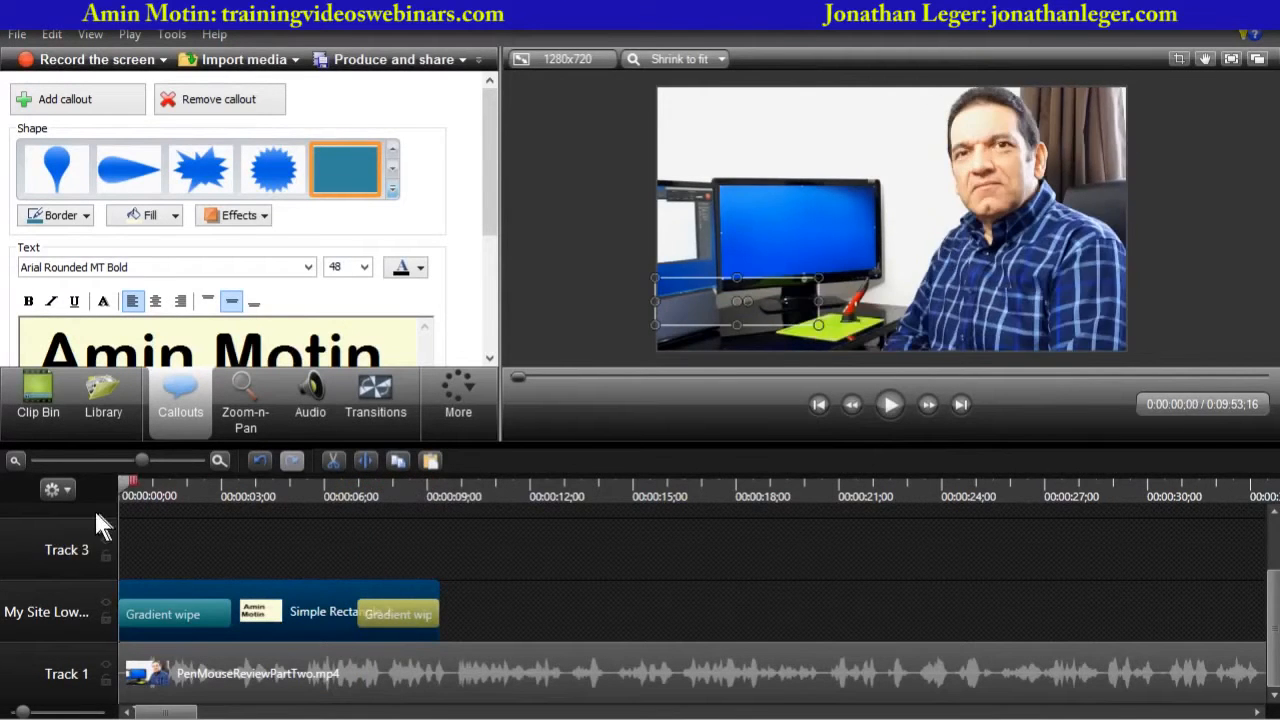
left_click(889, 404)
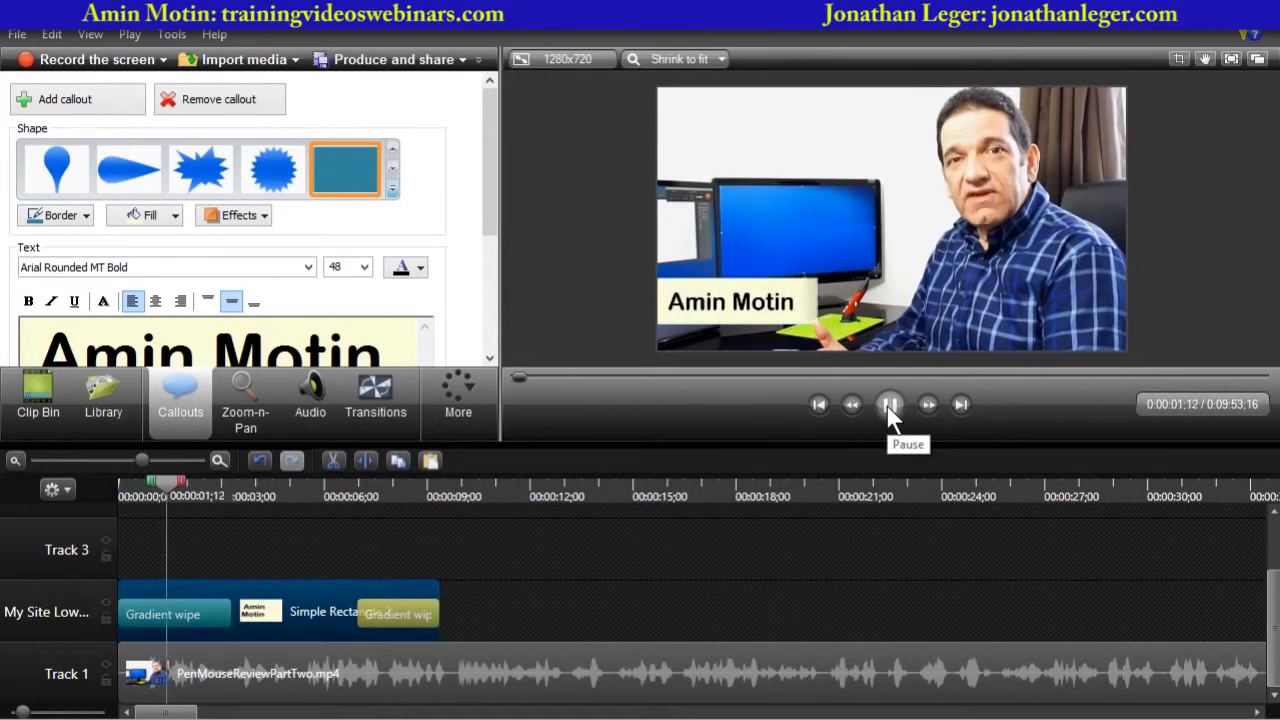
left_click(890, 404)
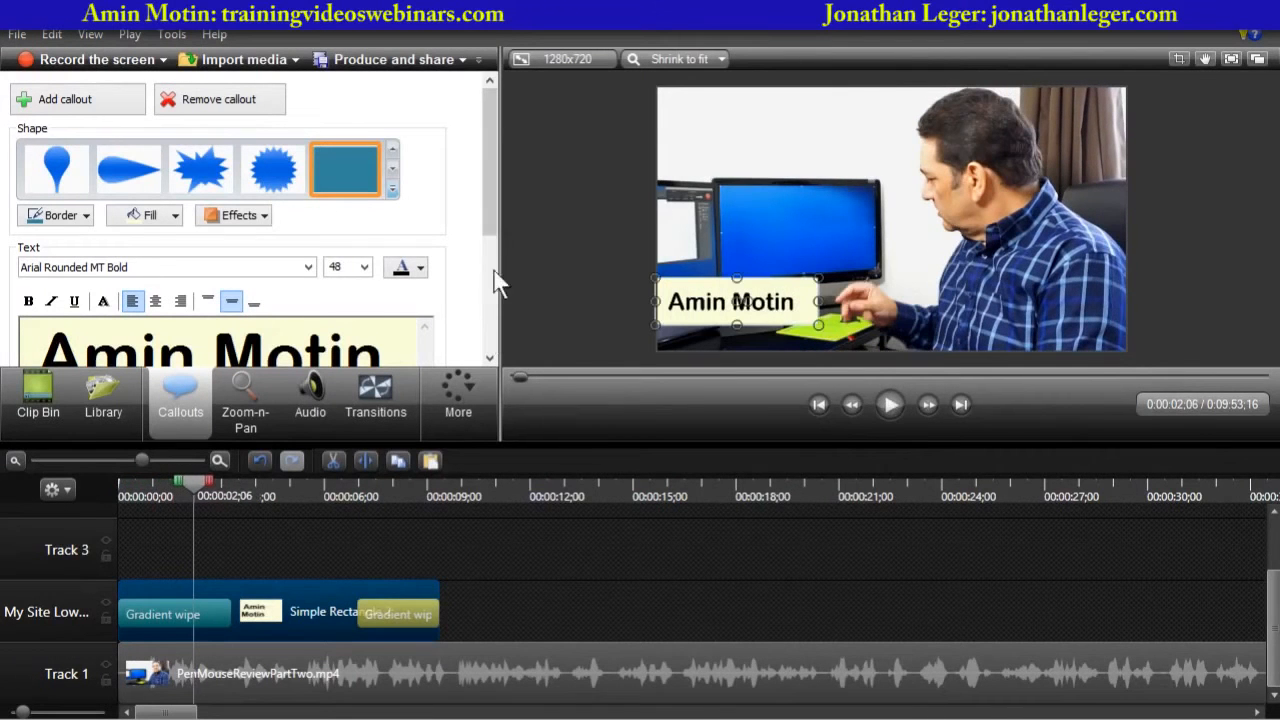
- Select all of the name callout's text and set its font size to 36
left_click_drag(486, 205, 495, 245)
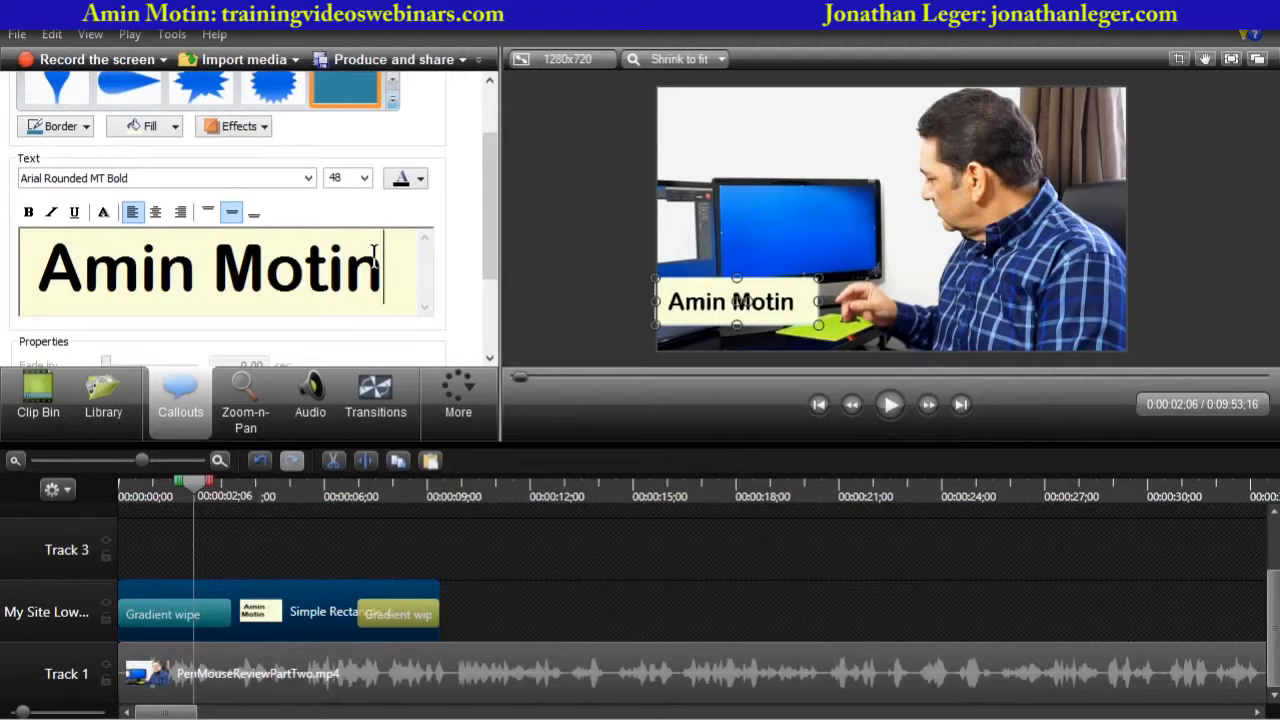
key("ctrl+a")
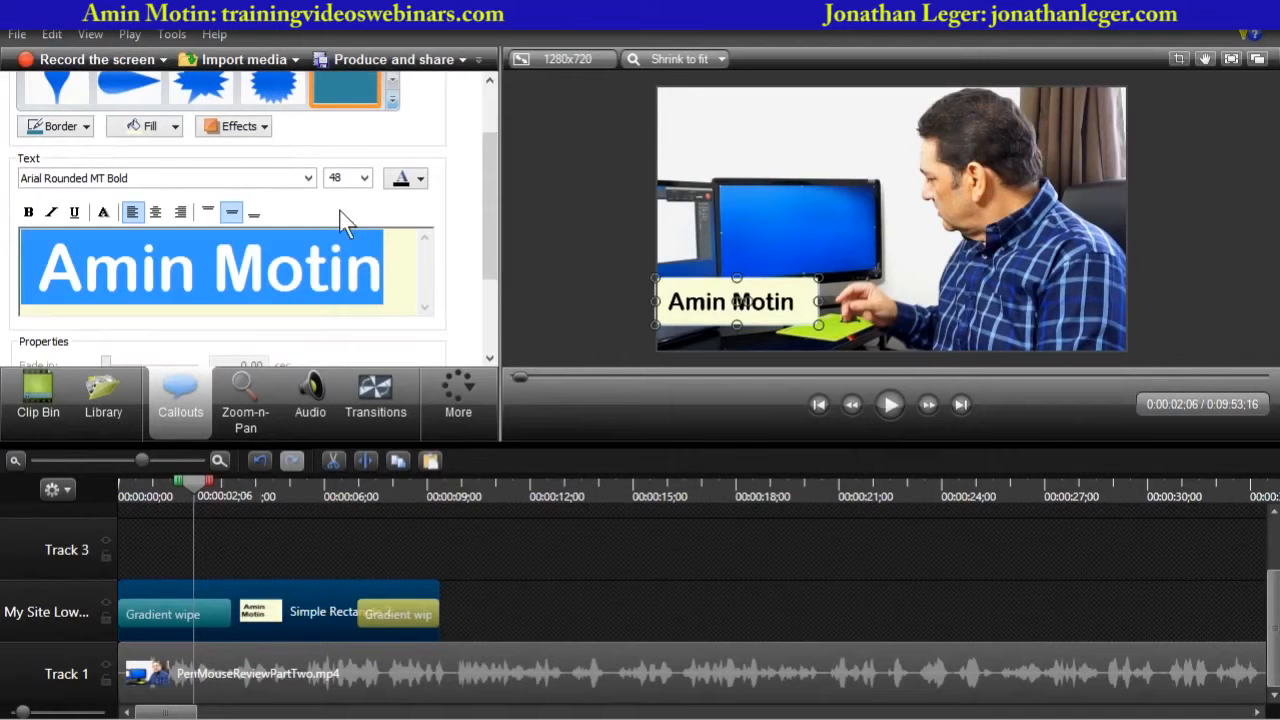
left_click(364, 178)
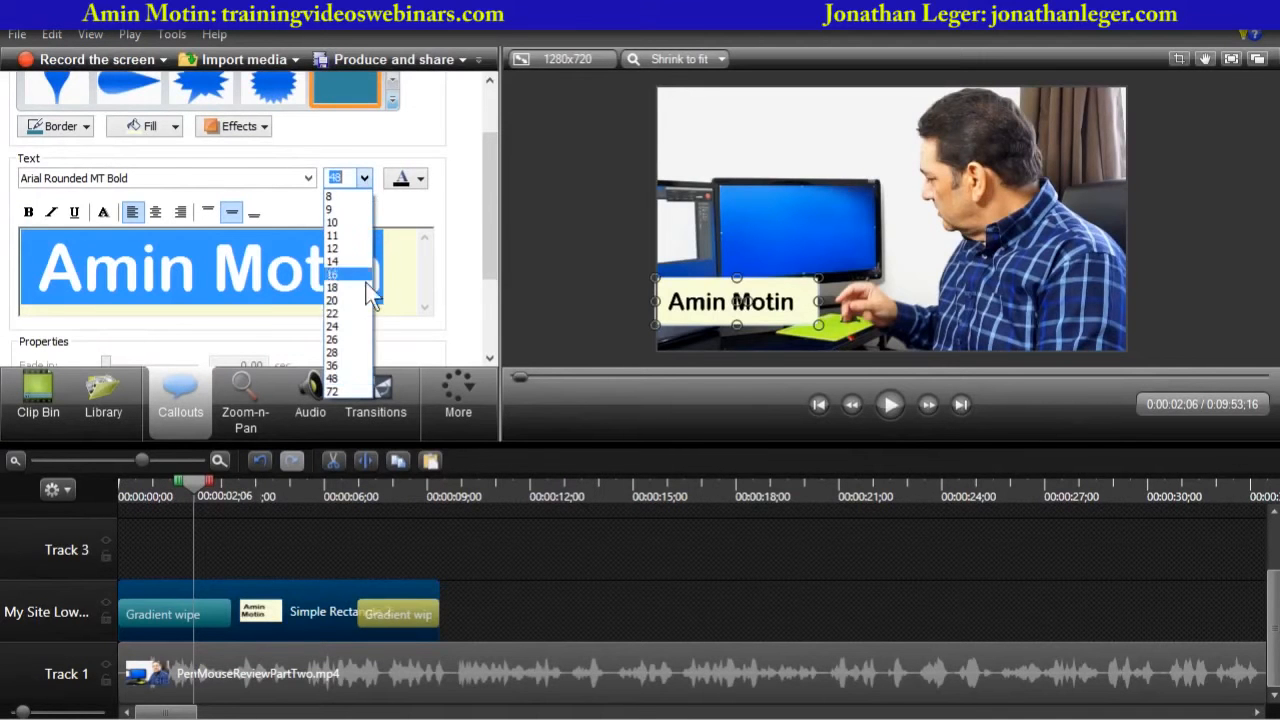
left_click(338, 365)
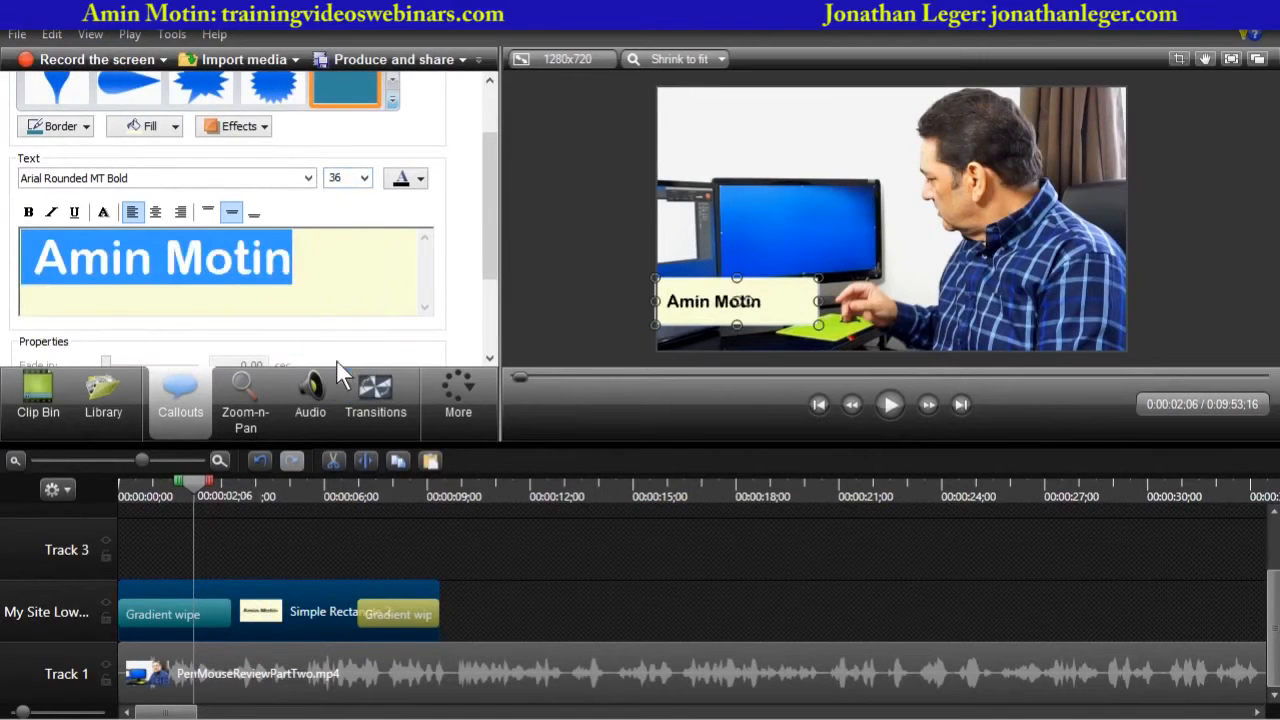
- Try the vertical text alignments and align the name text to the top of the callout
left_click(207, 209)
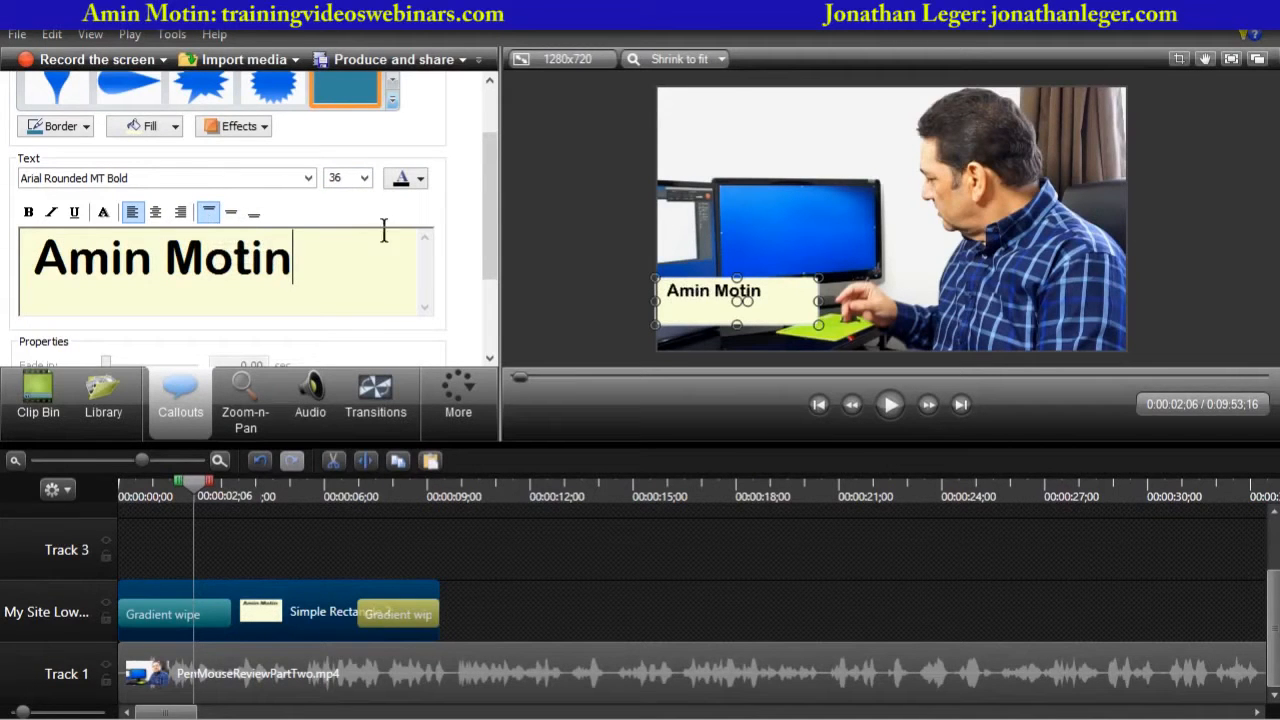
left_click(231, 212)
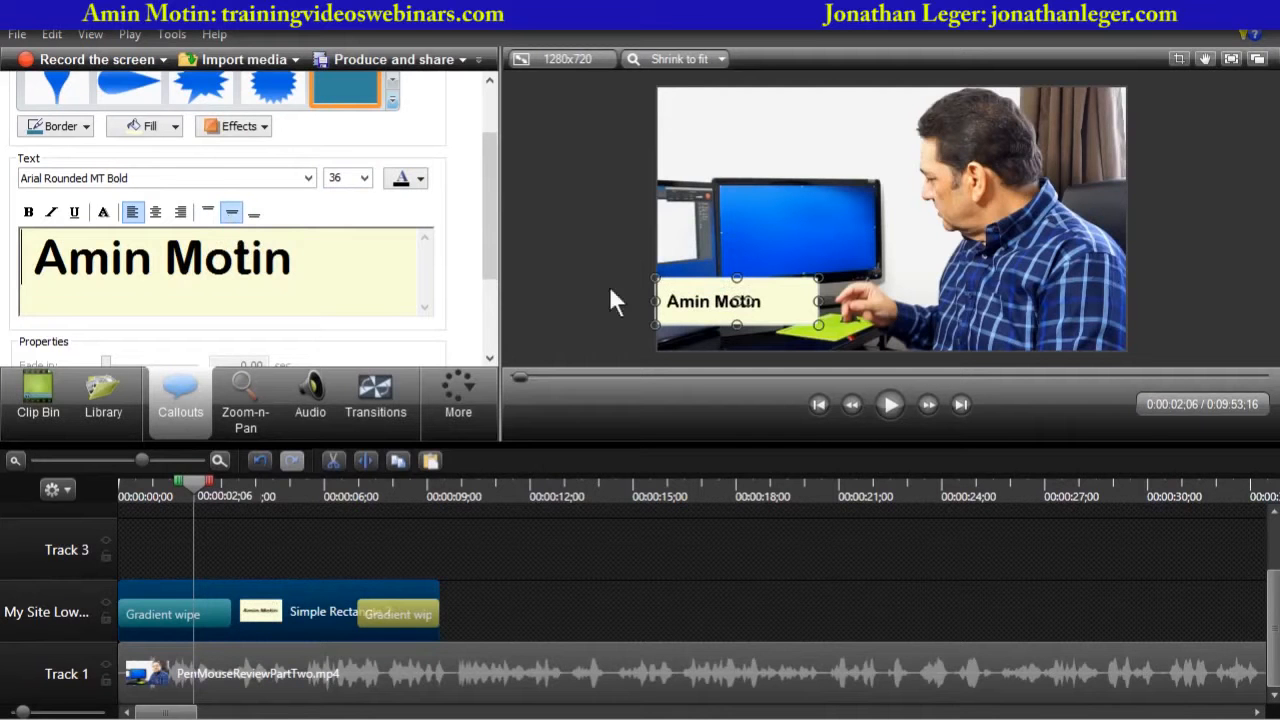
left_click(254, 213)
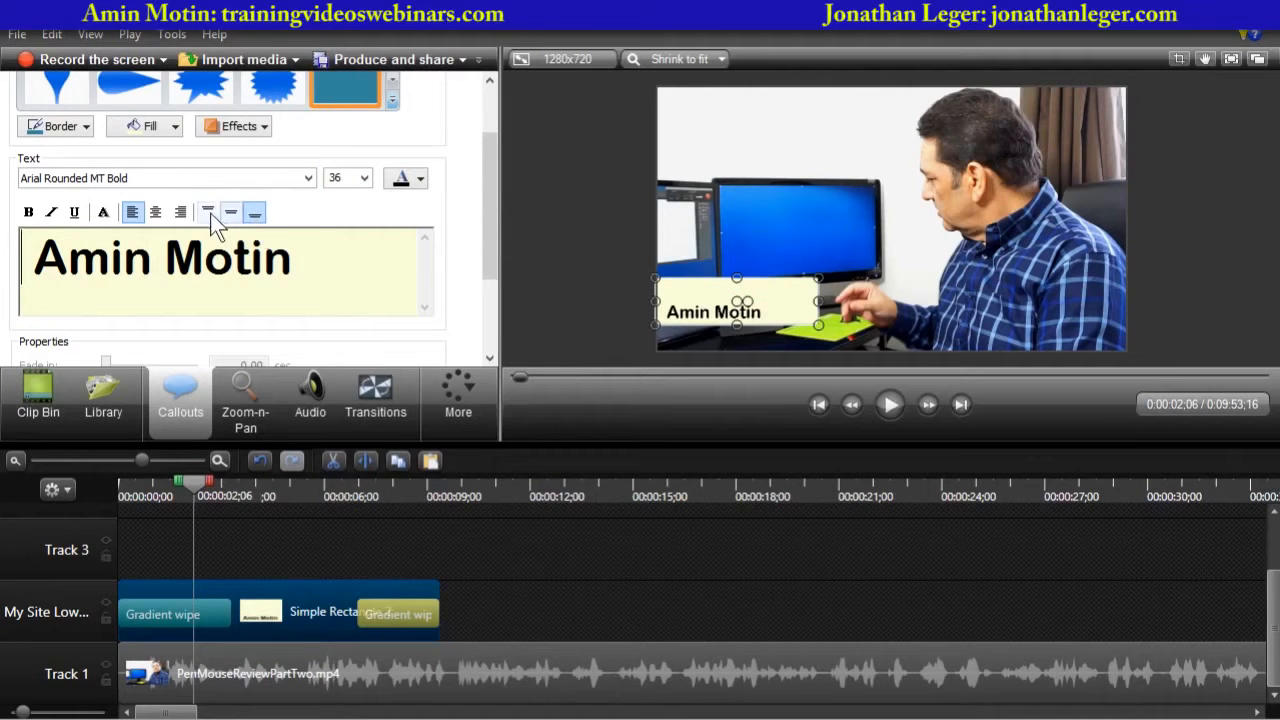
left_click(208, 212)
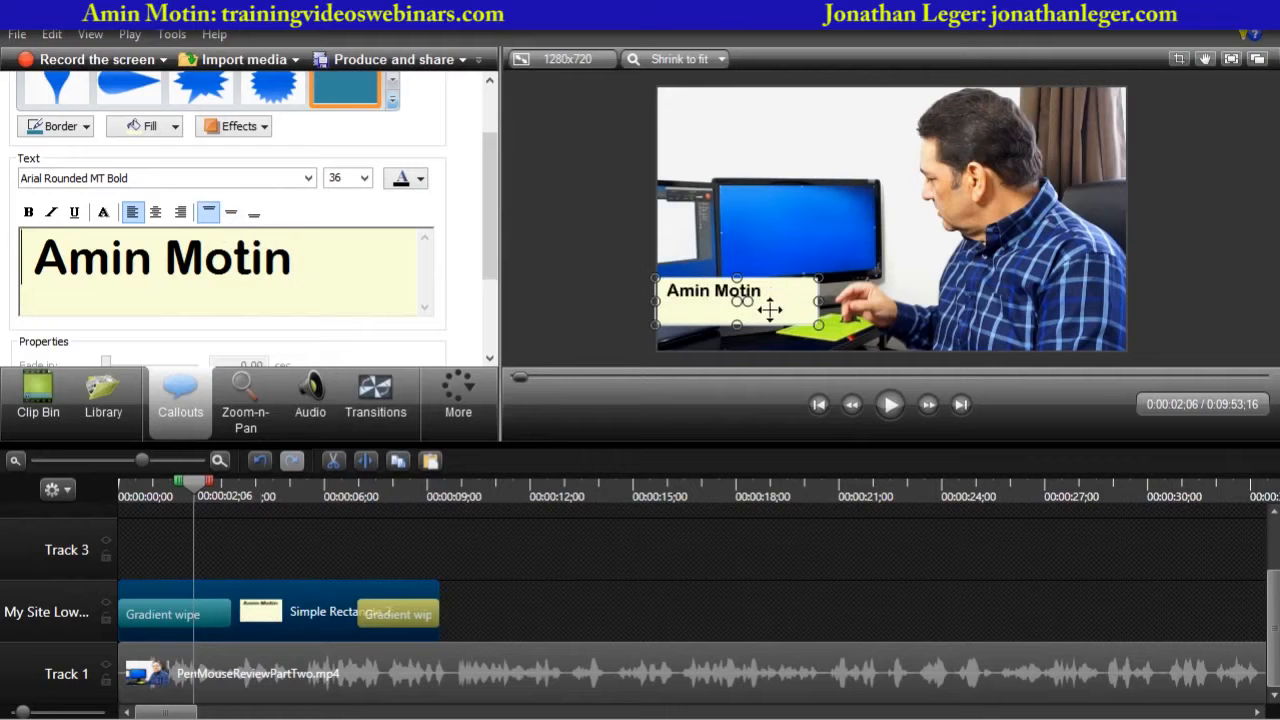
- Add a second line reading "Gadget review expert" and widen the callout to fit it
left_click(320, 264)
key("Return")
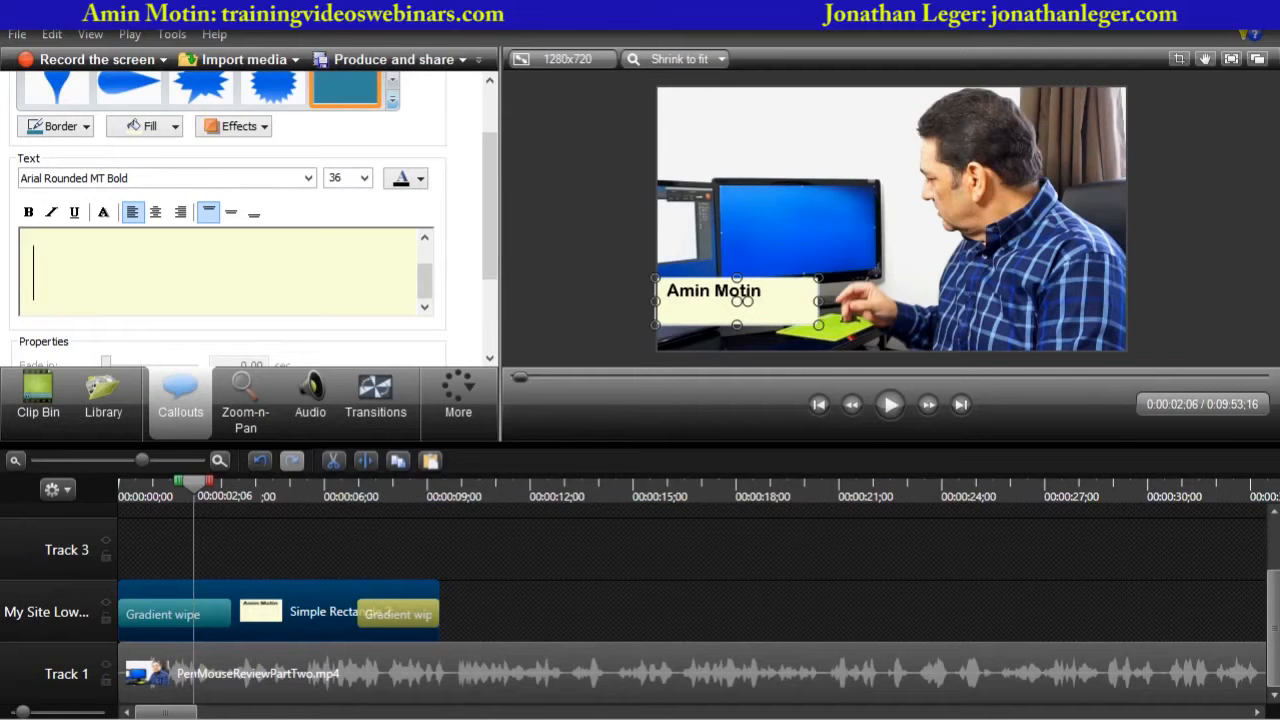
type("Gadge")
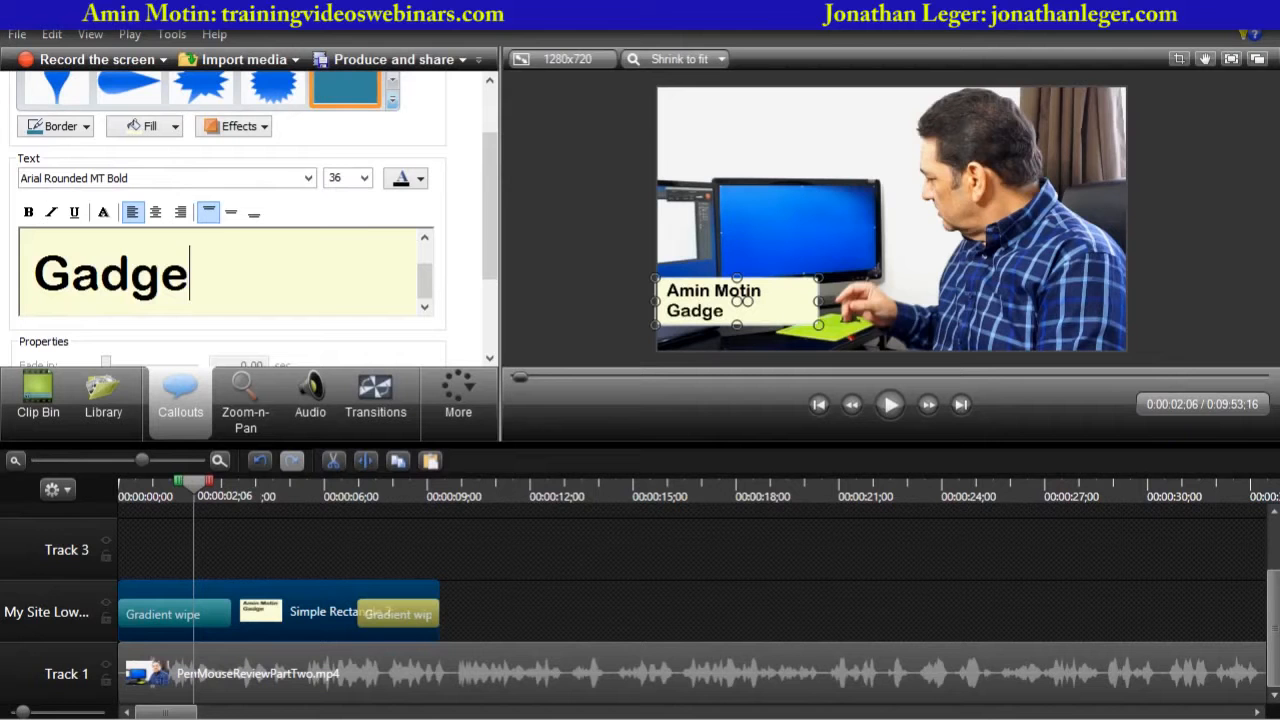
type("t review exp")
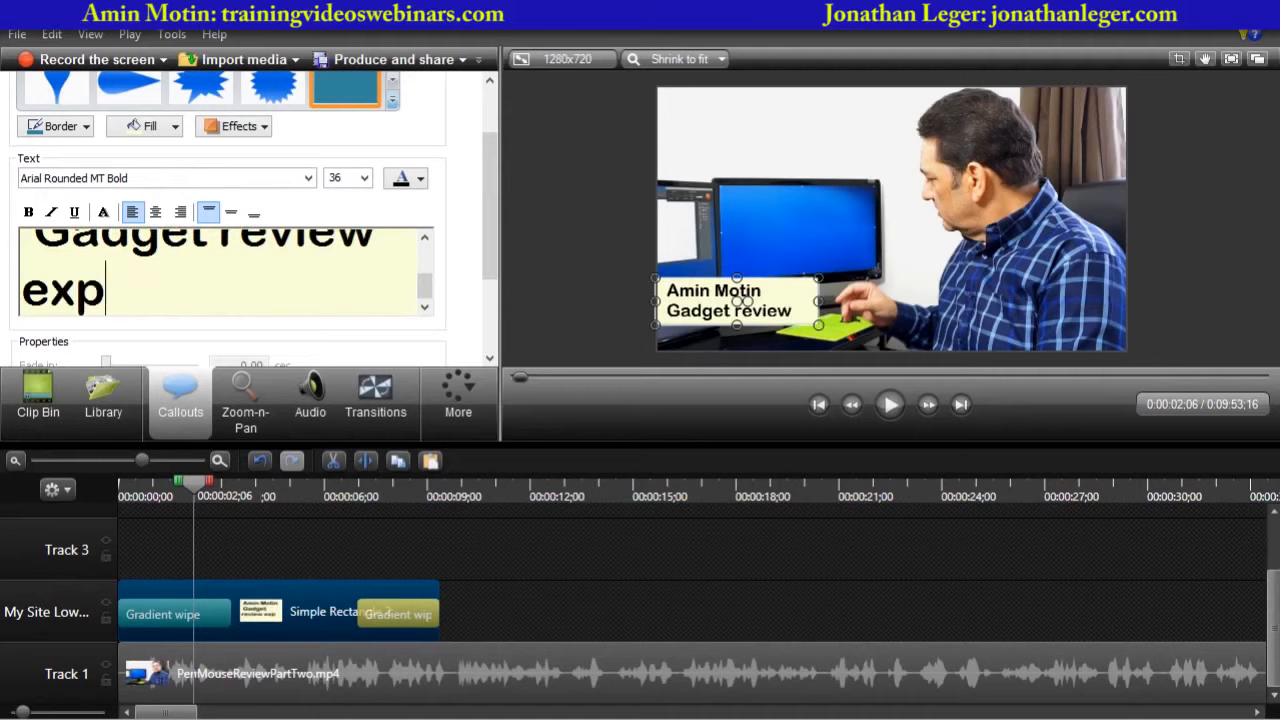
type("ert")
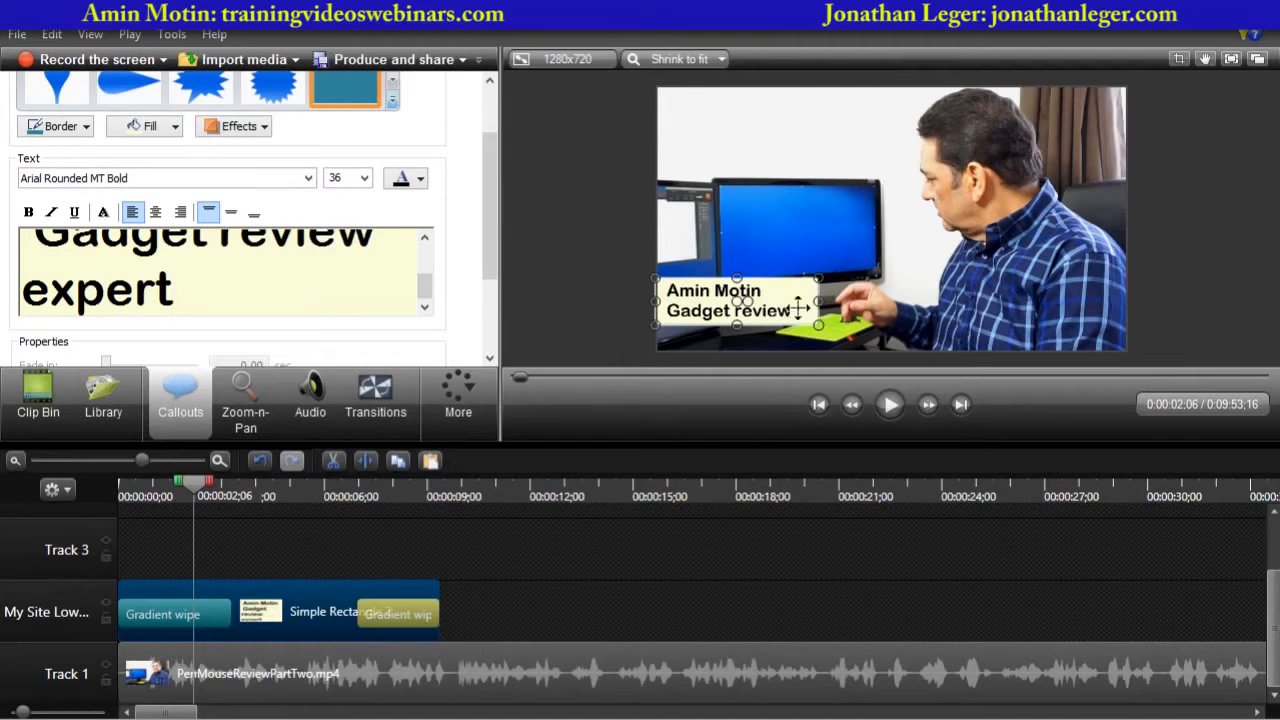
left_click_drag(818, 300, 876, 305)
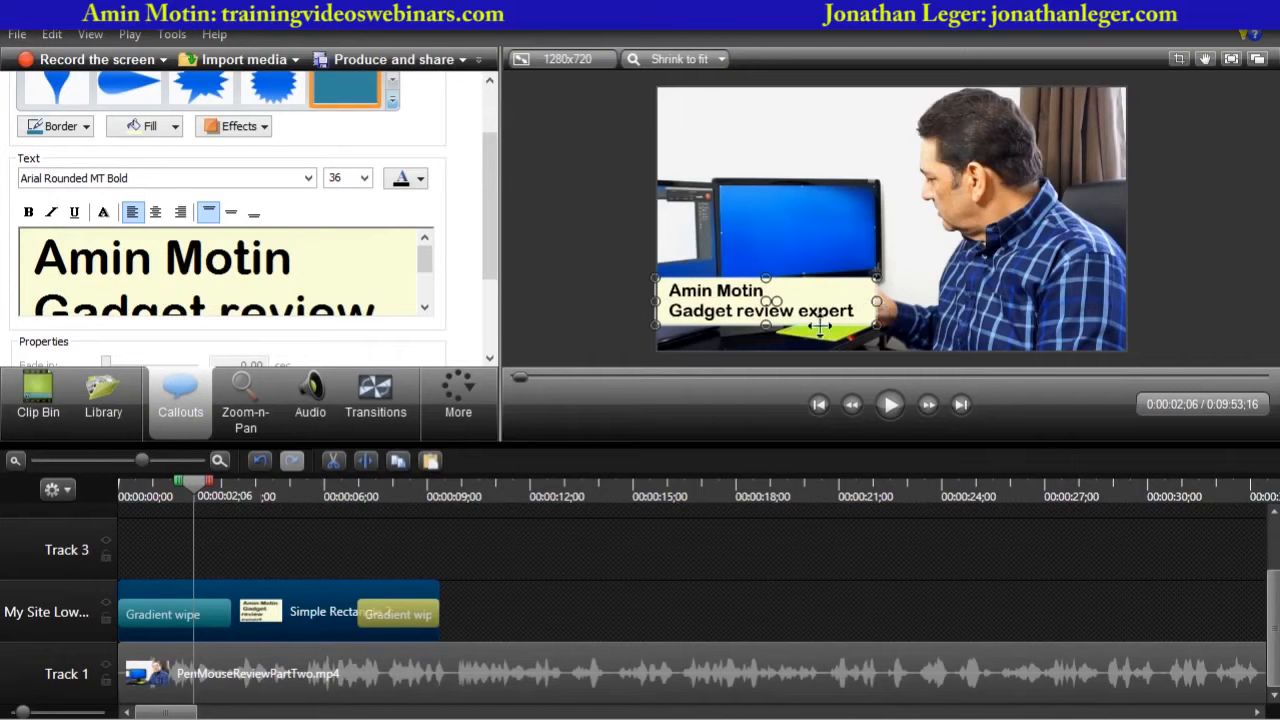
- Select the callout's second line and change its text colour to blue
left_click(378, 311)
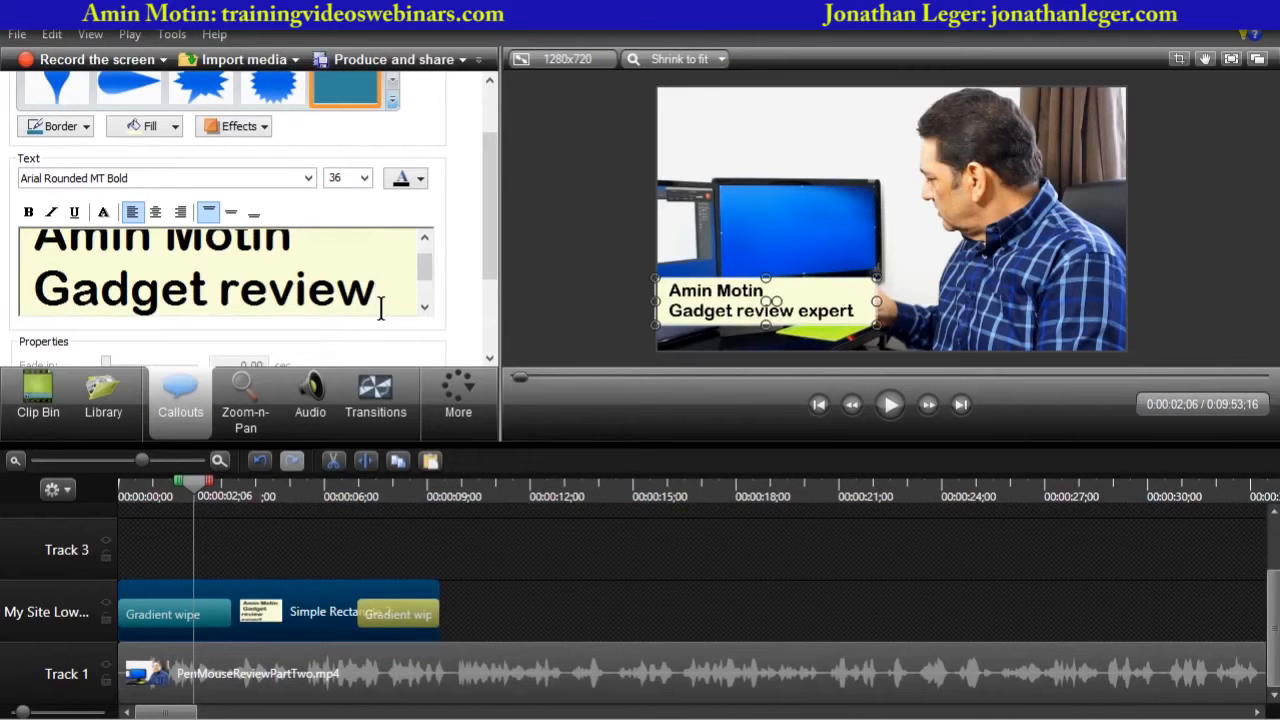
key("Down")
key("Down")
key("Up")
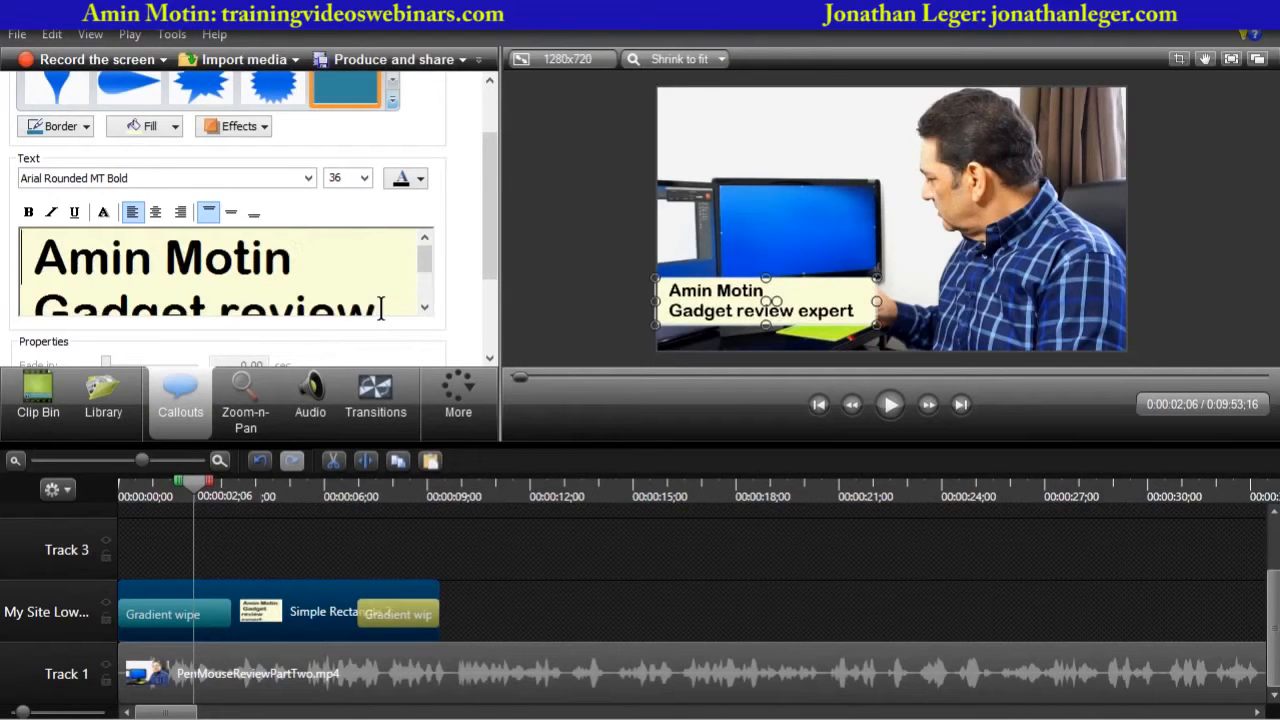
key("Home")
key("shift+Right")
key("shift+Right")
key("shift+Right")
key("shift+Right")
key("shift+Right")
key("shift+Right")
key("shift+Right")
key("shift+Right")
key("shift+Right")
key("shift+Right")
key("shift+Right")
key("shift+Right")
key("shift+Right")
key("shift+Right")
key("shift+Right")
key("shift+Right")
key("shift+Right")
key("shift+Right")
key("shift+Right")
key("shift+Right")
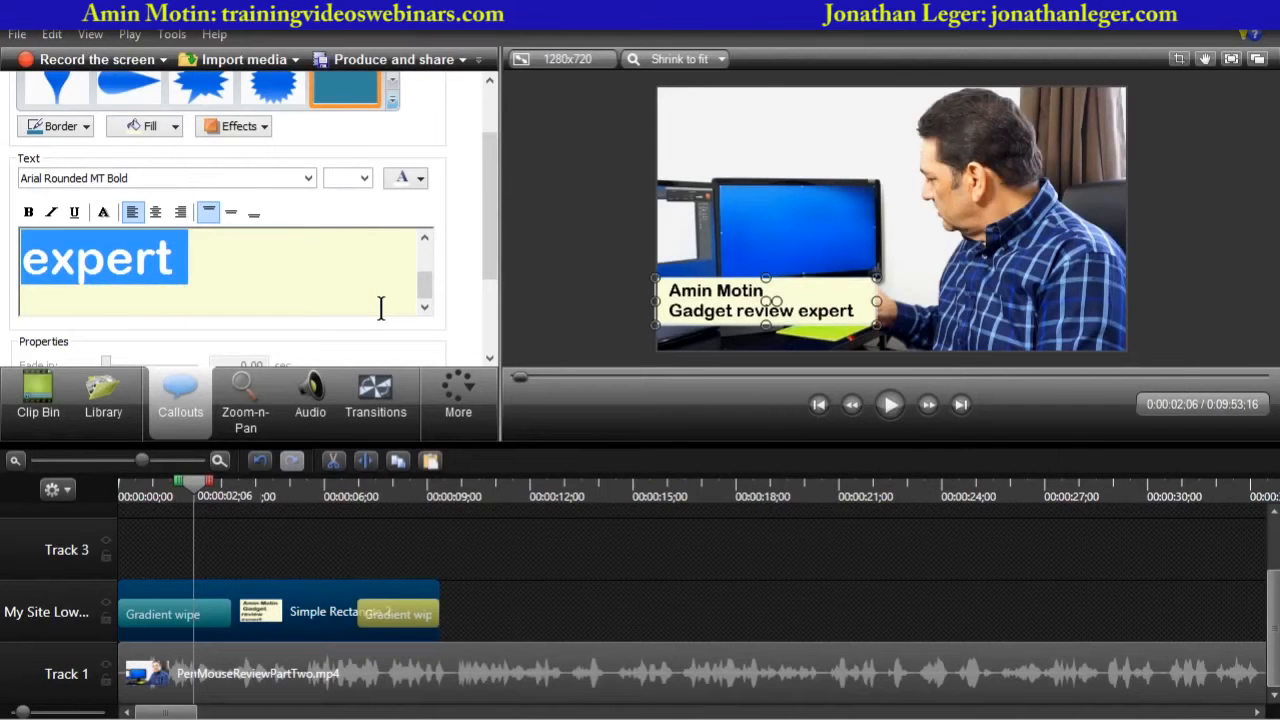
key("shift+Left")
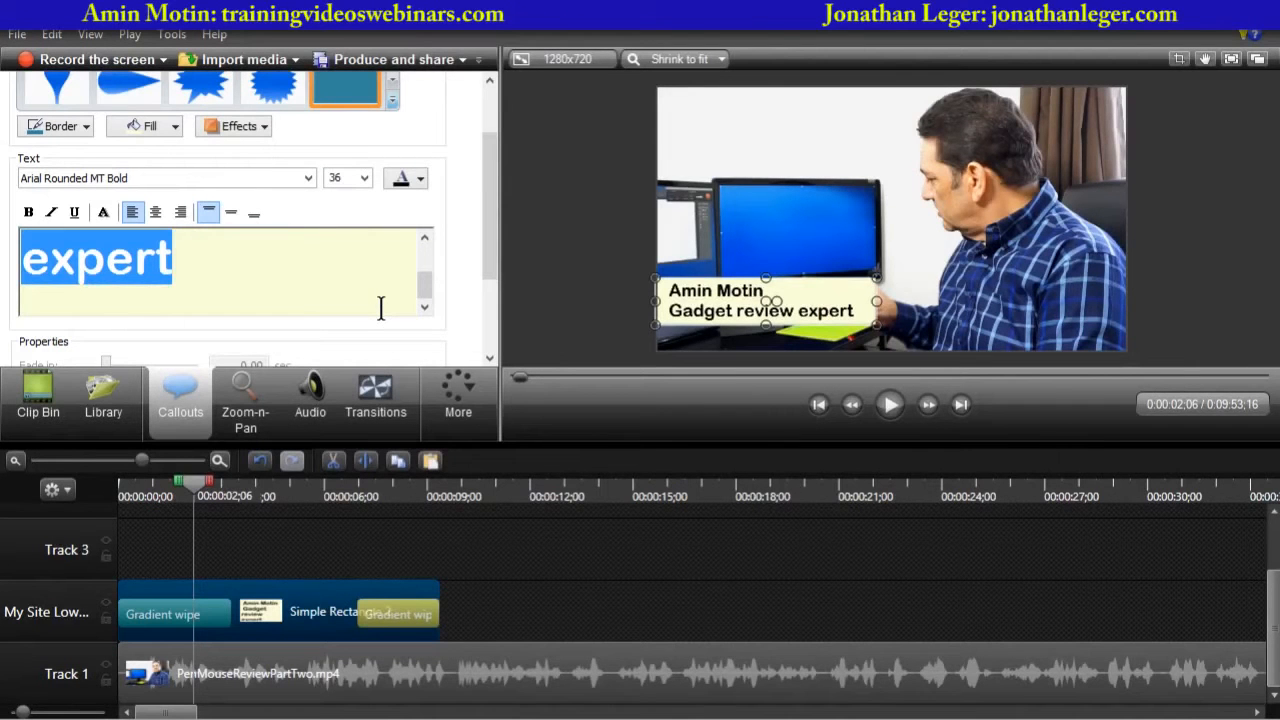
left_click(421, 179)
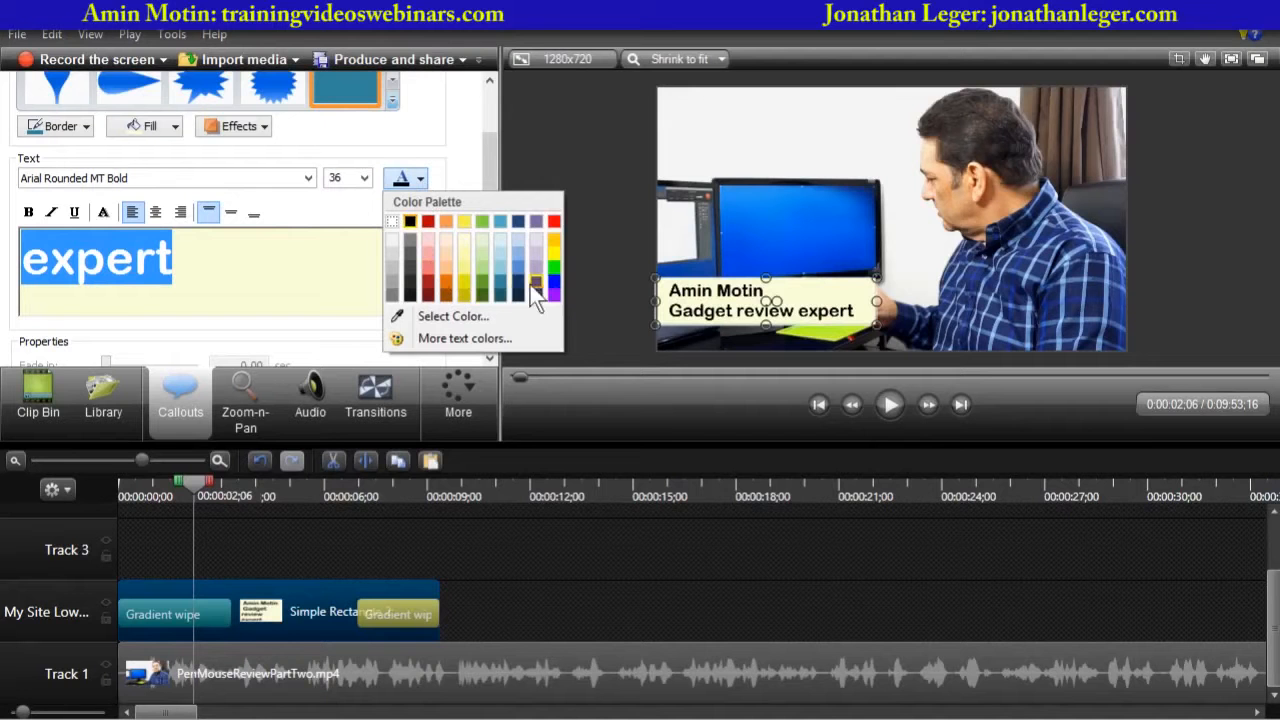
left_click(533, 281)
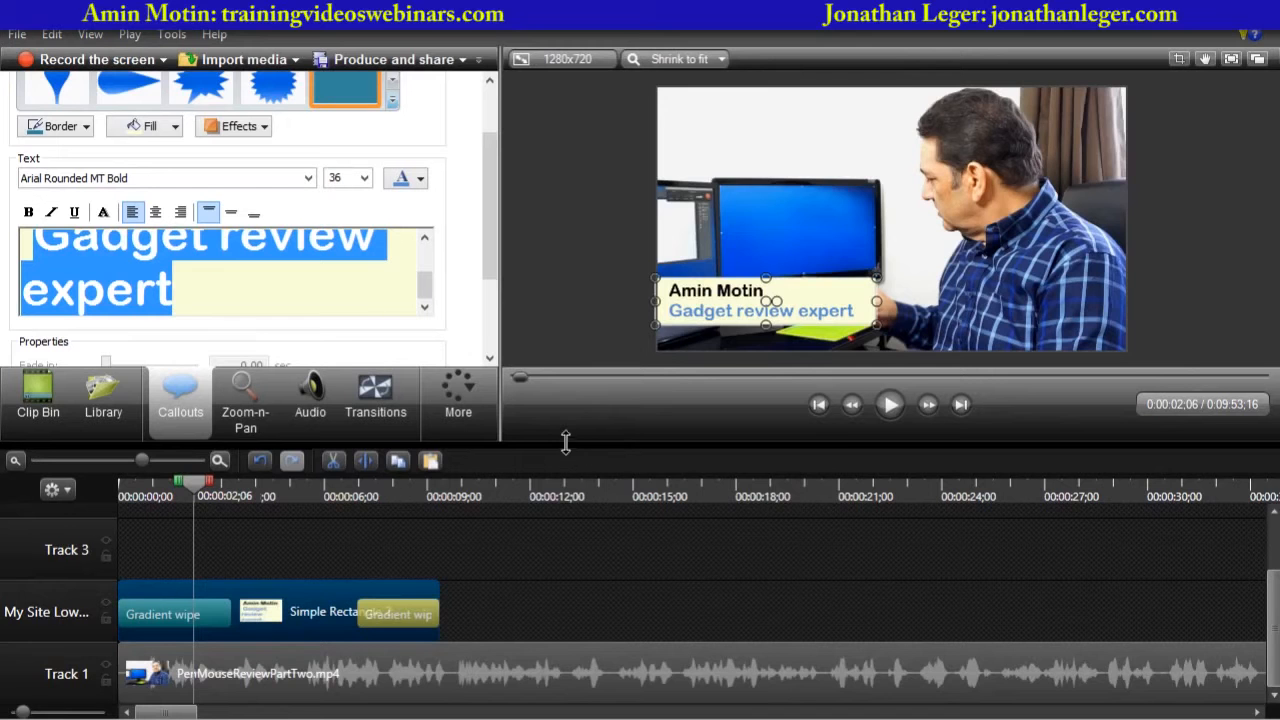
- Enlarge the preview and replay the video from the start to check the callout
left_click_drag(565, 441, 562, 504)
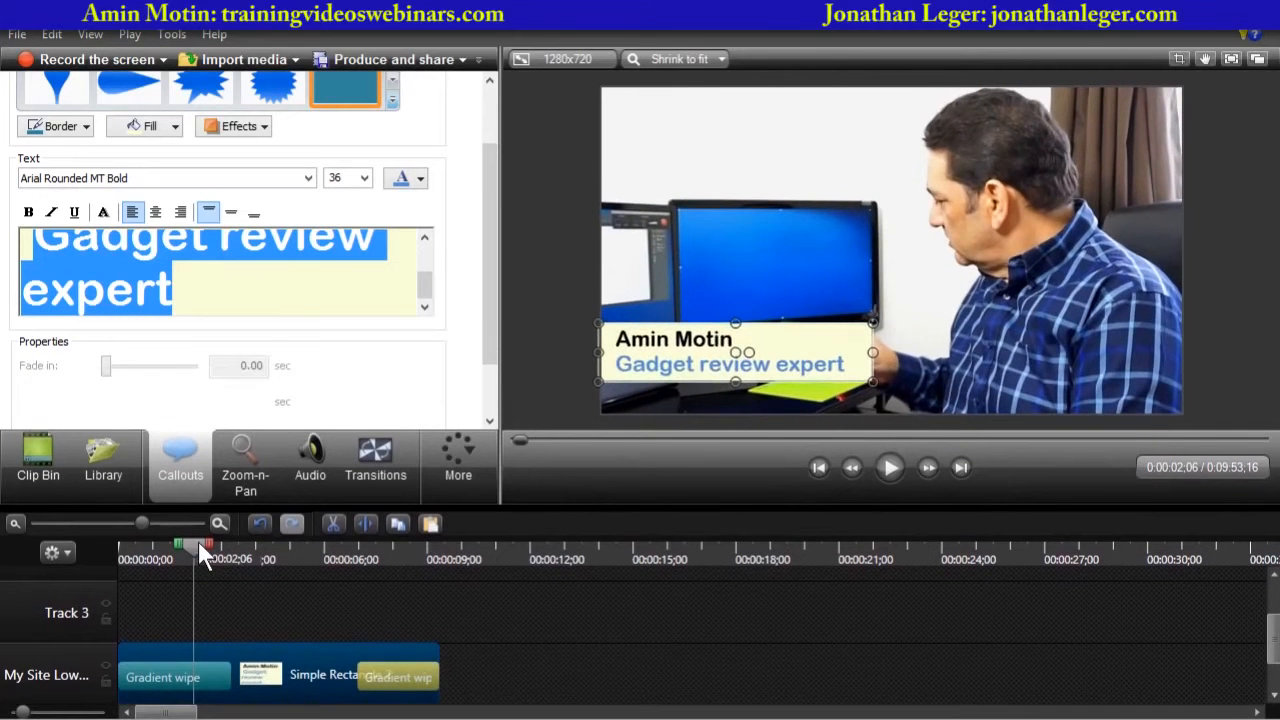
left_click_drag(198, 542, 51, 553)
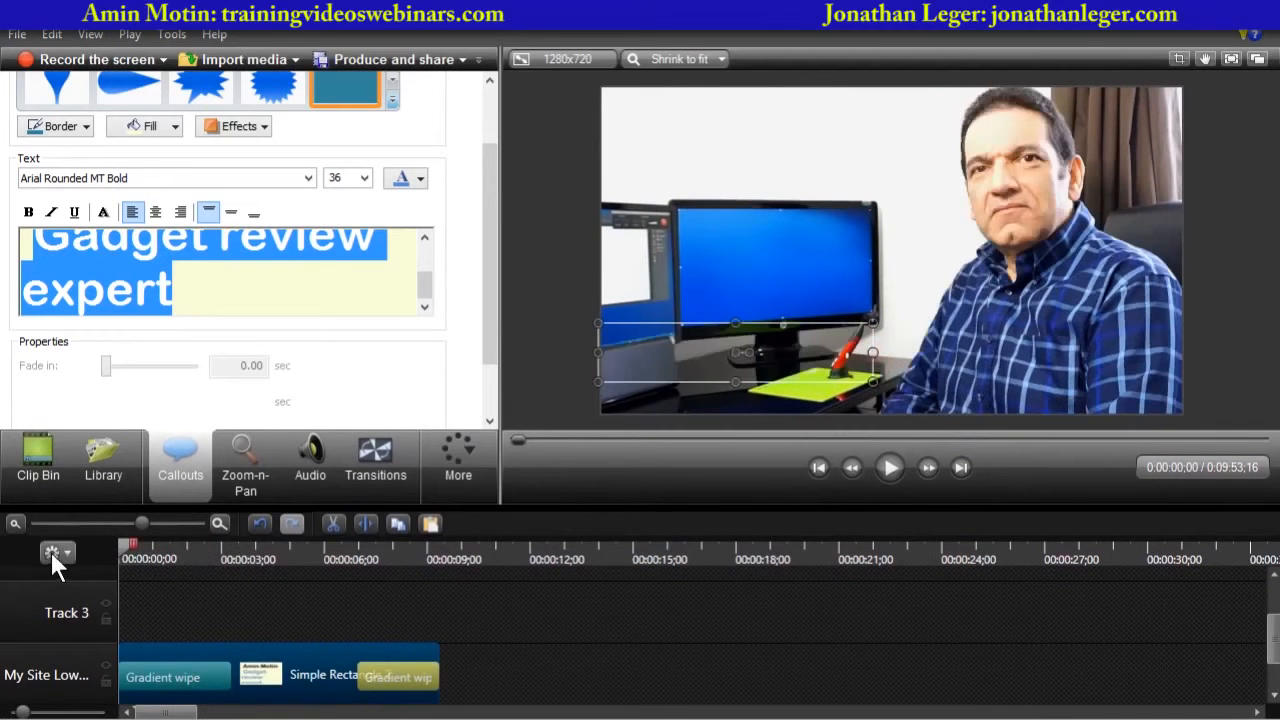
left_click(891, 469)
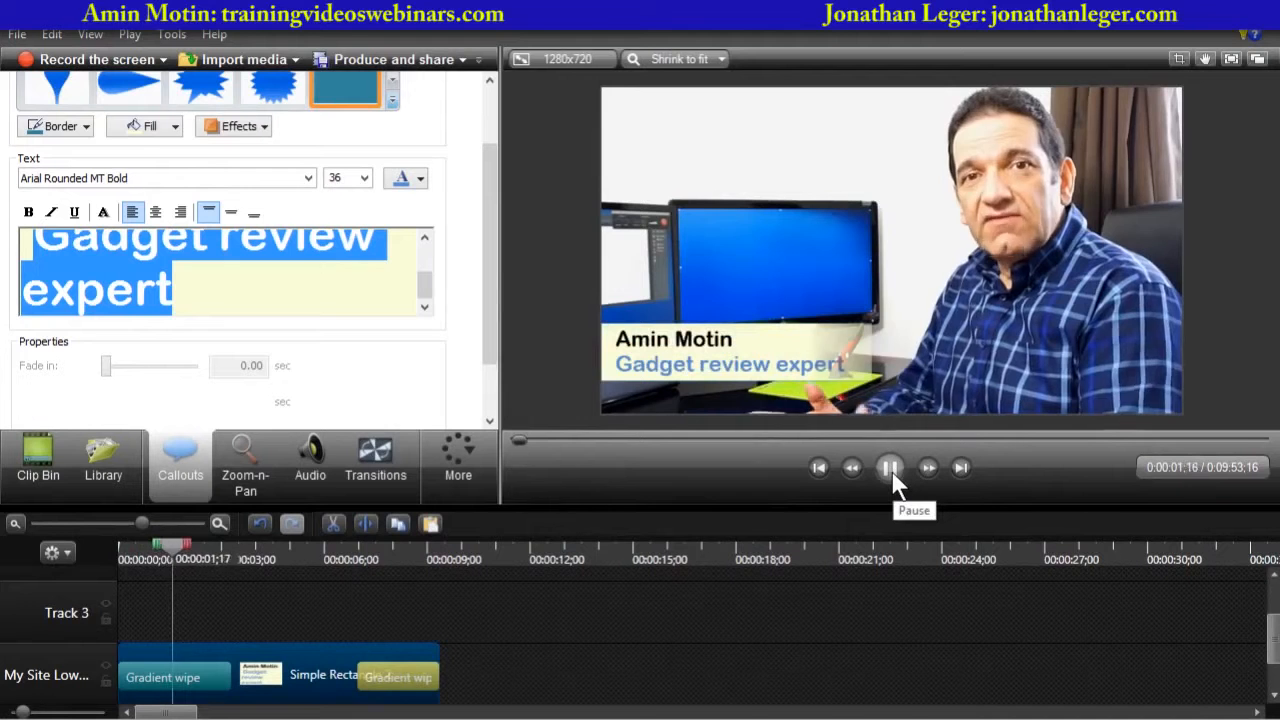
left_click(891, 469)
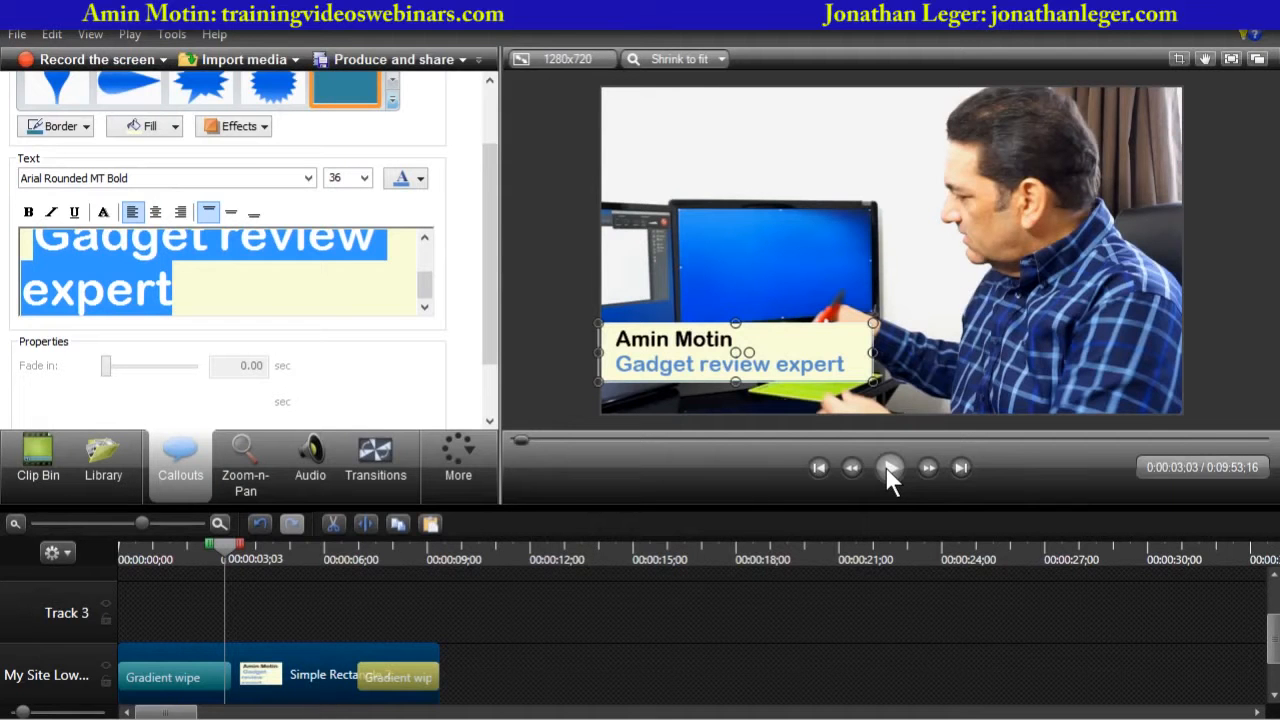
- Change the second line to "Youtube gadget reviewer" and widen the callout to fit it
left_click(246, 248)
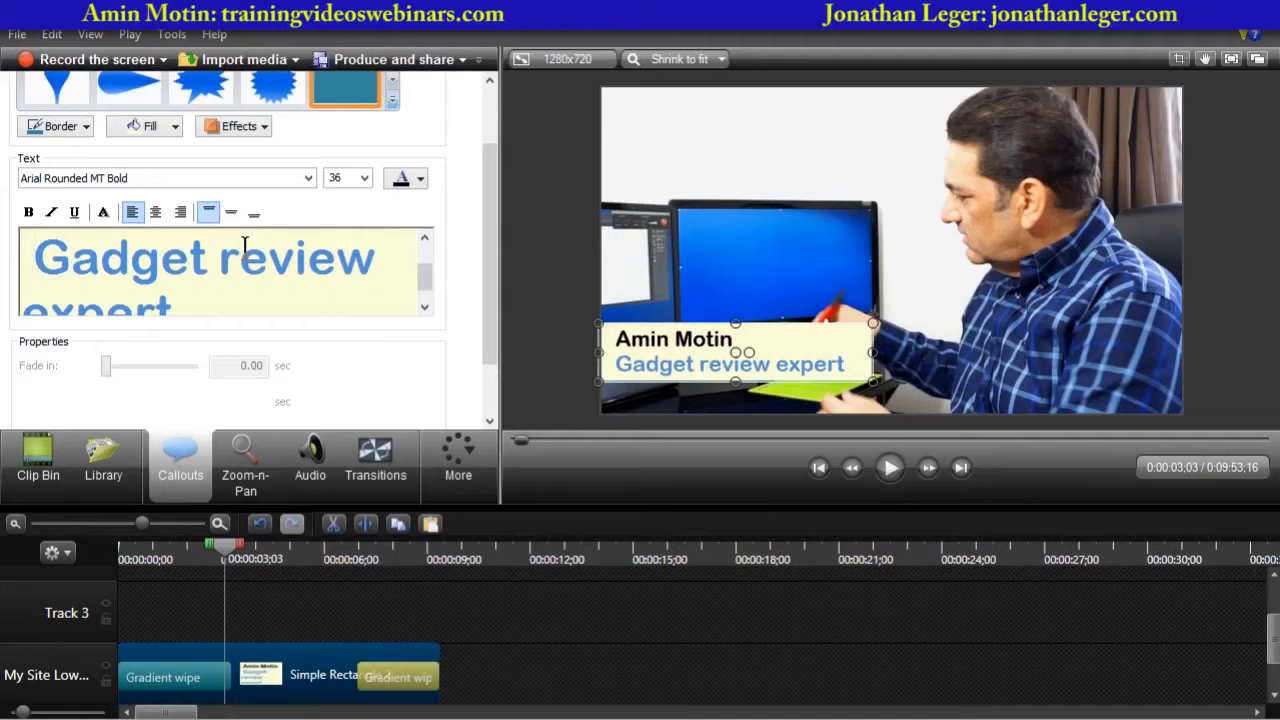
type("Yuo")
key("BackSpace")
key("BackSpace")
key("BackSpace")
key("Delete")
type("Youtube ")
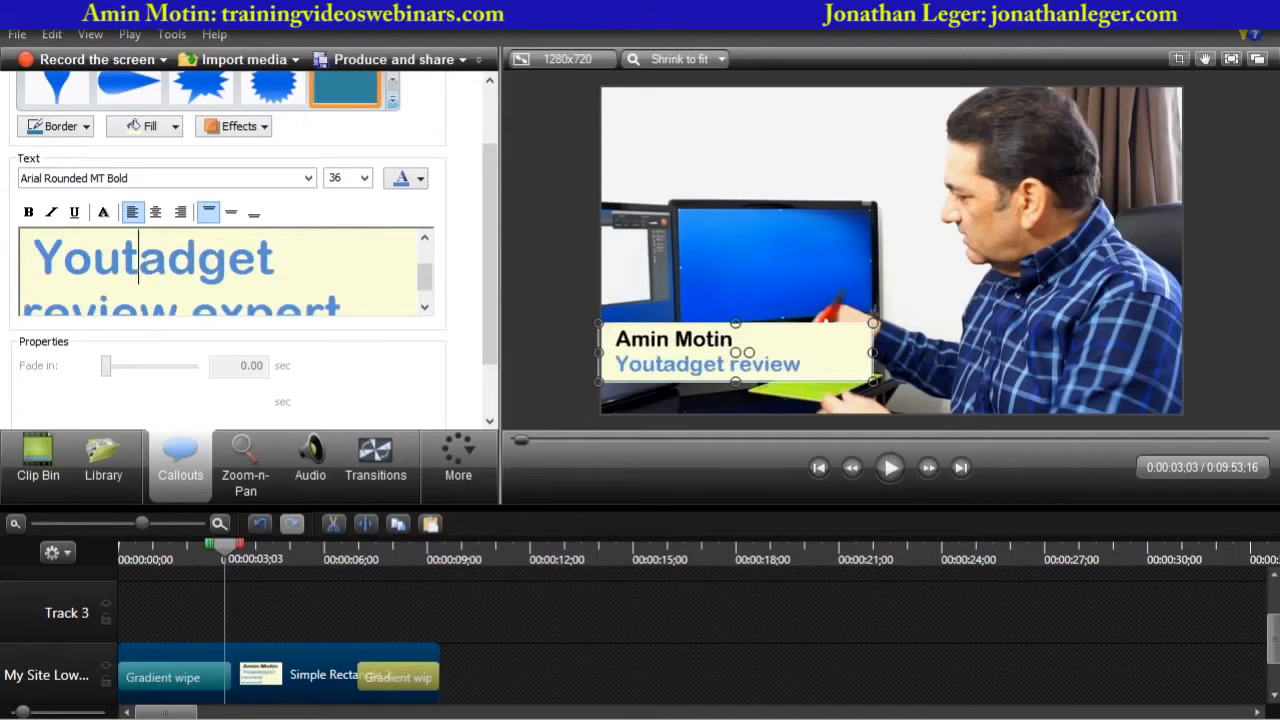
type("g")
key("Down")
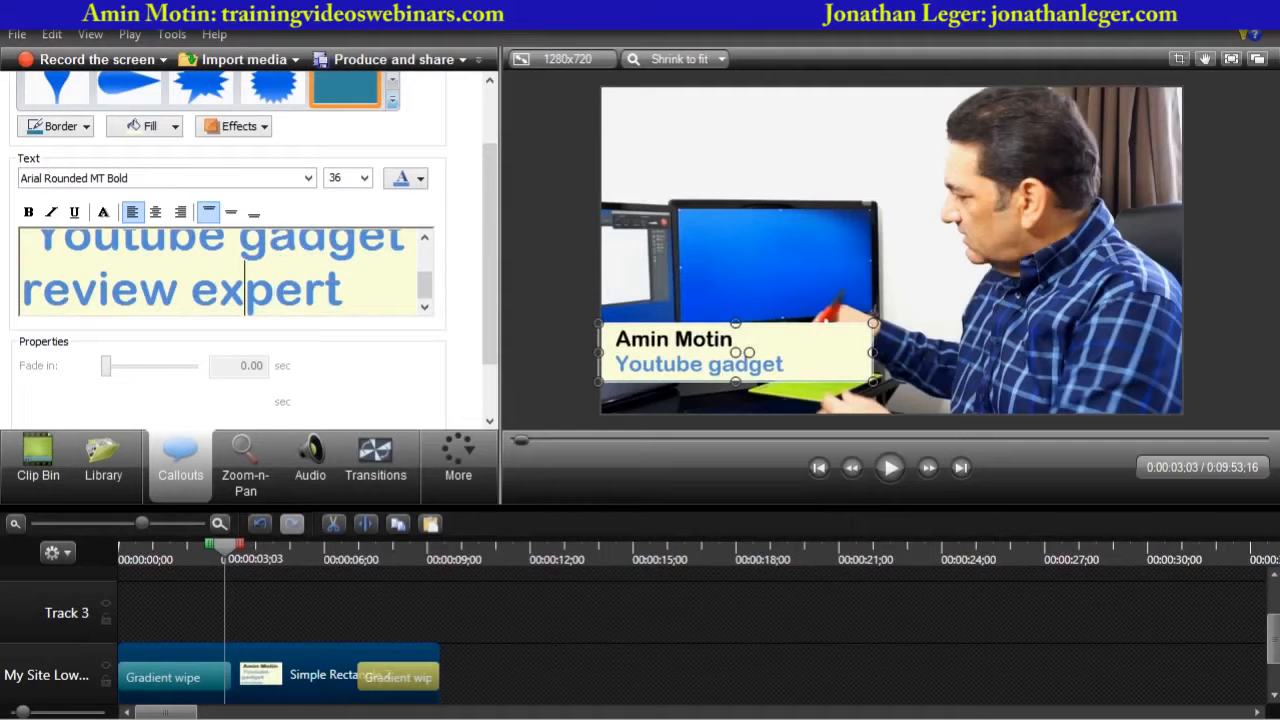
key("Left")
key("Left")
key("Left")
type("er")
key("BackSpace")
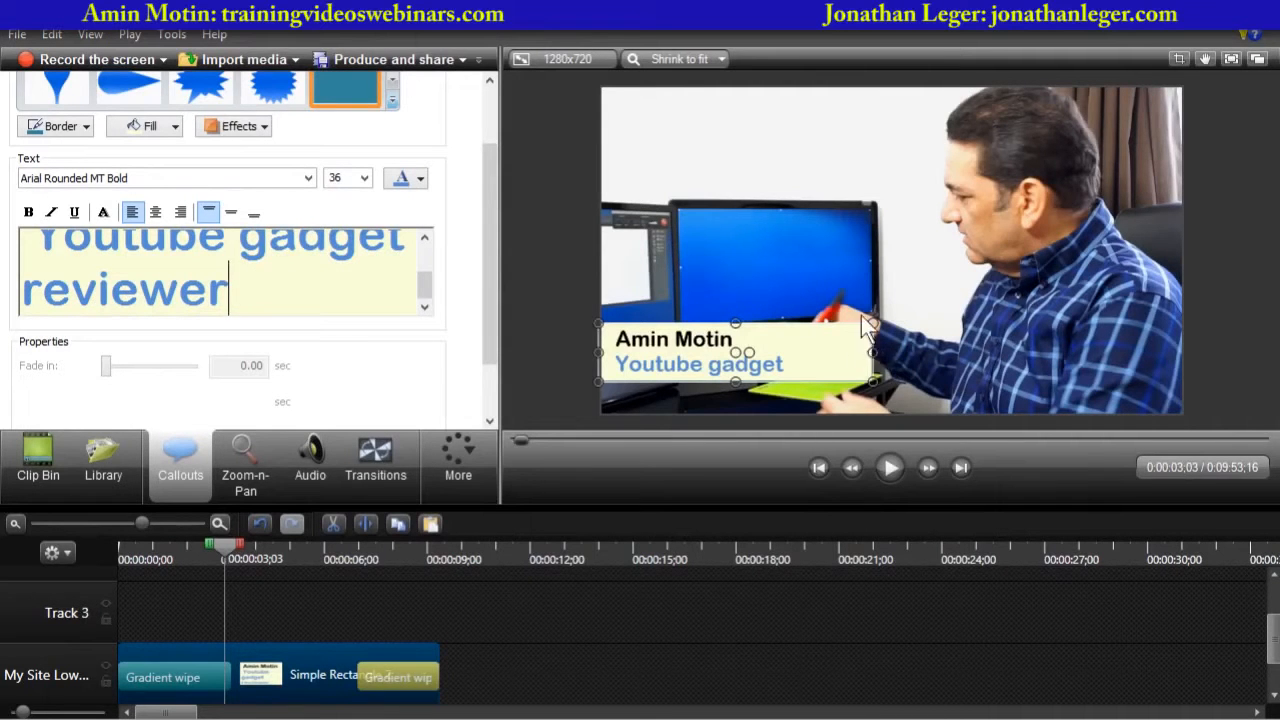
left_click_drag(875, 352, 910, 352)
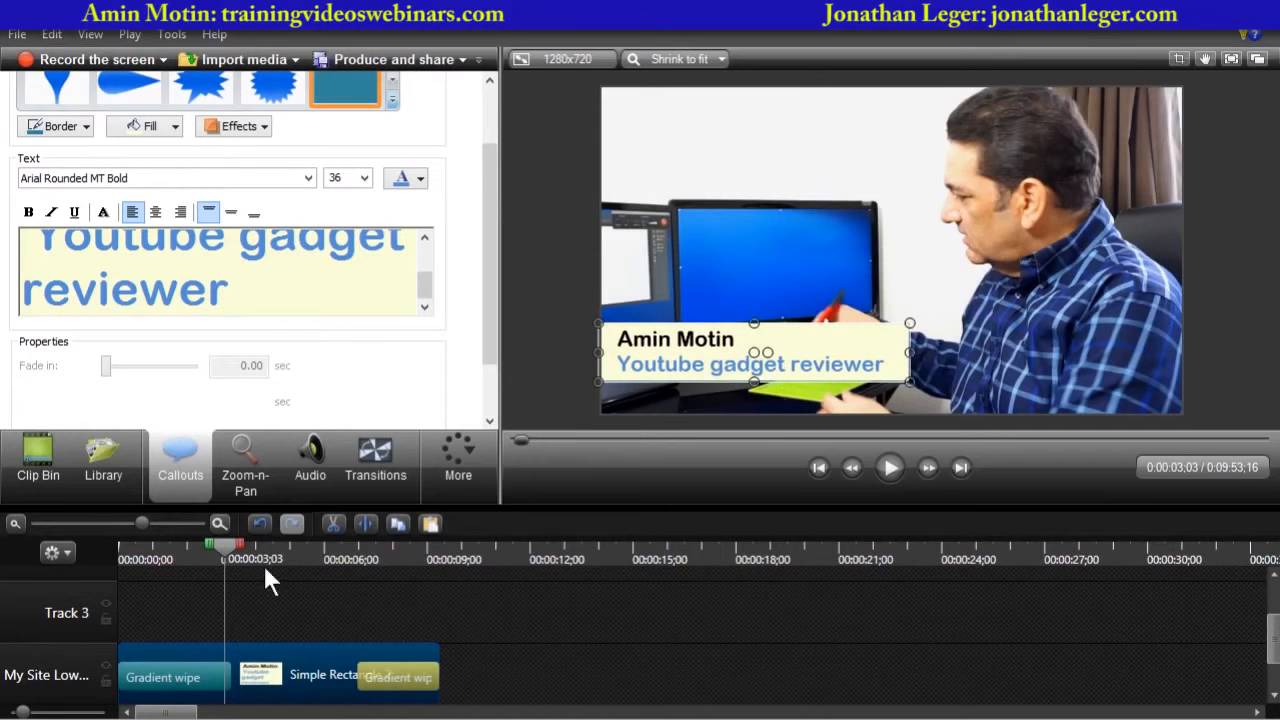
- Replay the video from the start twice to review the updated name callout
left_click_drag(225, 546, 116, 547)
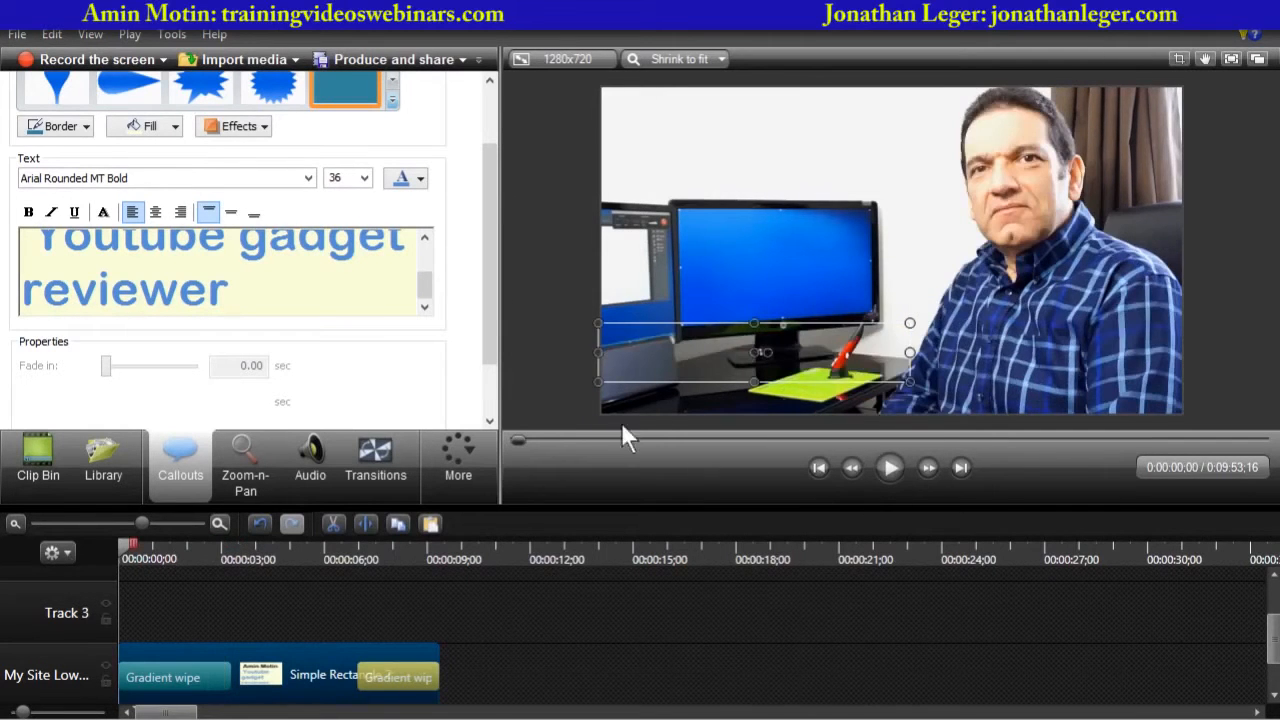
left_click(567, 395)
left_click(889, 468)
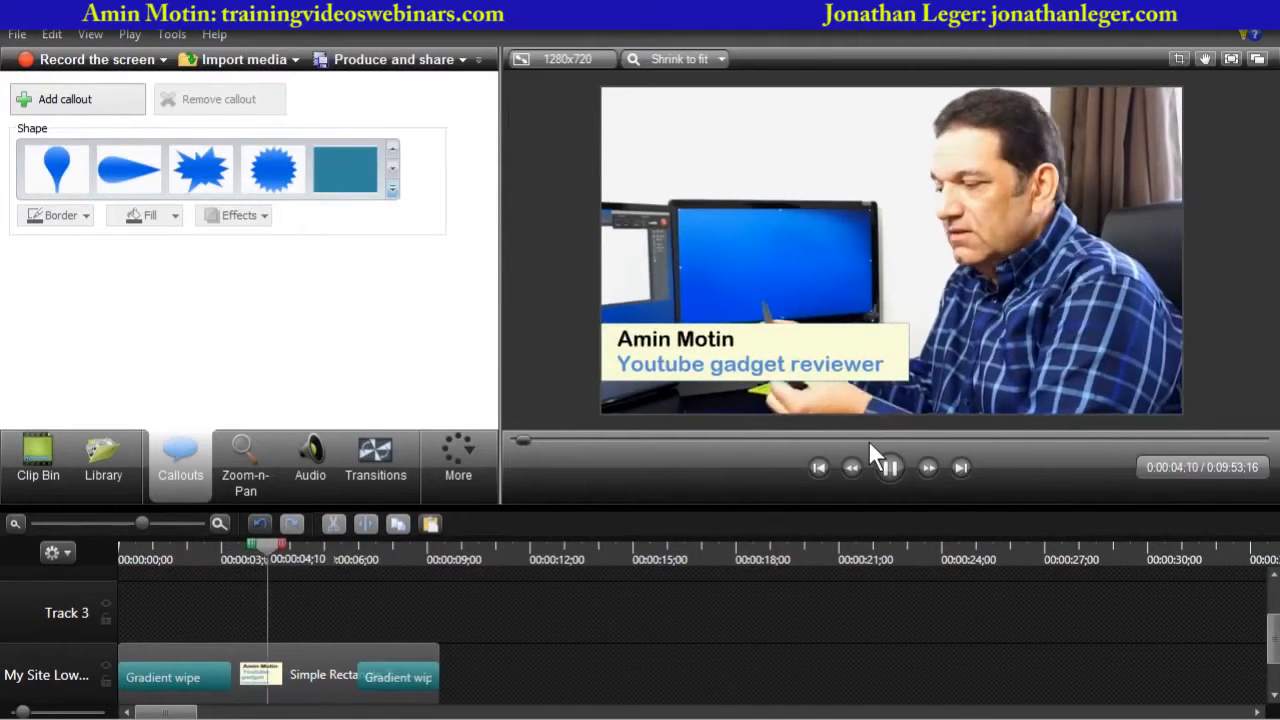
left_click(885, 465)
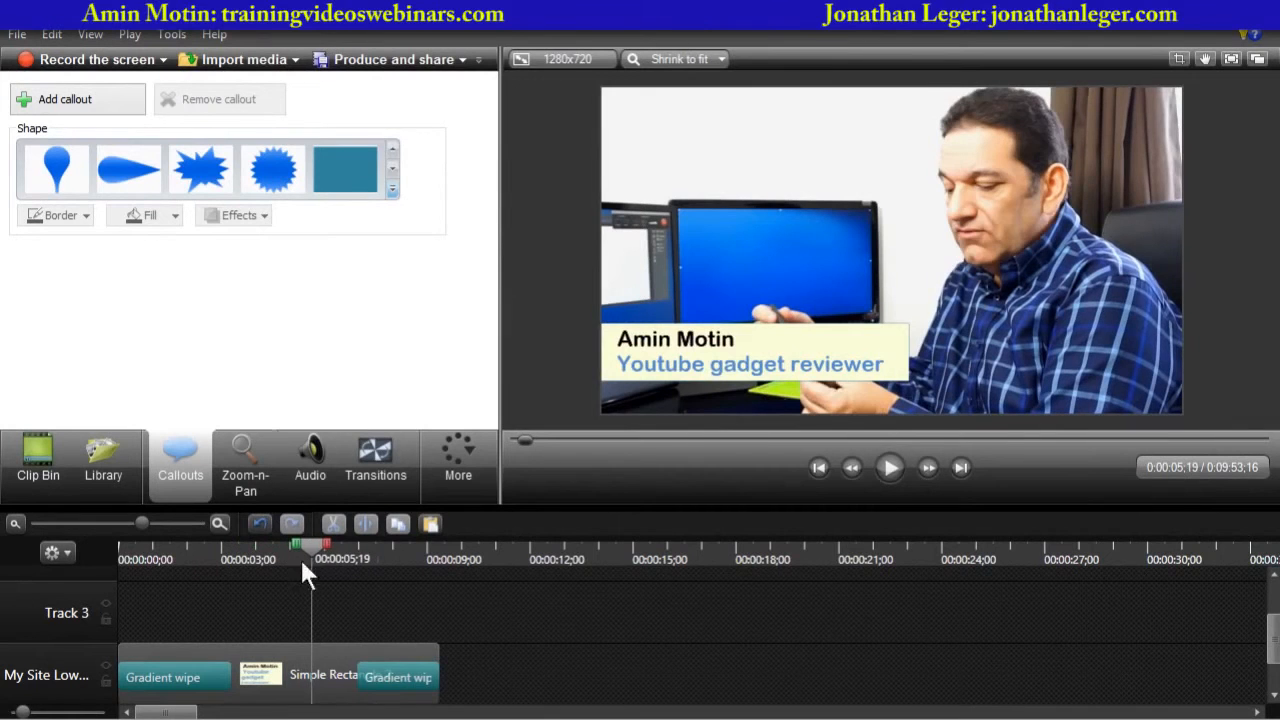
left_click_drag(319, 552, 103, 558)
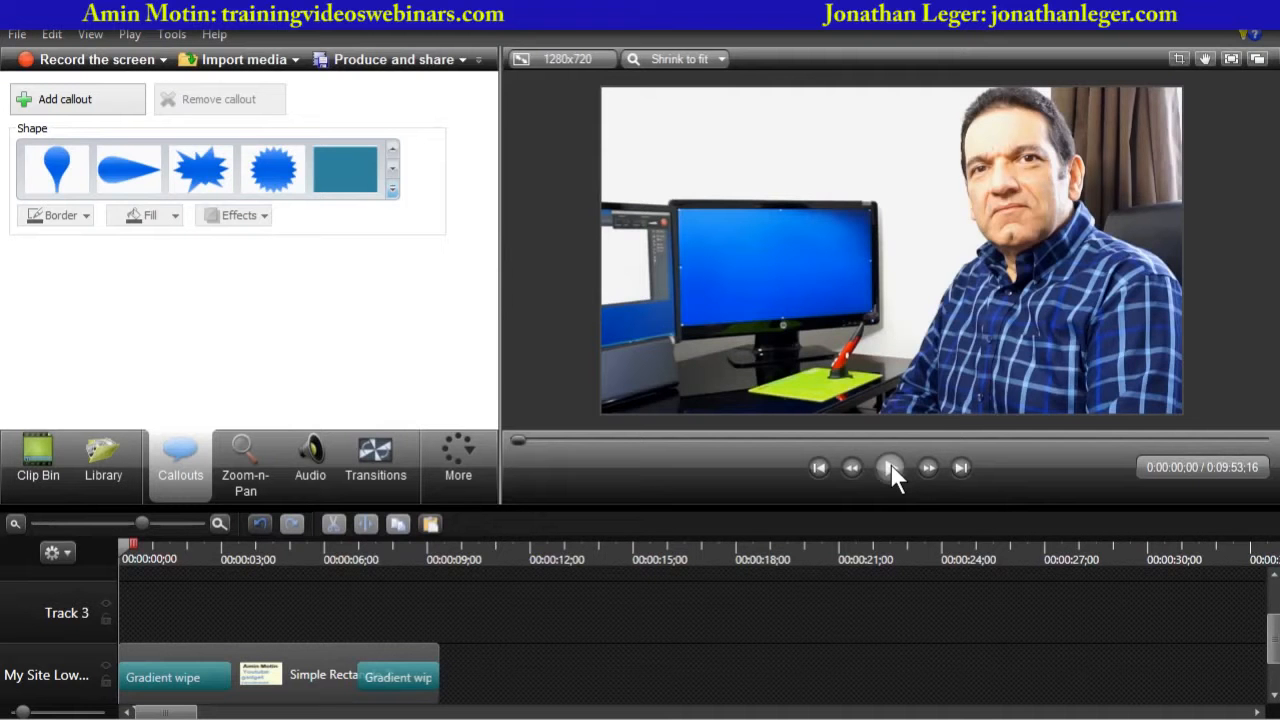
left_click(890, 466)
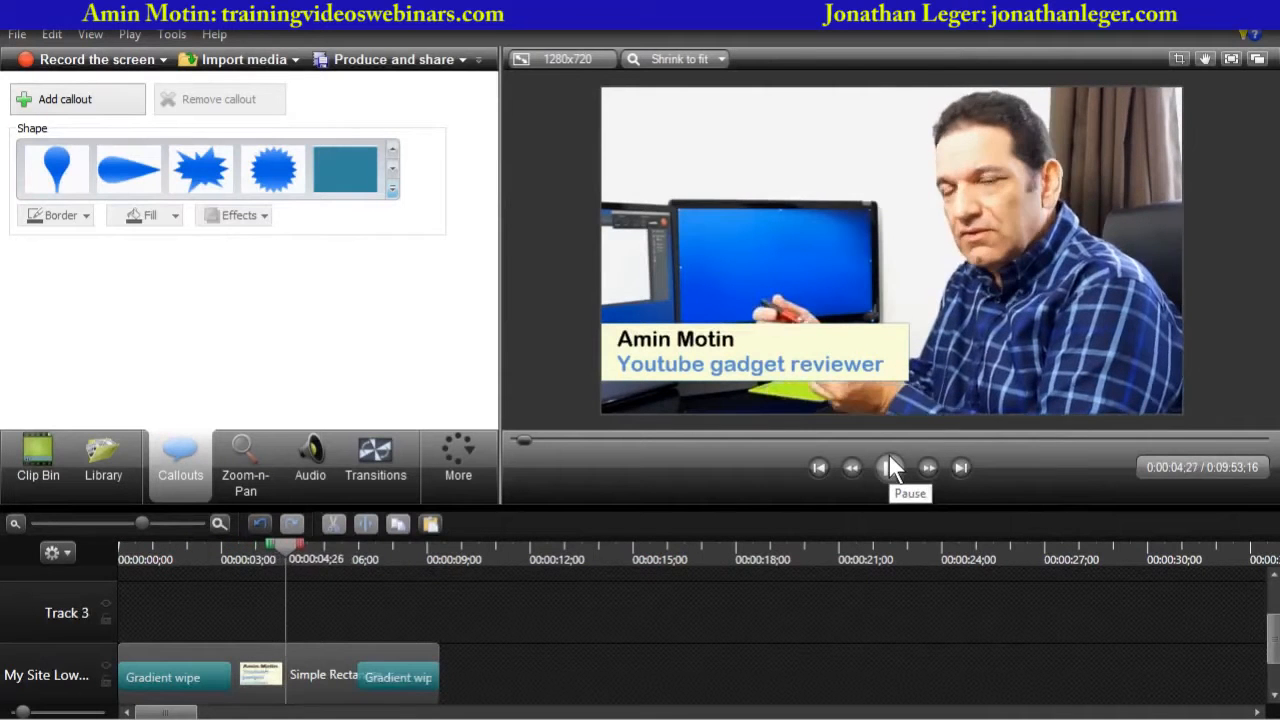
left_click(886, 464)
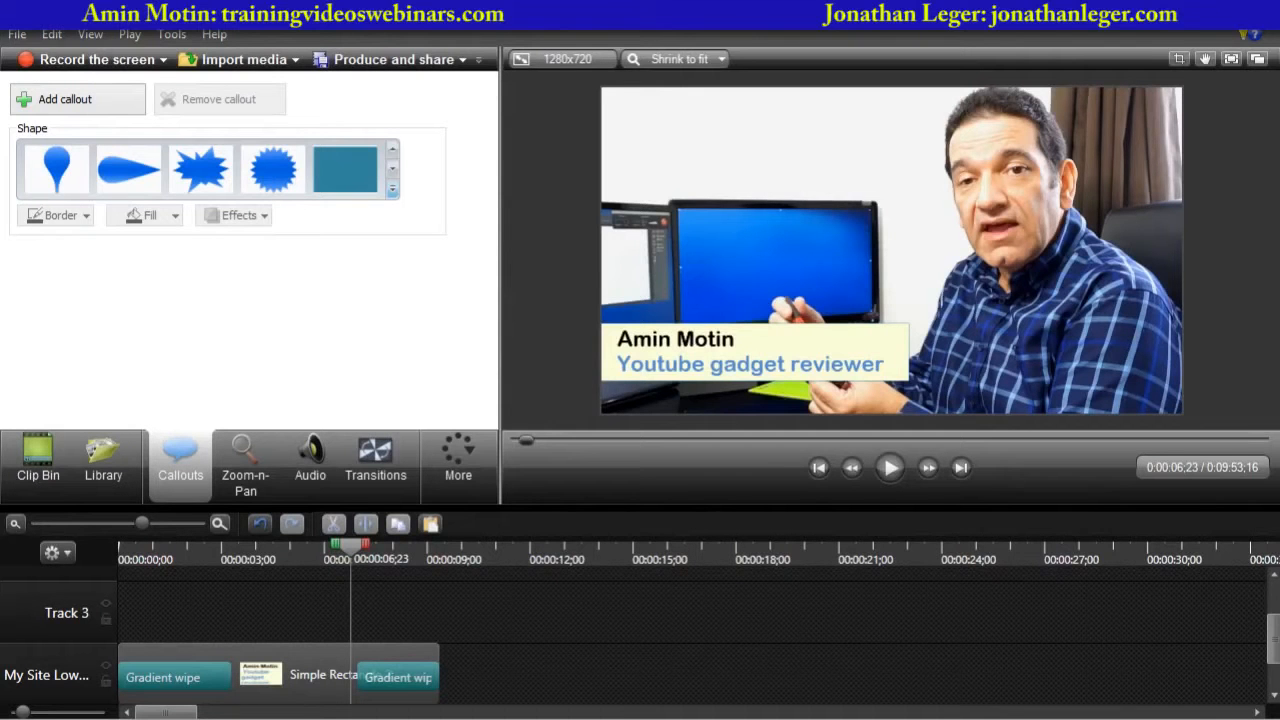
- Import the image author2.jpg from Downloads into the clip bin
left_click(43, 476)
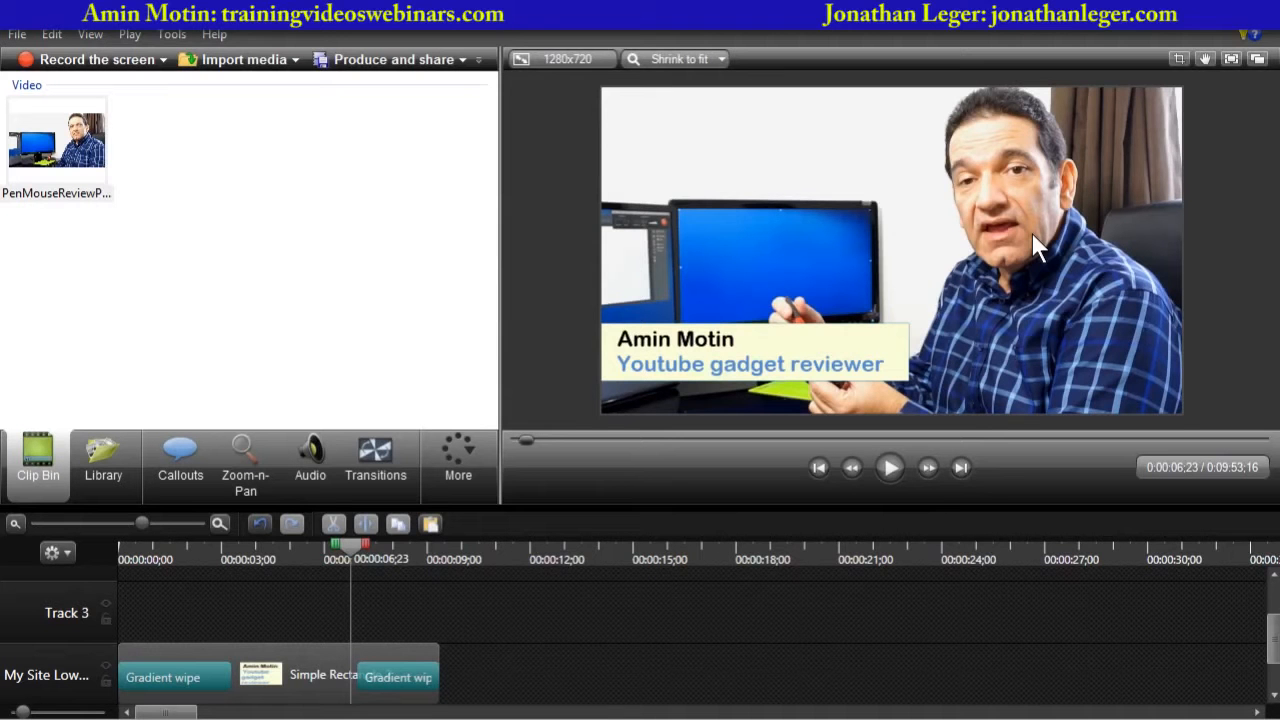
left_click(240, 72)
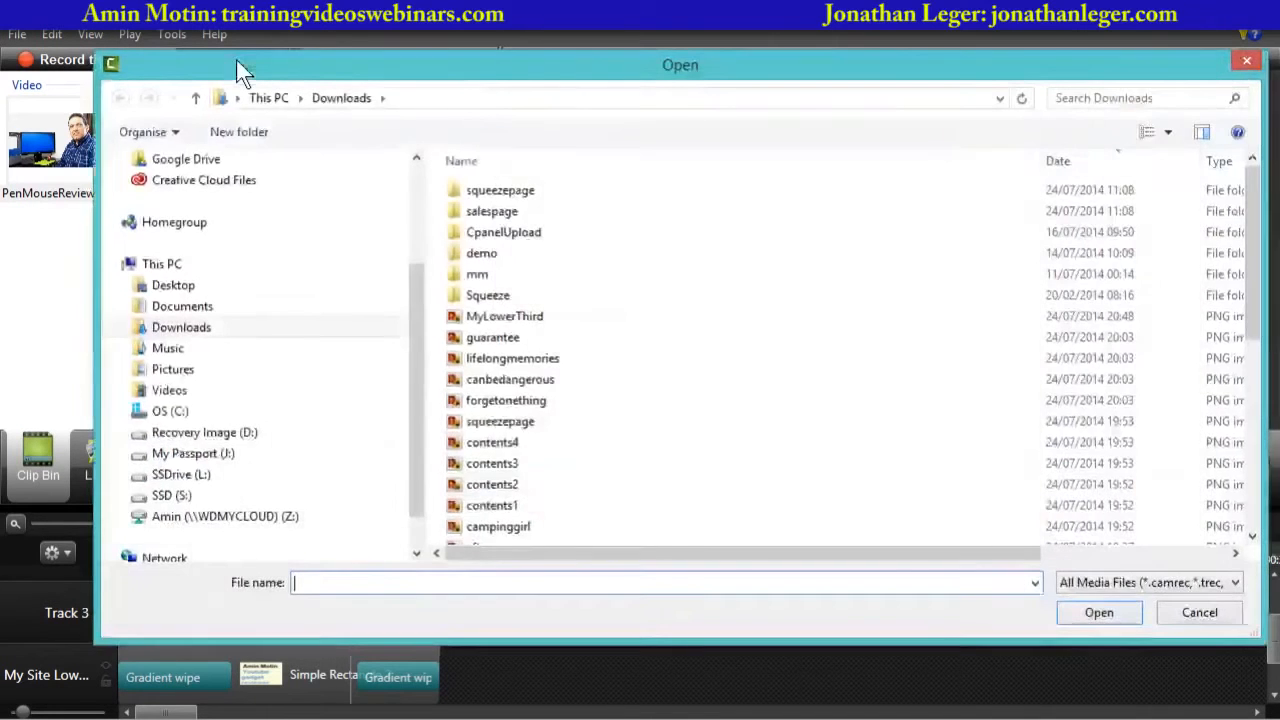
left_click(757, 506)
scroll(755, 508, "down", 1)
scroll(756, 500, "down", 2)
scroll(755, 496, "down", 3)
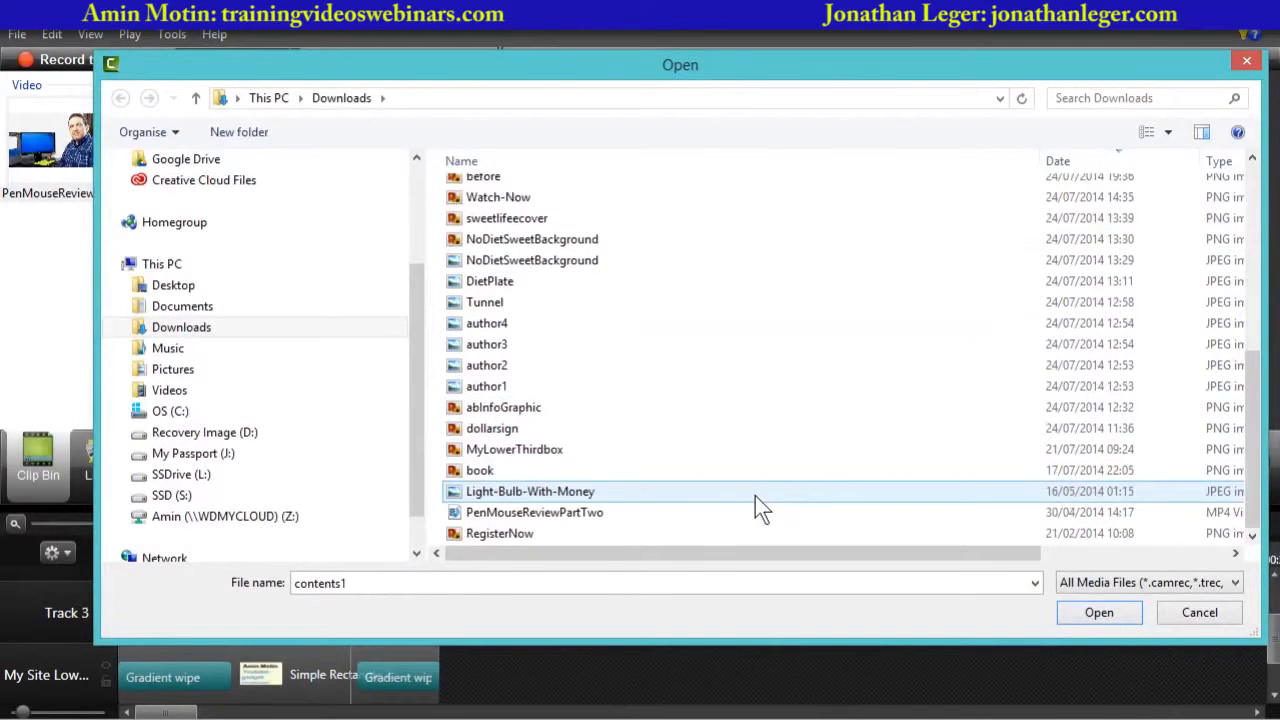
left_click(488, 349)
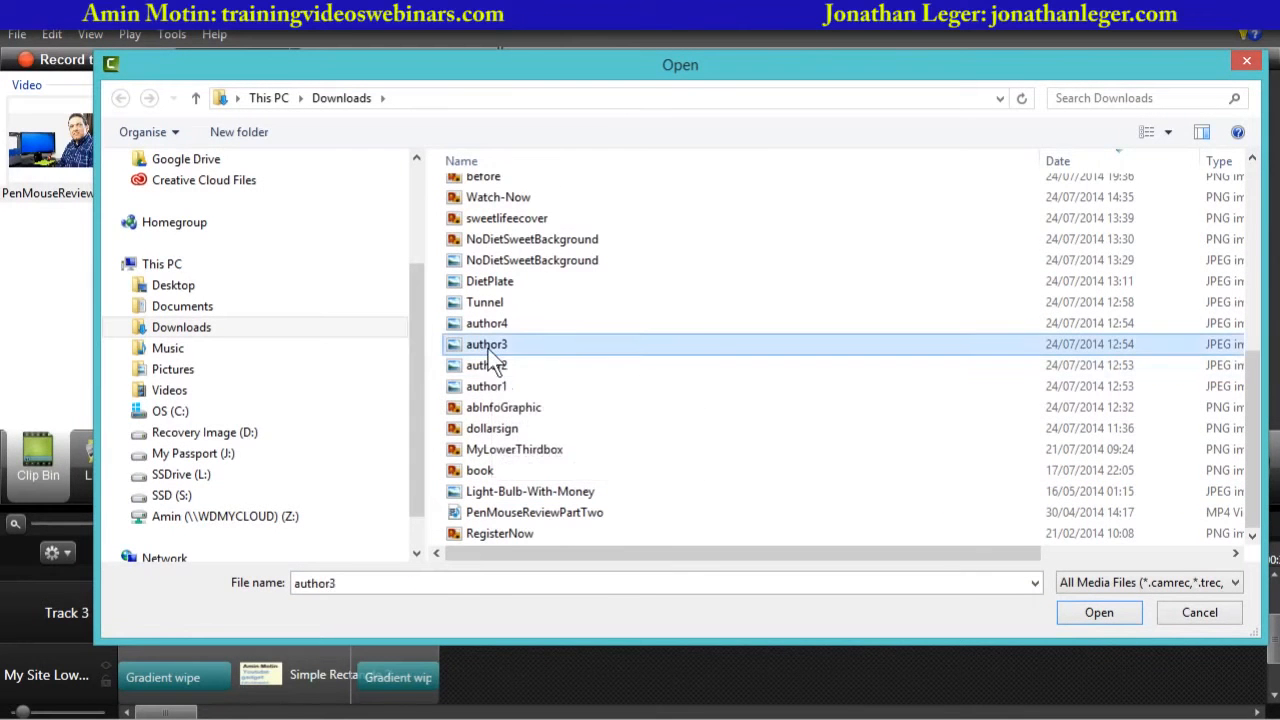
left_click(493, 367)
left_click(1100, 614)
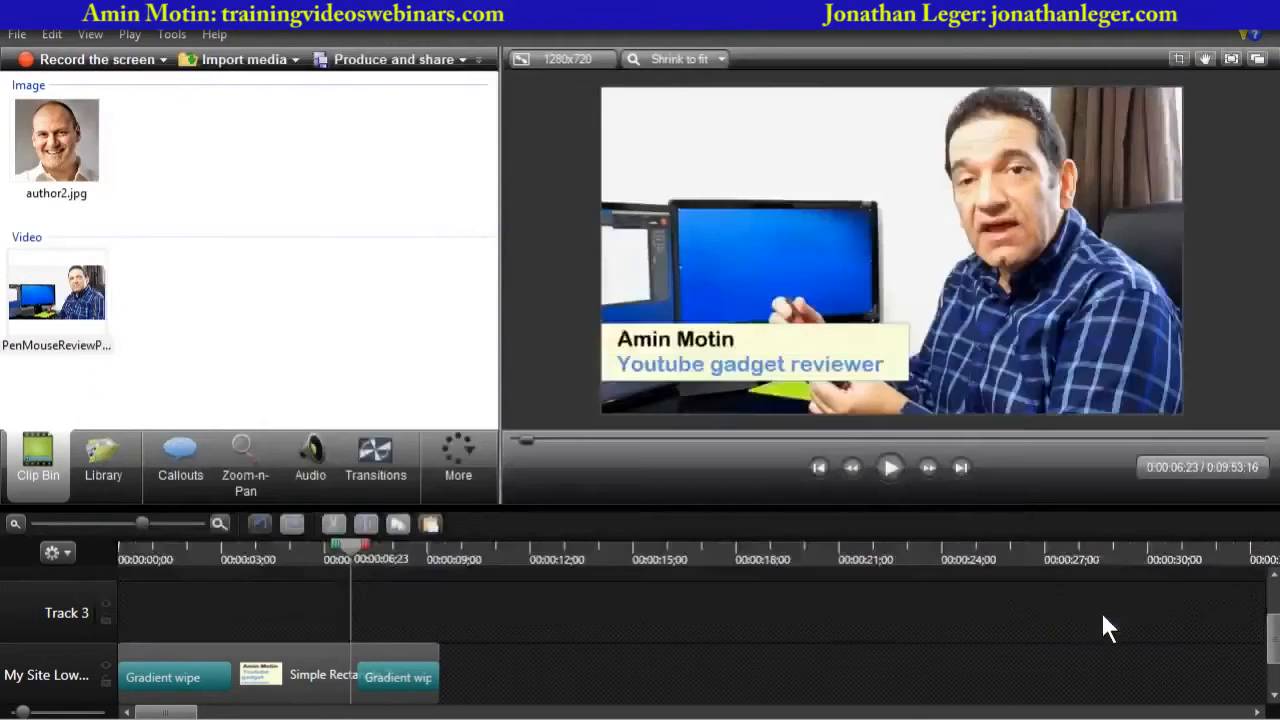
- Import the images author1 through author4 from Downloads into the clip bin
left_click(265, 62)
scroll(569, 450, "down", 5)
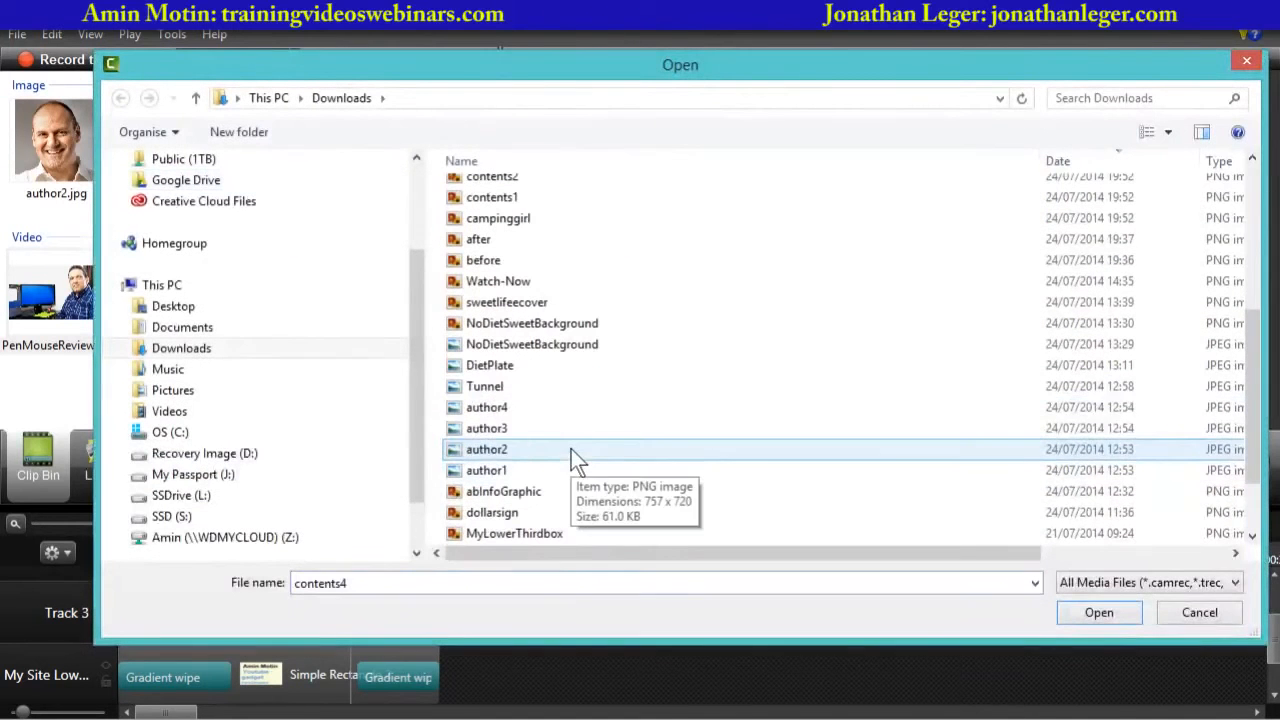
left_click(497, 410)
left_click(488, 470, "shift")
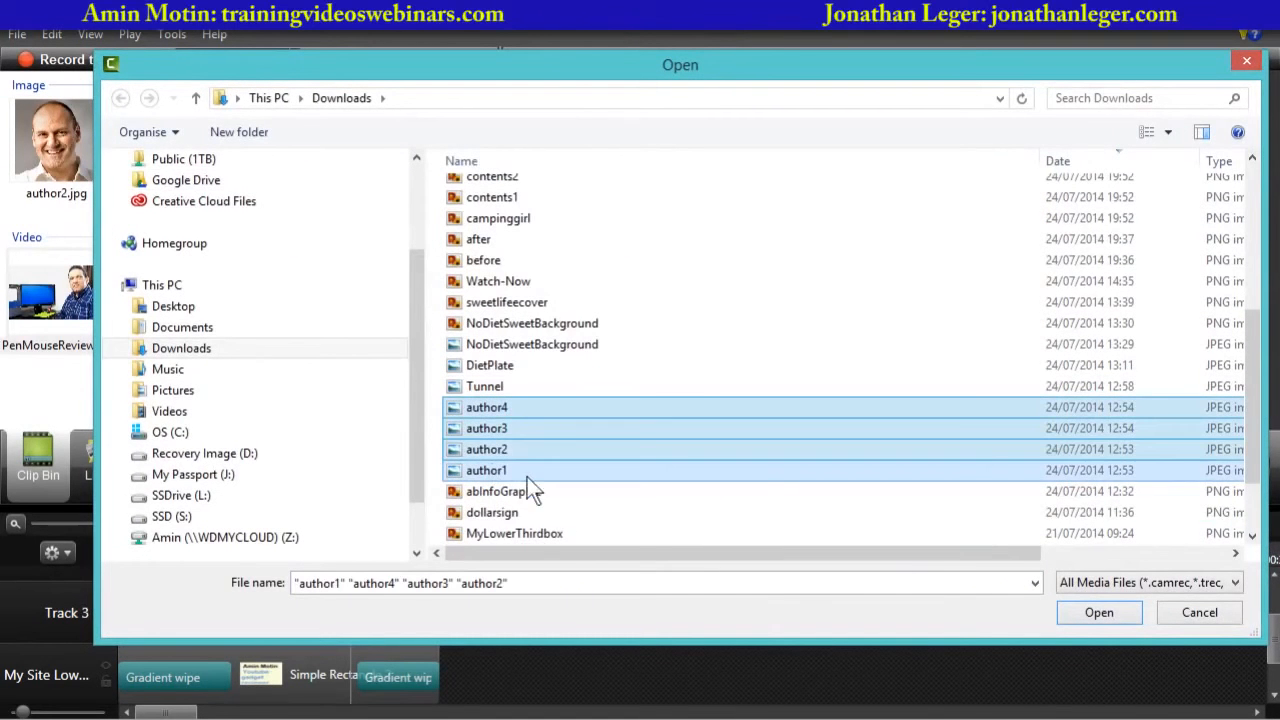
left_click(1078, 614)
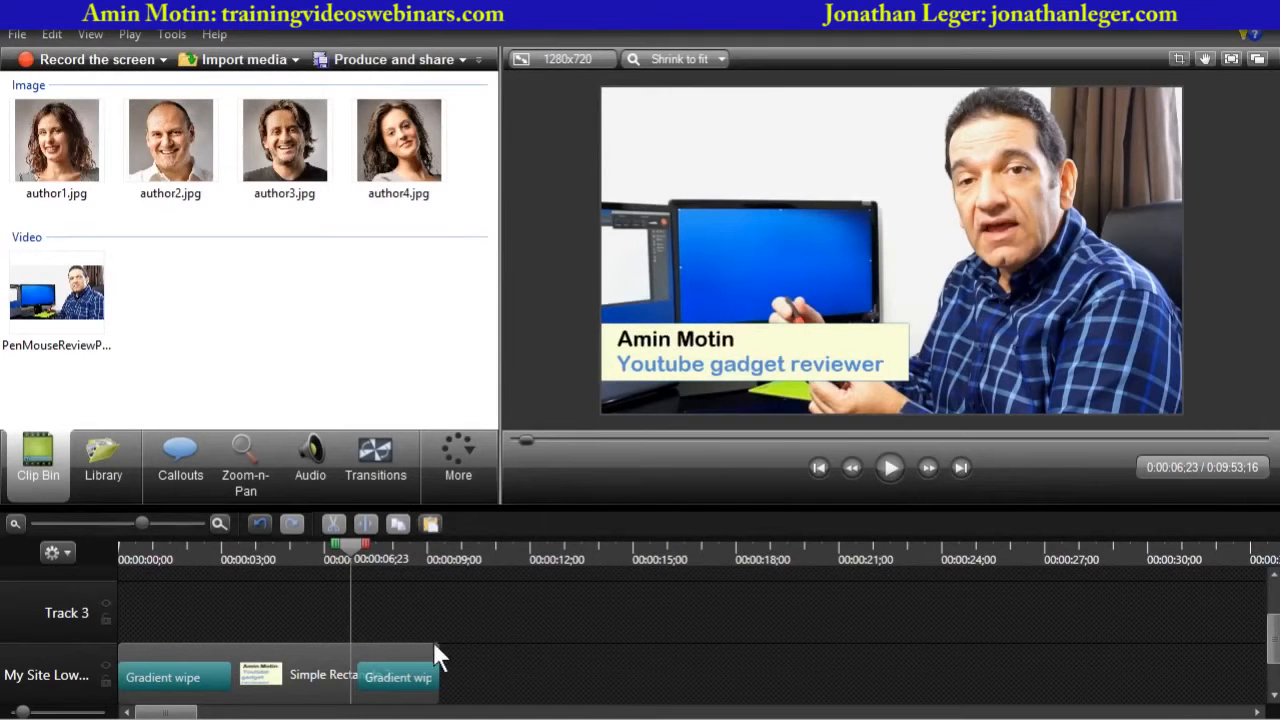
- Shorten the lower-third group on its track so it ends earlier, moving the playhead back
left_click_drag(436, 655, 333, 655)
left_click_drag(351, 545, 181, 558)
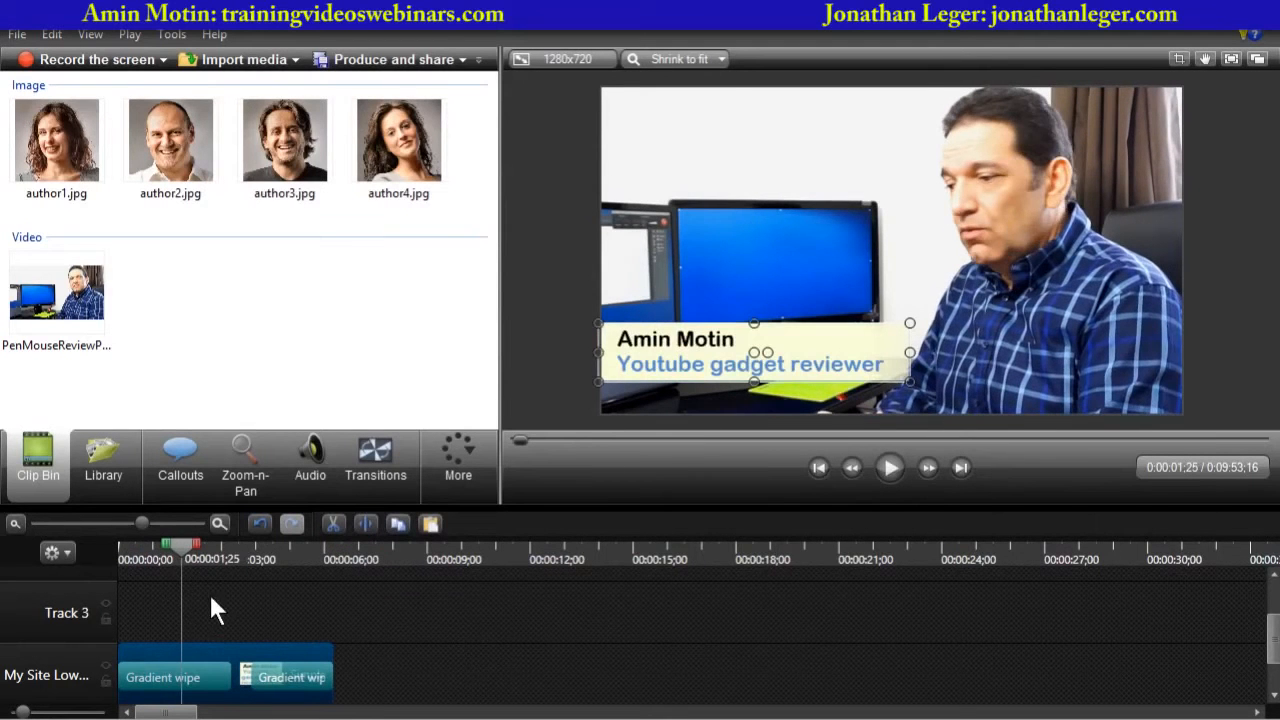
- Replace all of the callout's text with just "Amin Motin" by pasting over it
left_click(196, 478)
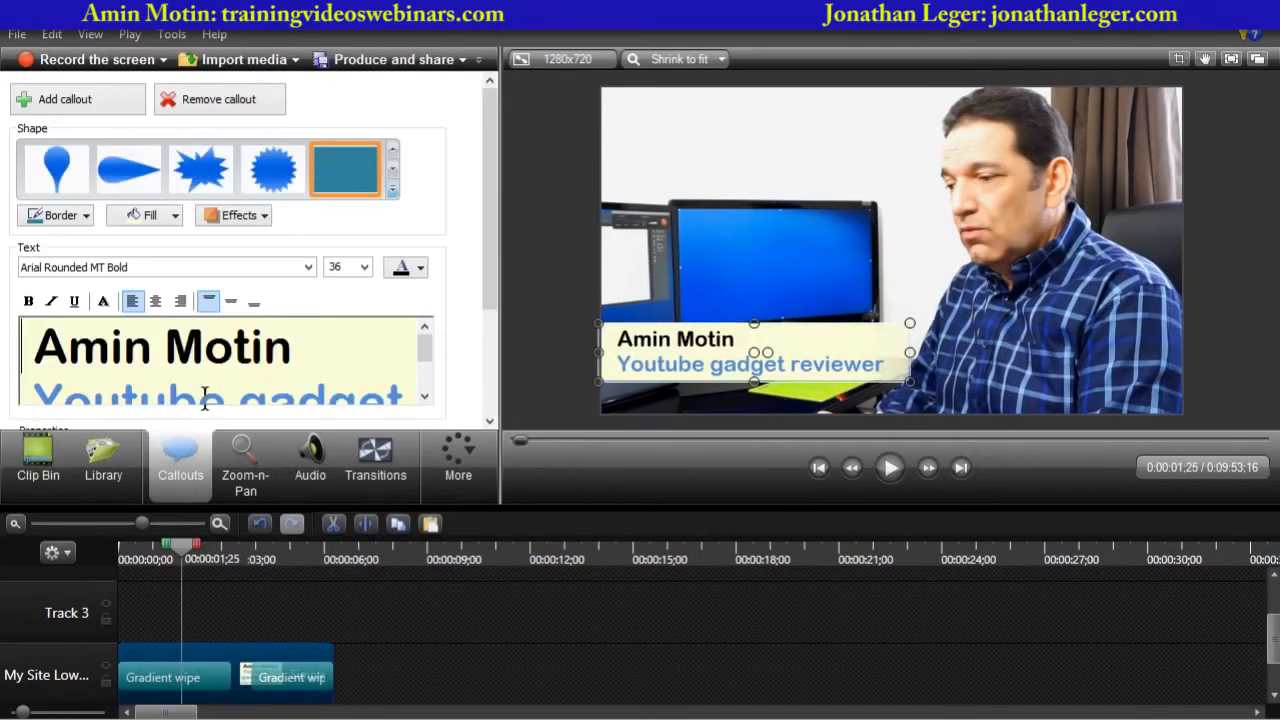
left_click(299, 383)
key("Up")
key("ctrl+a")
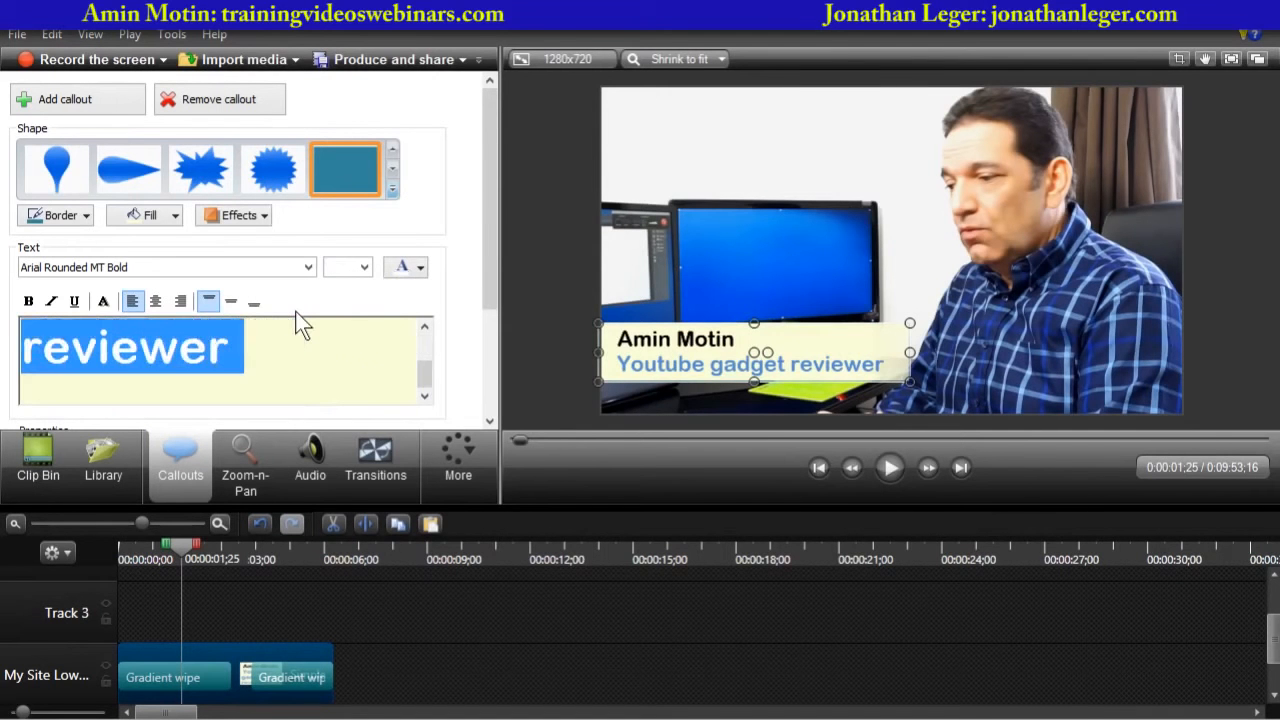
type("Amin Motin")
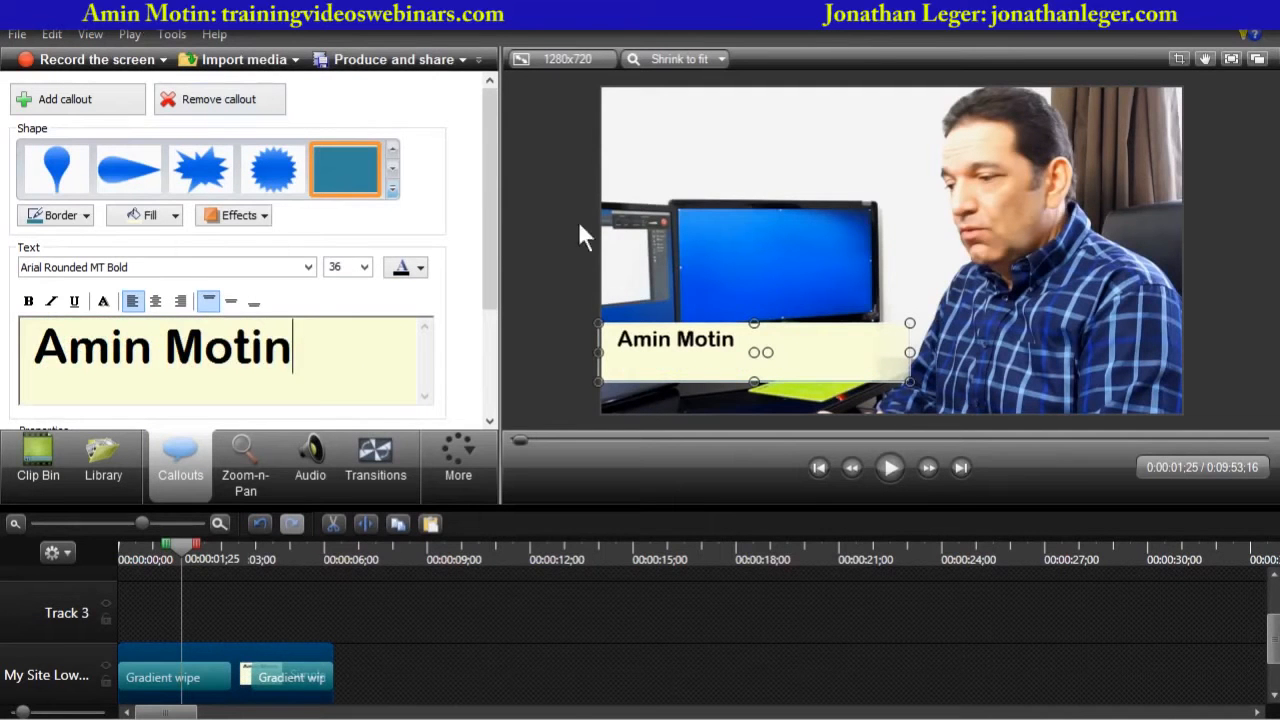
- Copy the lower-third group and paste a duplicate onto the same track at about the 7-second mark
left_click(432, 618)
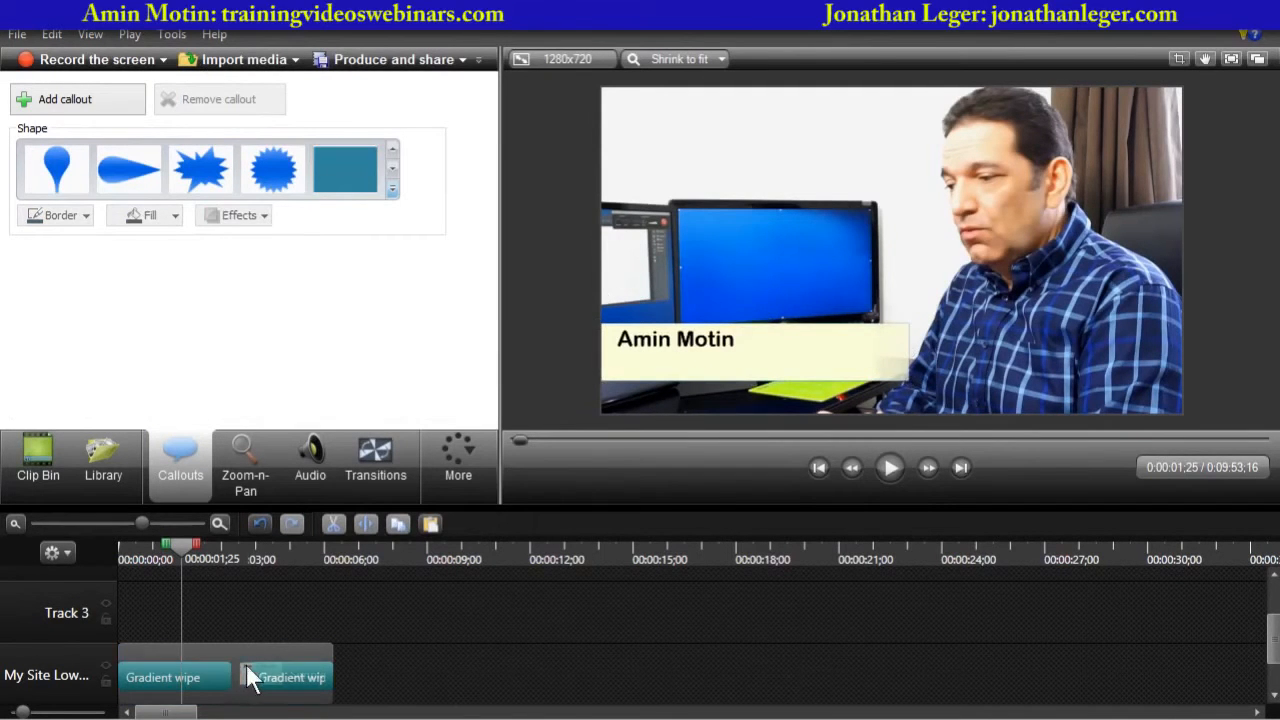
left_click(223, 655)
right_click(223, 655)
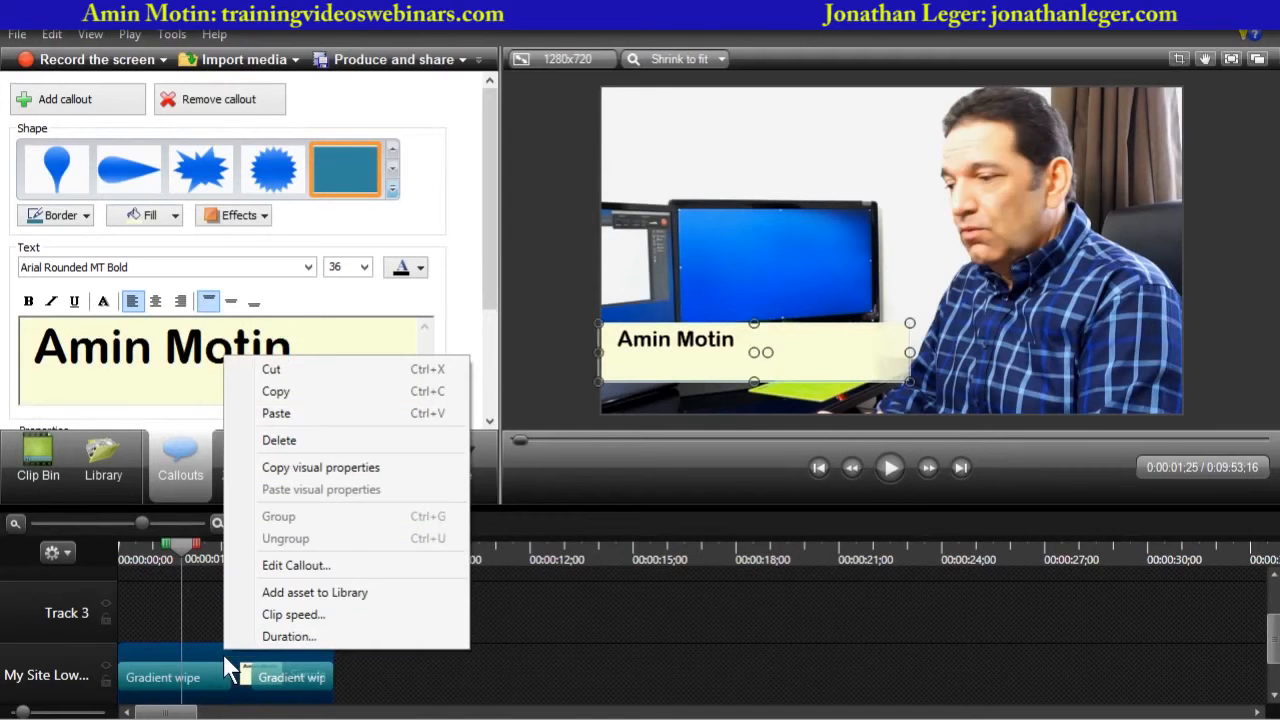
left_click(276, 391)
left_click(390, 548)
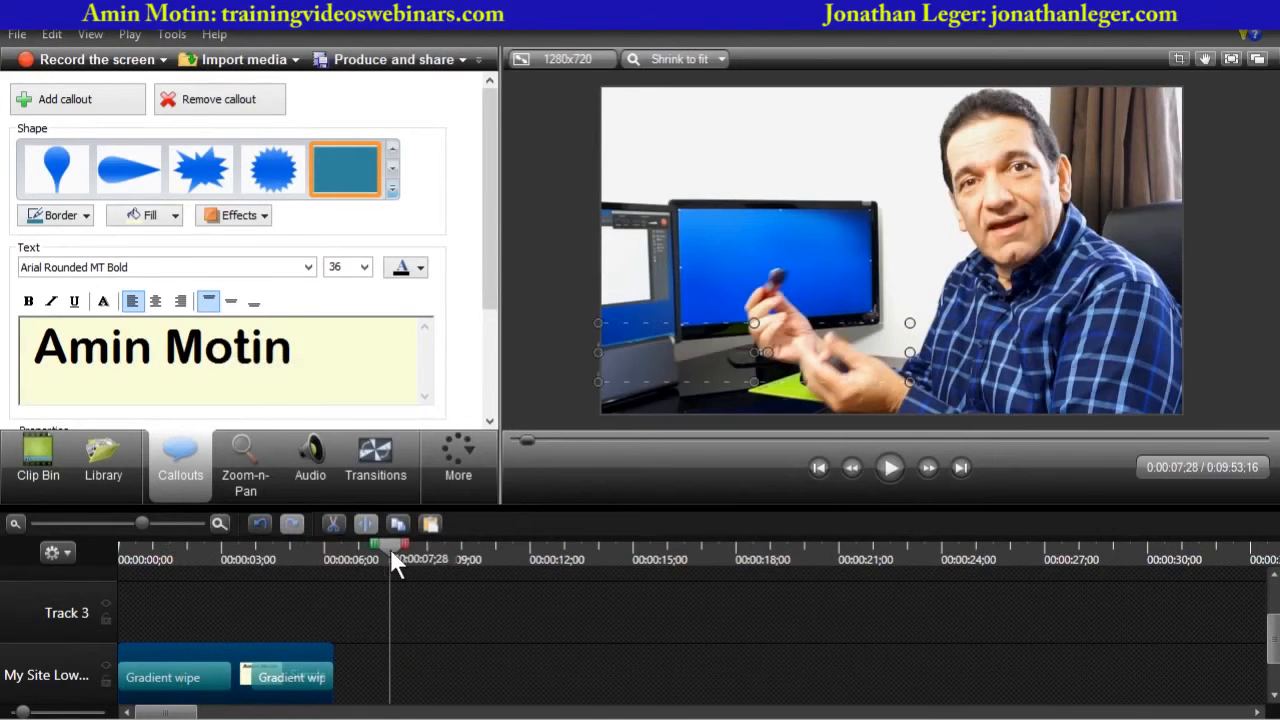
right_click(409, 684)
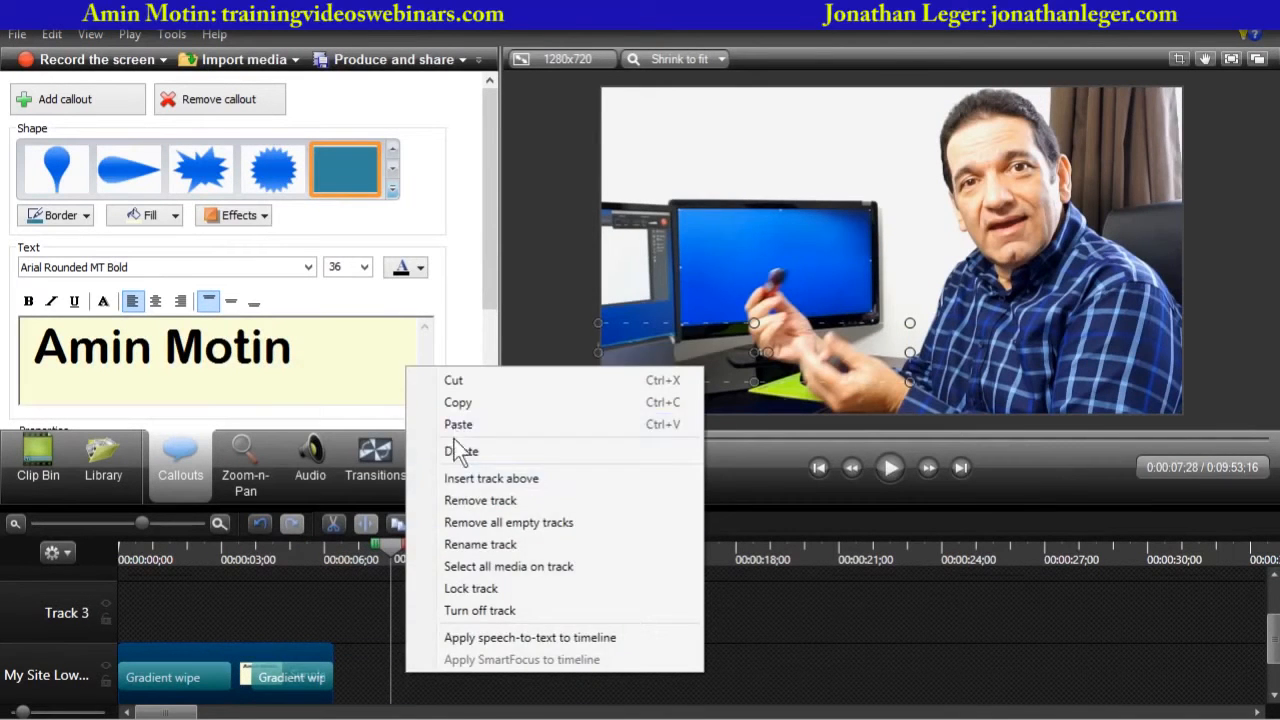
left_click(458, 424)
- Set the first name callout's text to middle vertical alignment
left_click_drag(395, 558, 196, 566)
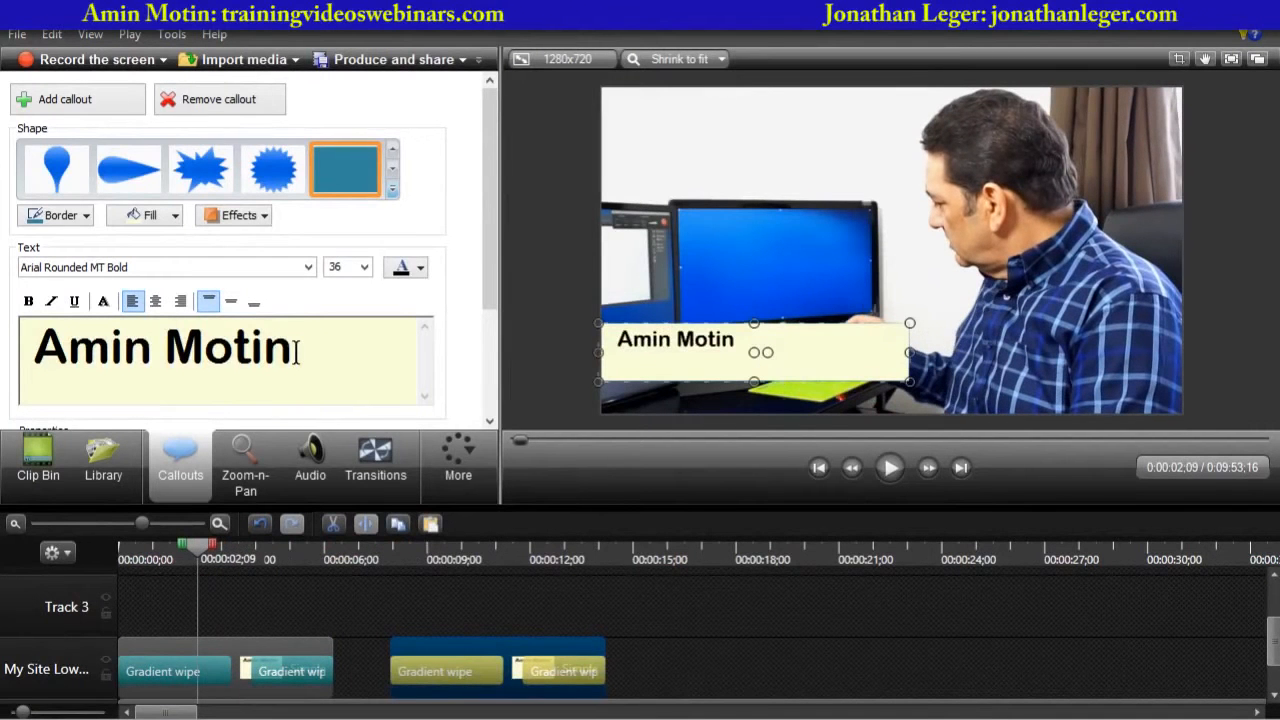
key("ctrl+a")
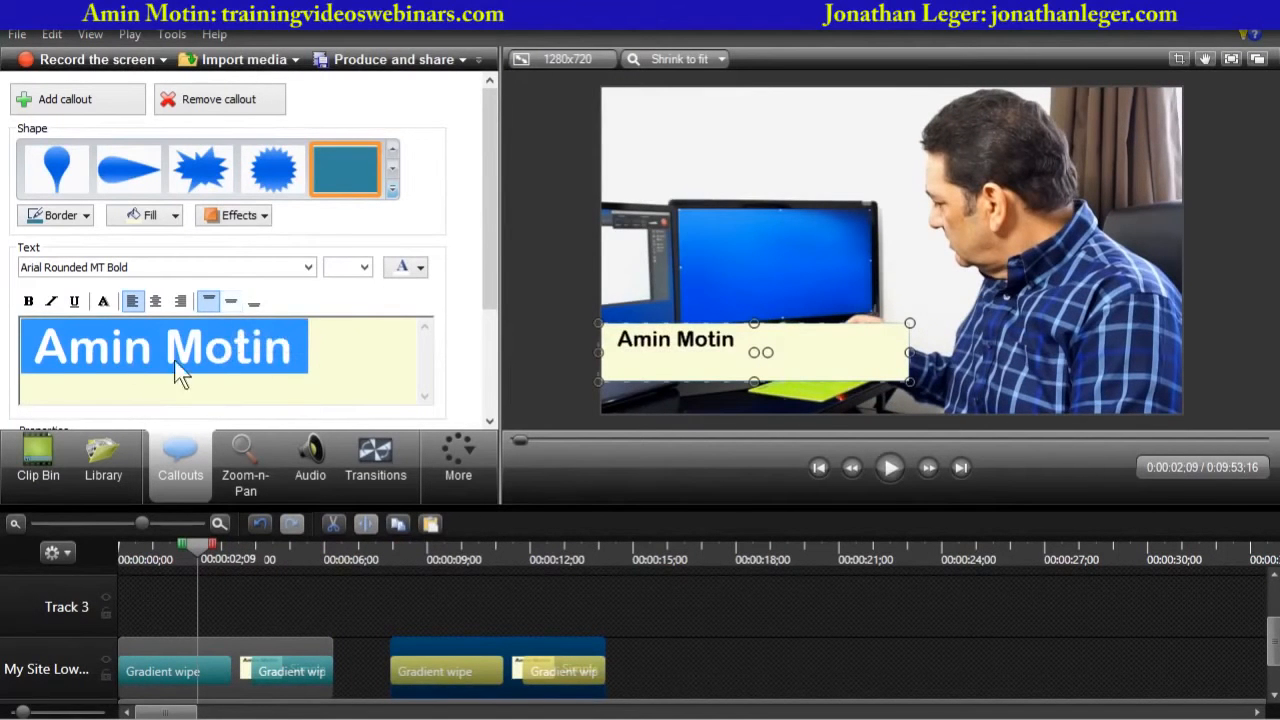
left_click(229, 301)
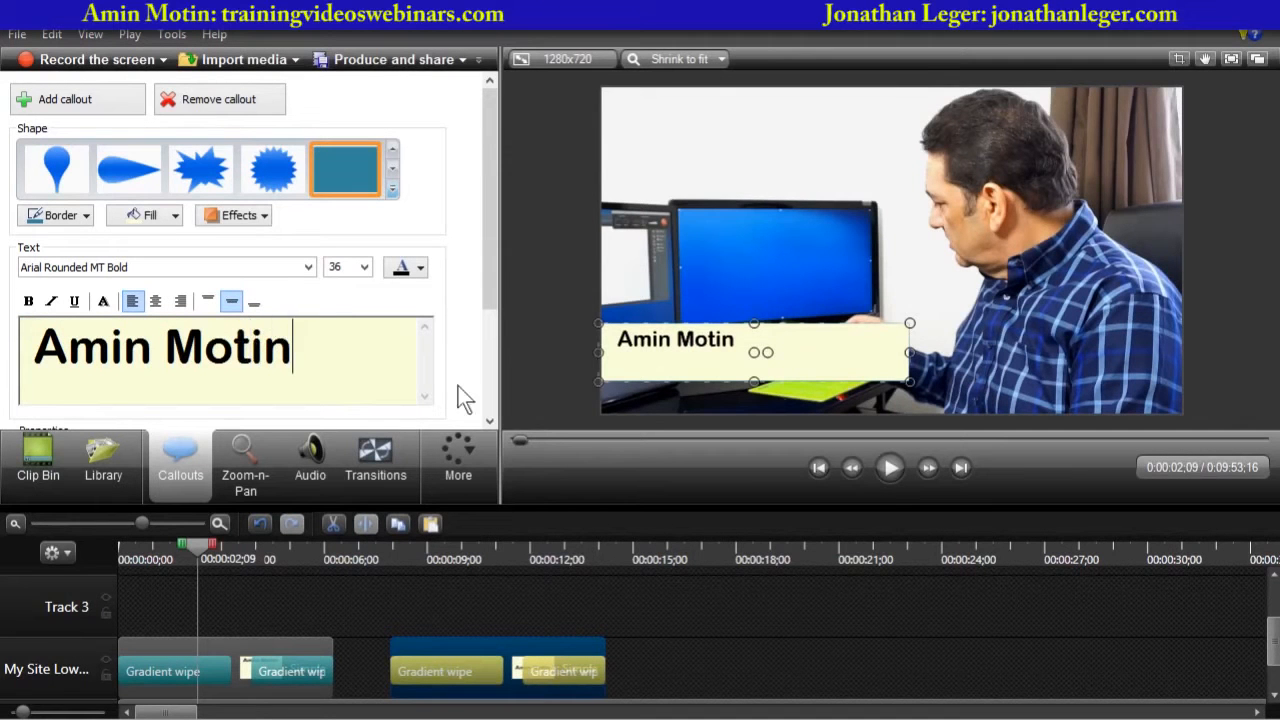
left_click(215, 352)
key("ctrl+a")
left_click(328, 330)
key("ctrl+a")
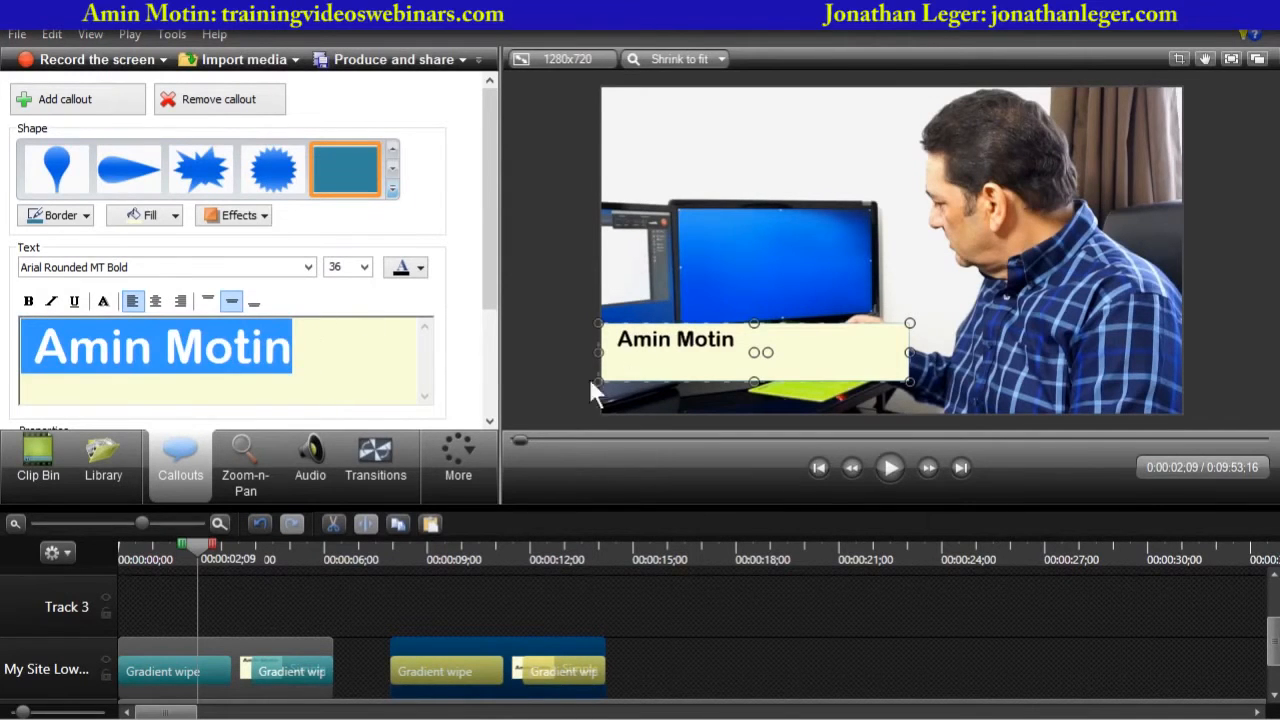
left_click(550, 400)
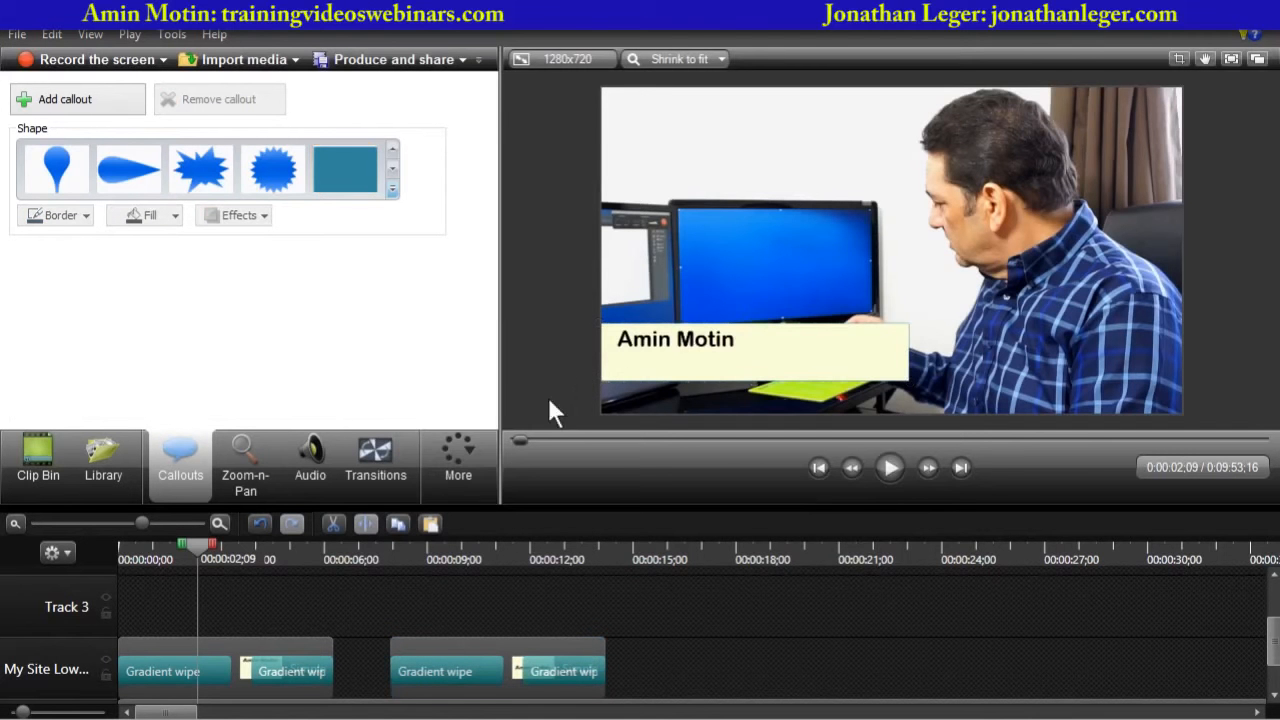
- Add author4.jpg from the clip bin to Track 3 at the playhead, about 7 seconds in
left_click_drag(199, 544, 358, 548)
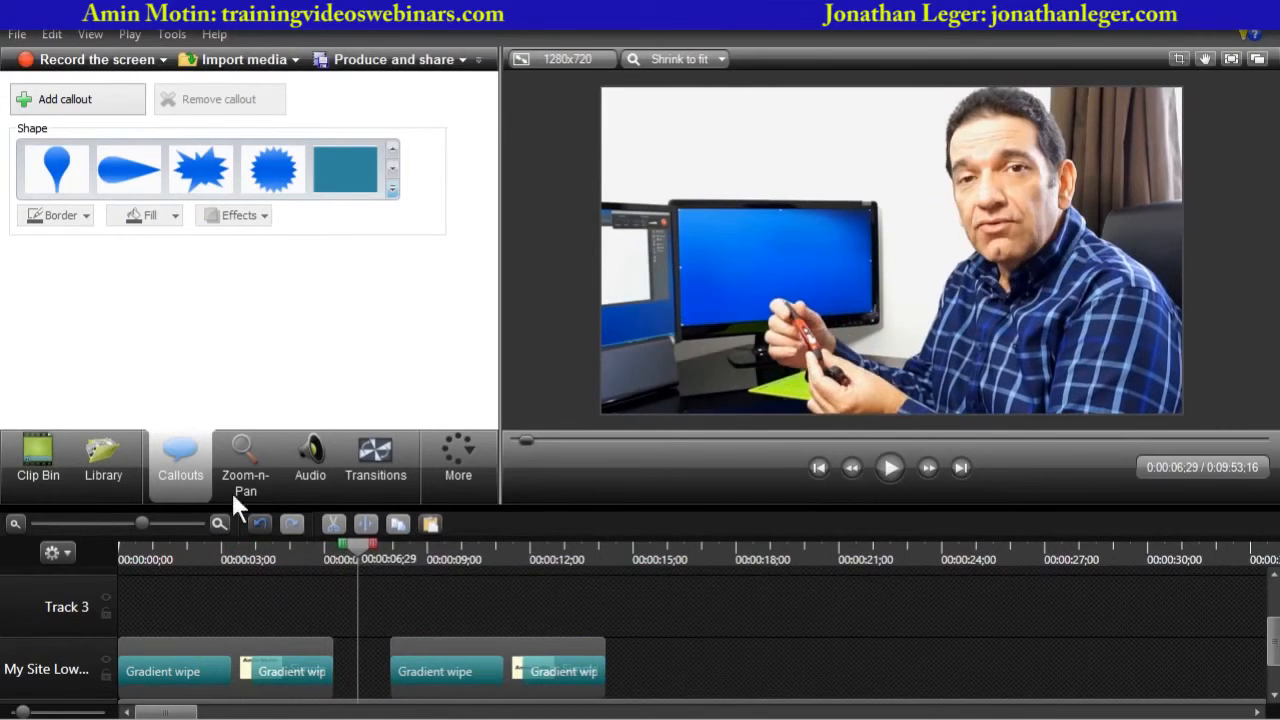
left_click(32, 464)
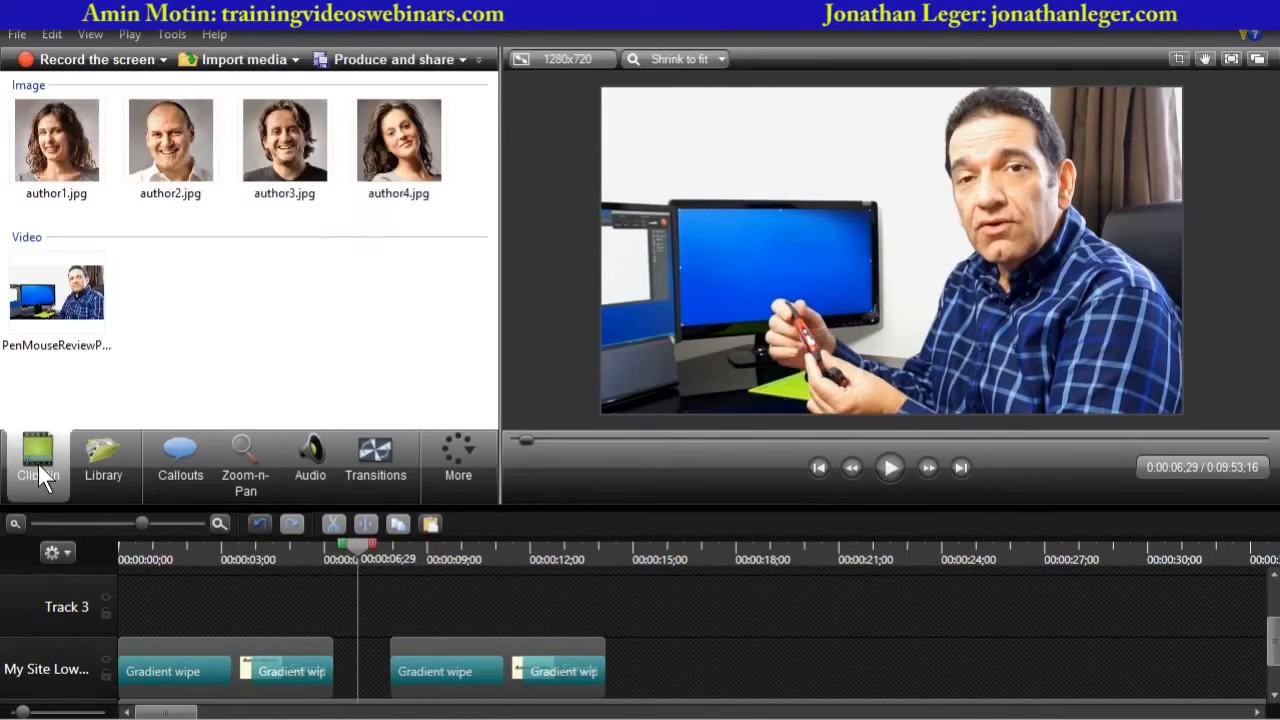
left_click(395, 155)
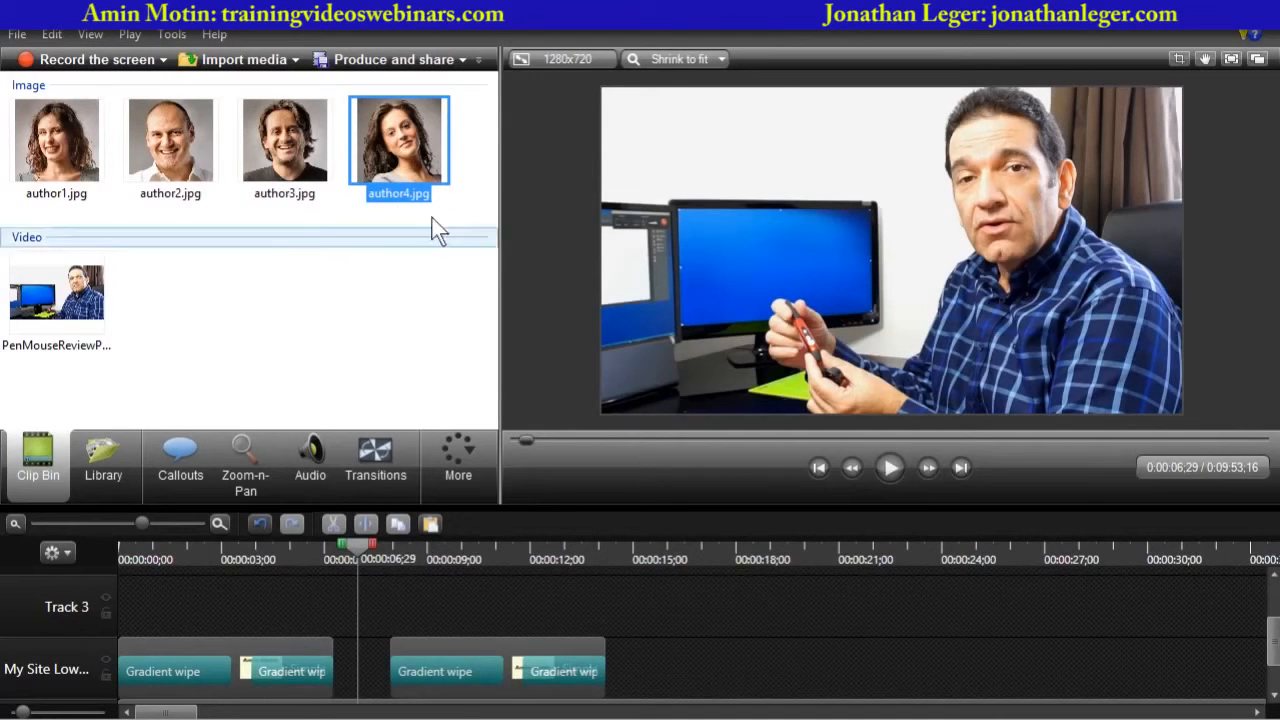
right_click(394, 126)
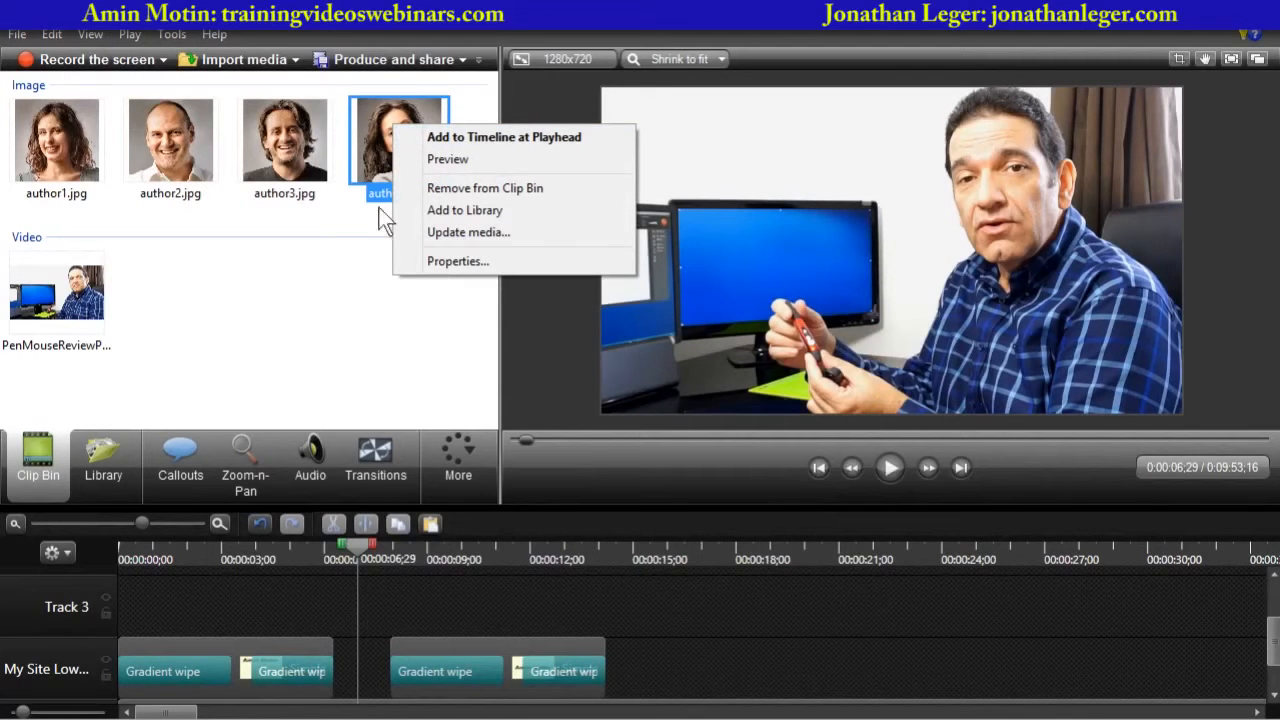
left_click(350, 347)
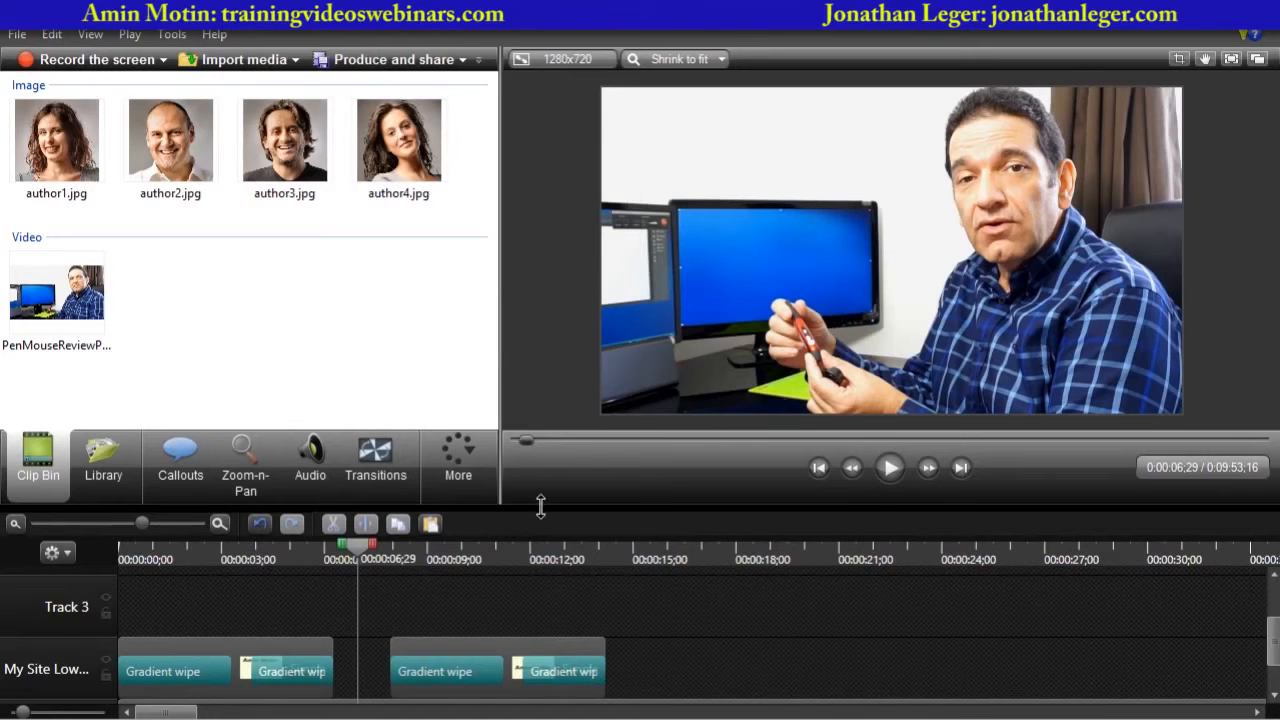
left_click_drag(540, 503, 546, 382)
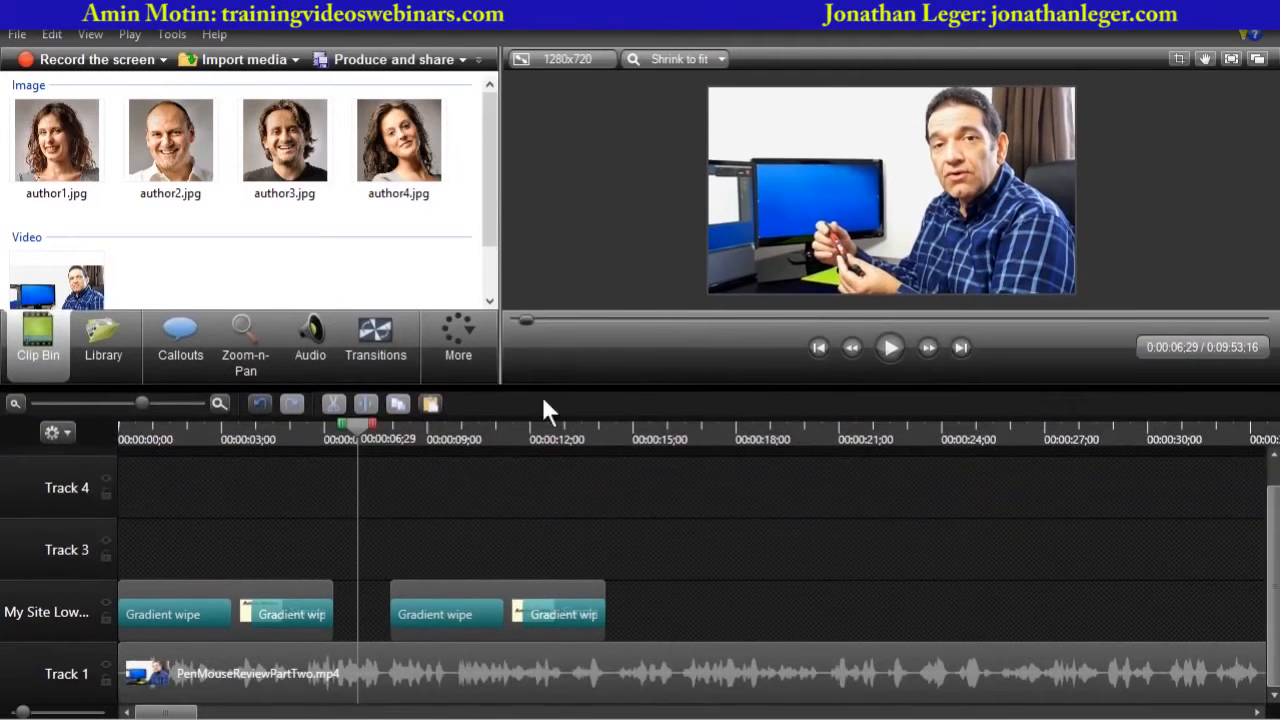
left_click_drag(399, 140, 398, 531)
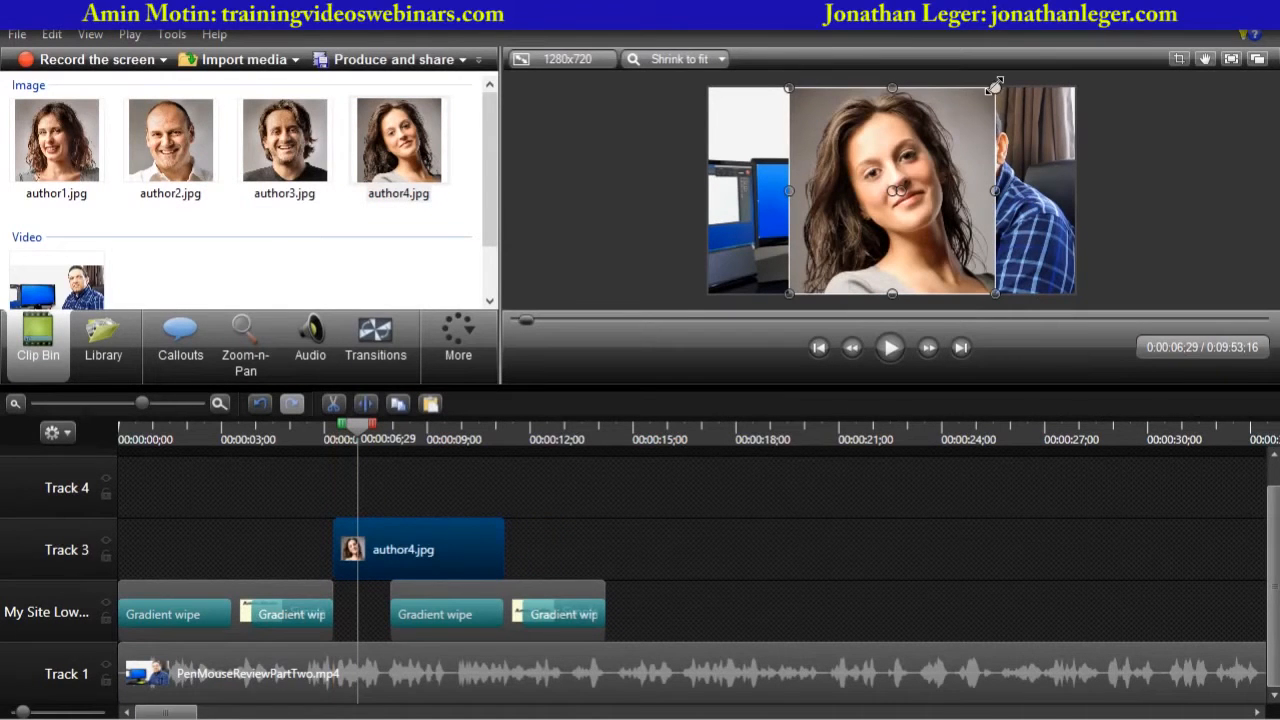
- Replace the pasted callout's text with the author's full name and a second line reading "Skin care advisor"
left_click(456, 584)
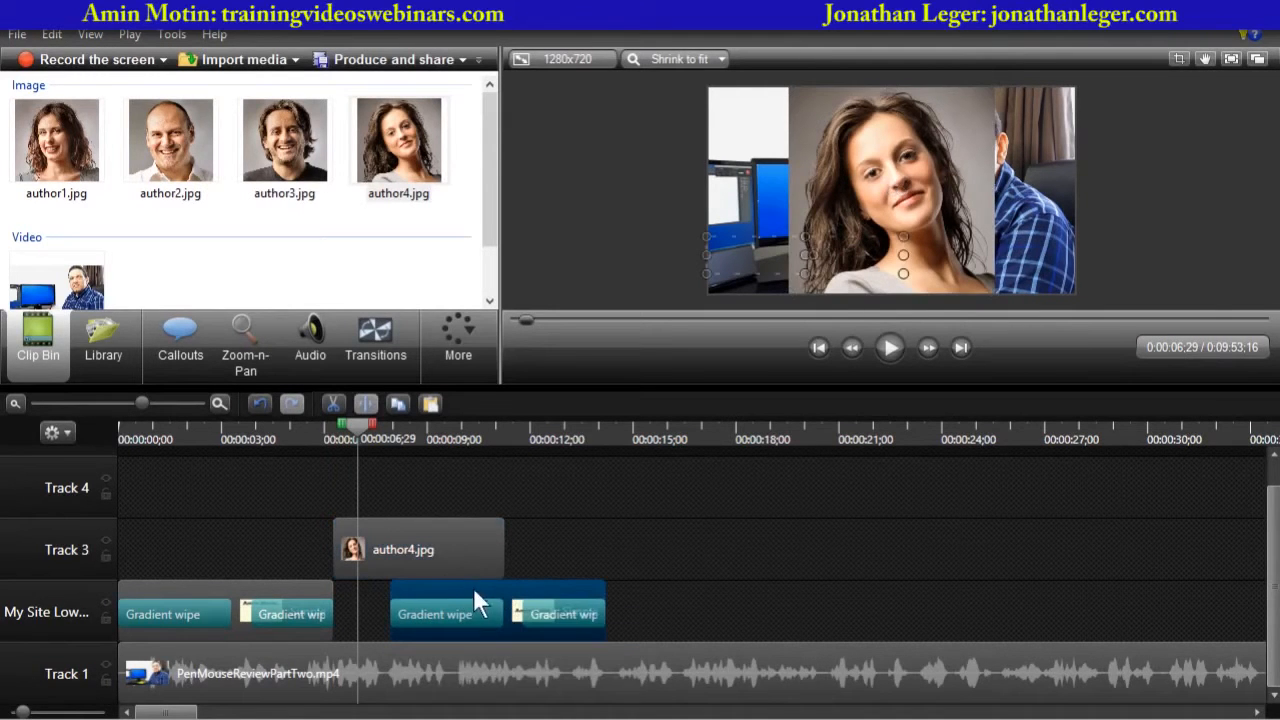
left_click_drag(360, 446, 464, 440)
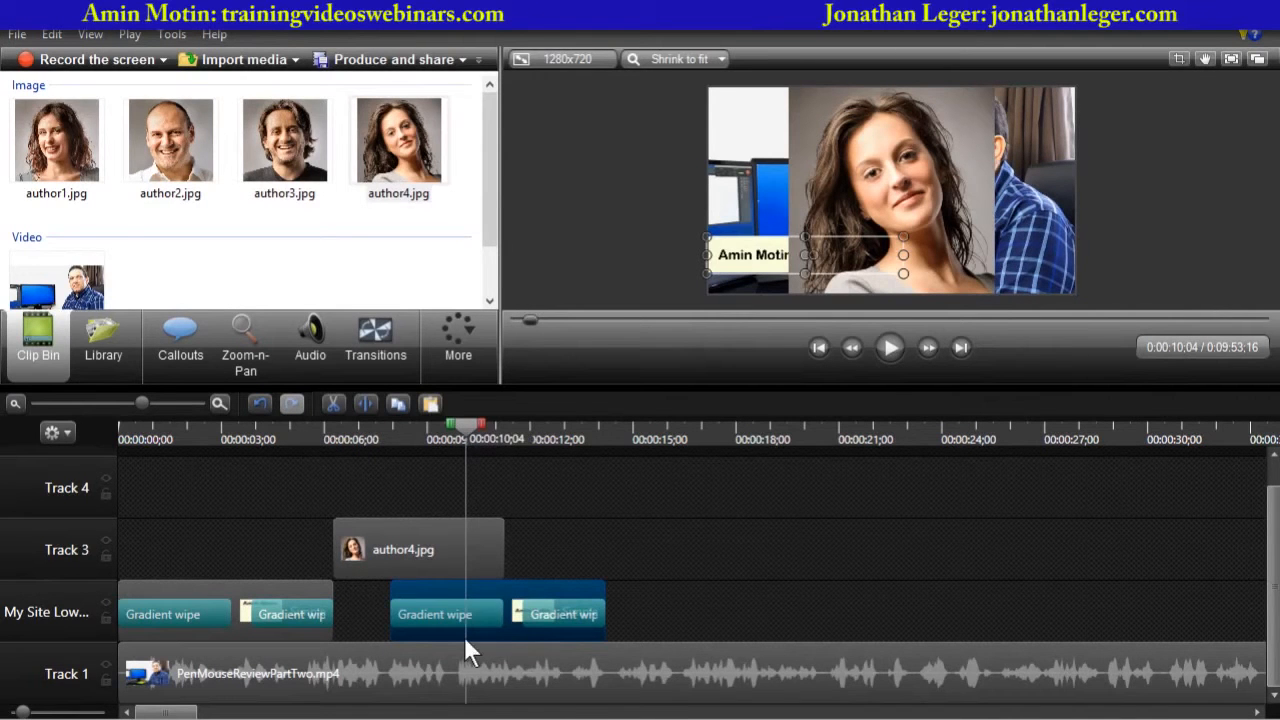
double_click(493, 588)
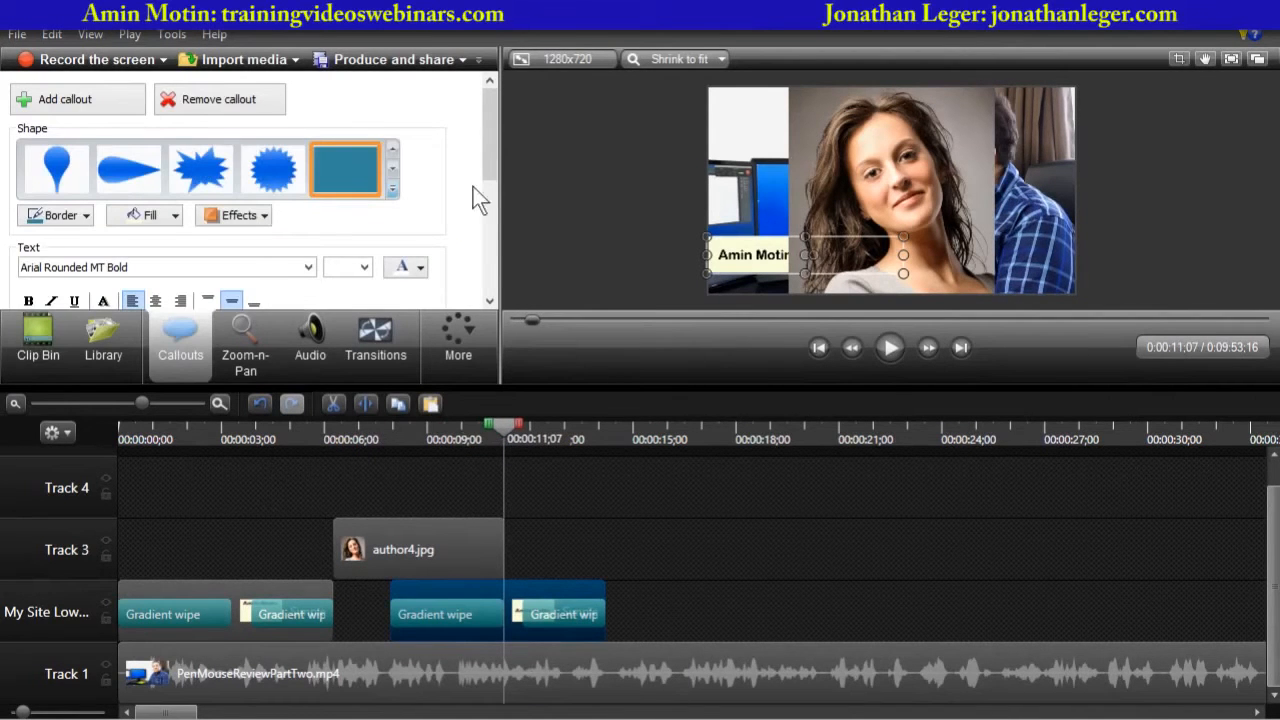
left_click_drag(484, 152, 484, 210)
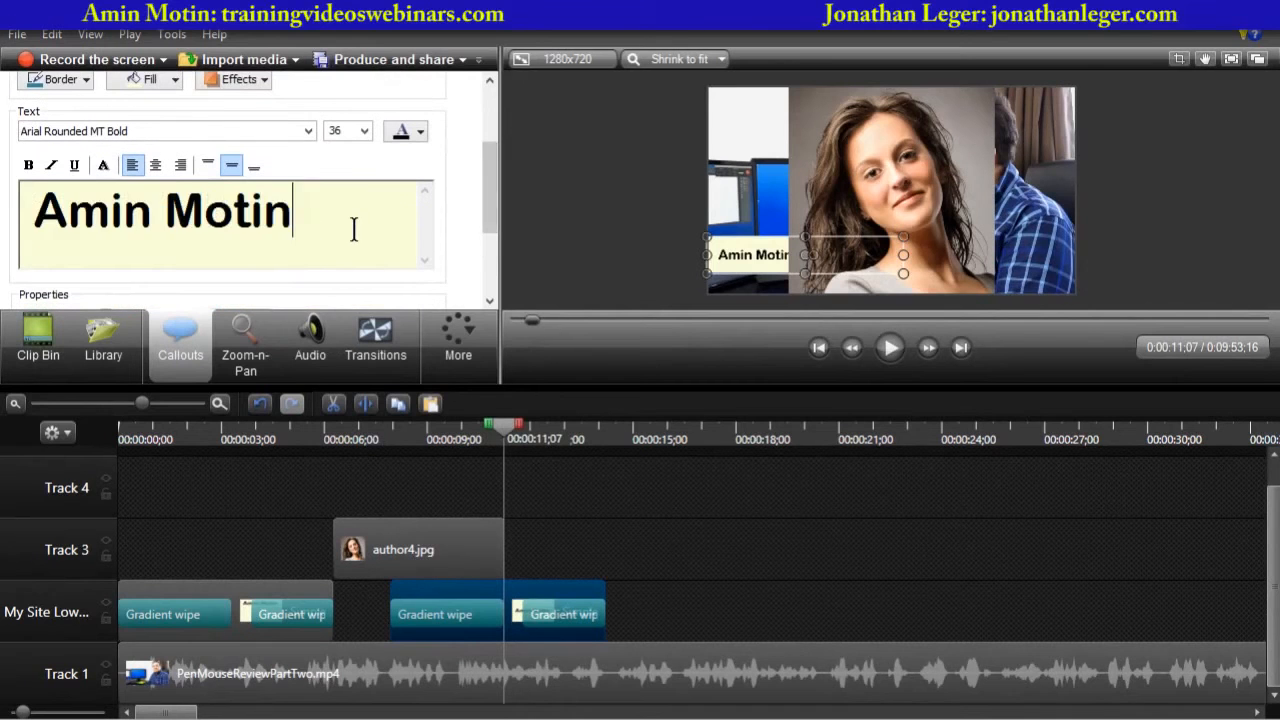
triple_click(353, 229)
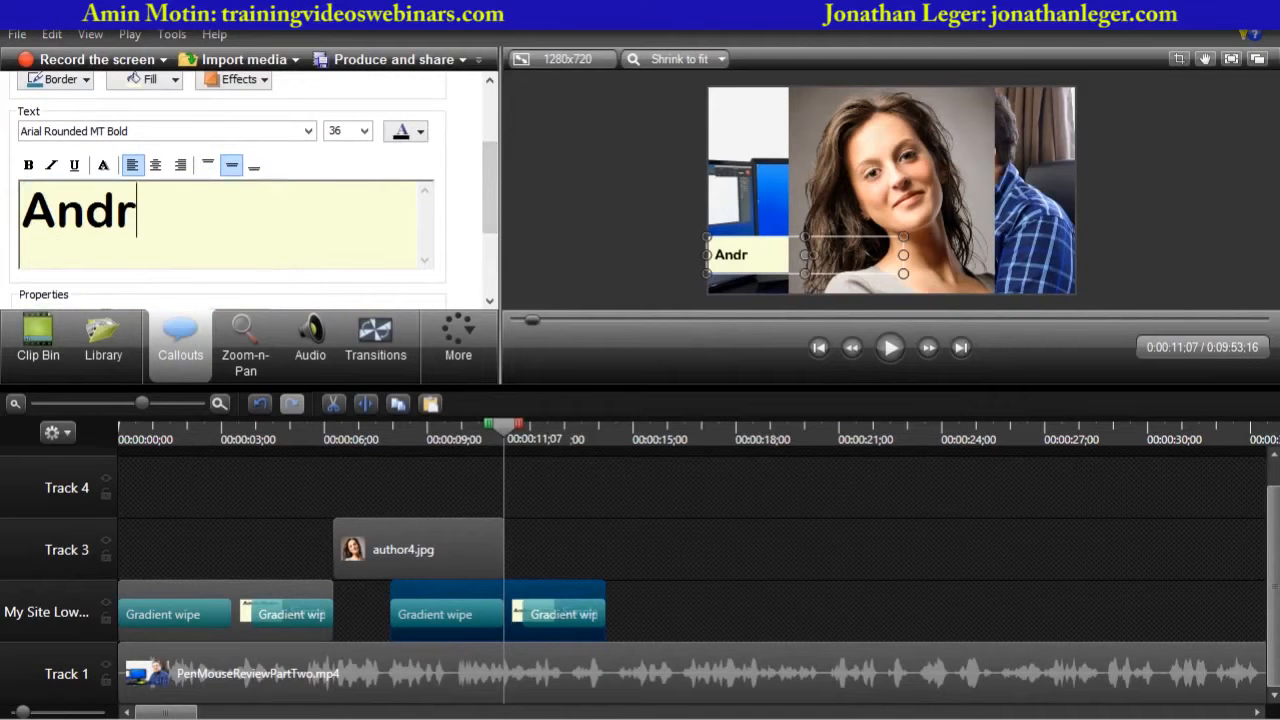
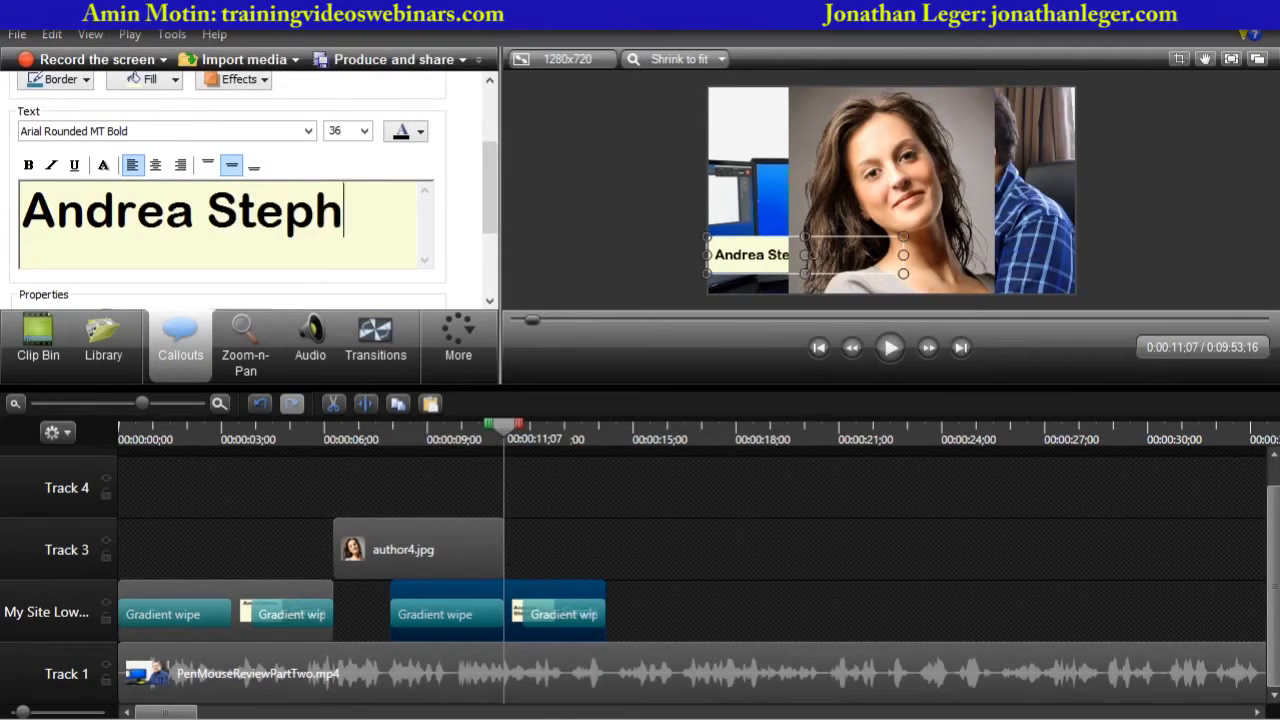
key("Return")
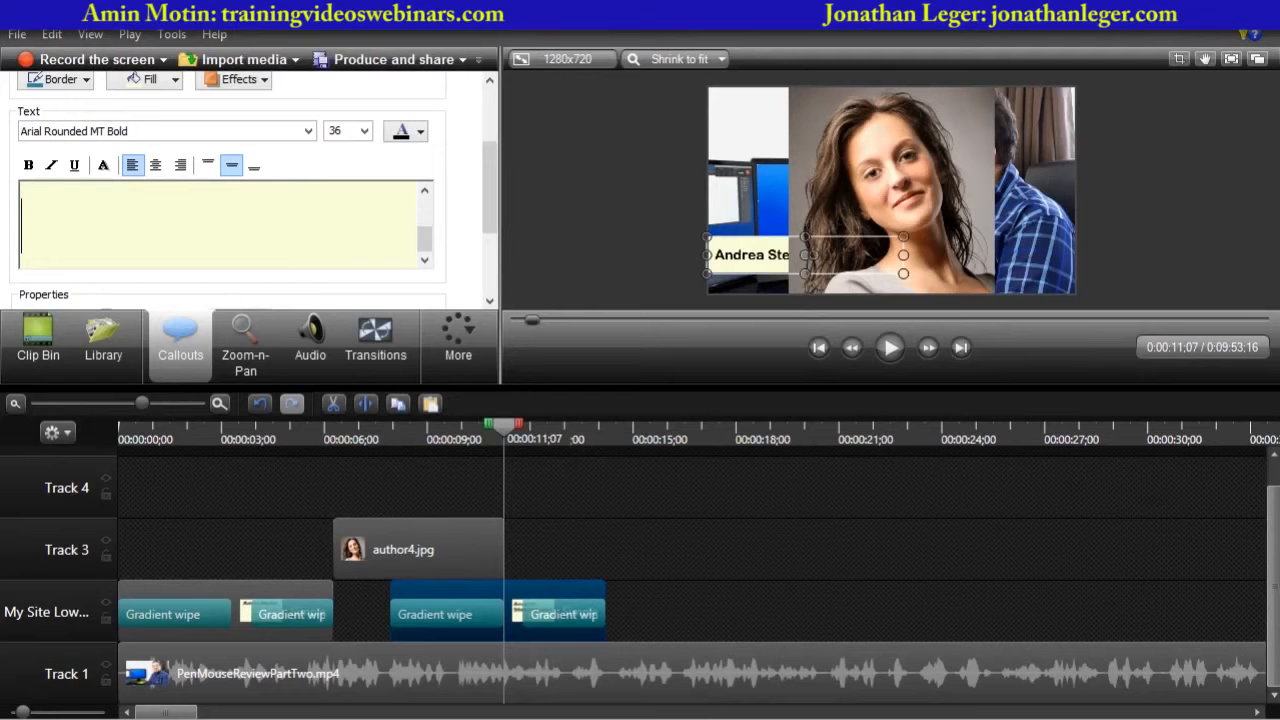
type("Skin")
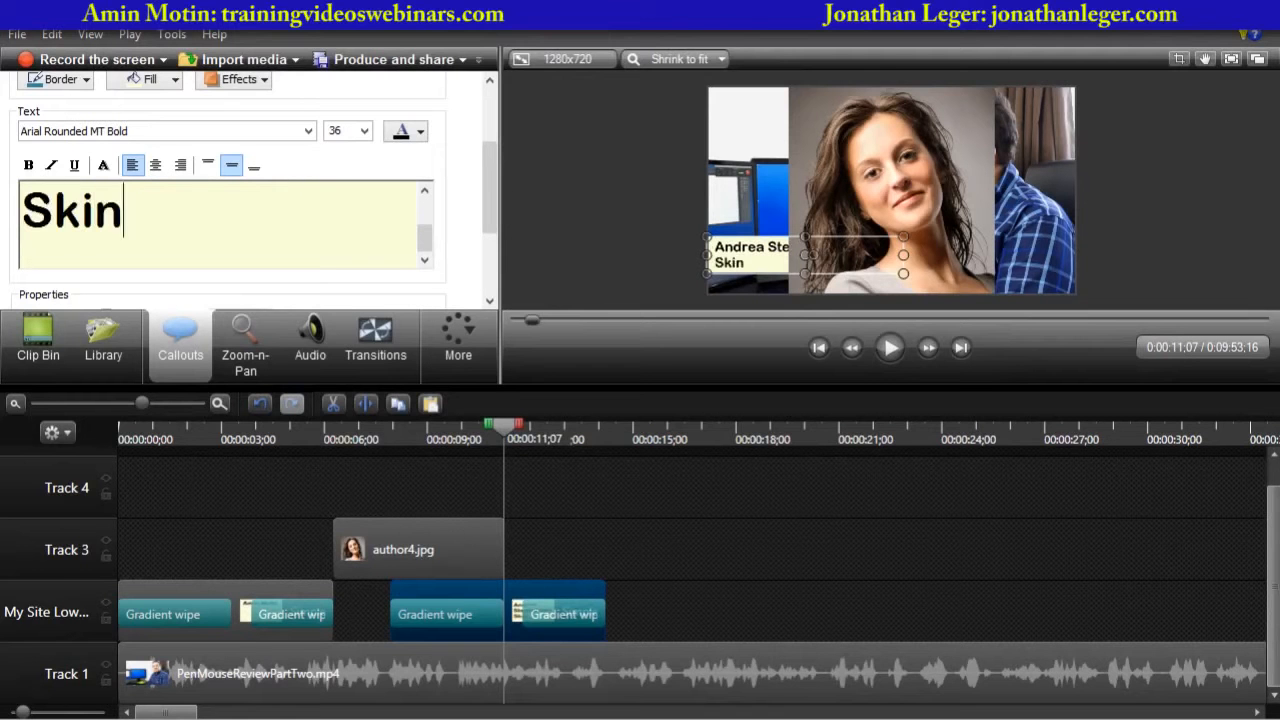
type(" care exper")
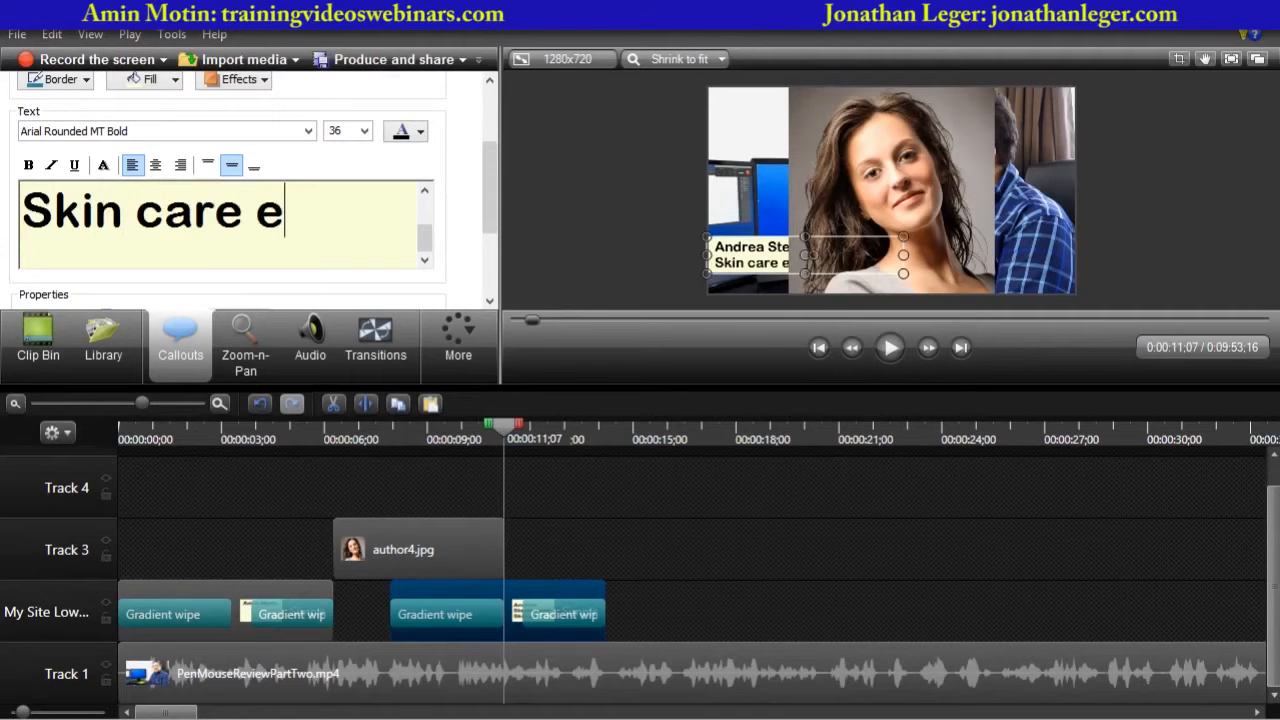
key("BackSpace")
key("BackSpace")
key("BackSpace")
key("BackSpace")
key("BackSpace")
type("advisor")
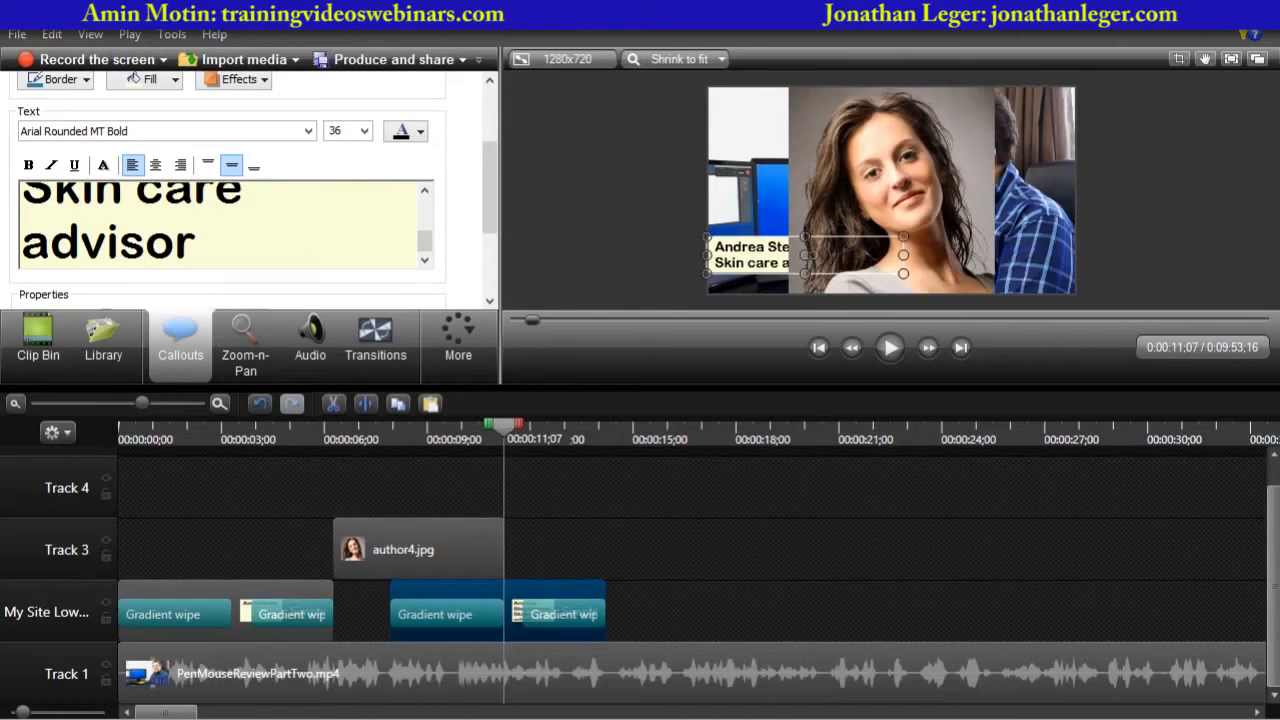
- Color the "Skin care advisor" line of the callout blue
key("Up")
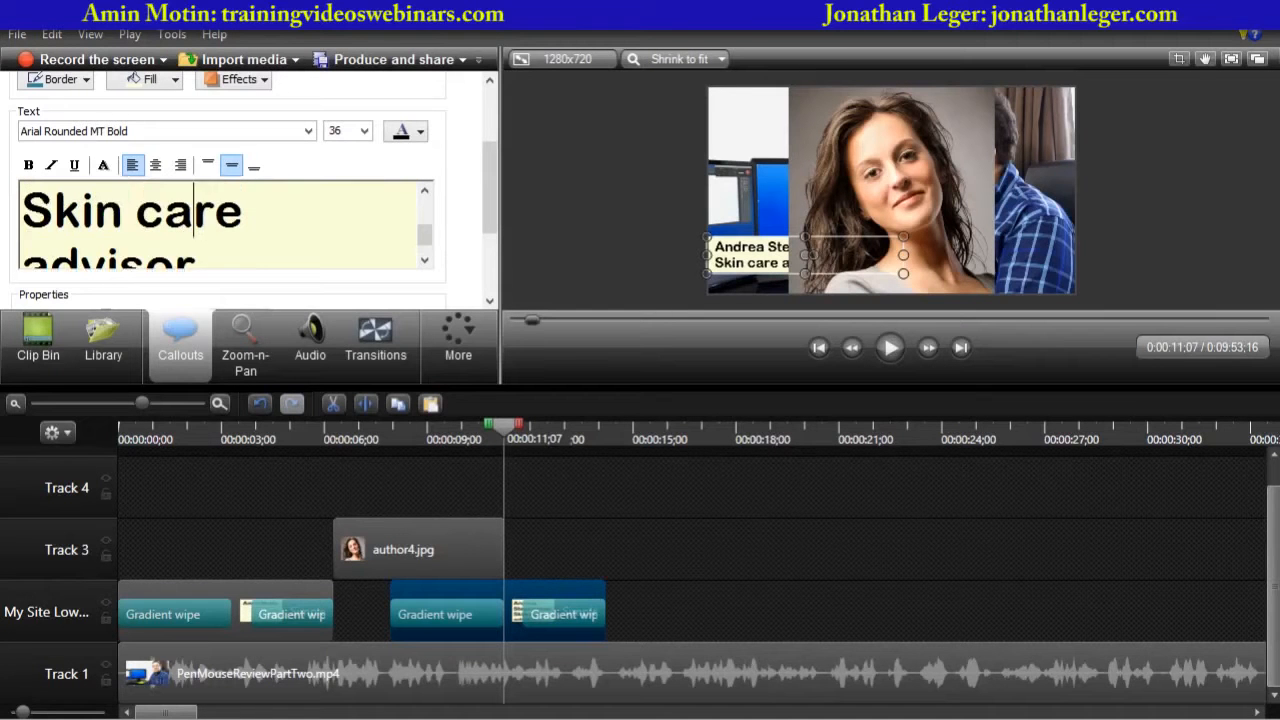
key("Home")
key("shift+Down")
key("shift+Right")
key("shift+Right")
key("shift+Right")
key("shift+Right")
key("shift+Right")
key("shift+Right")
key("shift+Right")
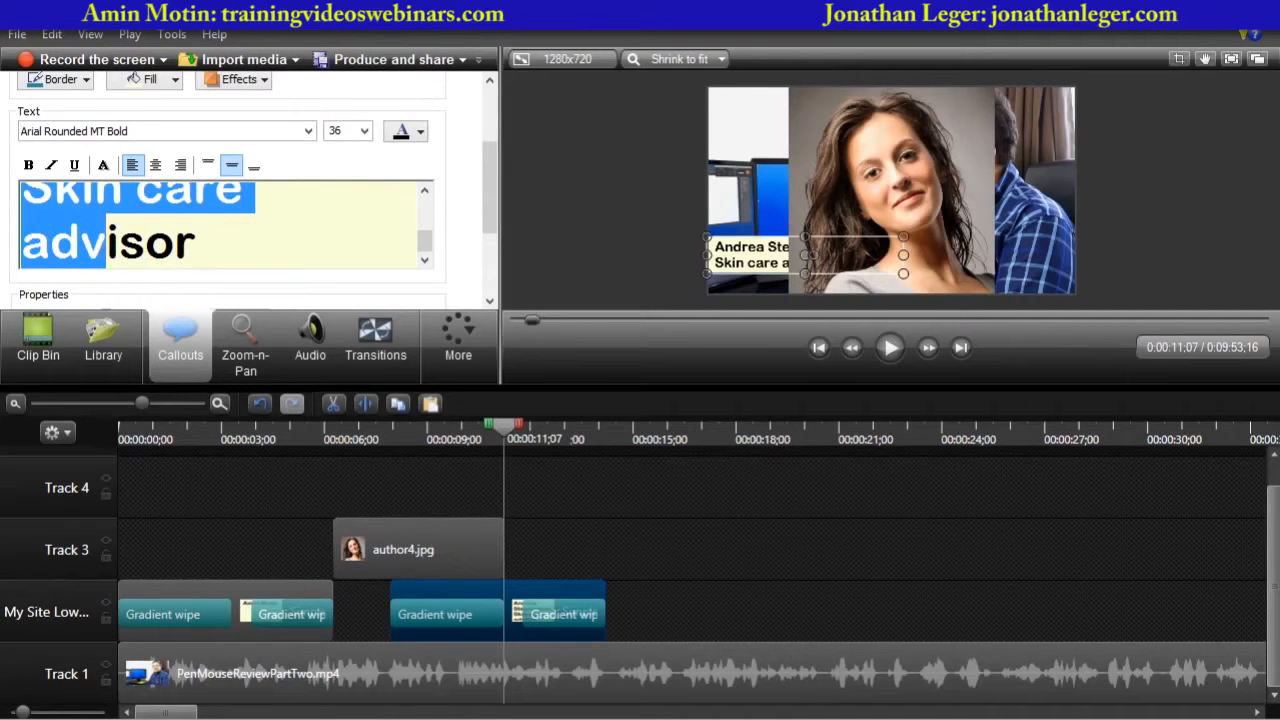
left_click(415, 132)
left_click(518, 230)
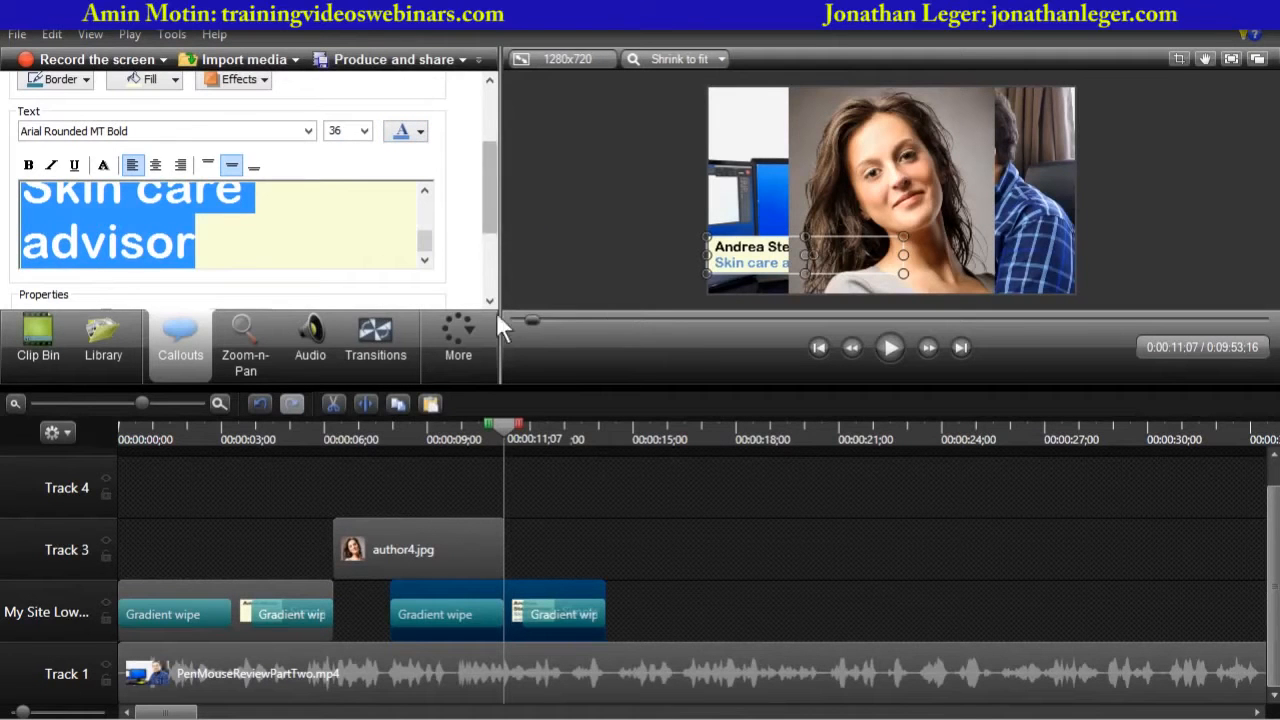
left_click(584, 244)
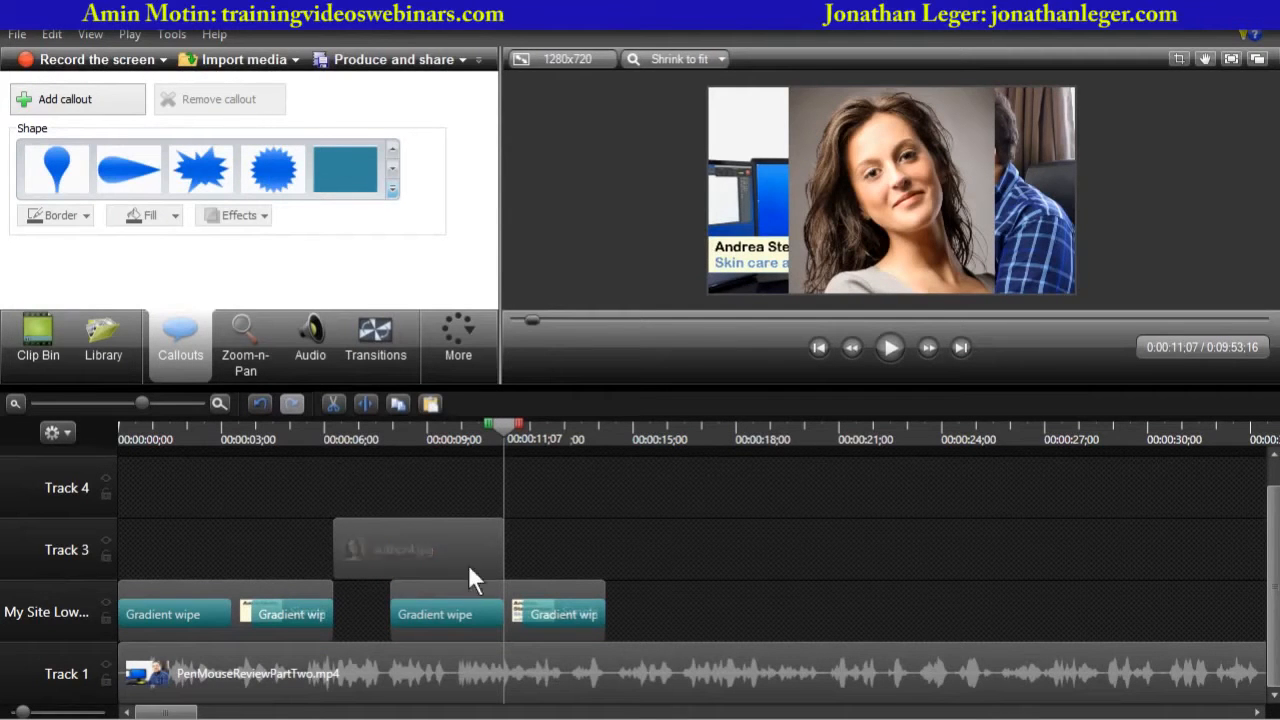
- Move the pasted lower-third group up onto Track 4 above the author photo
left_click(464, 600)
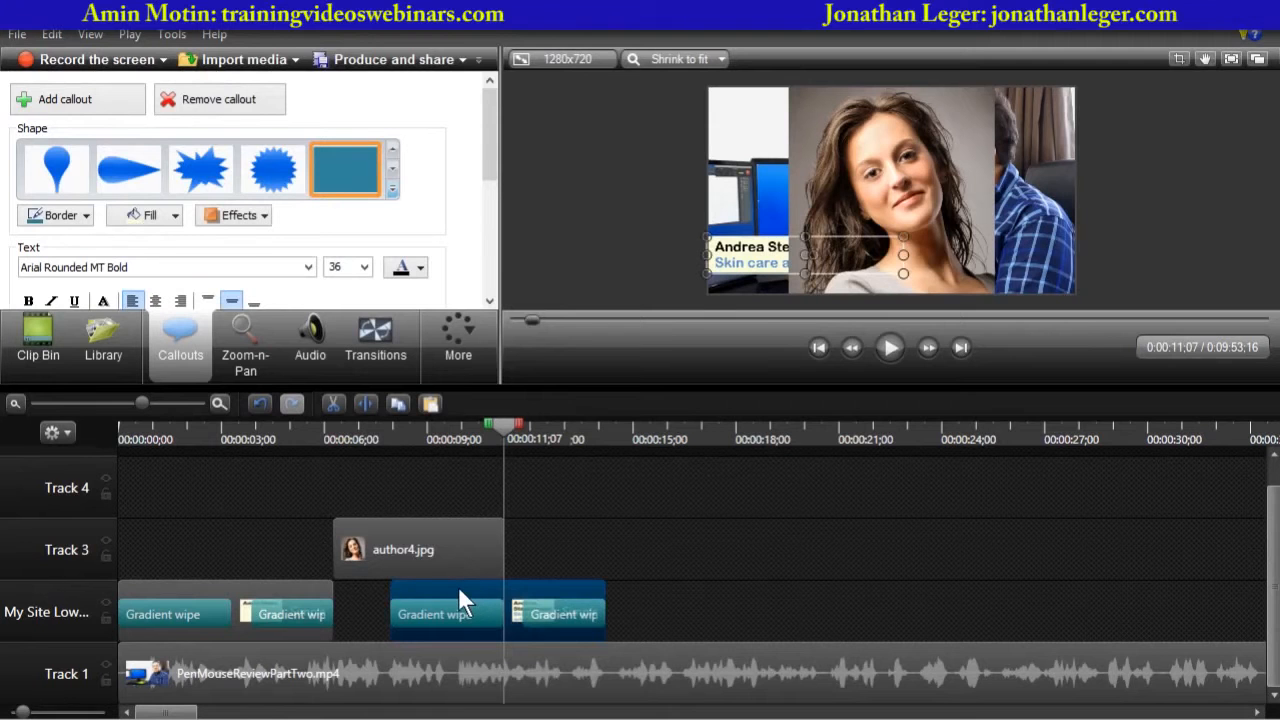
left_click_drag(458, 586, 451, 486)
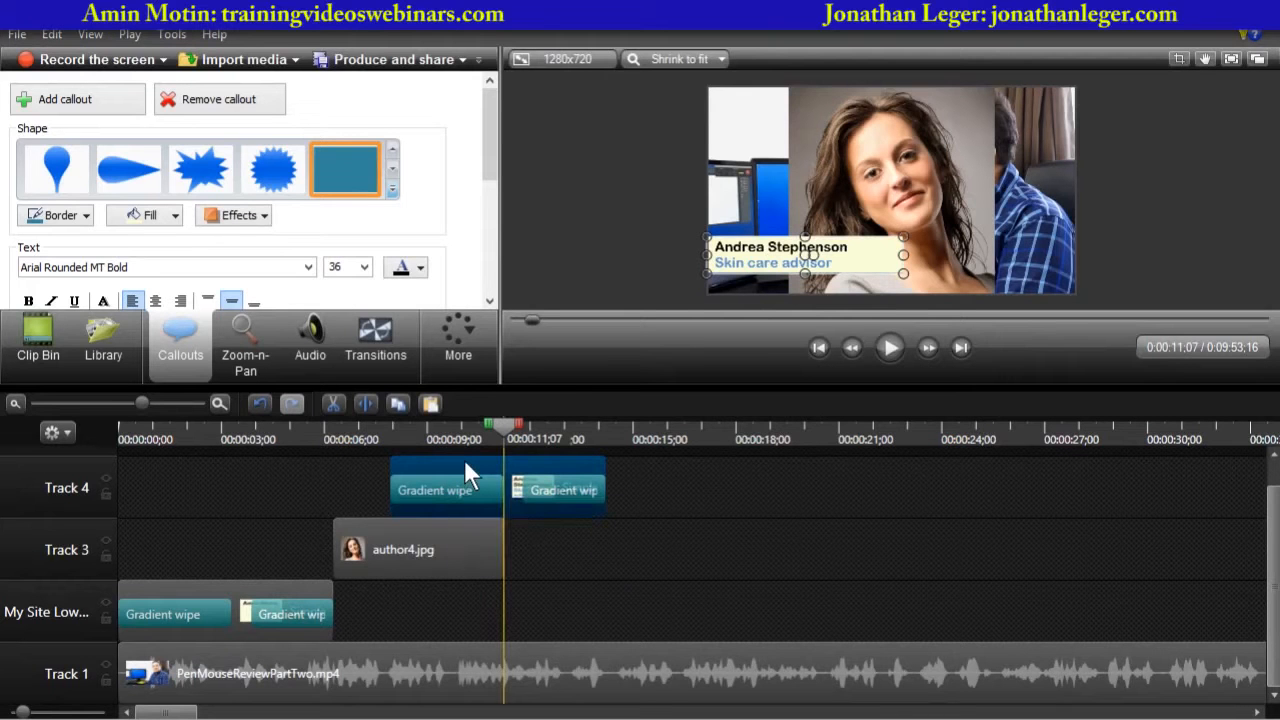
left_click(355, 528)
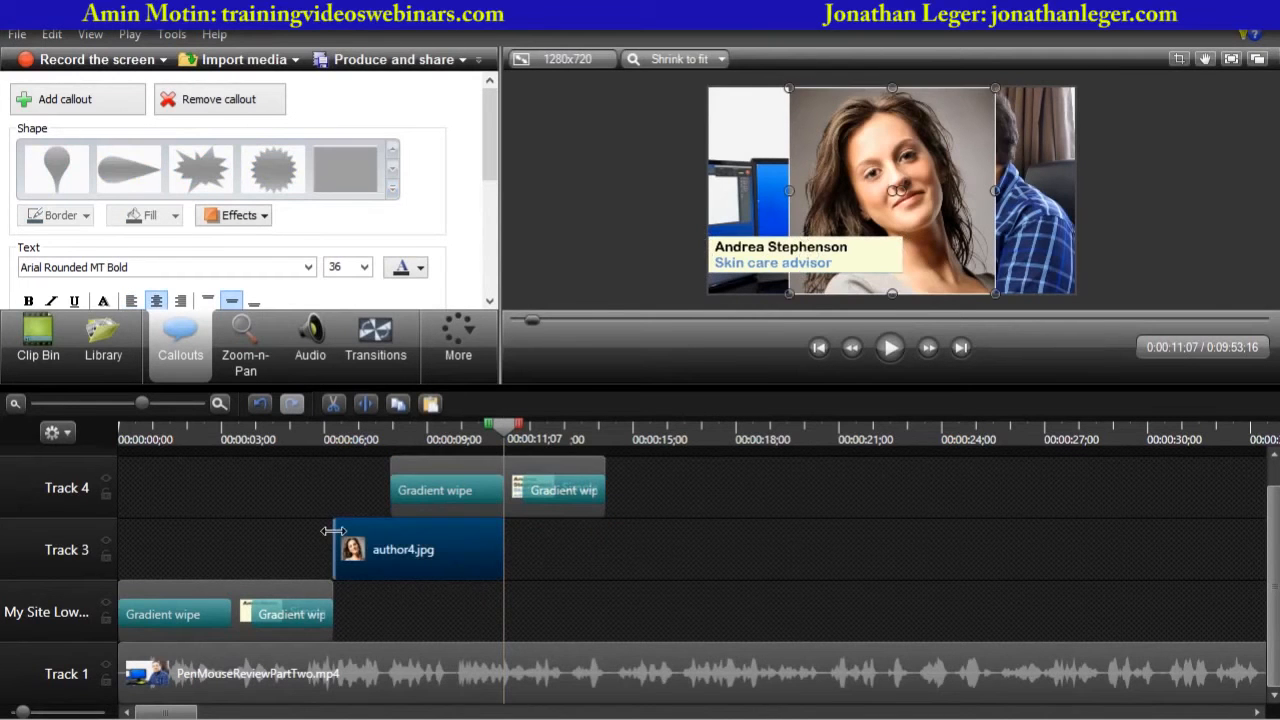
left_click(324, 440)
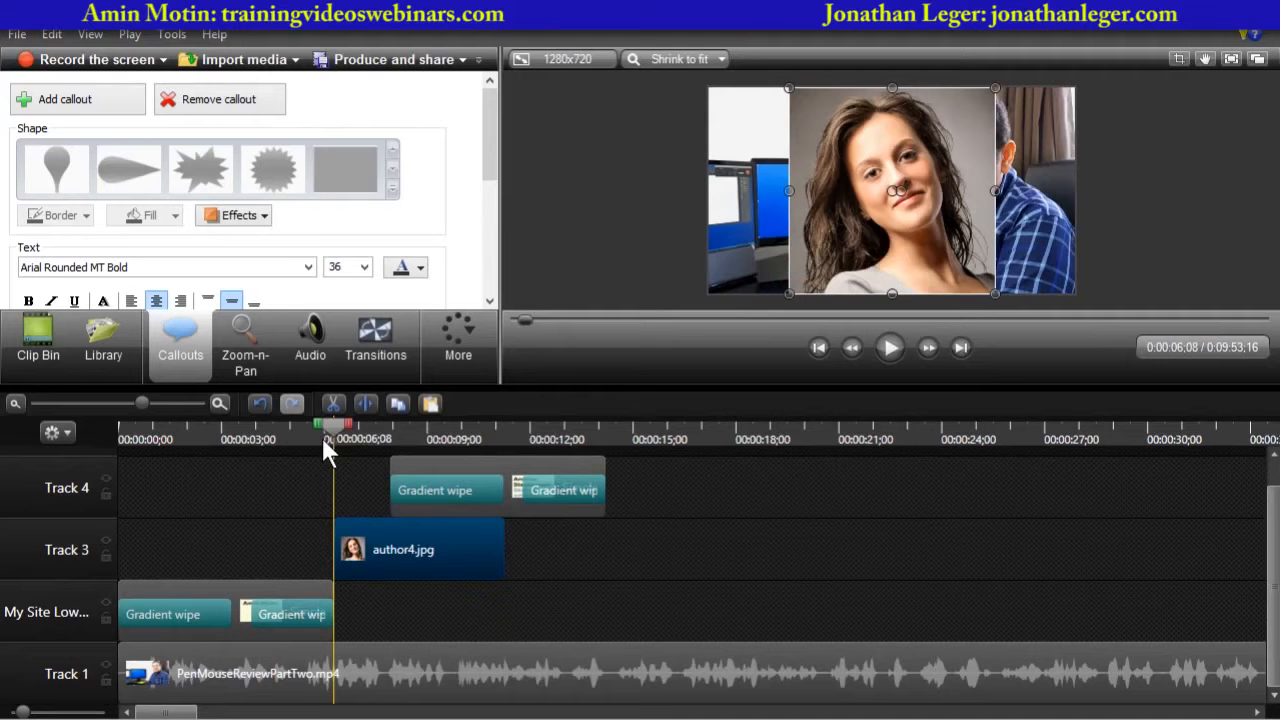
left_click_drag(324, 440, 301, 453)
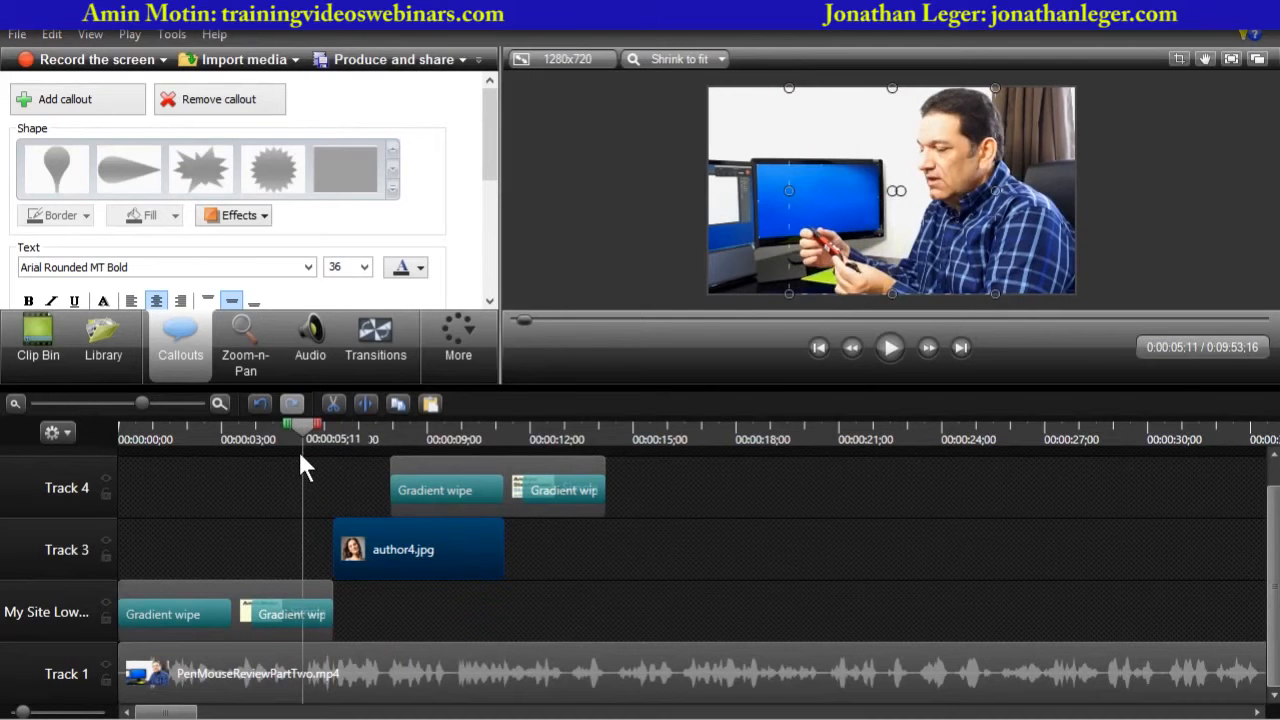
- Extend the author4.jpg clip on Track 3 so it ends with the lower-third group, at about 14 seconds
left_click(889, 348)
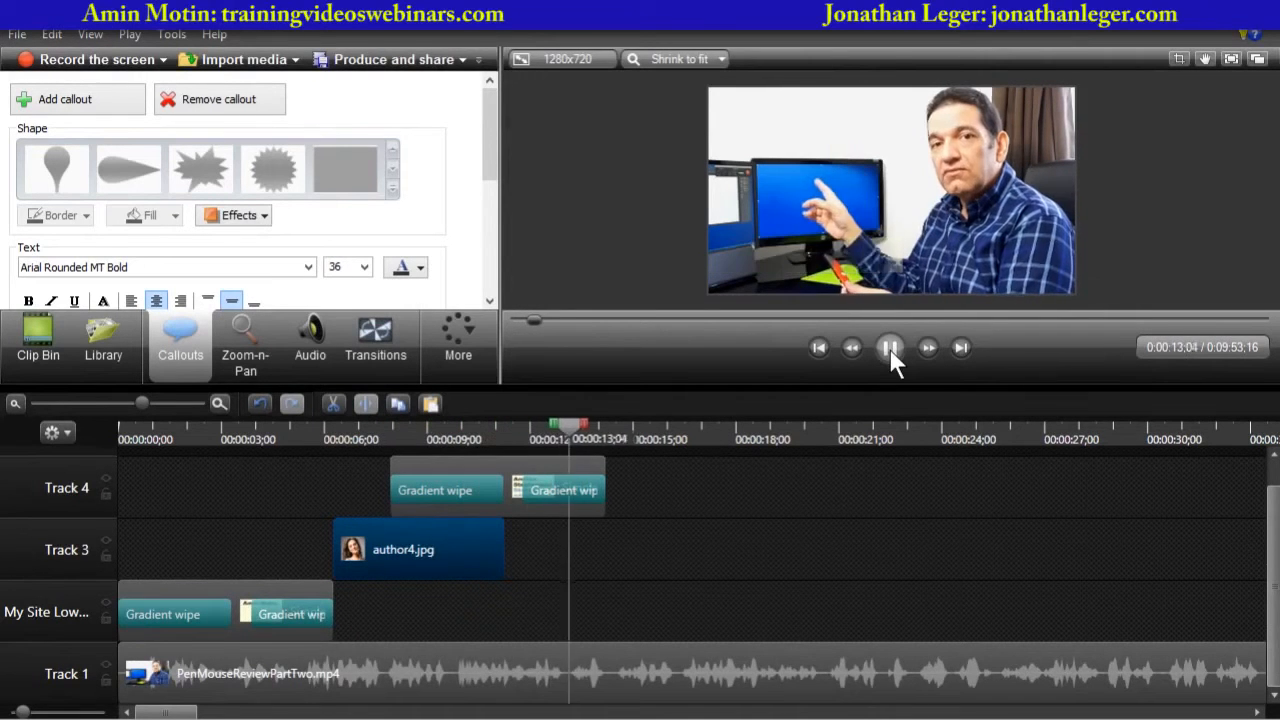
left_click(889, 348)
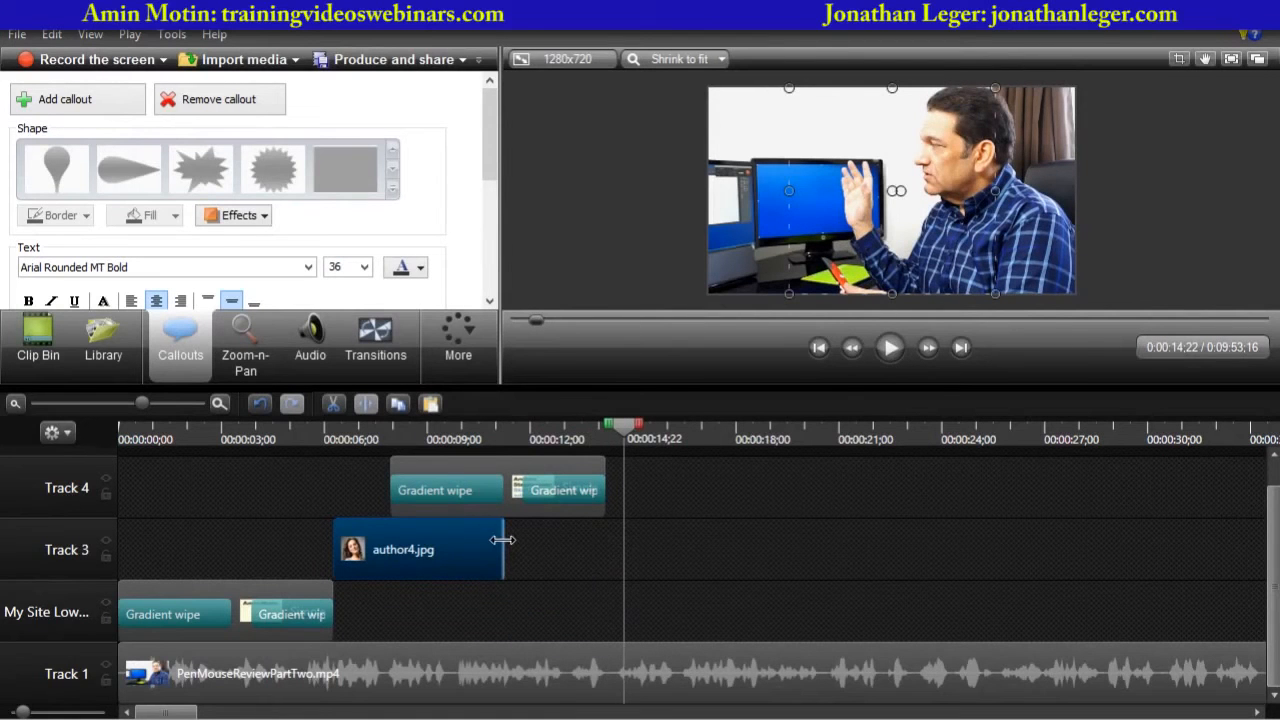
left_click_drag(503, 540, 605, 540)
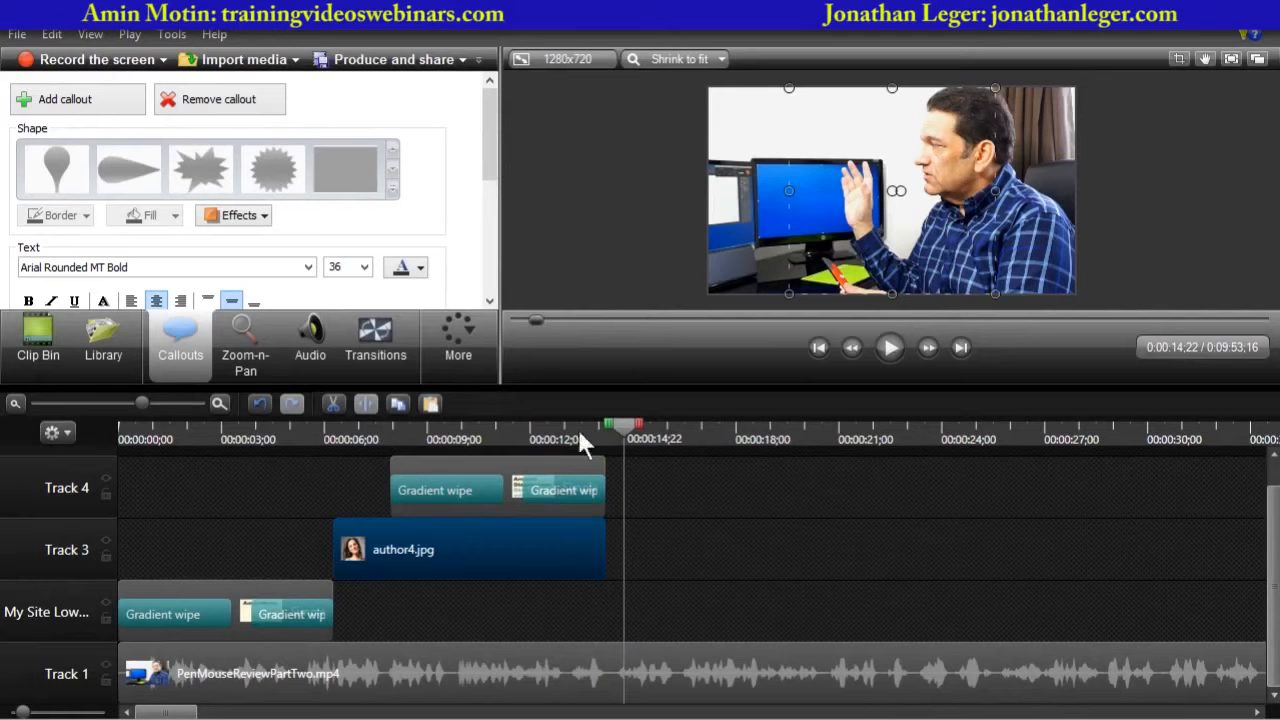
- Play back the author photo and lower-third section from about 5 seconds
left_click_drag(612, 422, 318, 429)
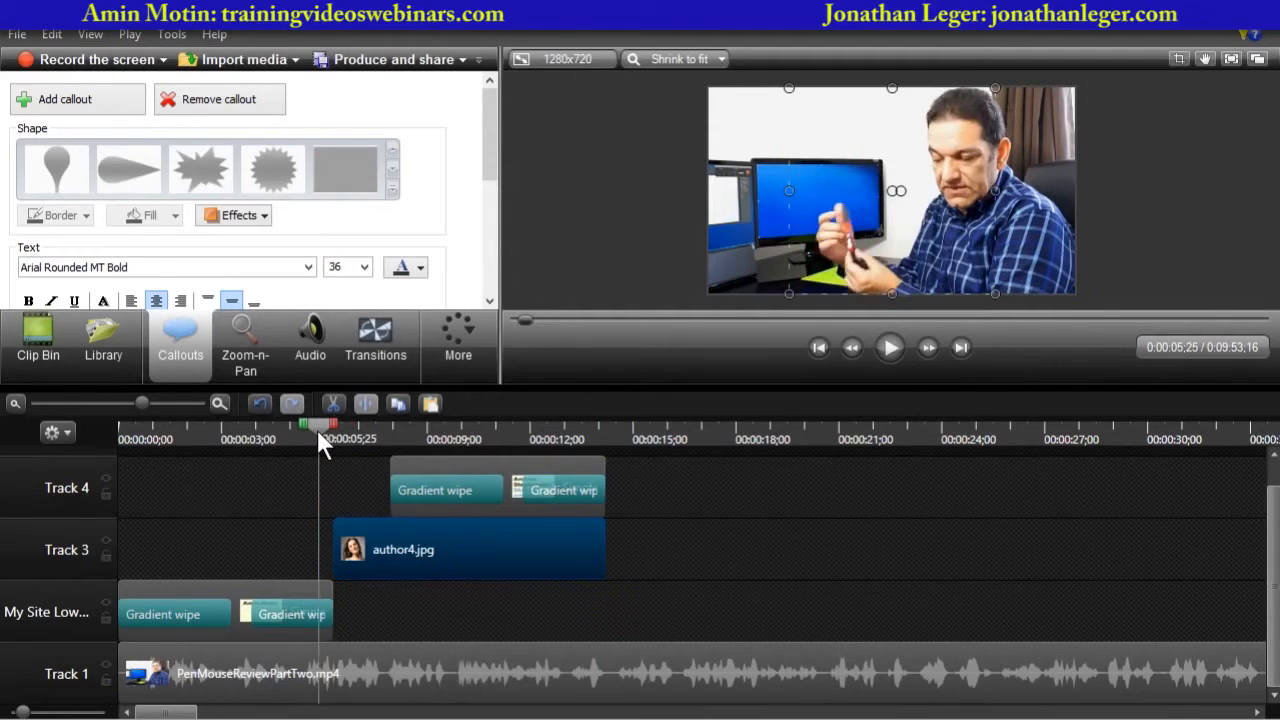
left_click(888, 346)
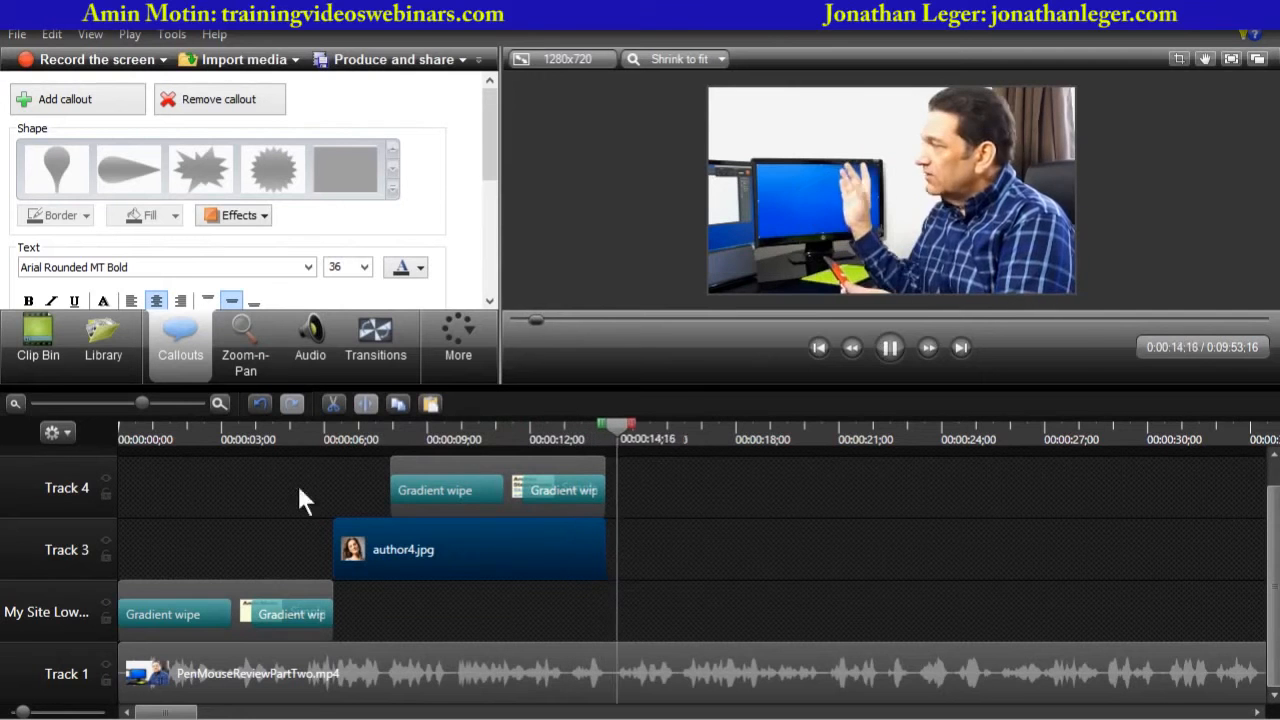
left_click(887, 347)
- Move the lower-third group on Track 4 earlier so it starts about 7 seconds in
left_click_drag(660, 425, 333, 450)
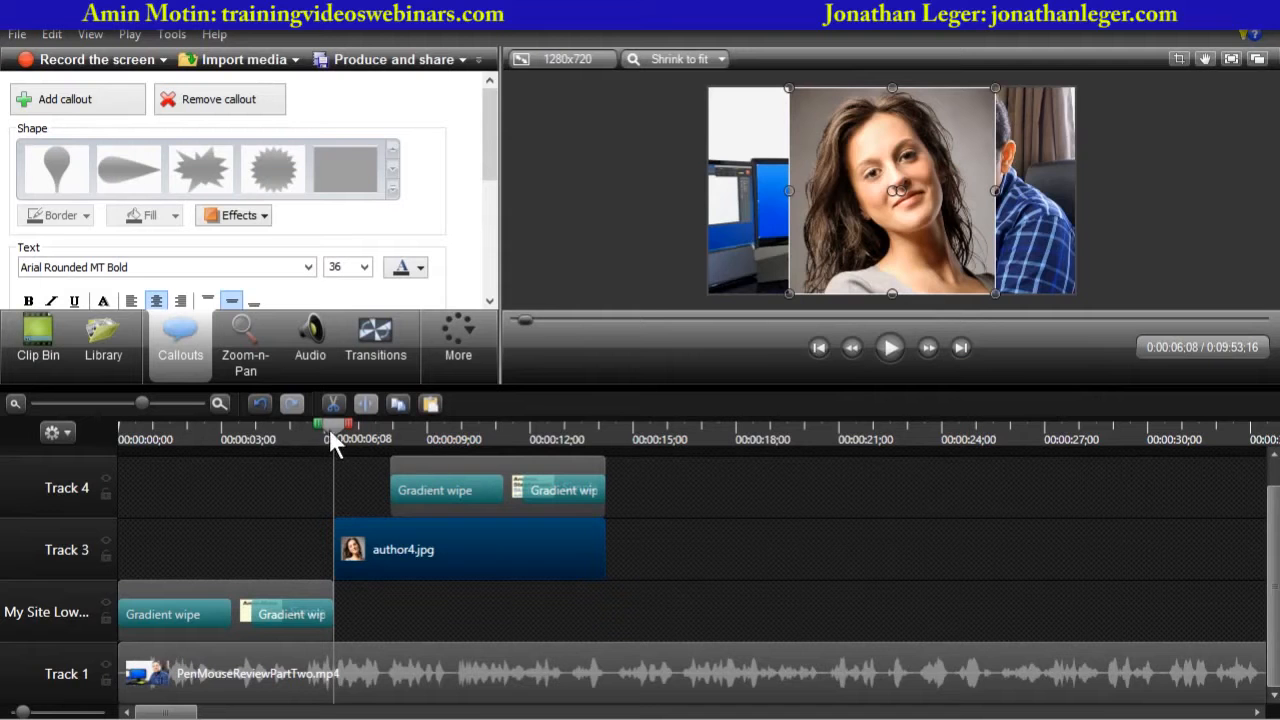
mouse_move(331, 434)
left_mouse_down()
mouse_move(528, 436)
mouse_move(335, 449)
left_mouse_up()
left_click(604, 237)
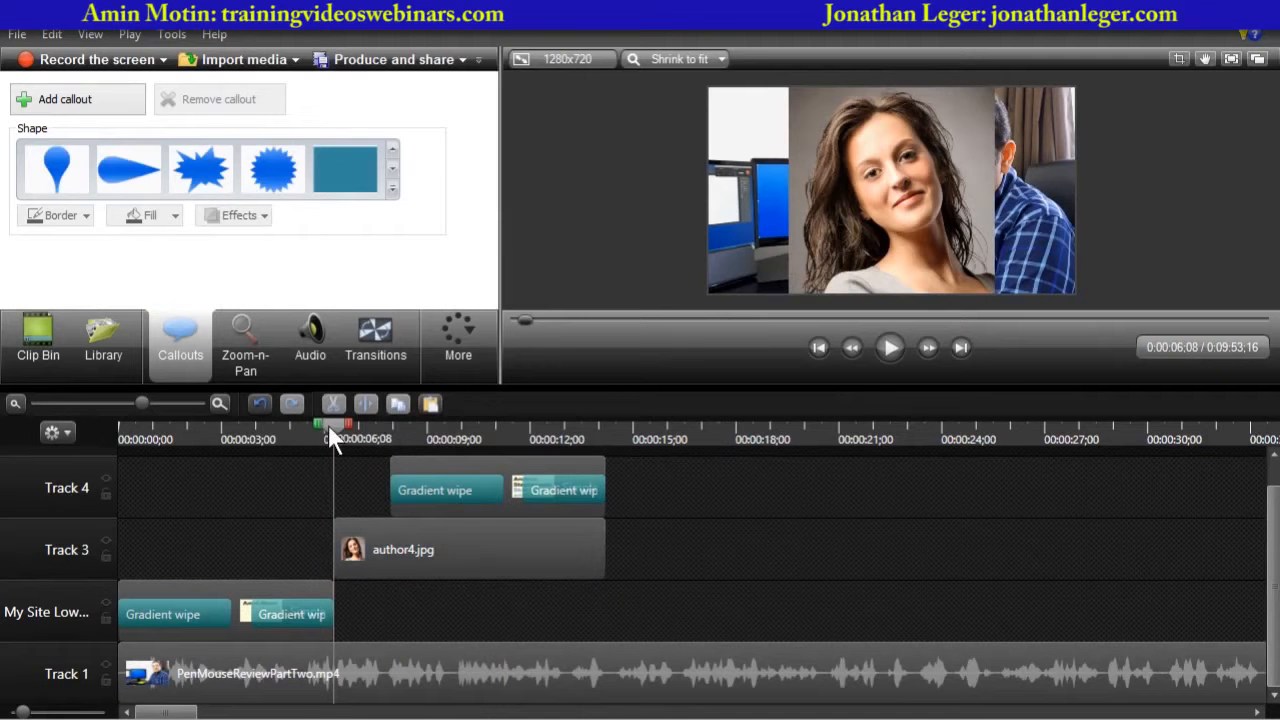
left_click_drag(339, 426, 343, 426)
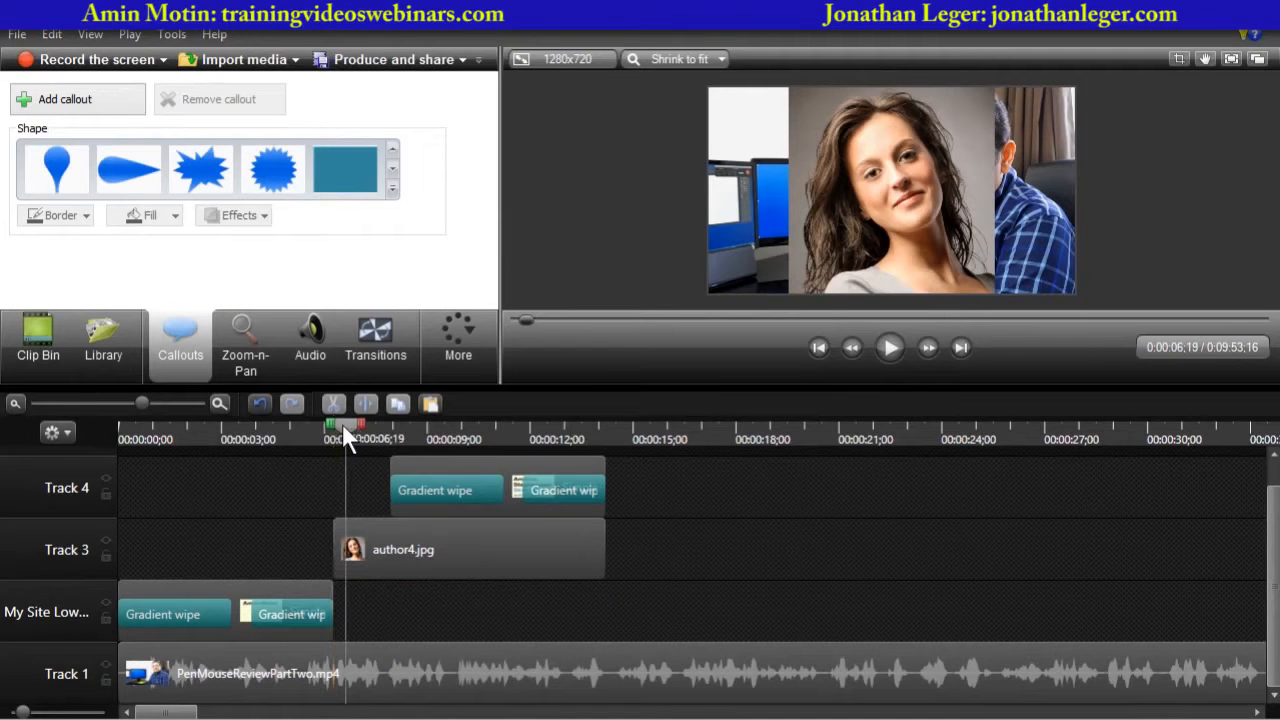
left_click(402, 460)
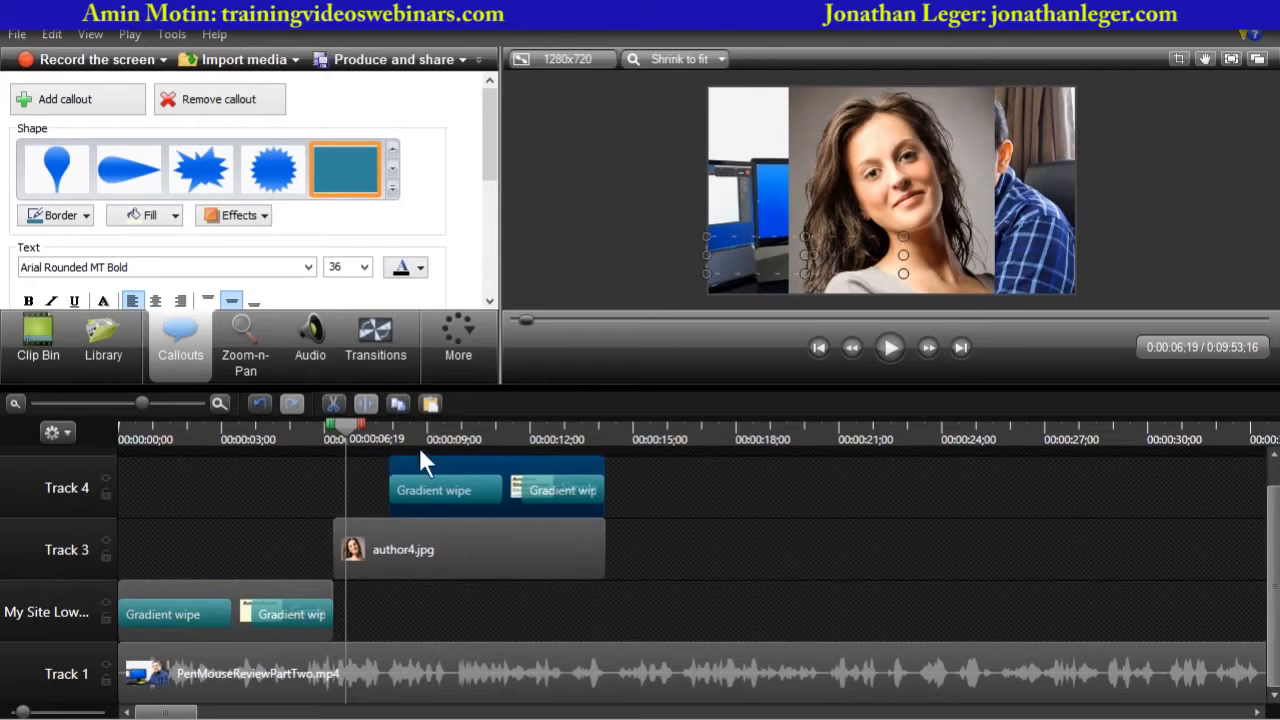
left_click_drag(430, 458, 361, 428)
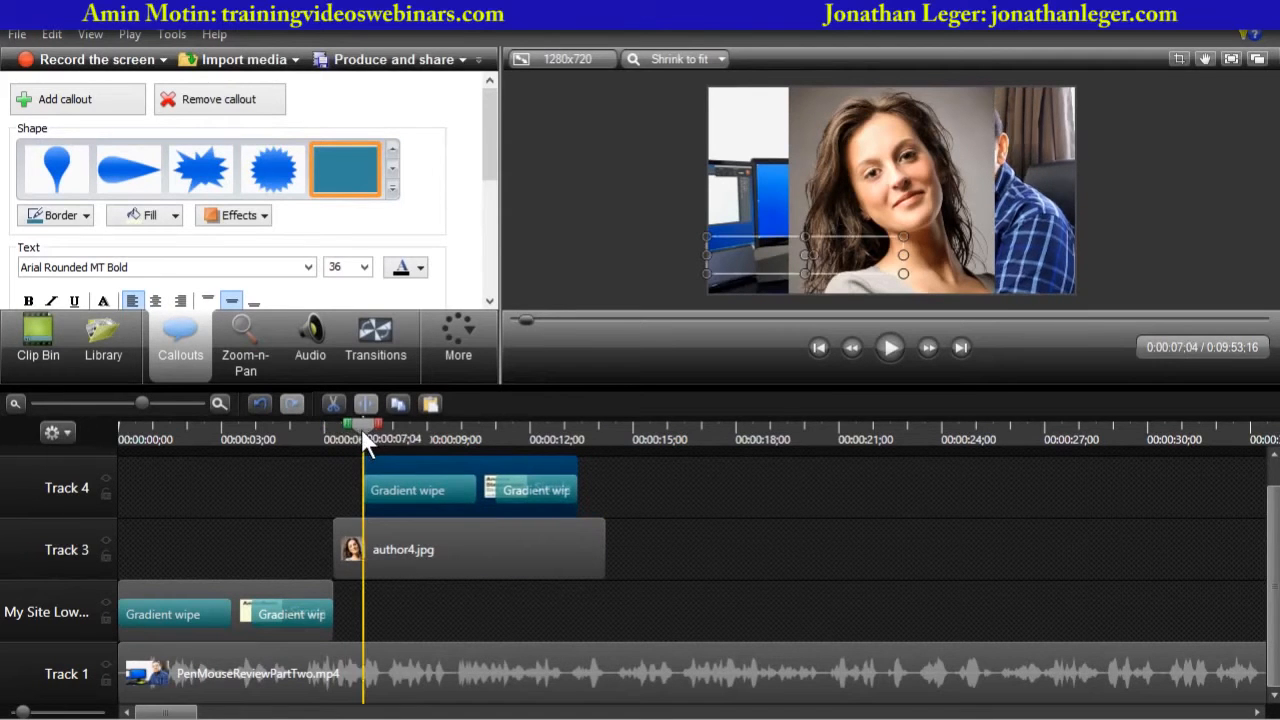
- Add an animation to author4.jpg that shrinks the photo to 58% and moves it into the upper-left corner
left_click(381, 432)
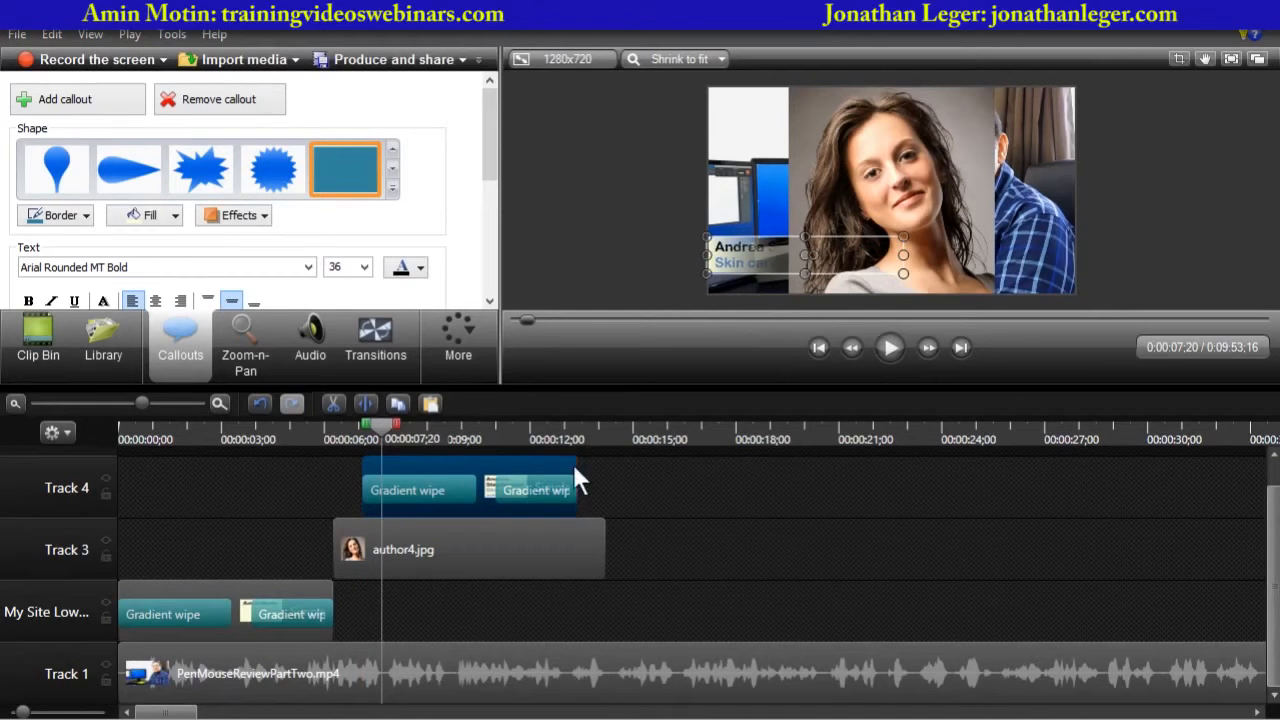
mouse_move(381, 426)
left_mouse_down()
mouse_move(367, 429)
mouse_move(435, 429)
mouse_move(370, 441)
mouse_move(384, 441)
left_mouse_up()
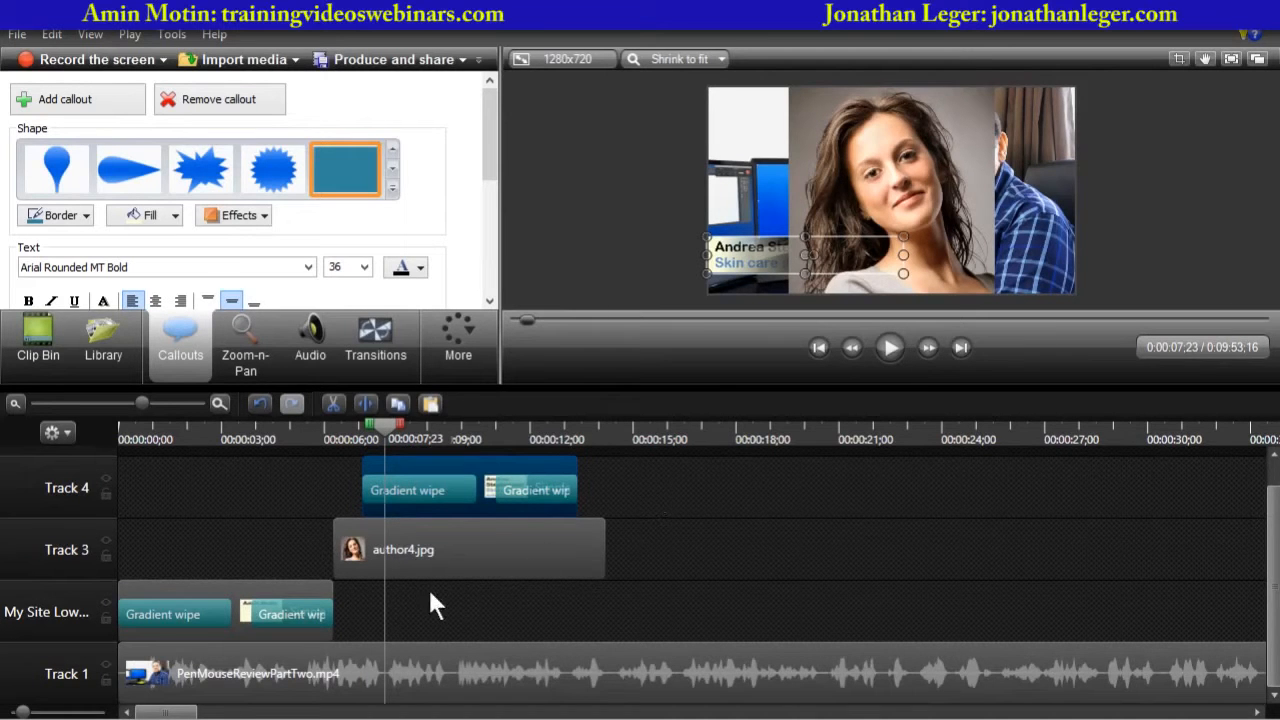
left_click(455, 550)
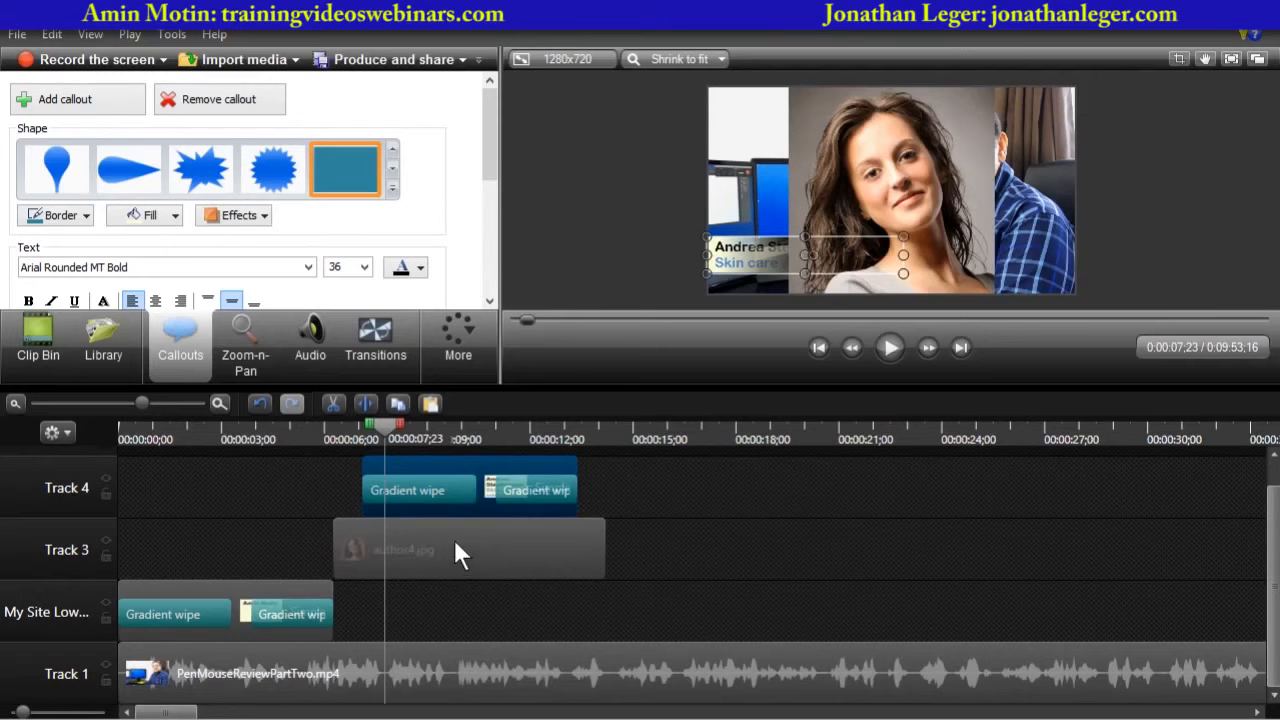
left_click(466, 338)
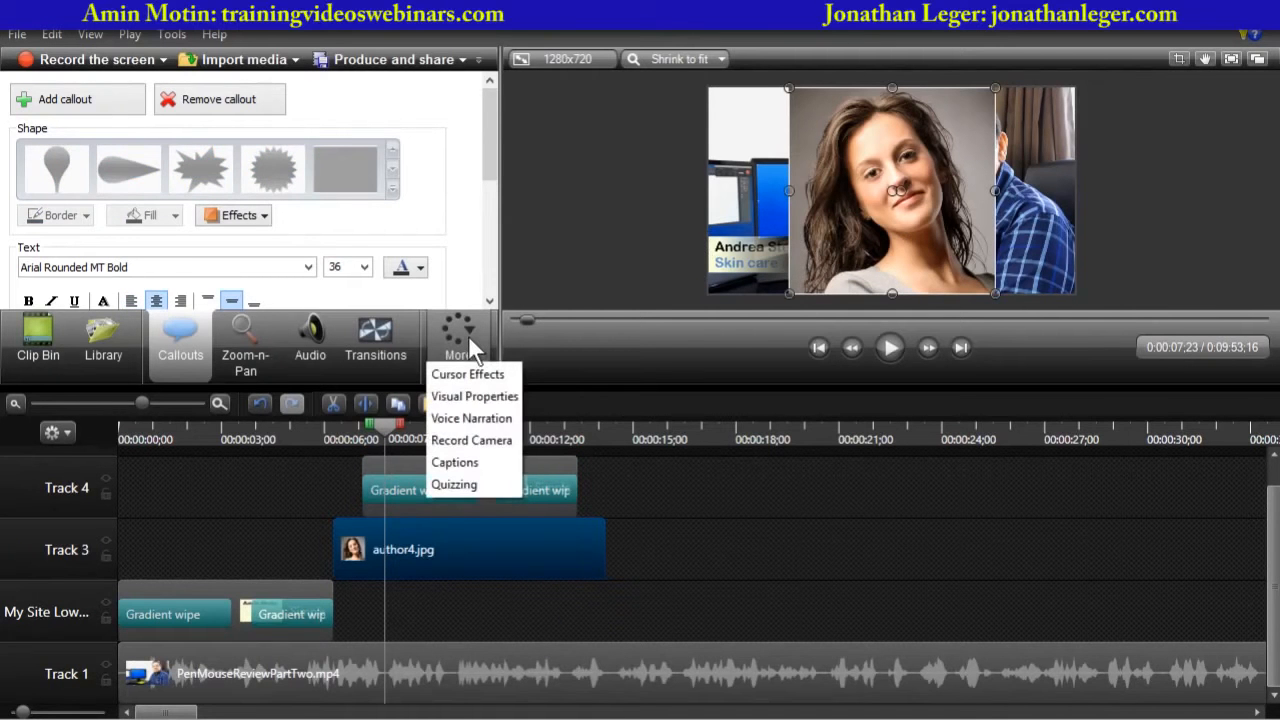
left_click(466, 398)
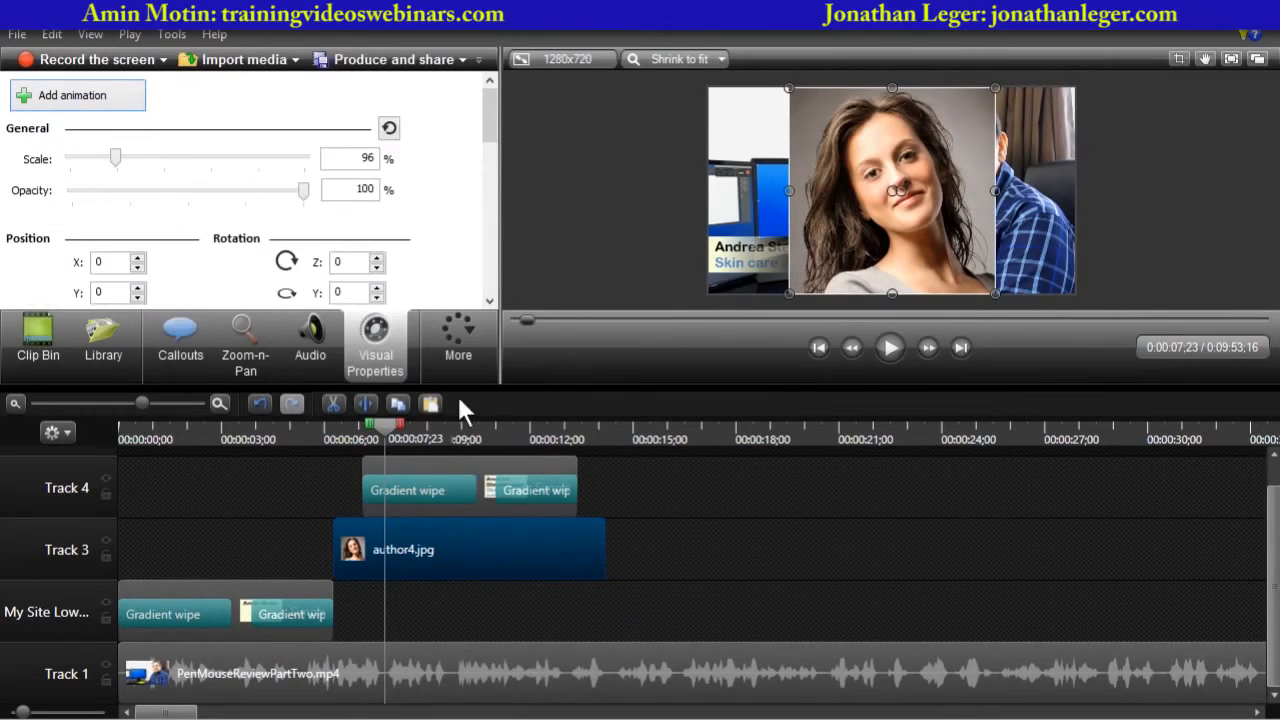
mouse_move(489, 114)
left_mouse_down()
mouse_move(482, 214)
mouse_move(490, 108)
left_mouse_up()
left_click(80, 102)
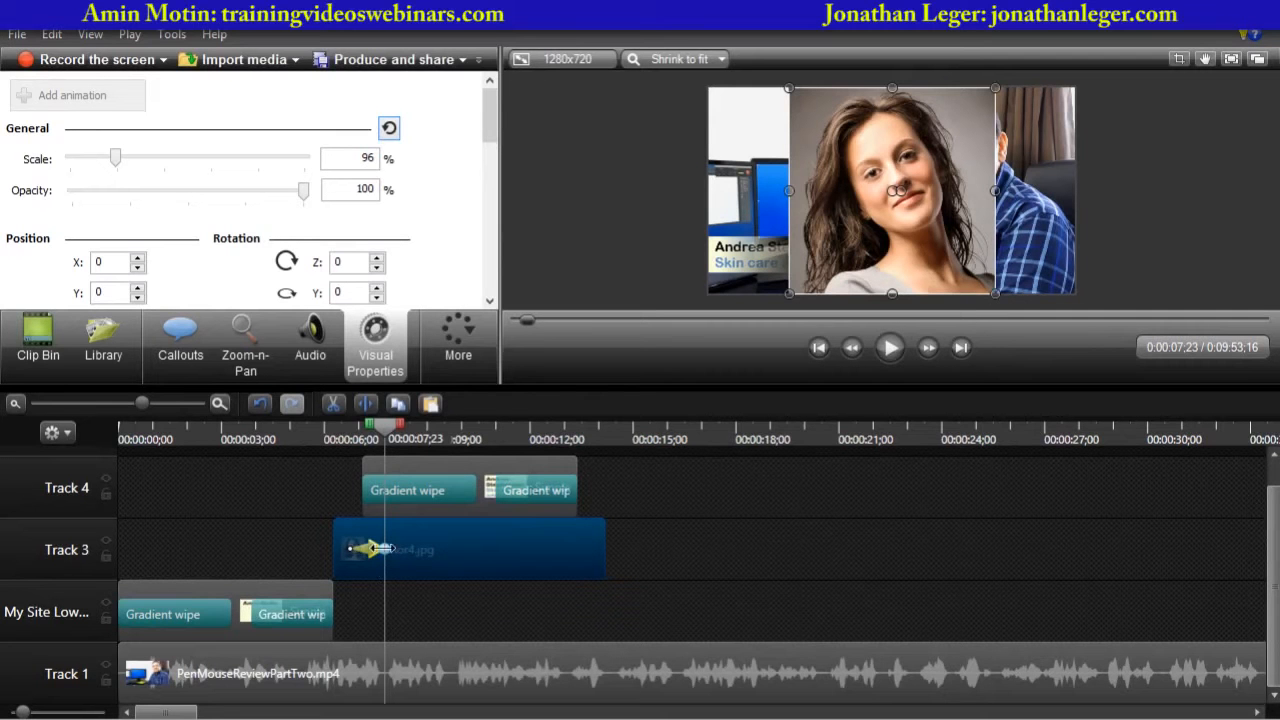
left_click_drag(994, 295, 913, 211)
left_click_drag(884, 138, 811, 149)
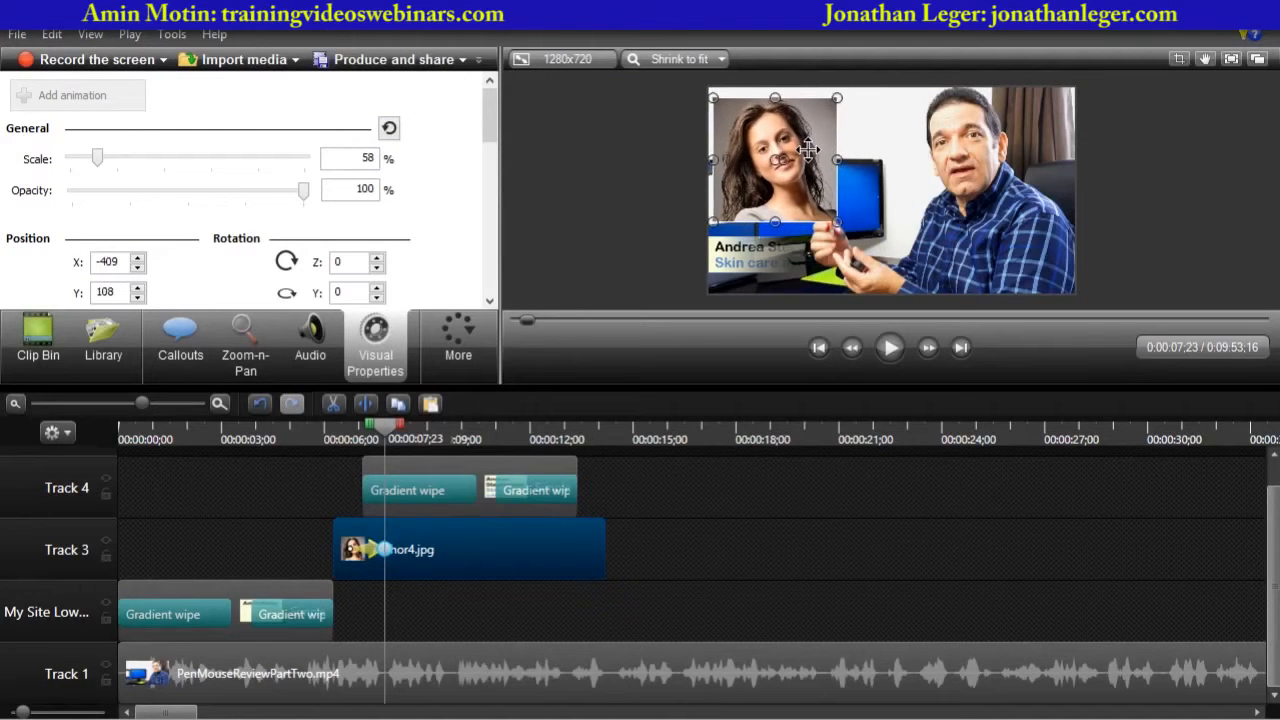
- Play back the photo's shrink animation together with the lower-third callout
left_click(629, 222)
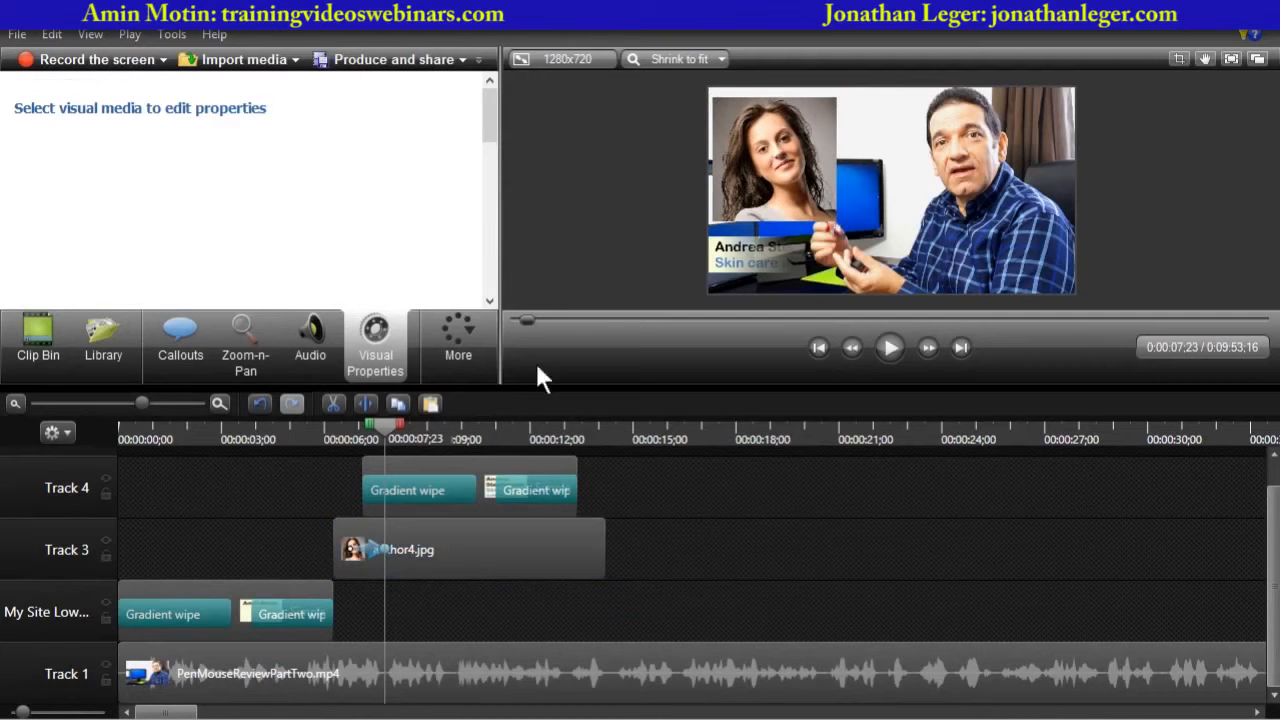
left_click_drag(385, 425, 328, 434)
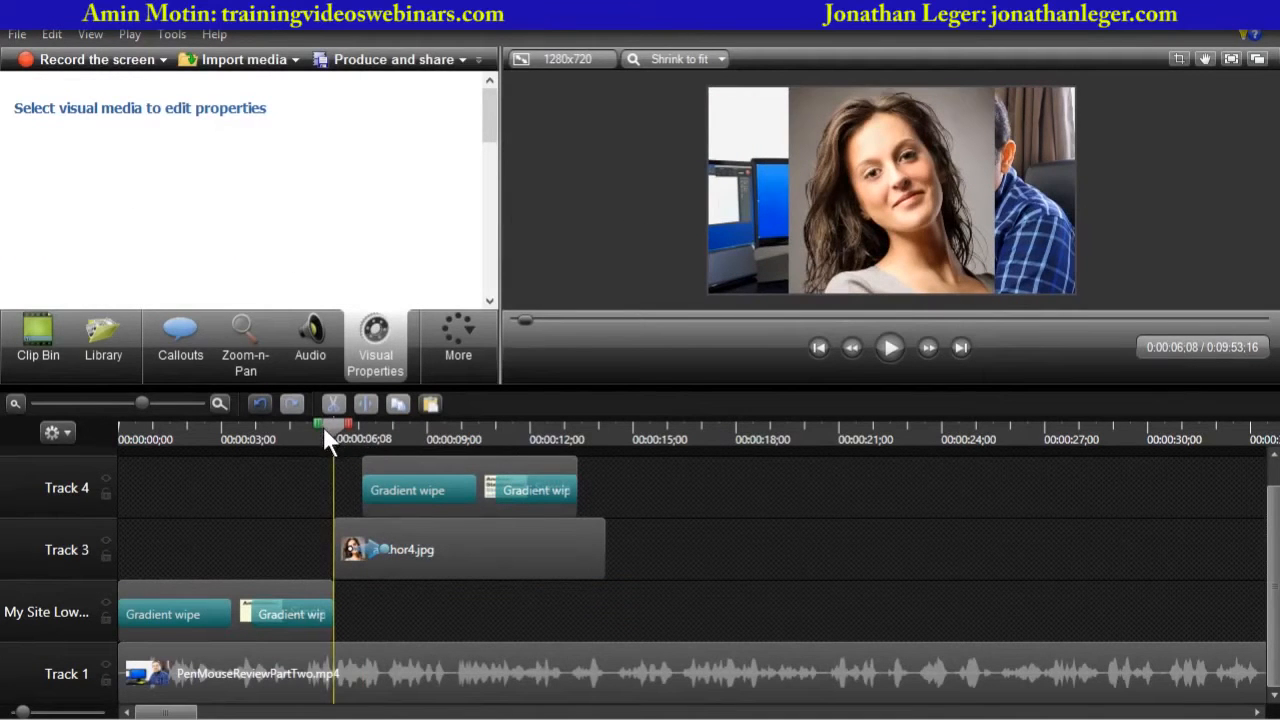
left_click_drag(323, 428, 320, 430)
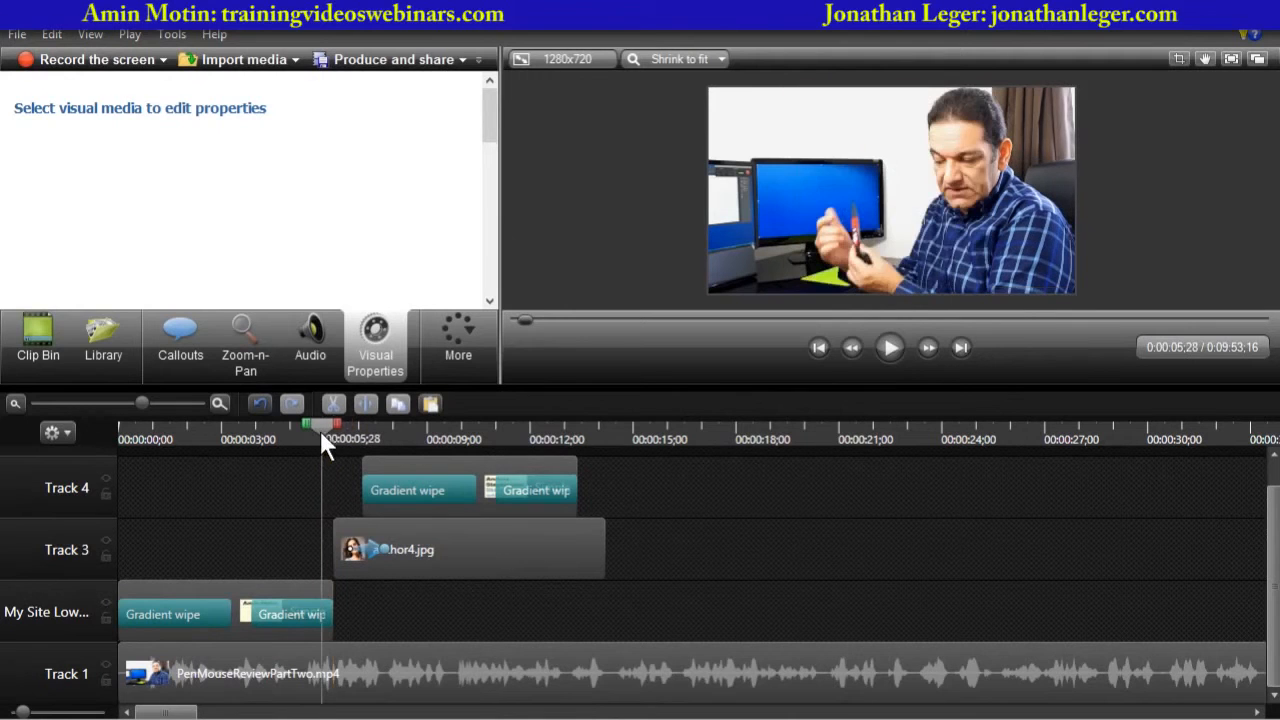
left_click(896, 345)
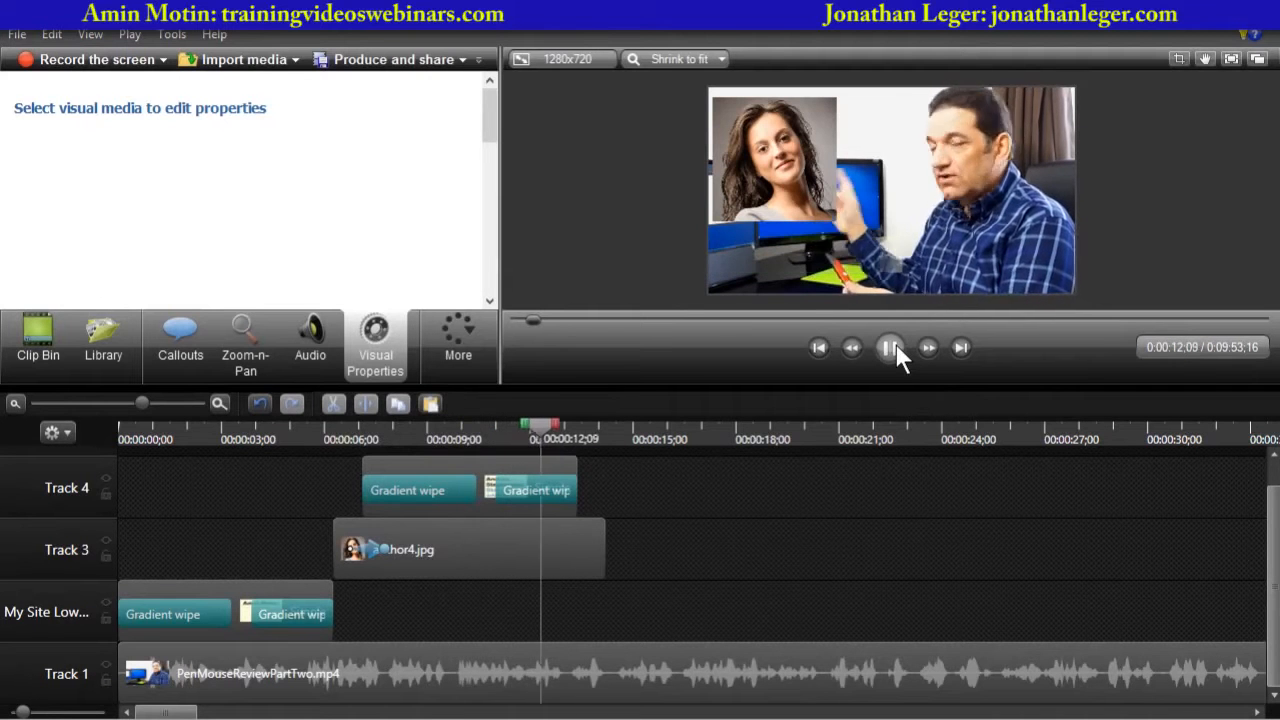
left_click(890, 347)
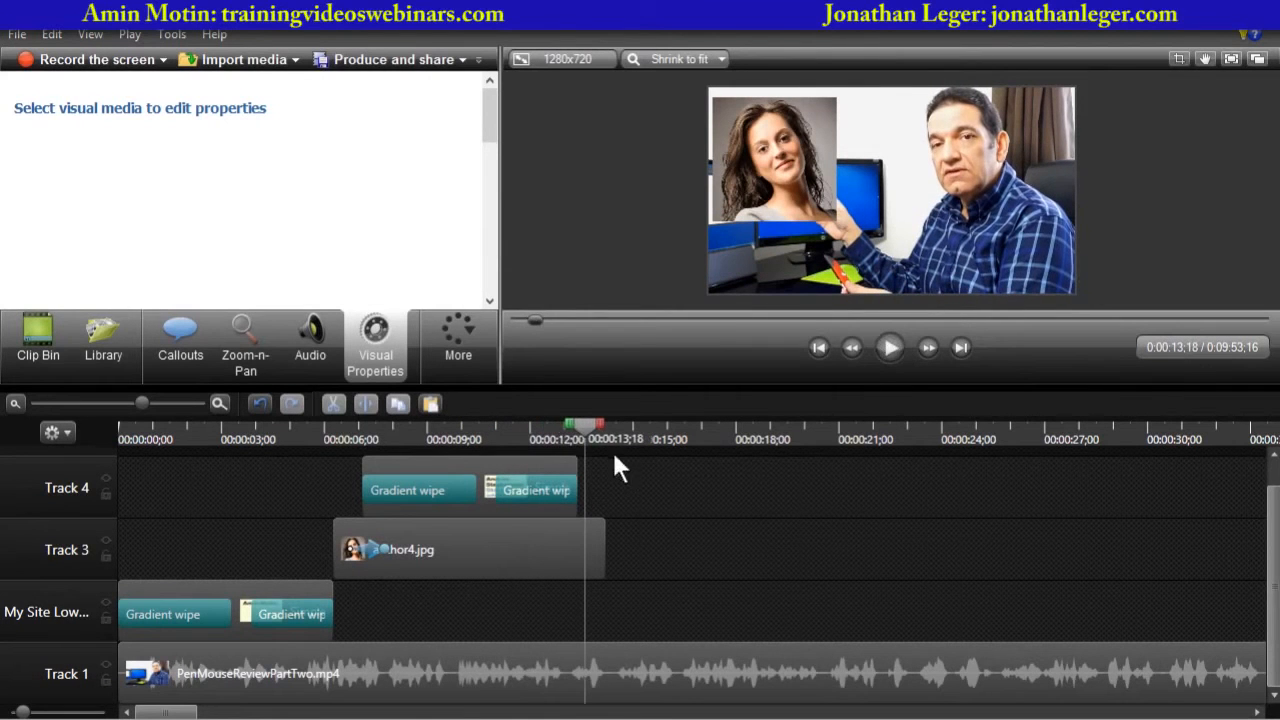
left_click_drag(587, 424, 367, 429)
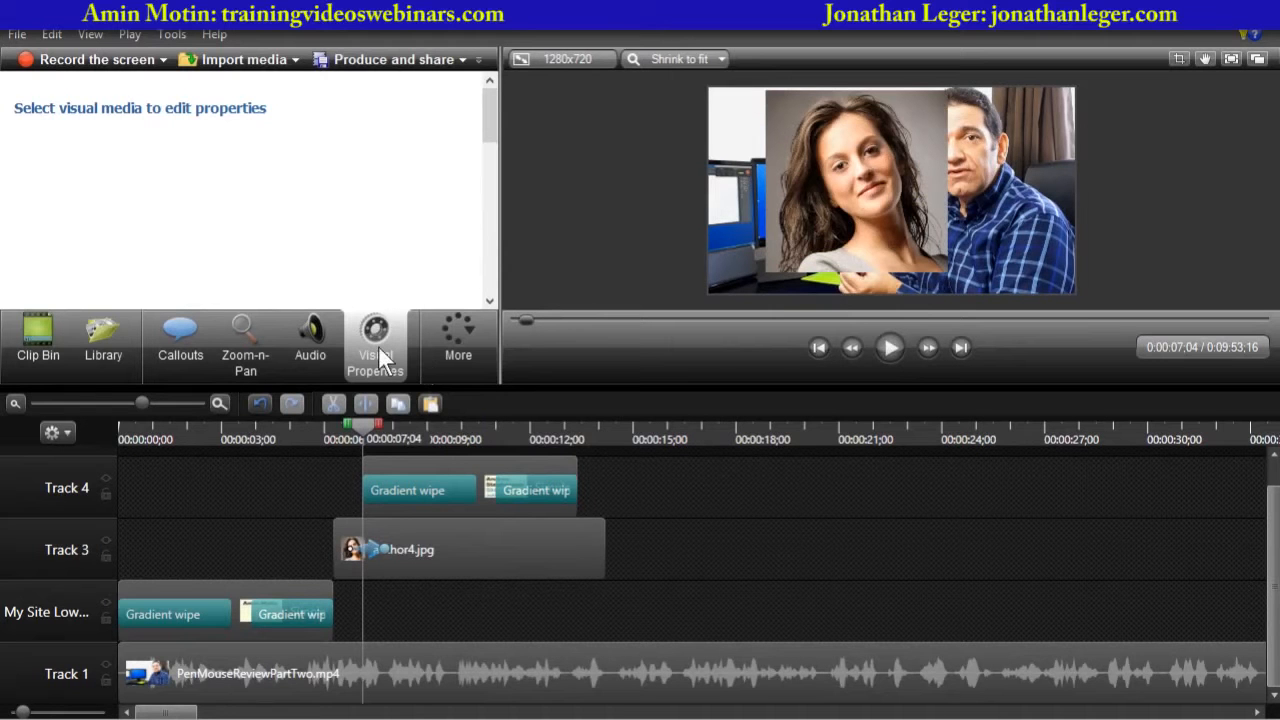
left_click(369, 542)
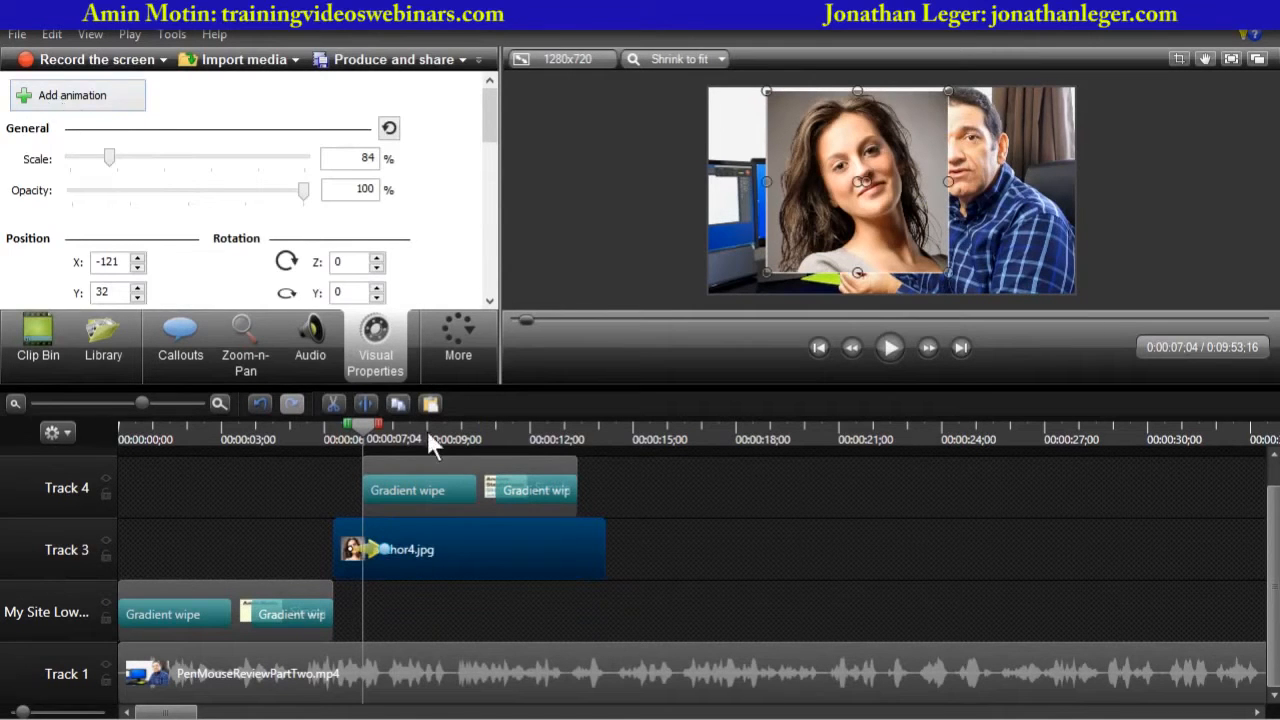
left_click_drag(370, 427, 333, 438)
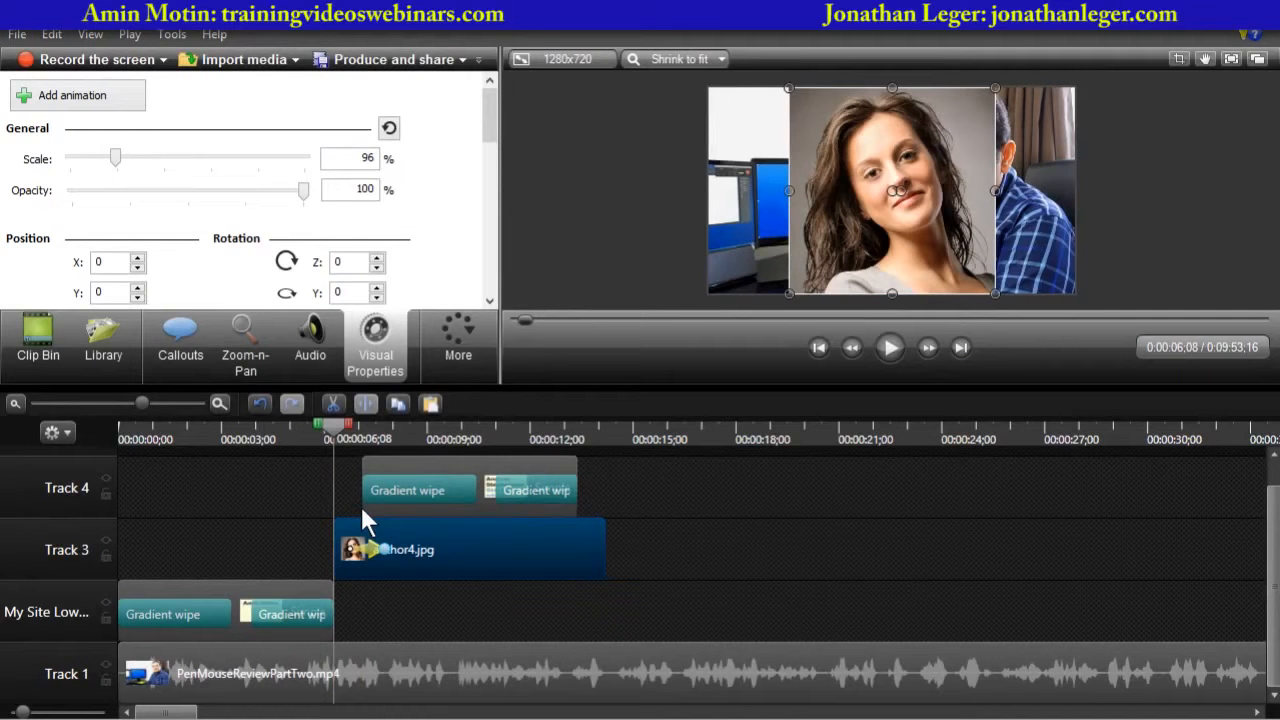
left_click_drag(337, 438, 389, 445)
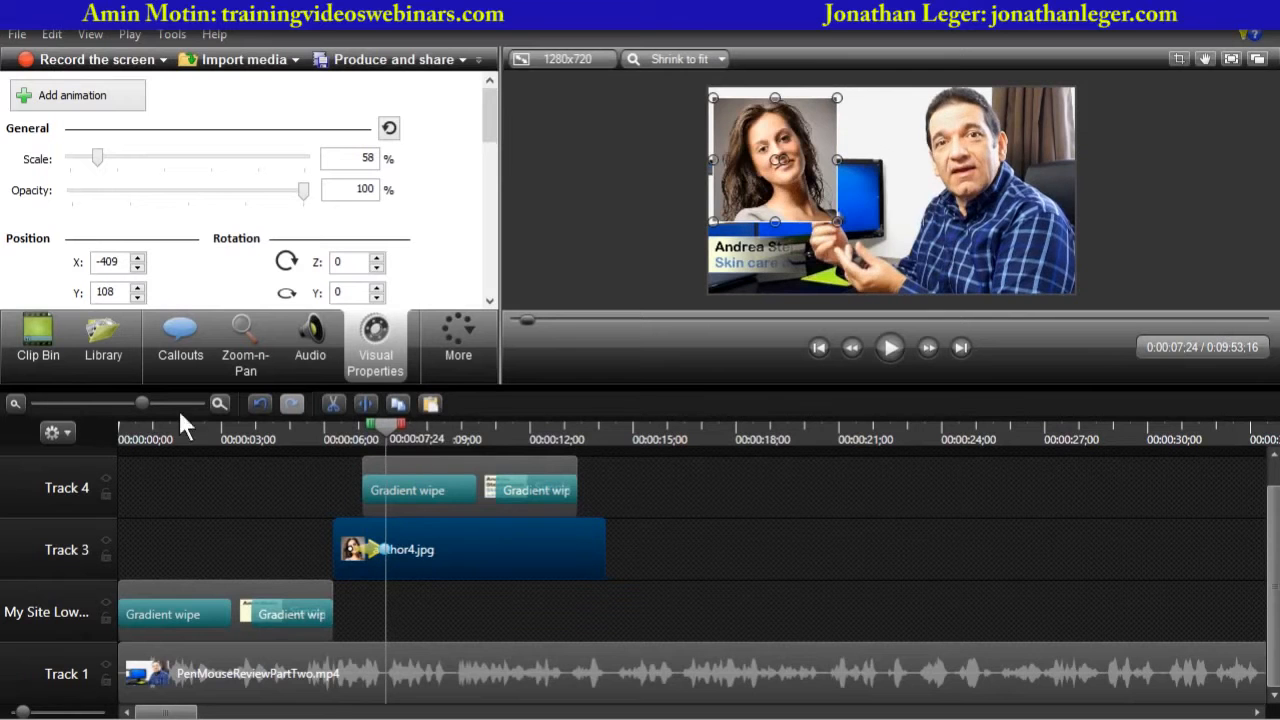
left_click_drag(141, 403, 164, 403)
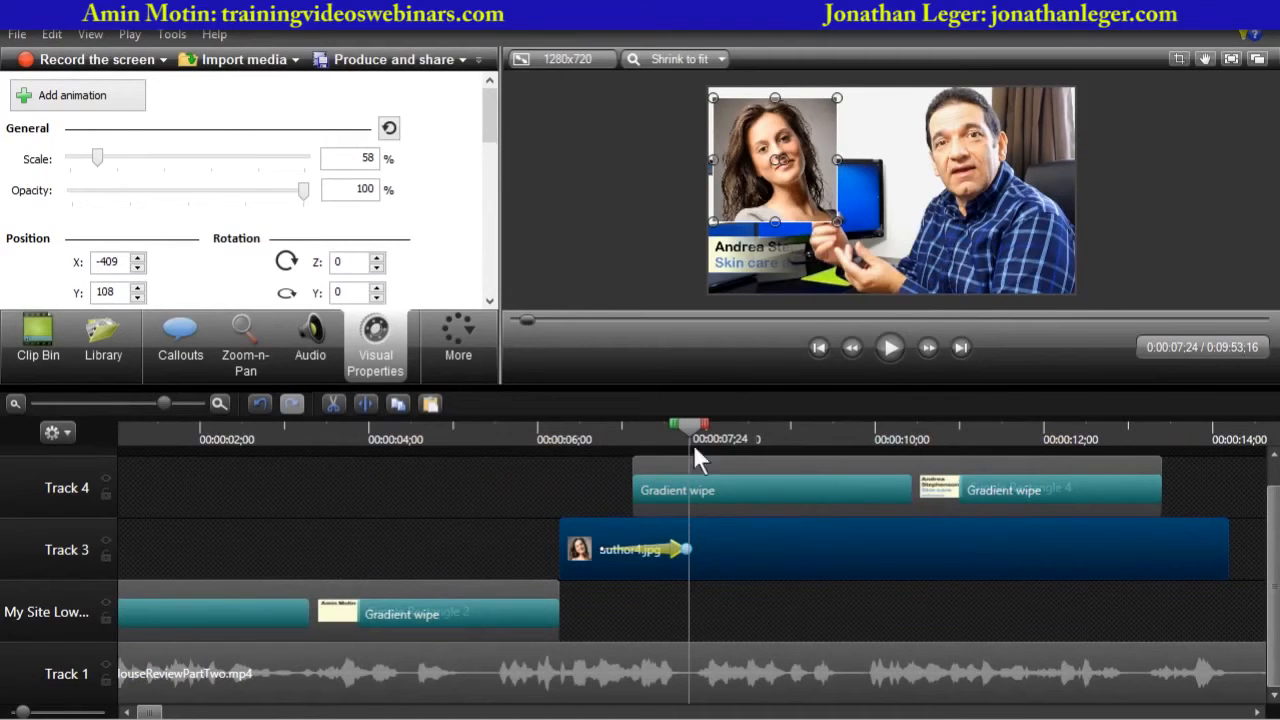
left_click_drag(687, 425, 562, 425)
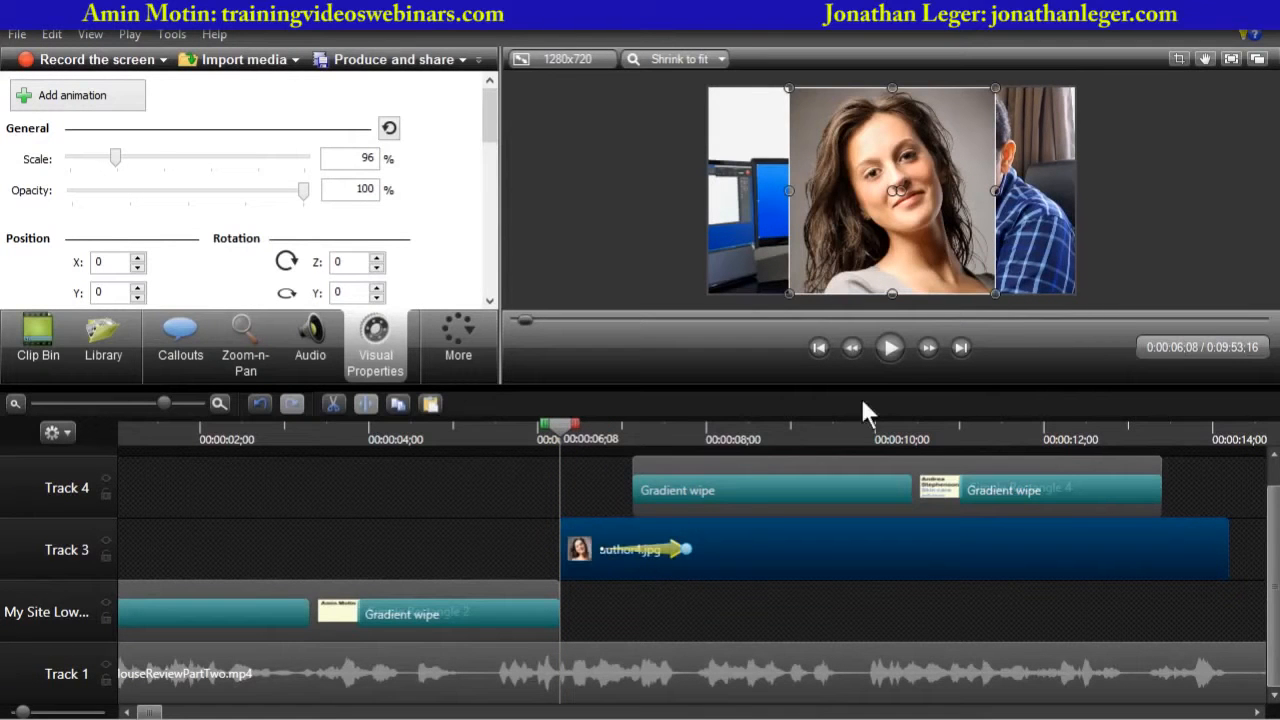
left_click(892, 347)
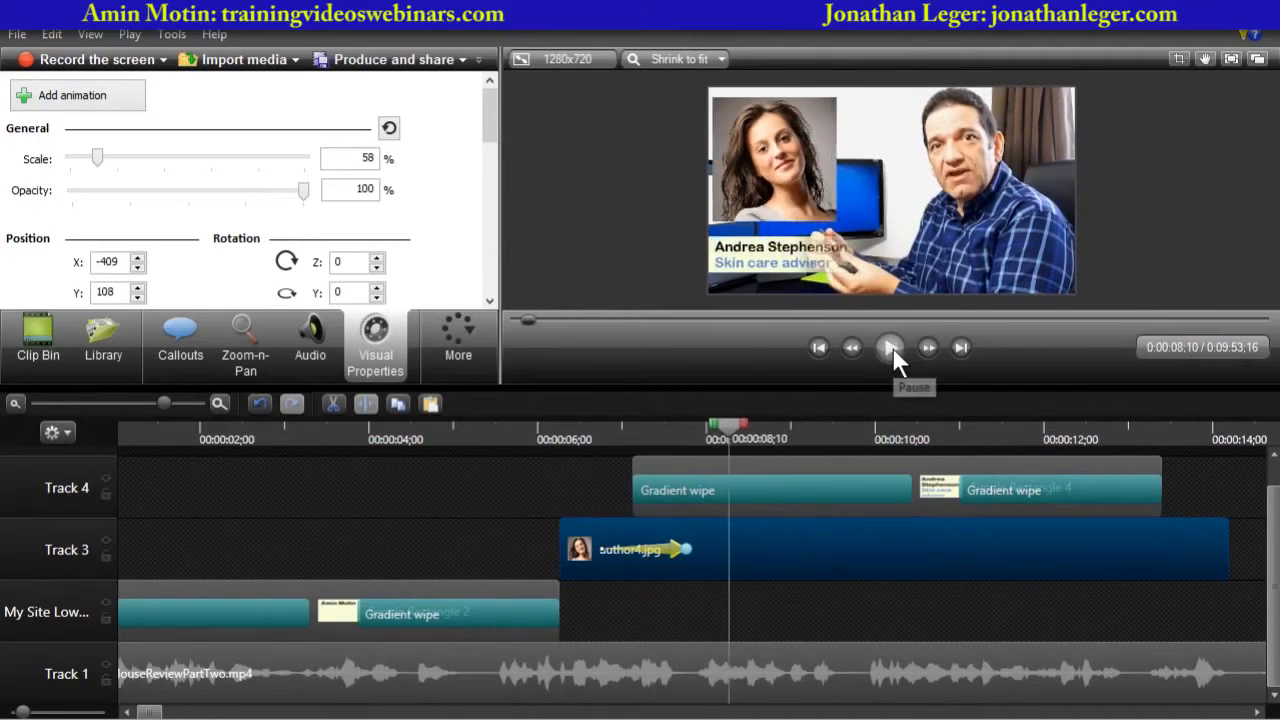
left_click(892, 347)
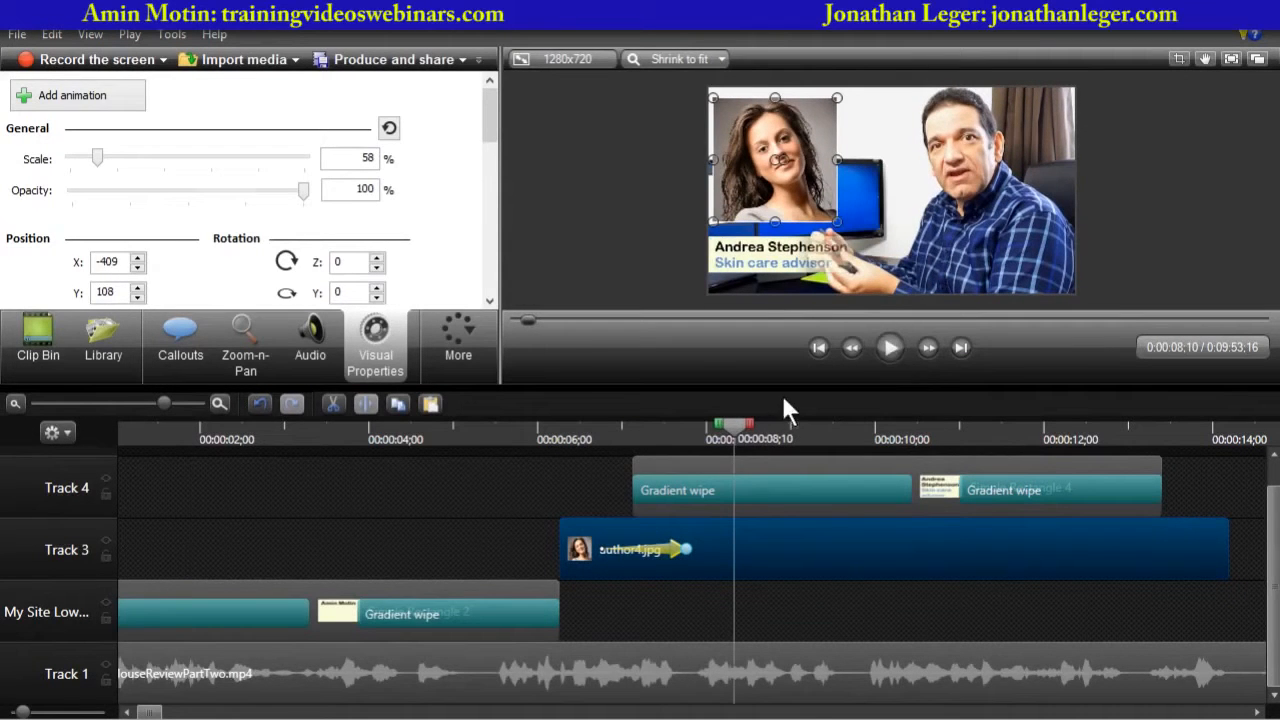
- Shift the photo's shrink animation slightly later on the author4.jpg clip and preview it
left_click_drag(733, 432, 622, 436)
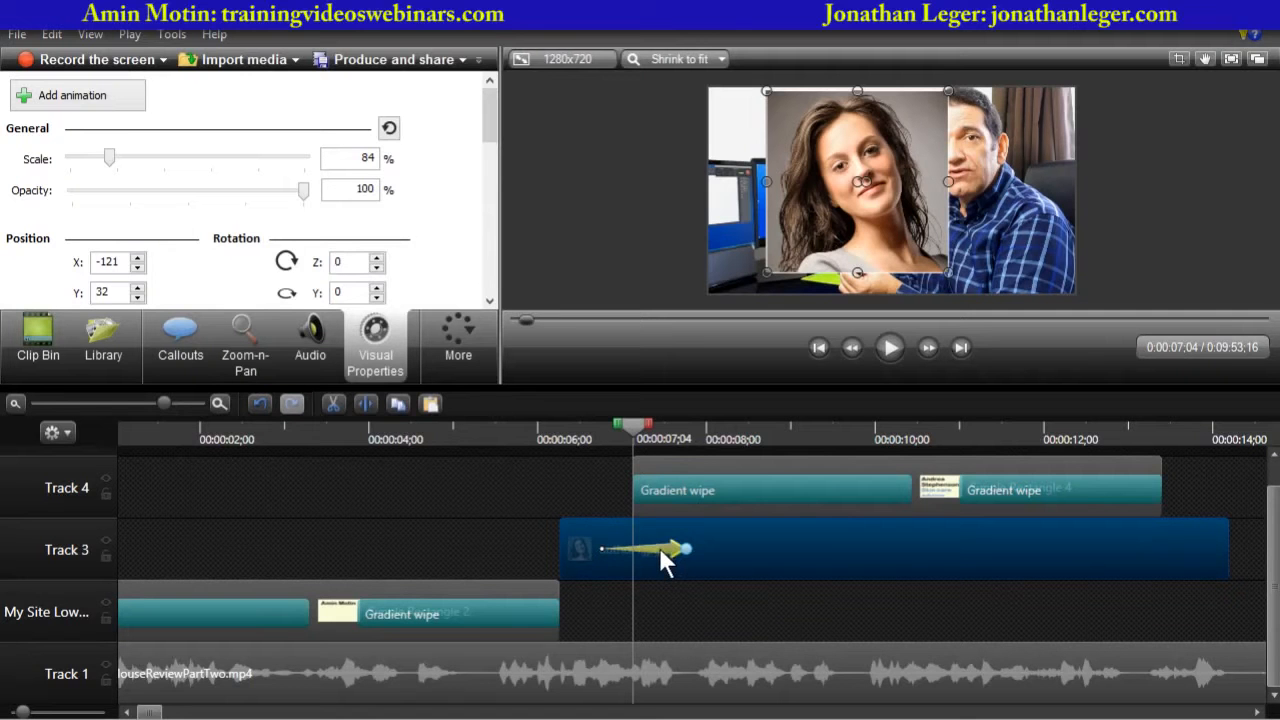
left_click_drag(659, 545, 691, 542)
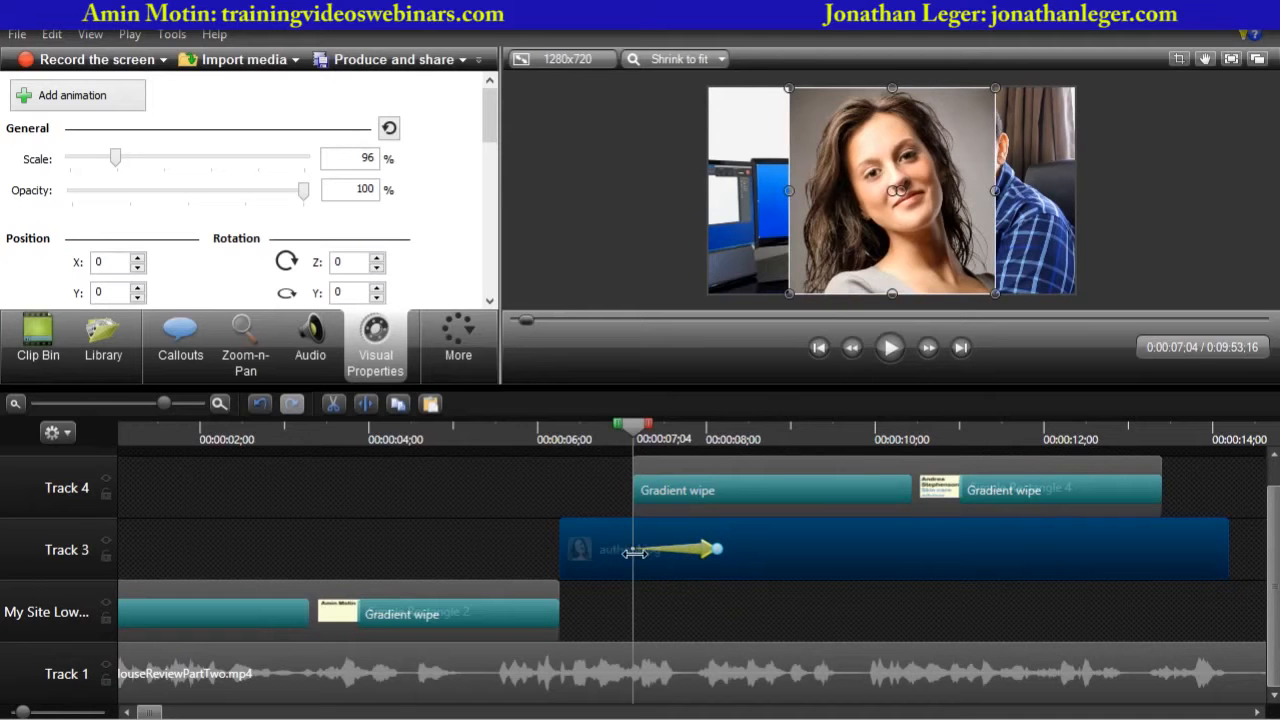
left_click_drag(638, 424, 560, 430)
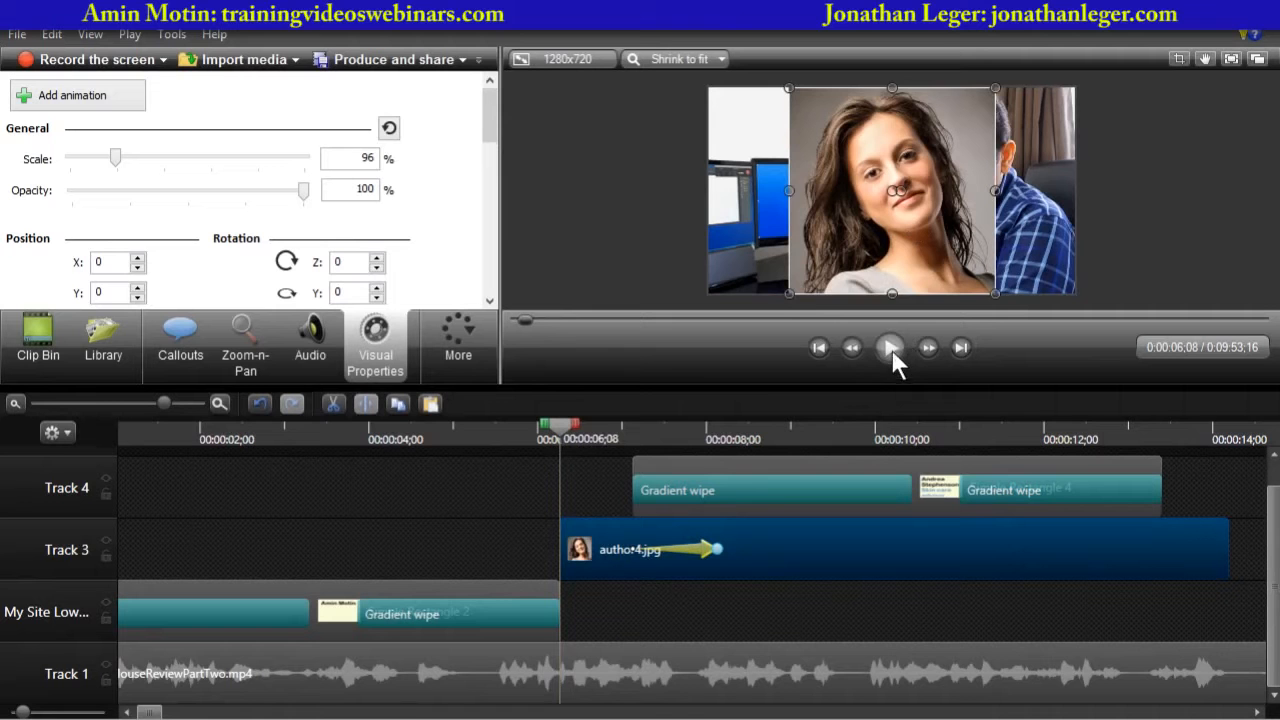
left_click(891, 349)
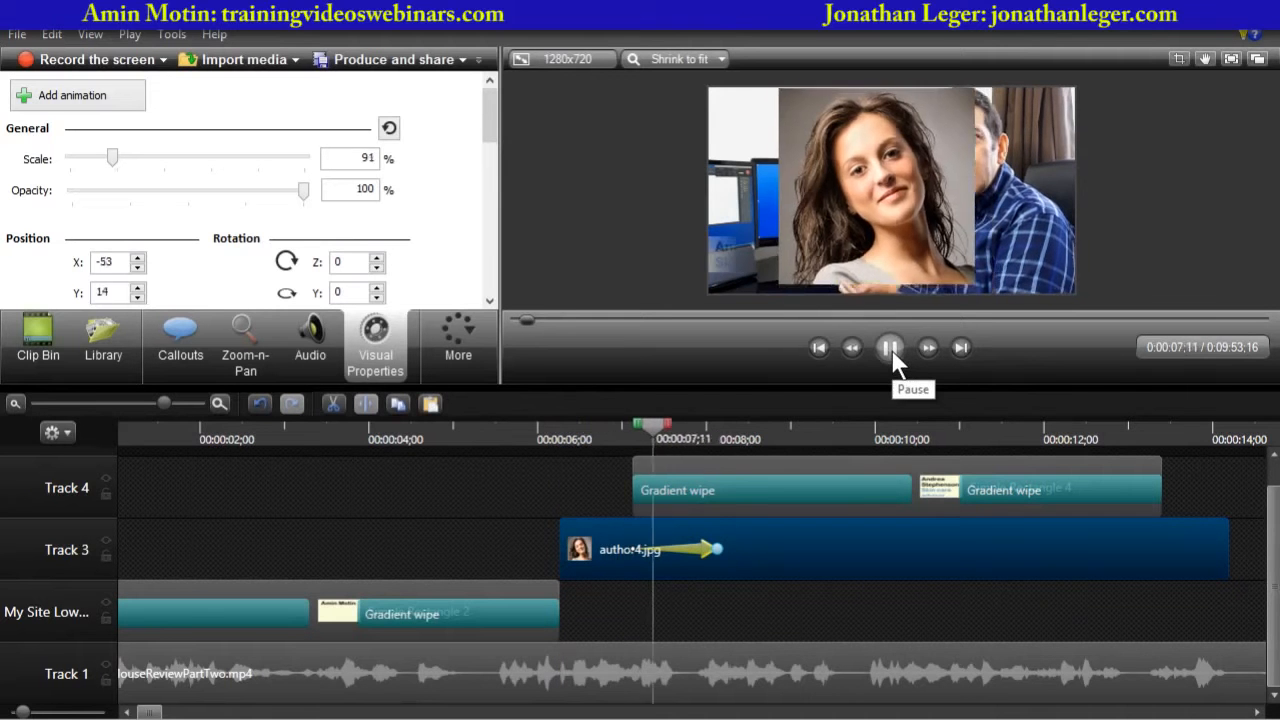
left_click(891, 349)
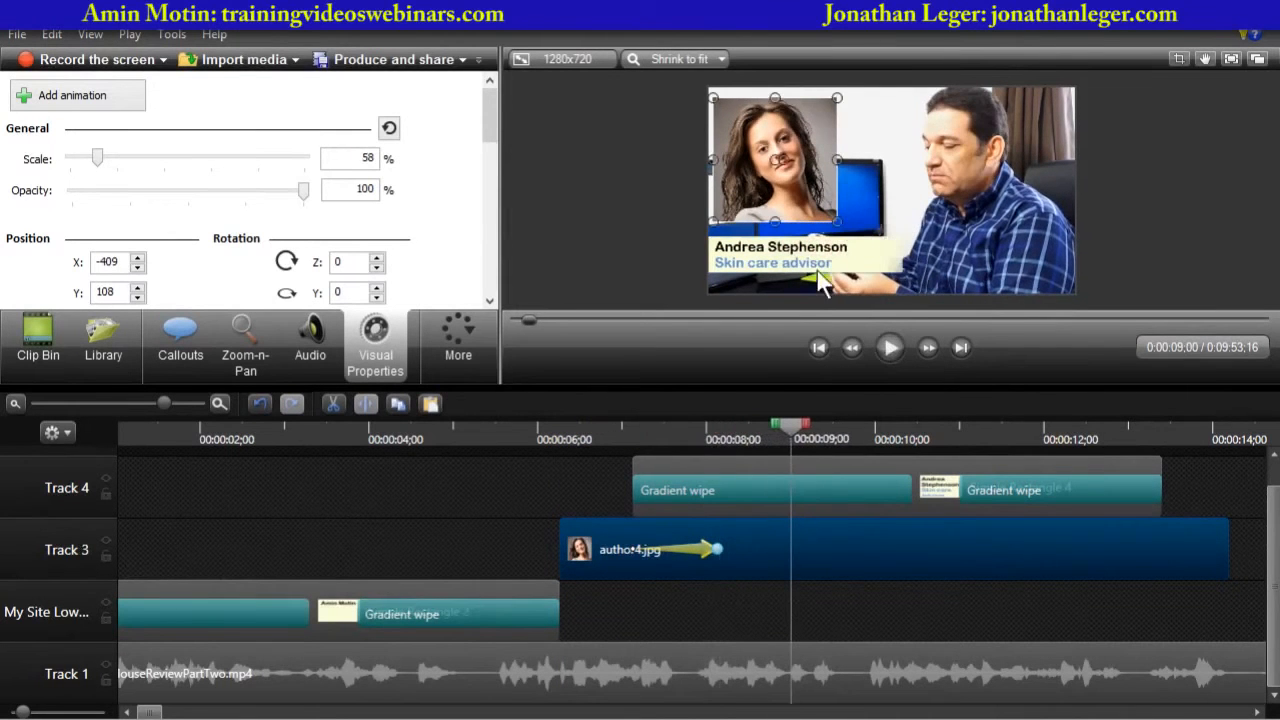
- Lengthen the photo's shrink animation on author4.jpg by extending its end point, previewing it with the callout
left_click_drag(786, 432, 634, 429)
left_click(631, 447)
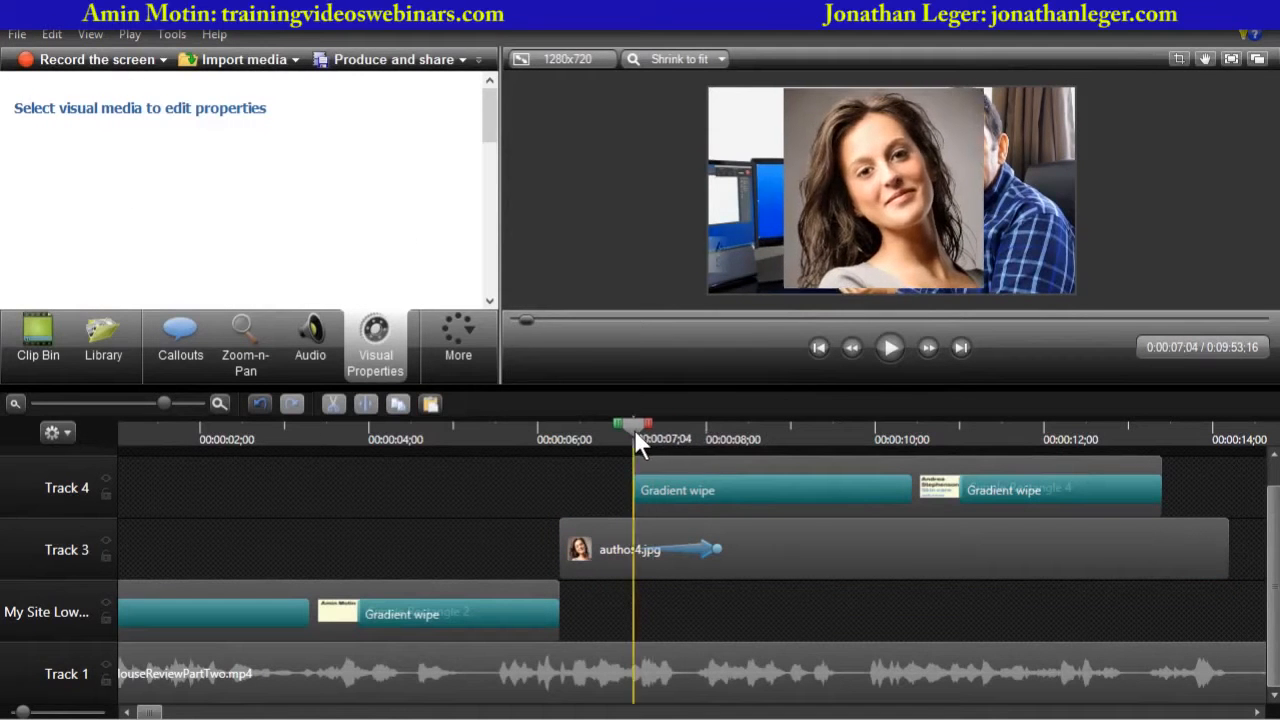
left_click(694, 547)
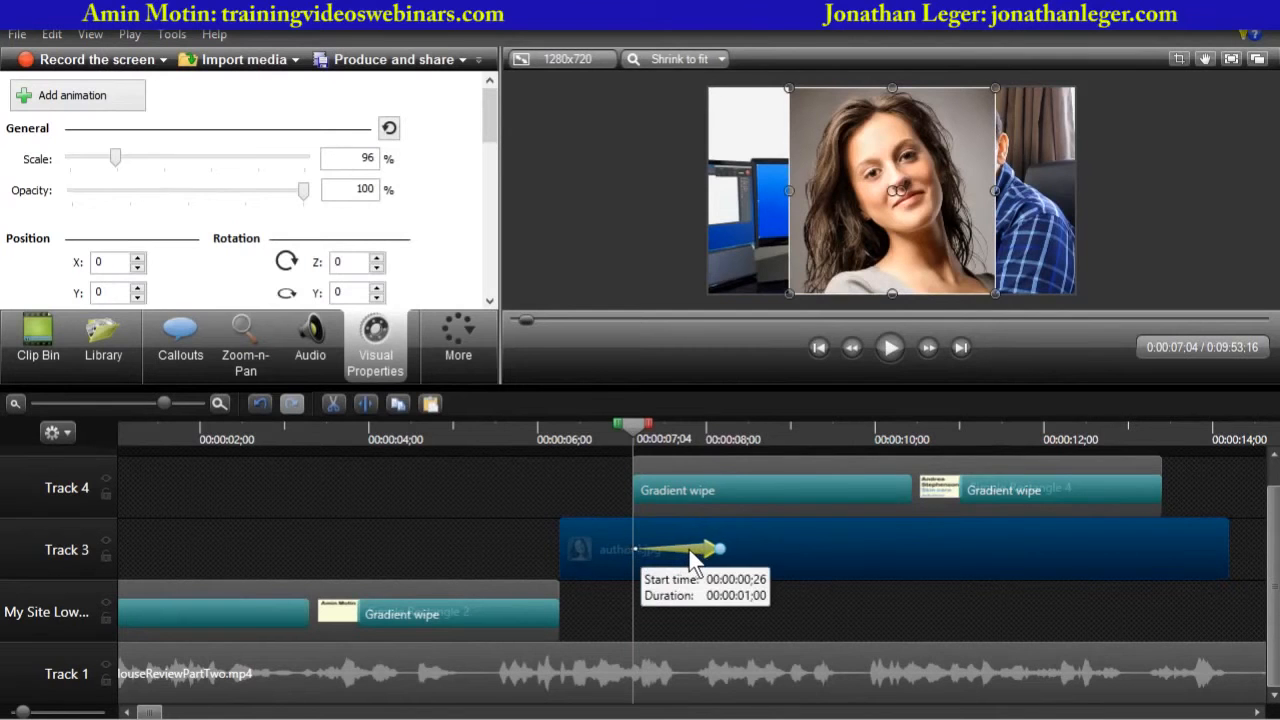
left_click_drag(689, 550, 697, 548)
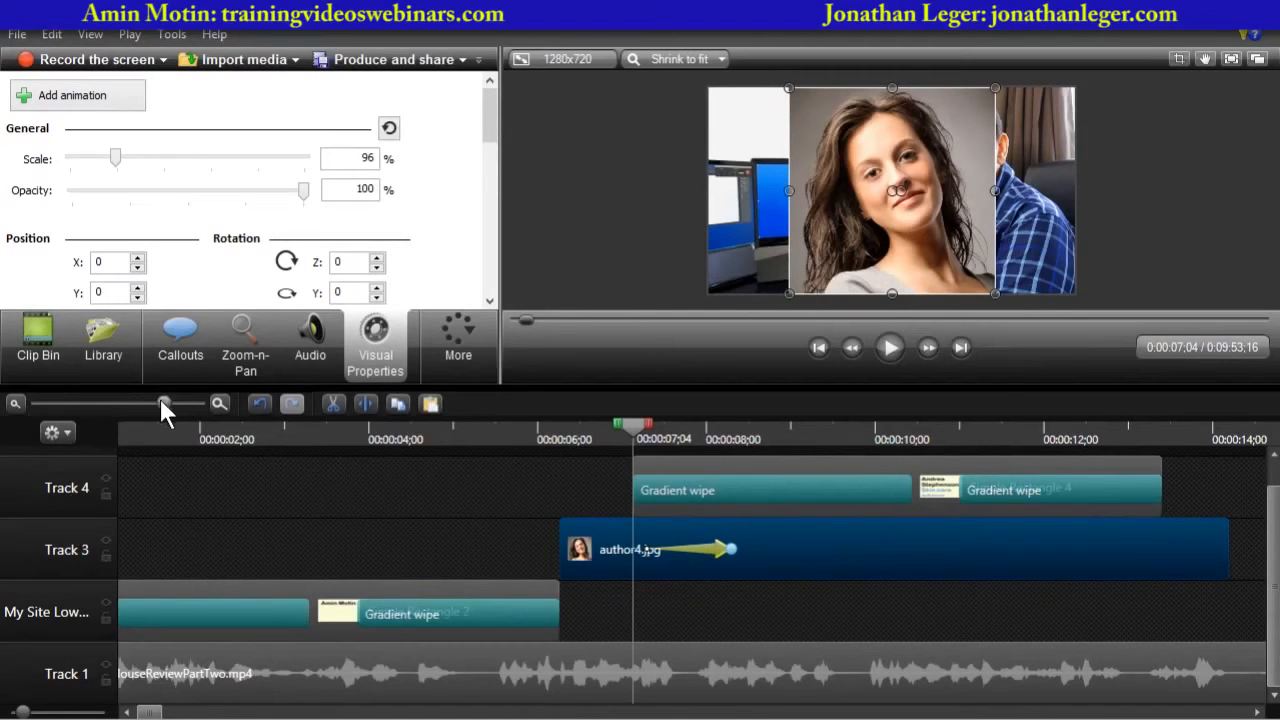
left_click_drag(163, 405, 202, 406)
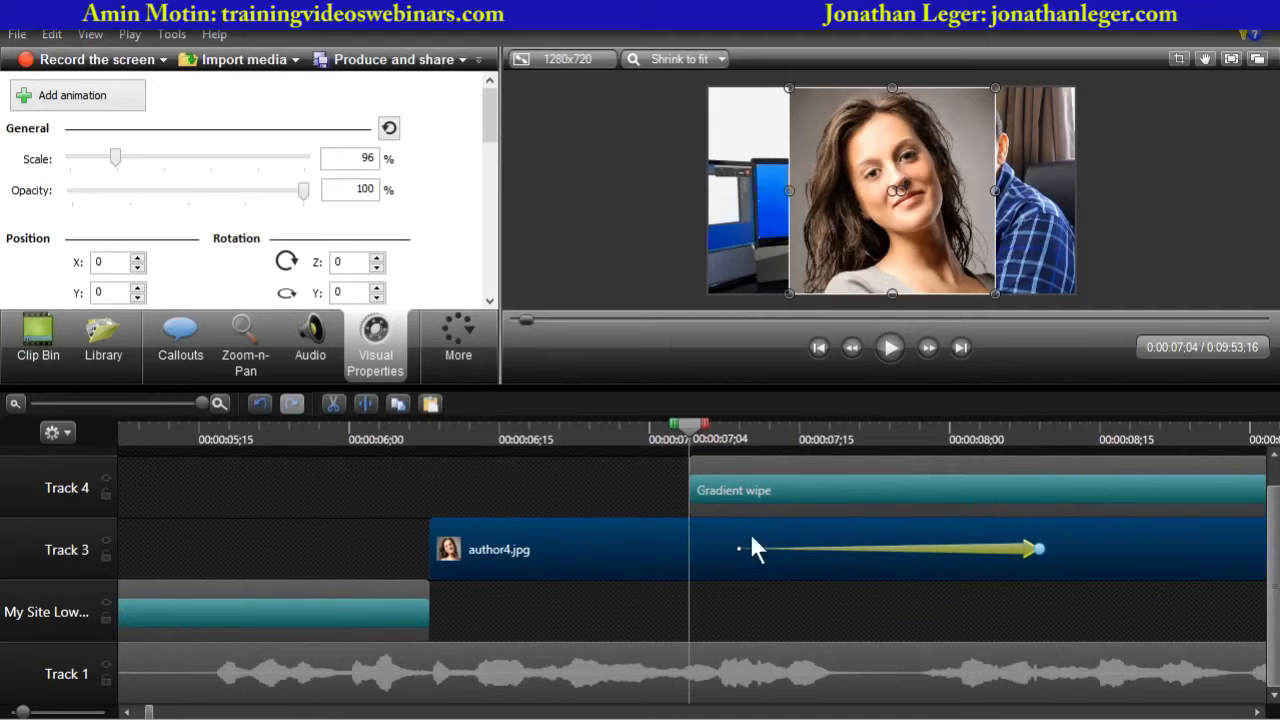
left_click(675, 423)
left_click(890, 348)
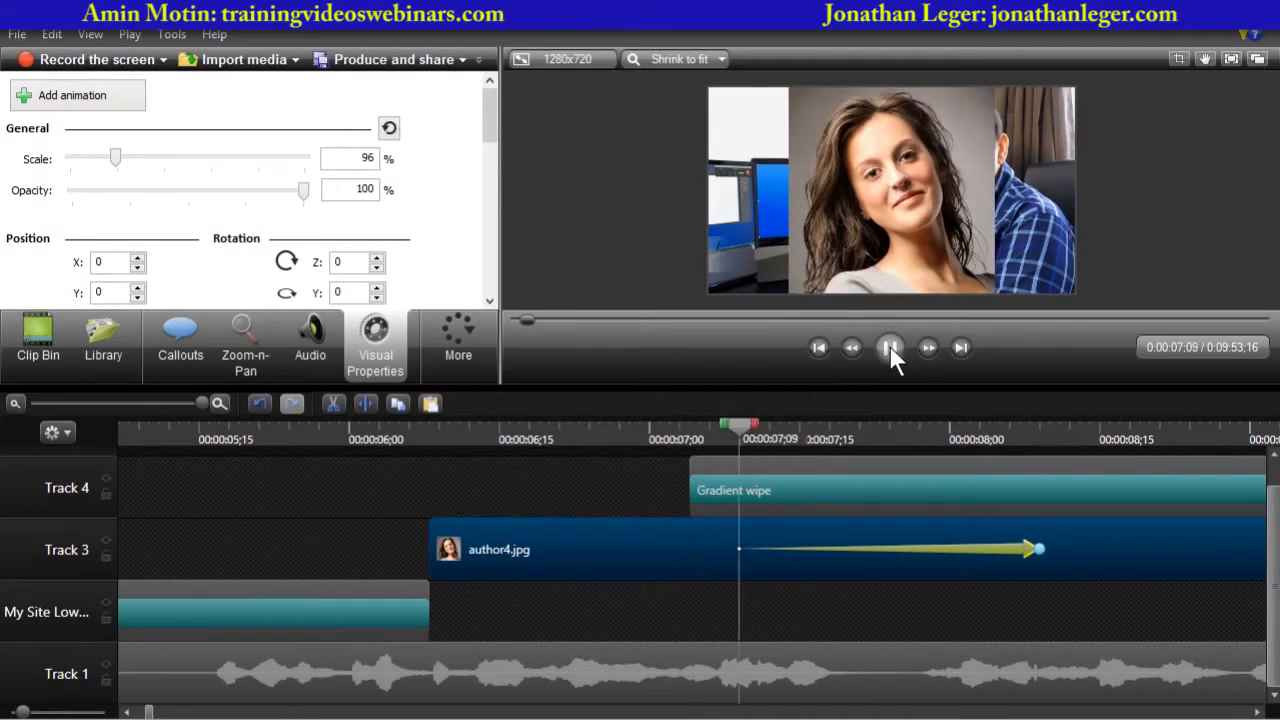
left_click(890, 347)
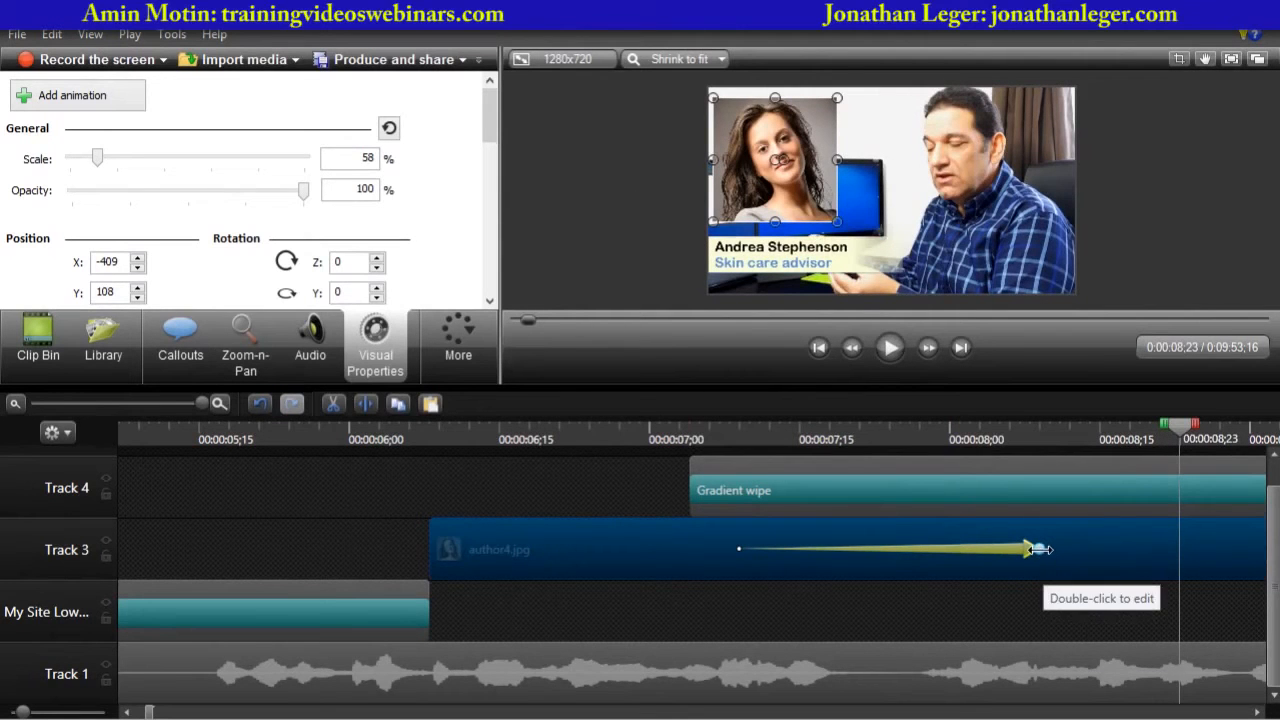
left_click_drag(1040, 549, 1168, 549)
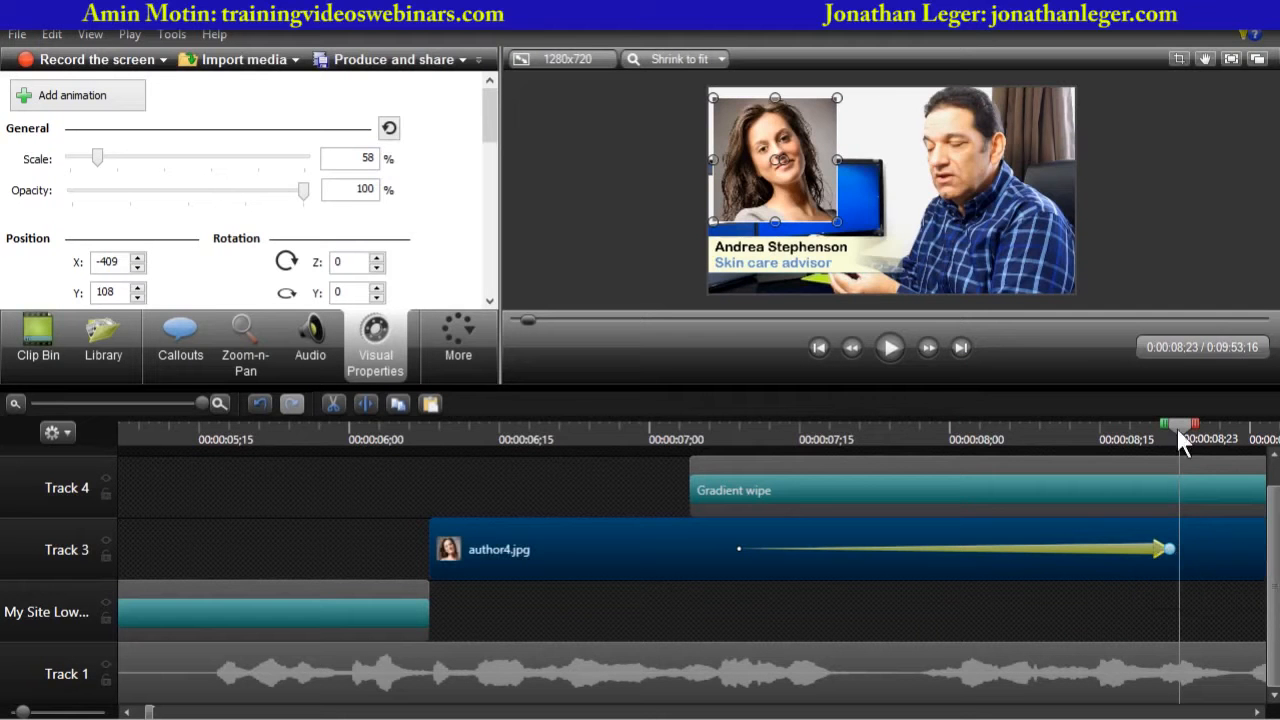
left_click_drag(1183, 421, 695, 462)
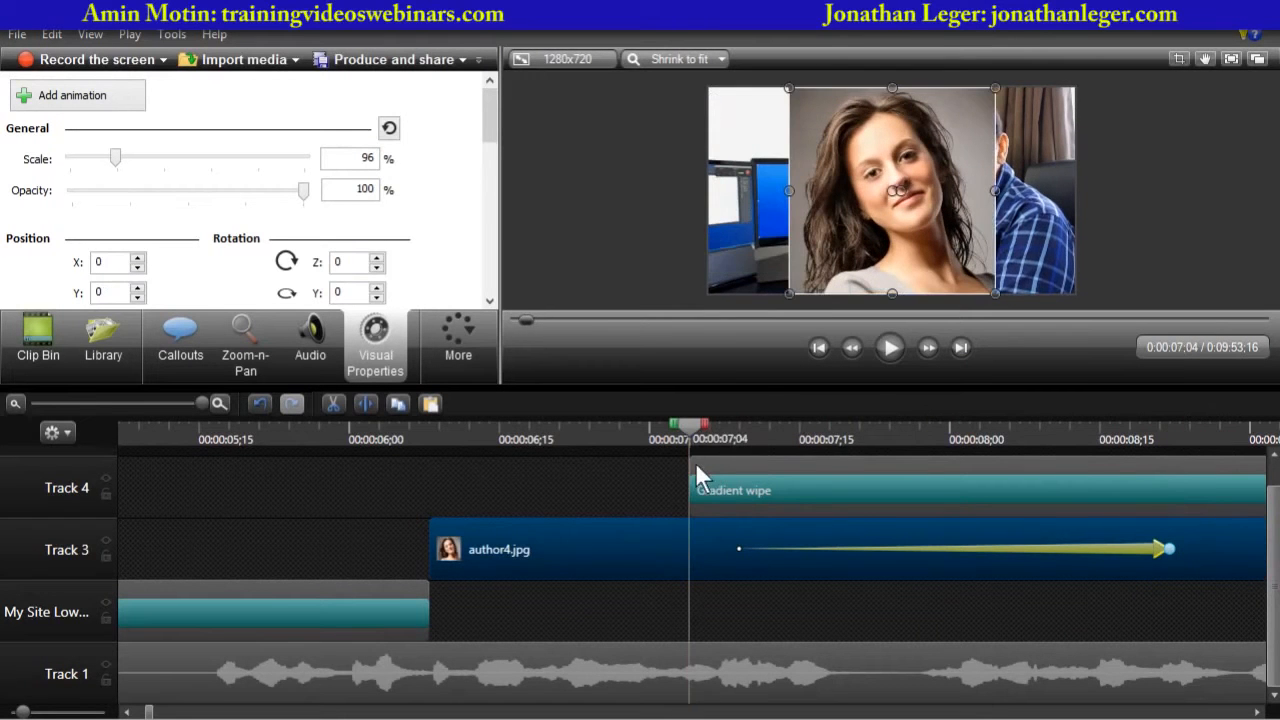
left_click(885, 349)
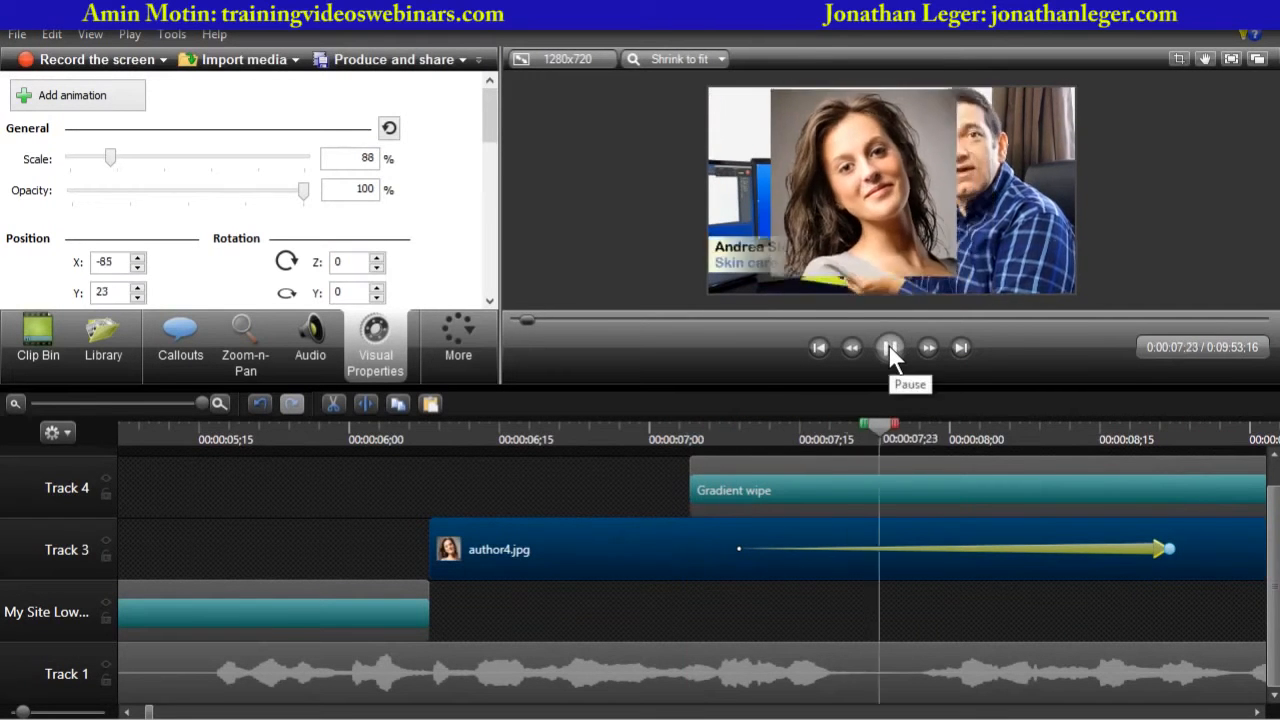
left_click(889, 346)
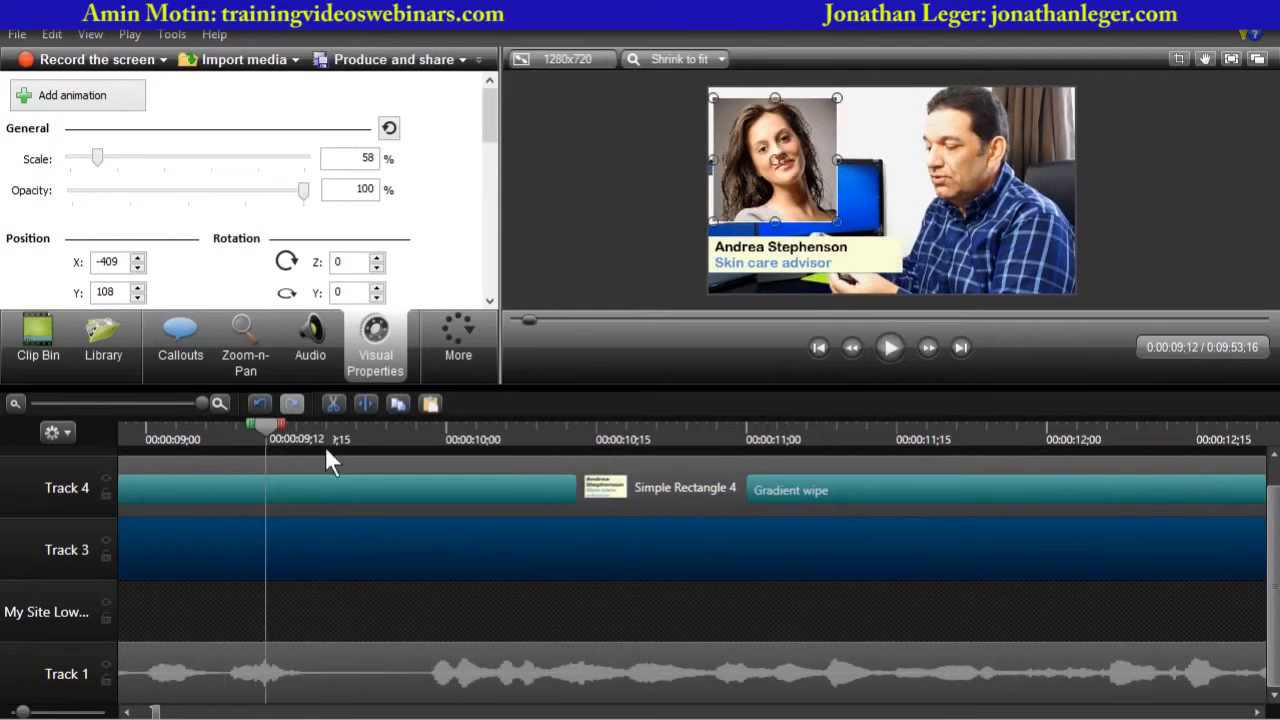
- Pull the shrink animation's end point on author4.jpg slightly earlier and preview the result
left_click(151, 402)
left_click_drag(577, 549, 668, 549)
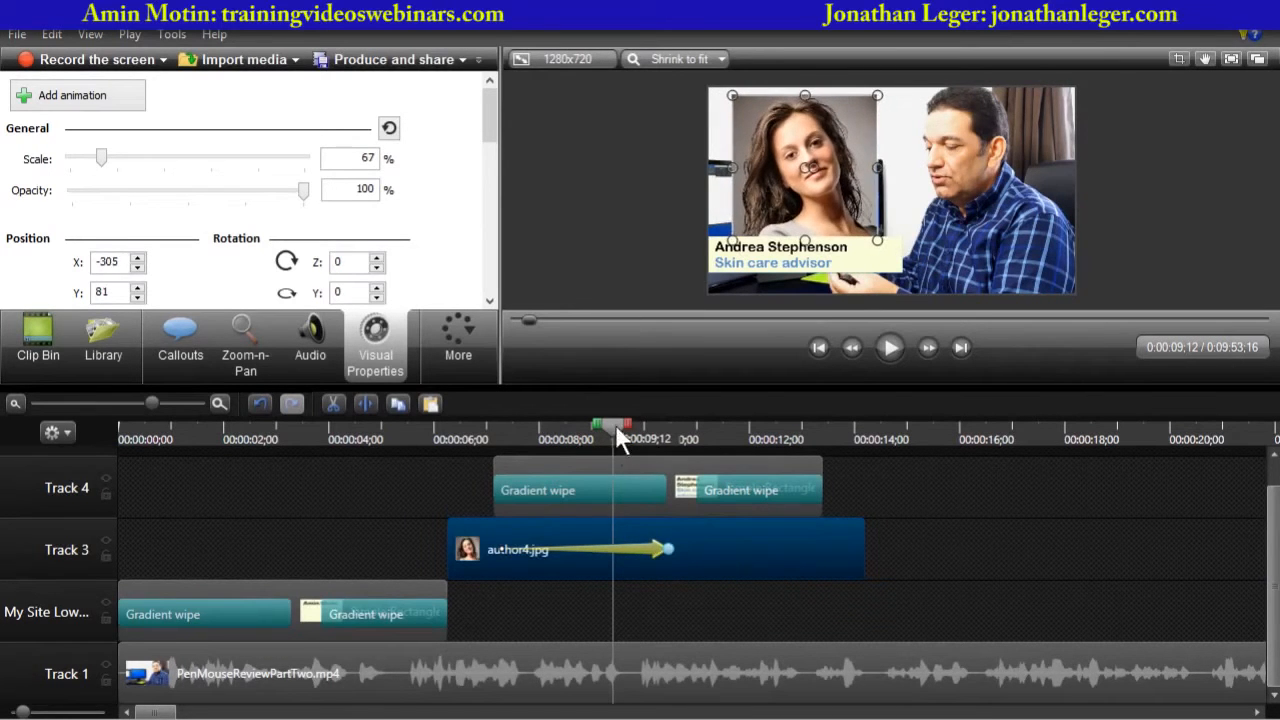
left_click_drag(615, 424, 495, 440)
left_click(891, 346)
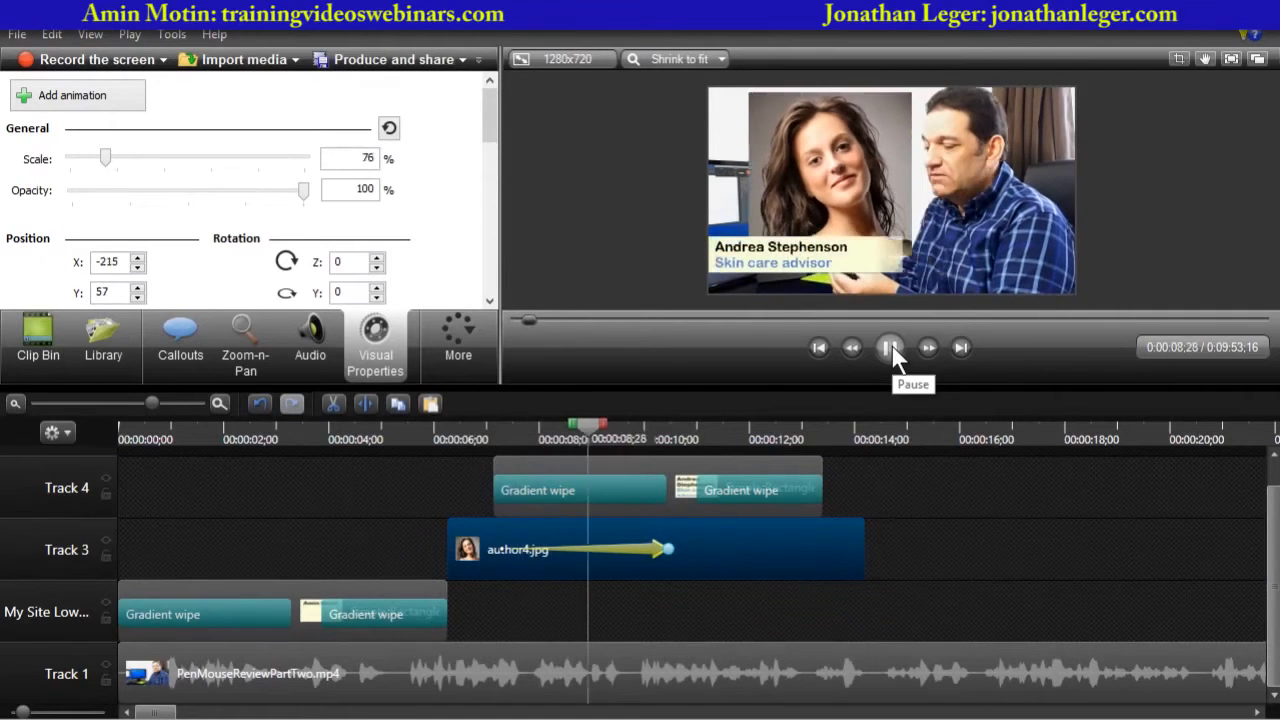
left_click(891, 346)
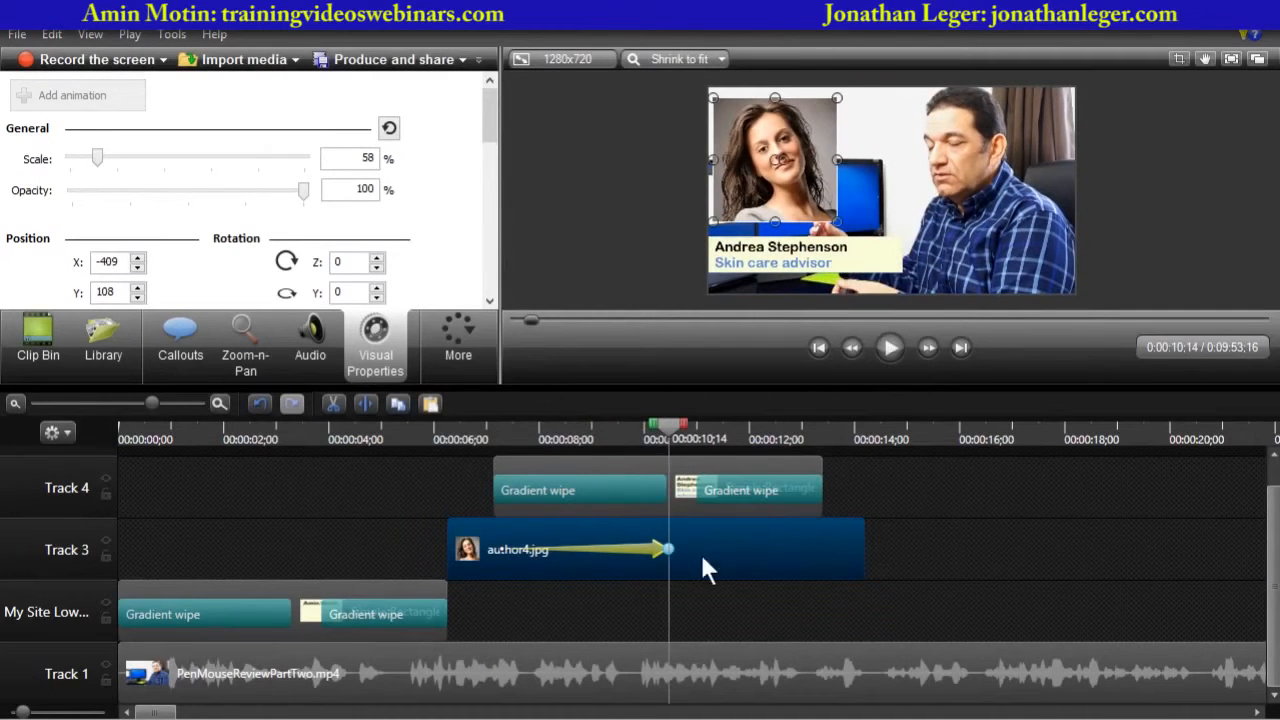
left_click_drag(668, 549, 649, 549)
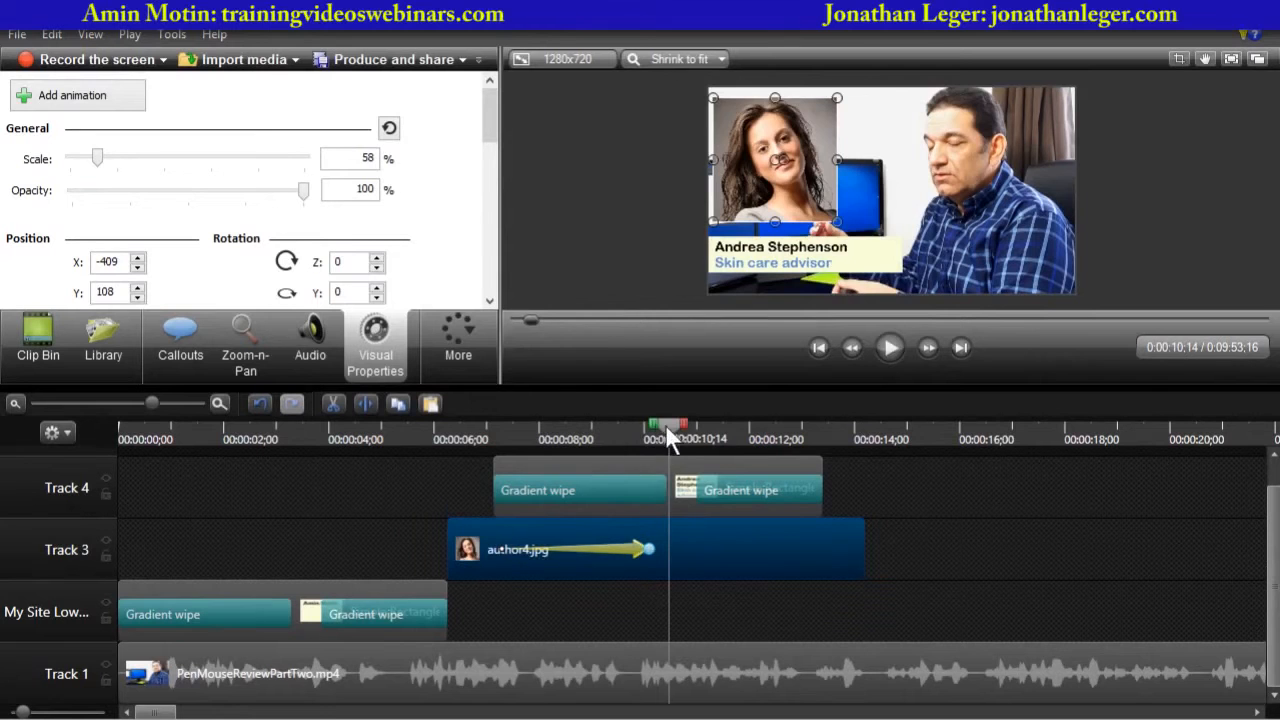
left_click_drag(665, 424, 494, 426)
left_click(891, 346)
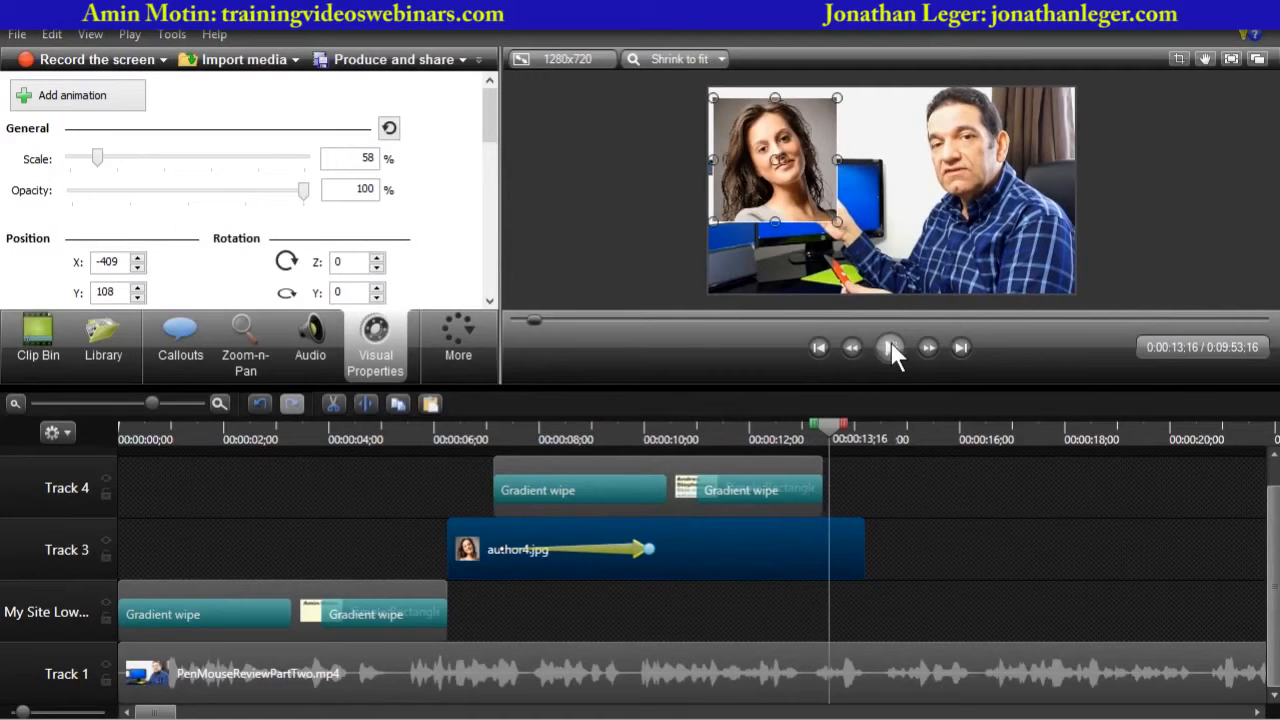
left_click(891, 343)
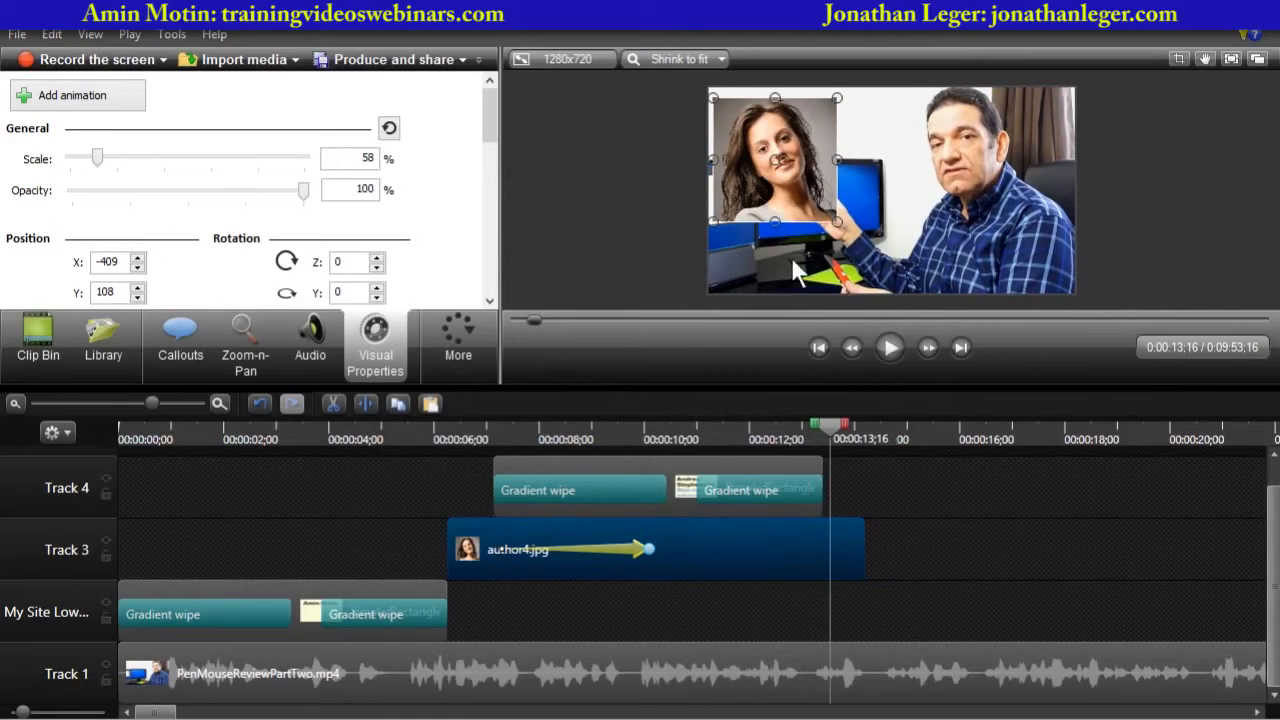
- Shorten the closing Gradient wipe transition on the Track 4 lower-third group
left_click(693, 486)
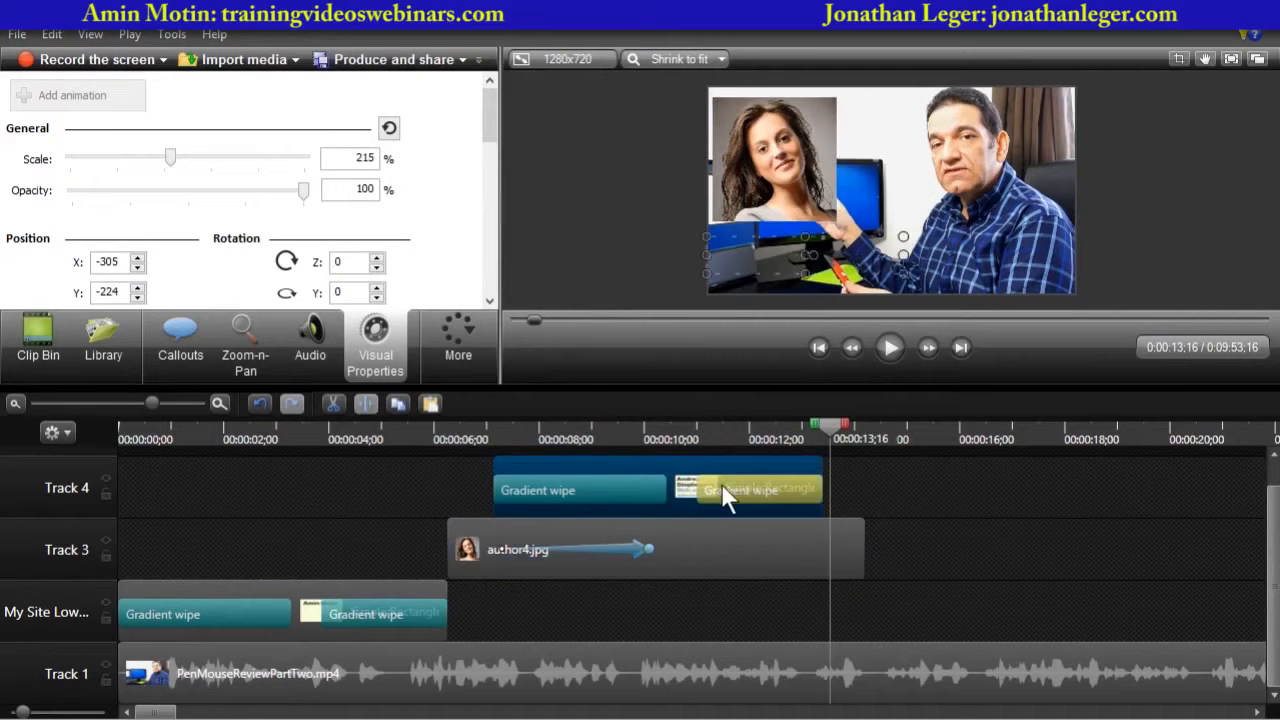
left_click_drag(693, 486, 737, 489)
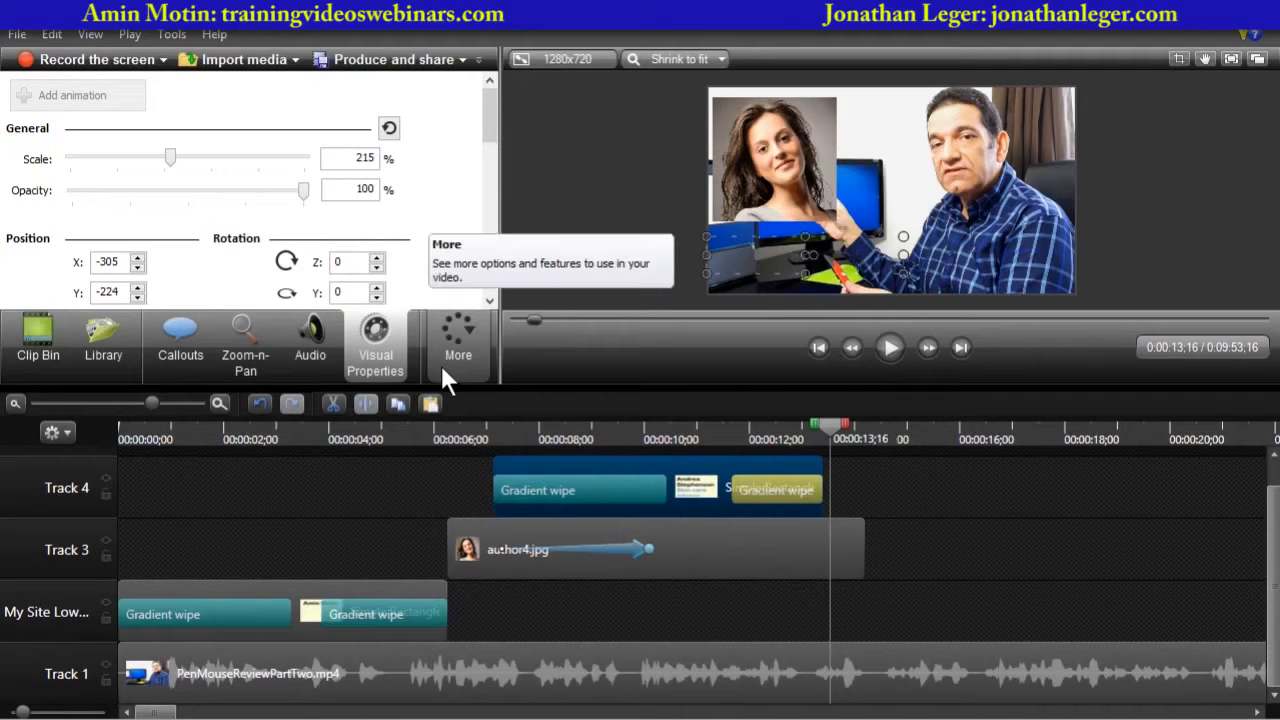
- Try a Gradient wipe transition at the end of author4.jpg, preview it, and remove it
left_click(465, 347)
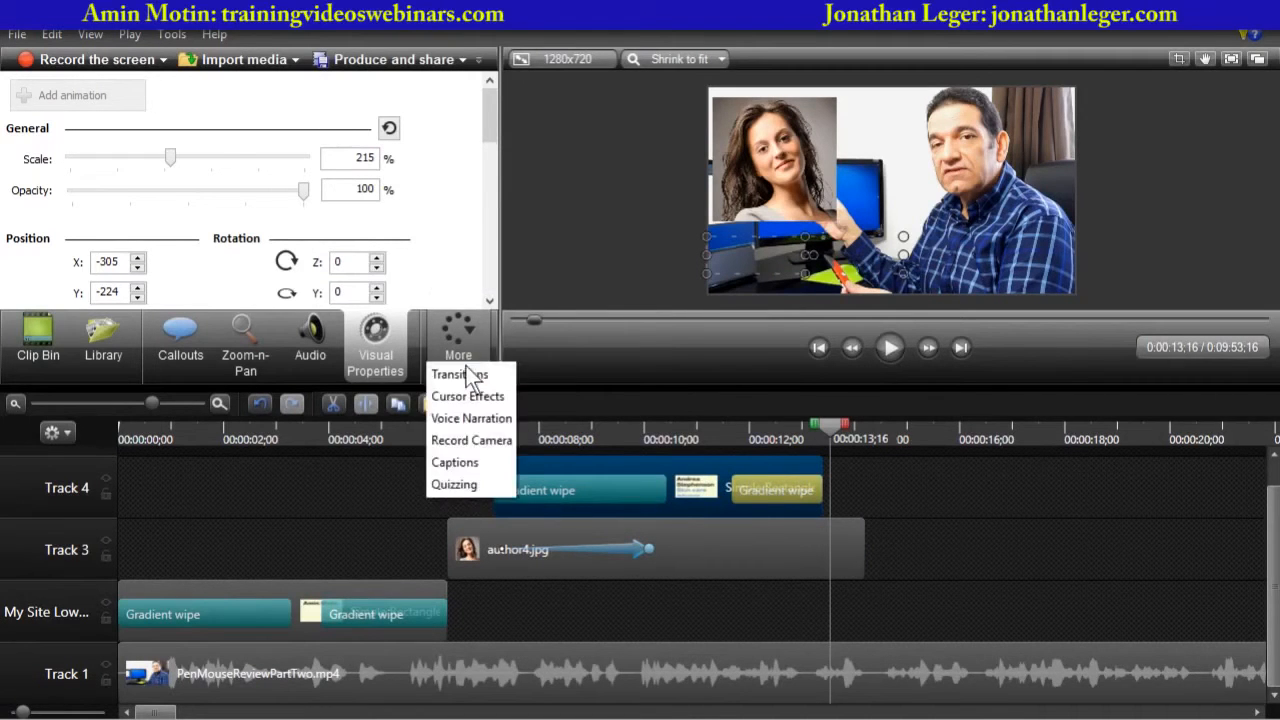
left_click(460, 371)
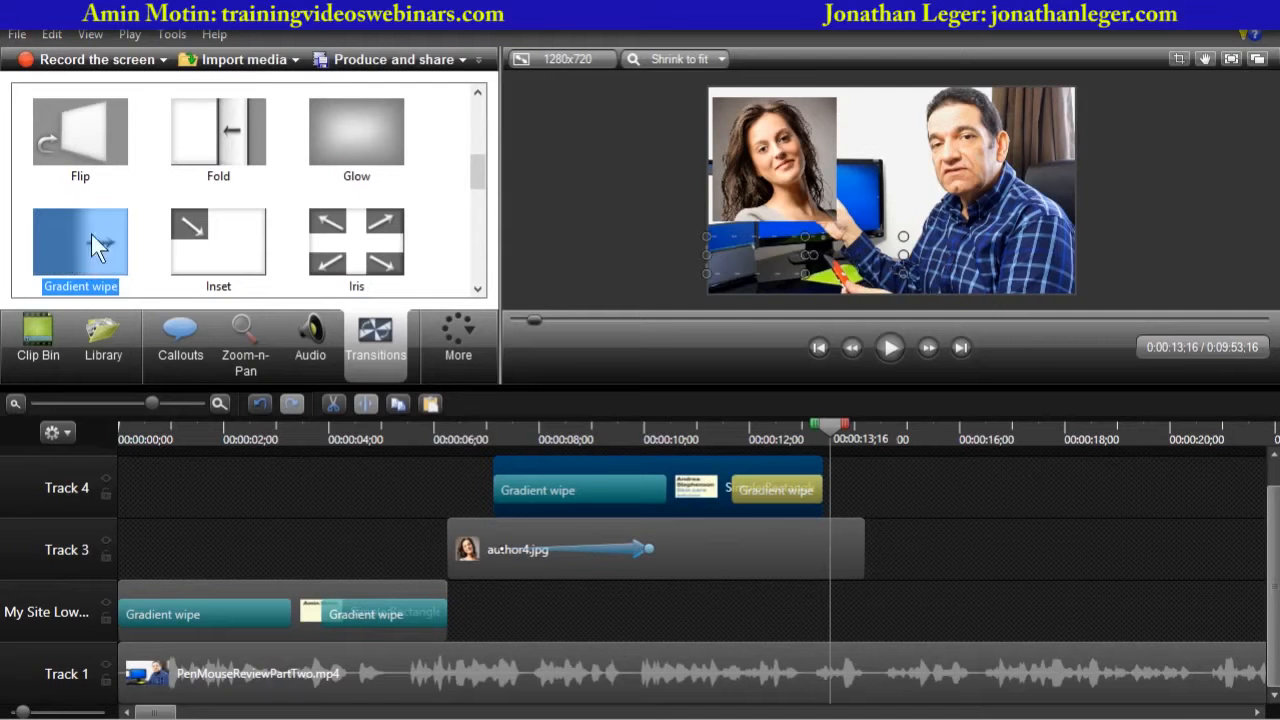
left_click_drag(72, 240, 849, 567)
left_click(776, 427)
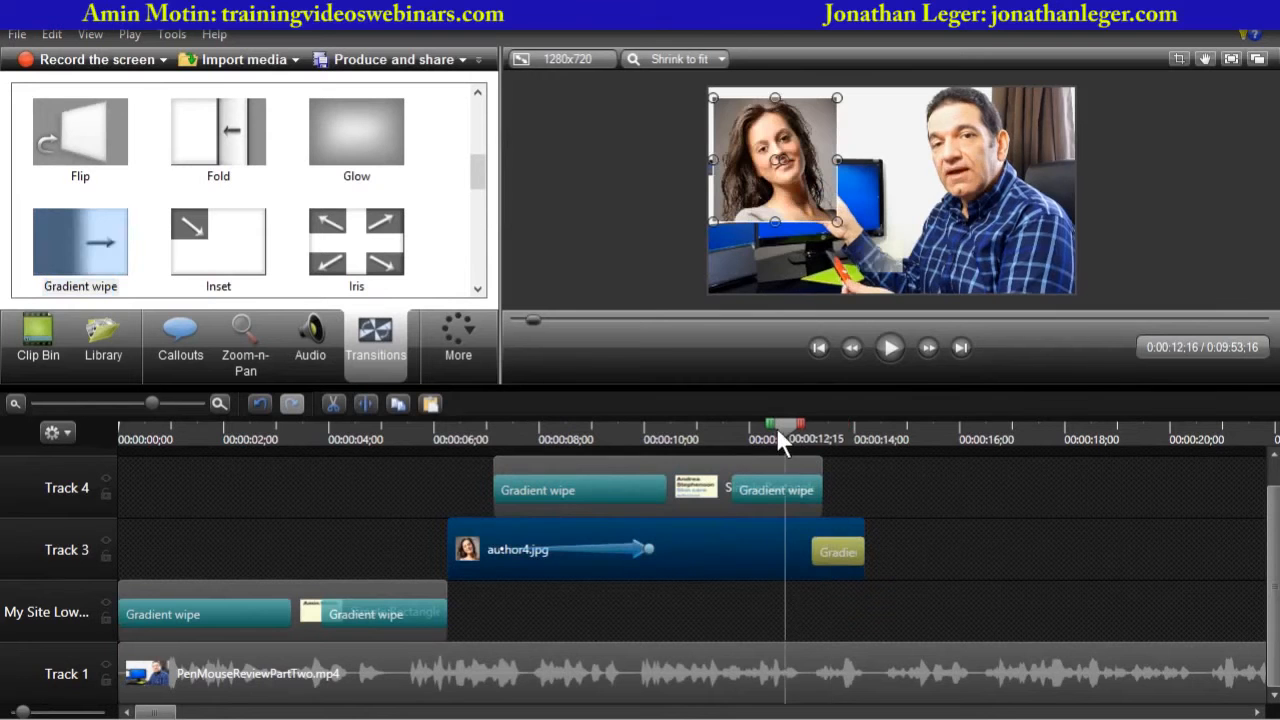
left_click_drag(776, 427, 711, 291)
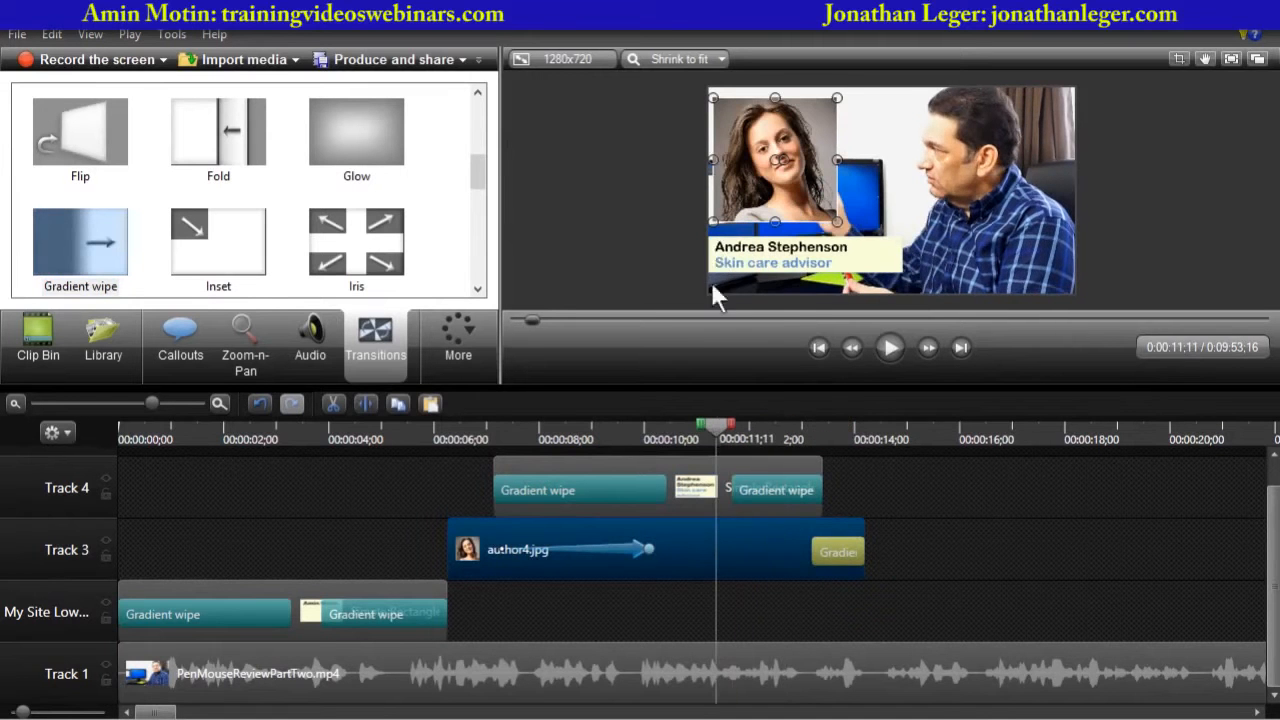
left_click(886, 348)
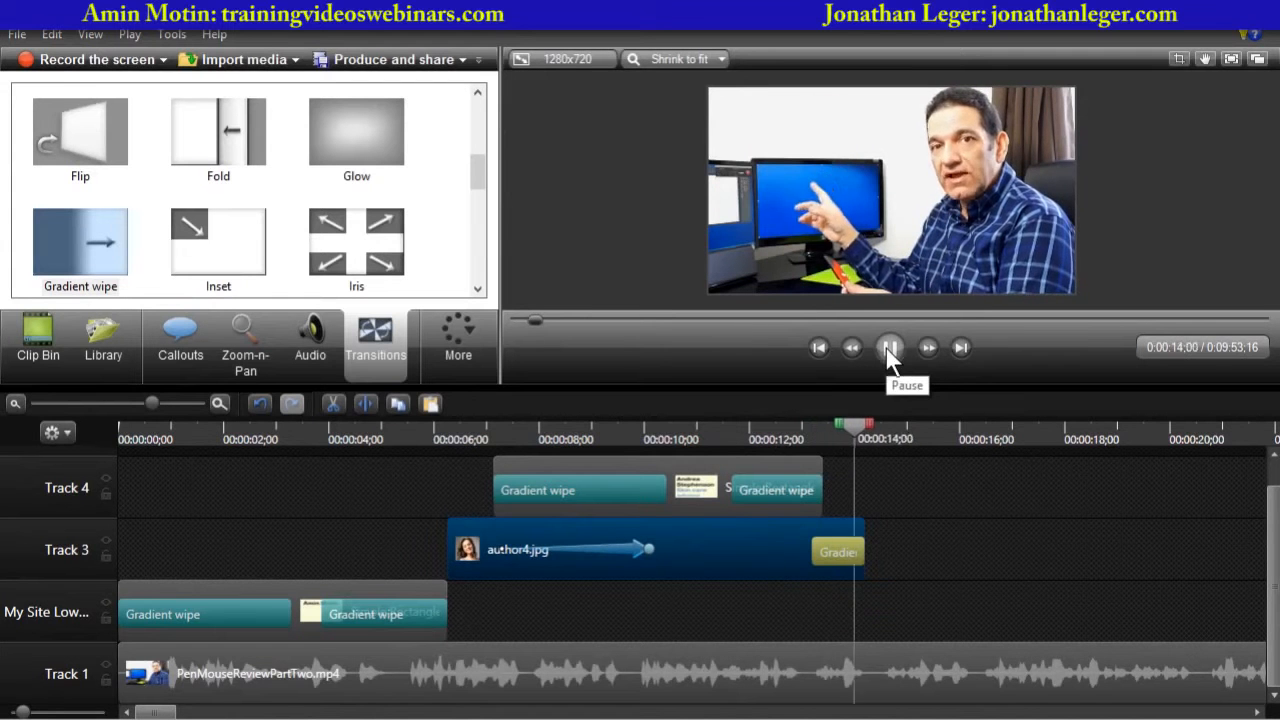
left_click(891, 349)
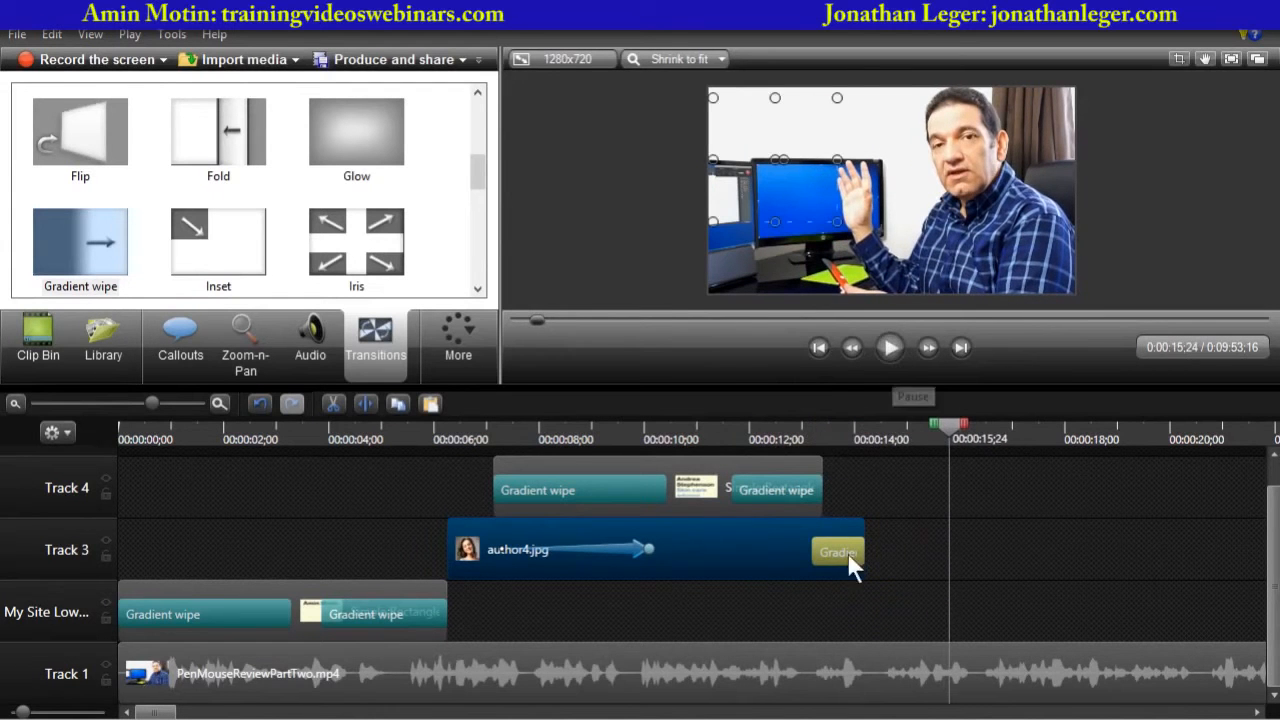
left_click(838, 555)
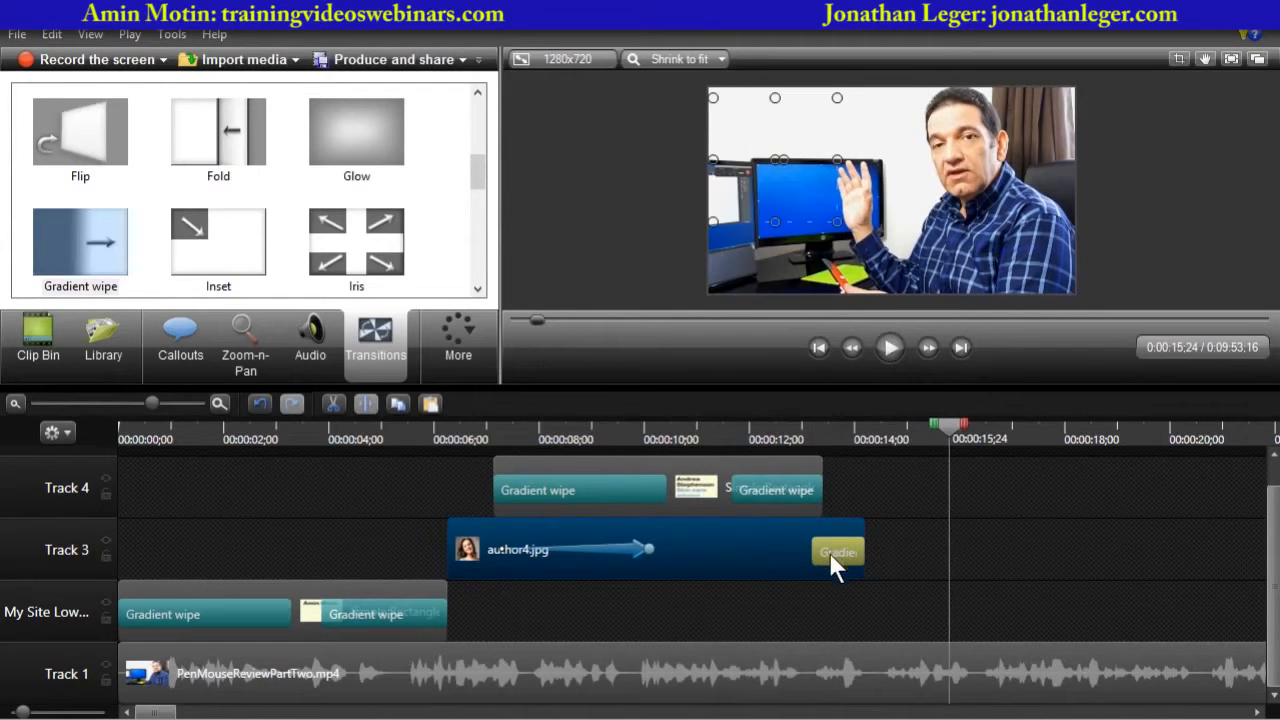
key("Delete")
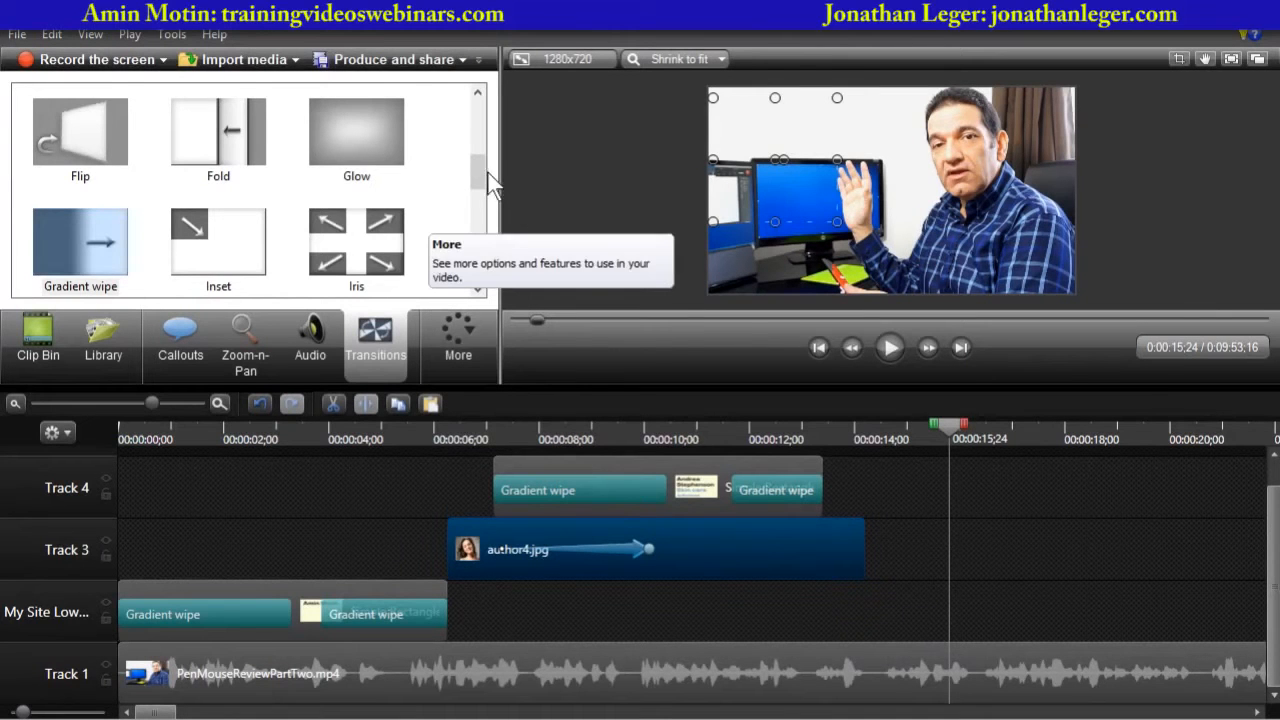
- Add a Fade transition to the end of the author4.jpg clip and preview it
left_click_drag(481, 178, 483, 161)
left_click(205, 150)
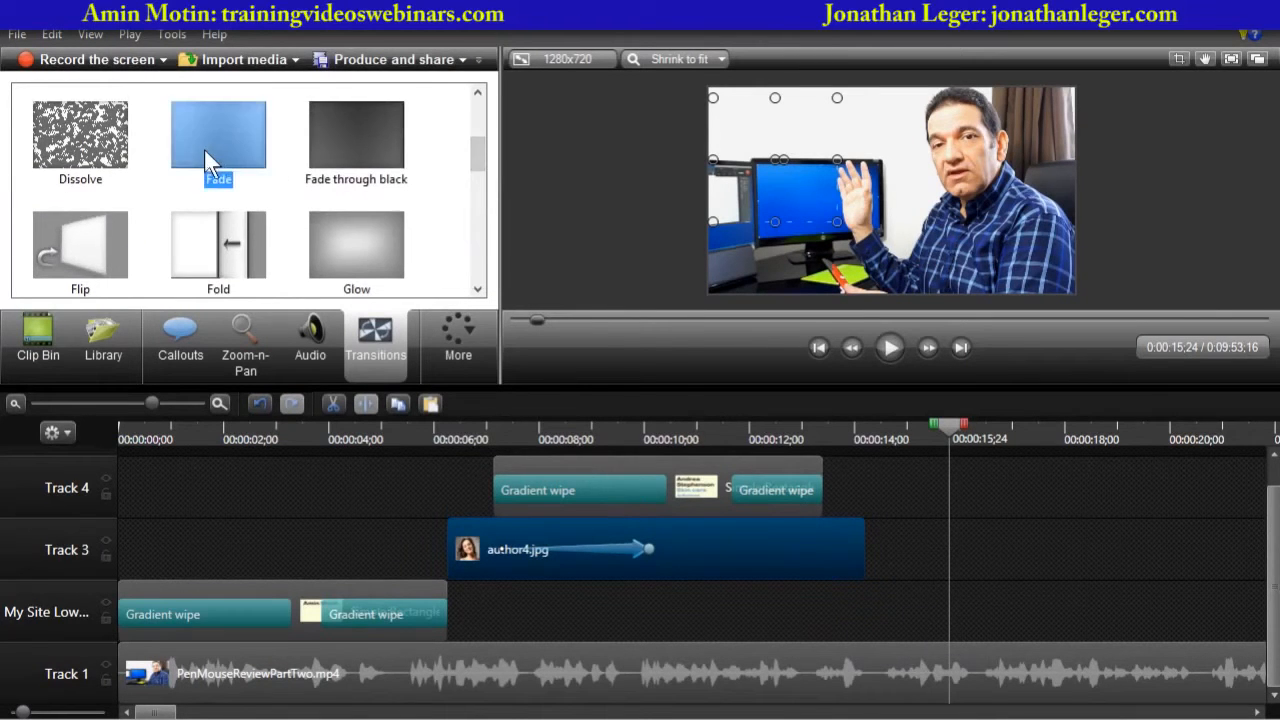
left_click_drag(205, 150, 797, 556)
left_click(794, 432)
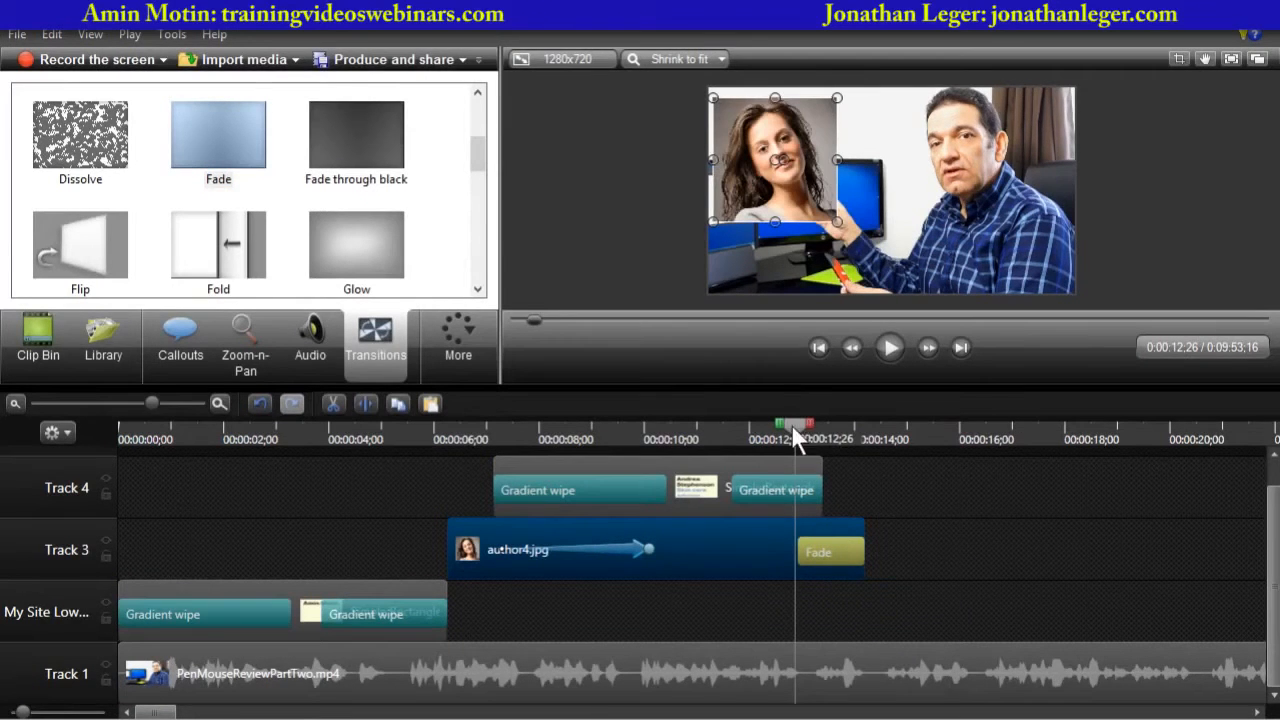
left_click_drag(791, 424, 751, 434)
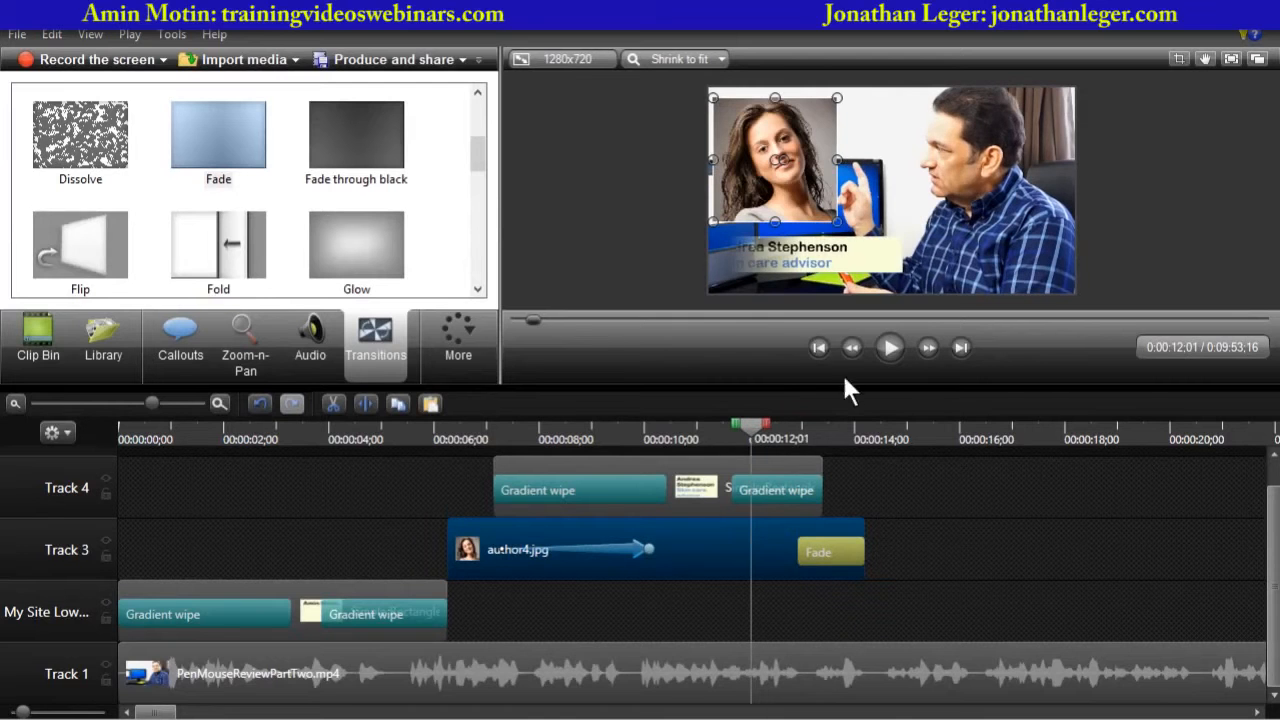
left_click(894, 347)
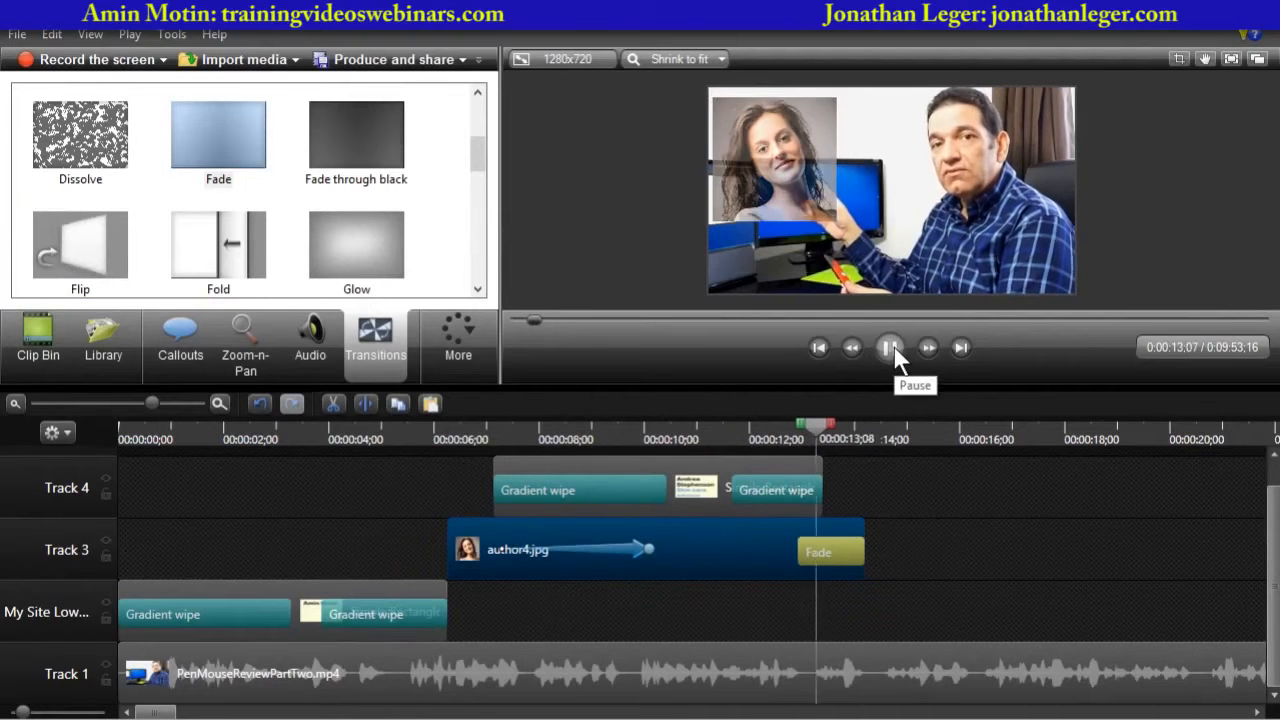
left_click(891, 347)
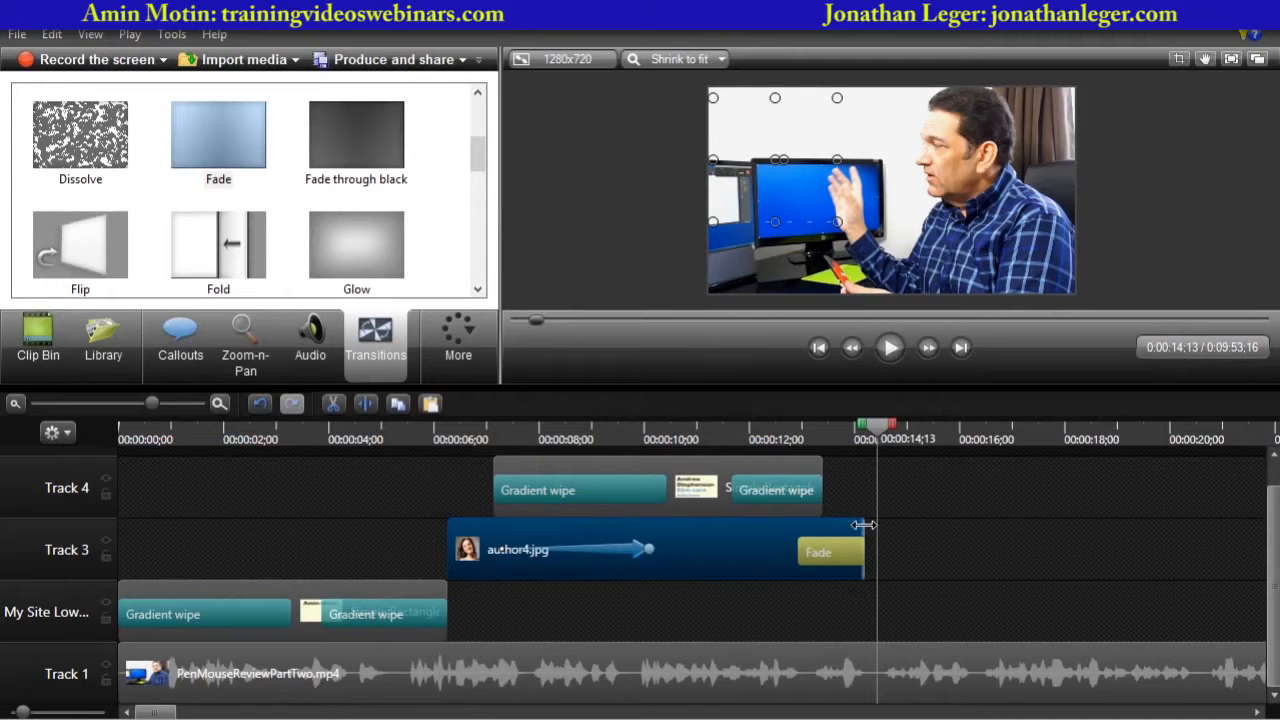
- Trim the end of the author4.jpg clip slightly and lengthen its Fade transition
left_click_drag(864, 525, 841, 527)
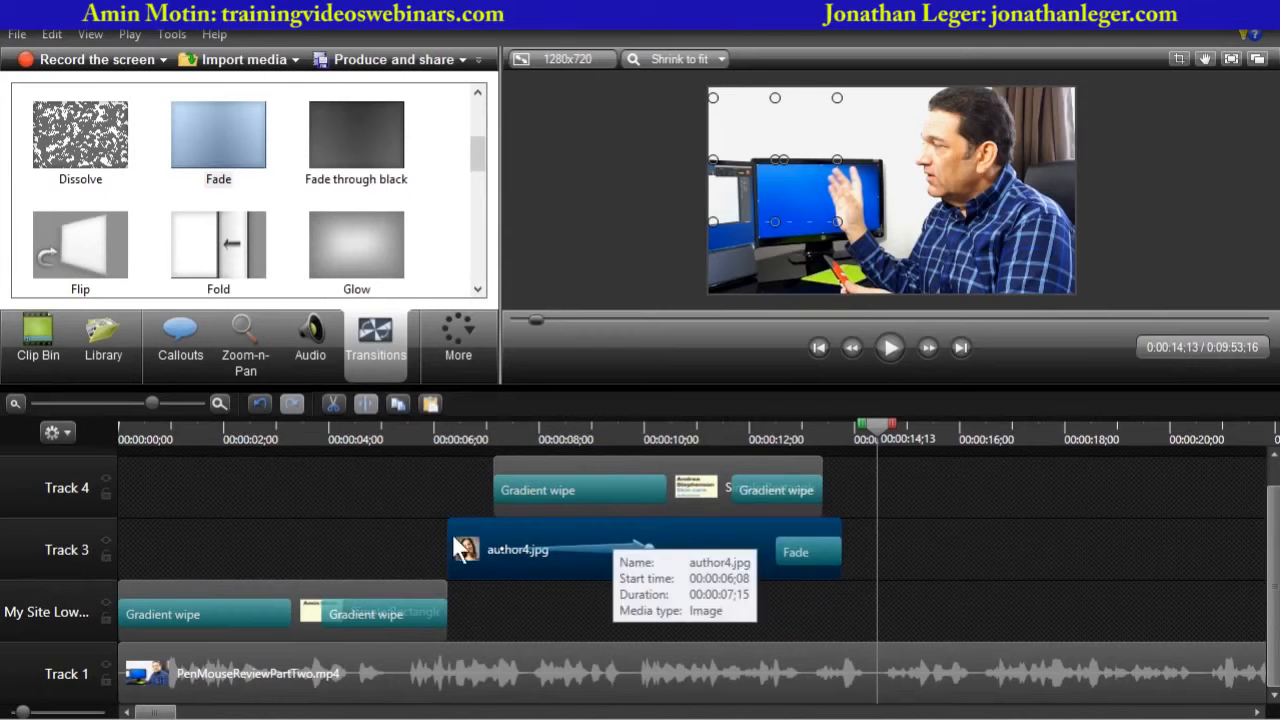
left_click(802, 551)
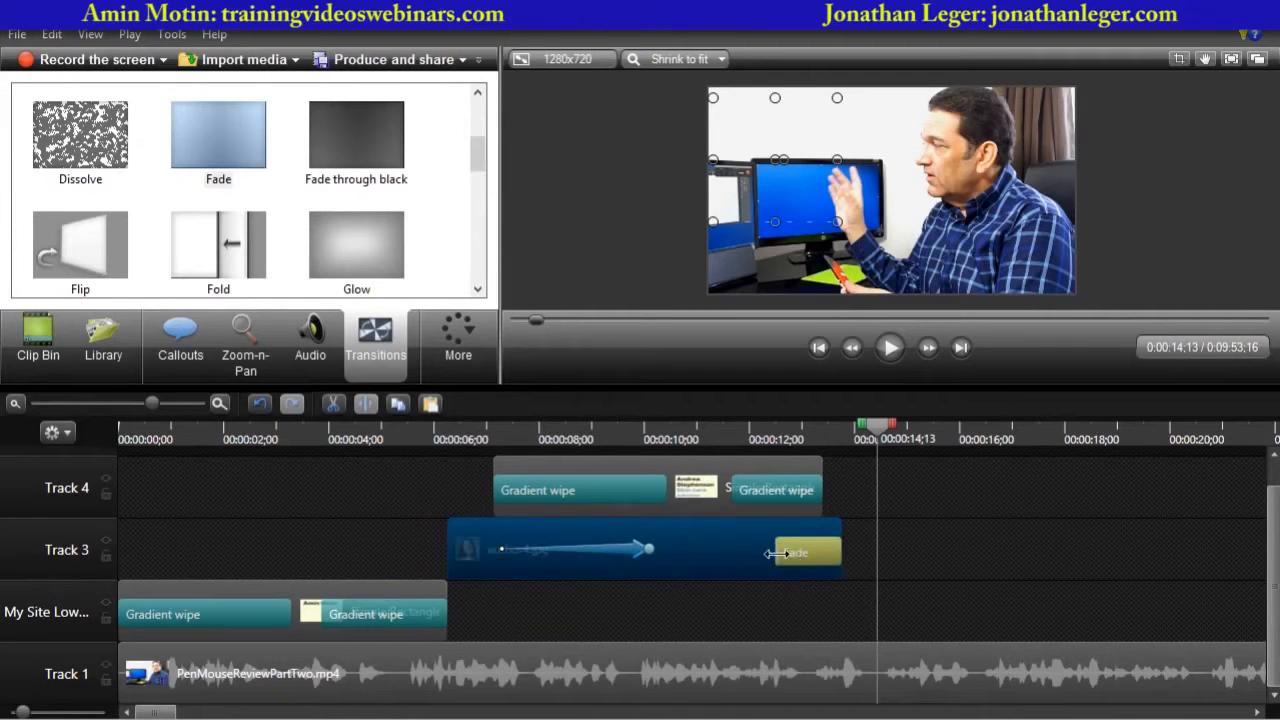
left_click_drag(778, 551, 770, 556)
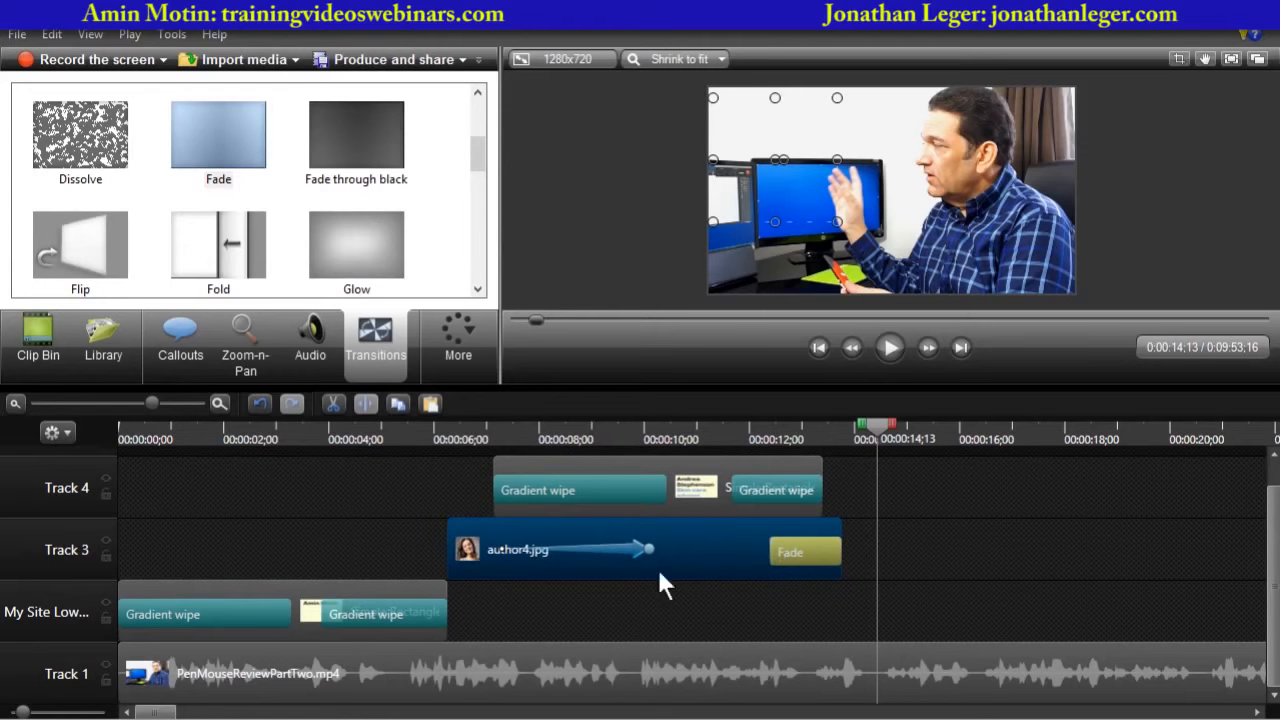
left_click(610, 546)
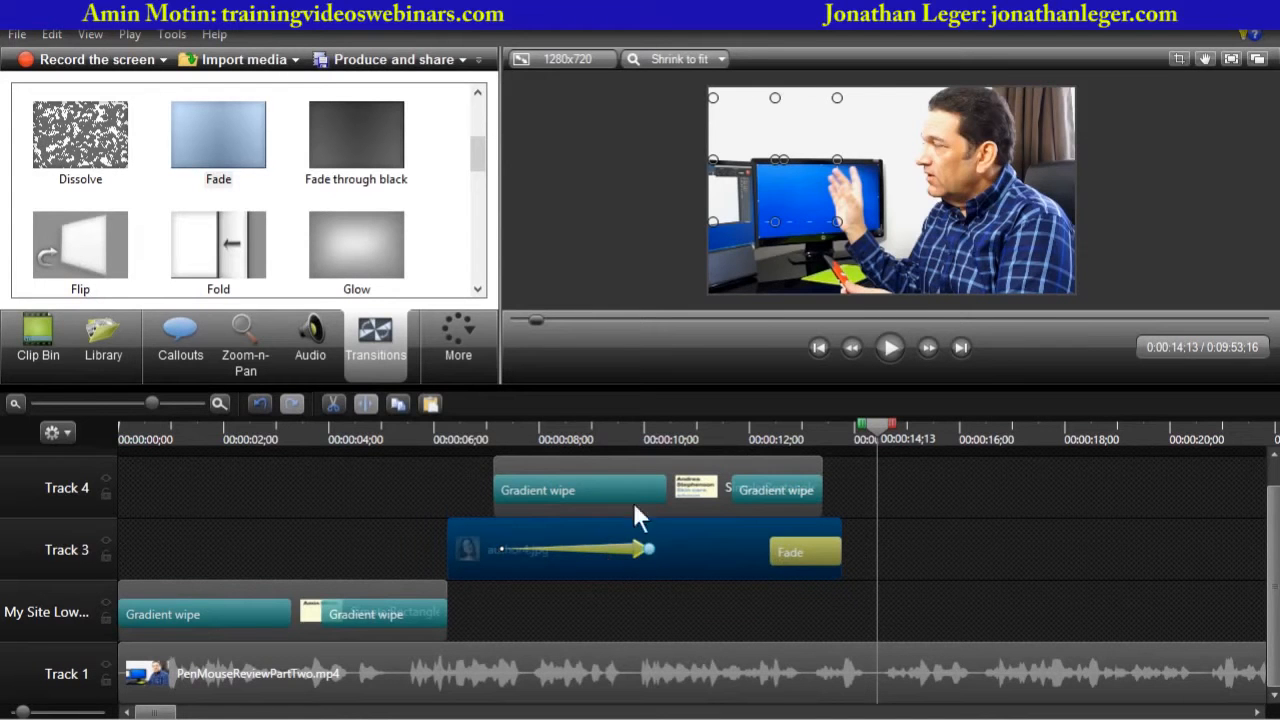
- Group the Track 4 lower-third group together with the author4.jpg clip on Track 3
left_click(588, 438)
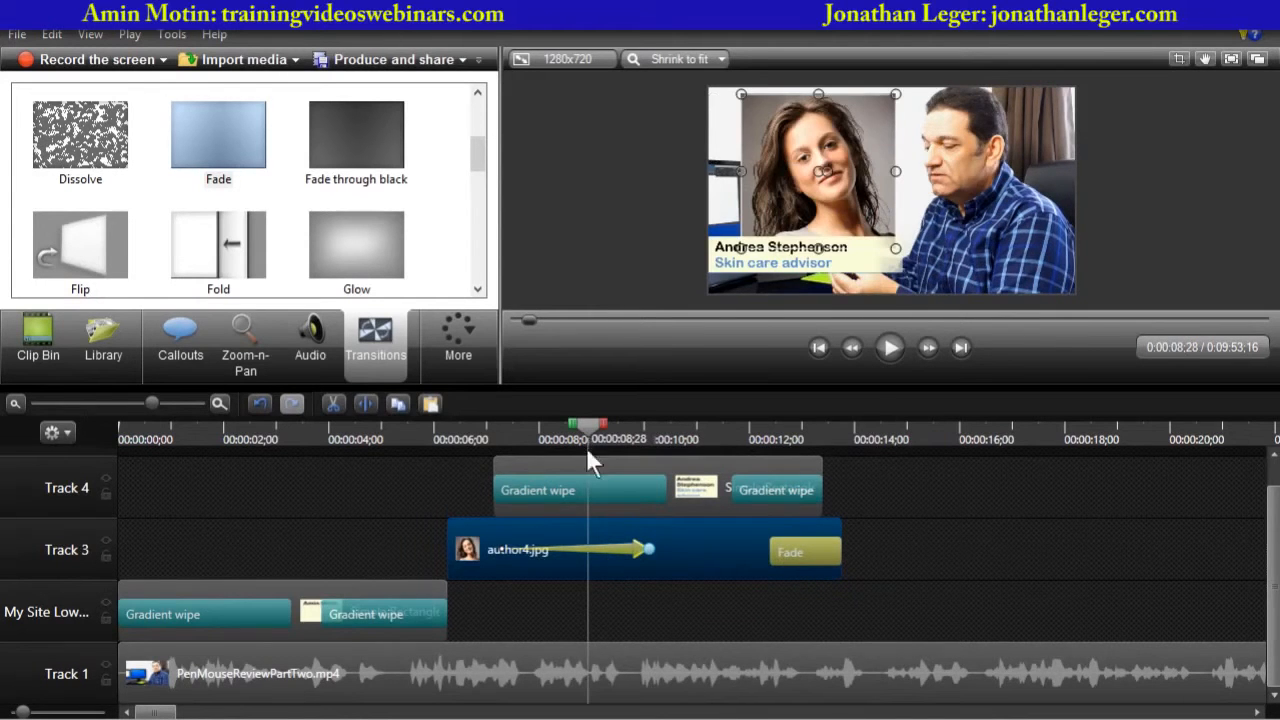
left_click(645, 479)
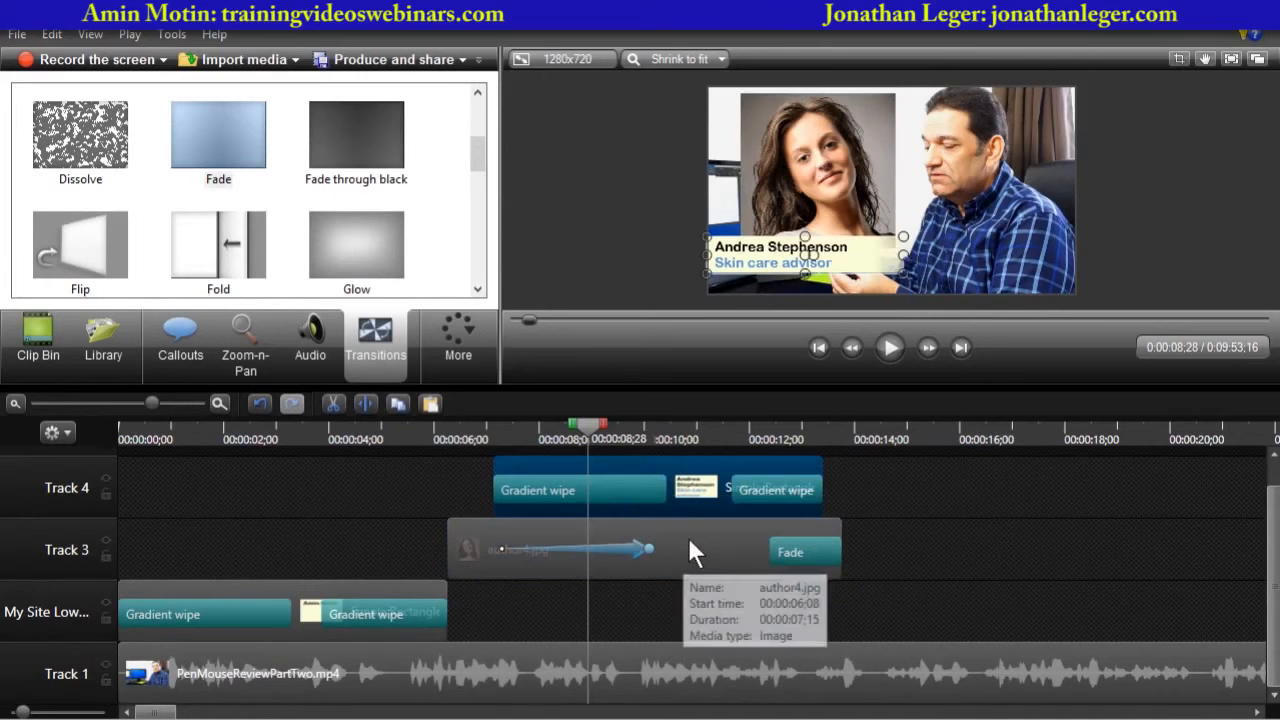
left_click(683, 540)
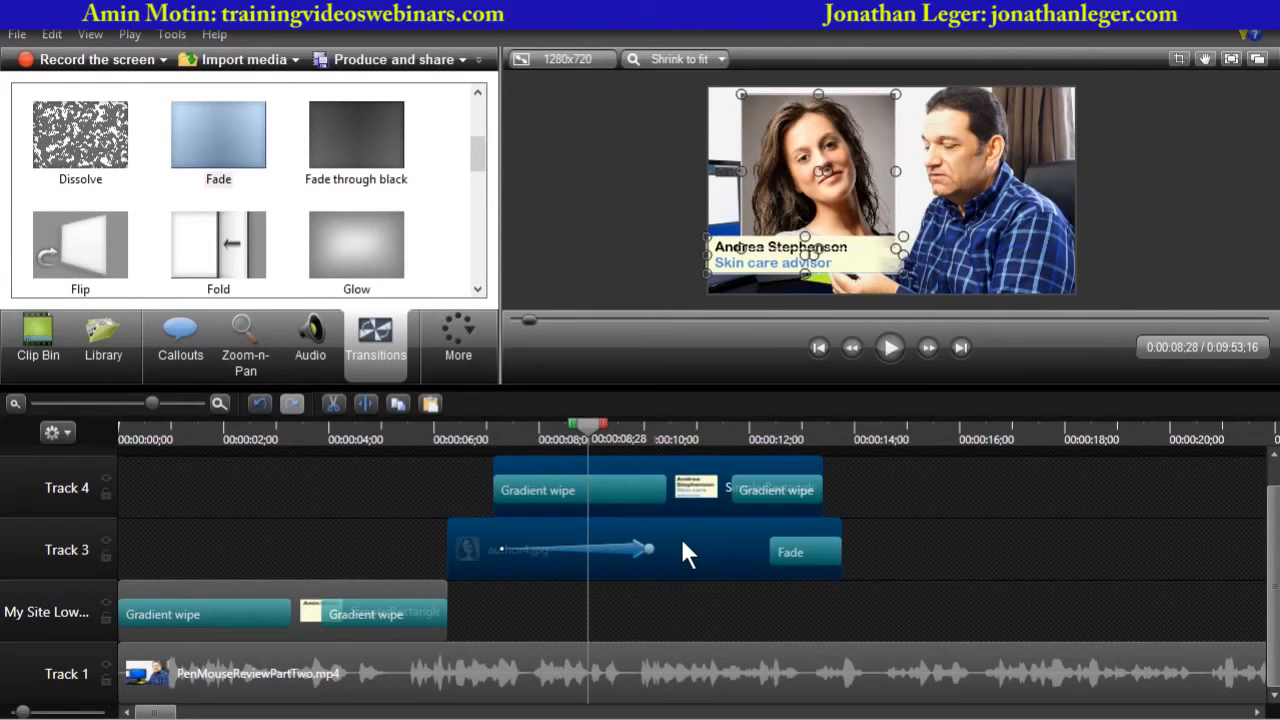
right_click(682, 543)
left_click(747, 405)
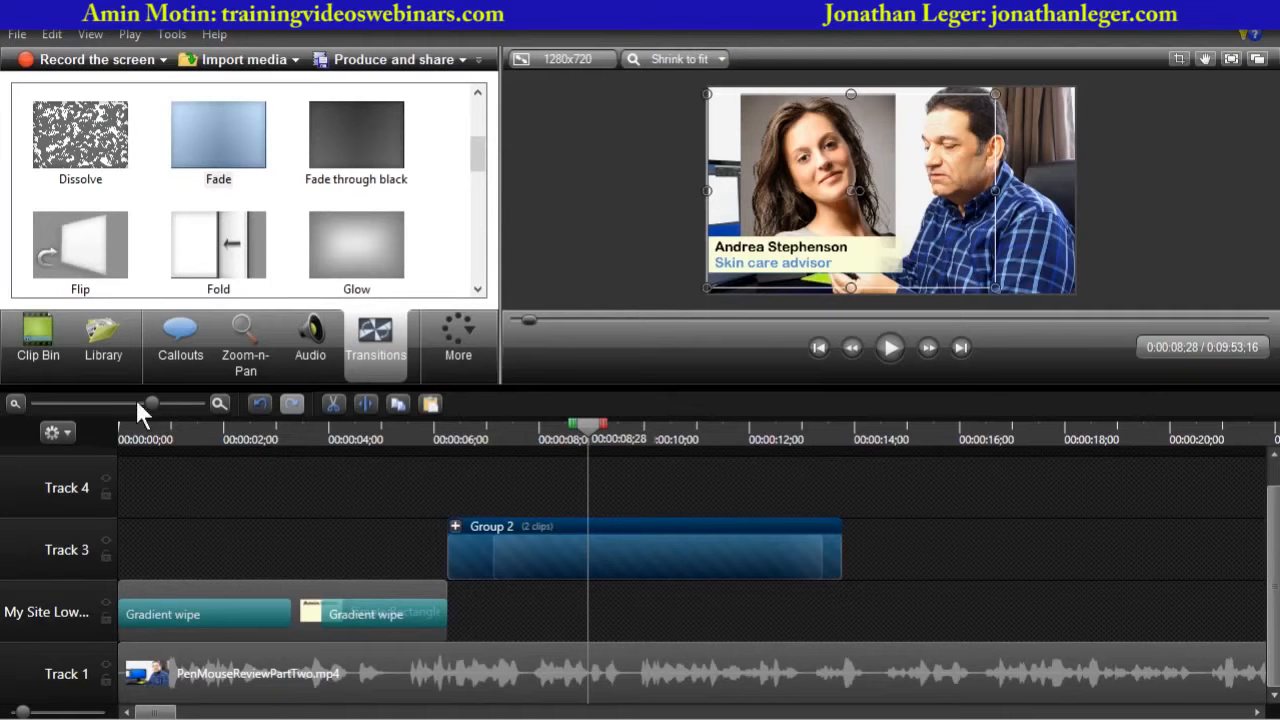
- Copy the combined group and paste it onto Track 4 at about 2:09 in the timeline
left_click_drag(150, 402, 100, 402)
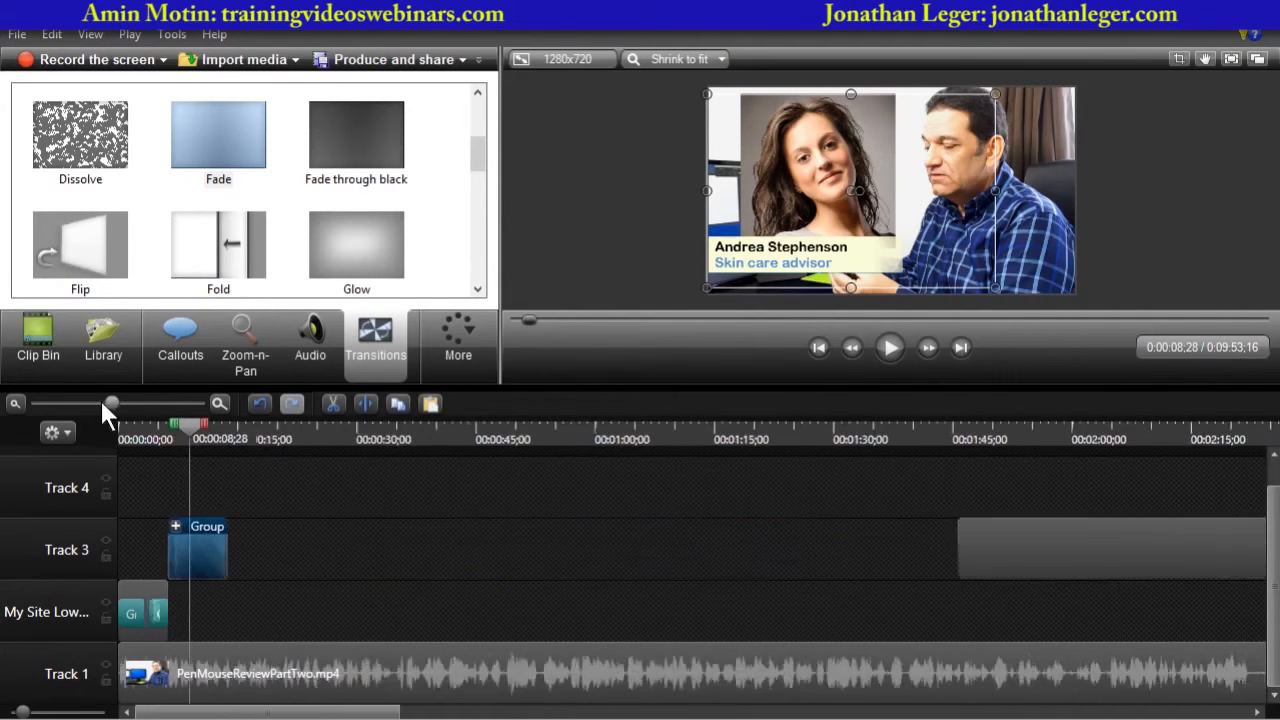
right_click(166, 545)
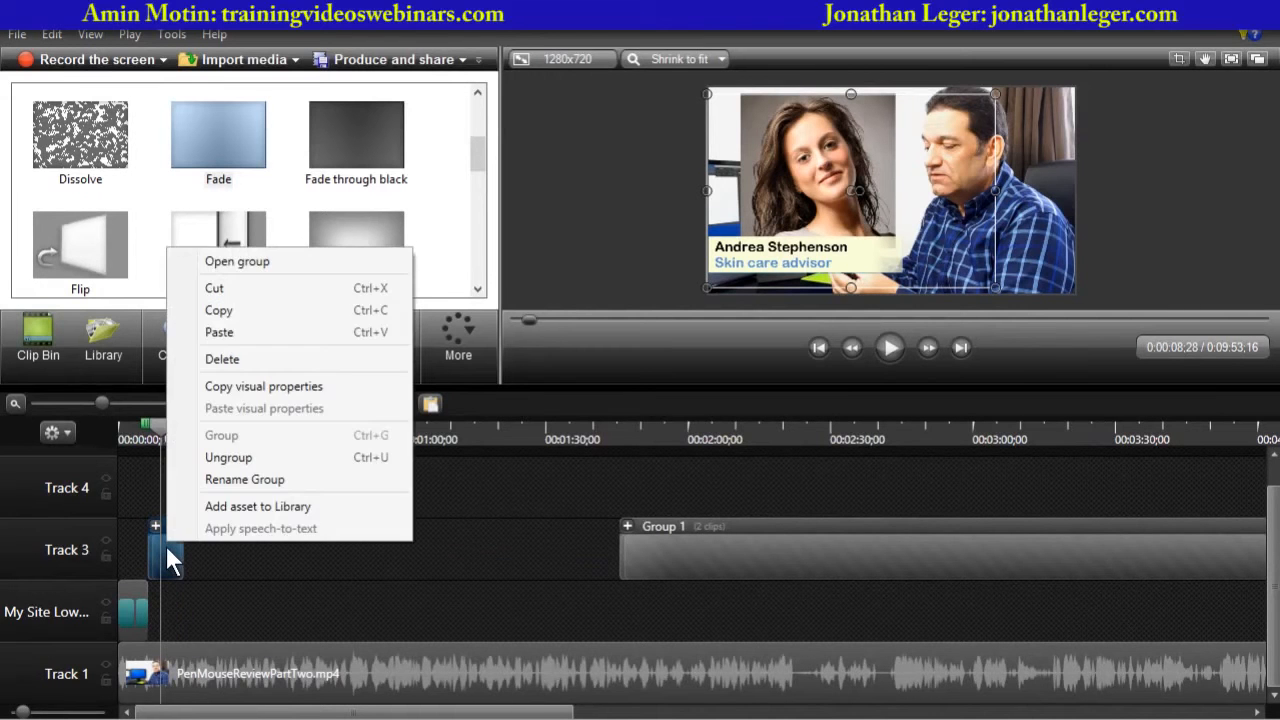
left_click(236, 312)
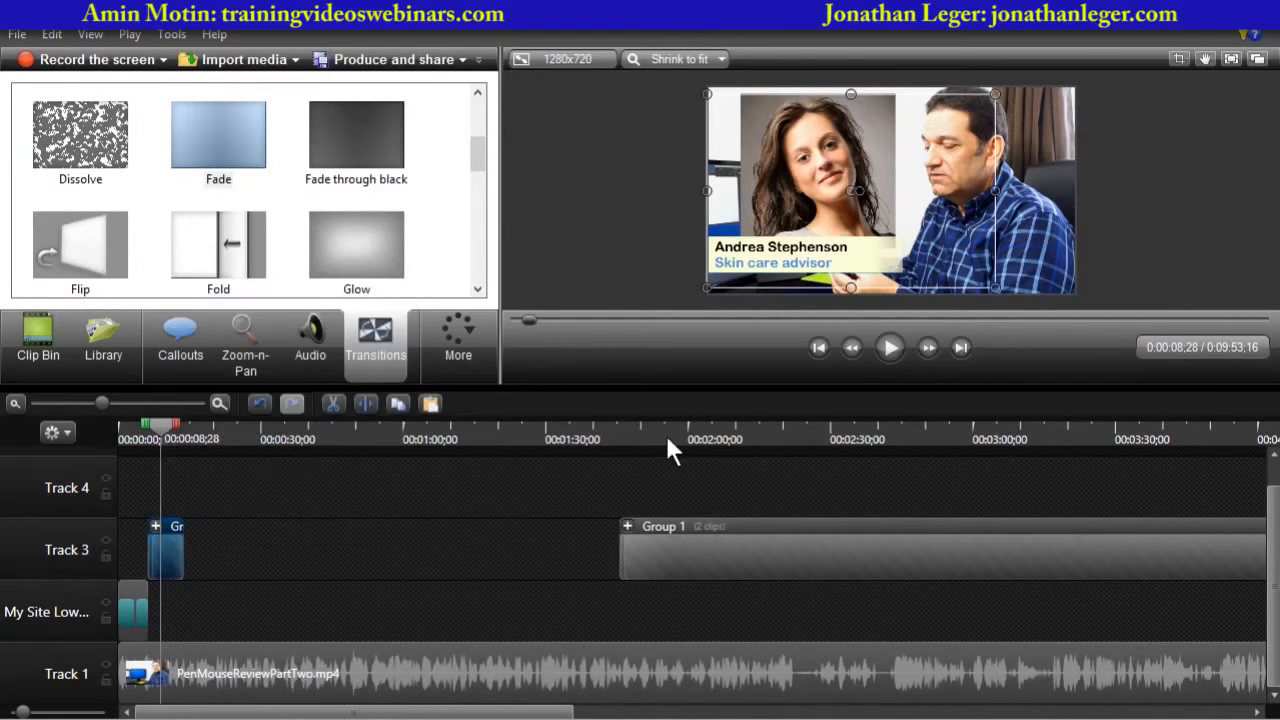
left_click(733, 438)
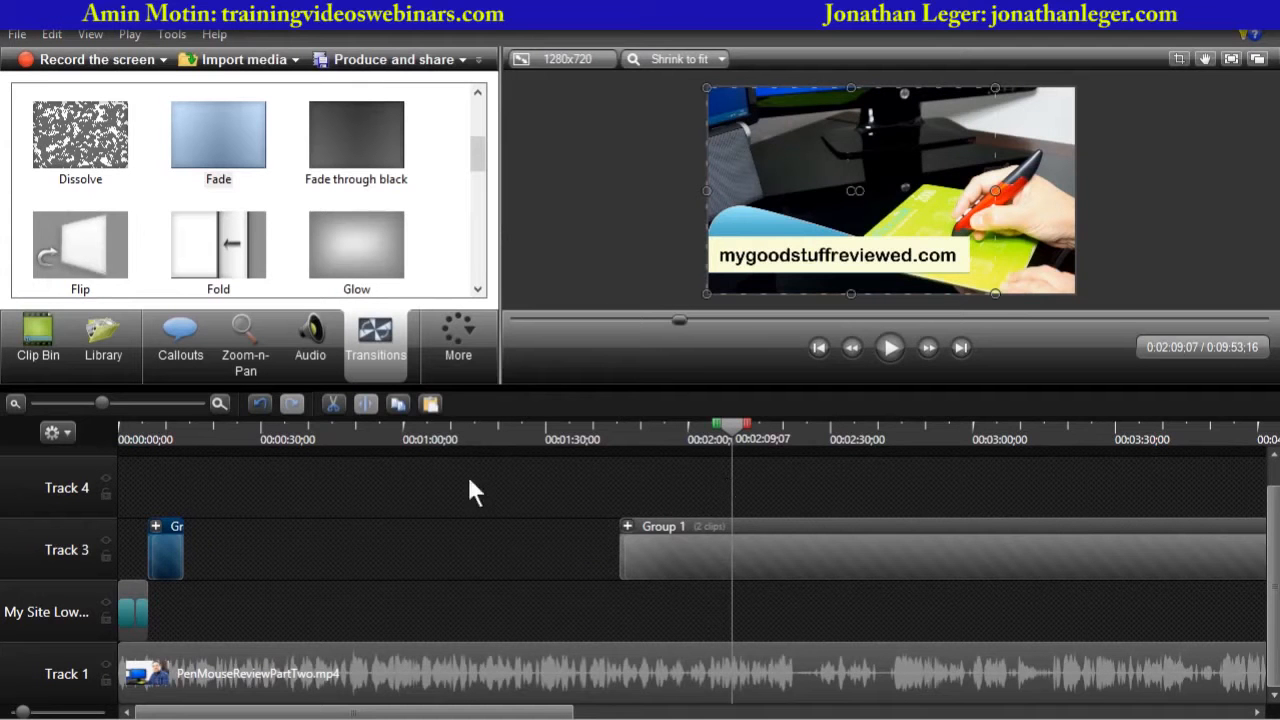
right_click(716, 485)
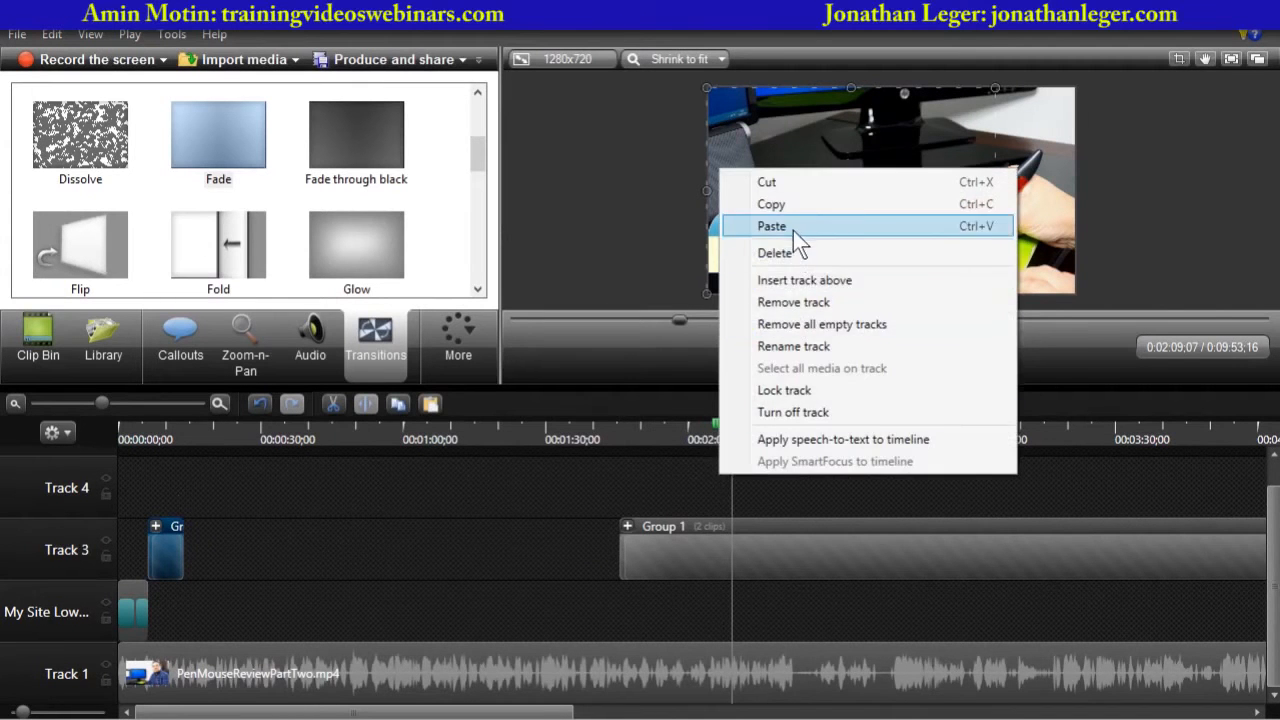
left_click(795, 228)
- Play back the pasted lower-third group around 2:09 to check its timing over the video
left_click_drag(743, 430, 704, 423)
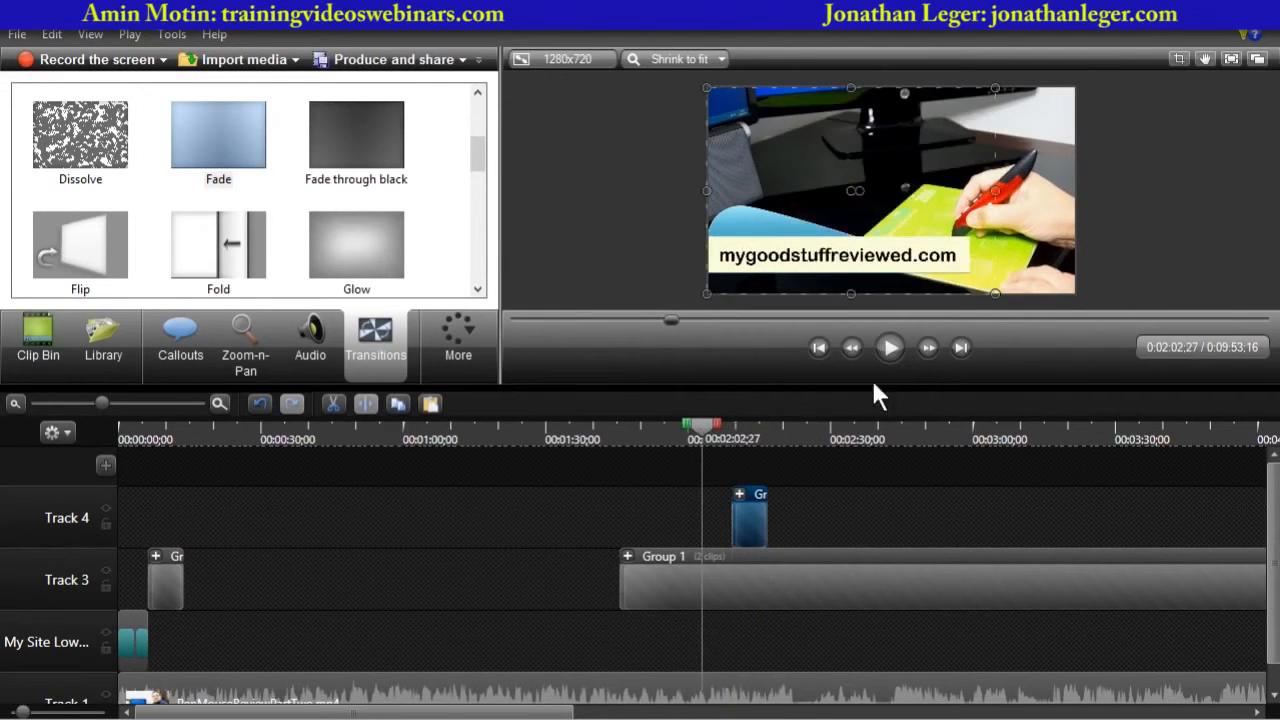
left_click(891, 347)
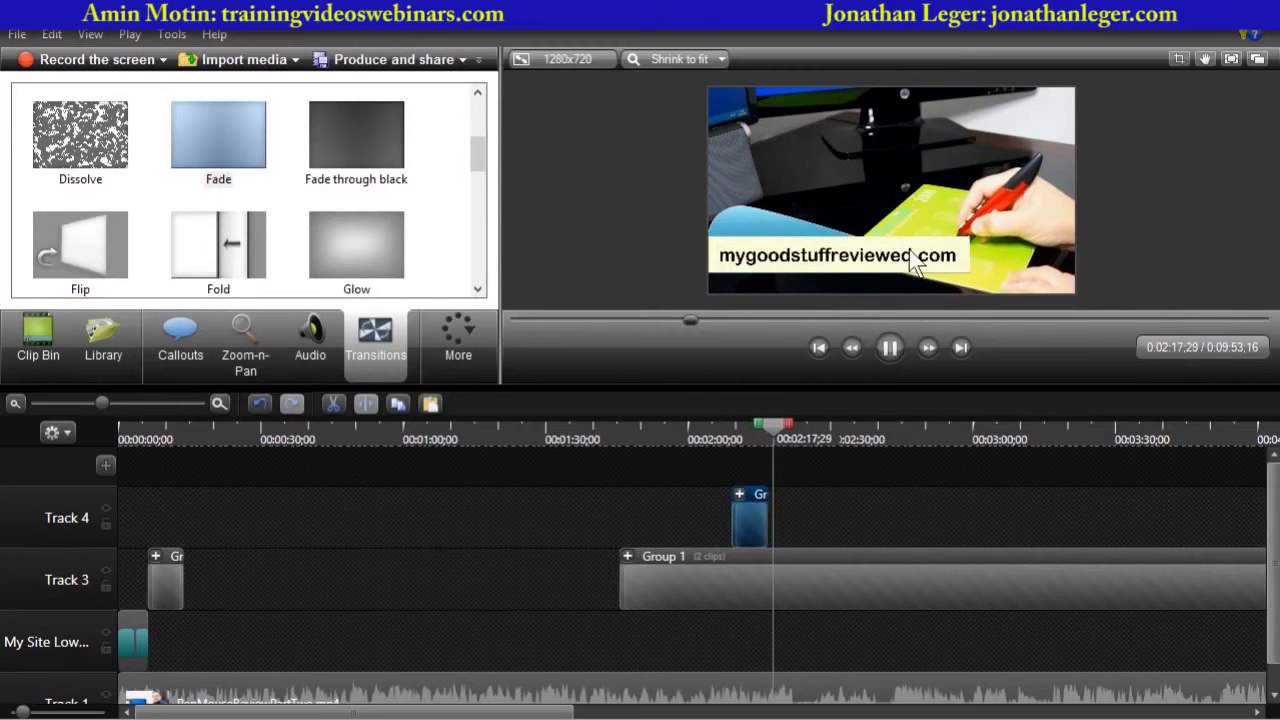
left_click(889, 347)
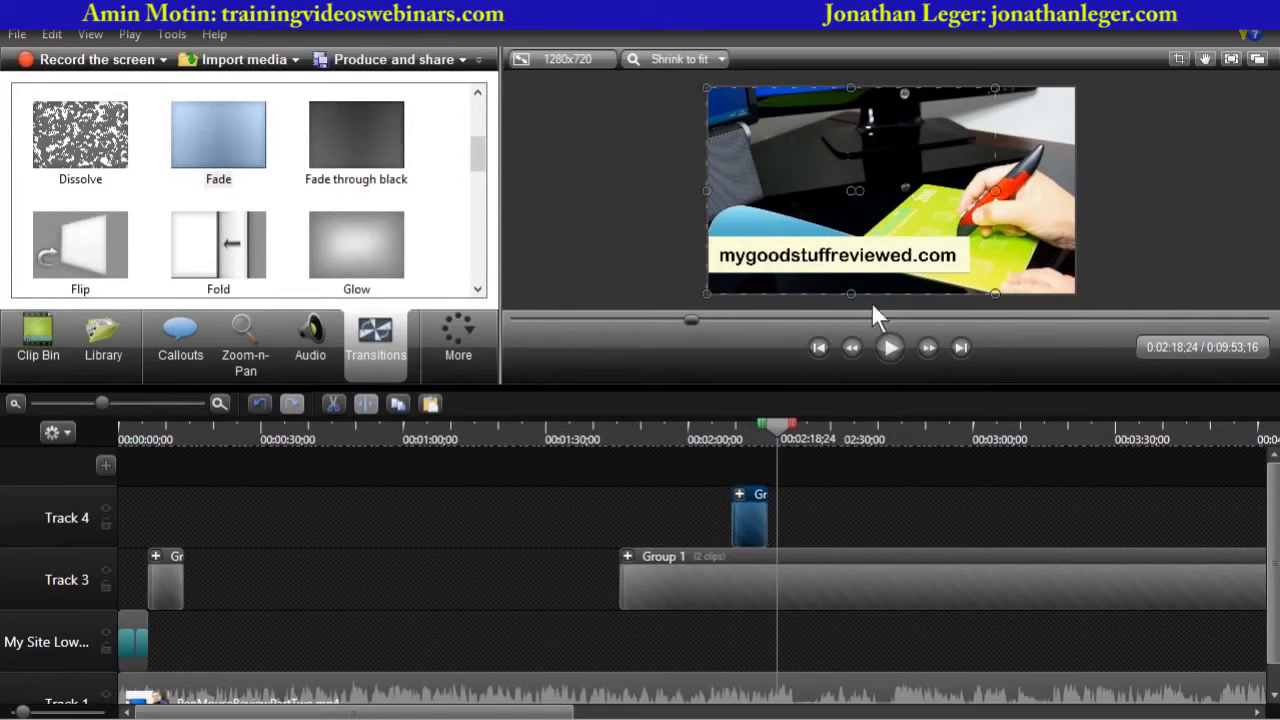
left_click(778, 568)
mouse_move(778, 426)
left_mouse_down()
mouse_move(741, 430)
mouse_move(762, 435)
left_mouse_up()
left_click_drag(736, 450, 753, 441)
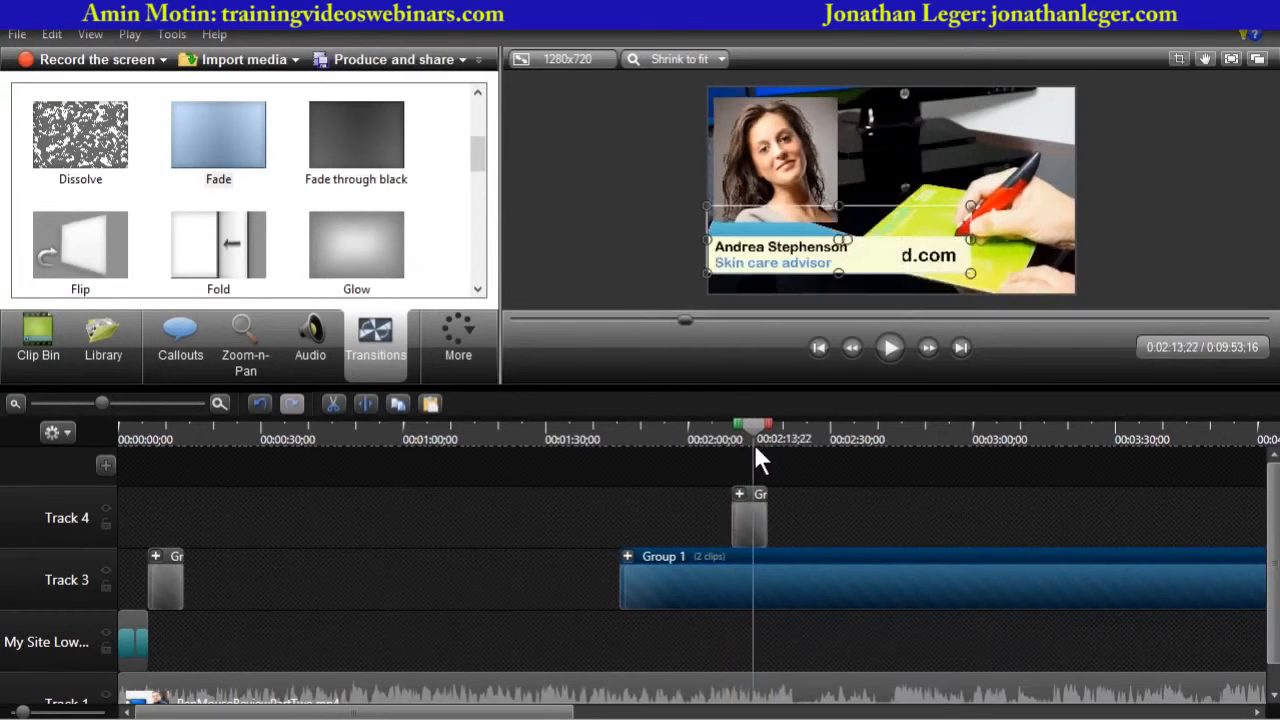
left_click(748, 513)
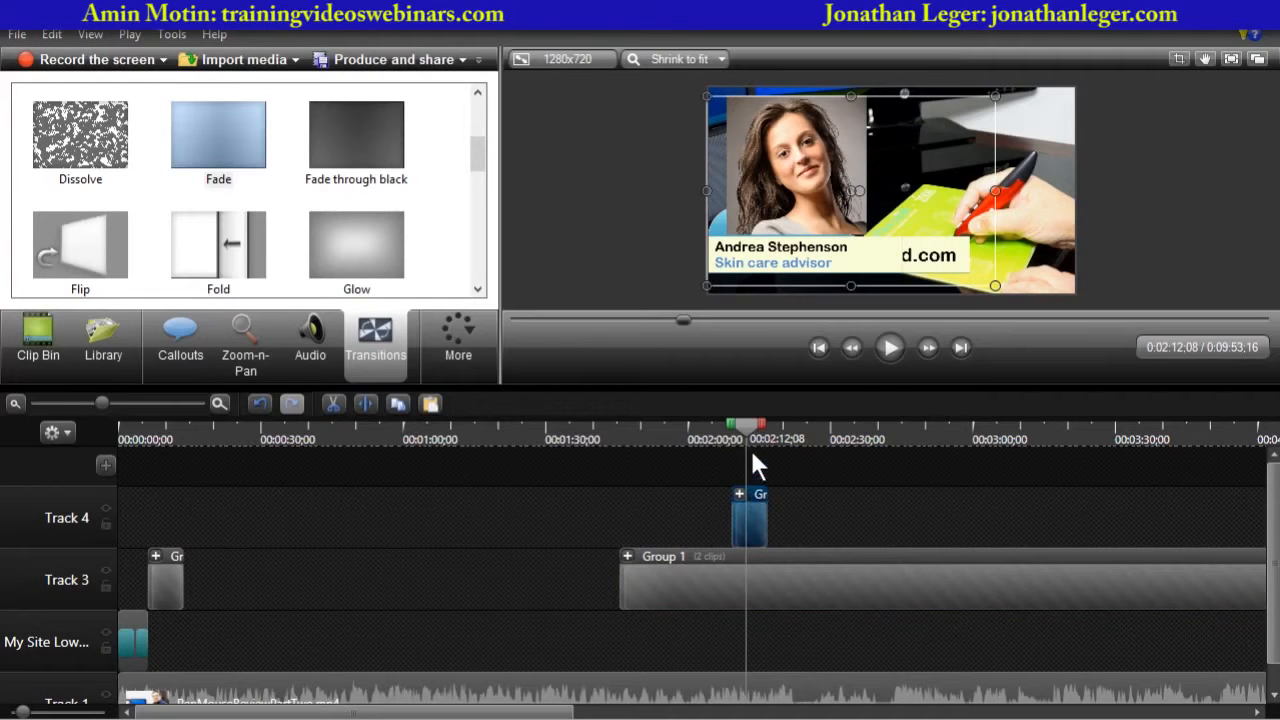
- Delete Group 1 and the pasted lower-third group from the timeline
left_click(165, 593)
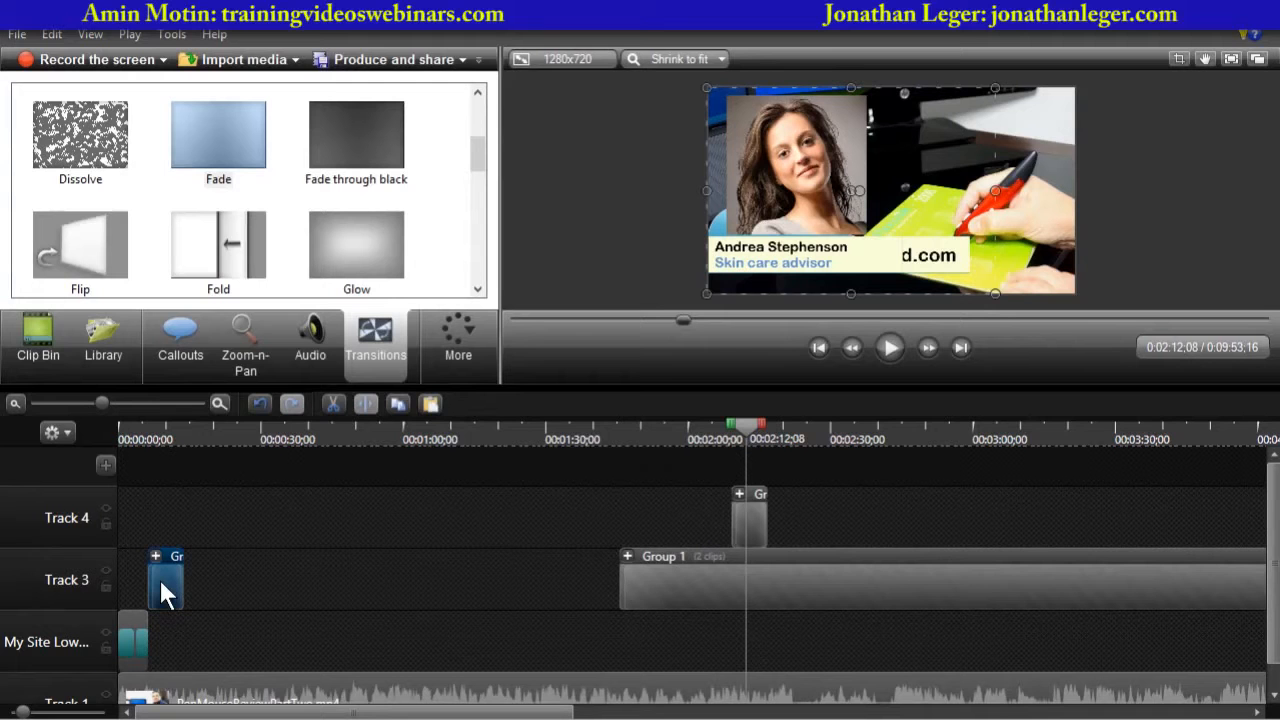
left_click_drag(103, 403, 67, 403)
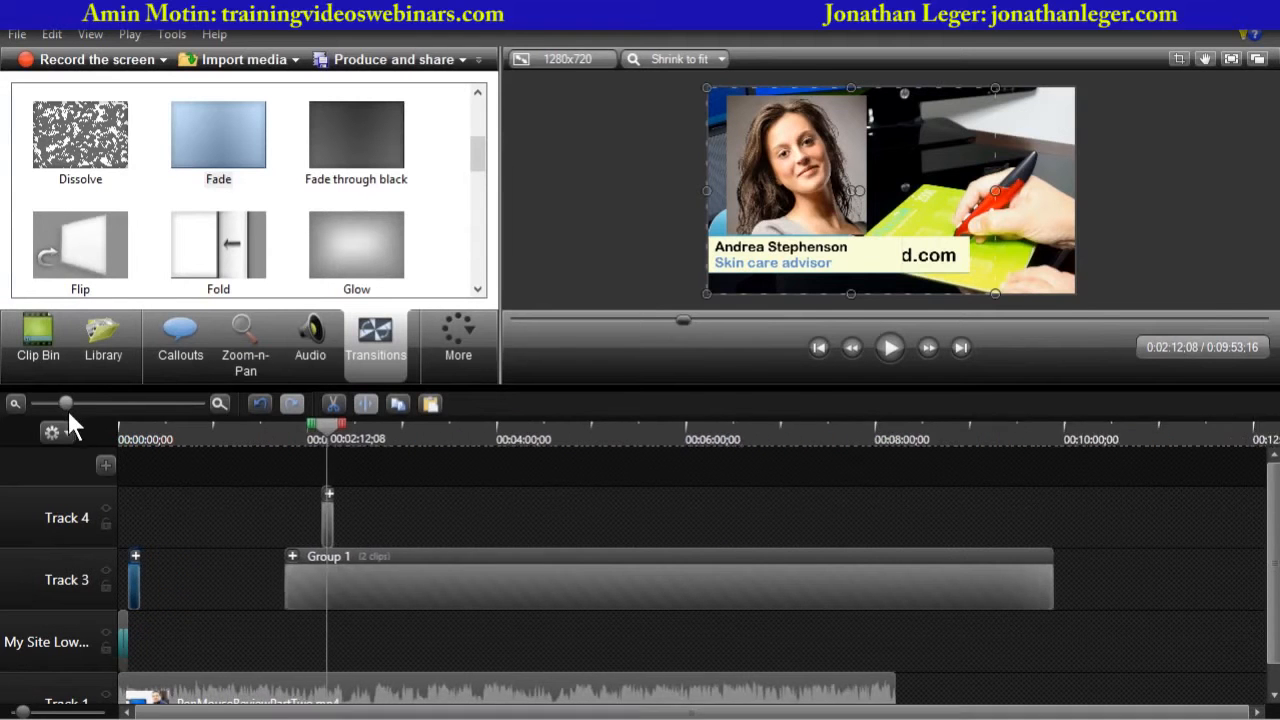
left_click(471, 575)
left_click(345, 507)
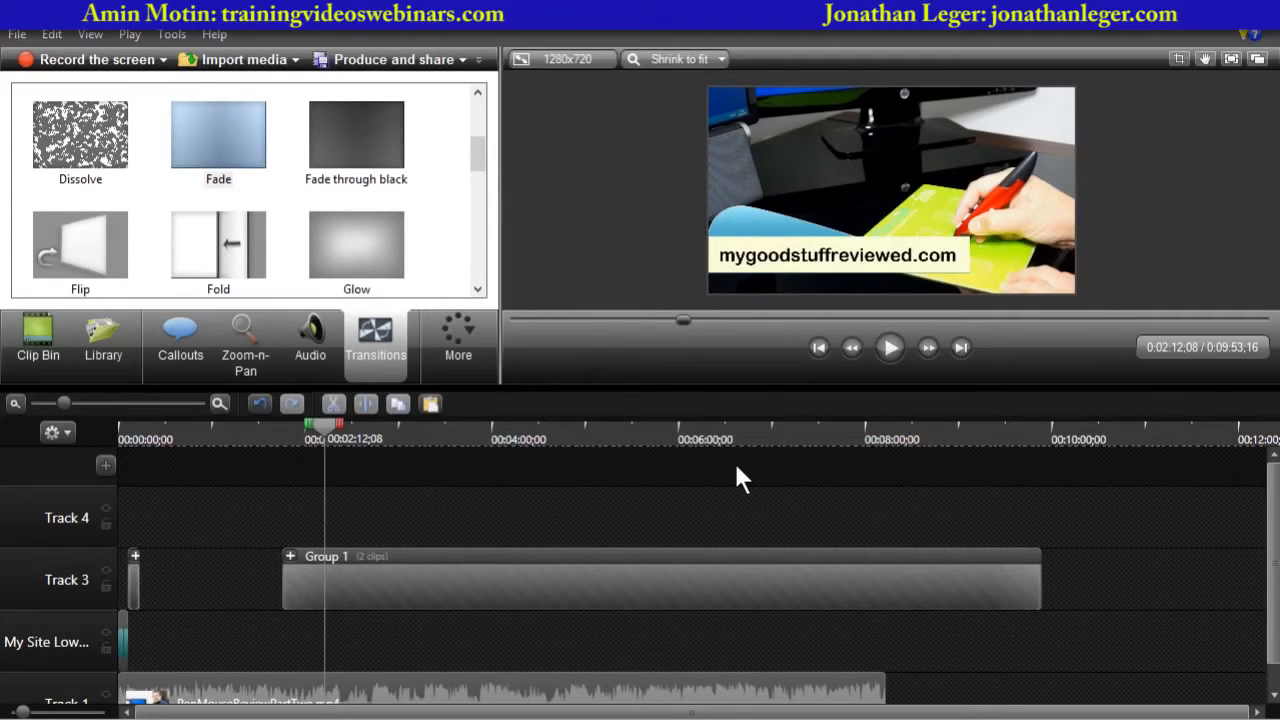
left_click(710, 573)
key("Delete")
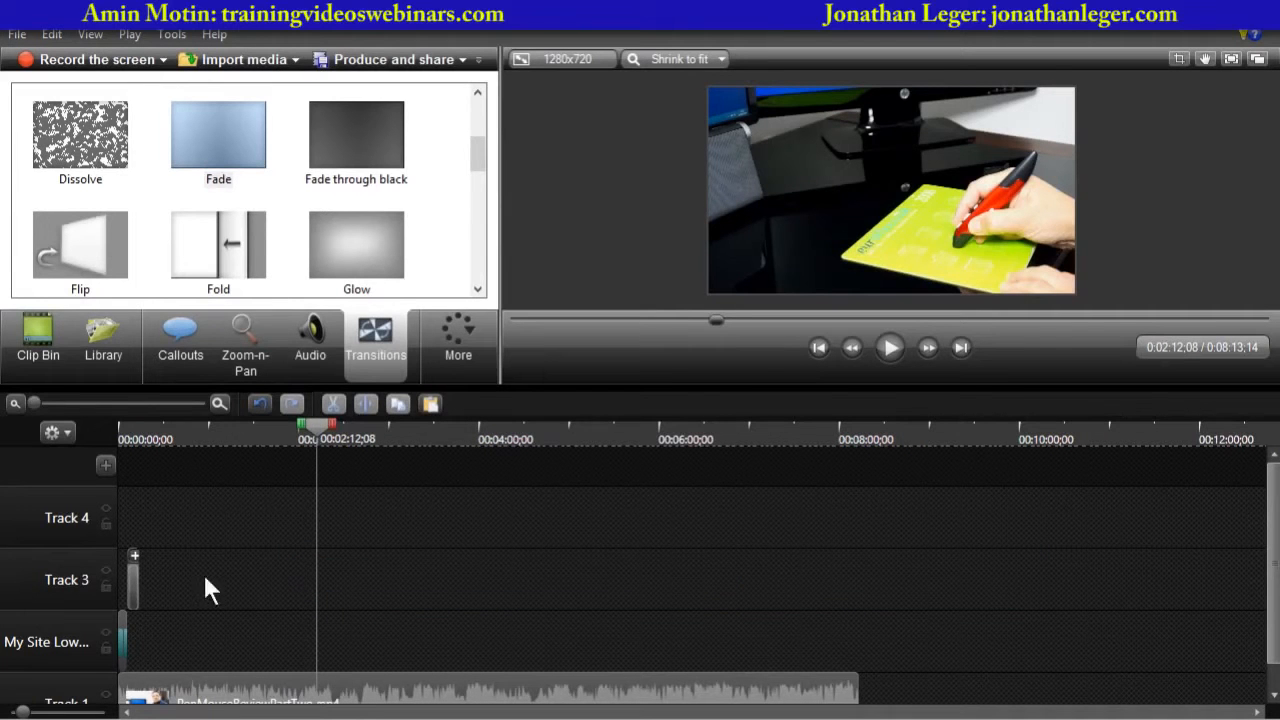
- Delete the remaining clips on Track 3 and the My Site Lower track, and return to the timeline start
left_click_drag(137, 598, 109, 648)
key("Delete")
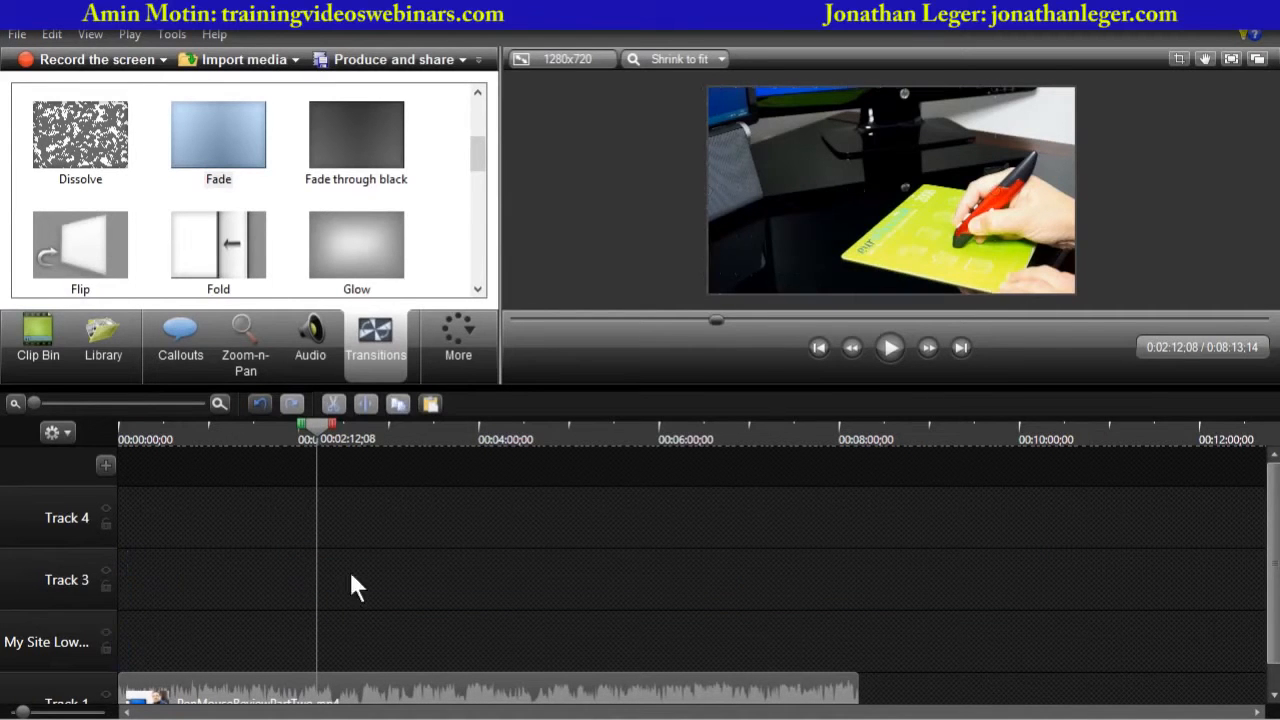
left_click_drag(313, 432, 9, 486)
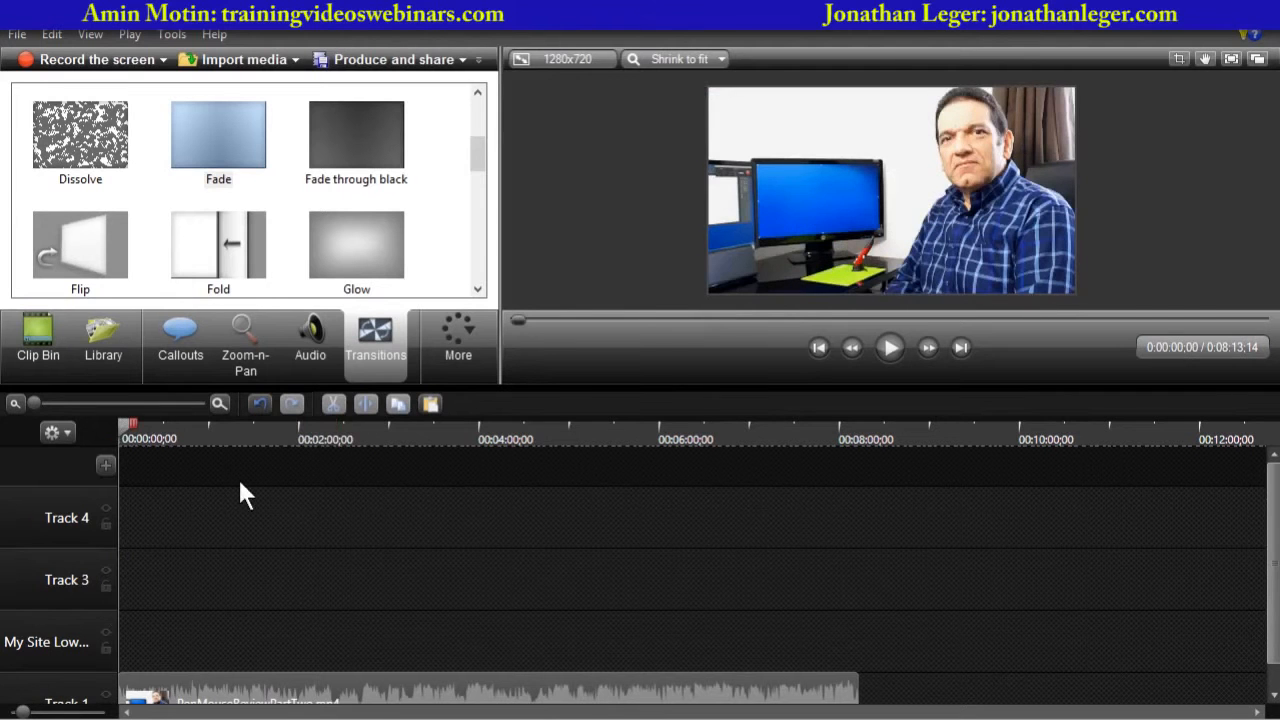
- Import the sweetlifeecover image from the Downloads folder into the Clip Bin
left_click(38, 343)
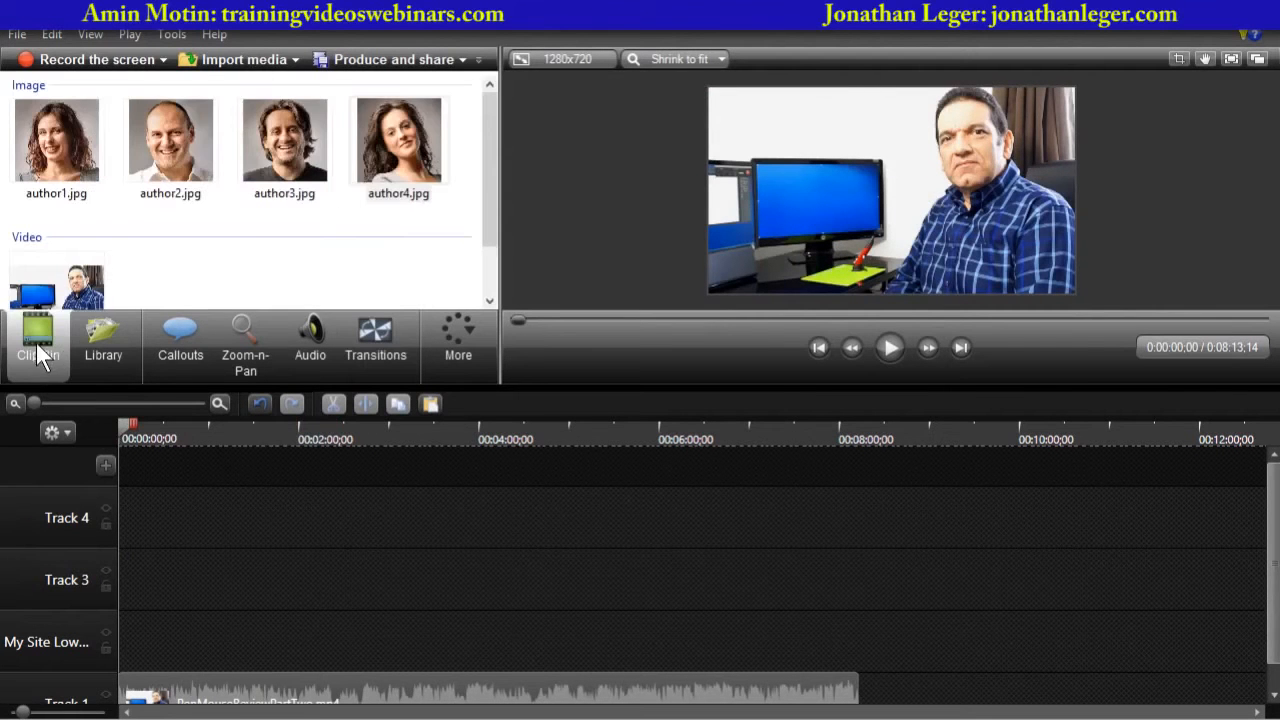
left_click_drag(490, 209, 485, 255)
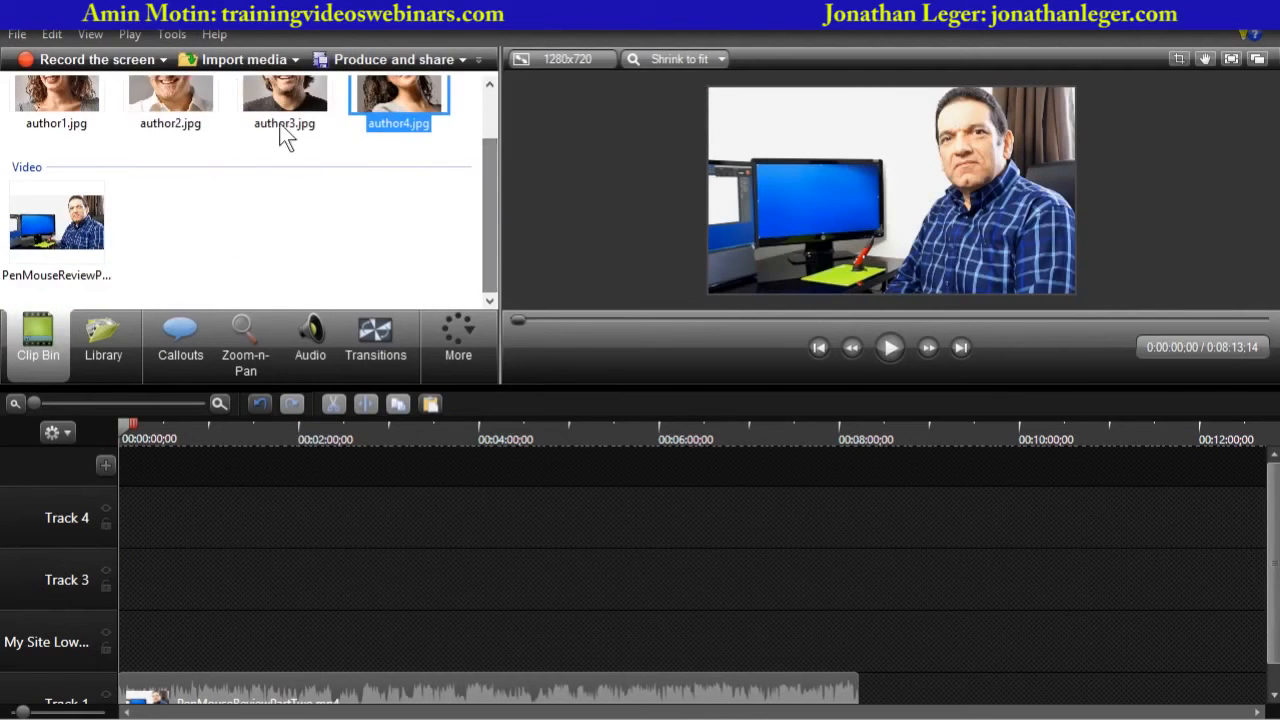
left_click(232, 62)
left_click(648, 403)
scroll(648, 403, "down", 3)
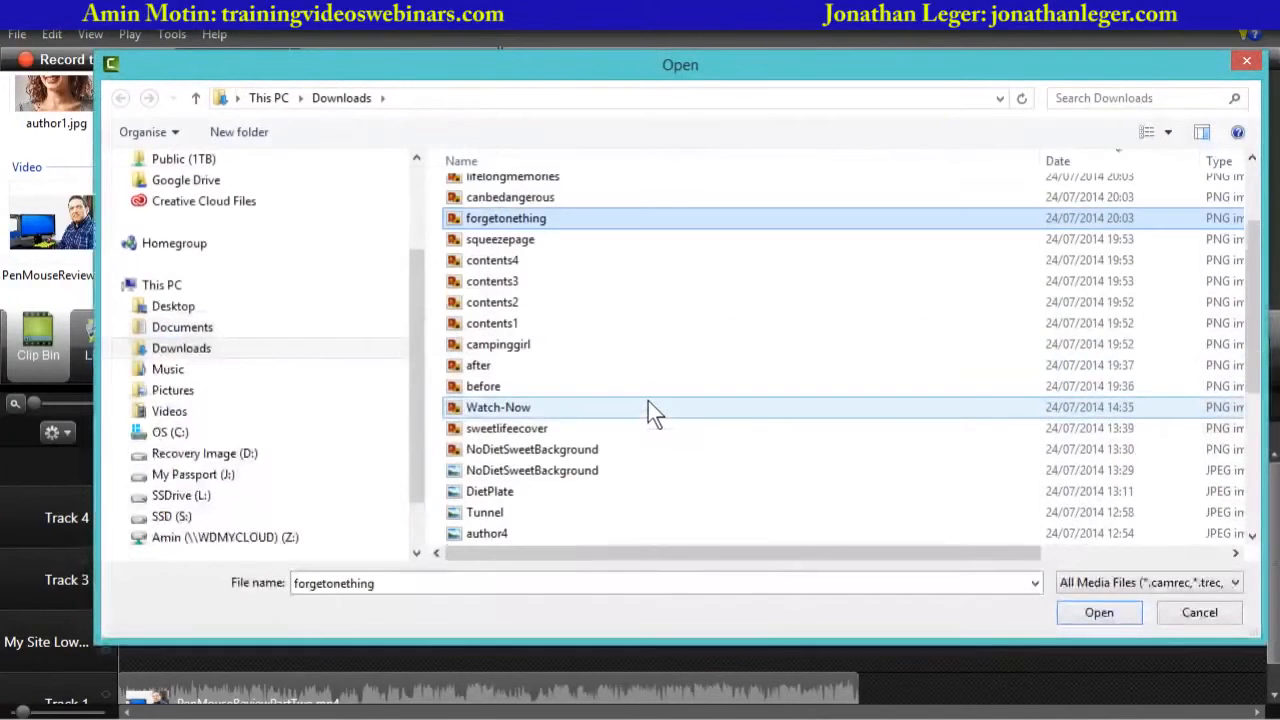
scroll(648, 407, "down", 2)
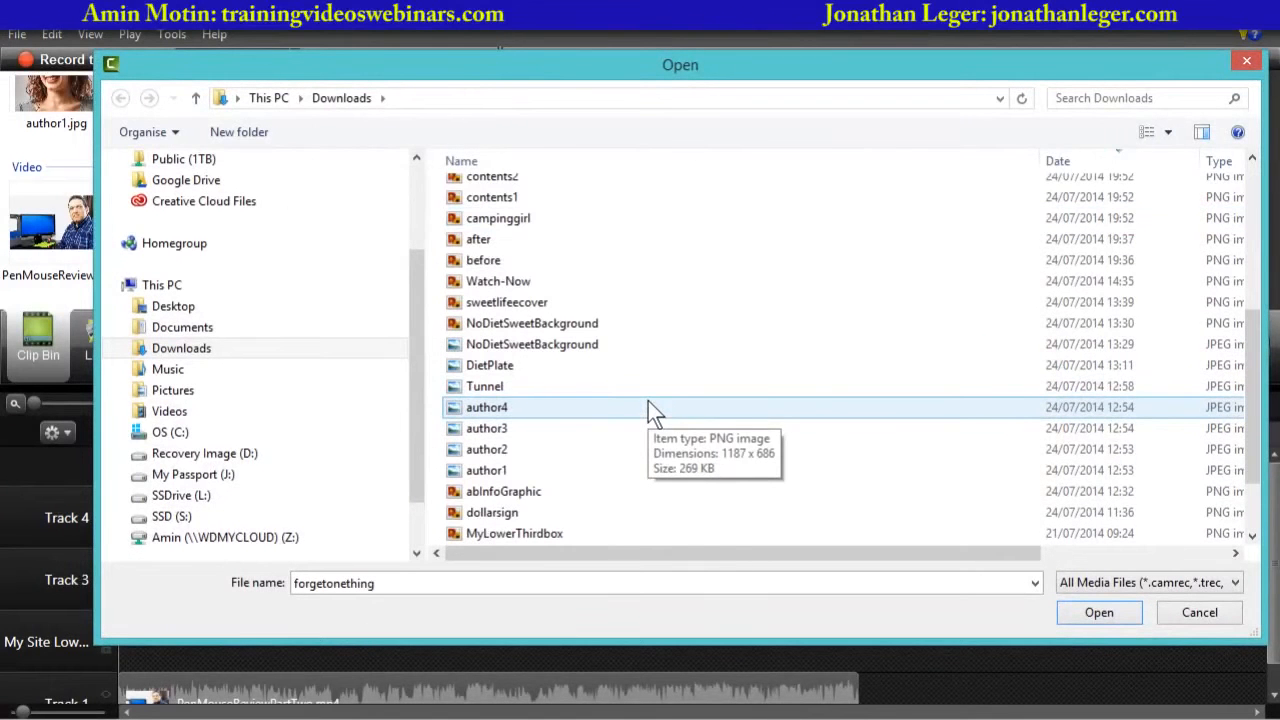
left_click(497, 302)
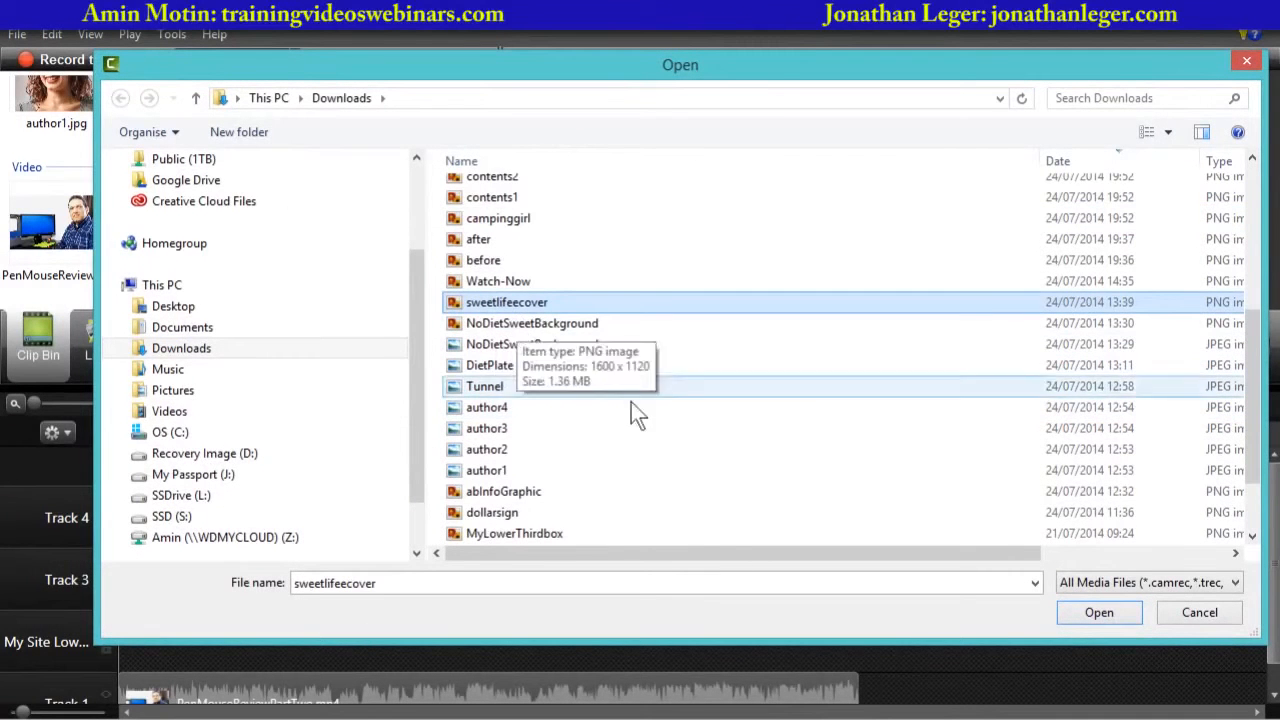
left_click(1098, 611)
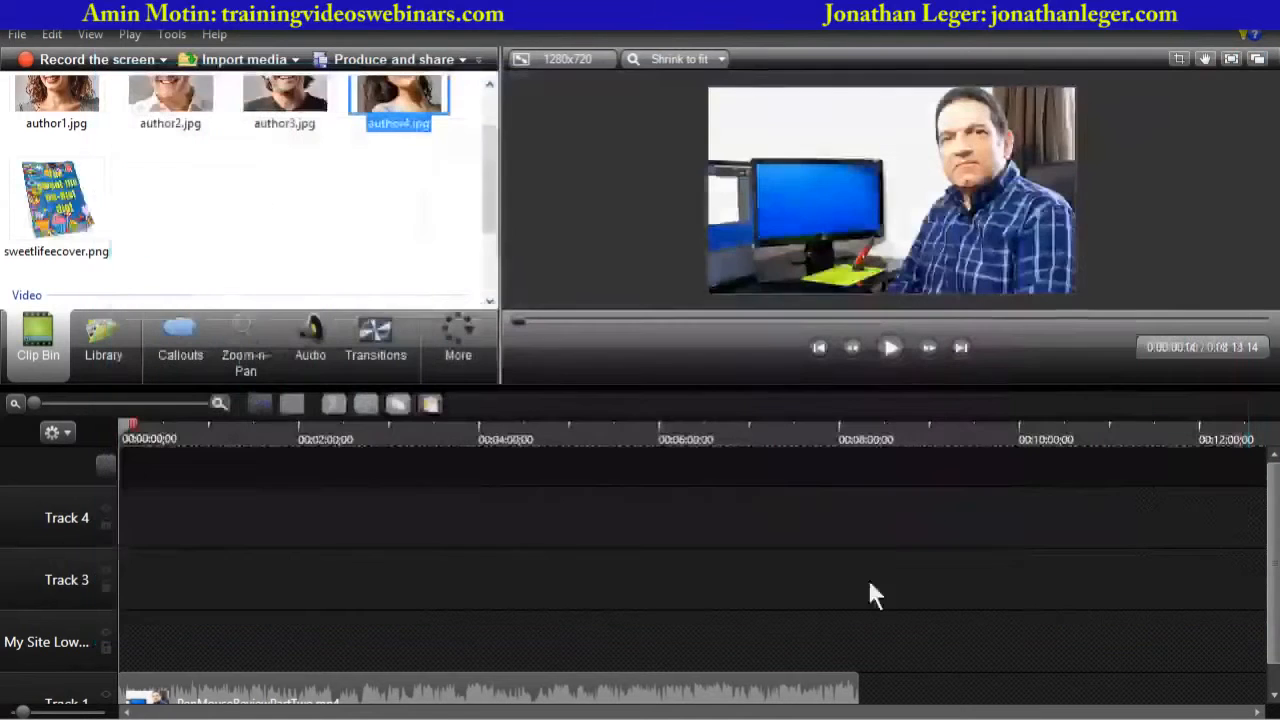
- Import the after and before images together from the Downloads folder into the Clip Bin
left_click(244, 60)
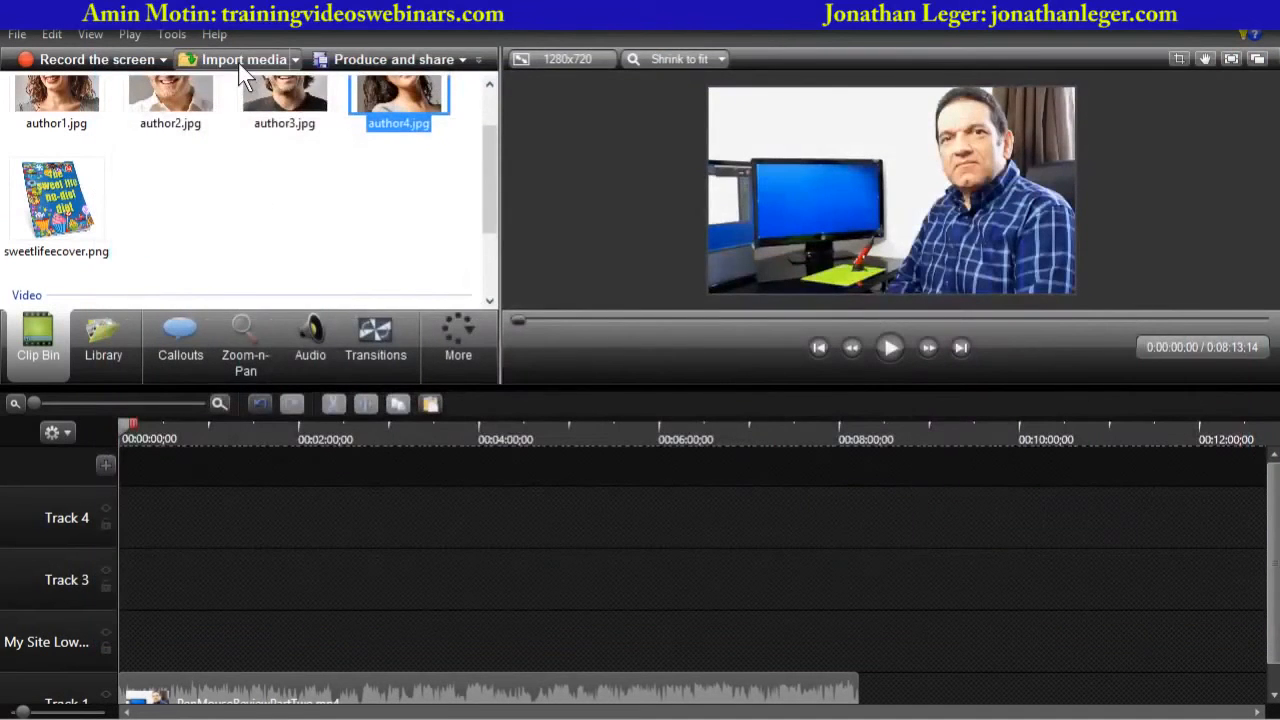
left_click(626, 401)
scroll(626, 403, "down", 6)
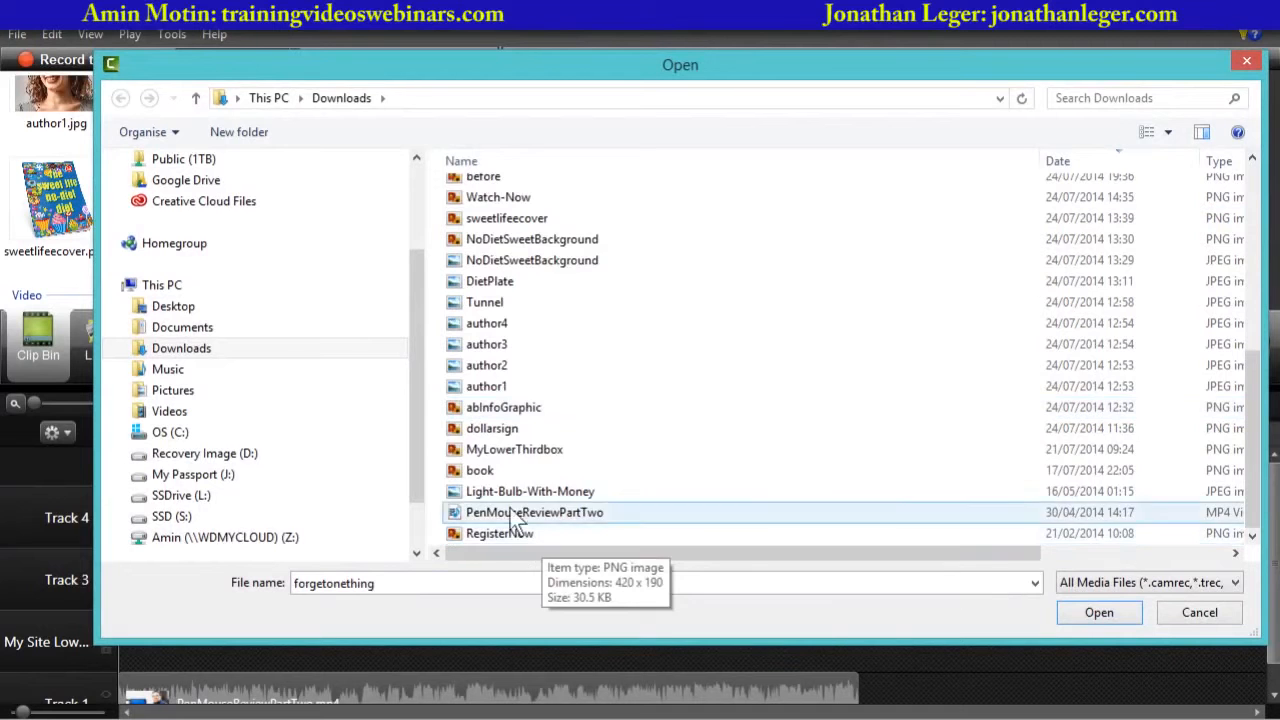
scroll(522, 372, "up", 2)
left_click(483, 289)
left_click(479, 268, "ctrl")
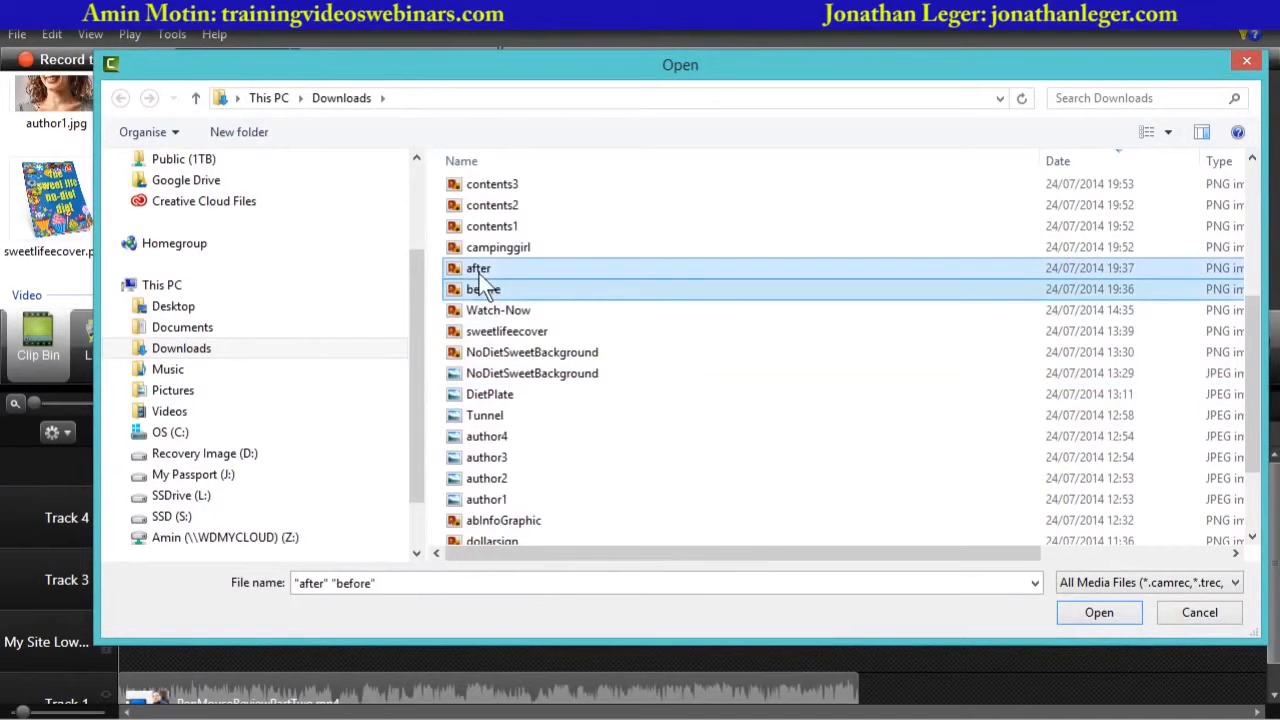
left_click(1085, 614)
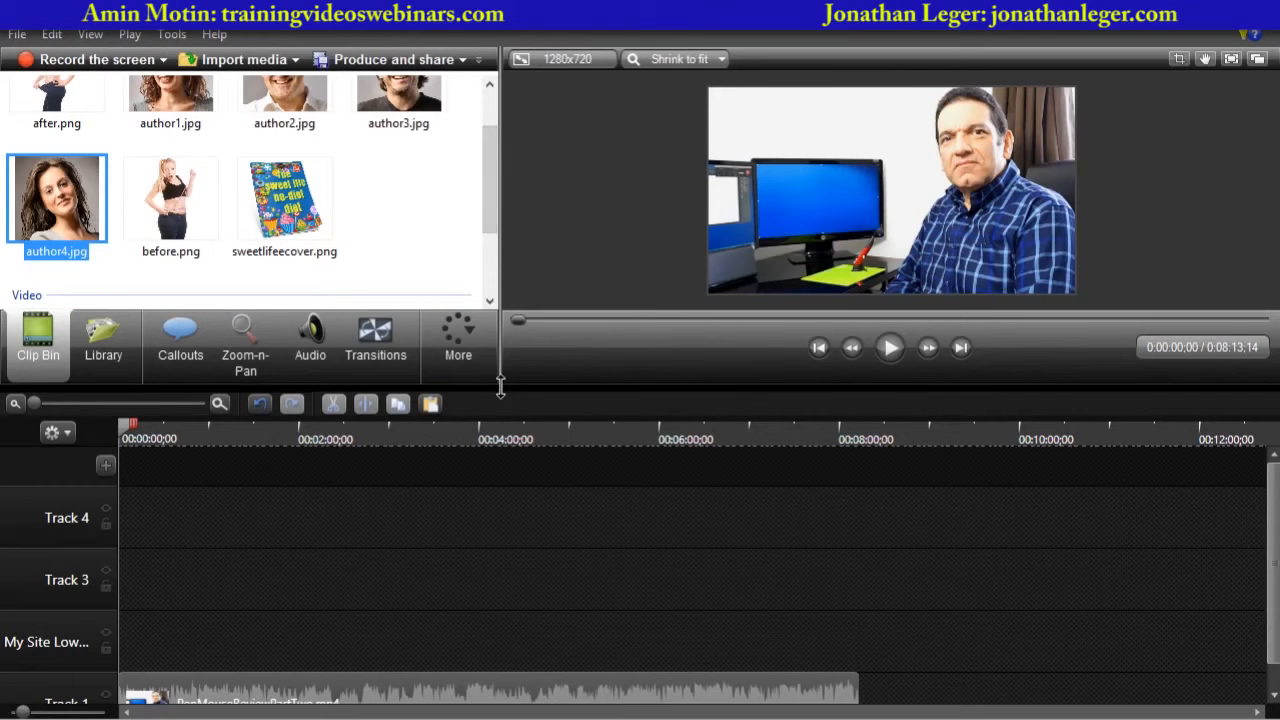
- Place before.png on the My Site Lower track and shift it slightly later, near the timeline start
left_click_drag(500, 386, 500, 413)
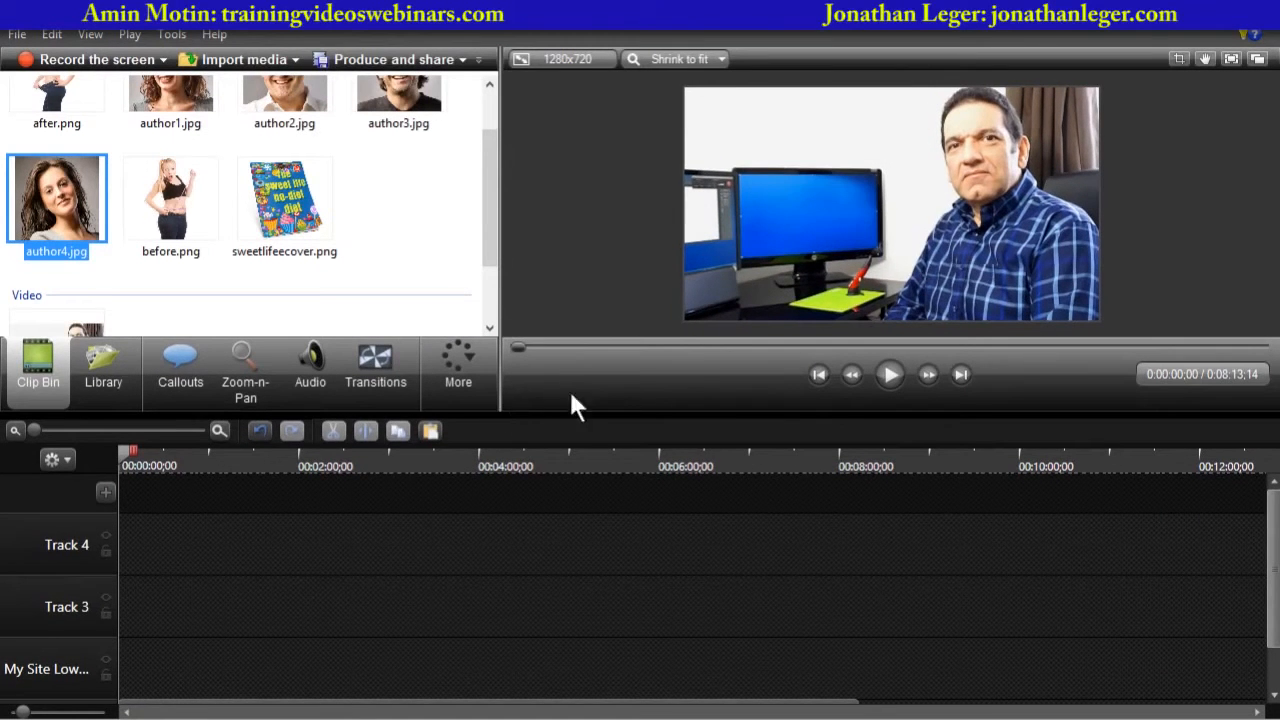
left_click_drag(121, 452, 73, 450)
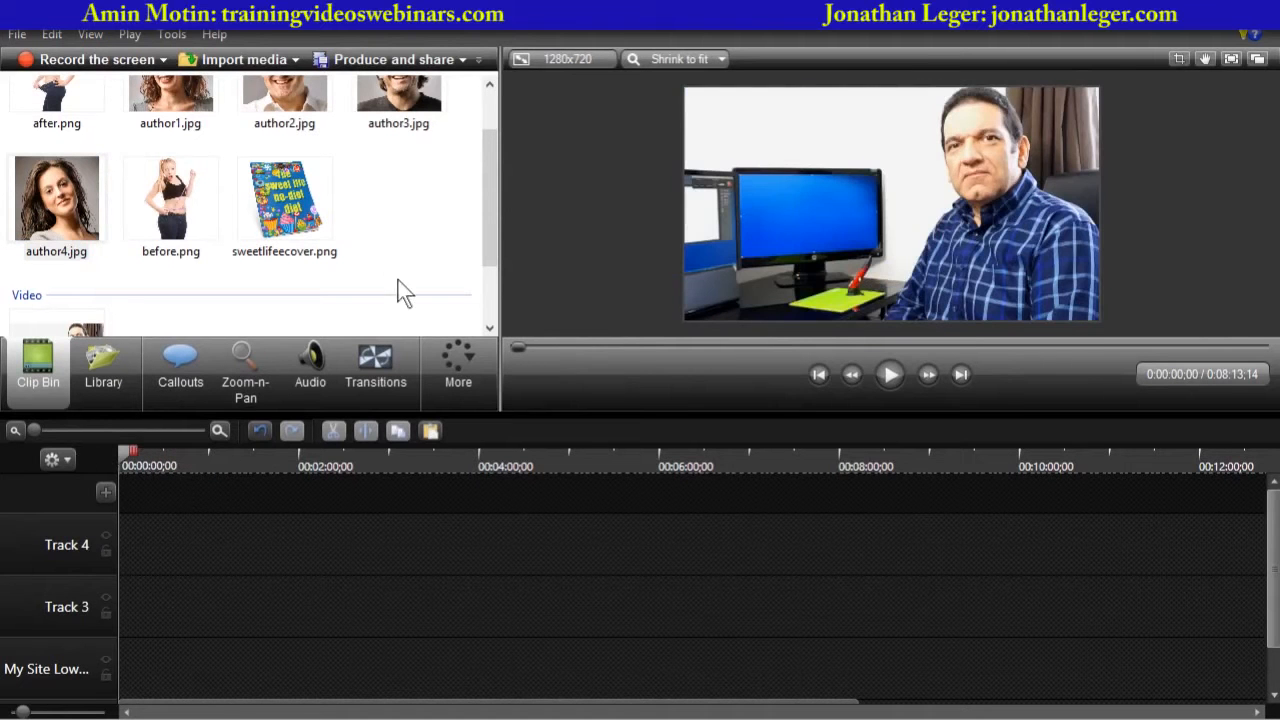
left_click(483, 222)
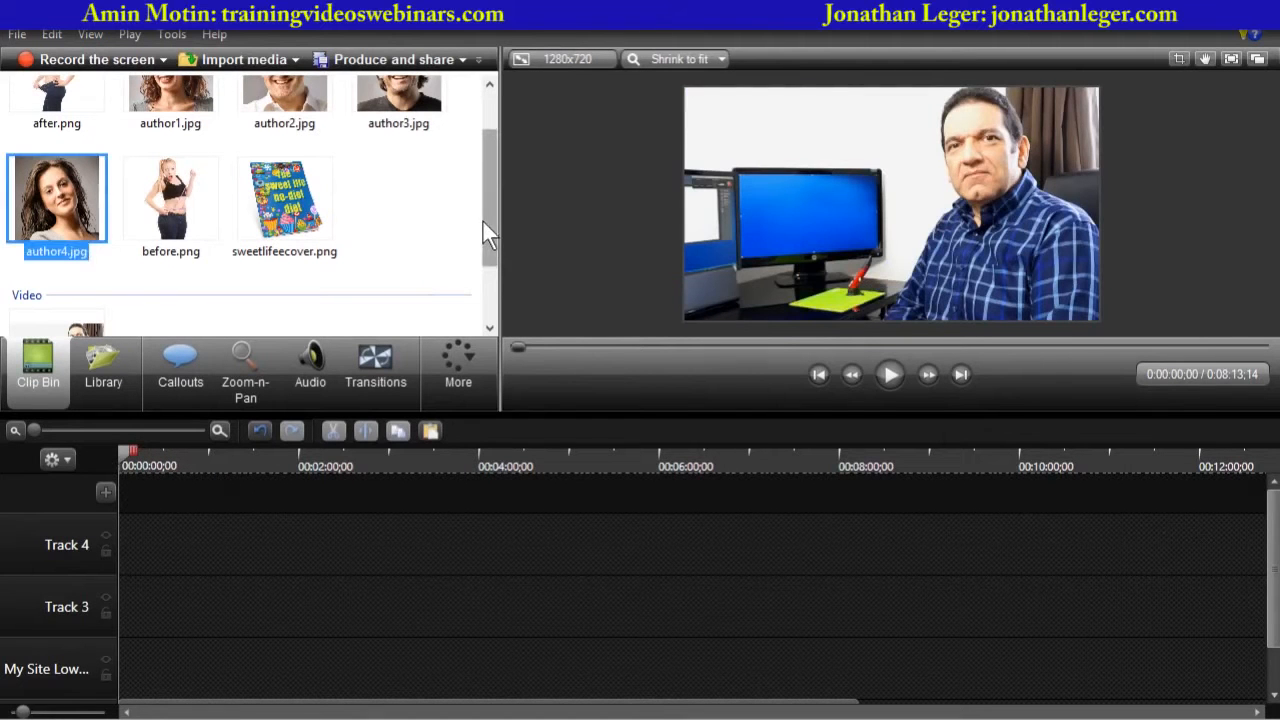
left_click(185, 200)
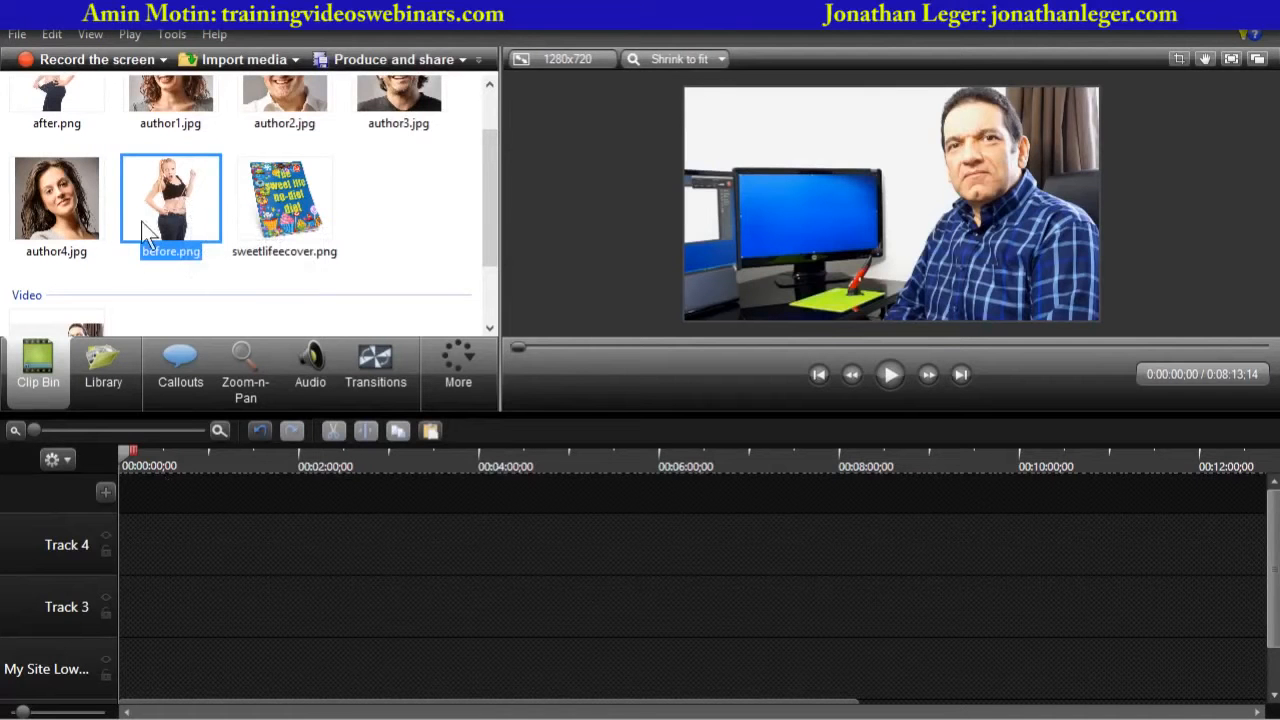
left_click_drag(141, 221, 197, 606)
left_click_drag(180, 664, 282, 663)
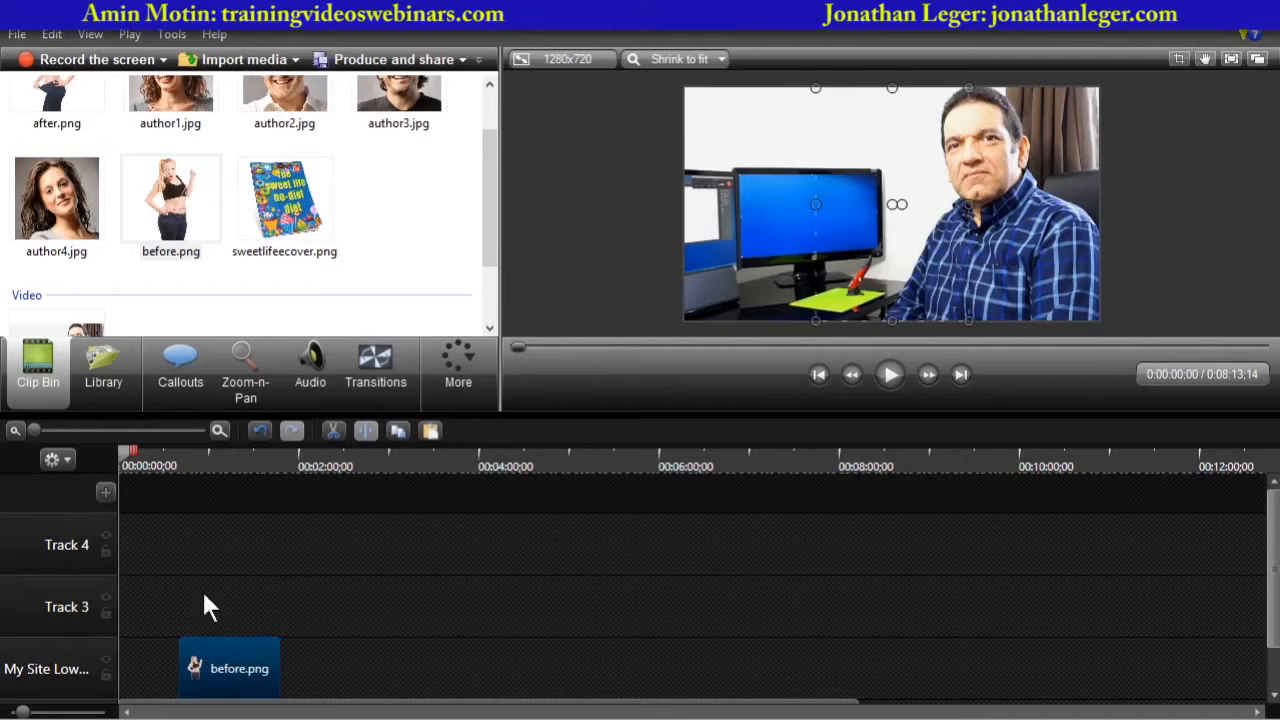
- Shrink the before image and move it to the left side of the video frame
left_click_drag(122, 456, 203, 478)
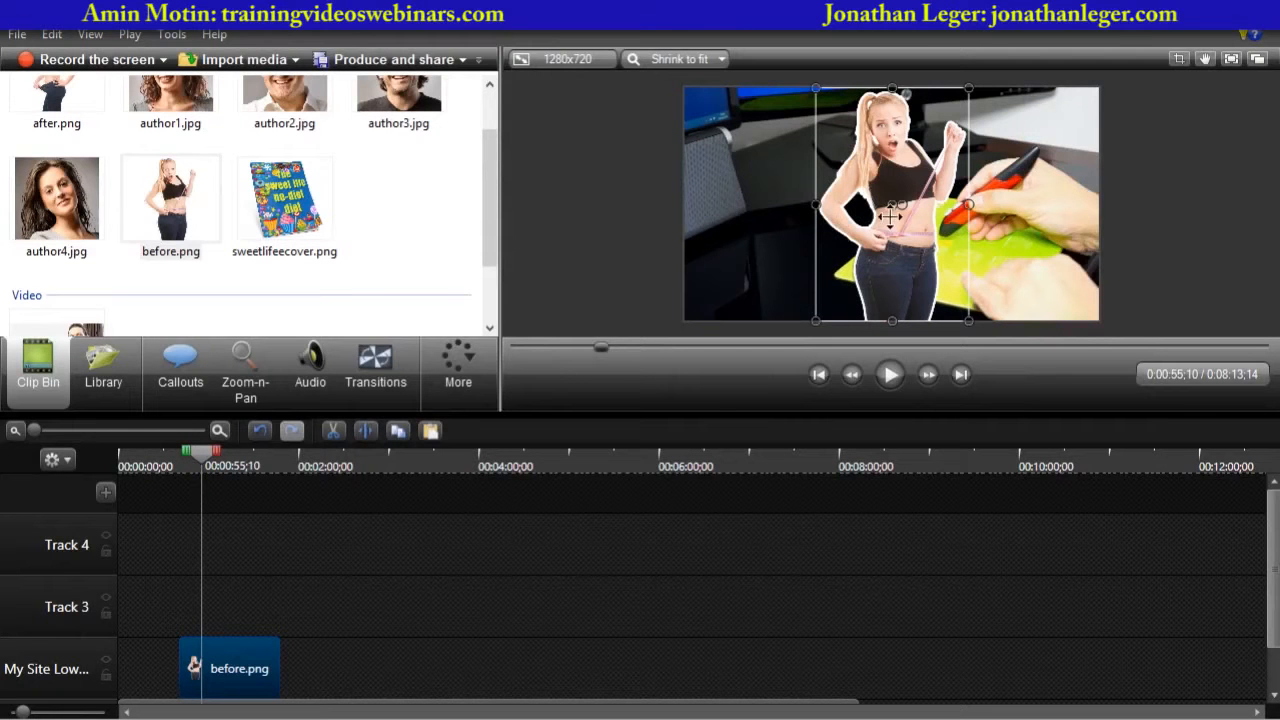
left_click_drag(873, 245, 757, 243)
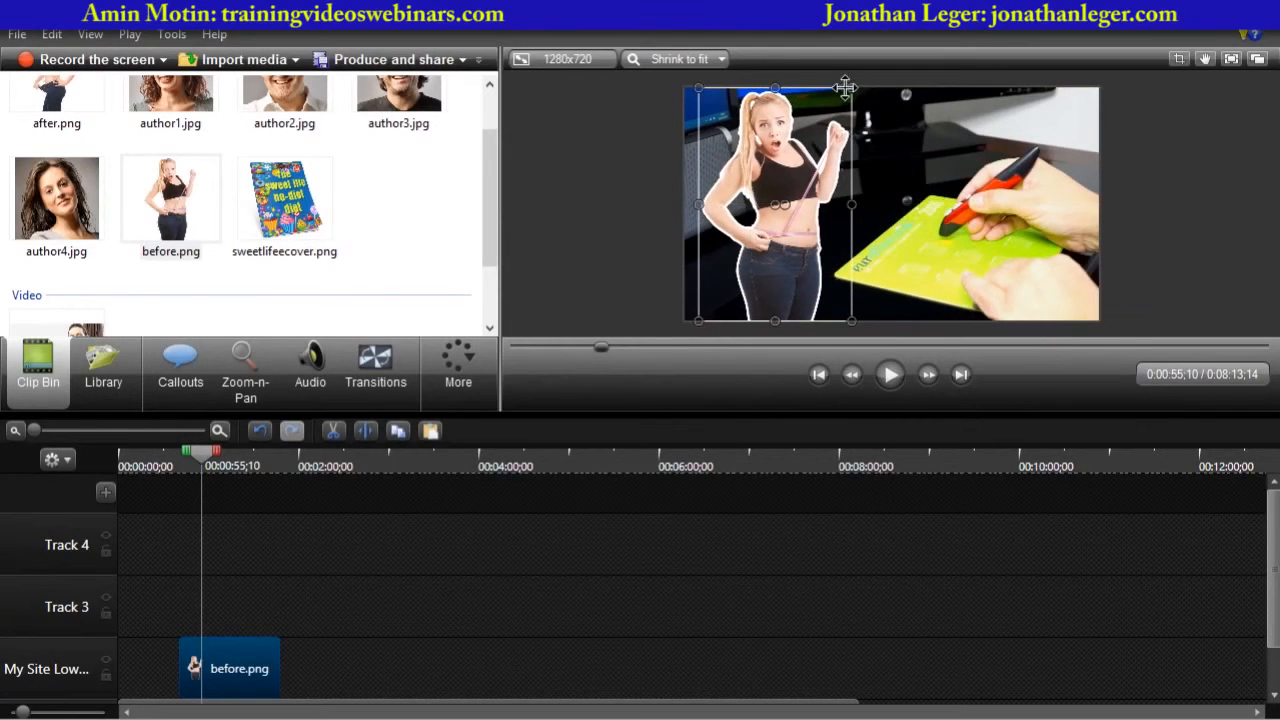
left_click_drag(850, 88, 822, 133)
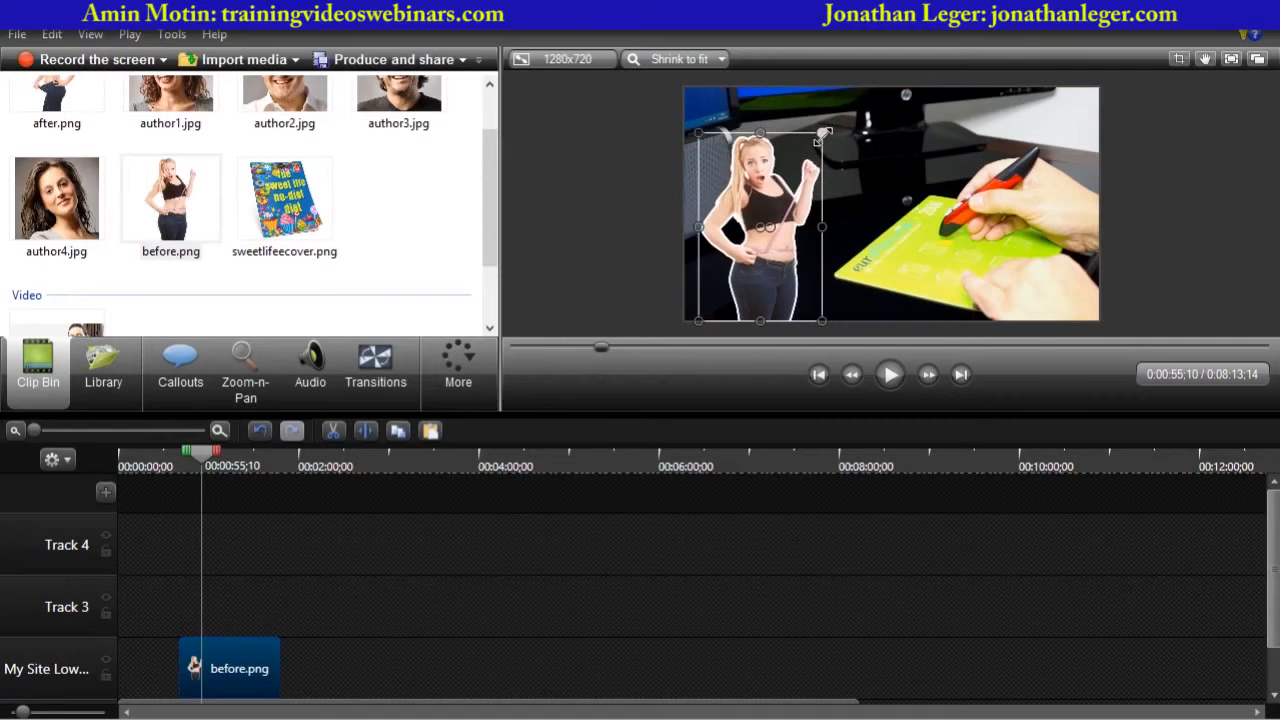
left_click_drag(780, 222, 776, 222)
left_click(618, 249)
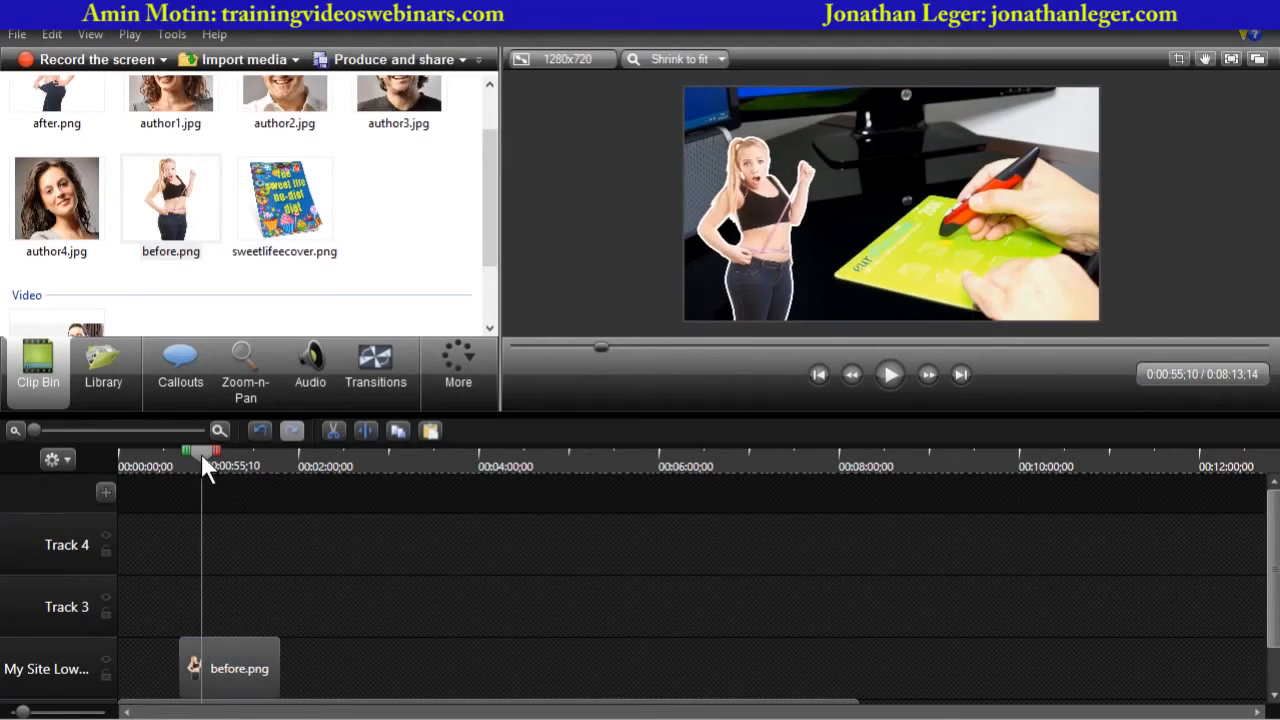
- Add after.png from the Clip Bin to the My Site Lower track directly after before.png
left_click_drag(201, 455, 178, 457)
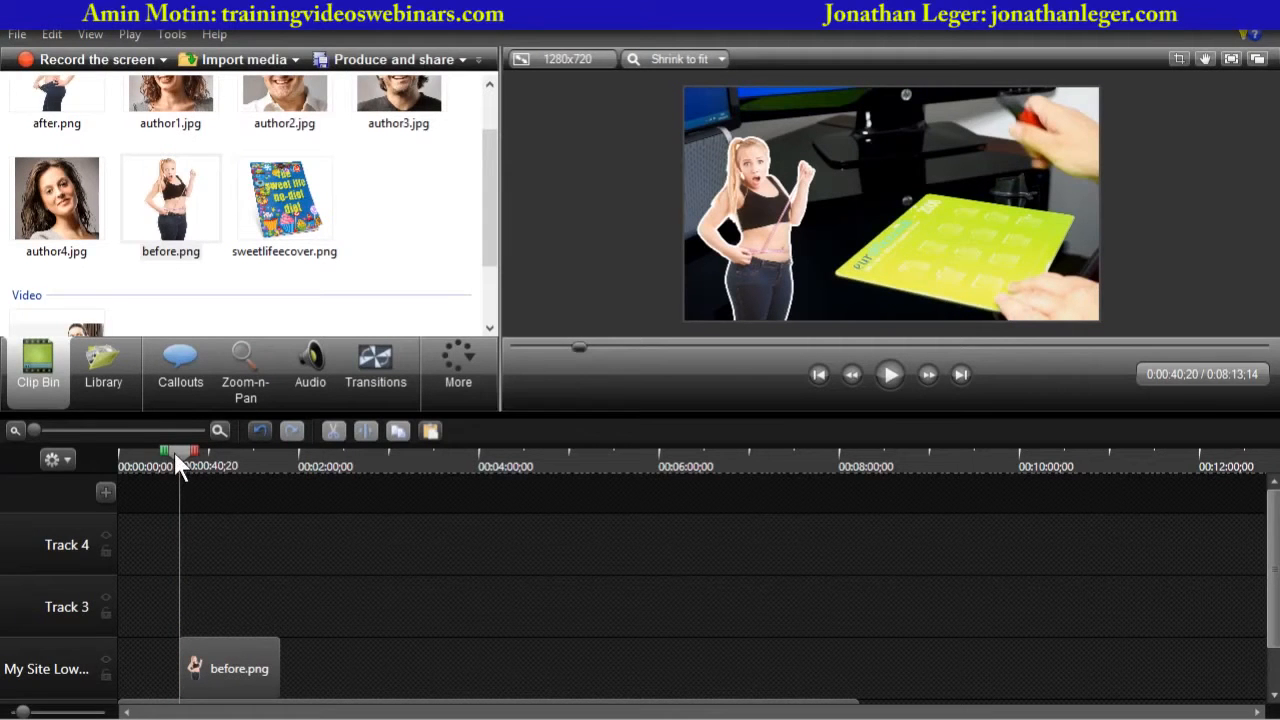
left_click(64, 103)
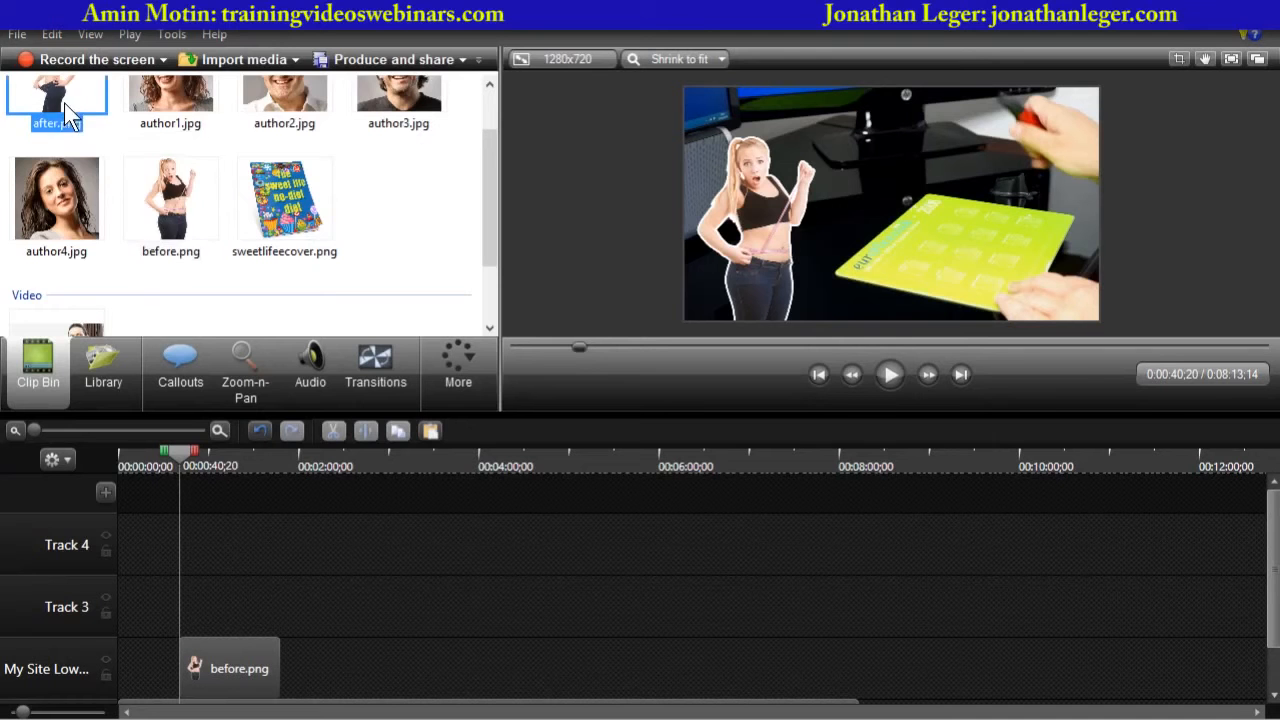
left_click_drag(60, 103, 382, 598)
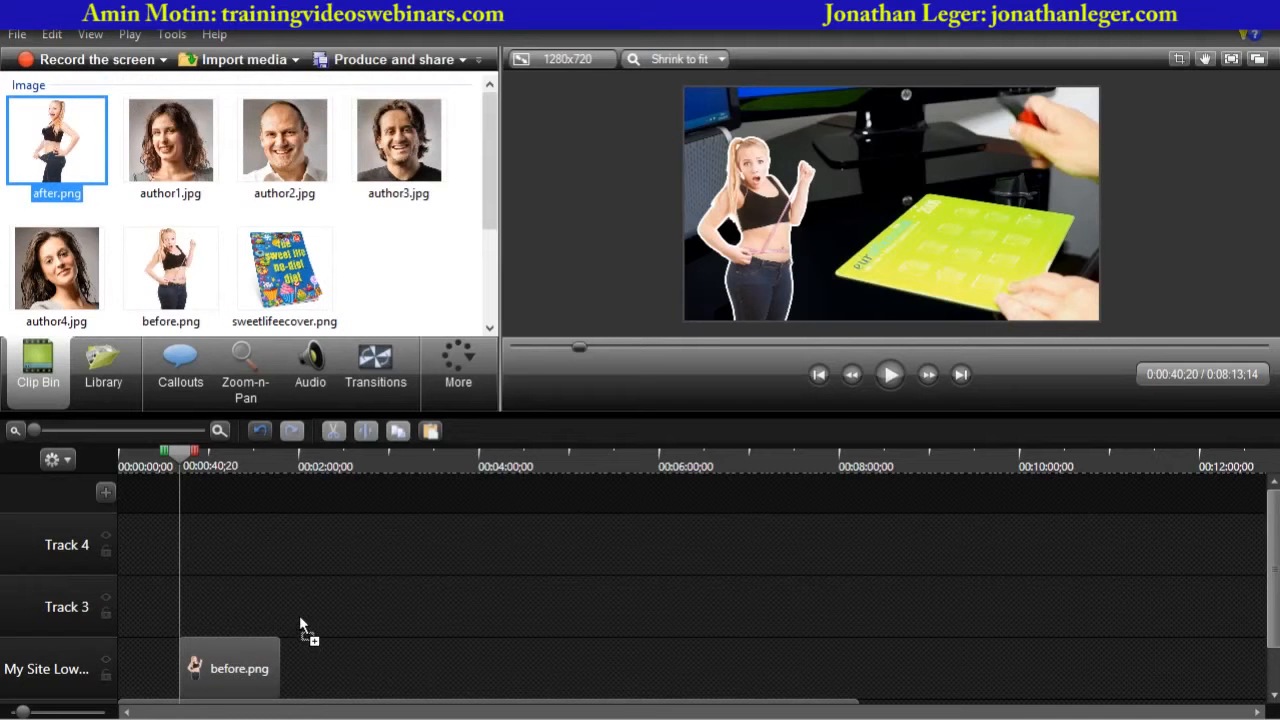
mouse_move(307, 649)
left_mouse_down()
mouse_move(321, 665)
mouse_move(408, 661)
mouse_move(309, 663)
left_mouse_up()
left_click(274, 462)
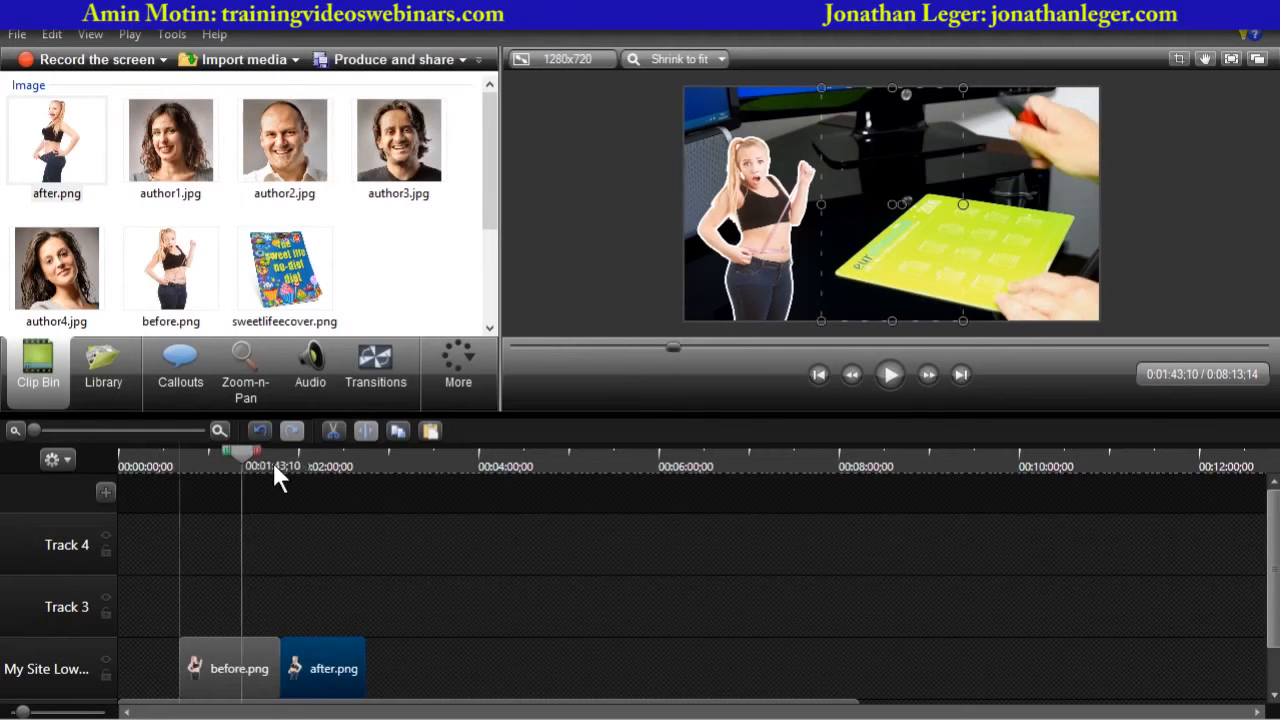
- Shrink the after image and move it to the right side of the video frame
mouse_move(276, 462)
left_mouse_down()
mouse_move(313, 460)
mouse_move(250, 461)
mouse_move(292, 460)
left_mouse_up()
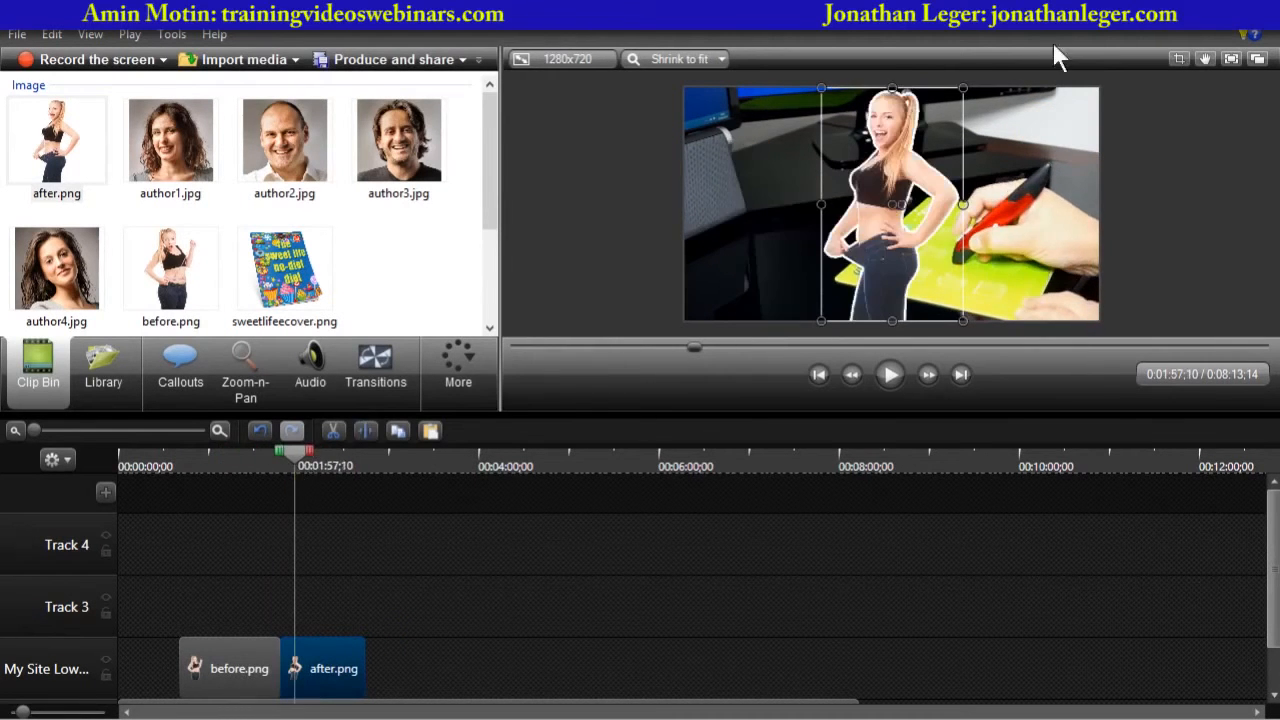
left_click_drag(968, 83, 935, 162)
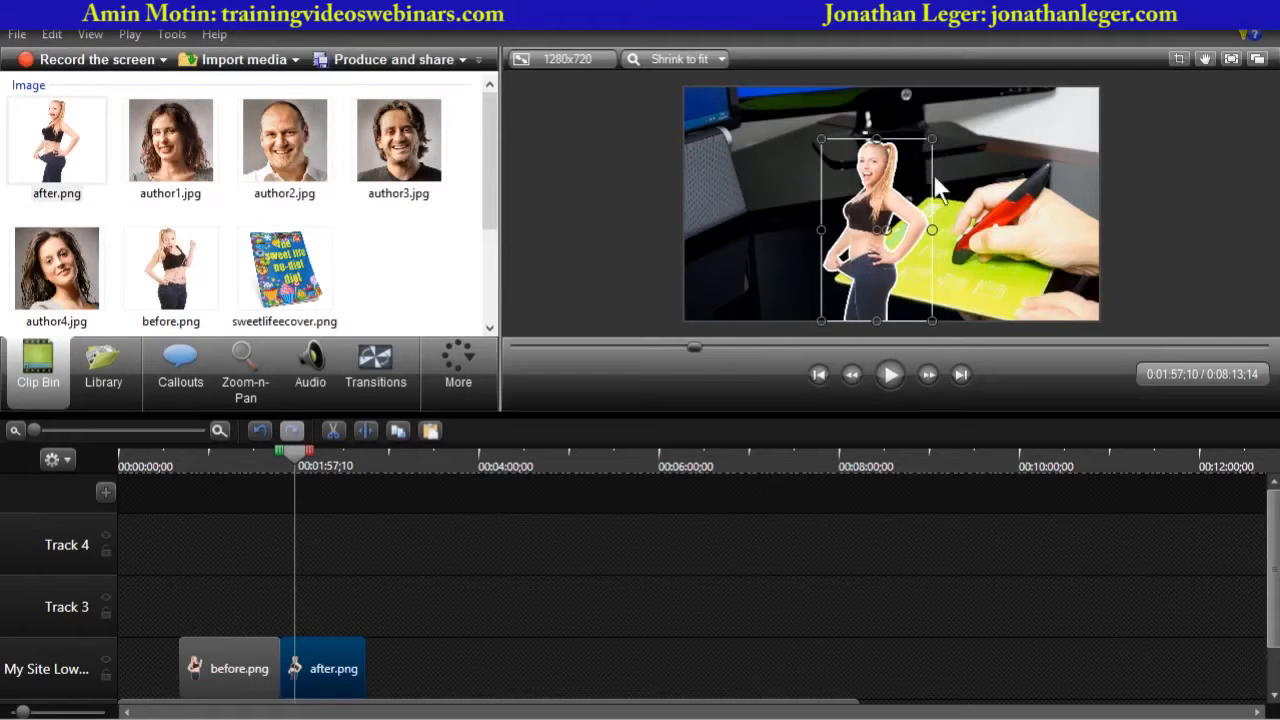
left_click_drag(242, 455, 281, 457)
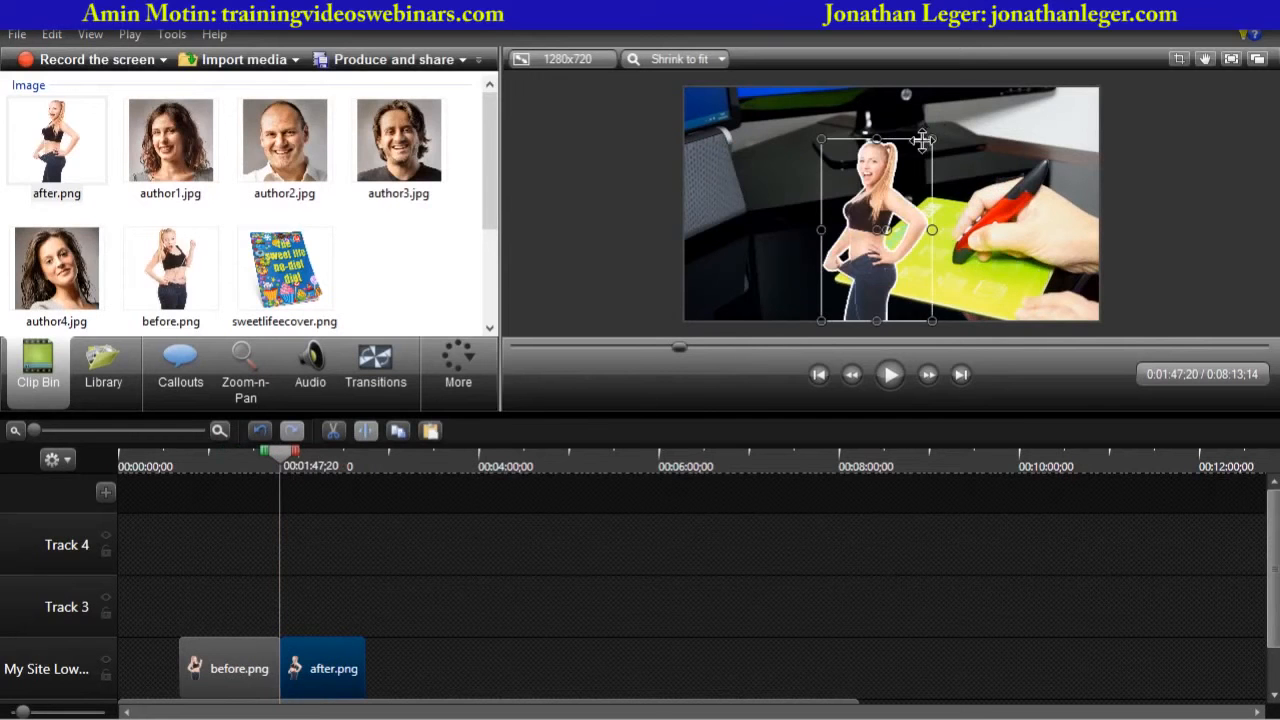
left_click_drag(872, 230, 1015, 230)
left_click(1205, 257)
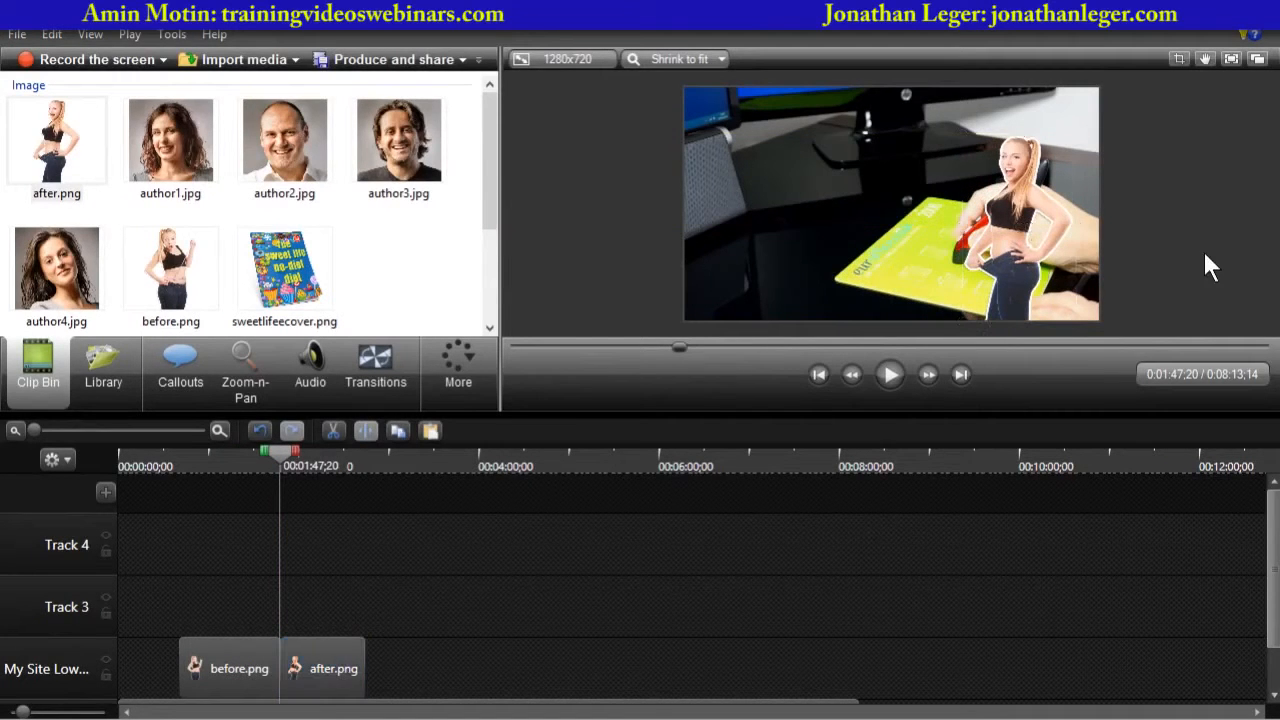
- Play back the section where the before and after images appear
left_click_drag(162, 463, 174, 463)
key("space")
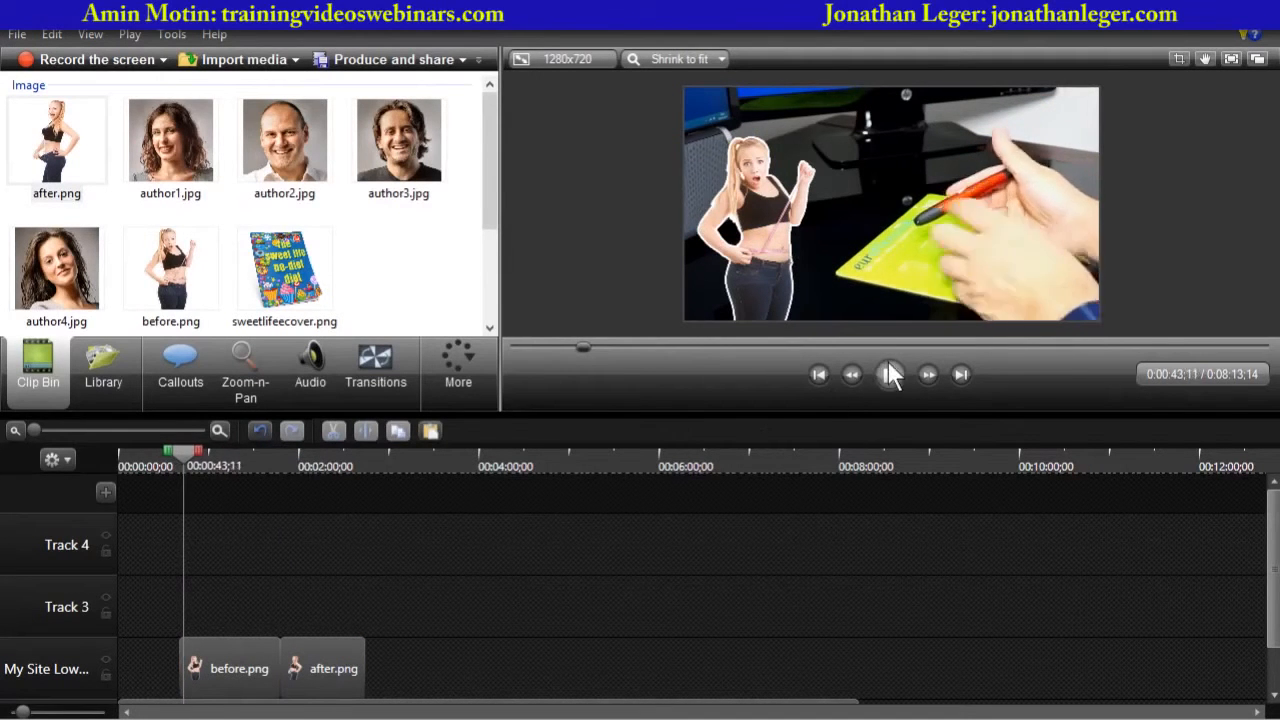
left_click(187, 454)
left_click_drag(187, 455, 268, 470)
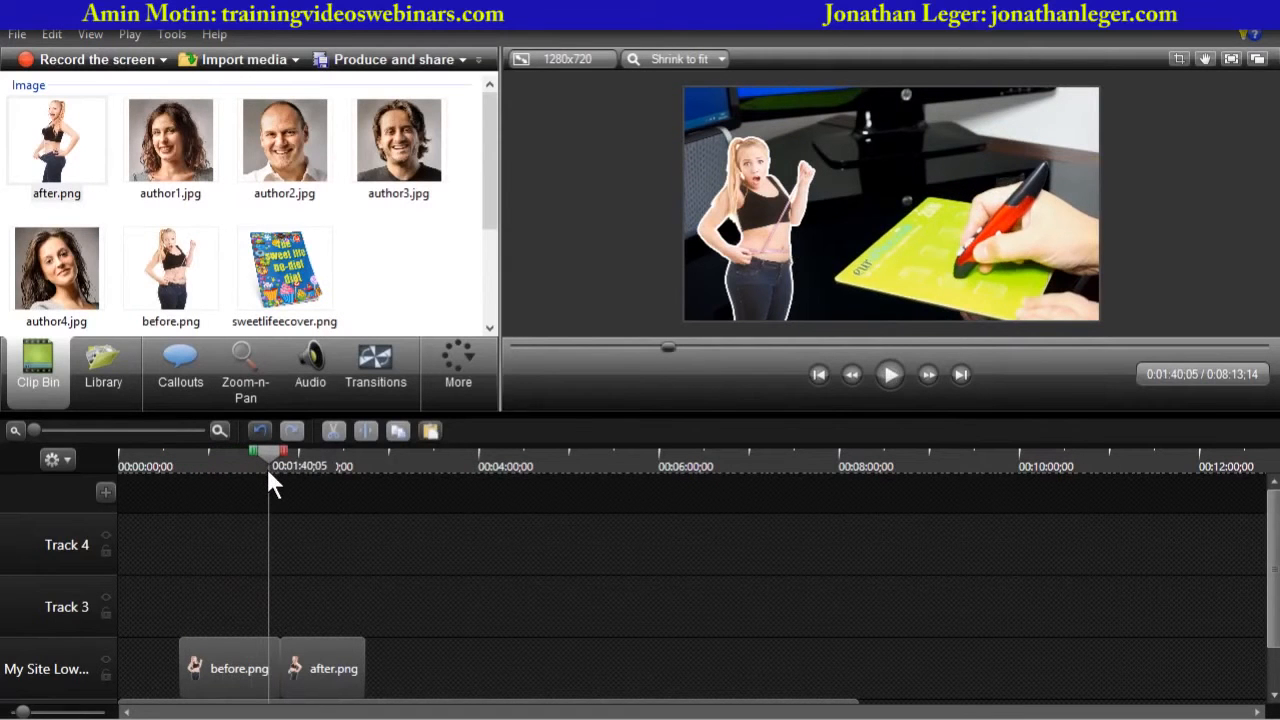
left_click(895, 374)
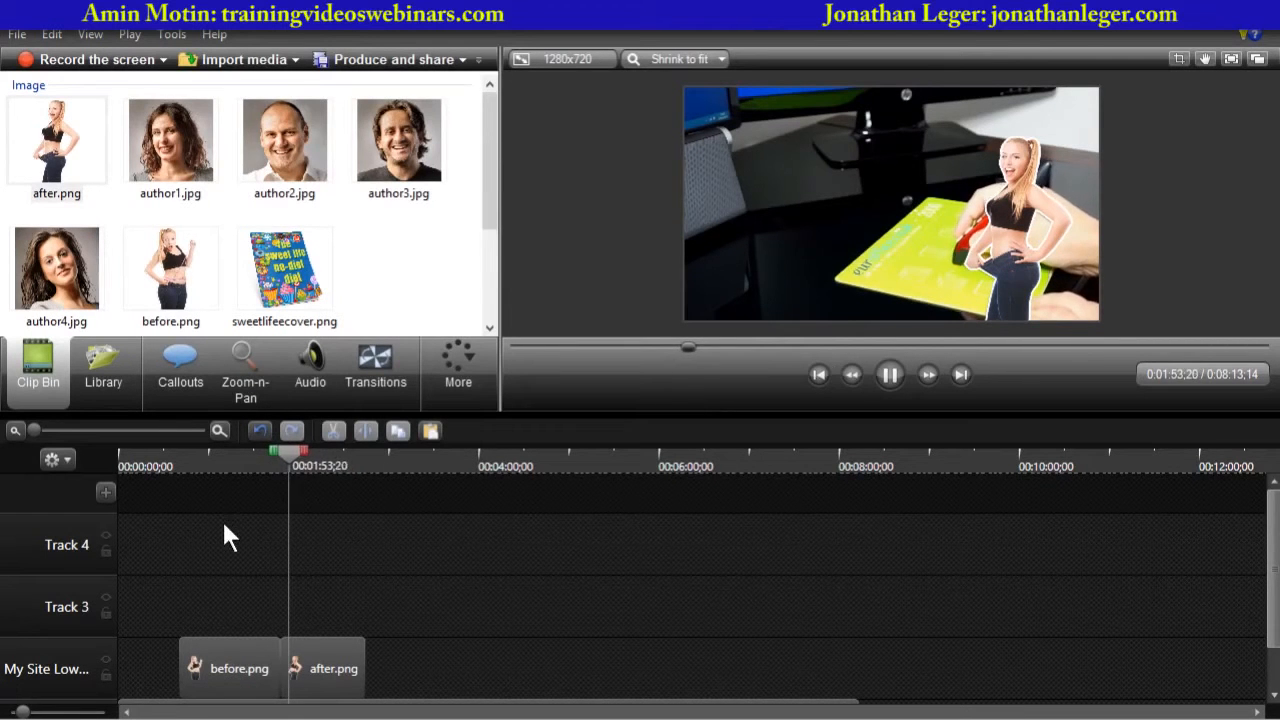
left_click_drag(1274, 594, 1266, 639)
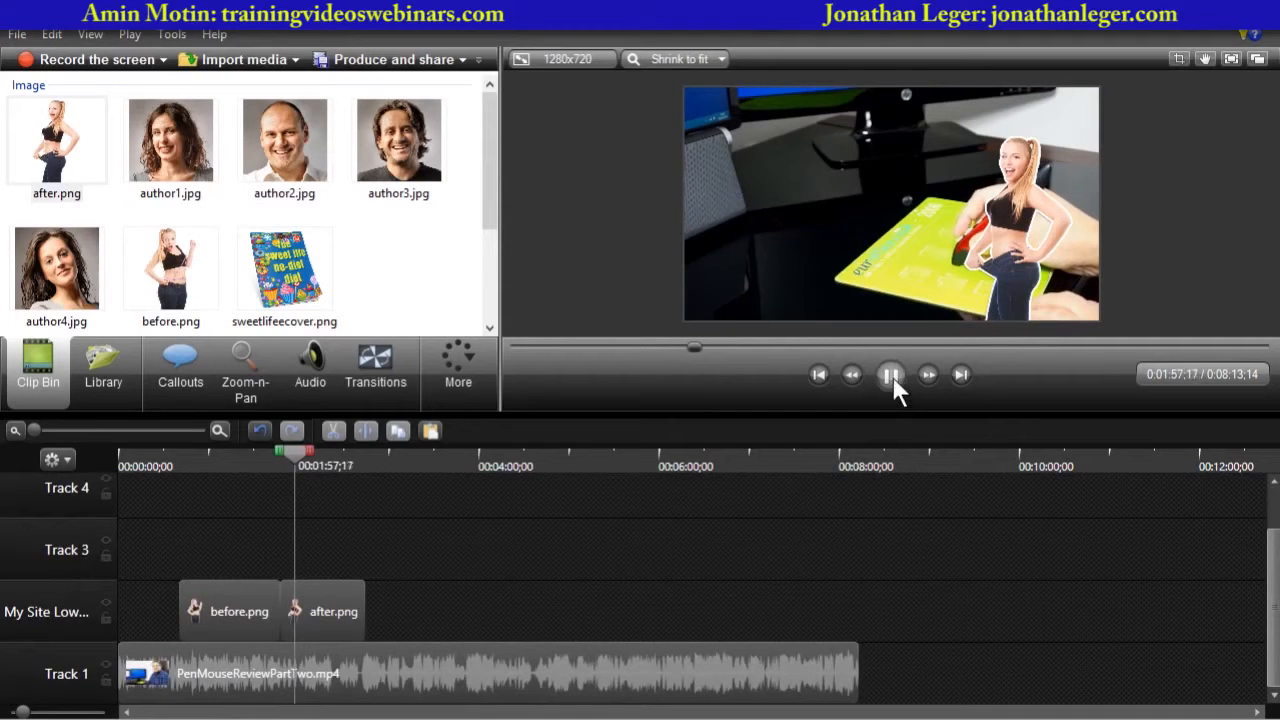
- Trim the start of the before.png clip so it begins slightly later
left_click(224, 597)
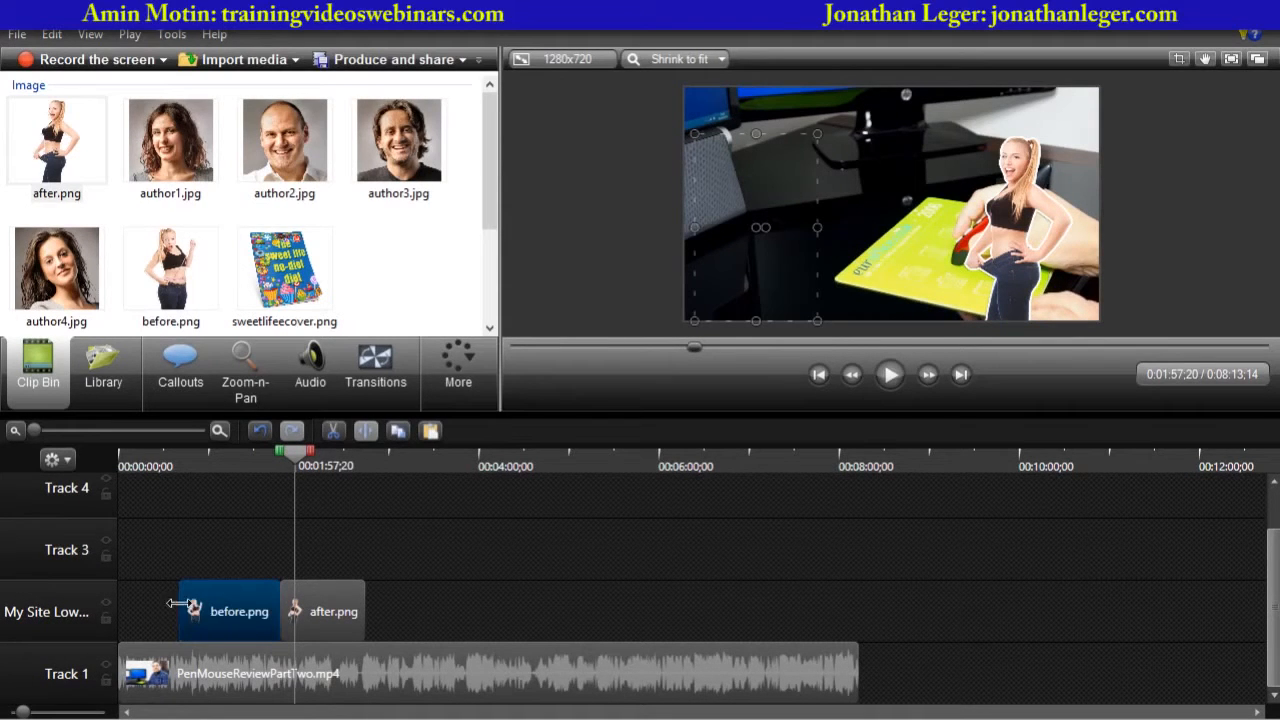
left_click_drag(181, 599, 209, 598)
left_click_drag(294, 461, 214, 460)
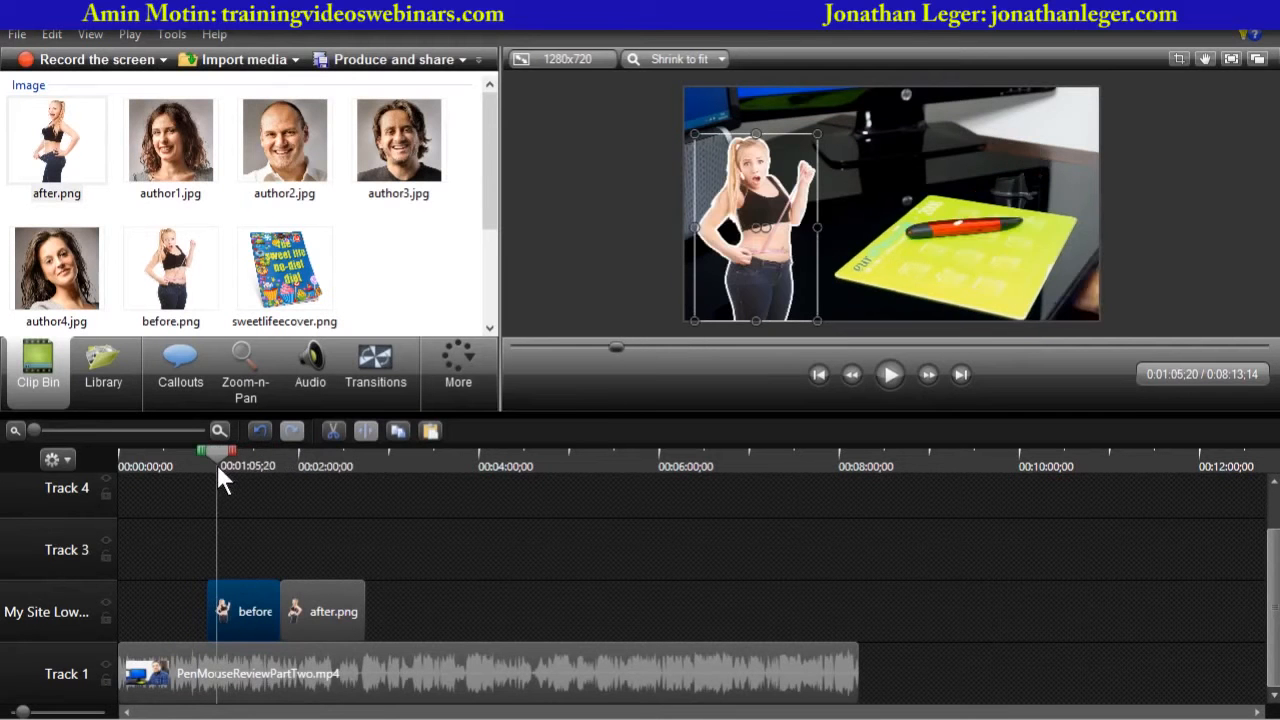
- Add a visual-properties animation to before.png that moves the image to the right side of the frame
left_click(459, 368)
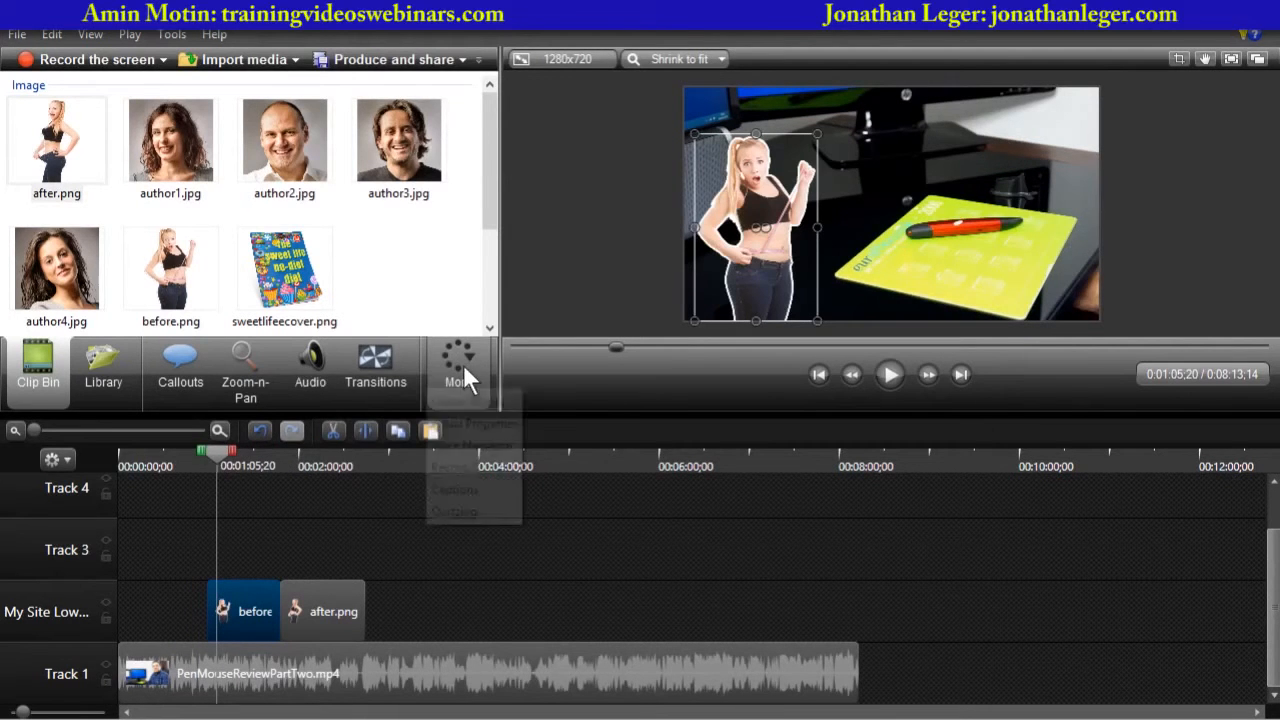
left_click(459, 425)
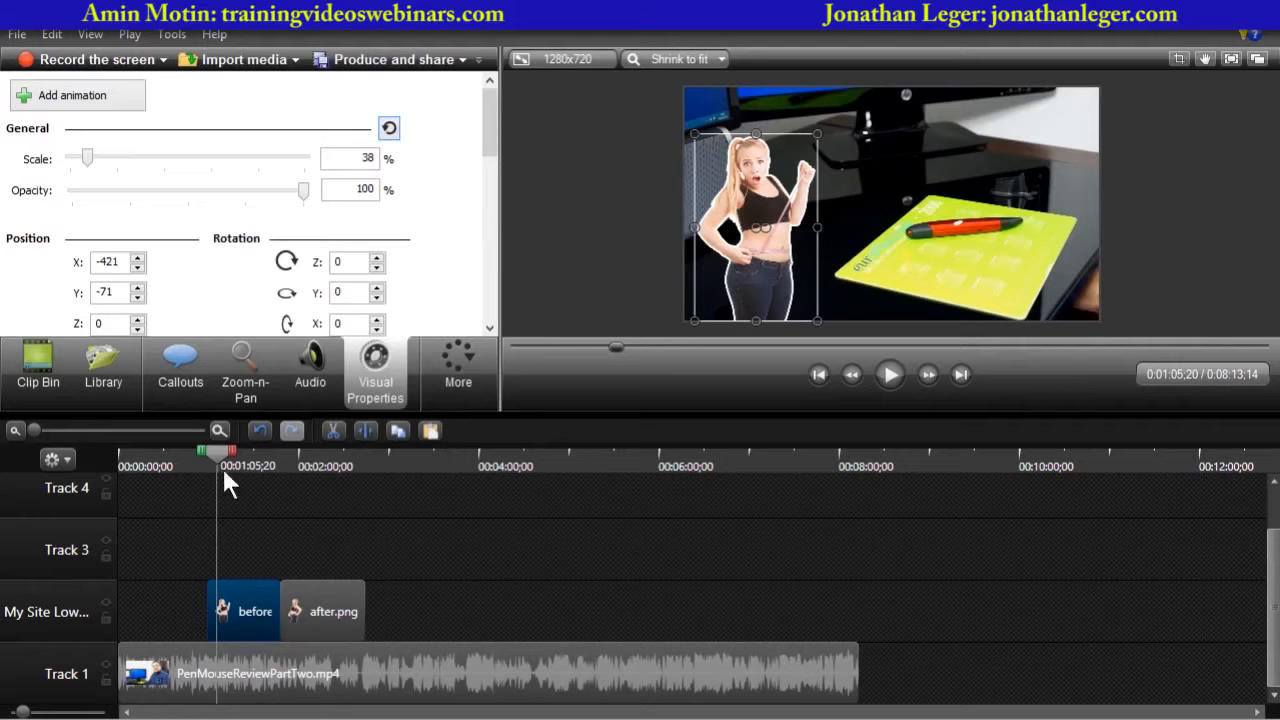
left_click_drag(215, 450, 267, 461)
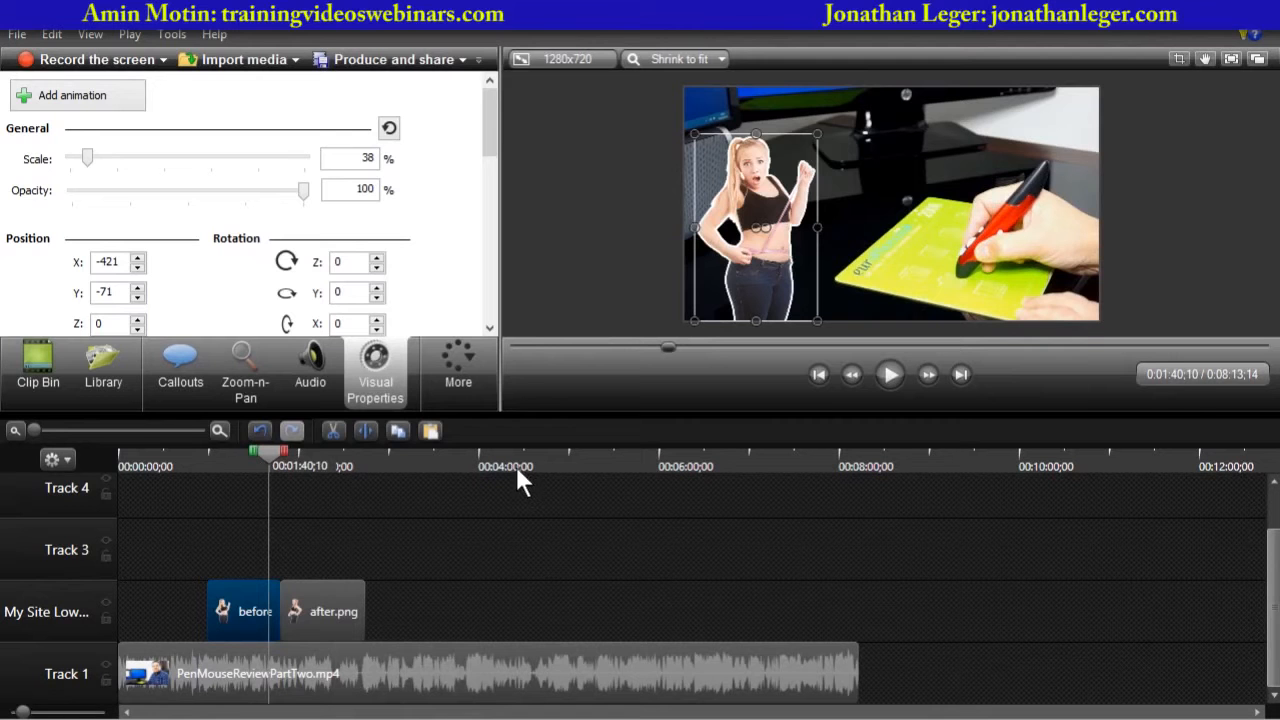
left_click(80, 100)
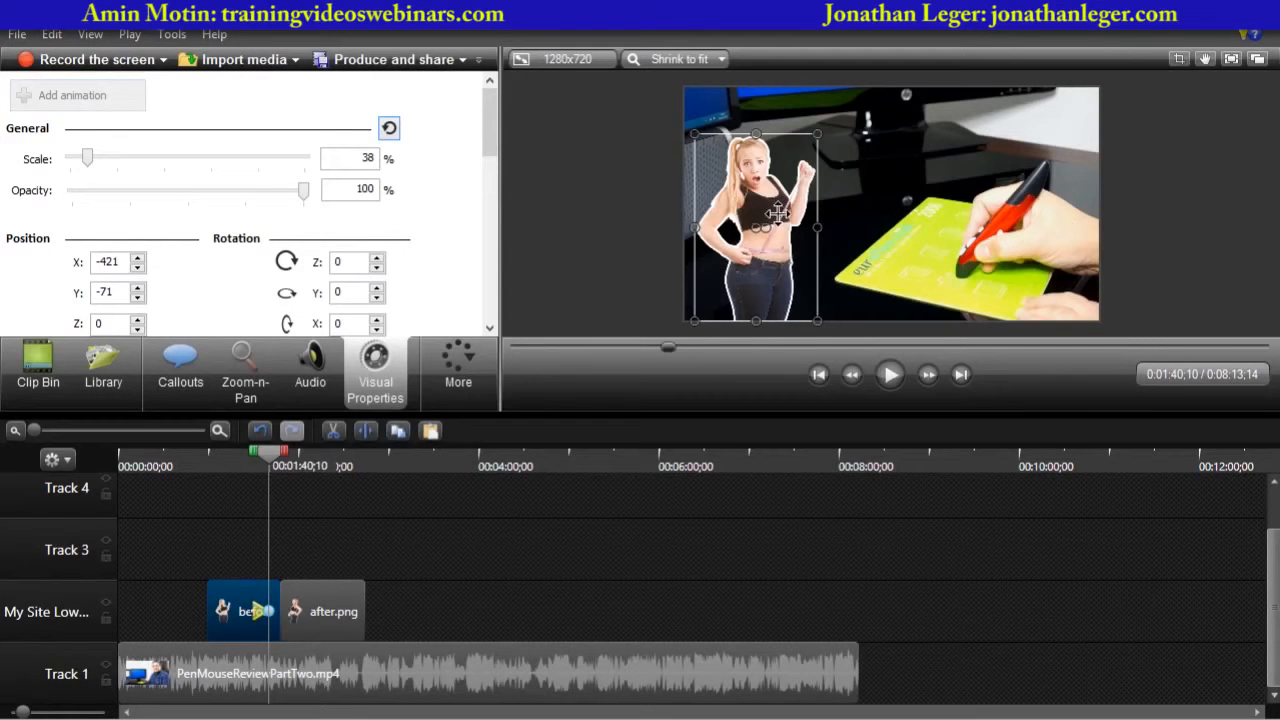
left_click_drag(778, 213, 1040, 213)
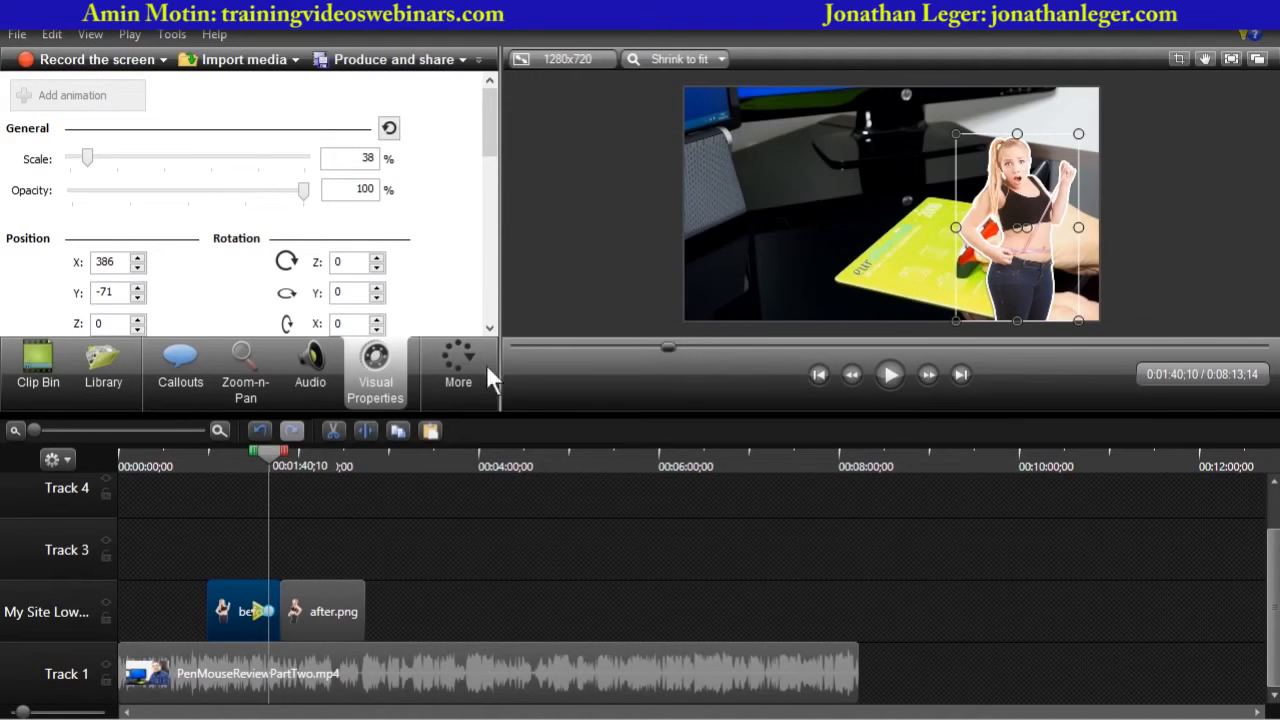
- Set the animation's Y rotation to -180 to flip the before image
scroll(491, 168, "down", 2)
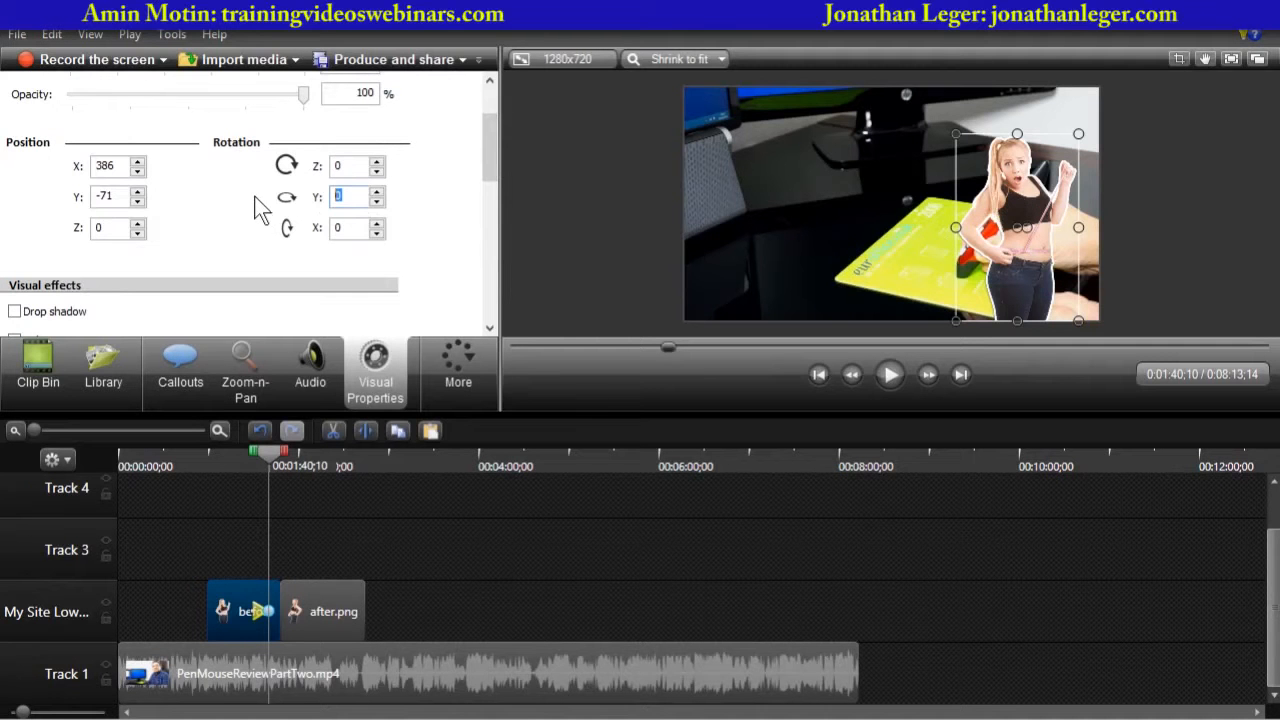
type("360")
type("-1")
key("Delete")
key("Delete")
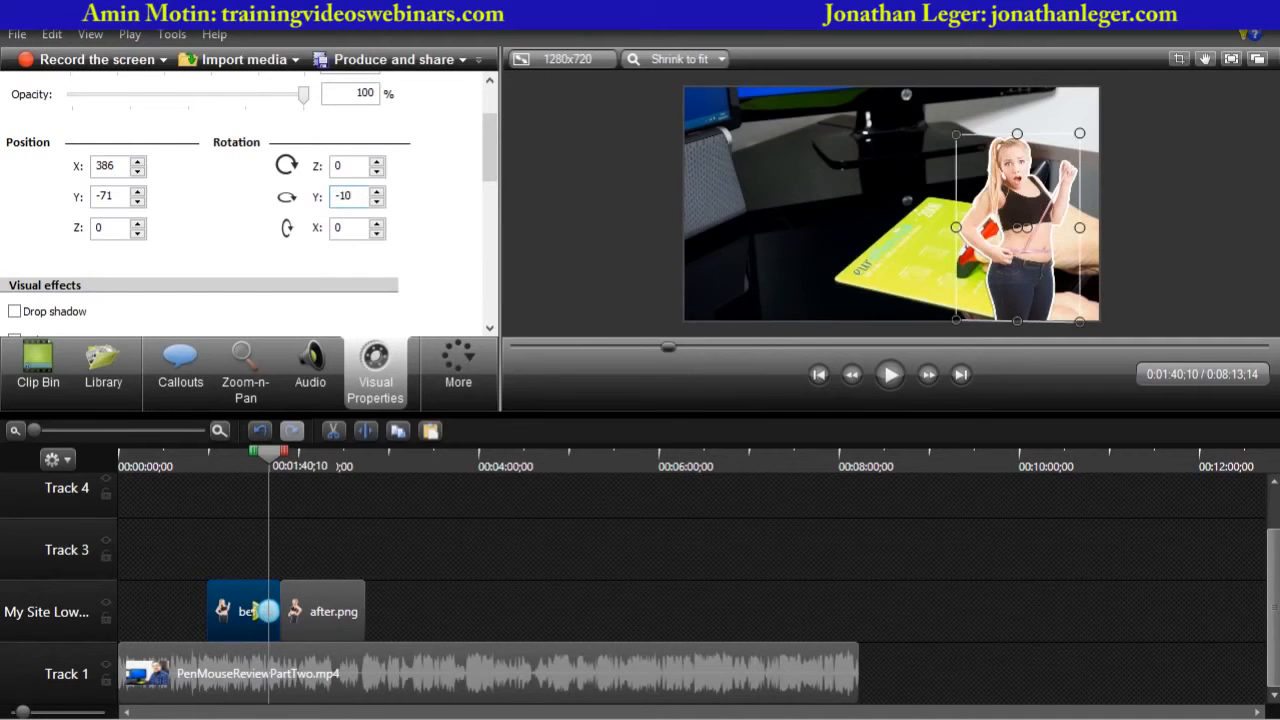
type("8")
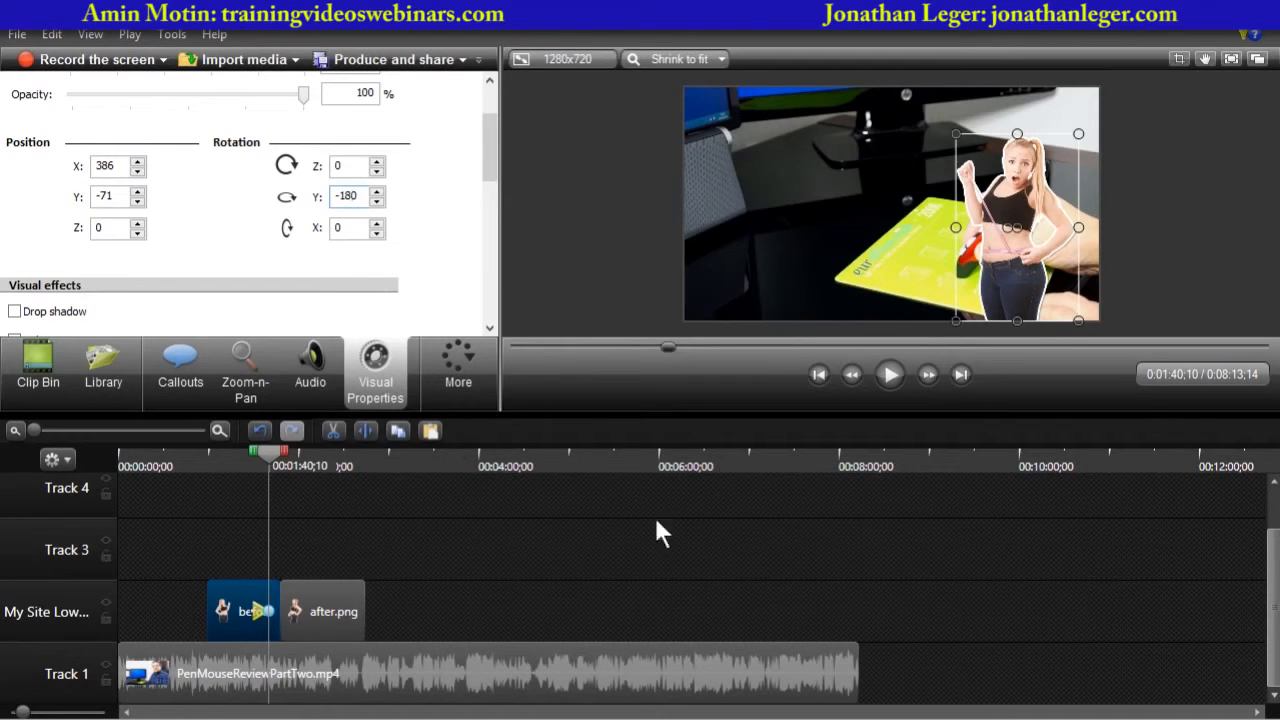
- Play back the before image animation from just before it starts
left_click_drag(243, 457, 209, 457)
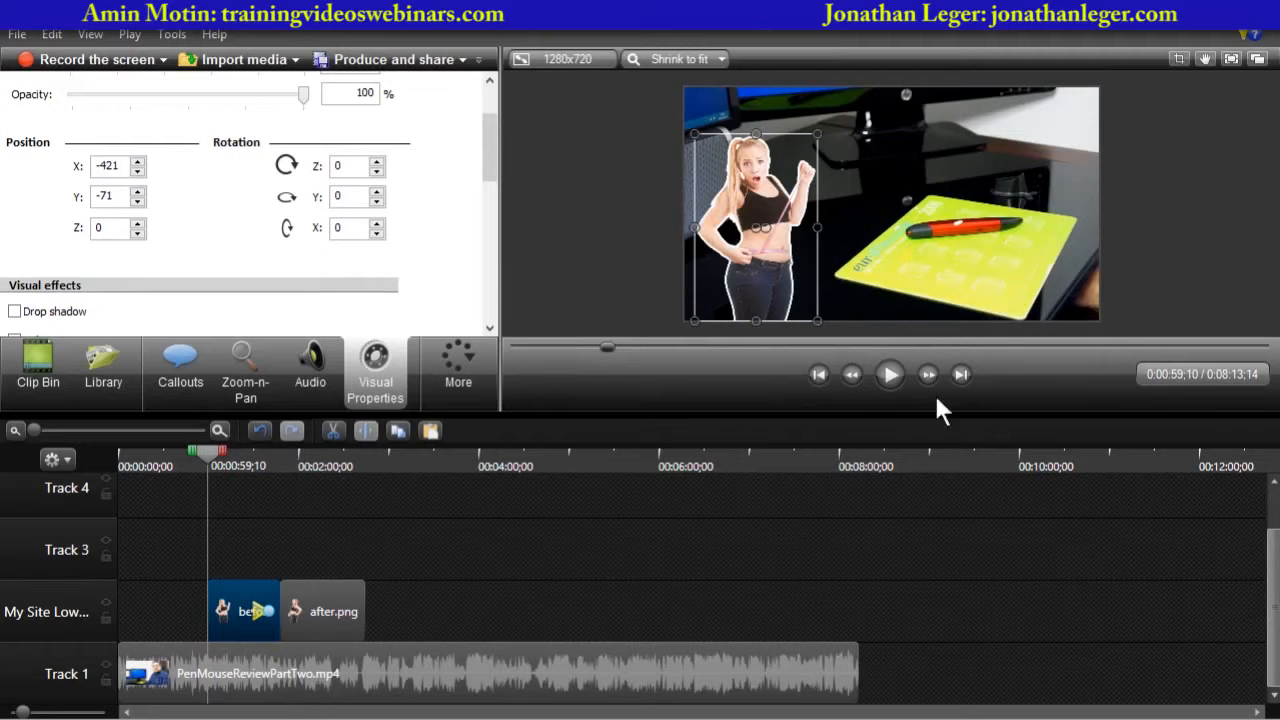
left_click(889, 376)
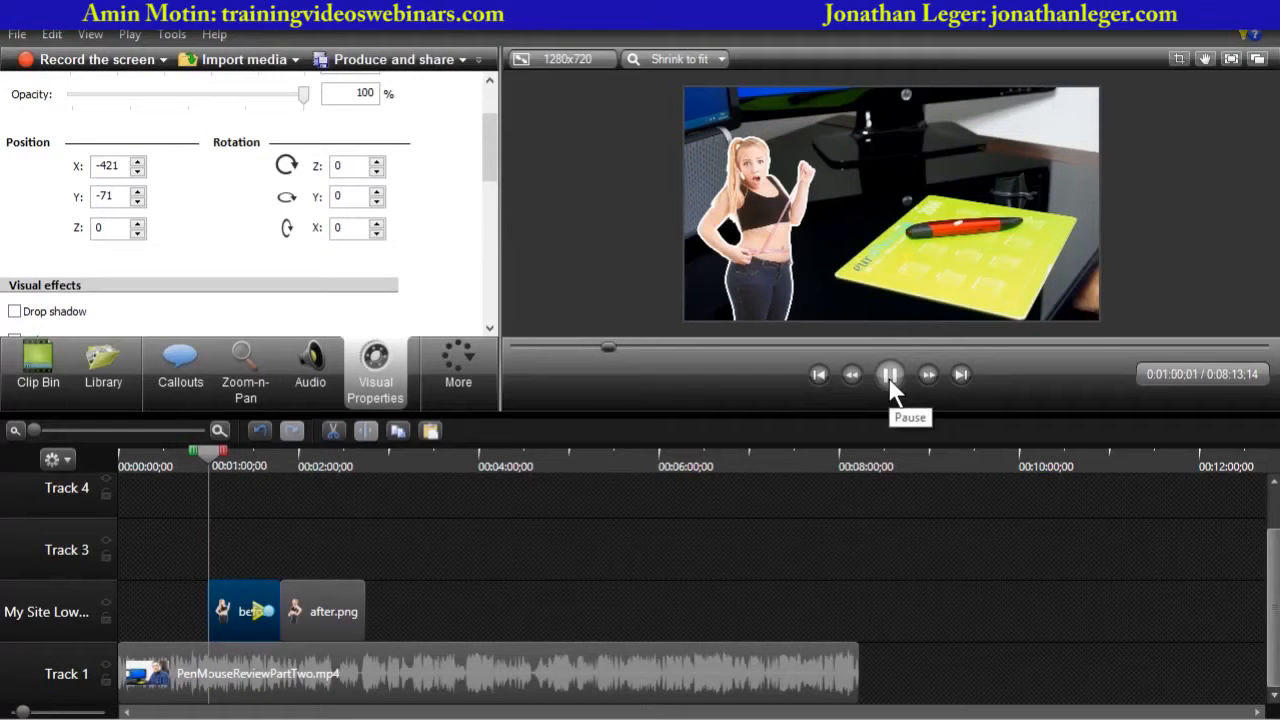
left_click_drag(214, 452, 245, 459)
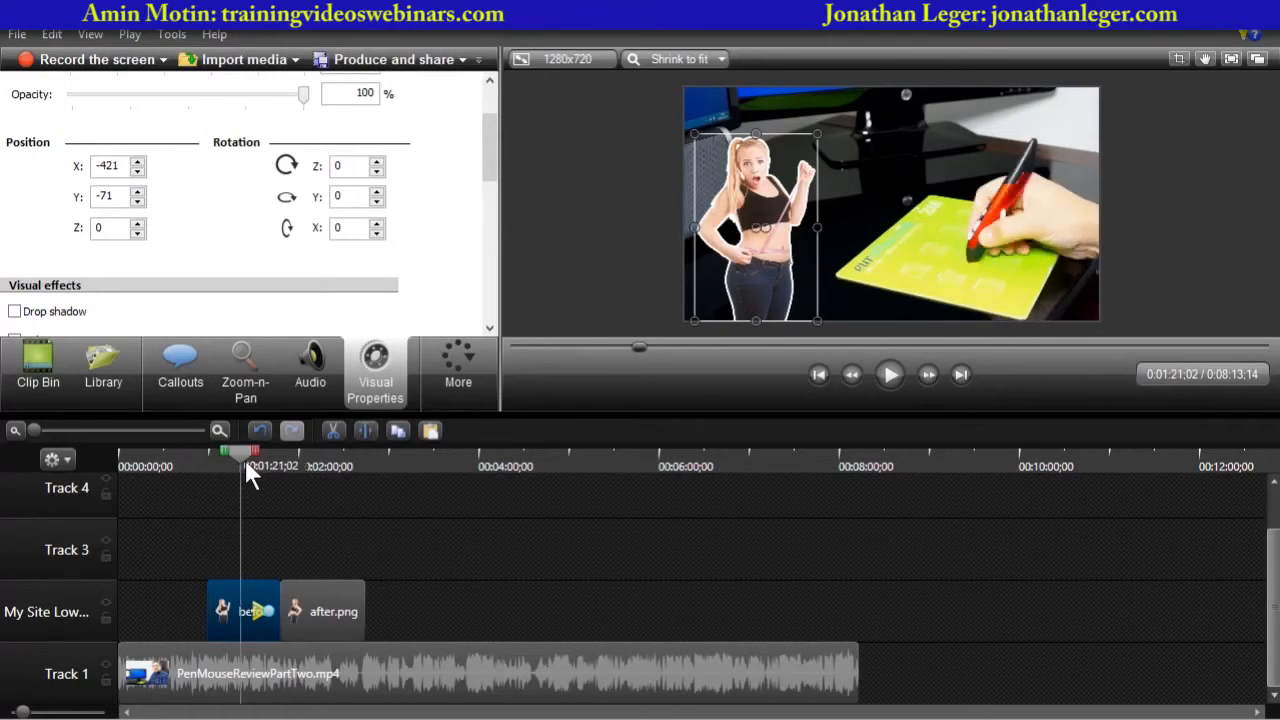
left_click(891, 376)
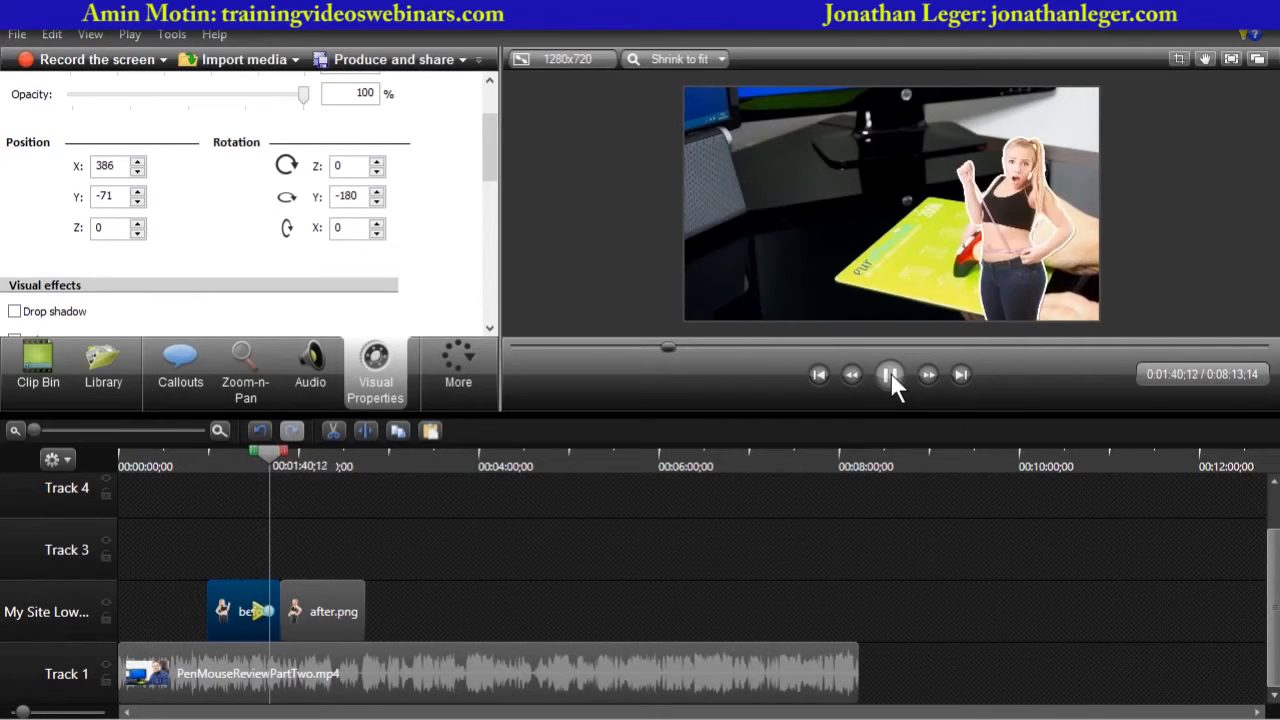
left_click(890, 374)
- Zoom into the timeline and lengthen the before.png animation by starting it earlier
left_click_drag(30, 431, 97, 437)
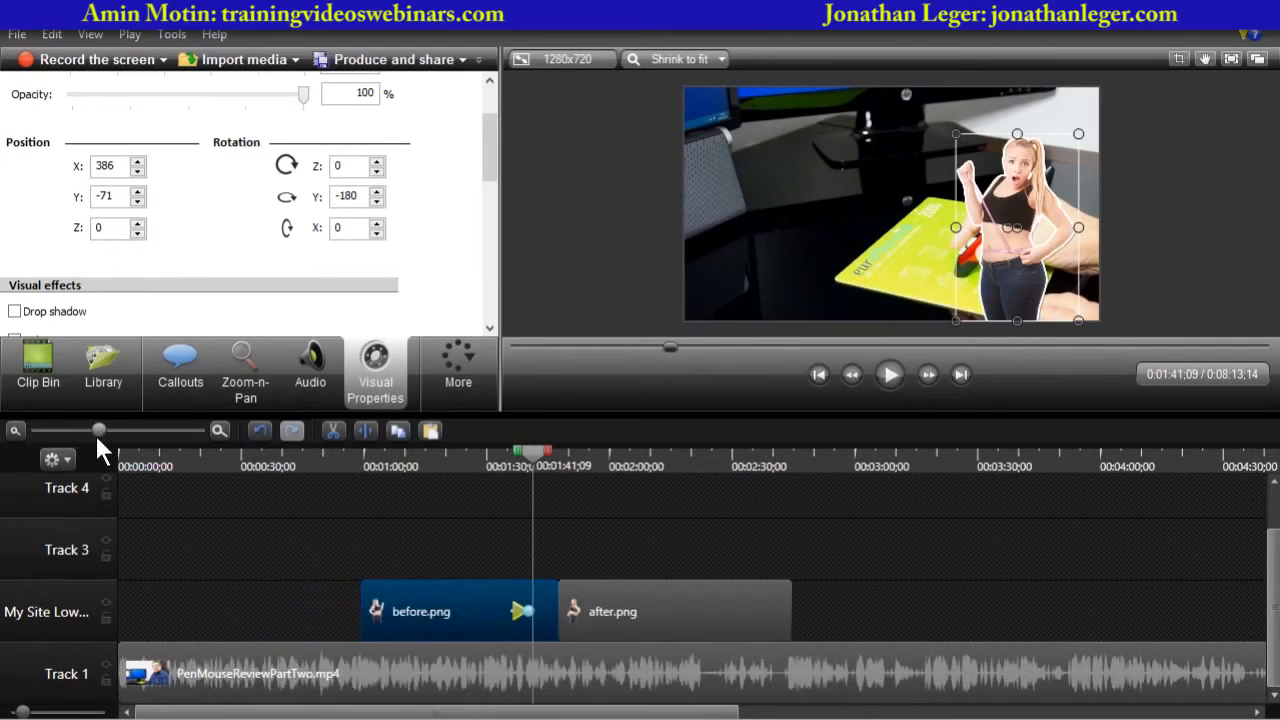
left_click_drag(507, 617, 447, 612)
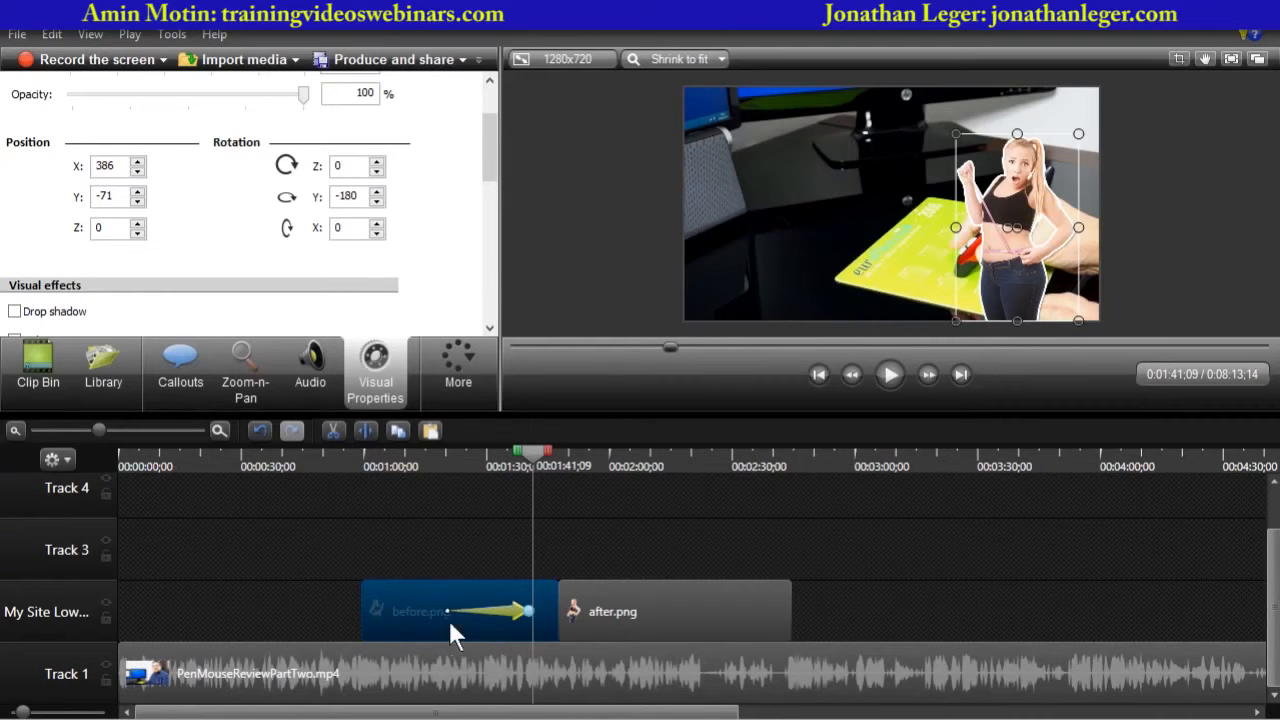
left_click(438, 468)
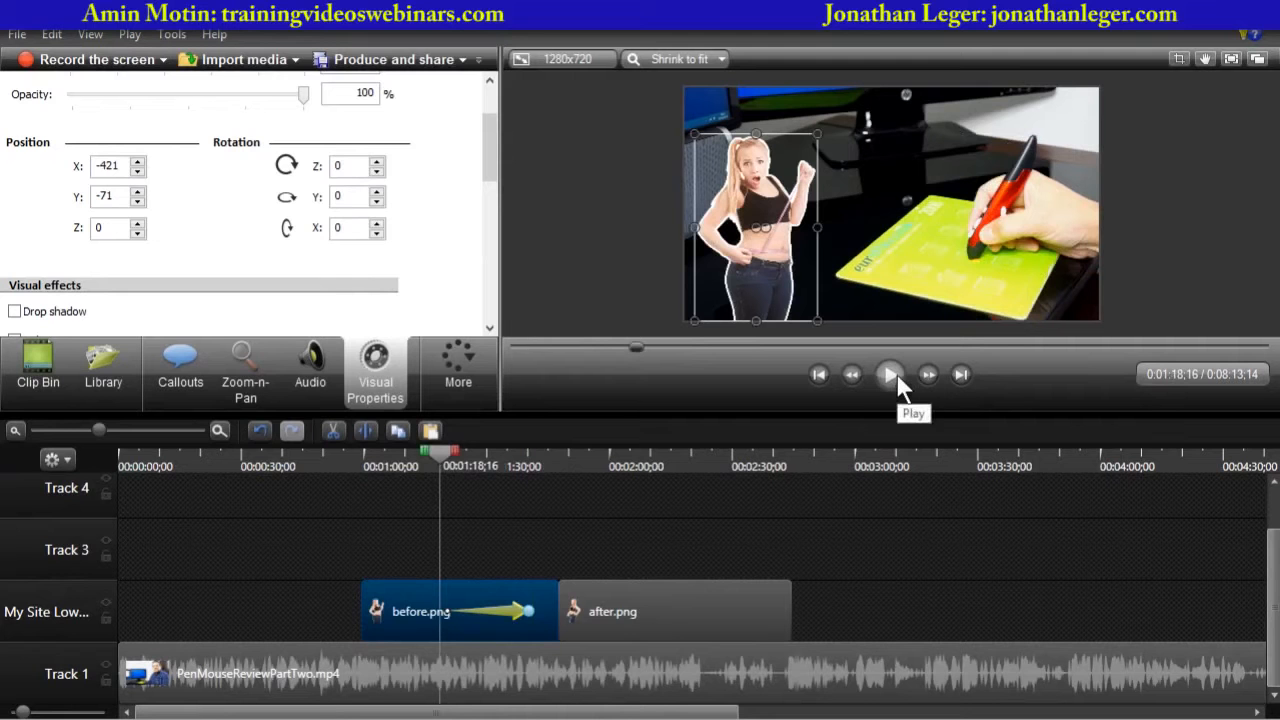
- Play back the lengthened animation into the after image
left_click(608, 283)
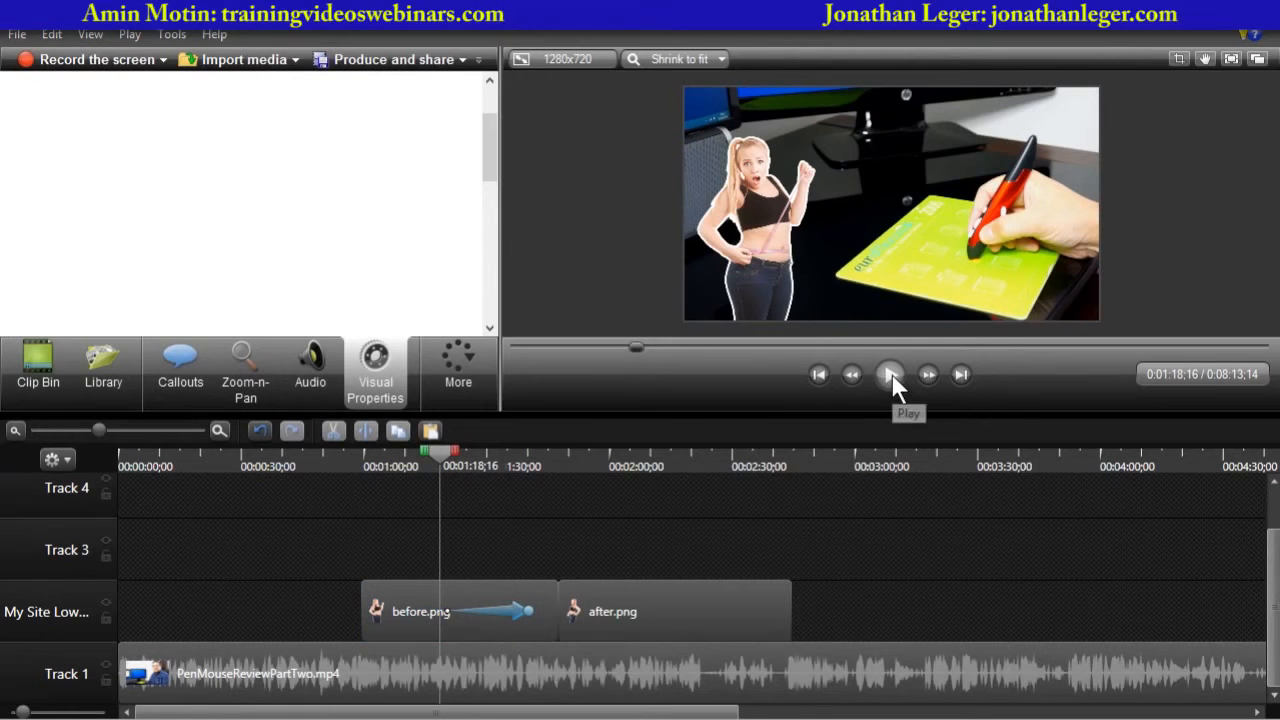
left_click(891, 375)
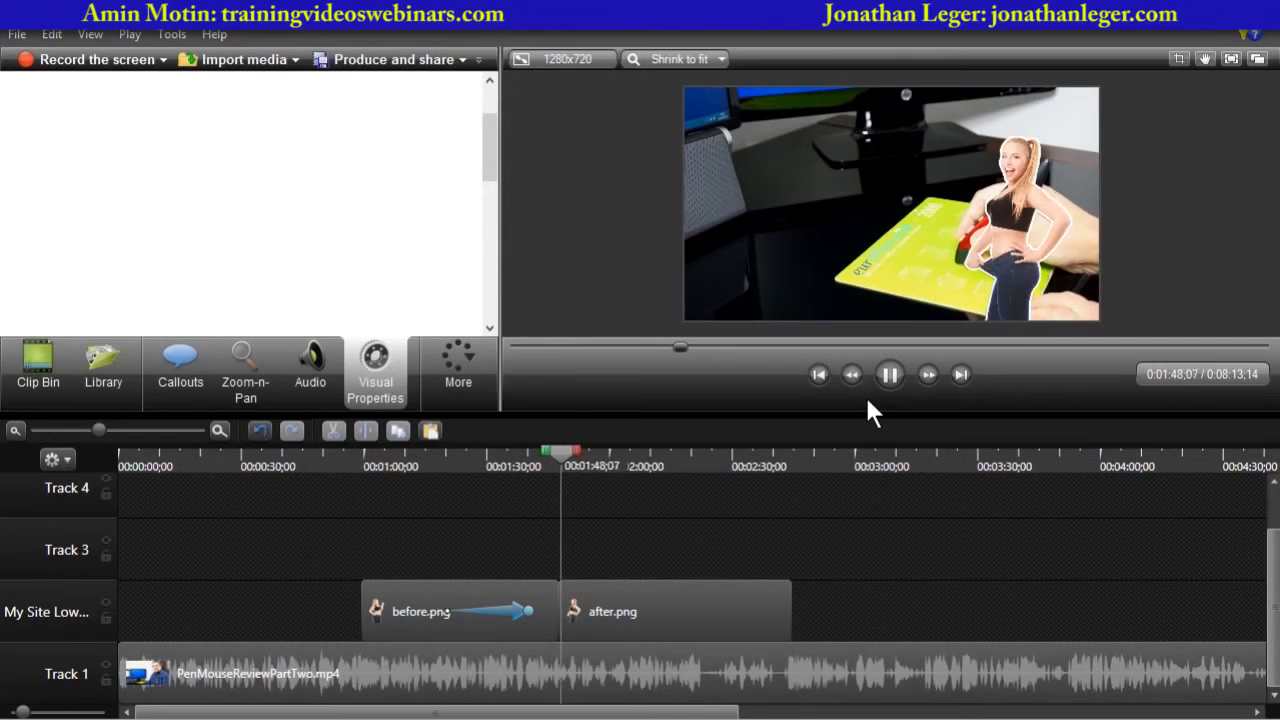
left_click(892, 372)
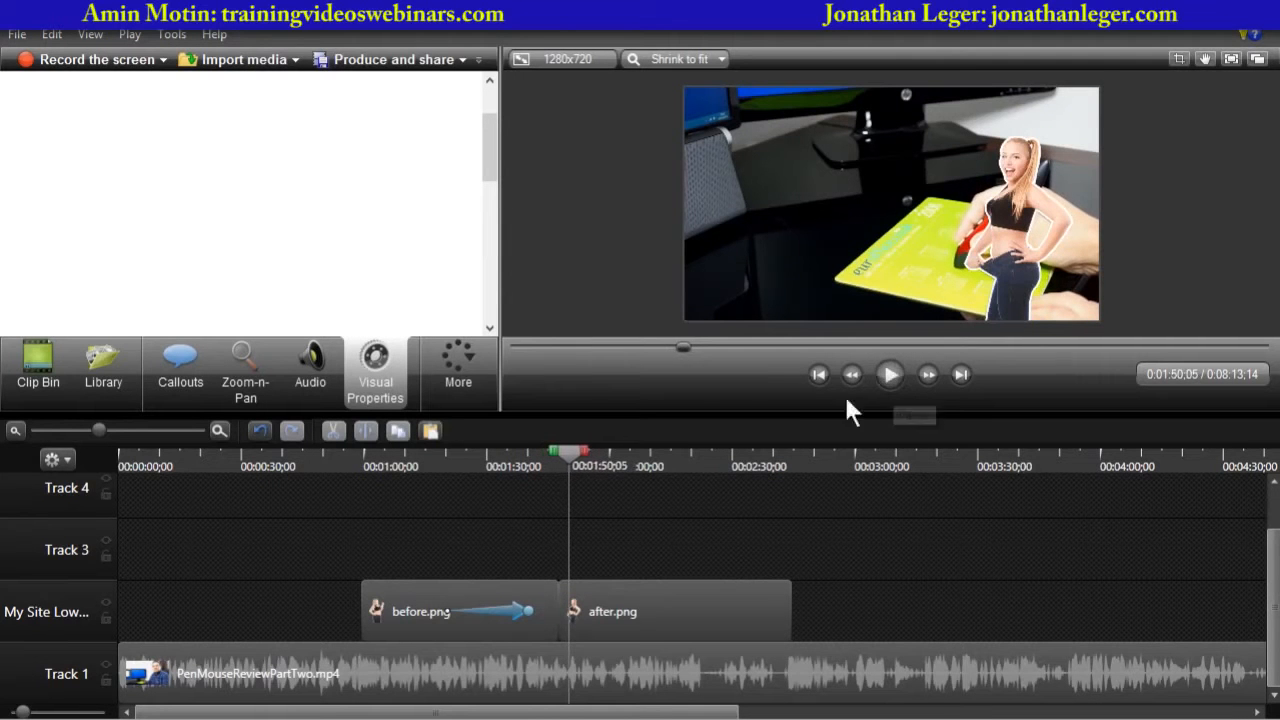
- Trim the before.png clip so it starts later and ends earlier on the timeline
left_click_drag(446, 611, 463, 611)
left_click_drag(362, 600, 412, 600)
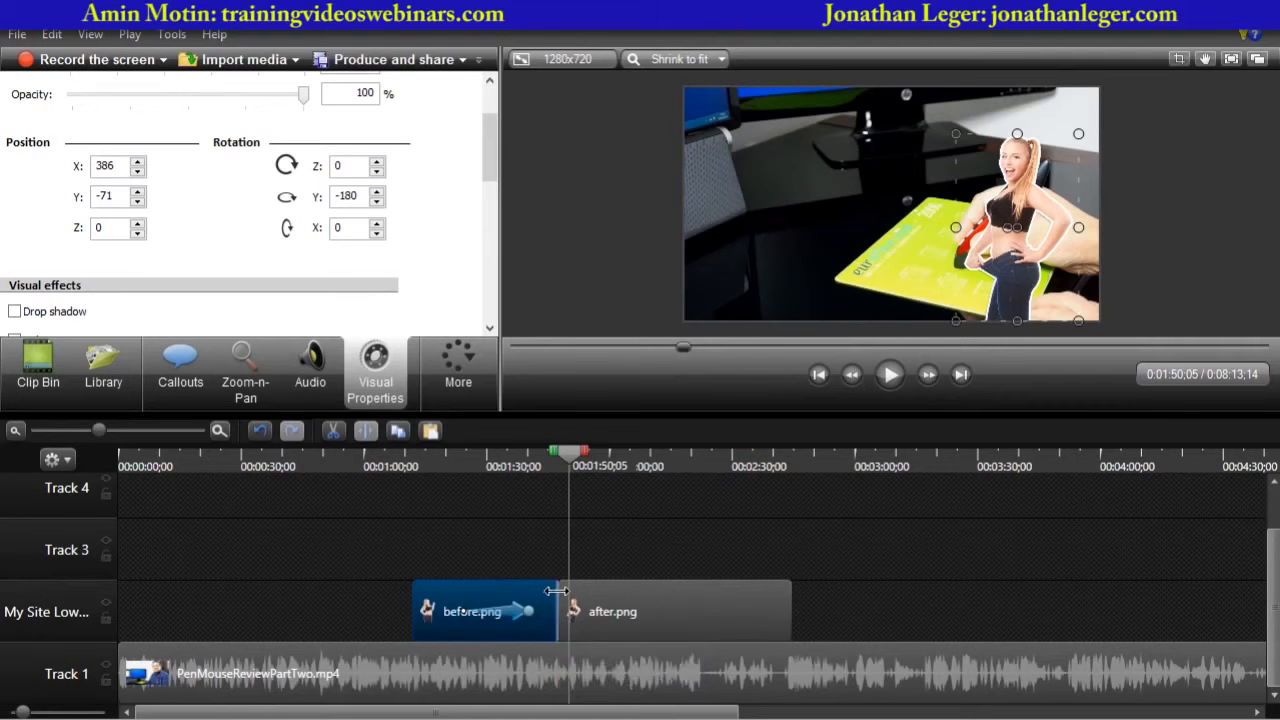
left_click_drag(554, 591, 539, 594)
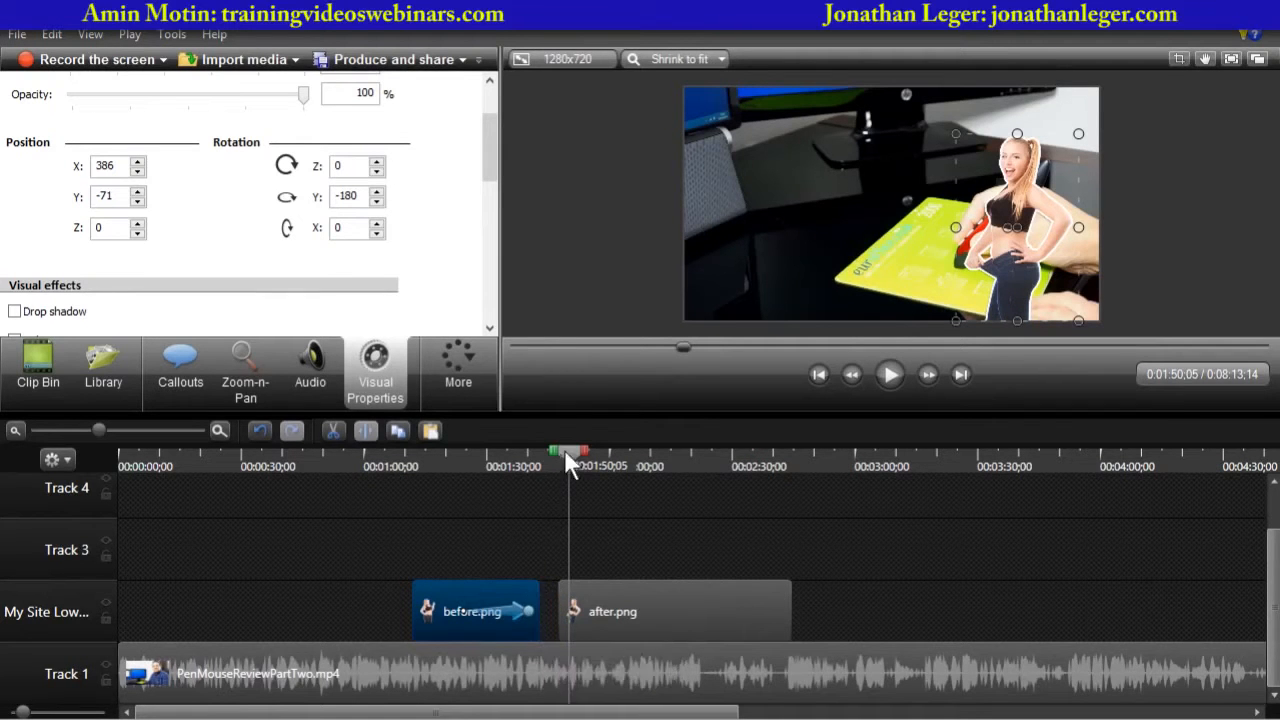
- Add an animation at the end of before.png that fades its opacity to 0%
left_click_drag(565, 455, 512, 472)
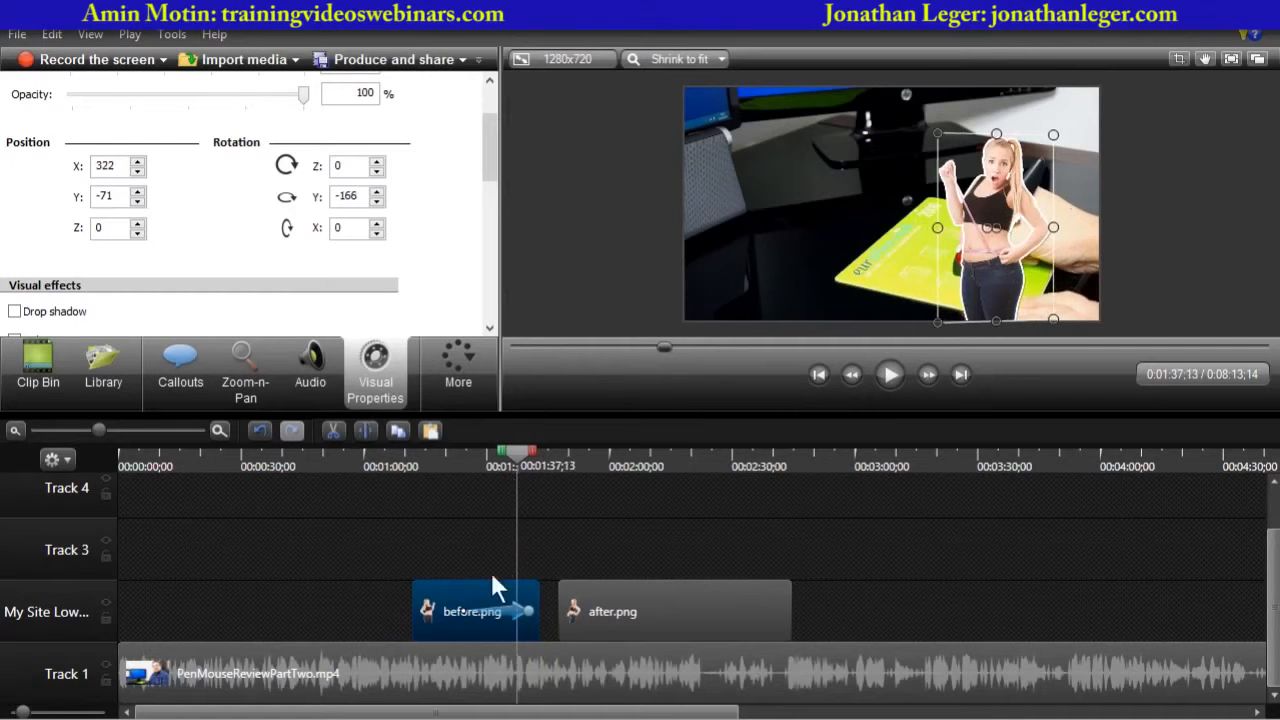
mouse_move(491, 590)
left_click(529, 611)
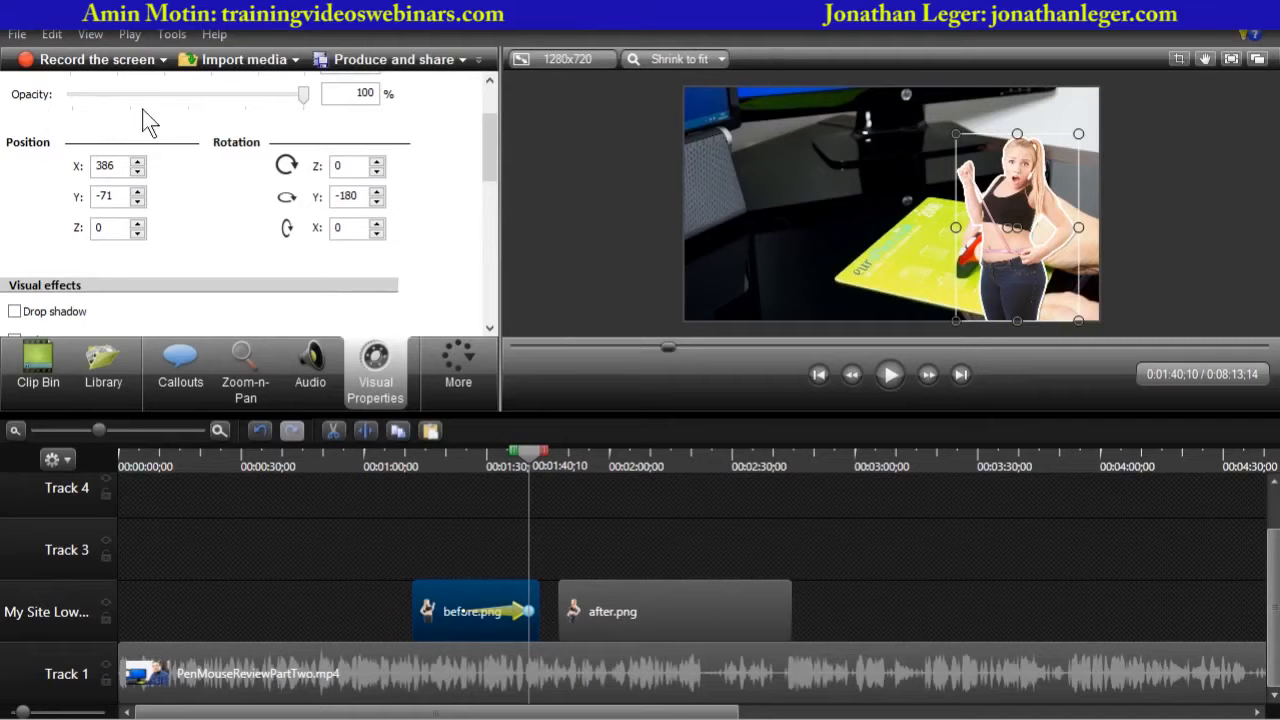
left_click_drag(488, 149, 489, 116)
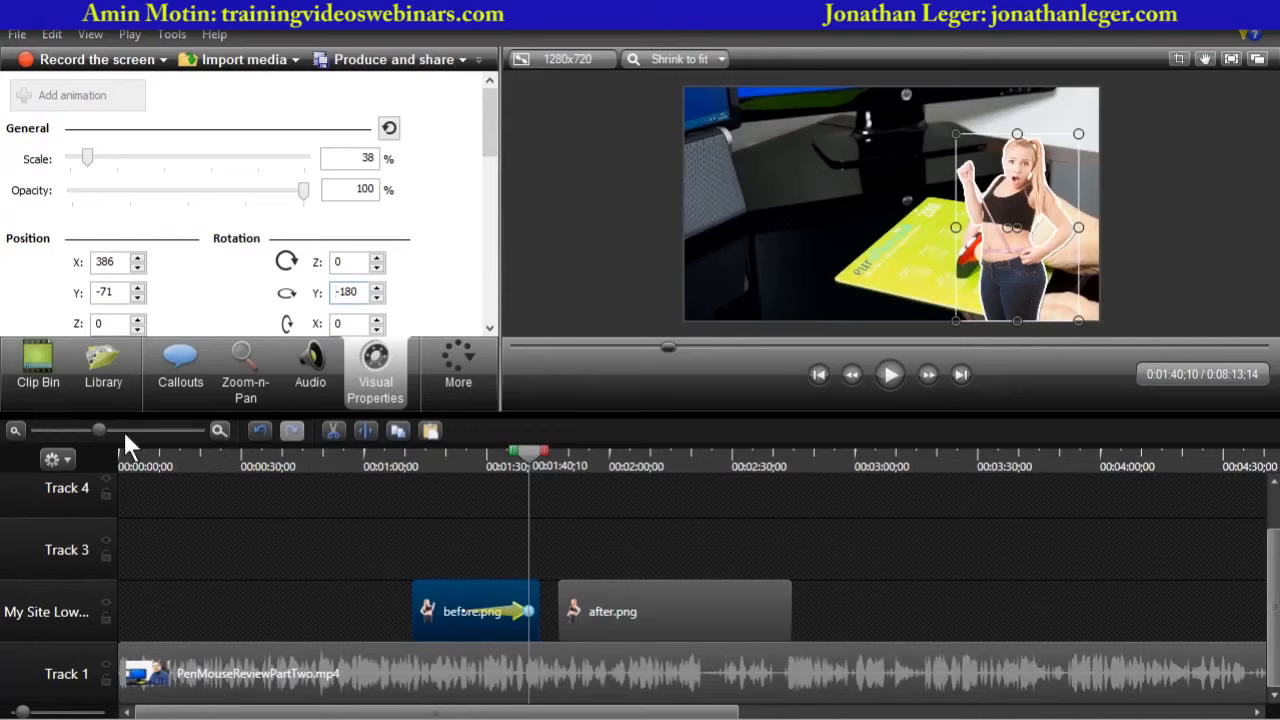
left_click_drag(98, 429, 121, 430)
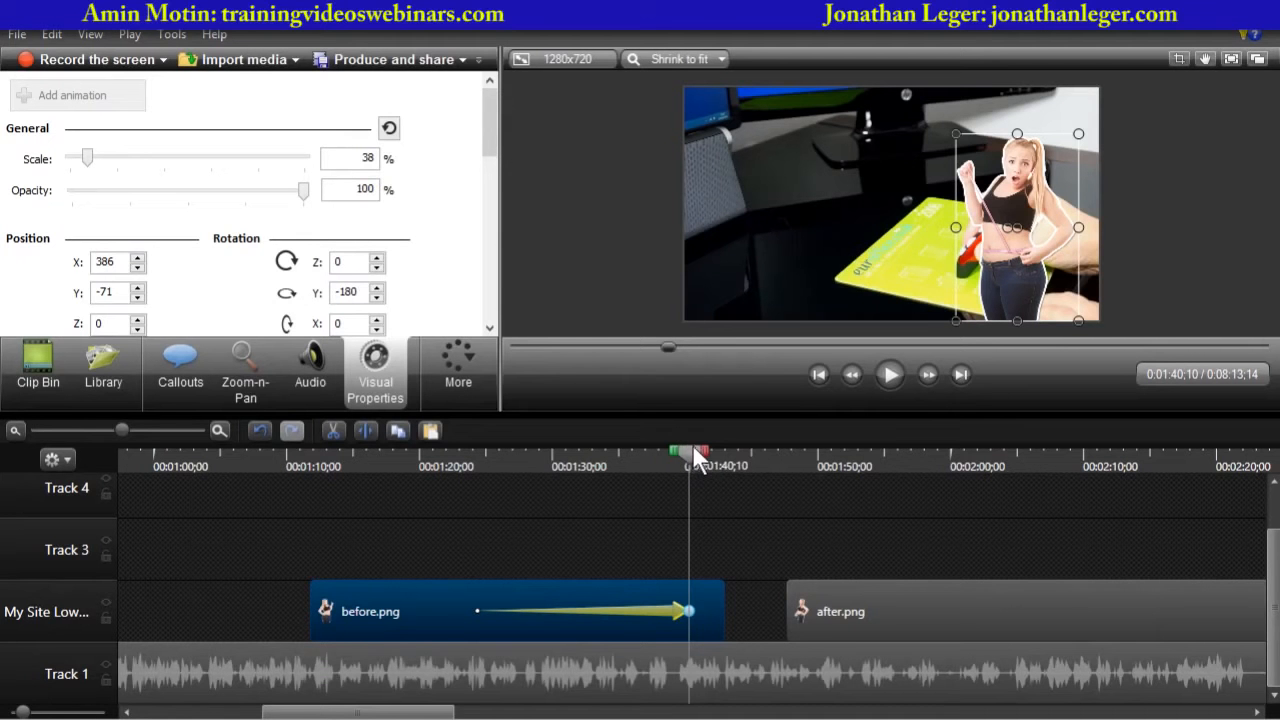
left_click_drag(692, 449, 703, 450)
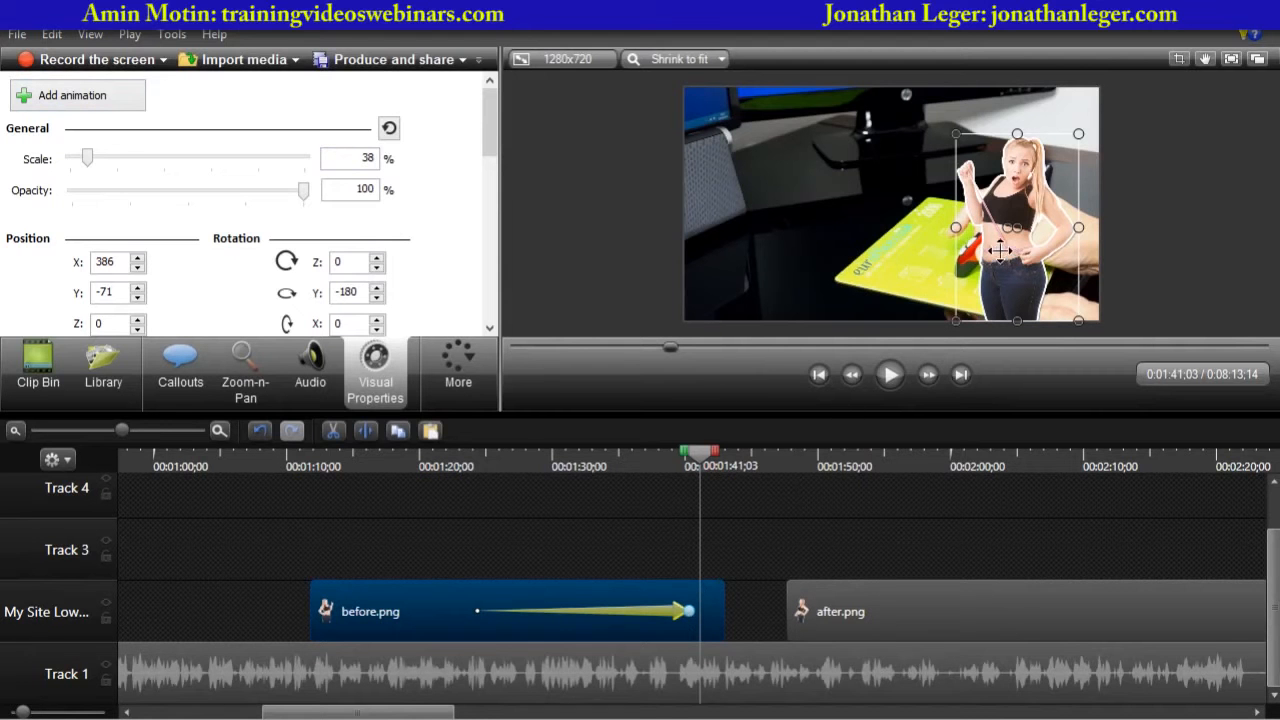
left_click(85, 105)
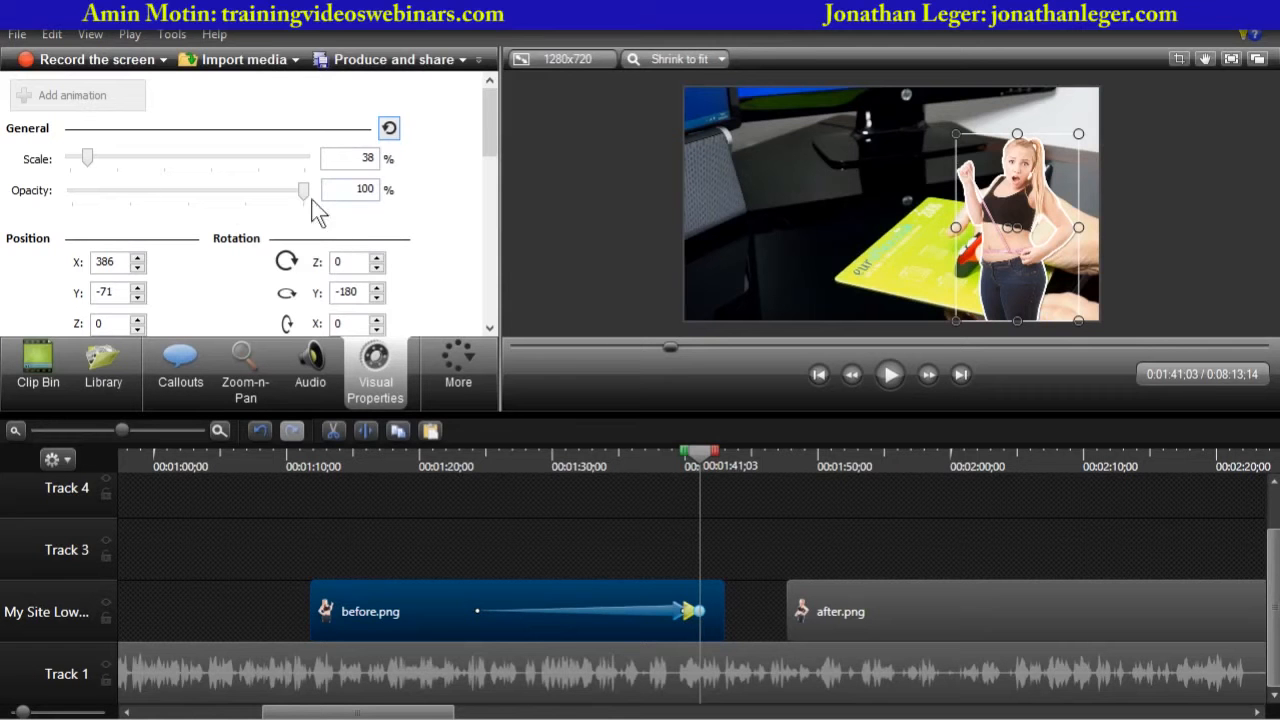
left_click_drag(305, 191, 48, 197)
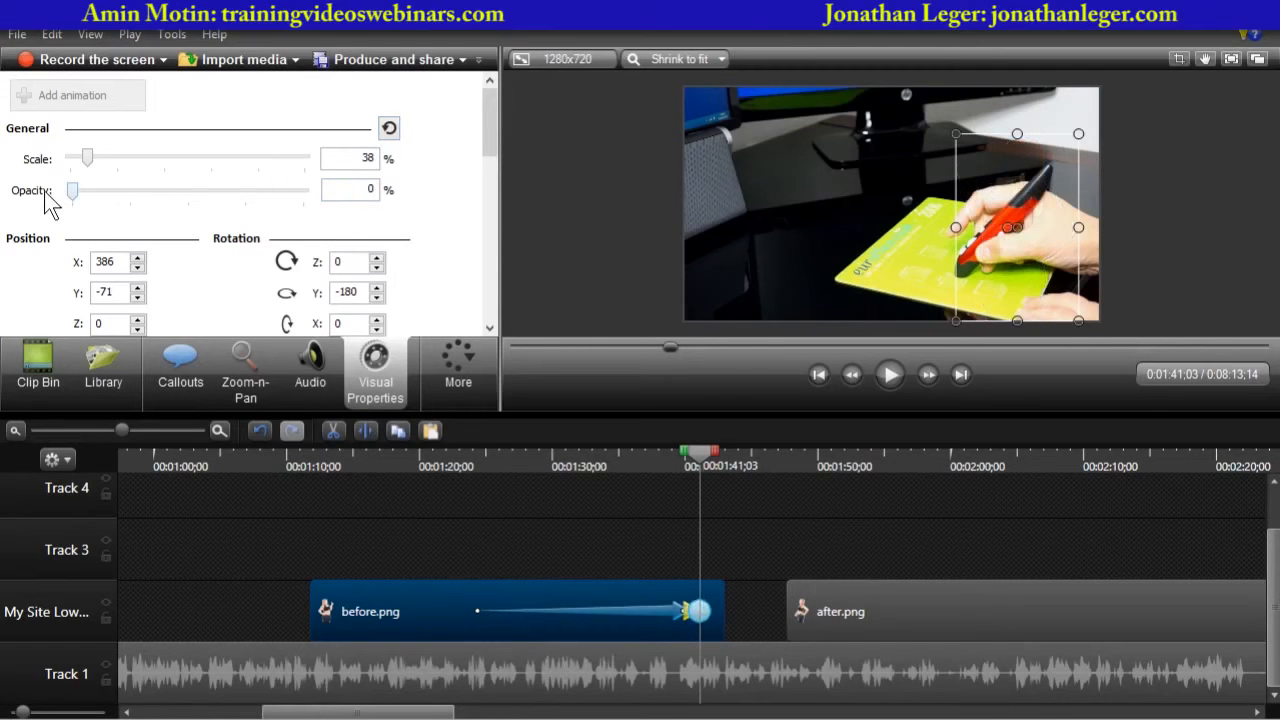
- Play back the before image fading out
left_click_drag(706, 453, 622, 455)
left_click(886, 377)
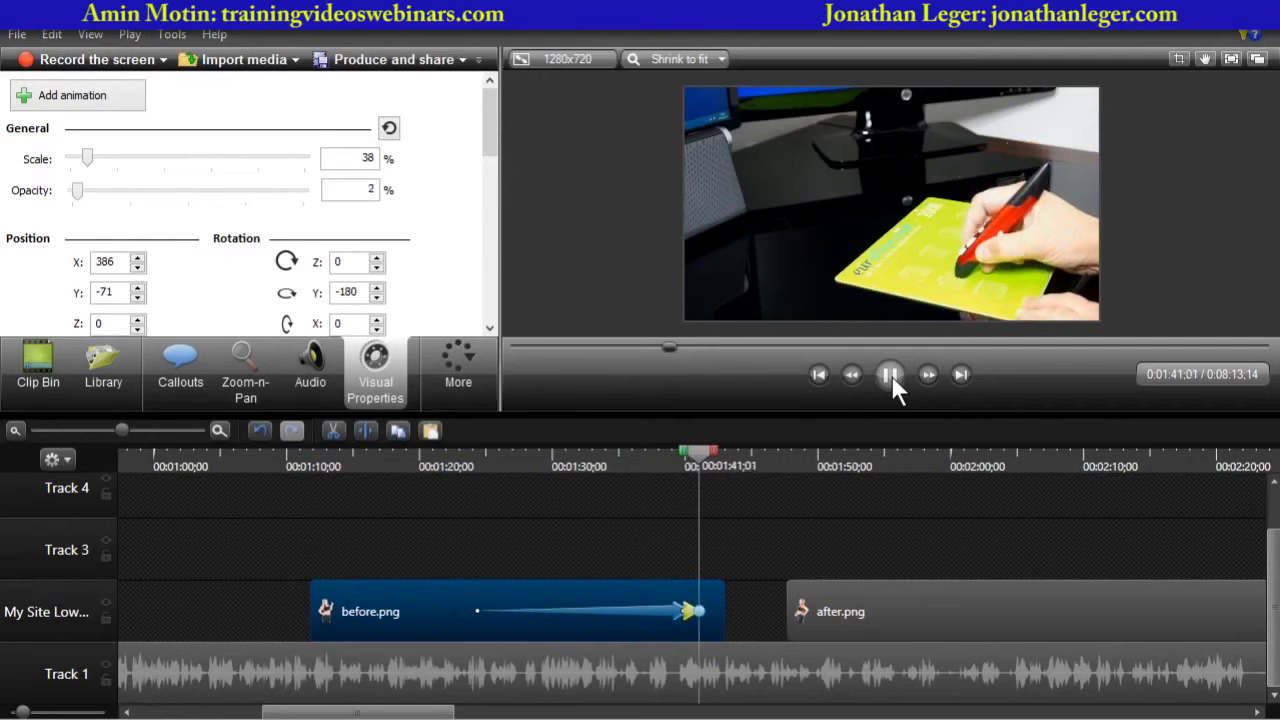
left_click(891, 375)
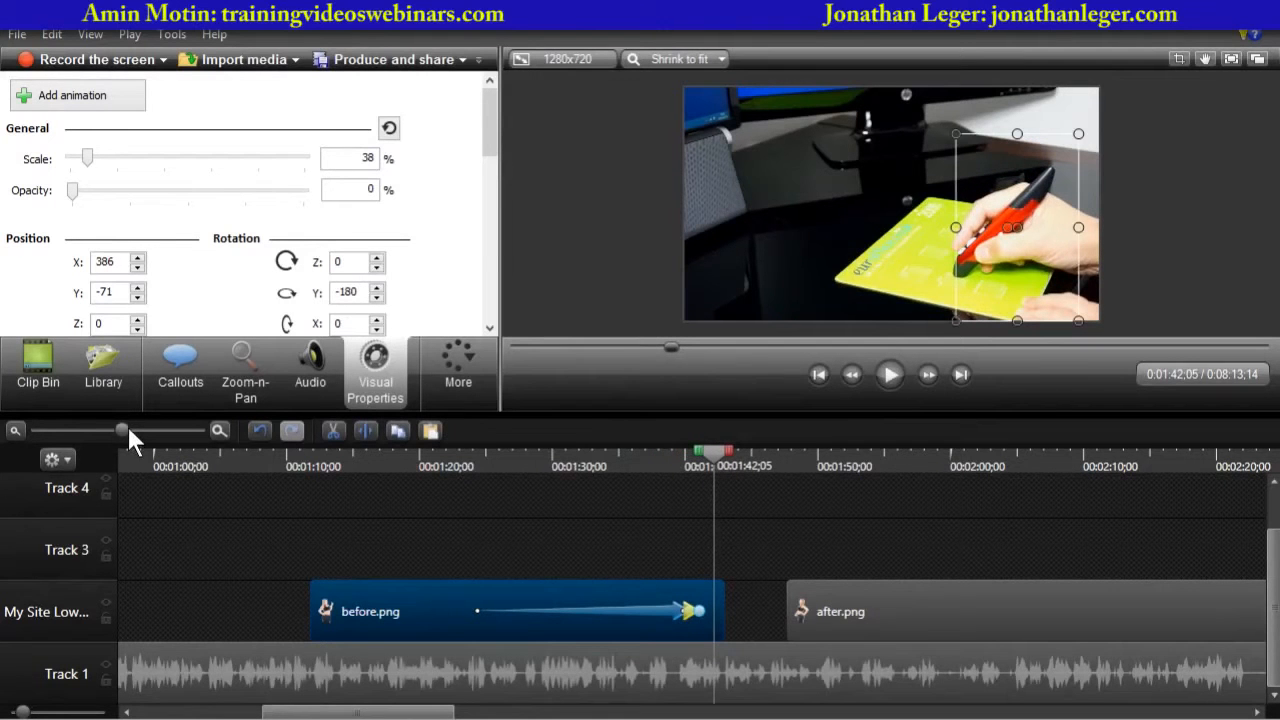
- Zoom in, extend the end of the fade-out animation slightly, and preview it
left_click_drag(125, 426, 148, 426)
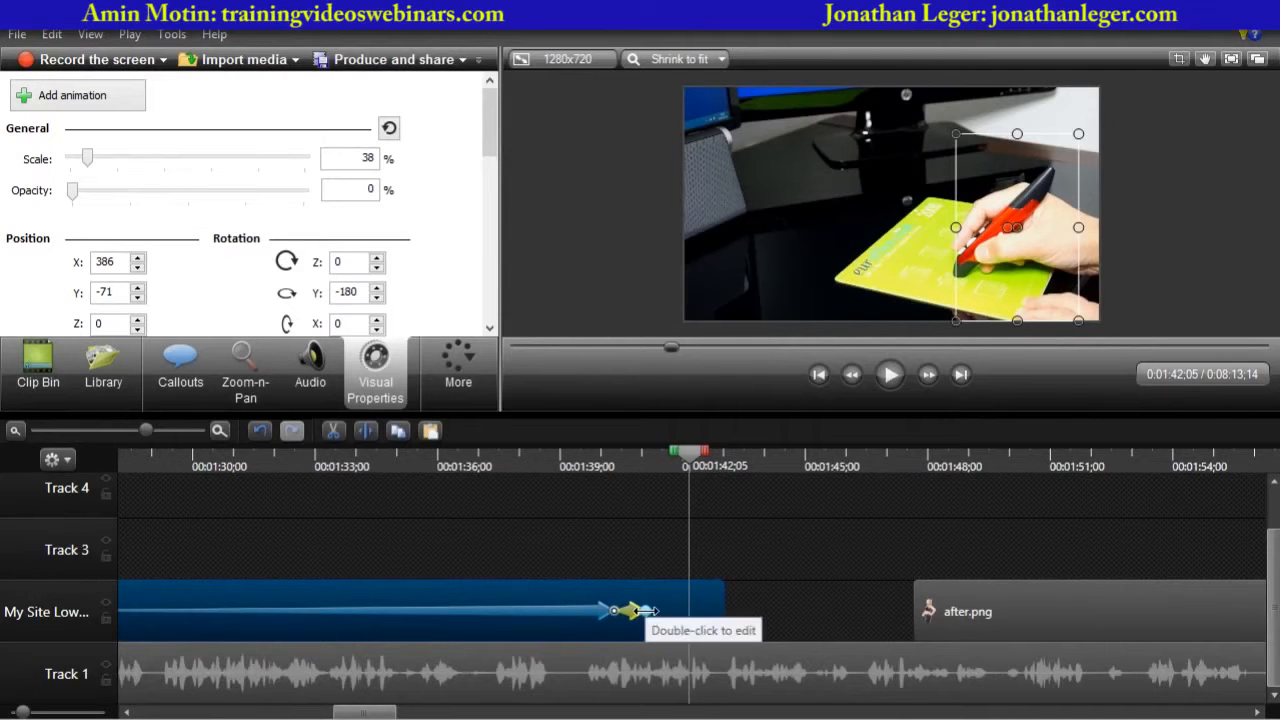
left_click_drag(646, 611, 663, 611)
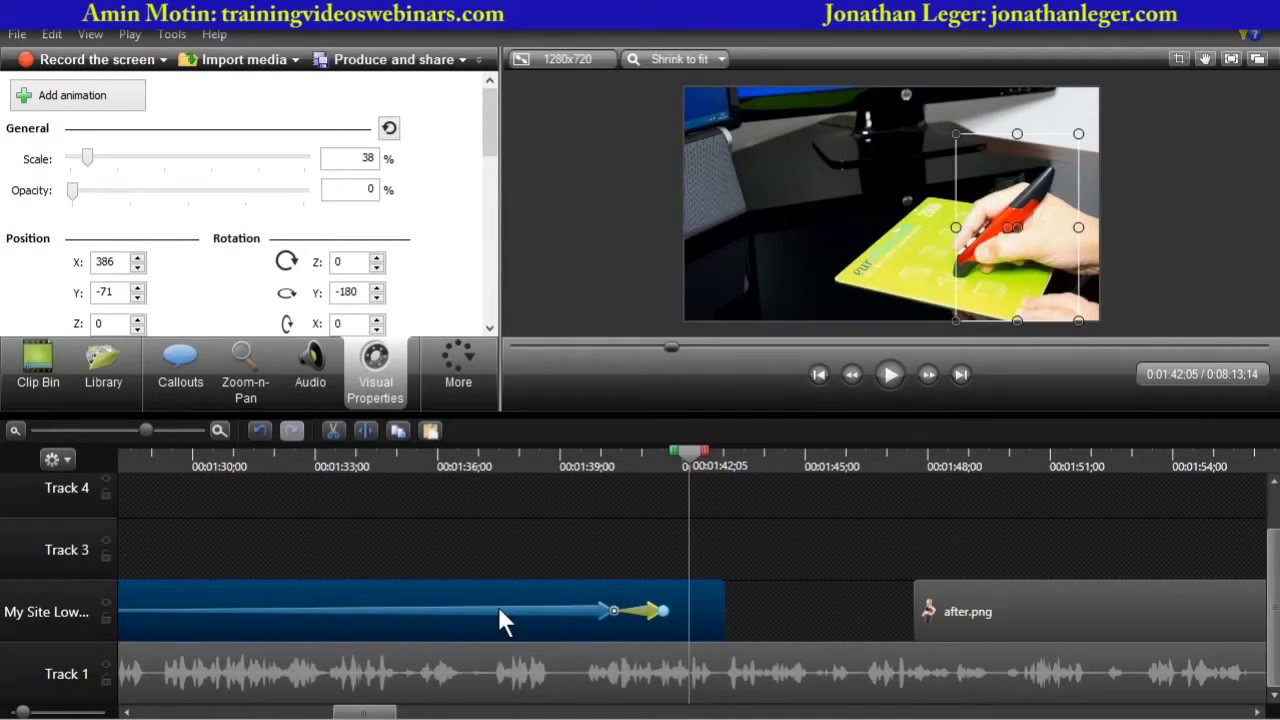
left_click_drag(688, 458, 605, 463)
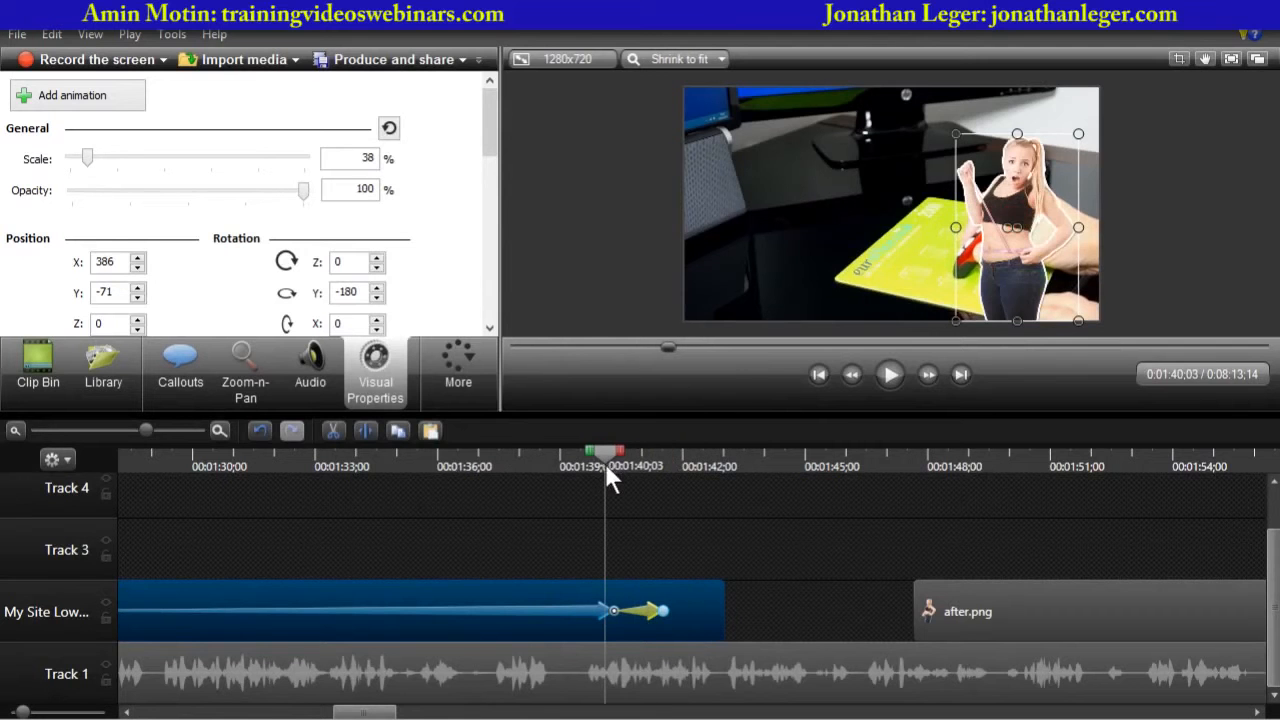
left_click(892, 375)
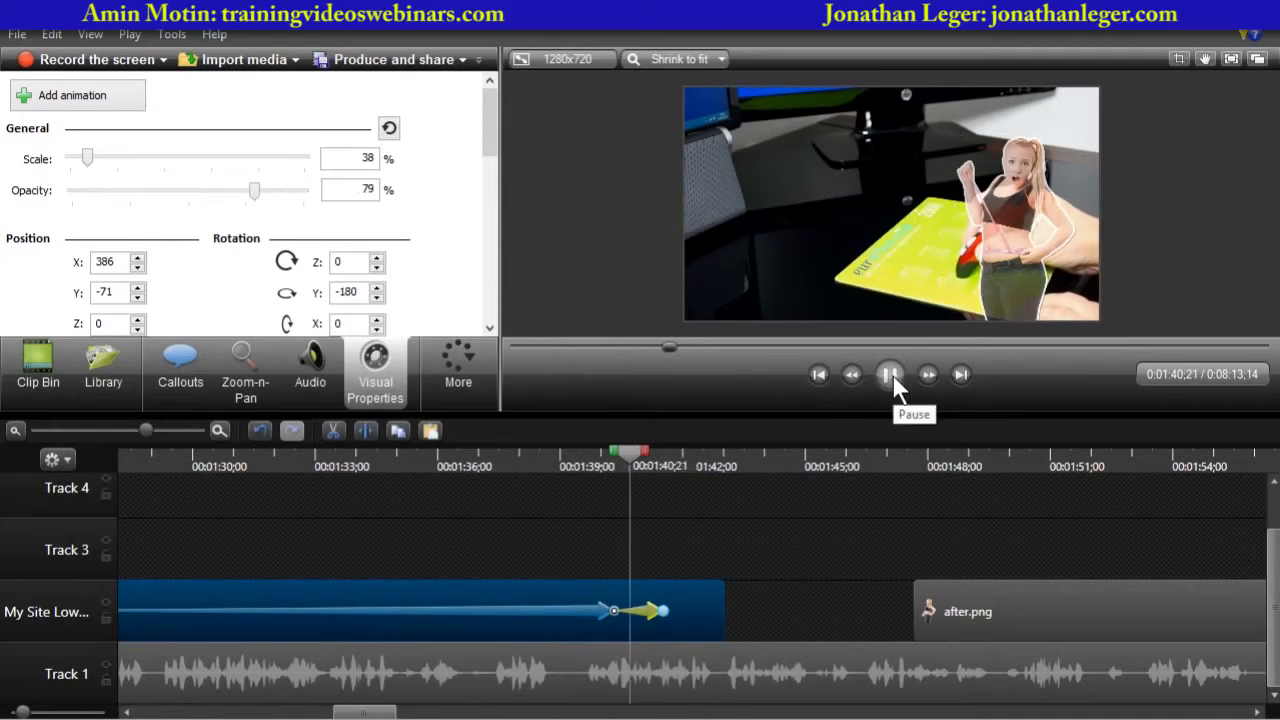
left_click(892, 374)
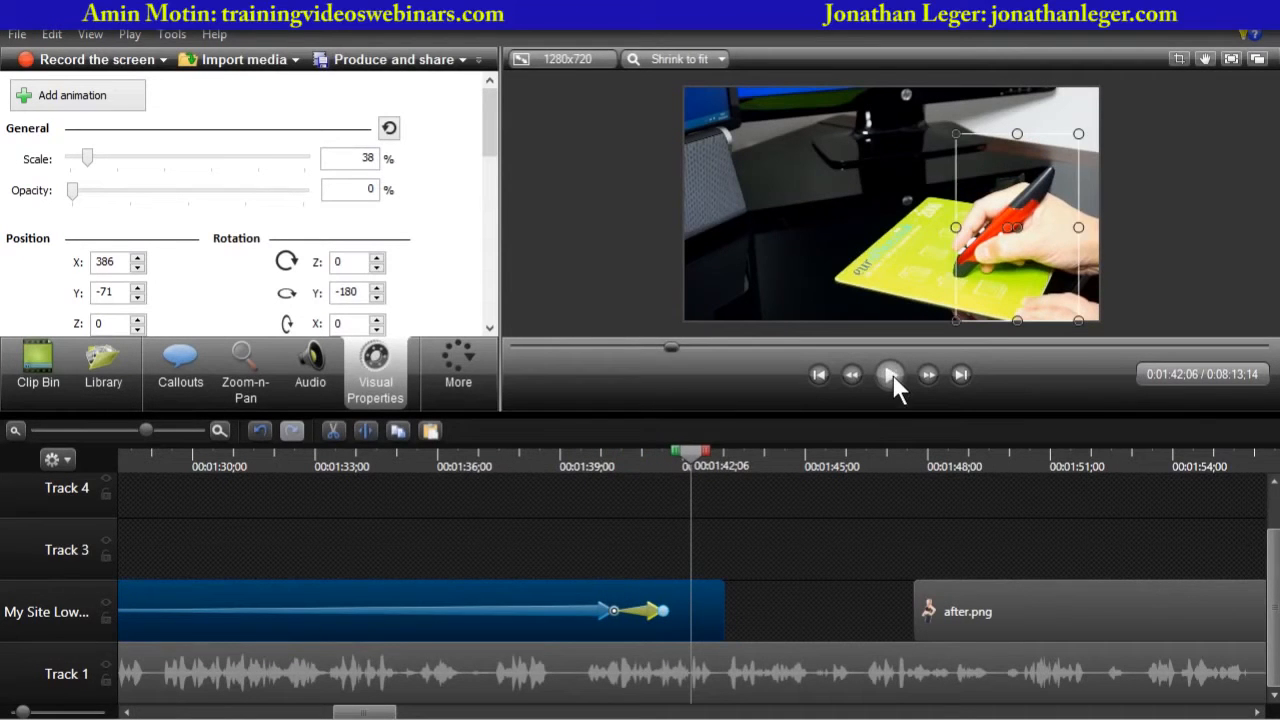
- Move after.png up to Track 3 so it starts before the before.png clip ends, and preview the overlap
left_click(1012, 607)
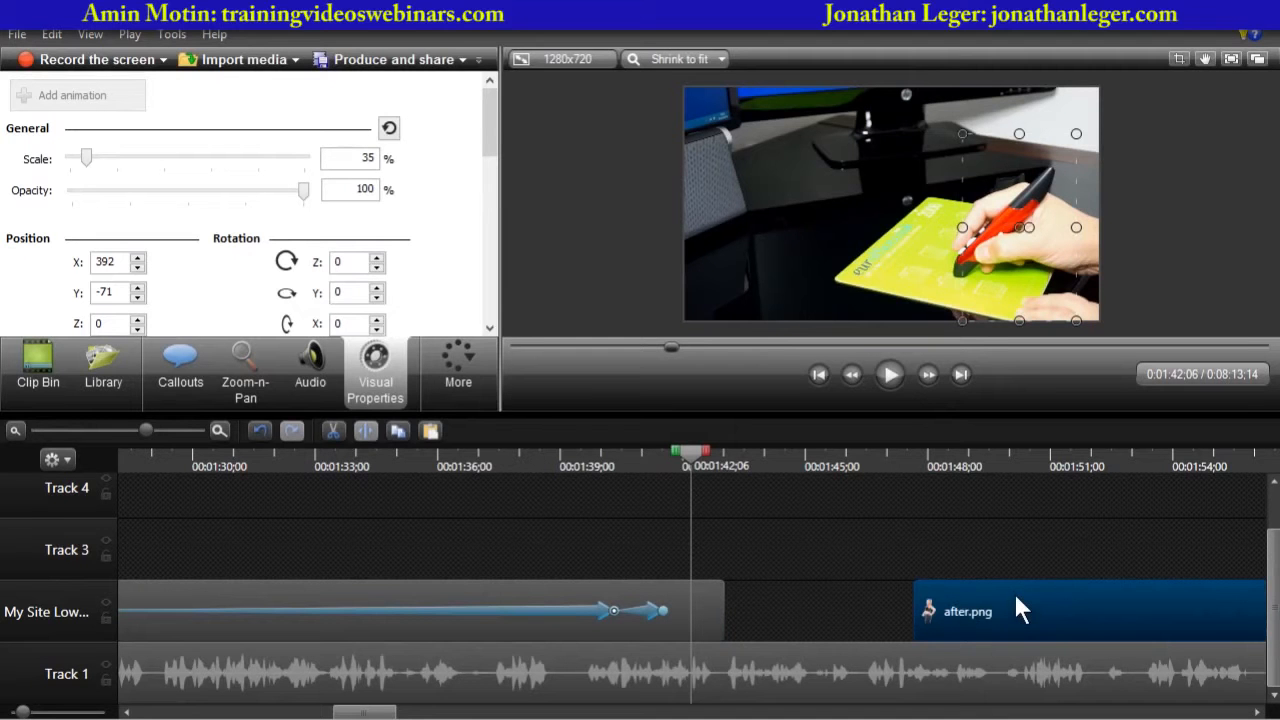
left_click_drag(1016, 600, 759, 543)
left_click_drag(673, 450, 622, 463)
left_click(889, 377)
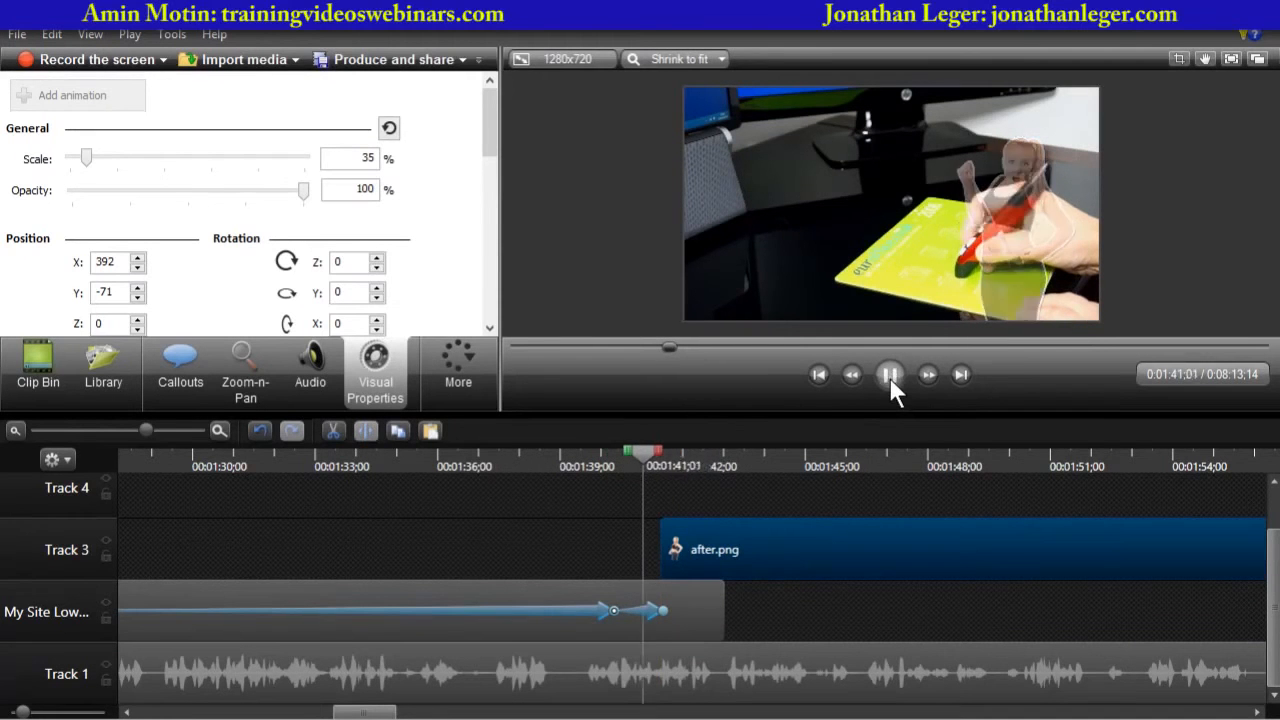
left_click(889, 377)
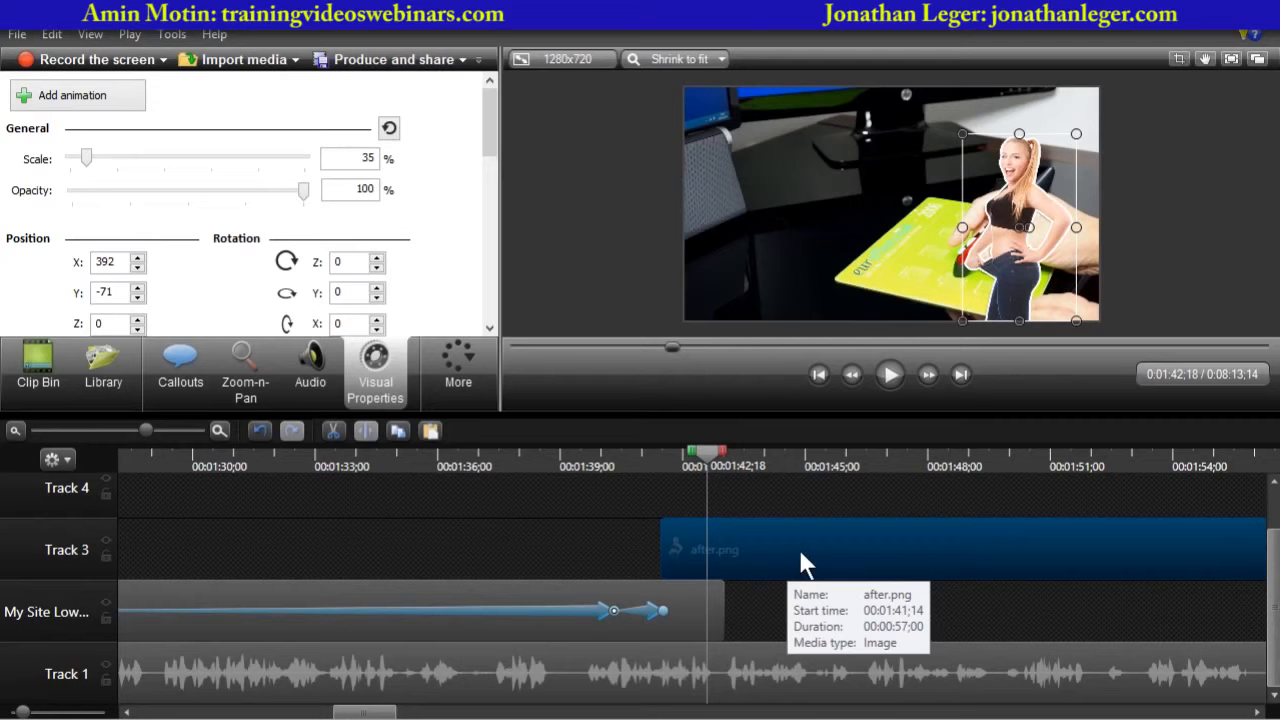
- Fade in after.png: set its opacity to 0% at its start, then add an animation to 100% opacity
left_click_drag(708, 455, 664, 456)
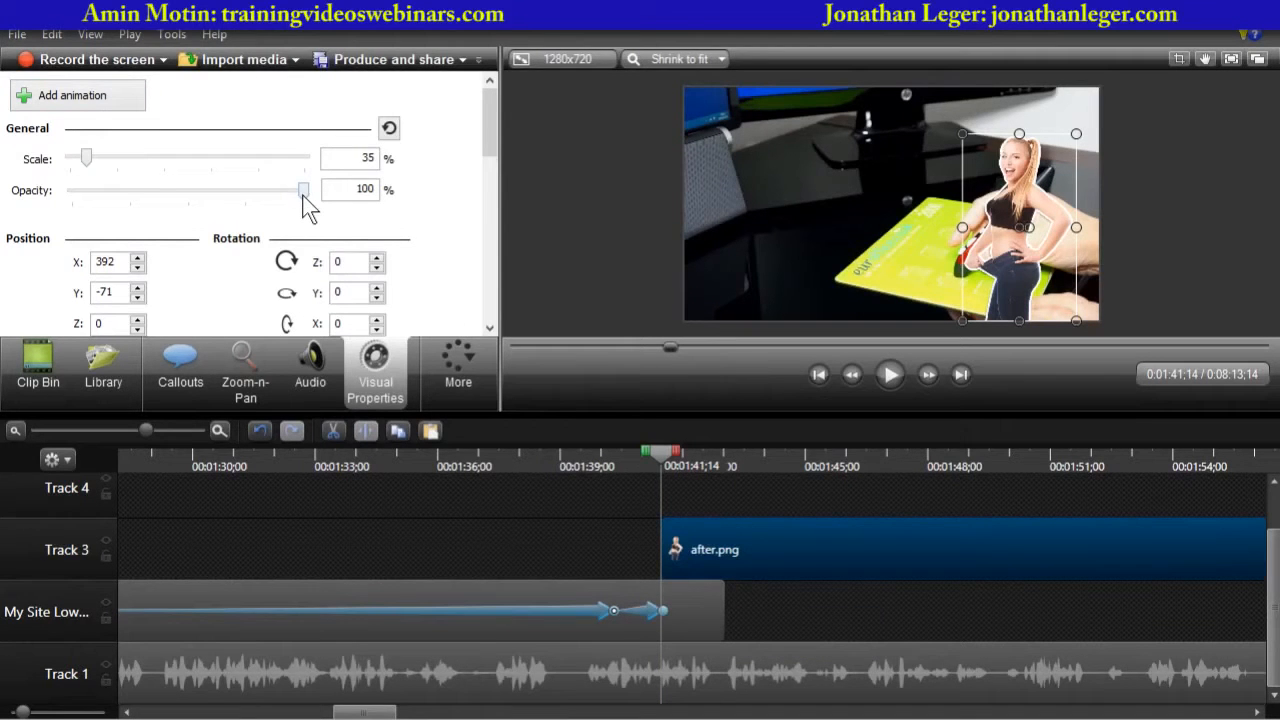
left_click_drag(304, 196, 52, 191)
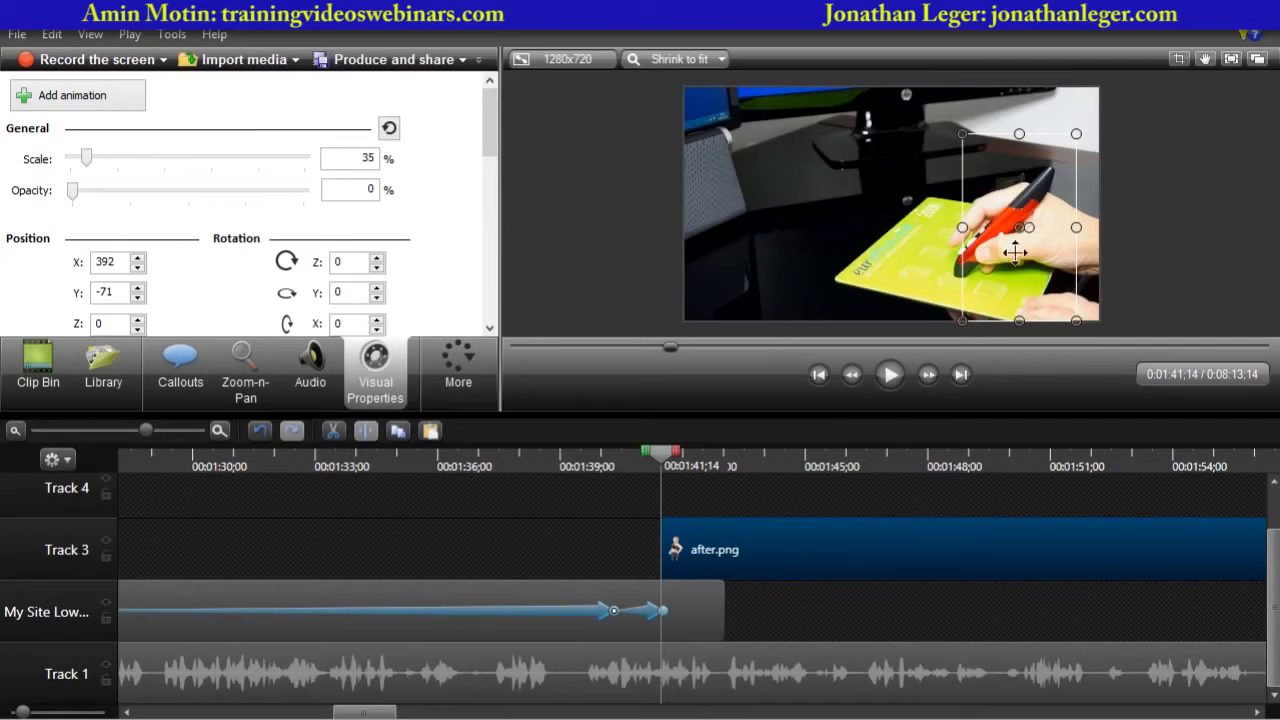
left_click_drag(664, 451, 706, 454)
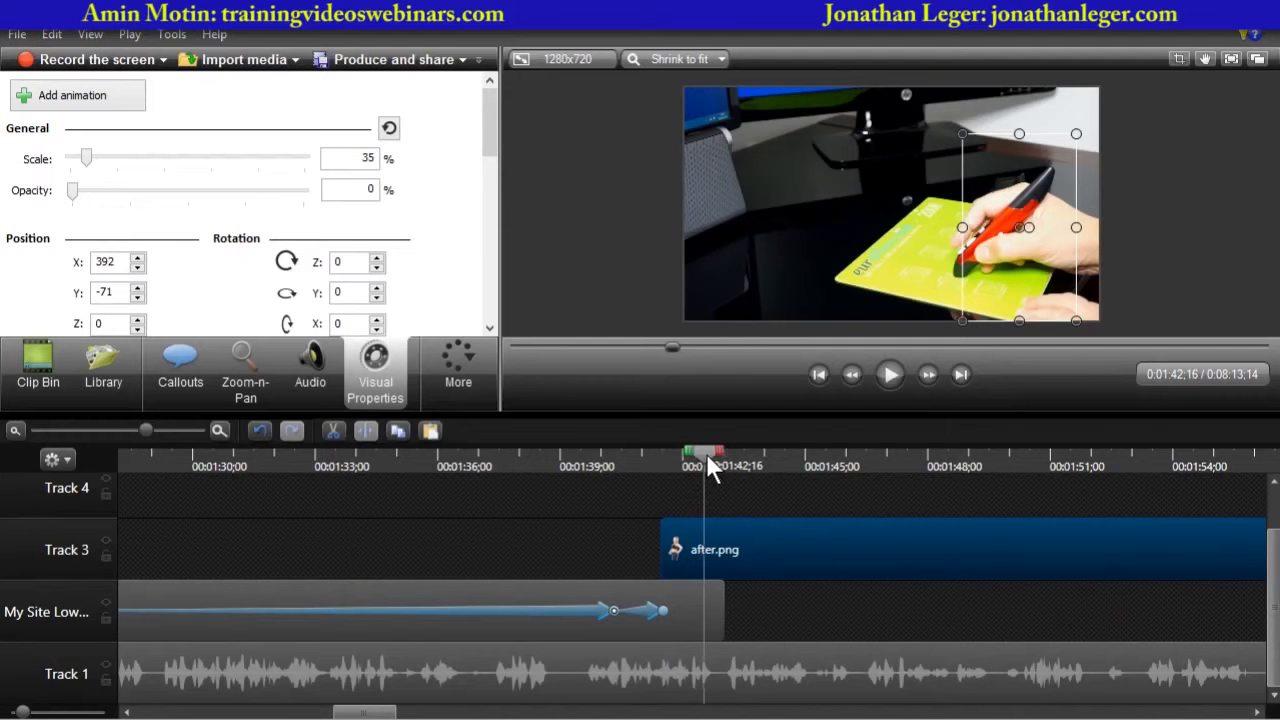
left_click(63, 100)
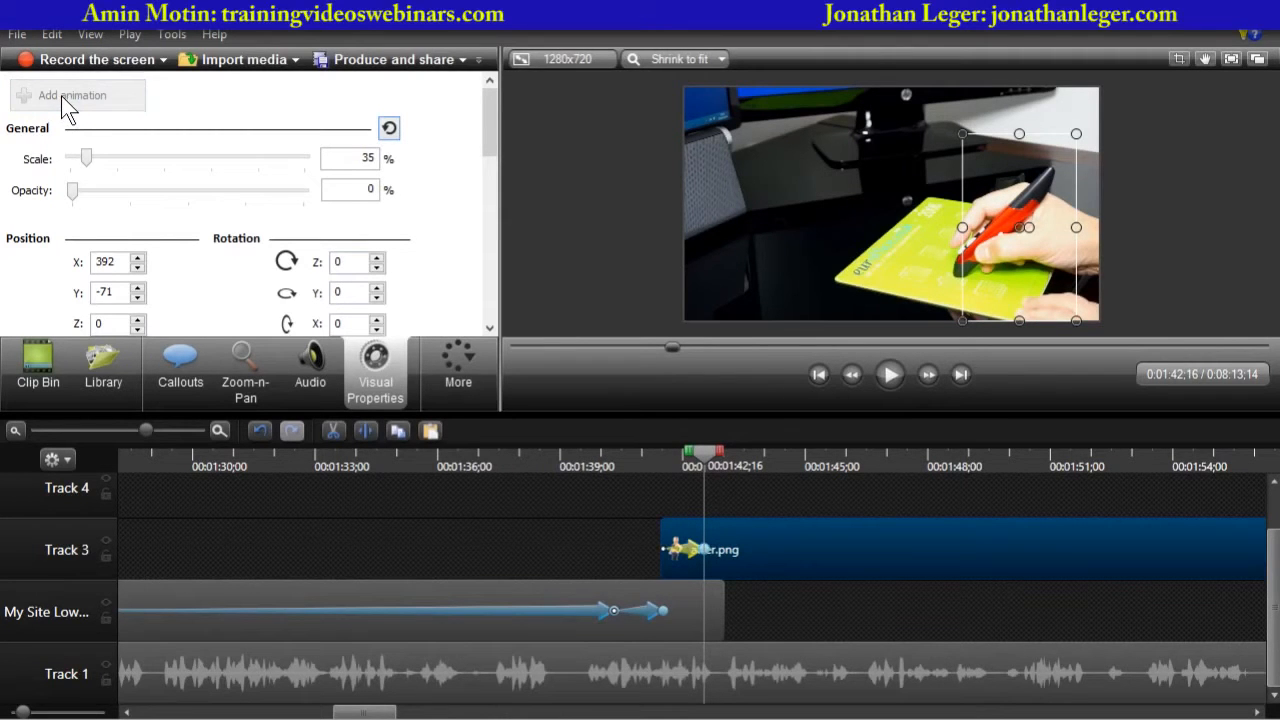
left_click_drag(71, 191, 368, 215)
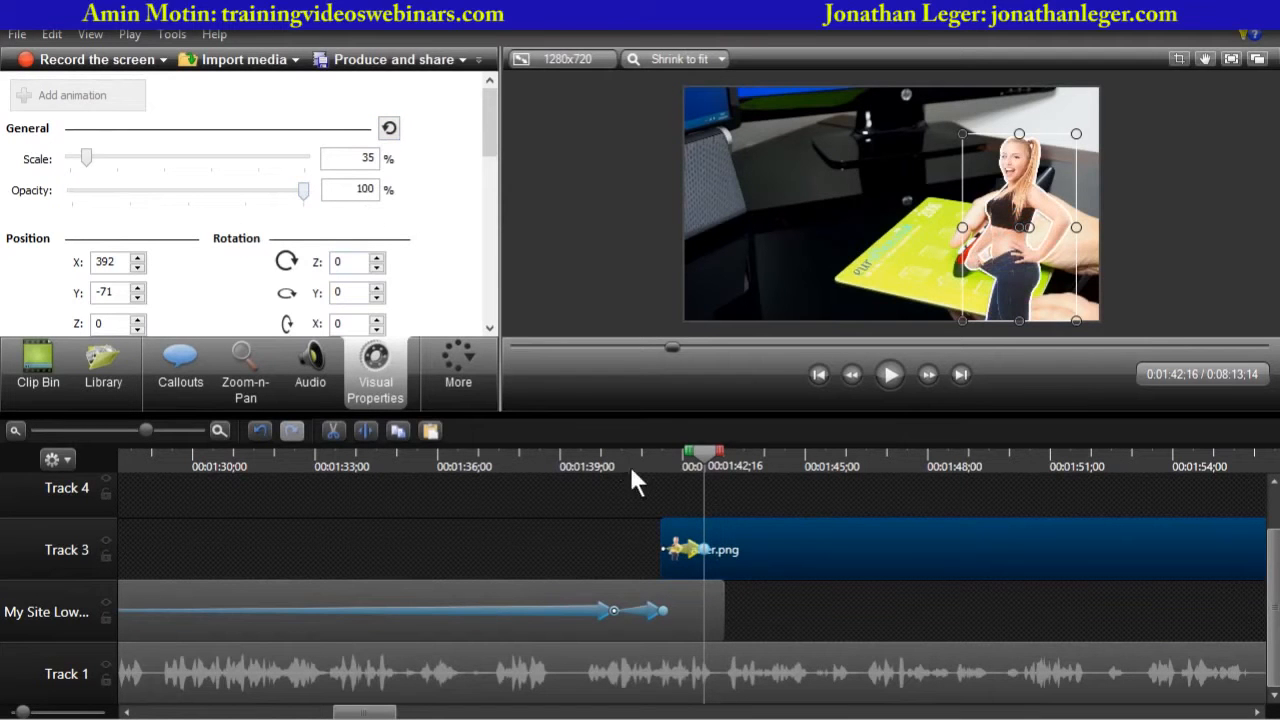
- Play back the crossfade from before.png into after.png
left_click_drag(704, 450, 605, 452)
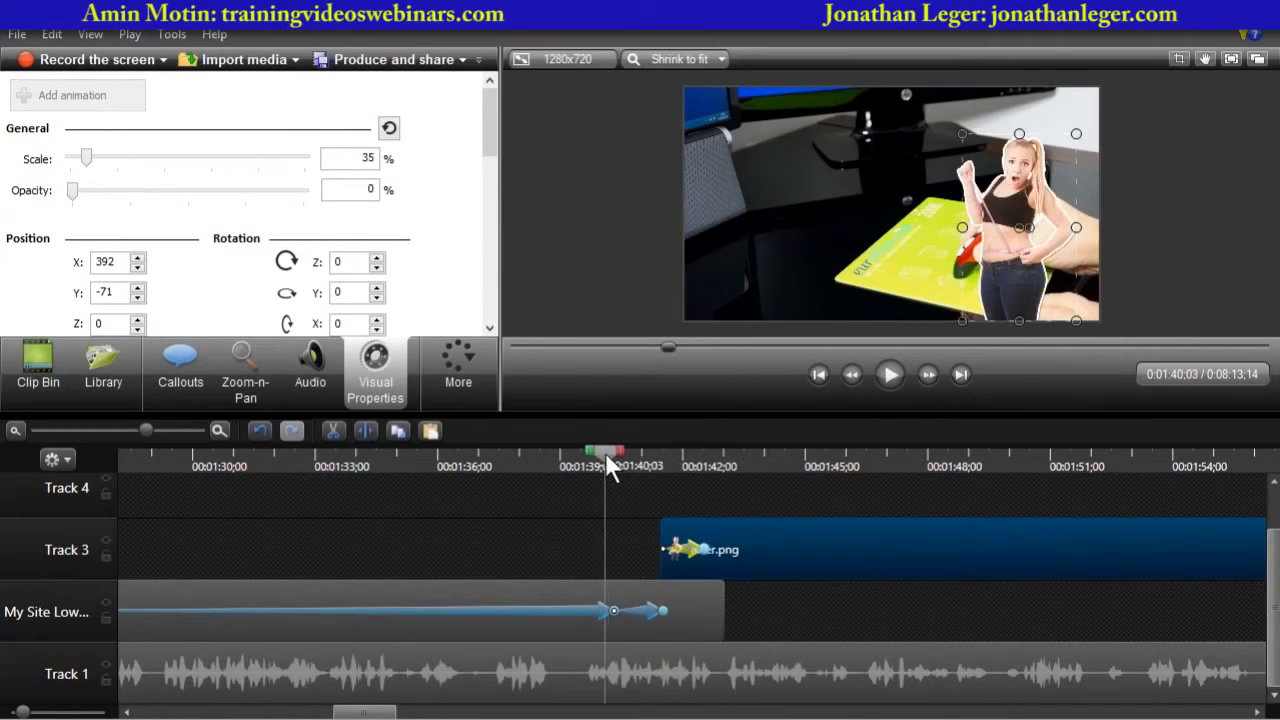
left_click(617, 276)
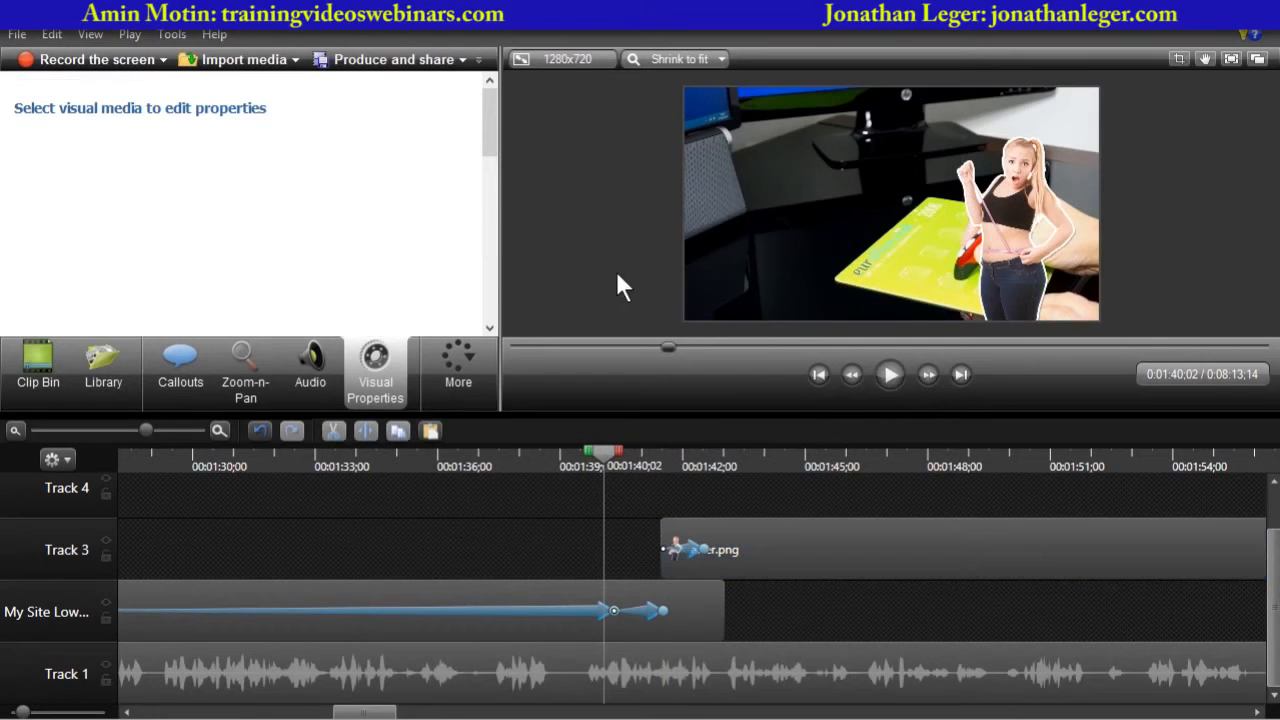
left_click(891, 376)
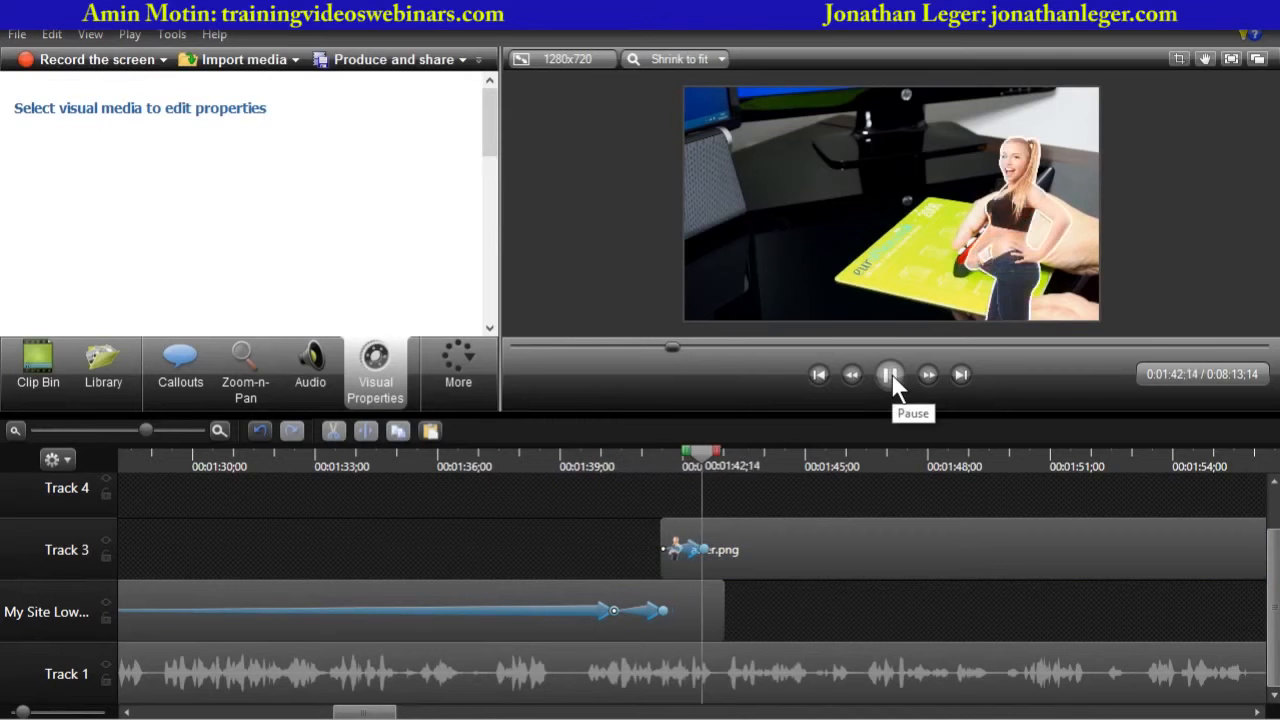
left_click(891, 373)
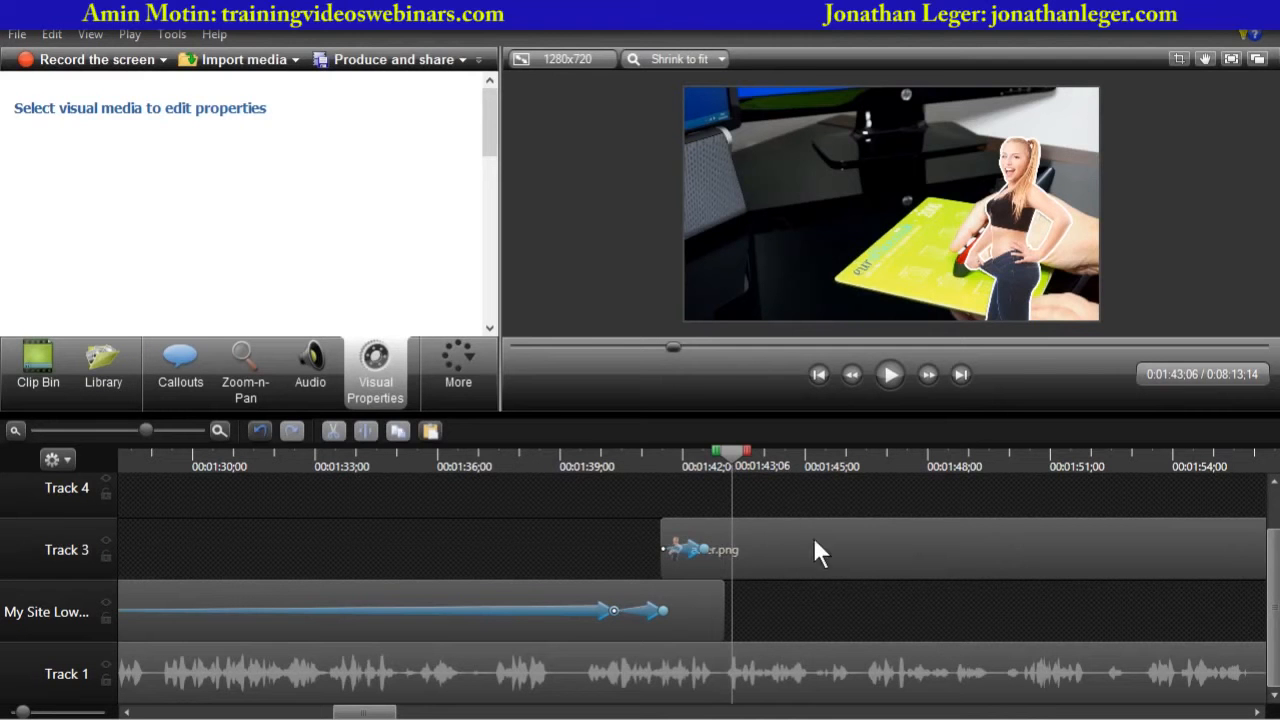
- Move the after.png clip slightly earlier on Track 3
left_click(774, 545)
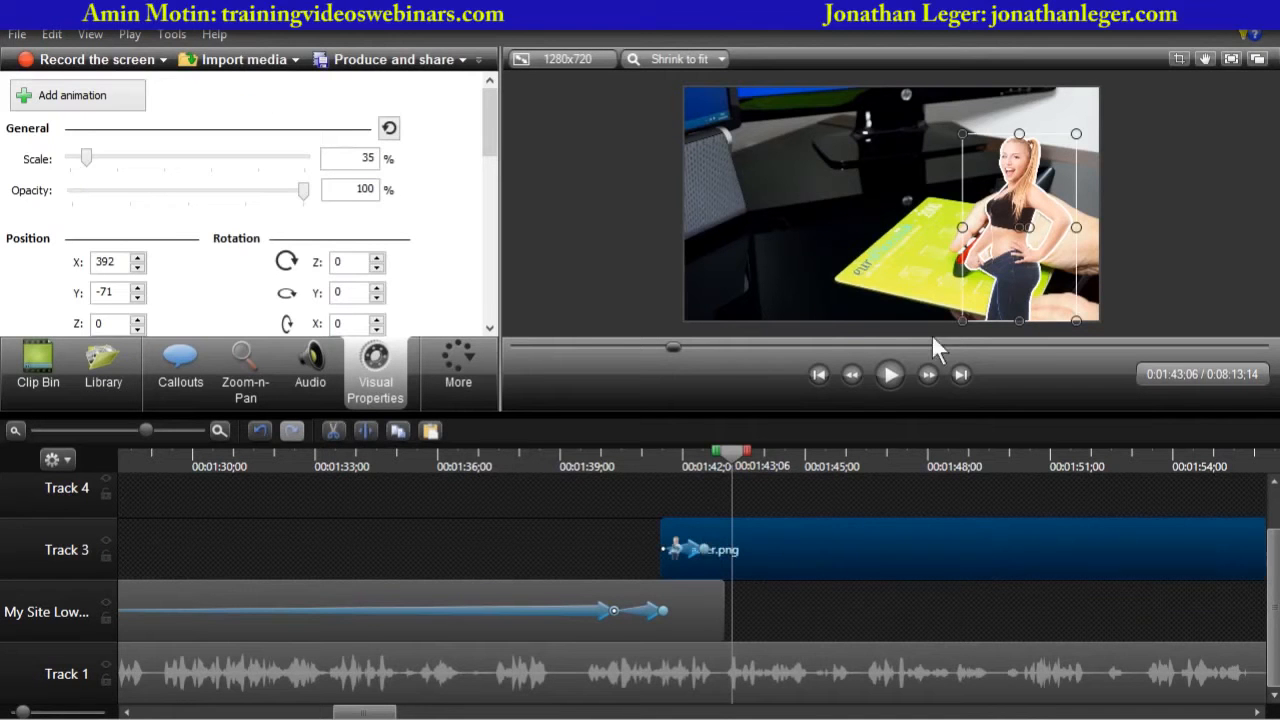
left_click_drag(856, 529, 816, 543)
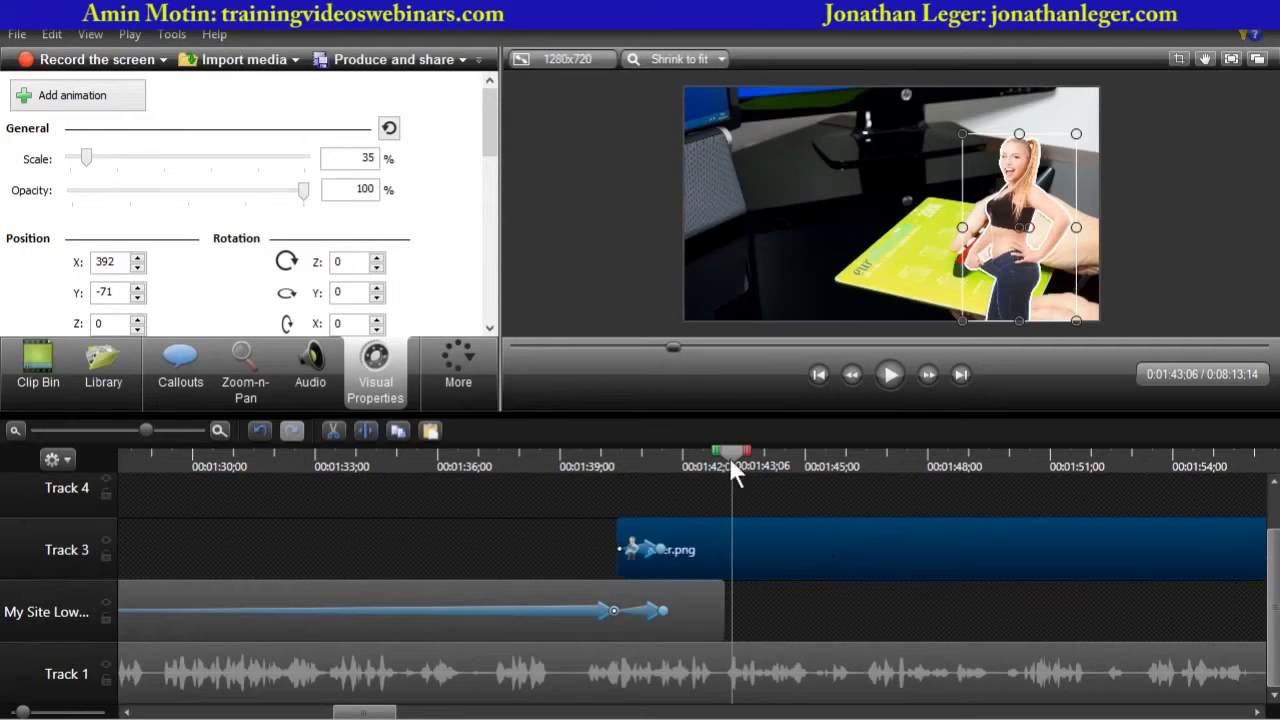
left_click_drag(728, 456, 657, 473)
left_click_drag(725, 535, 729, 535)
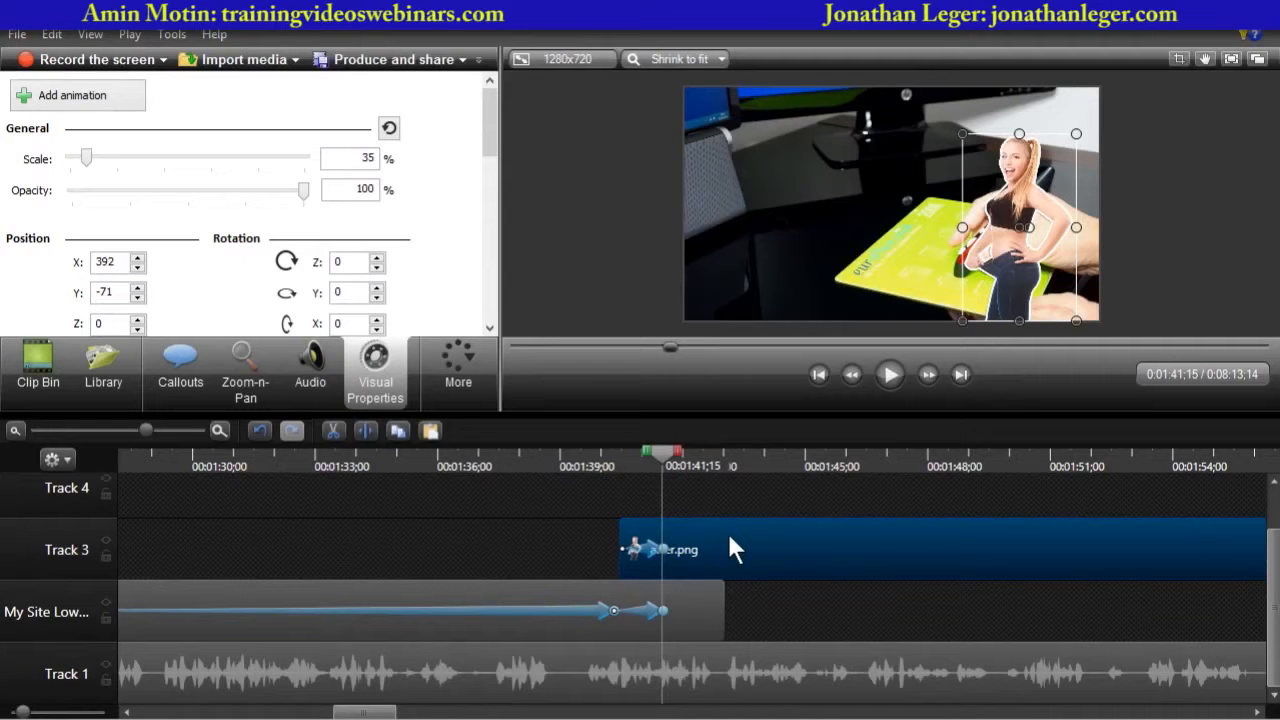
- Play back the adjusted transition from just before the after image appears
left_click(590, 462)
left_click_drag(588, 455, 571, 450)
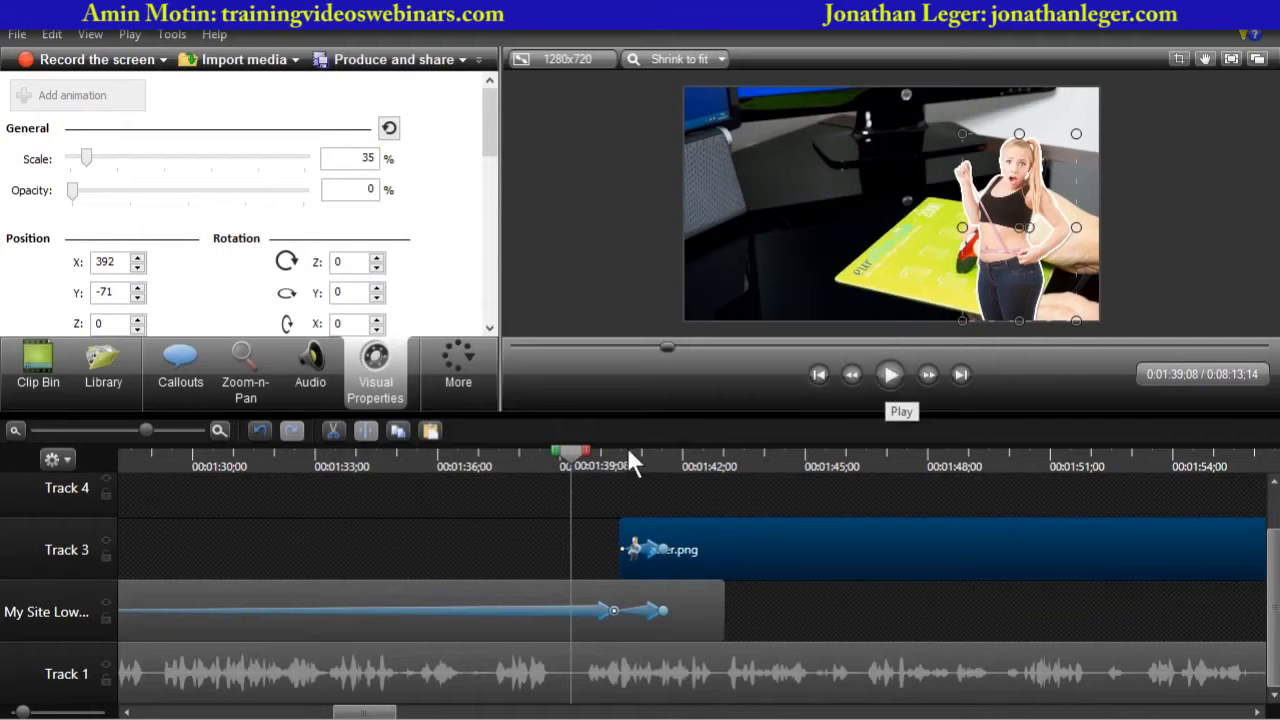
left_click_drag(575, 451, 596, 455)
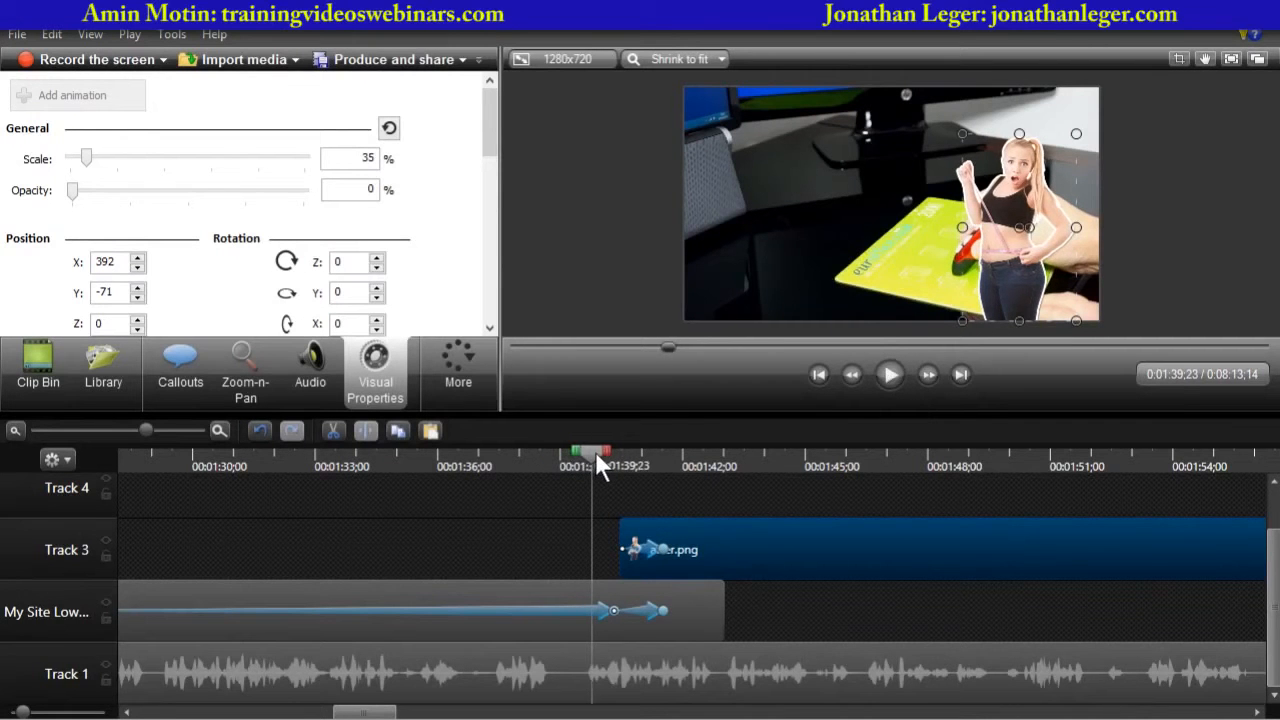
left_click(890, 374)
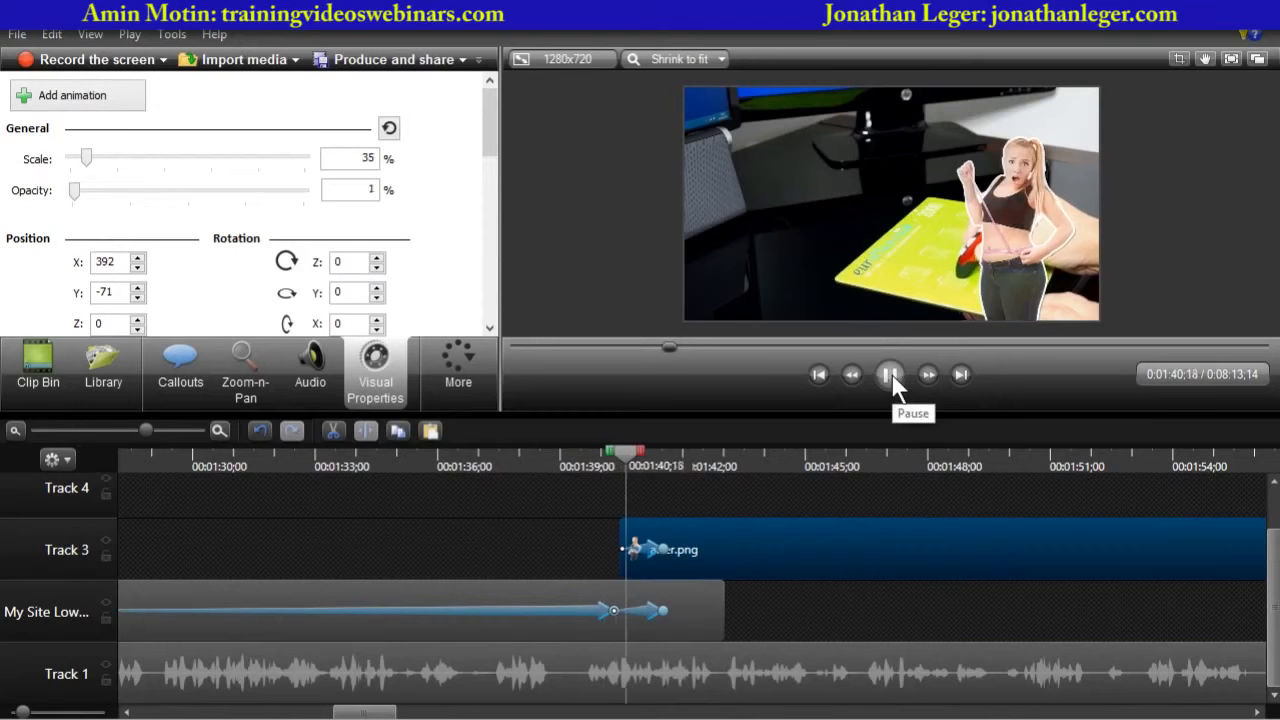
left_click(891, 373)
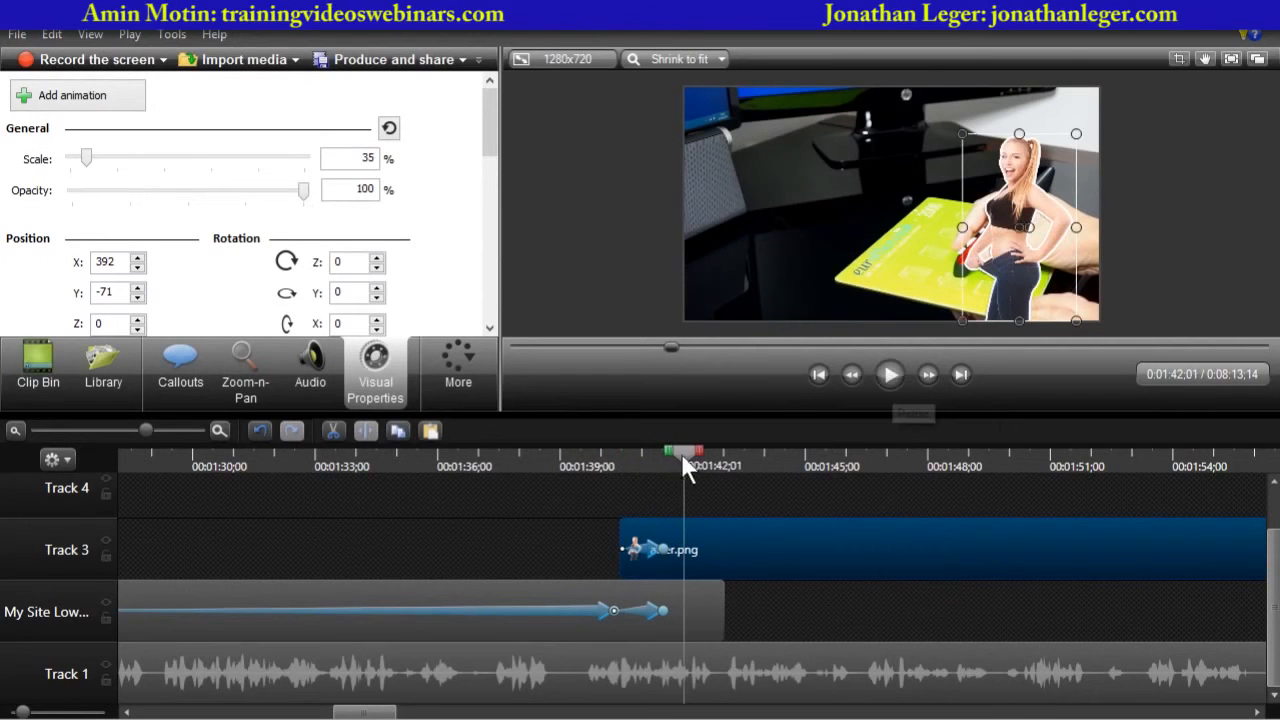
left_click(597, 455)
left_click_drag(597, 457, 595, 457)
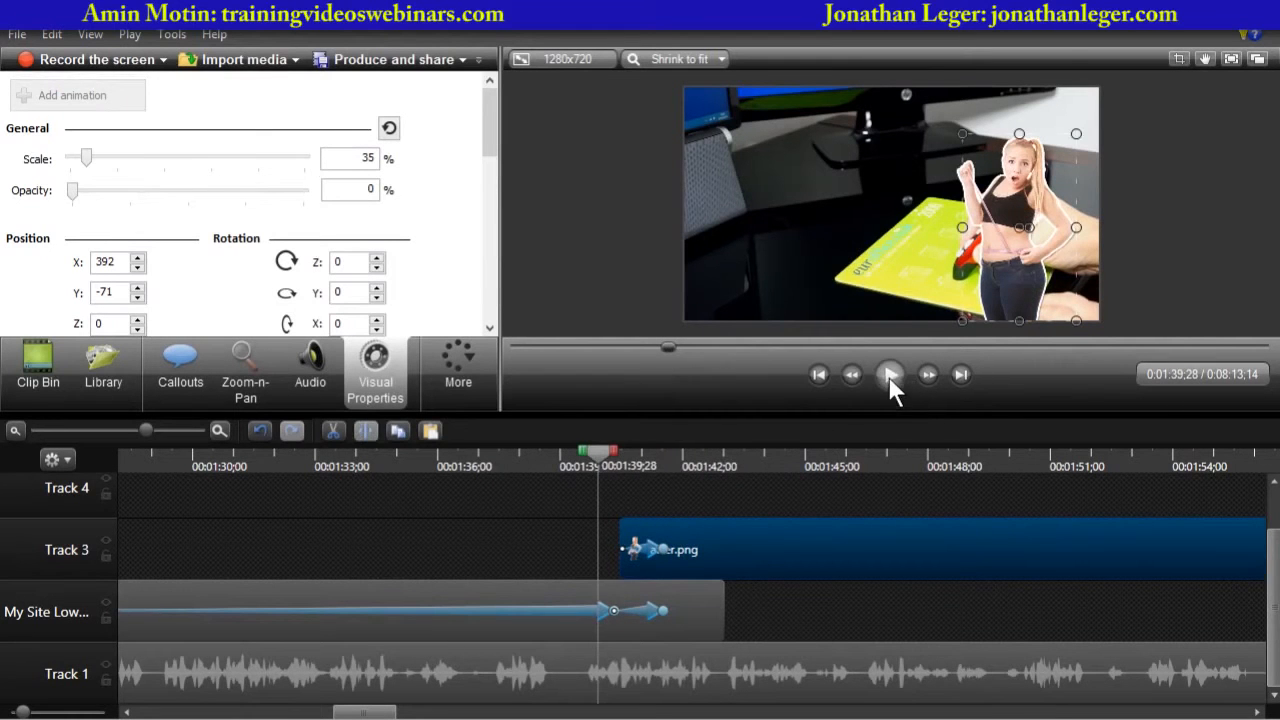
- Play back the crossfade into after.png twice, starting from just before the after image appears
left_click(888, 376)
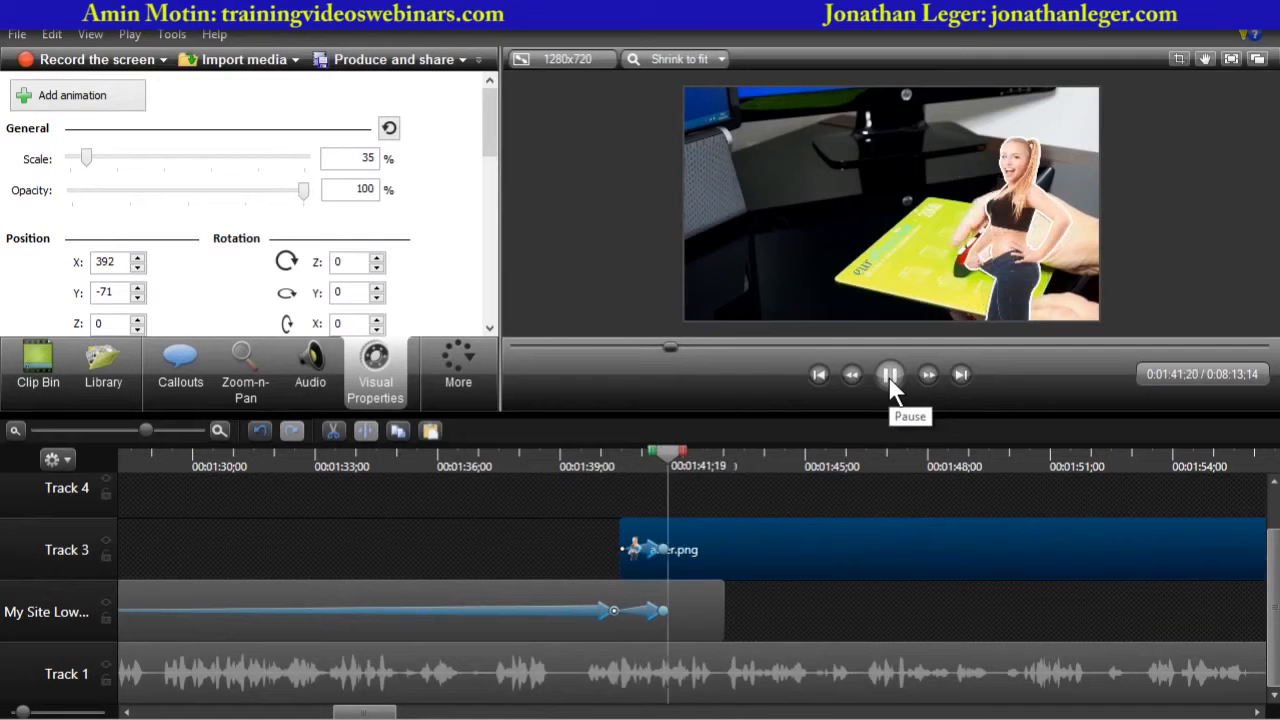
left_click(888, 376)
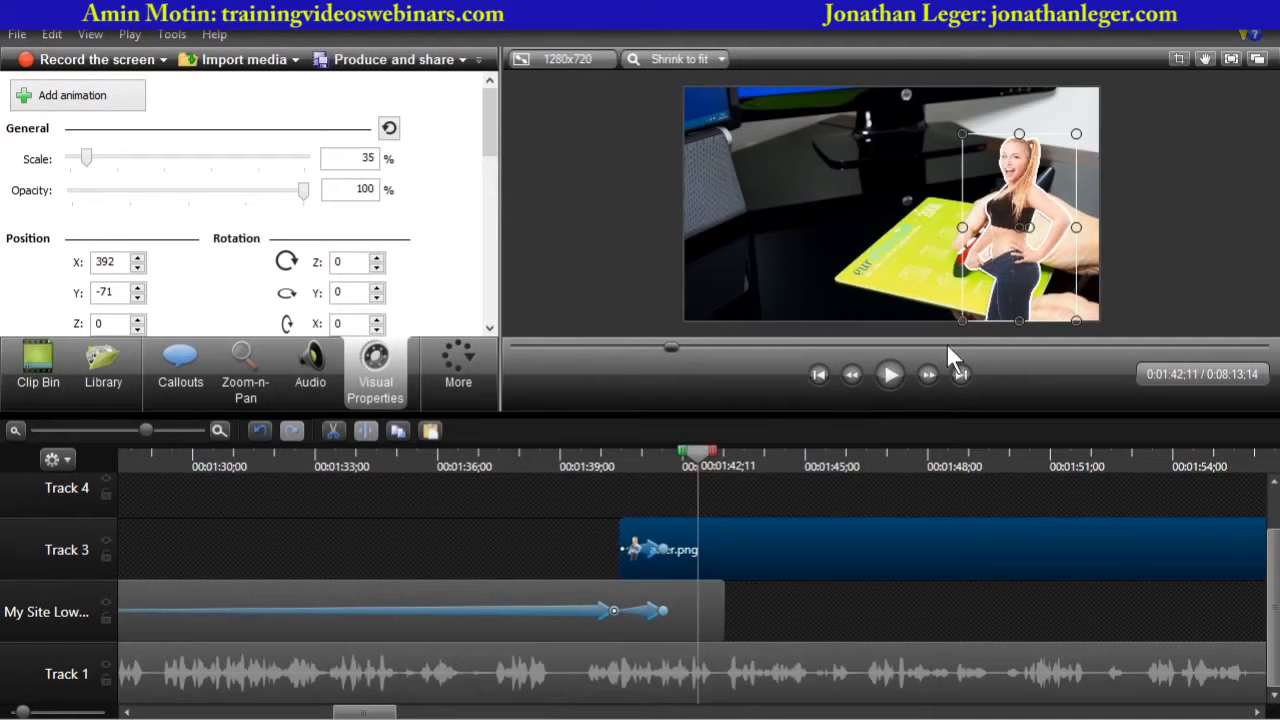
left_click_drag(697, 452, 580, 458)
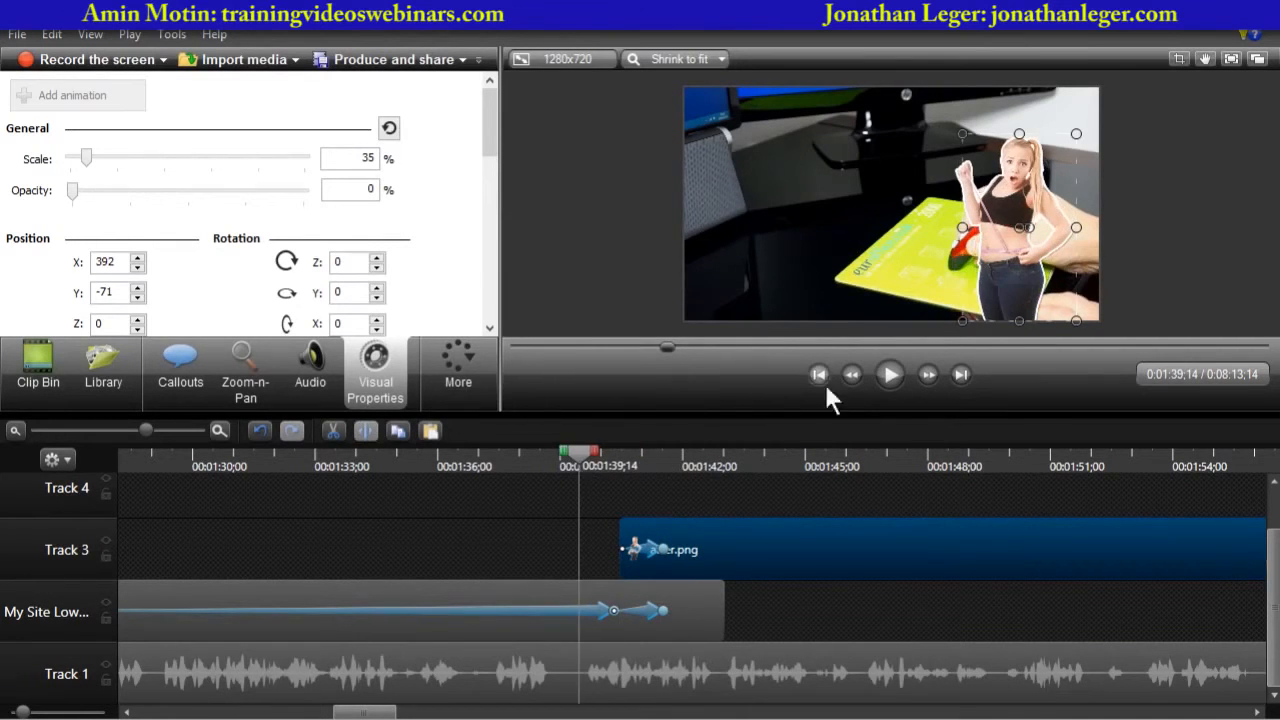
left_click(893, 374)
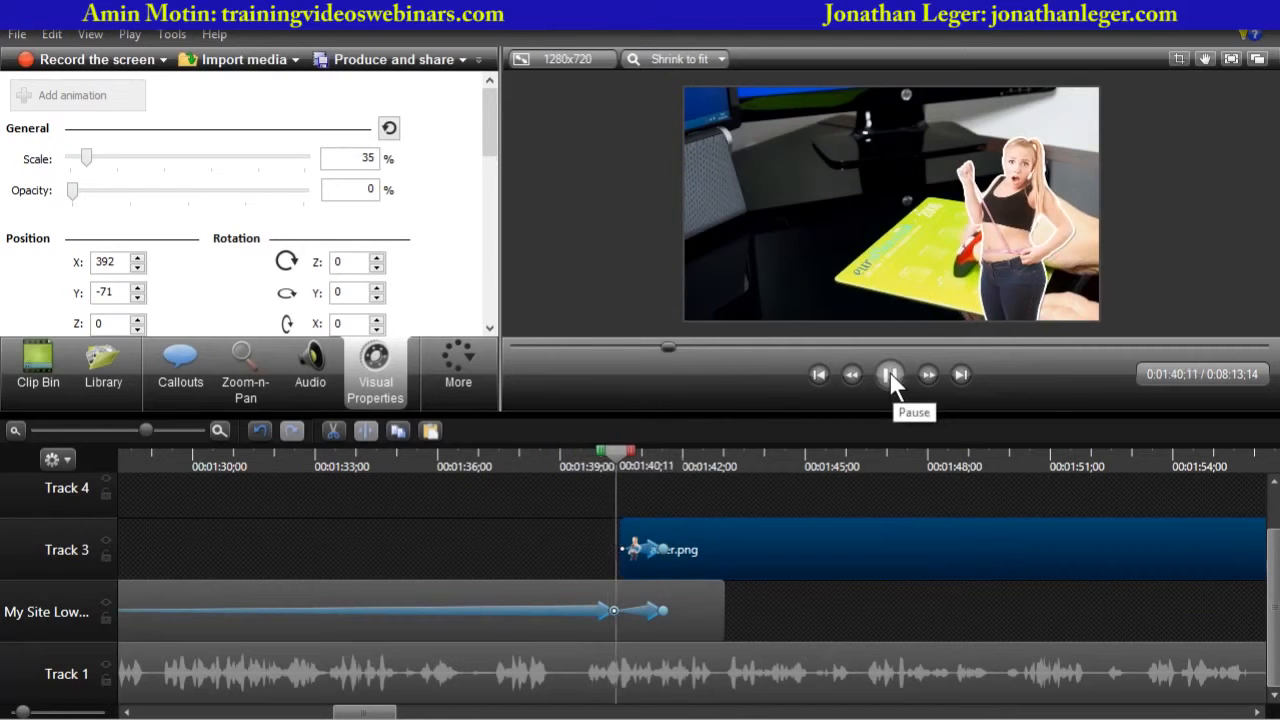
left_click(889, 371)
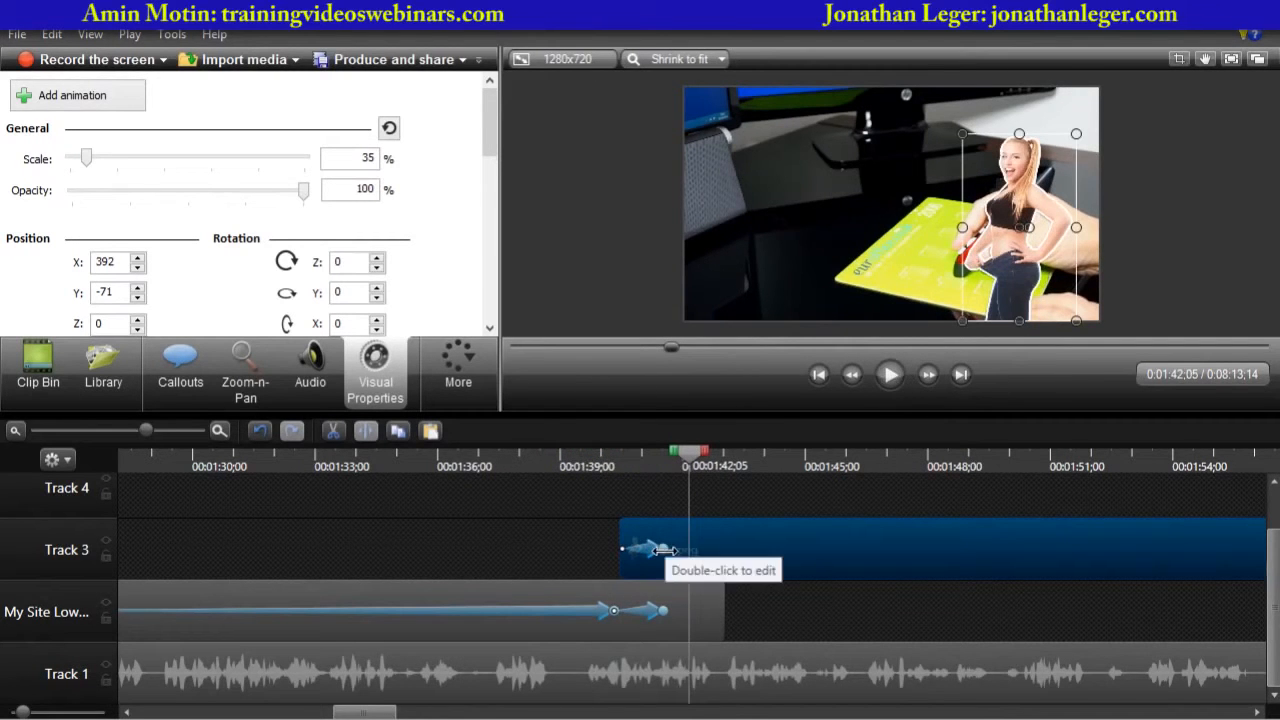
- Lengthen the after.png fade-in animation slightly on Track 3 and play back the softer transition
left_click_drag(663, 549, 686, 553)
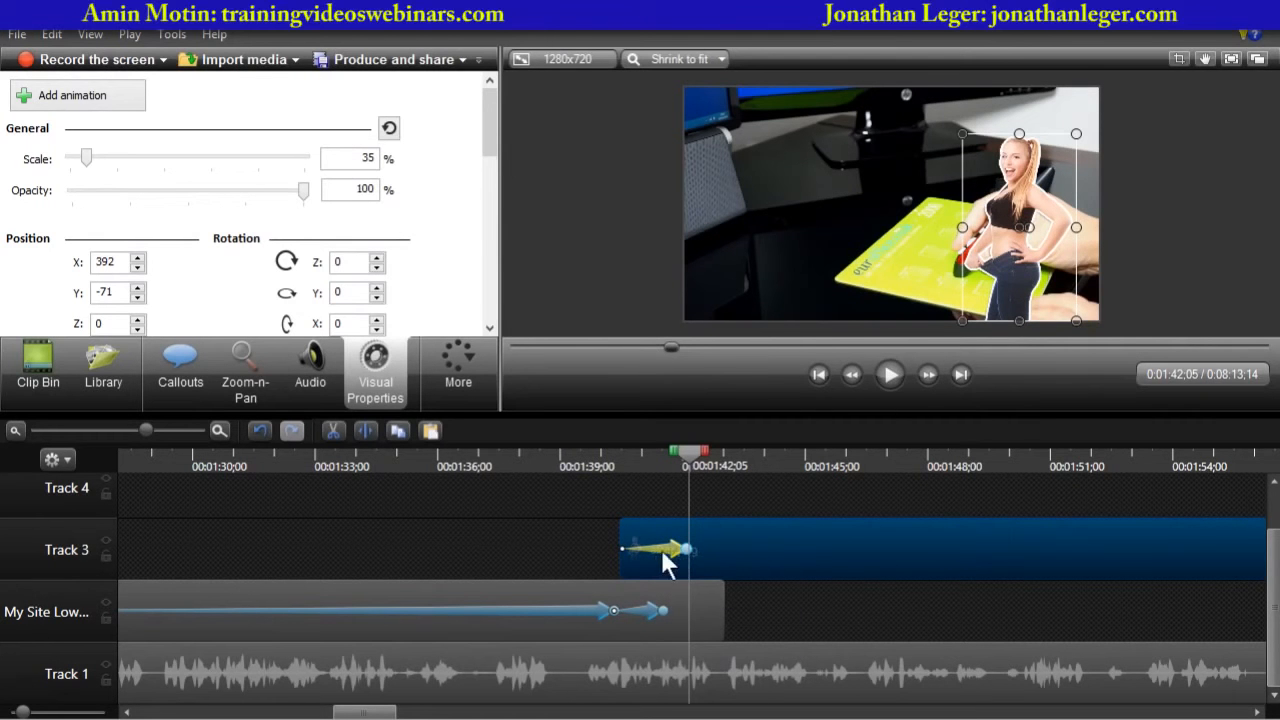
left_click_drag(688, 452, 600, 461)
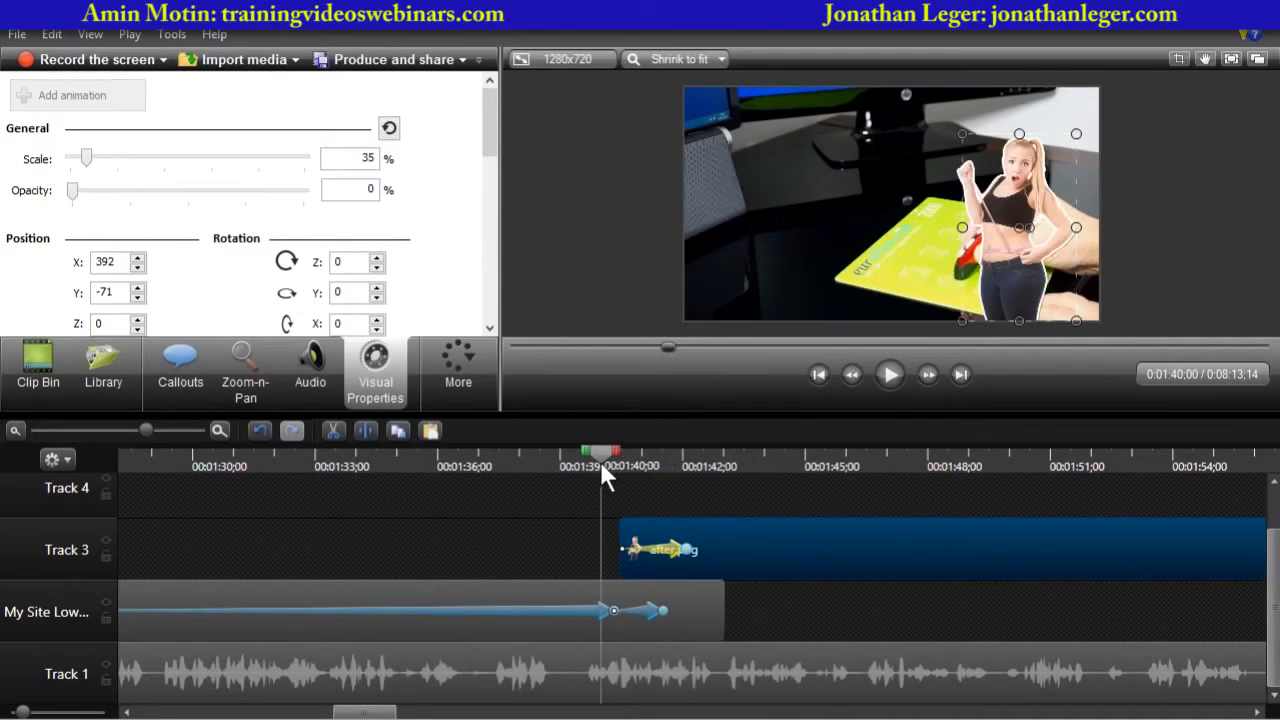
left_click(800, 384)
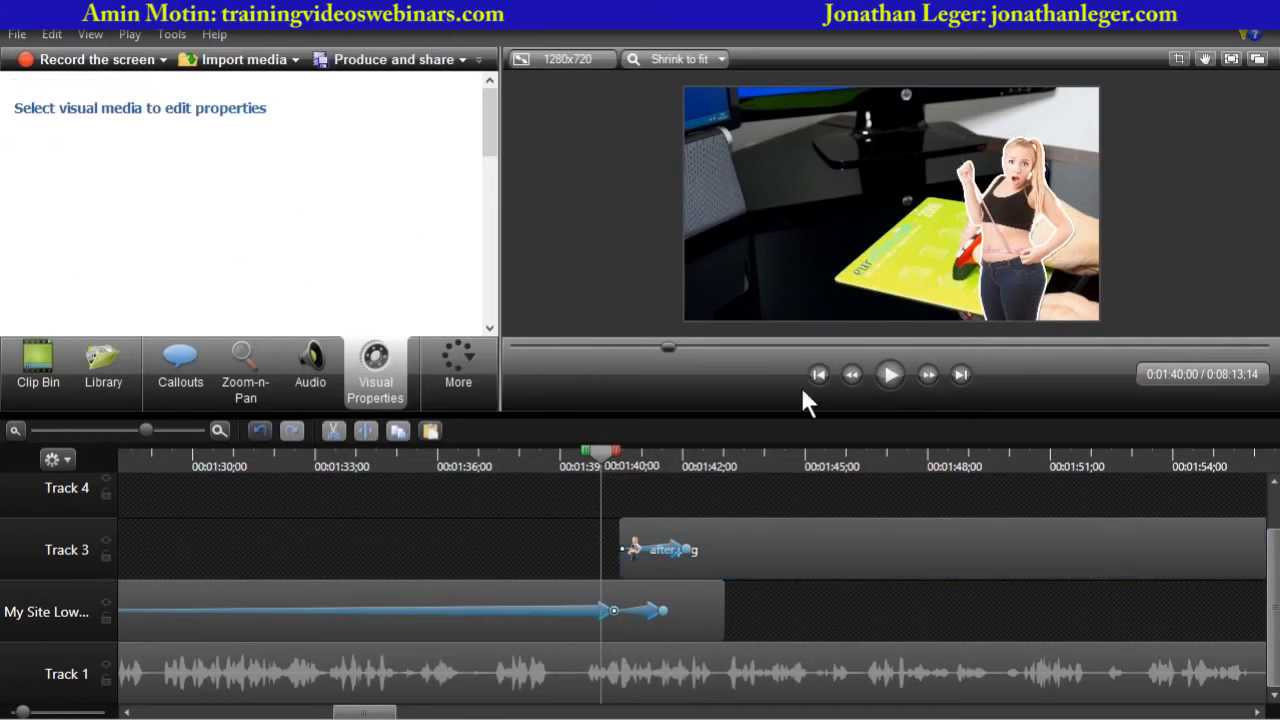
left_click(890, 376)
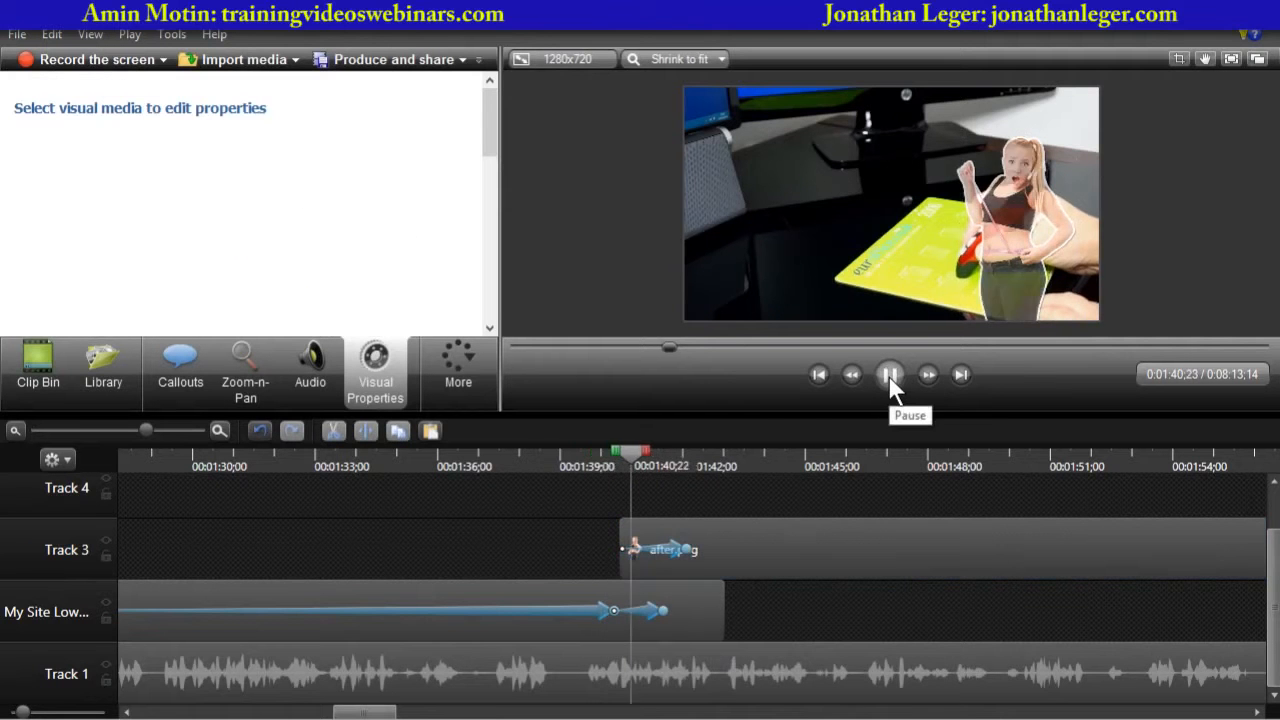
left_click(889, 375)
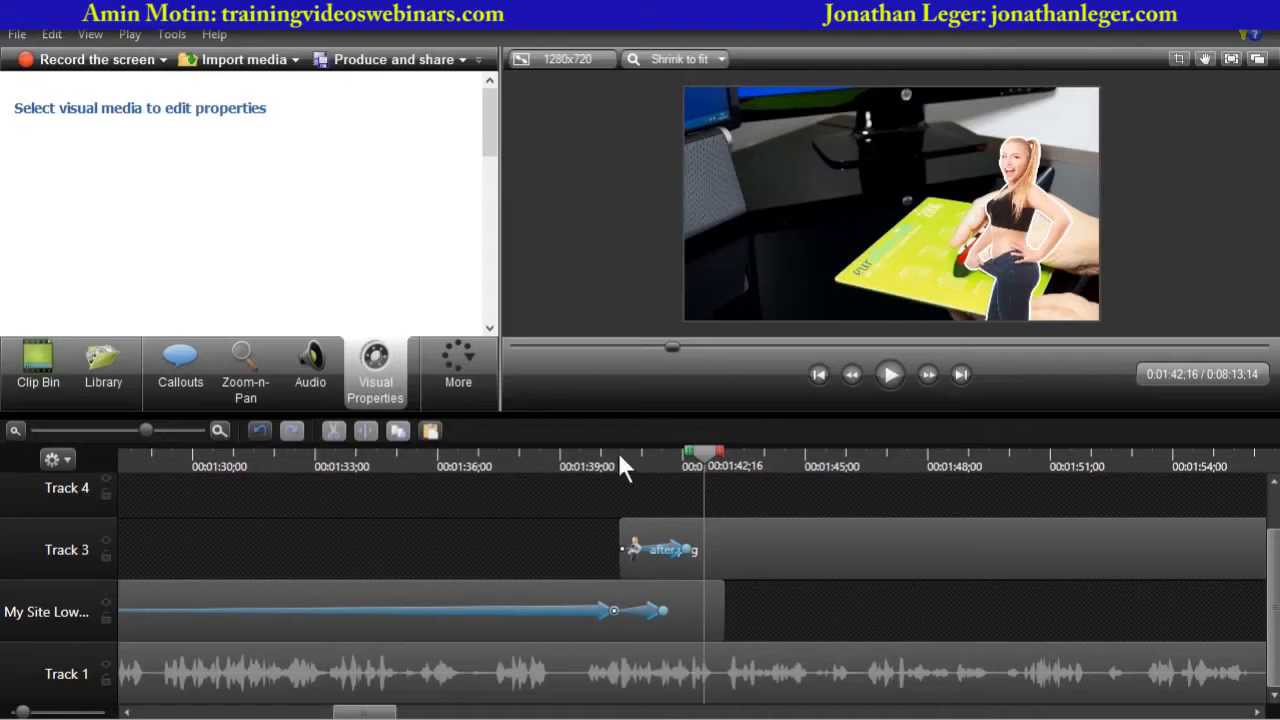
- Zoom the timeline out to show the whole video and play back from about 1:11
left_click_drag(520, 412, 500, 491)
left_click(81, 510)
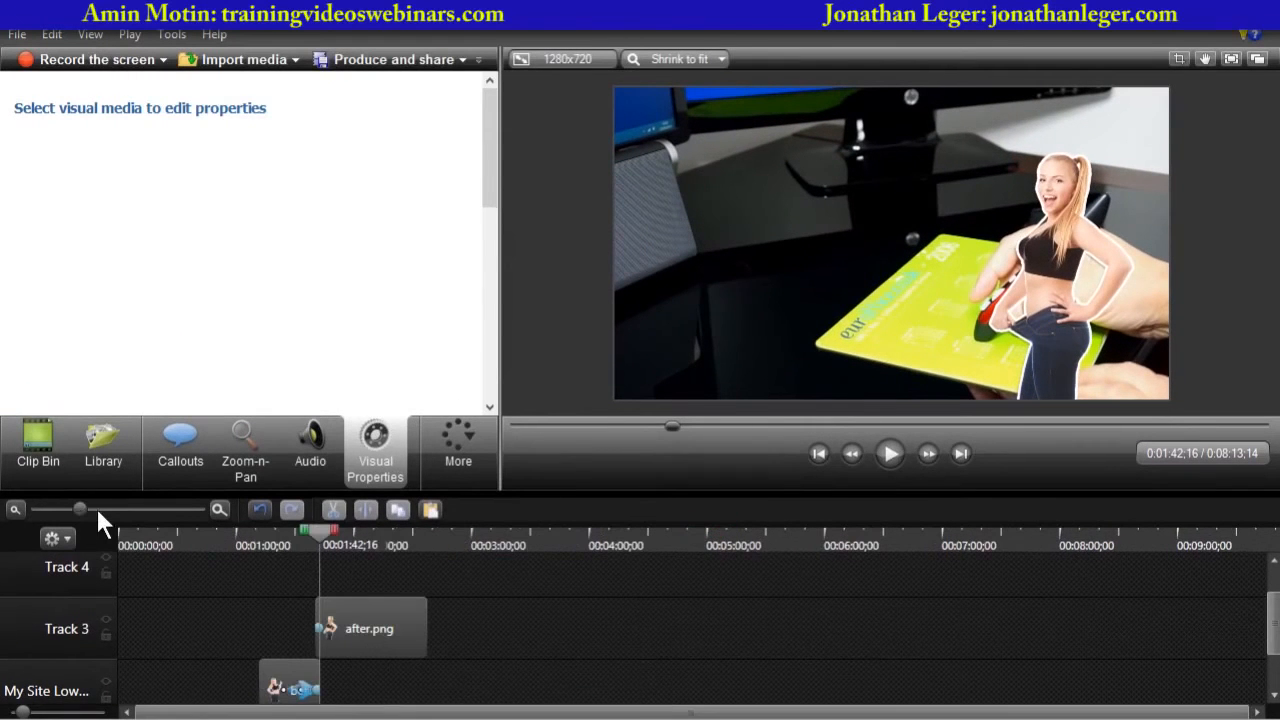
left_click_drag(316, 529, 259, 538)
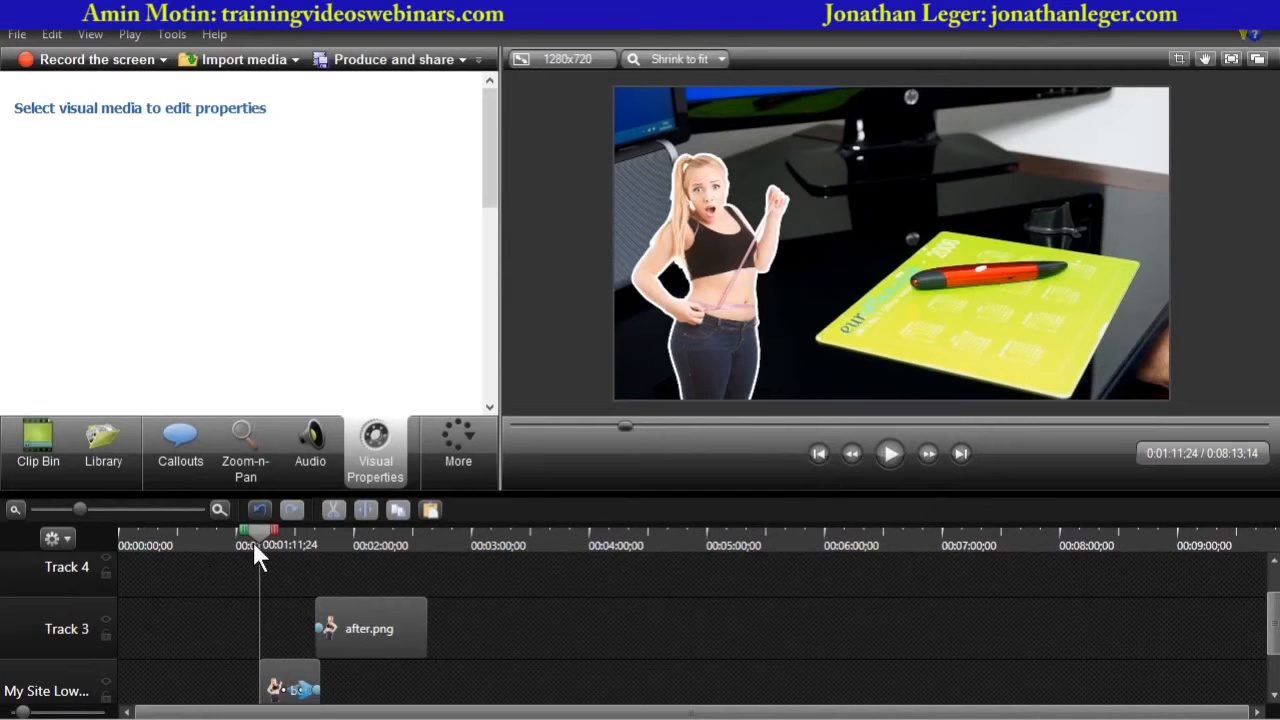
left_click(888, 455)
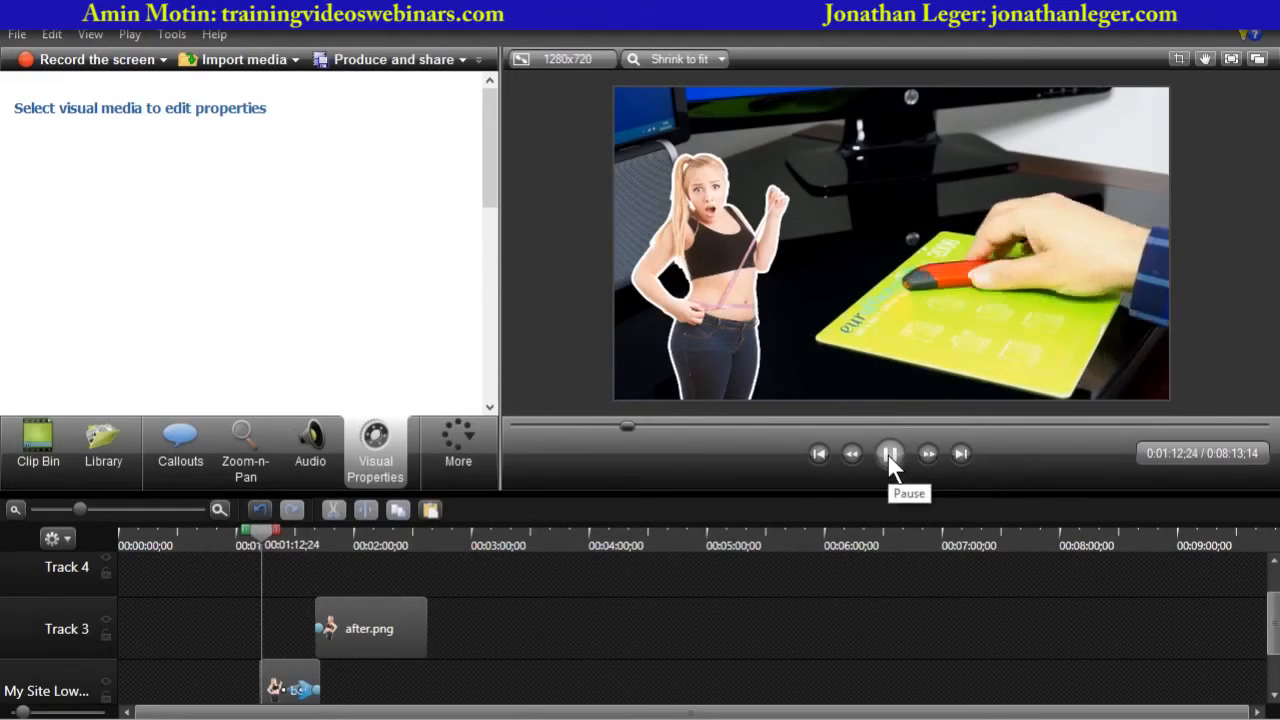
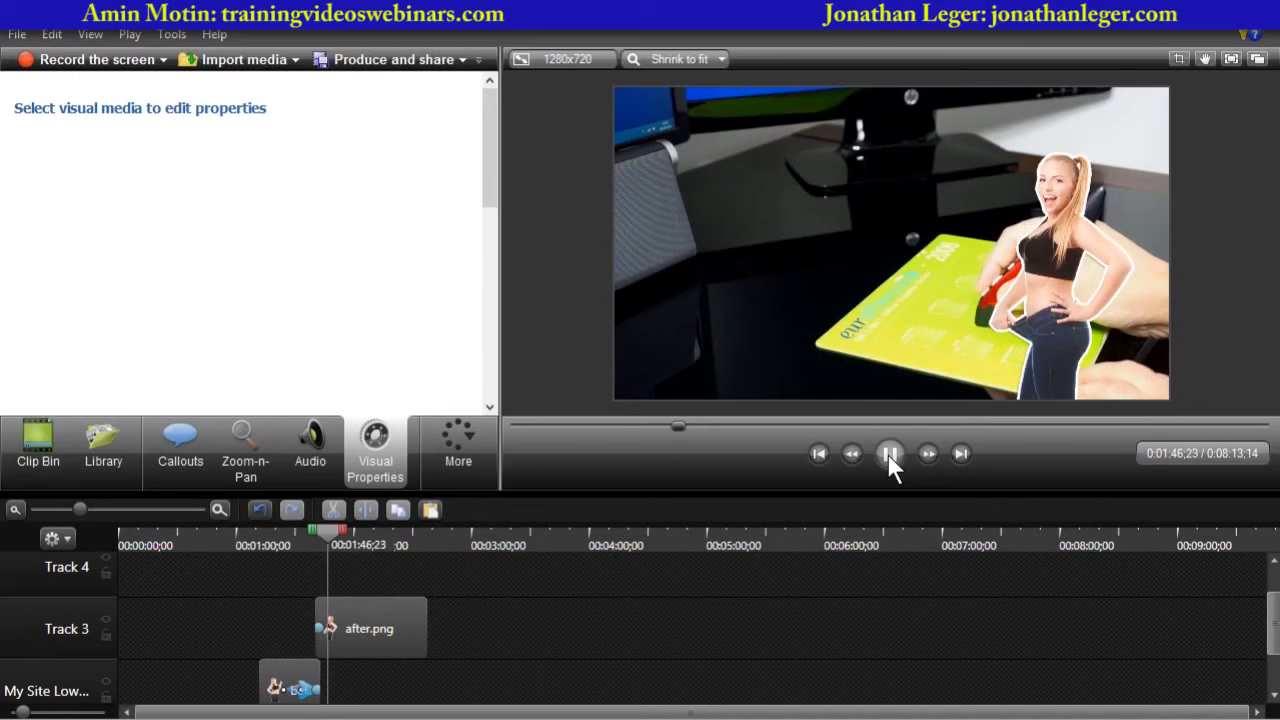
- Stop playback and import sweetlifecover.png from the Downloads folder into the clip bin
left_click(888, 455)
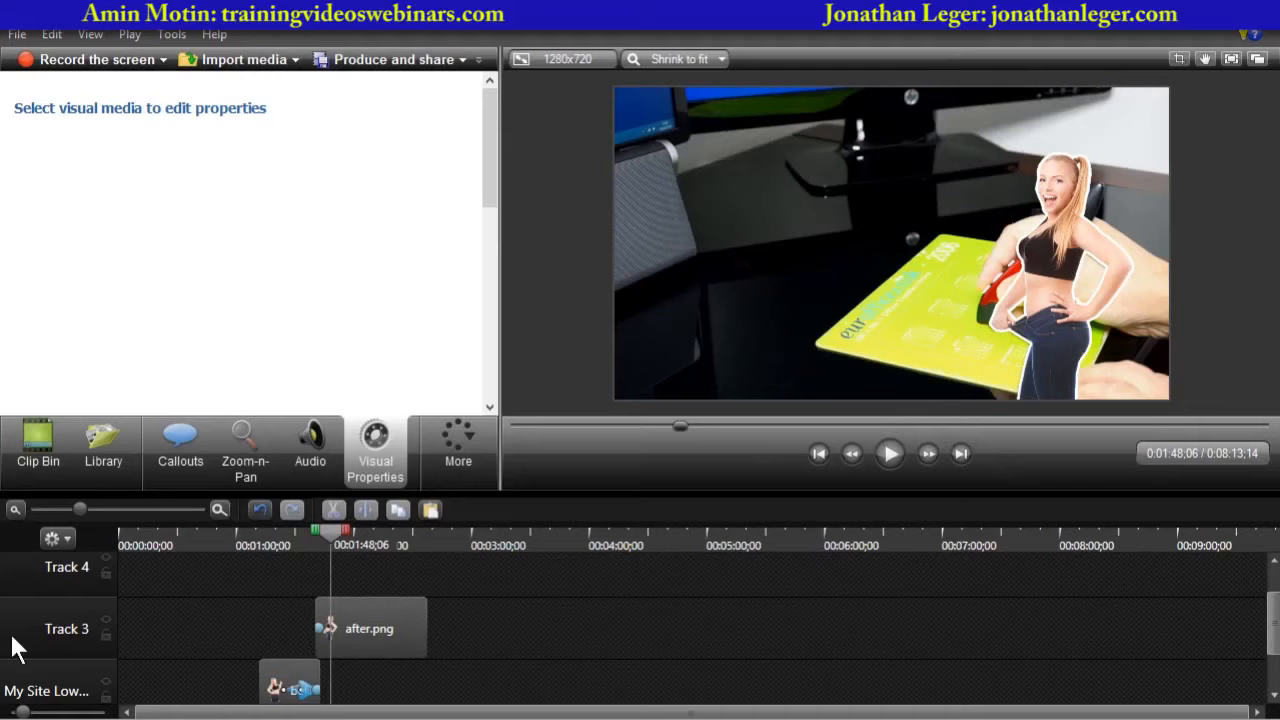
left_click(264, 62)
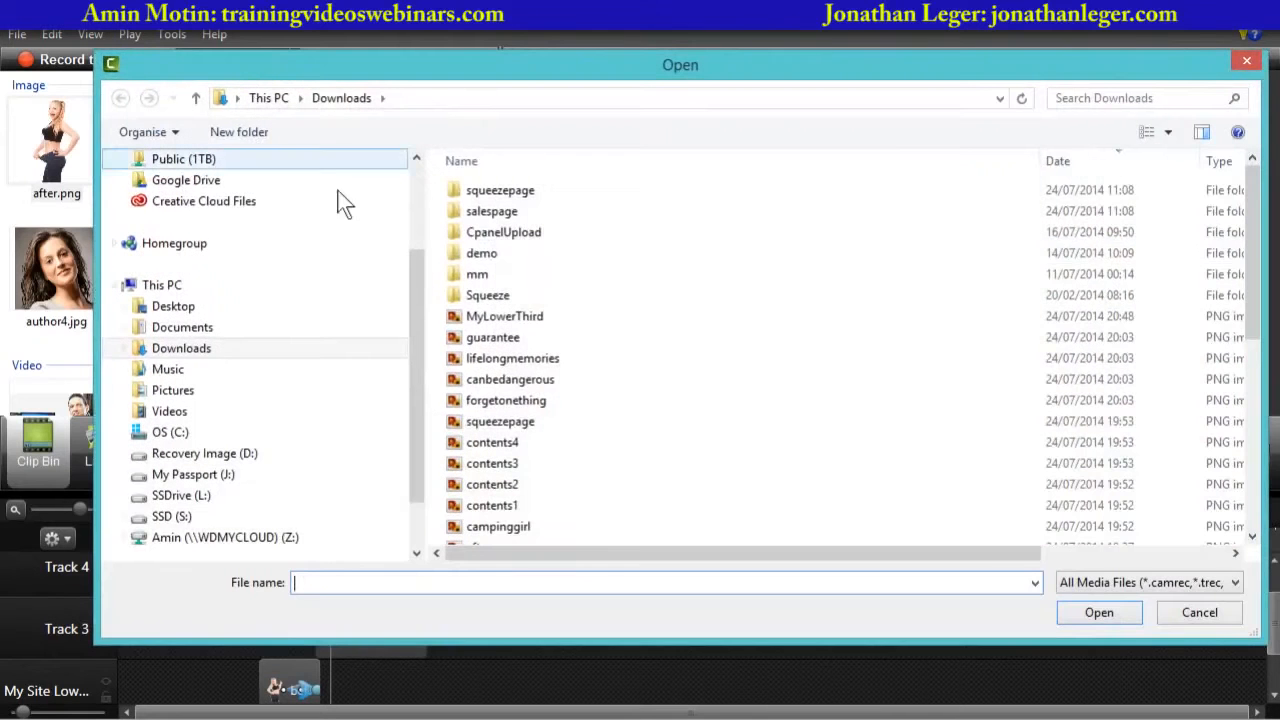
left_click(573, 342)
scroll(576, 350, "down", 2)
scroll(579, 356, "down", 2)
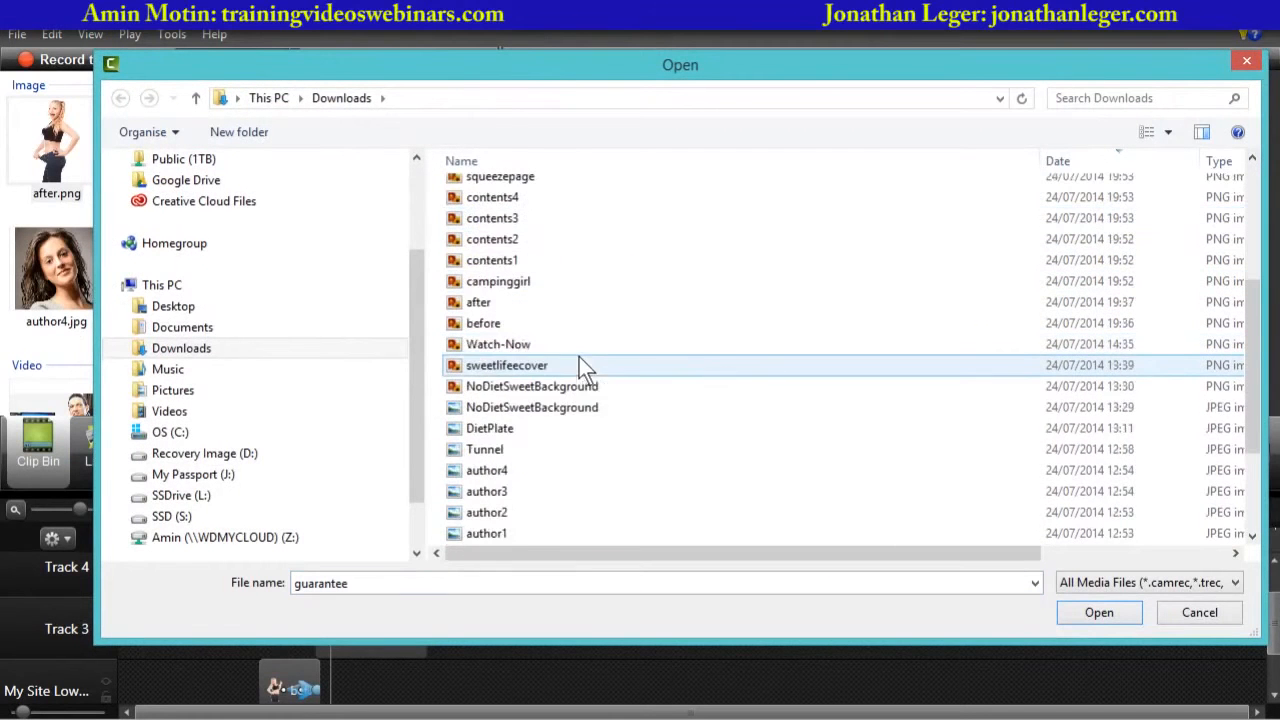
scroll(571, 437, "down", 2)
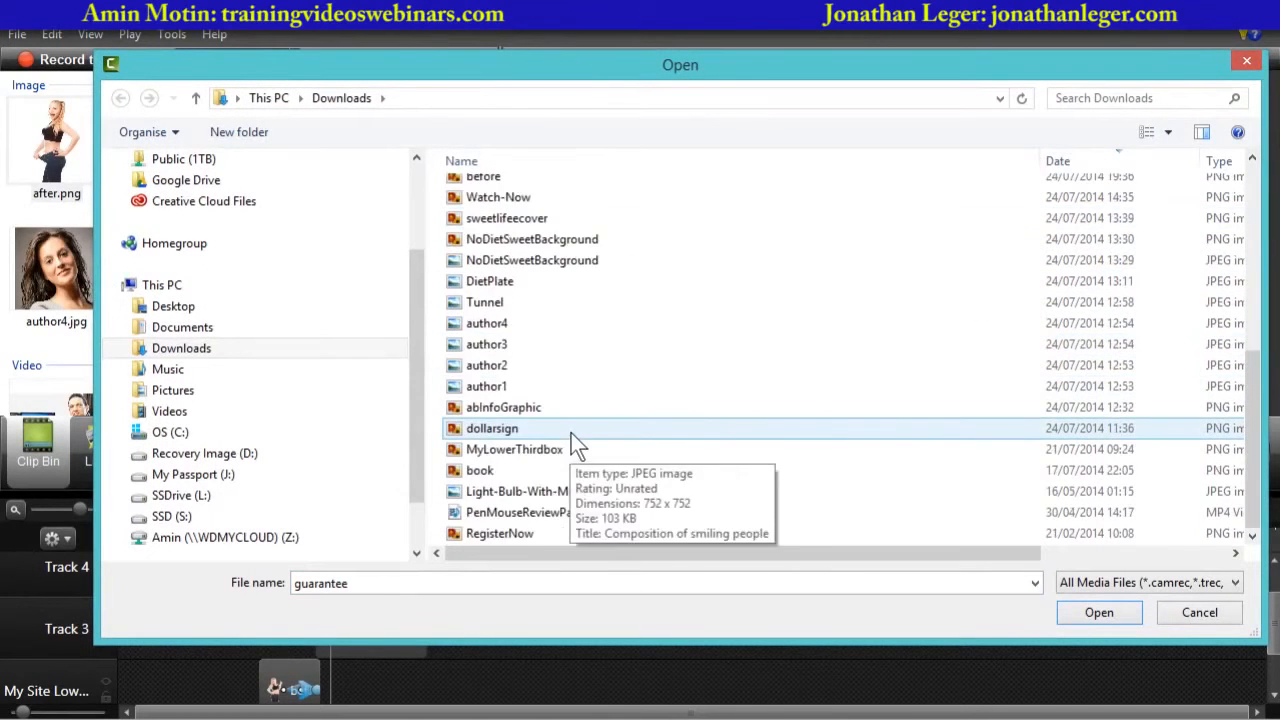
left_click(499, 221)
left_click(1096, 614)
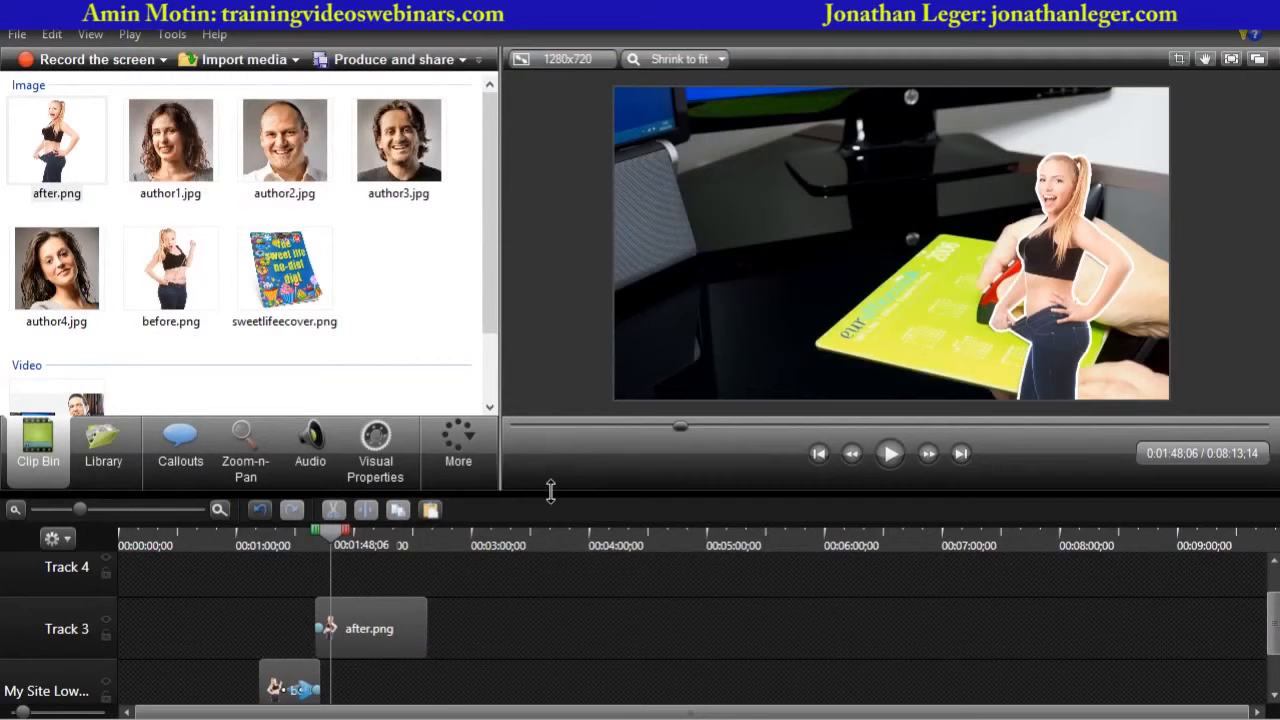
- Place sweetlifecover.png on Track 4 starting at about 2:17
left_click_drag(549, 491, 550, 310)
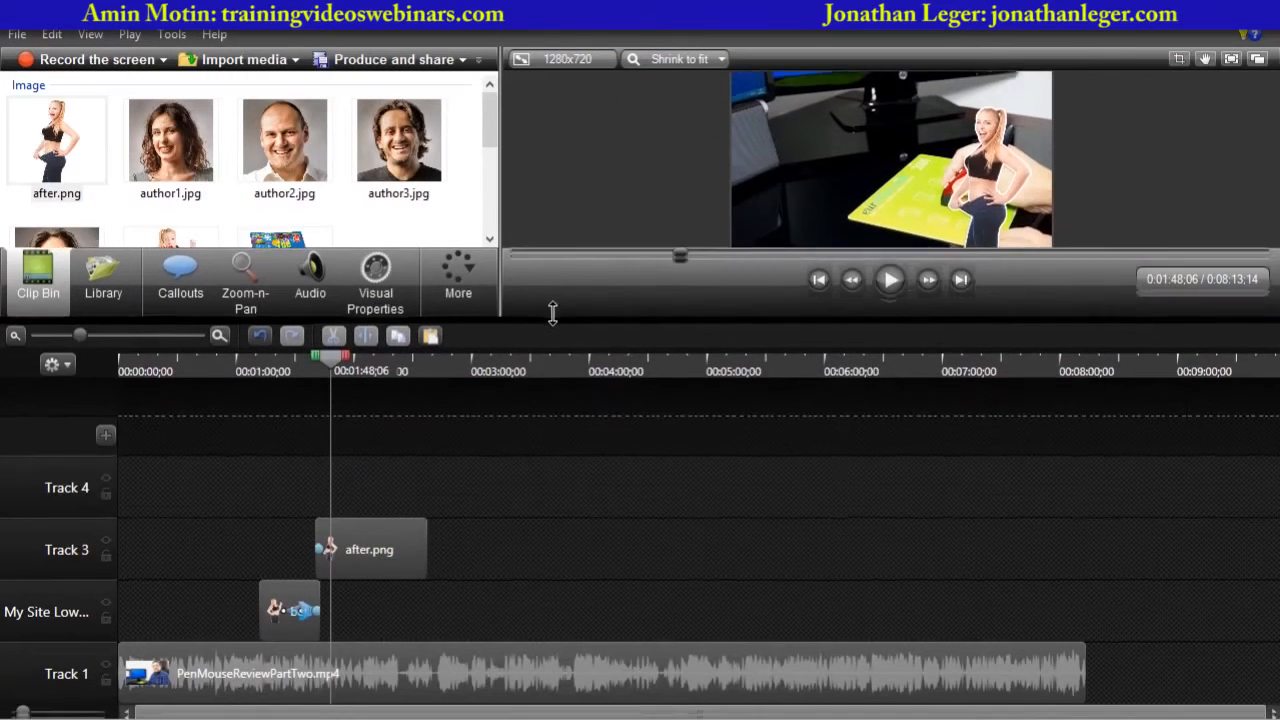
left_click_drag(488, 122, 491, 155)
left_click(275, 170)
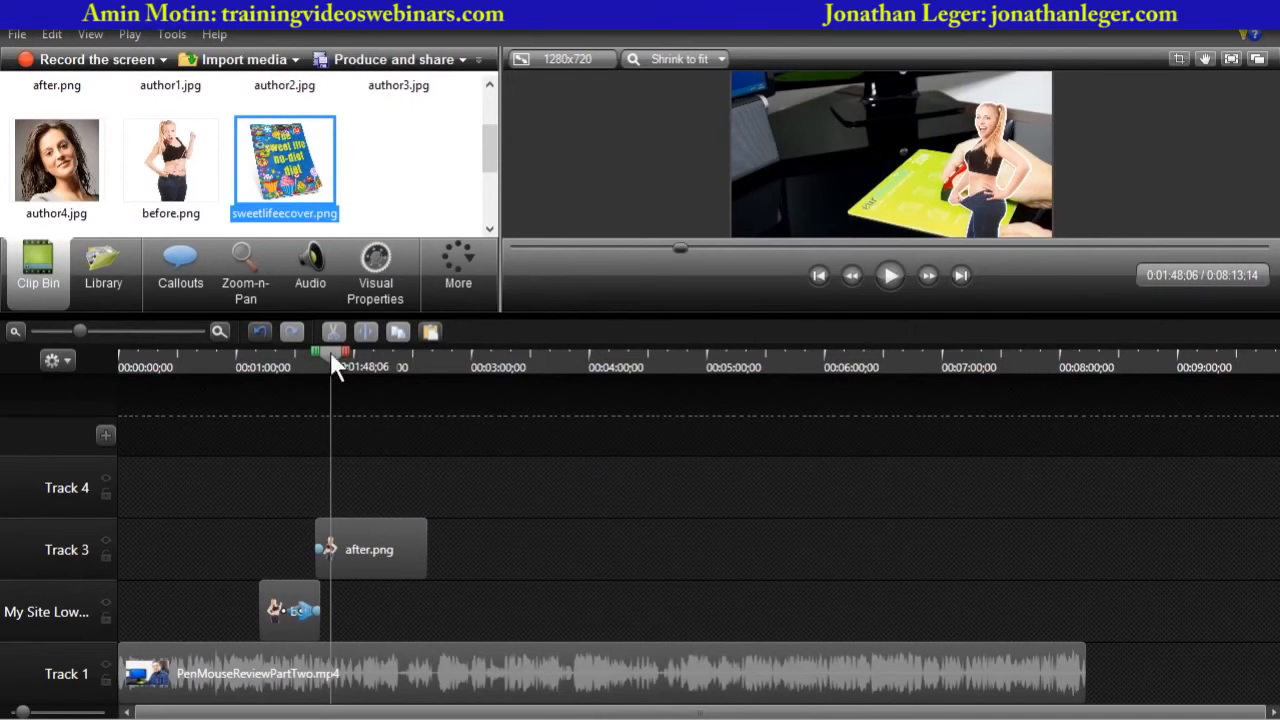
left_click_drag(333, 357, 390, 379)
left_click(350, 540)
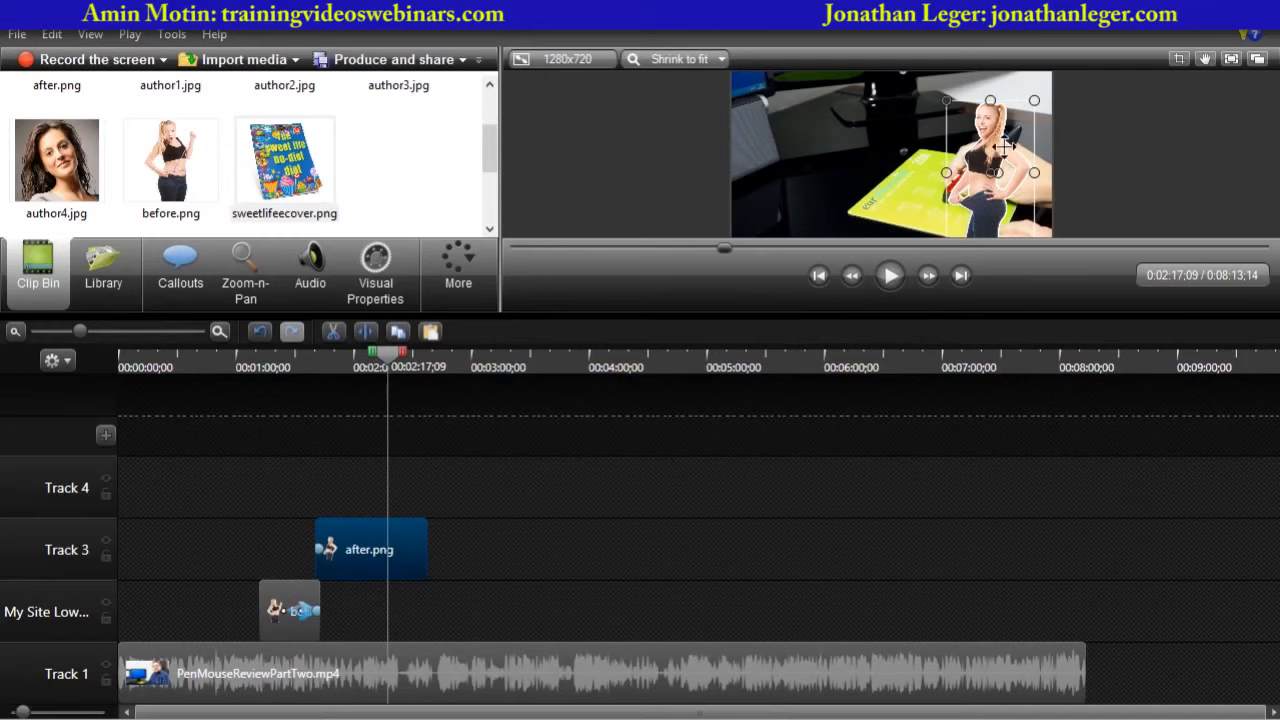
left_click_drag(288, 156, 398, 489)
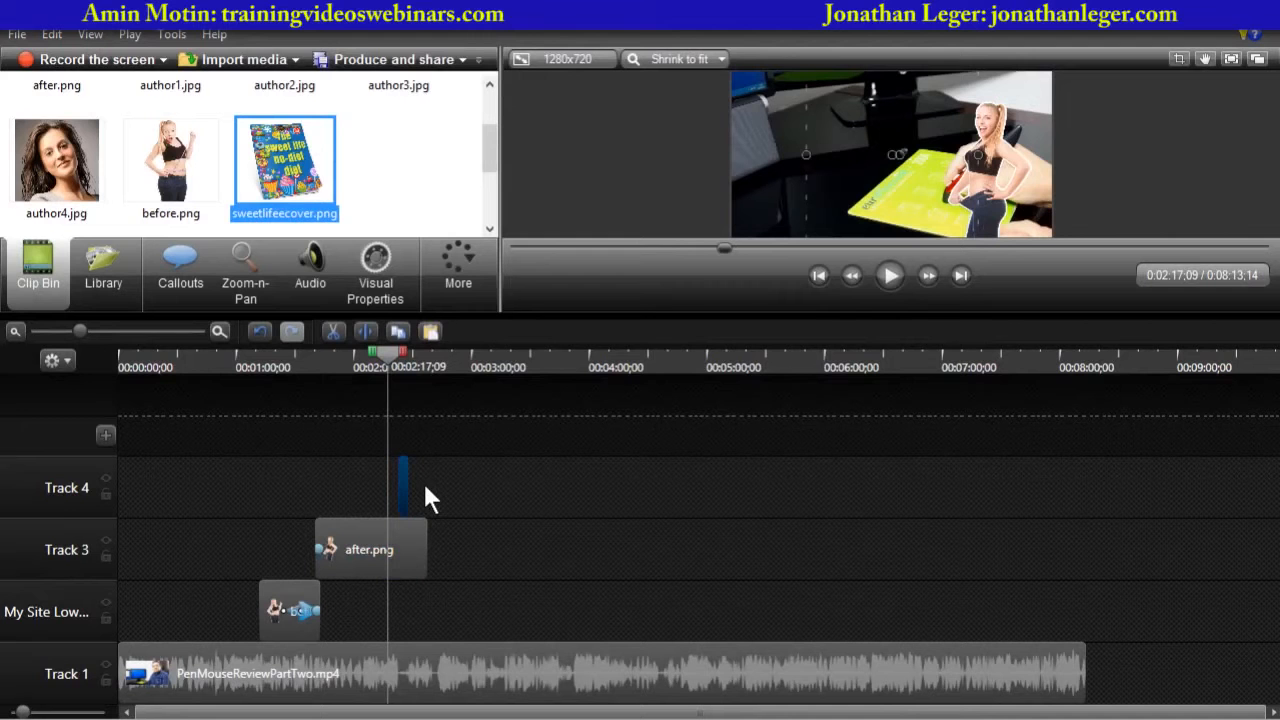
left_click_drag(405, 490, 471, 468)
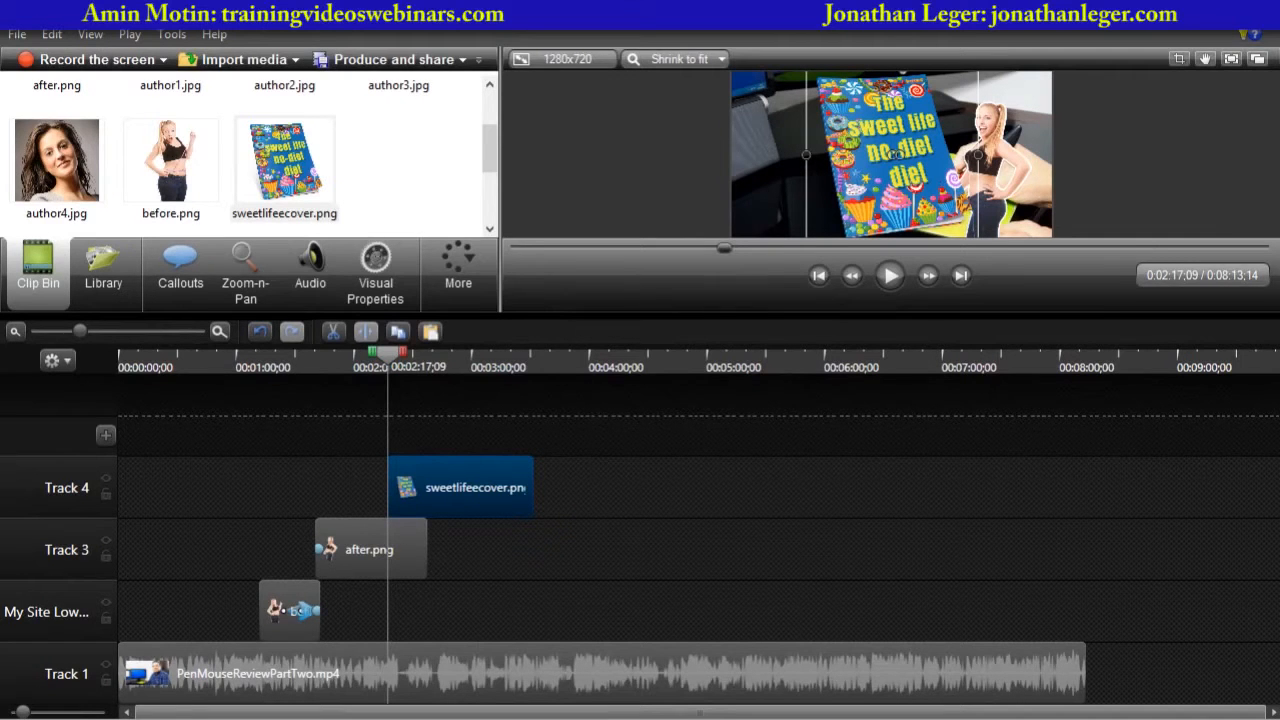
- Shrink the cover image to a small thumbnail in the lower-left corner of the video frame
left_click_drag(711, 314, 711, 410)
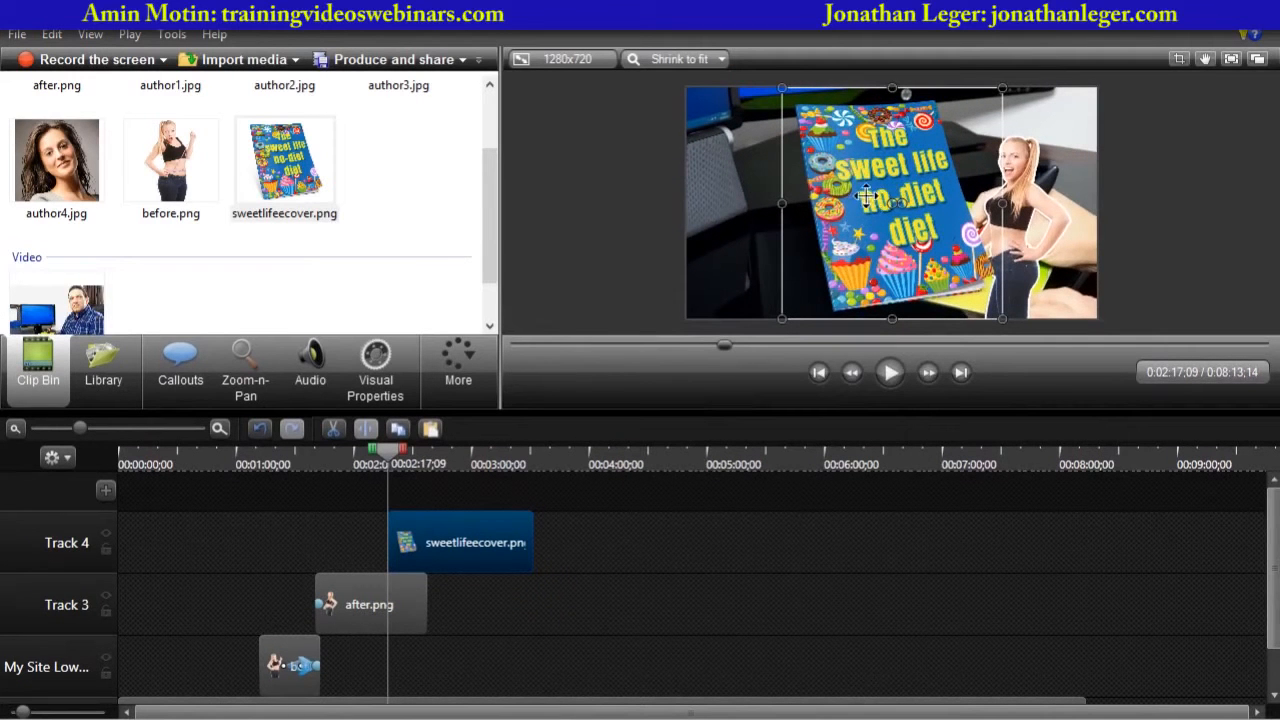
left_click_drag(864, 208, 764, 204)
left_click_drag(906, 93, 750, 254)
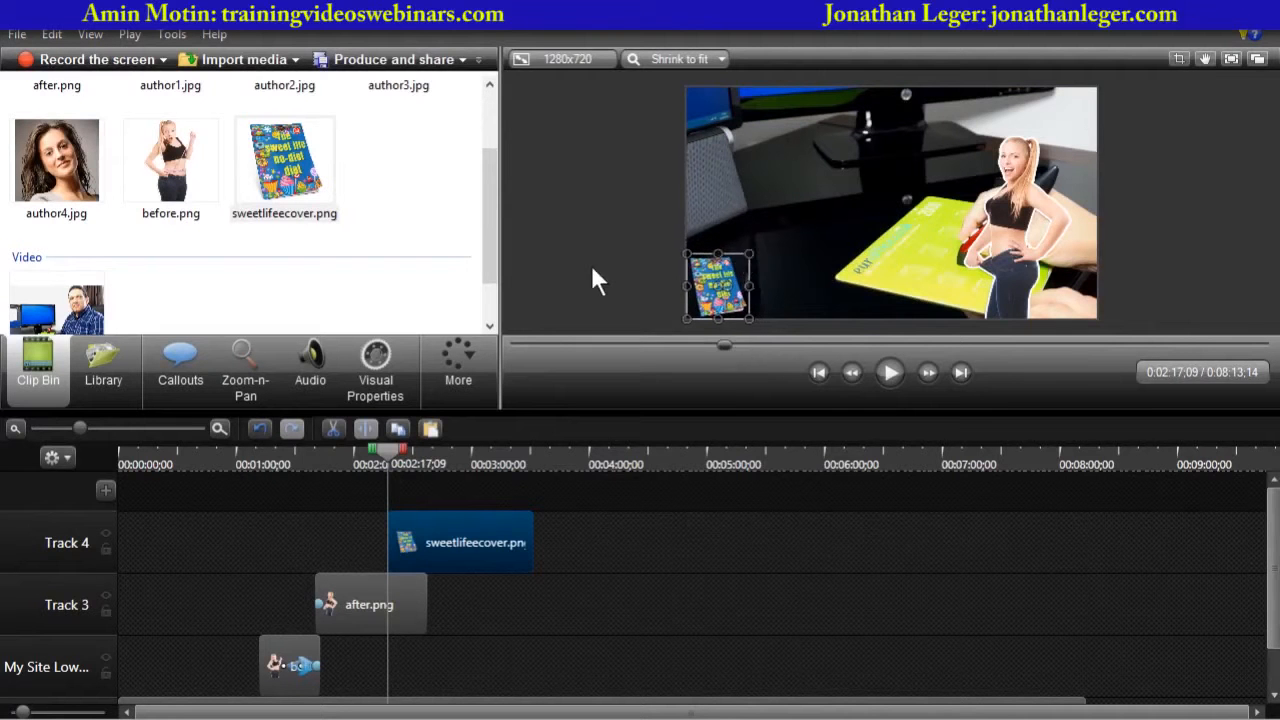
left_click(582, 266)
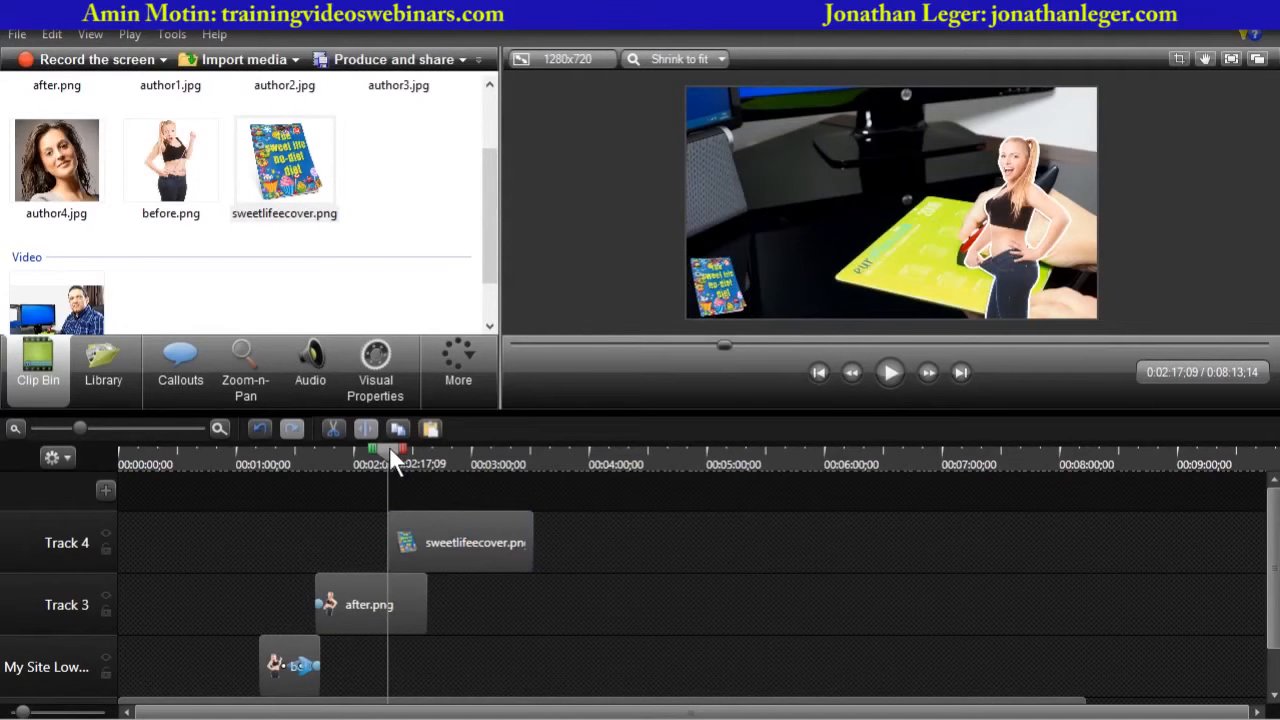
- Add an animation to the cover clip at about 2:37 that enlarges it to 38% scale at the frame's left side
left_click_drag(389, 450, 428, 464)
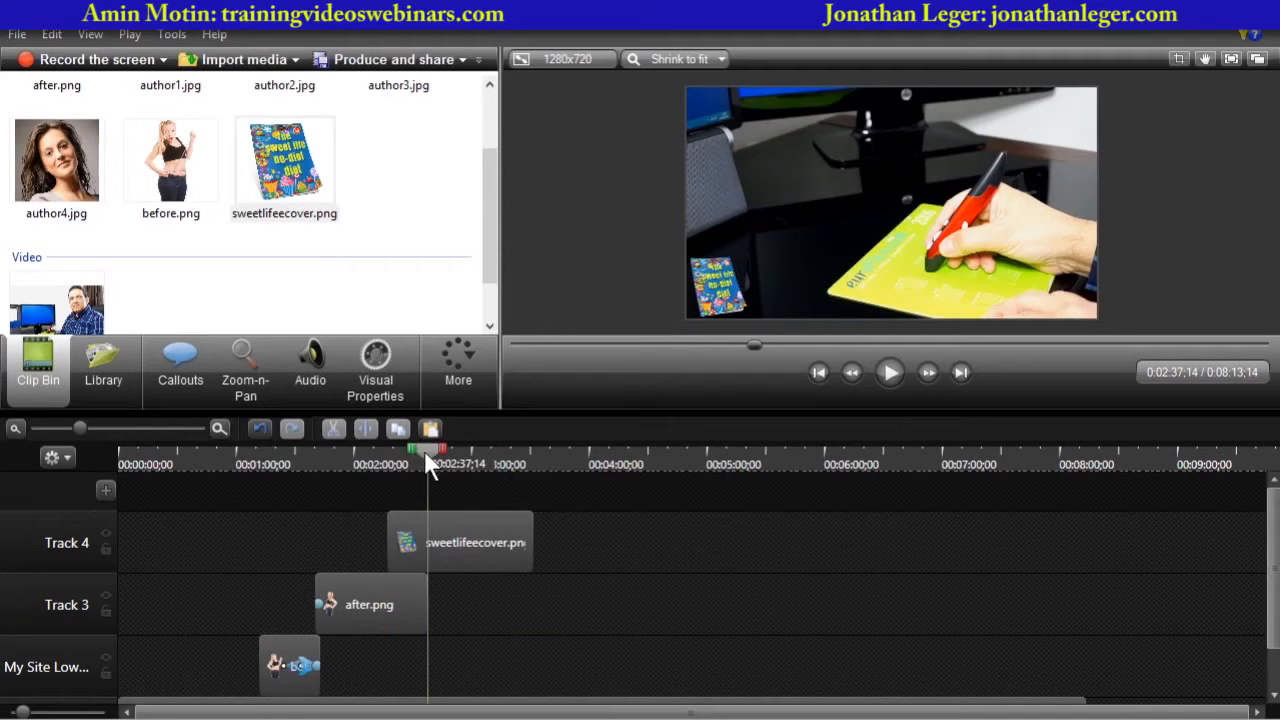
left_click_drag(424, 452, 409, 459)
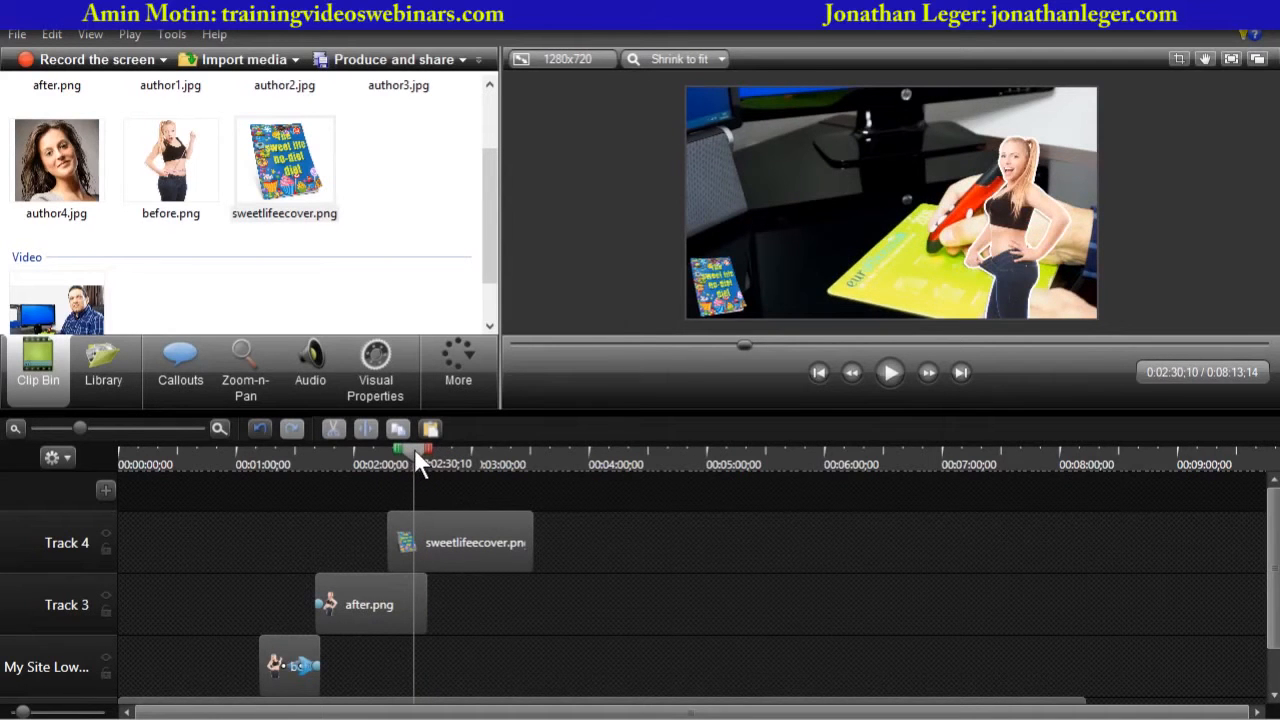
left_click_drag(414, 448, 423, 451)
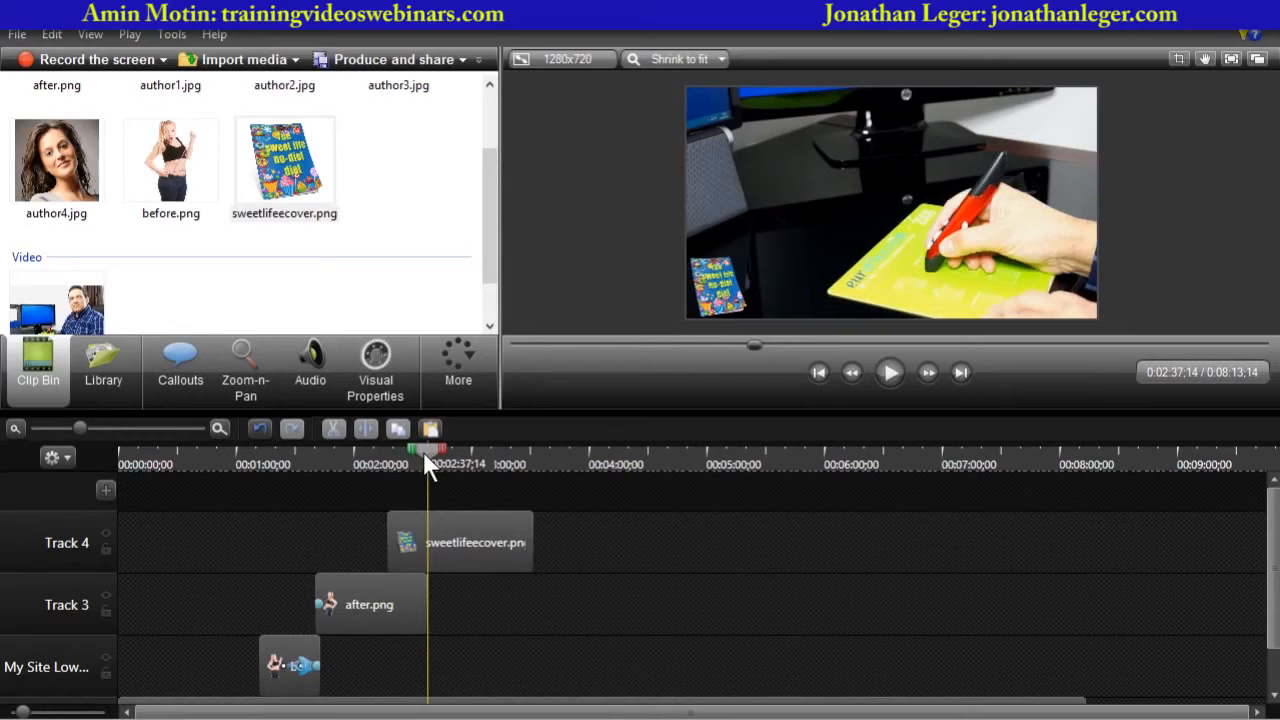
left_click(400, 603)
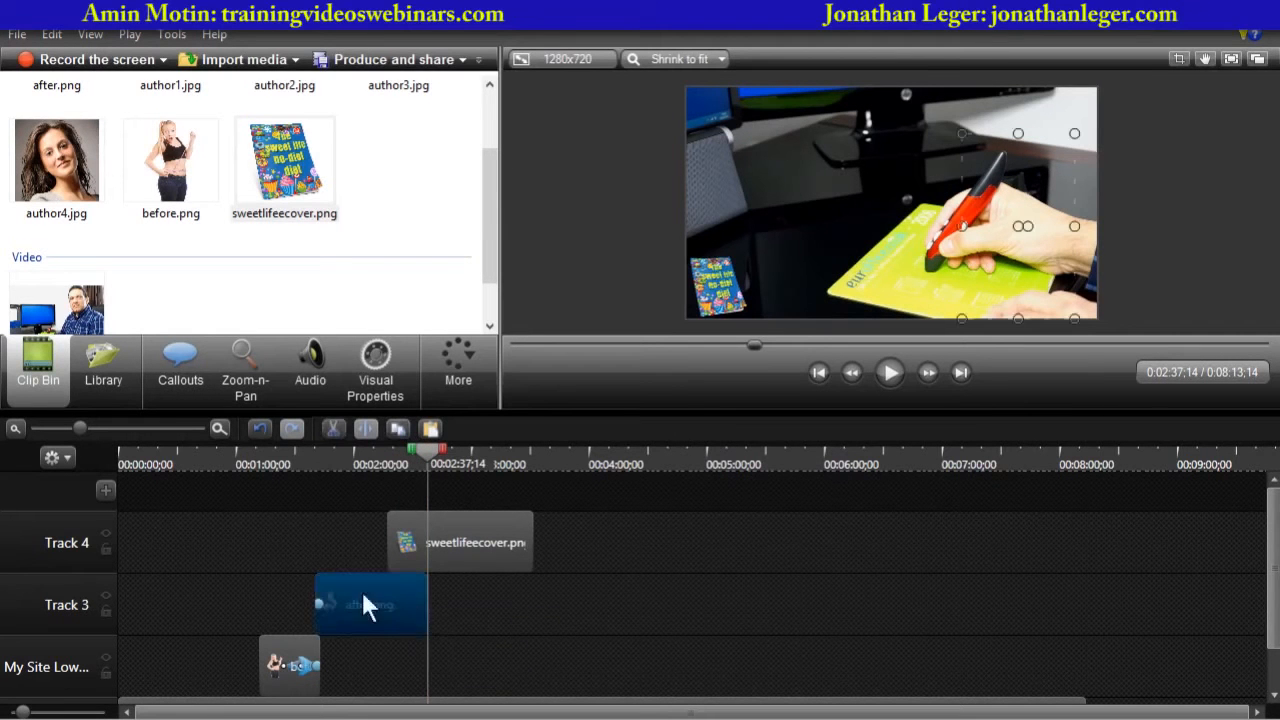
left_click(452, 518)
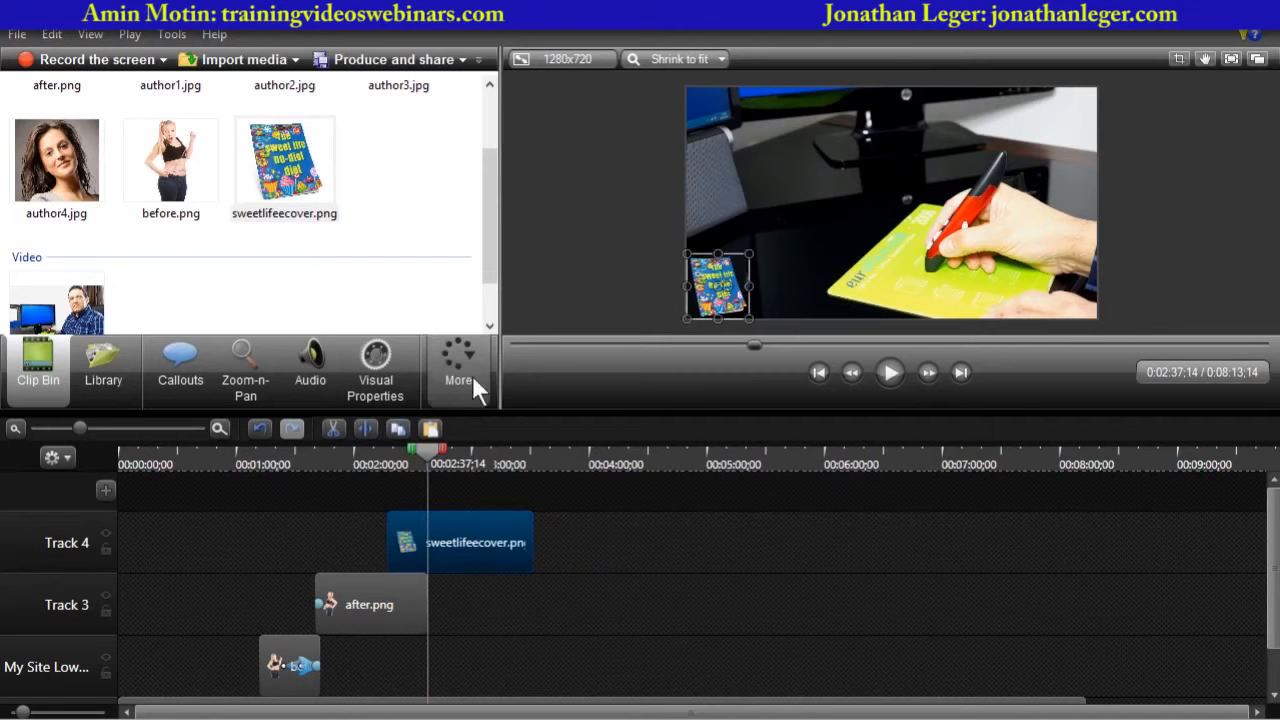
left_click(382, 362)
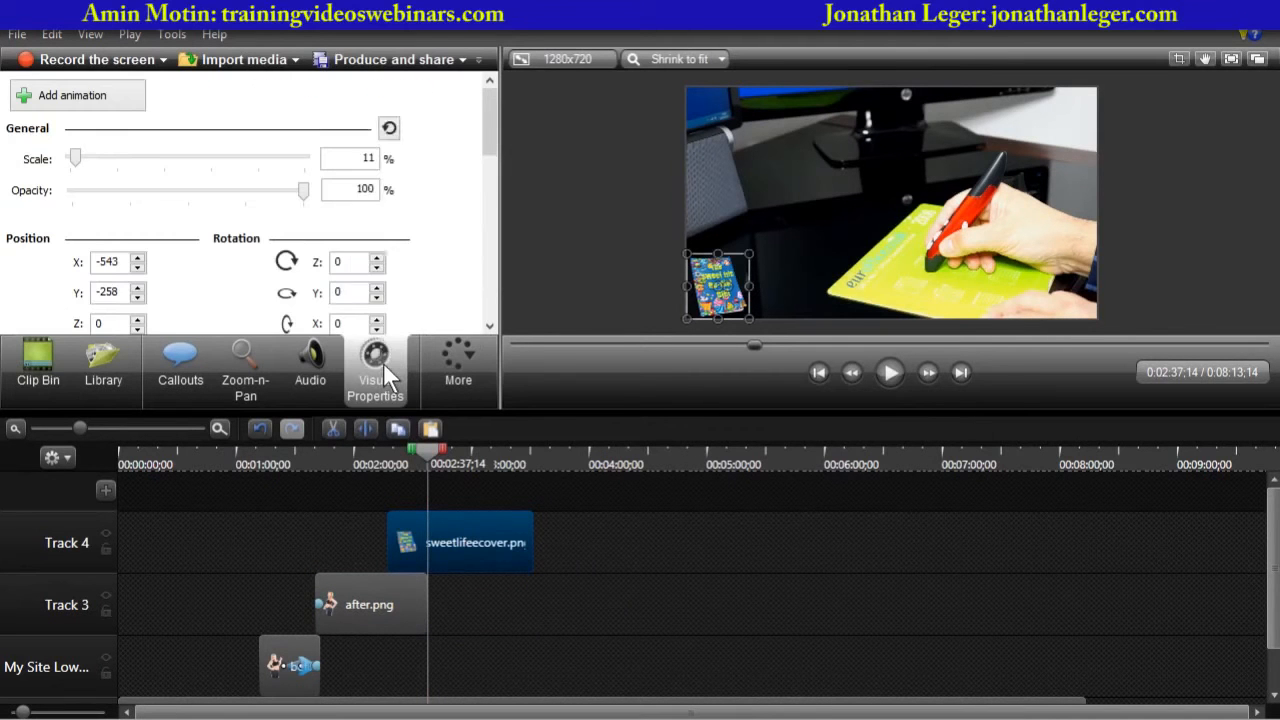
left_click(88, 100)
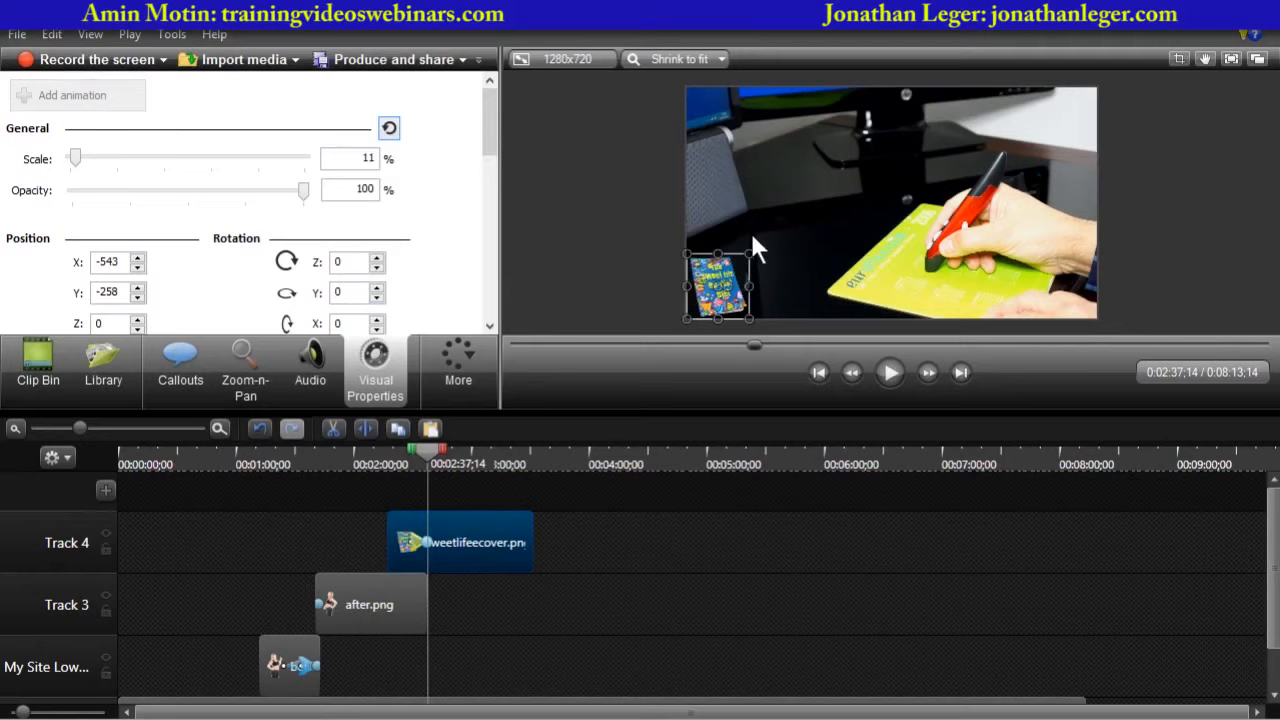
left_click_drag(748, 254, 905, 91)
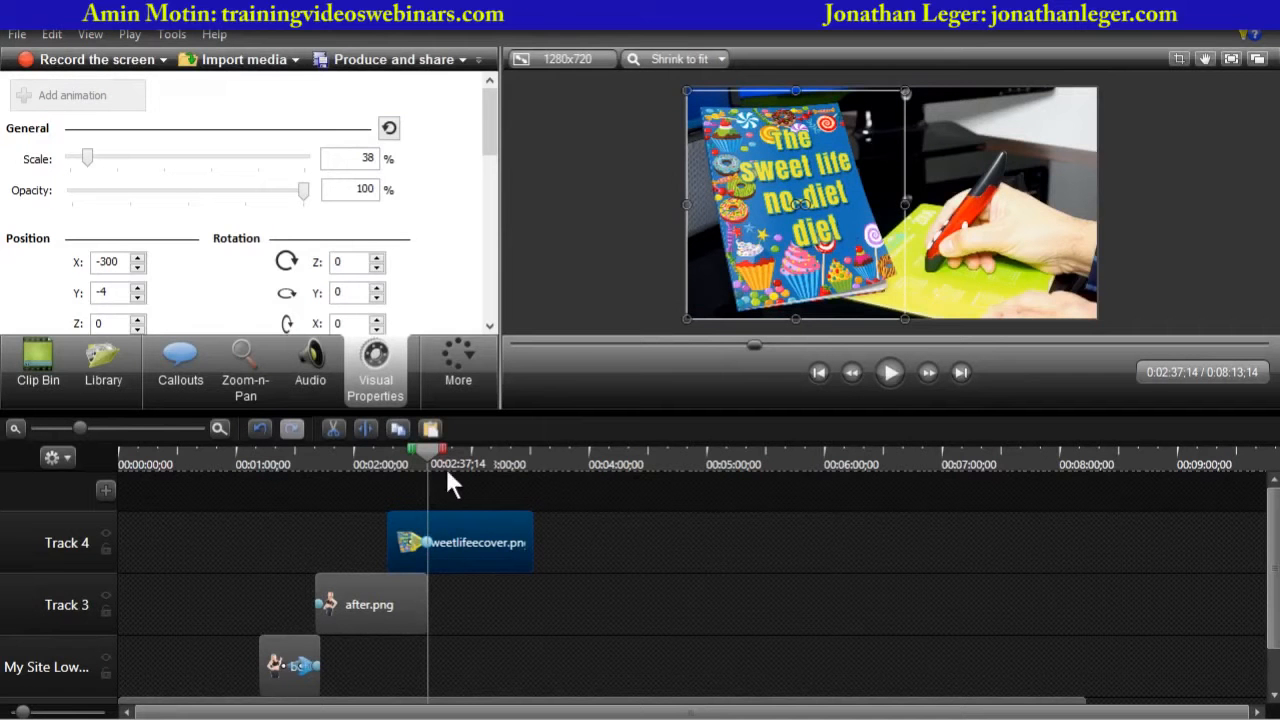
- Play back the cover animation from about 2:10
left_click_drag(426, 451, 373, 455)
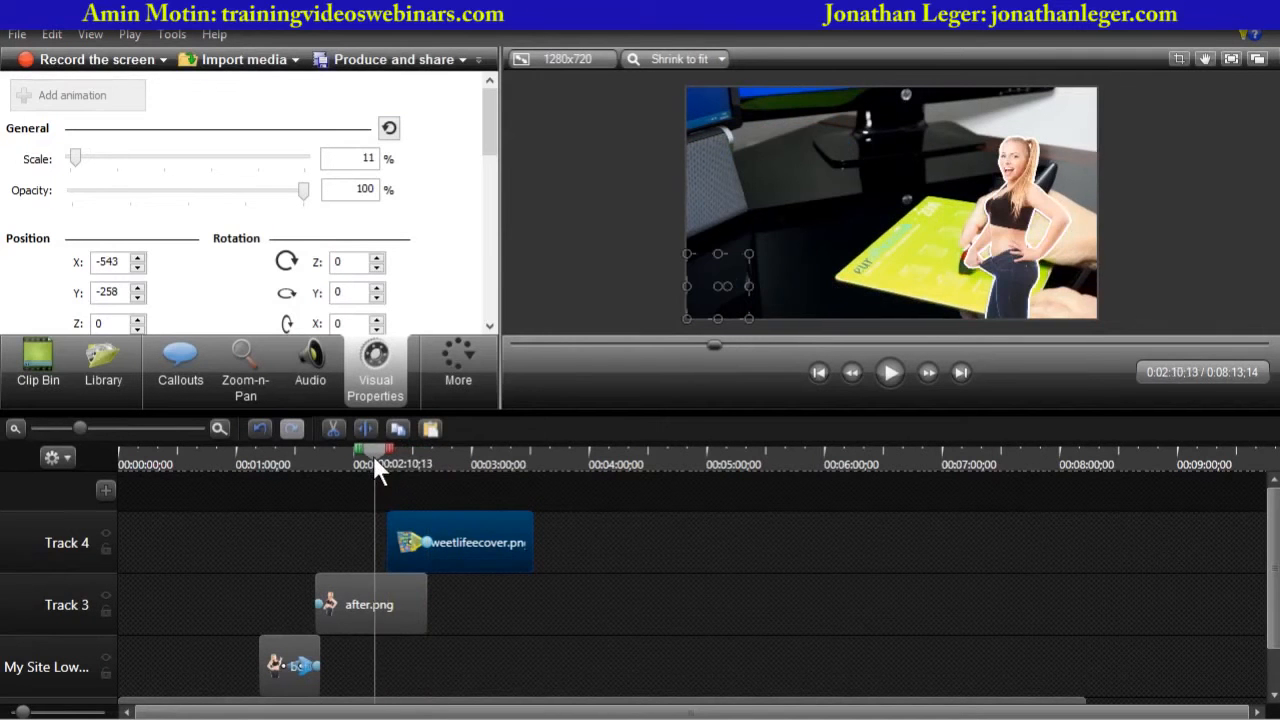
left_click(888, 372)
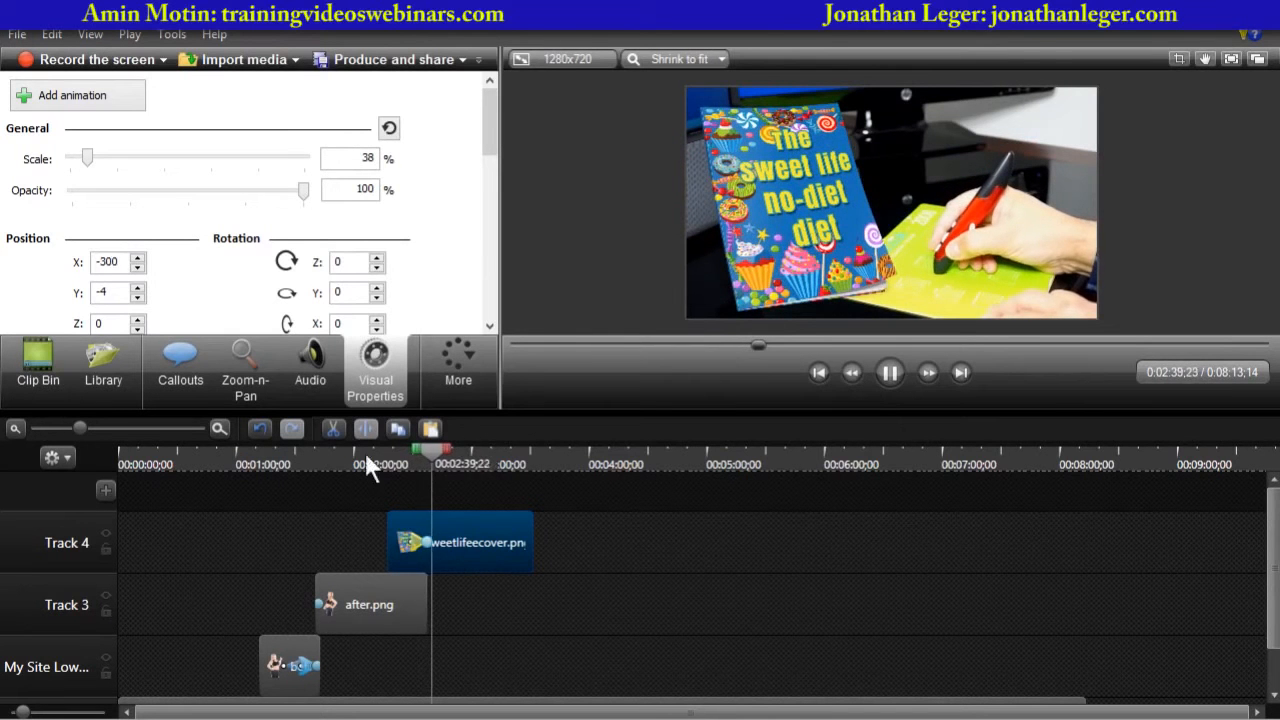
left_click(519, 458)
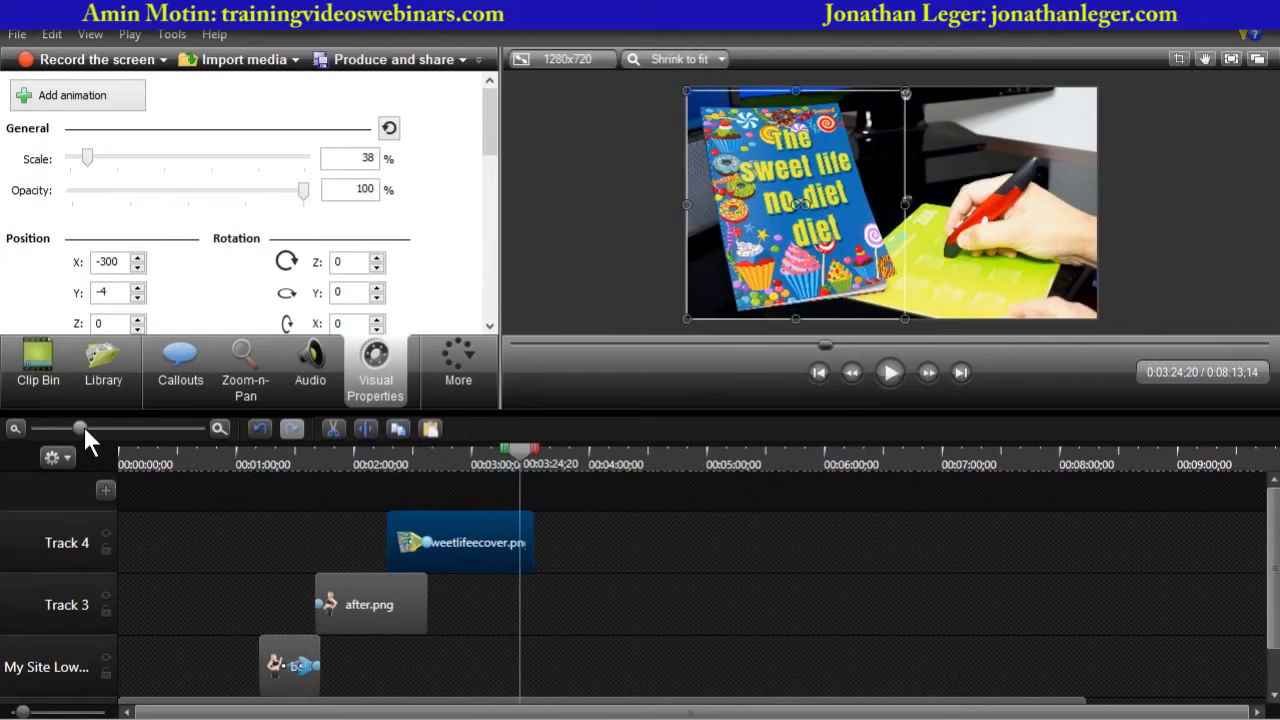
- Move the cover animation's start earlier on Track 4 and play back from about 2:30
left_click_drag(83, 424, 112, 434)
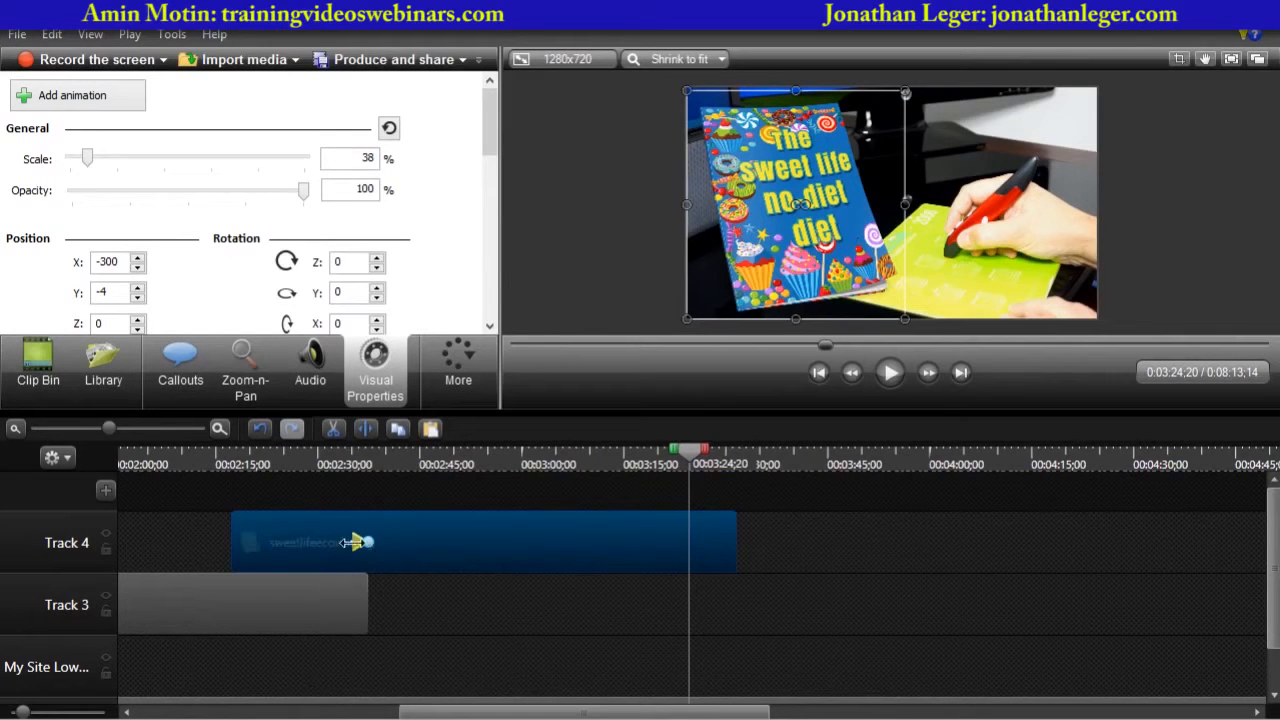
scroll(1272, 597, "down", 1)
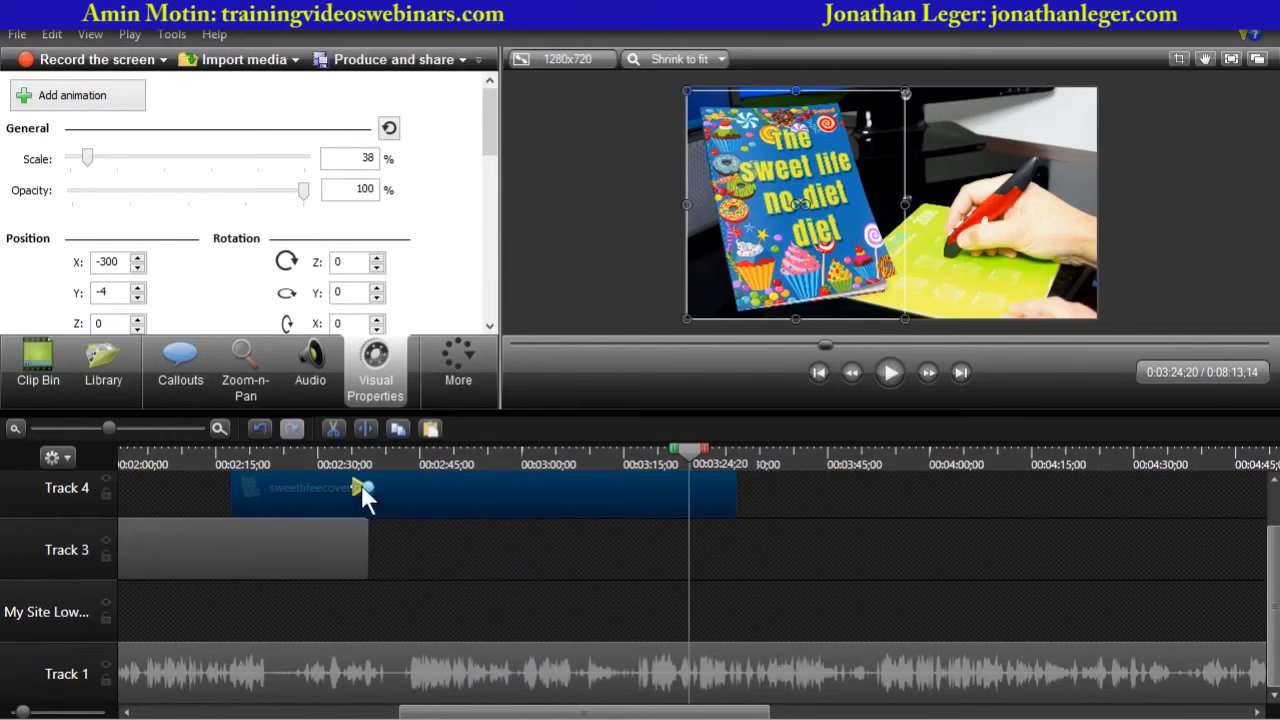
left_click_drag(361, 486, 303, 492)
left_click(280, 450)
left_click(890, 372)
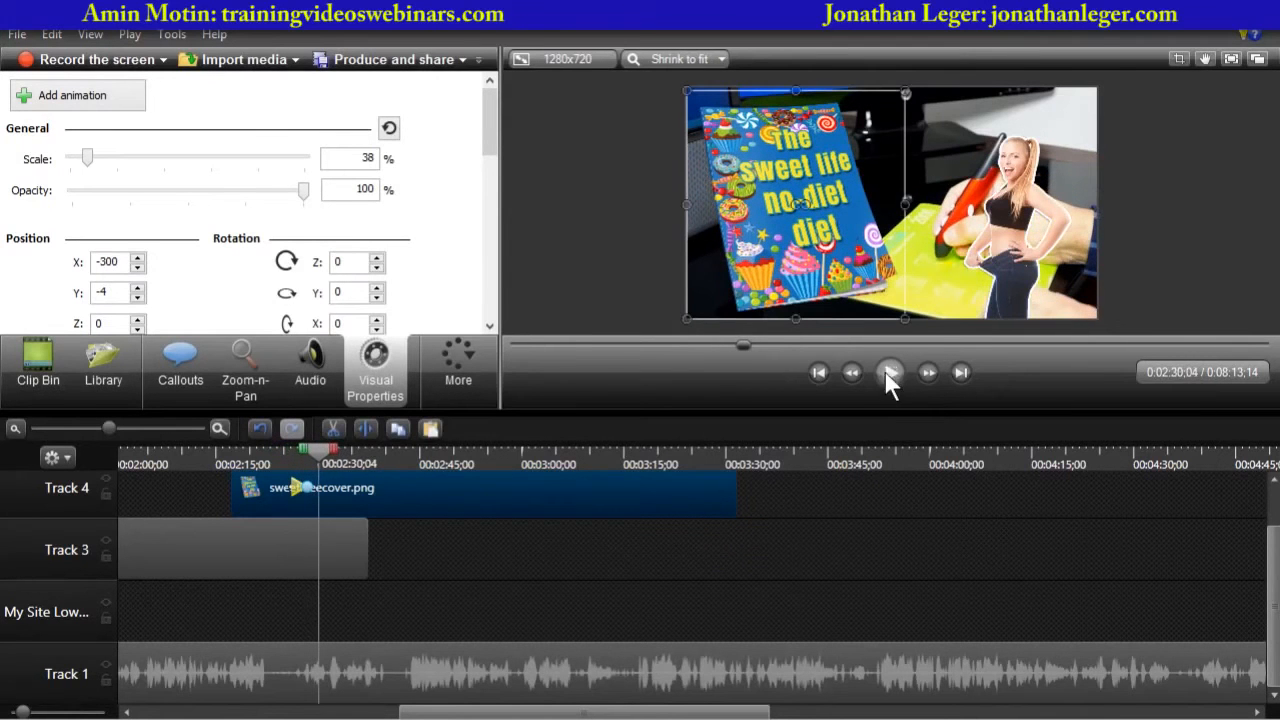
left_click(890, 372)
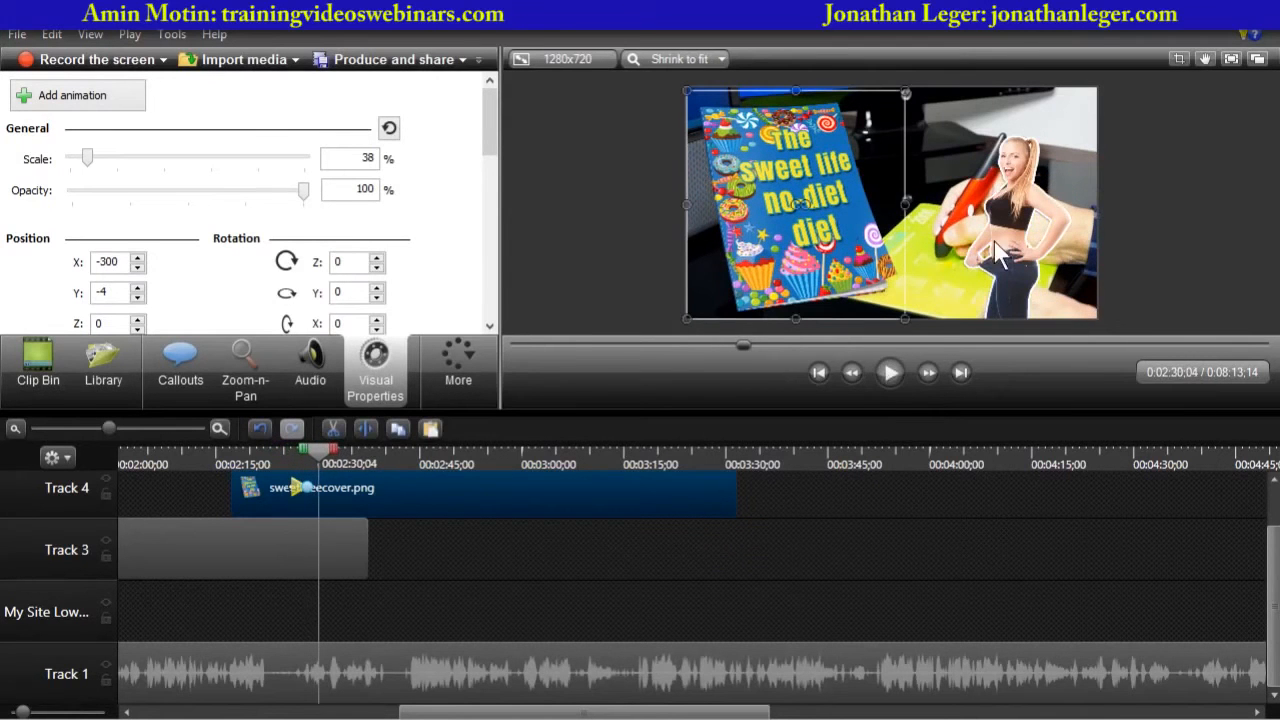
- Trim the after.png clip on Track 3 to end at about 2:30 and play back the transition
left_click(364, 540)
left_click_drag(364, 540, 322, 539)
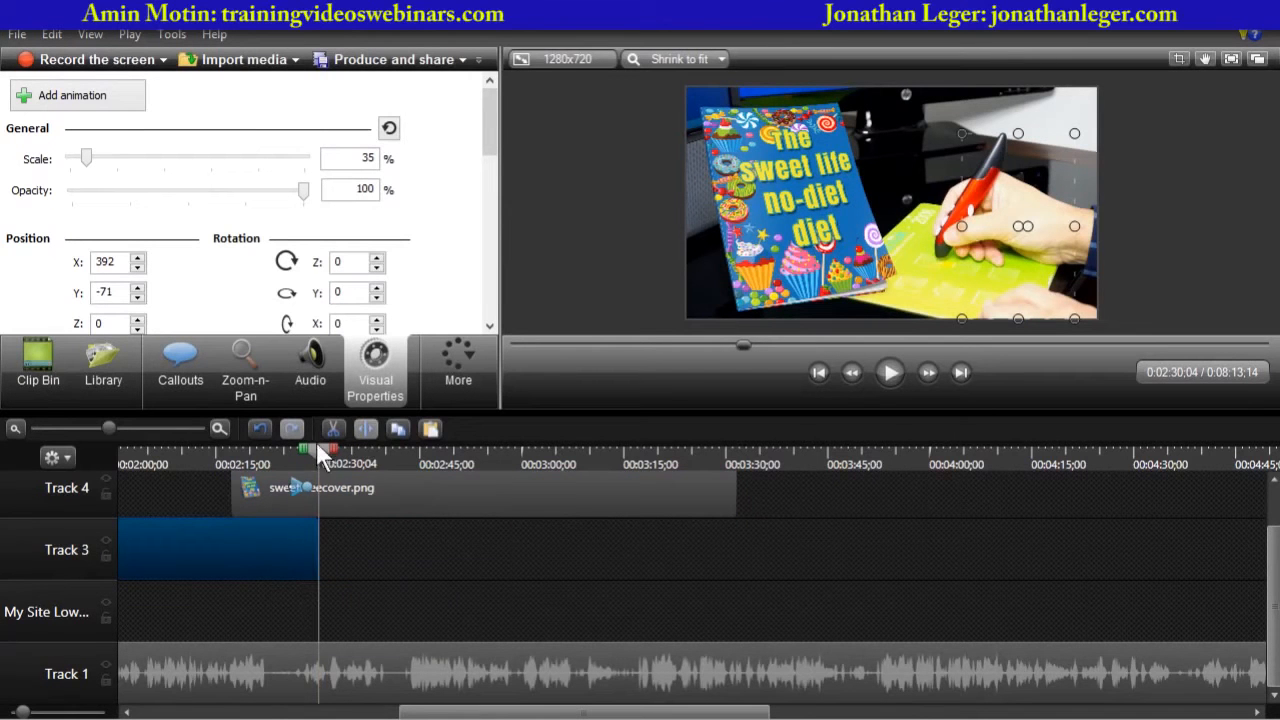
left_click_drag(317, 452, 281, 454)
left_click(892, 374)
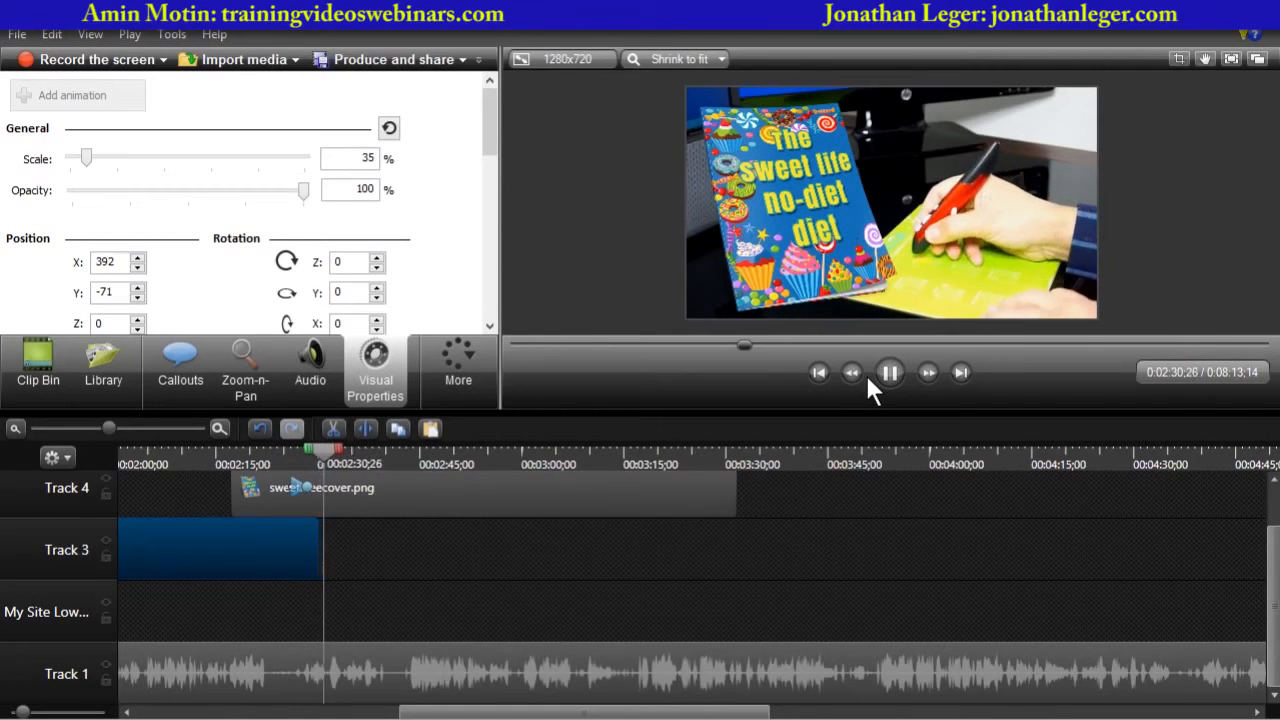
left_click(886, 372)
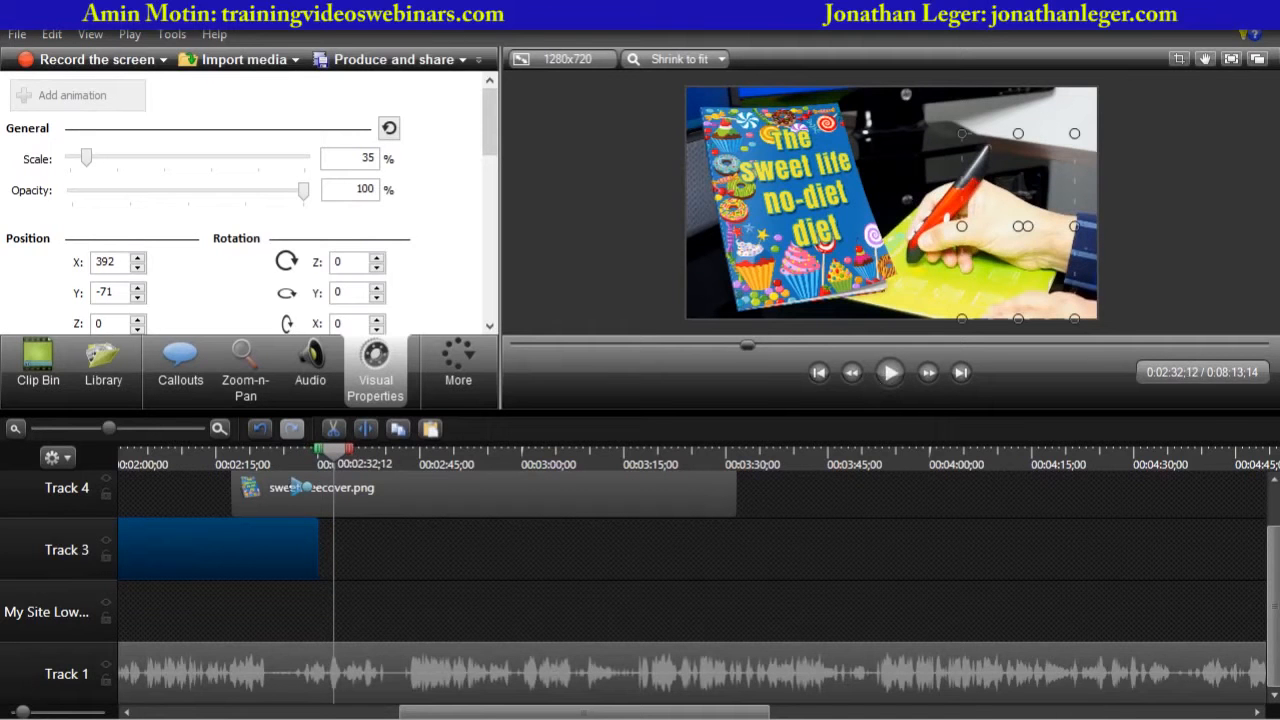
- Examine the cover overlay in an enlarged preview around 2:32 to 2:39
left_click(603, 203)
left_click_drag(783, 410, 773, 633)
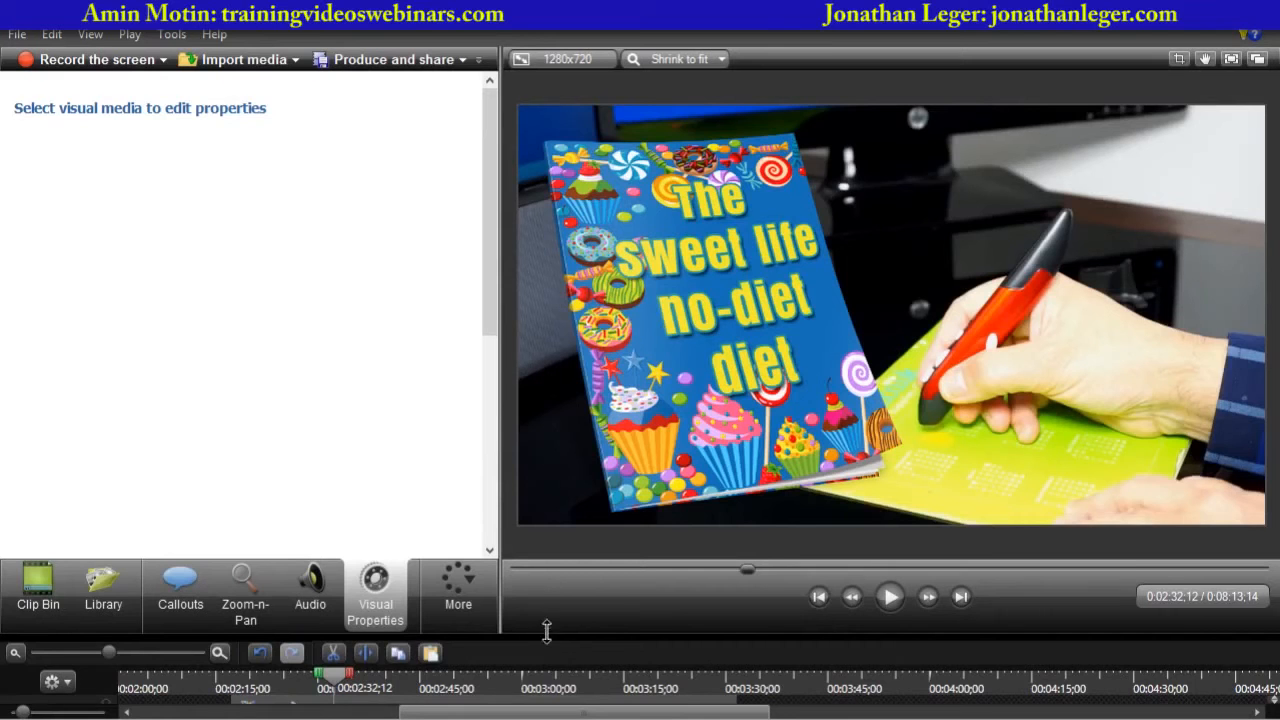
left_click_drag(543, 632, 534, 403)
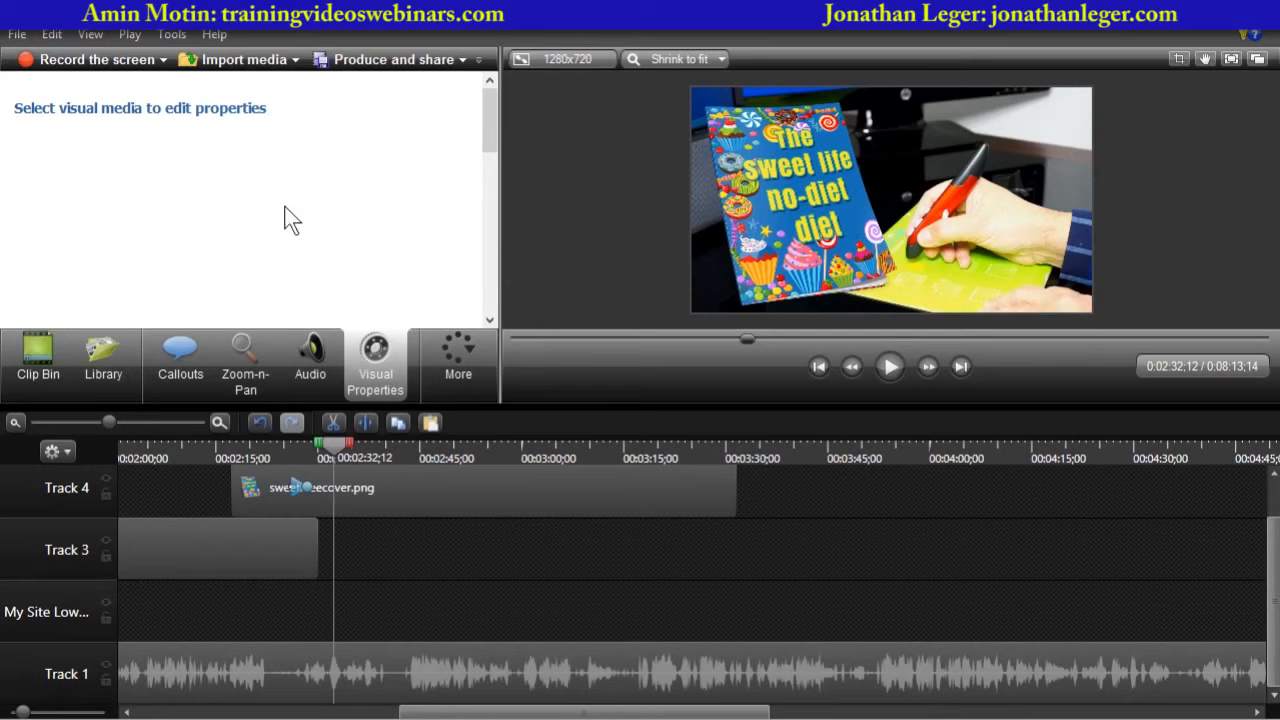
left_click_drag(85, 519, 93, 540)
left_click_drag(94, 480, 95, 505)
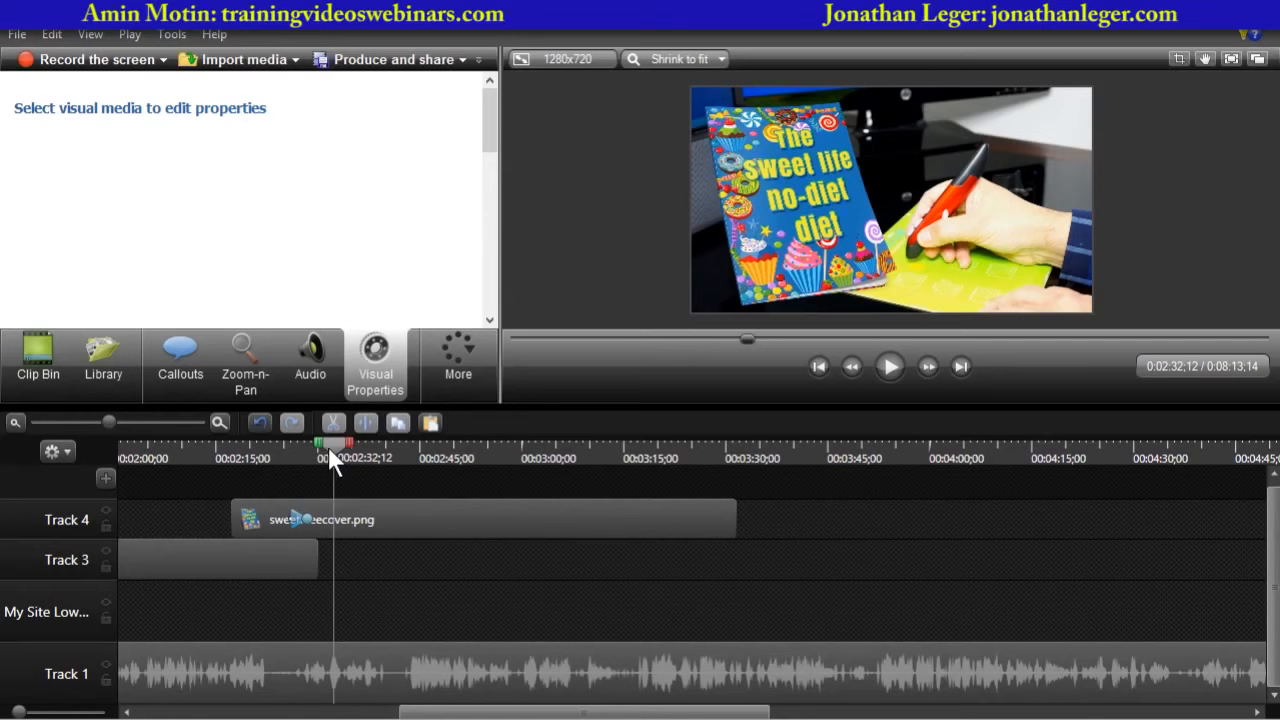
left_click_drag(331, 450, 378, 452)
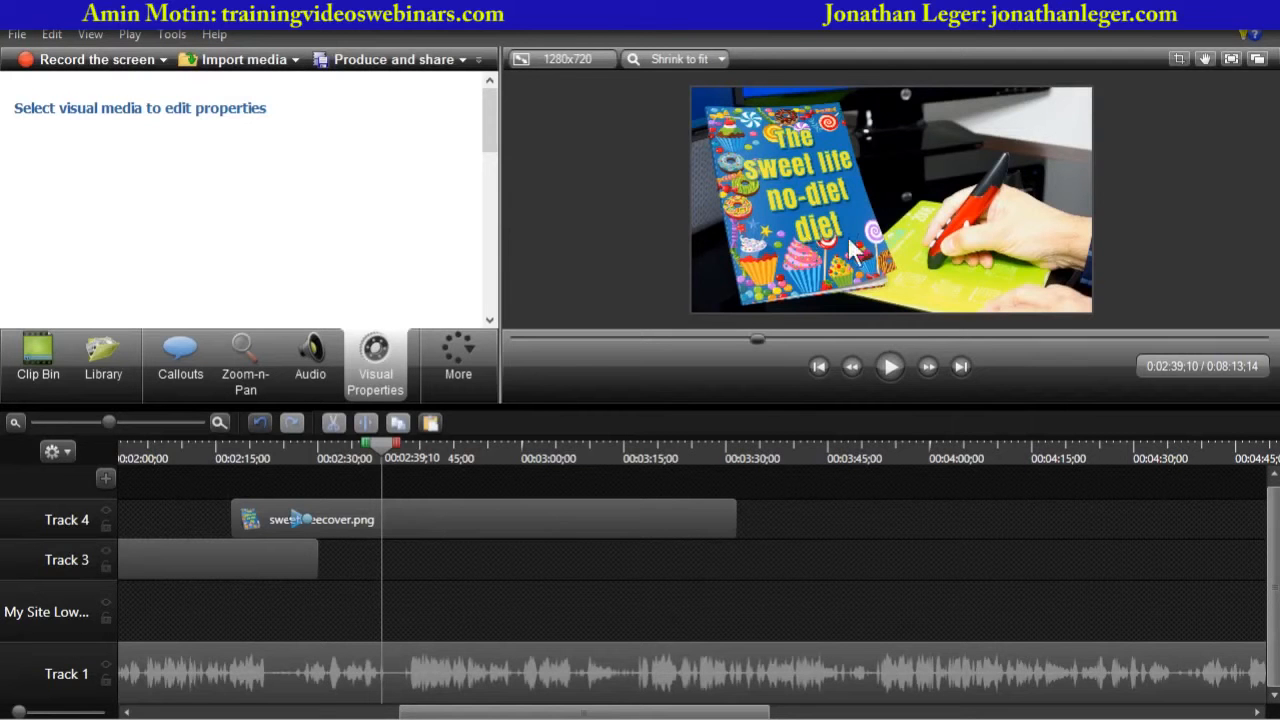
- Rename Track 4, which holds the cover image, as ecover
left_click(418, 518)
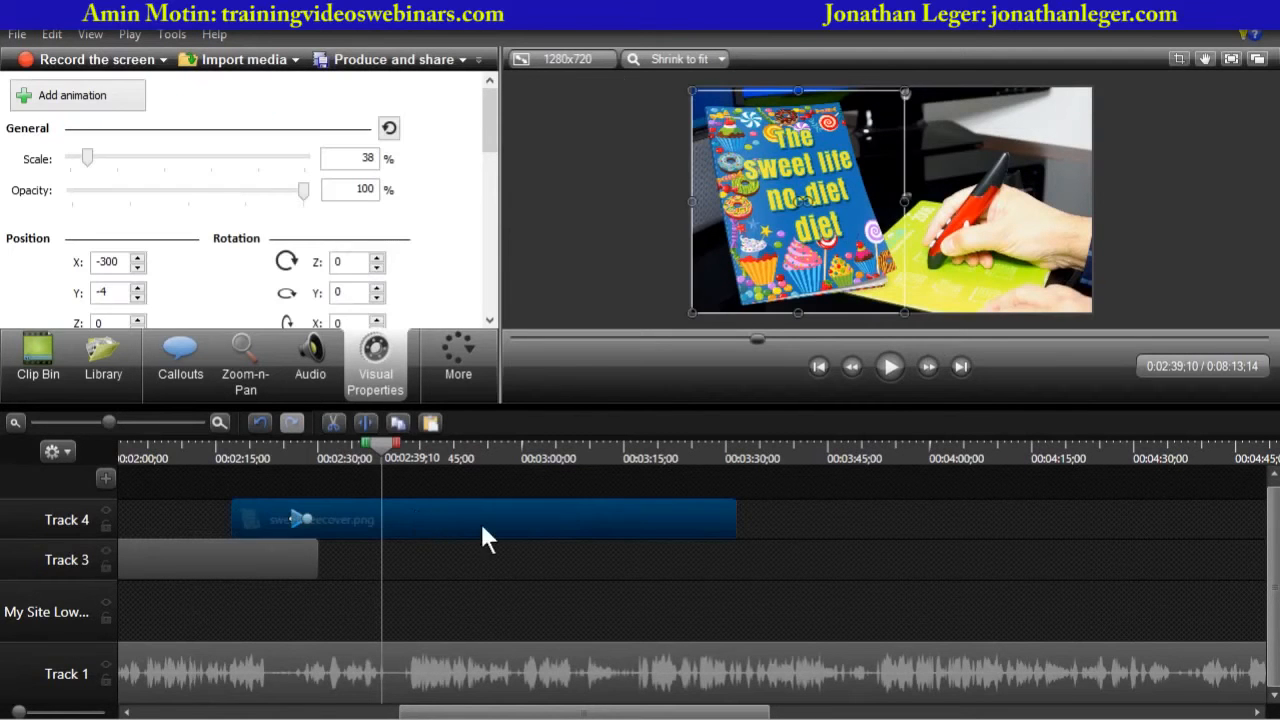
double_click(66, 521)
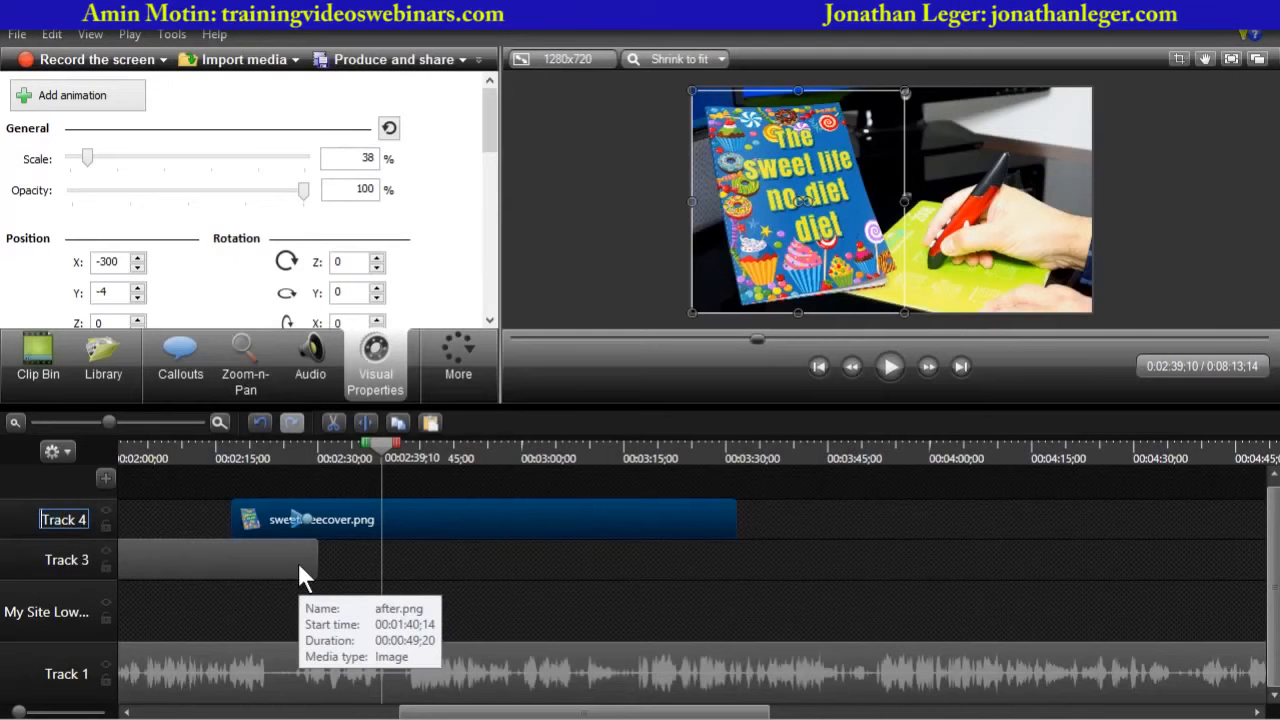
type("ecover")
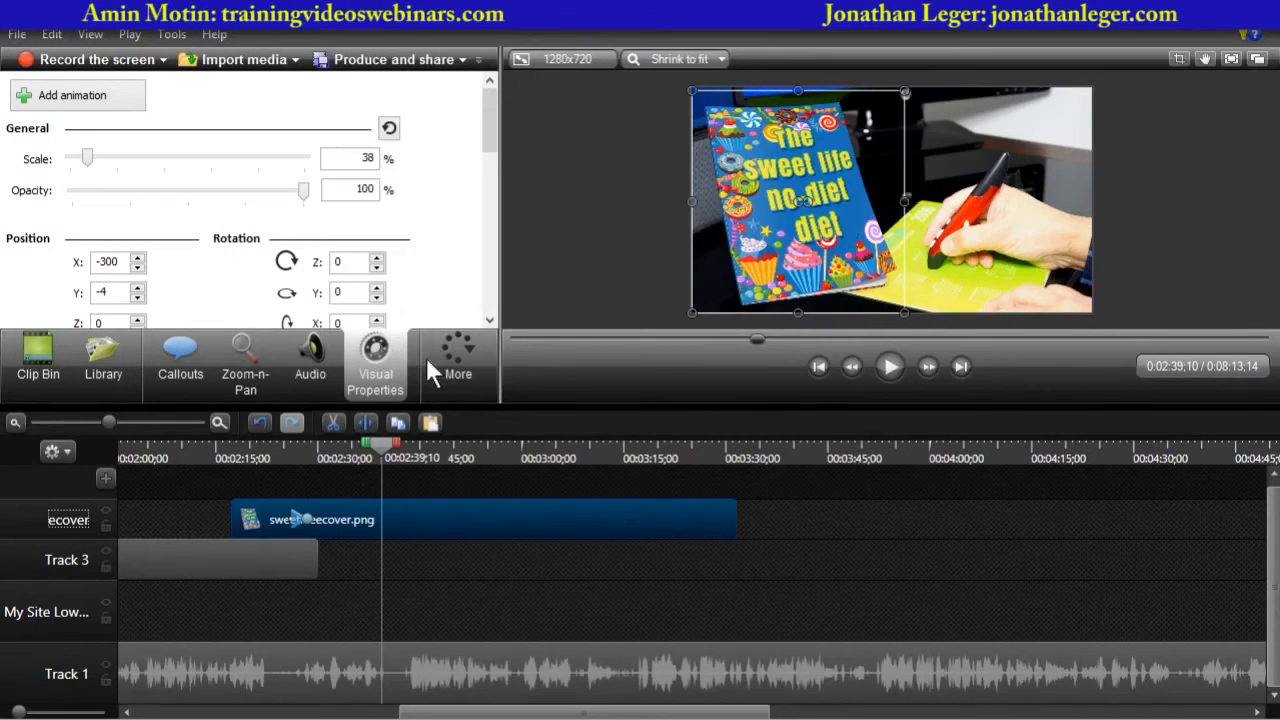
left_click(451, 347)
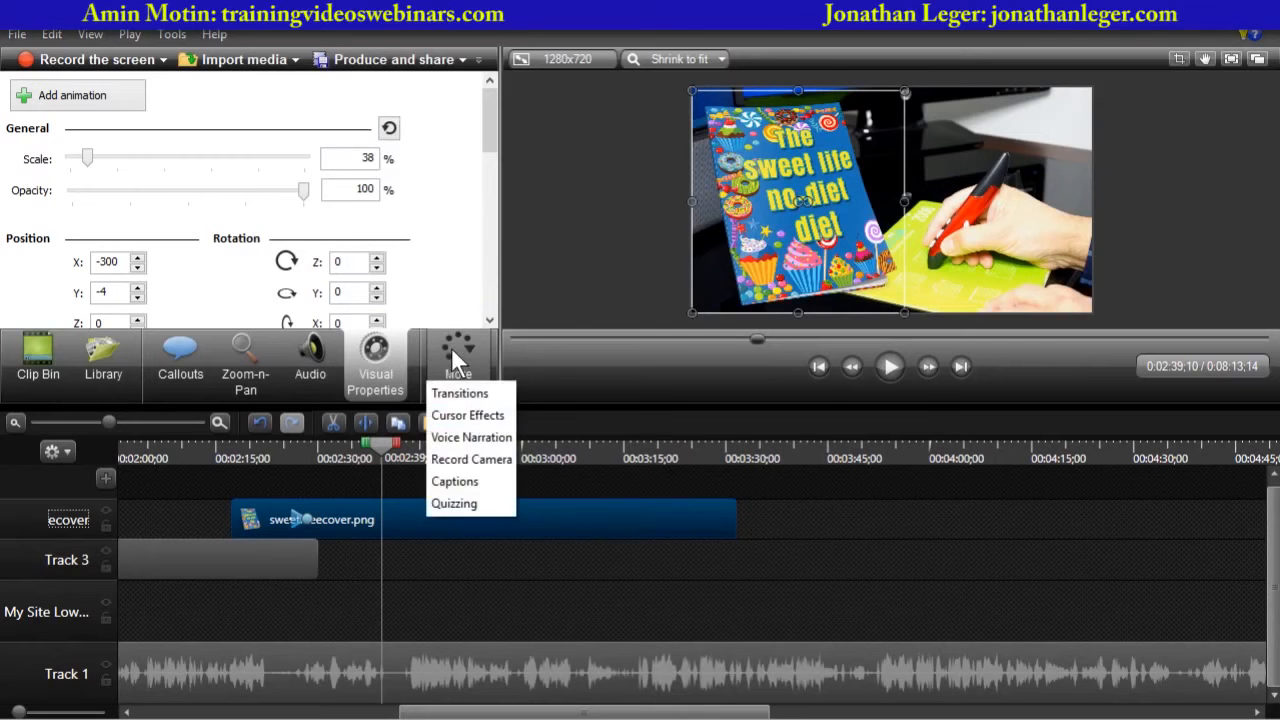
left_click(383, 366)
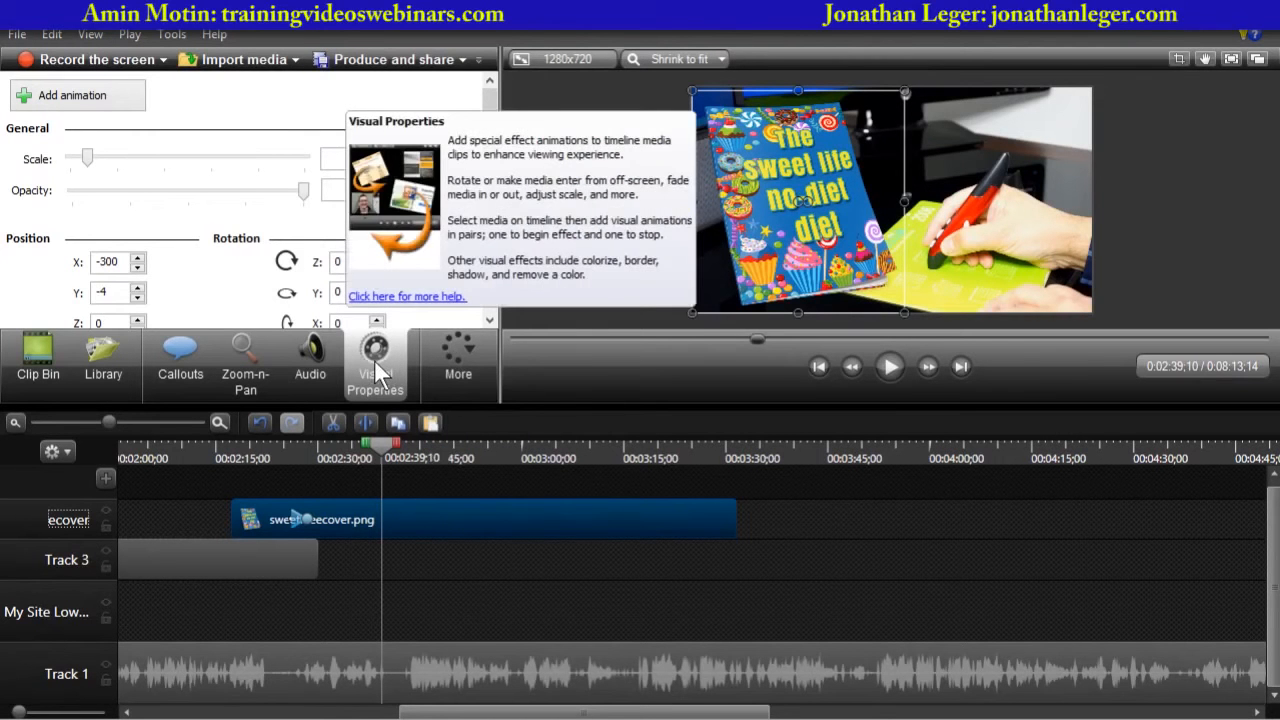
left_click(438, 360)
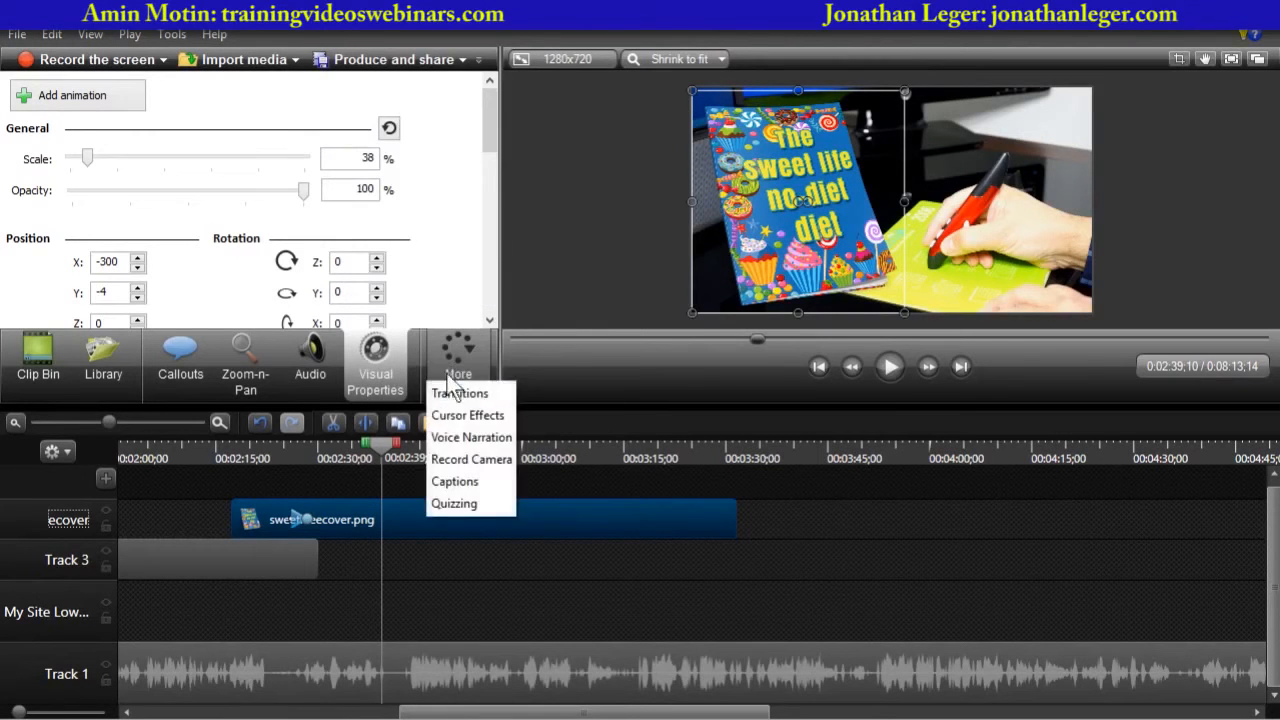
left_click(459, 394)
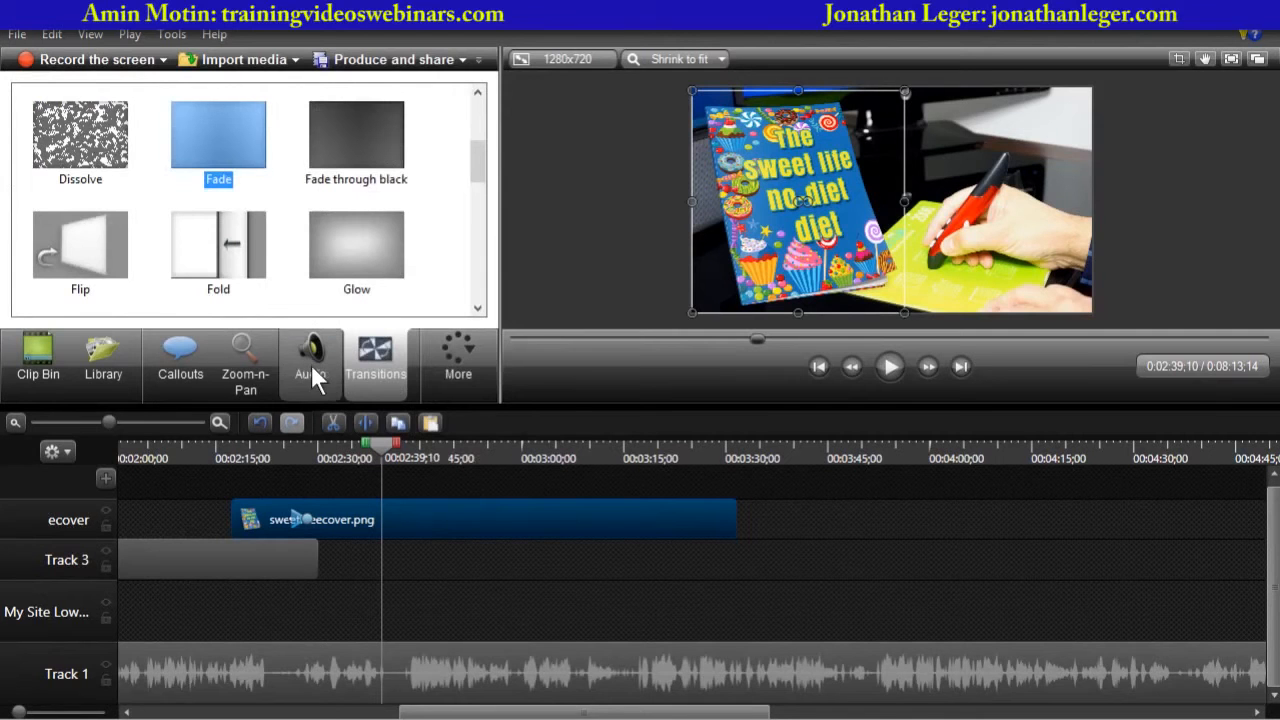
left_click(455, 358)
left_click(455, 414)
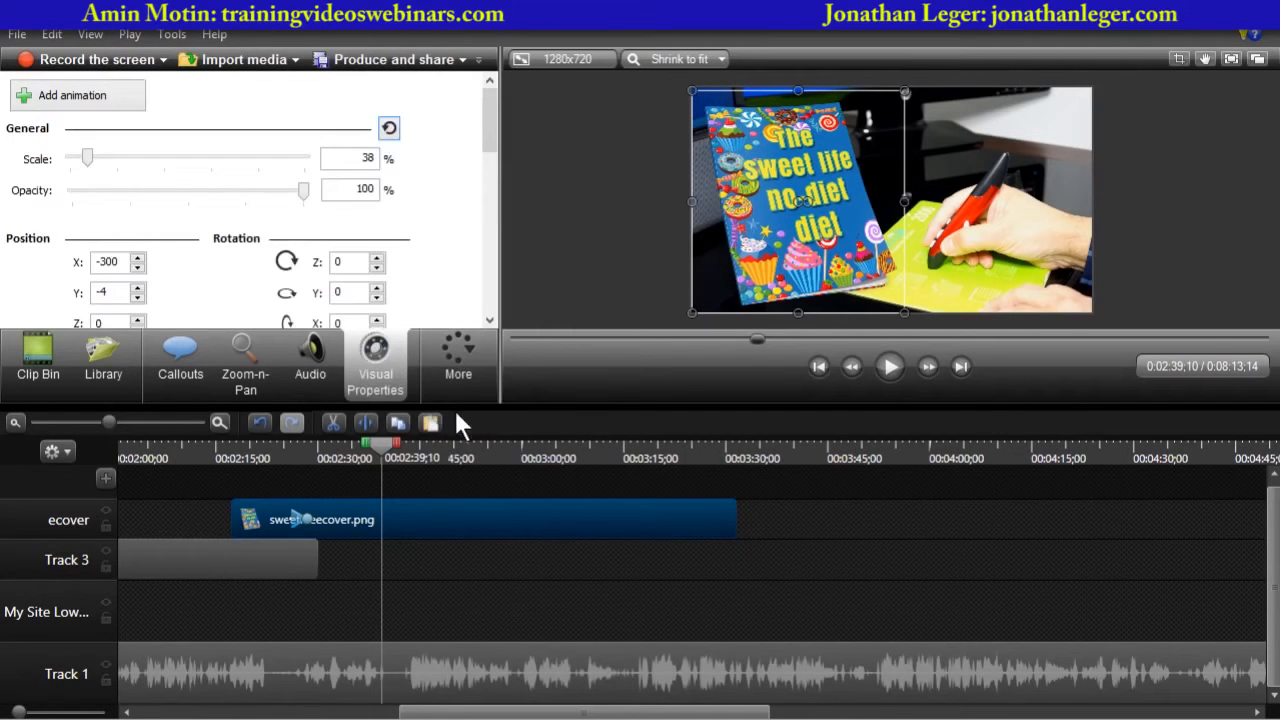
- Add an animation to the cover at about 2:39 that shrinks it to 22%, moves it lower right (X 407, Y -138) and rotates it -180°
left_click(106, 113)
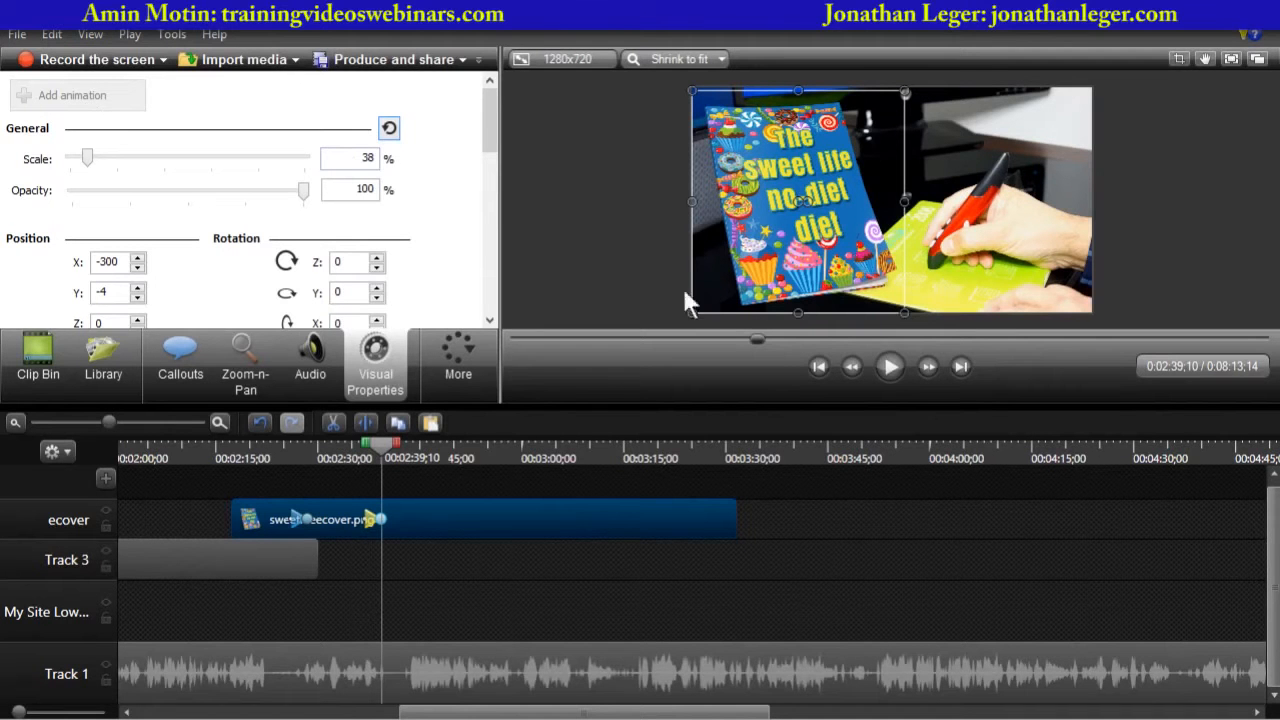
left_click_drag(606, 404, 589, 510)
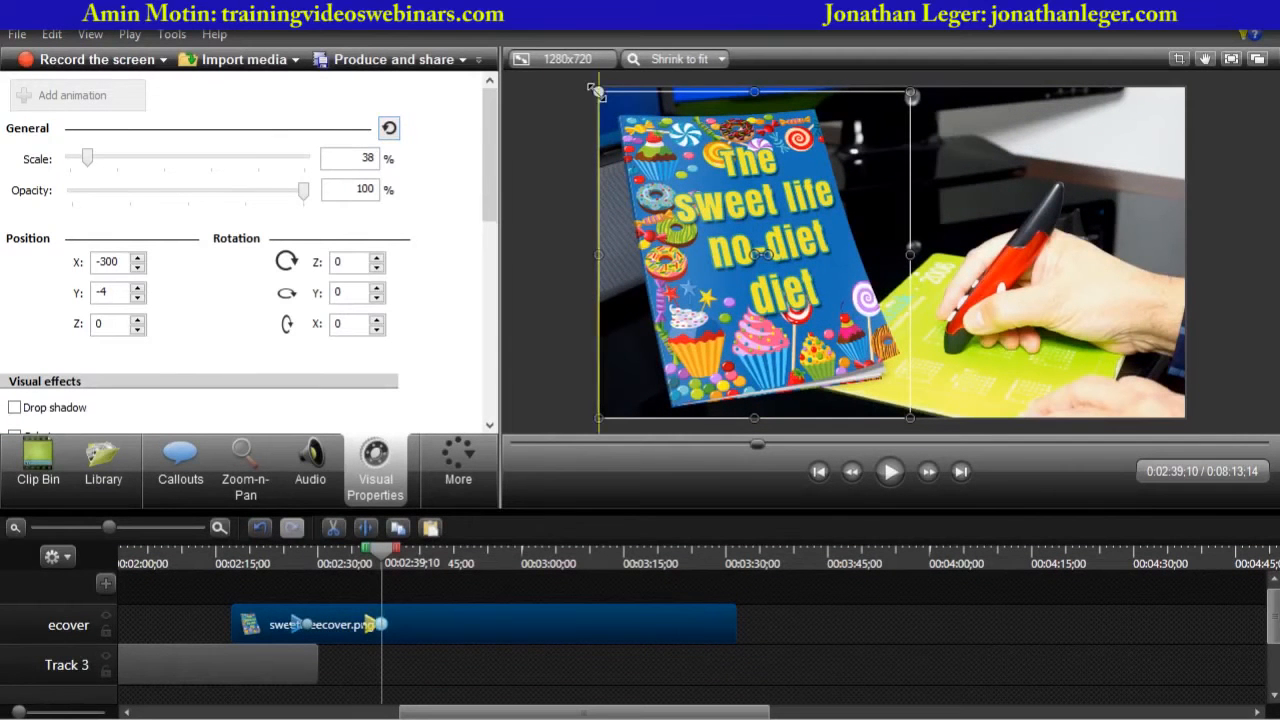
left_click_drag(597, 91, 781, 233)
left_click_drag(796, 298, 1058, 292)
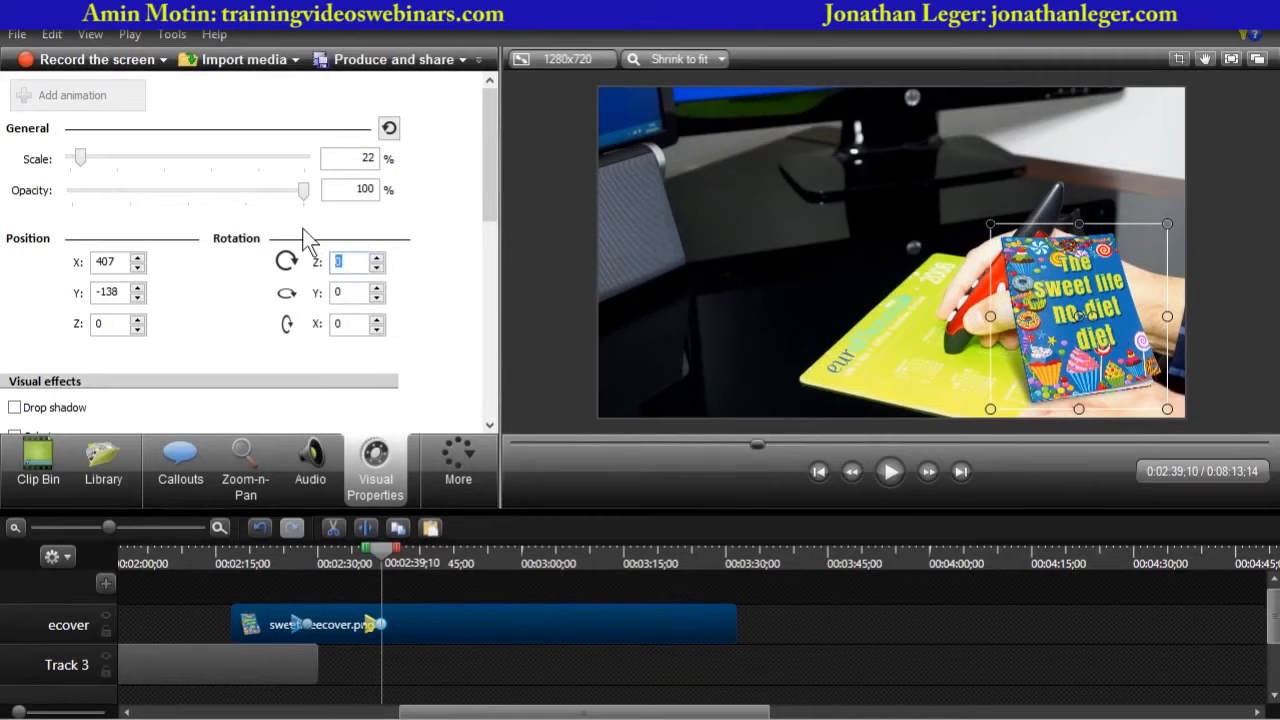
type("-180")
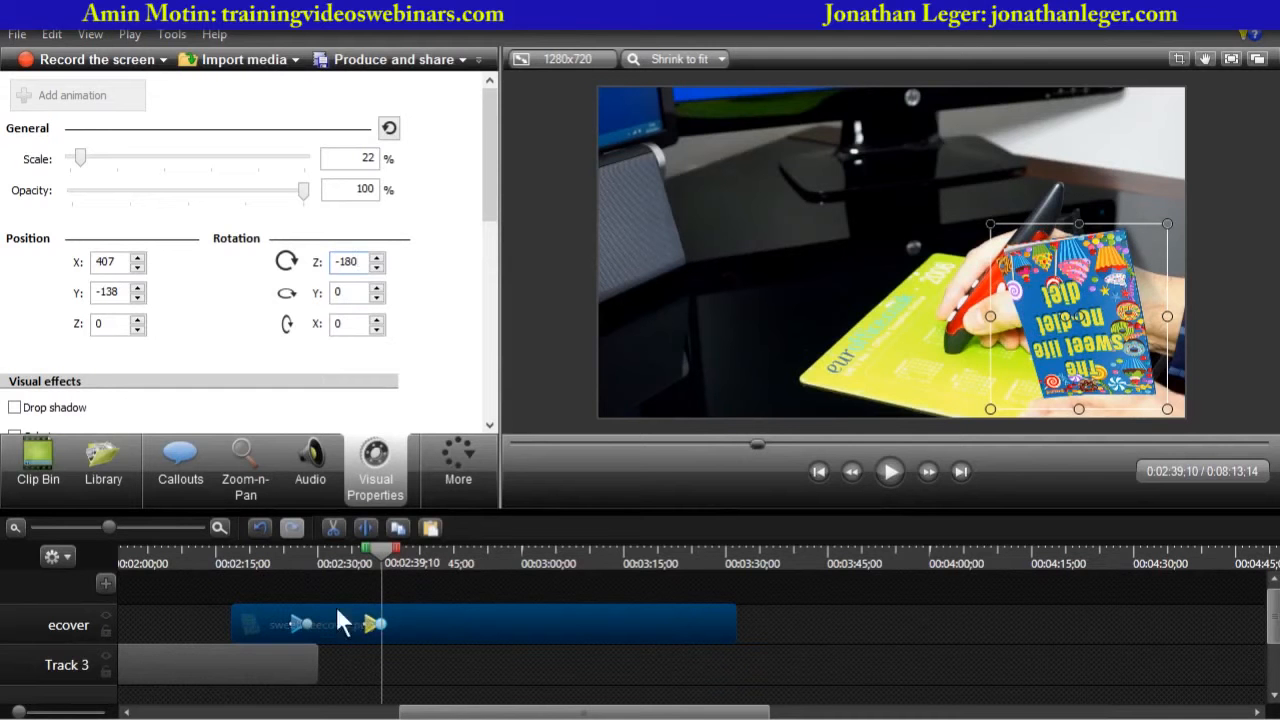
- Zoom into the timeline and move the cover animation's start earlier to about 2:34
left_click_drag(111, 527, 129, 527)
left_click_drag(670, 624, 621, 624)
left_click(609, 555)
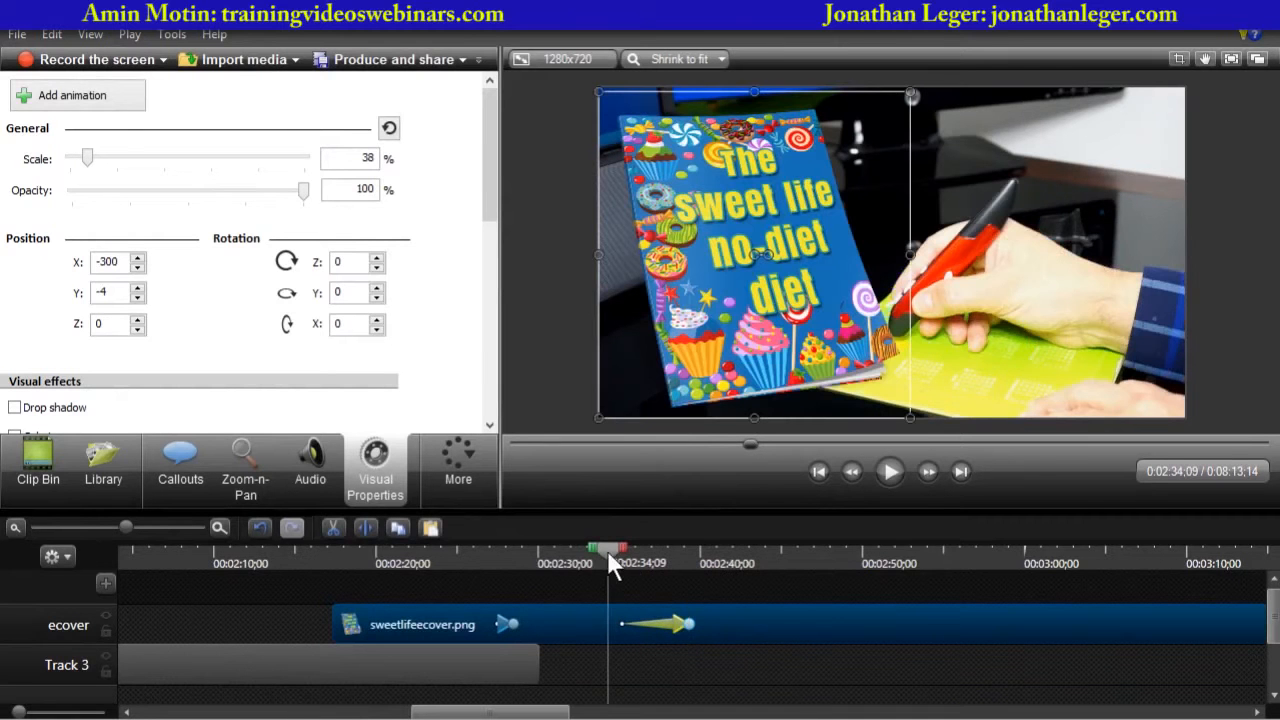
- Play back the new rotating cover animation from about 2:34
left_click(552, 394)
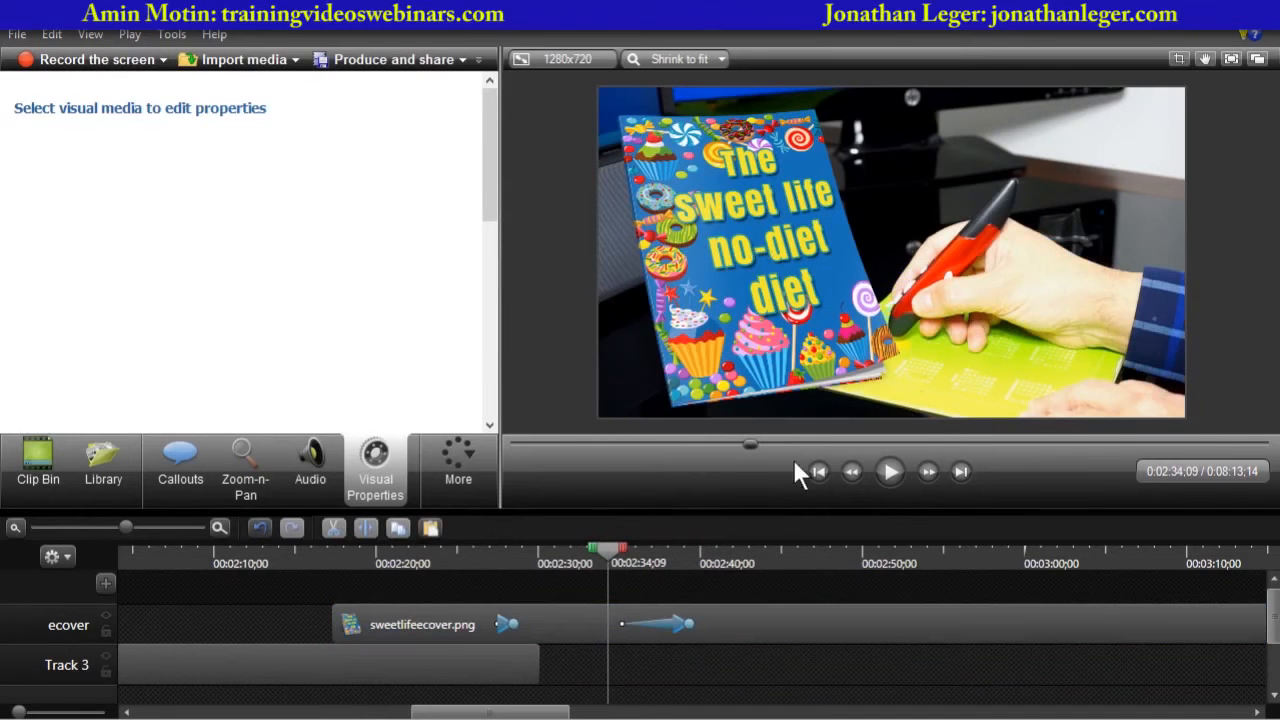
left_click(890, 472)
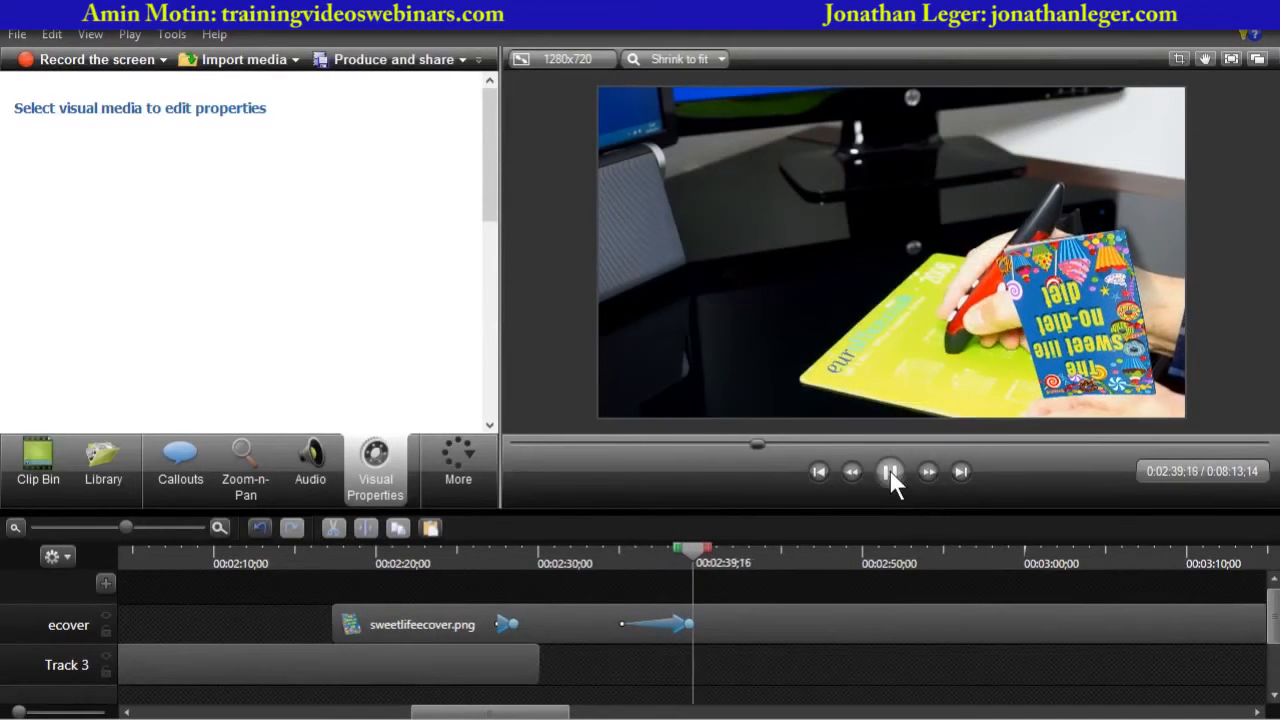
left_click(890, 472)
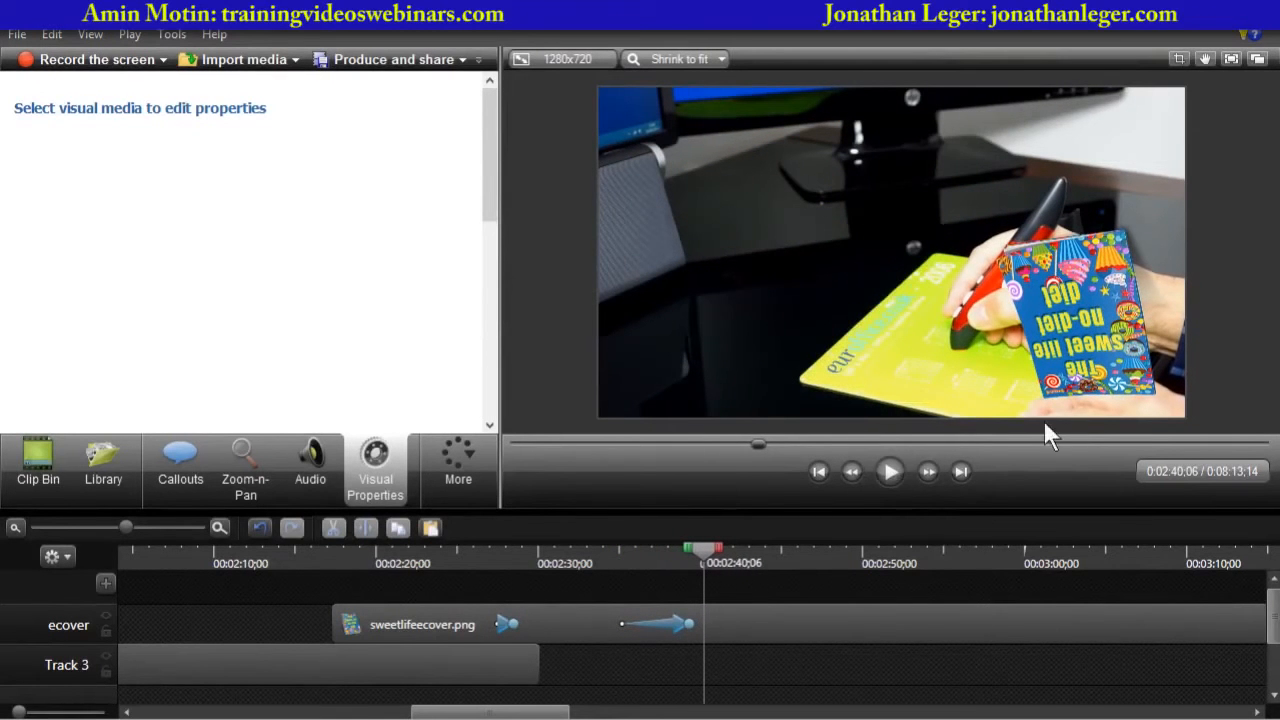
- Edit the animation's end state to -180° rotation, 17% scale and a position off the right edge at X 823, Y -214
double_click(690, 624)
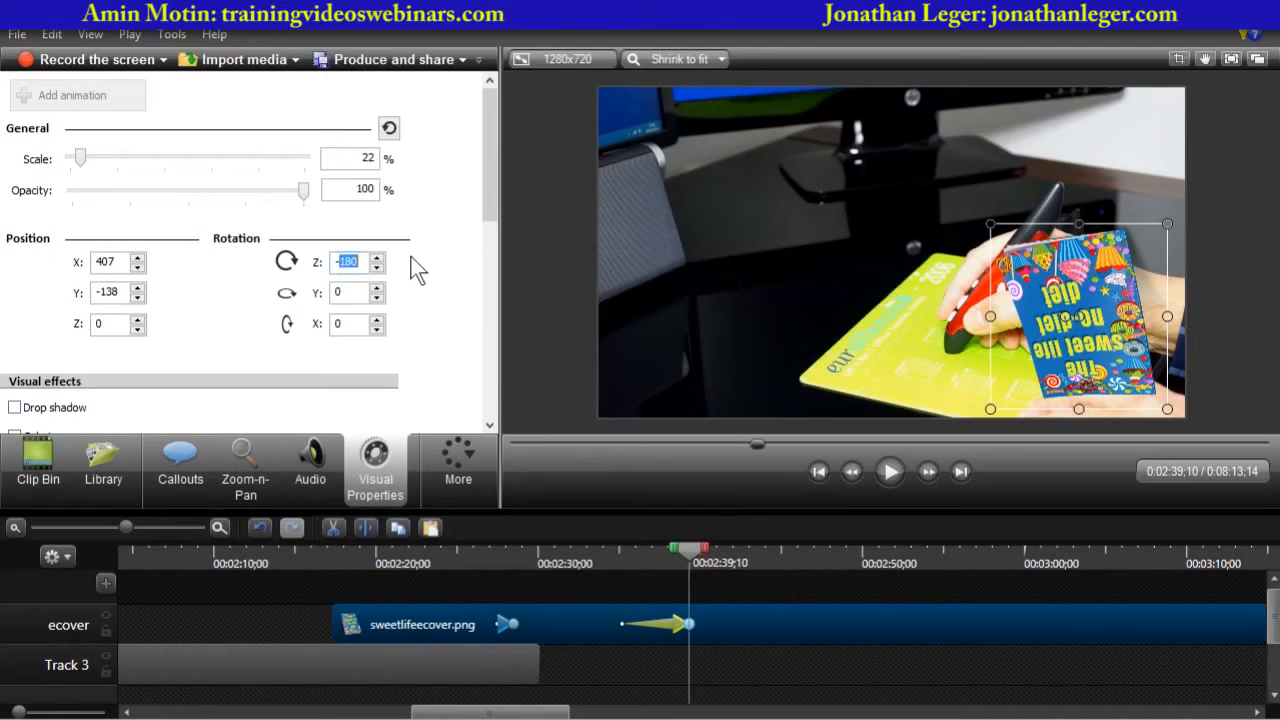
type("-360")
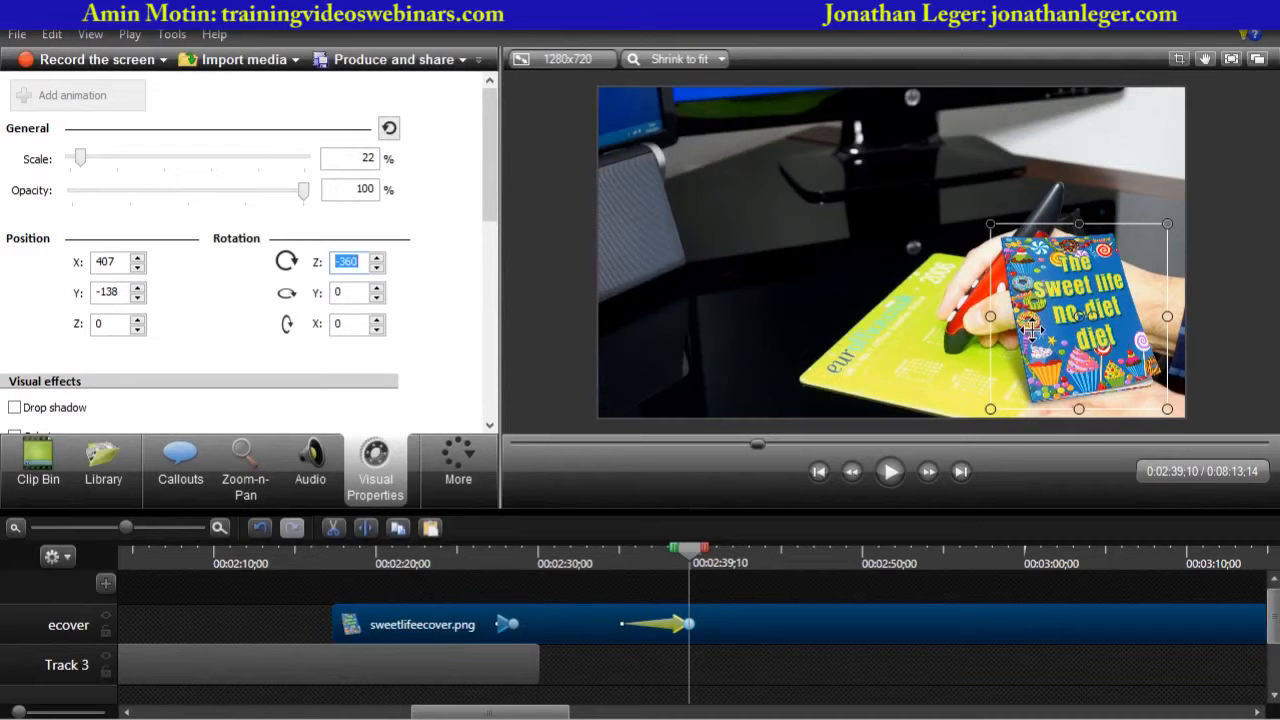
type("-180")
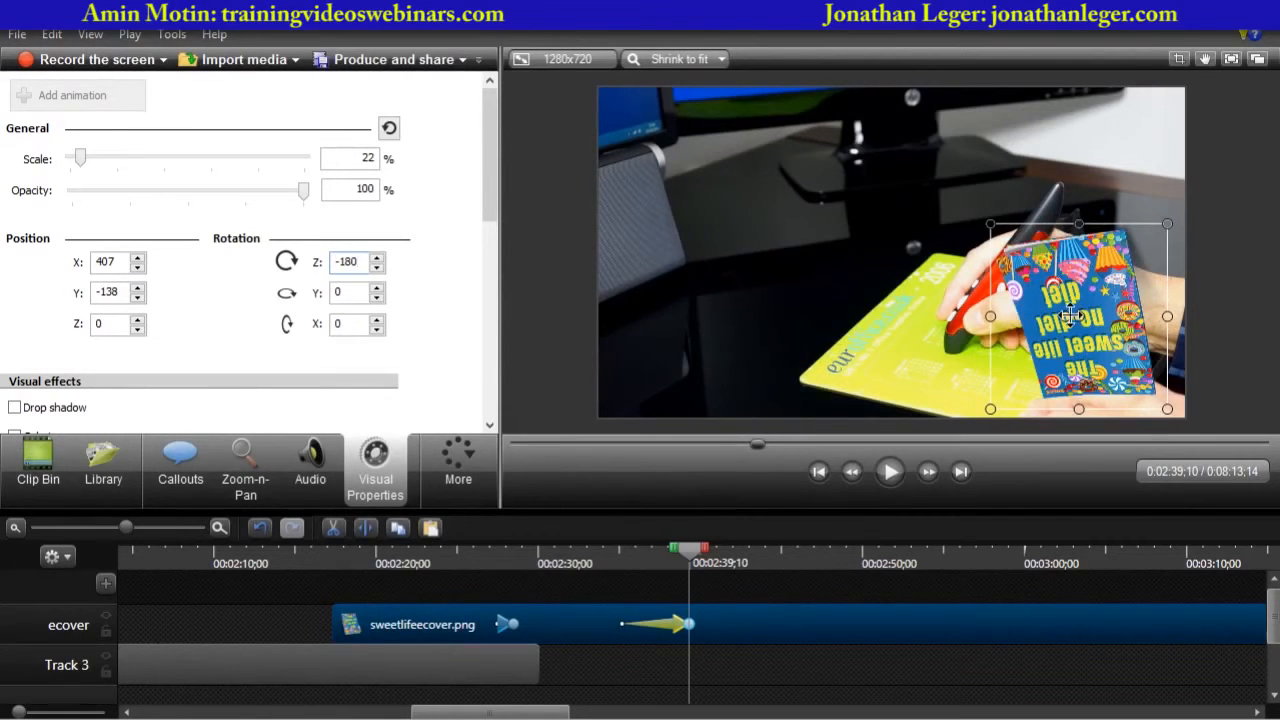
left_click_drag(1070, 316, 1150, 282)
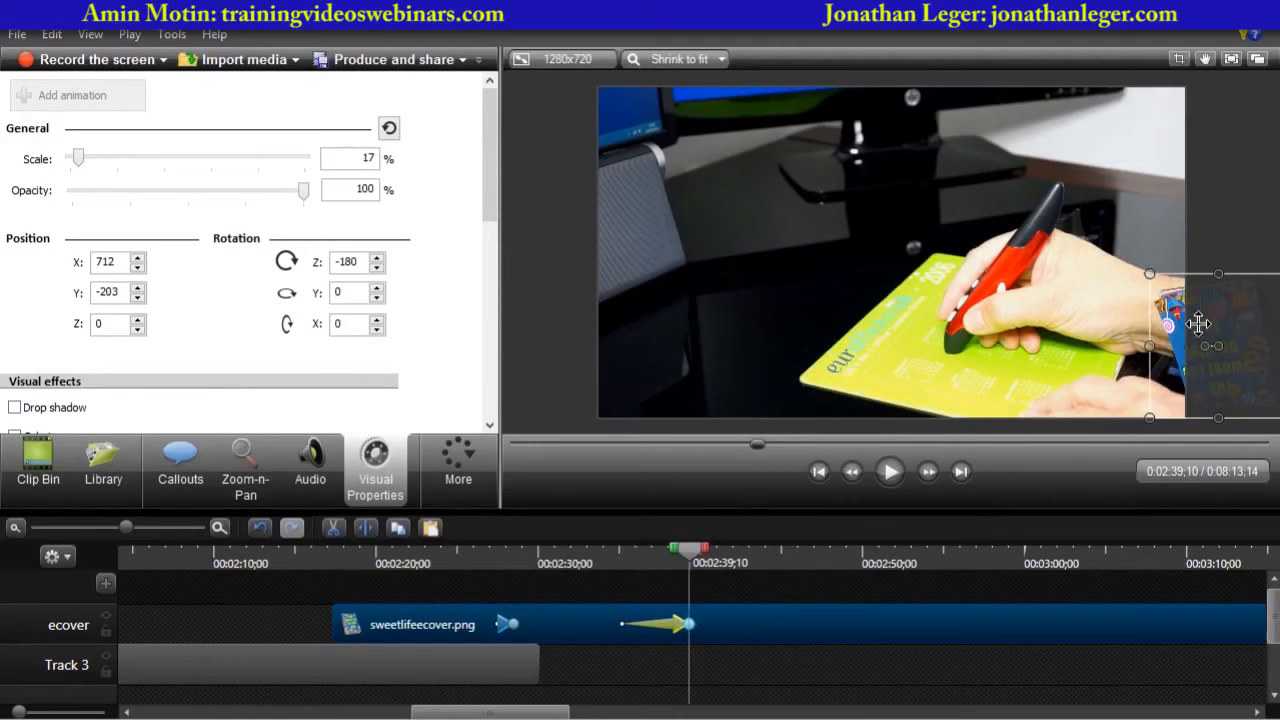
left_click_drag(1199, 325, 1252, 333)
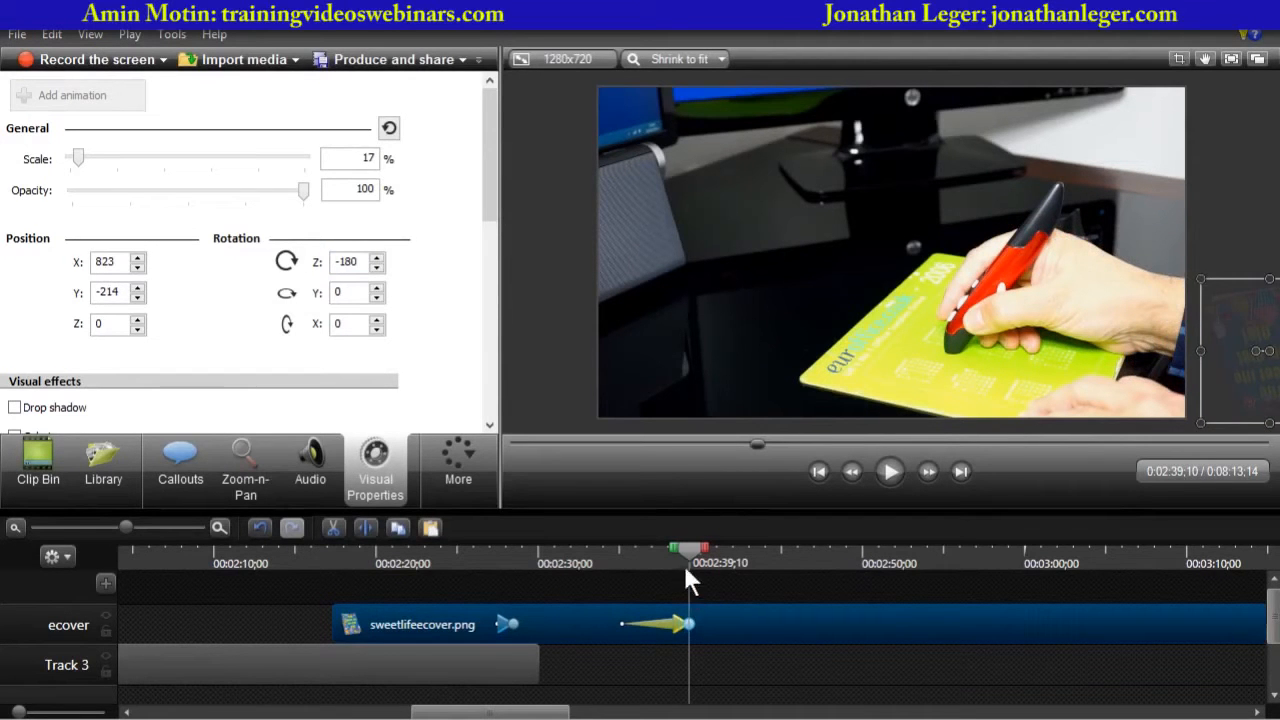
- Play back the cover animation from about 2:34 to check it exits the frame
left_click_drag(686, 575, 611, 575)
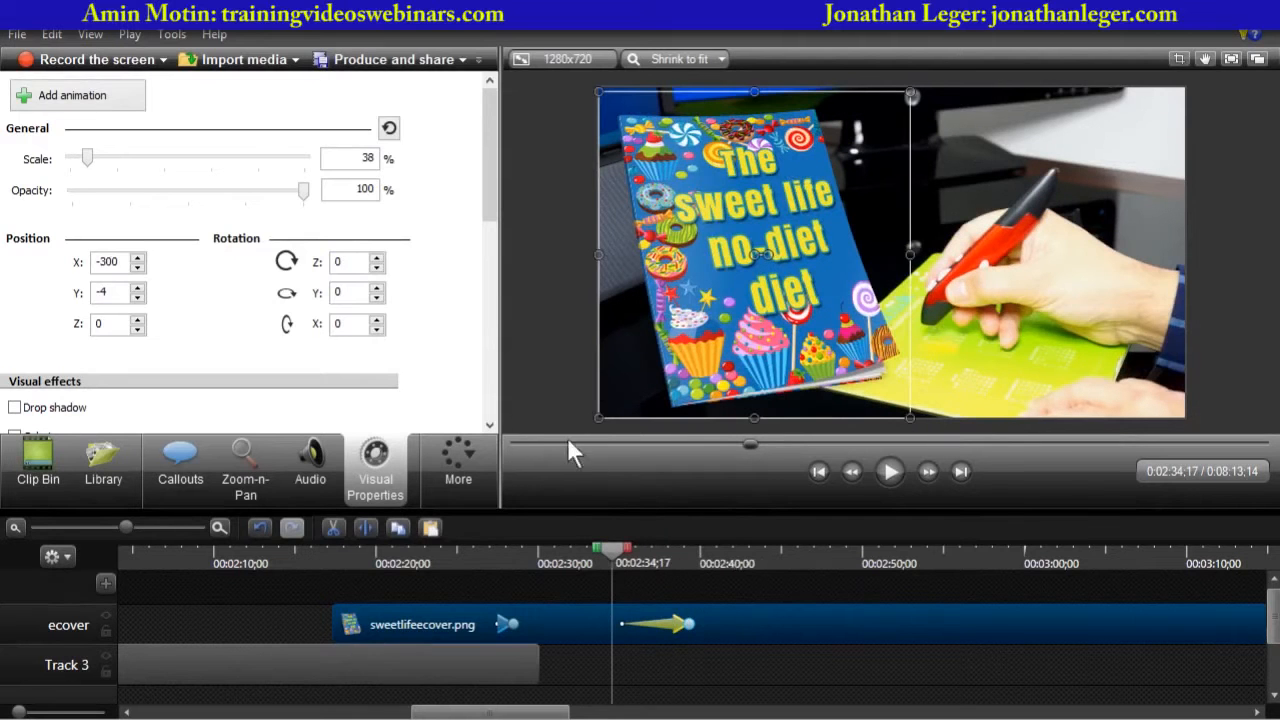
left_click(743, 471)
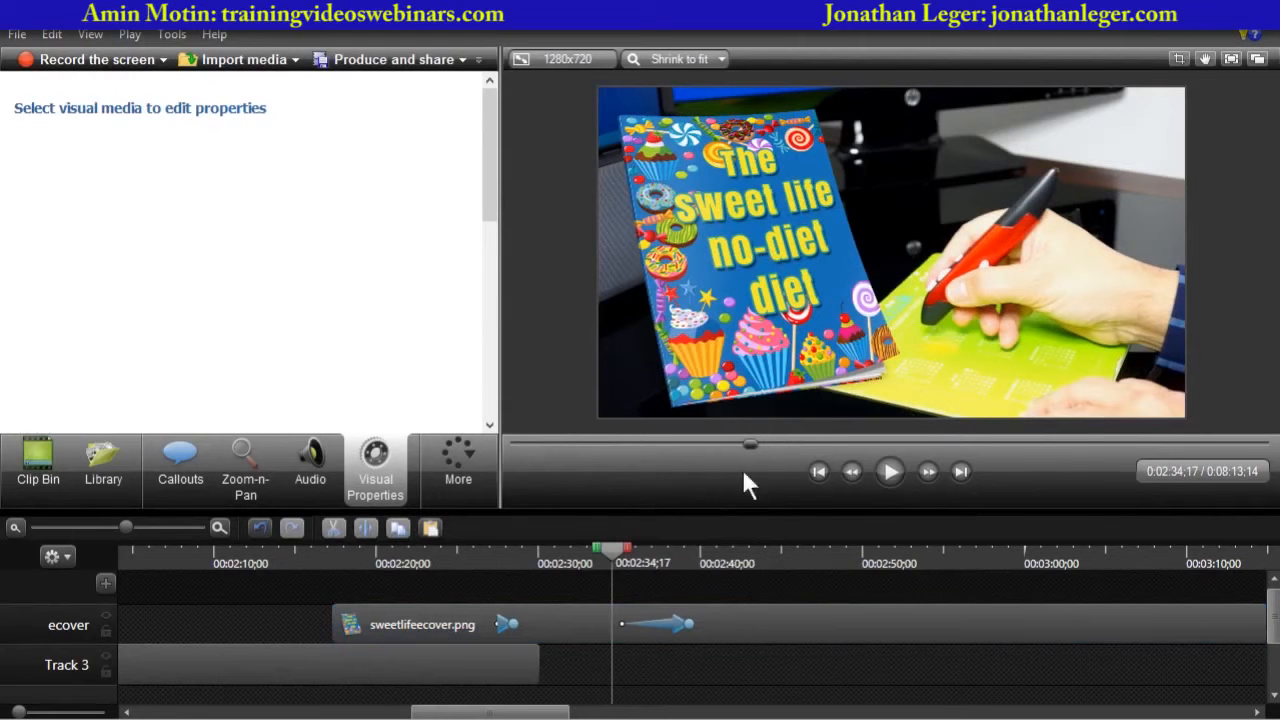
left_click(887, 472)
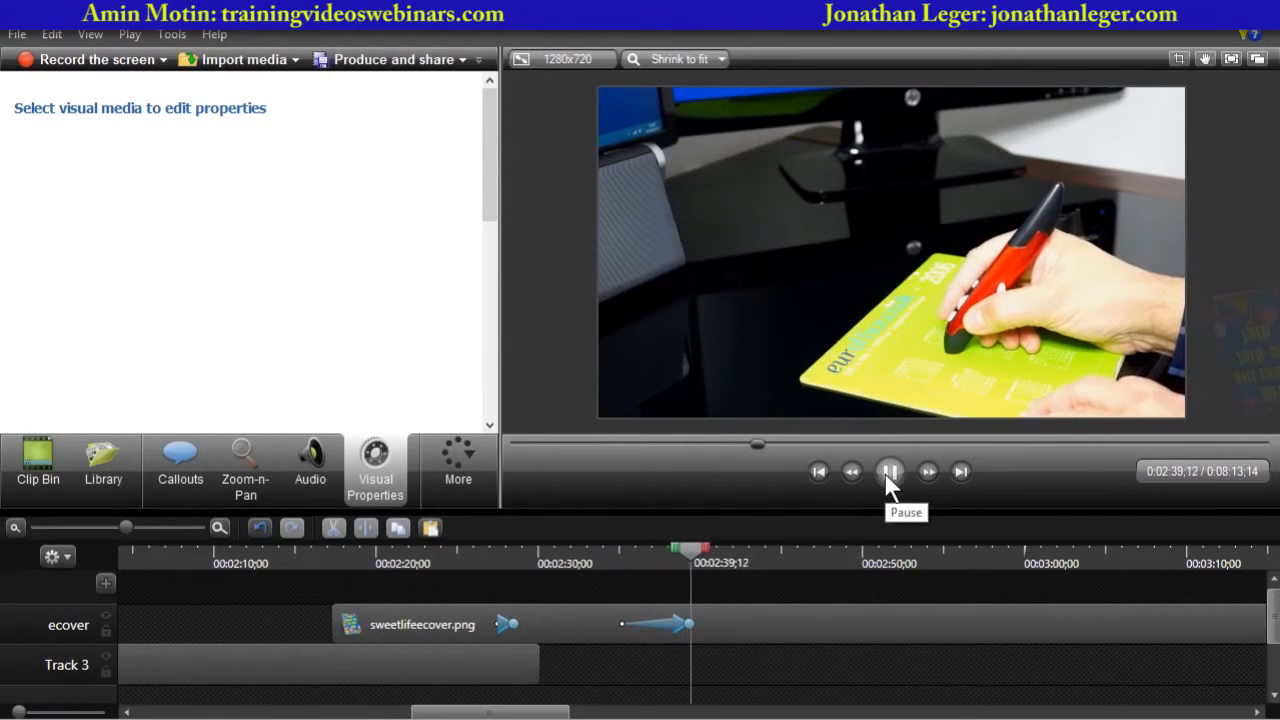
left_click(884, 472)
left_click(618, 558)
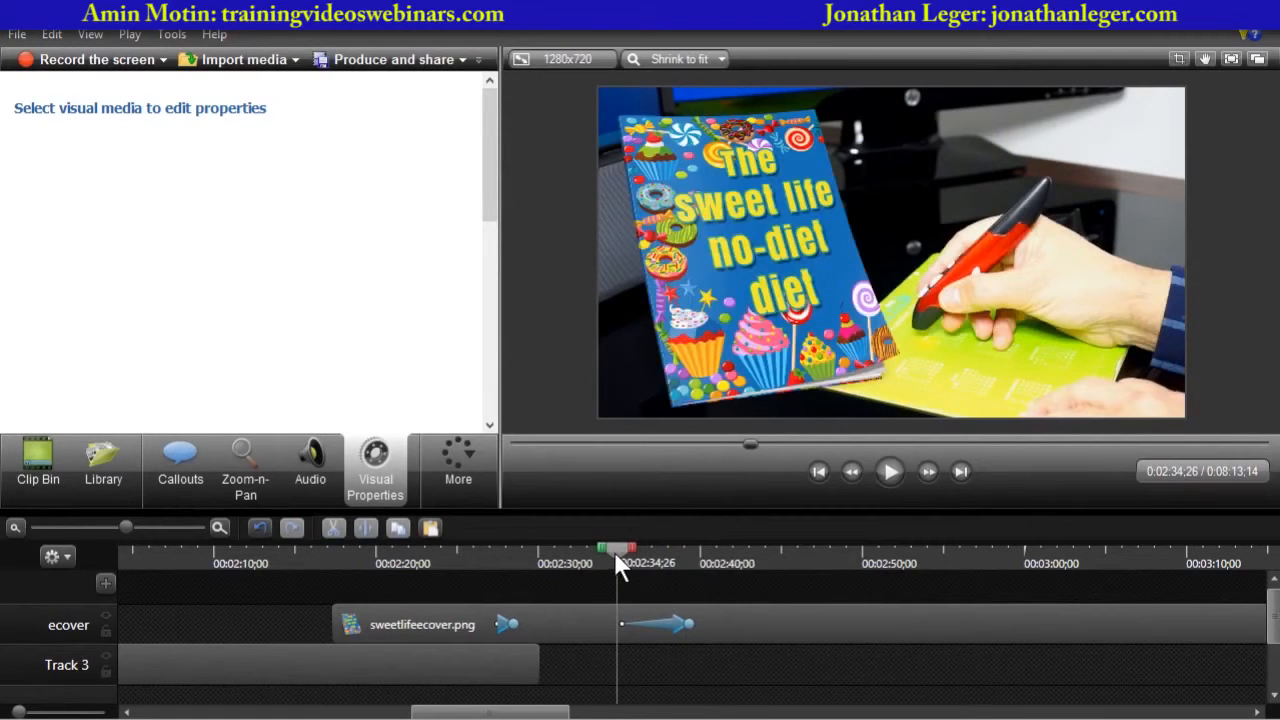
left_click(888, 474)
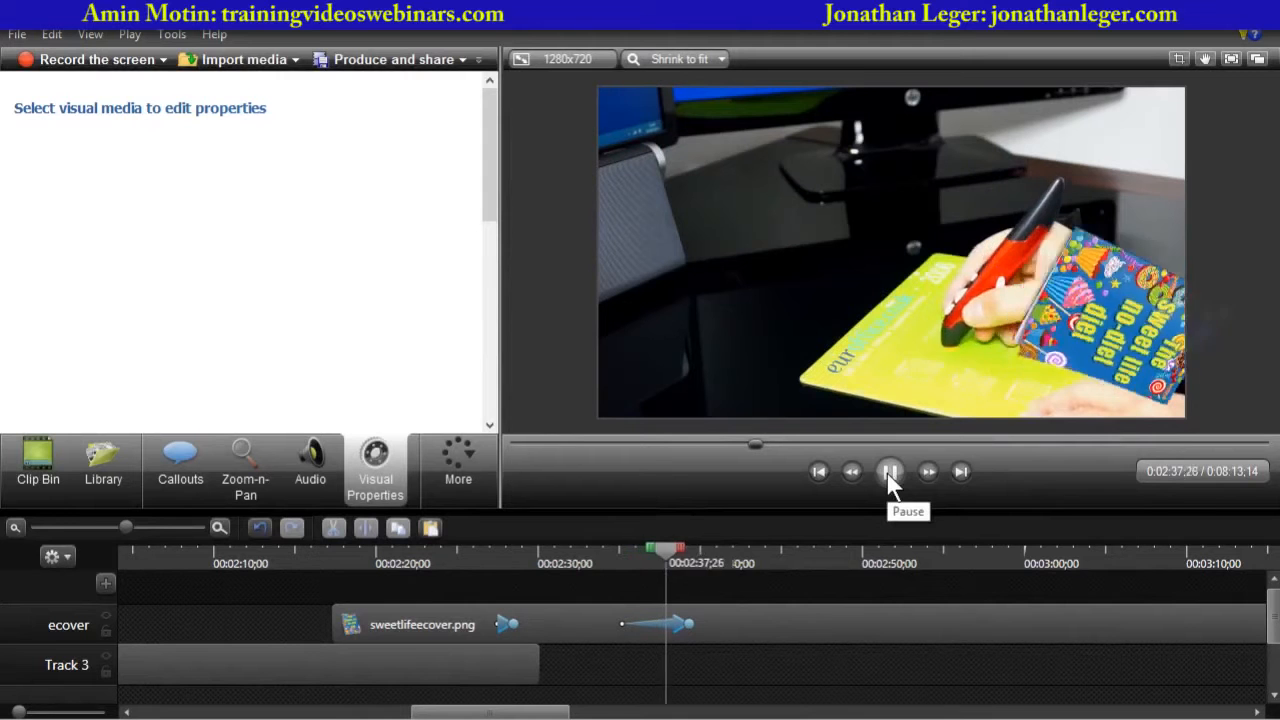
left_click(889, 474)
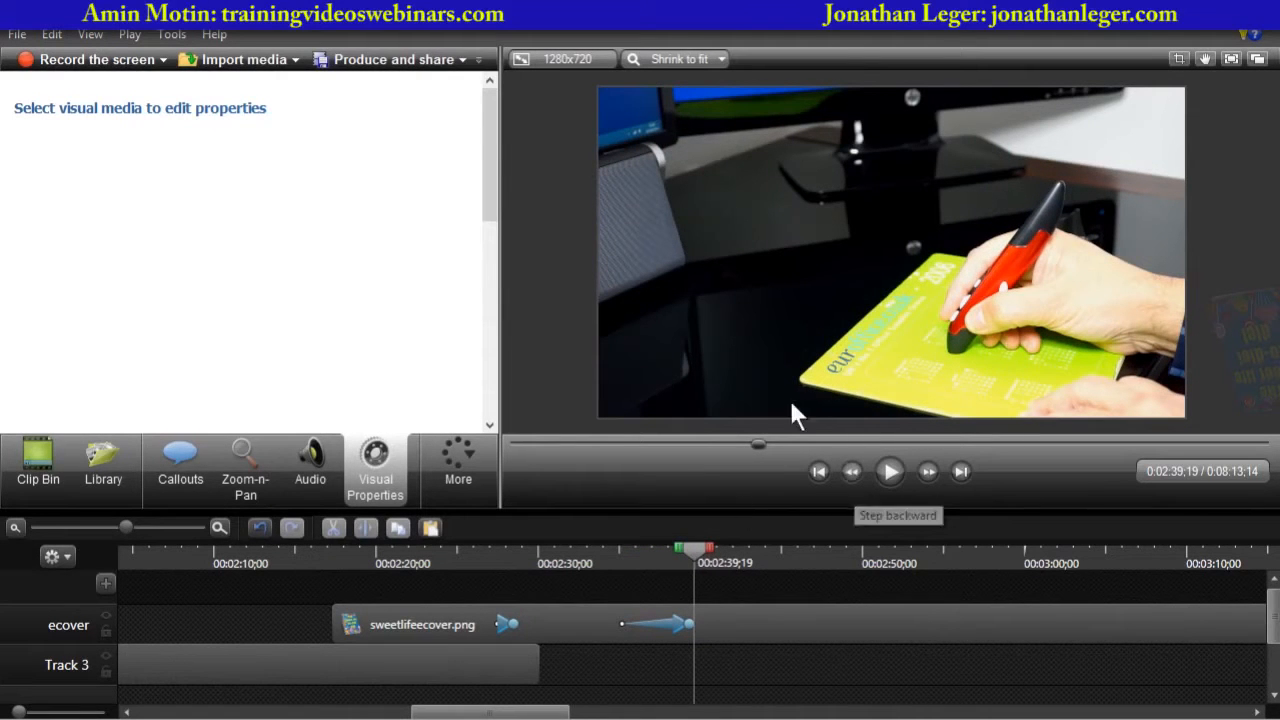
- Lengthen the cover animation by moving its start to about 2:32 and its end later to about 2:43
left_click_drag(692, 560, 607, 572)
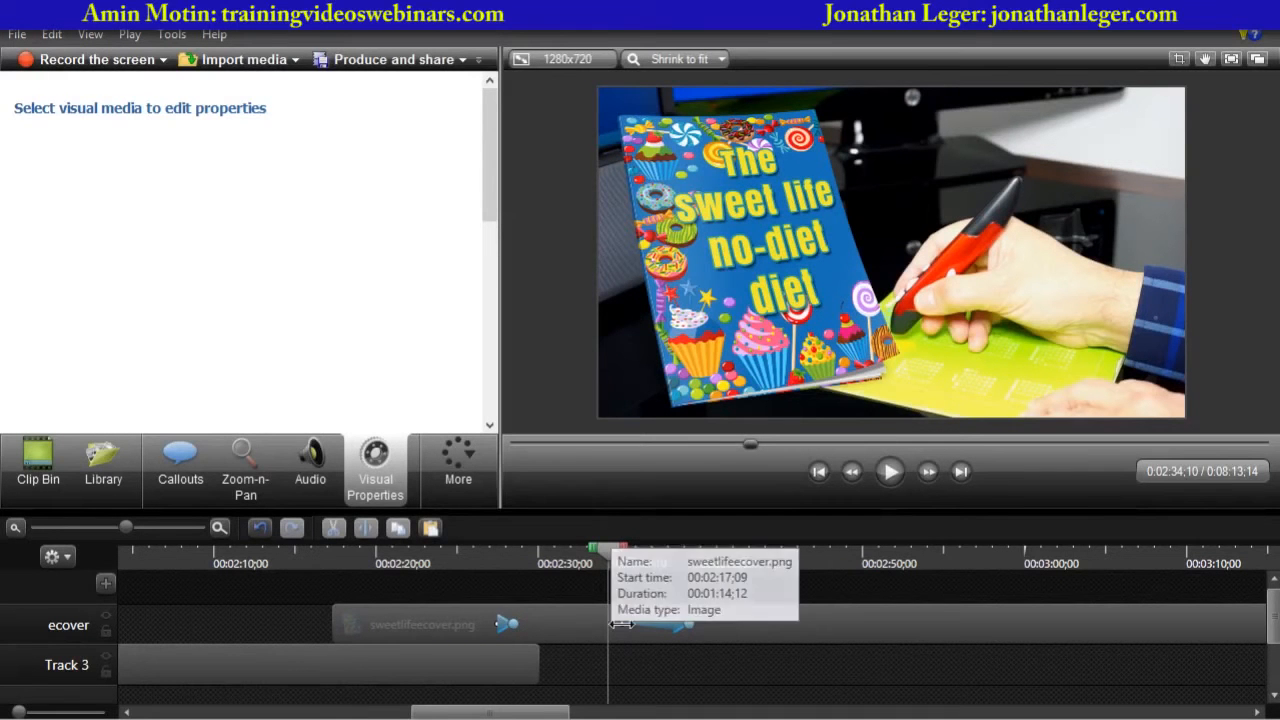
left_click_drag(621, 624, 584, 625)
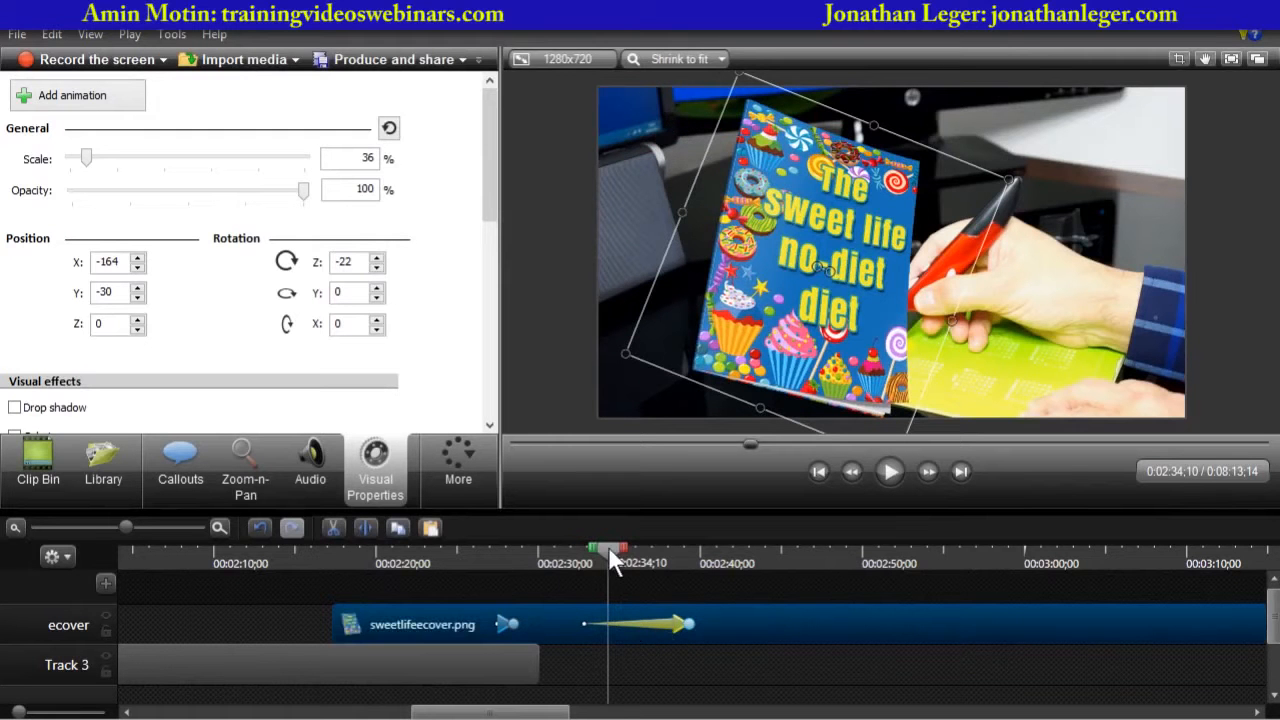
left_click_drag(608, 548, 571, 550)
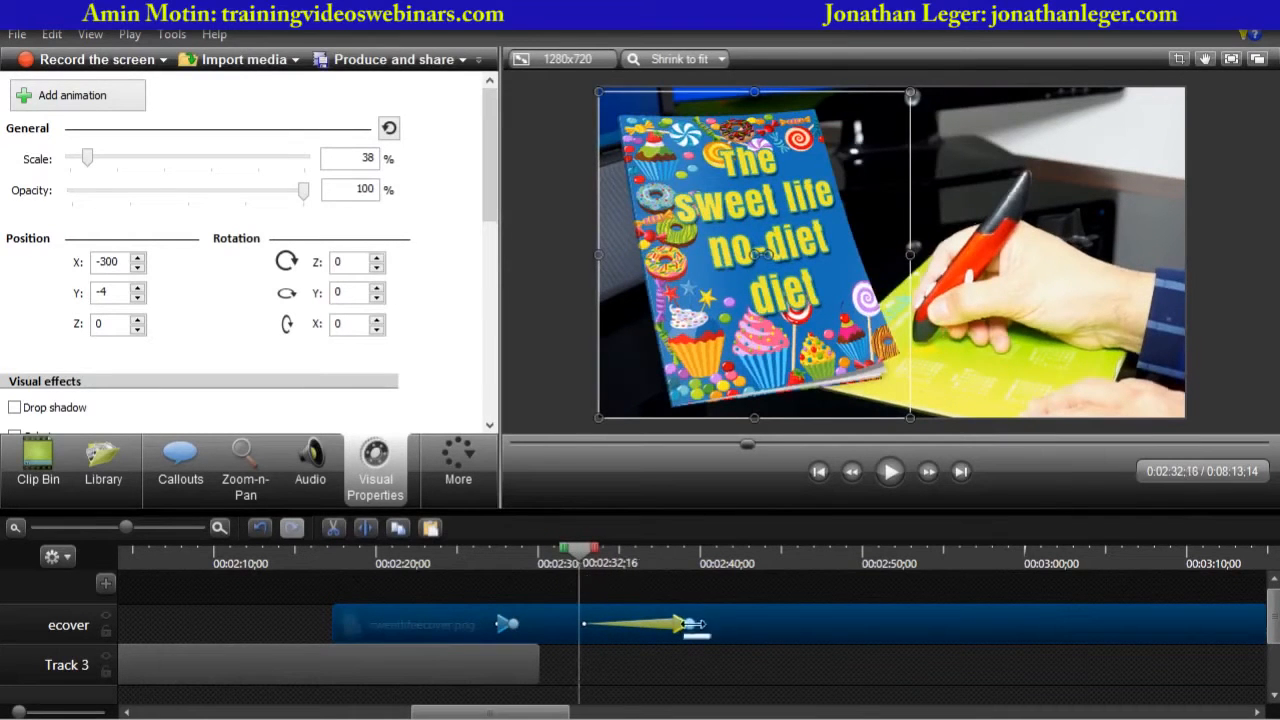
left_click_drag(690, 624, 745, 624)
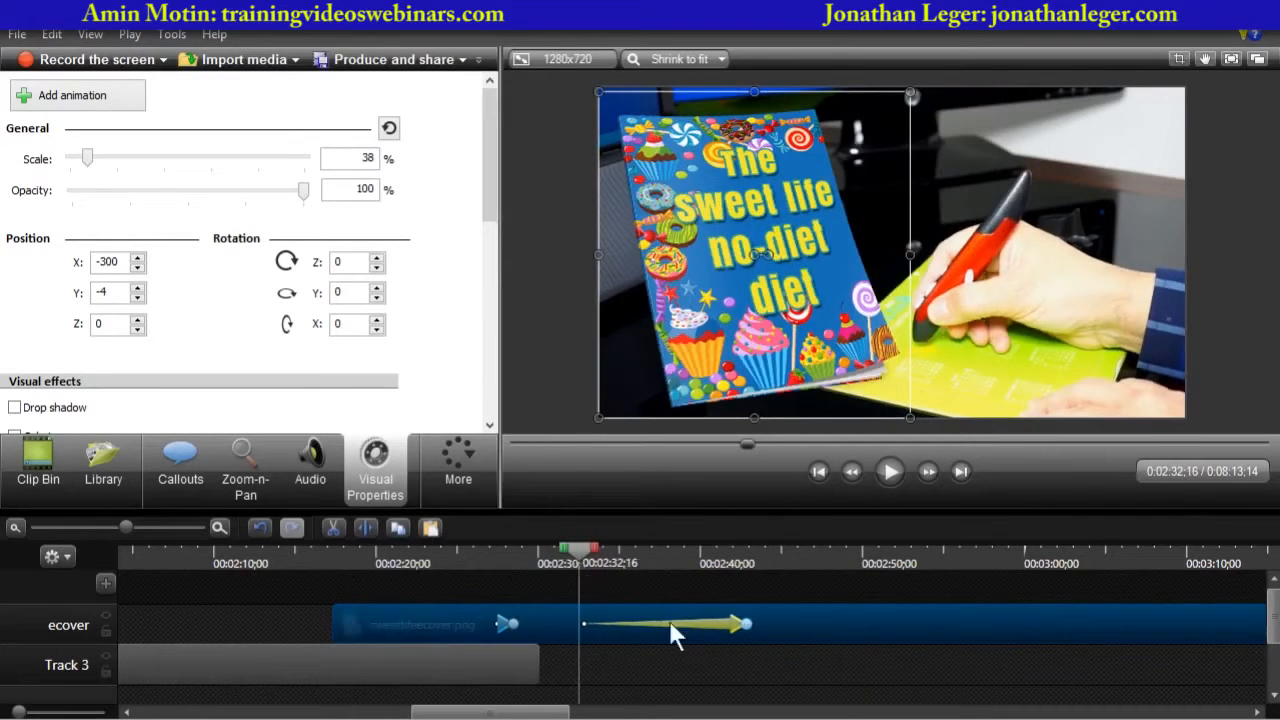
- Play back the lengthened cover animation from about 2:32
left_click(566, 394)
left_click(889, 474)
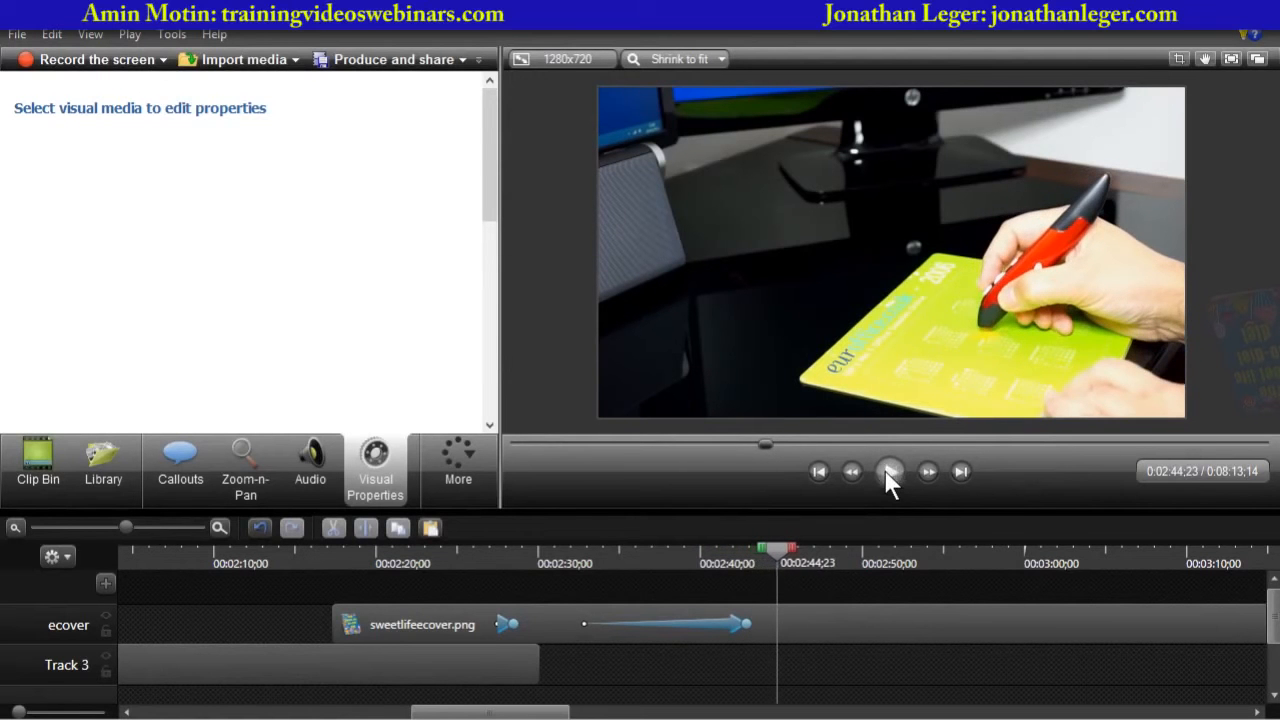
left_click(889, 473)
- Trim the cover clip's end back to the playhead at about 2:45
left_click_drag(581, 502, 576, 299)
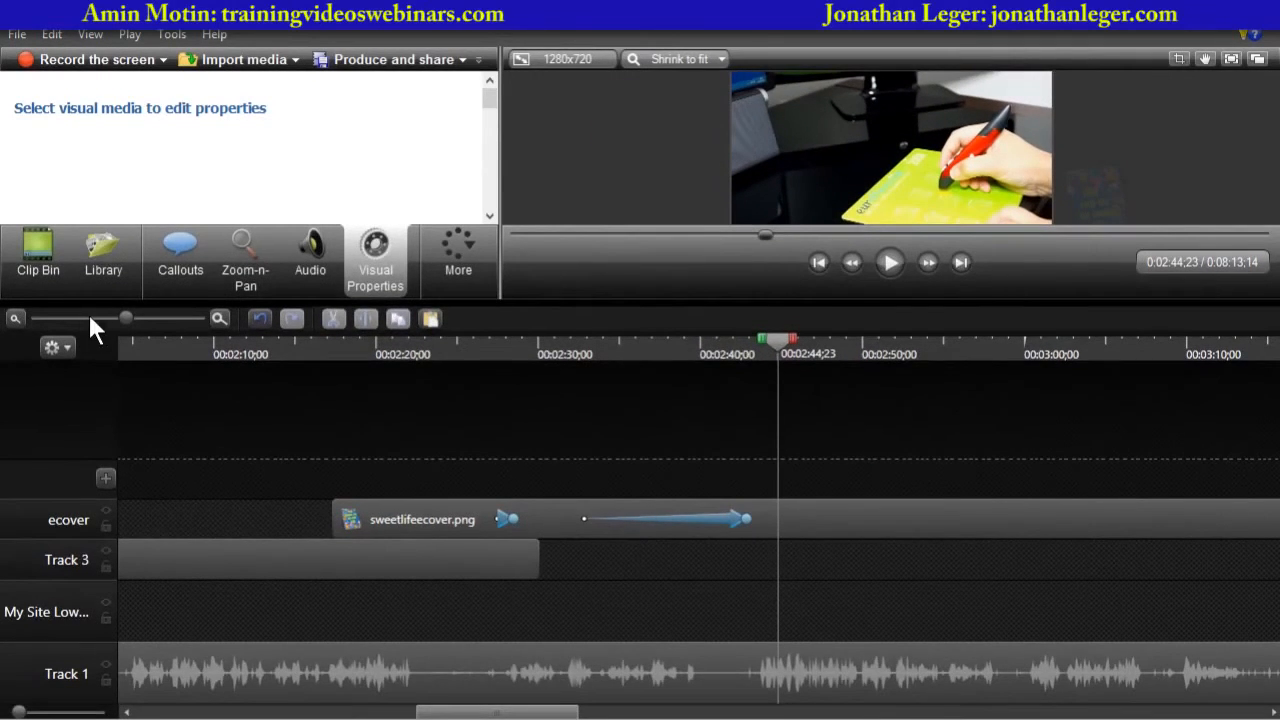
left_click_drag(125, 313, 107, 318)
left_click(340, 344)
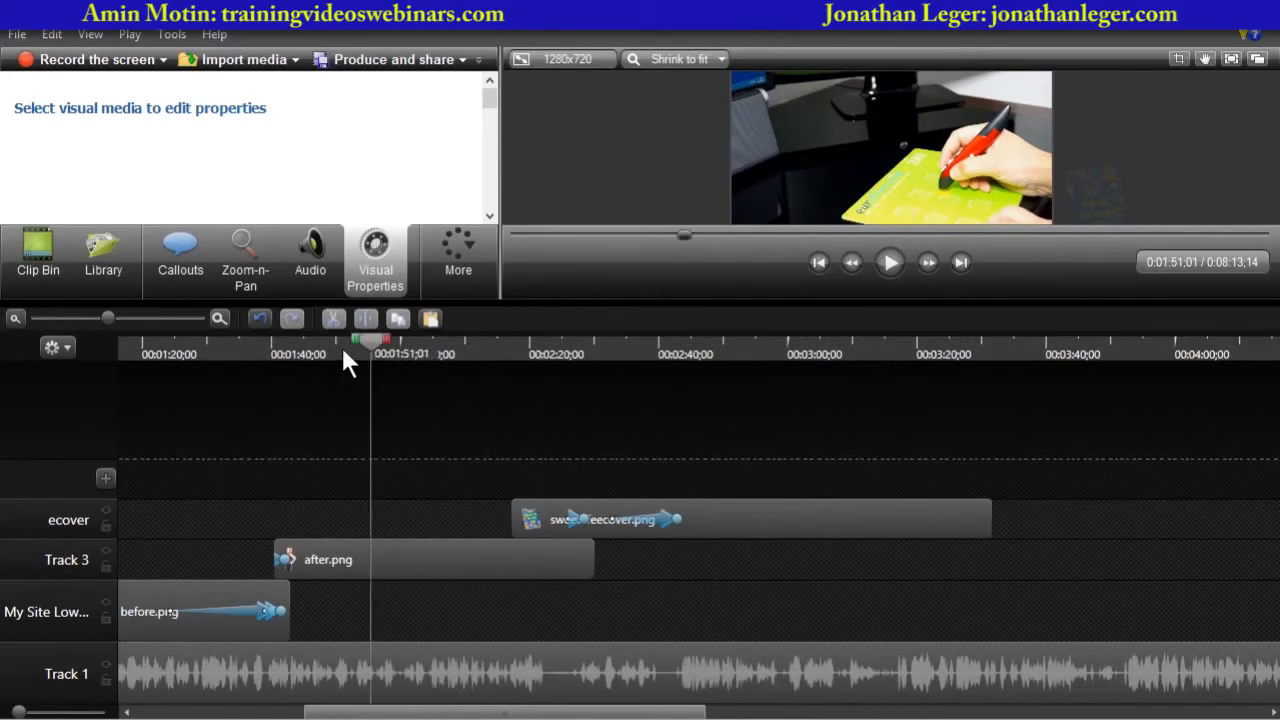
left_click(344, 556)
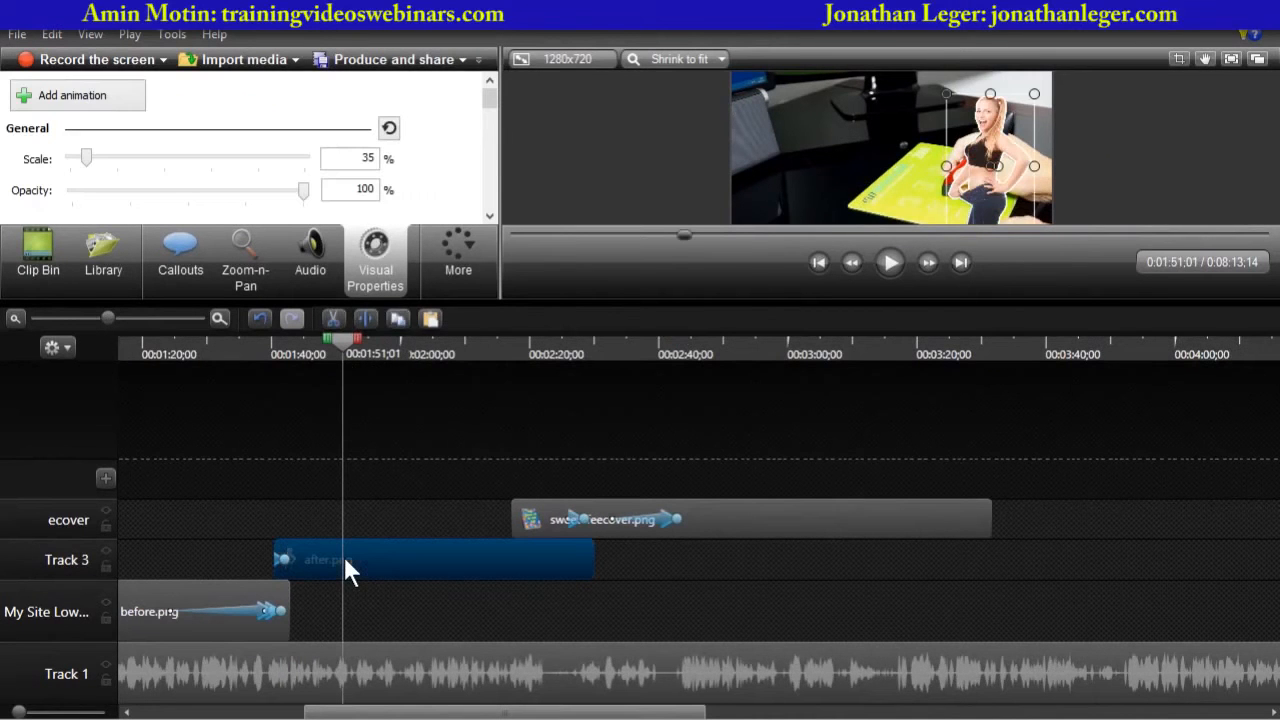
left_click(188, 349)
left_click(605, 352)
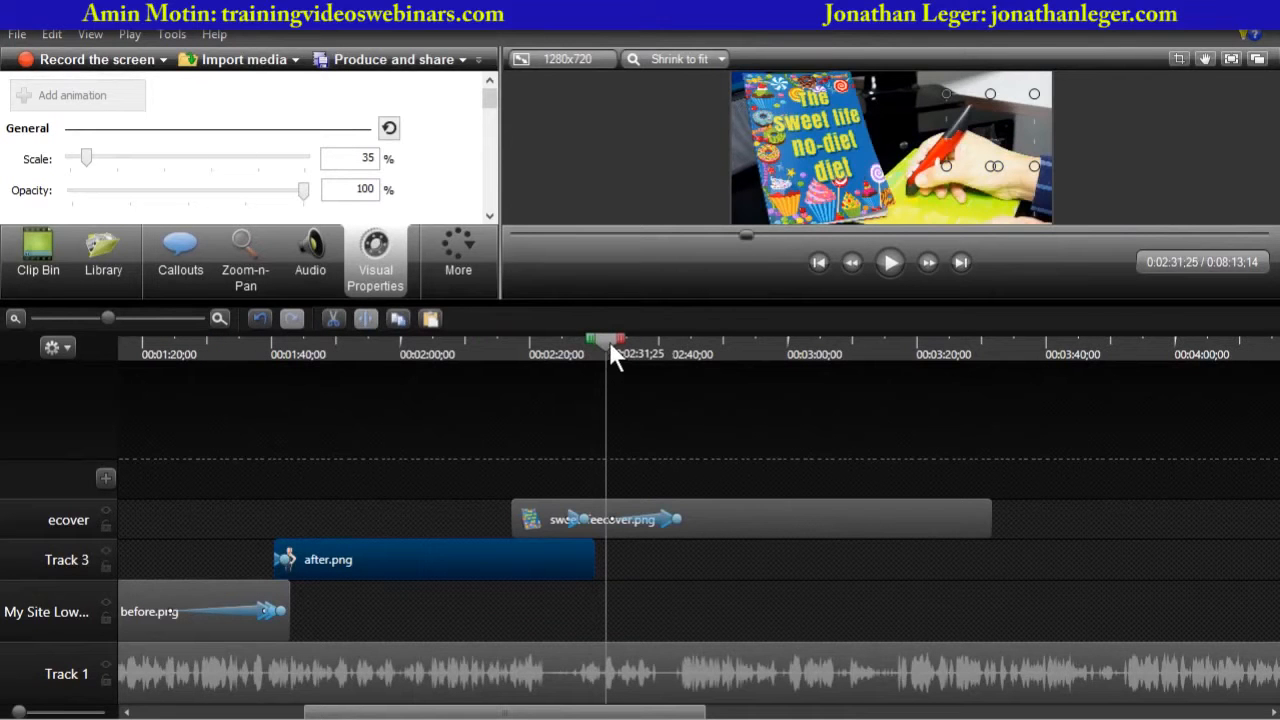
left_click_drag(609, 341, 694, 346)
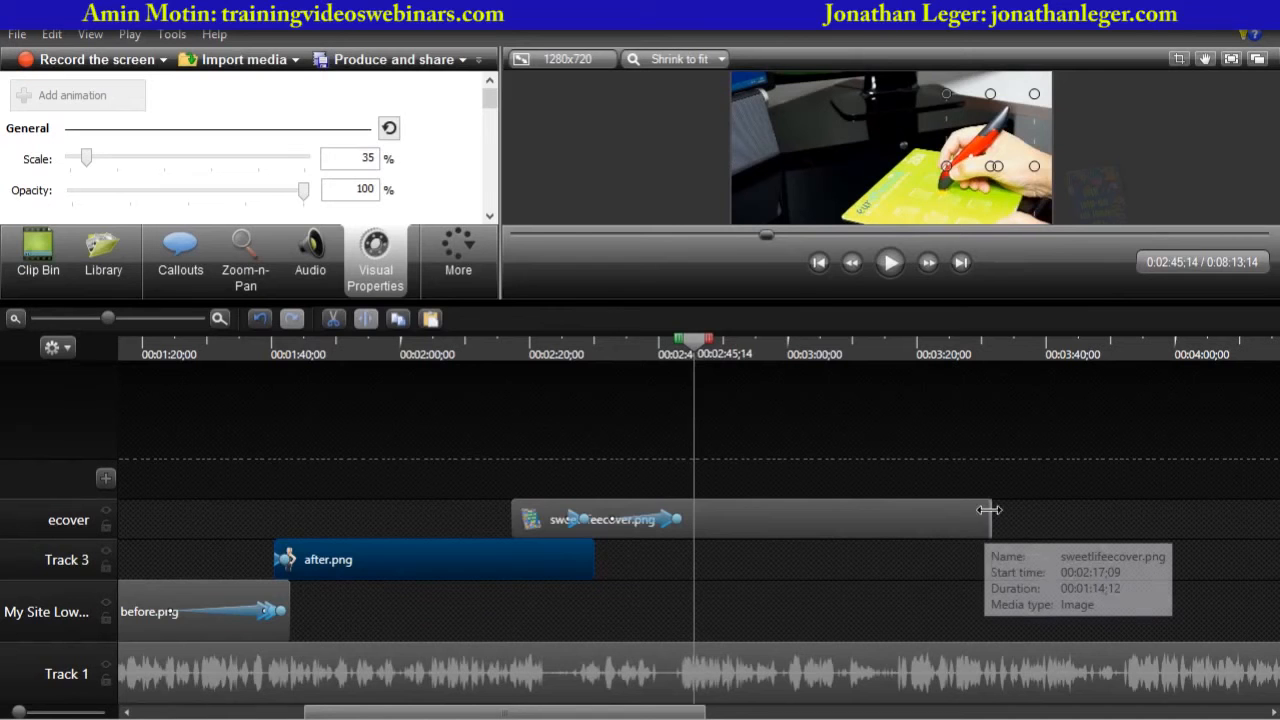
left_click_drag(988, 510, 700, 526)
- Group the before, after and cover image clips into a single group
left_click(222, 600)
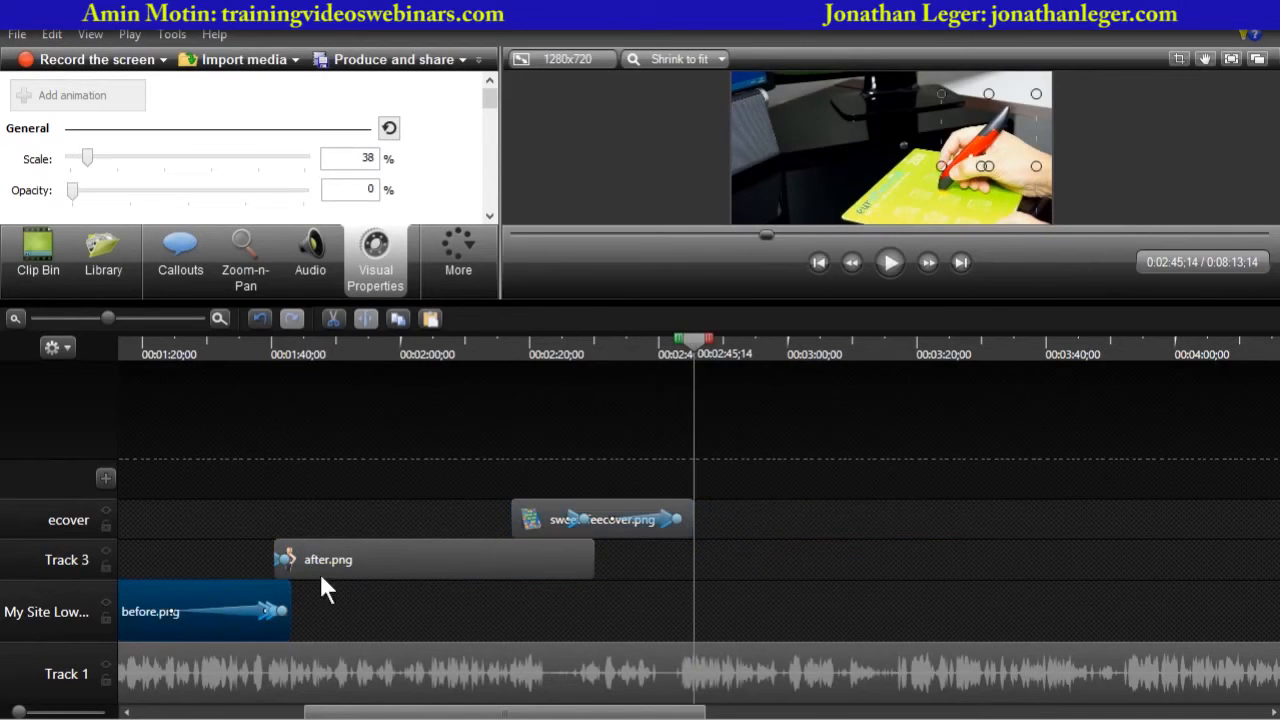
left_click(411, 558, "ctrl")
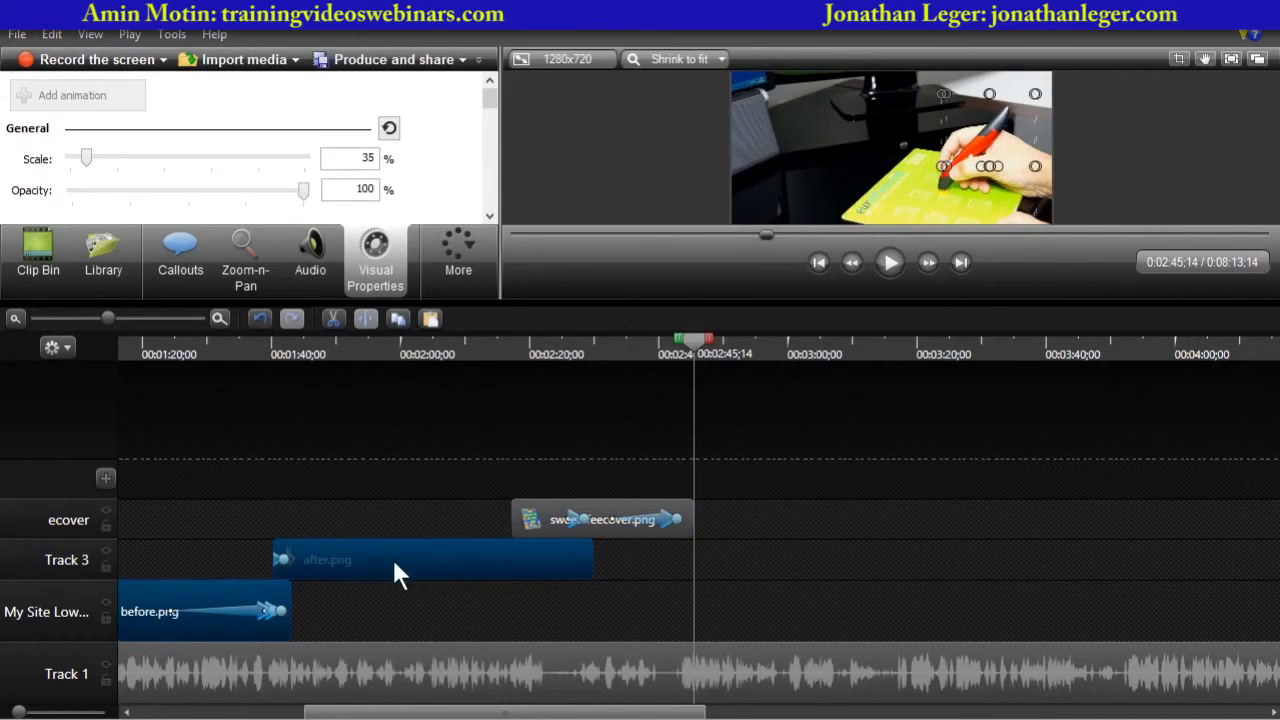
left_click(622, 510, "ctrl")
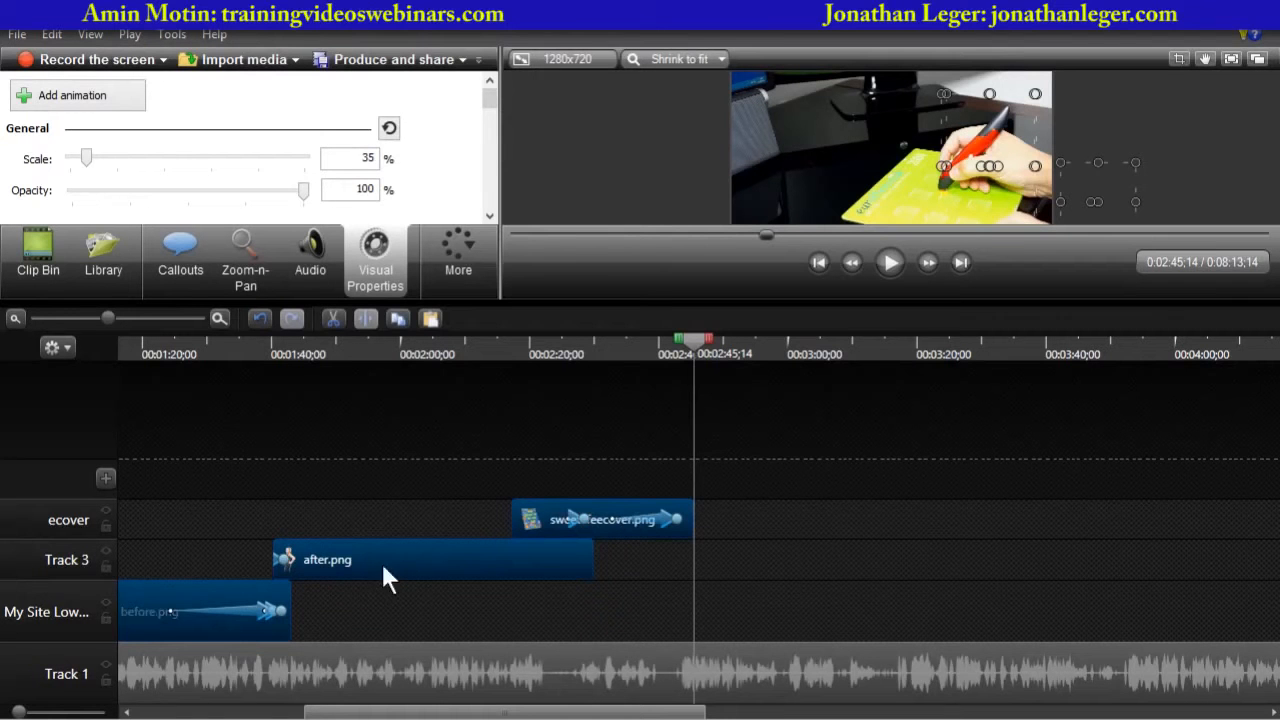
right_click(597, 510)
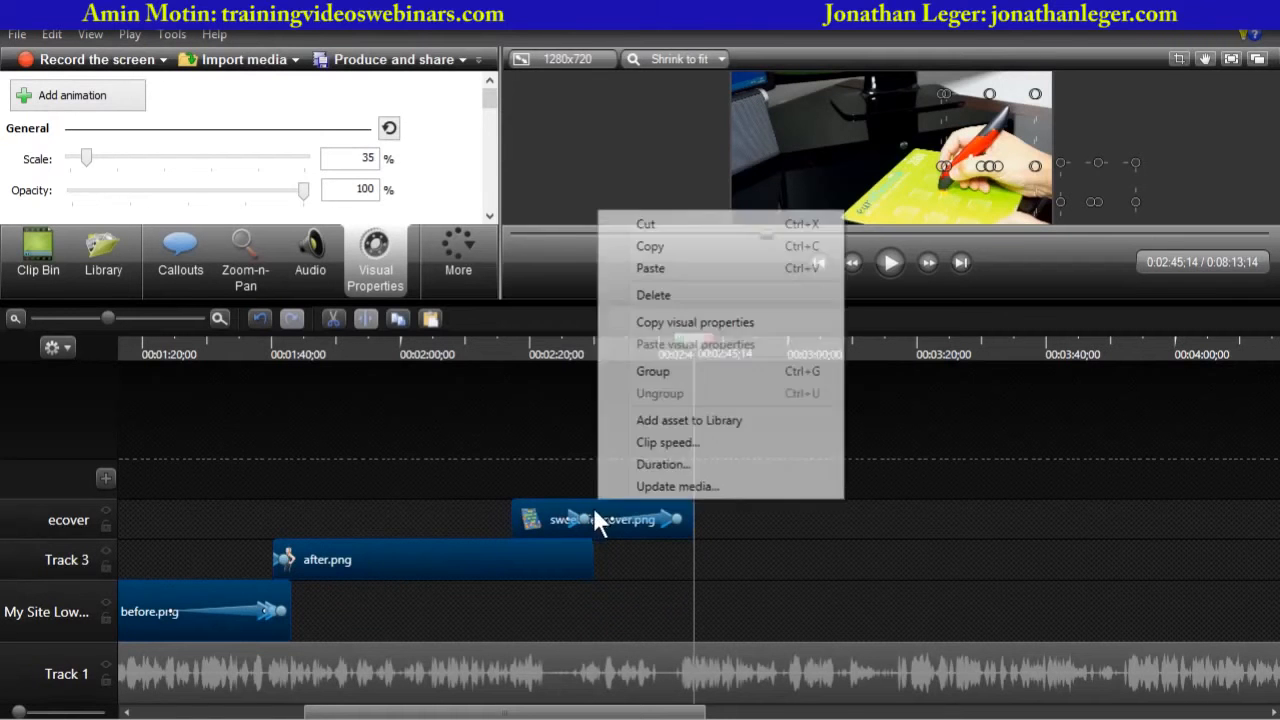
left_click(671, 374)
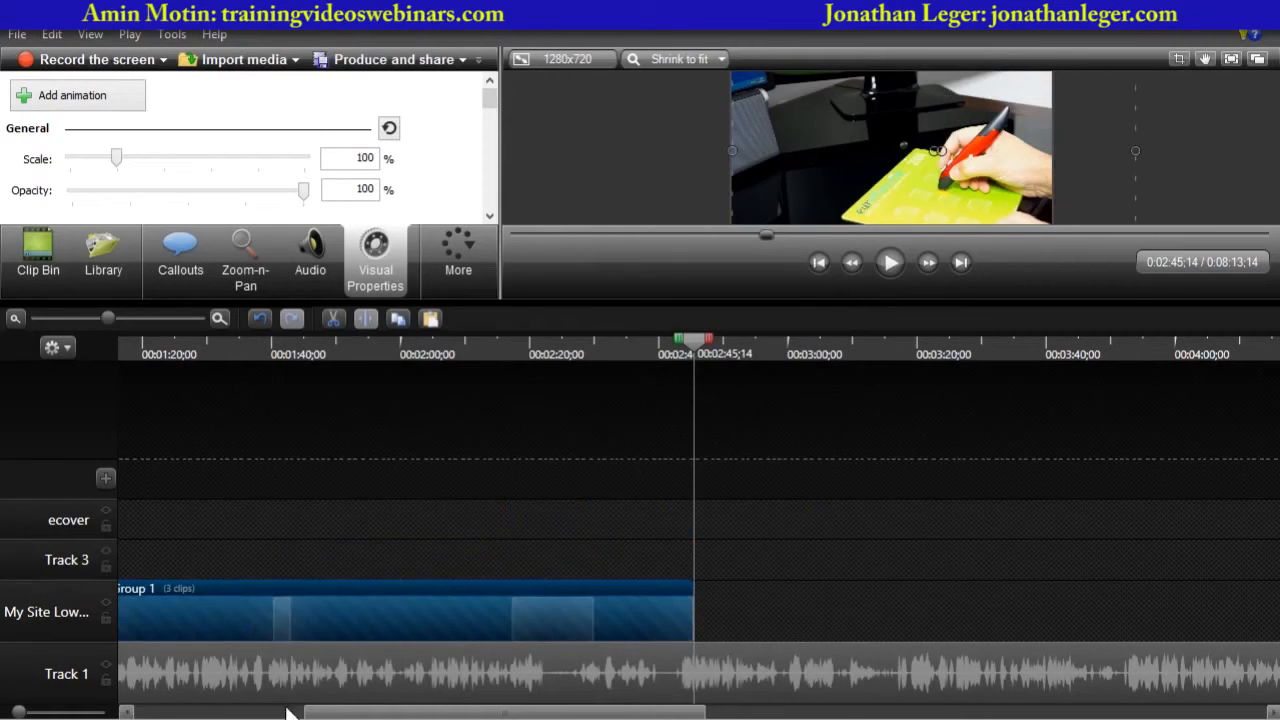
- Copy the image group and paste a duplicate at about 4:22 on the timeline
left_click_drag(347, 714, 297, 714)
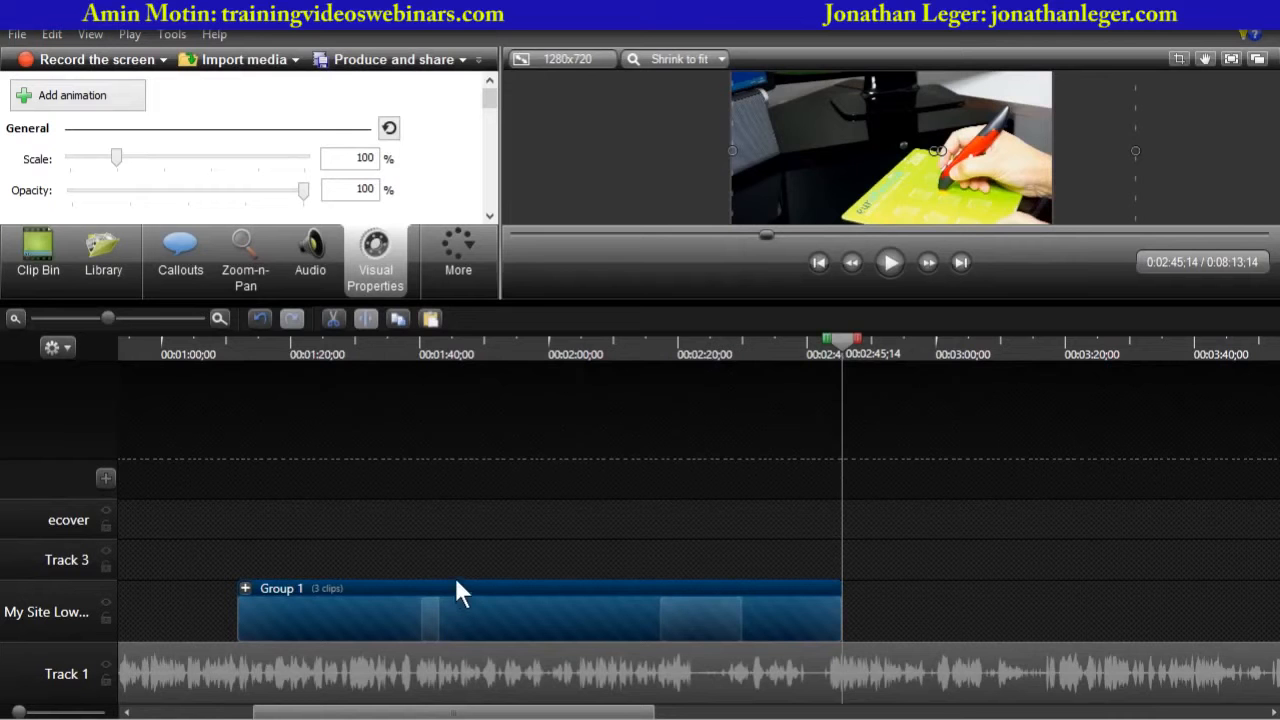
left_click_drag(106, 319, 34, 318)
right_click(296, 604)
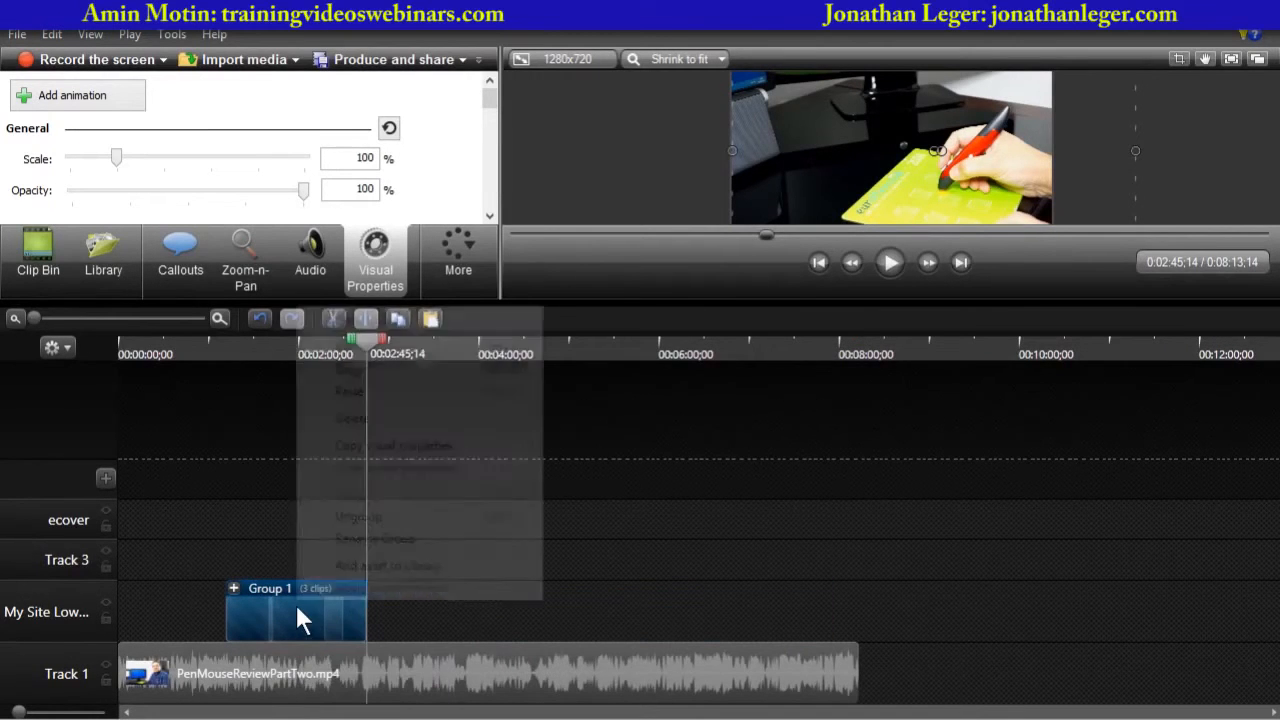
left_click(368, 372)
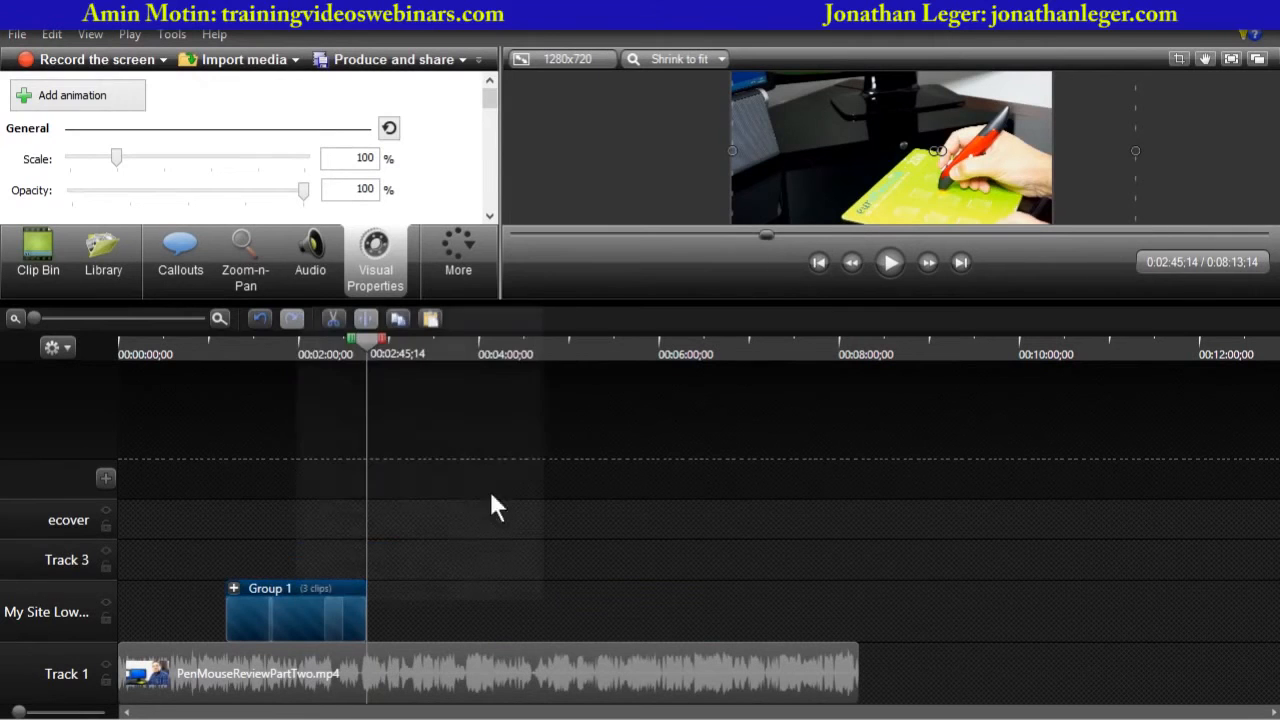
left_click(510, 350)
key("ctrl+v")
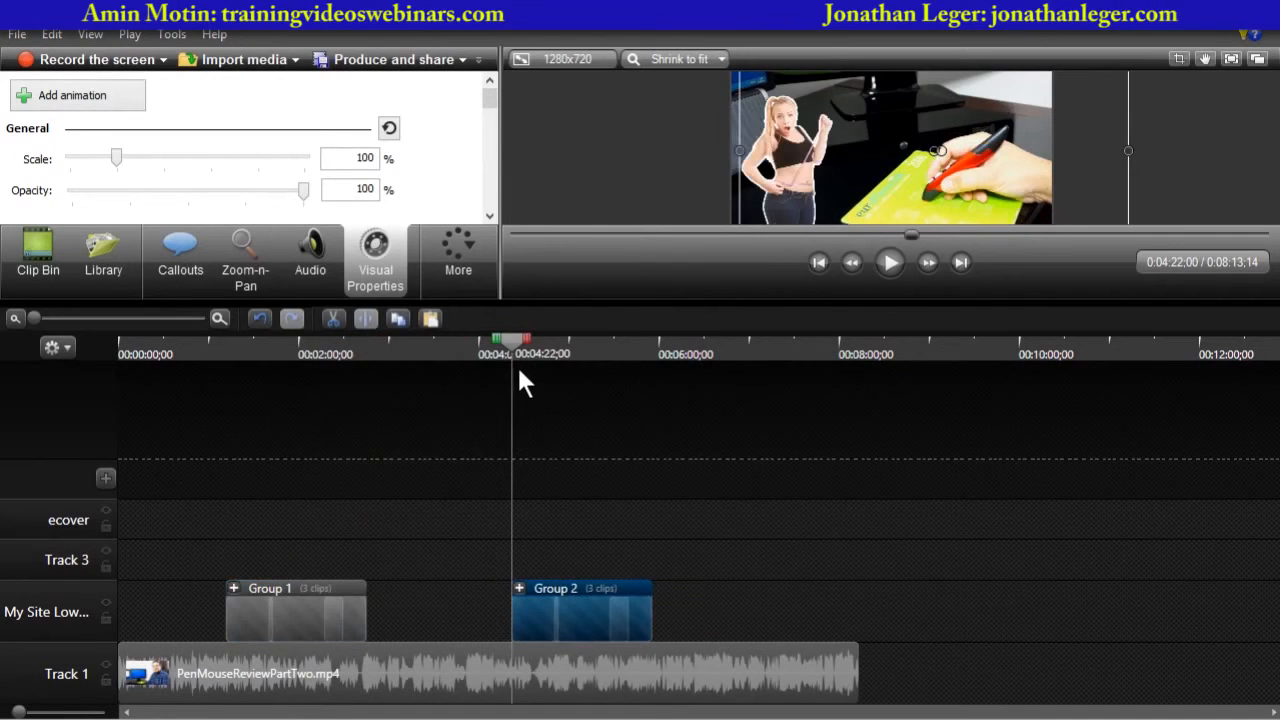
- Play back the first image group from about 1:11 to check the overlays
left_click_drag(514, 358, 226, 401)
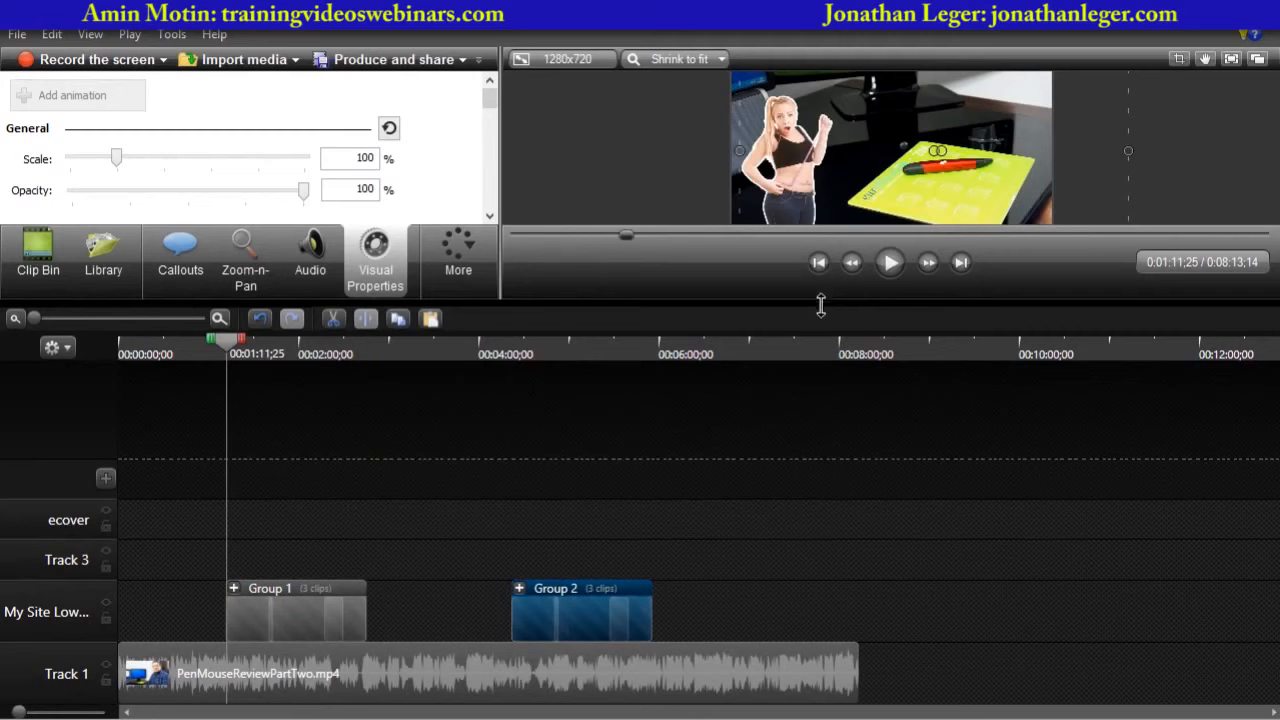
left_click_drag(818, 298, 816, 405)
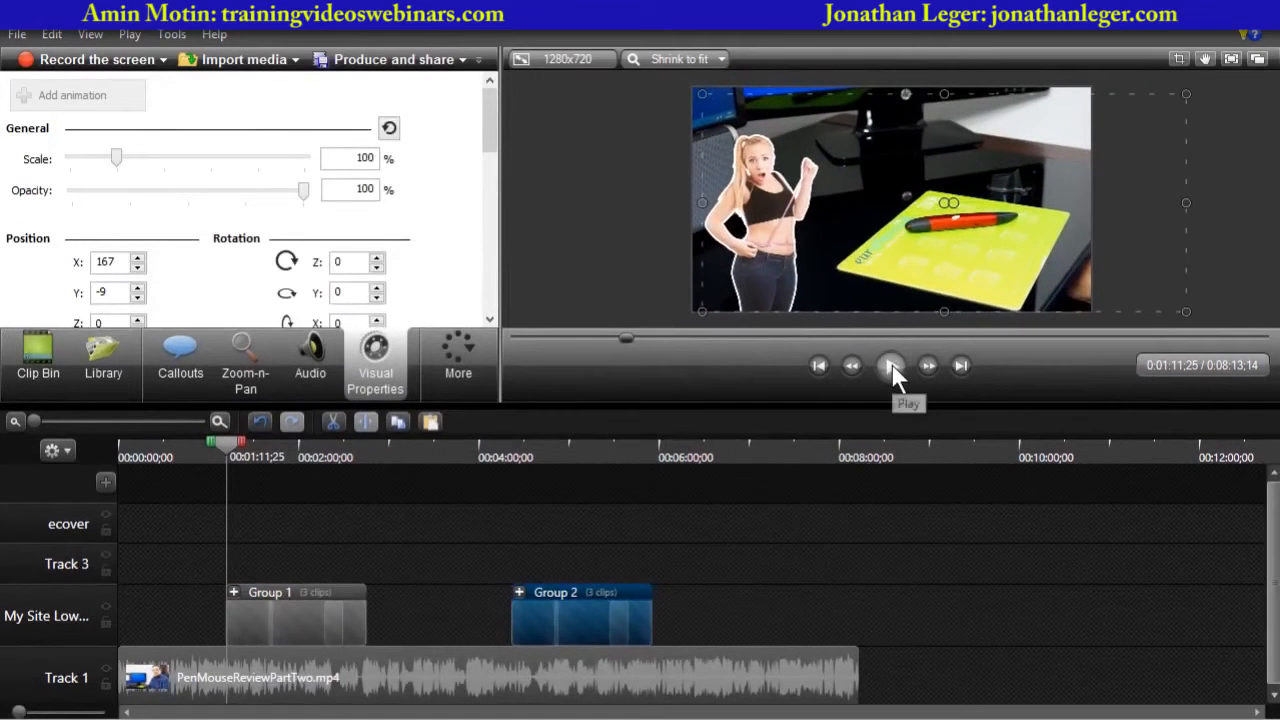
left_click(891, 363)
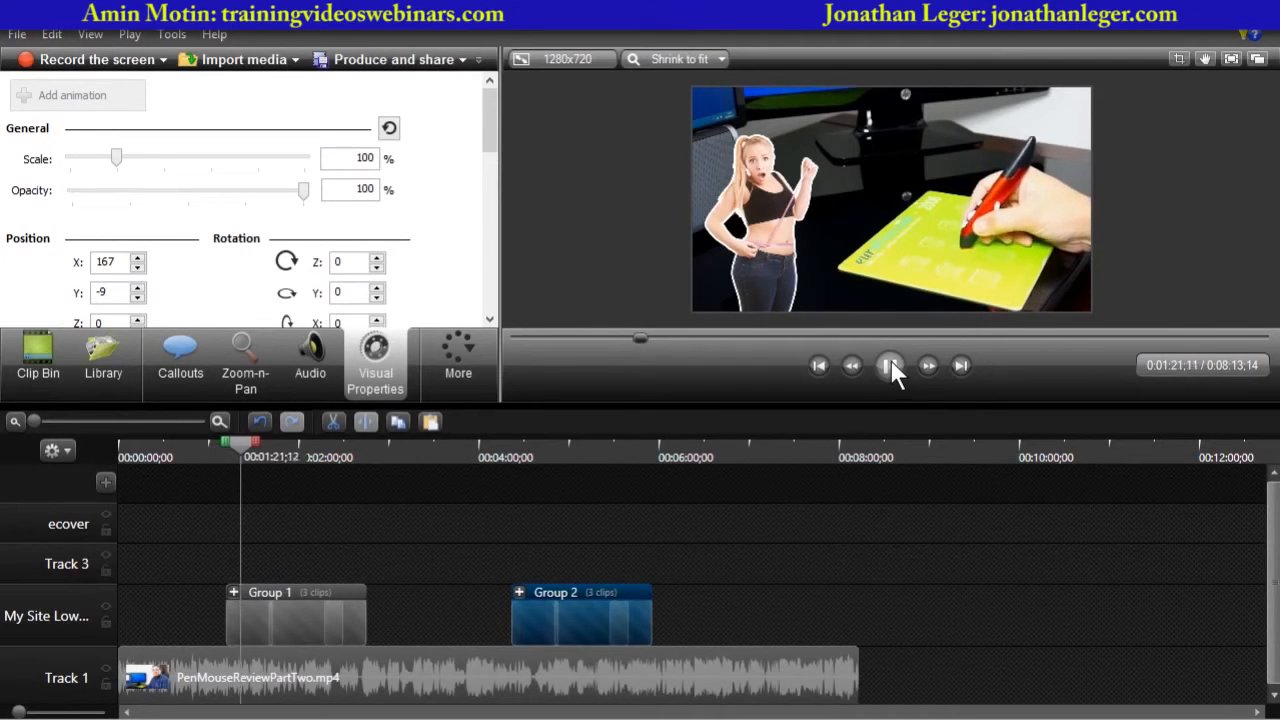
left_click(890, 365)
mouse_move(237, 447)
left_mouse_down()
mouse_move(267, 450)
mouse_move(252, 455)
left_mouse_up()
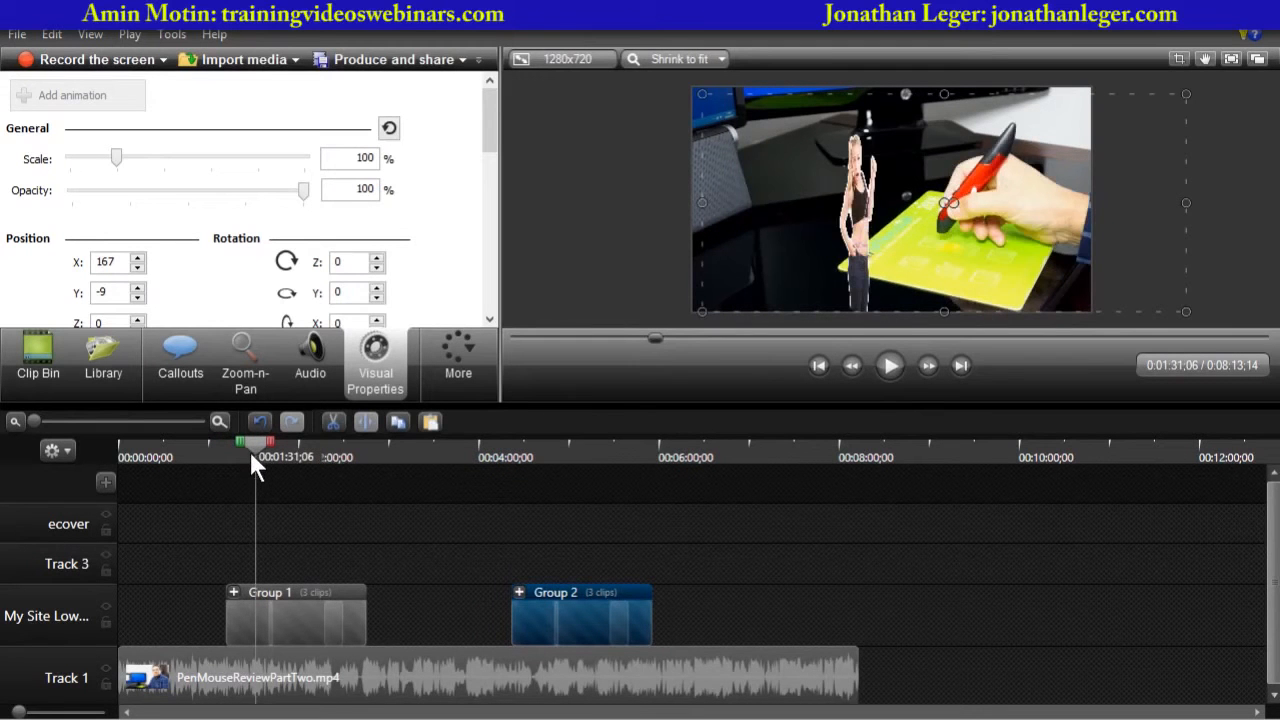
left_click(893, 365)
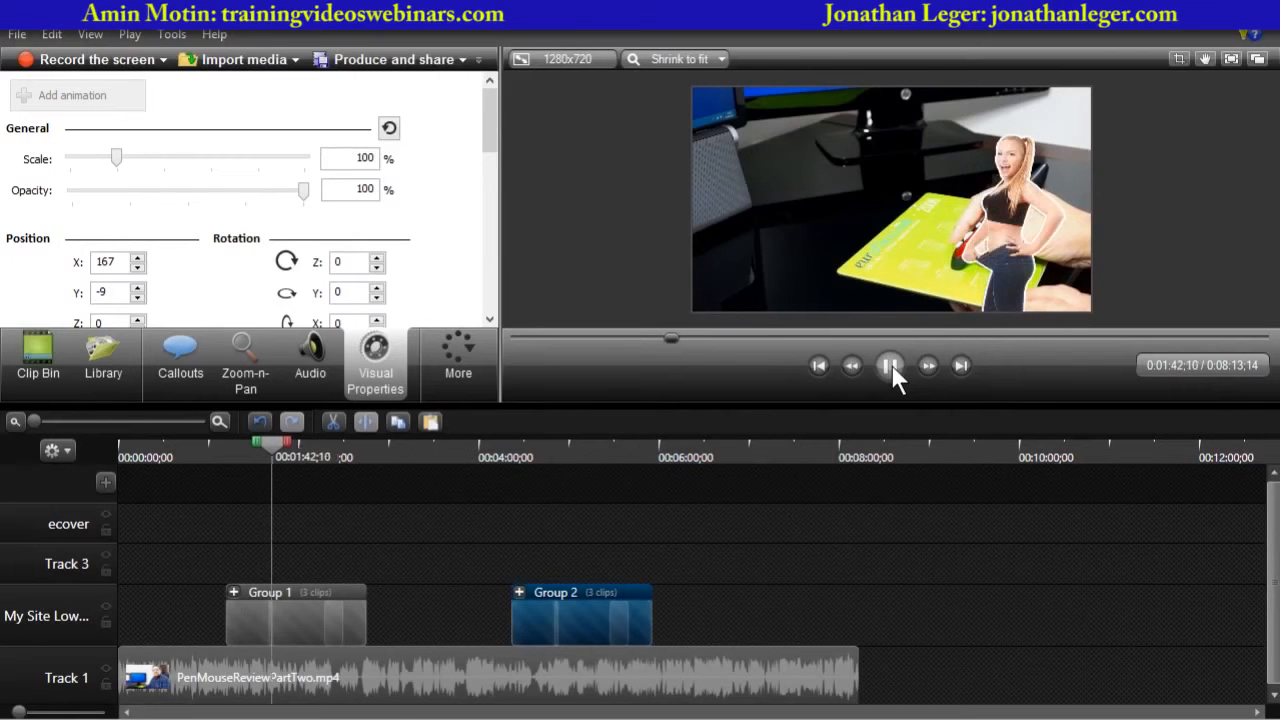
left_click(891, 364)
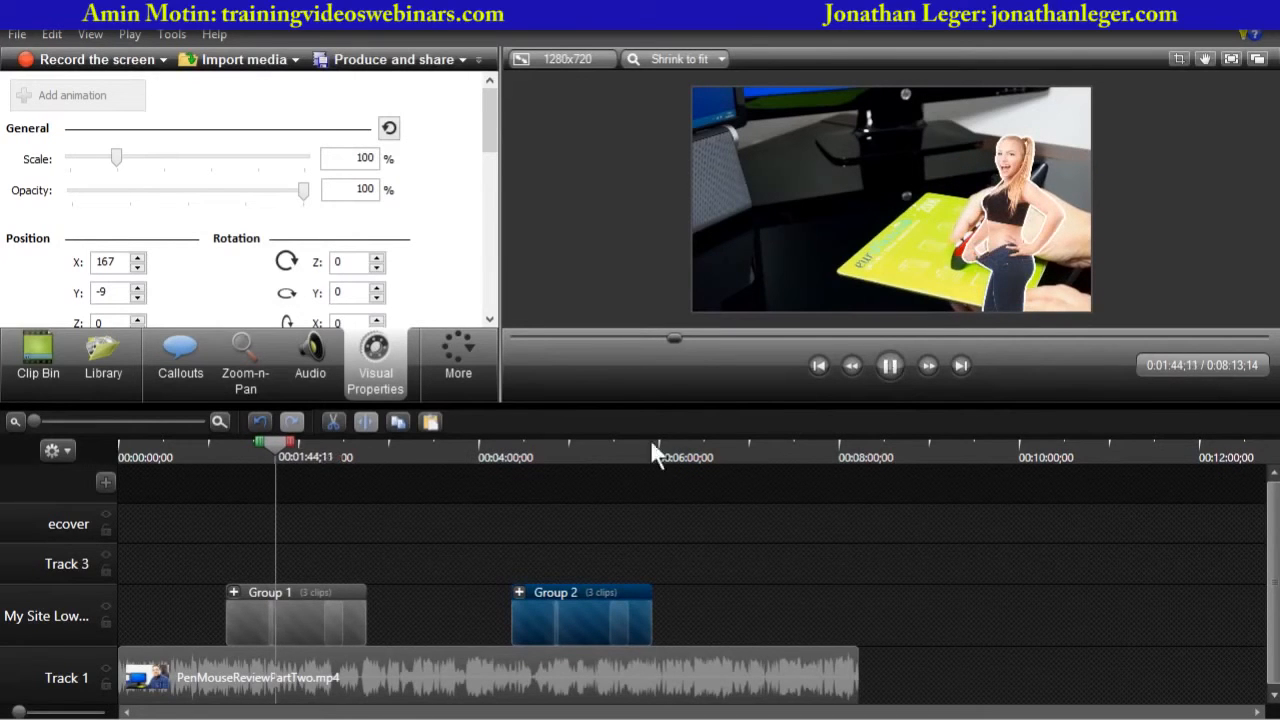
left_click_drag(279, 444, 318, 450)
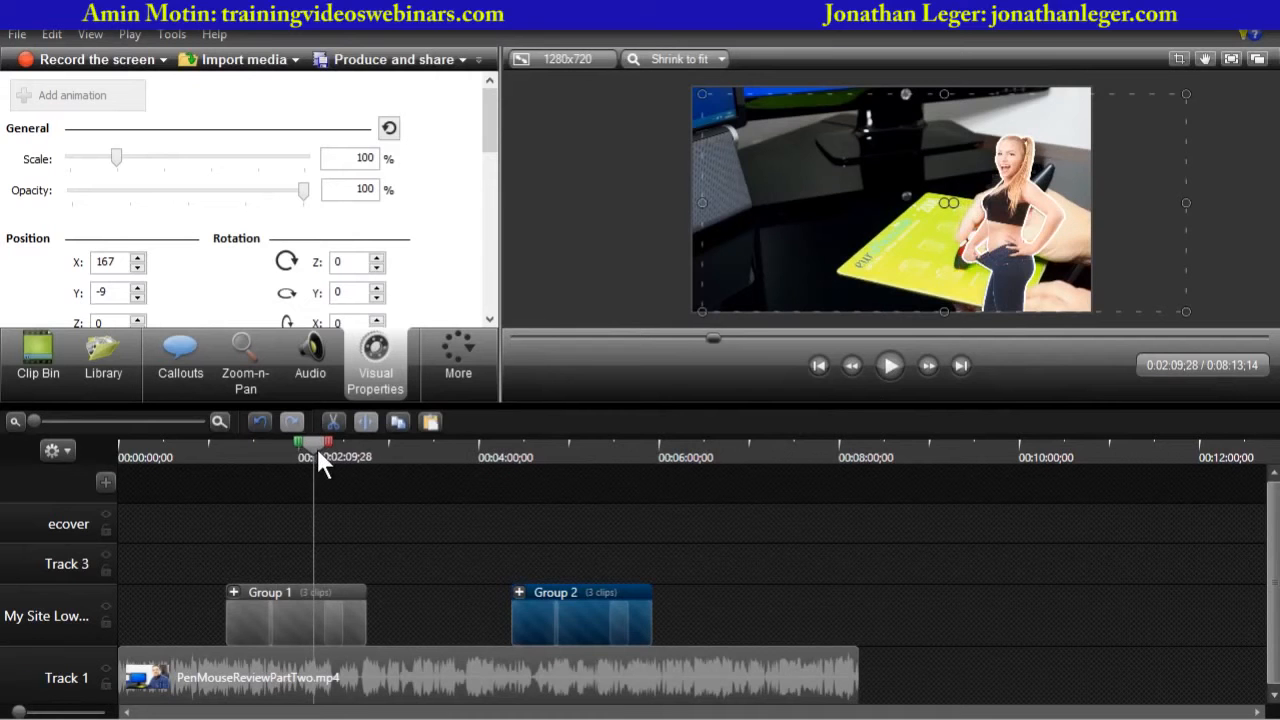
left_click(891, 365)
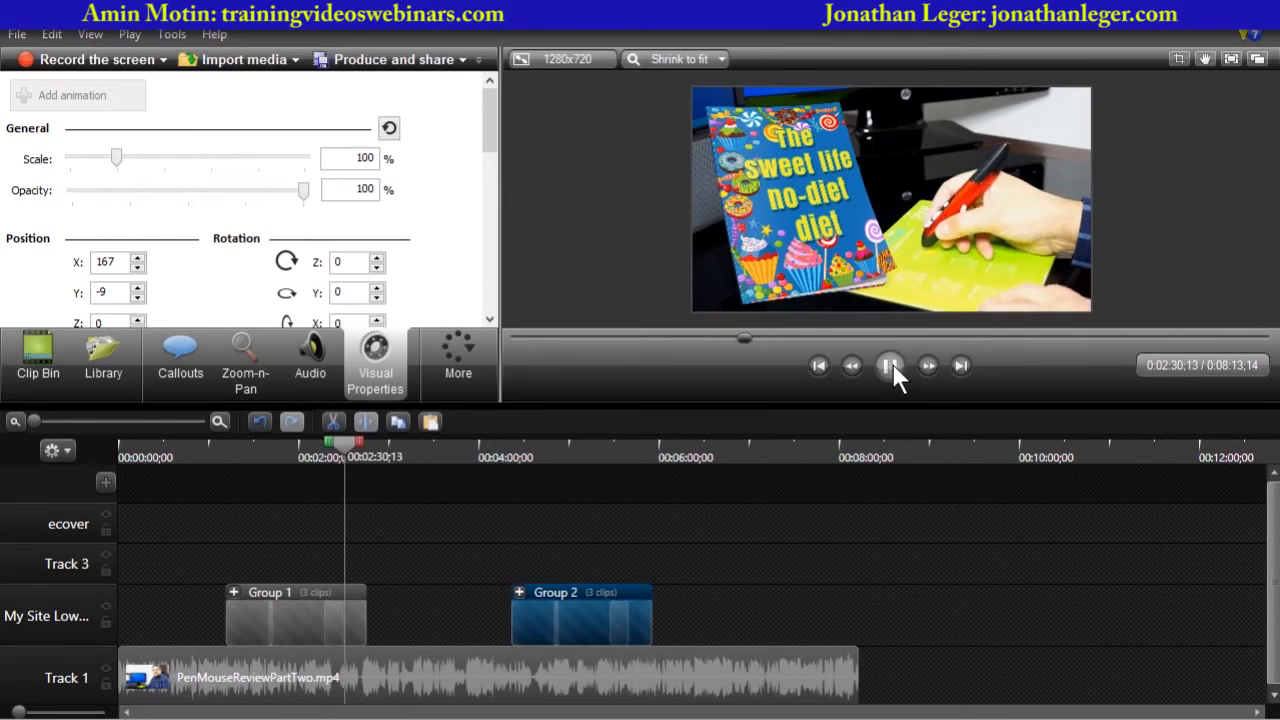
left_click(892, 365)
- Expand the second group and select its before image at about 4:34
left_click_drag(497, 451, 561, 454)
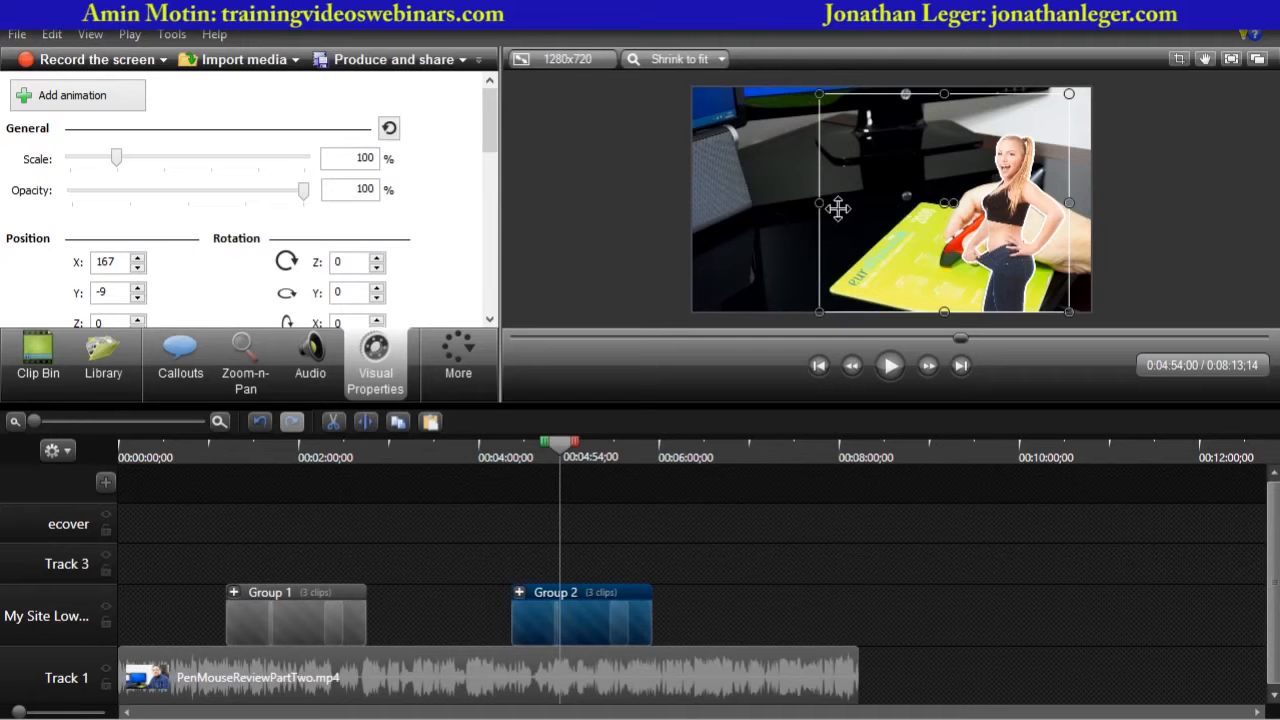
left_click(519, 591)
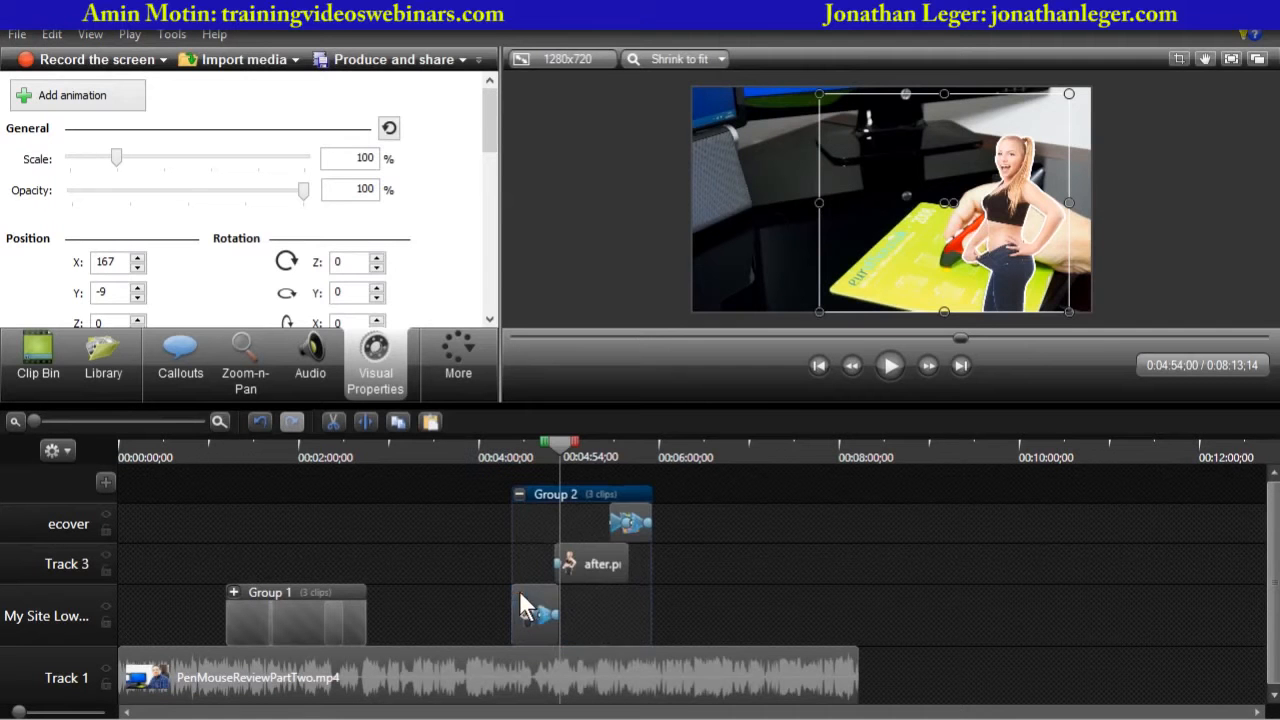
left_click(768, 568)
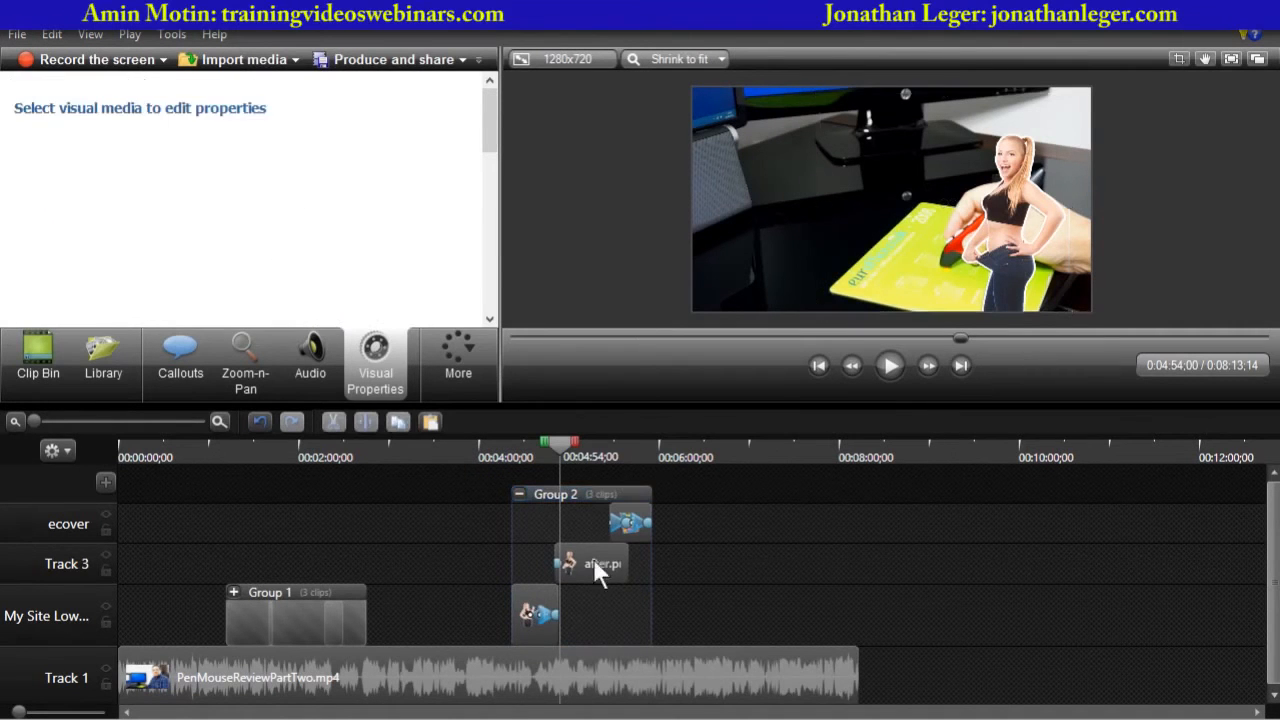
left_click(537, 610)
left_click_drag(558, 441, 529, 458)
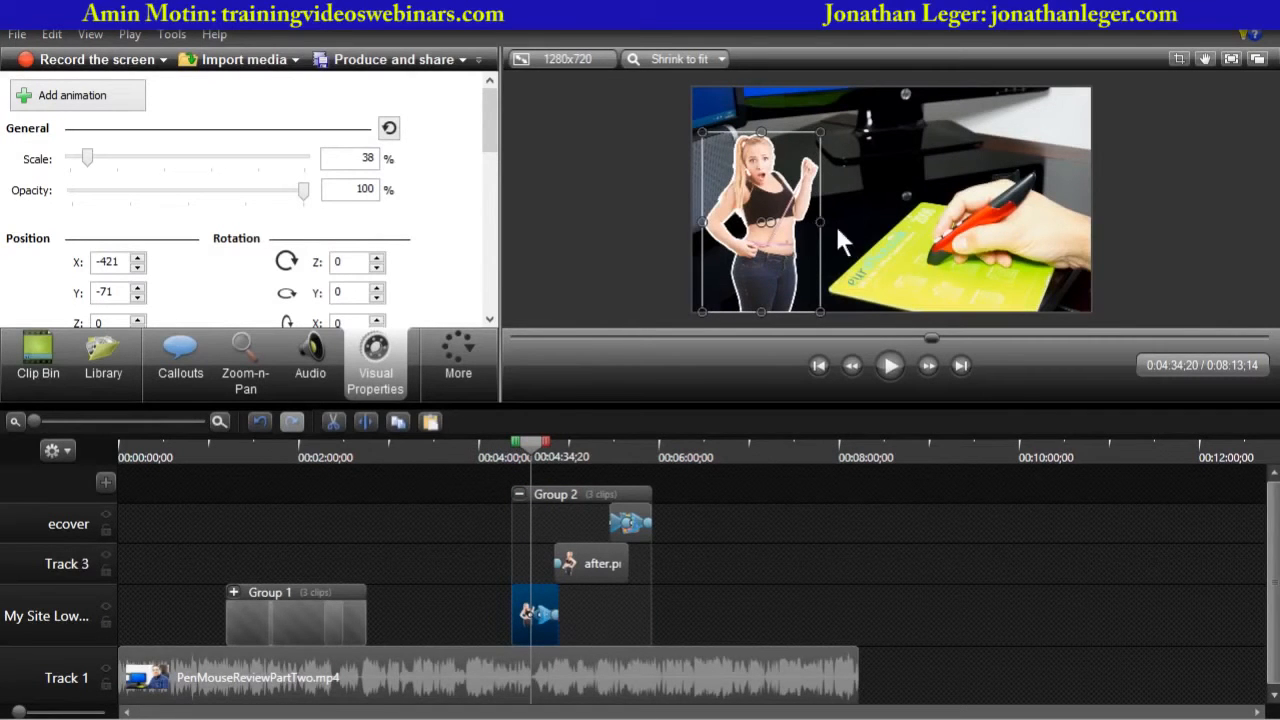
- Try enlarging the second group's before image and undo the resize
left_click_drag(819, 226, 891, 230)
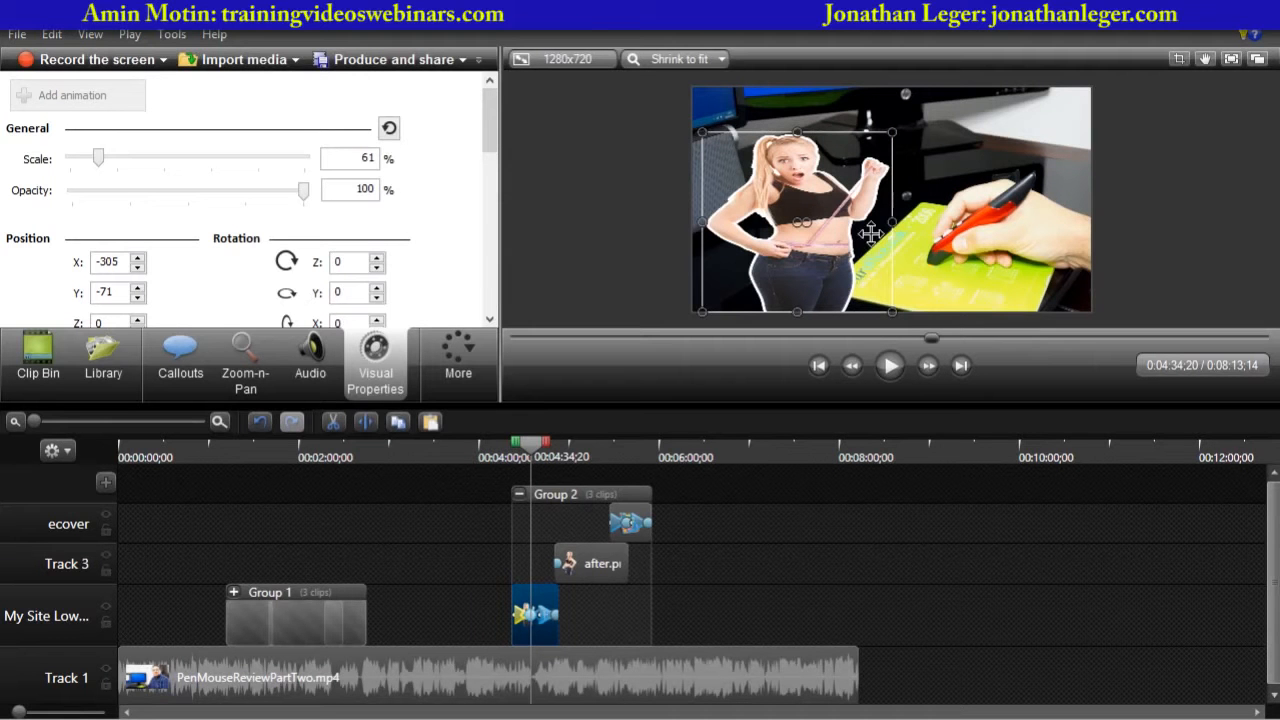
key("ctrl+z")
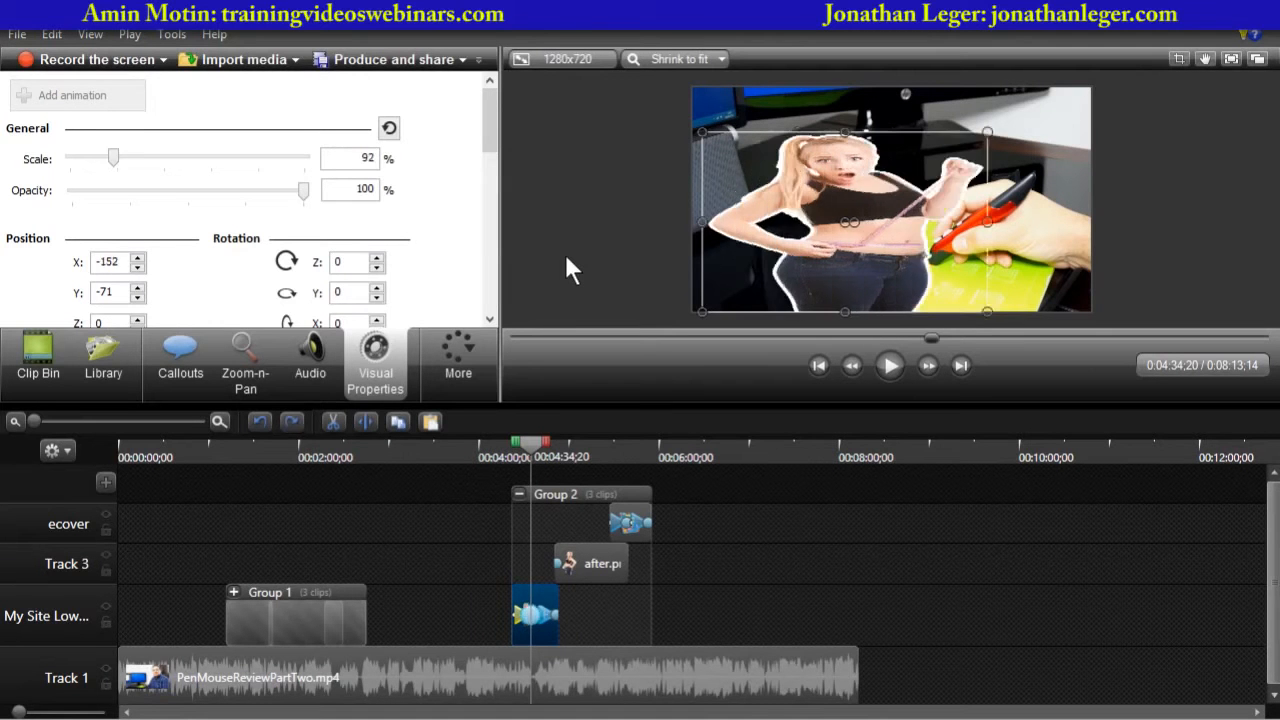
left_click(566, 256)
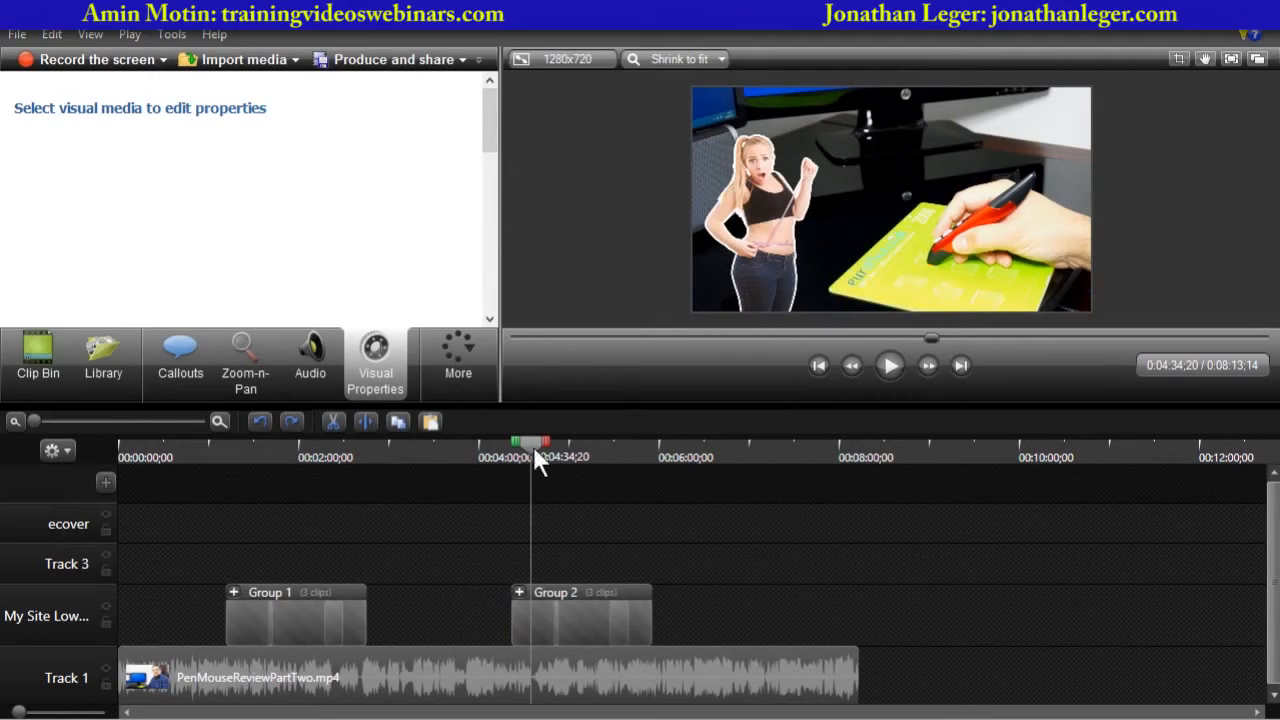
- Silence Track 1's audio across the timeline range from about 6:21 to 7:09
left_click_drag(533, 446, 611, 443)
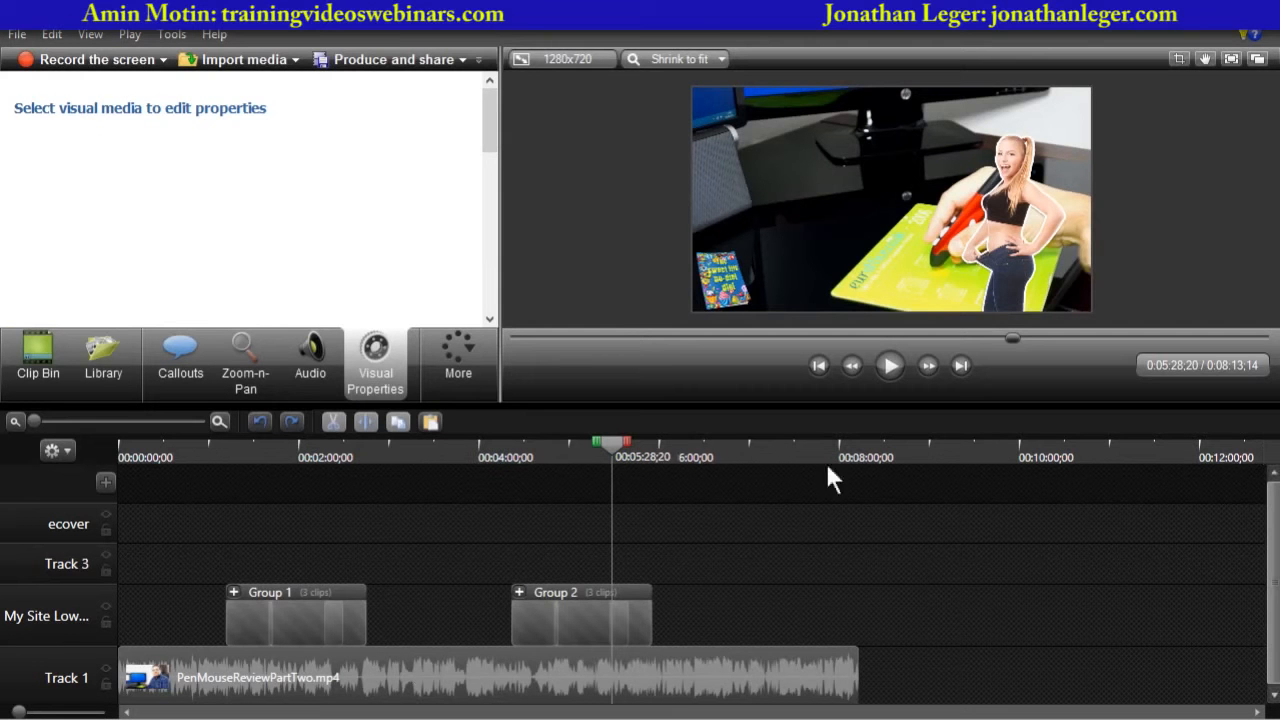
left_click(594, 618)
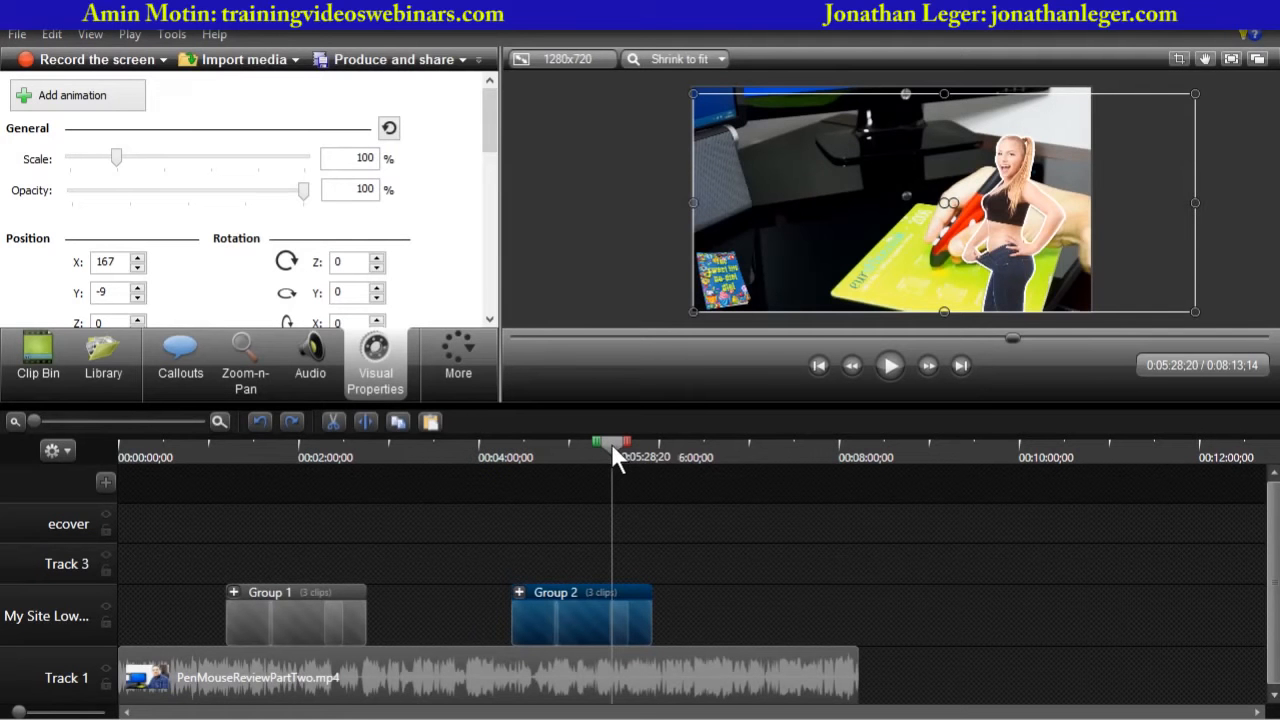
left_click_drag(612, 450, 691, 453)
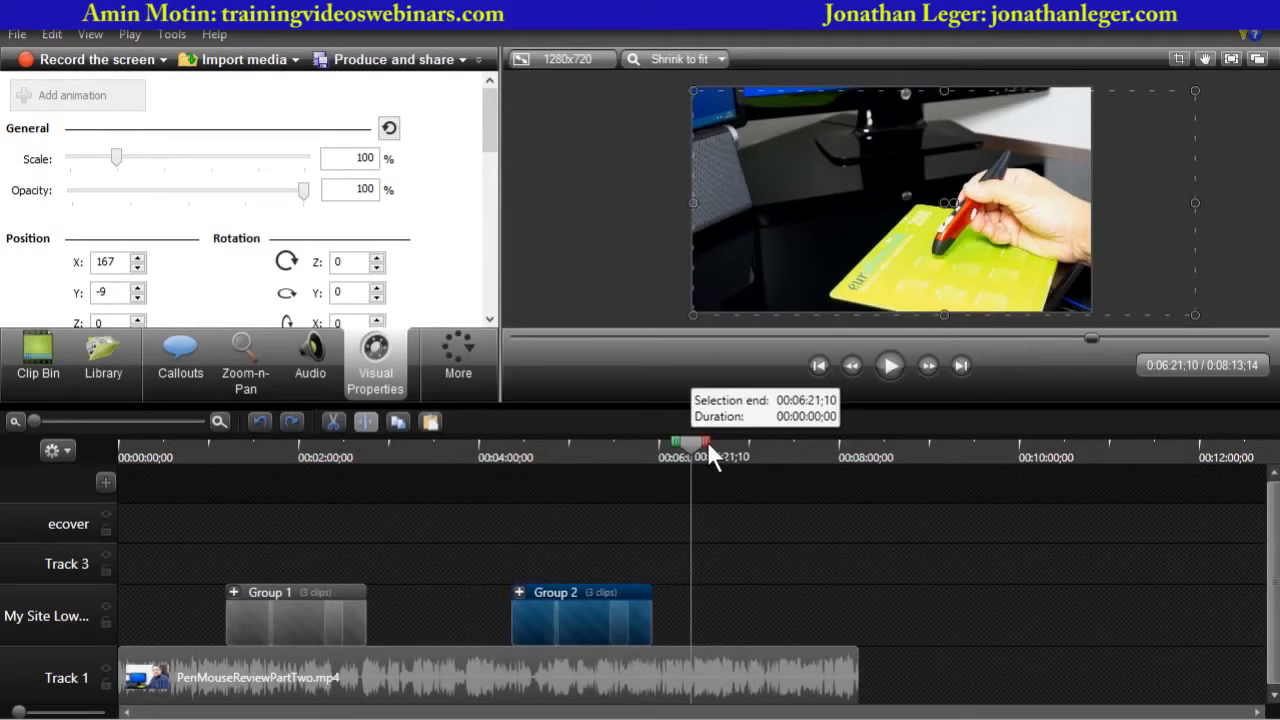
left_click_drag(707, 441, 771, 454)
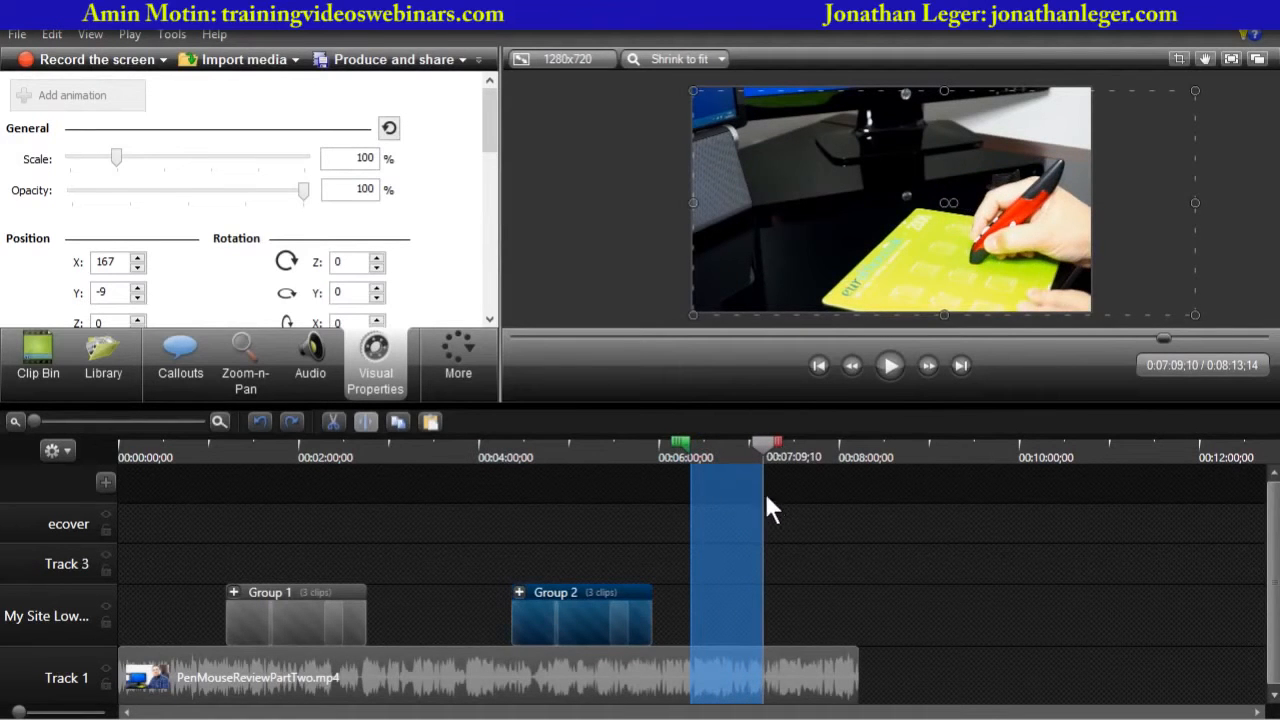
left_click_drag(683, 441, 683, 441)
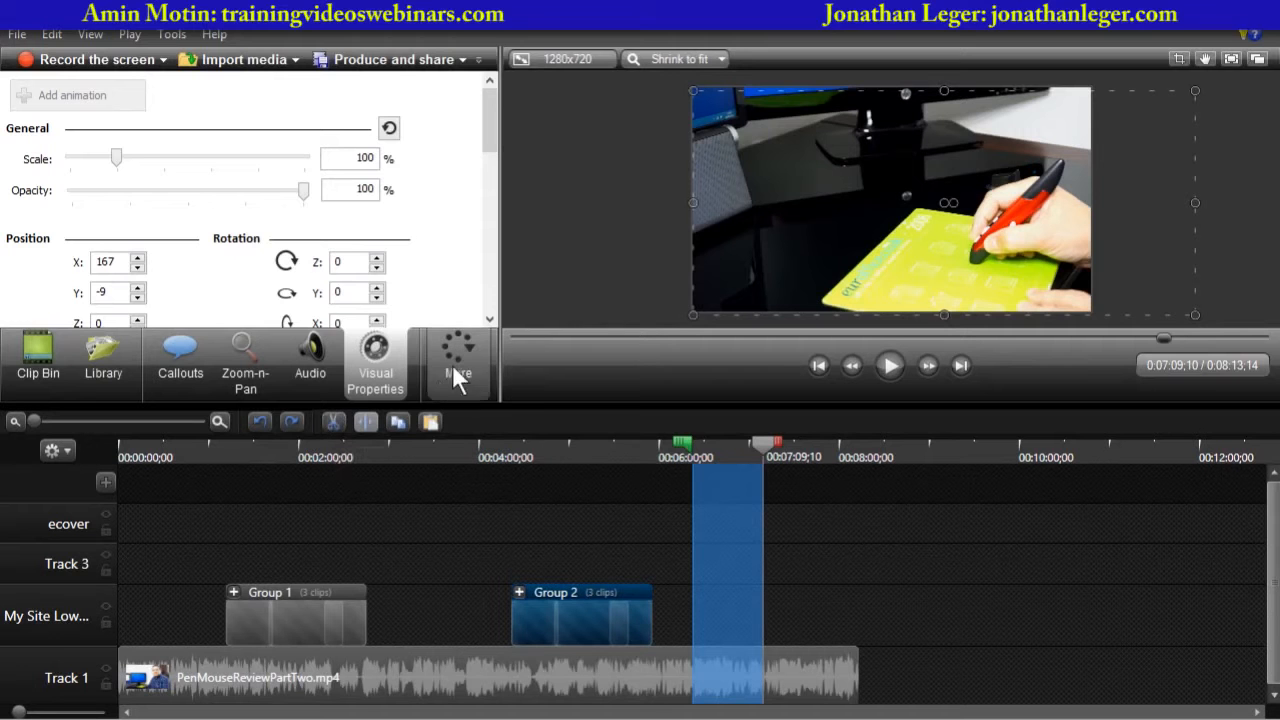
left_click(329, 380)
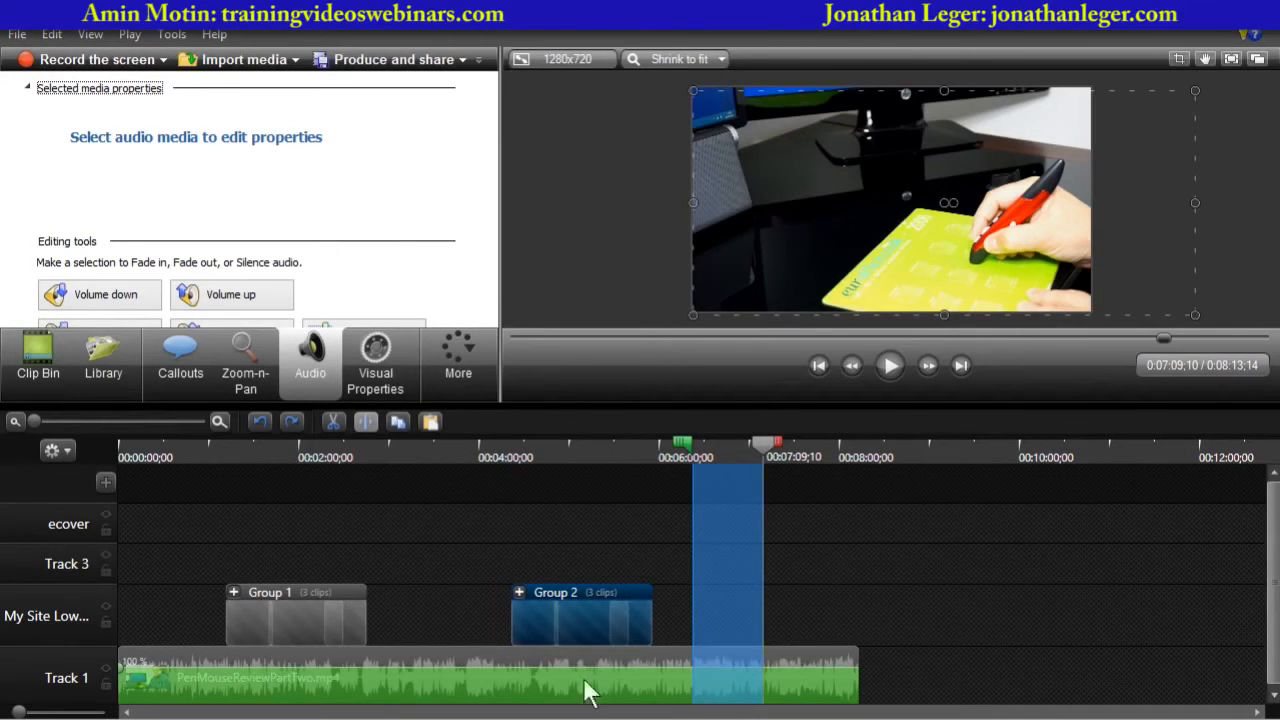
left_click_drag(100, 650, 90, 521)
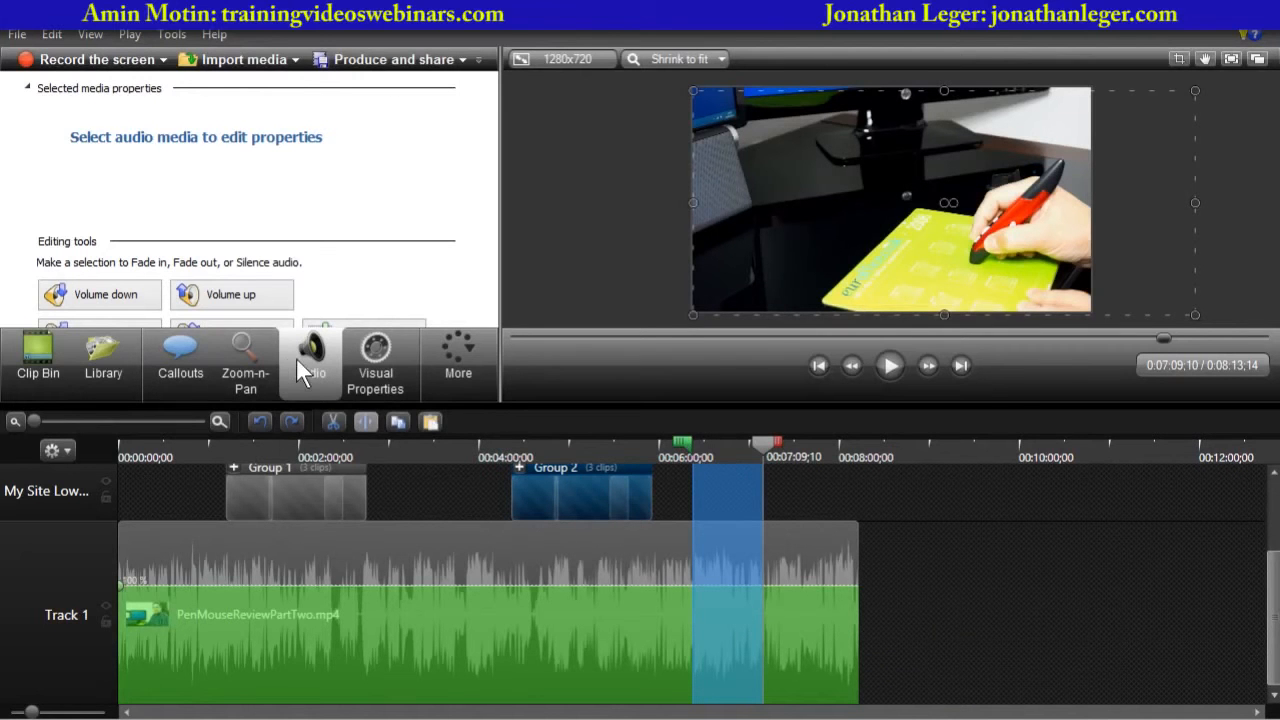
mouse_move(337, 340)
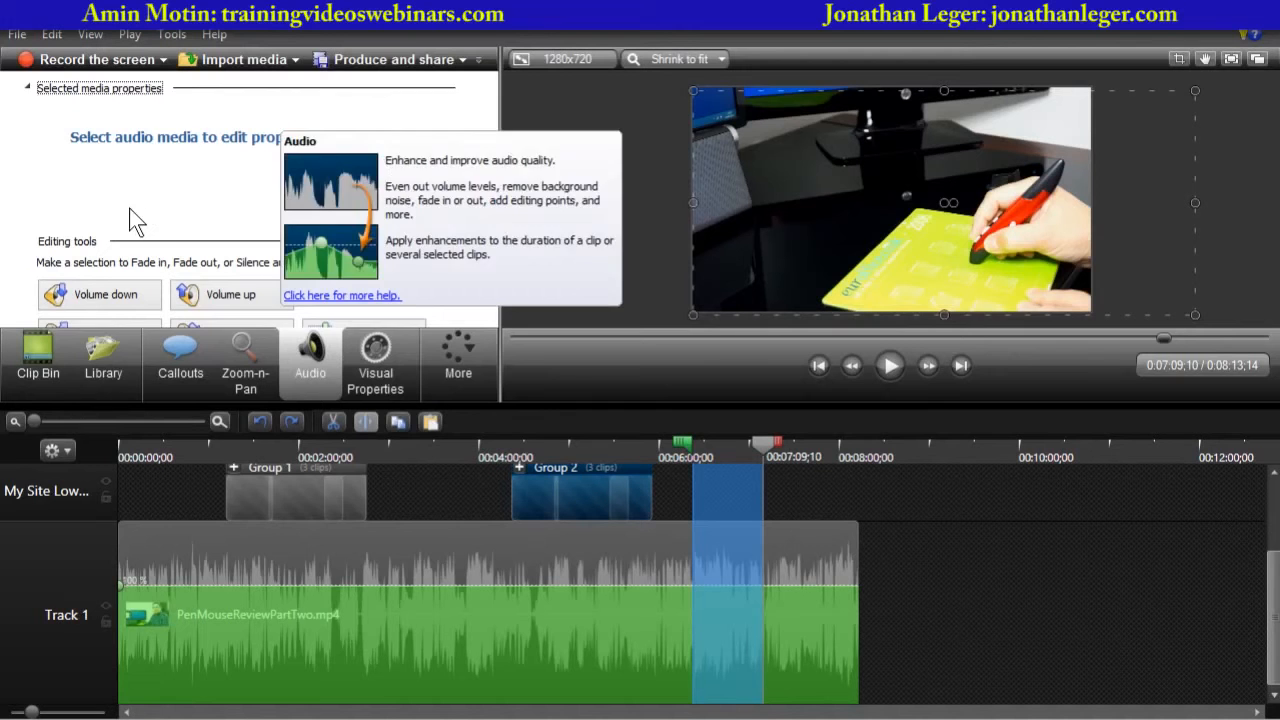
scroll(131, 209, "down", 1)
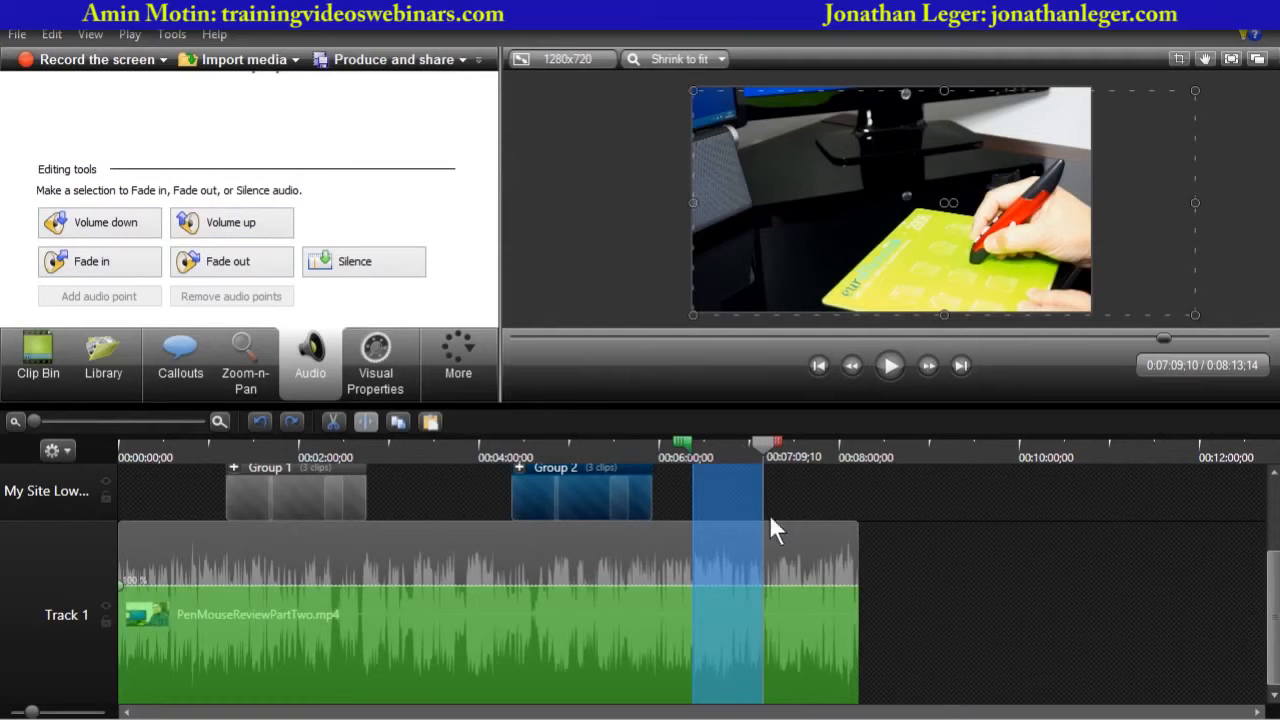
left_click(356, 271)
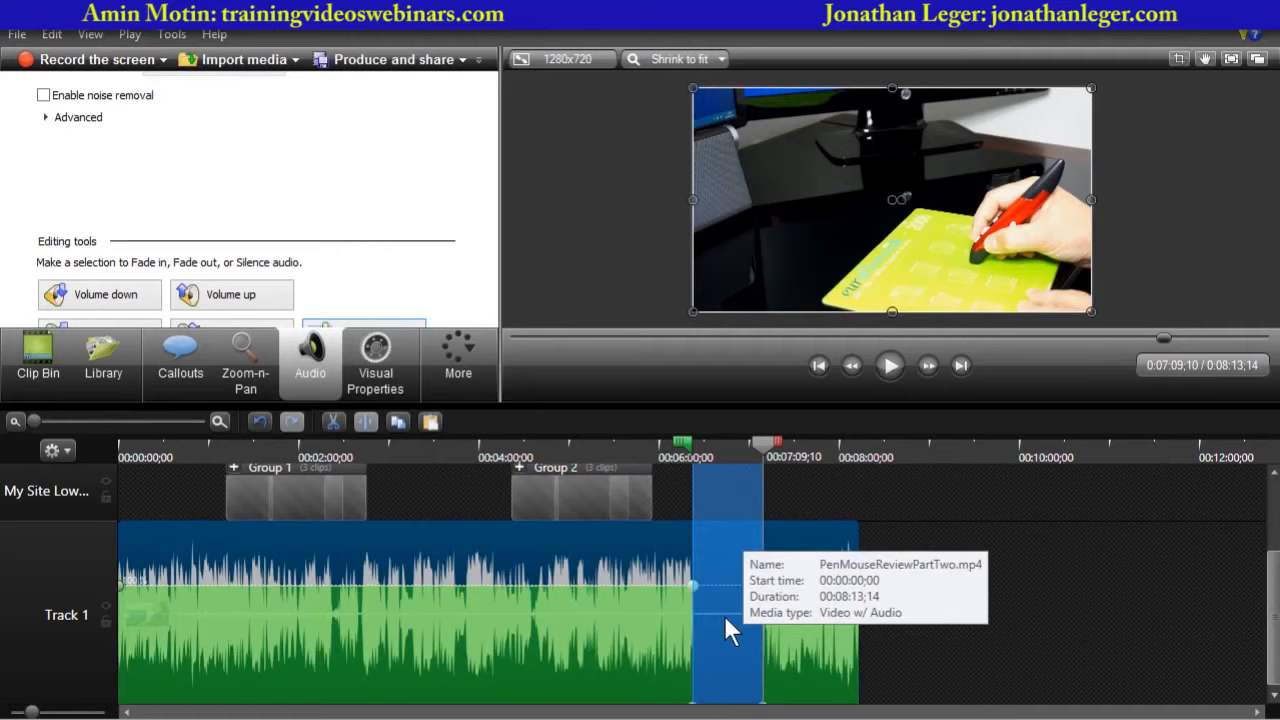
left_click(976, 549)
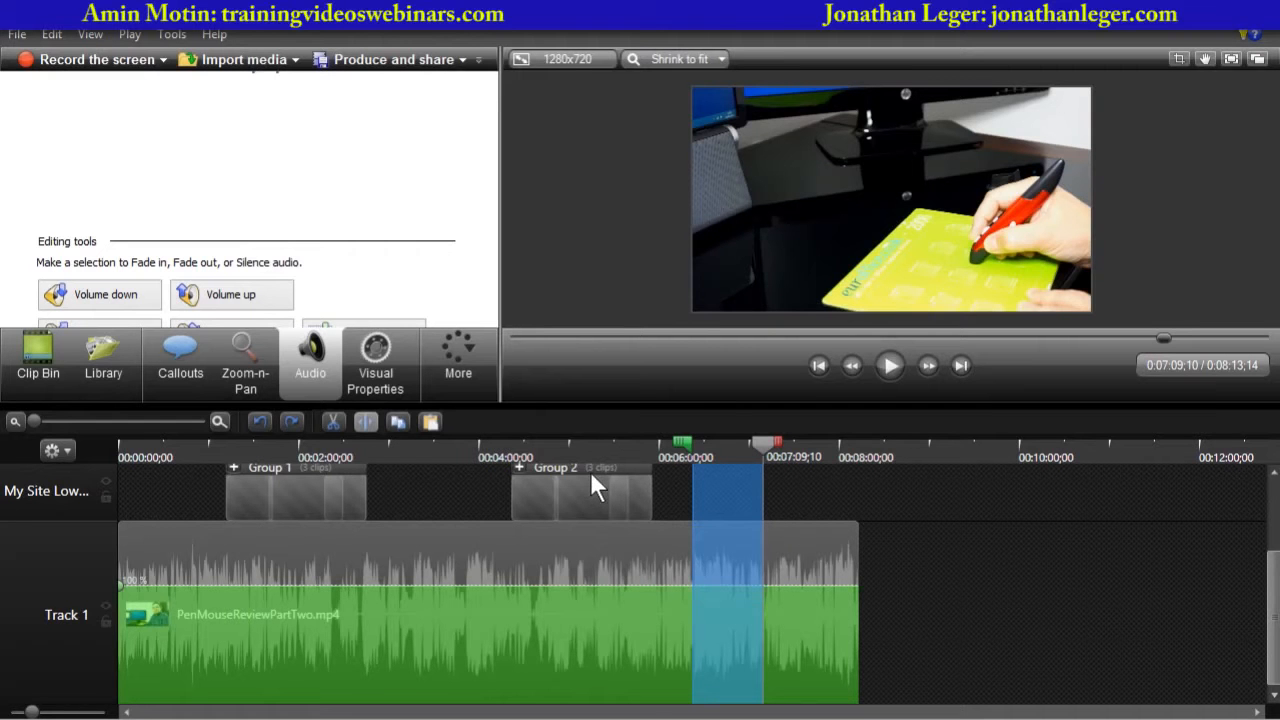
- Scrub the playhead through the second group's overlays from about 4:54 to 6:53
left_click_drag(779, 443, 672, 450)
left_click(664, 442)
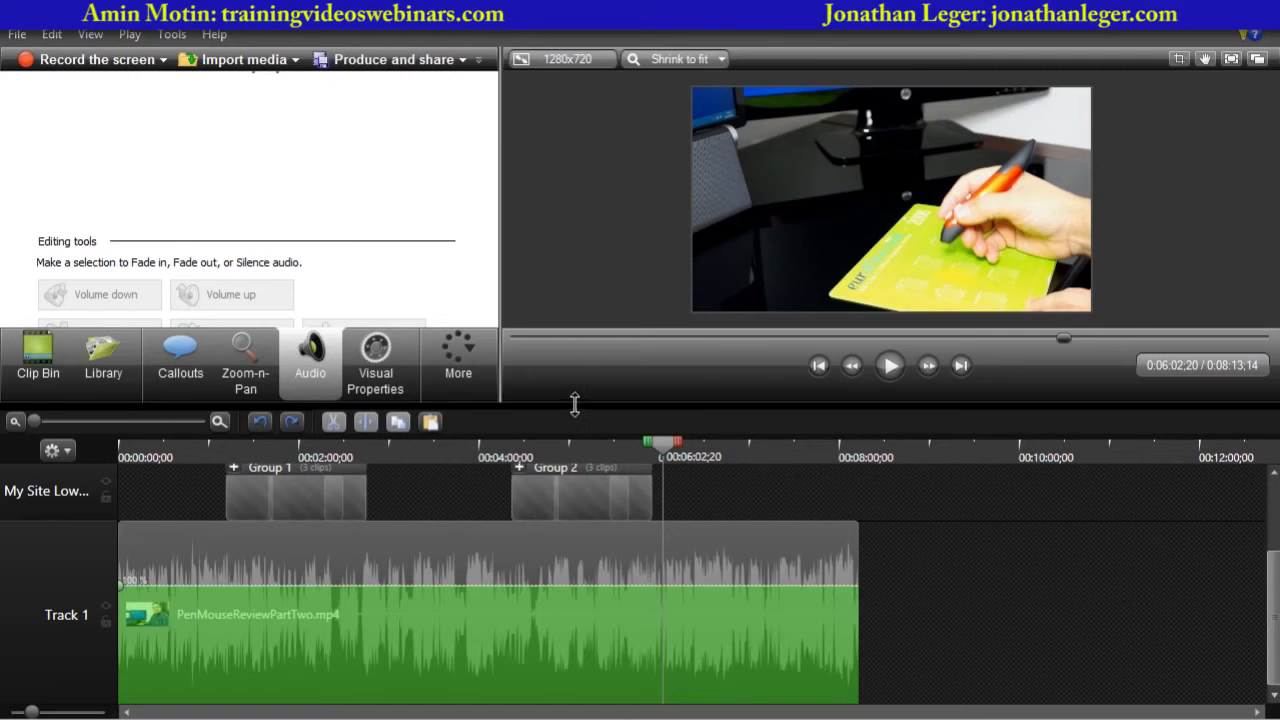
left_click_drag(574, 405, 568, 483)
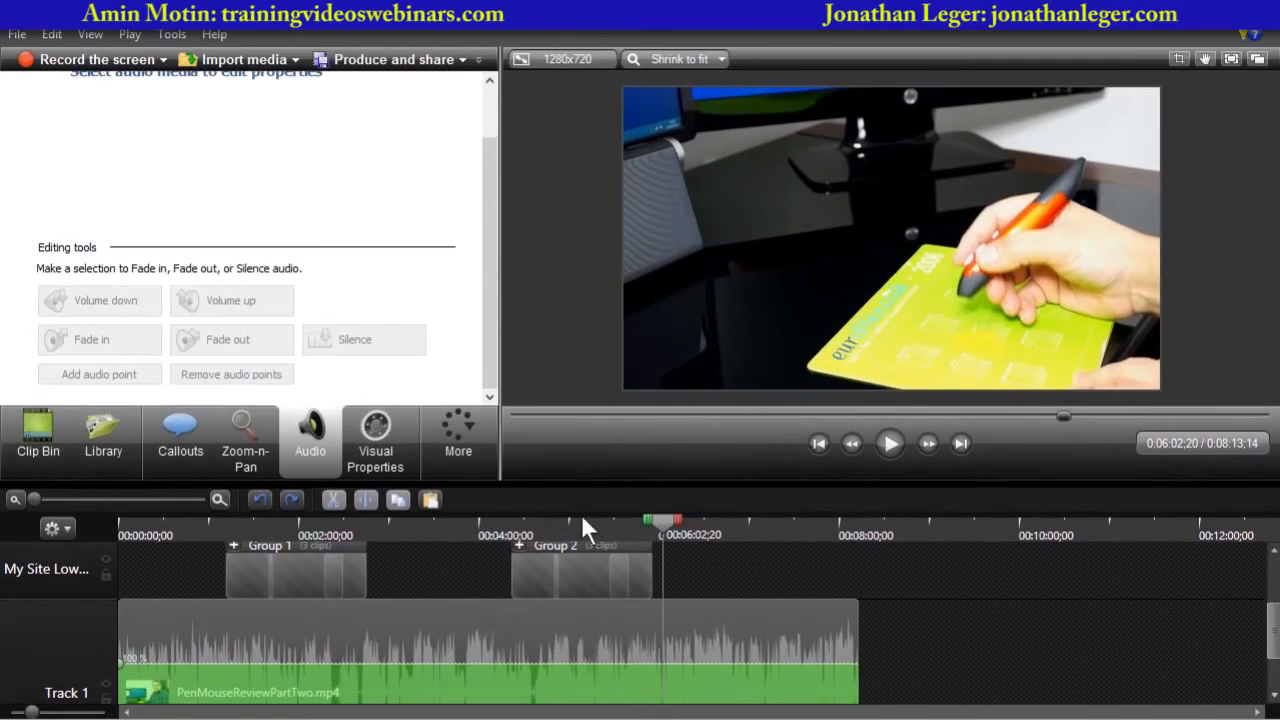
left_click(617, 562)
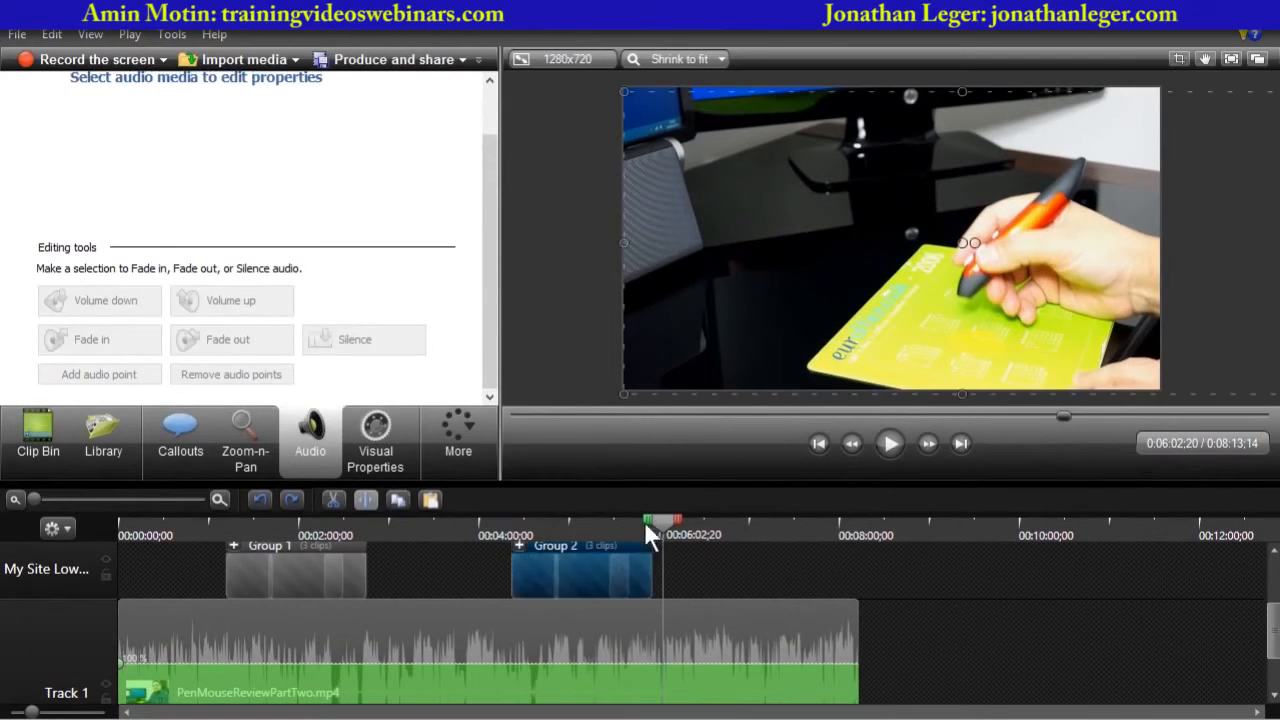
left_click_drag(644, 521, 556, 529)
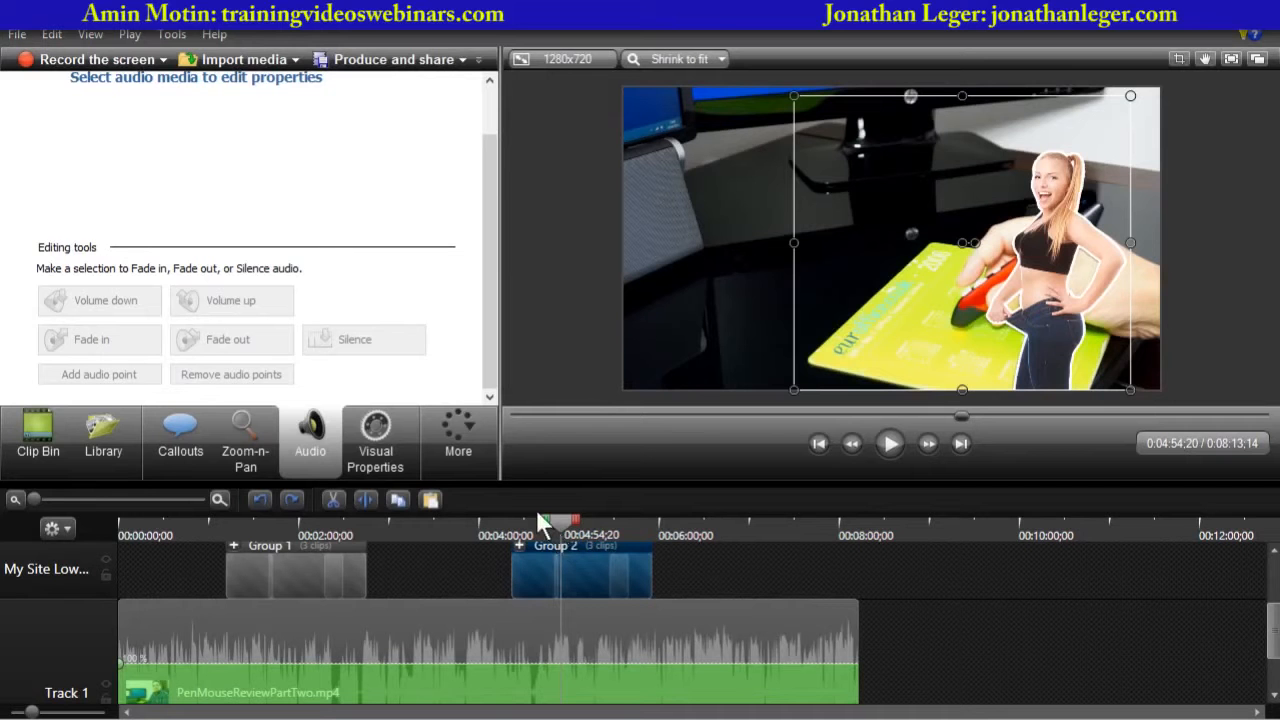
left_click_drag(557, 521, 740, 526)
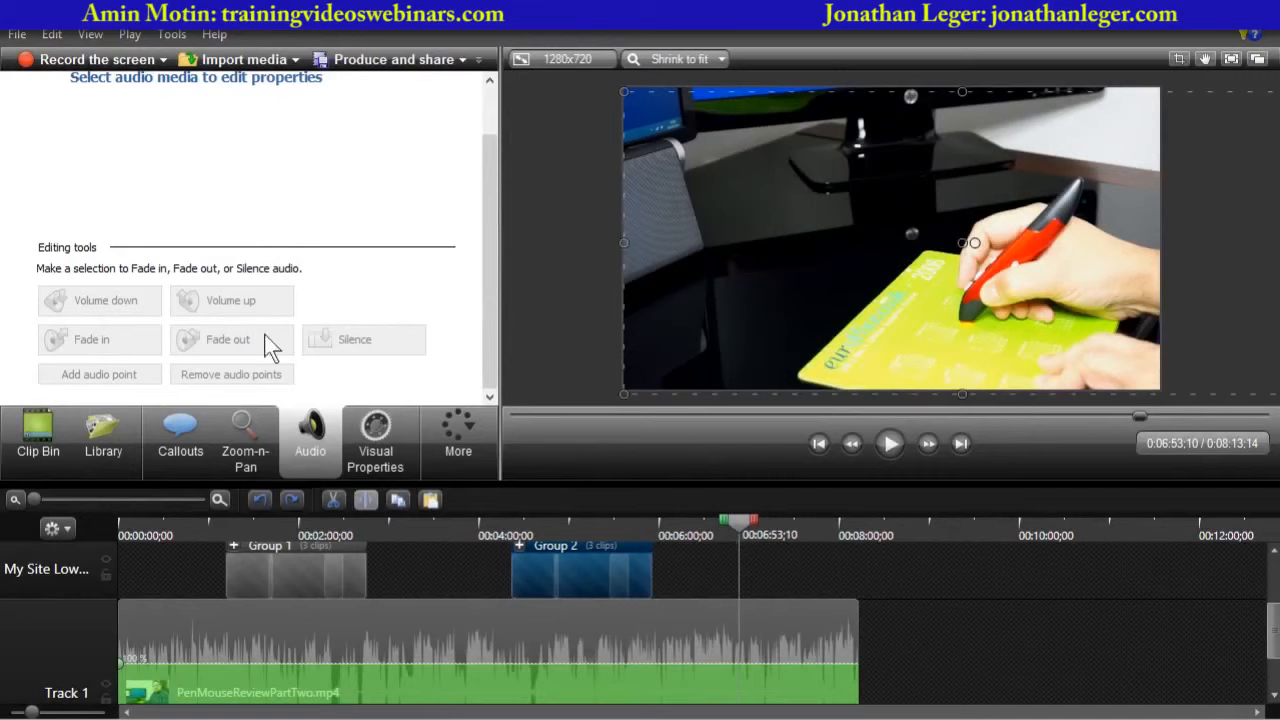
- Ungroup the second group into its separate clips
left_click(52, 450)
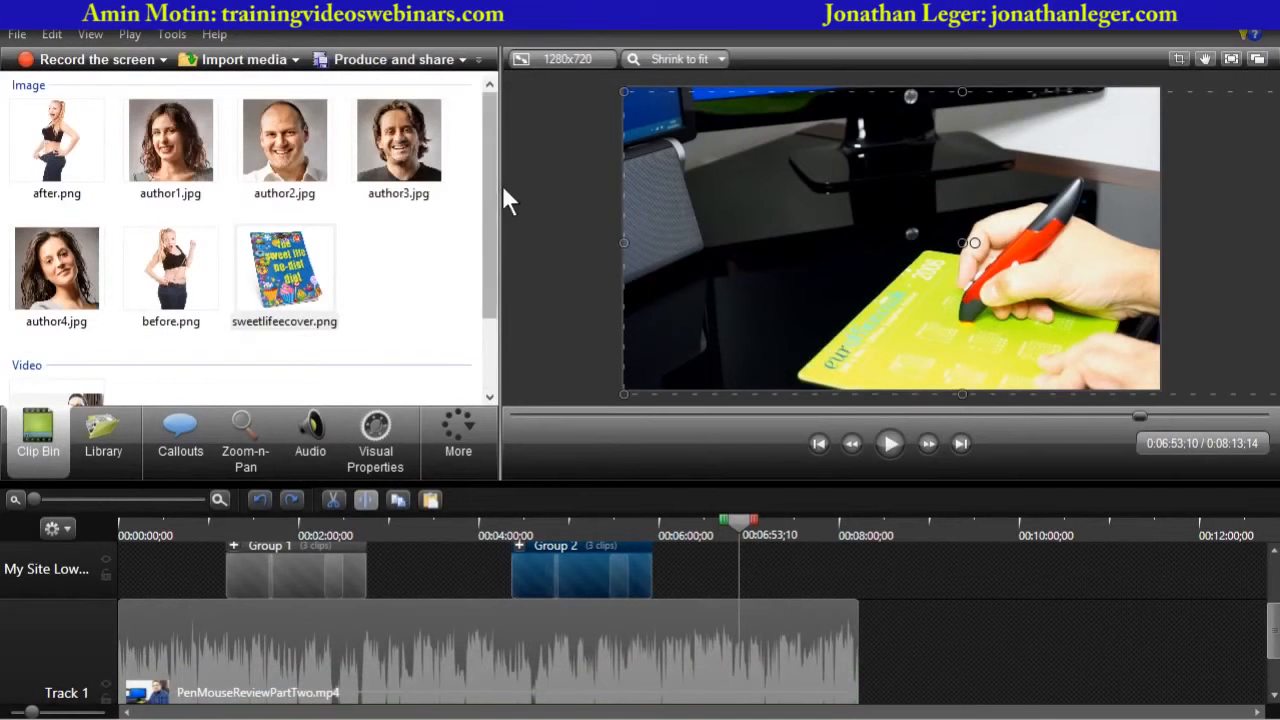
left_click_drag(492, 200, 480, 340)
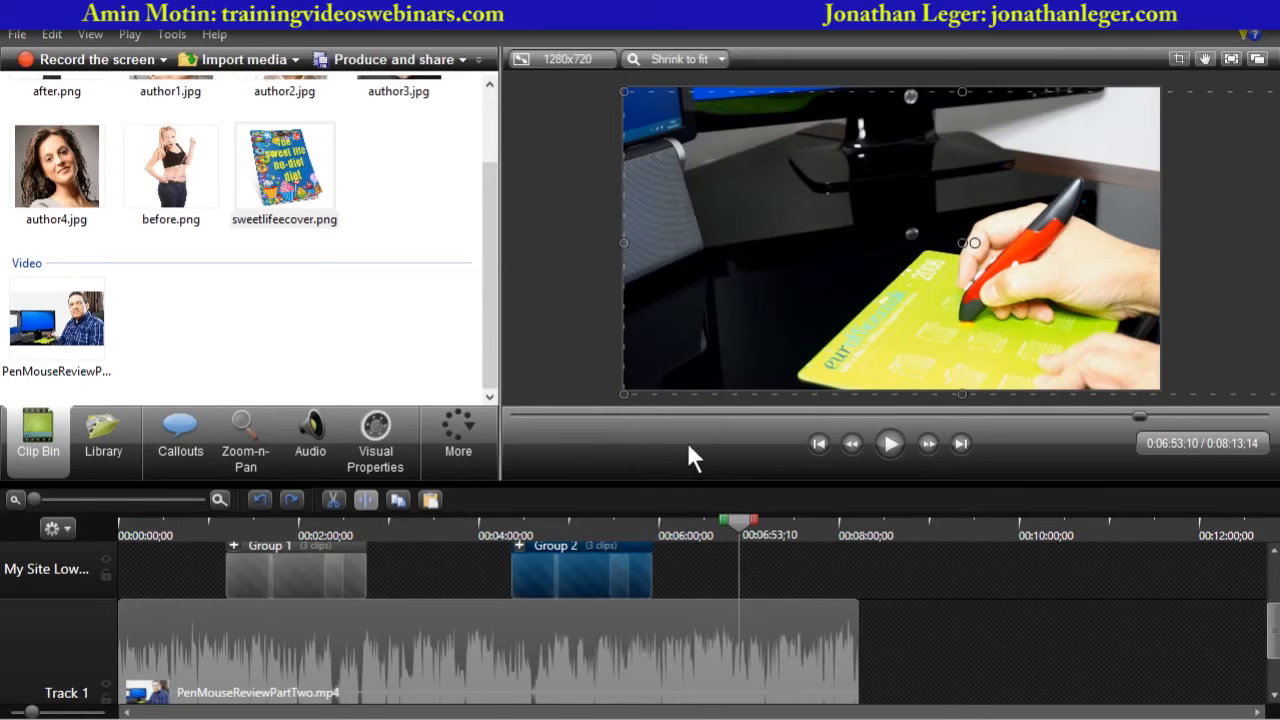
left_click_drag(696, 481, 700, 294)
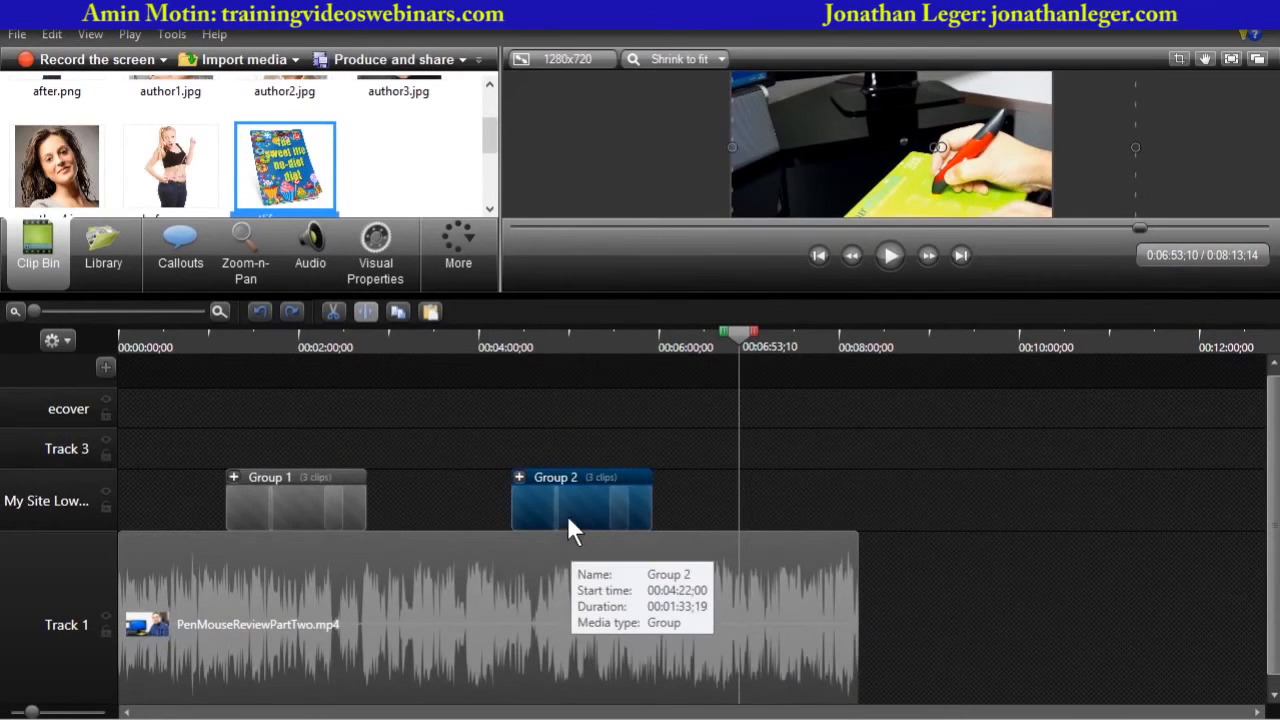
left_click(518, 477)
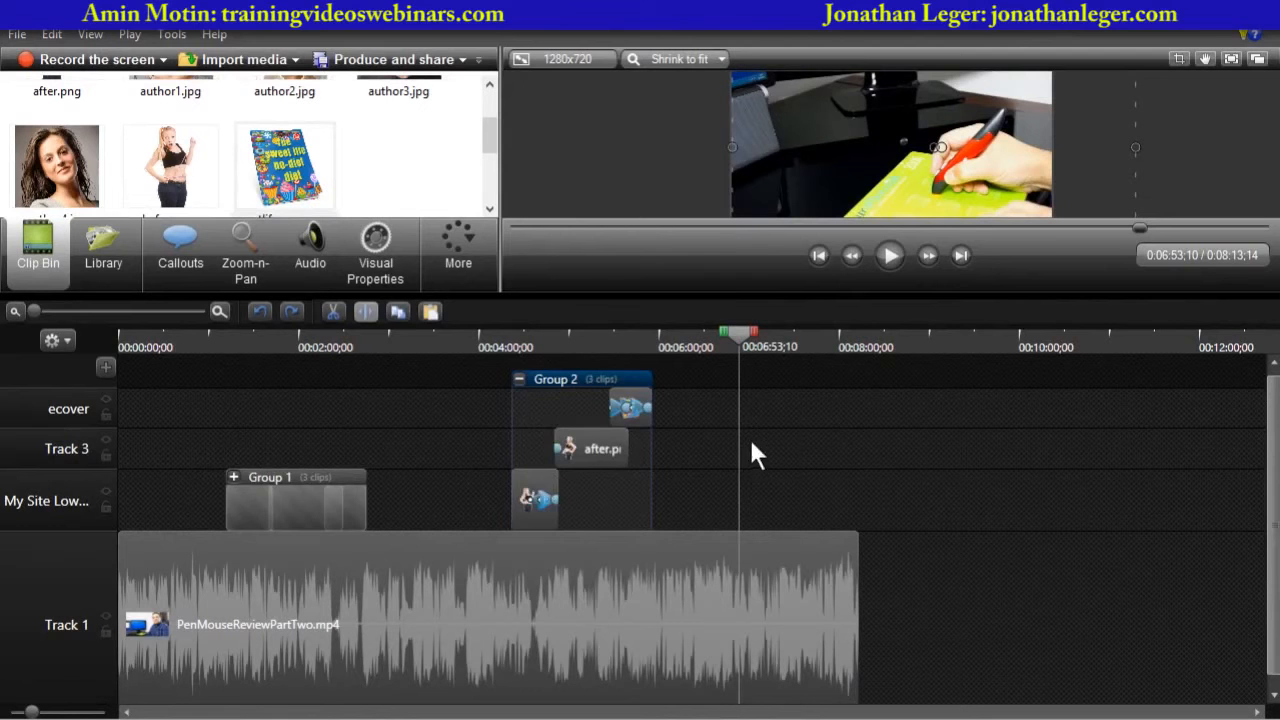
left_click(797, 440)
left_click(519, 477)
right_click(566, 396)
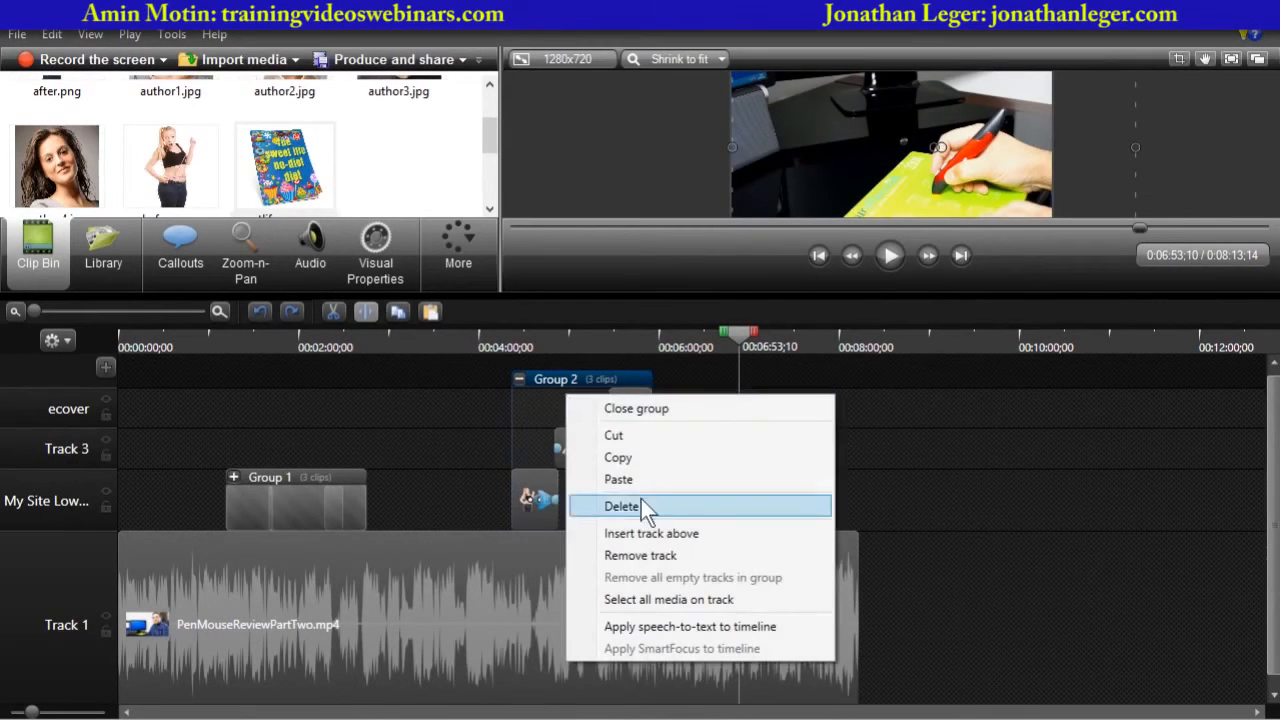
left_click(614, 407)
right_click(583, 502)
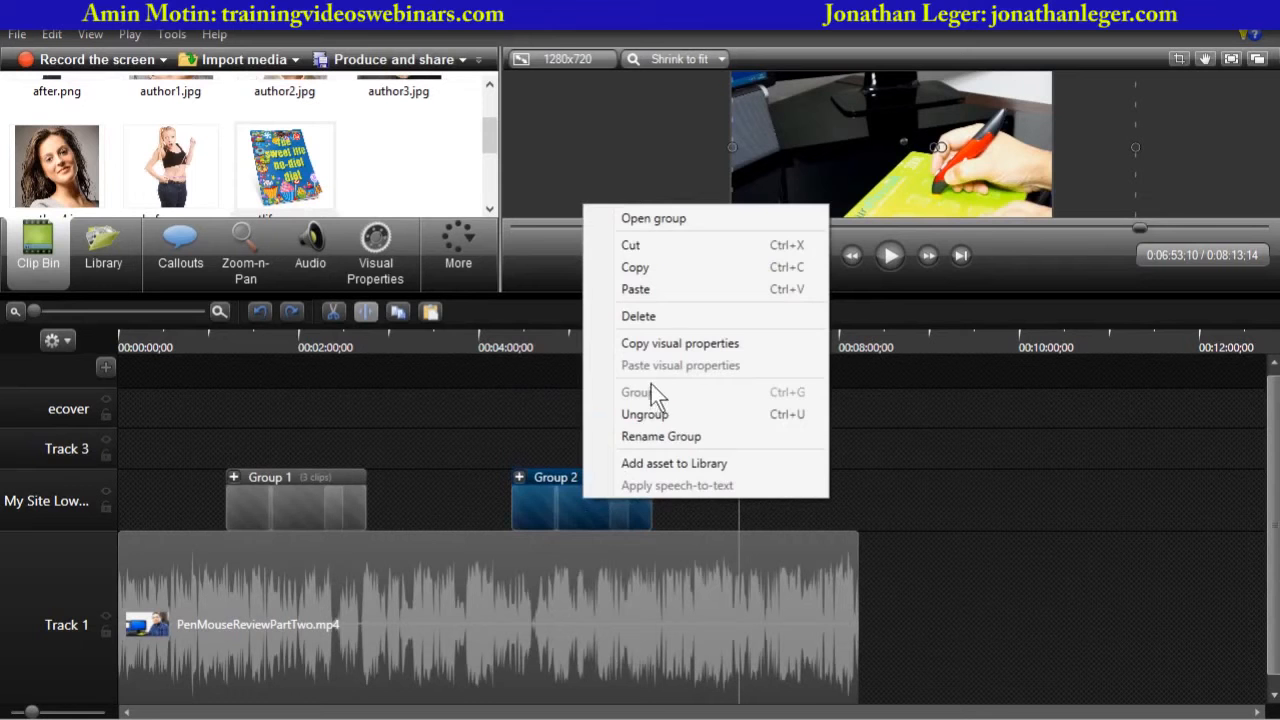
left_click(656, 413)
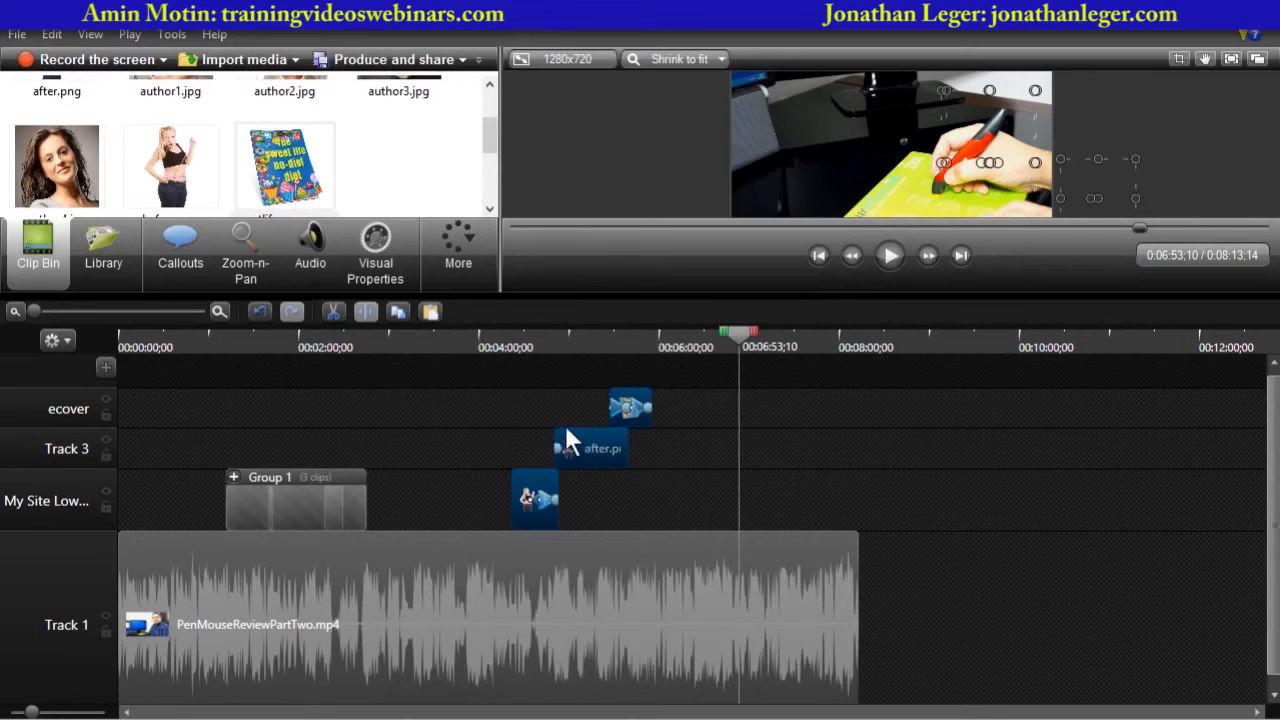
- Copy the before.png image at 4:22 and paste a duplicate at about 6:31
left_click_drag(740, 345, 510, 380)
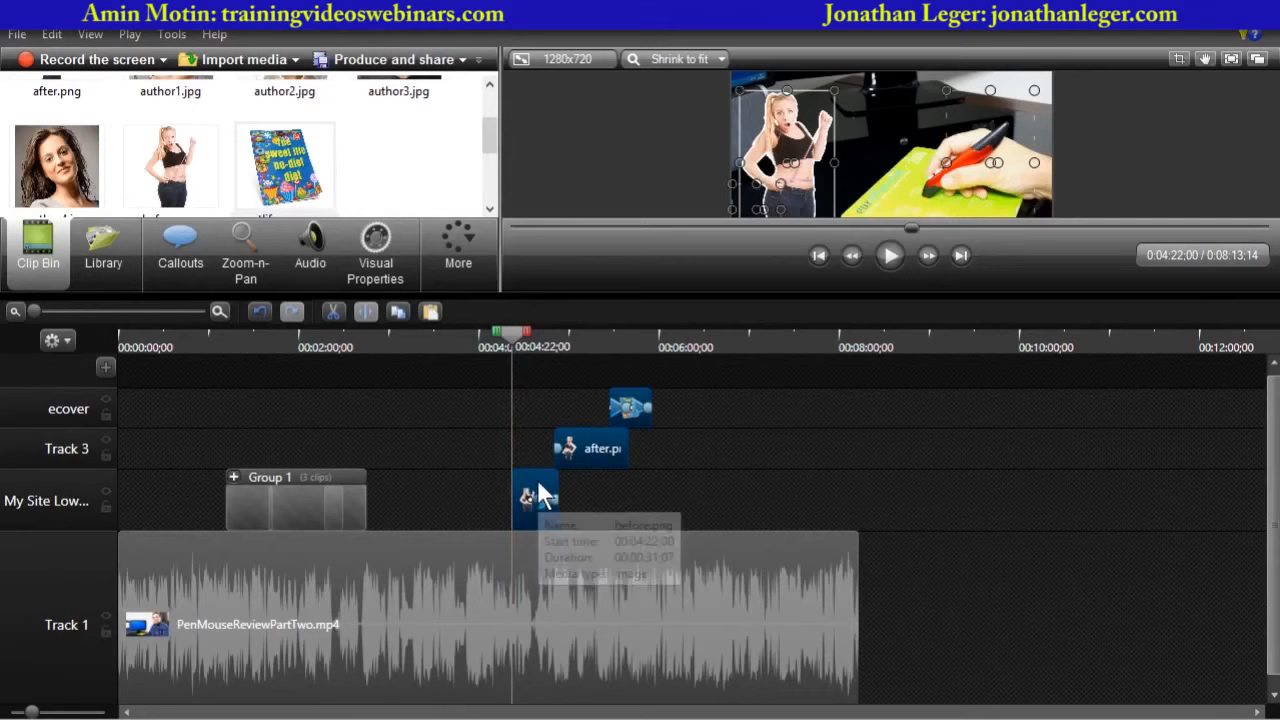
left_click(531, 495)
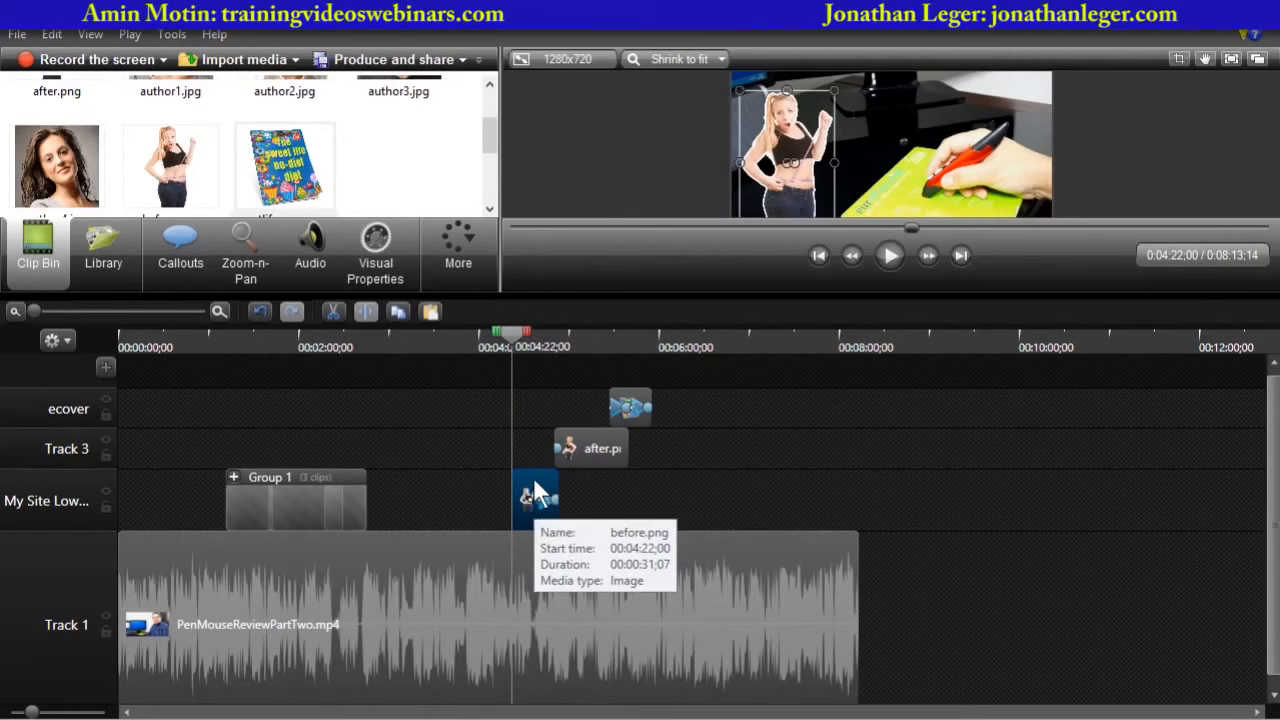
right_click(537, 490)
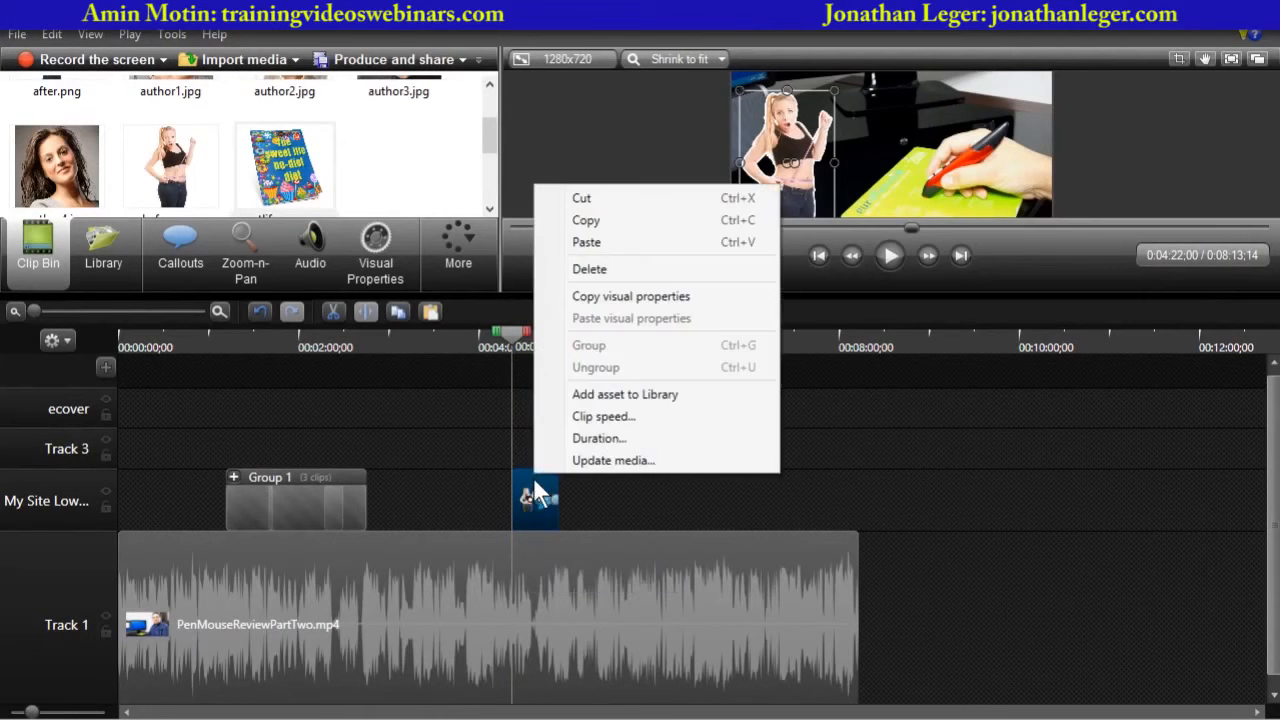
left_click(591, 225)
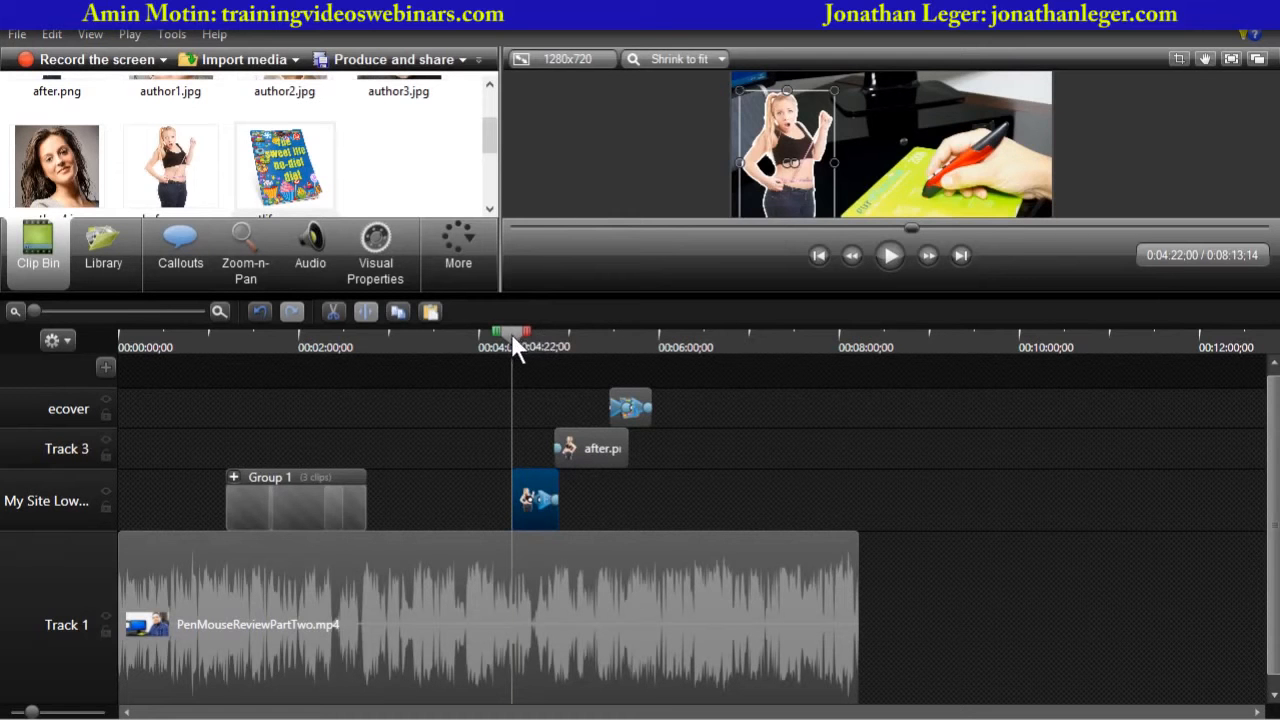
left_click_drag(511, 335, 705, 340)
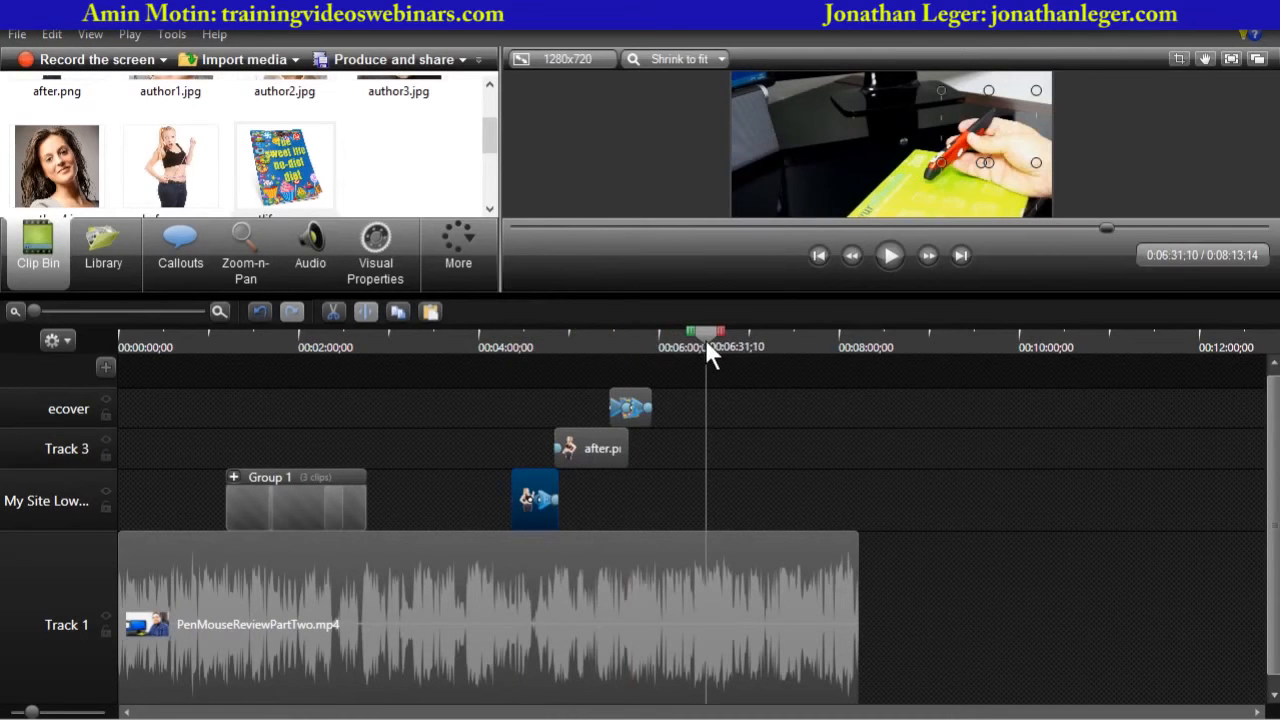
right_click(711, 498)
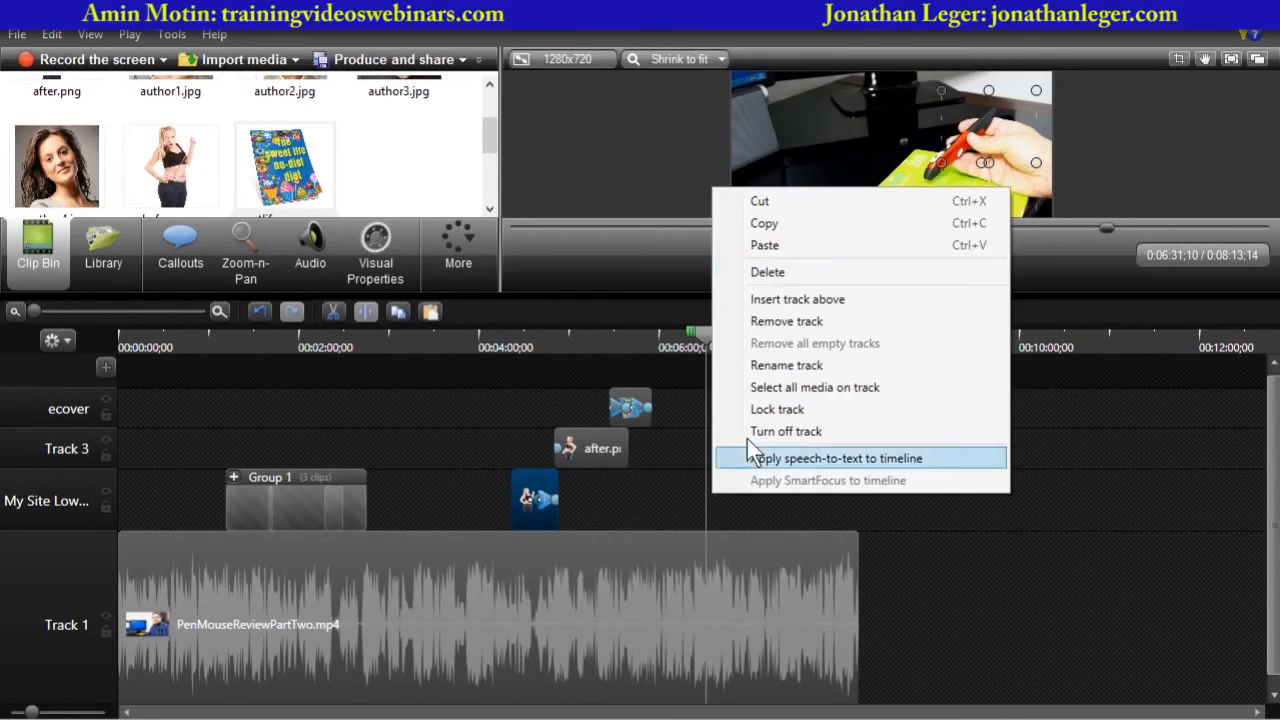
left_click(770, 247)
- Delete the pasted duplicate of the before image
left_click_drag(705, 340, 706, 366)
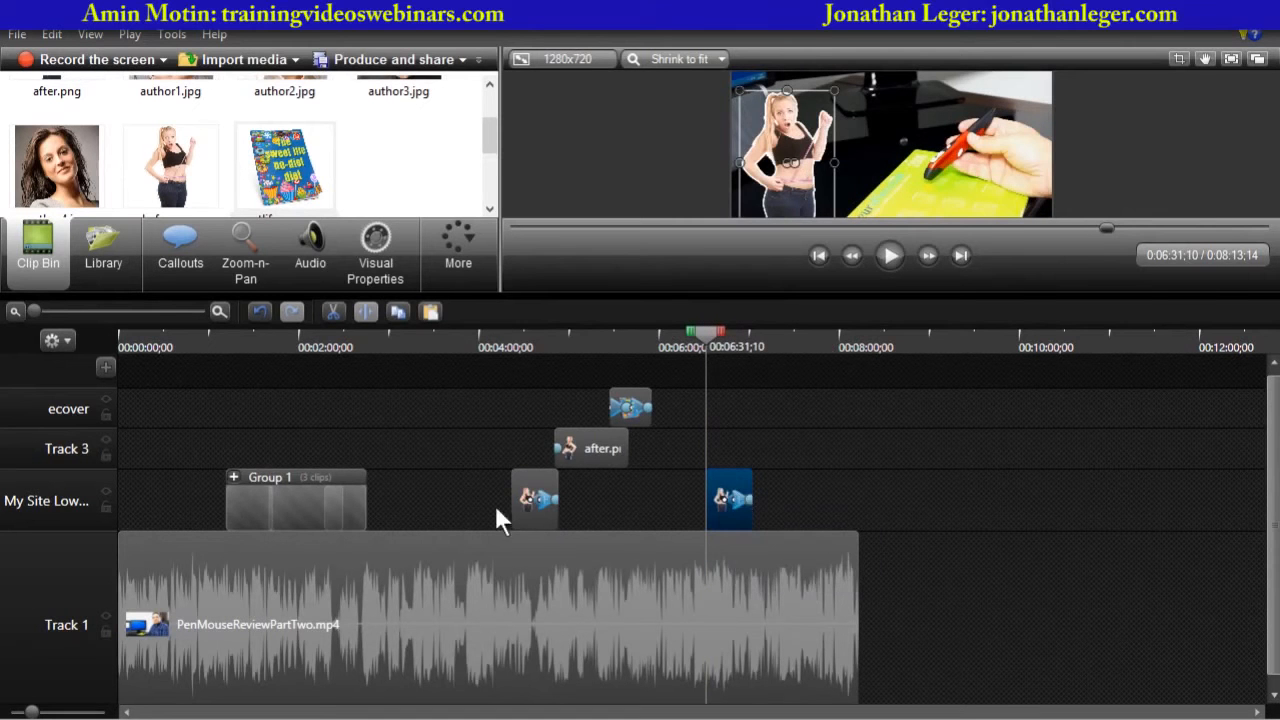
left_click(537, 498)
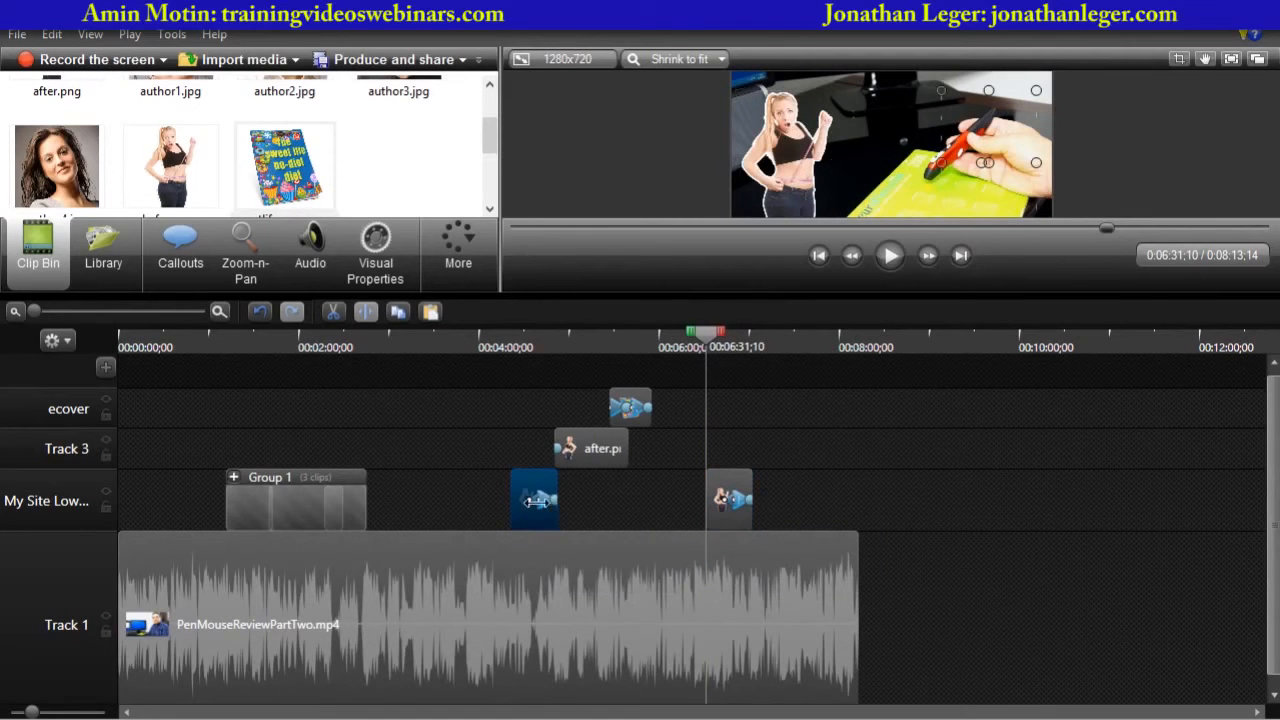
left_click(731, 490)
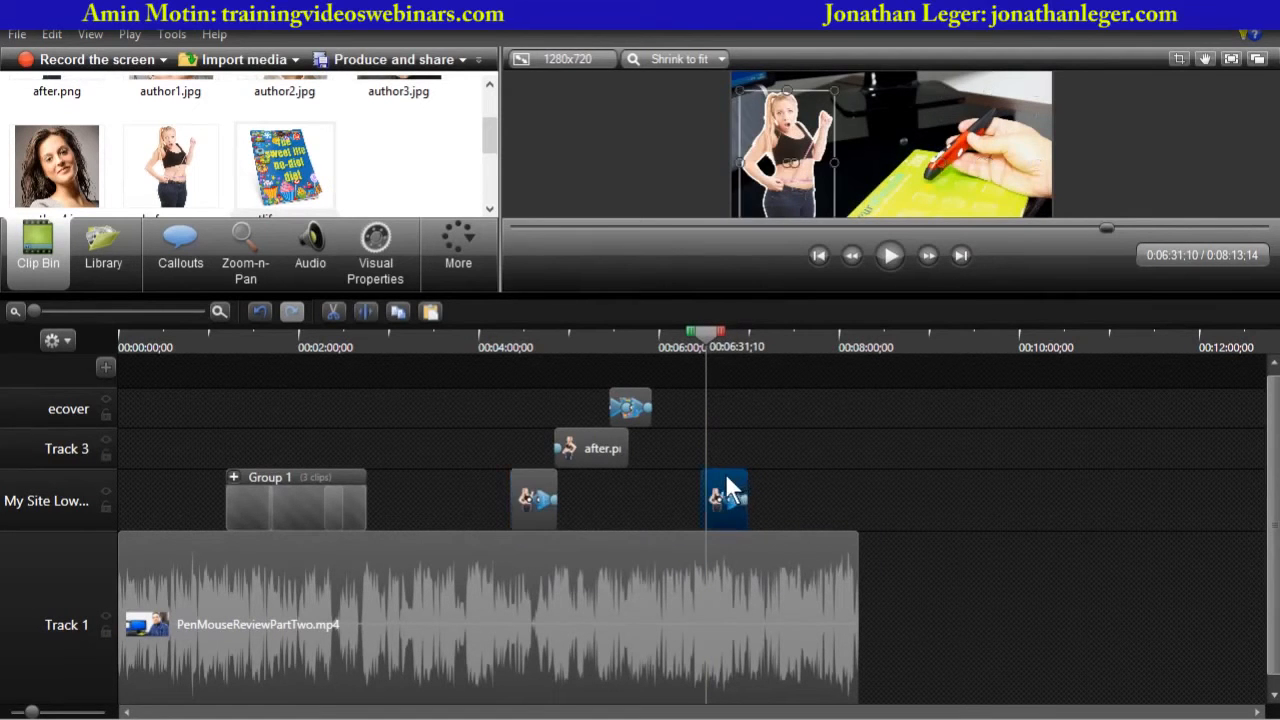
key("Delete")
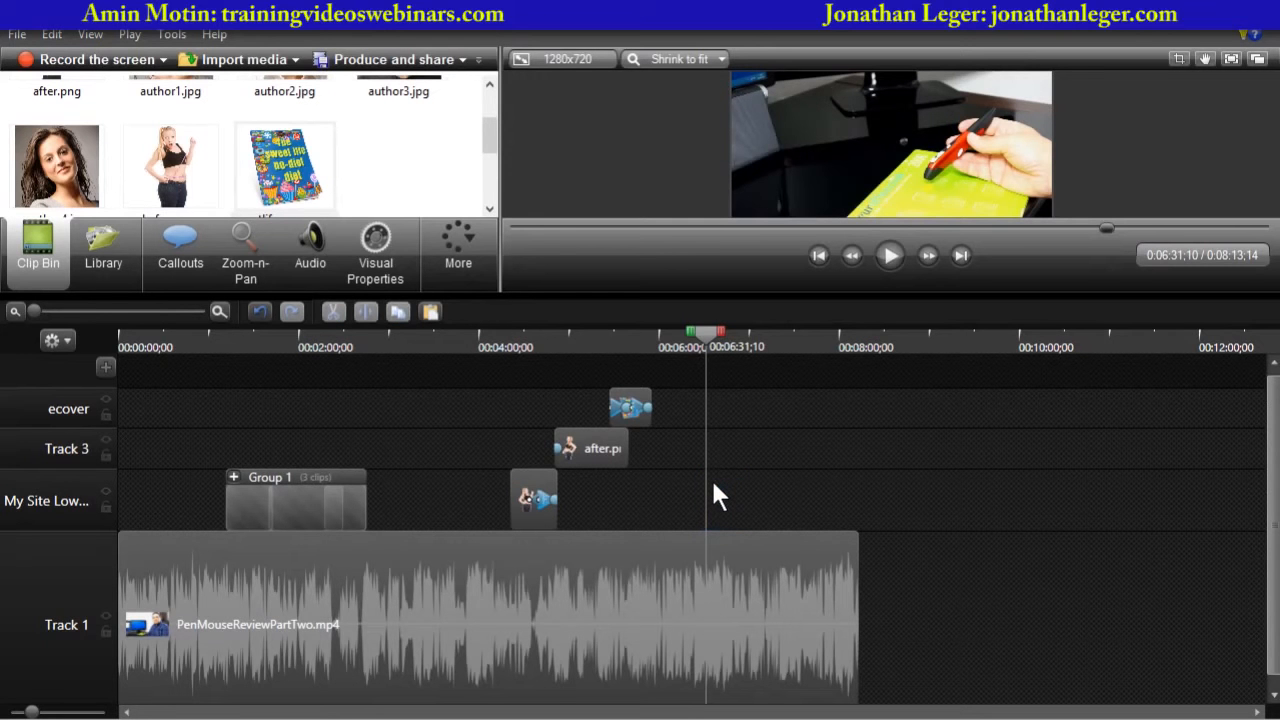
- Copy Group 1 and paste a duplicate on the same track at about 7:31
left_click(267, 510)
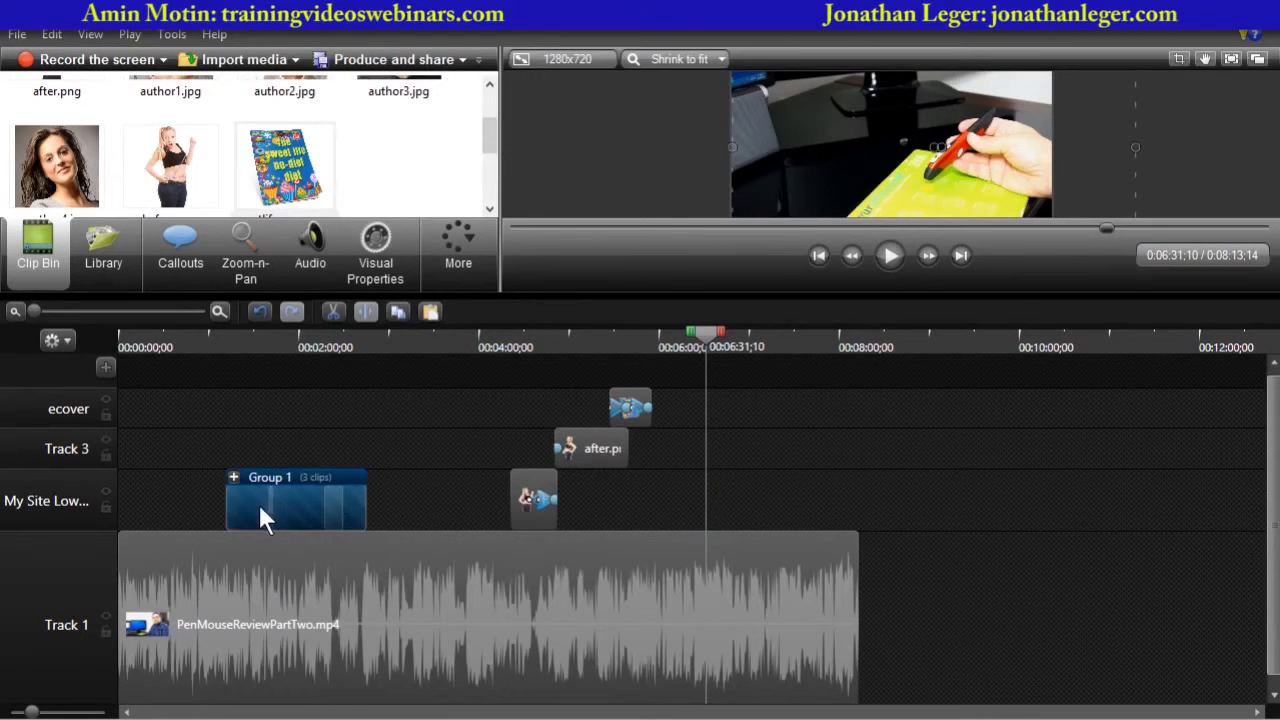
right_click(291, 493)
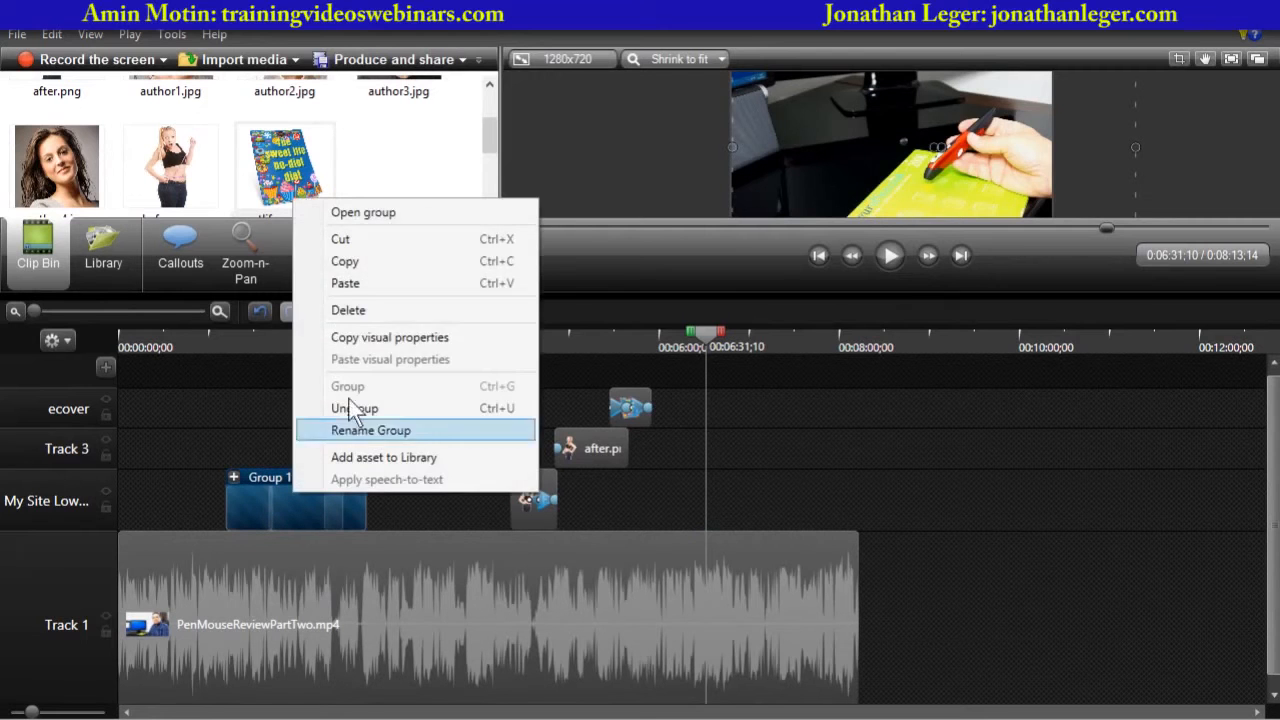
left_click(350, 262)
left_click(797, 336)
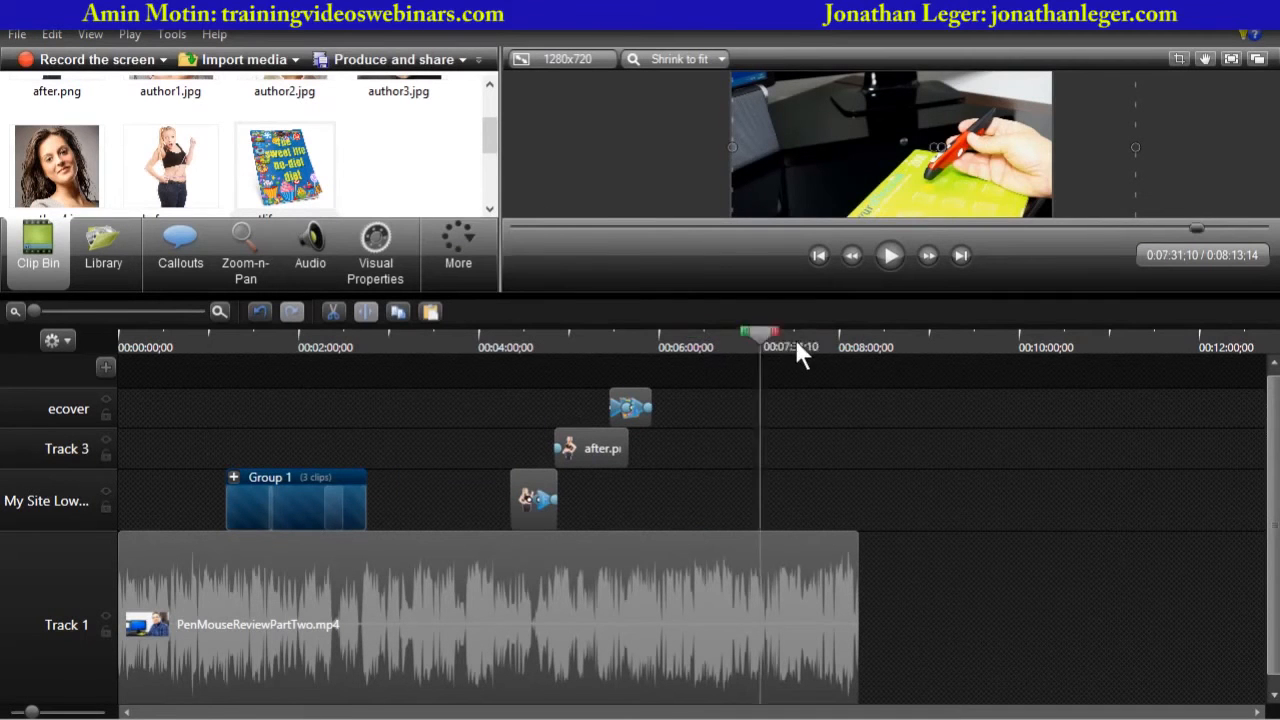
right_click(793, 503)
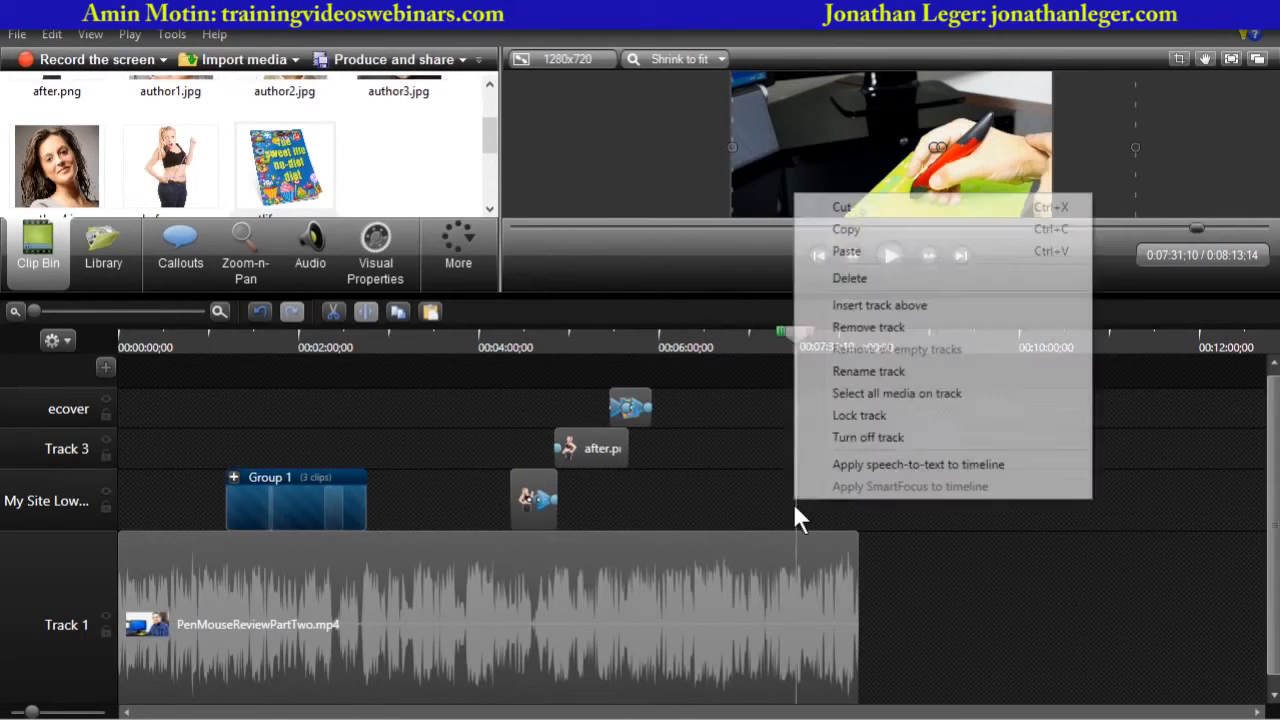
left_click(846, 257)
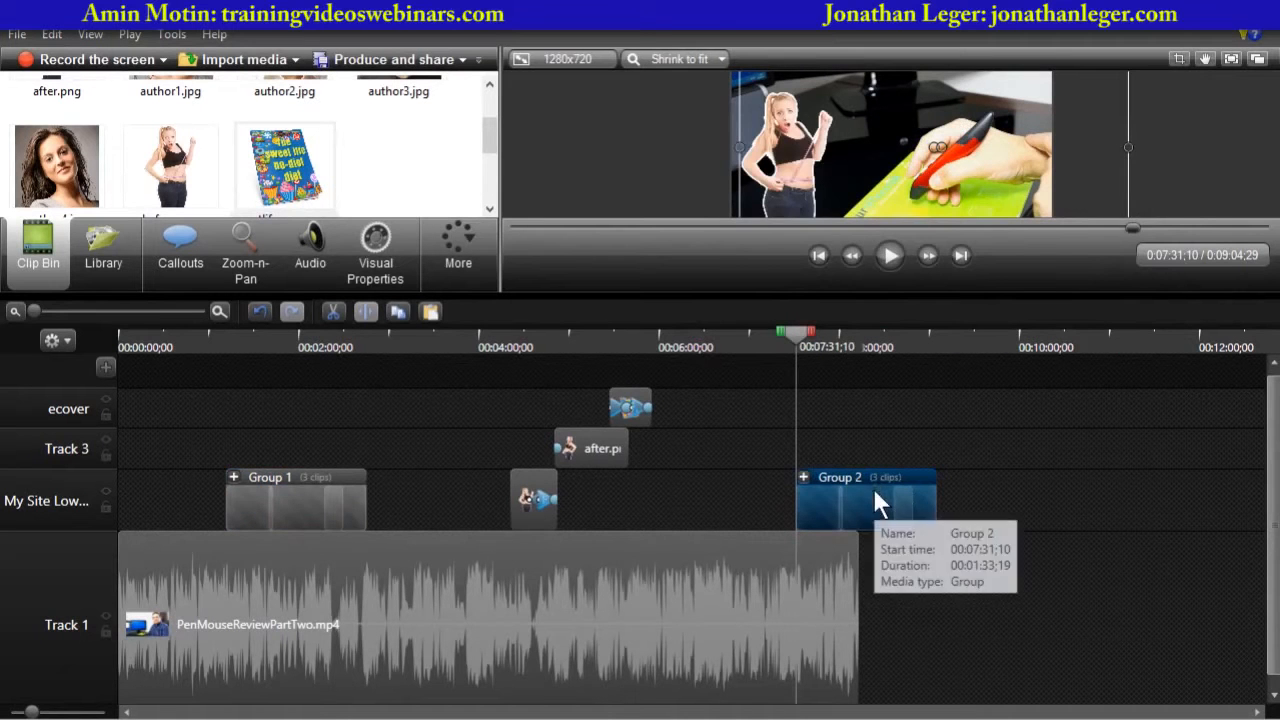
- Delete the pasted duplicate group
key("Delete")
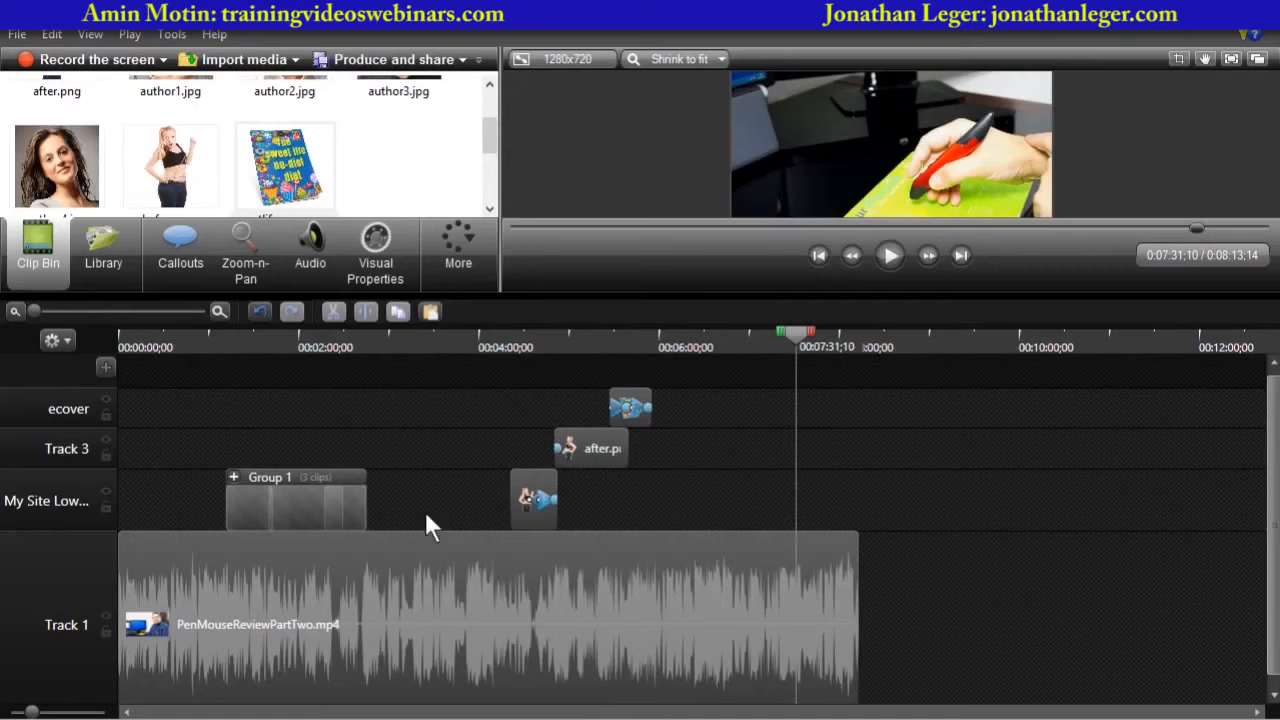
left_click(308, 497)
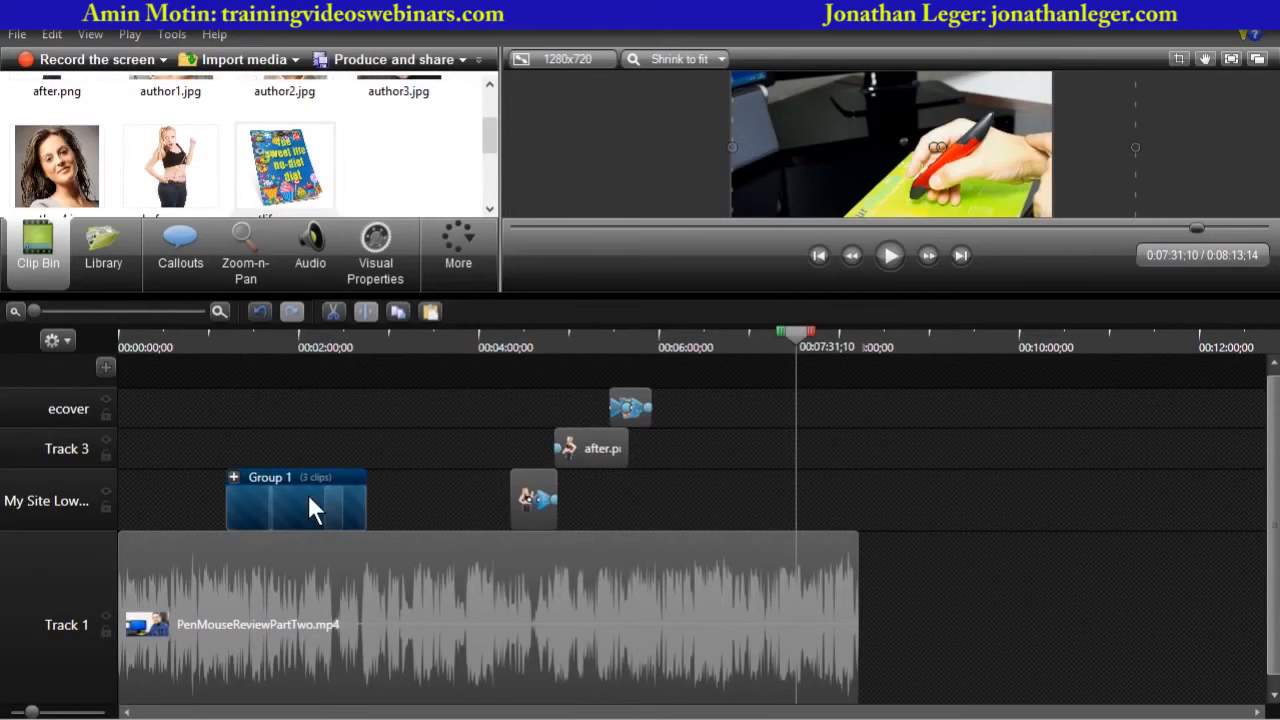
right_click(308, 494)
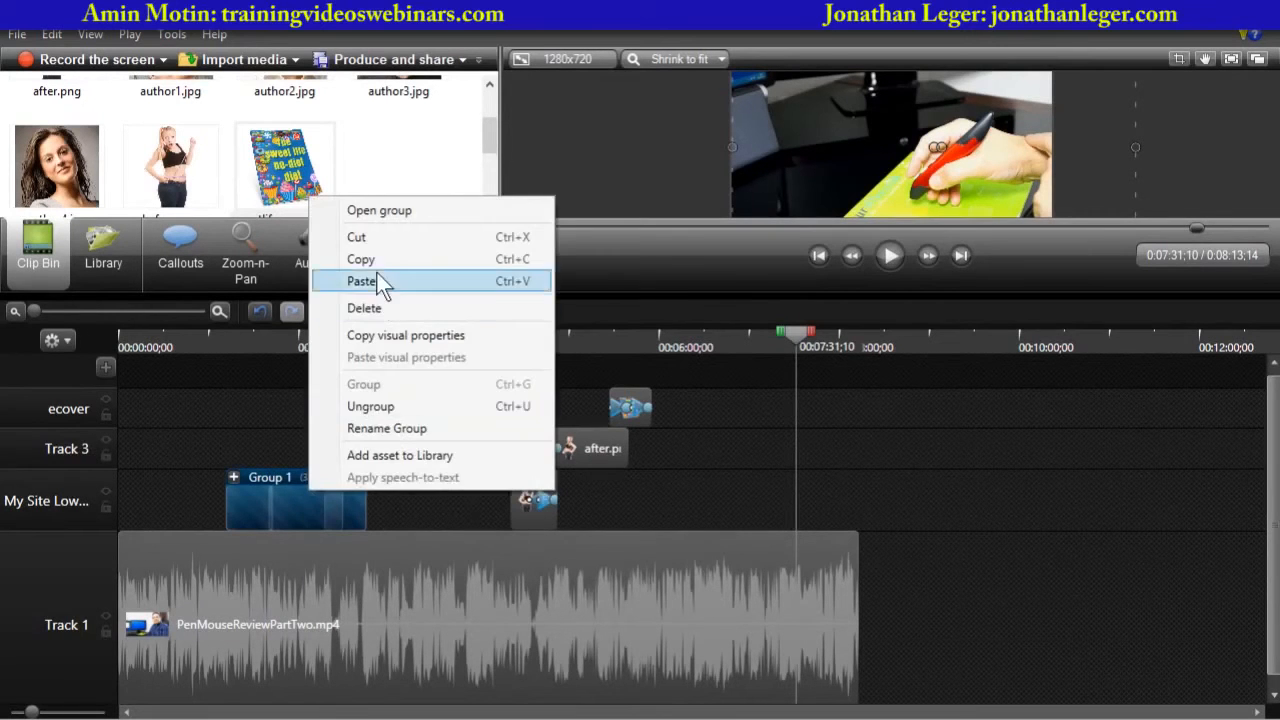
left_click(869, 483)
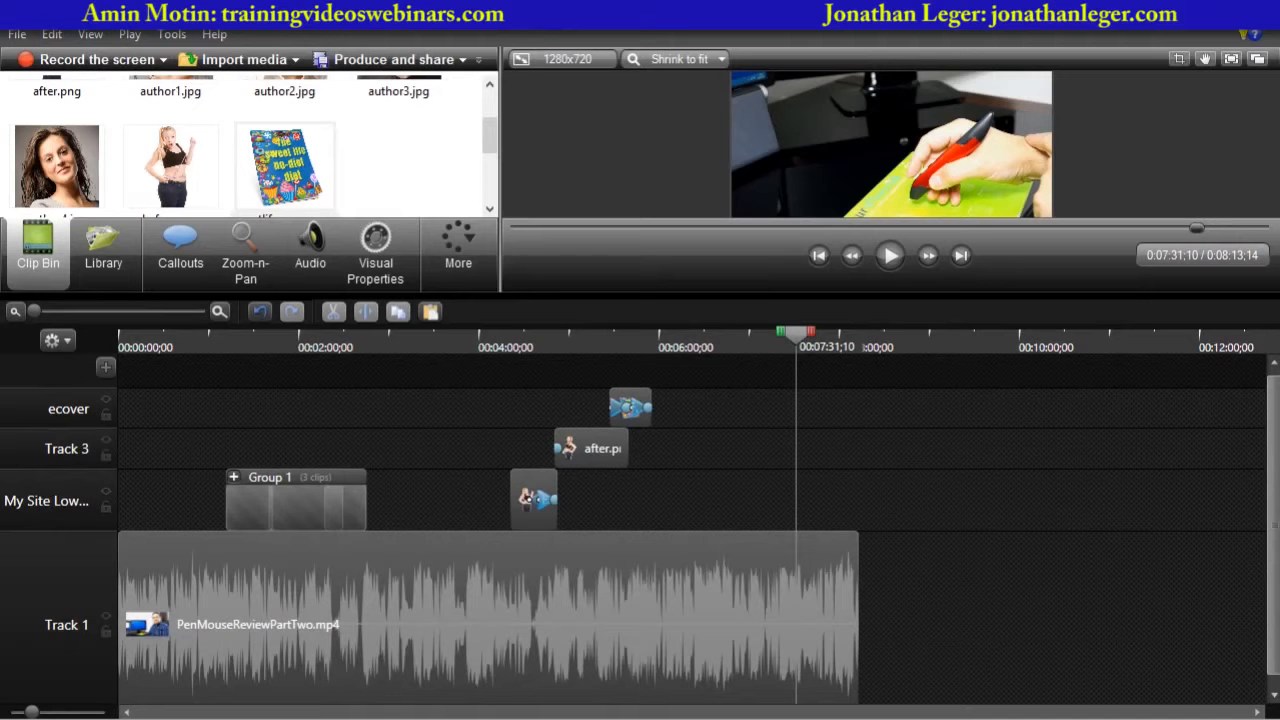
- Select the cover, after.png and ecover clips around 4:50 and group them together
left_click(529, 493)
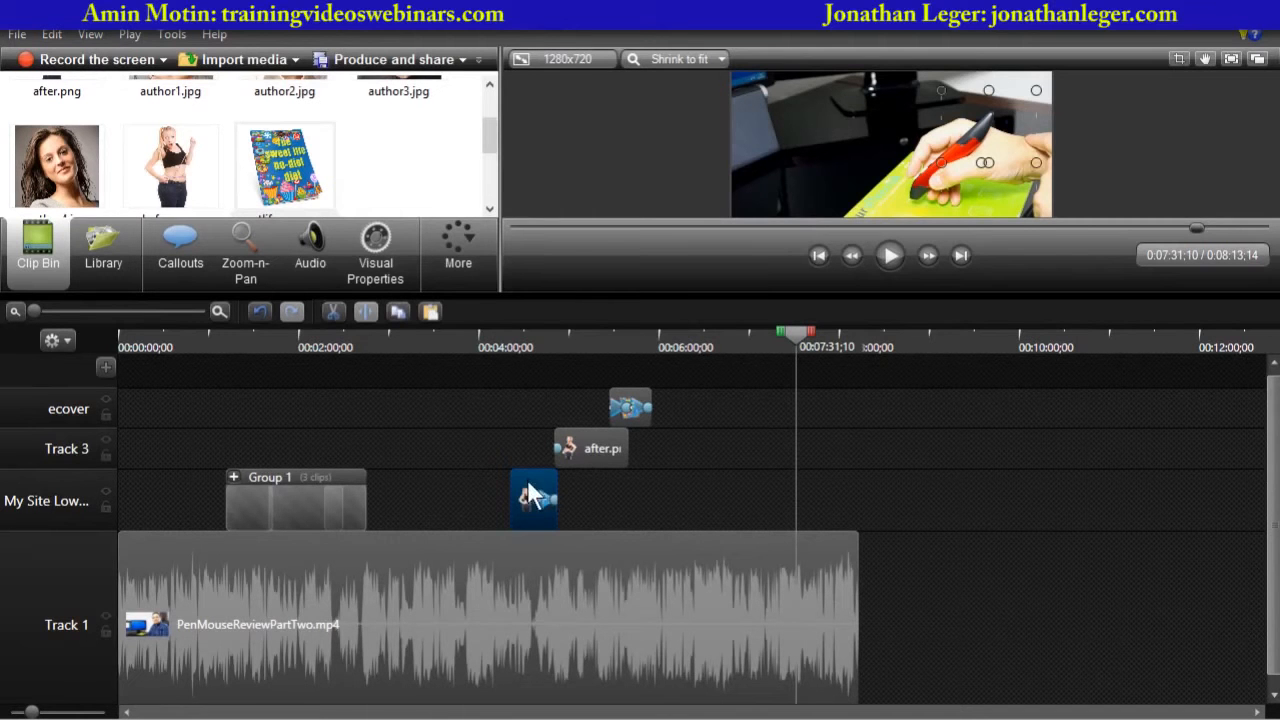
left_click(606, 452, "ctrl")
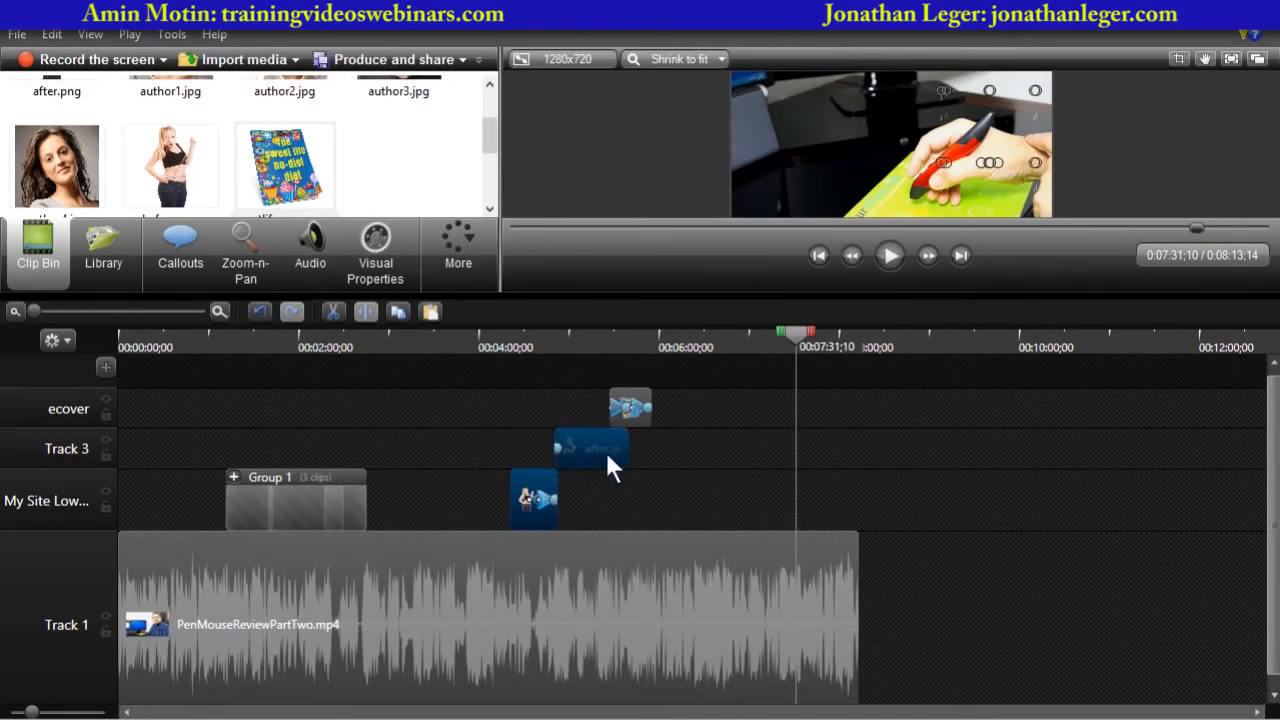
left_click(628, 398, "ctrl")
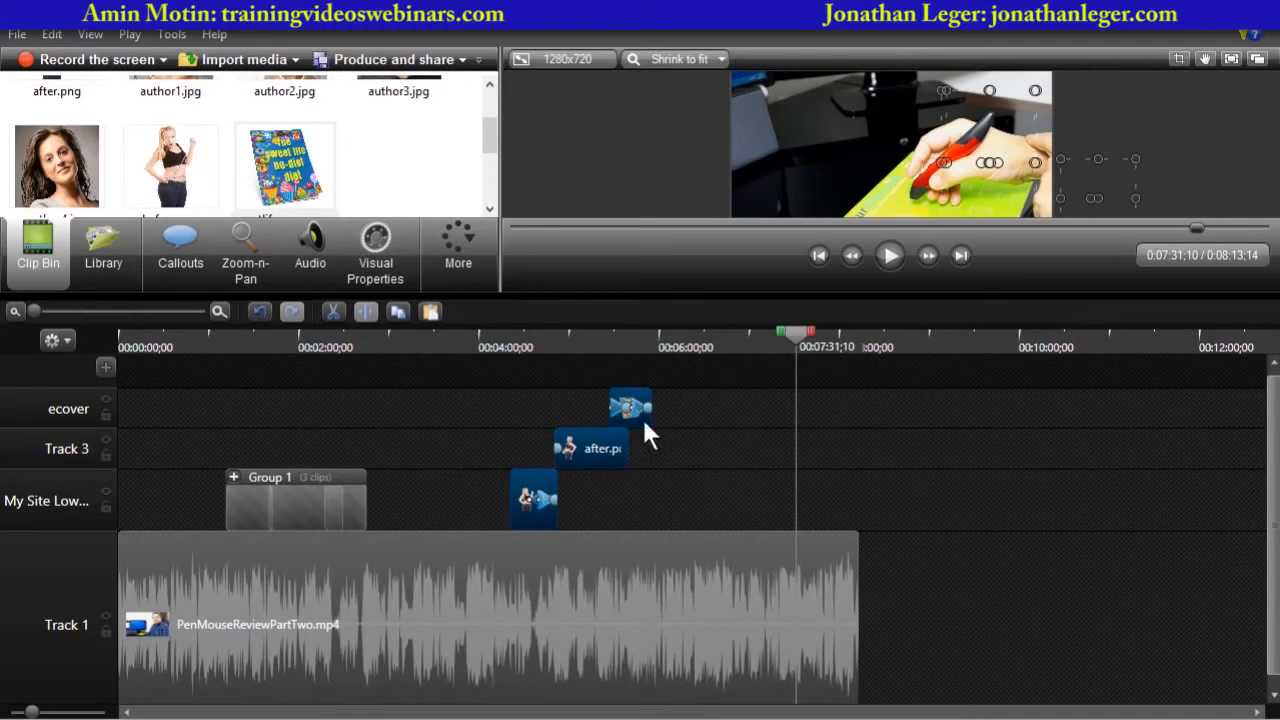
left_click(700, 482)
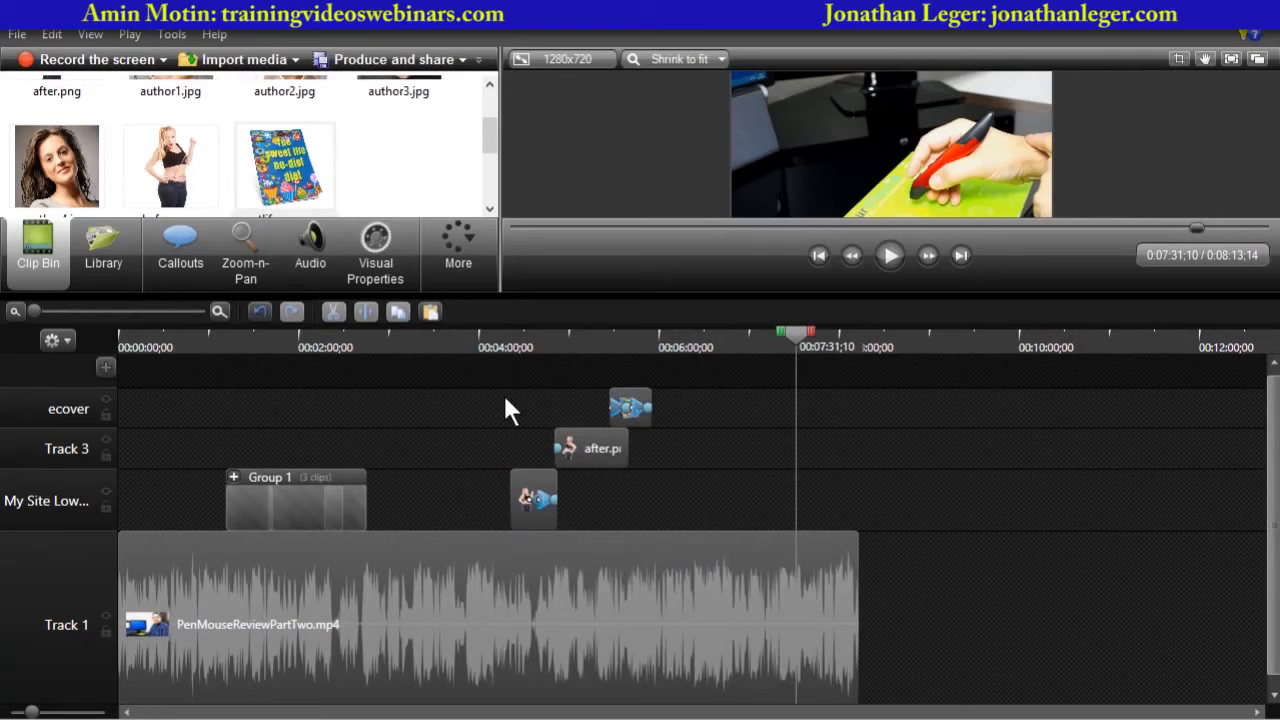
left_click_drag(583, 490, 682, 500)
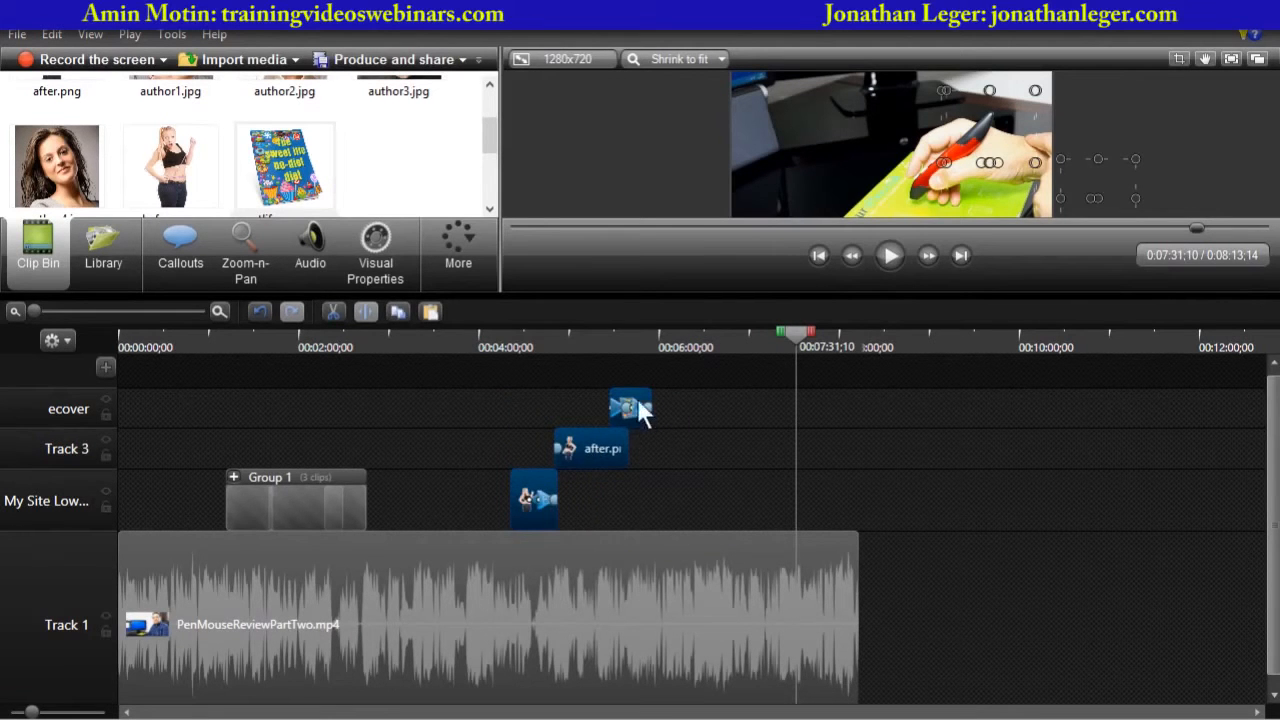
right_click(585, 452)
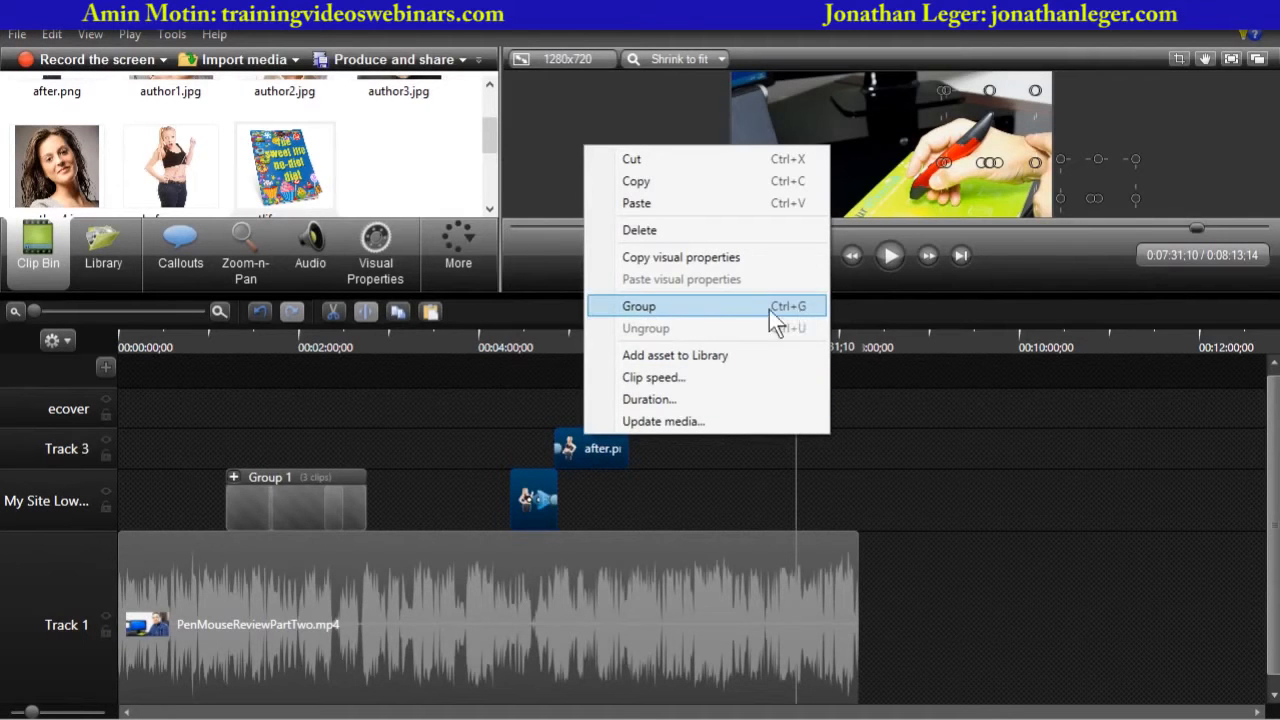
left_click(637, 307)
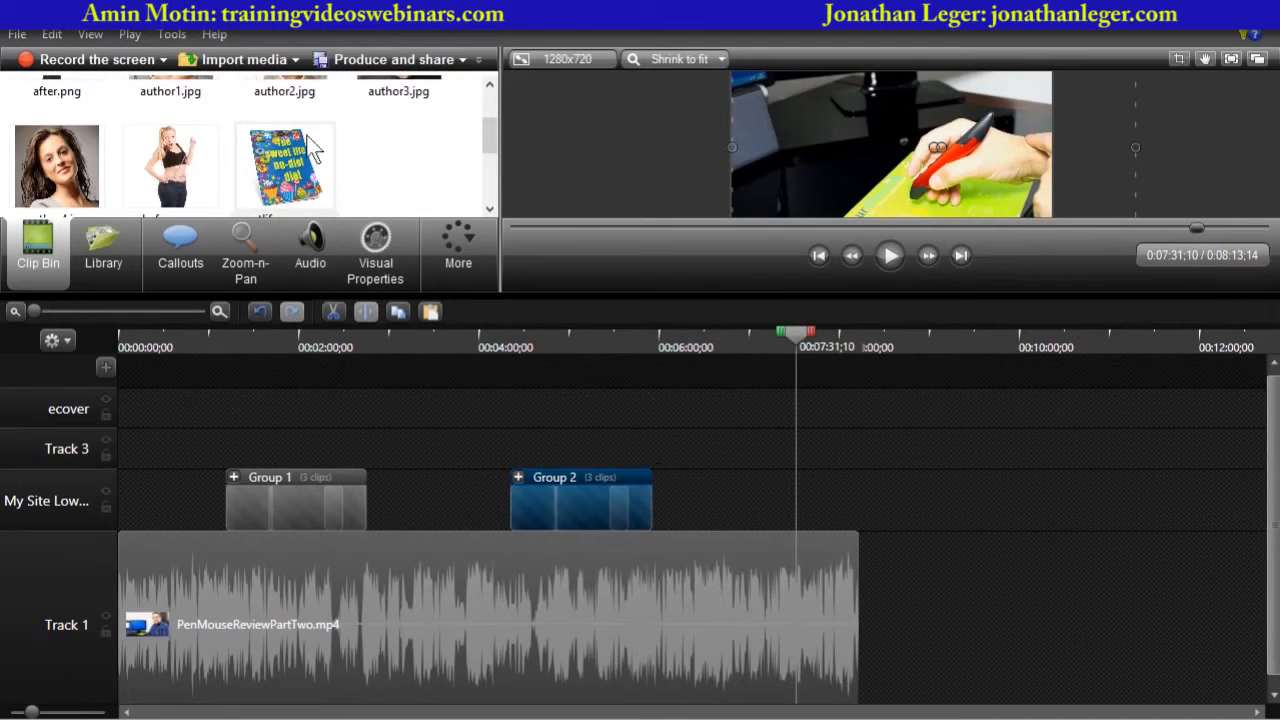
- Import the RegisterNow image from the Downloads folder into the clip bin
left_click(250, 64)
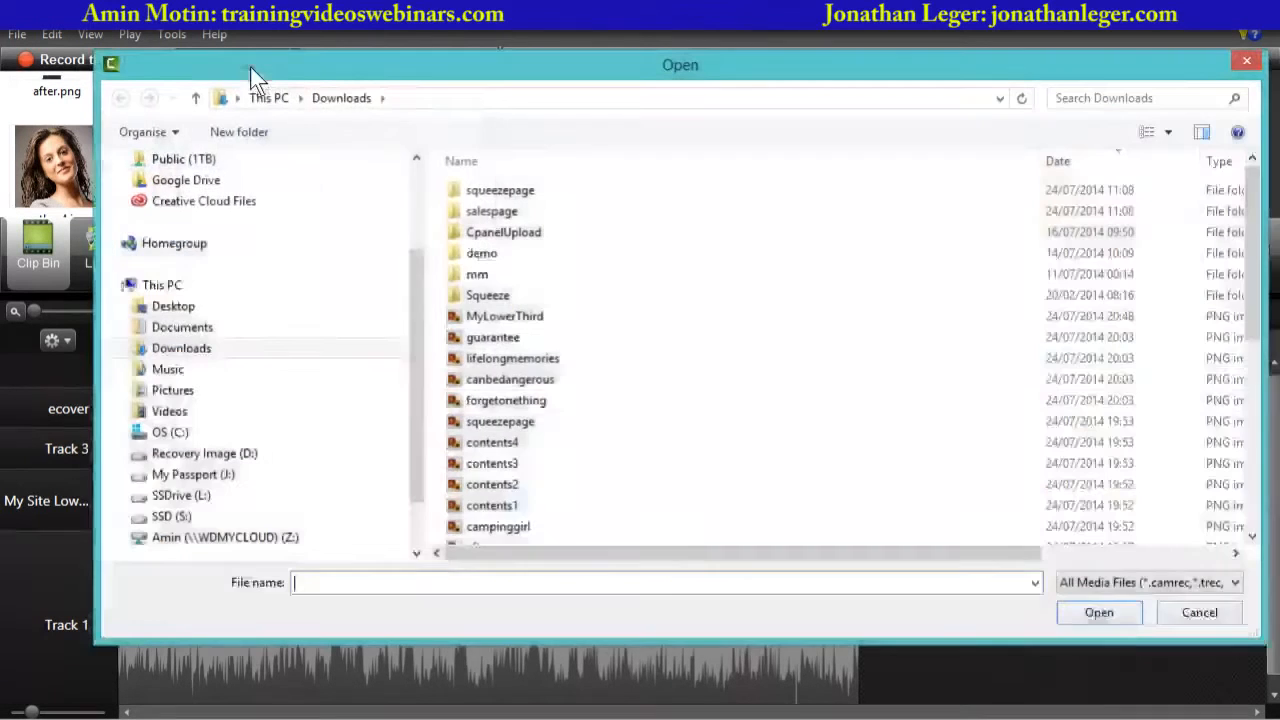
left_click(731, 401)
scroll(732, 401, "down", 3)
scroll(732, 412, "down", 3)
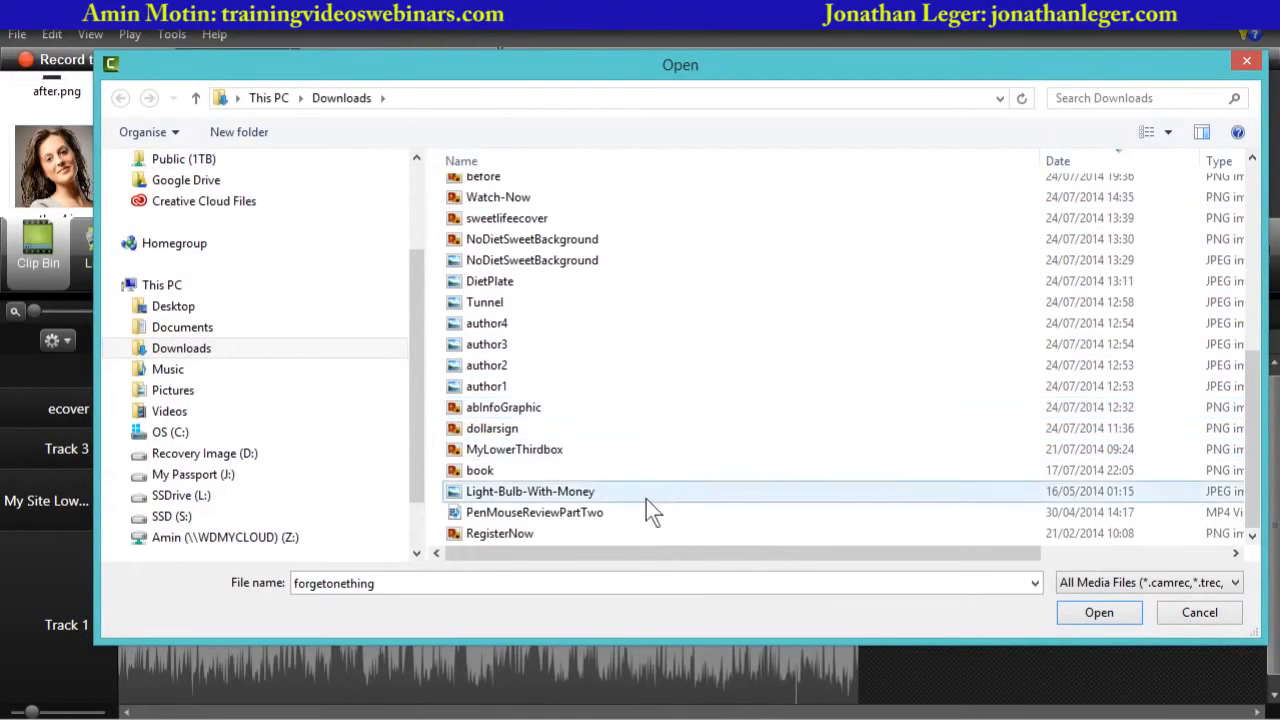
left_click(498, 533)
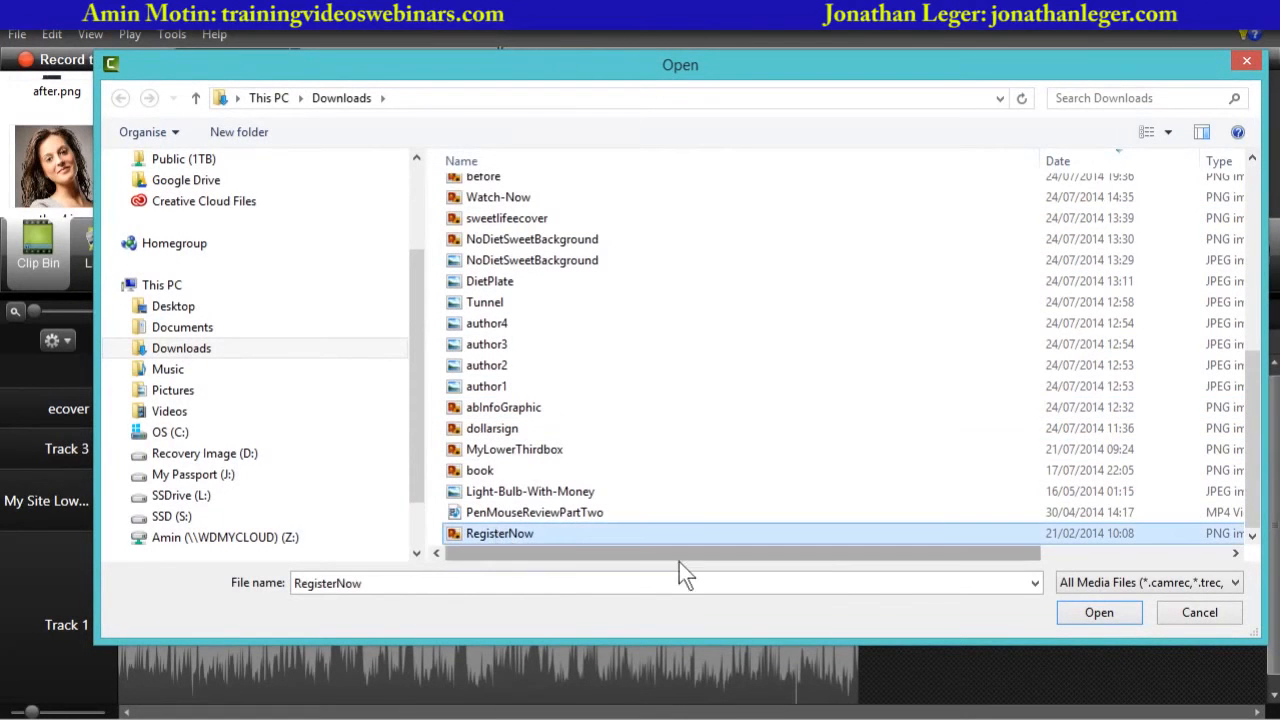
left_click(1078, 612)
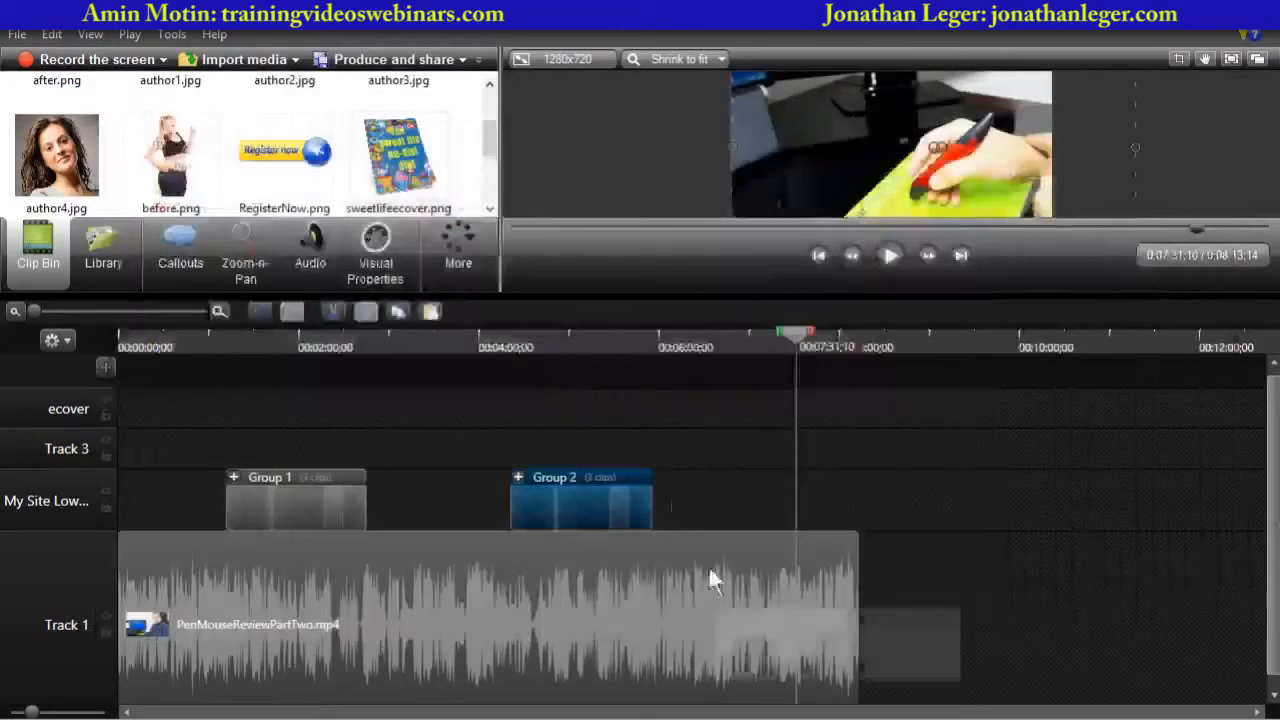
- Place RegisterNow.png on Track 3, aligned with the playhead at about 7:31
left_click_drag(525, 295, 505, 339)
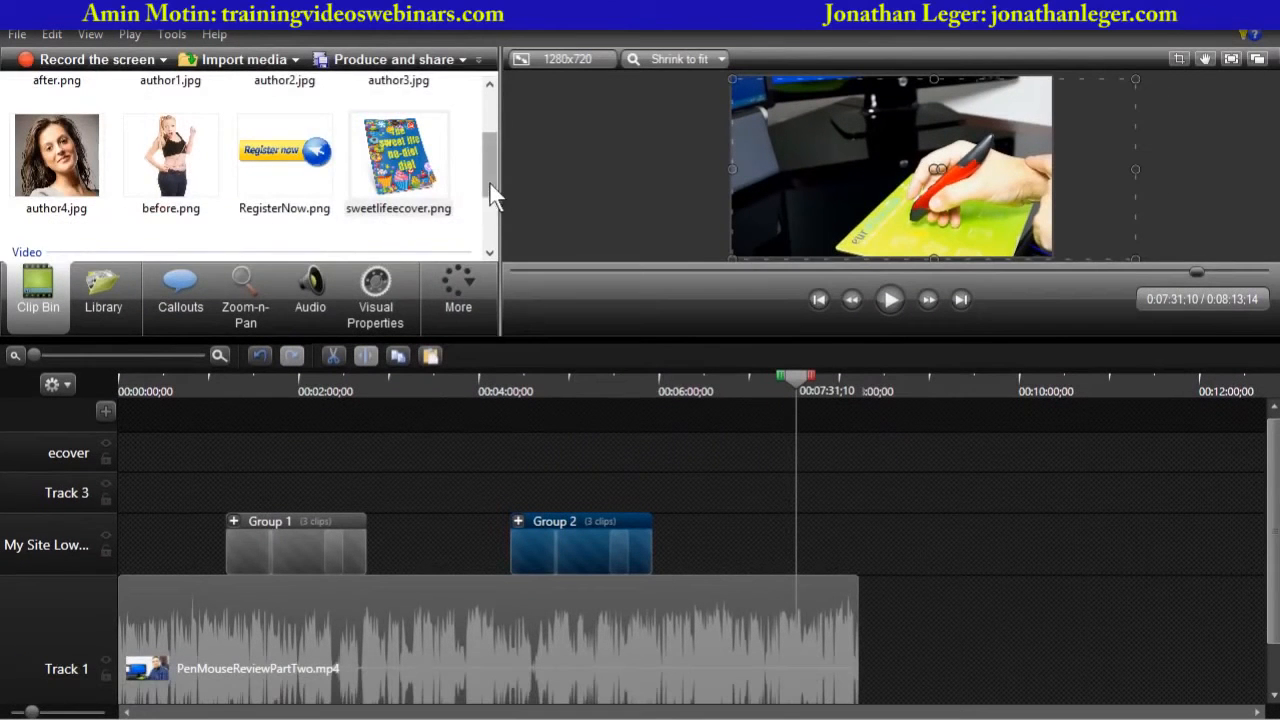
mouse_move(489, 181)
left_mouse_down()
mouse_move(486, 208)
mouse_move(484, 146)
mouse_move(484, 167)
left_mouse_up()
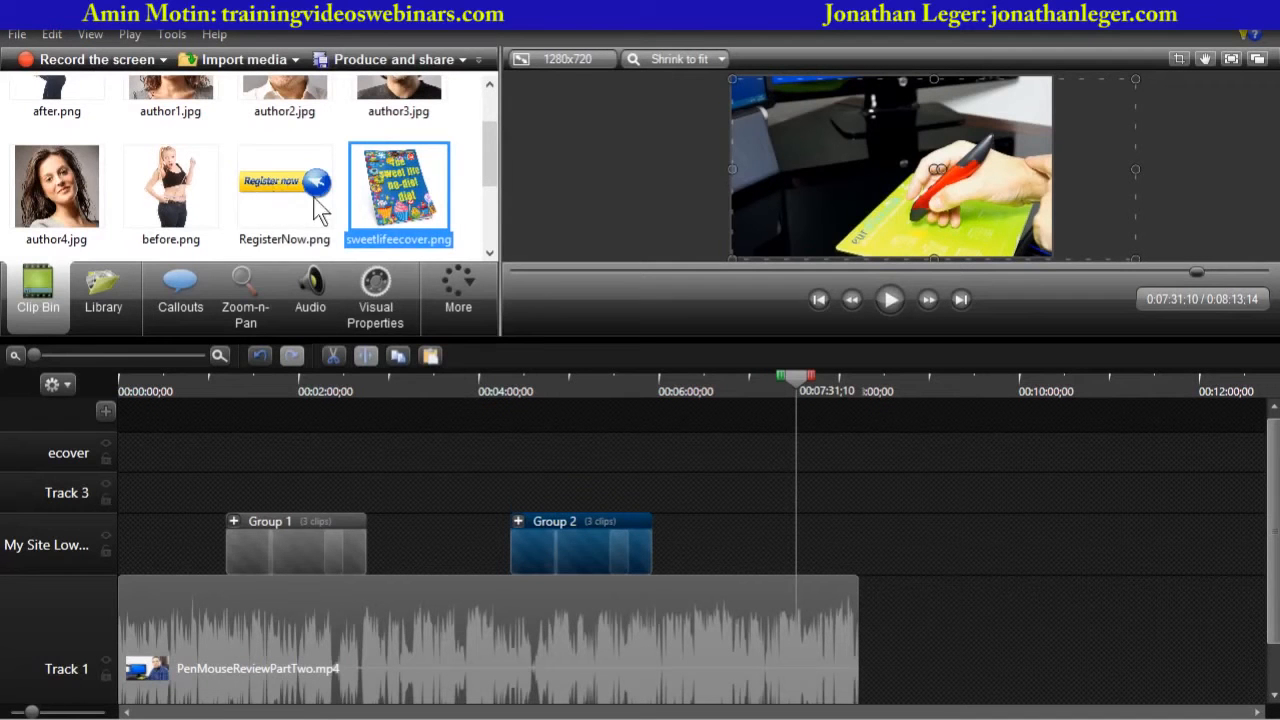
left_click(264, 186)
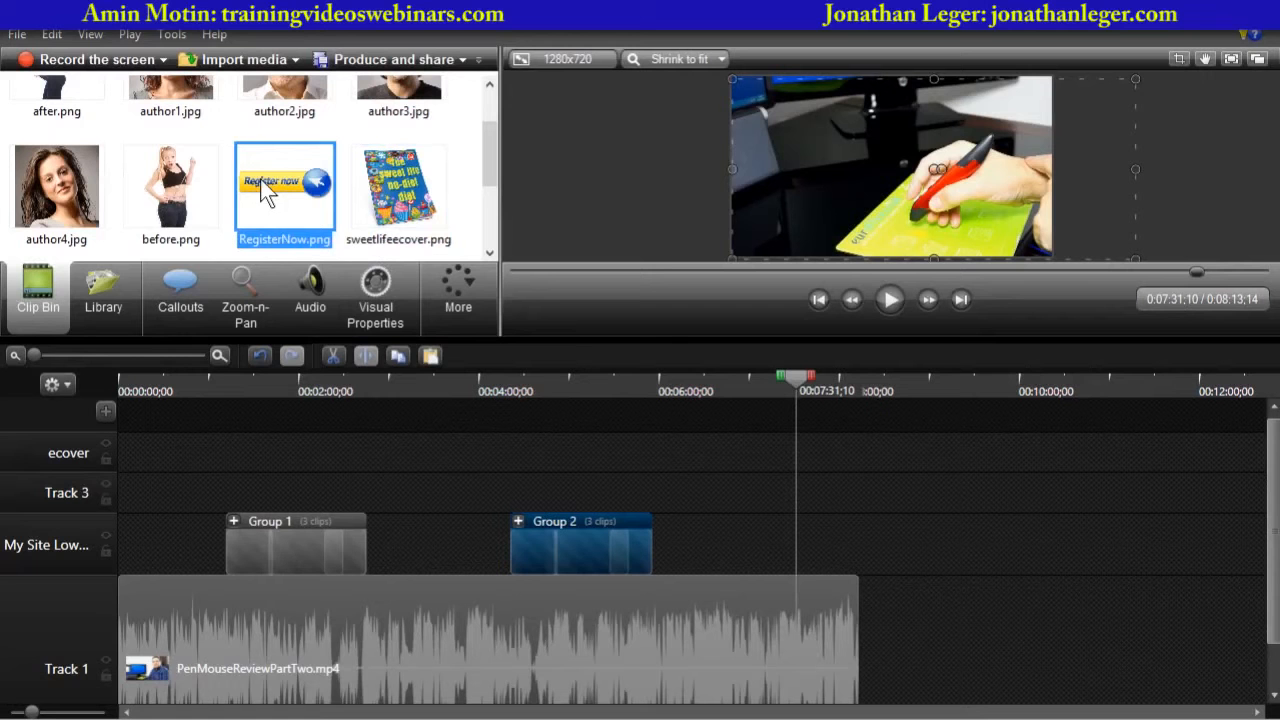
left_click_drag(266, 190, 805, 489)
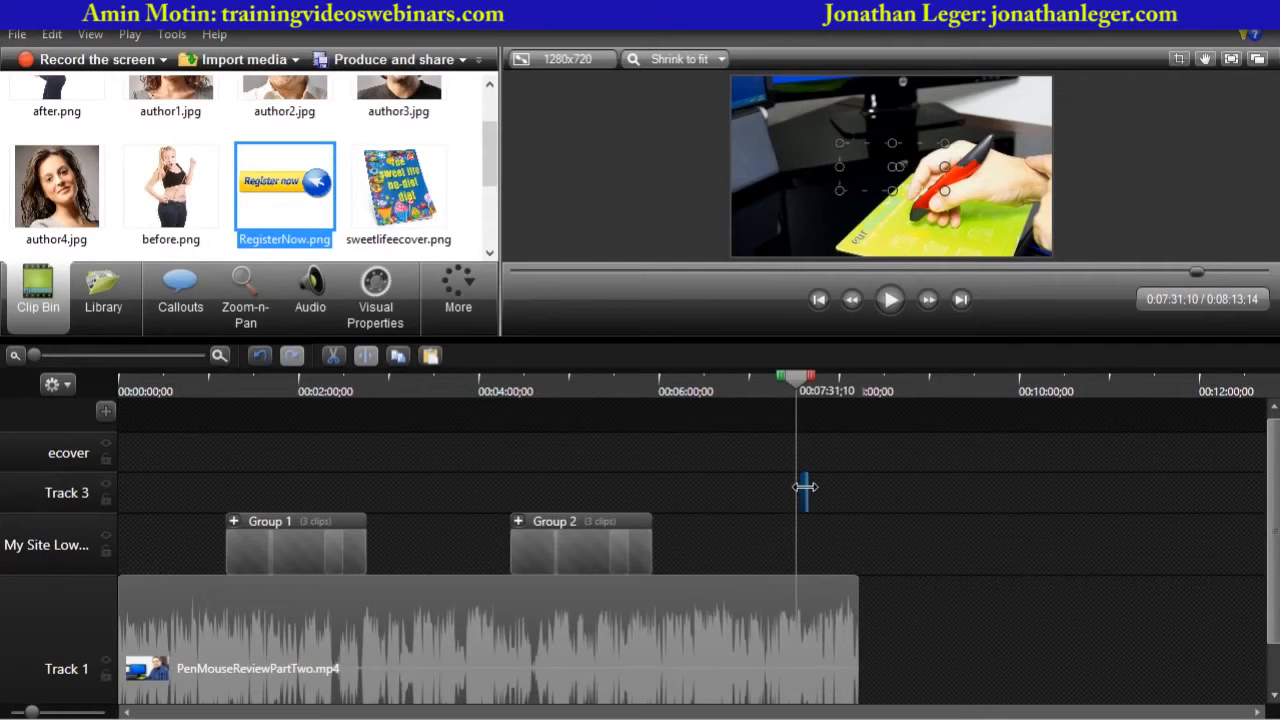
left_click_drag(805, 487, 849, 486)
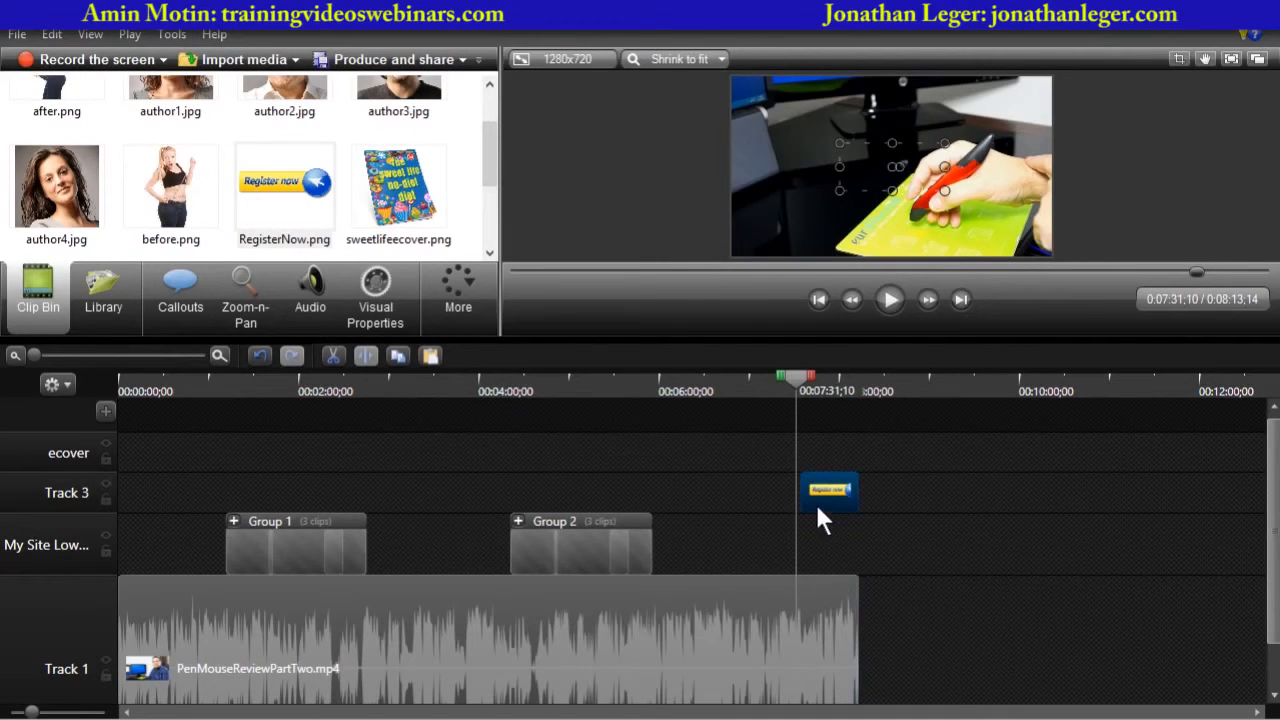
left_click_drag(804, 488, 796, 488)
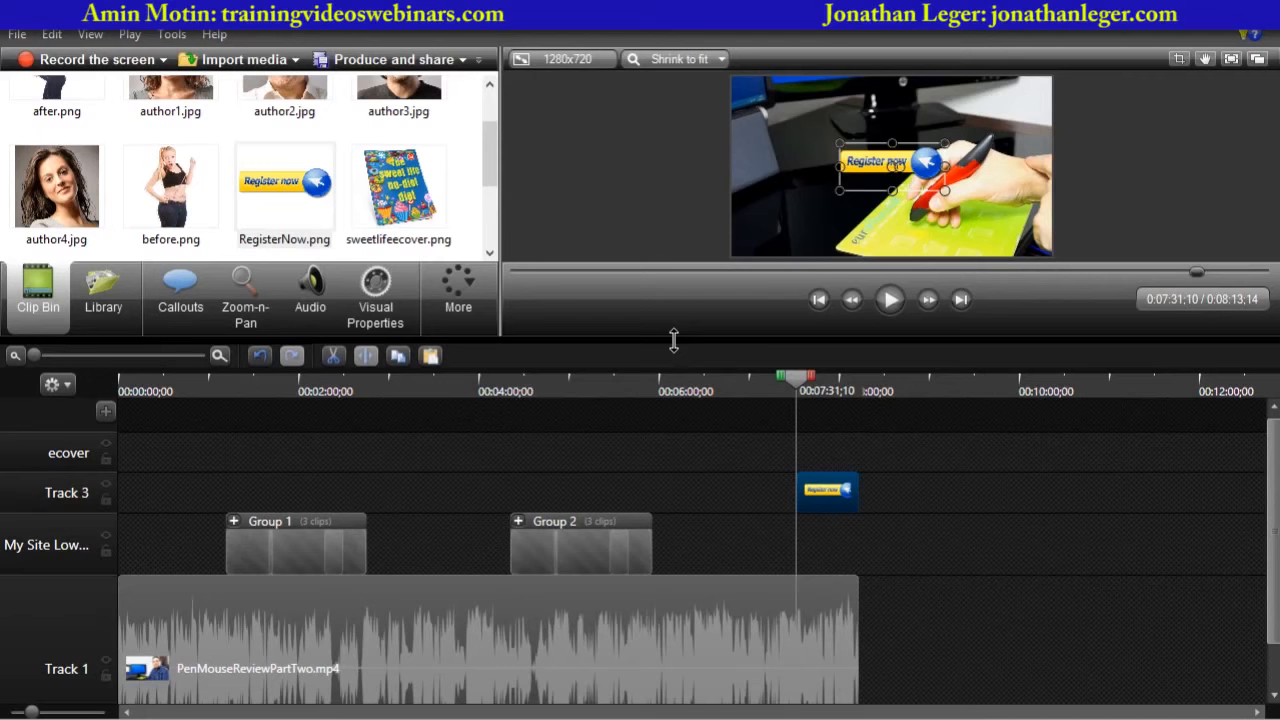
- Move the Register now overlay to the lower-right corner of the canvas
left_click_drag(674, 341, 674, 412)
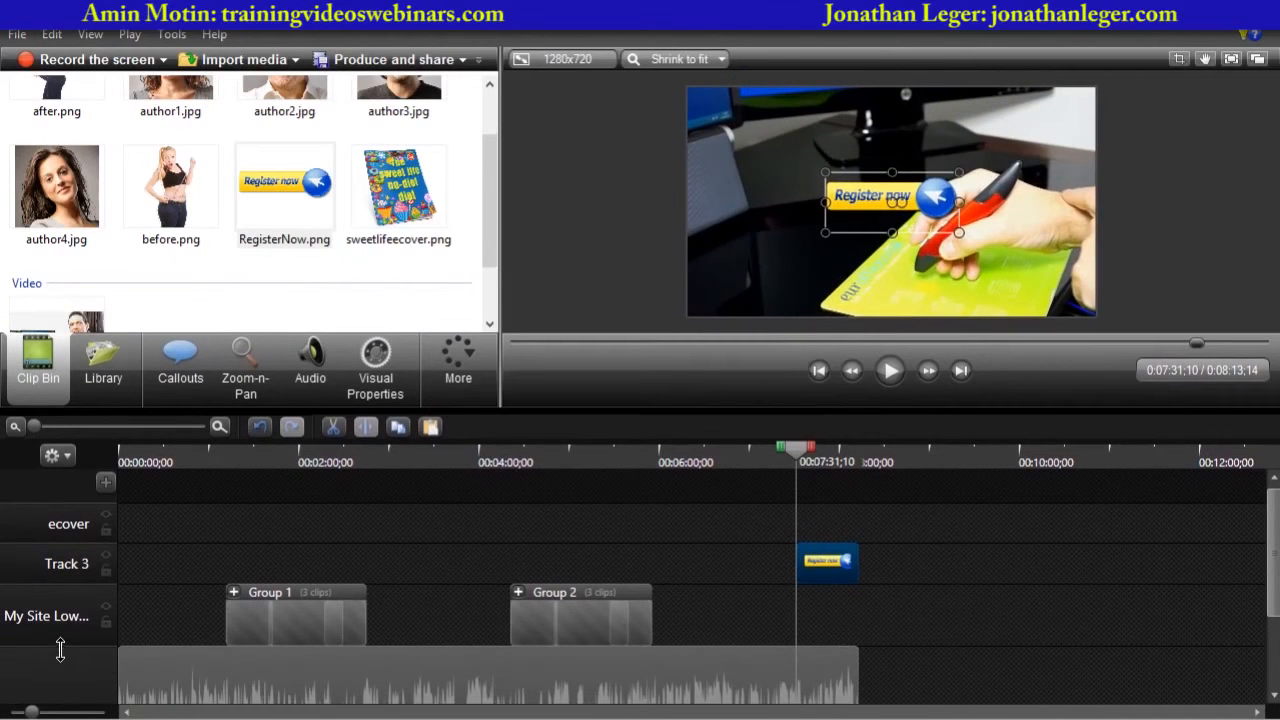
left_click_drag(63, 647, 57, 702)
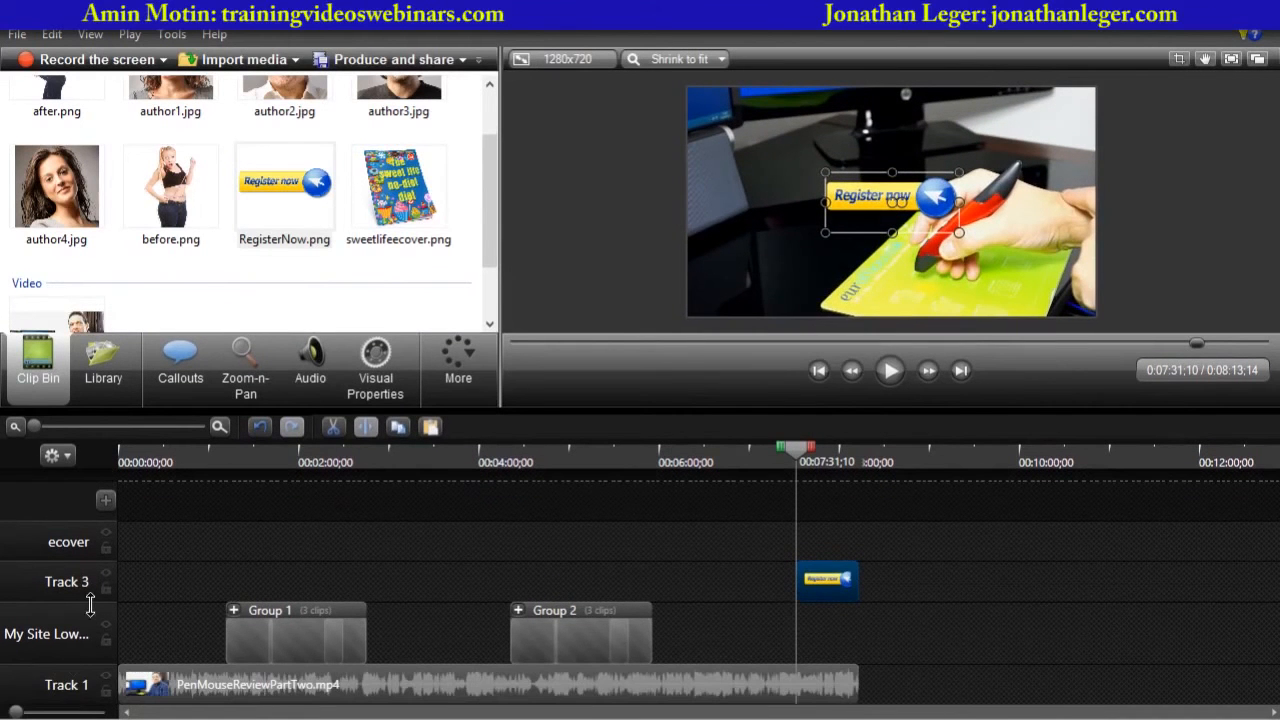
left_click_drag(90, 604, 88, 626)
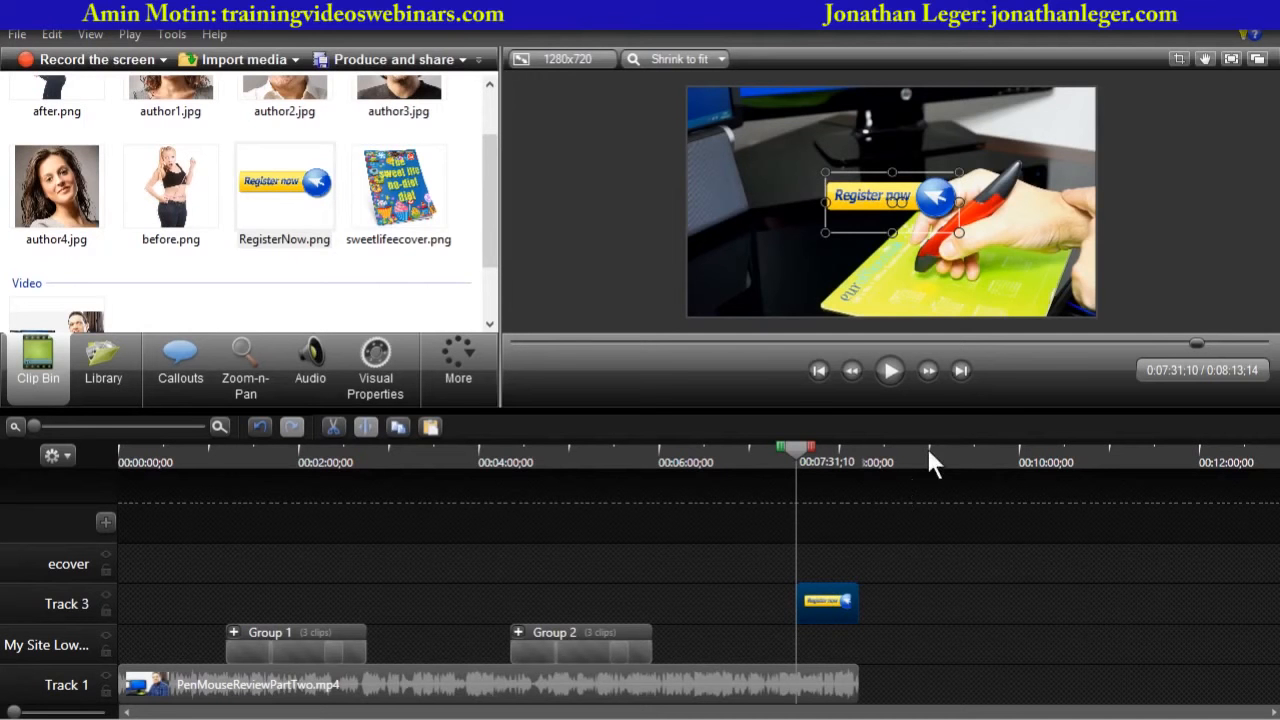
left_click_drag(862, 196, 992, 282)
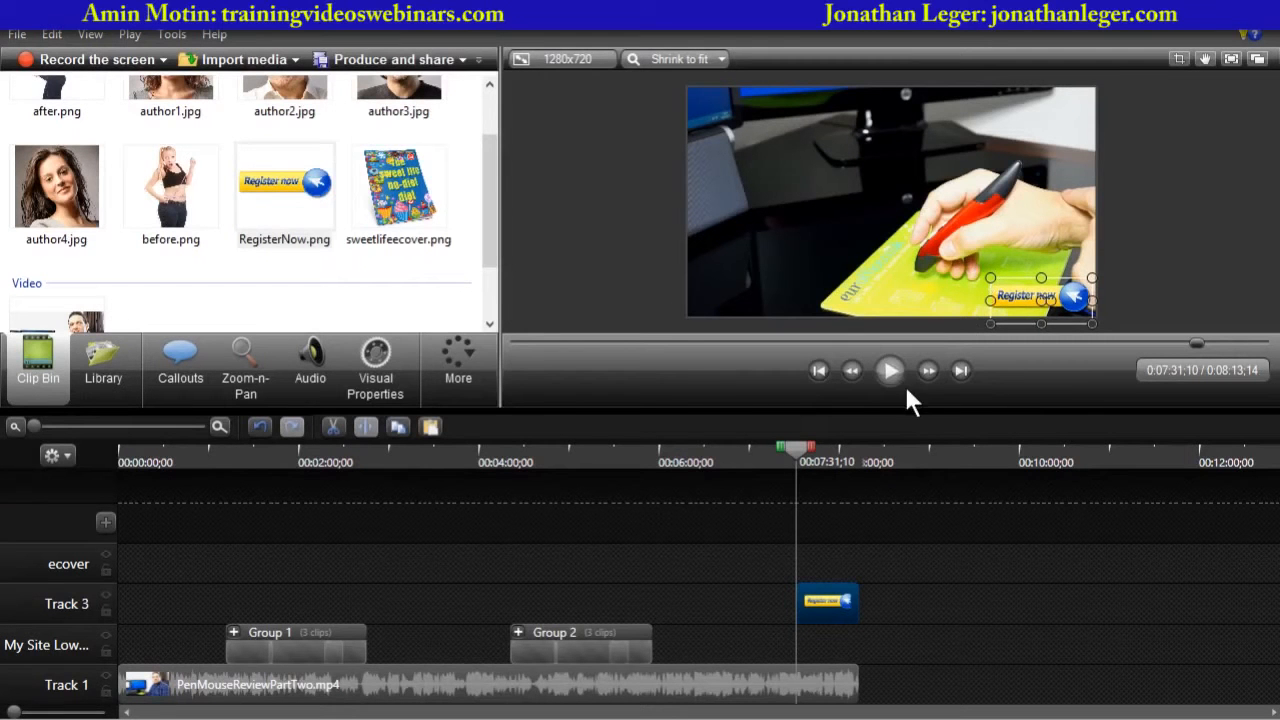
- Set the Register now image's opacity to 0%
left_click(381, 357)
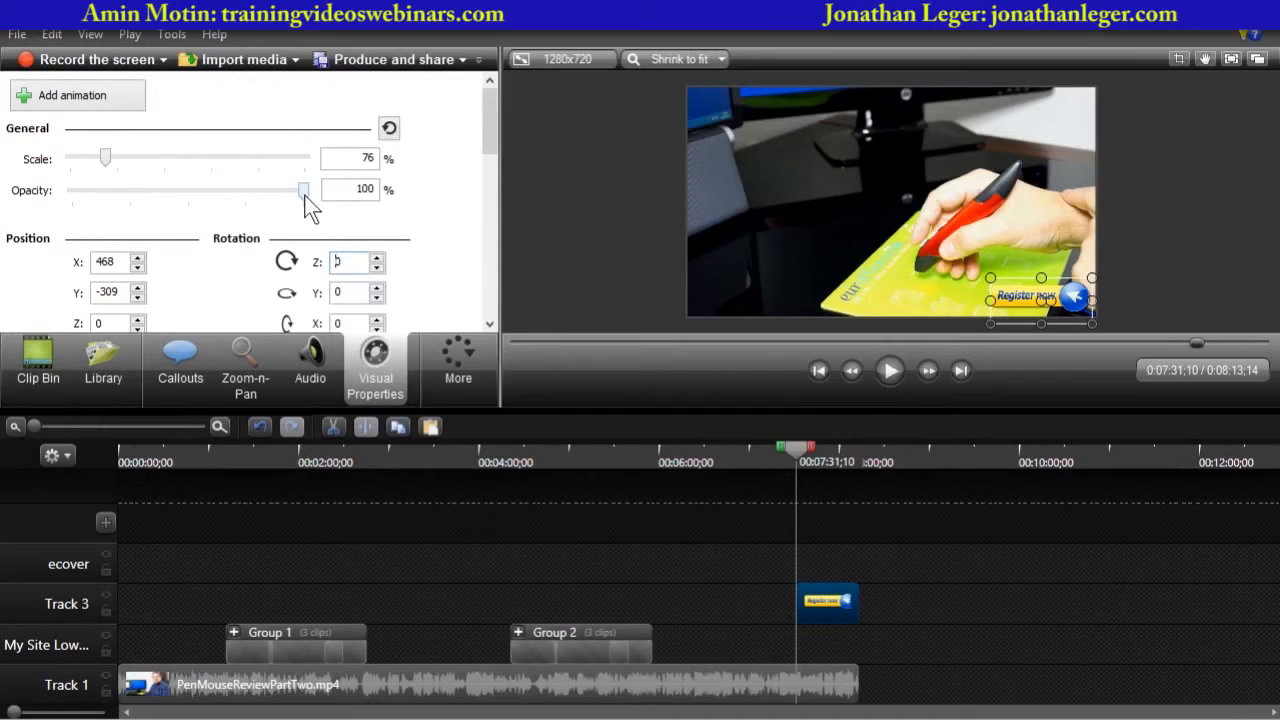
left_click_drag(305, 192, 56, 190)
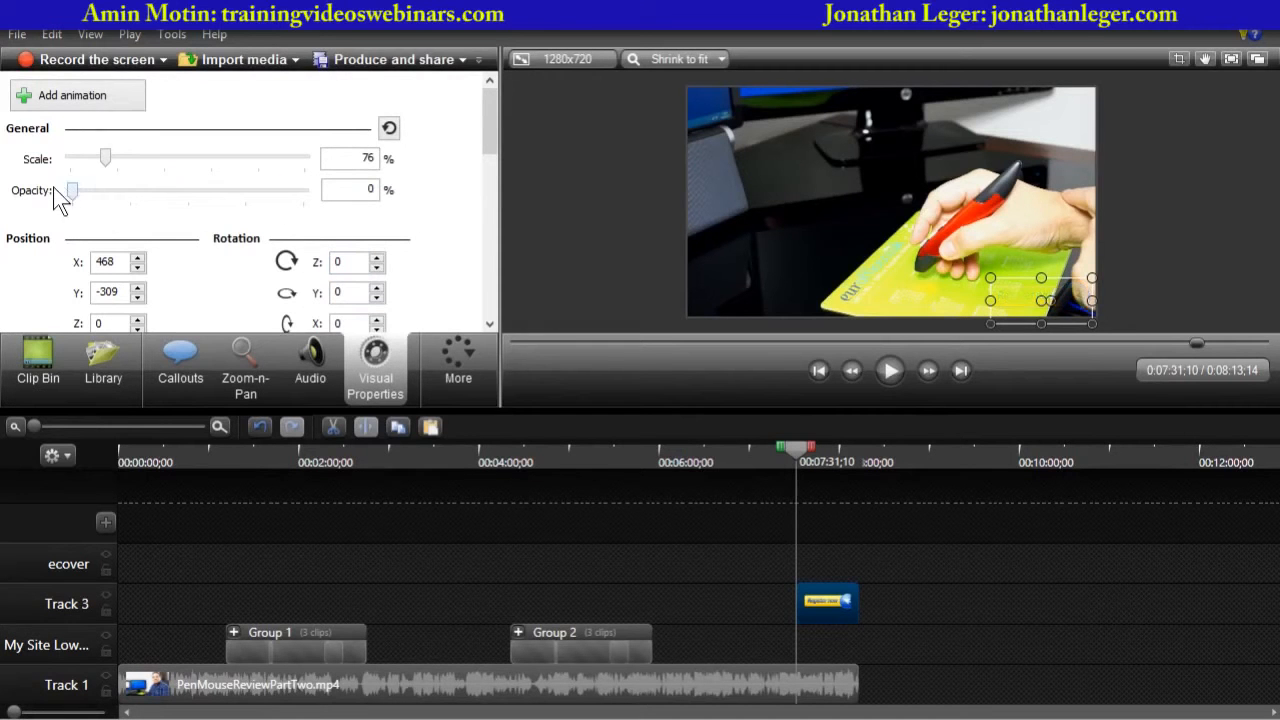
left_click(1168, 279)
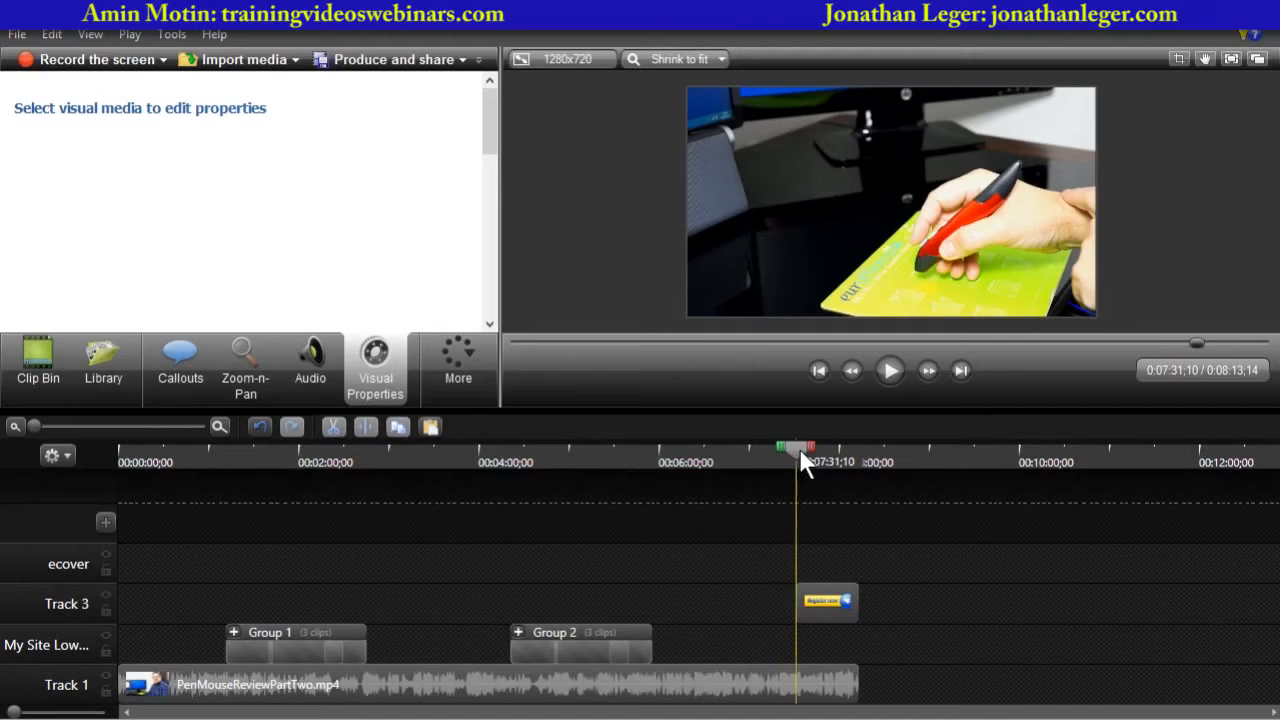
- Add an animation to the Register now clip at about 7:48
left_click_drag(804, 452, 824, 457)
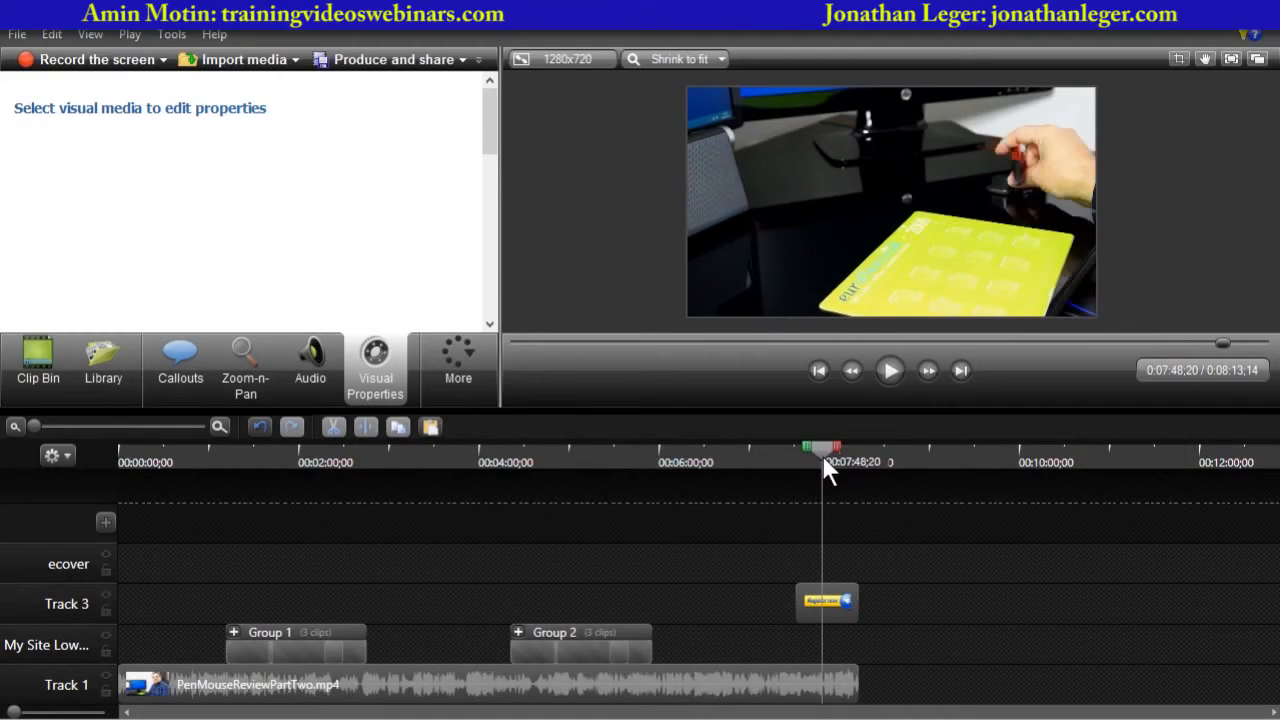
left_click(829, 603)
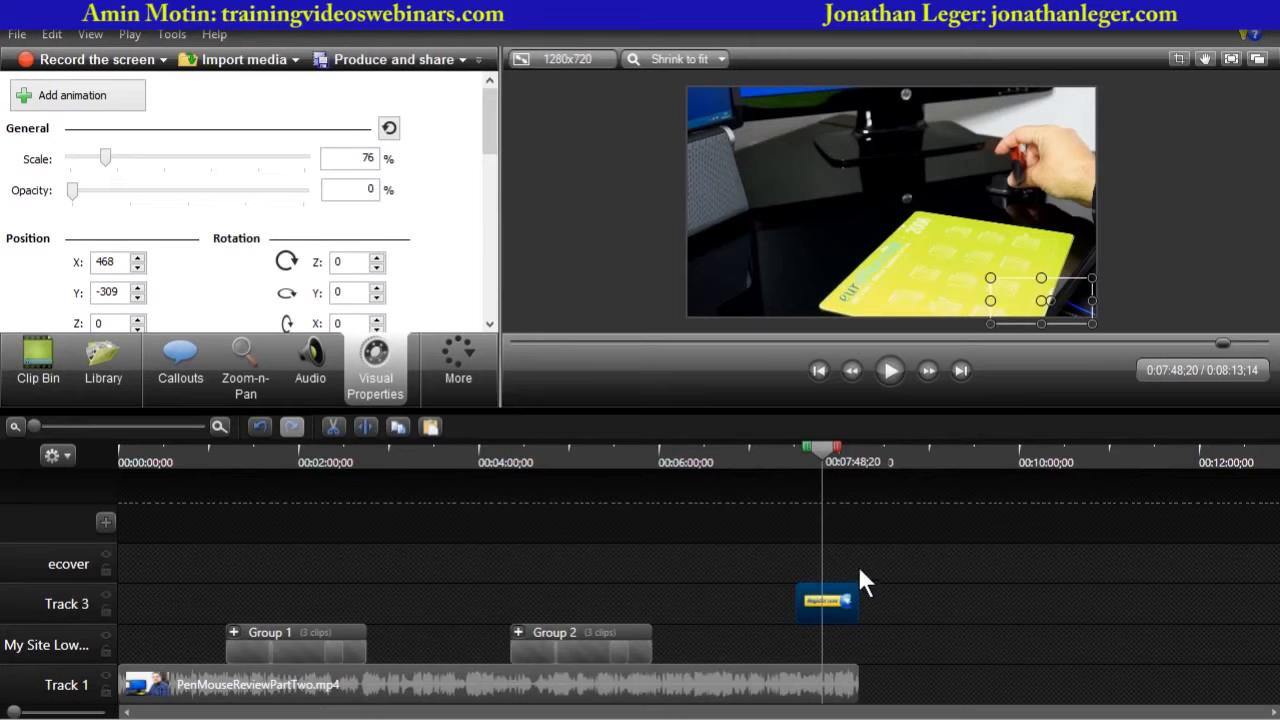
left_click(62, 103)
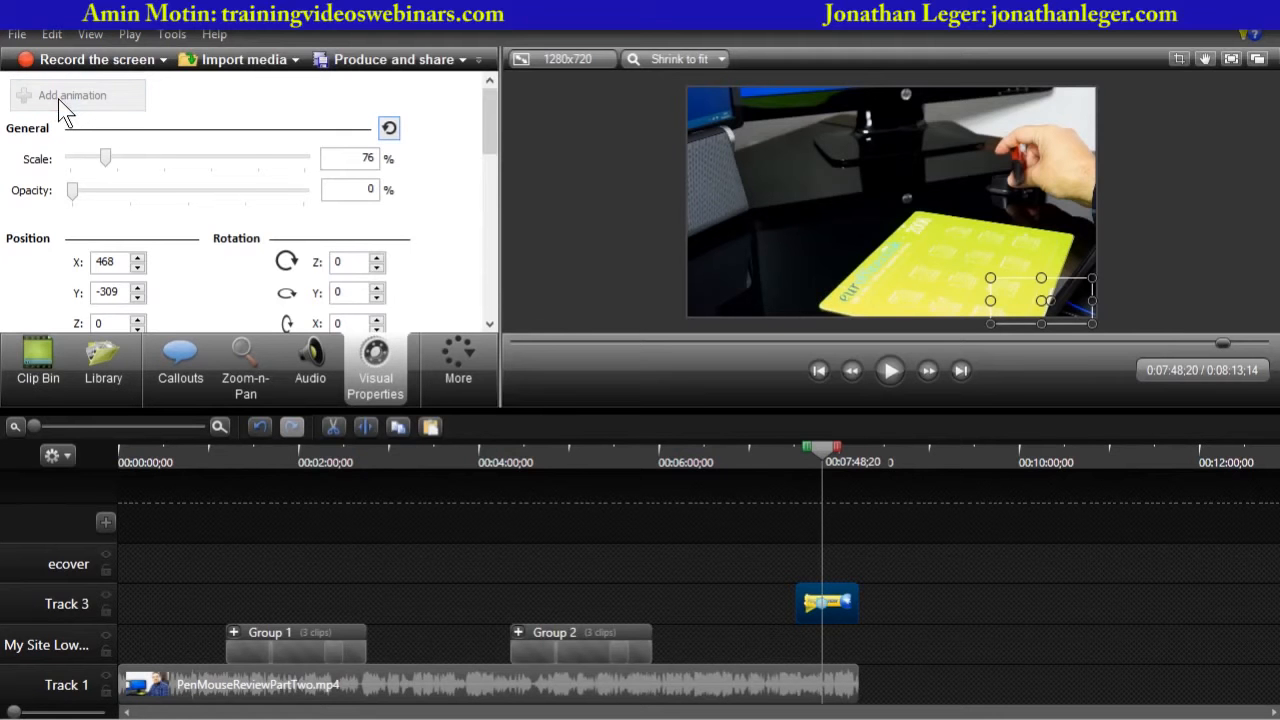
- At the animation's end point, set the Register now image to 100% opacity, enlarge it to 292% and centre it on the canvas
left_click_drag(73, 194, 380, 218)
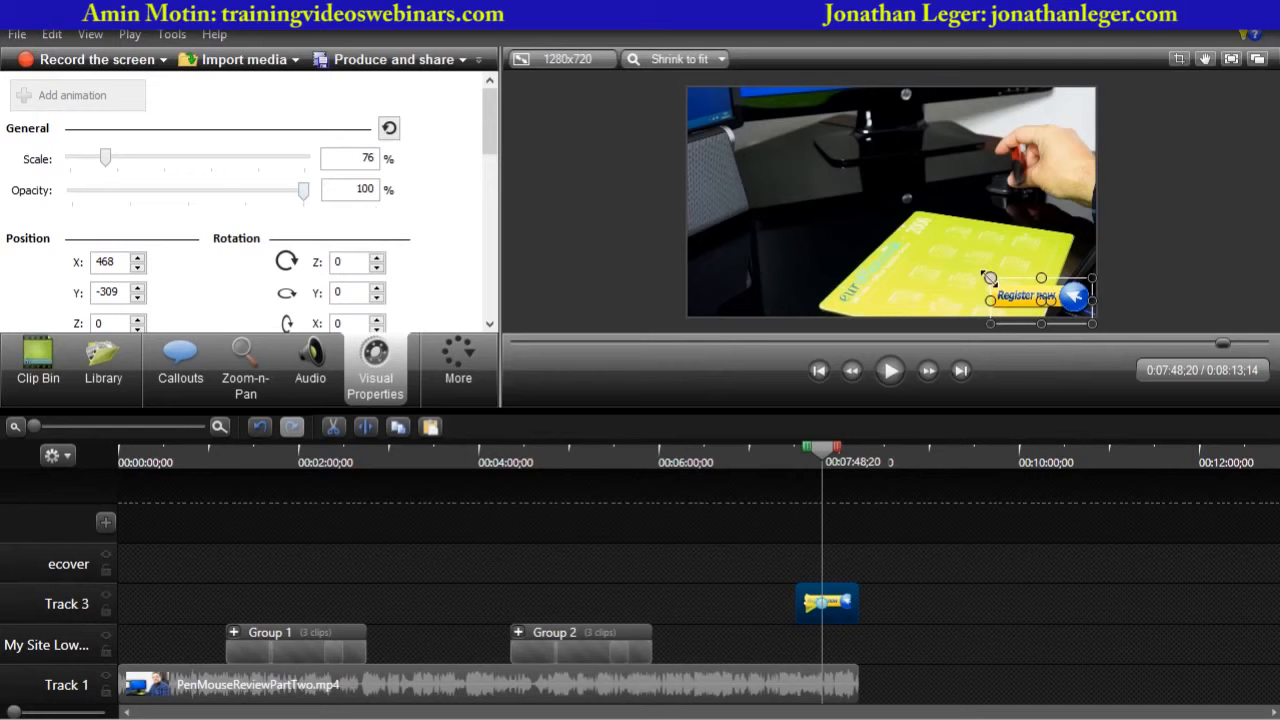
left_click_drag(990, 278, 695, 188)
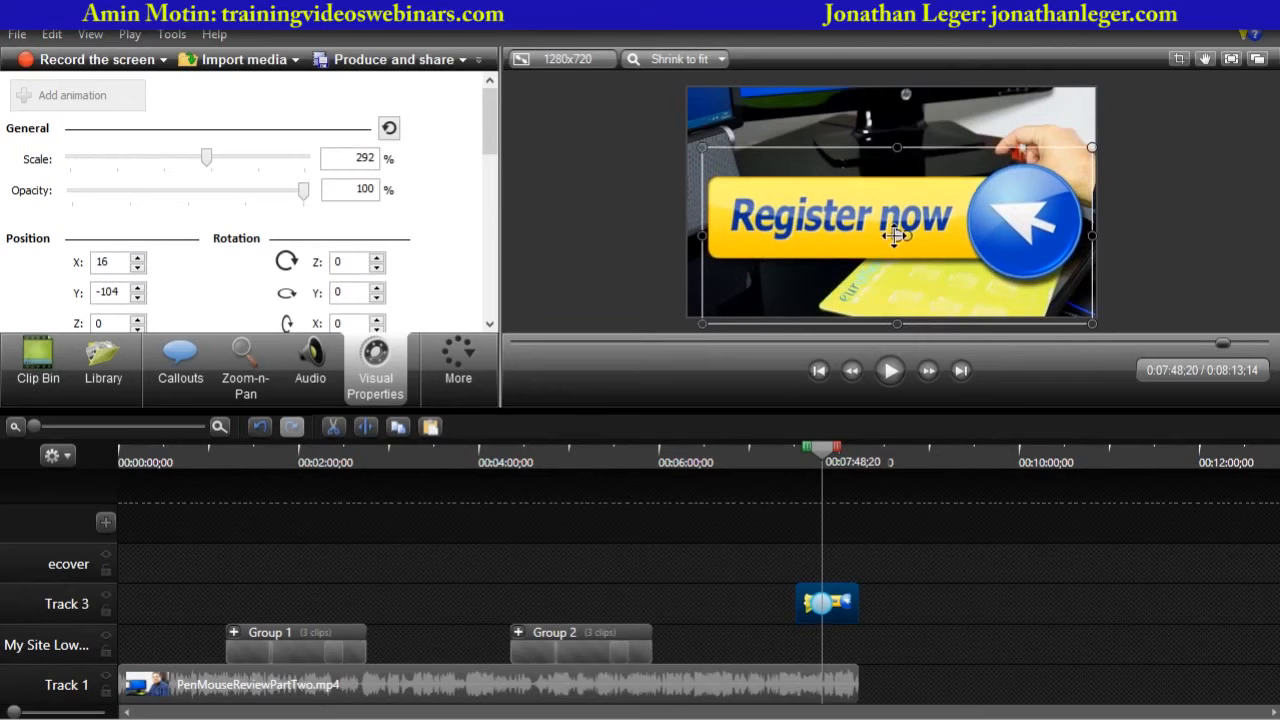
left_click_drag(894, 240, 892, 202)
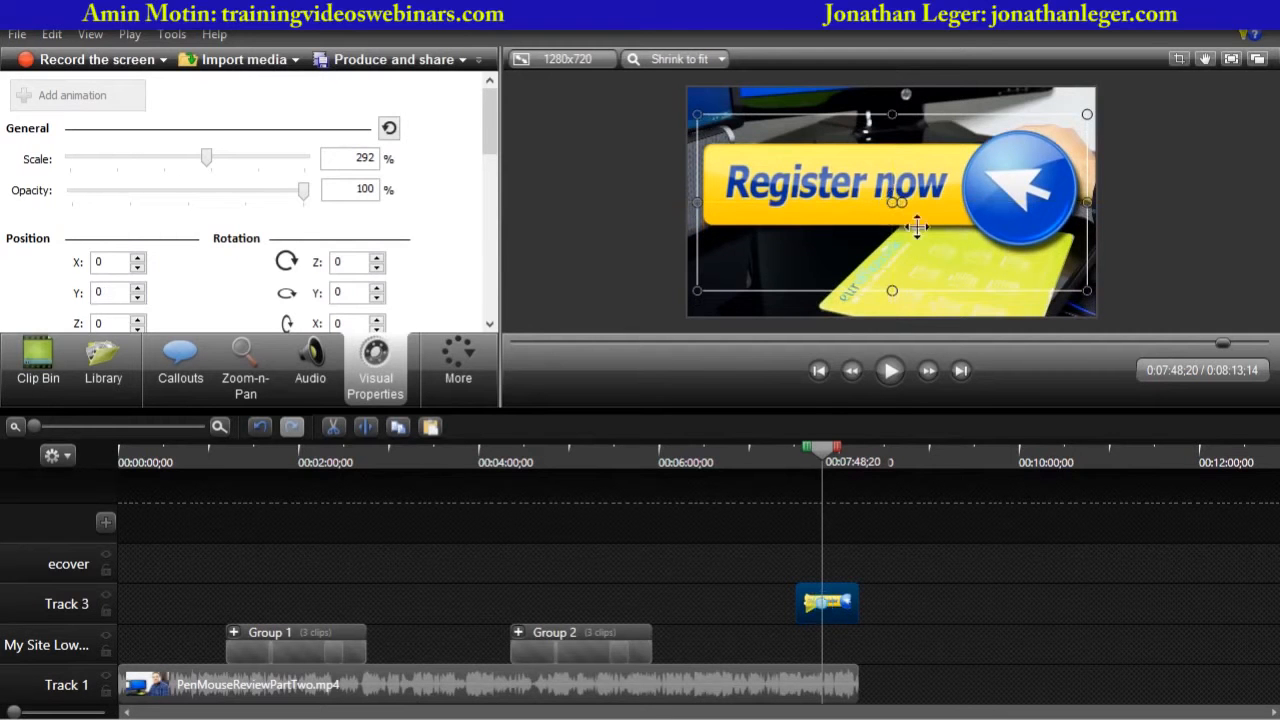
left_click(1144, 249)
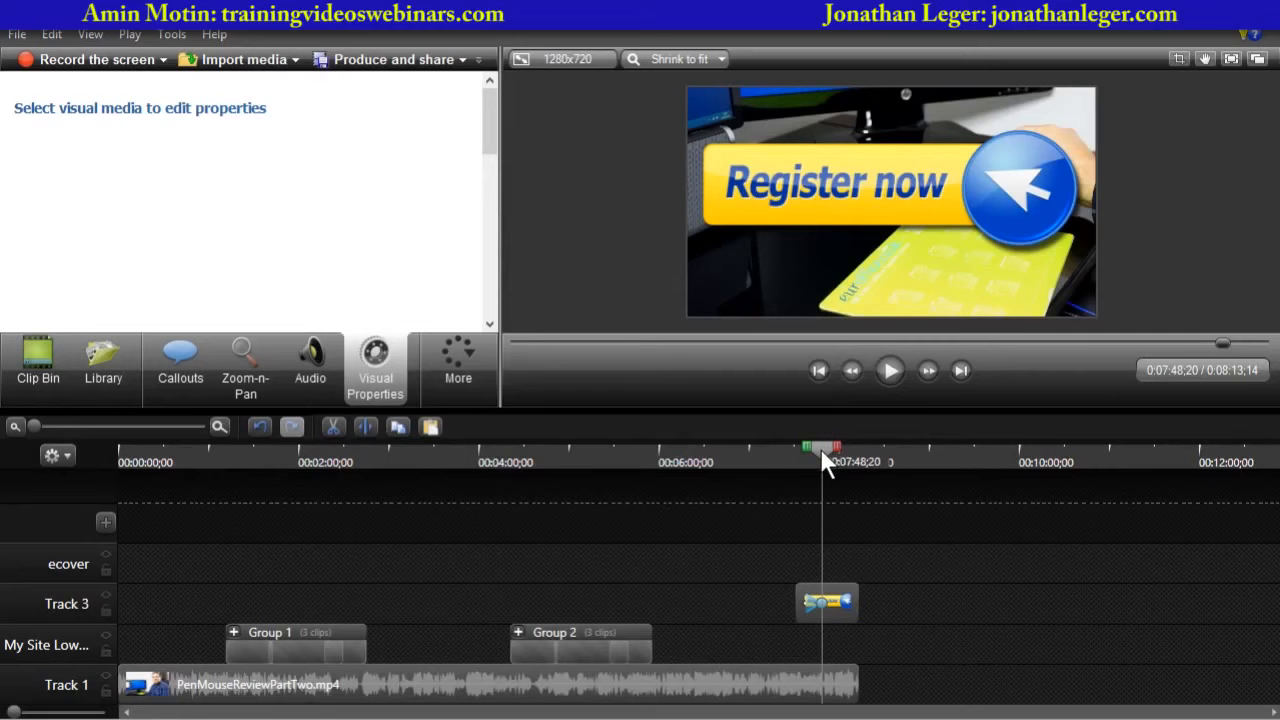
- Play back the Register now animation from about 7:31 in an enlarged preview
left_click_drag(820, 448, 797, 451)
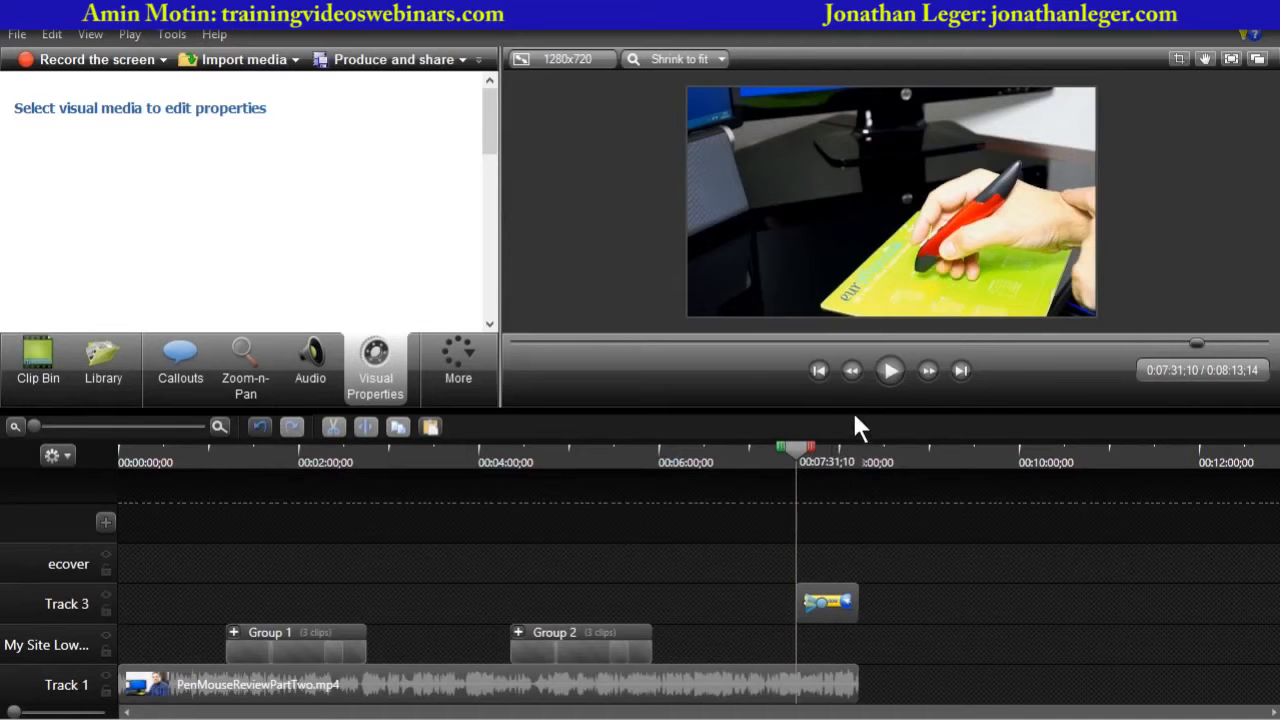
left_click_drag(864, 408, 851, 521)
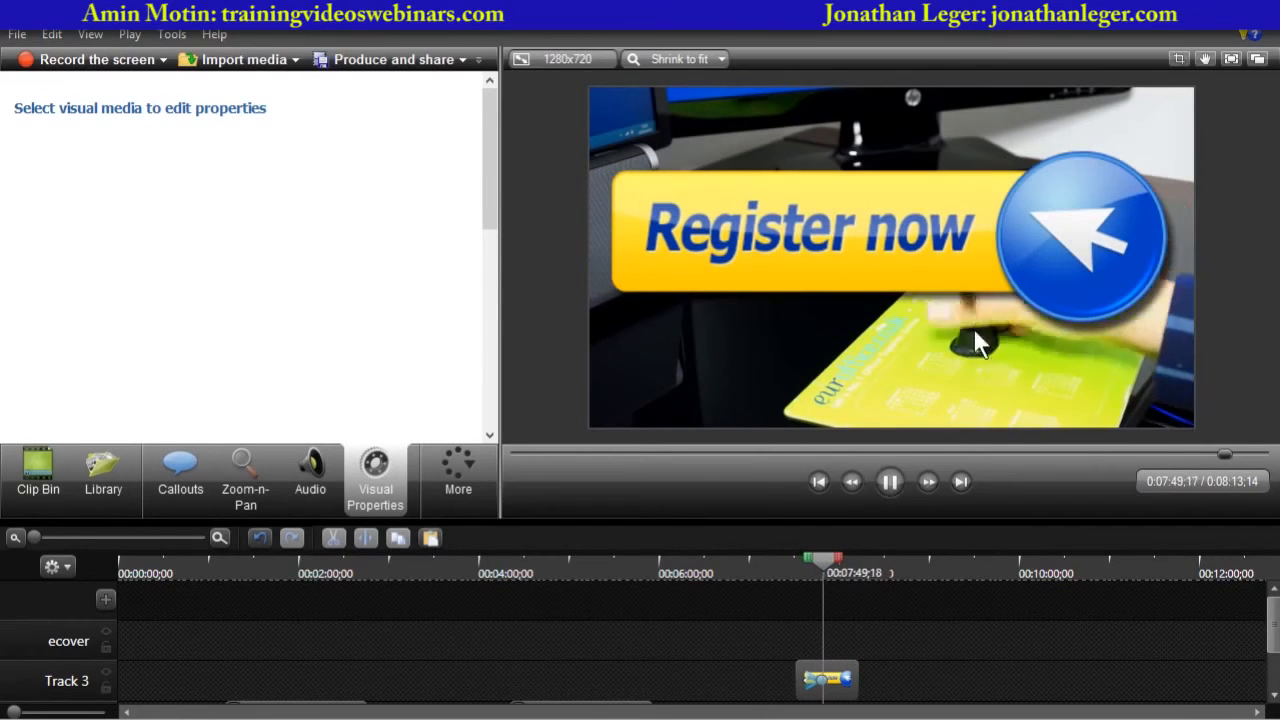
left_click(886, 485)
left_click_drag(776, 519, 752, 297)
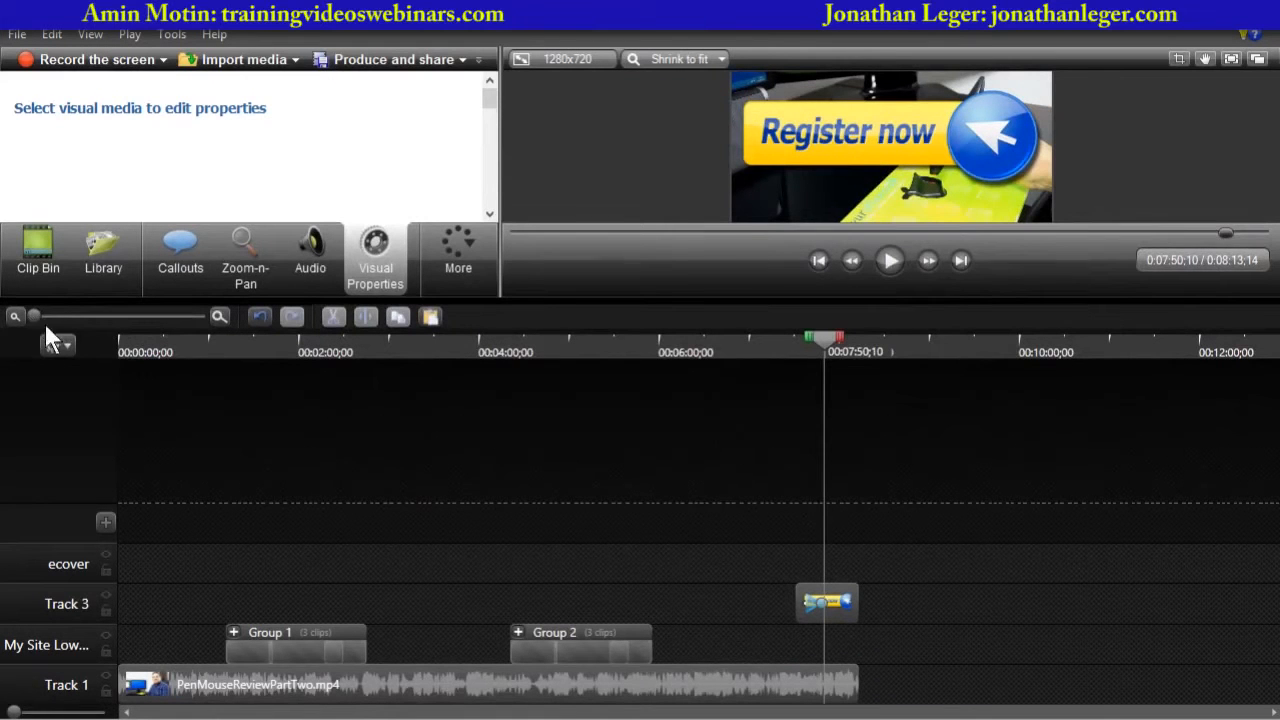
- Extend the Register now animation so it runs from the clip's start to about 7:50
left_click_drag(34, 317, 165, 316)
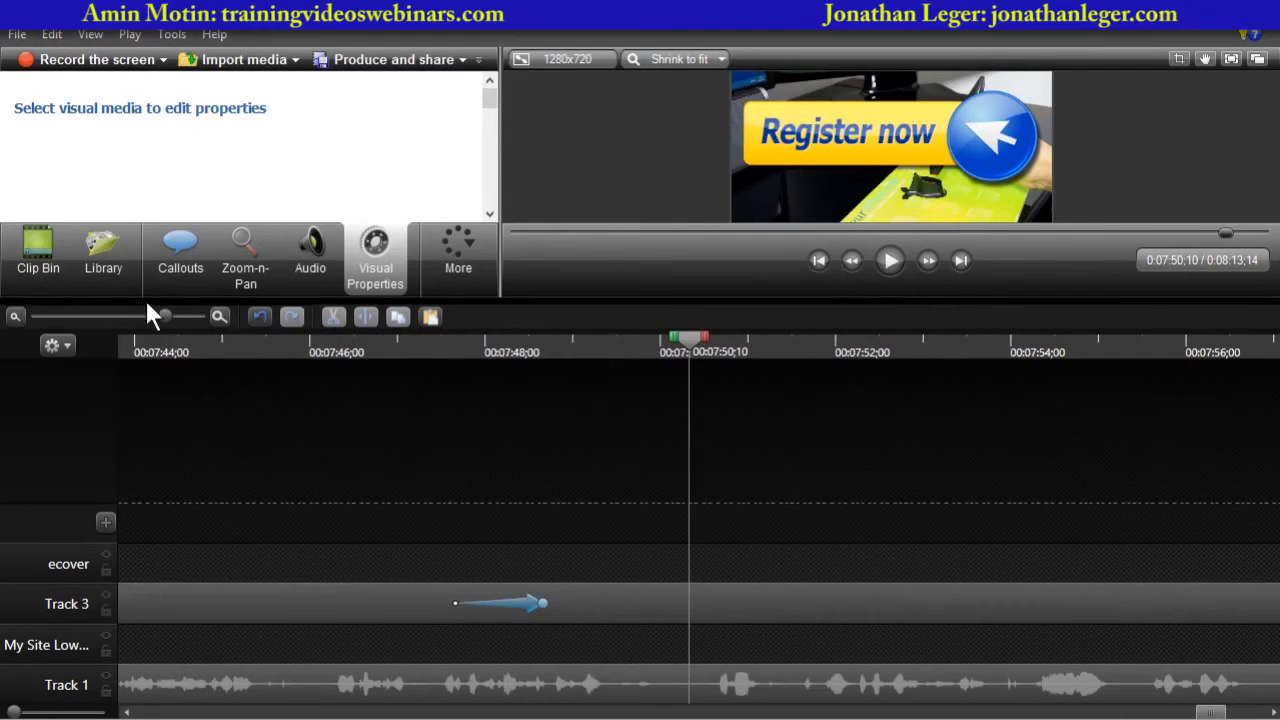
left_click(131, 317)
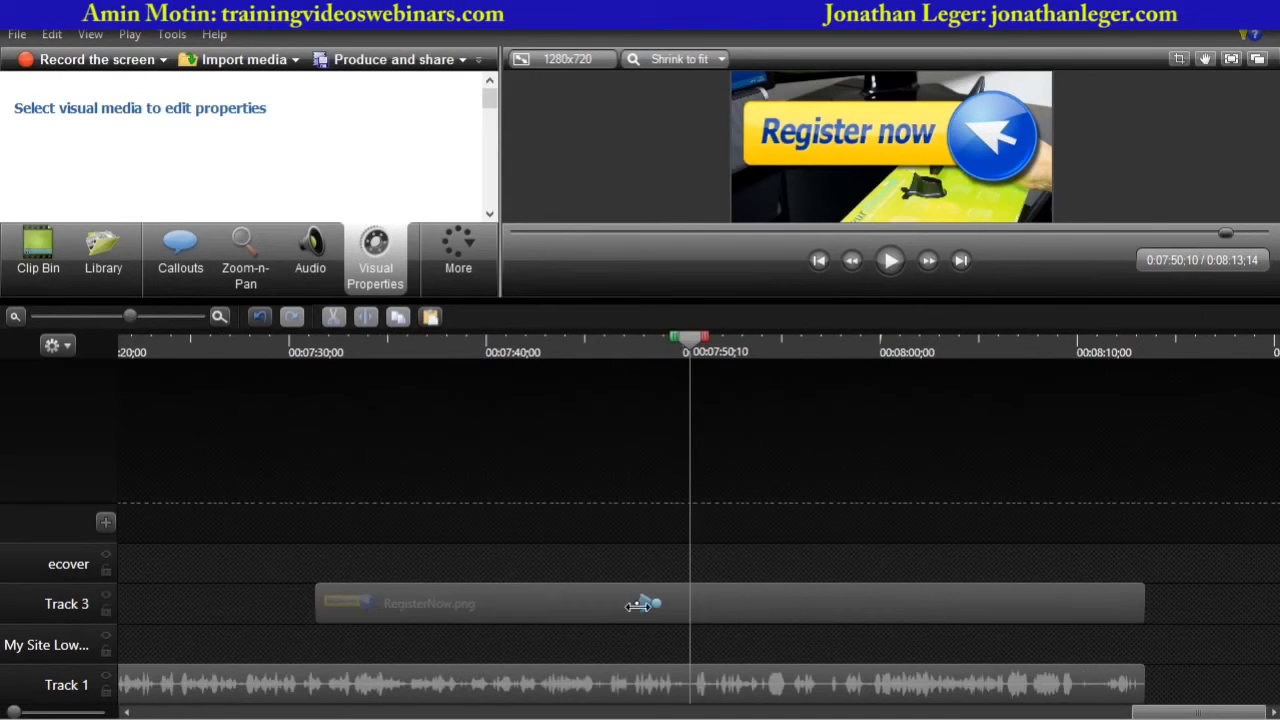
left_click_drag(637, 602, 437, 602)
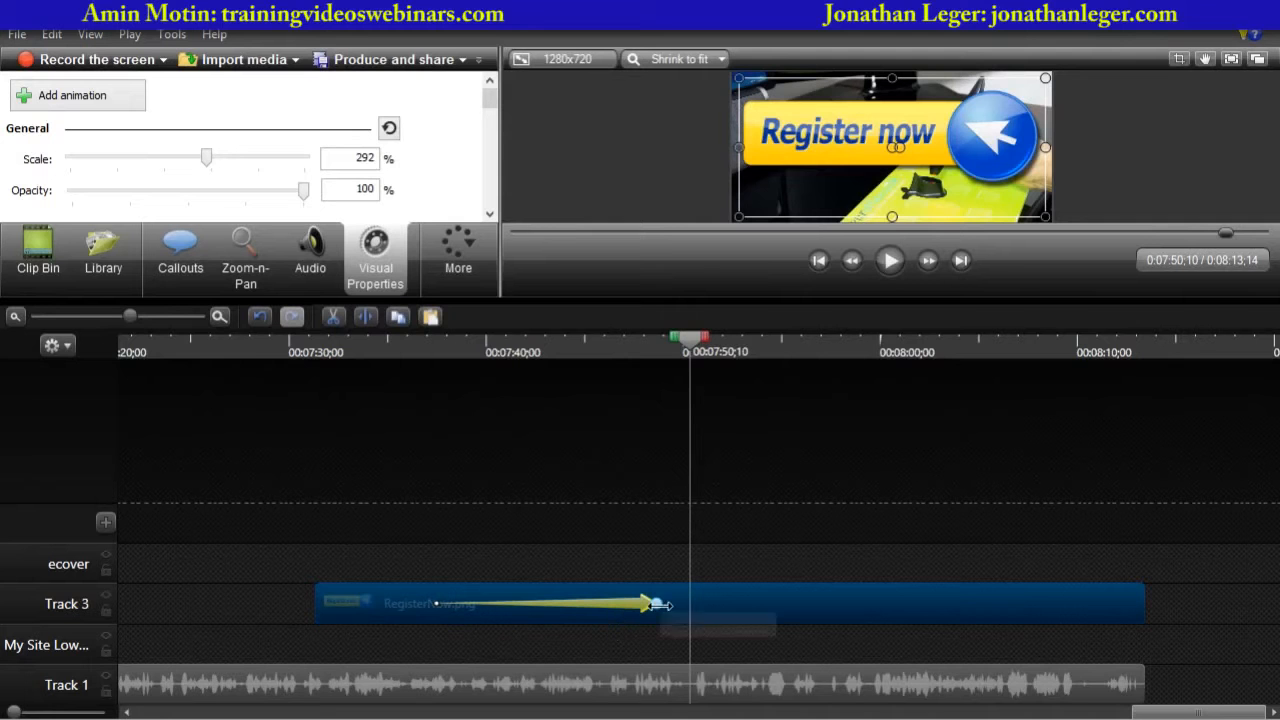
left_click_drag(656, 603, 680, 604)
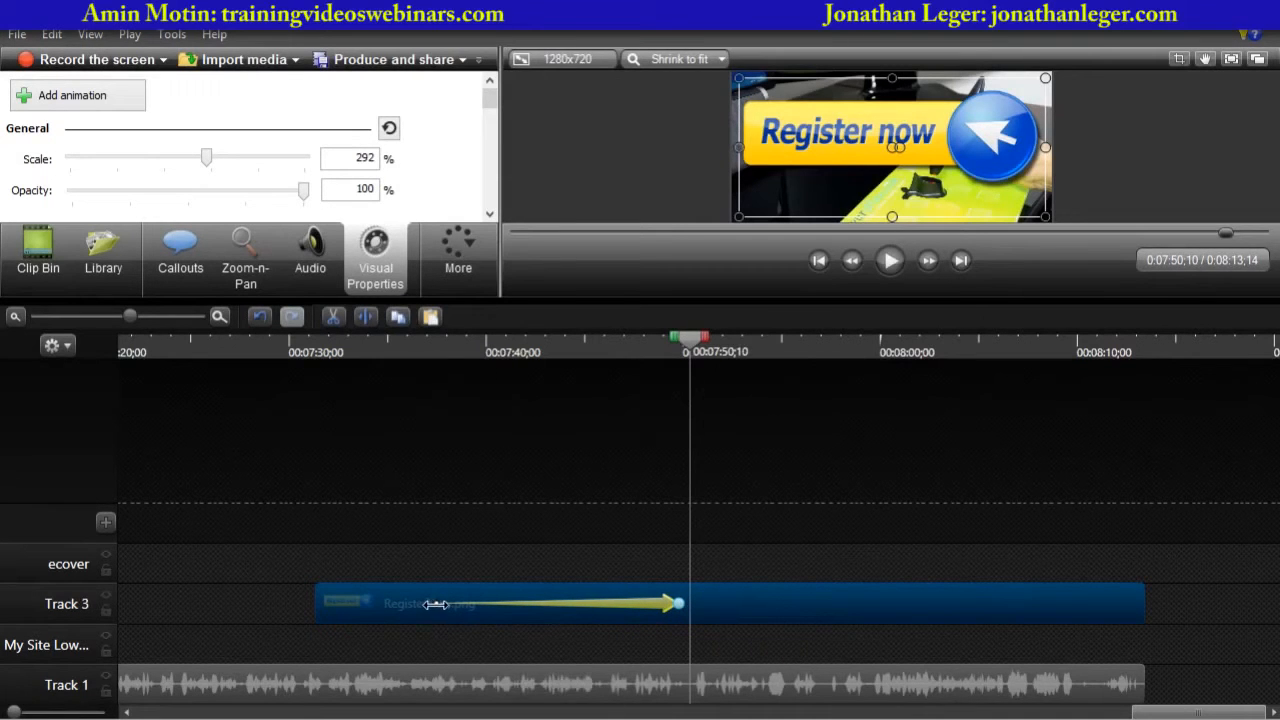
left_click_drag(436, 604, 367, 604)
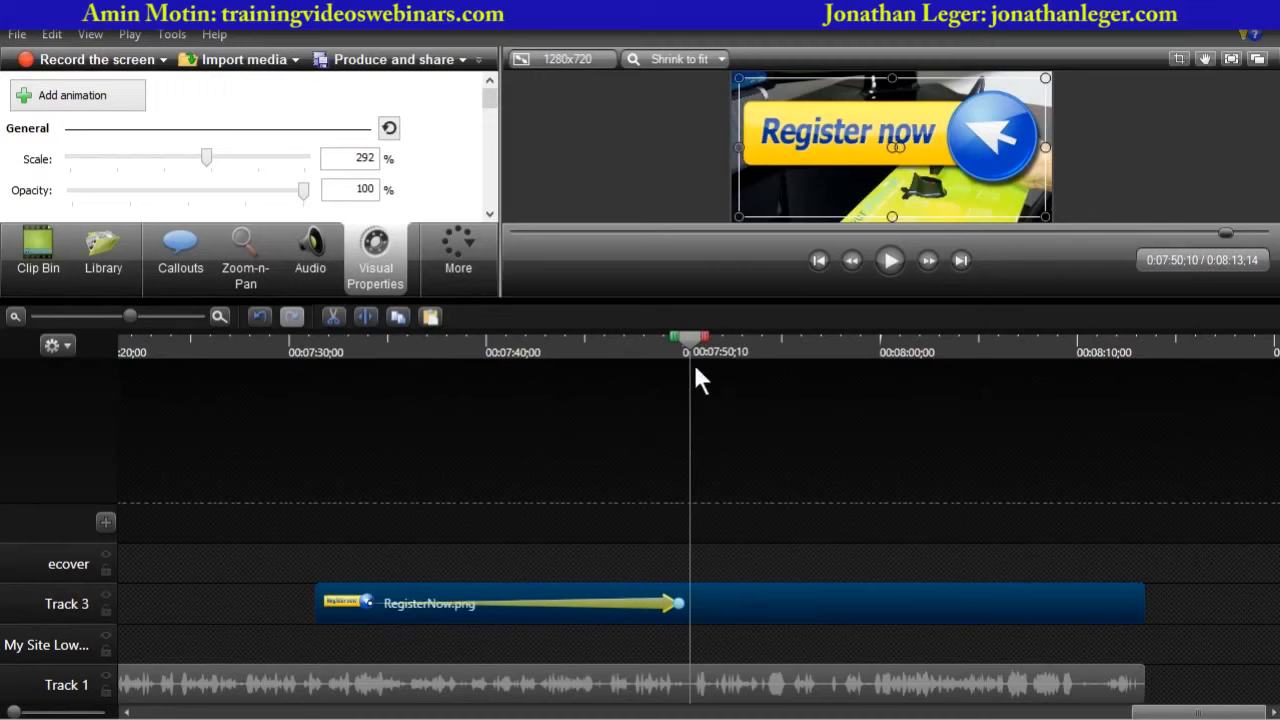
- Preview the lengthened Register now animation from about 7:31
left_click_drag(686, 340, 310, 356)
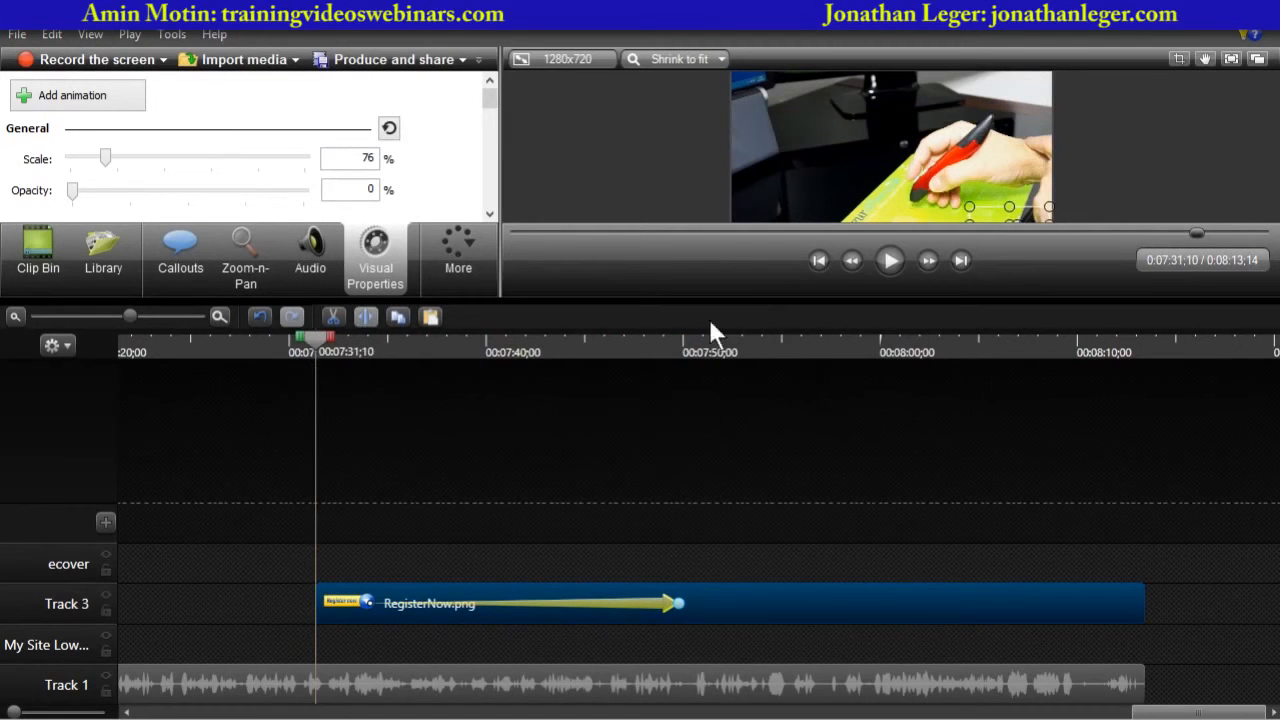
left_click_drag(756, 307, 737, 417)
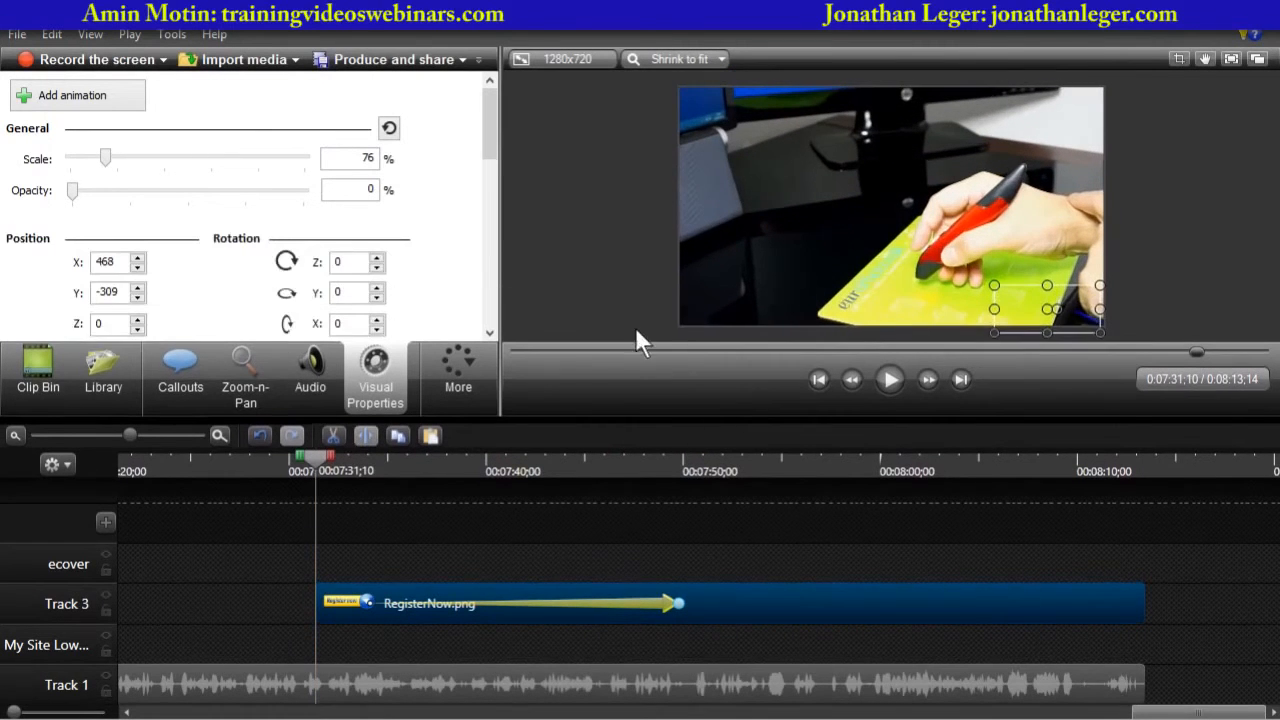
left_click(635, 327)
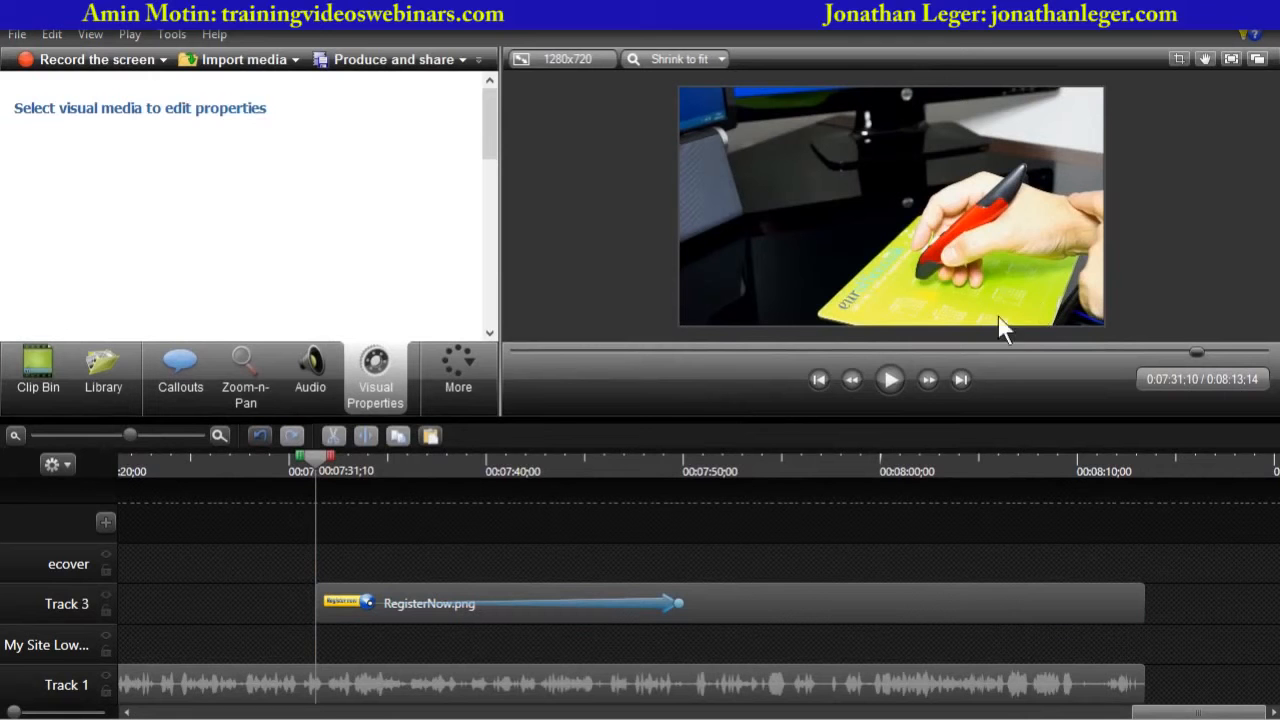
left_click(890, 378)
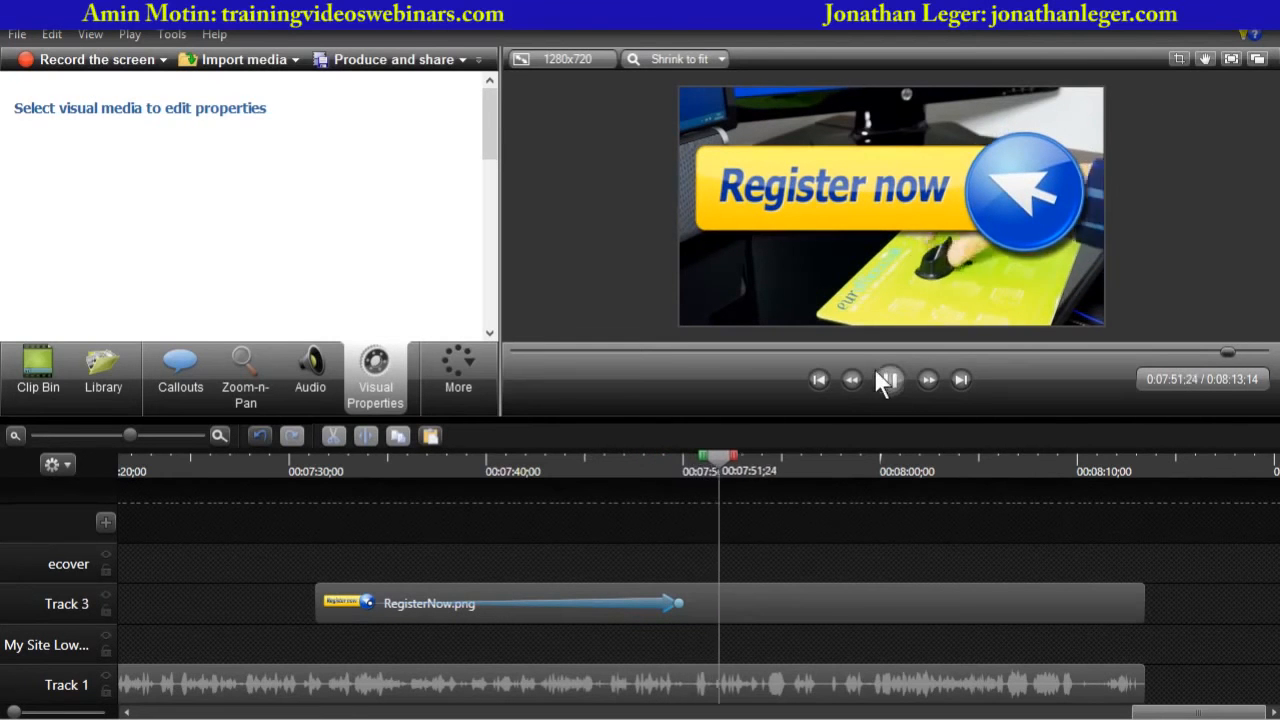
left_click(887, 380)
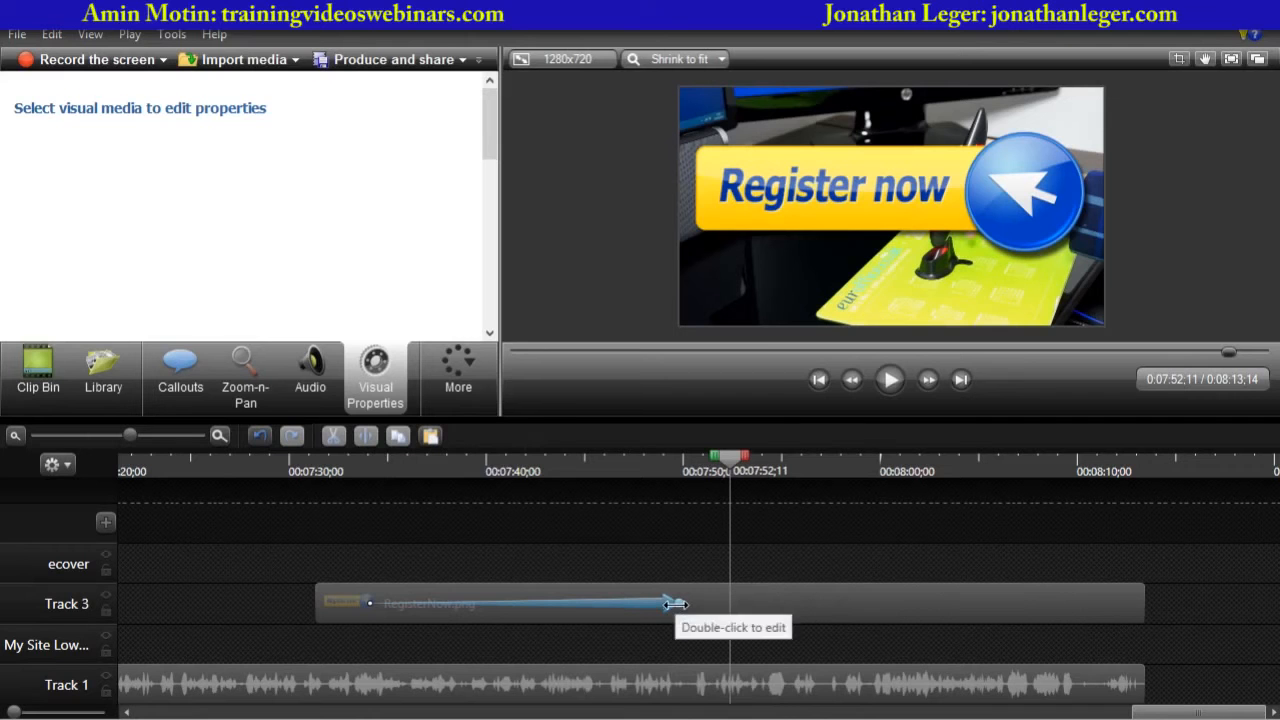
- Shorten the Register now animation so it ends at about 7:38
left_click_drag(674, 604, 550, 604)
left_click_drag(731, 457, 352, 470)
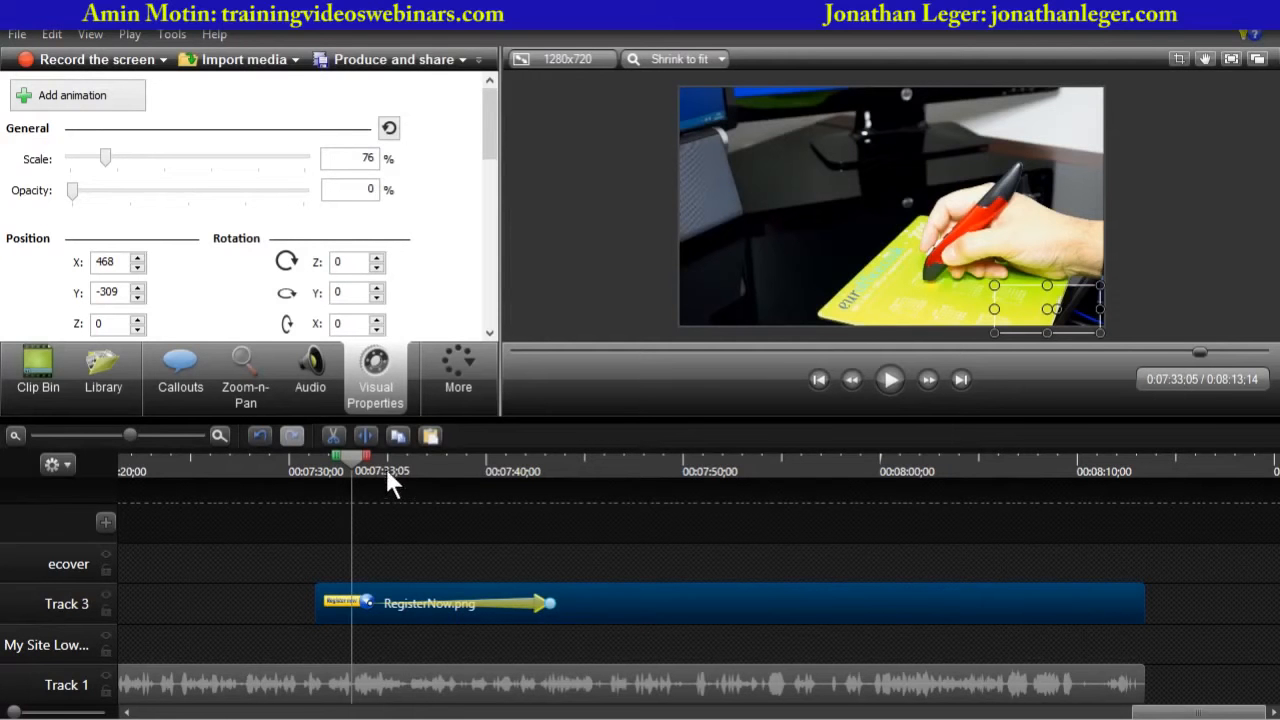
left_click_drag(350, 458, 369, 460)
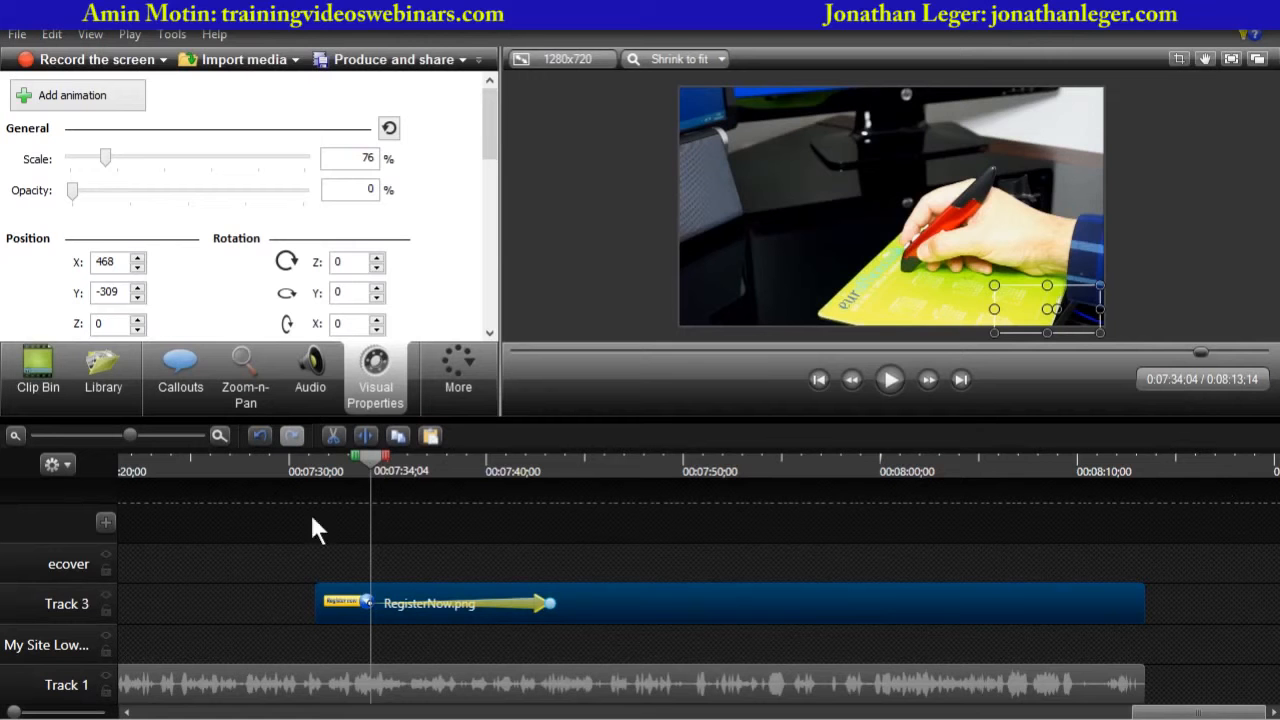
left_click_drag(368, 460, 549, 482)
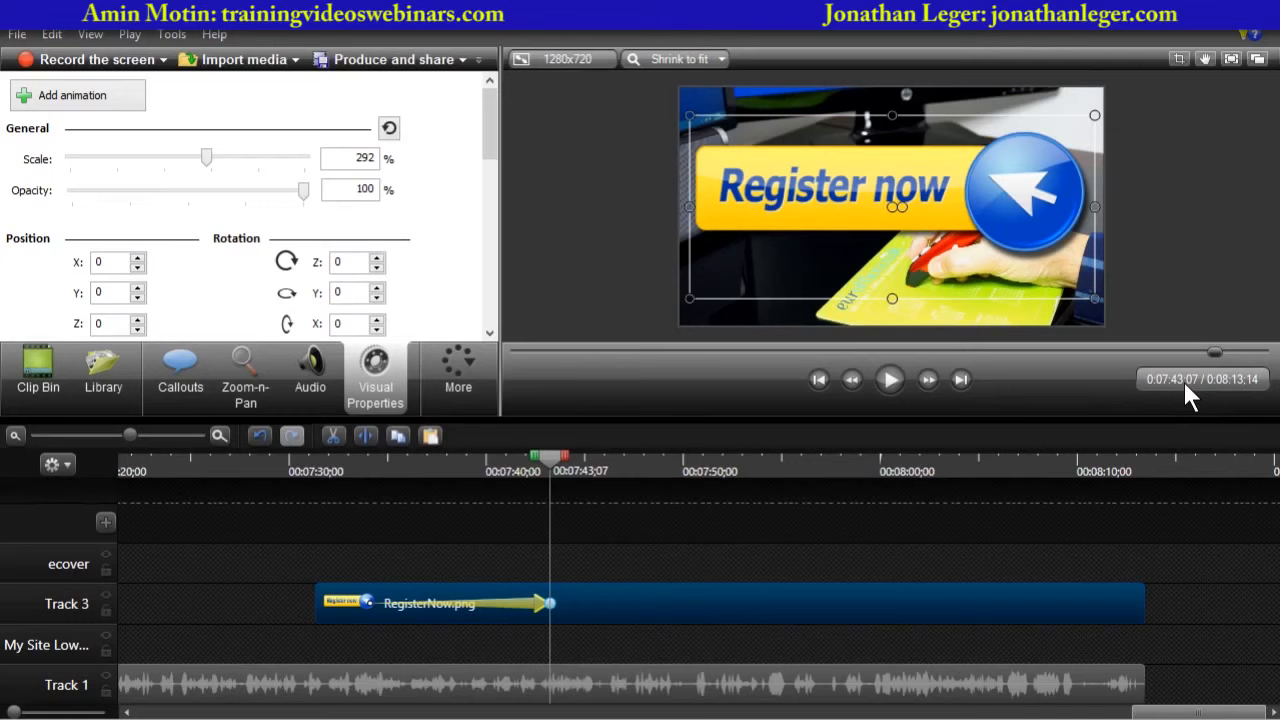
left_click_drag(548, 603, 488, 603)
left_click_drag(553, 465, 449, 463)
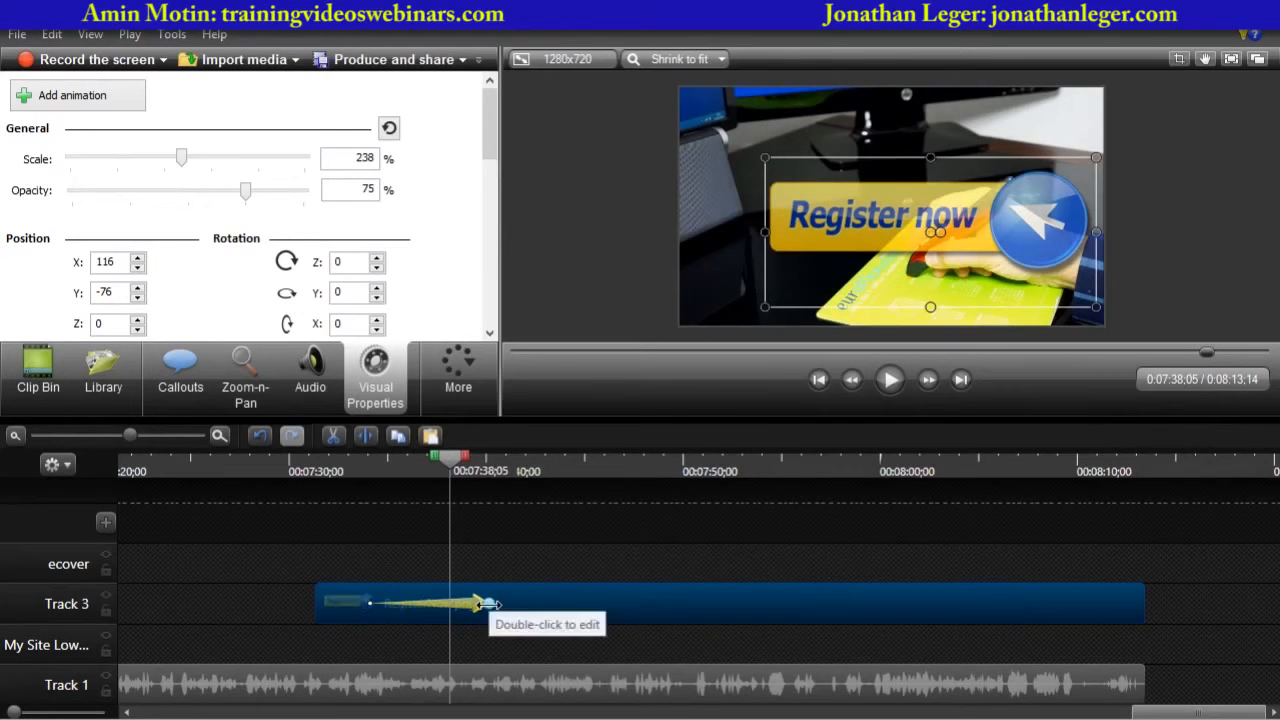
left_click_drag(488, 604, 447, 608)
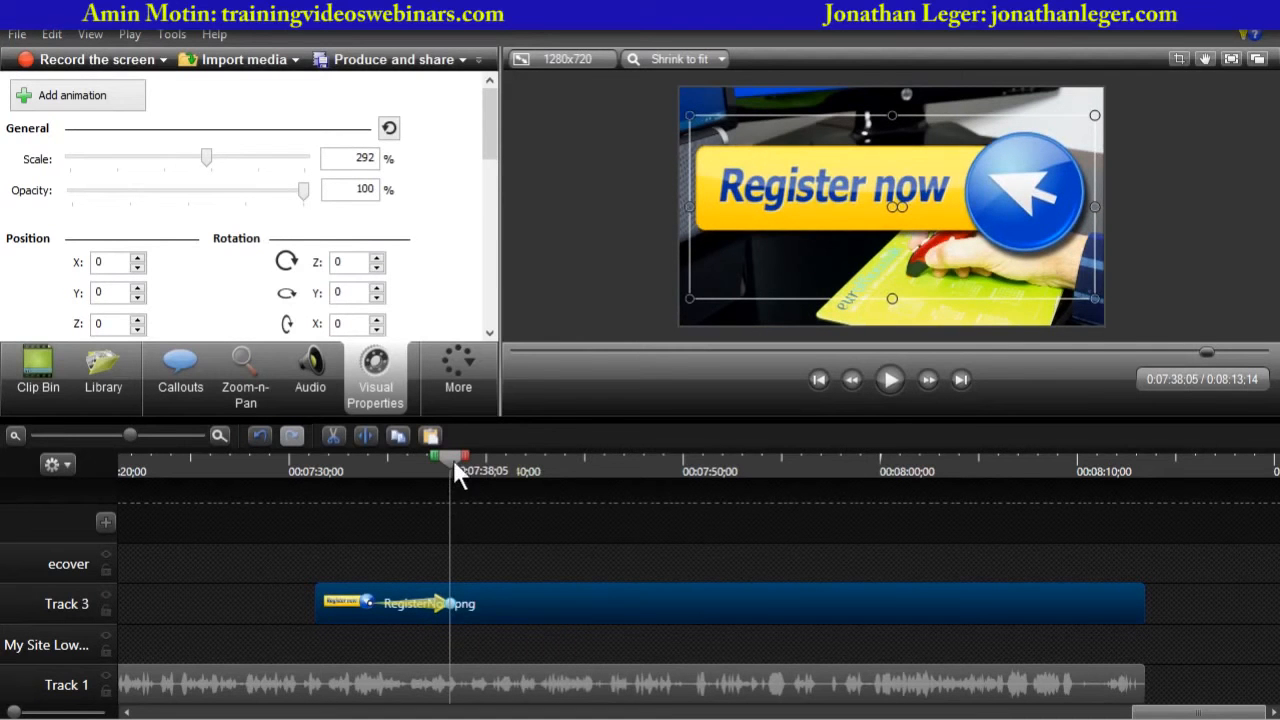
- Play back the shortened Register now fade-in from about 7:33
left_click_drag(453, 459, 365, 494)
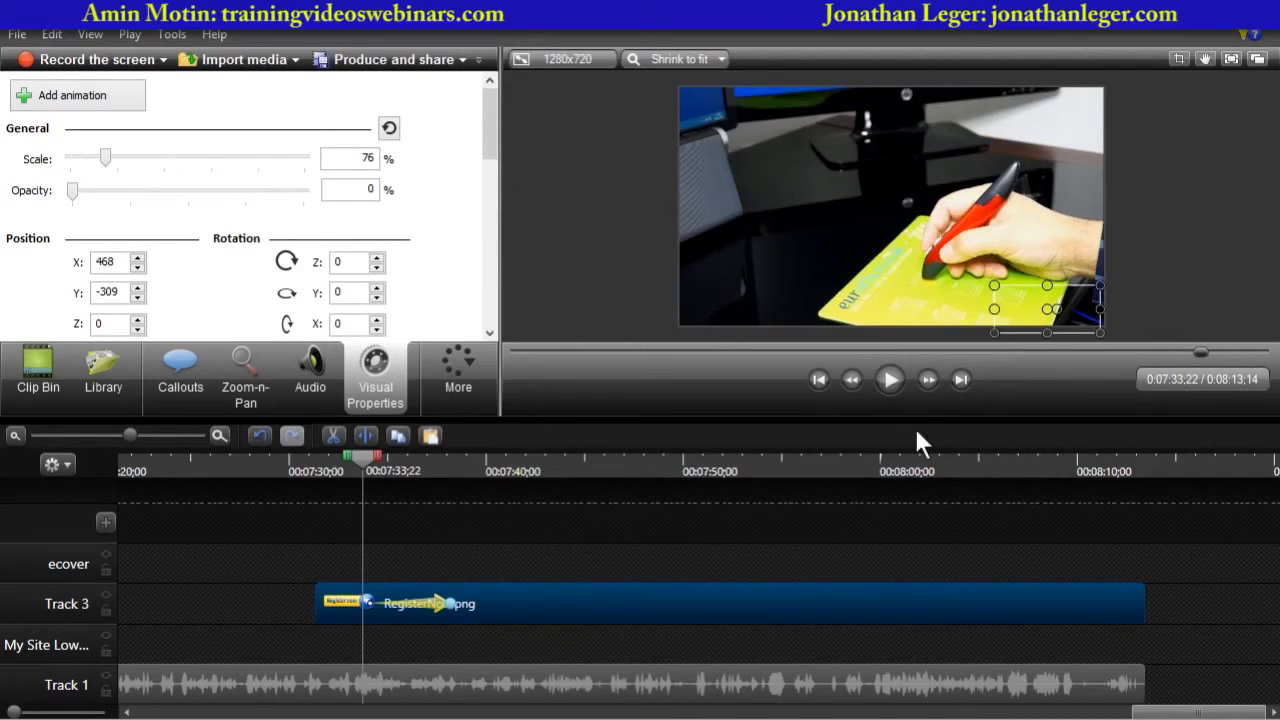
left_click(648, 304)
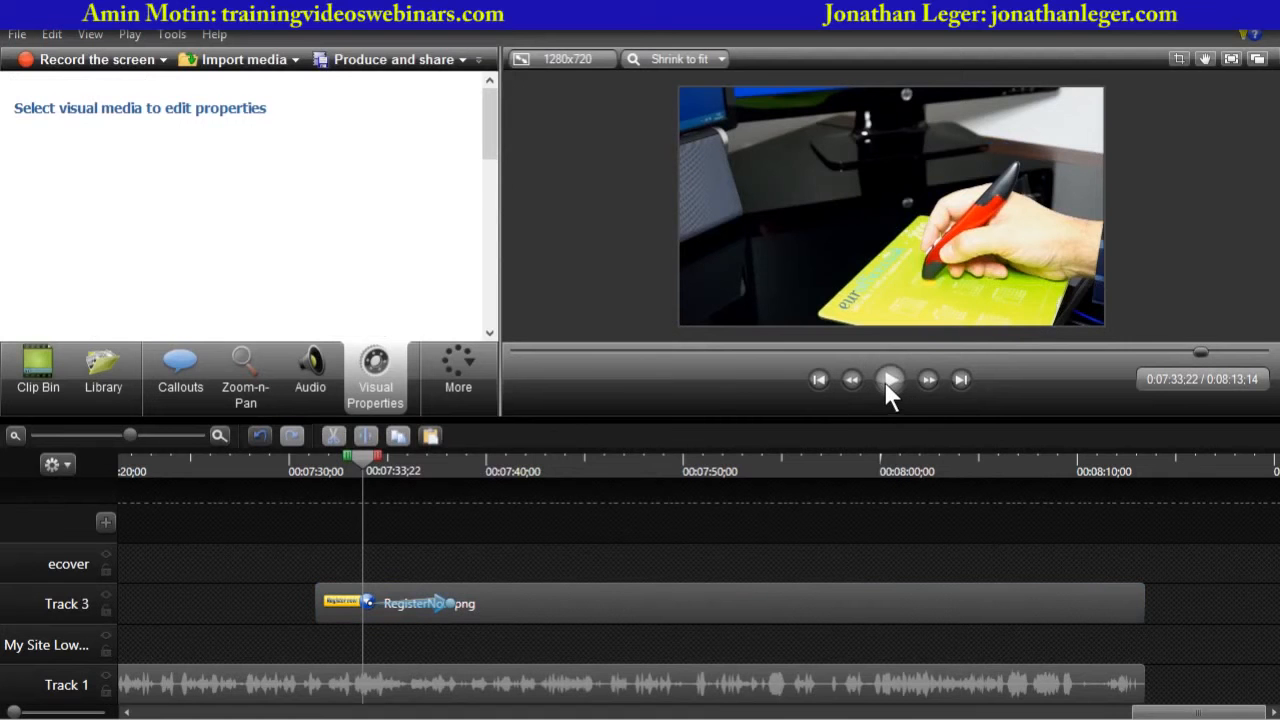
left_click(885, 380)
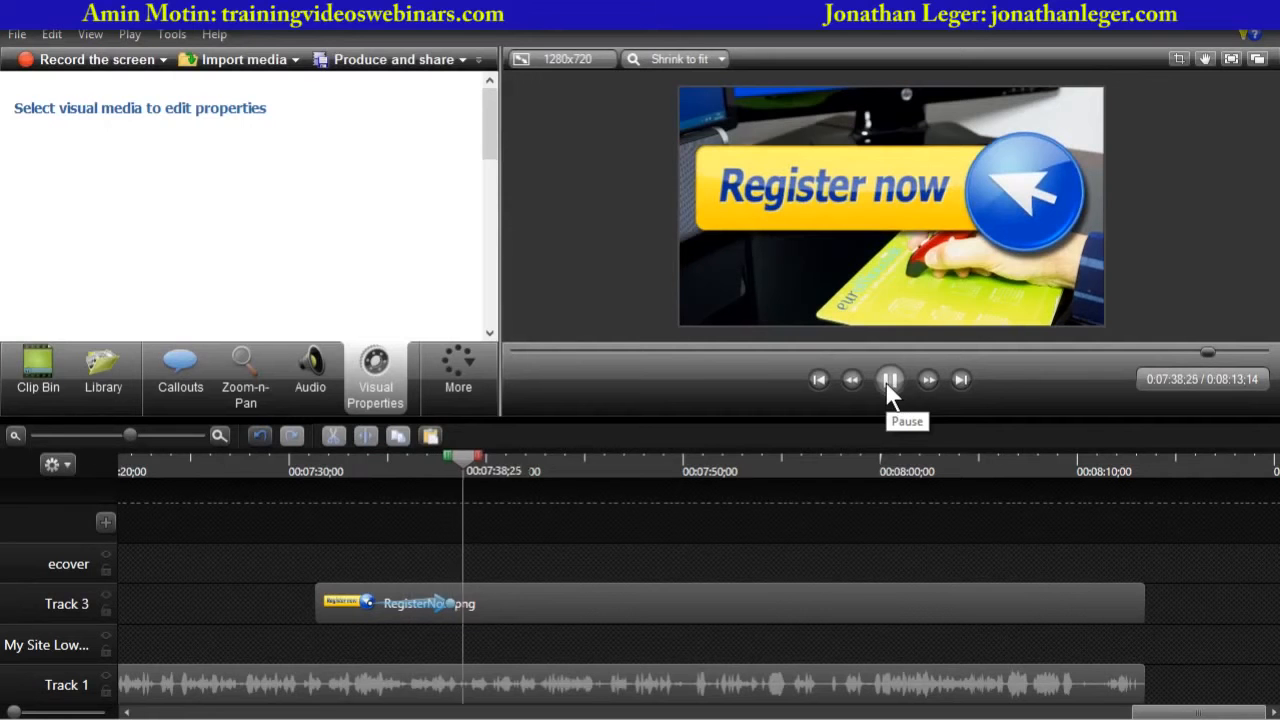
left_click(885, 381)
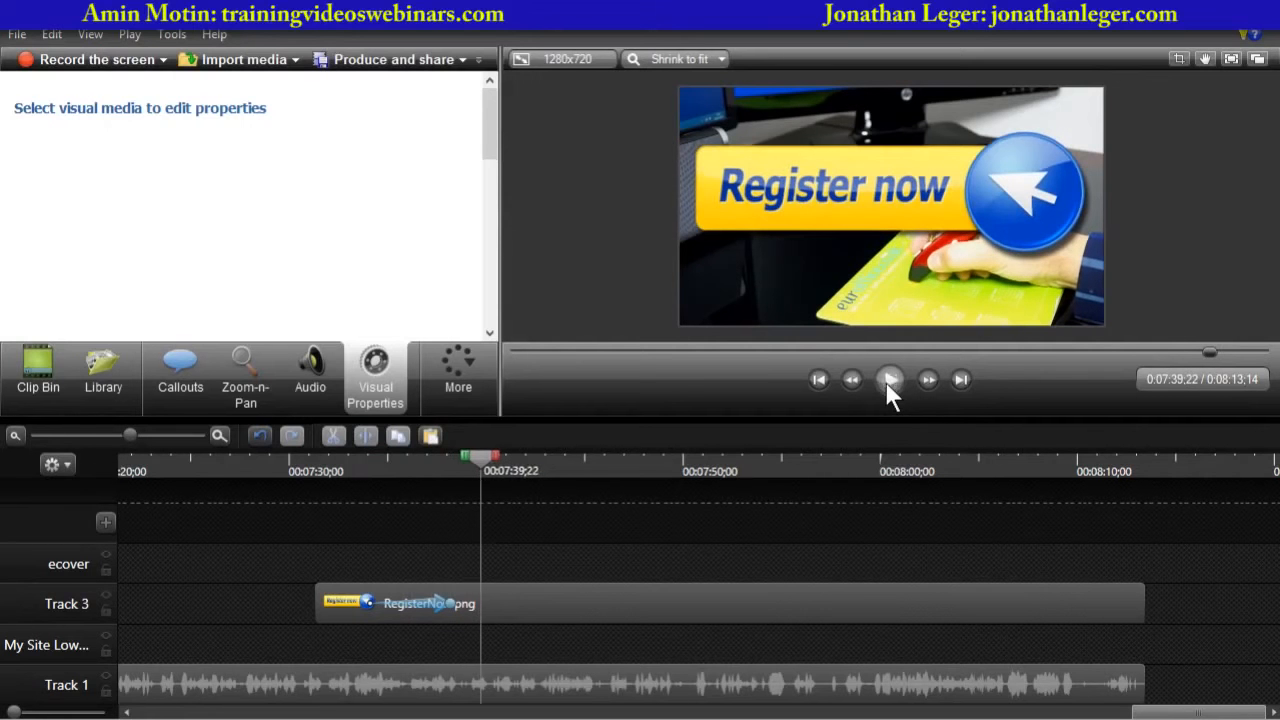
left_click(367, 470)
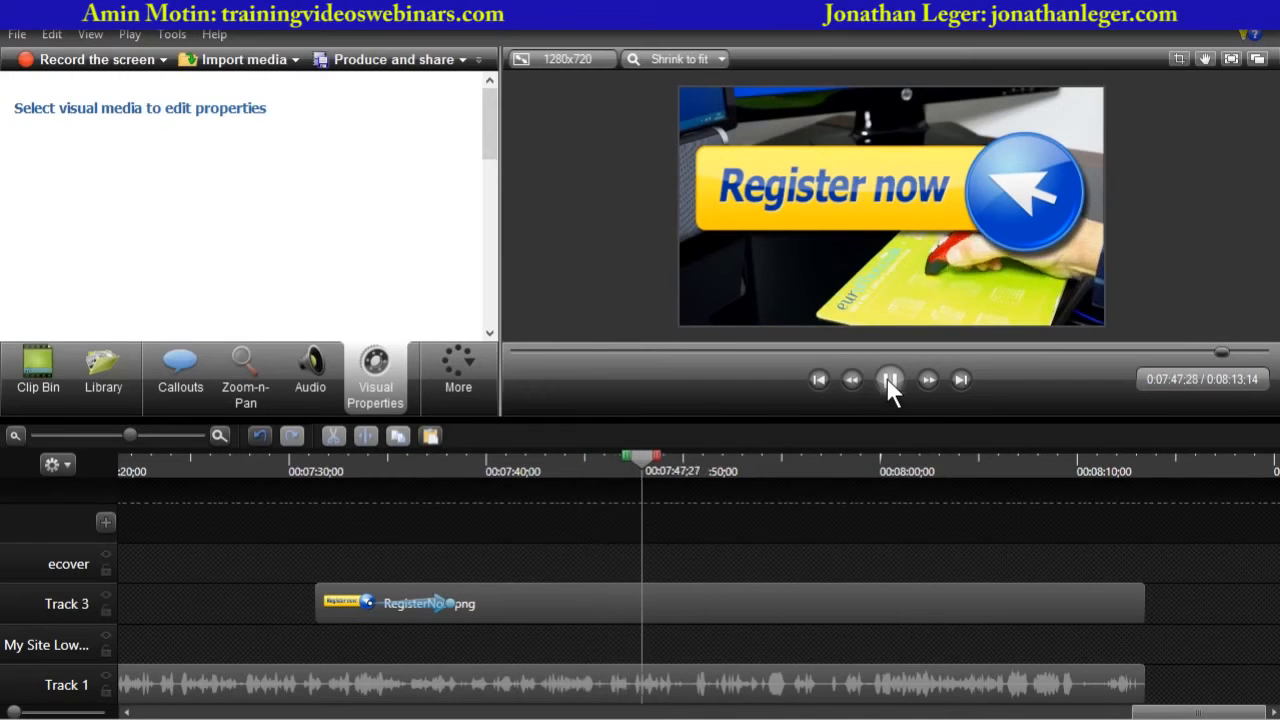
left_click(890, 381)
- Ungroup Group 2 on the My Site Lower track into its separate clips
left_click_drag(647, 462, 575, 519)
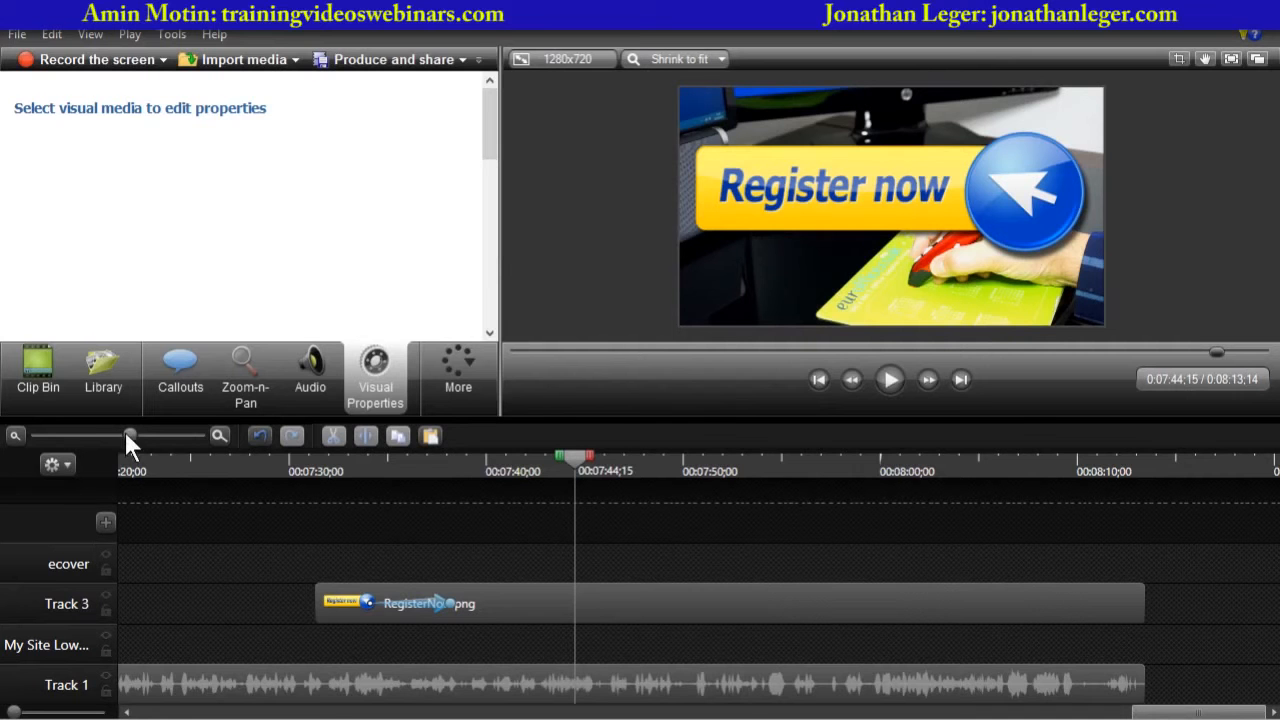
left_click_drag(126, 435, 85, 435)
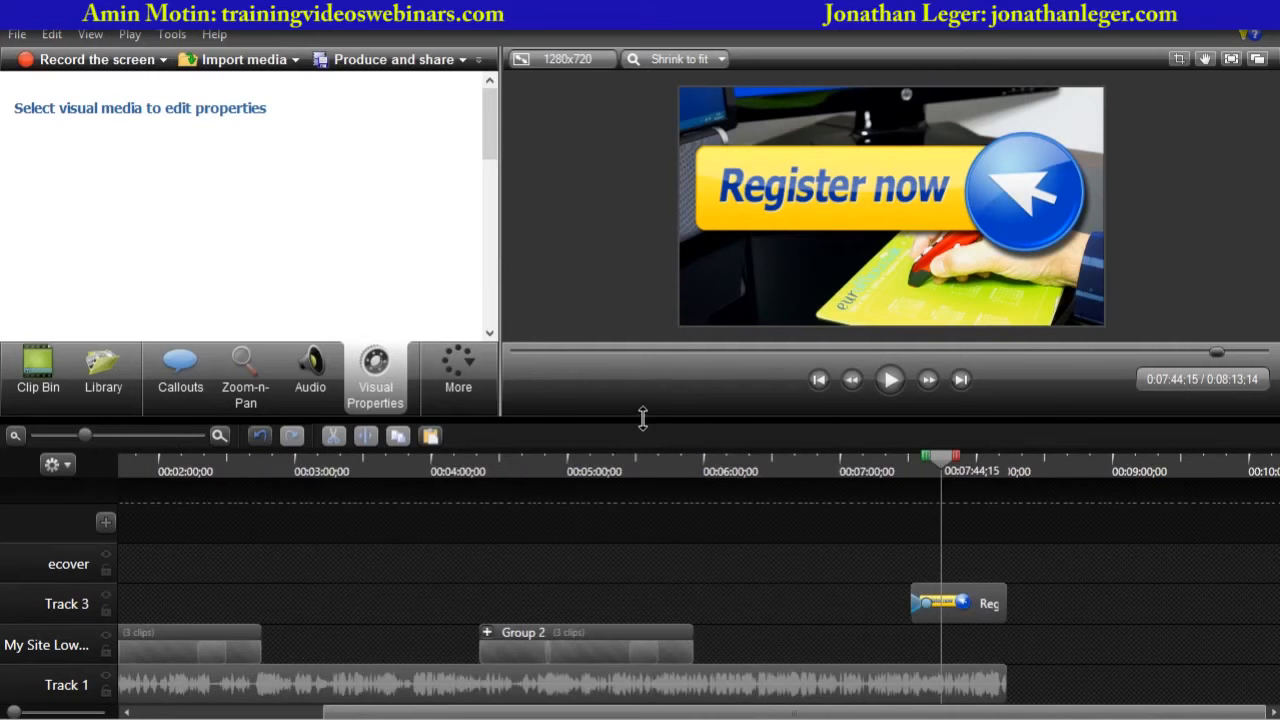
left_click_drag(643, 418, 643, 330)
left_click(584, 641)
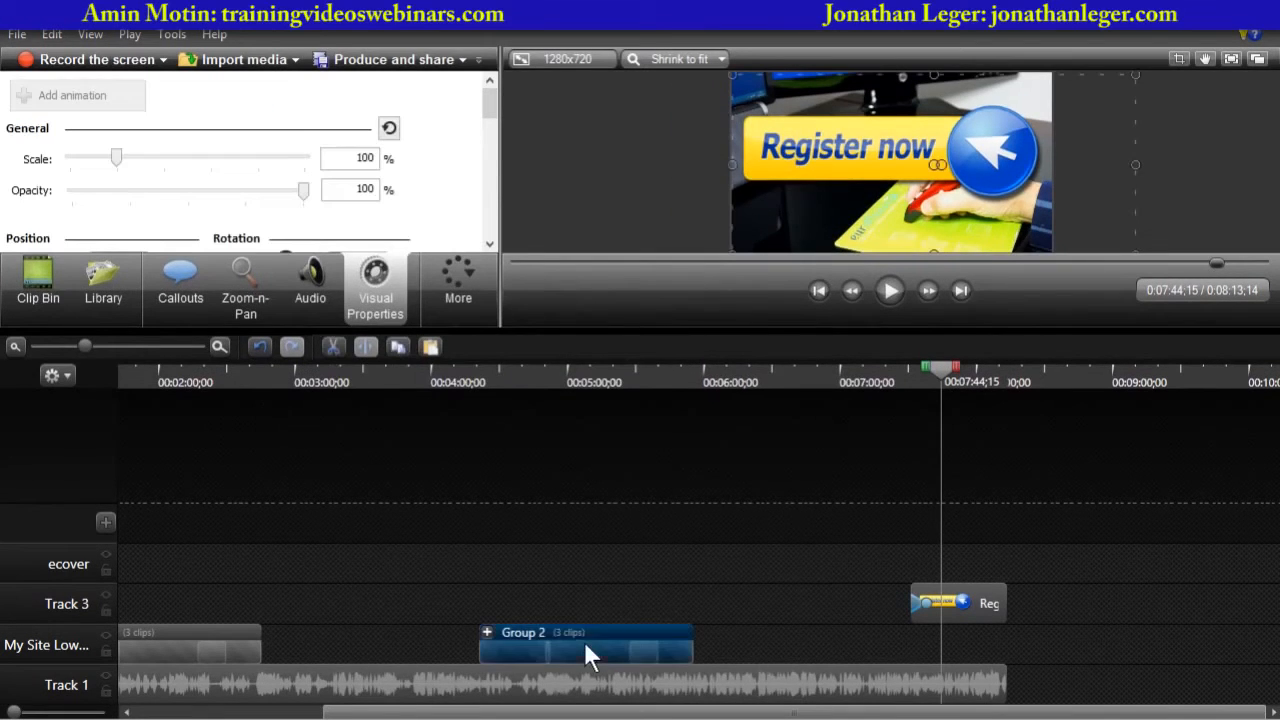
right_click(584, 641)
left_click(674, 553)
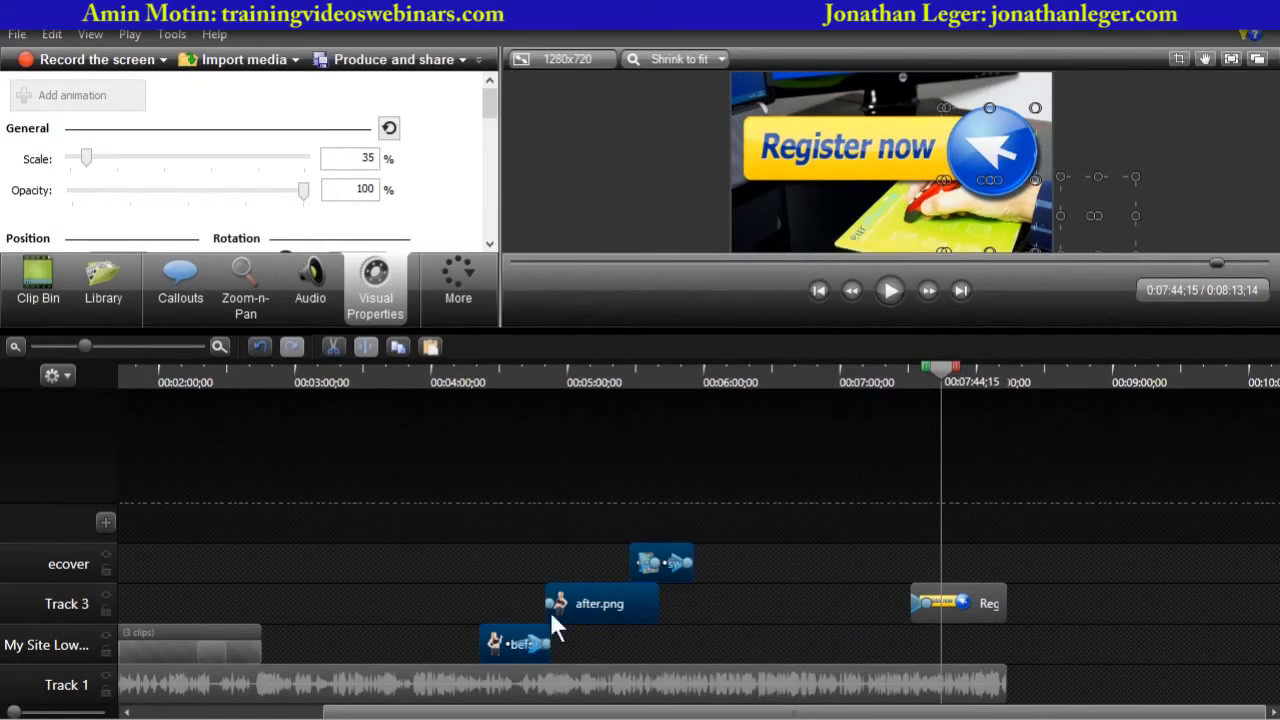
- Move the ecover and after.png clips from the ungrouped group slightly later on the timeline
mouse_move(663, 562)
left_mouse_down()
mouse_move(748, 560)
mouse_move(670, 562)
left_mouse_up()
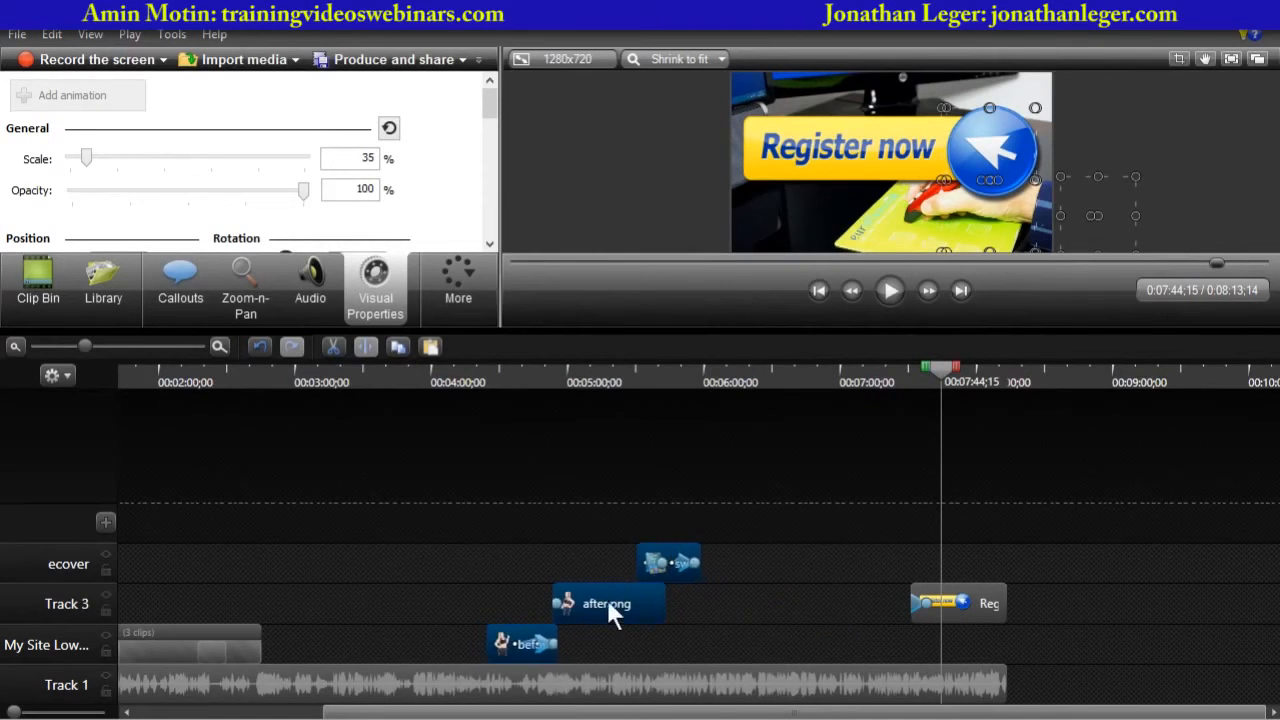
left_click(521, 637)
right_click(521, 637)
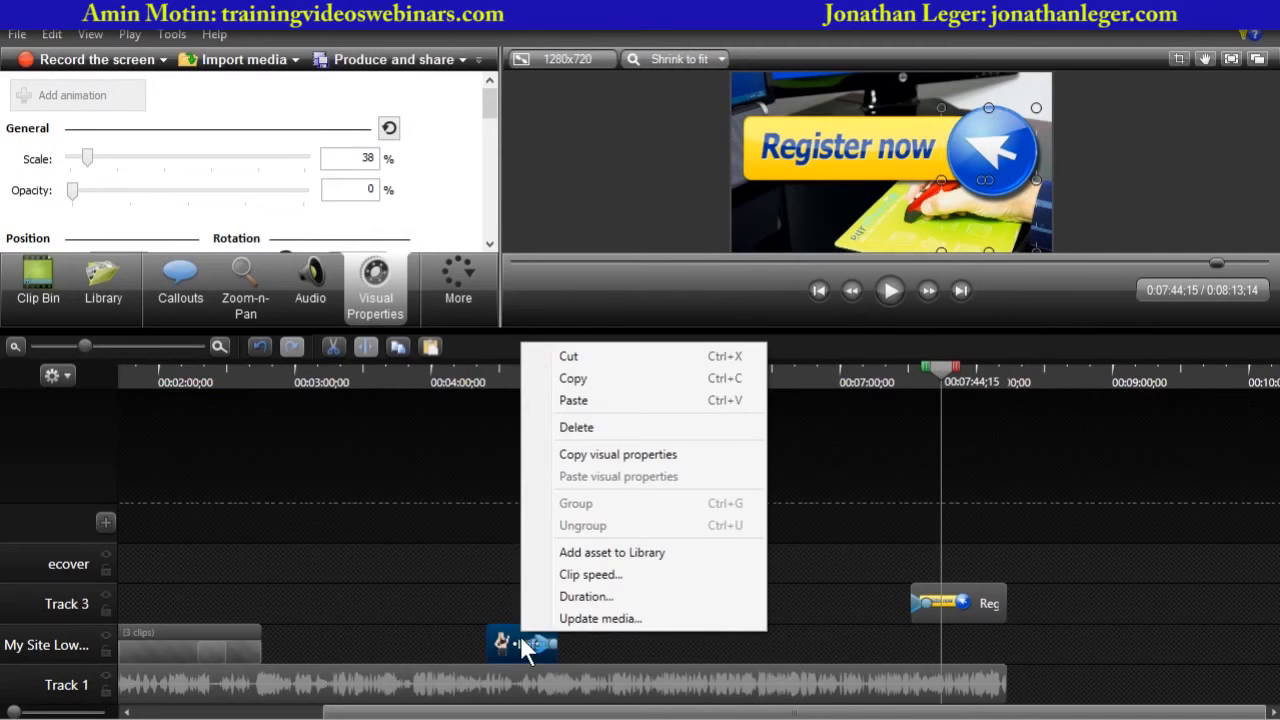
left_click(462, 606)
left_click_drag(662, 565, 741, 563)
double_click(620, 596)
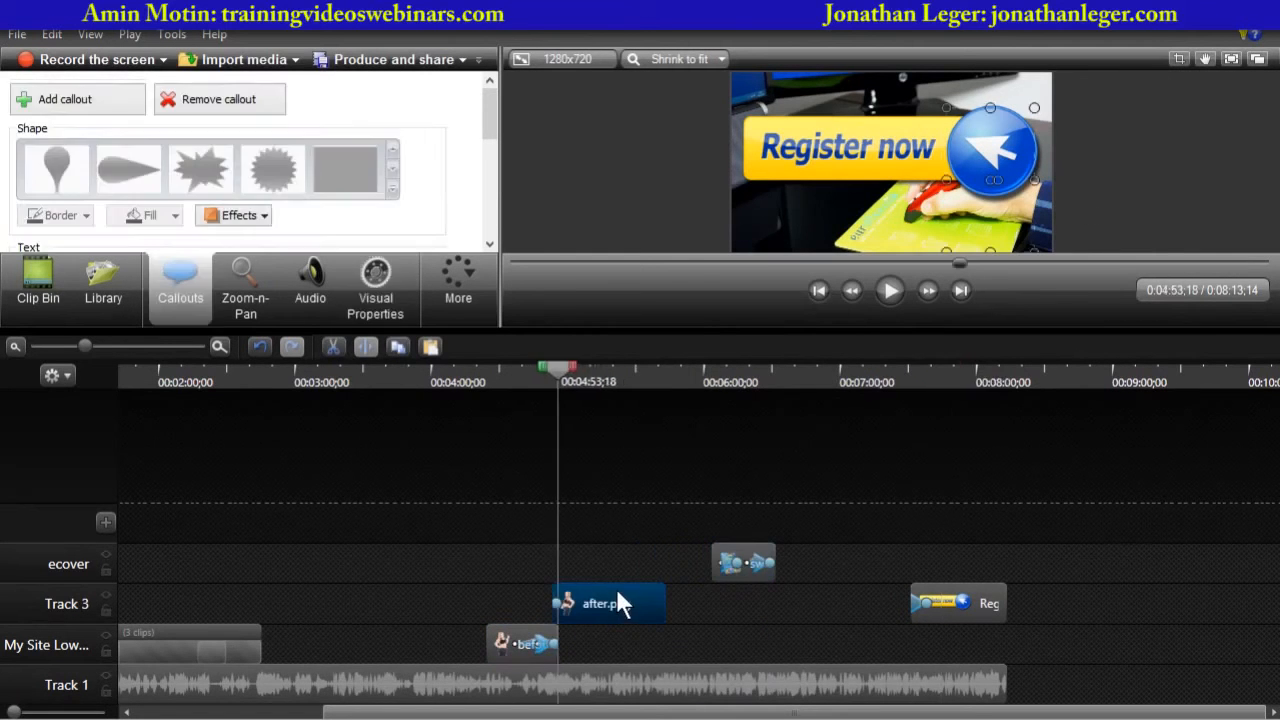
left_click_drag(637, 600, 657, 603)
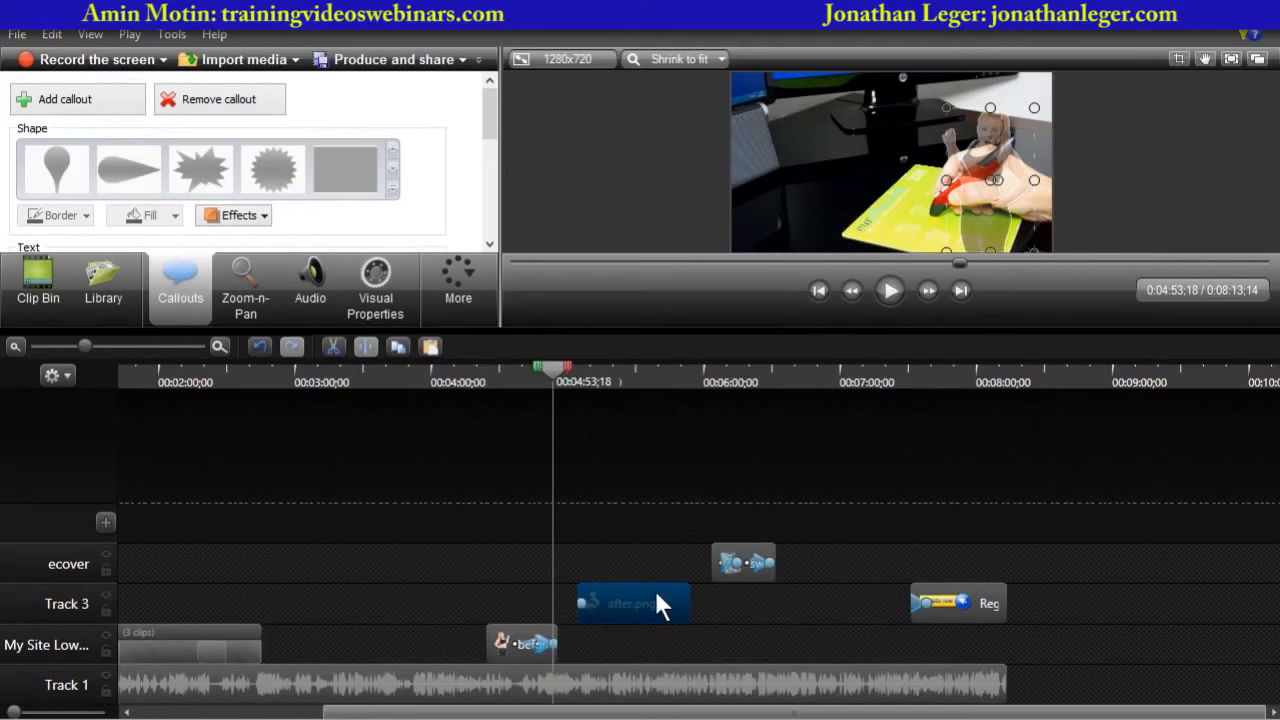
- Shorten the before.png, after.png and ecover overlay clips by trimming their ends on the timeline
left_click_drag(558, 387, 450, 440)
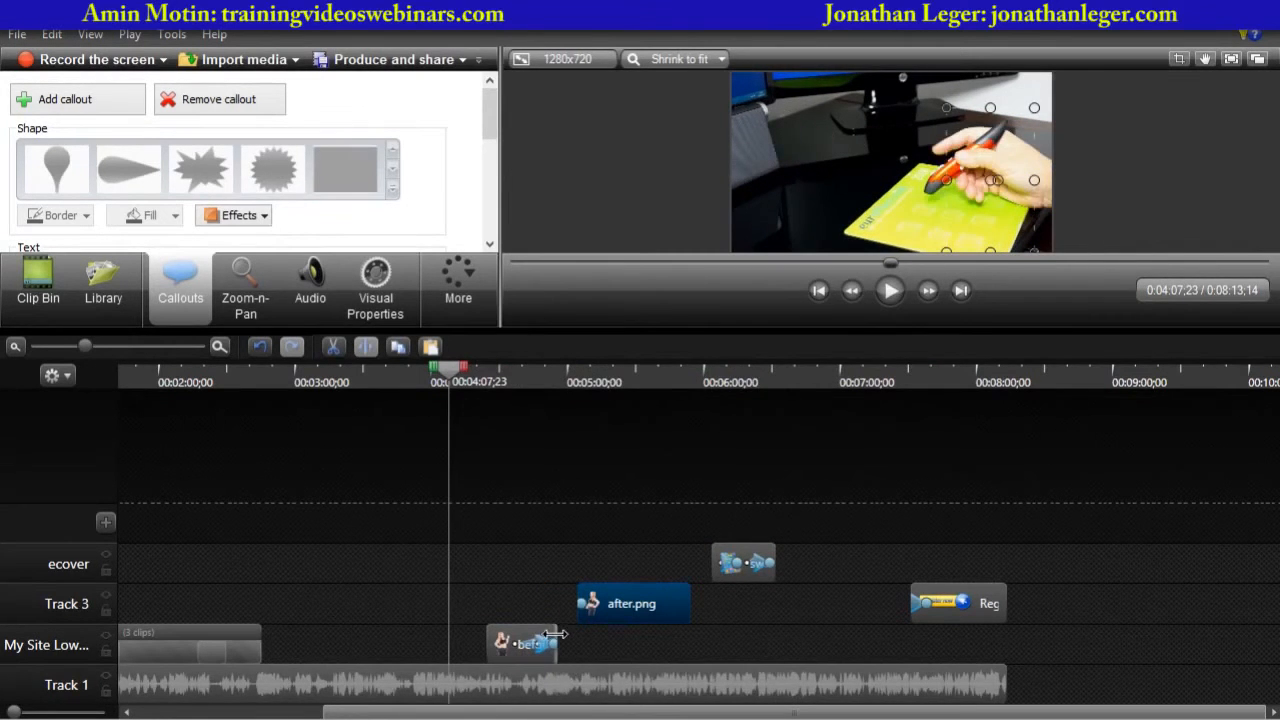
left_click_drag(556, 642, 519, 640)
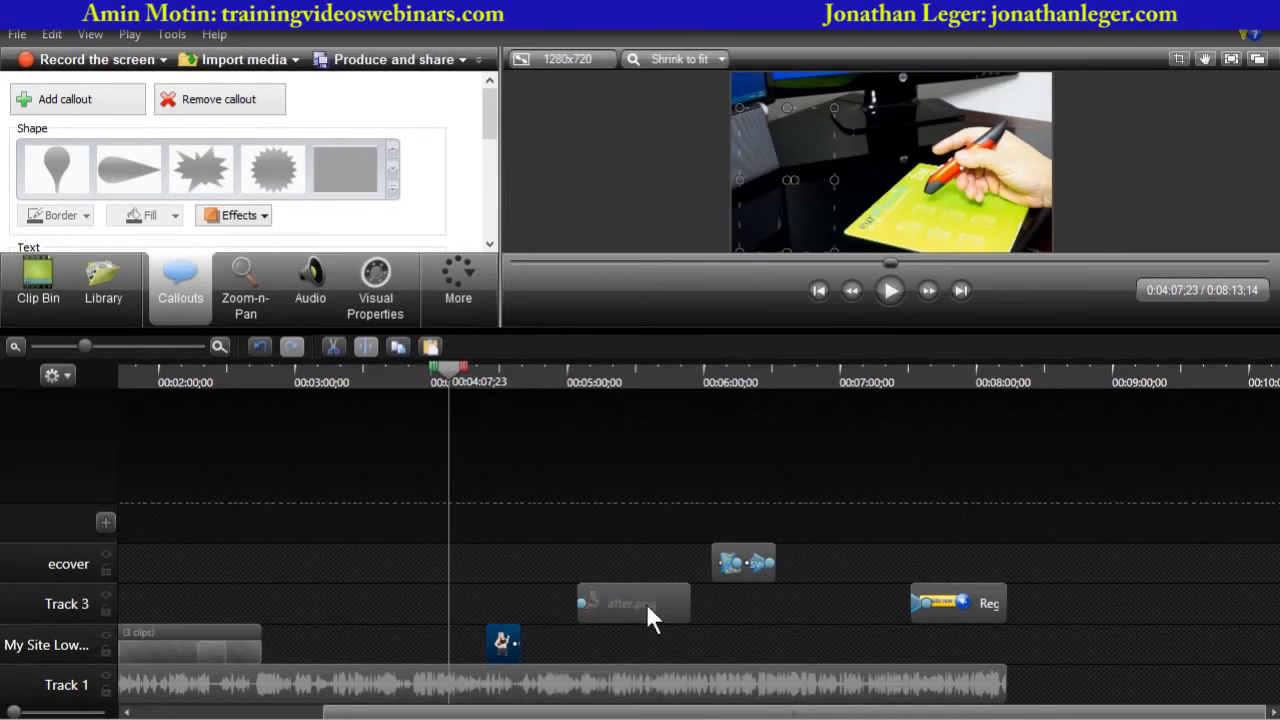
left_click_drag(689, 603, 565, 590)
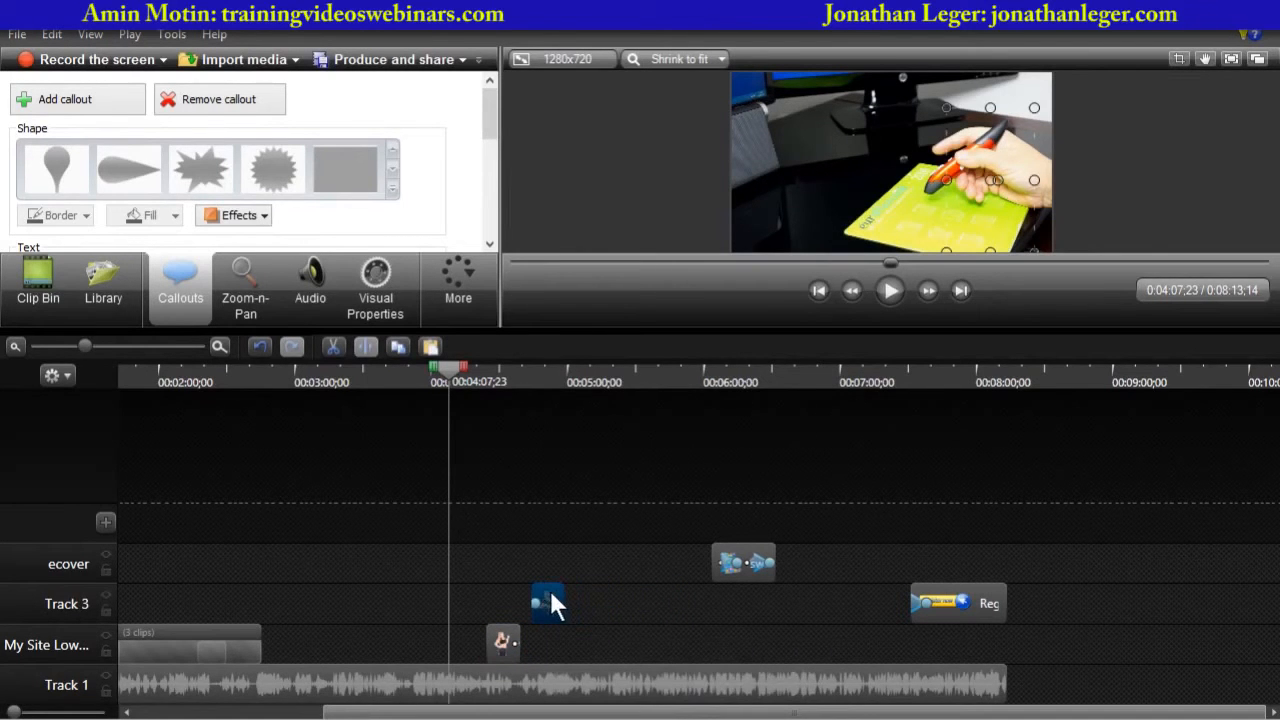
left_click_drag(775, 560, 608, 551)
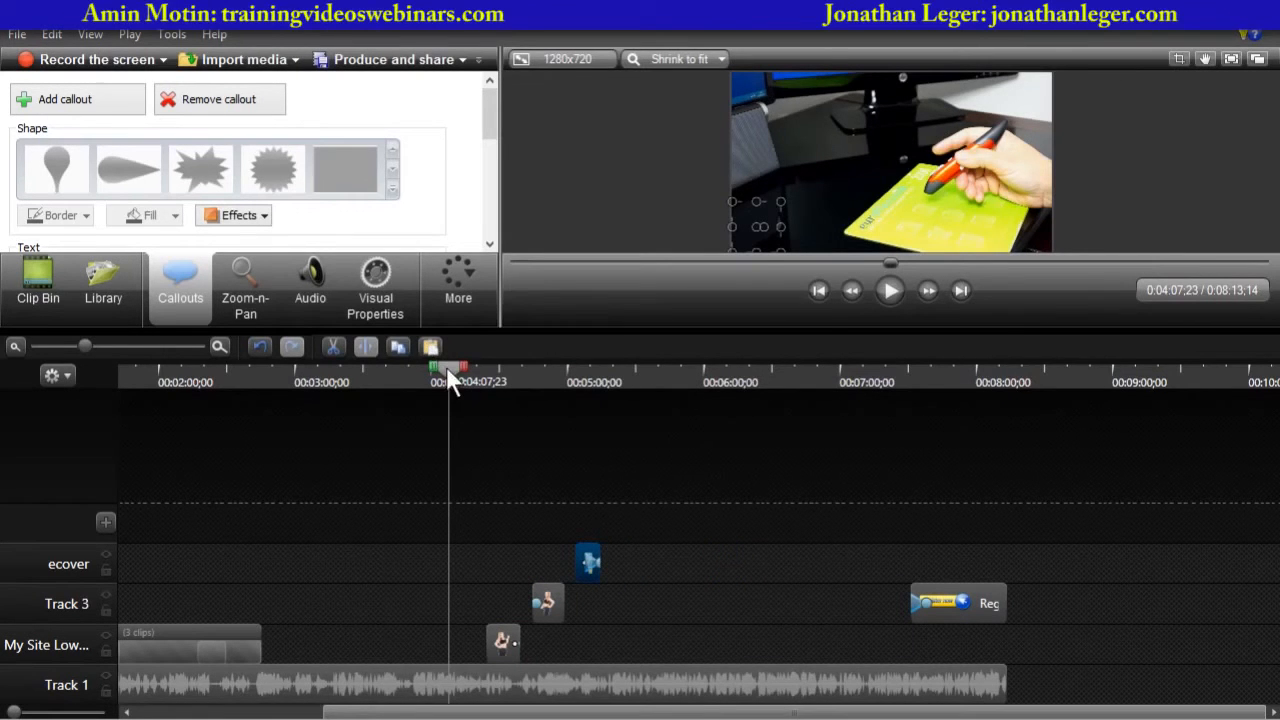
- Play back the shortened overlay clips from about 4:24
left_click_drag(446, 366, 487, 372)
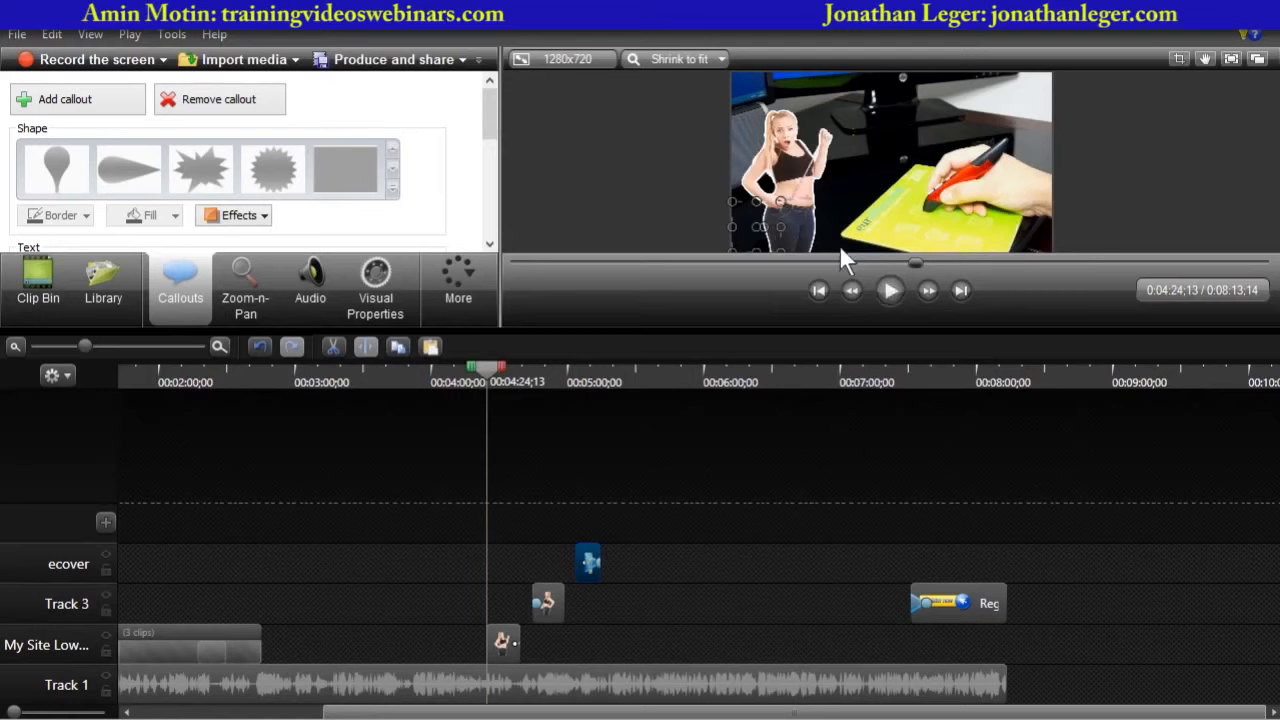
left_click(891, 288)
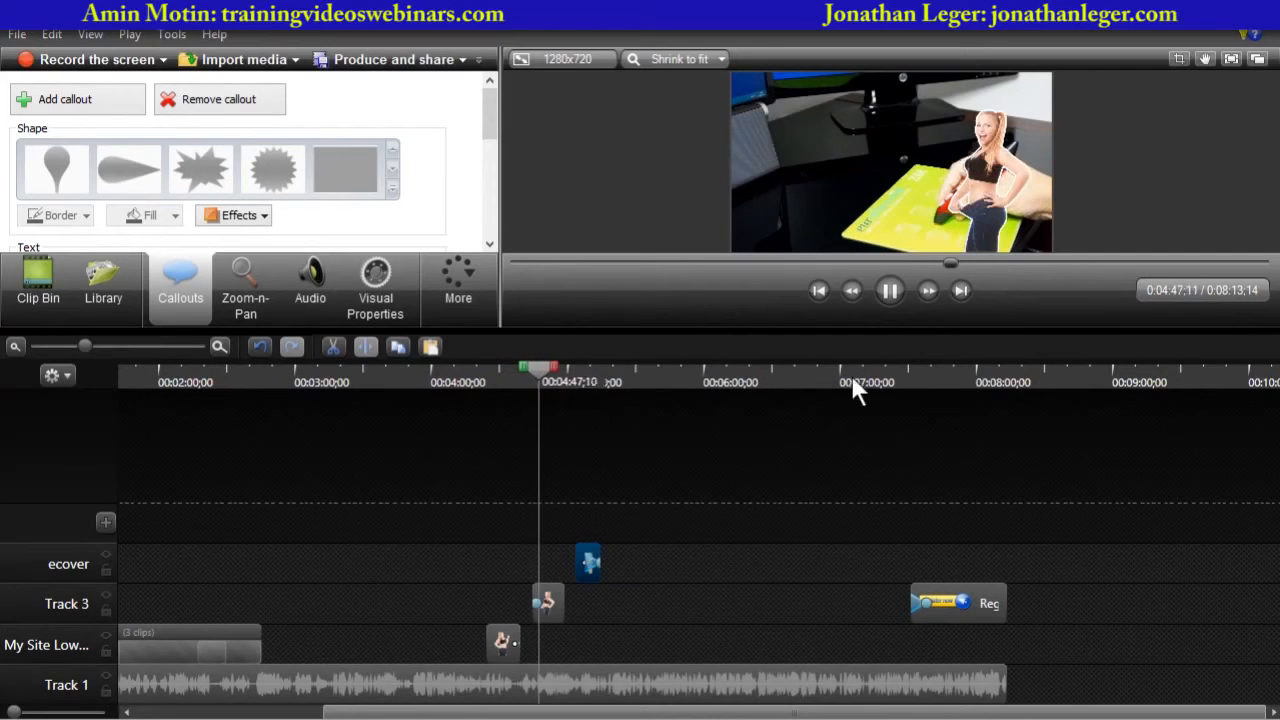
left_click(890, 290)
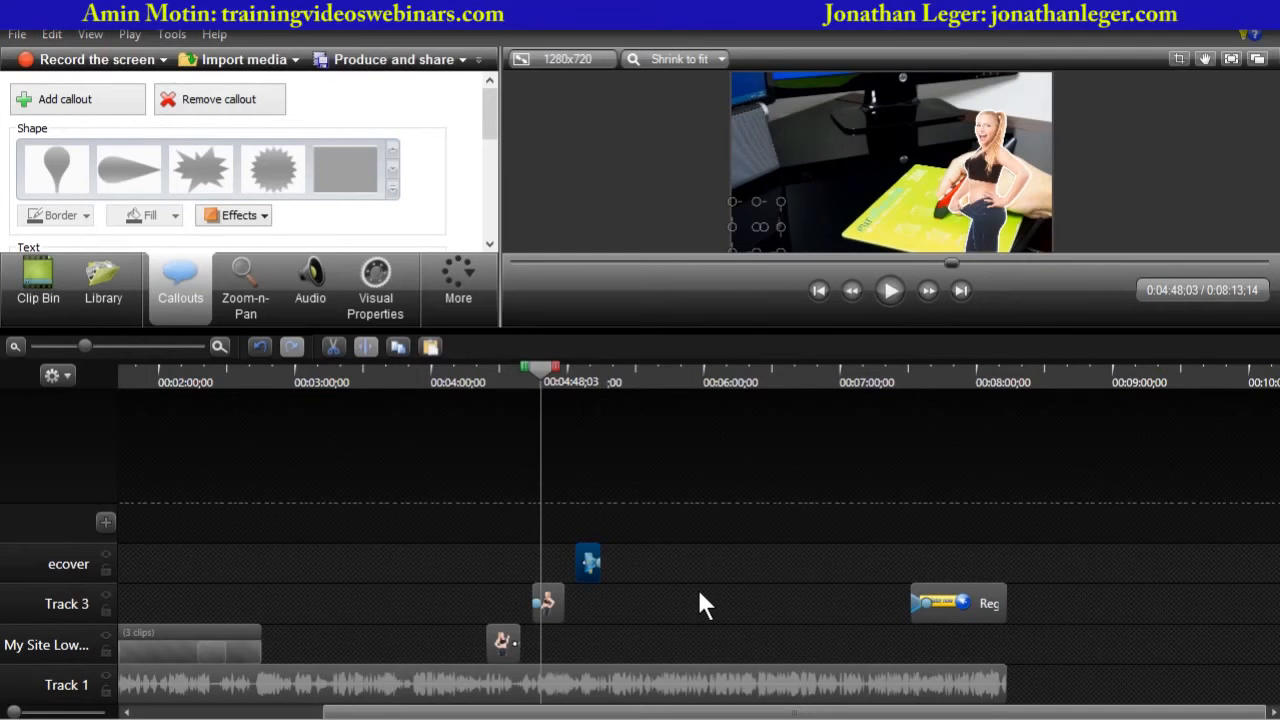
- Group the before, after and ecover overlay clips into one group and ungroup them again
left_click(686, 603)
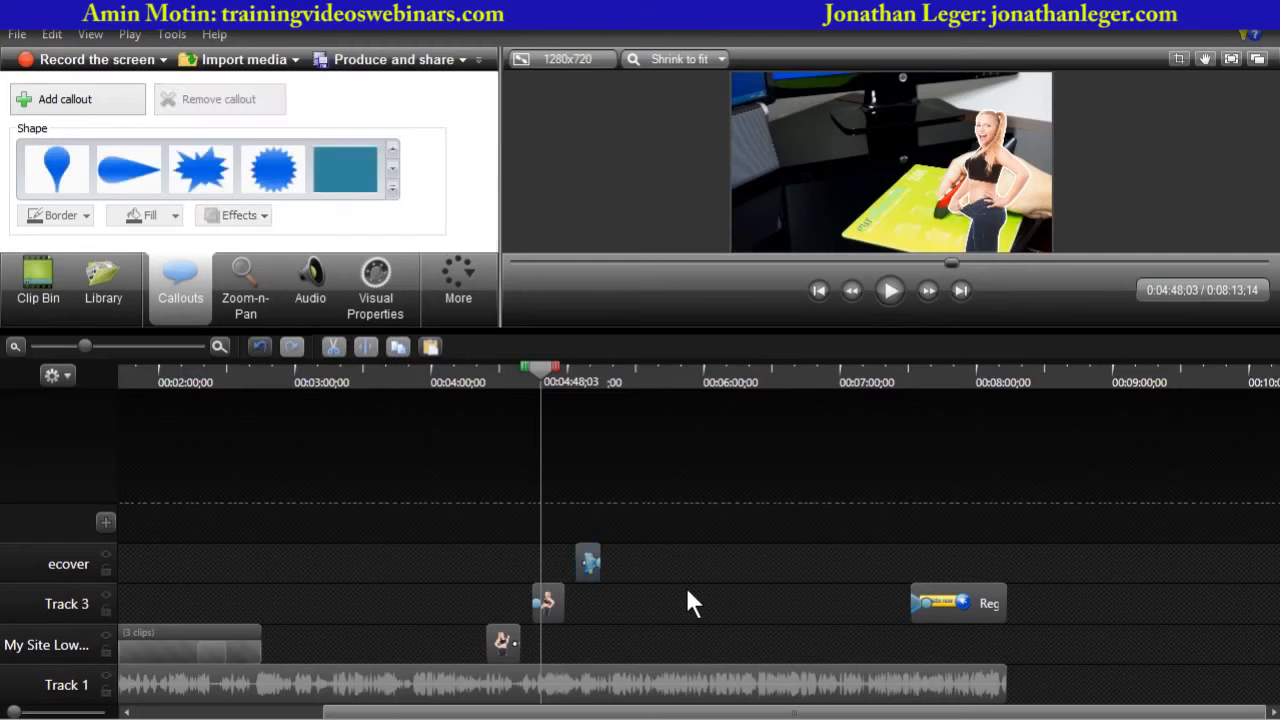
left_click(501, 643)
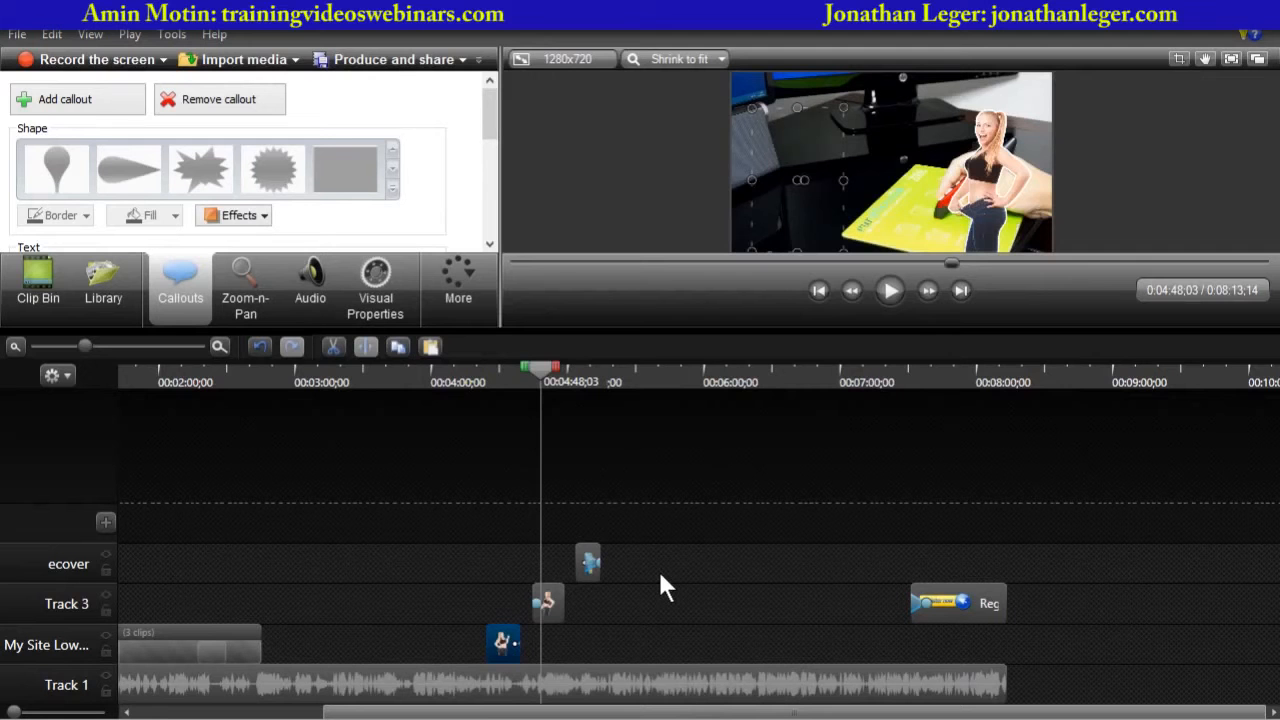
left_click(547, 600)
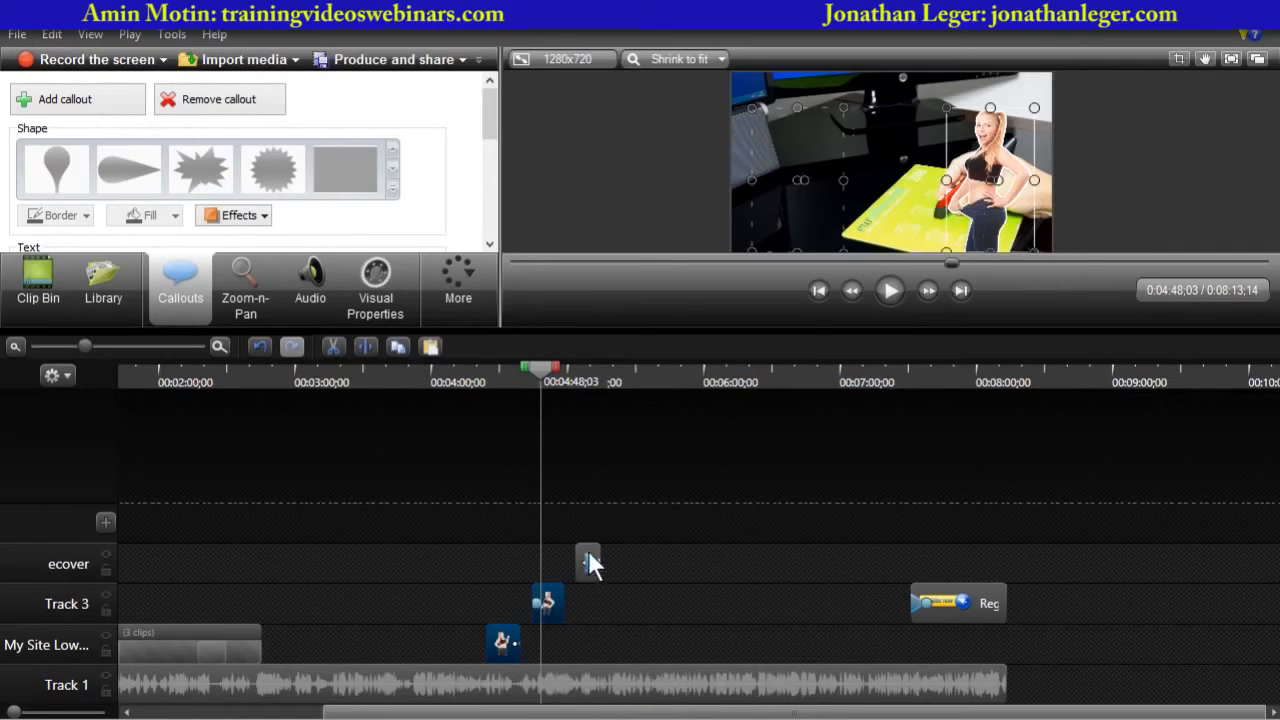
left_click(588, 563, "ctrl")
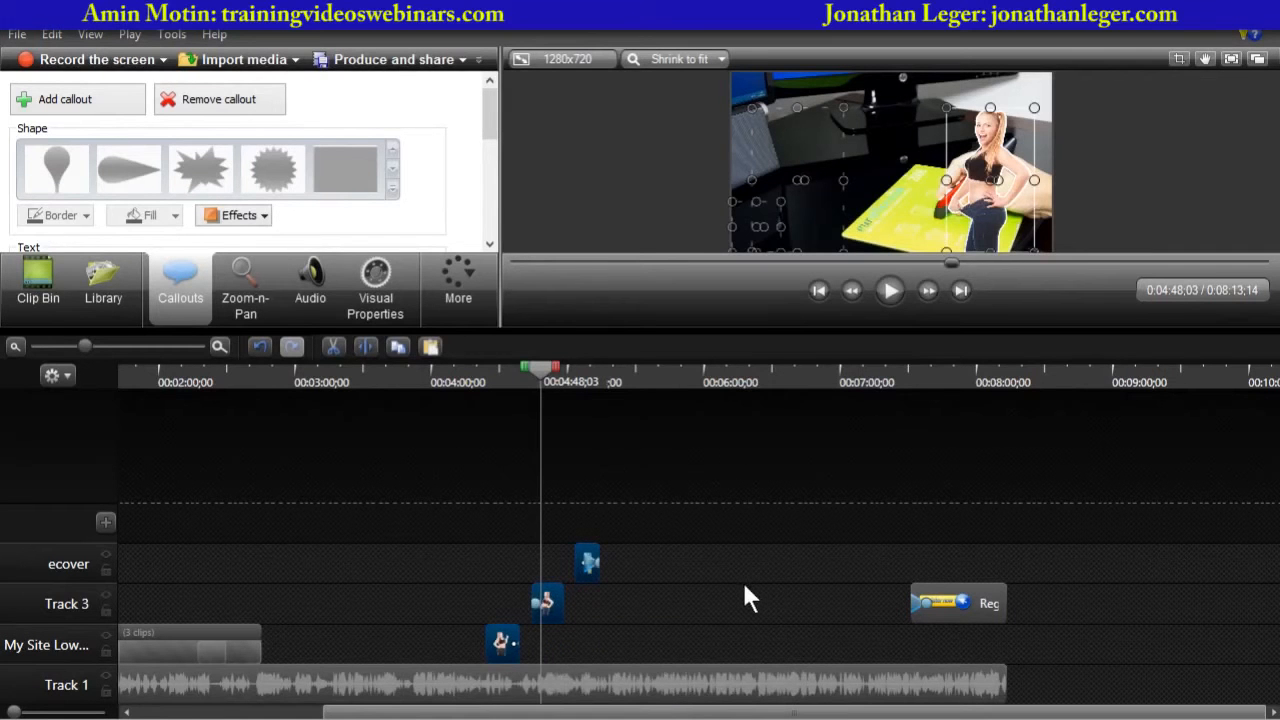
right_click(545, 600)
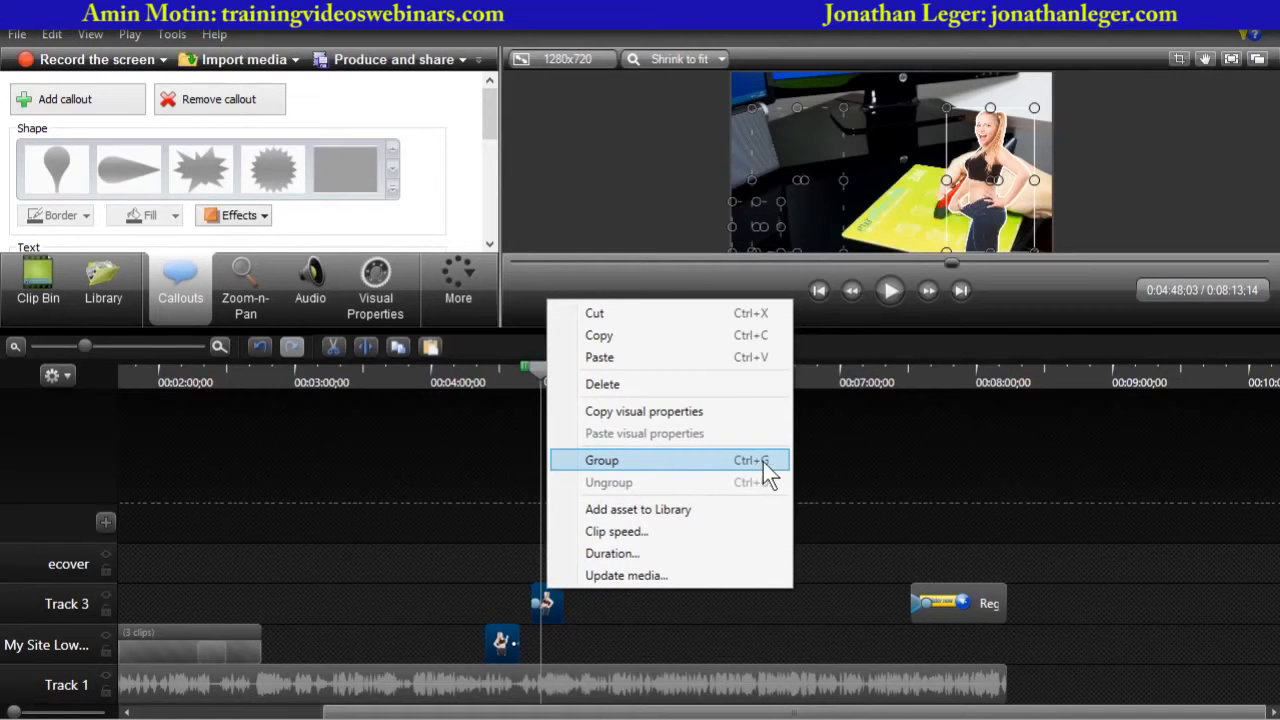
left_click(627, 461)
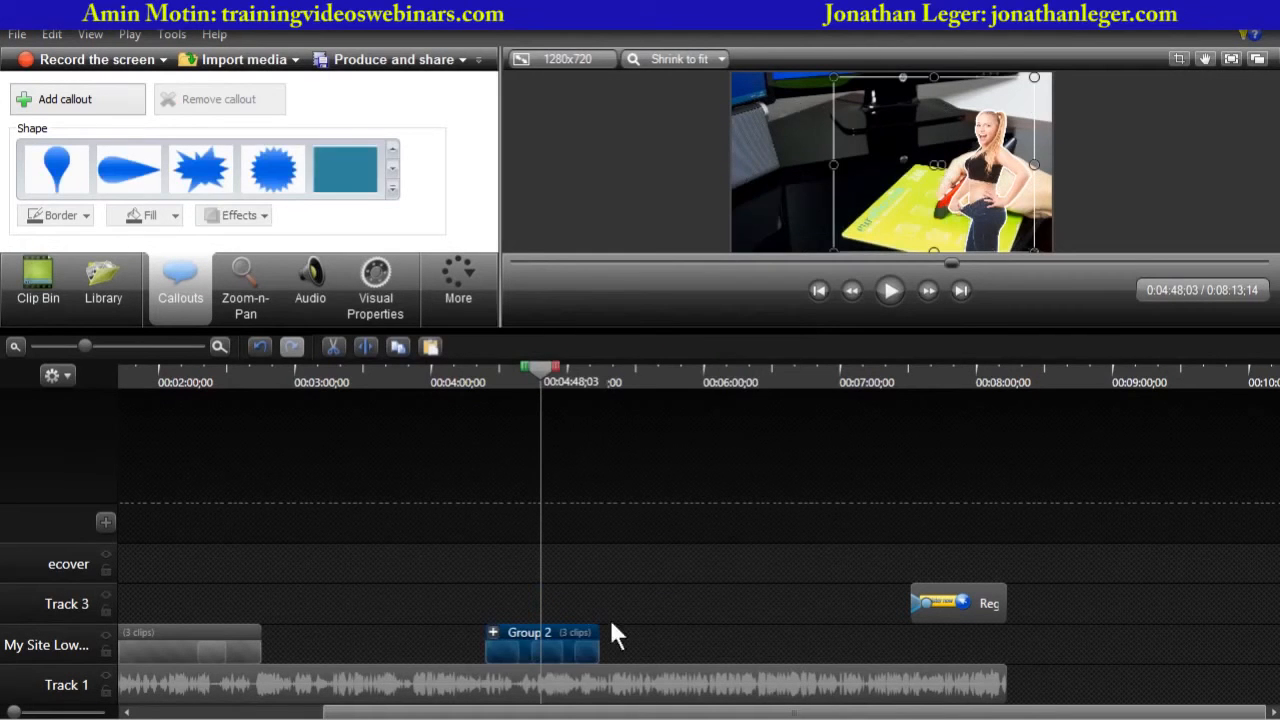
right_click(553, 633)
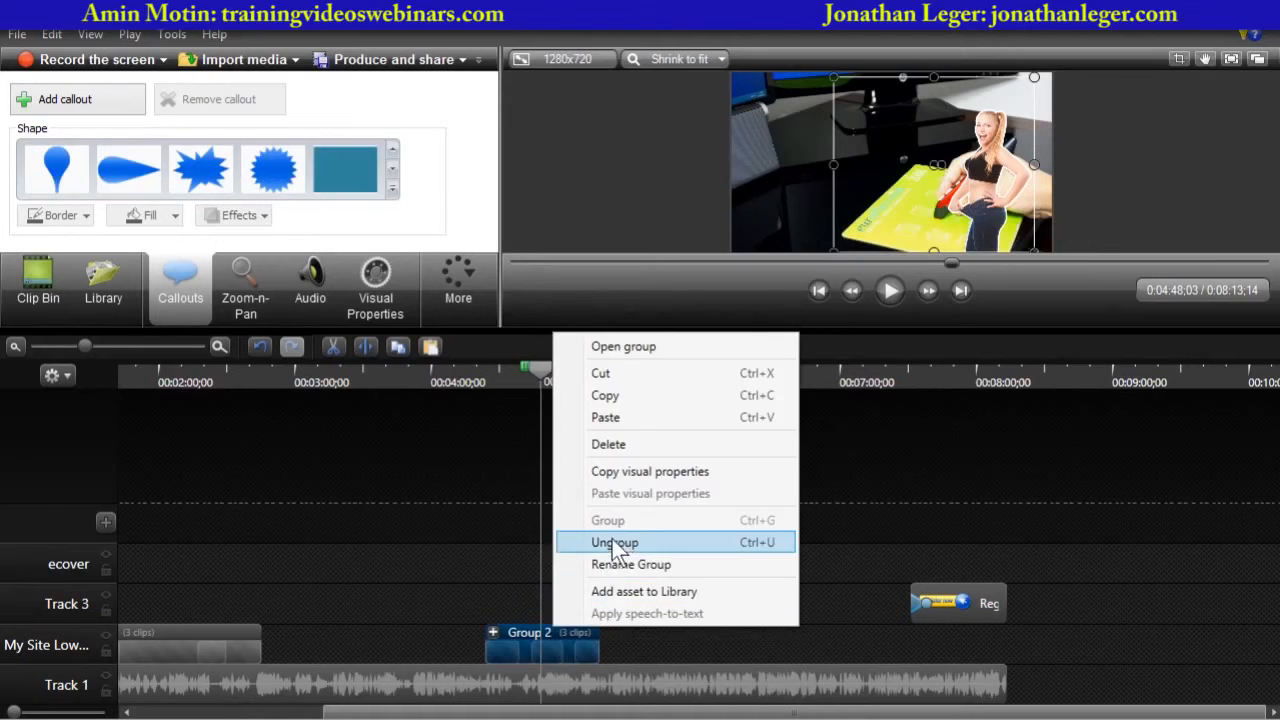
left_click(630, 543)
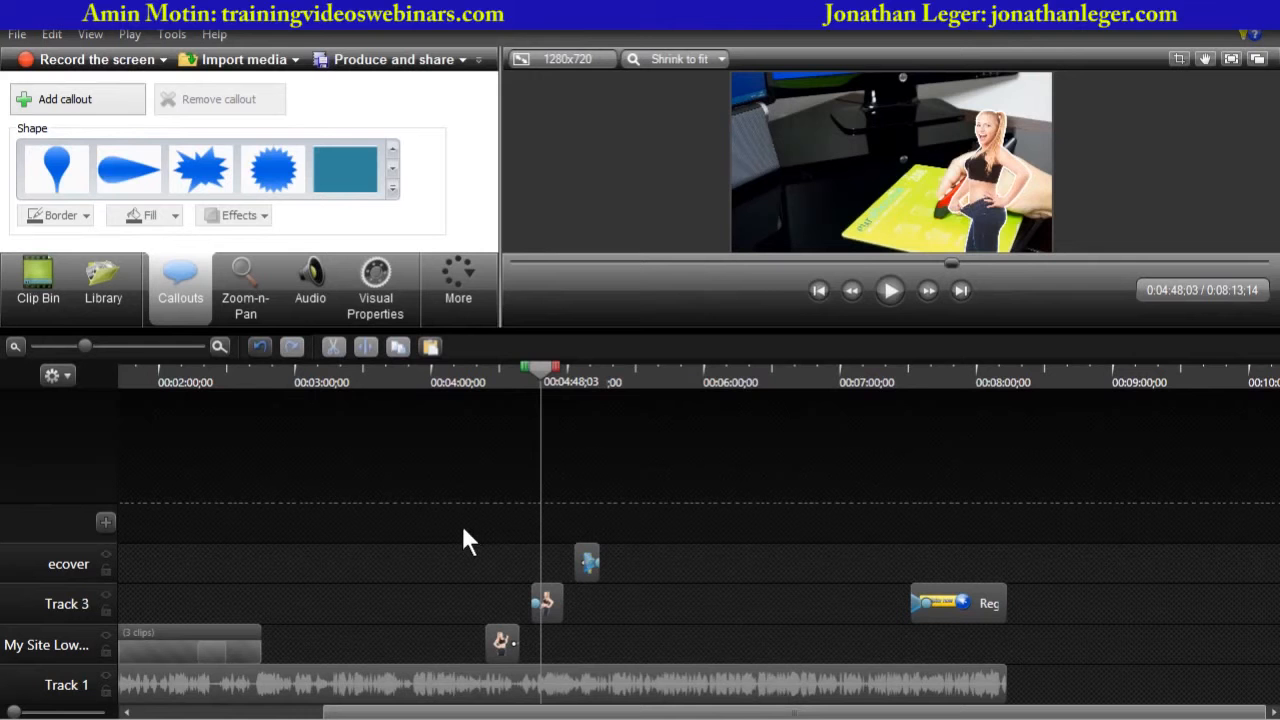
- Marquee-select the three overlay clips, group them, and ungroup them once more
left_click_drag(463, 530, 614, 650)
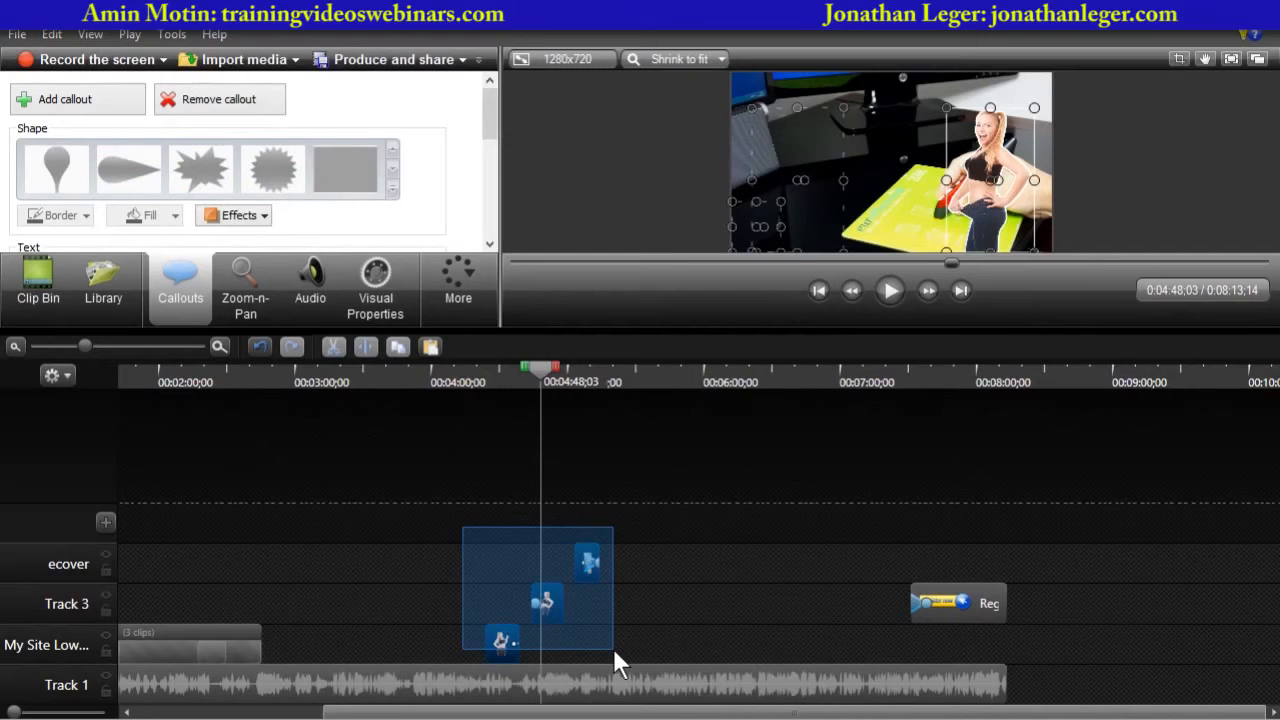
mouse_move(613, 648)
left_mouse_down()
mouse_move(620, 667)
mouse_move(612, 640)
left_mouse_up()
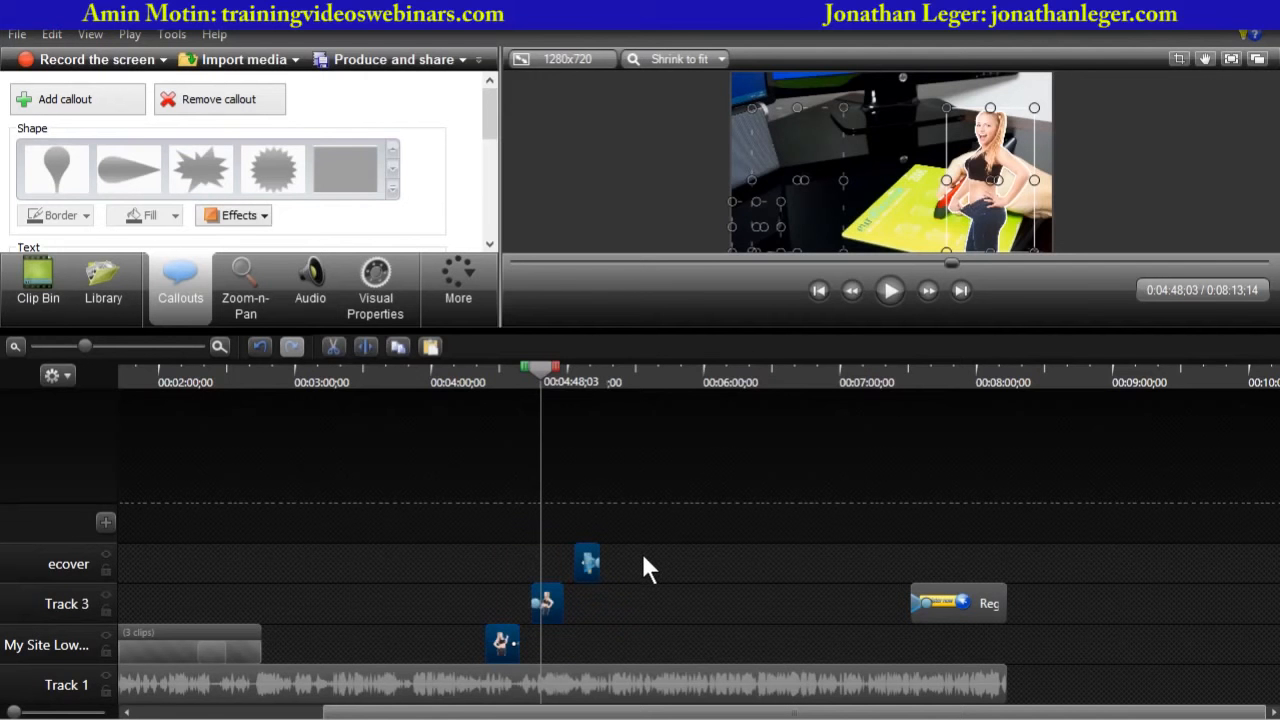
right_click(549, 597)
left_click(612, 462)
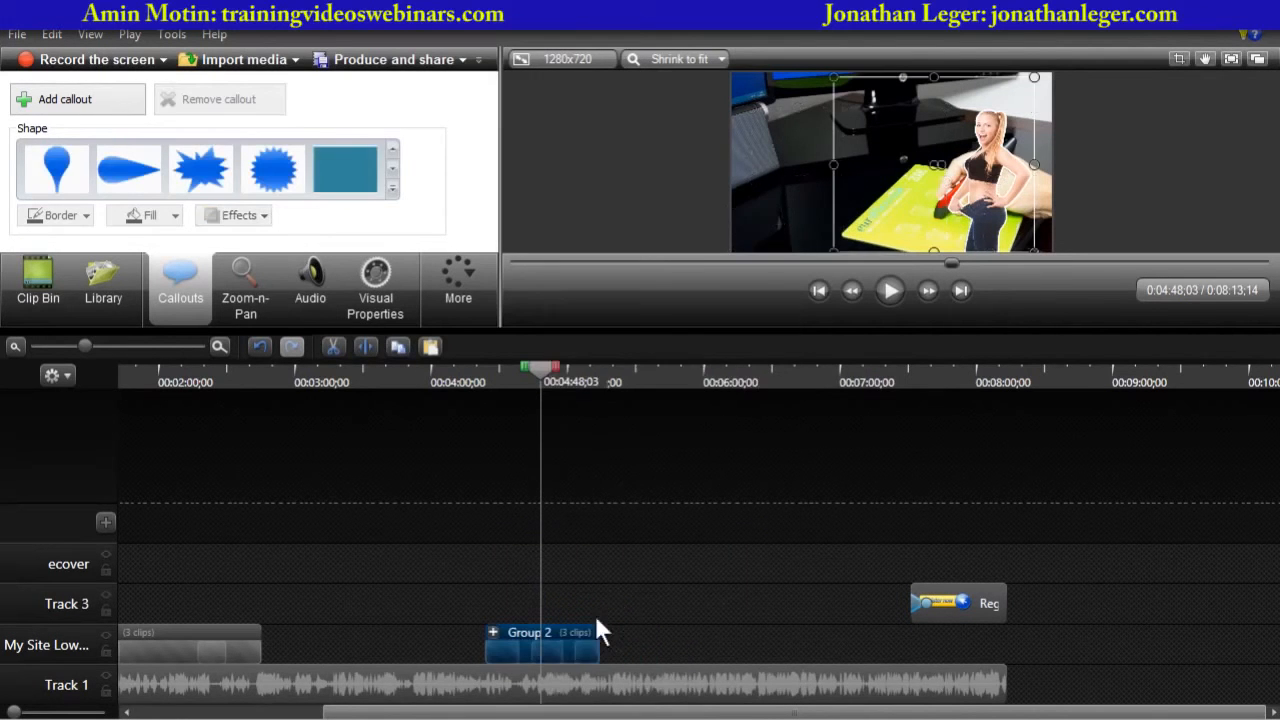
right_click(567, 640)
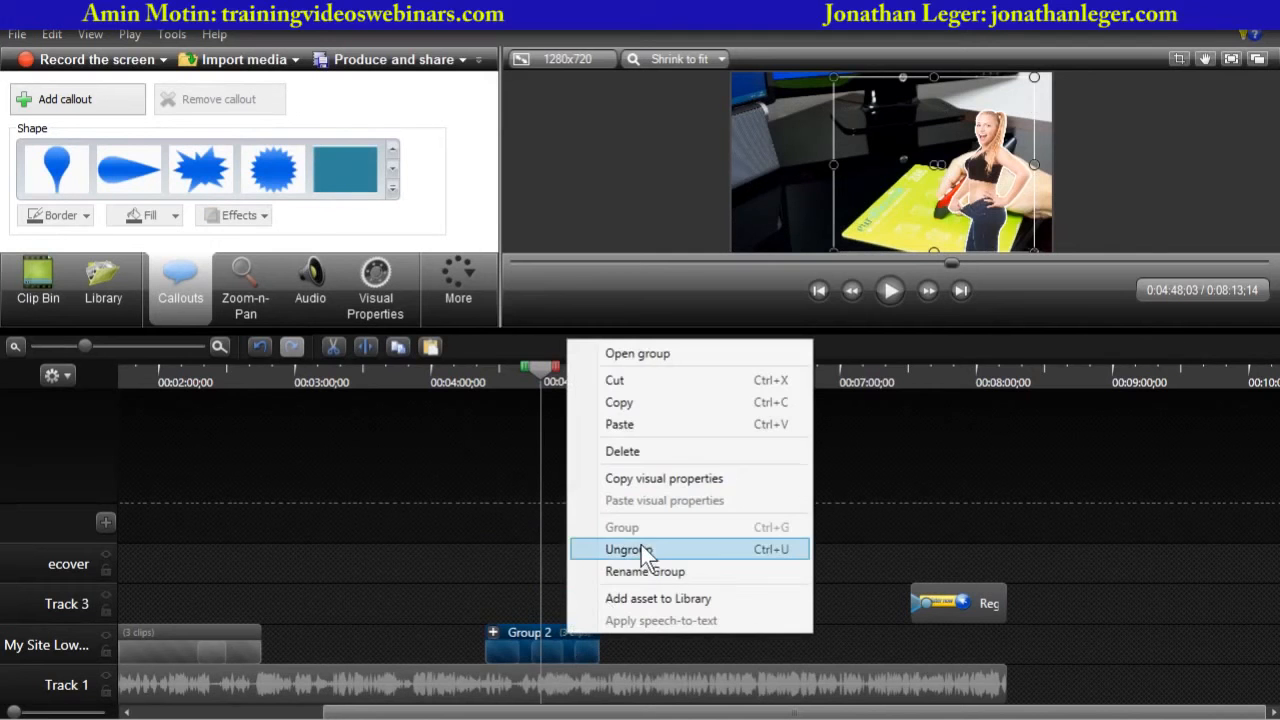
left_click(640, 548)
left_click(668, 591)
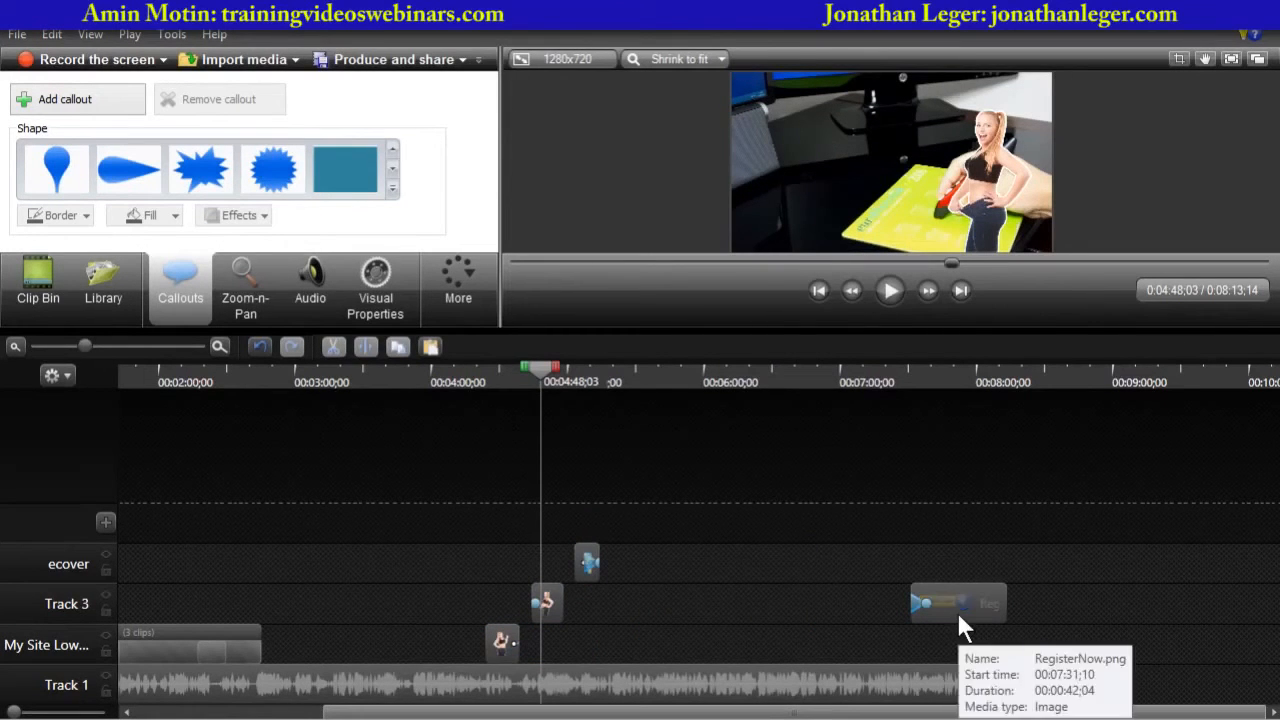
- Select the before, after, ecover and Register now clips together, first by marquee and then one by one
left_click_drag(477, 551, 982, 641)
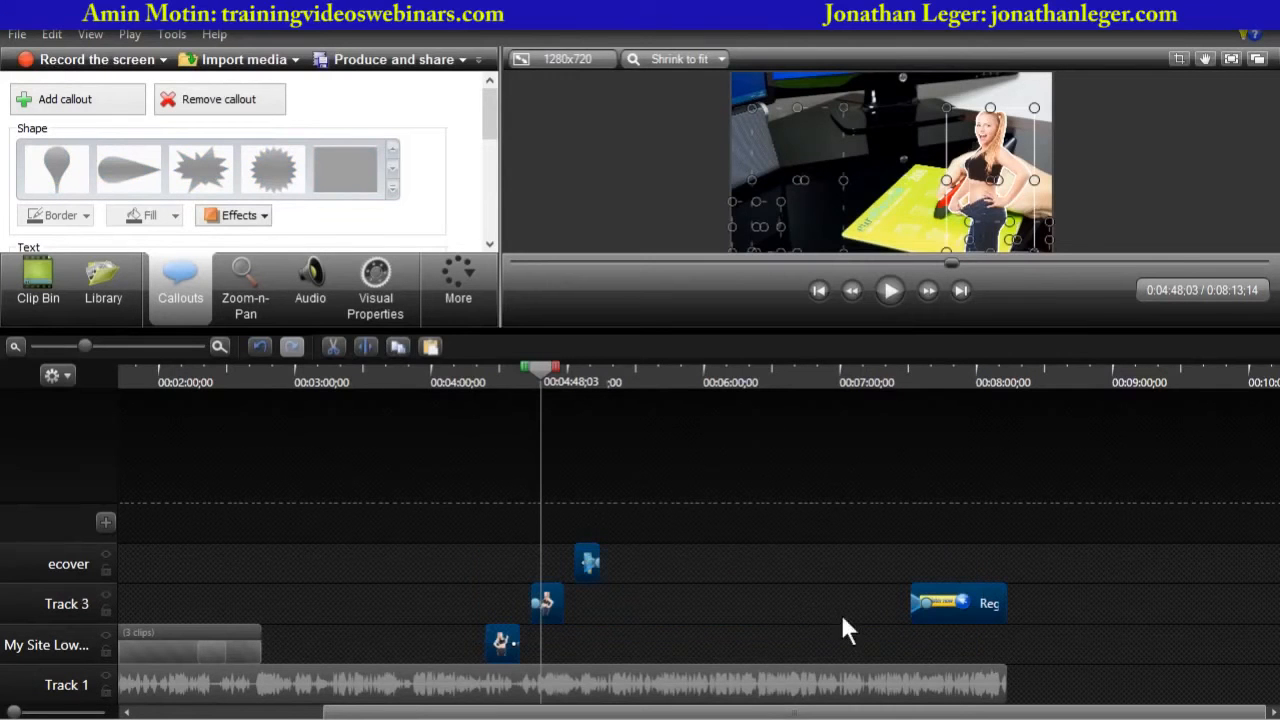
left_click(791, 590)
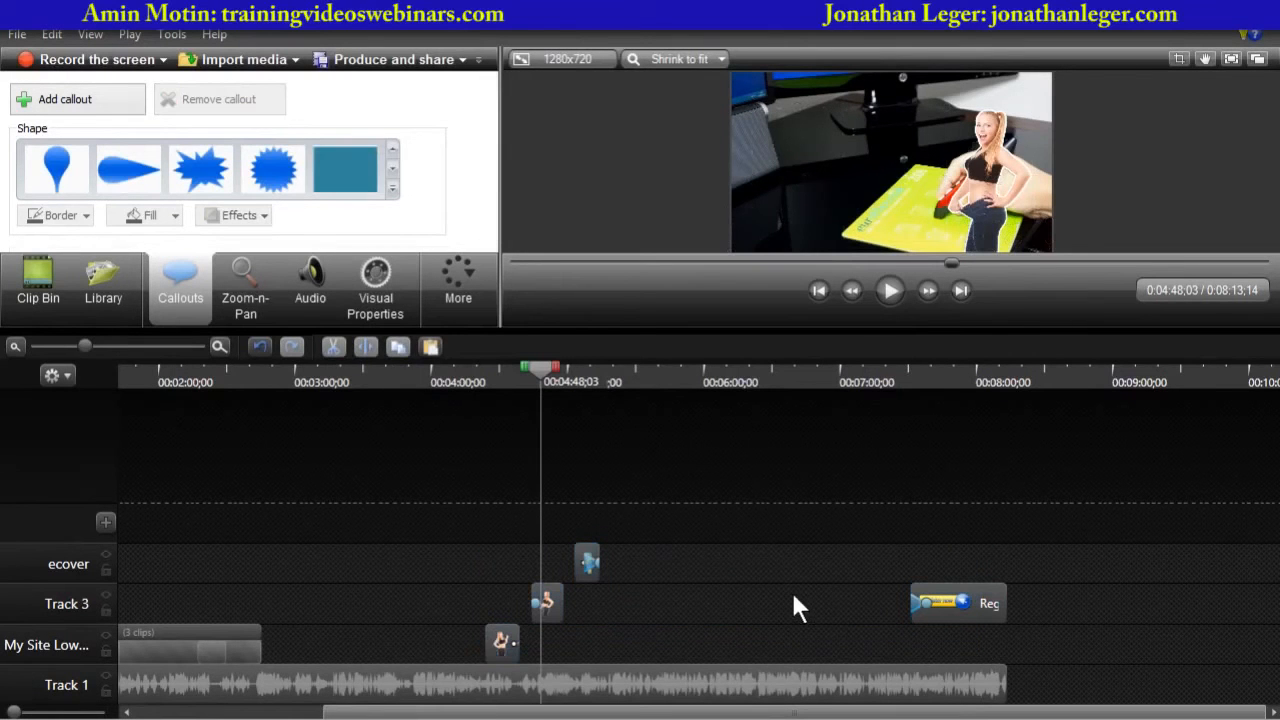
left_click(503, 645)
left_click(550, 603, "ctrl")
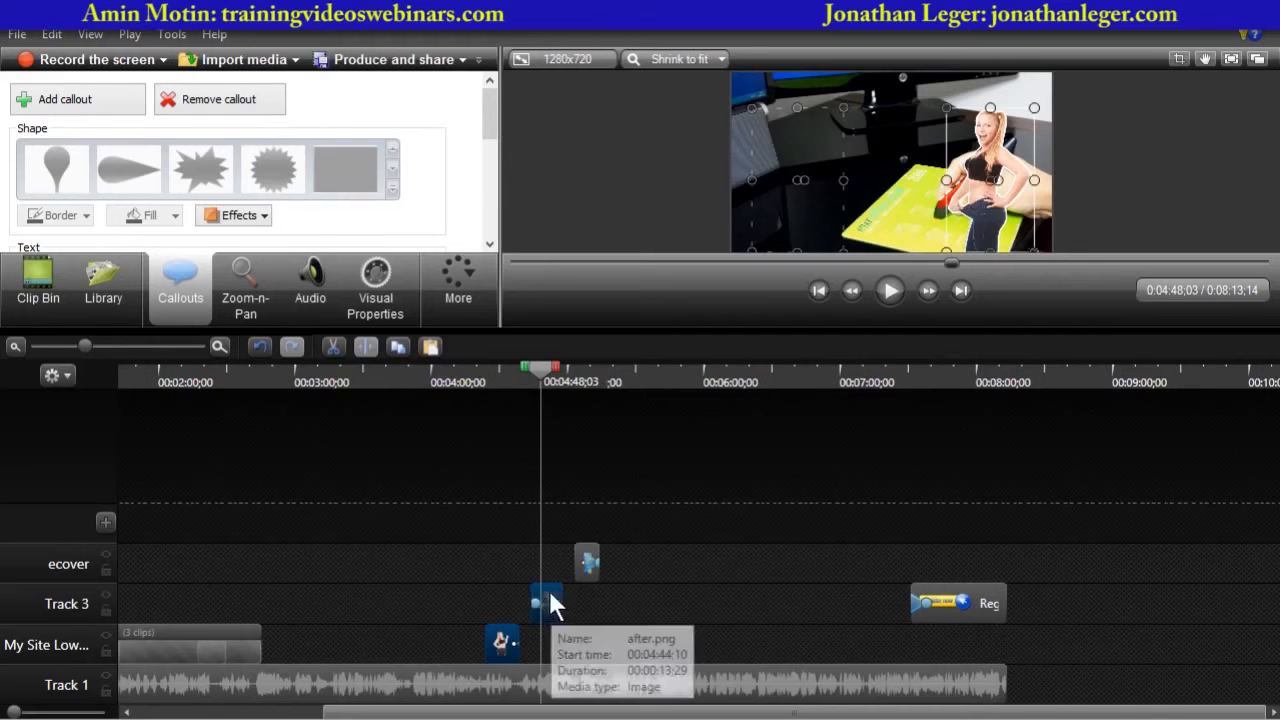
left_click(586, 556, "ctrl")
left_click(958, 603, "ctrl")
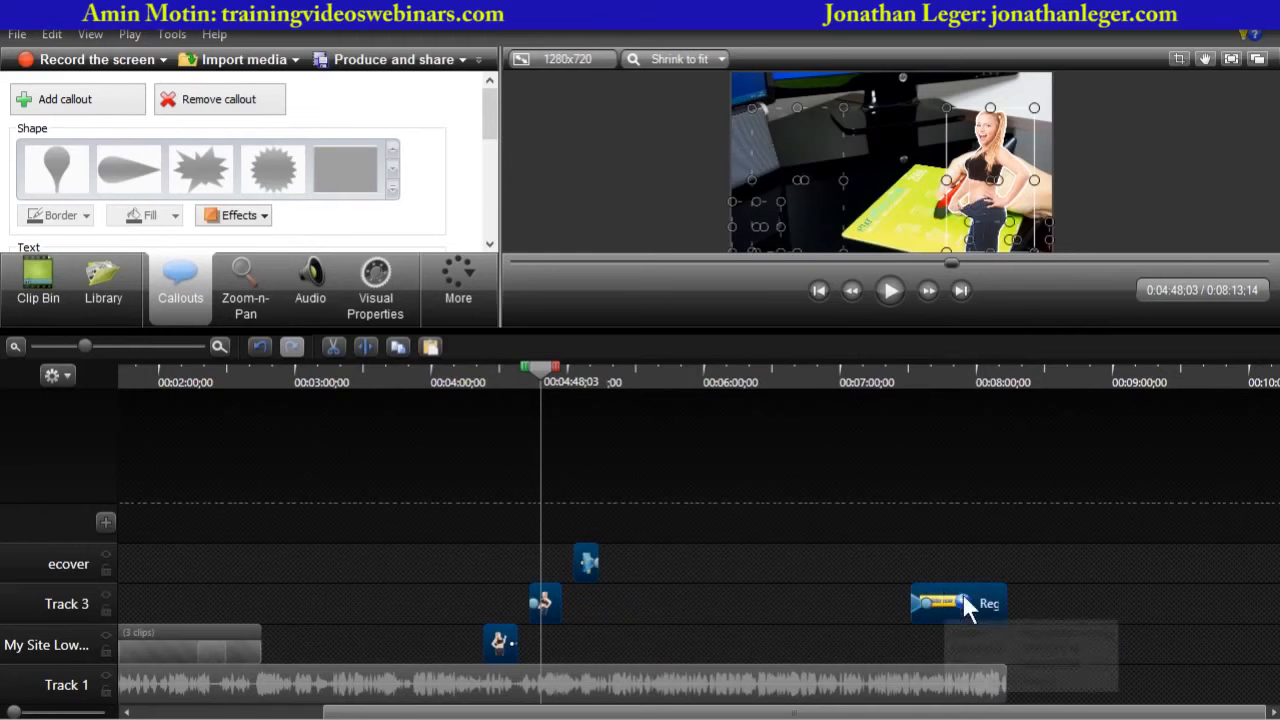
left_click(742, 593)
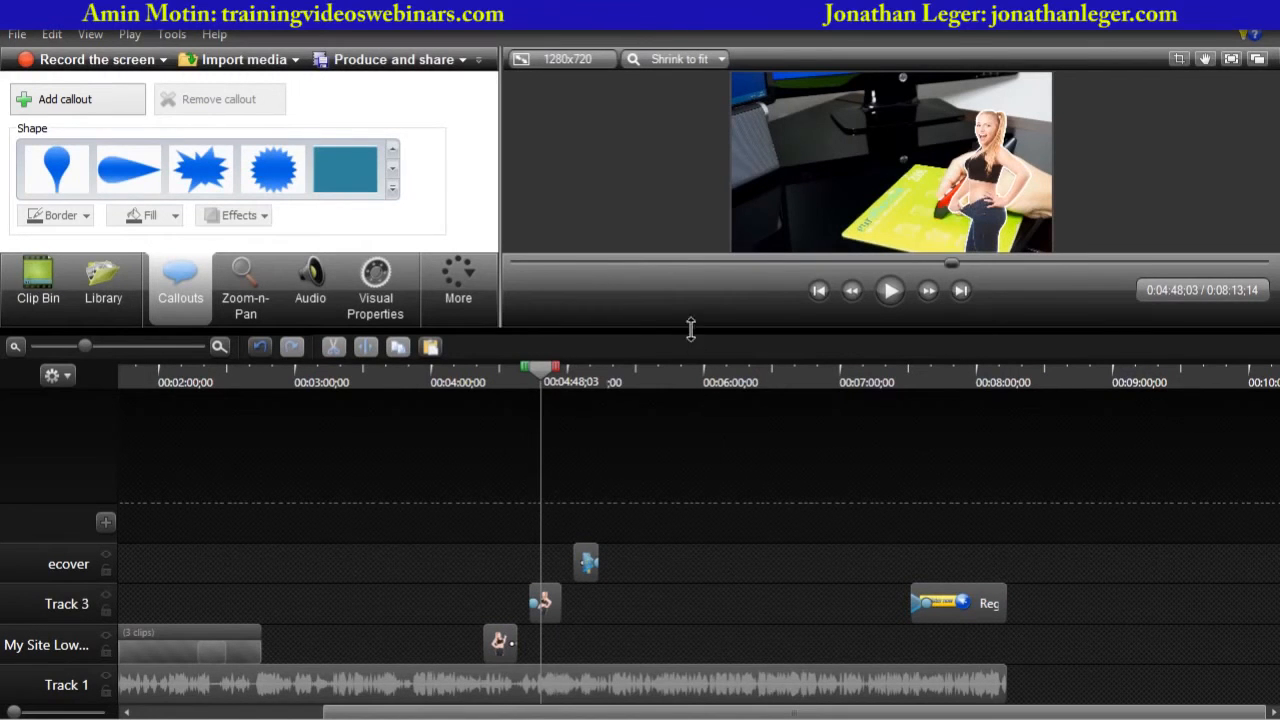
- Enlarge the timeline and Track 1, zoom in fully, and step the playhead to about 4:47:02
left_click_drag(690, 328, 694, 229)
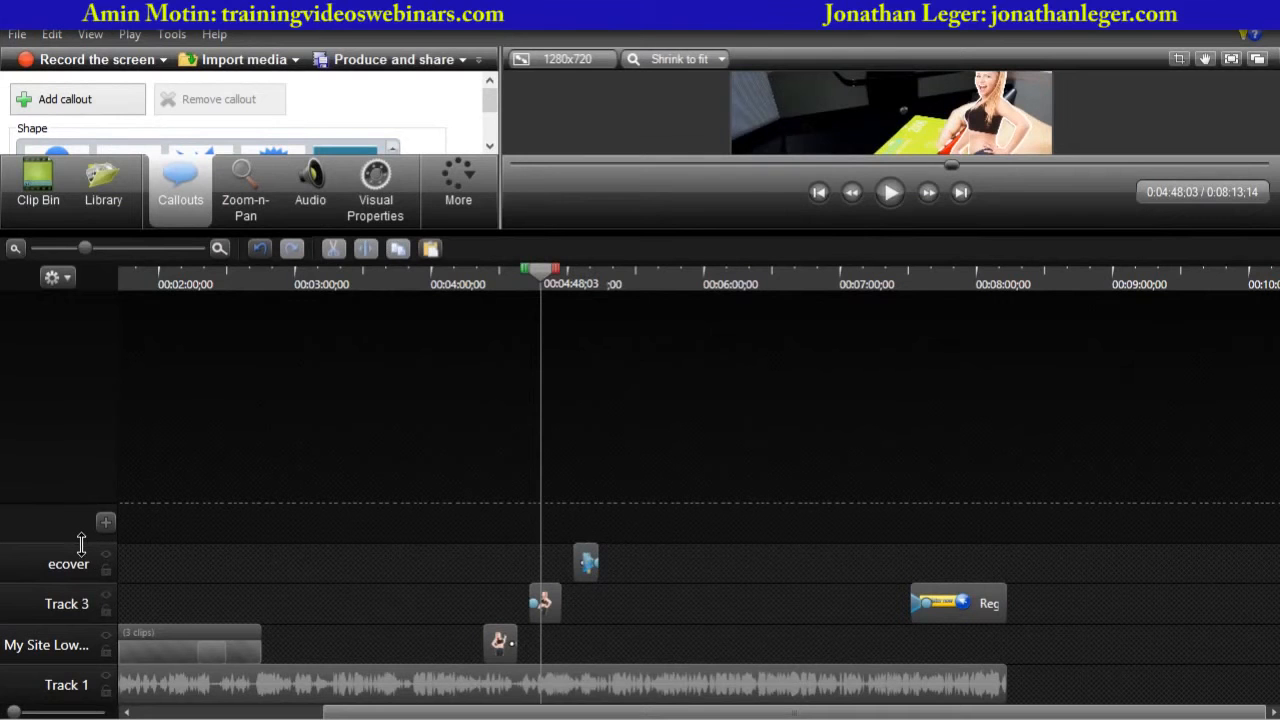
mouse_move(80, 543)
left_mouse_down()
mouse_move(77, 458)
mouse_move(72, 545)
left_mouse_up()
left_click_drag(81, 665, 90, 513)
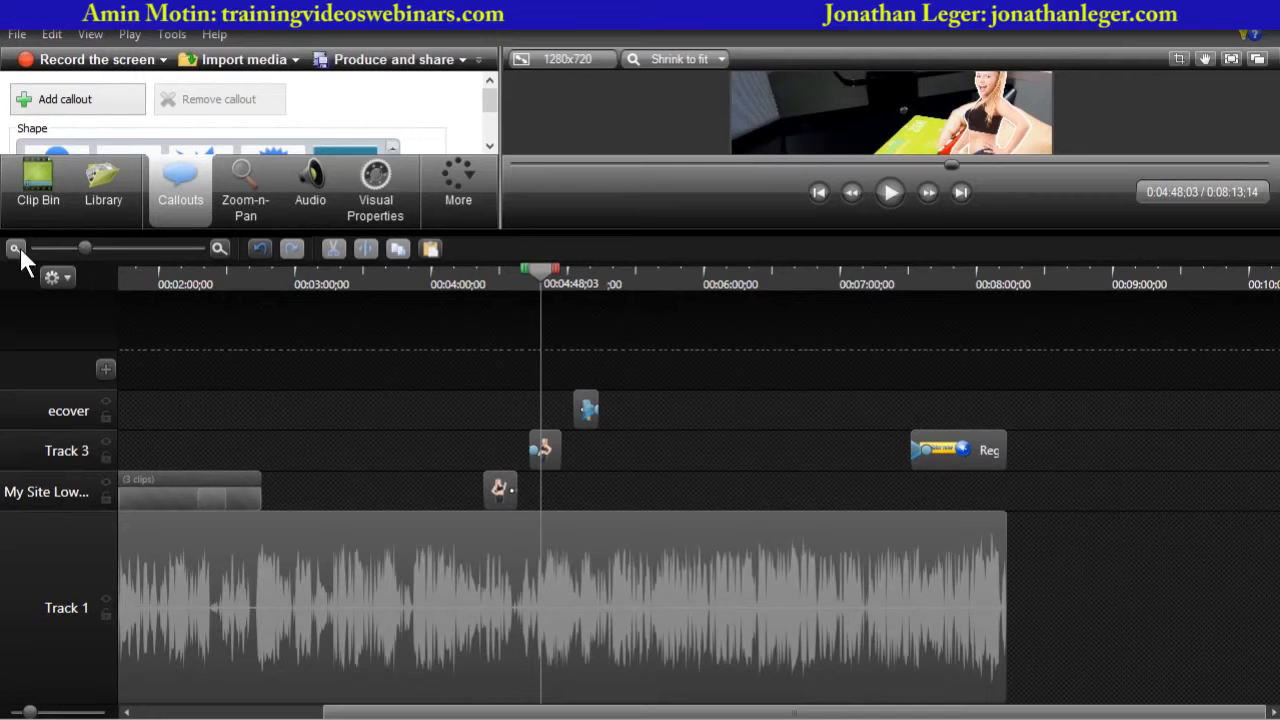
left_click_drag(84, 247, 212, 263)
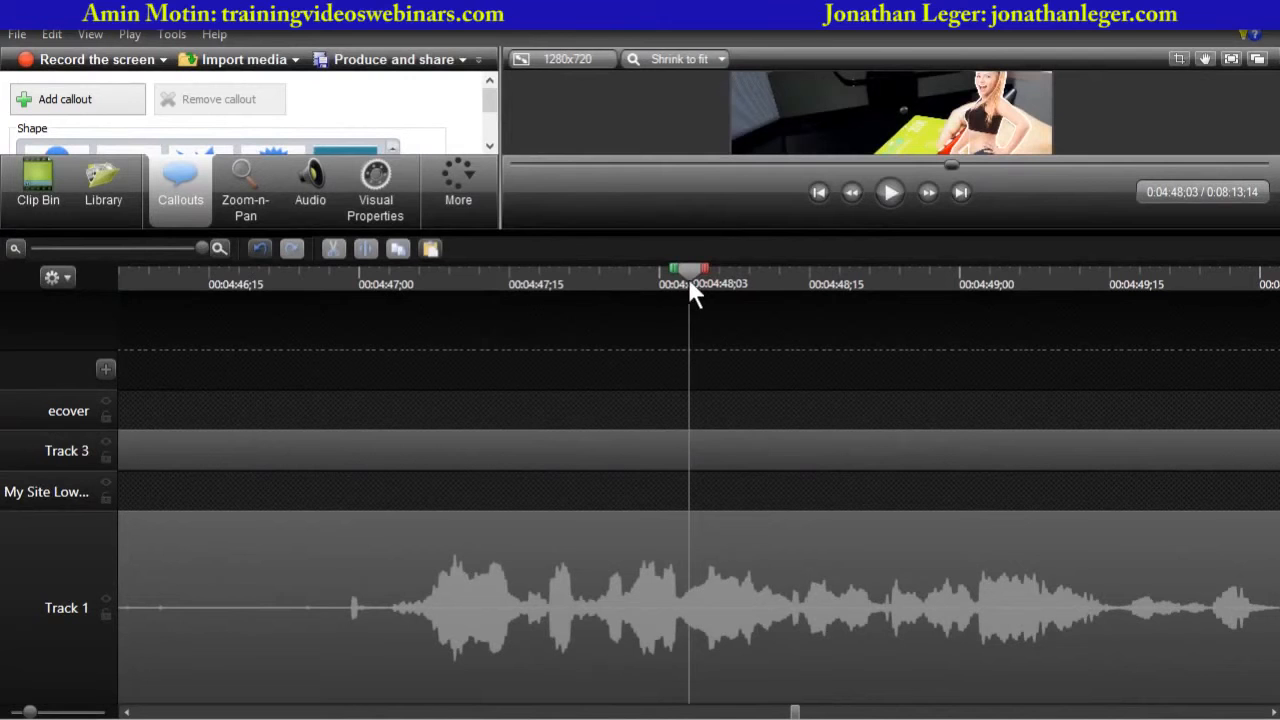
left_click(380, 284)
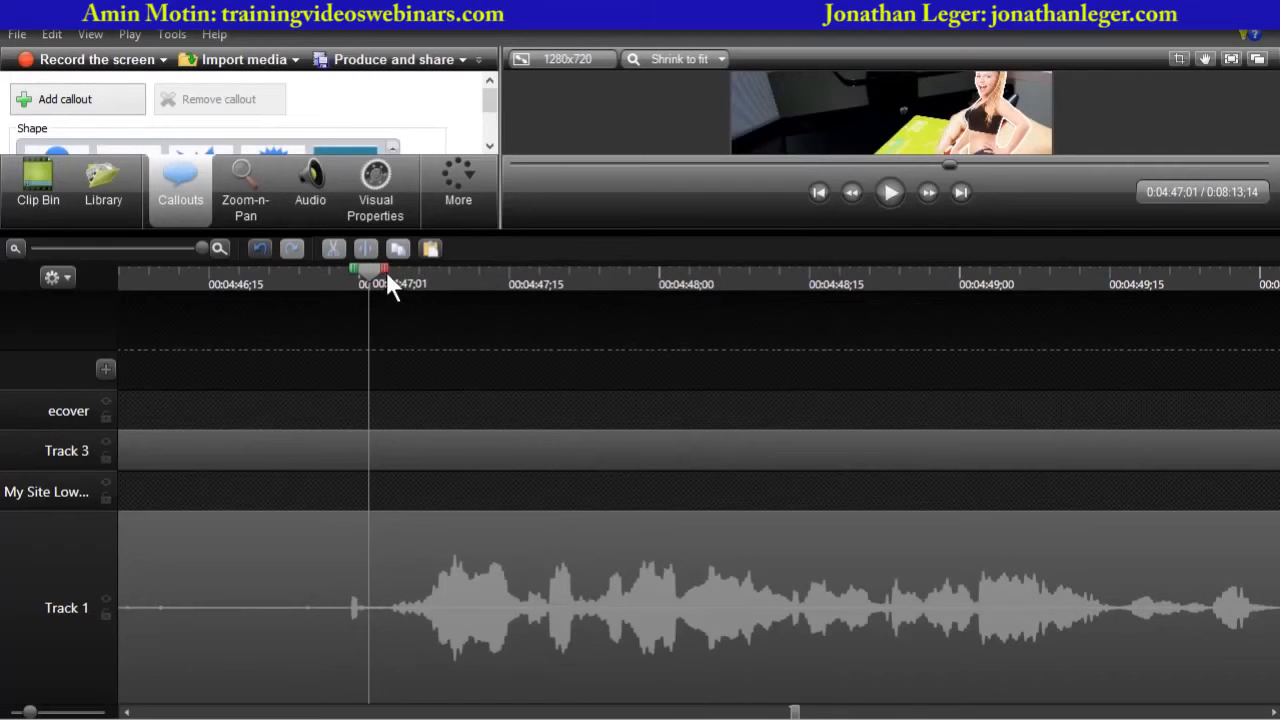
left_click(927, 192)
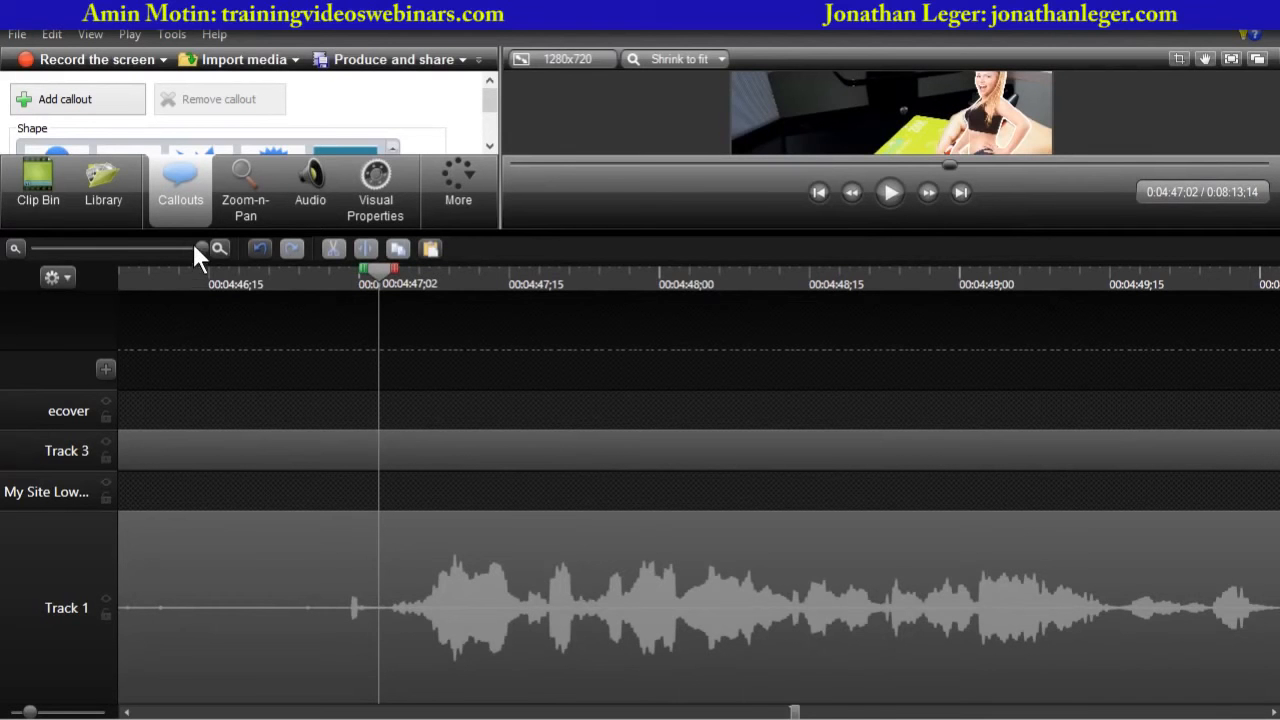
- Zoom the timeline out partly and play back the overlay clips from about 4:47 in an enlarged preview
left_click_drag(195, 246, 112, 251)
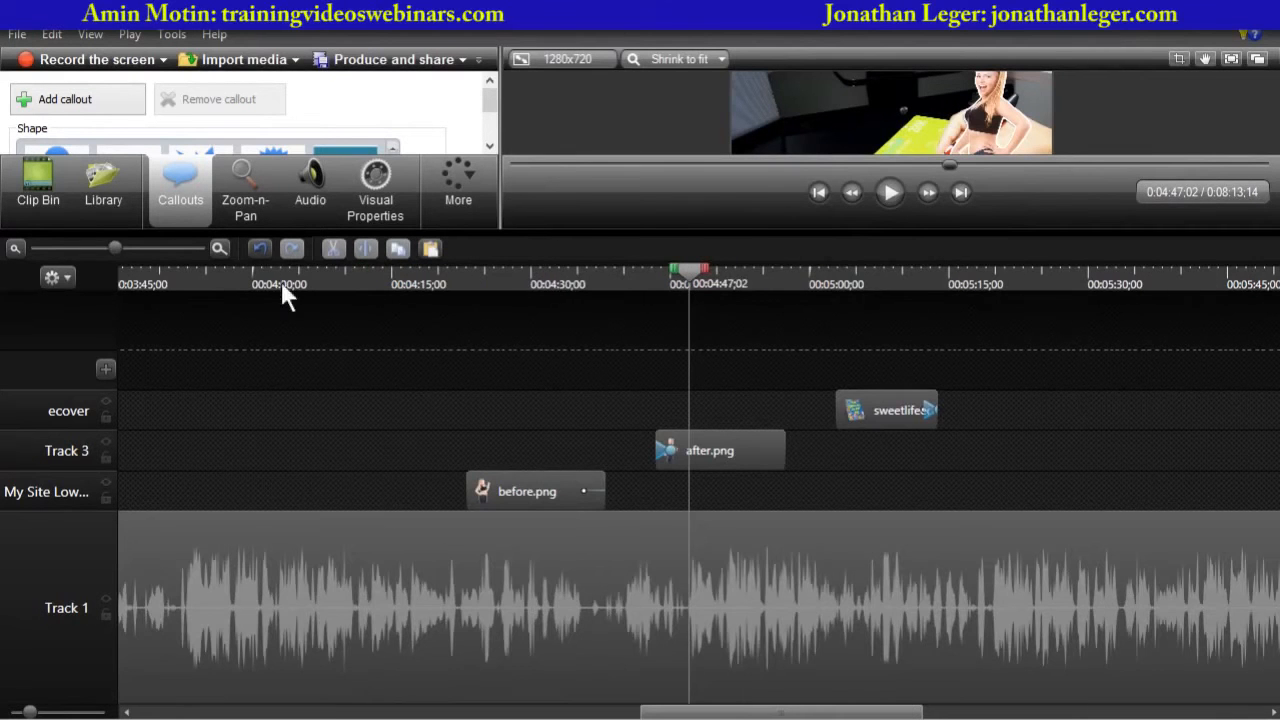
left_click_drag(712, 232, 704, 492)
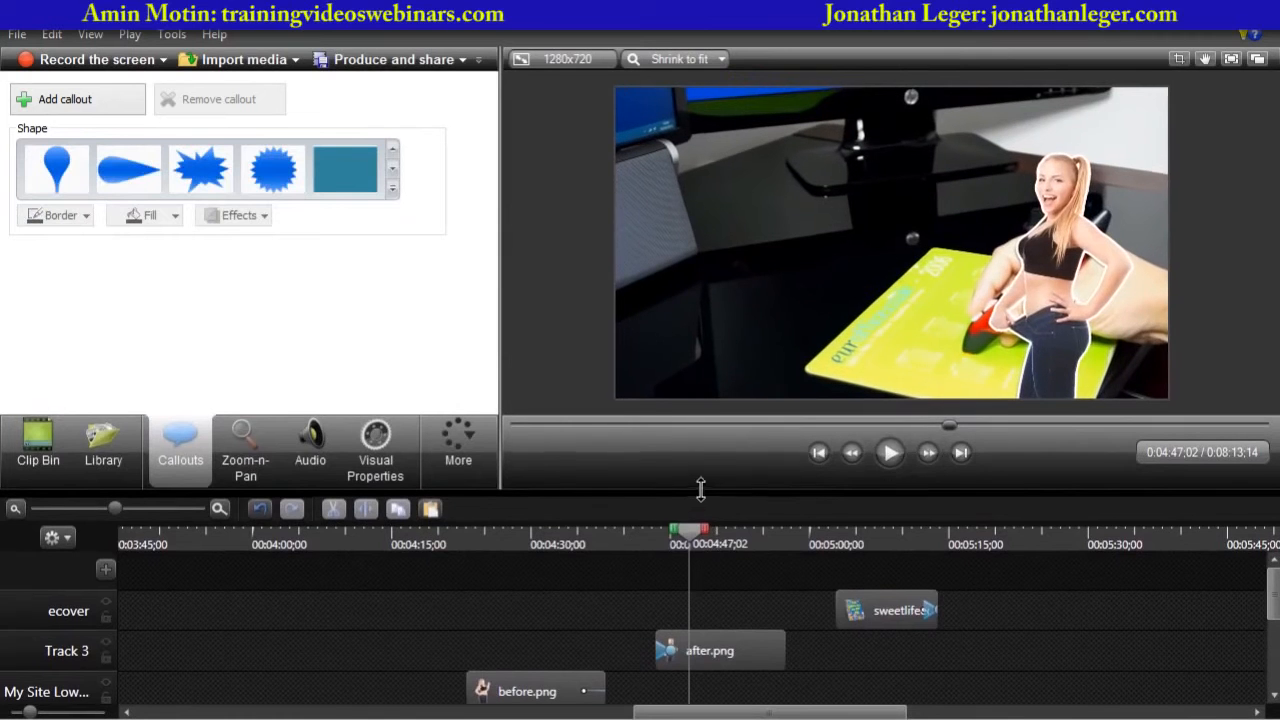
left_click(890, 457)
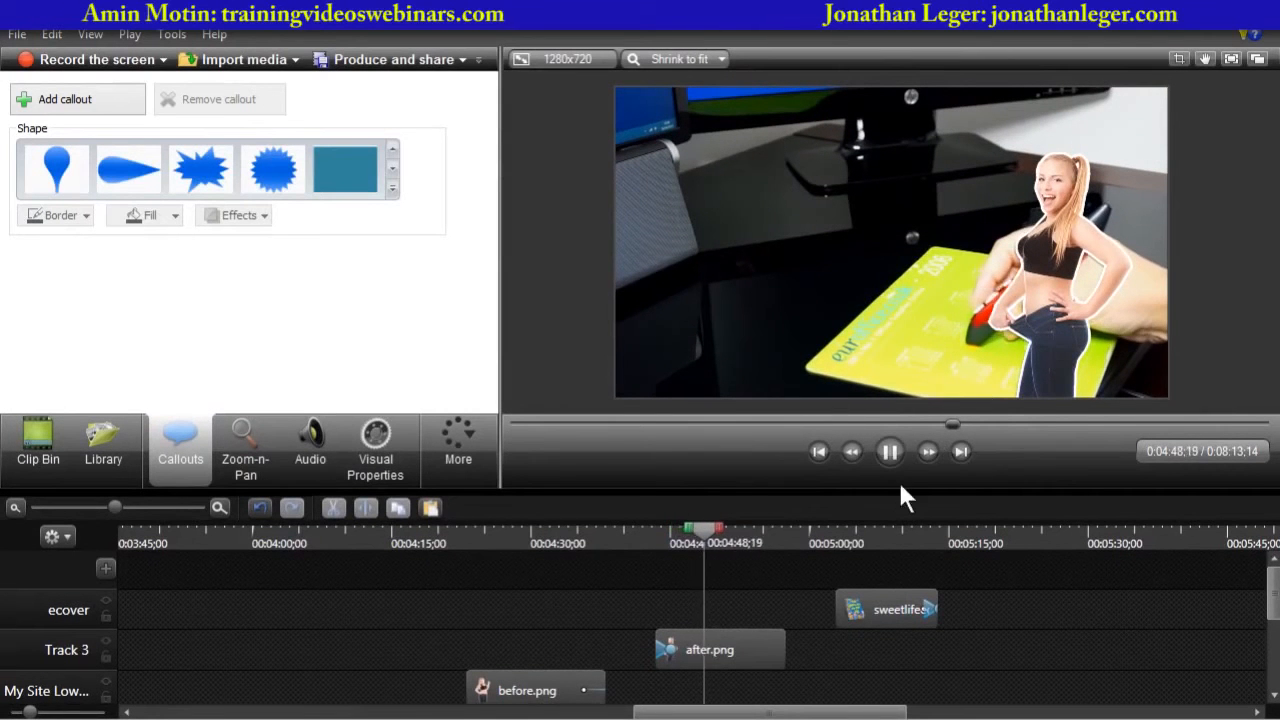
left_click(886, 454)
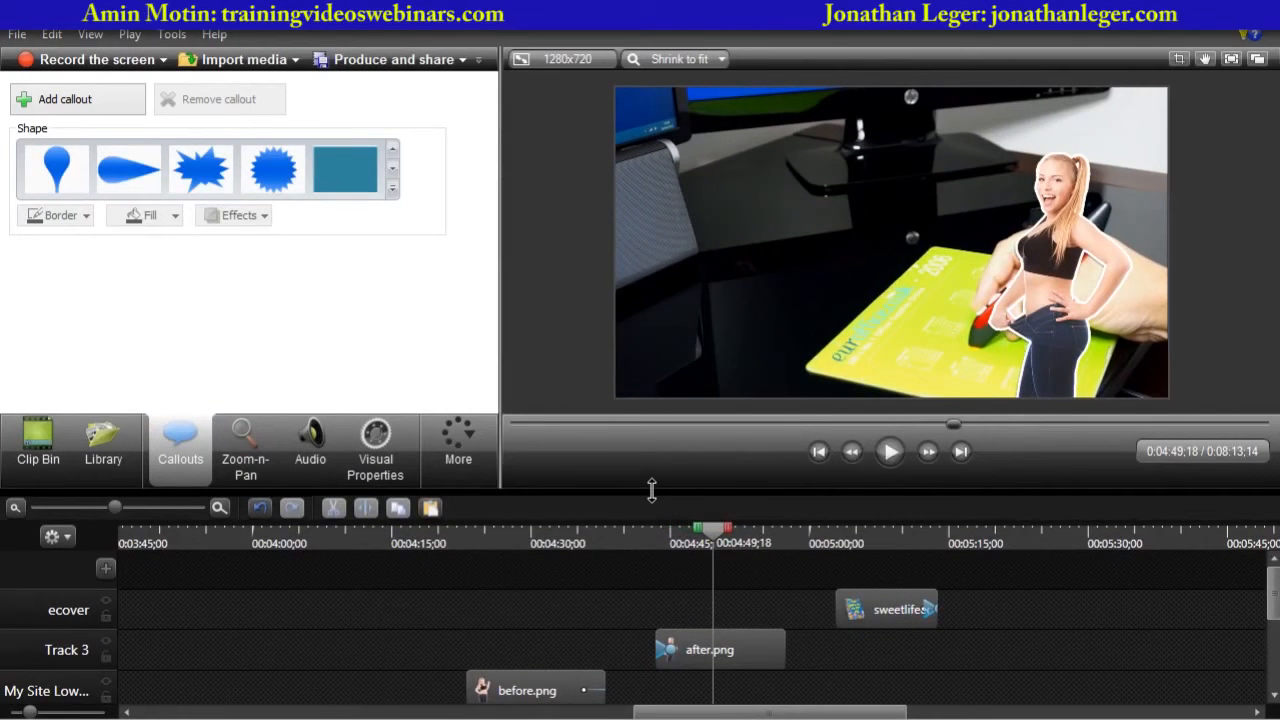
- Restore the panel layout, zoom out to the whole timeline and move the playhead to the Register now clip at about 7:40
left_click_drag(651, 490, 623, 346)
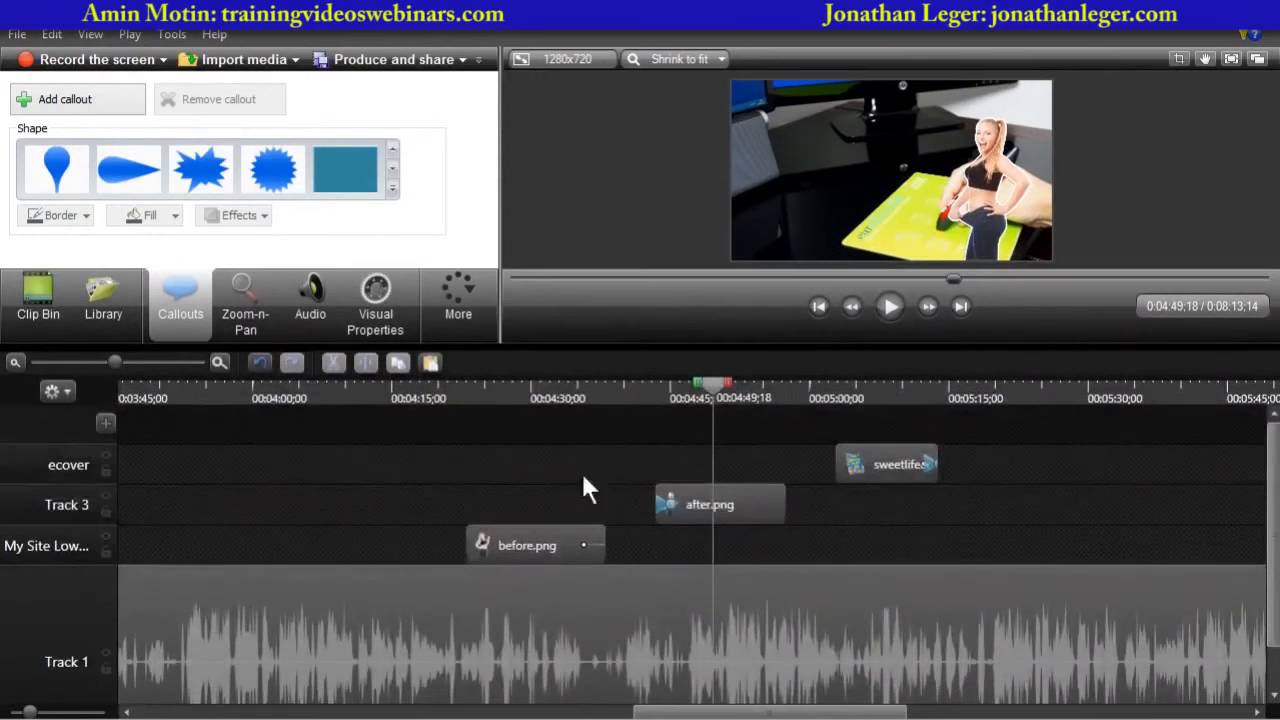
left_click_drag(64, 564, 62, 640)
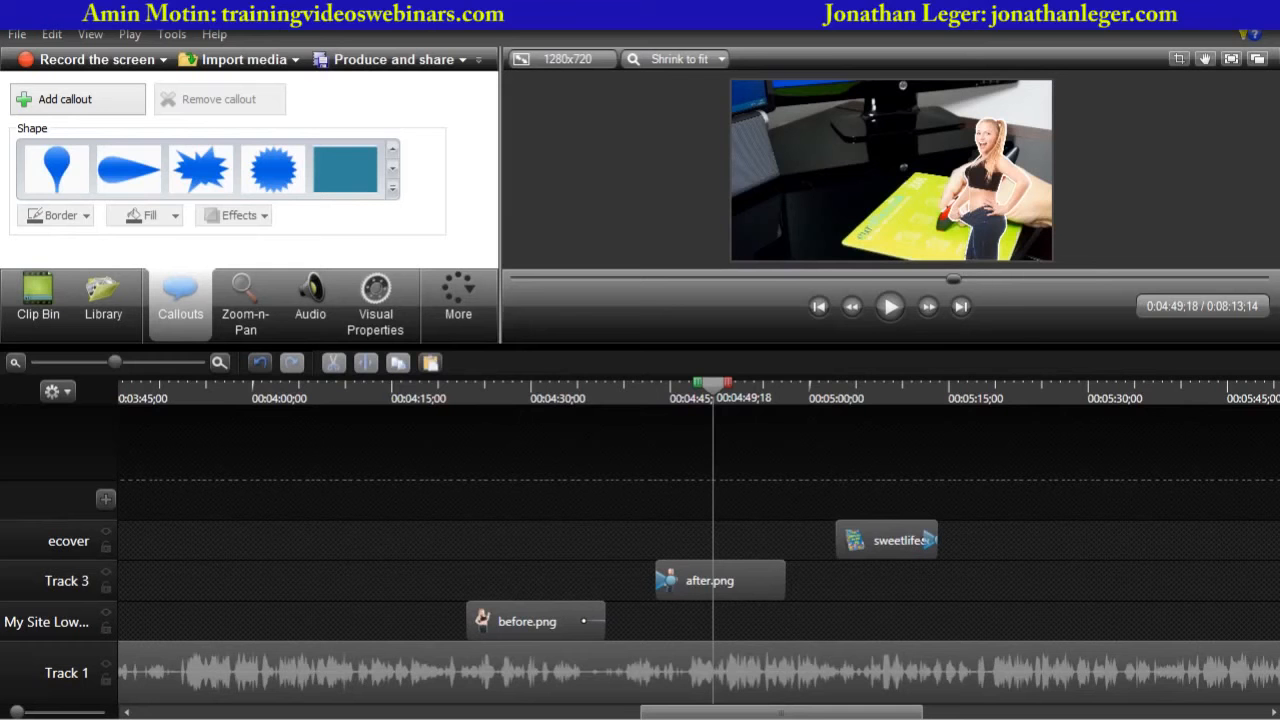
left_click(70, 364)
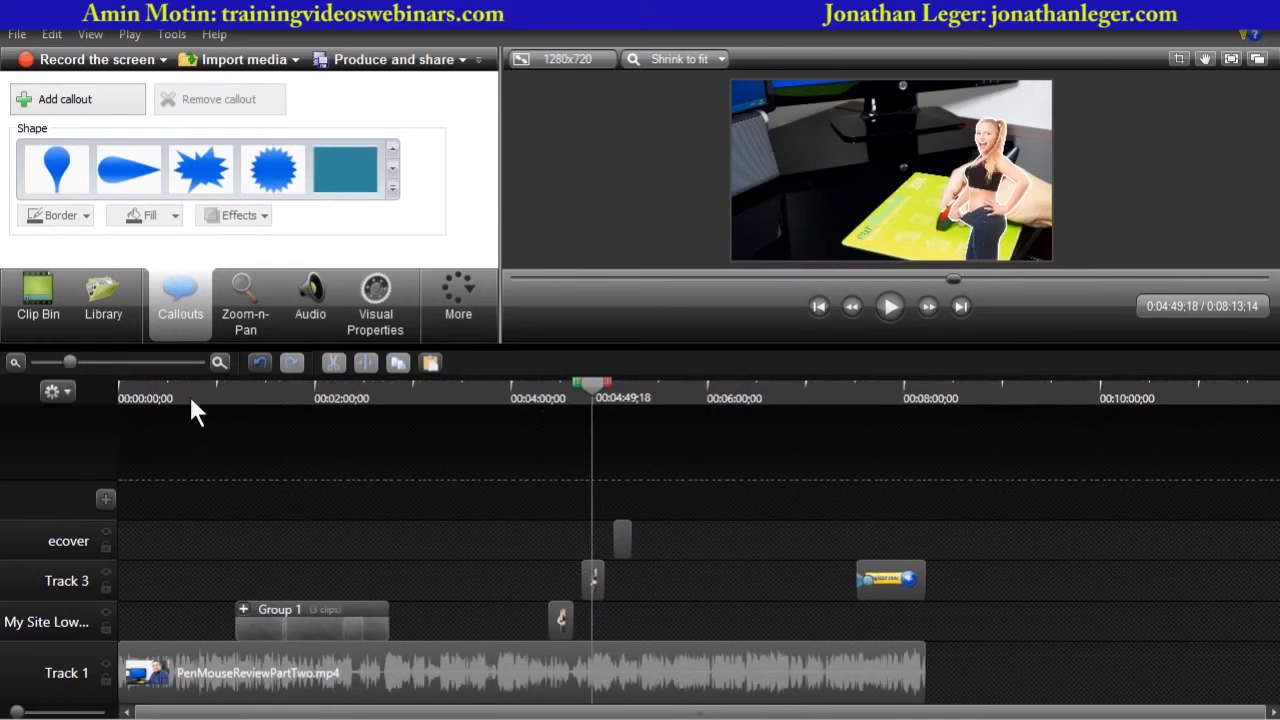
left_click_drag(590, 384, 871, 424)
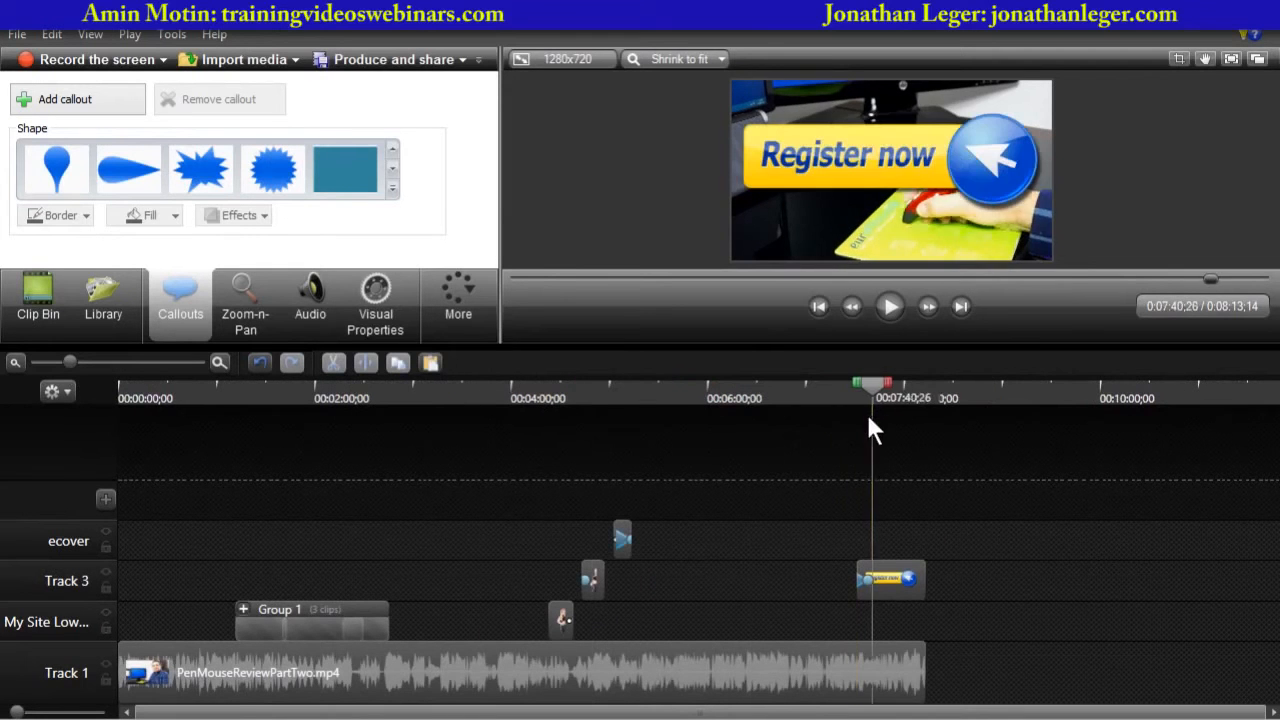
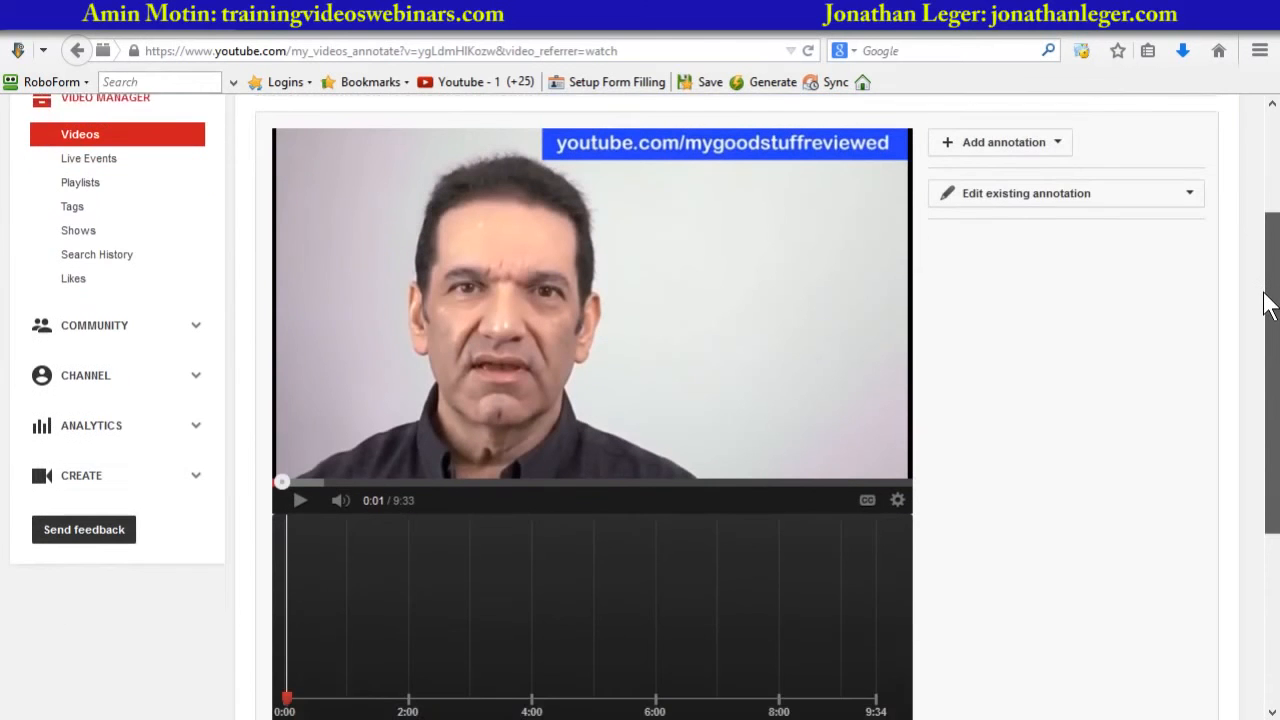
scroll(673, 480, "down", 1)
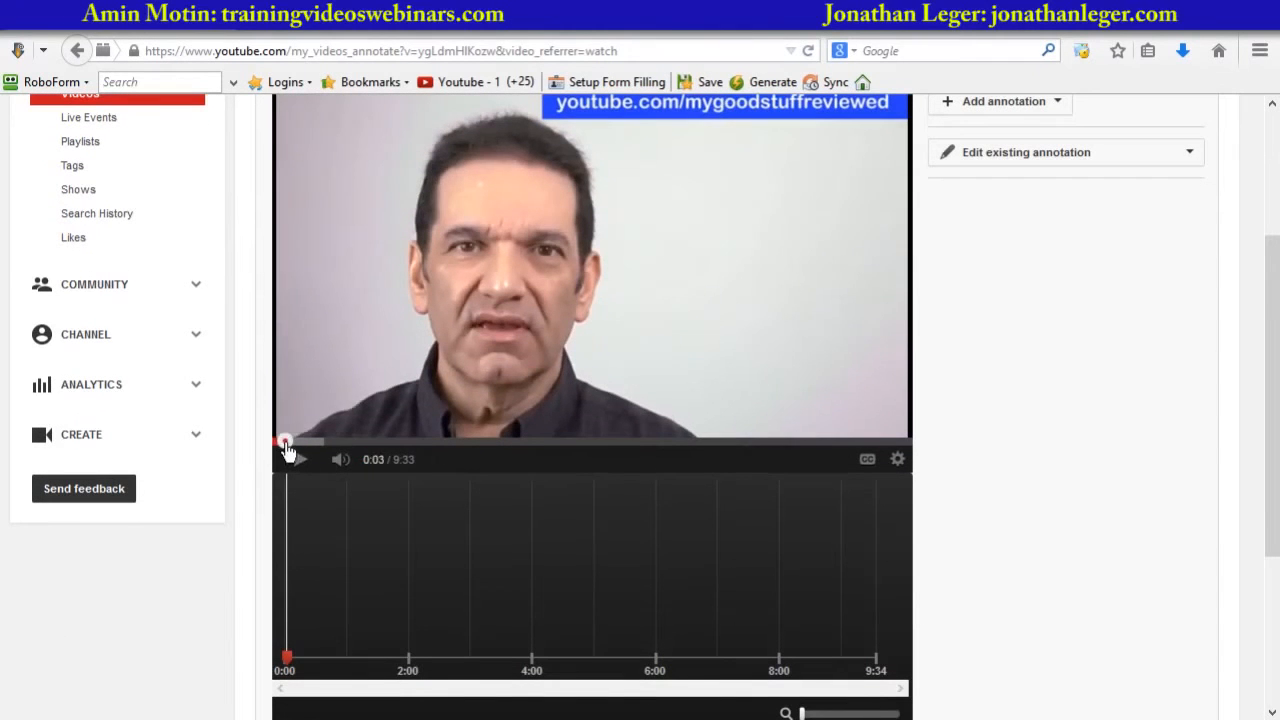
- Move the video's playhead to about 7:01 in the annotations editor
mouse_move(283, 441)
left_mouse_down()
mouse_move(837, 460)
mouse_move(739, 457)
left_mouse_up()
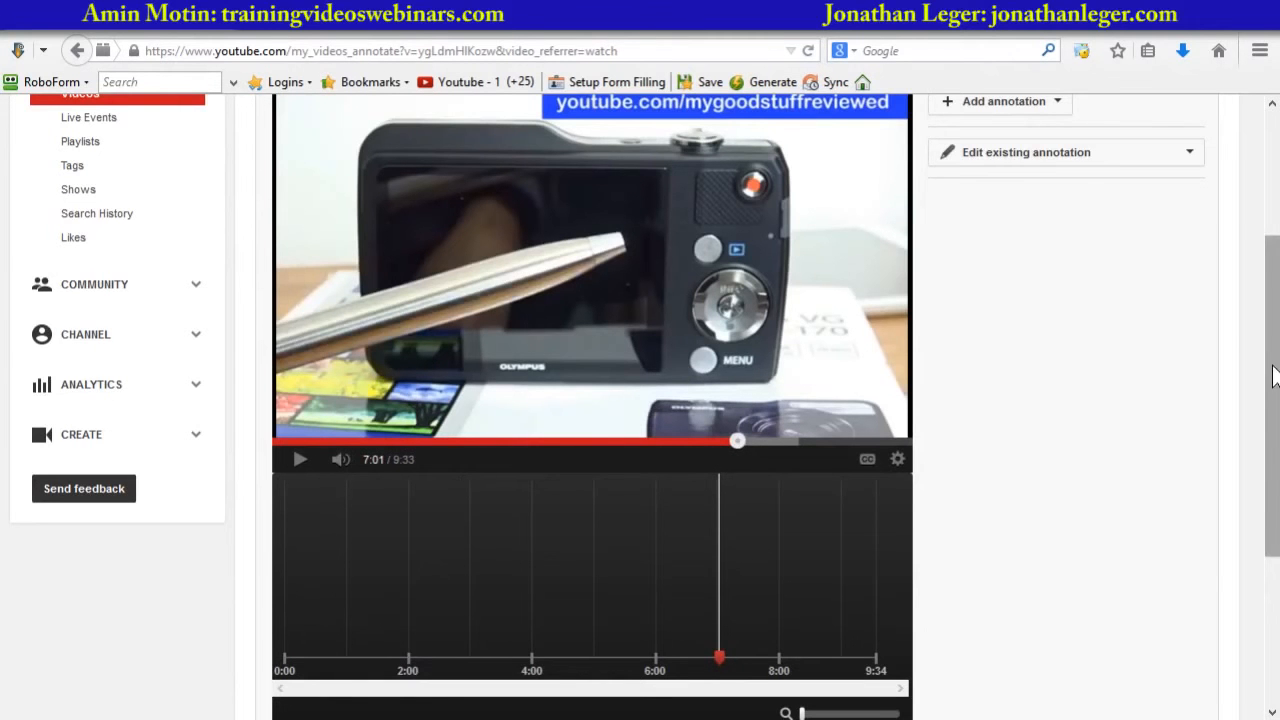
left_click_drag(1273, 382, 1273, 326)
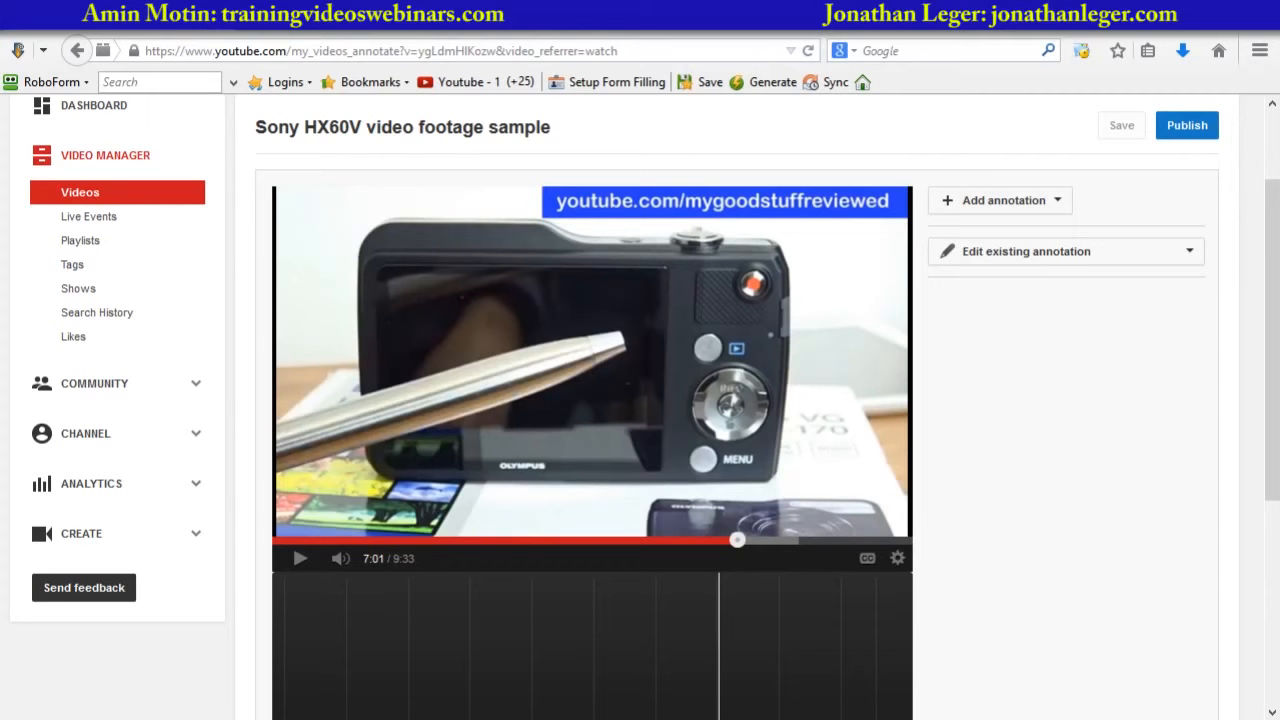
- Add a Spotlight annotation at 7:01 and resize it to frame the camera's screen
left_click(1055, 205)
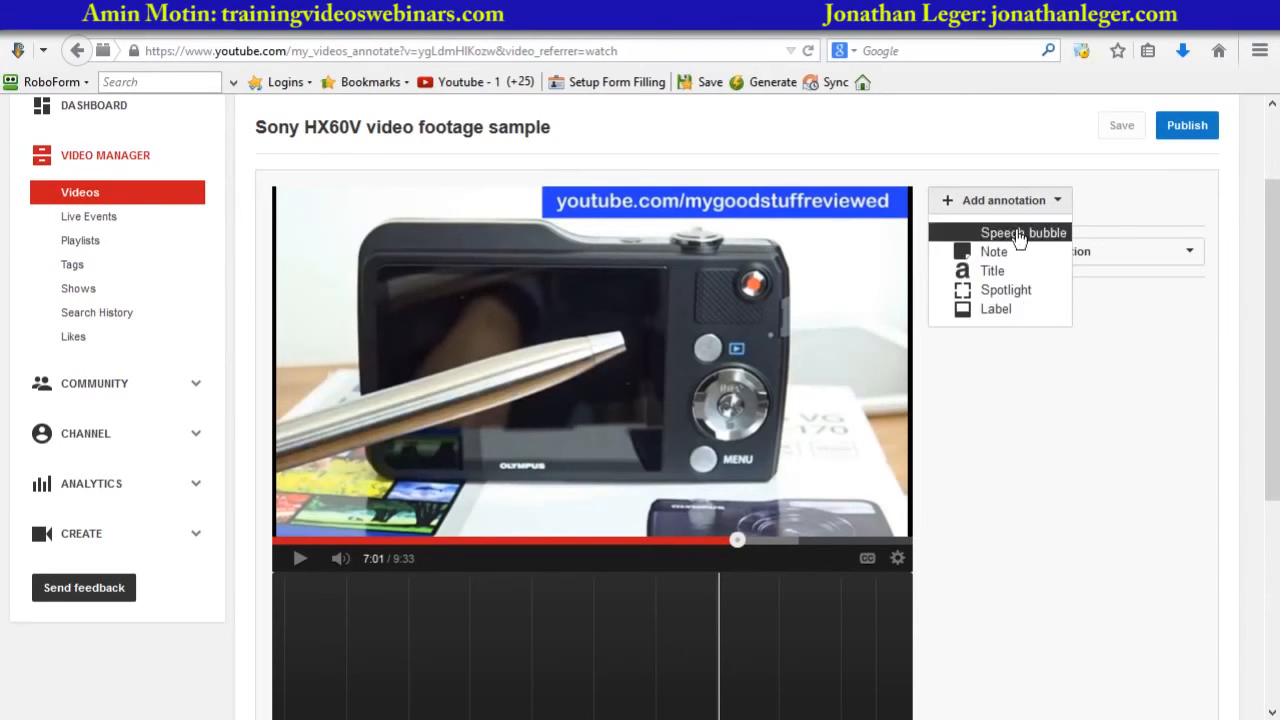
left_click(1001, 295)
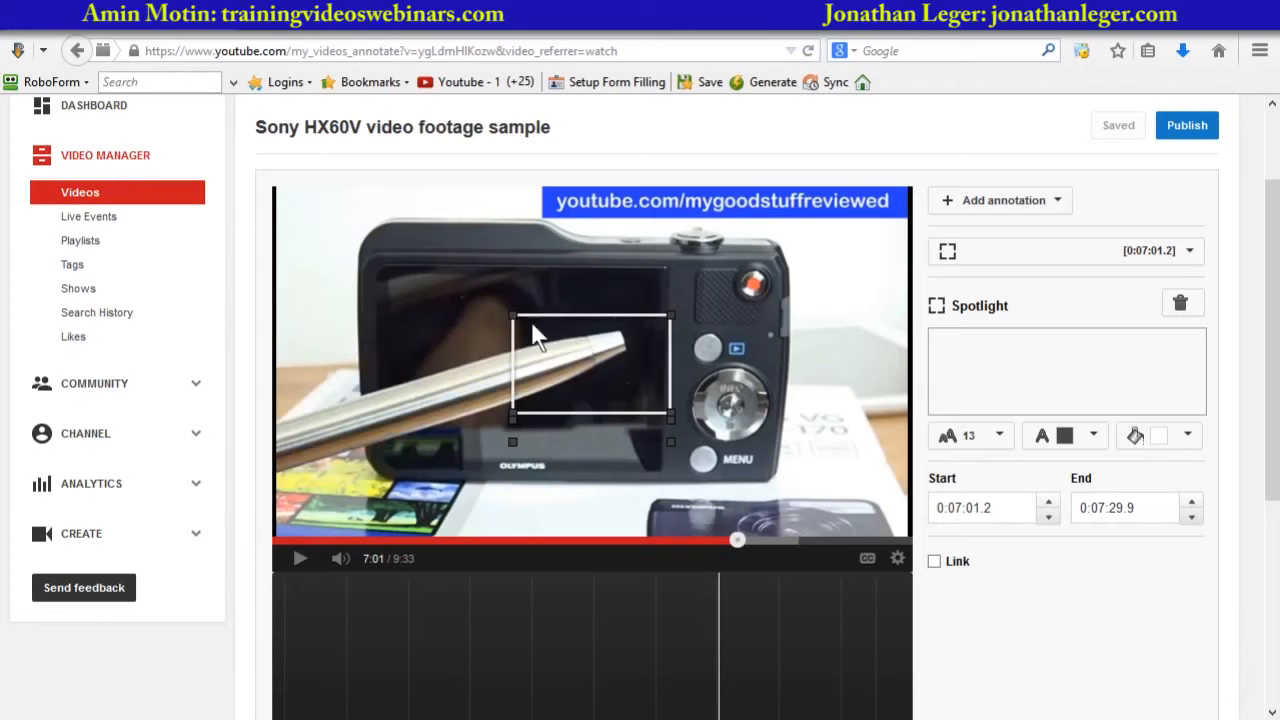
left_click_drag(513, 317, 342, 217)
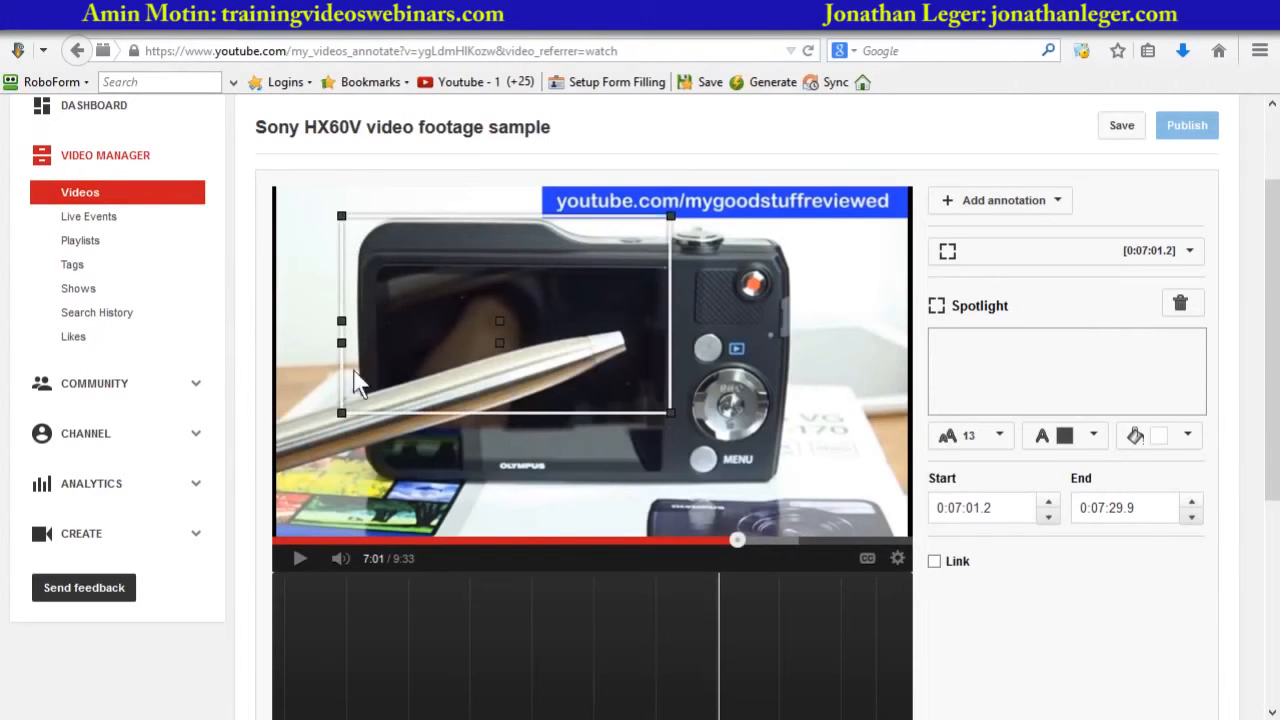
left_click_drag(668, 411, 666, 423)
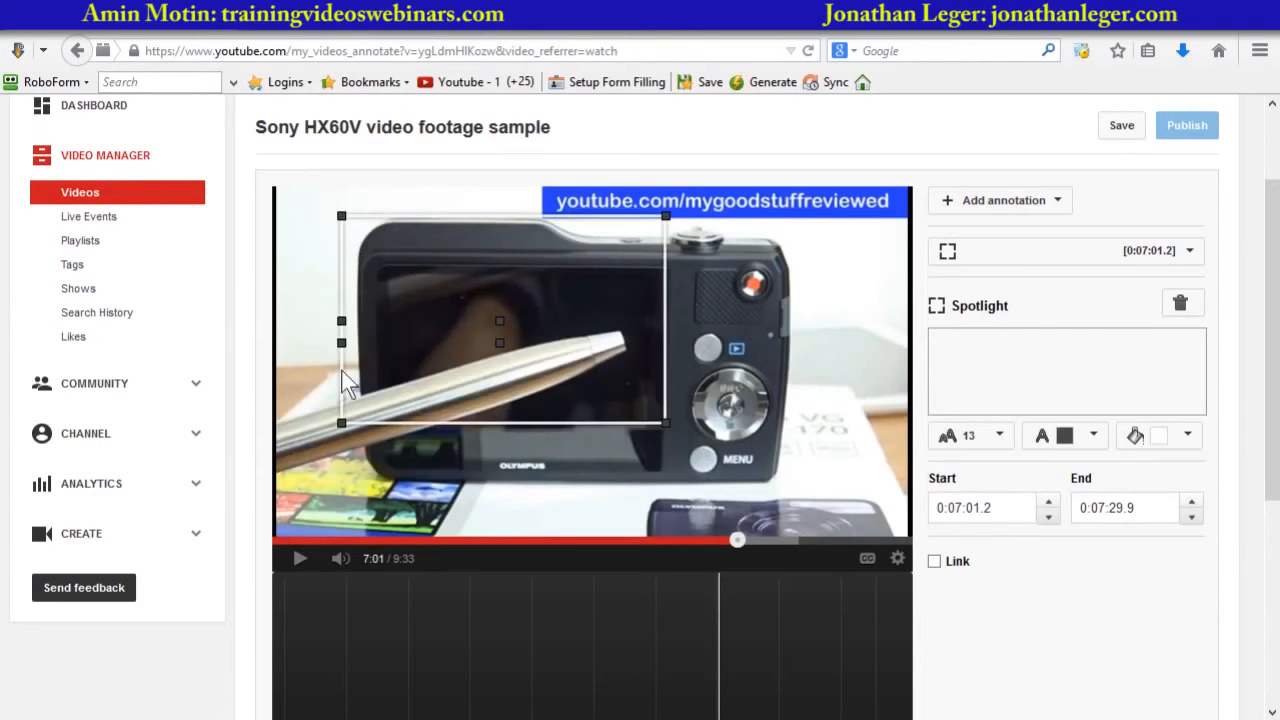
mouse_move(341, 423)
left_mouse_down()
mouse_move(340, 446)
mouse_move(411, 429)
mouse_move(354, 431)
left_mouse_up()
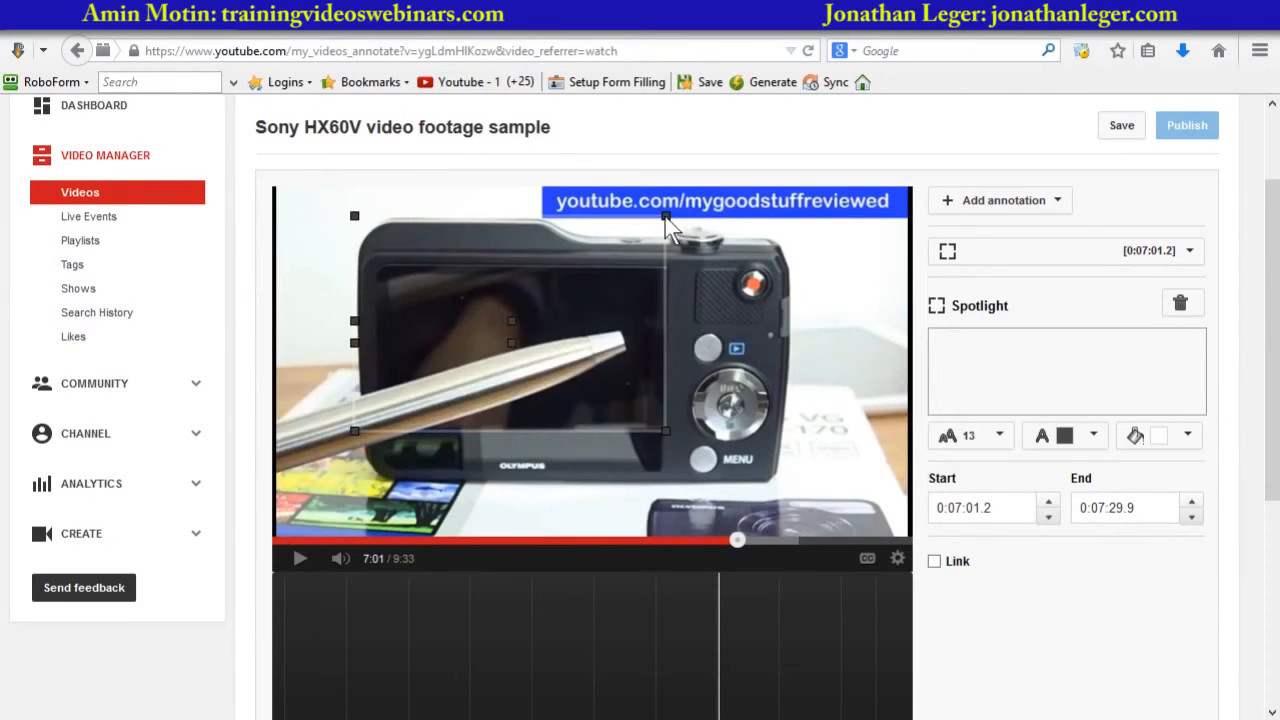
left_click_drag(668, 218, 782, 277)
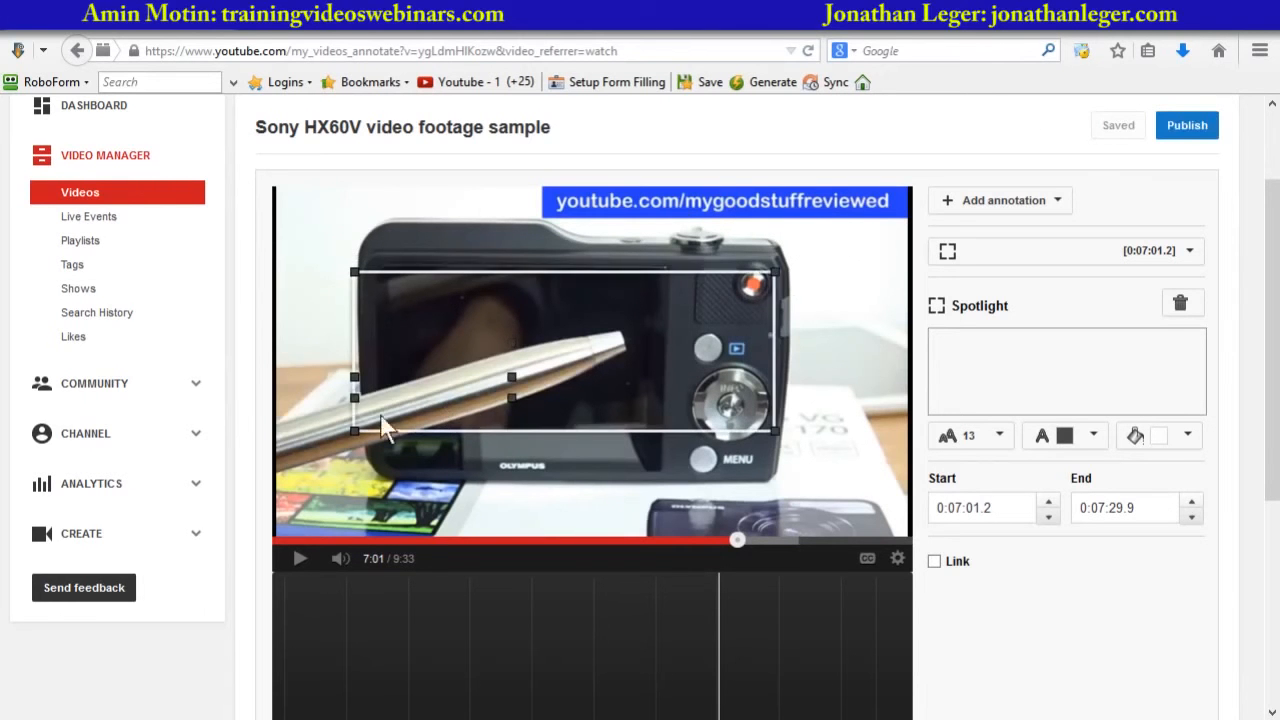
mouse_move(355, 411)
left_mouse_down()
mouse_move(393, 385)
mouse_move(408, 398)
left_mouse_up()
left_click_drag(778, 431, 825, 449)
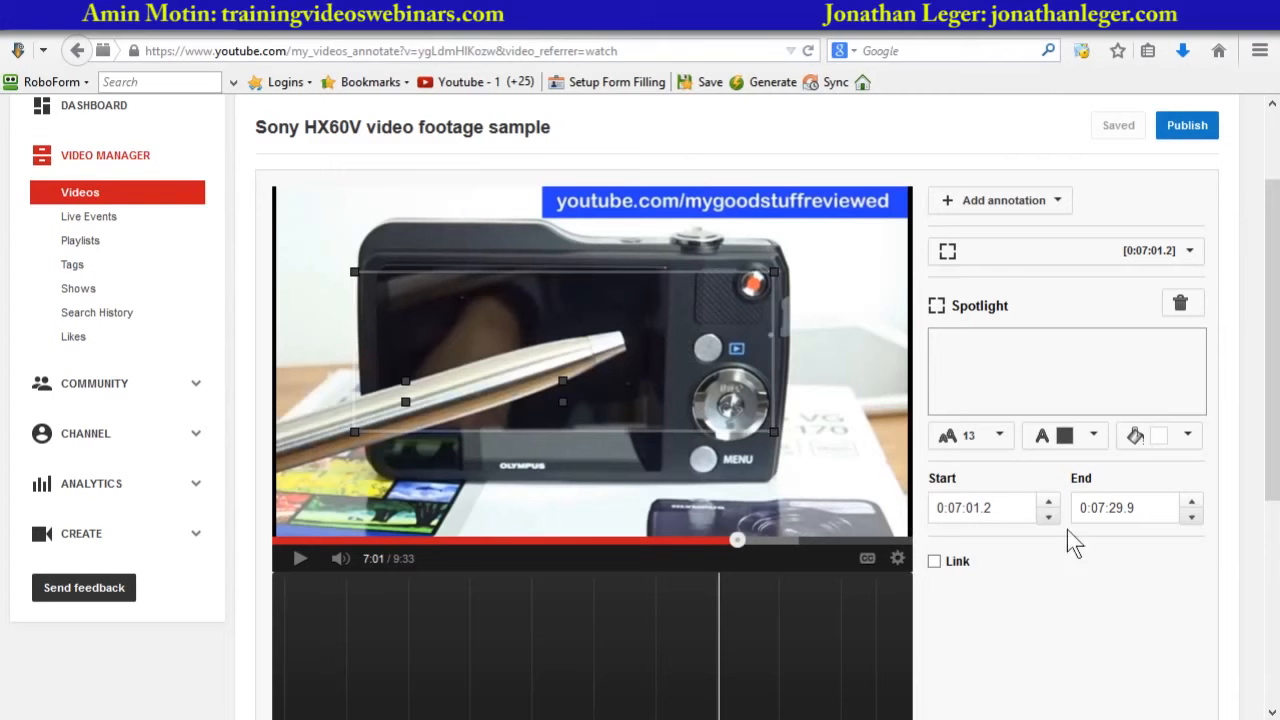
- Enable the spotlight's link as a Video link and set it to open in a new window
left_click(934, 562)
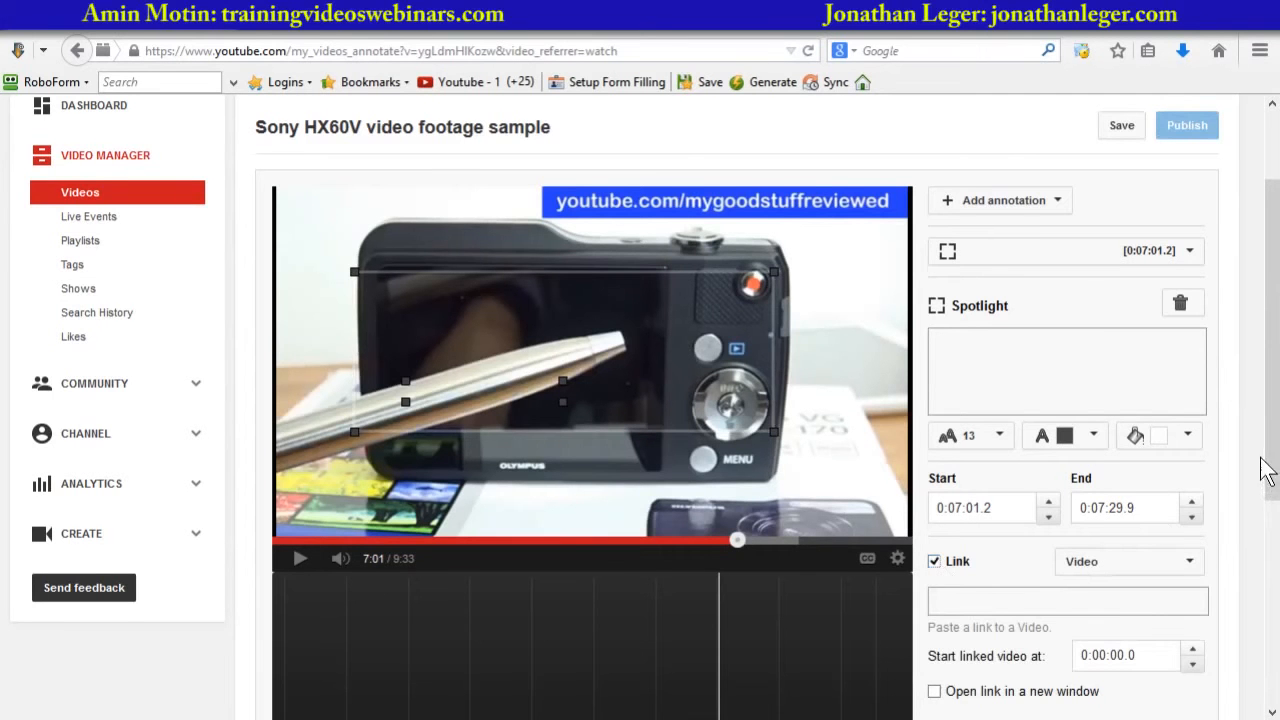
scroll(1276, 450, "down", 1)
left_click_drag(1276, 450, 1268, 528)
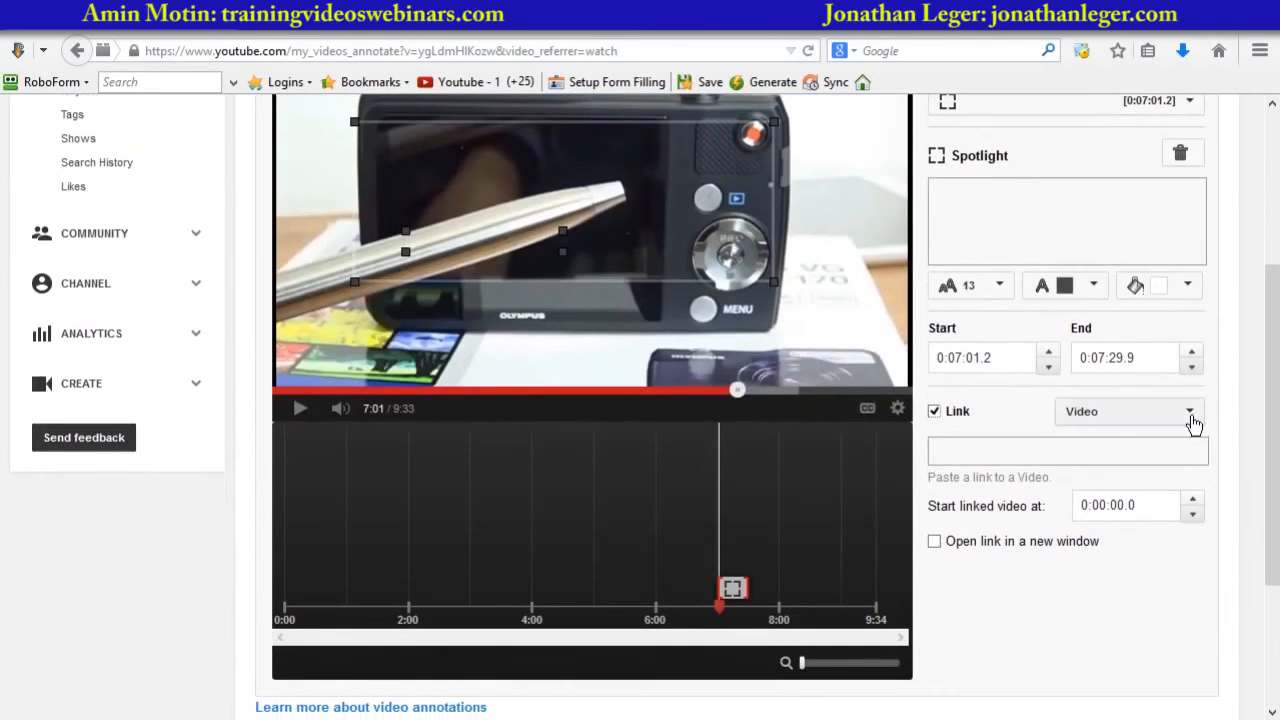
left_click(1190, 416)
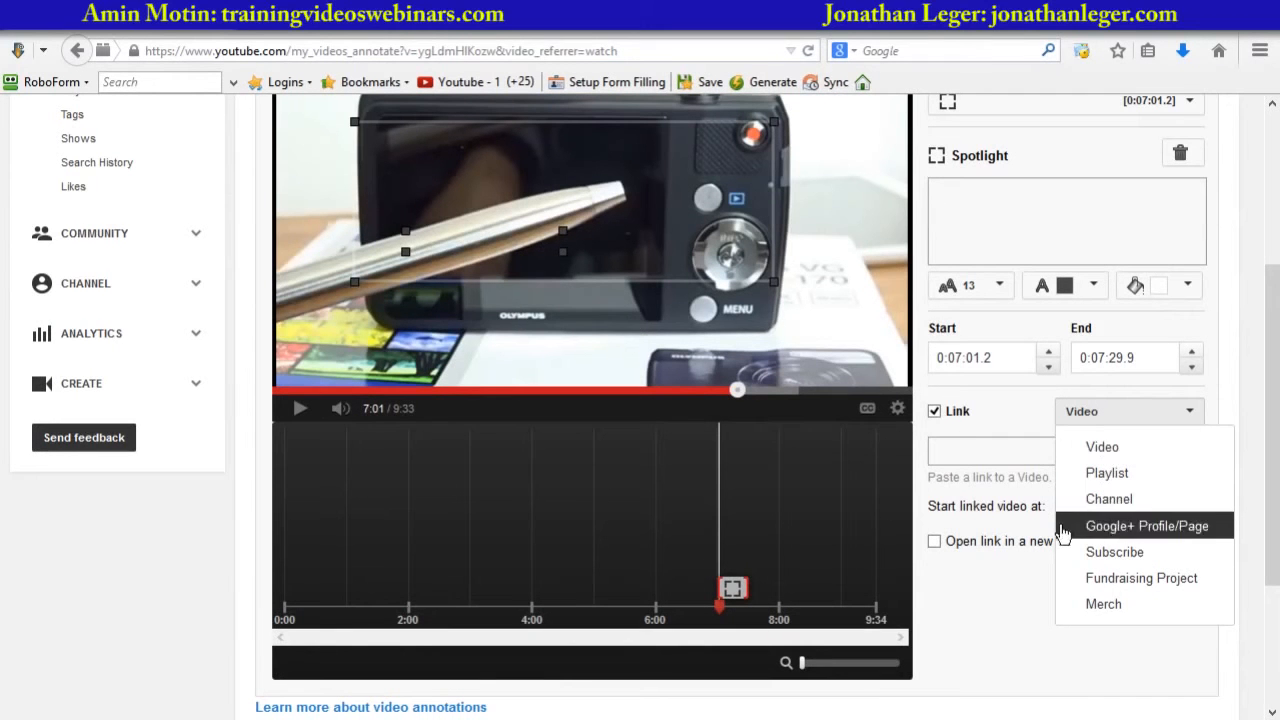
left_click(987, 443)
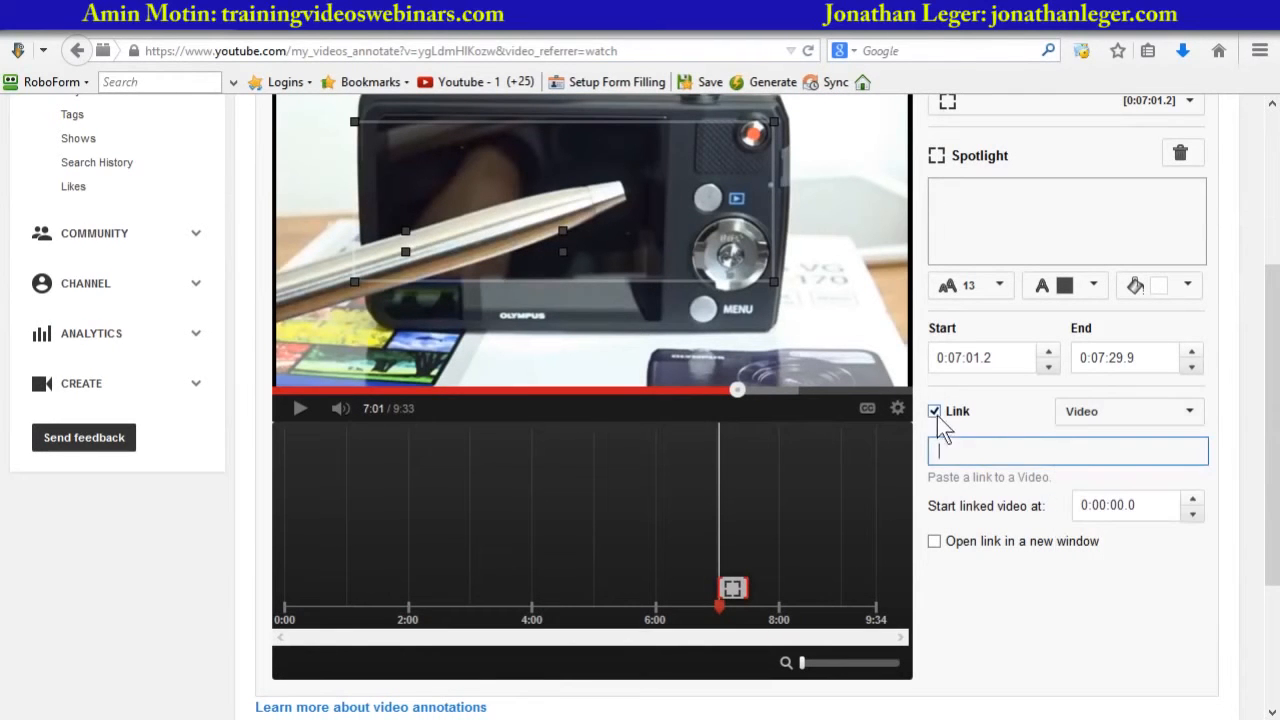
left_click(935, 542)
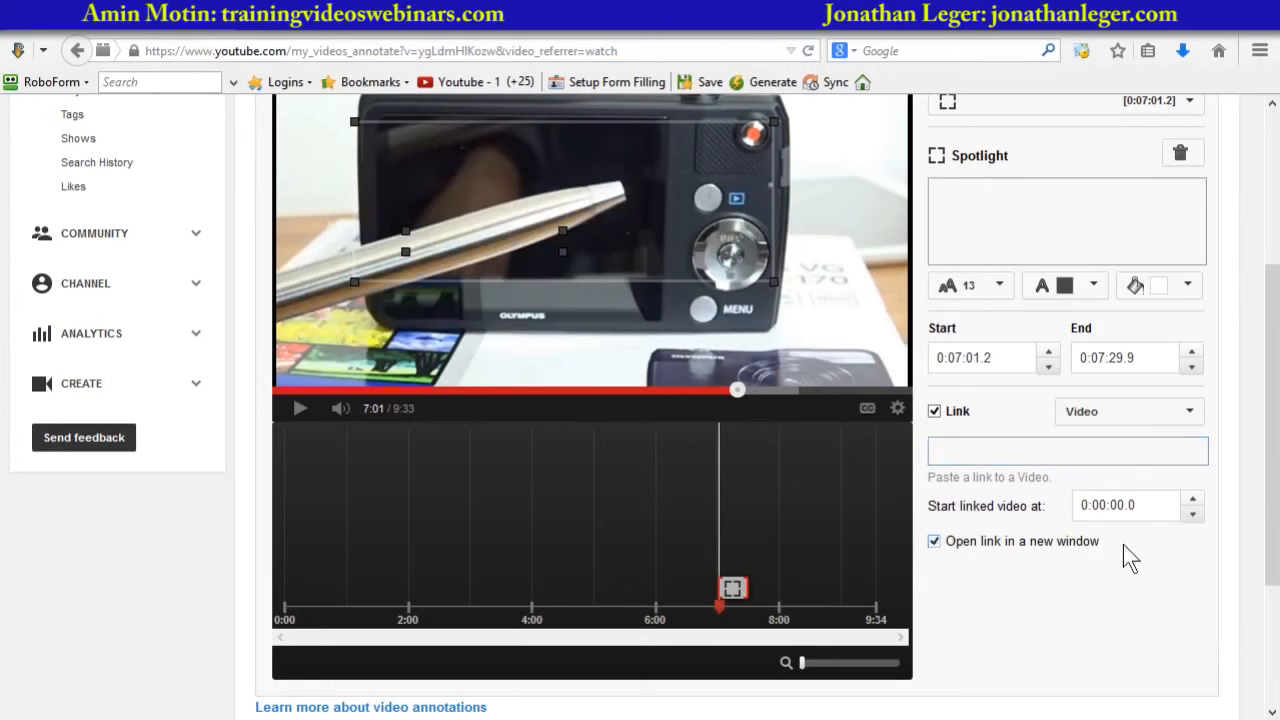
mouse_move(1274, 441)
left_mouse_down()
mouse_move(1274, 400)
mouse_move(1274, 438)
left_mouse_up()
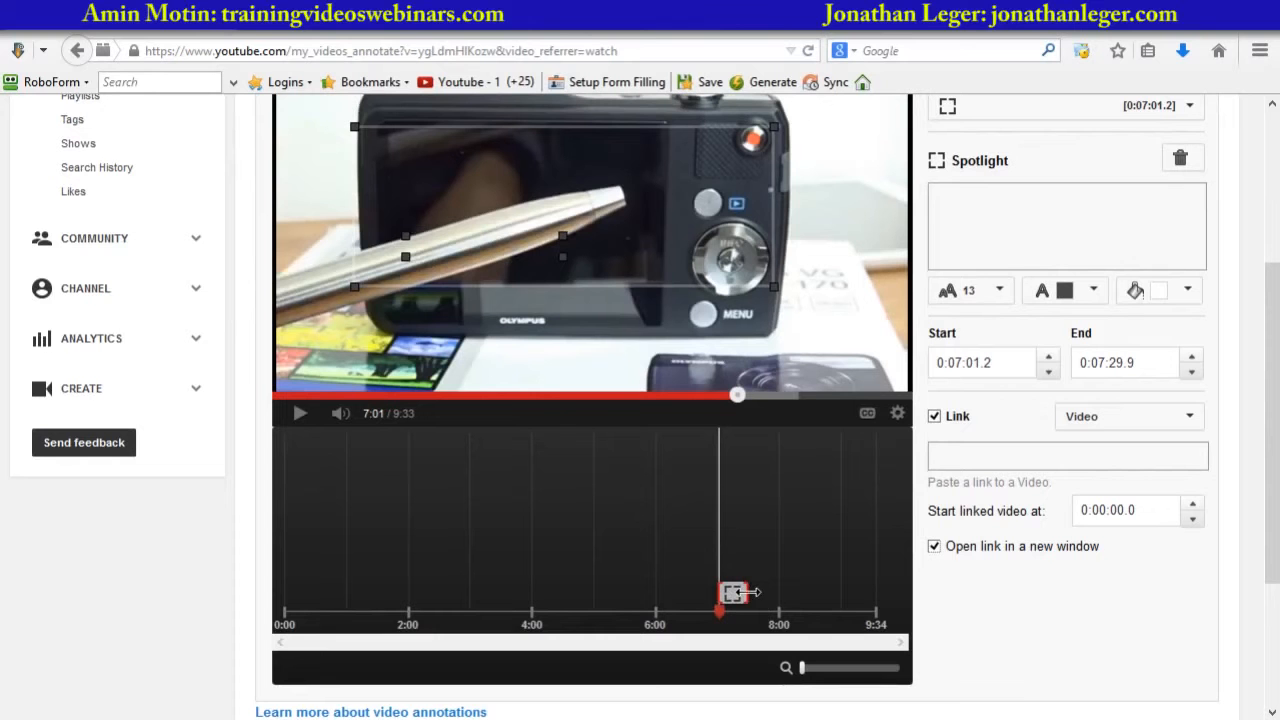
- Extend the spotlight's end on the timeline to 0:09:33.3 and re-enable its link
left_click_drag(749, 592, 920, 596)
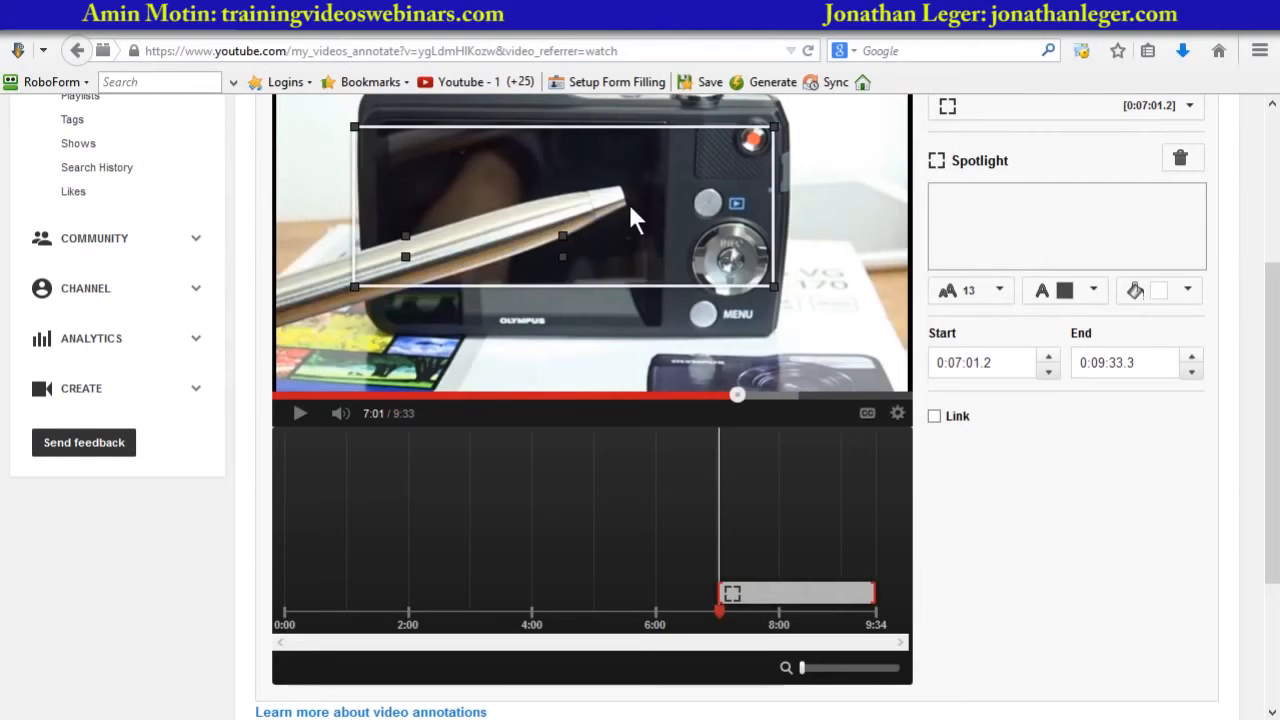
left_click(934, 417)
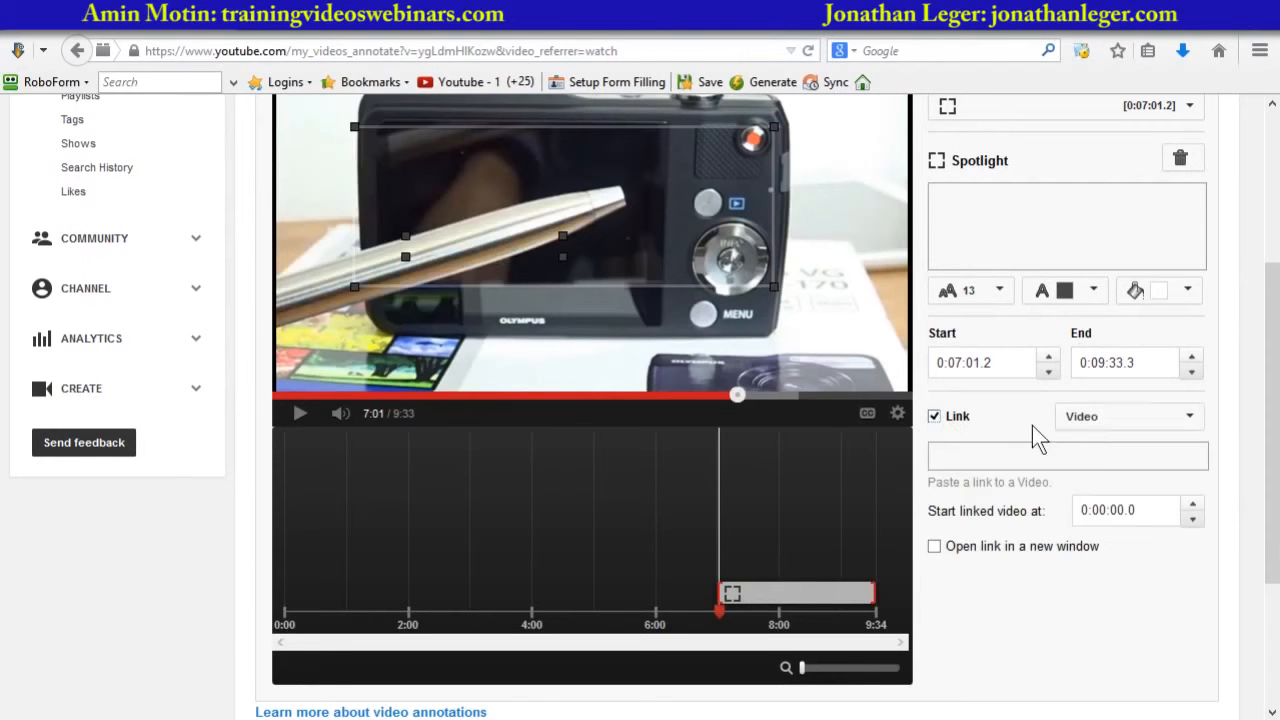
- Navigate back to the channel's Videos list and open the Sony HX60V video footage sample
scroll(1091, 426, "up", 5)
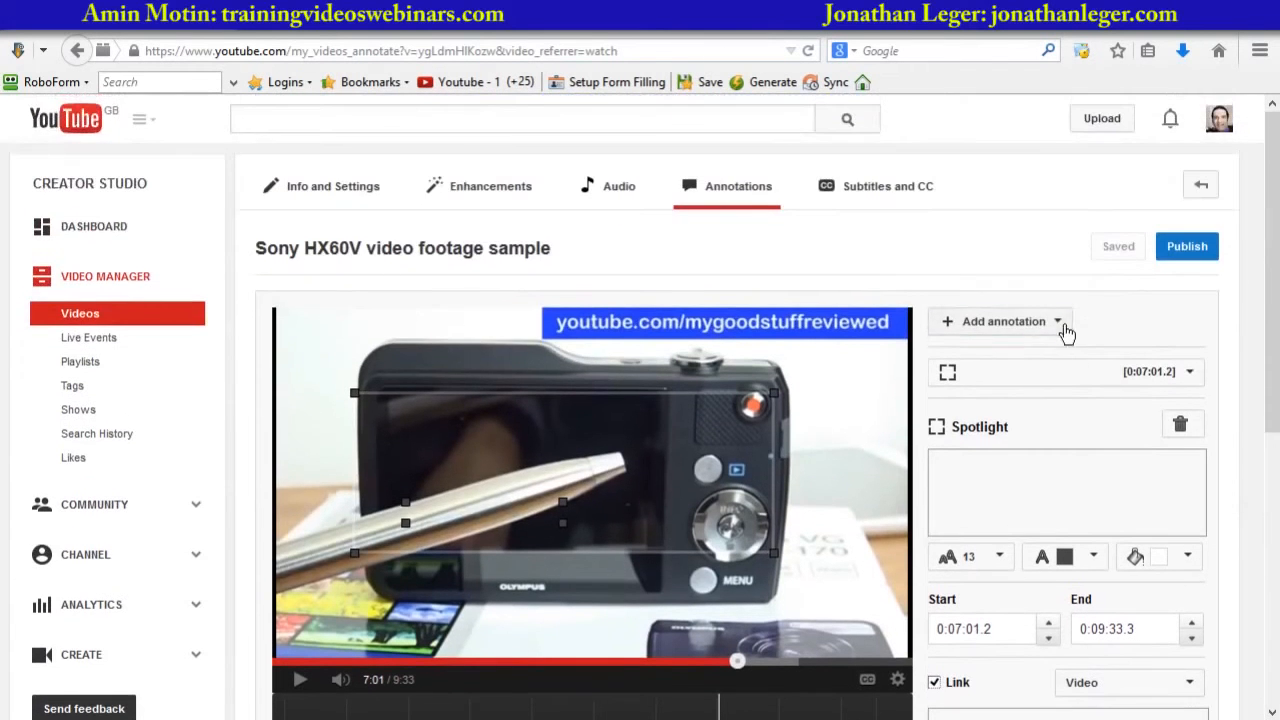
left_click(1060, 323)
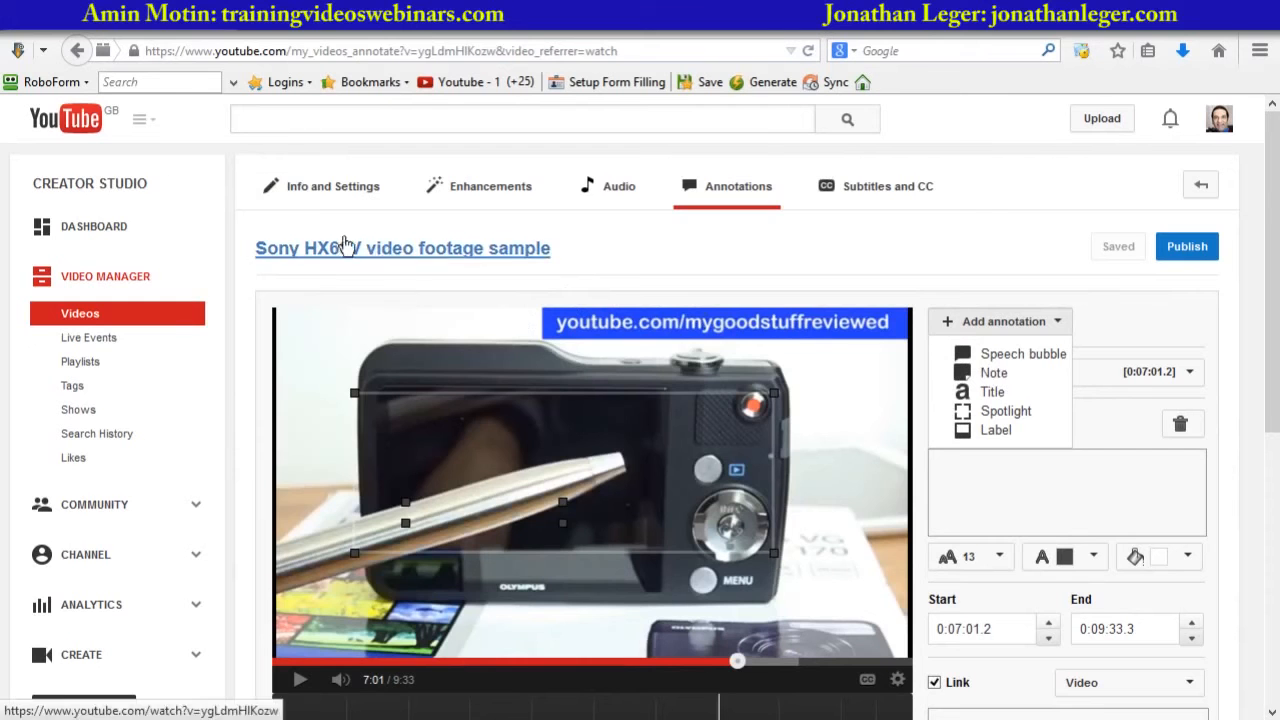
left_click(76, 51)
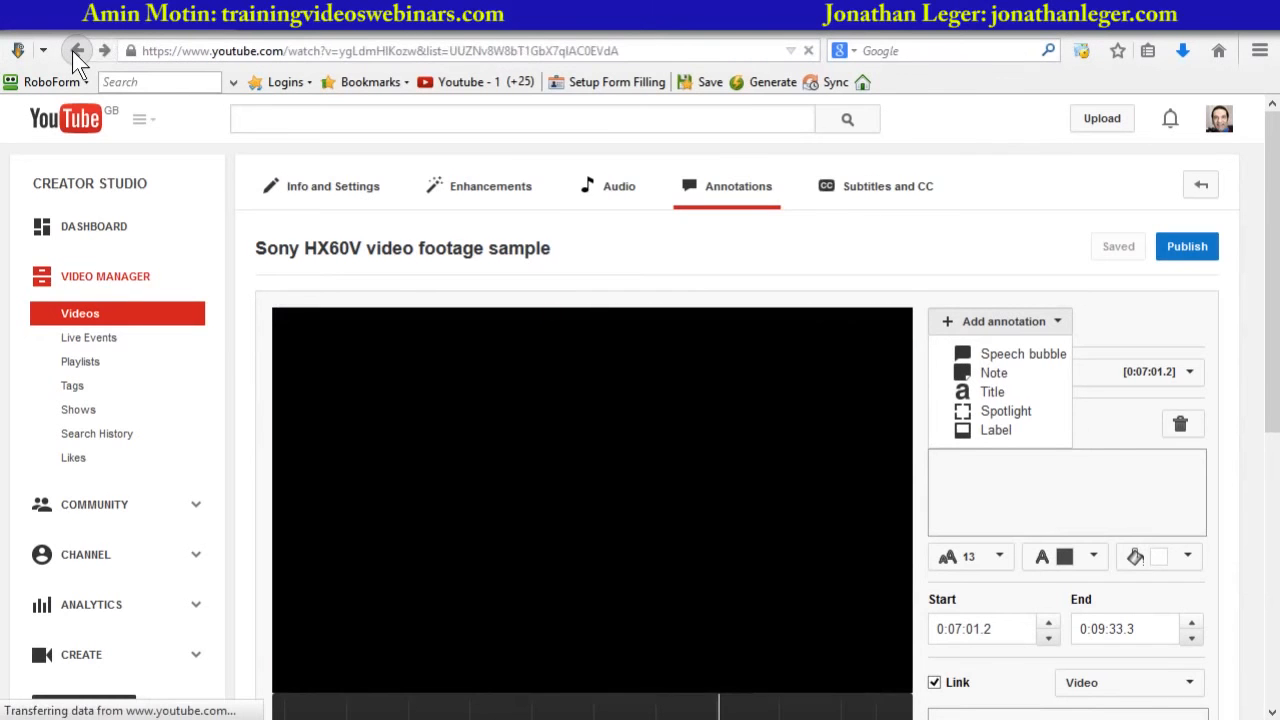
left_click(72, 50)
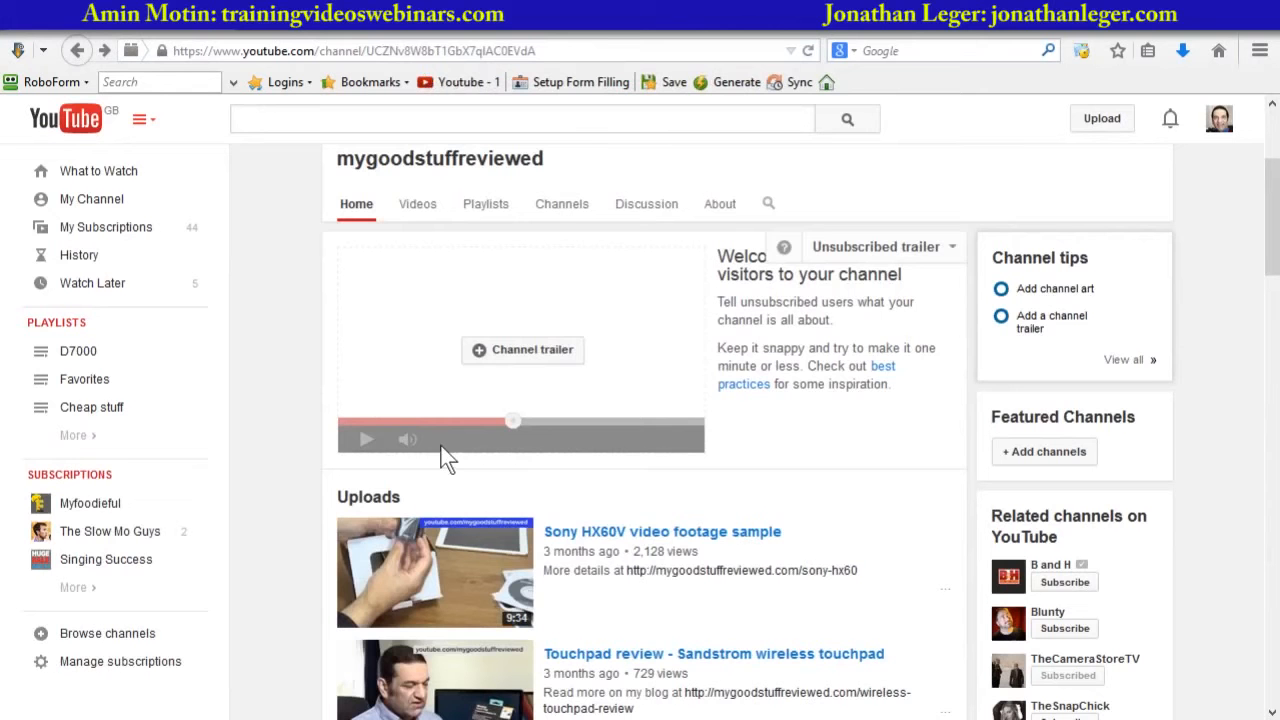
left_click(418, 210)
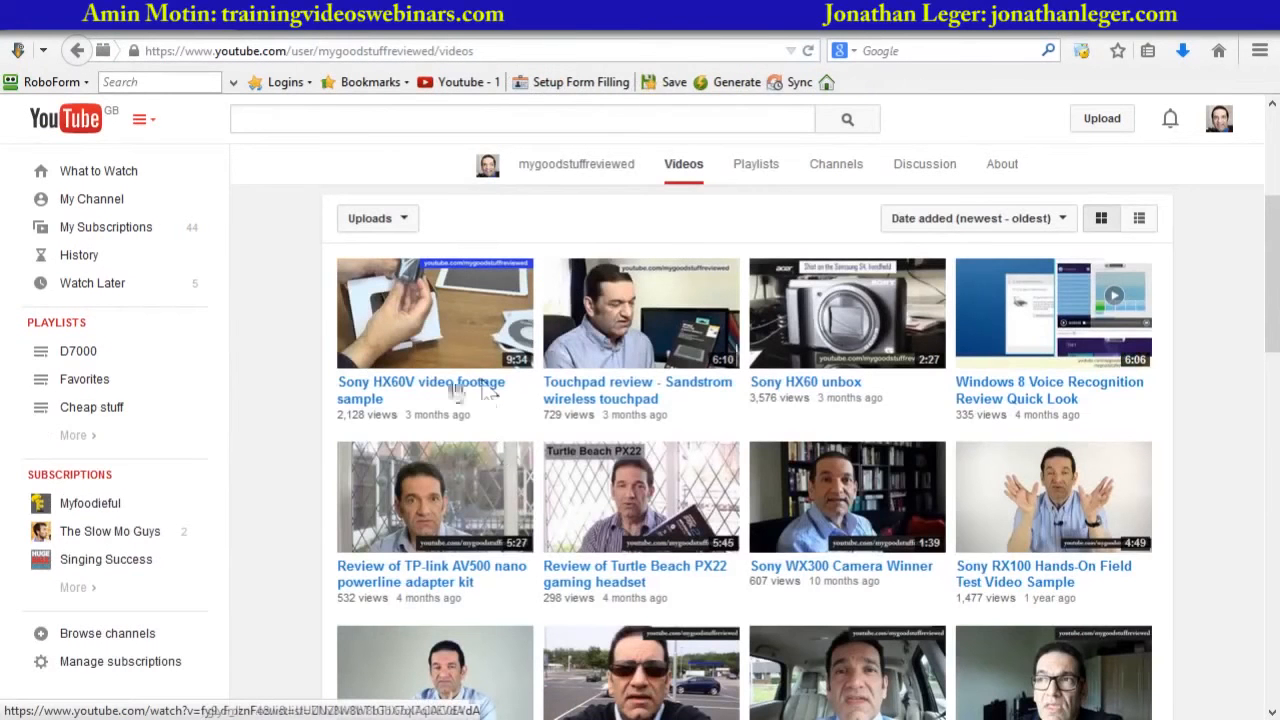
left_click(454, 388)
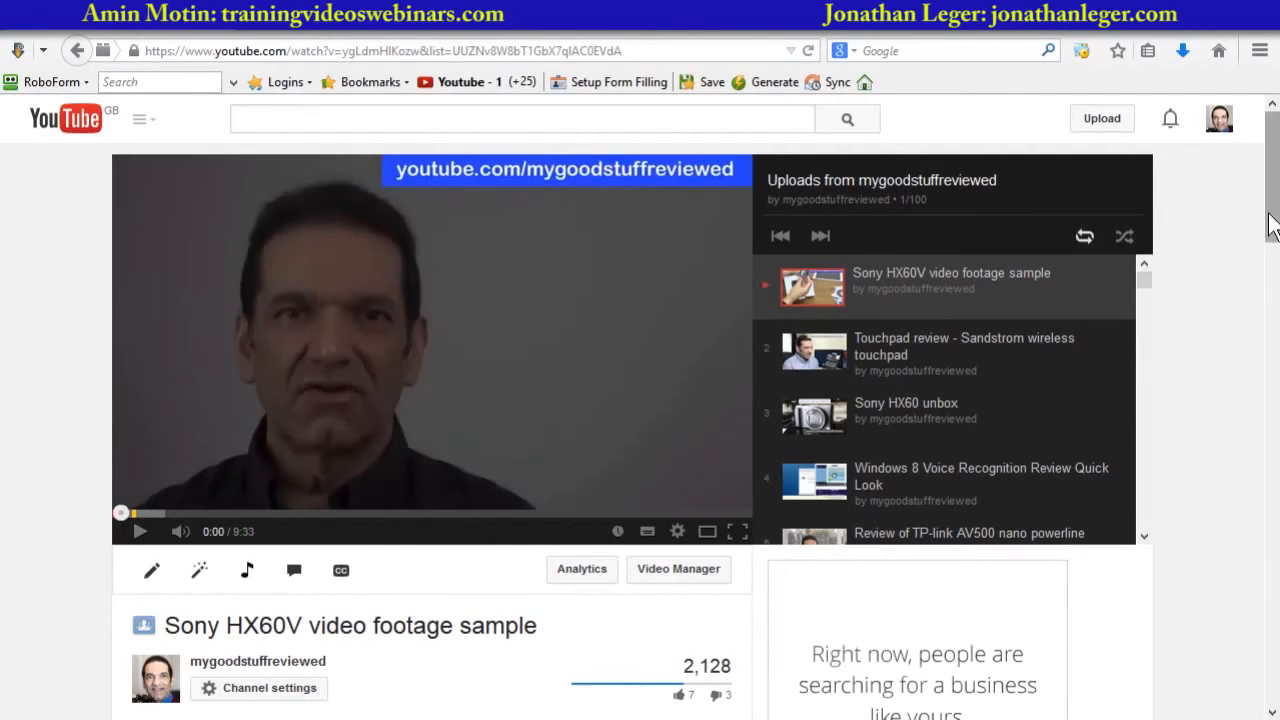
- Open the video's Annotations editor and pause its playback
left_click_drag(1272, 216, 1273, 268)
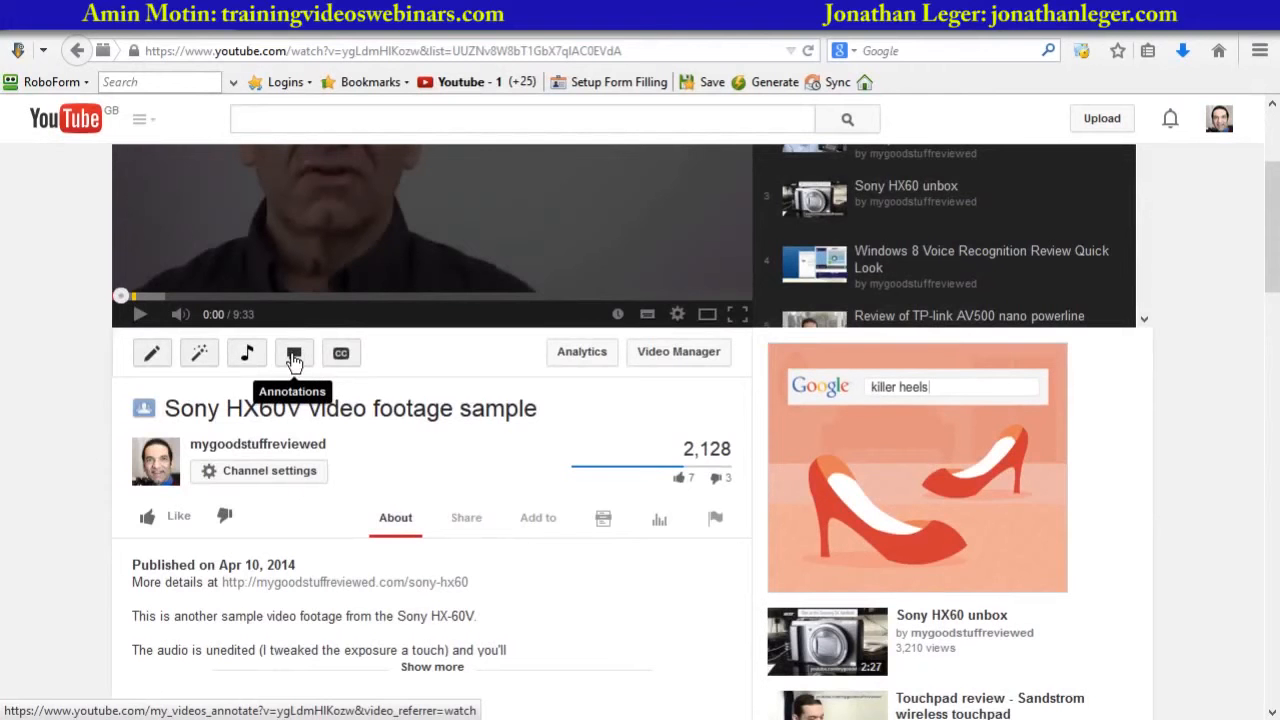
left_click(294, 360)
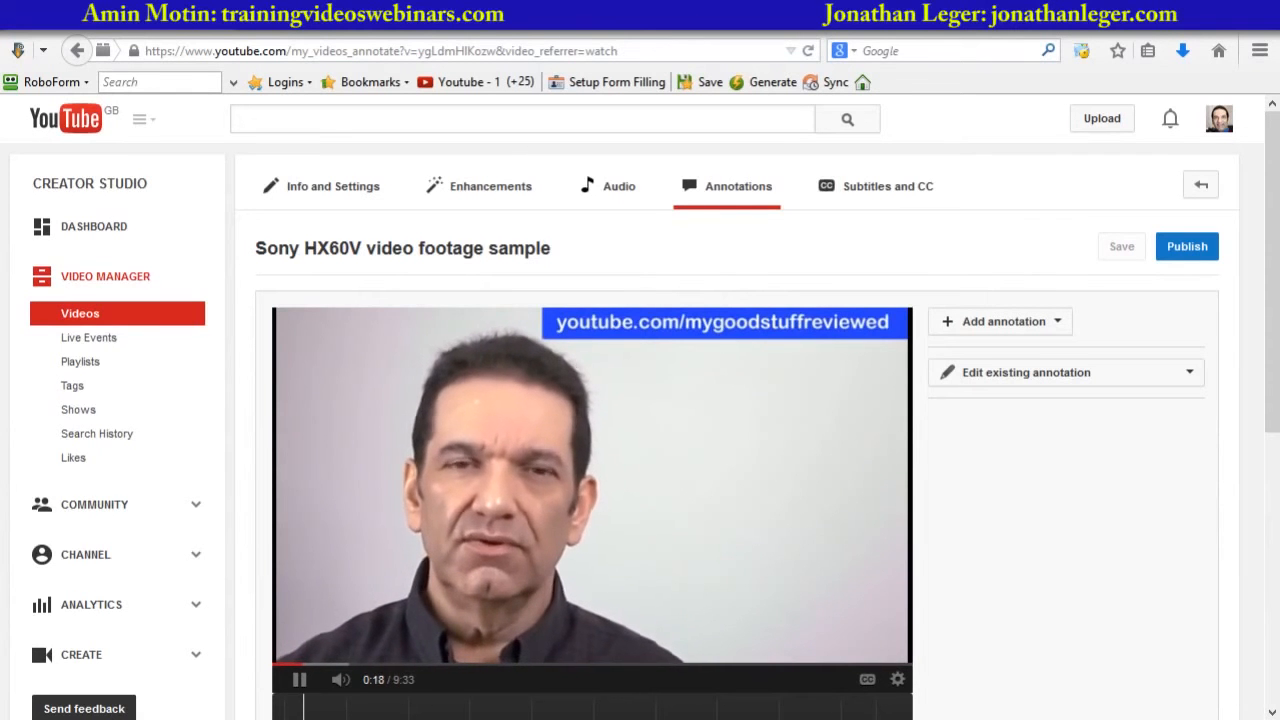
left_click(302, 686)
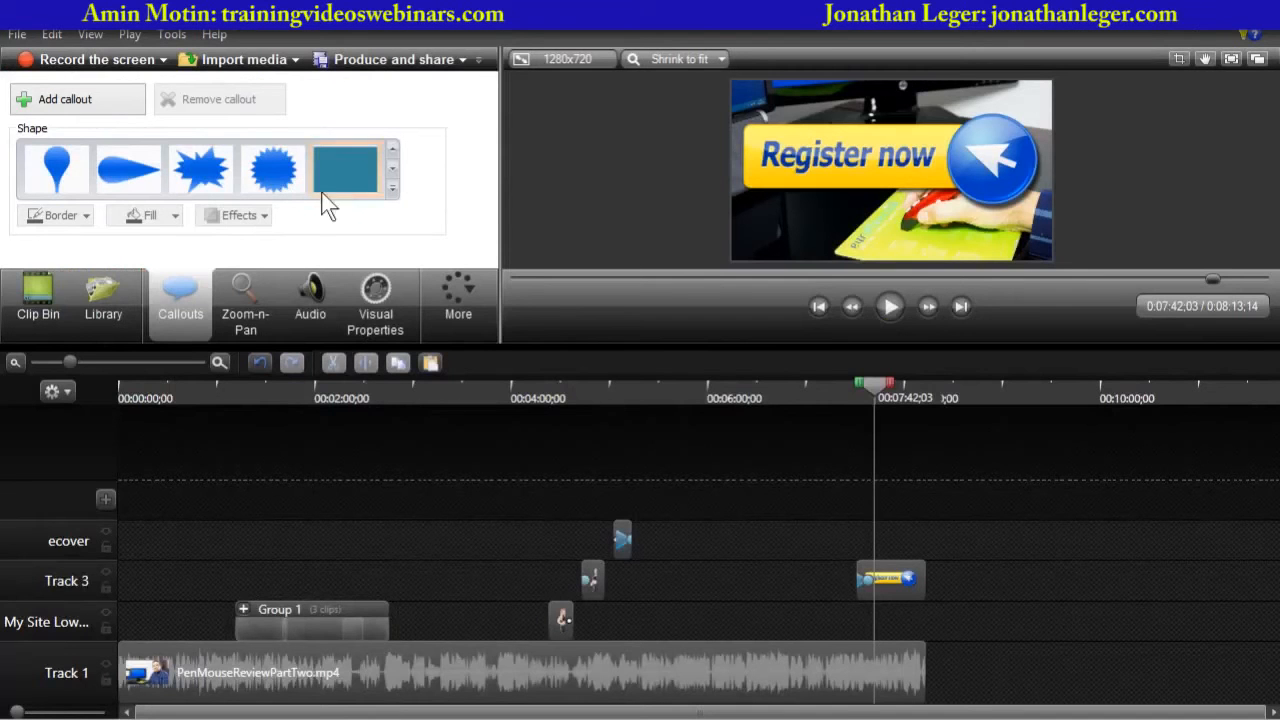
- Switch to Camtasia Studio, enlarge the preview, select the Register now callout and make it a hotspot
left_click_drag(561, 345, 548, 528)
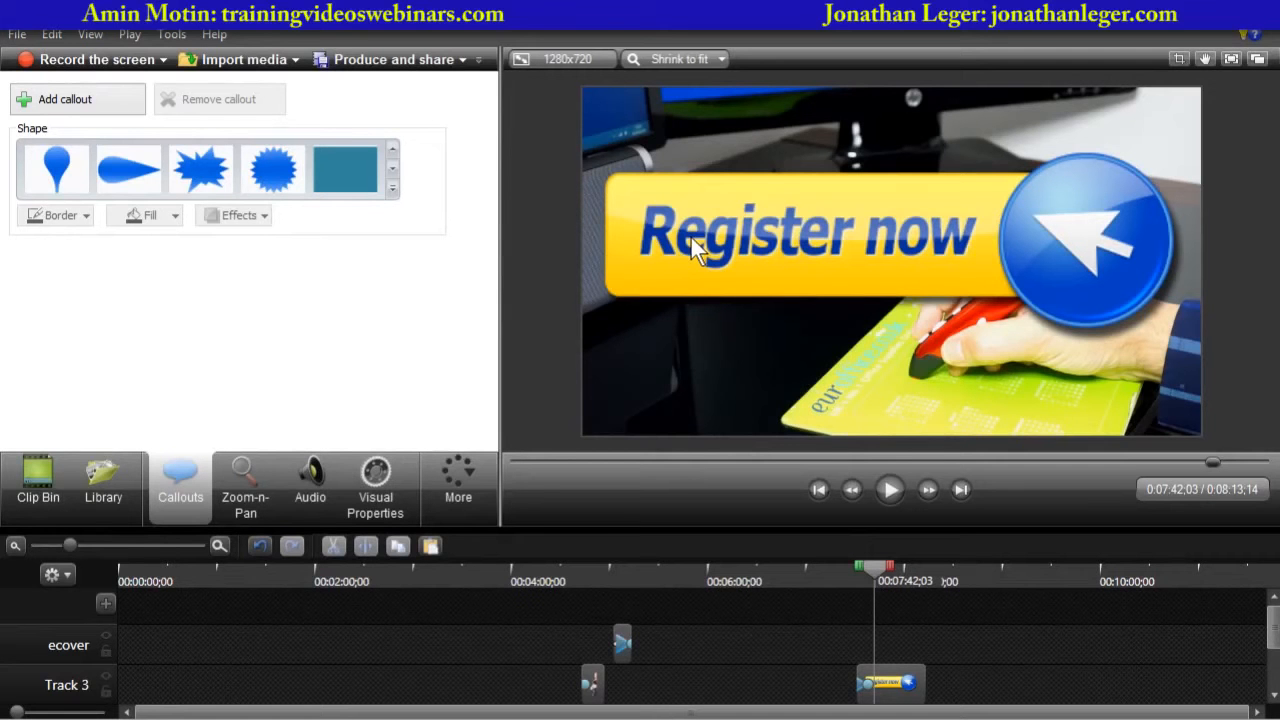
left_click(452, 490)
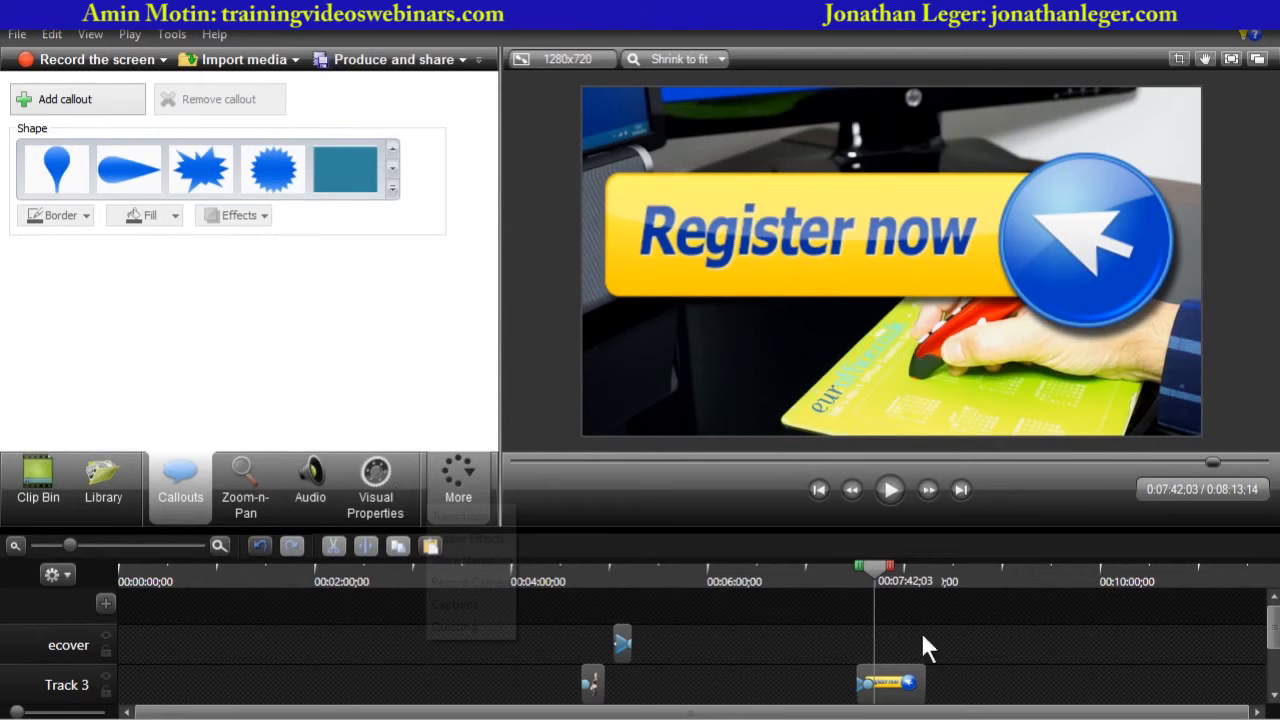
left_click(890, 683)
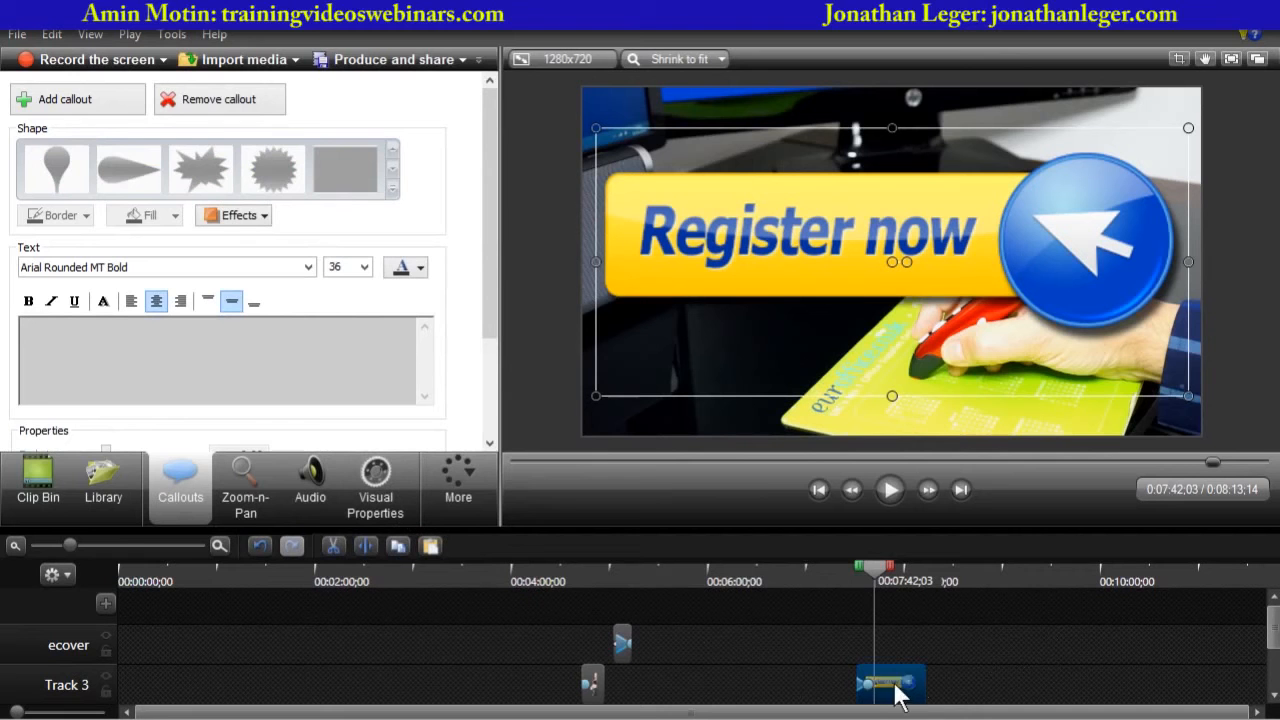
left_click_drag(490, 264, 478, 393)
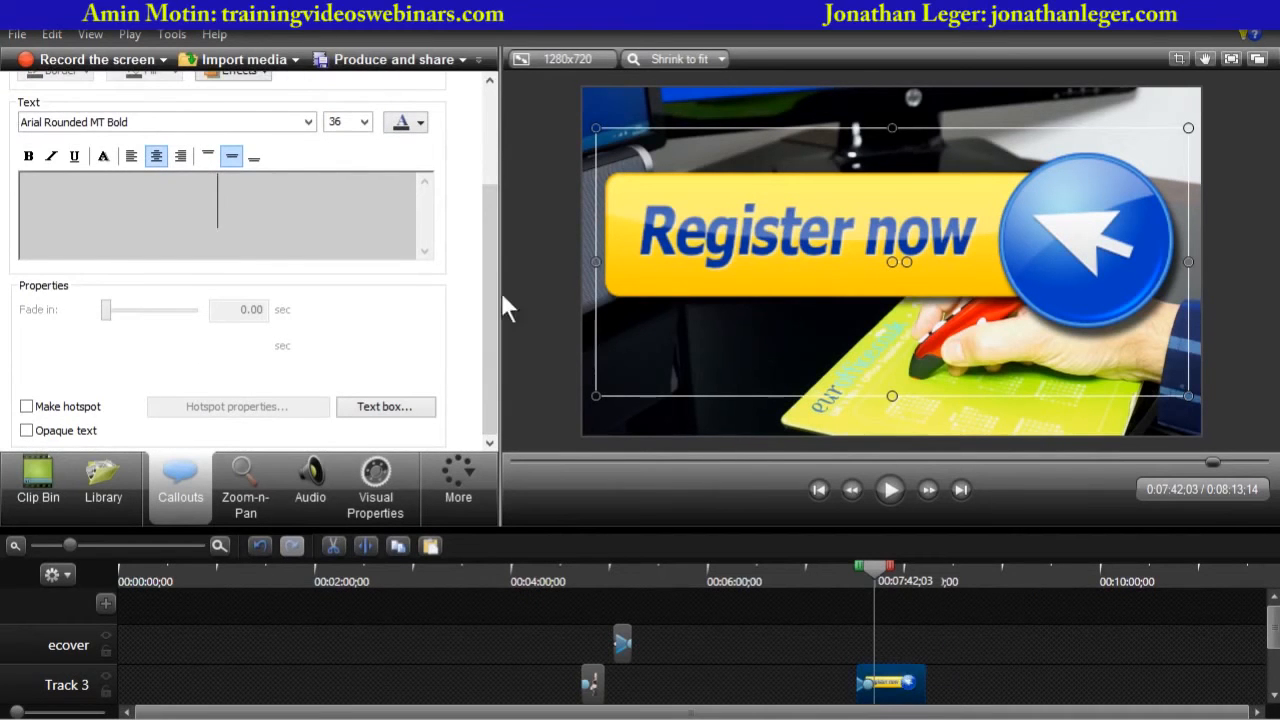
left_click_drag(490, 322, 463, 347)
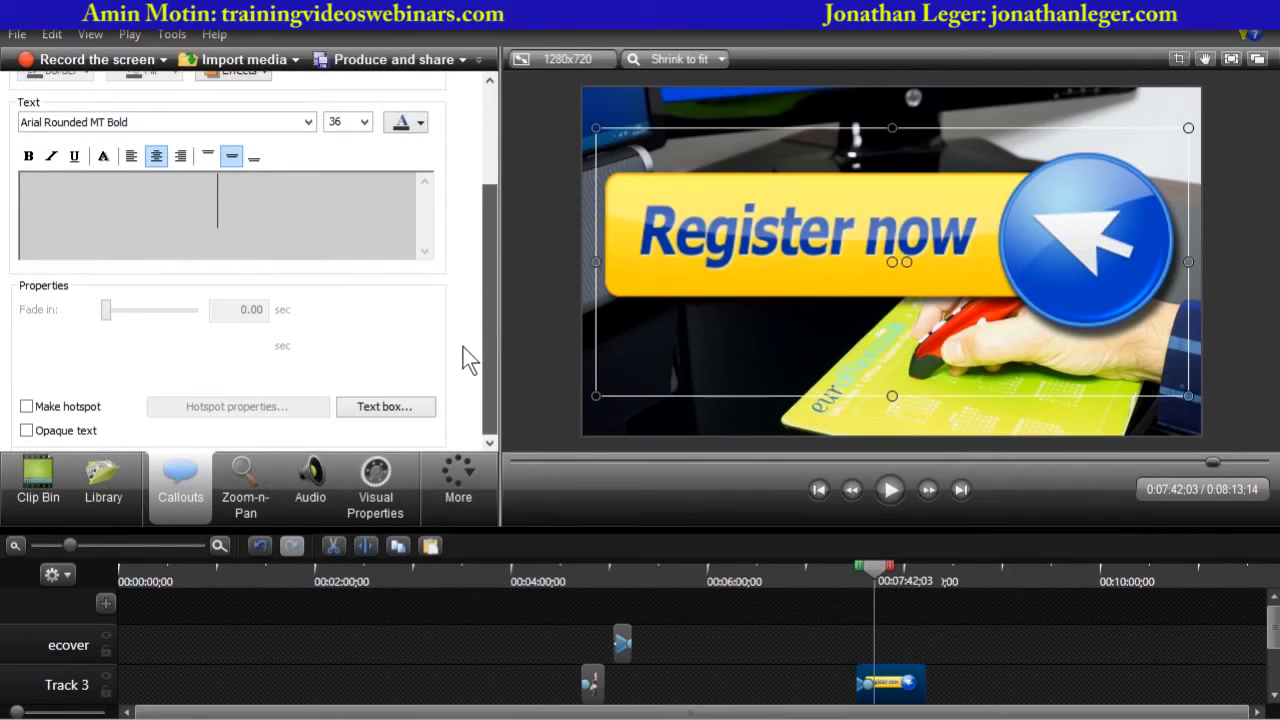
left_click(27, 407)
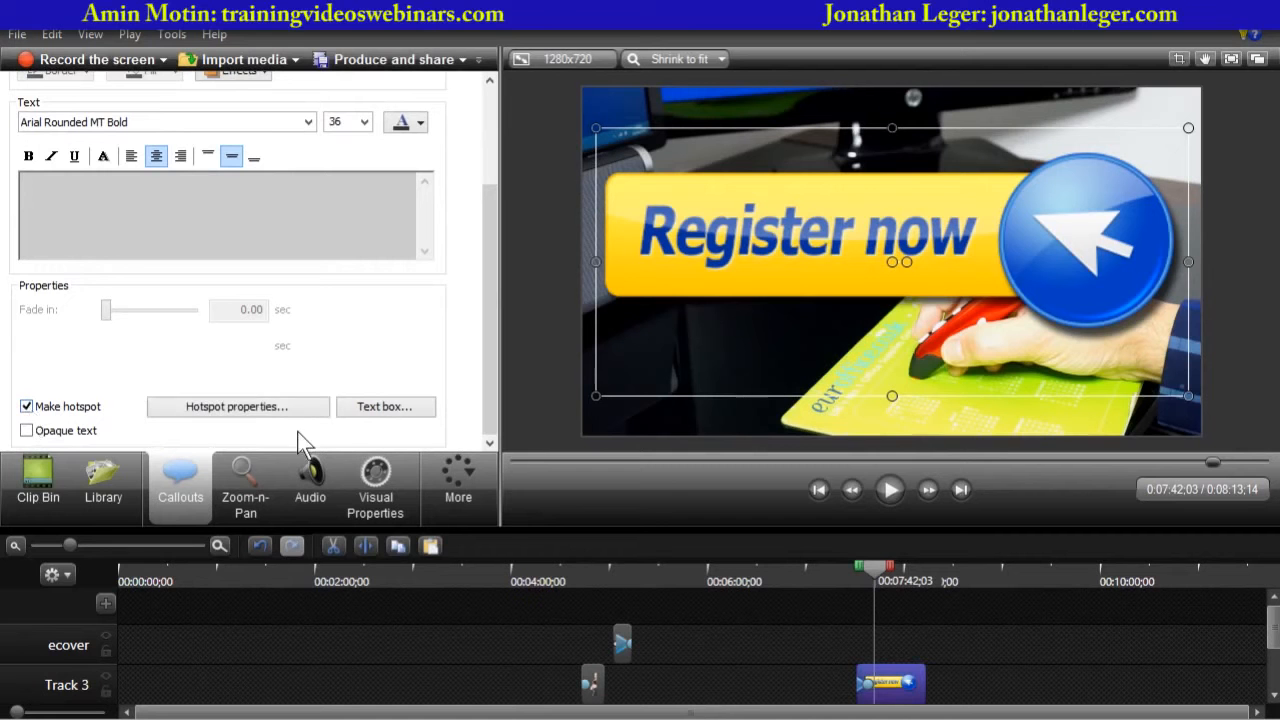
- Try setting the hotspot to jump to a URL opened in a new browser window
left_click(237, 407)
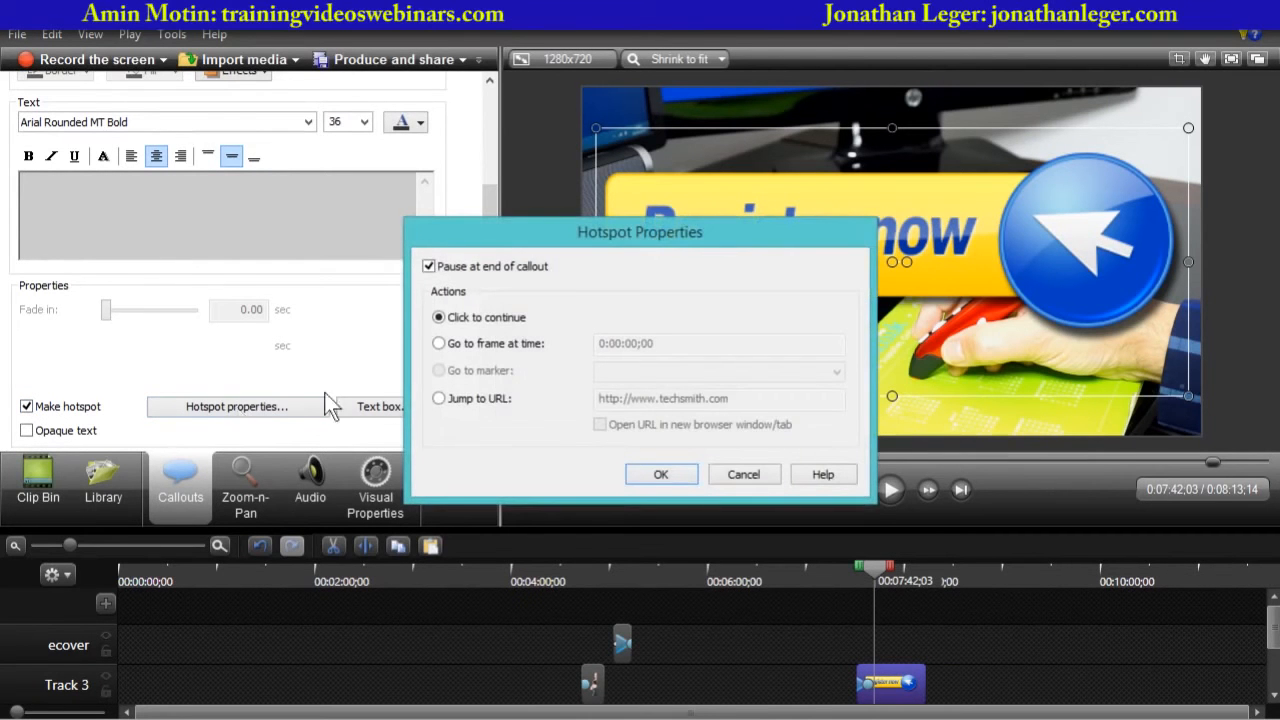
left_click(438, 398)
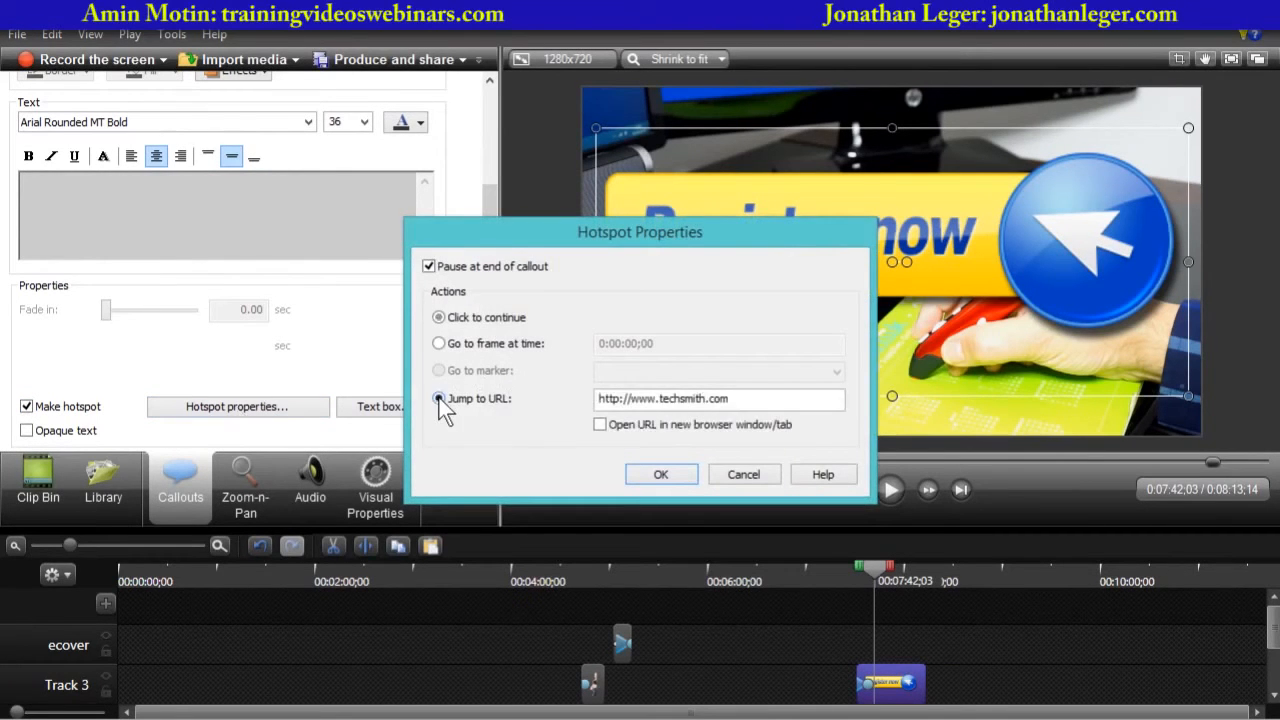
left_click(600, 424)
left_click(748, 476)
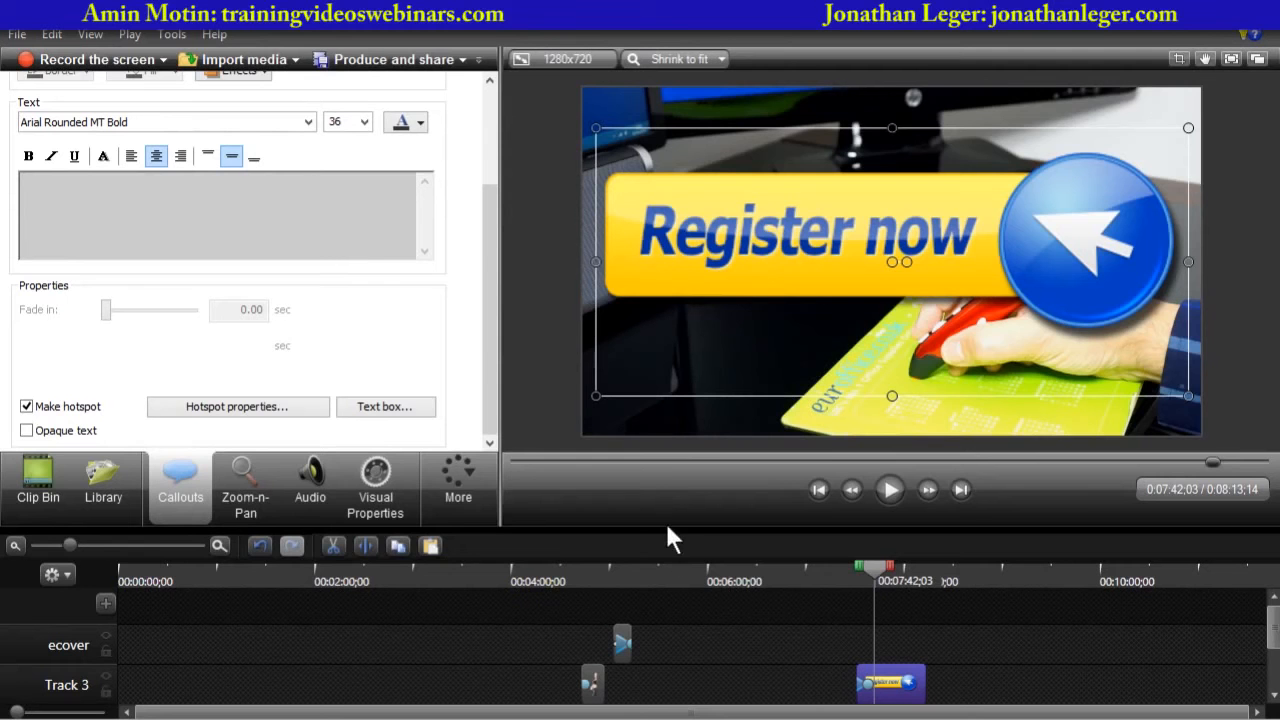
- Delete all clips from the tracks above Track 1, leaving only the main video
left_click_drag(667, 529, 680, 304)
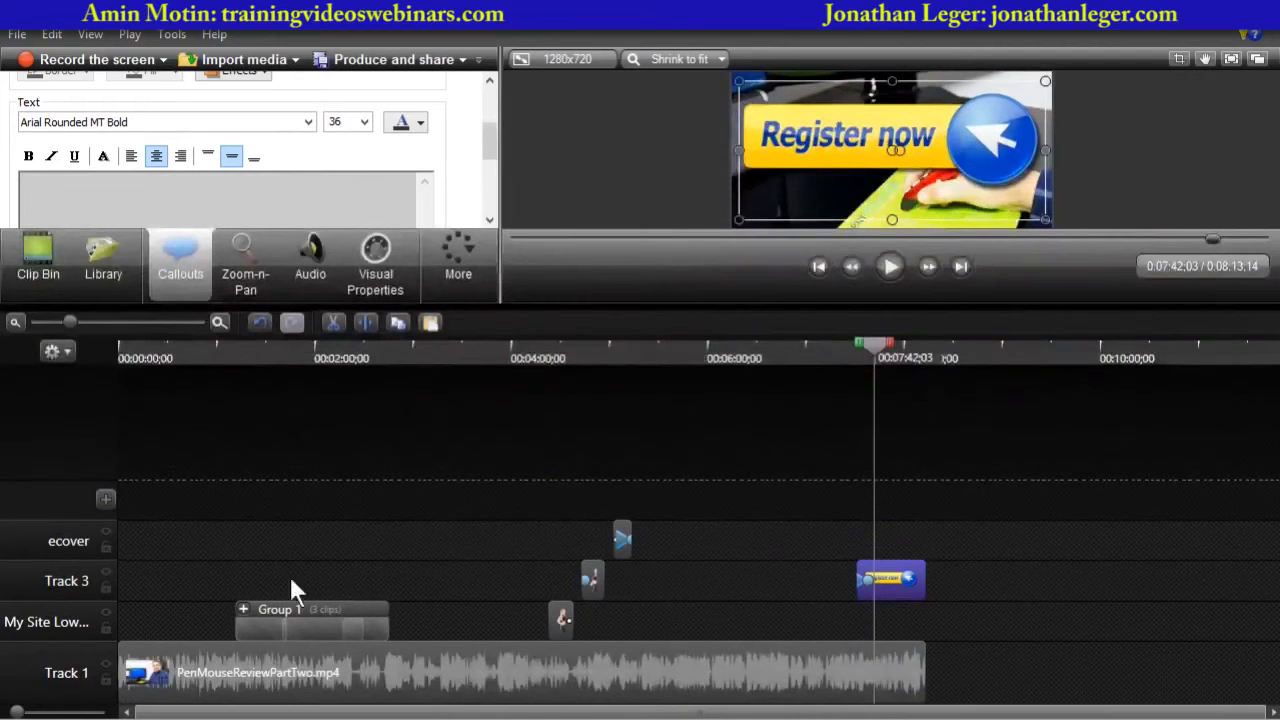
left_click_drag(1034, 590, 207, 593)
left_click_drag(227, 530, 960, 616)
key("Delete")
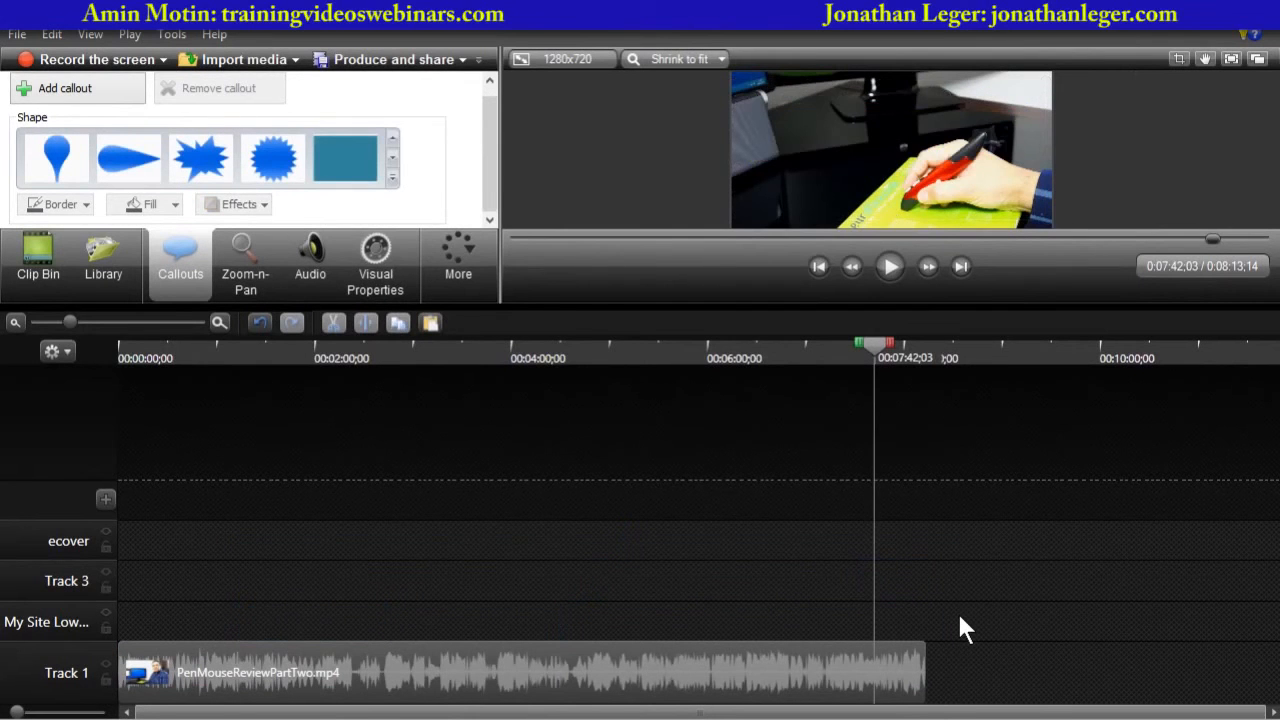
- Return to the start of the timeline and remove the unused images from the Clip Bin, keeping RegisterNow.png and the video
key("ctrl+Home")
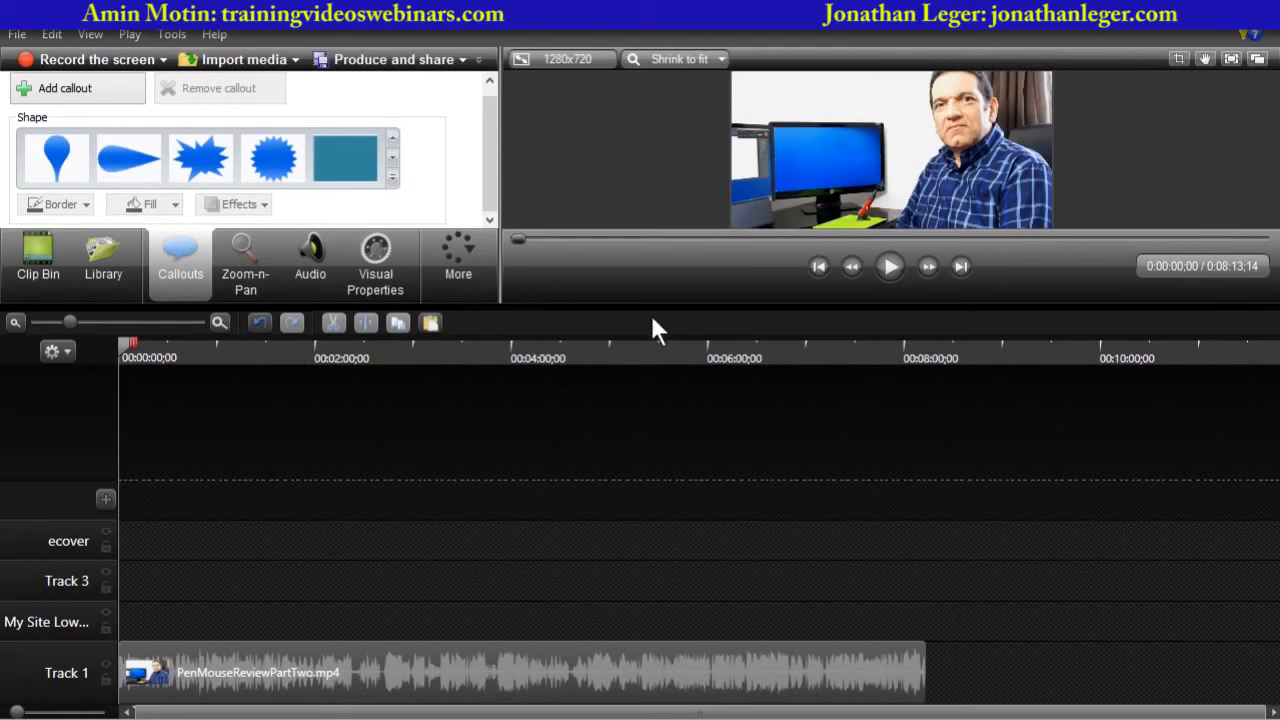
left_click_drag(650, 305, 560, 437)
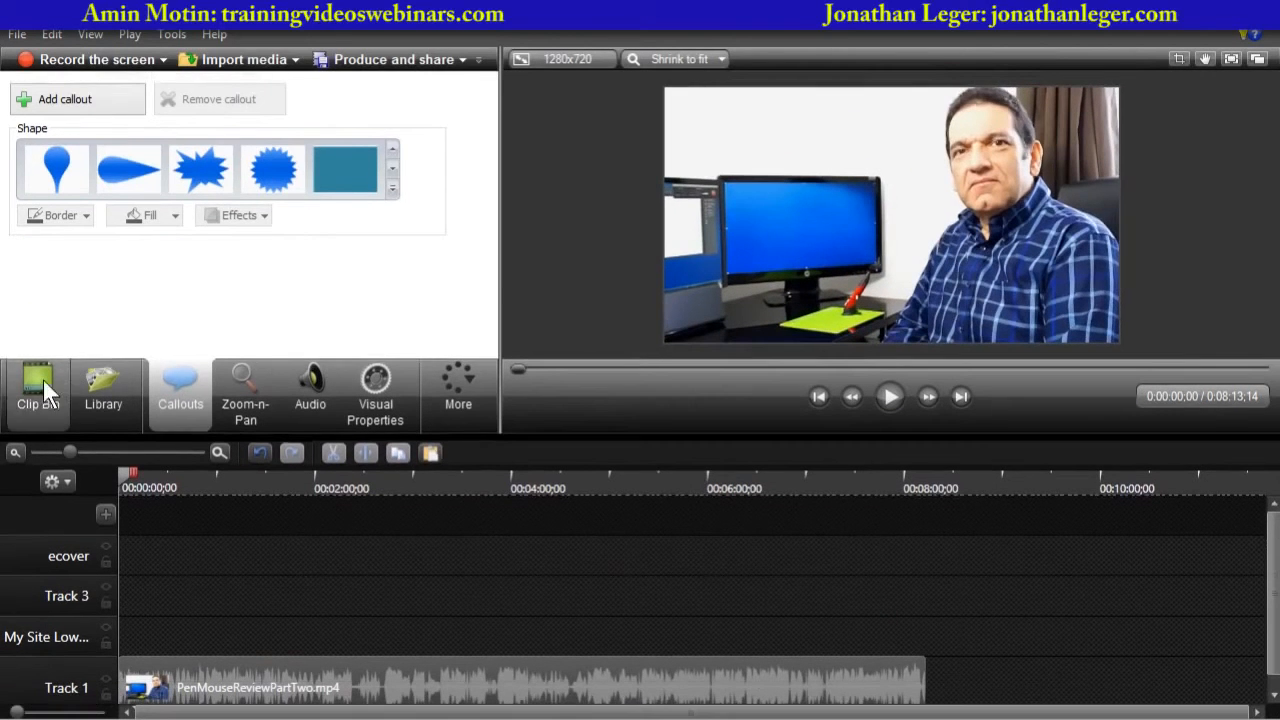
left_click(43, 383)
left_click_drag(487, 249, 505, 154)
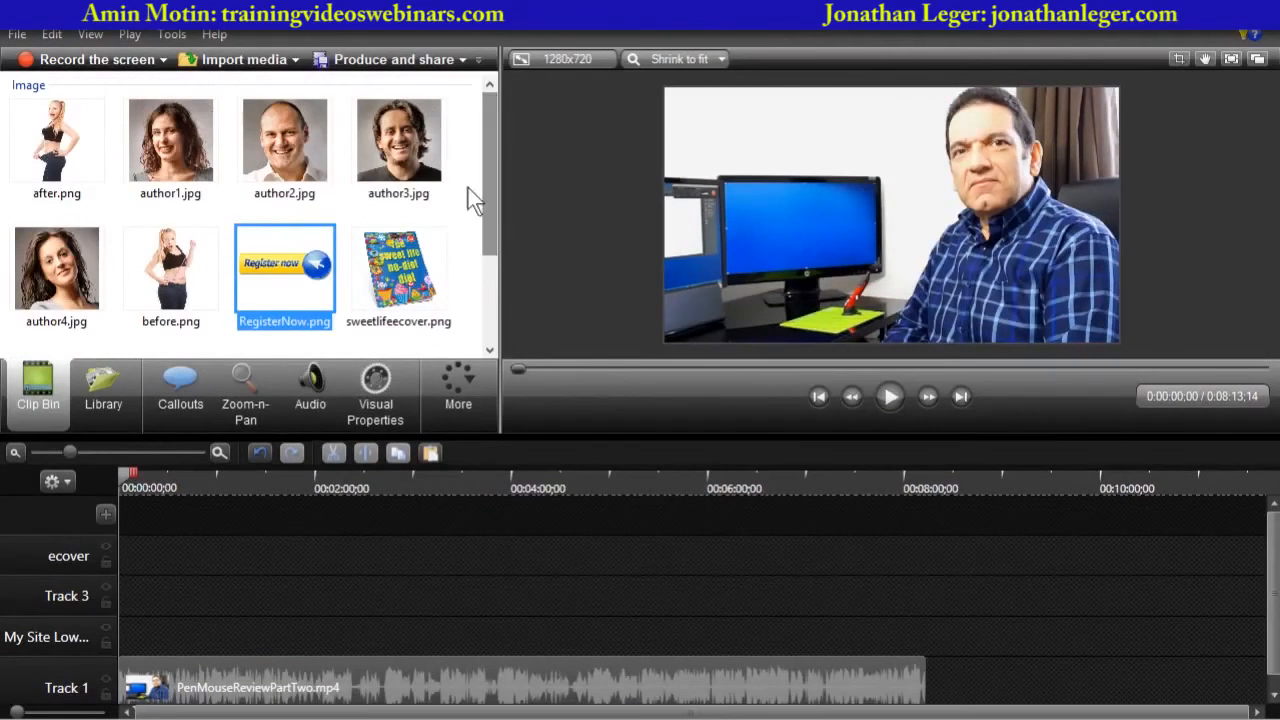
left_click(65, 151)
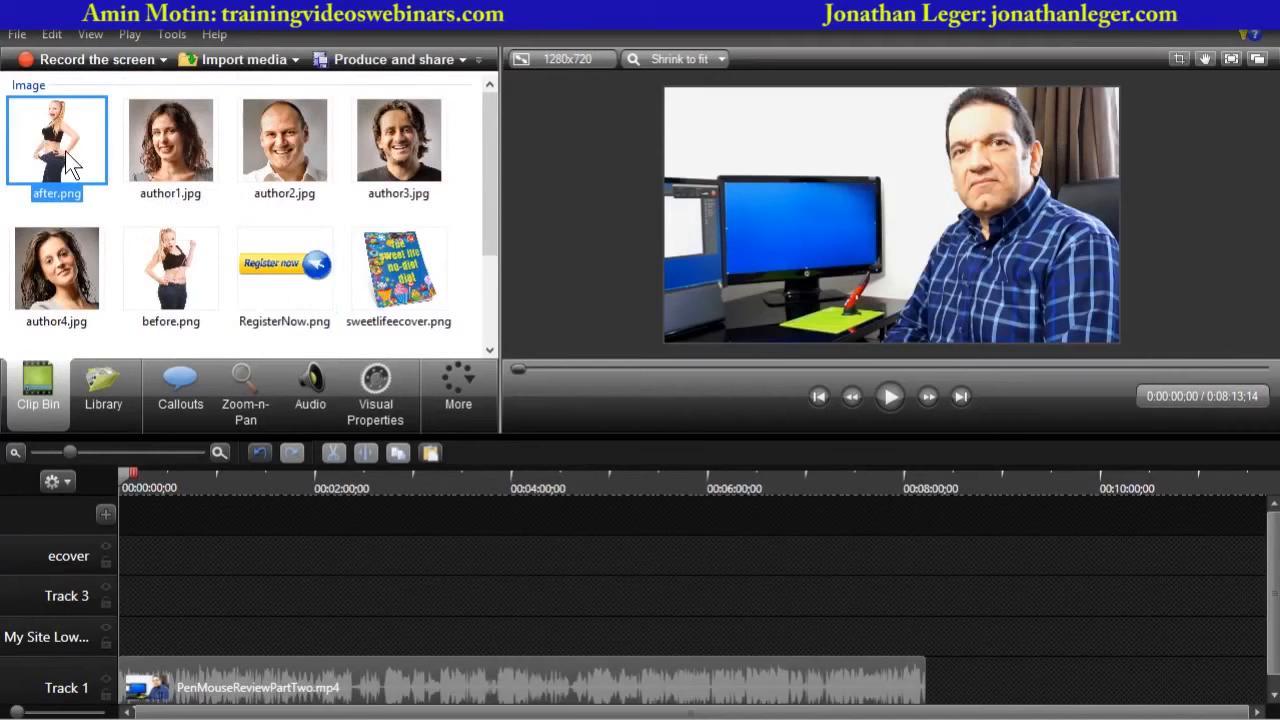
left_click(155, 260, "shift")
key("Delete")
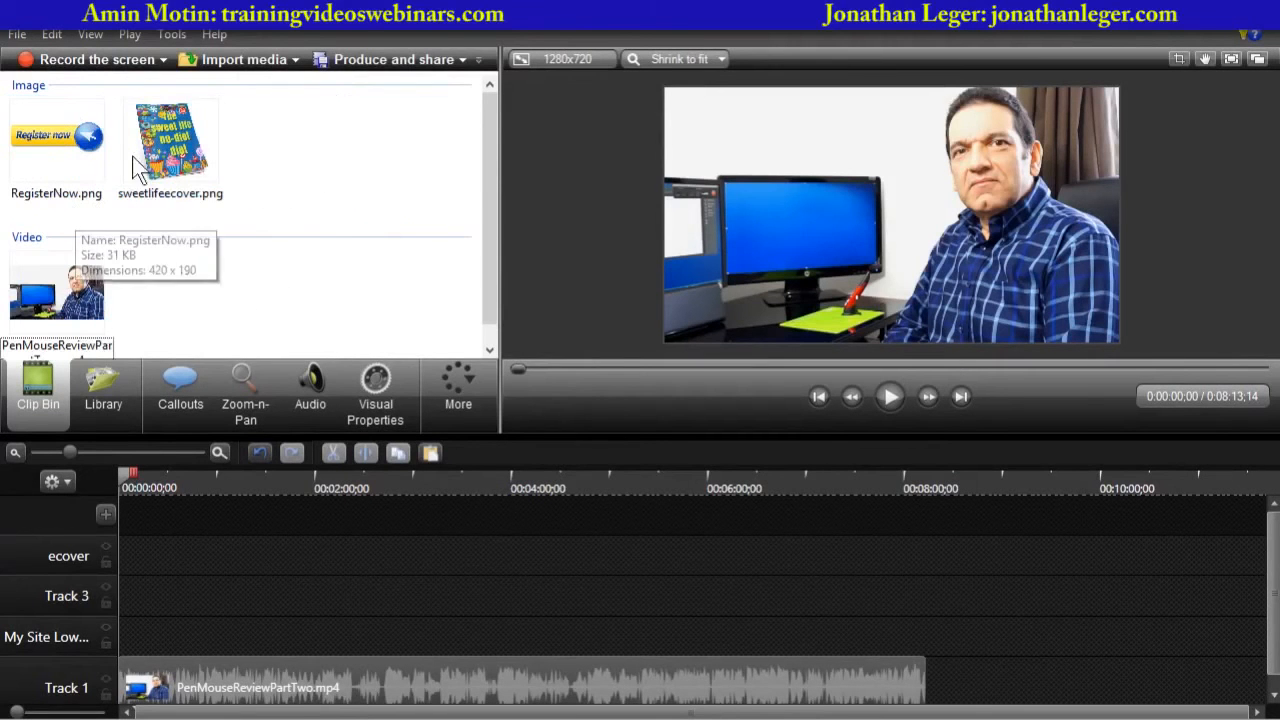
left_click(190, 145)
key("Delete")
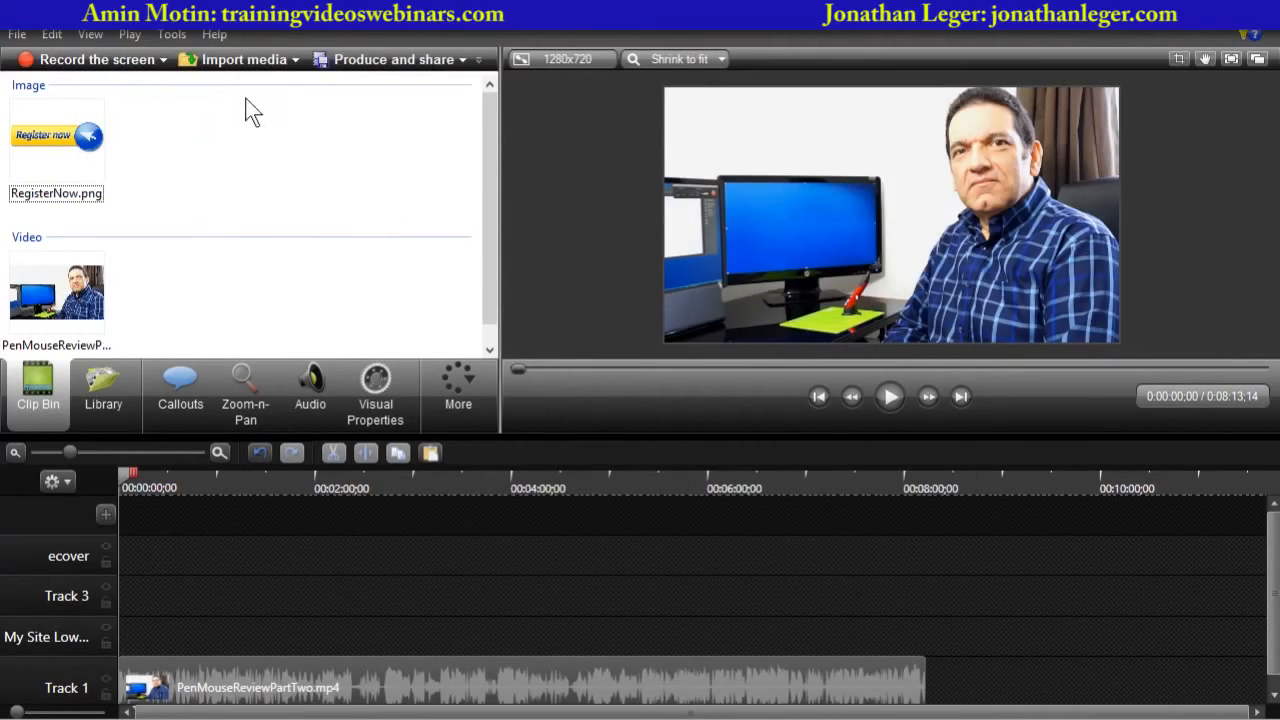
- Import the squeezepage, contents, guarantee, campinggirl, Watch-Now and related PNG images from the Downloads folder
left_click(240, 68)
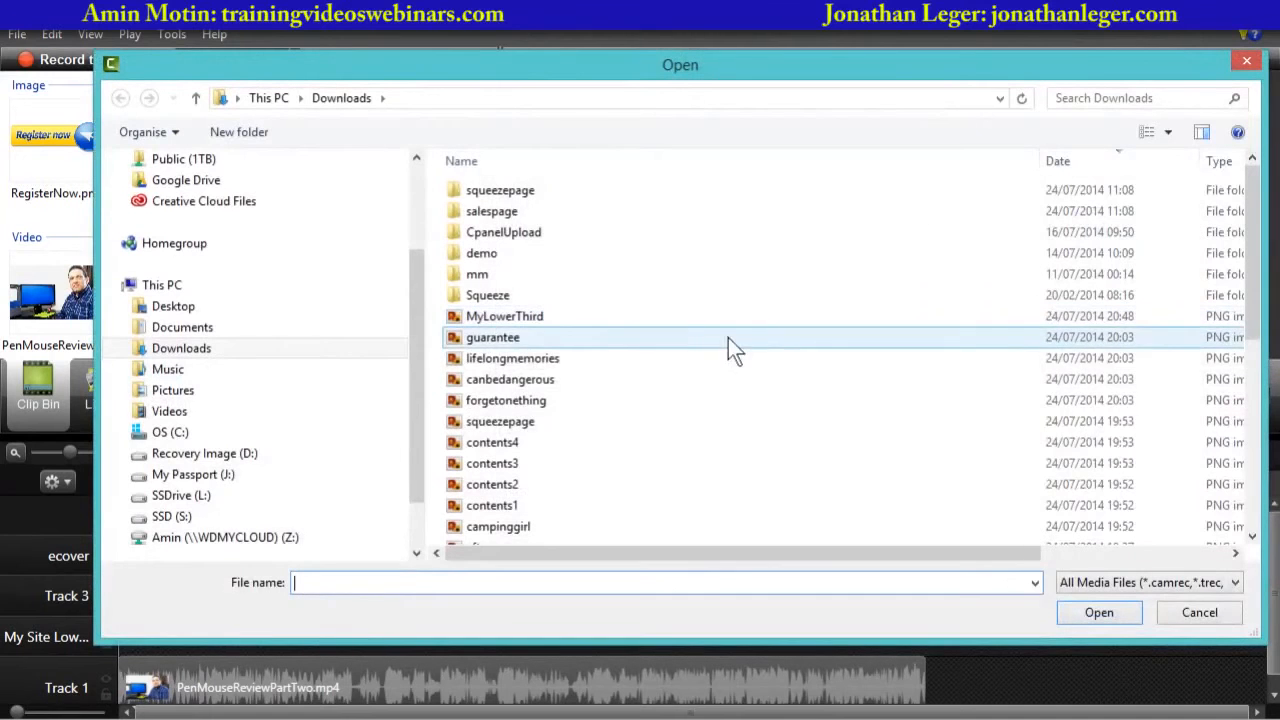
left_click(510, 337)
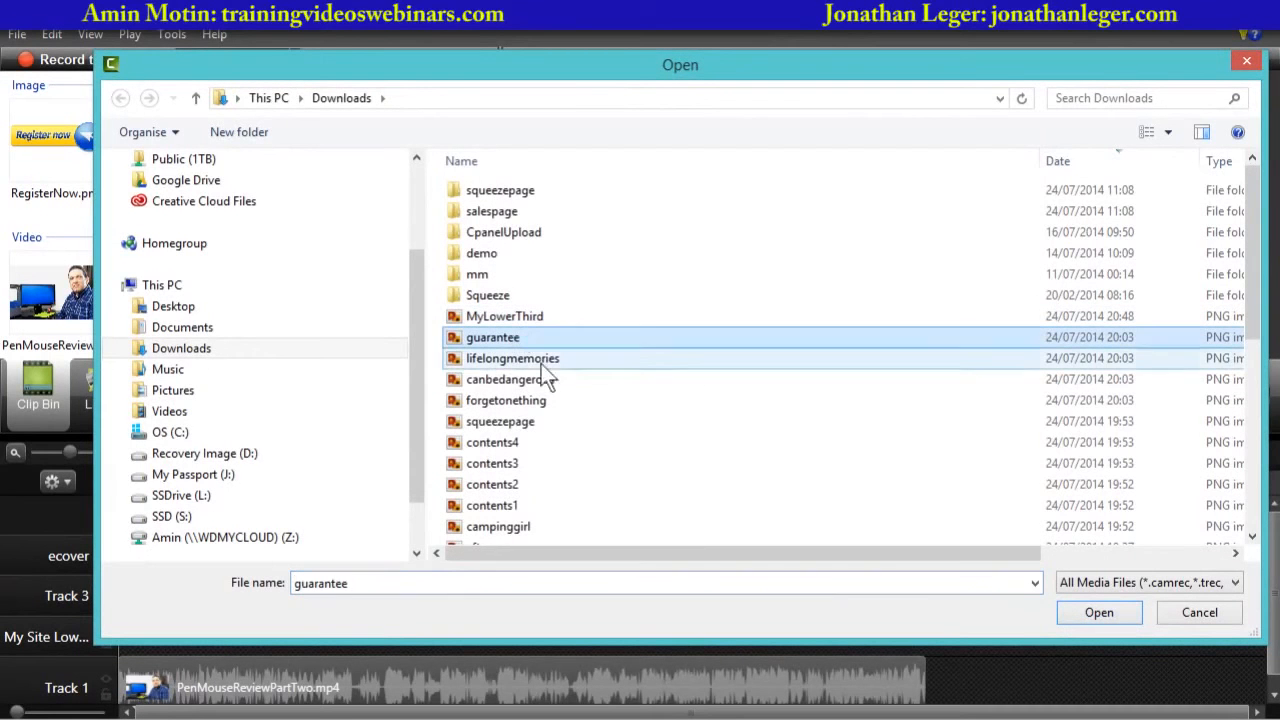
scroll(518, 436, "down", 2)
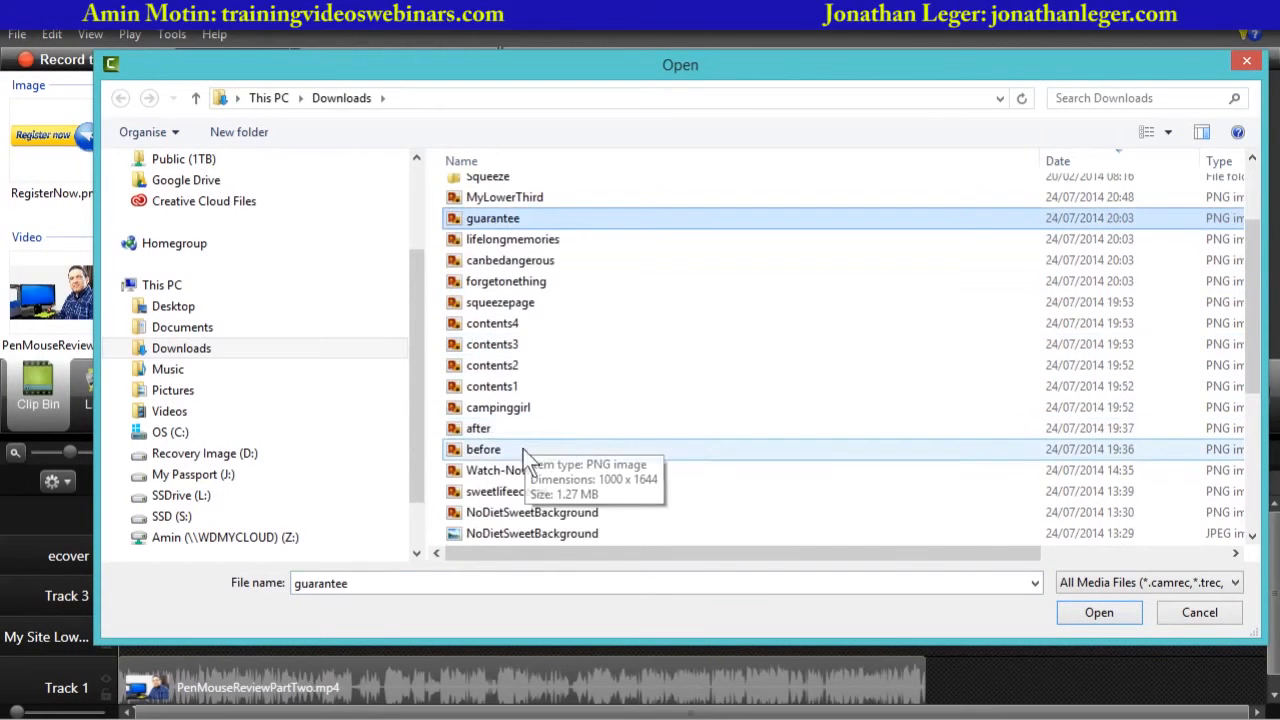
left_click(523, 413, "shift")
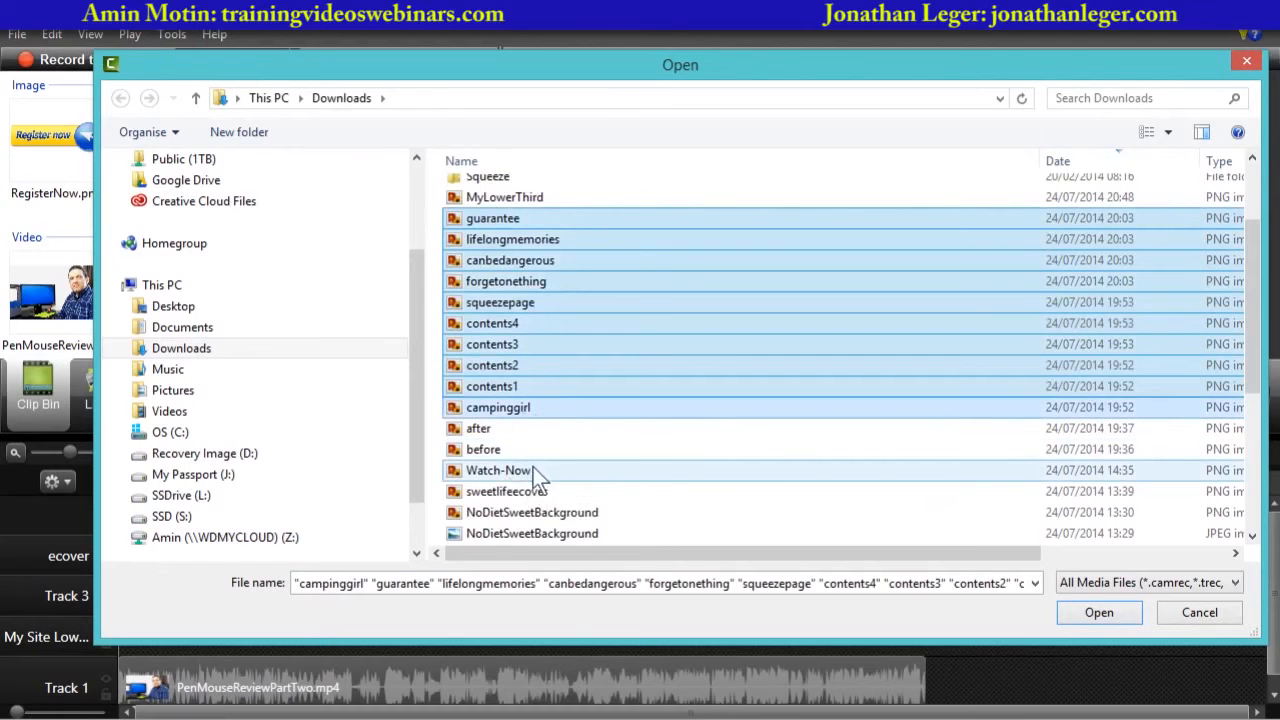
left_click(502, 472, "ctrl")
scroll(601, 463, "down", 3)
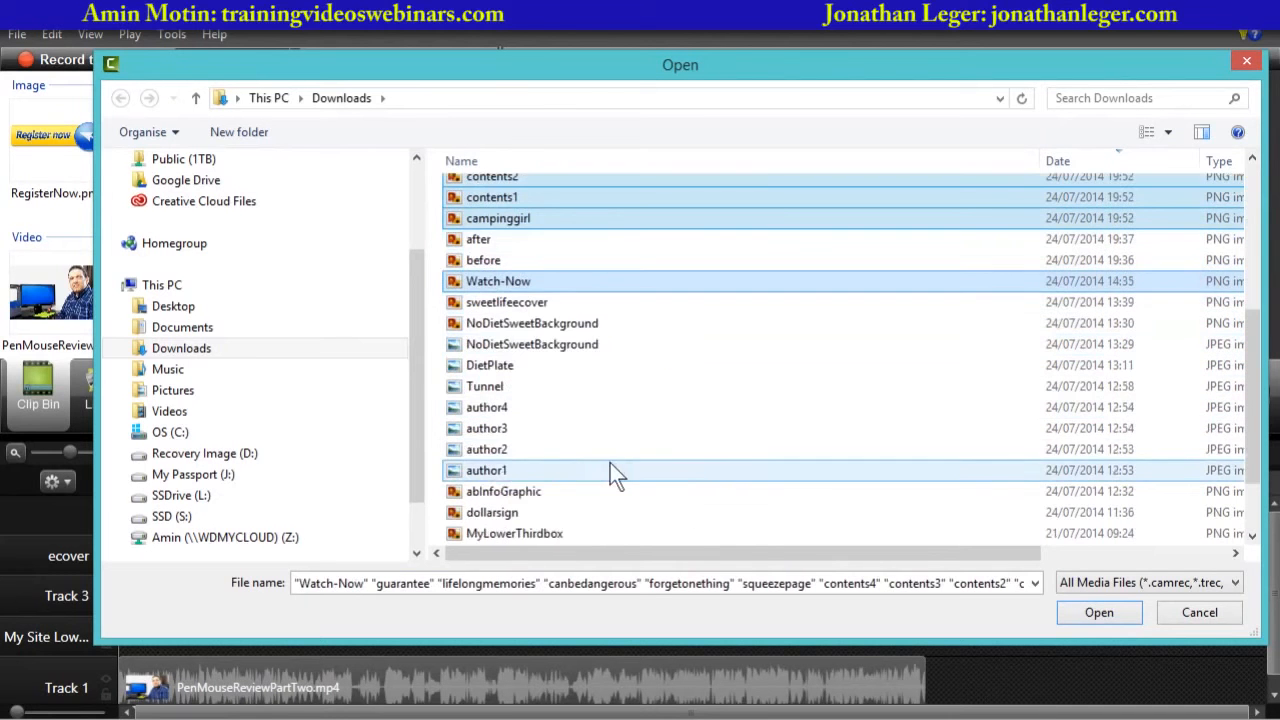
scroll(611, 458, "down", 1)
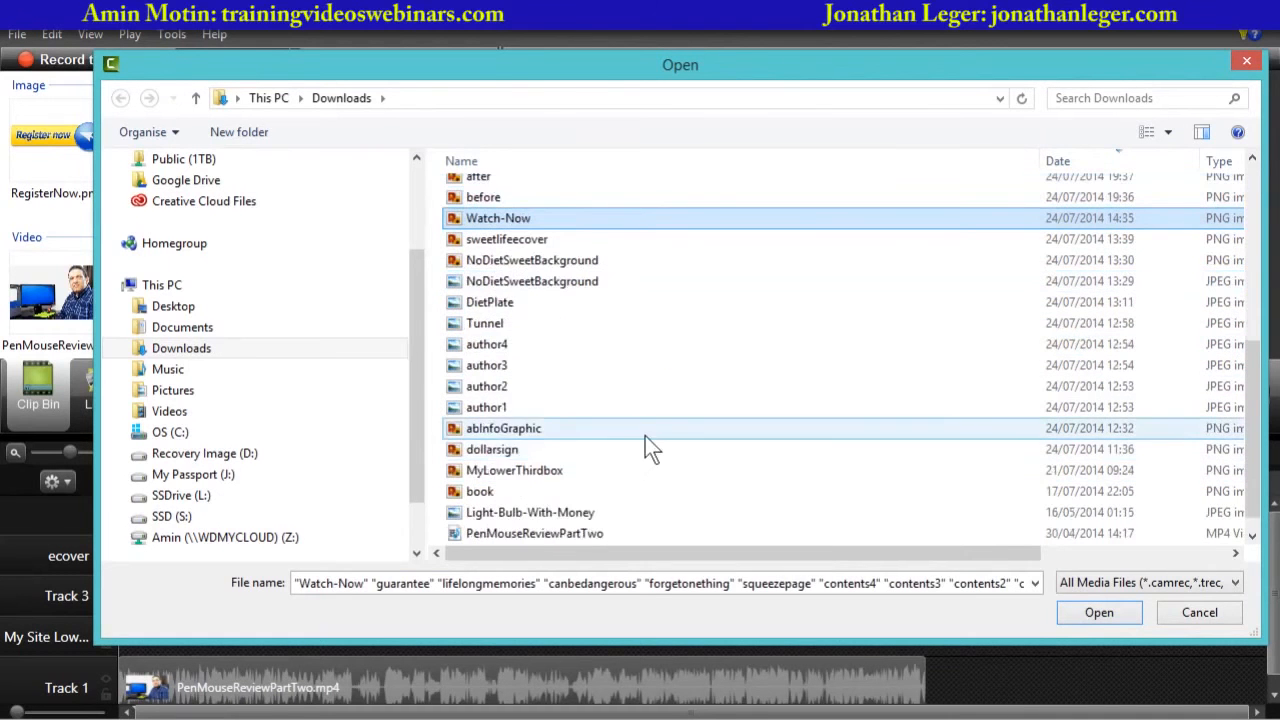
scroll(622, 440, "down", 1)
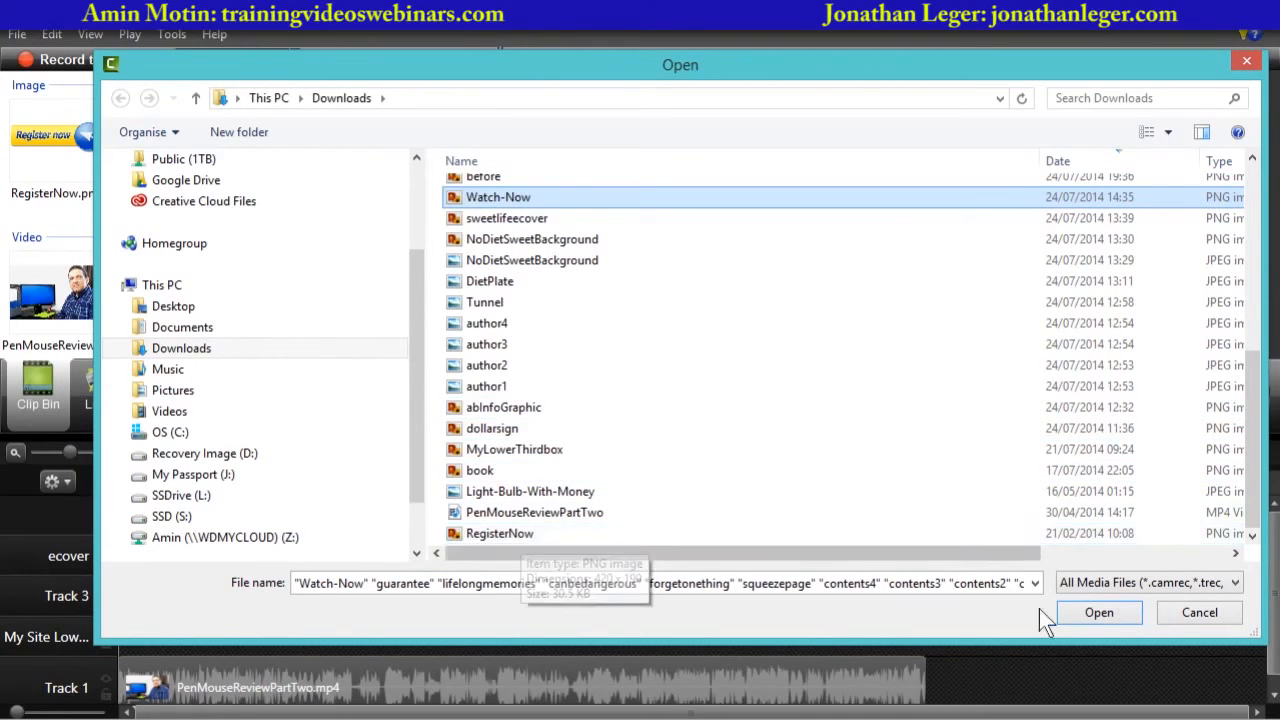
left_click(1100, 613)
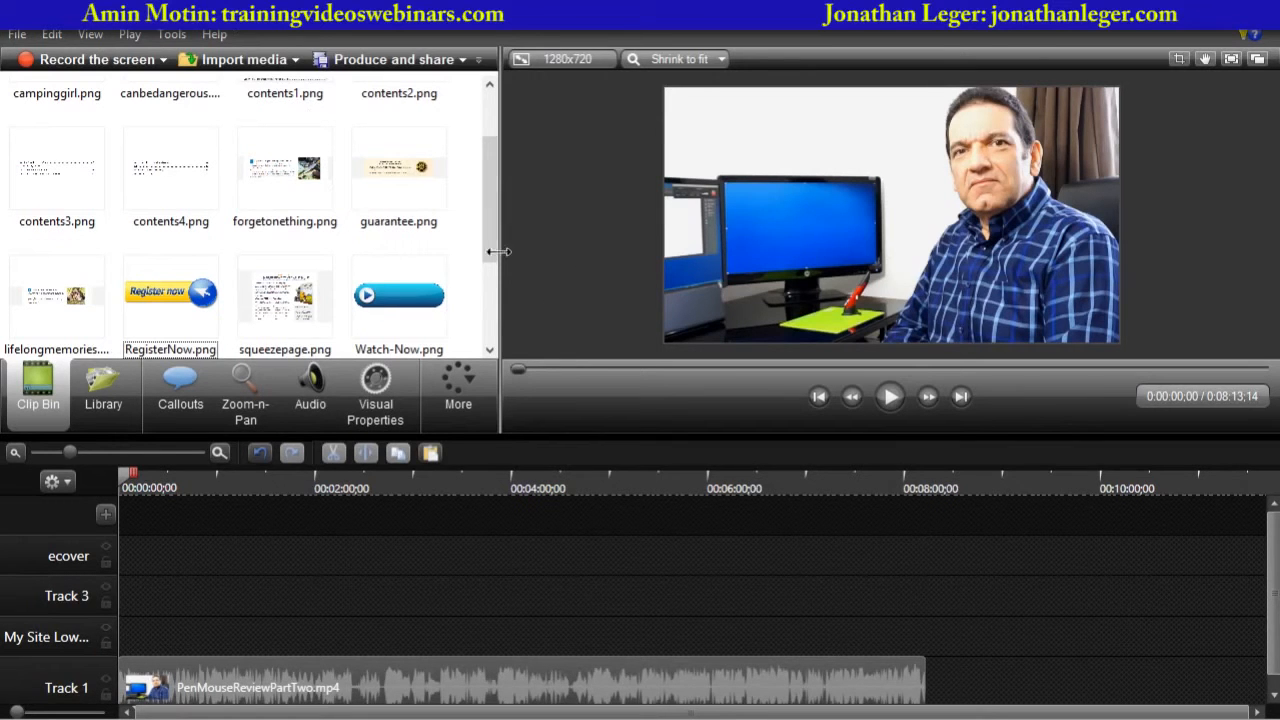
- Delete the PenMouseReviewPartTwo video from Track 1 and place squeezepage.png on Track 1 instead
left_click_drag(487, 215, 496, 151)
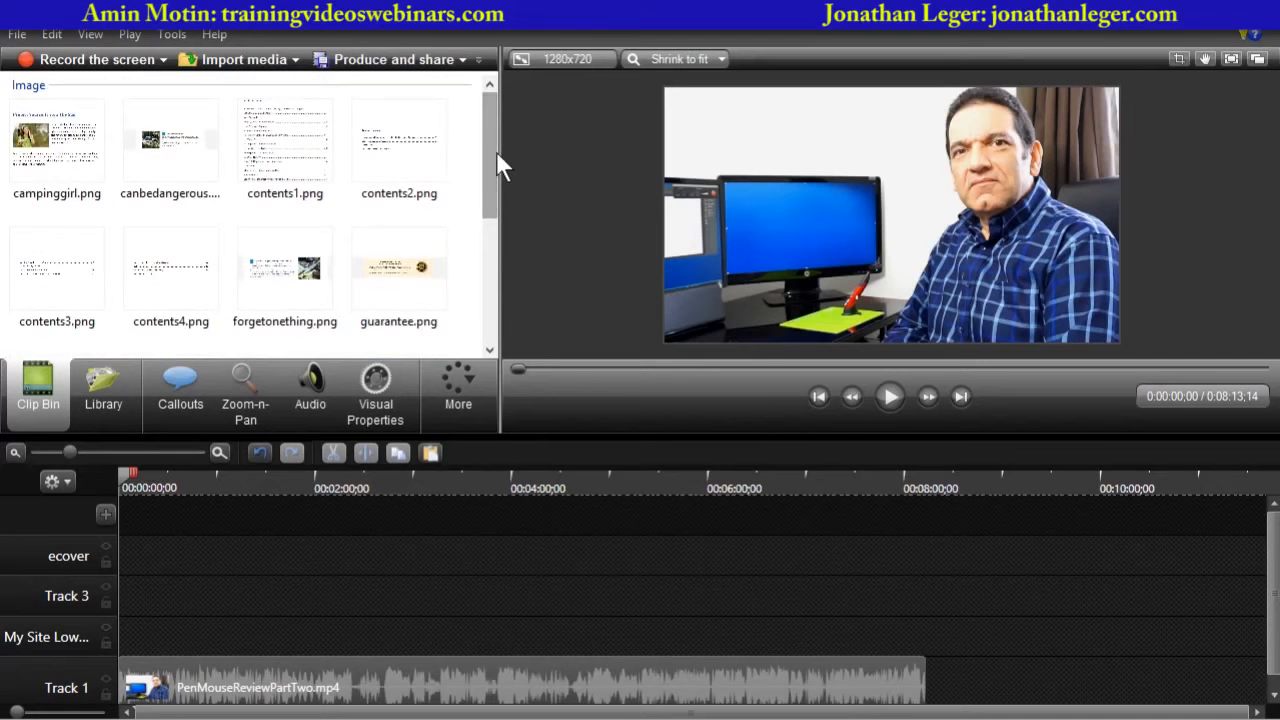
left_click_drag(492, 165, 488, 267)
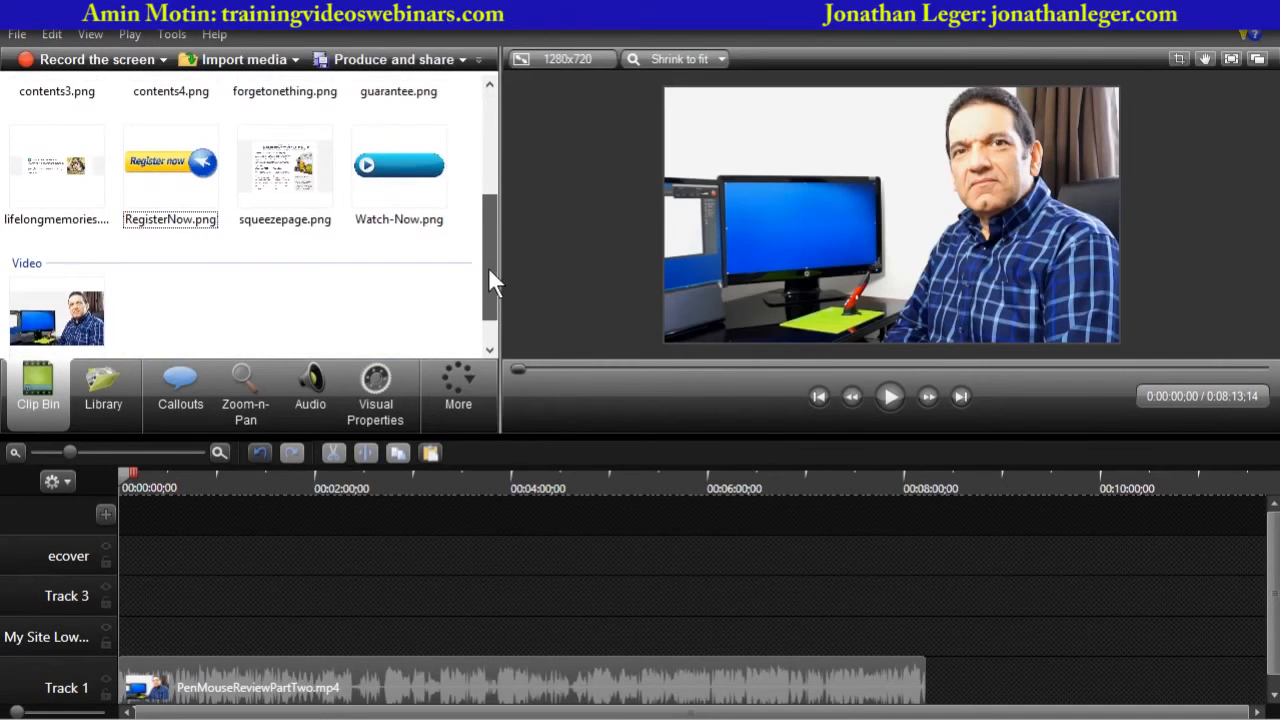
left_click(286, 172)
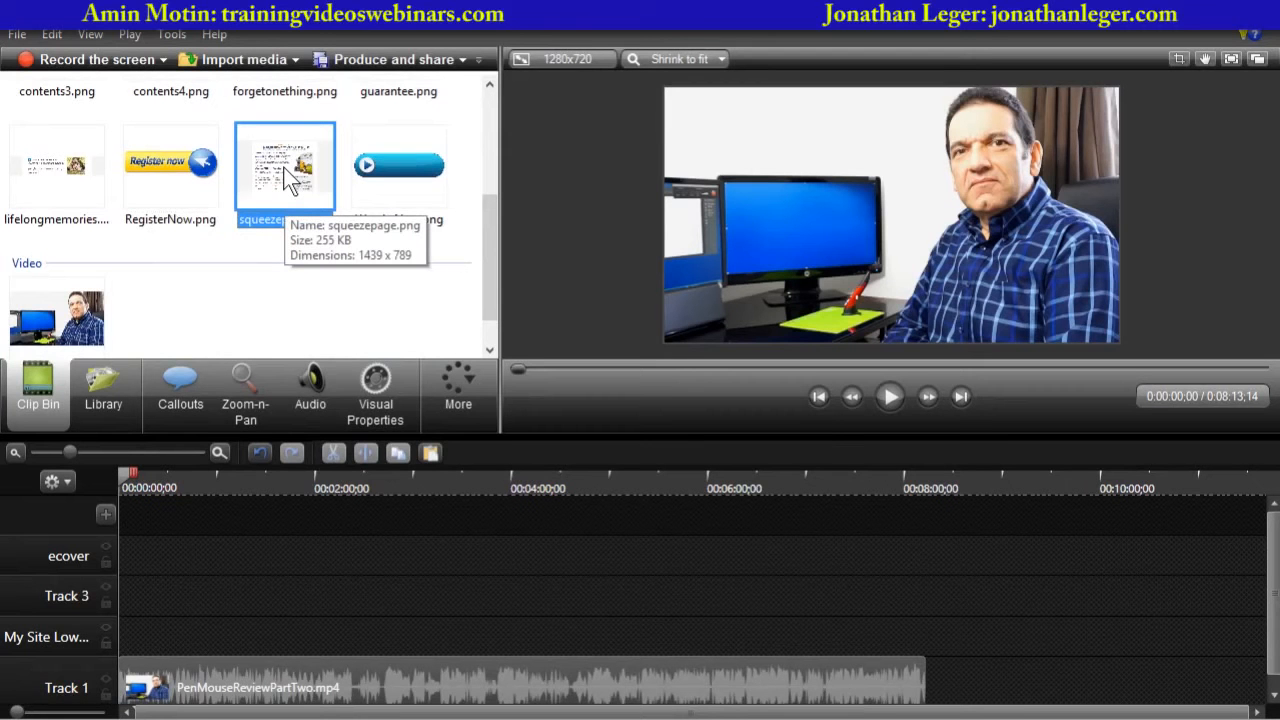
left_click(459, 676)
key("Delete")
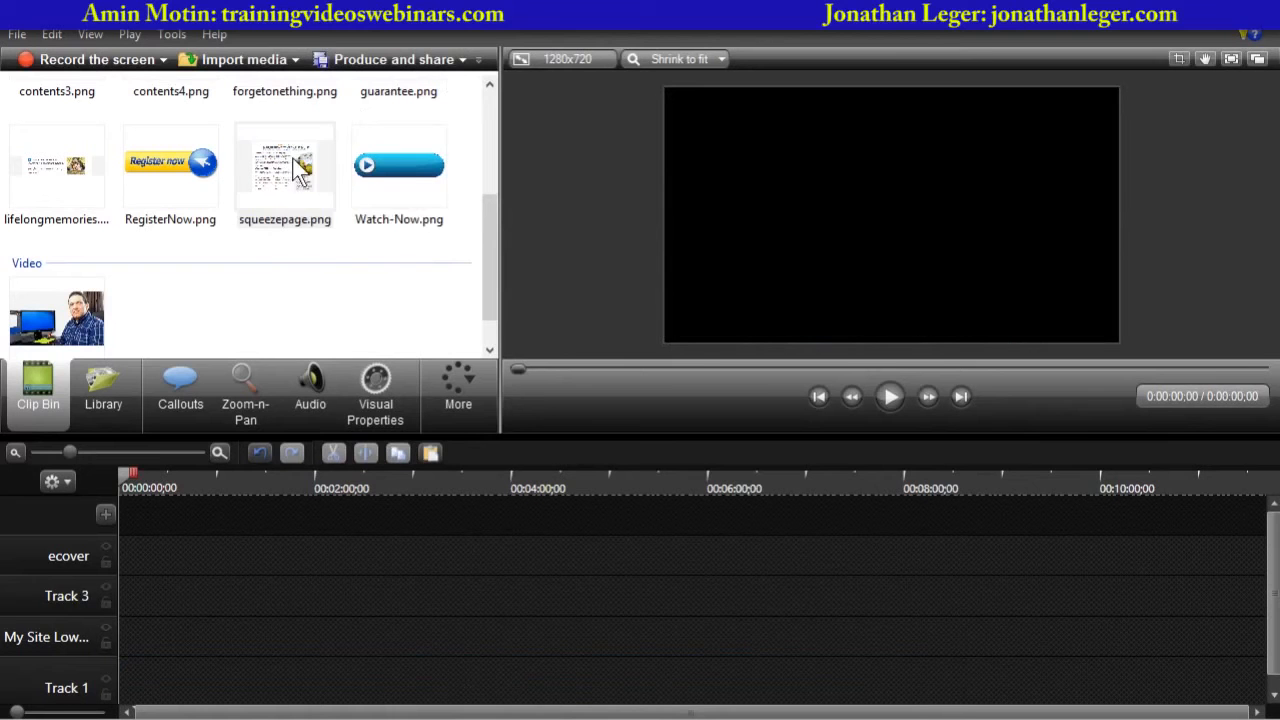
left_click_drag(290, 168, 788, 686)
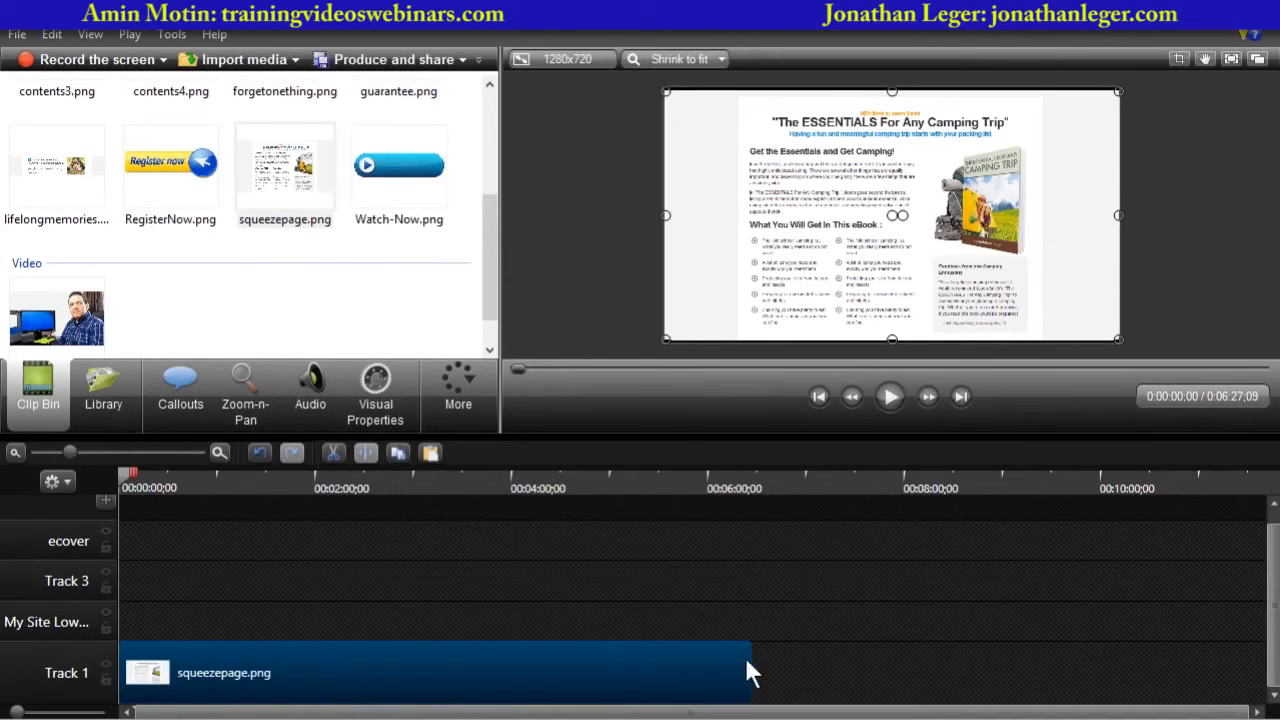
- Enlarge the squeezepage image in the preview to fill the canvas width and nudge it slightly lower
left_click(620, 253)
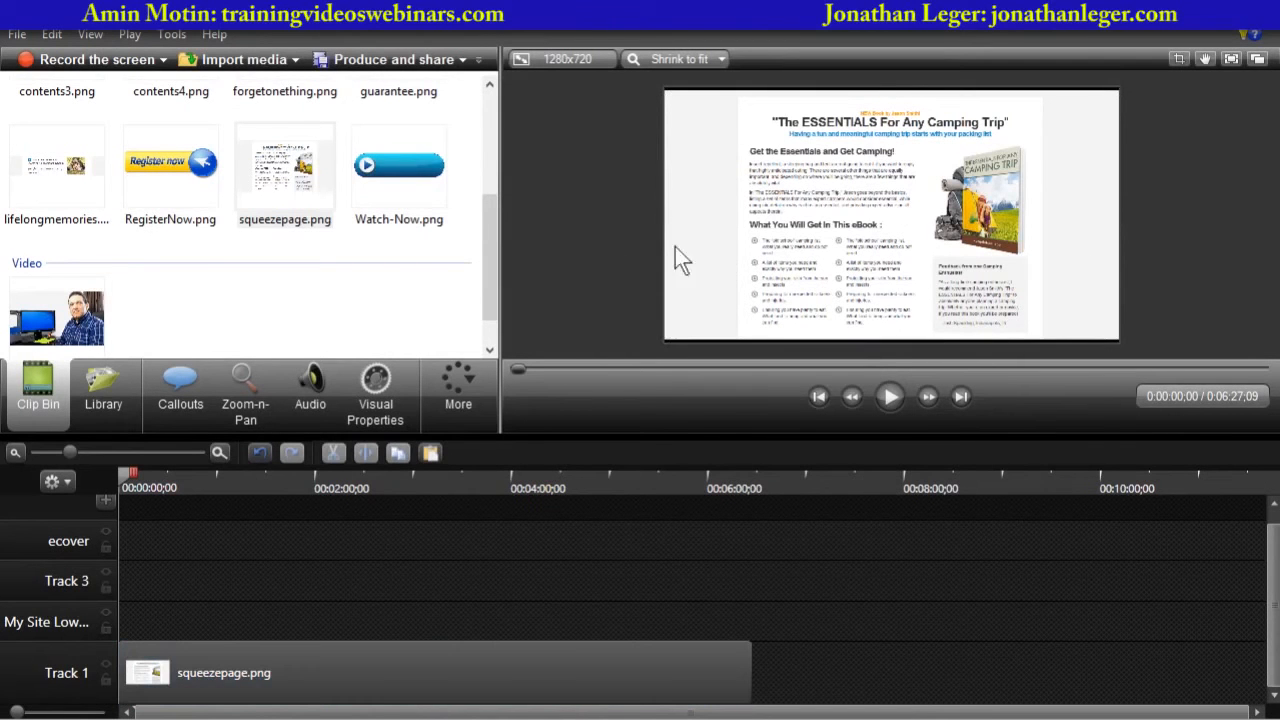
left_click(250, 660)
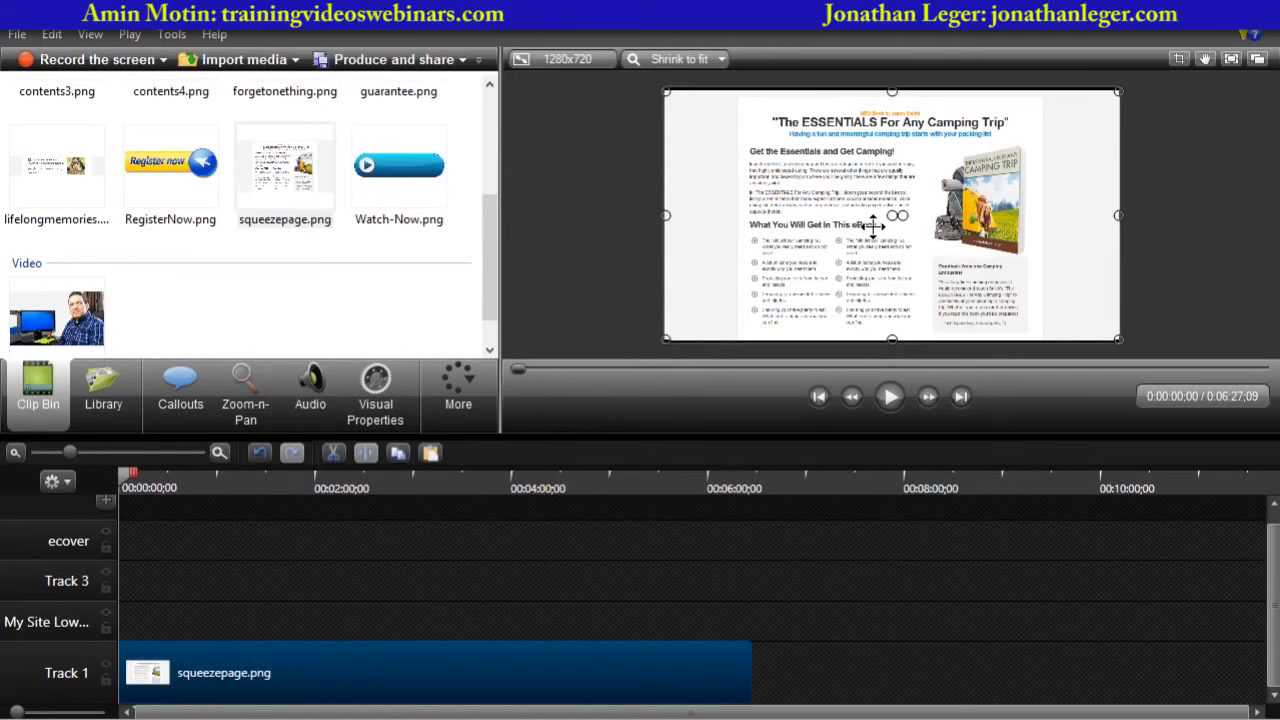
scroll(873, 227, "up", 4)
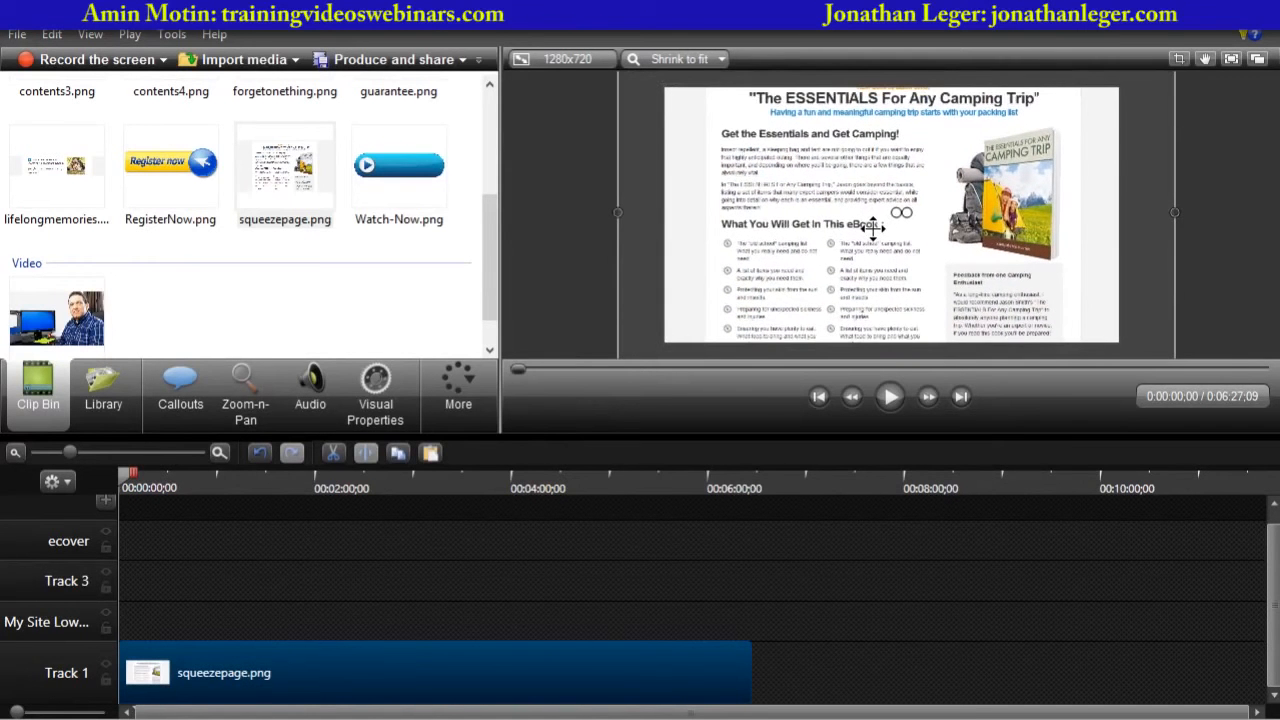
scroll(873, 227, "up", 1)
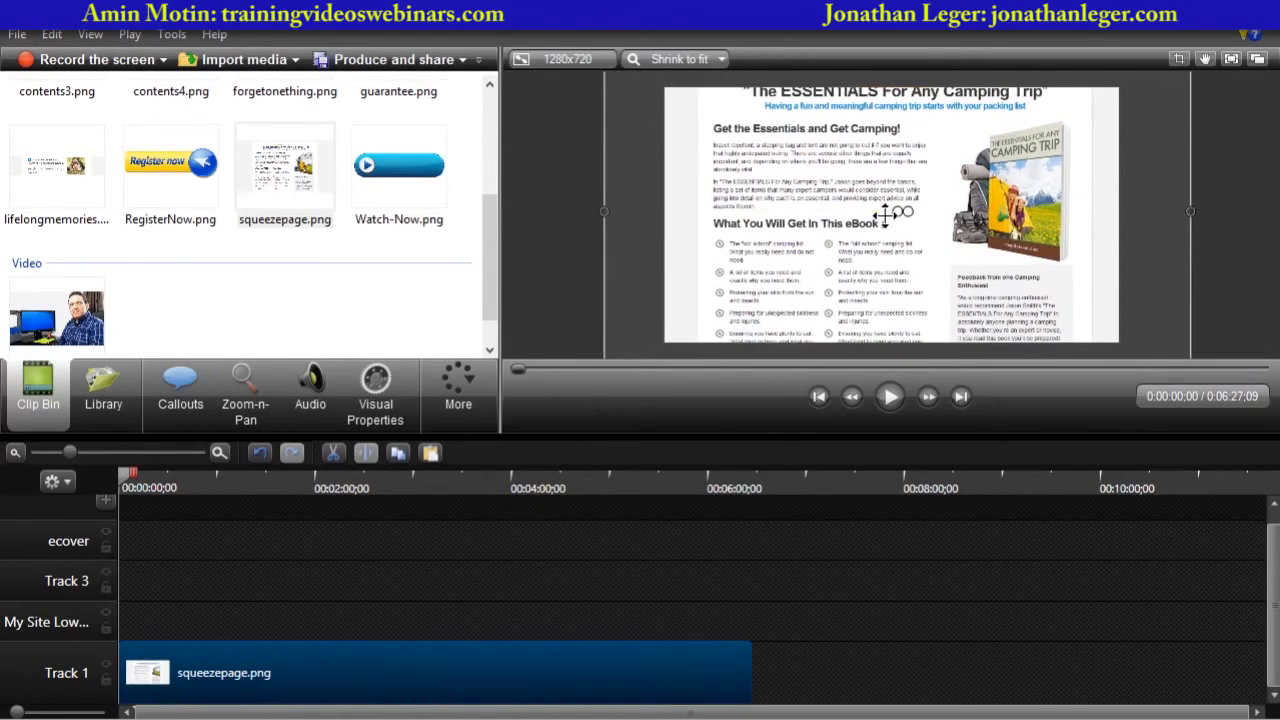
left_click_drag(885, 213, 885, 232)
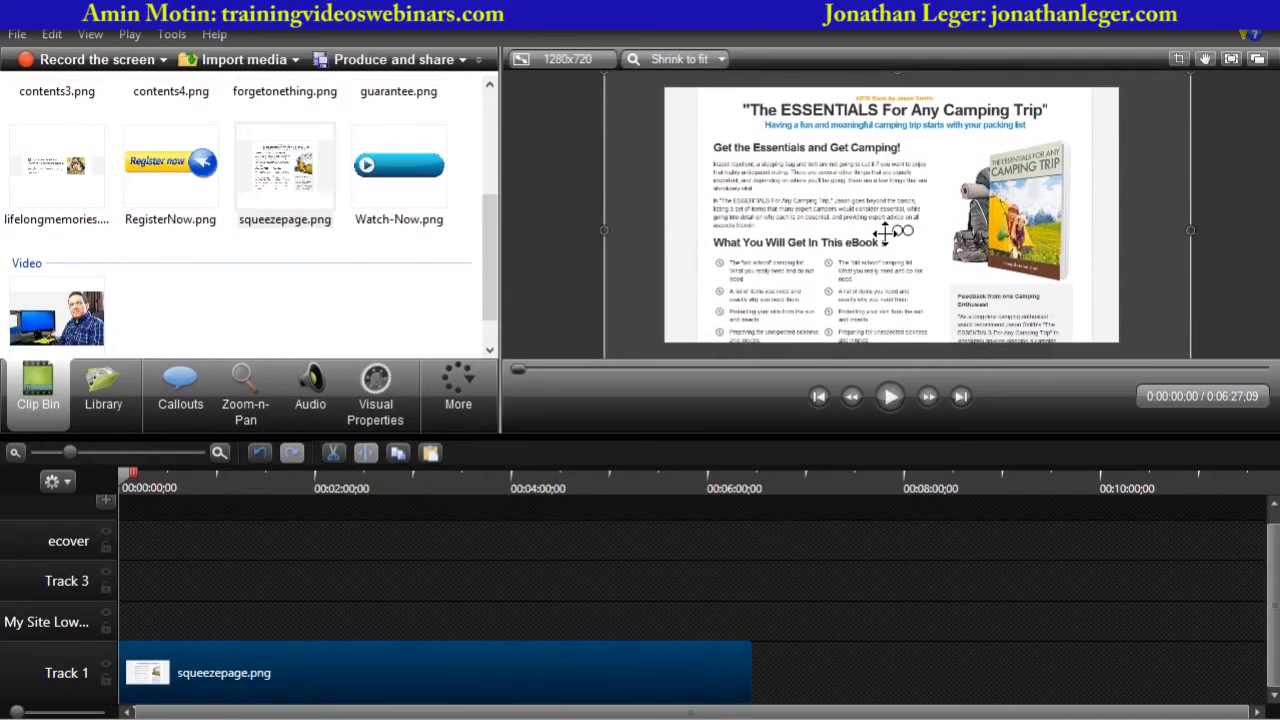
scroll(885, 232, "up", 2)
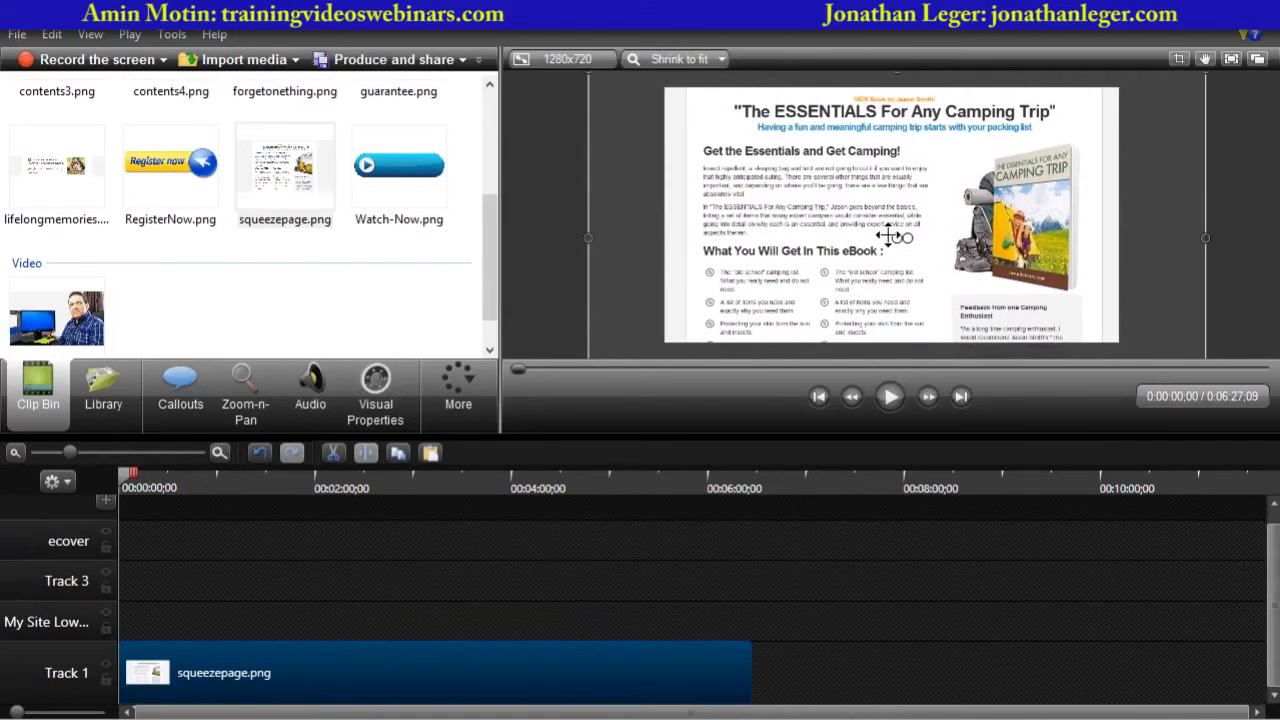
left_click(539, 267)
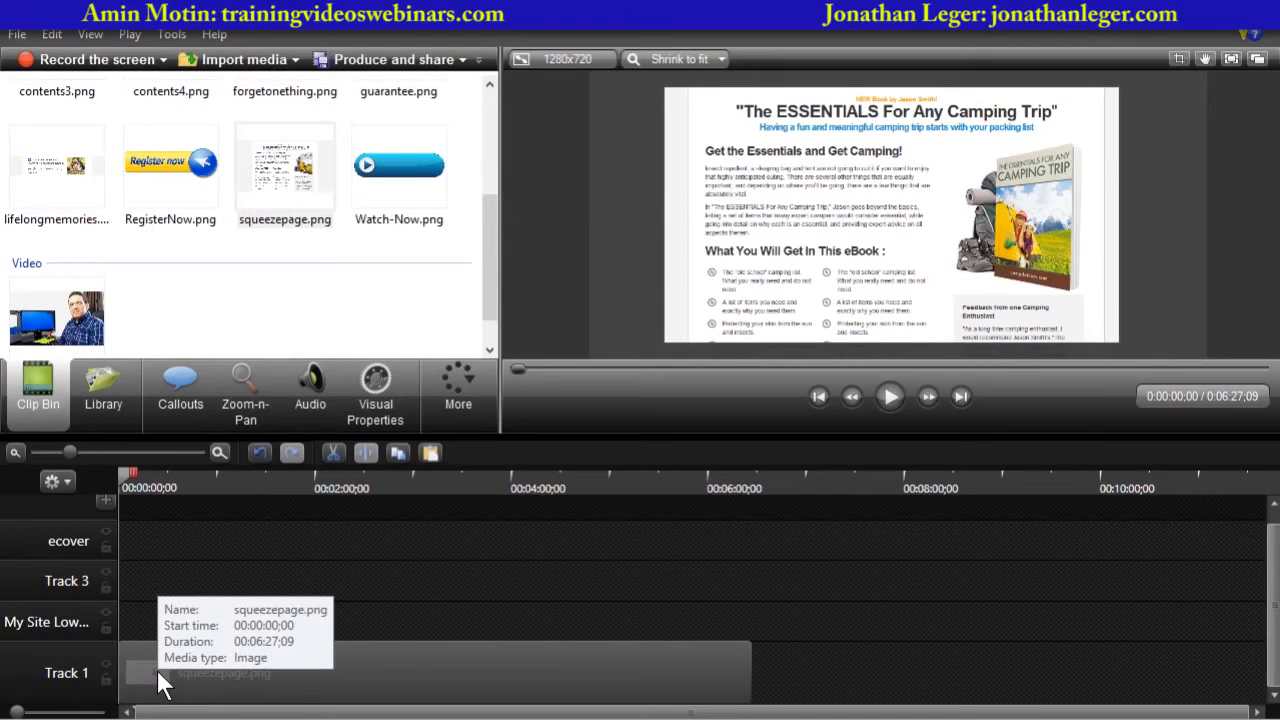
- Add contents1.png to the My Site Lower track, starting about 15 seconds into the timeline
left_click_drag(163, 684, 163, 684)
left_click_drag(483, 261, 487, 136)
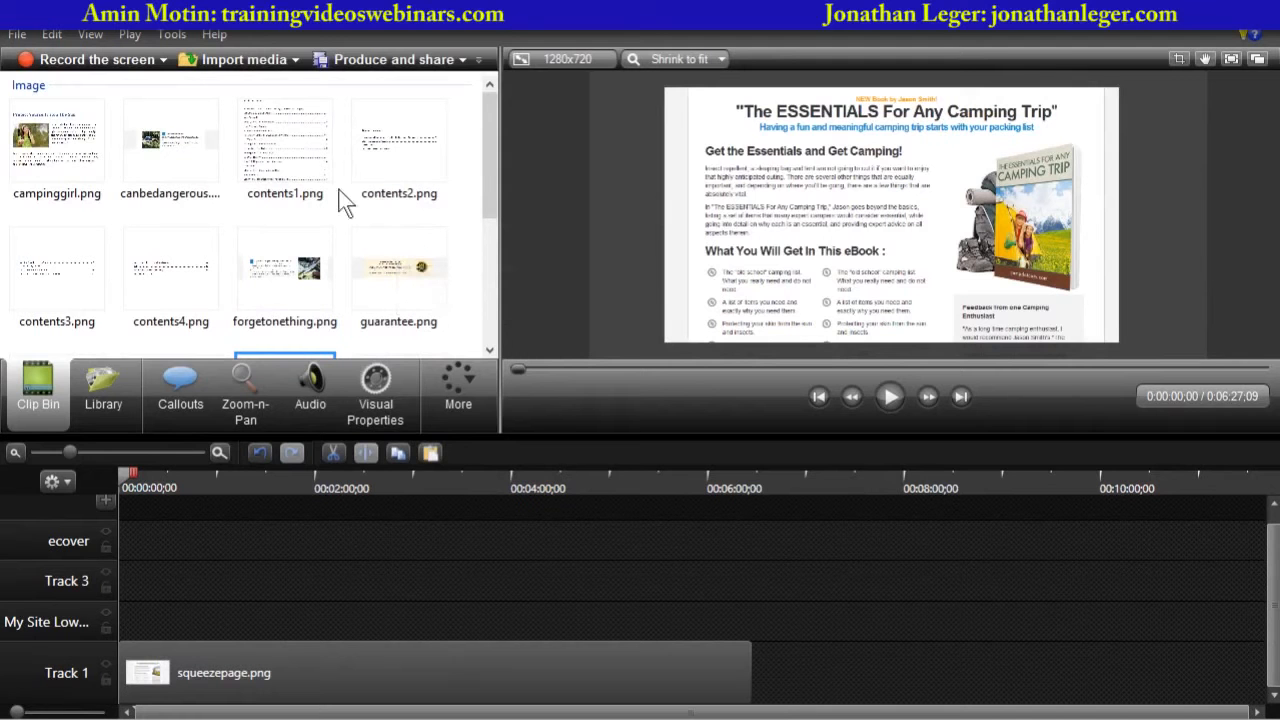
mouse_move(489, 174)
left_mouse_down()
mouse_move(486, 257)
mouse_move(478, 171)
left_mouse_up()
left_click(298, 148)
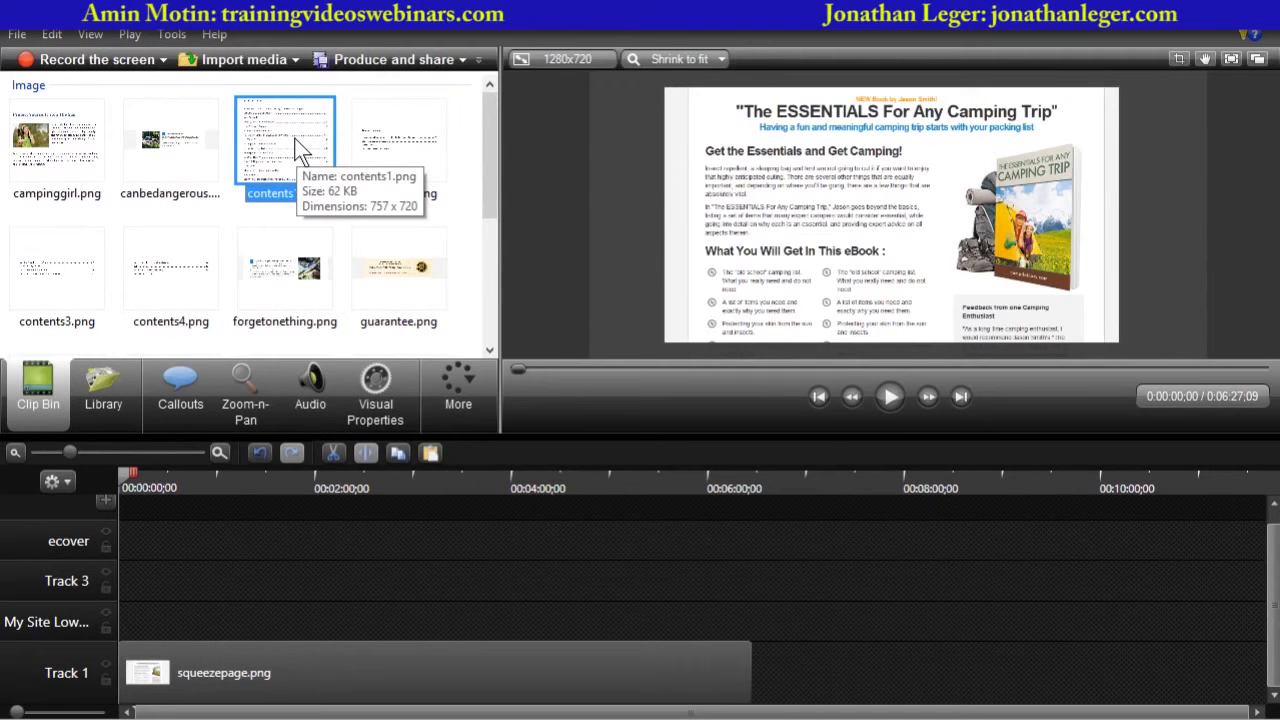
left_click_drag(298, 148, 166, 617)
left_click_drag(73, 450, 110, 463)
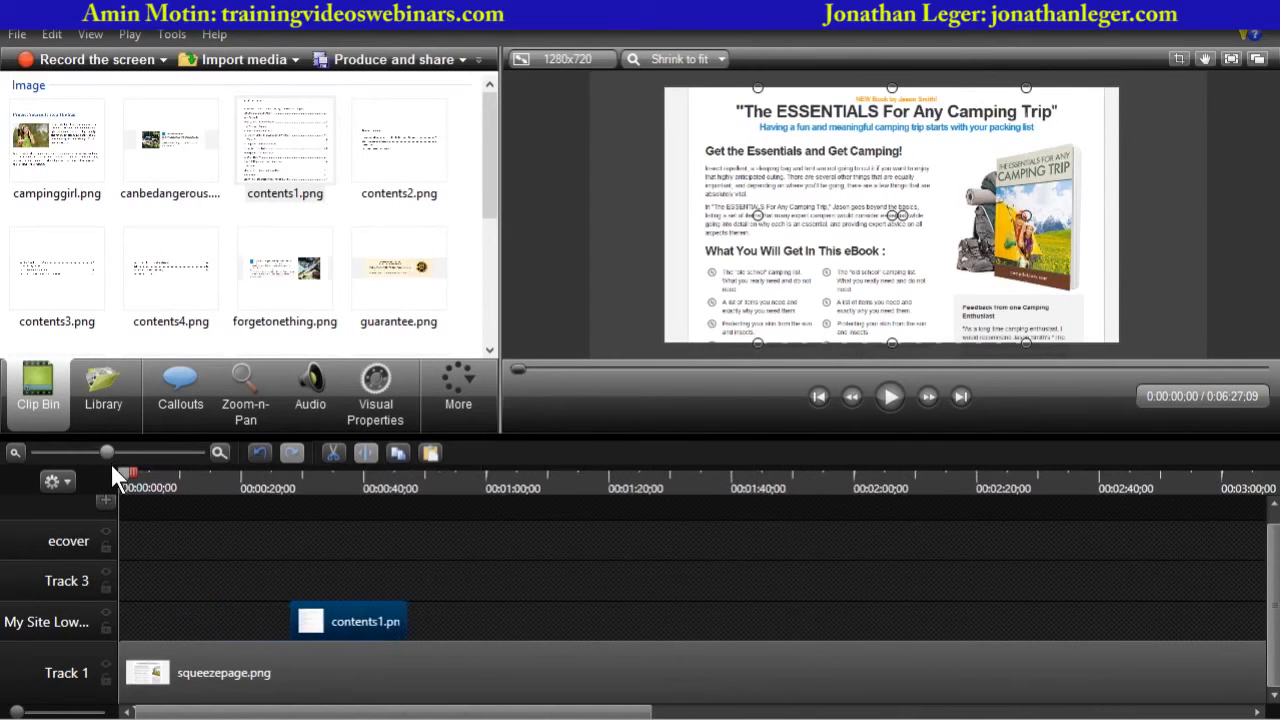
left_click_drag(393, 614, 326, 619)
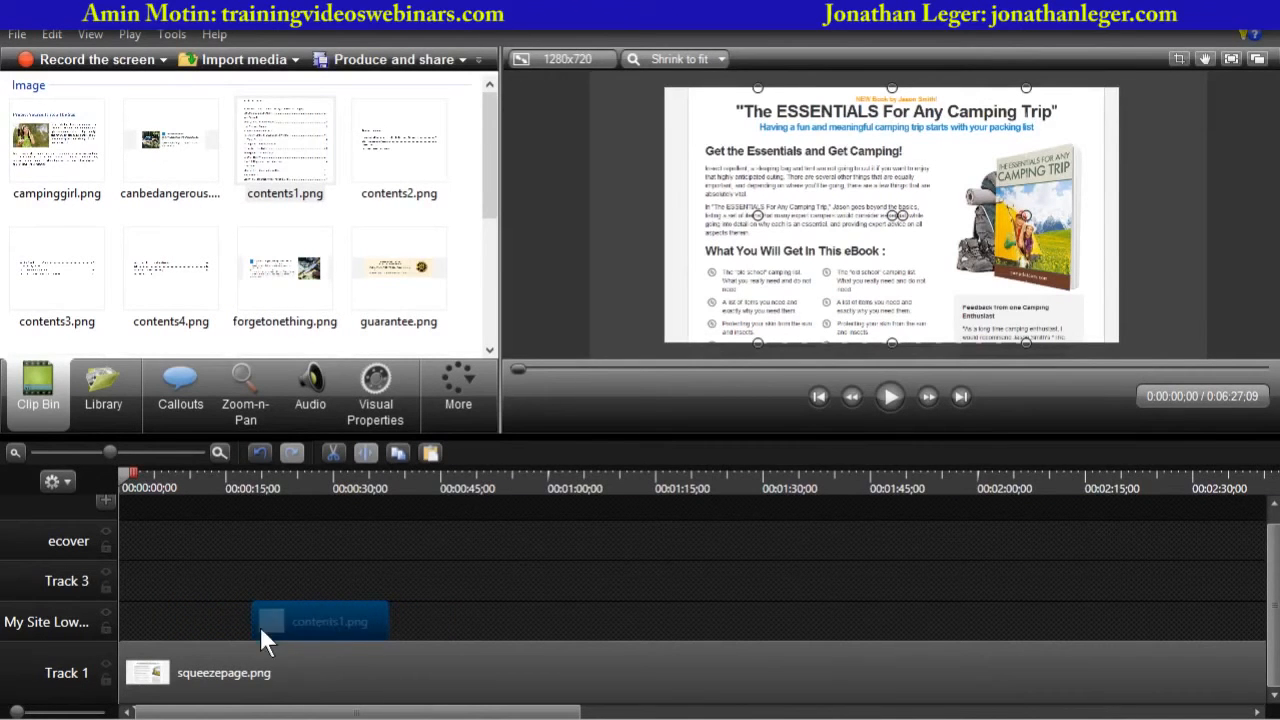
- Enlarge contents1.png in the preview so the table of contents fills the canvas width, aligned with the canvas top
left_click_drag(123, 474, 124, 474)
left_click(594, 256)
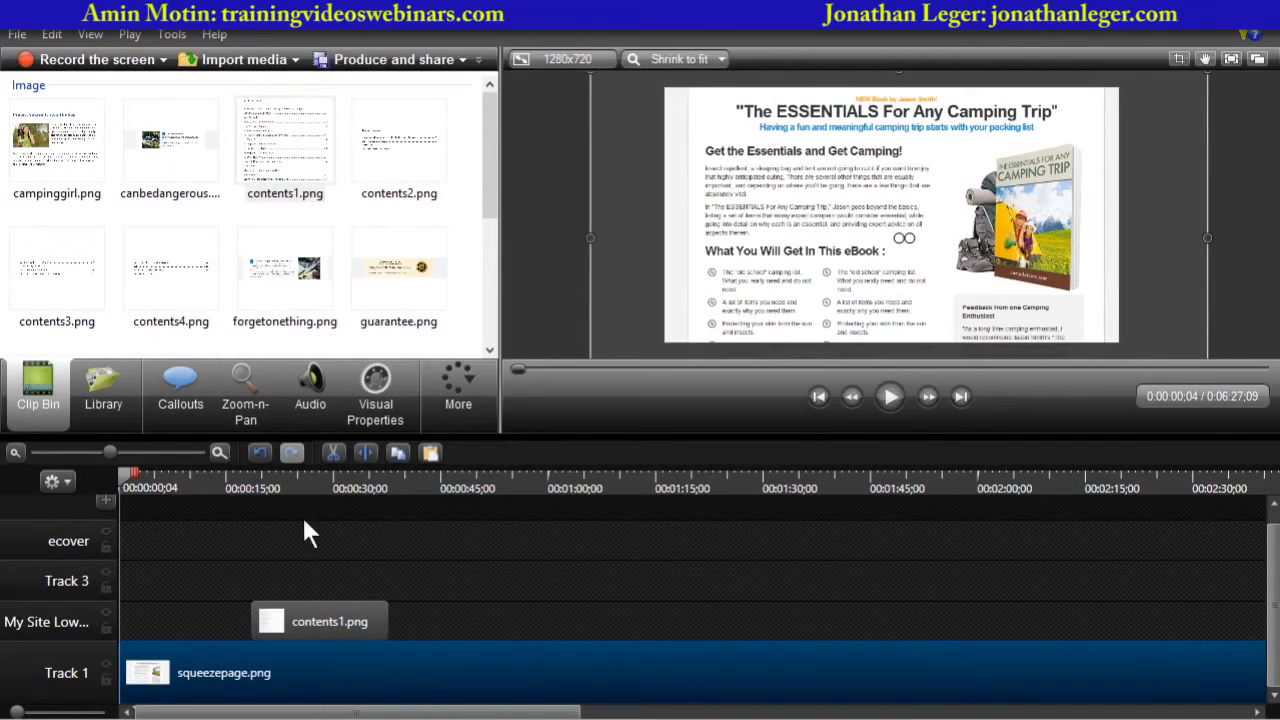
left_click(229, 480)
left_click_drag(232, 476, 264, 479)
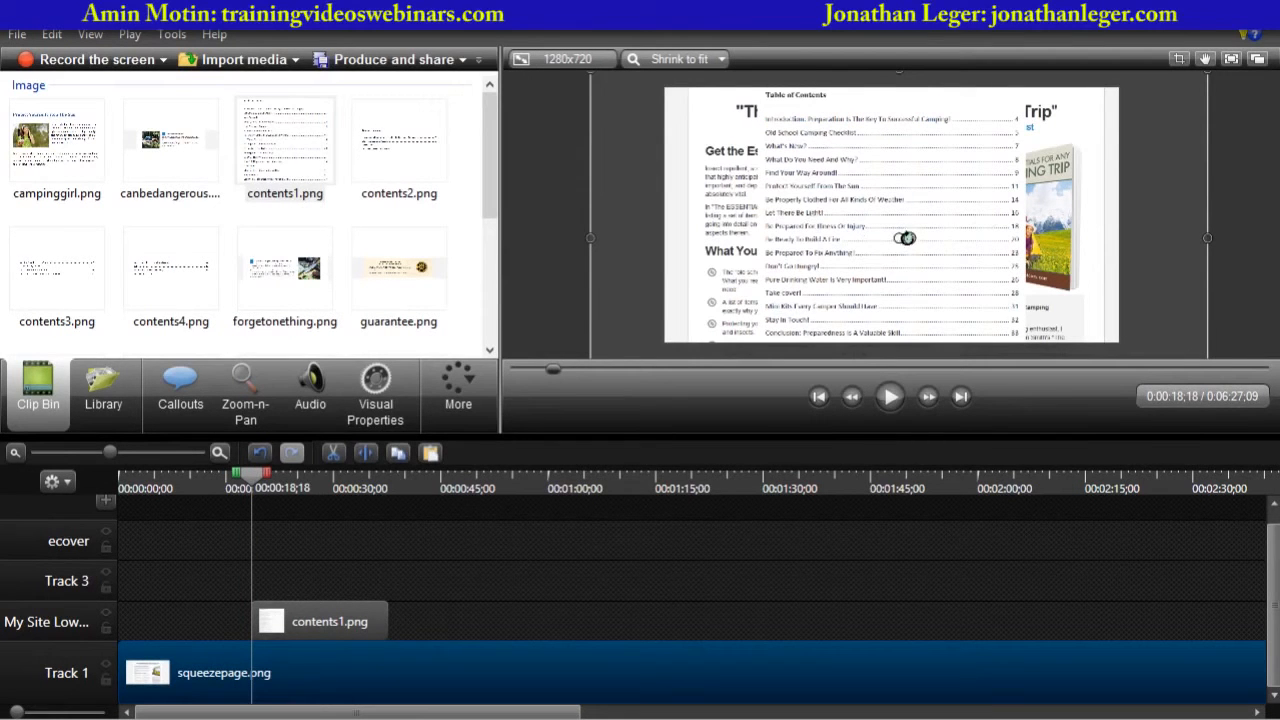
left_click(355, 621)
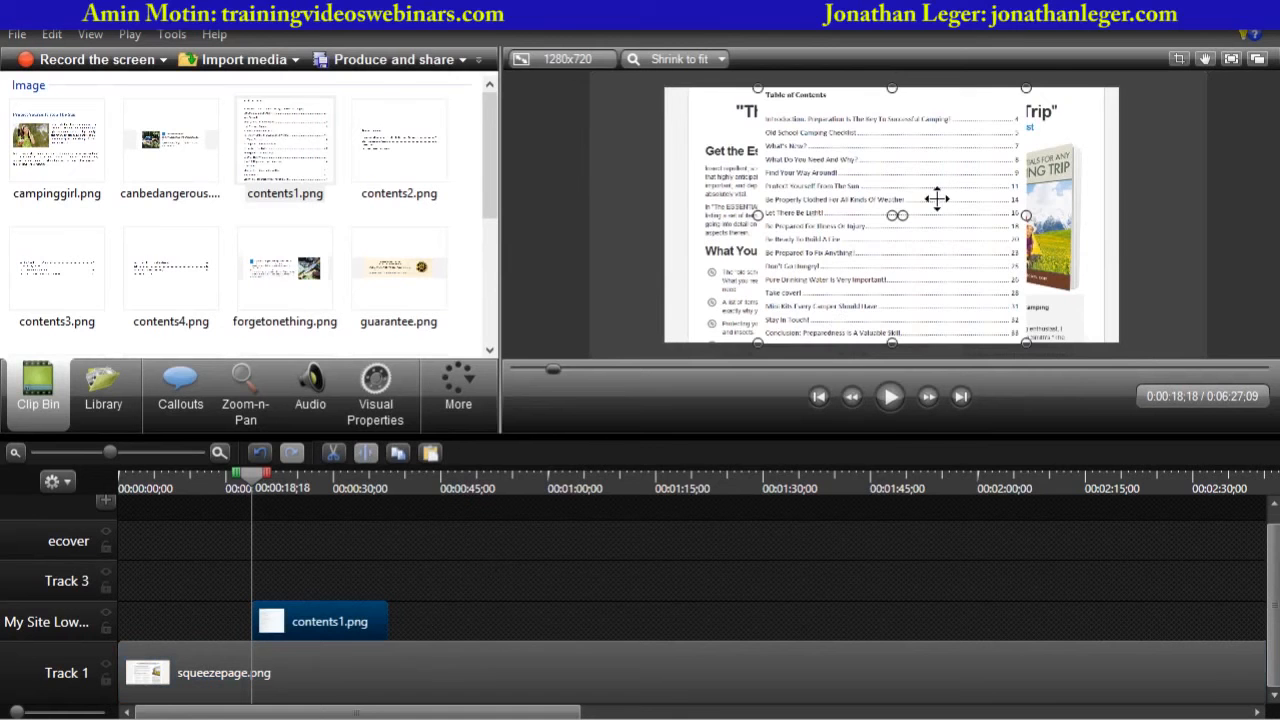
scroll(935, 204, "up", 1)
scroll(935, 204, "down", 3)
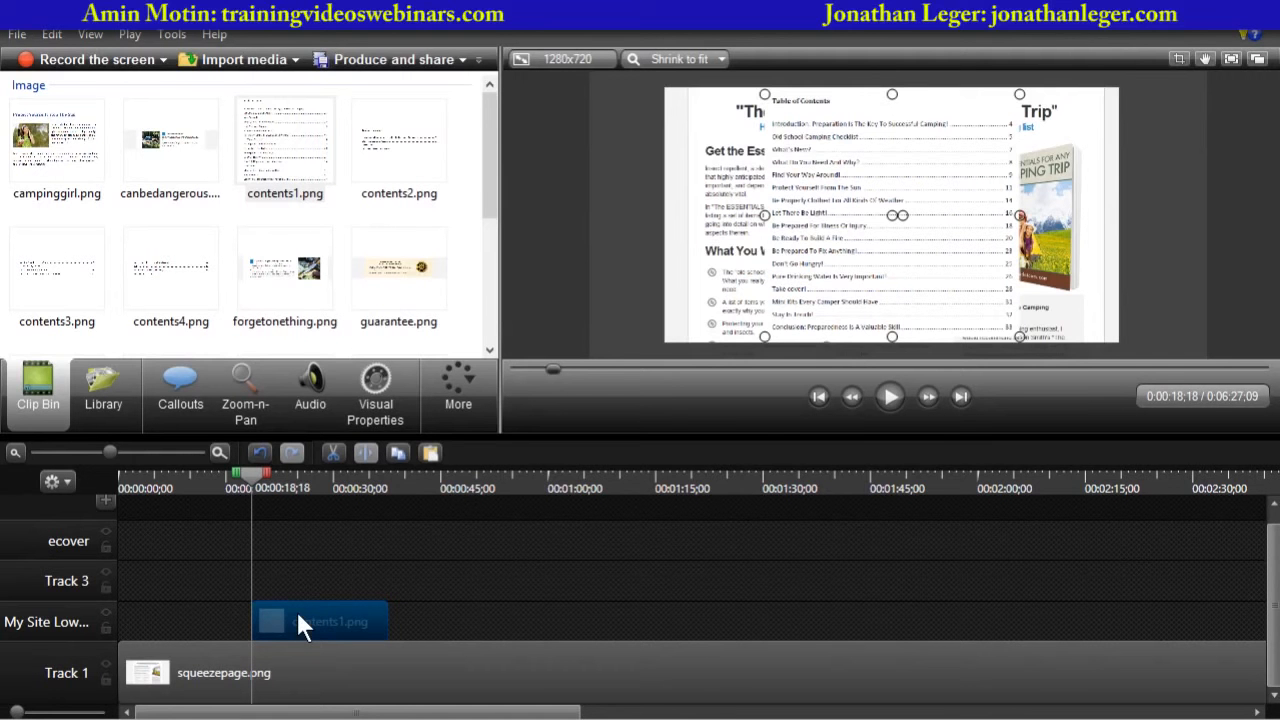
left_click_drag(297, 614, 297, 614)
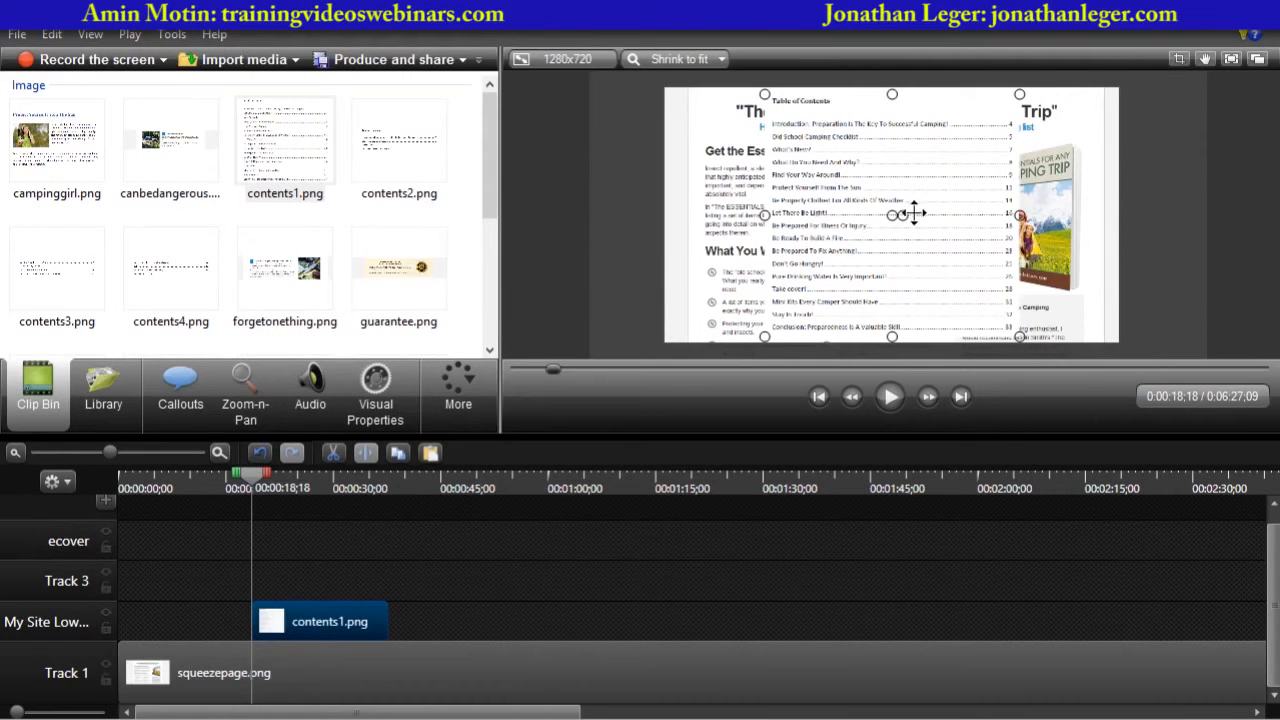
scroll(934, 211, "up", 8)
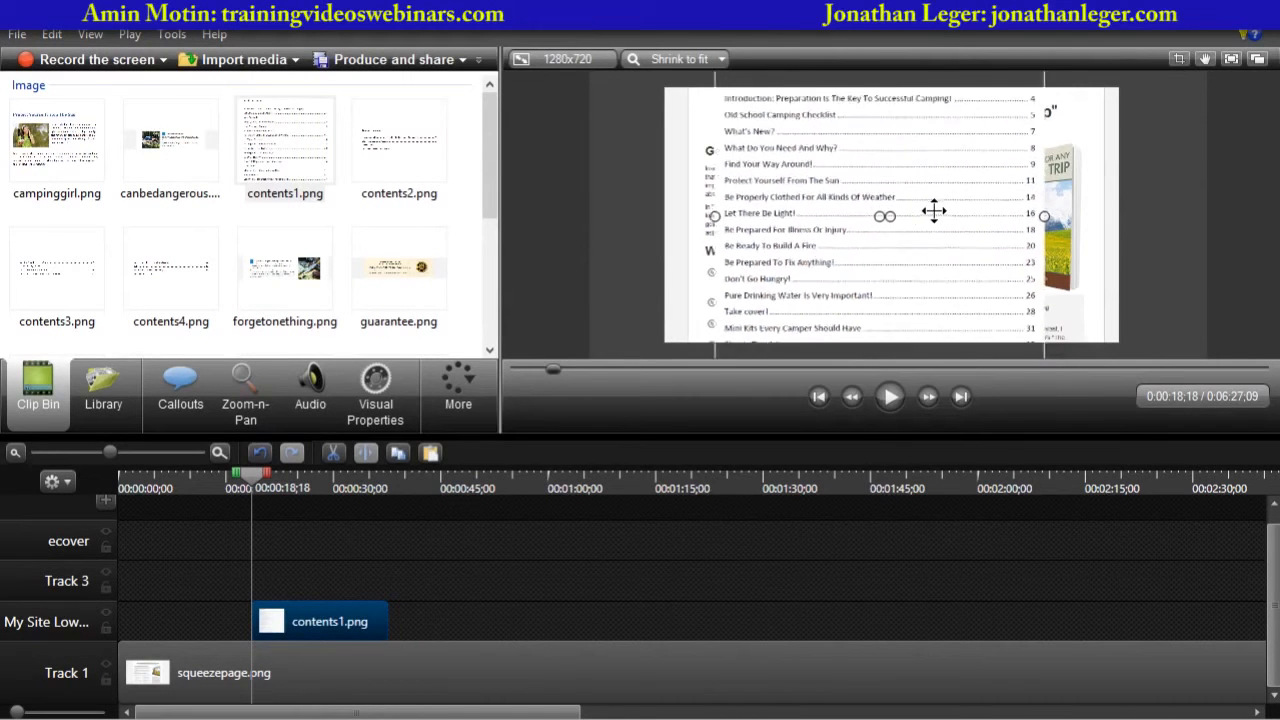
scroll(934, 211, "down", 2)
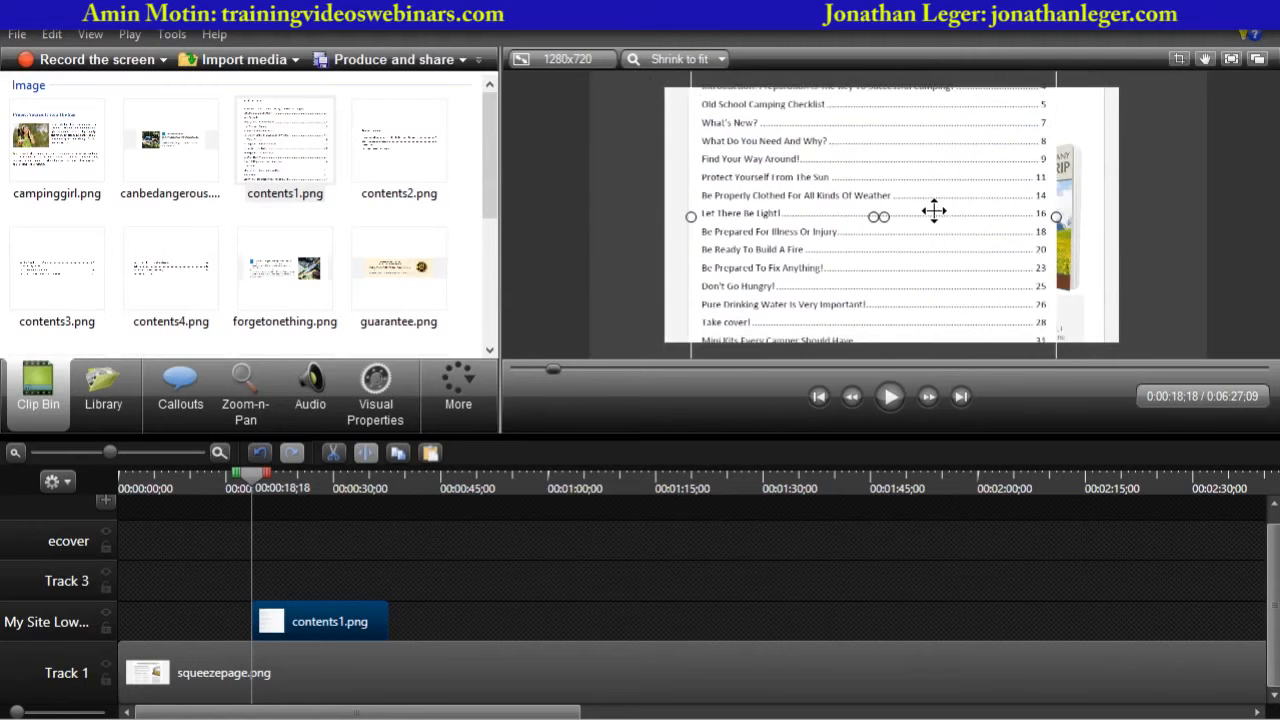
scroll(934, 211, "up", 2)
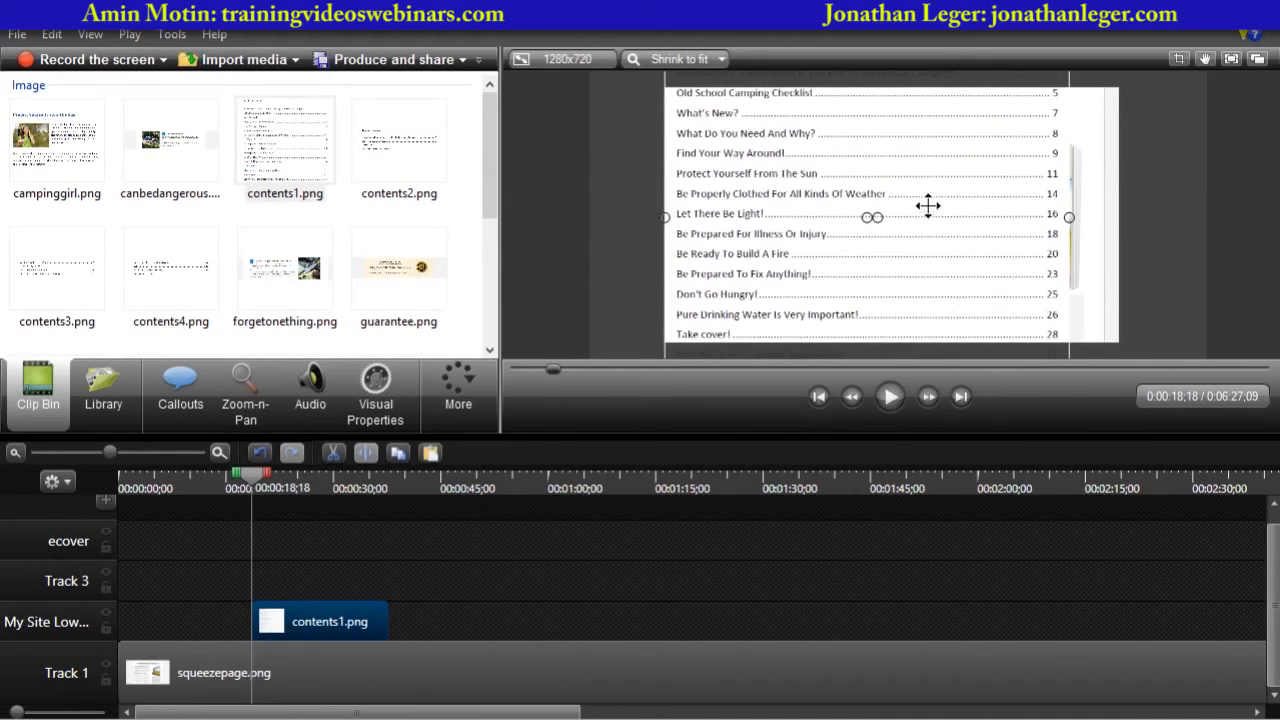
left_click_drag(880, 163, 902, 231)
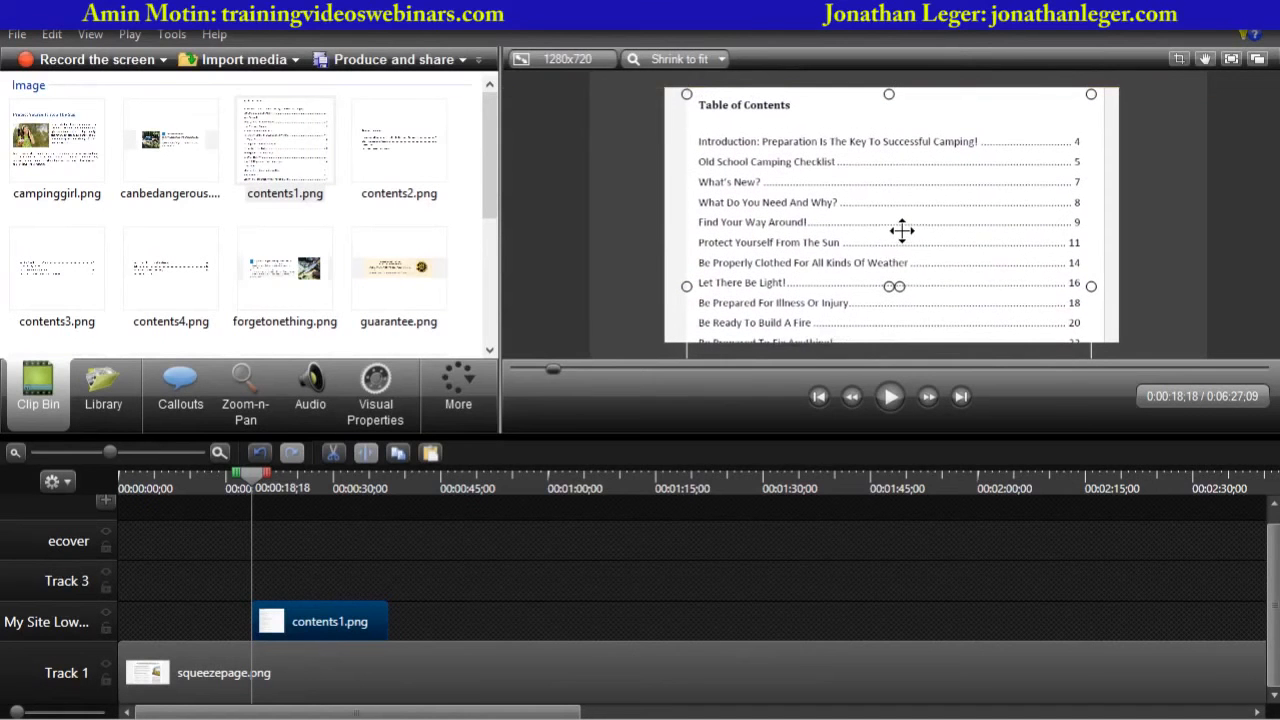
- Play back the contents1 section from about 18 seconds to review how it looks
left_click(890, 397)
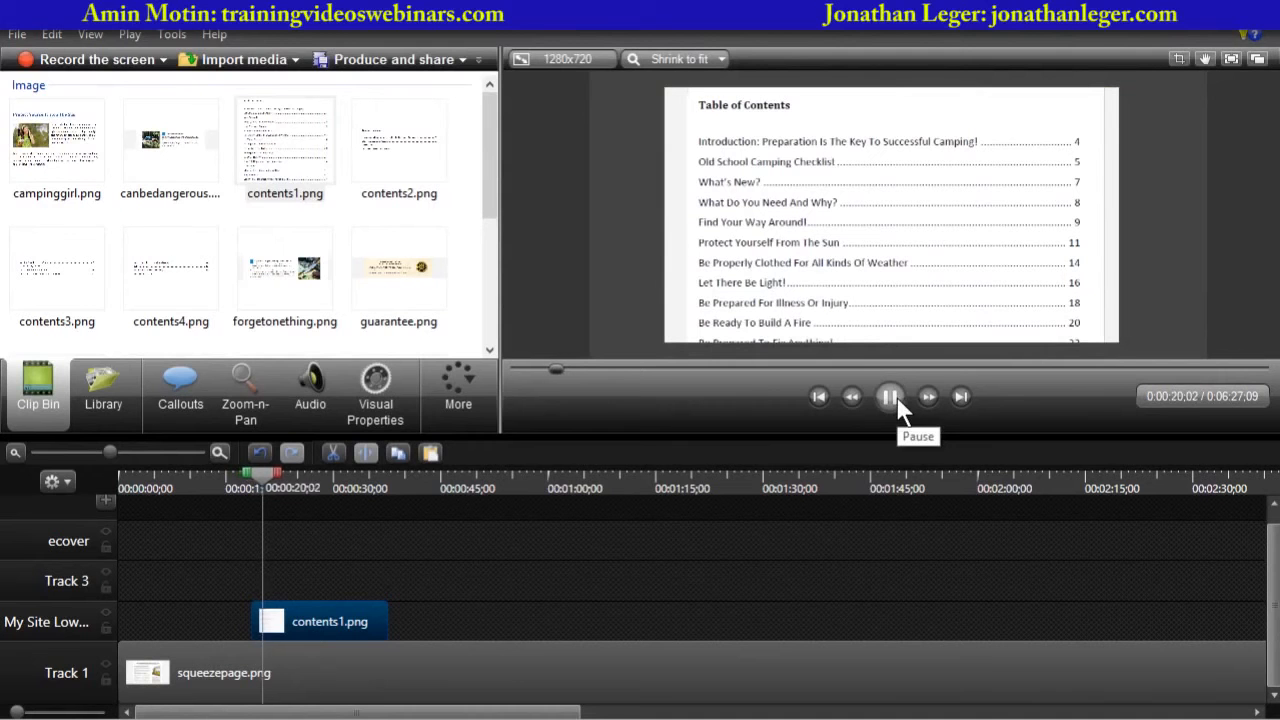
left_click(893, 397)
left_click_drag(266, 474, 256, 472)
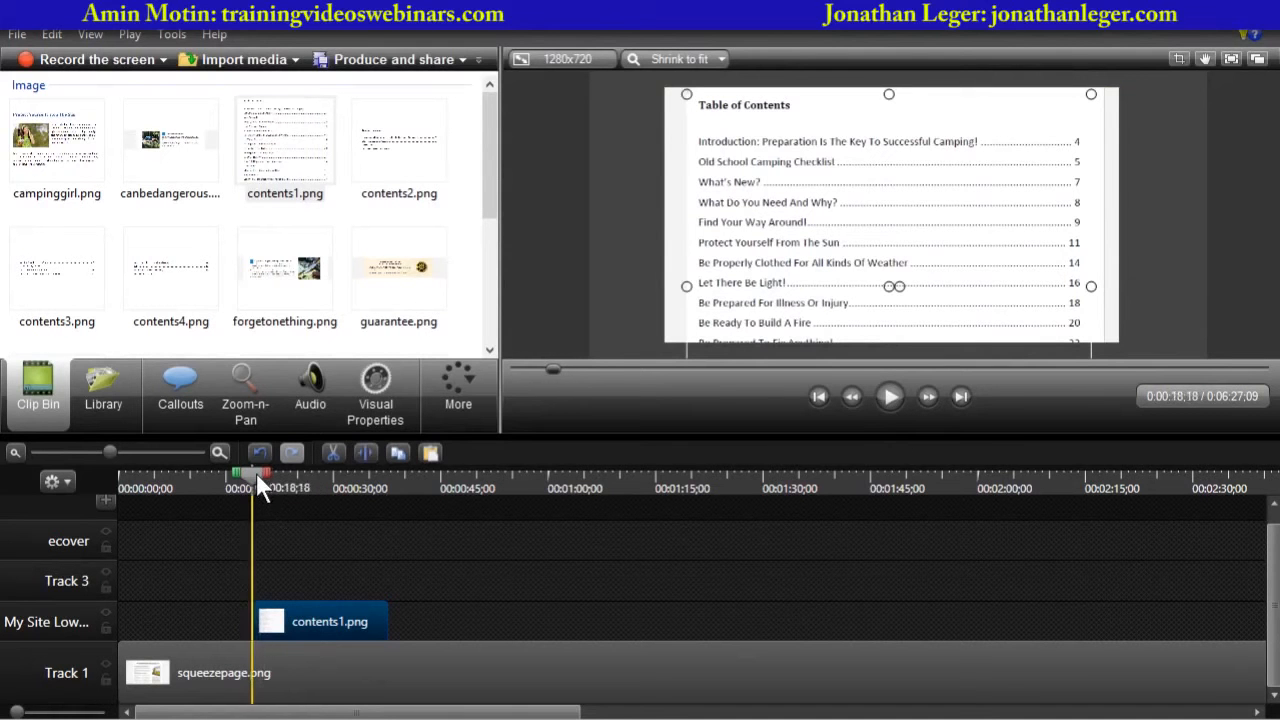
left_click(889, 397)
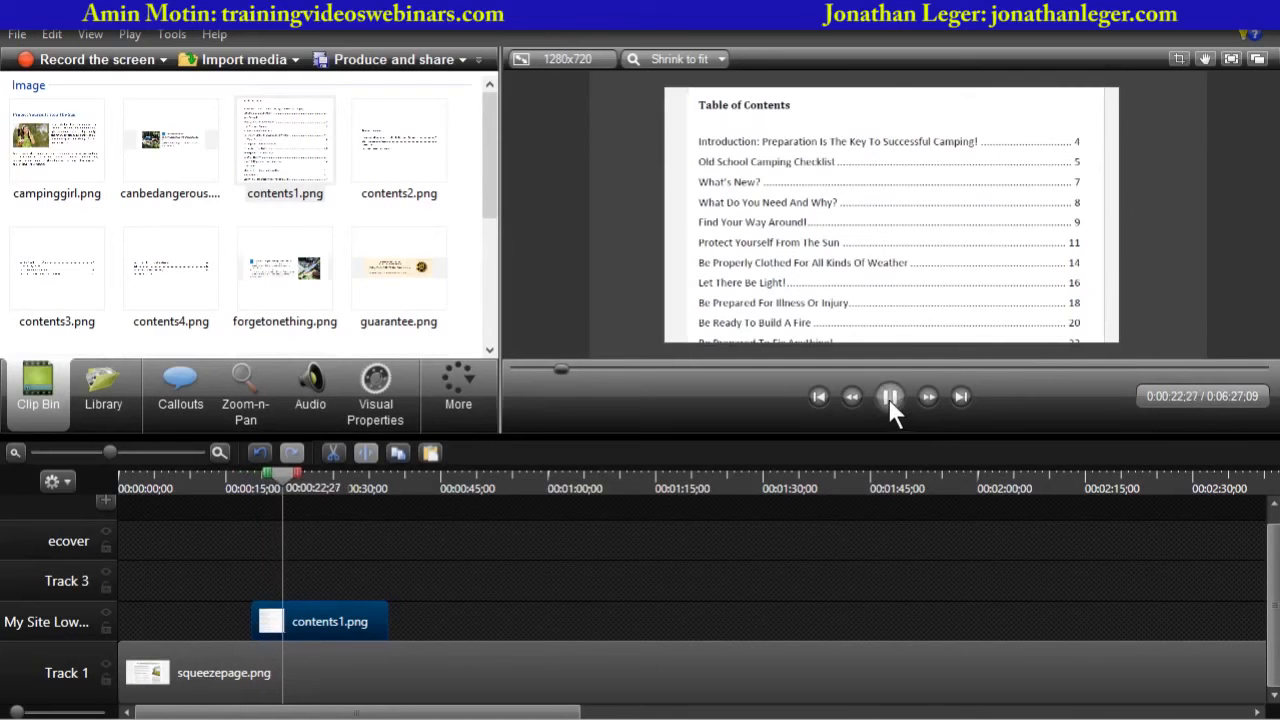
left_click(888, 398)
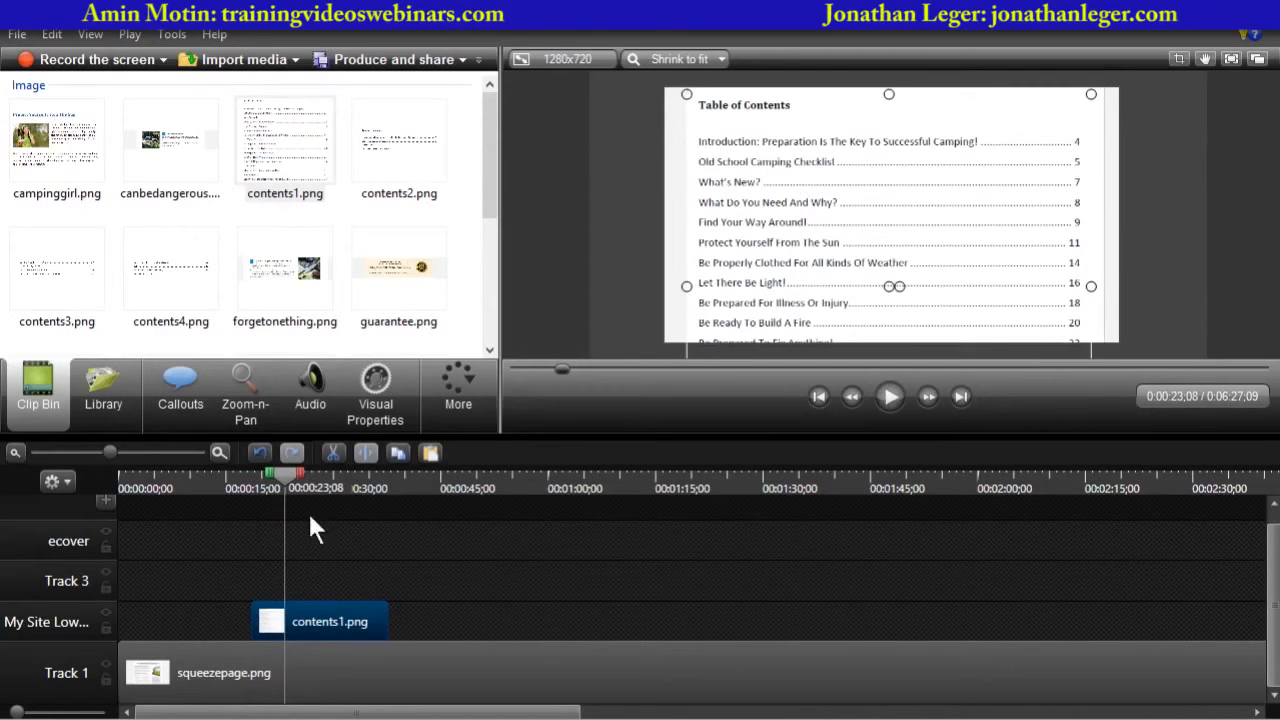
left_click_drag(281, 475, 250, 488)
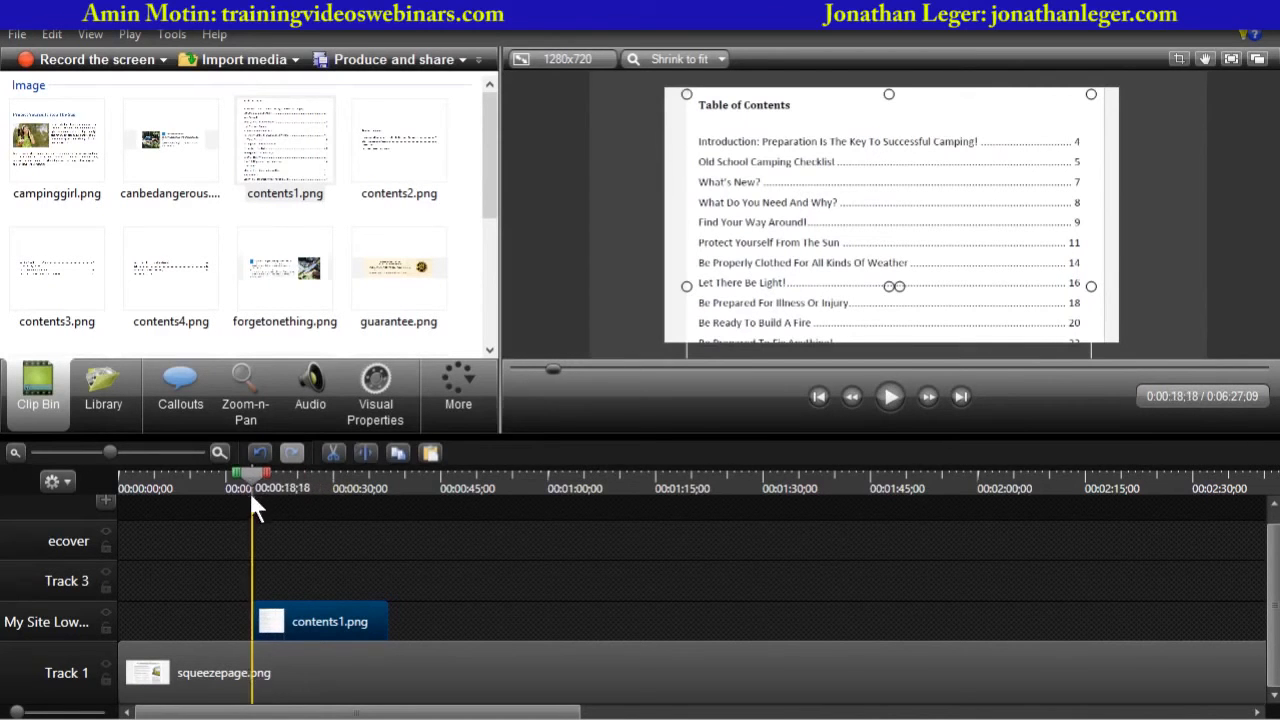
left_click(895, 395)
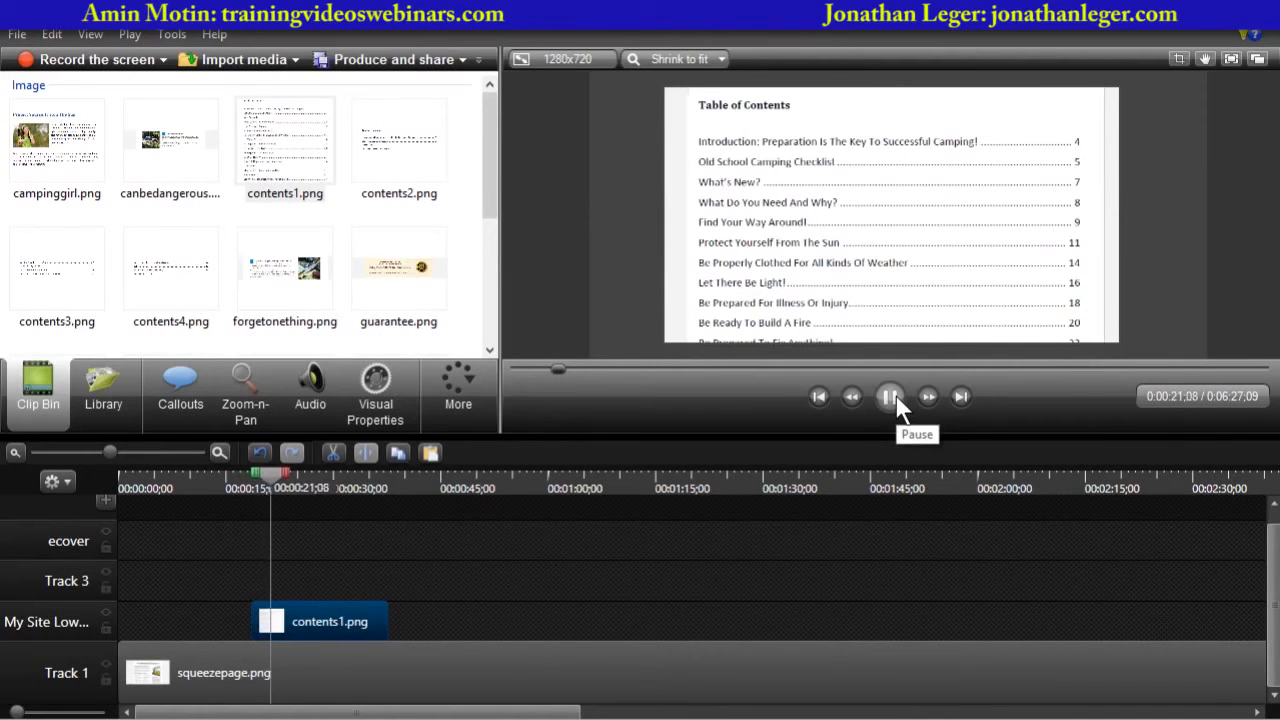
left_click(896, 396)
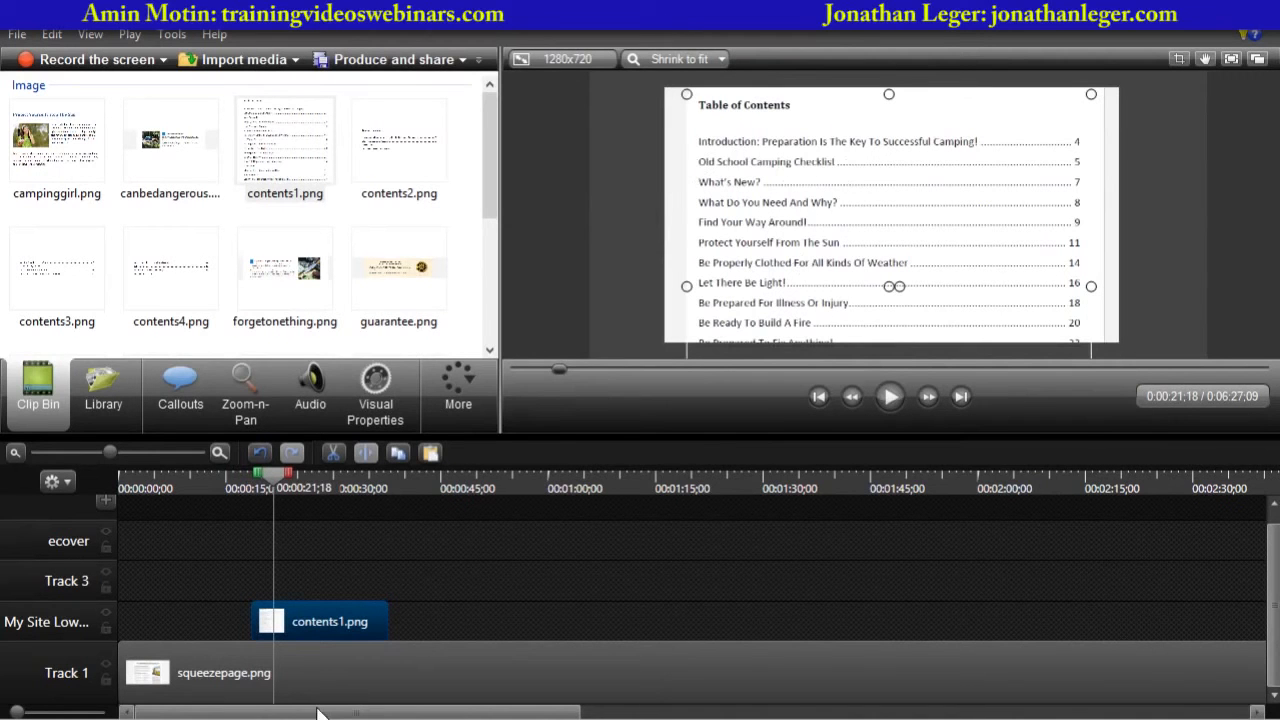
- Add a Spotlight callout and size it over the Introduction line of the table of contents
left_click(182, 385)
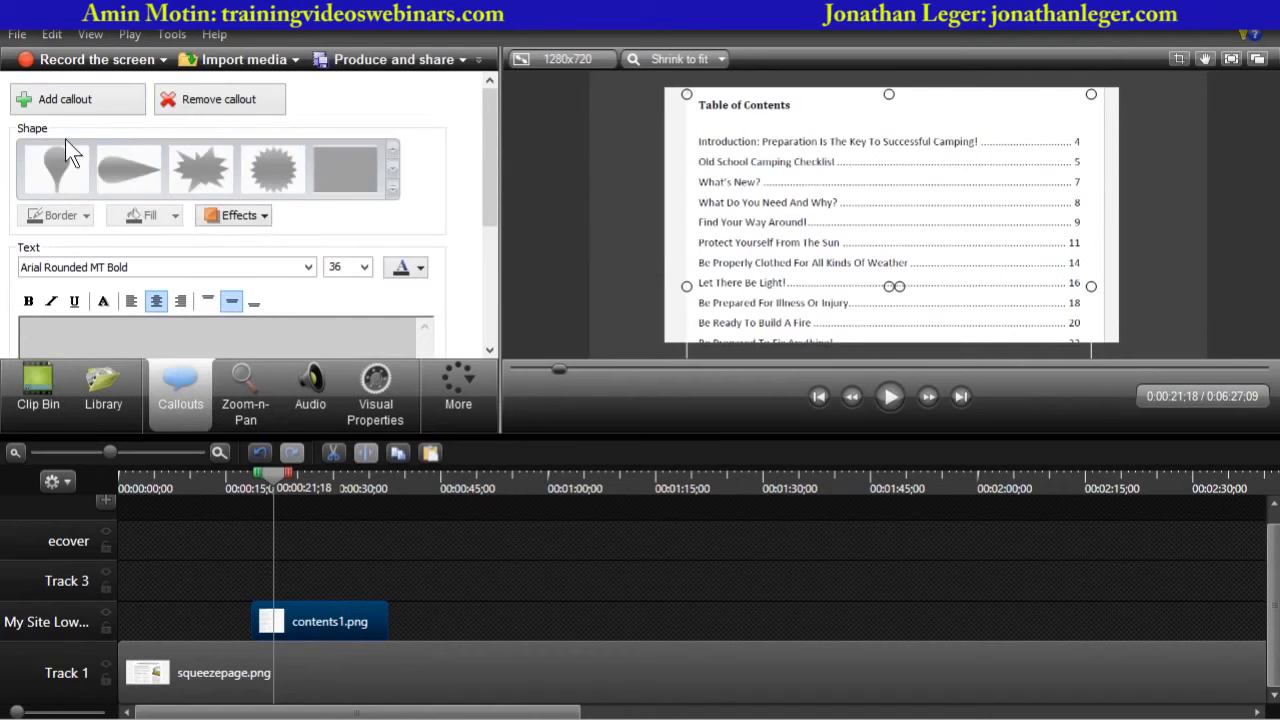
left_click(57, 97)
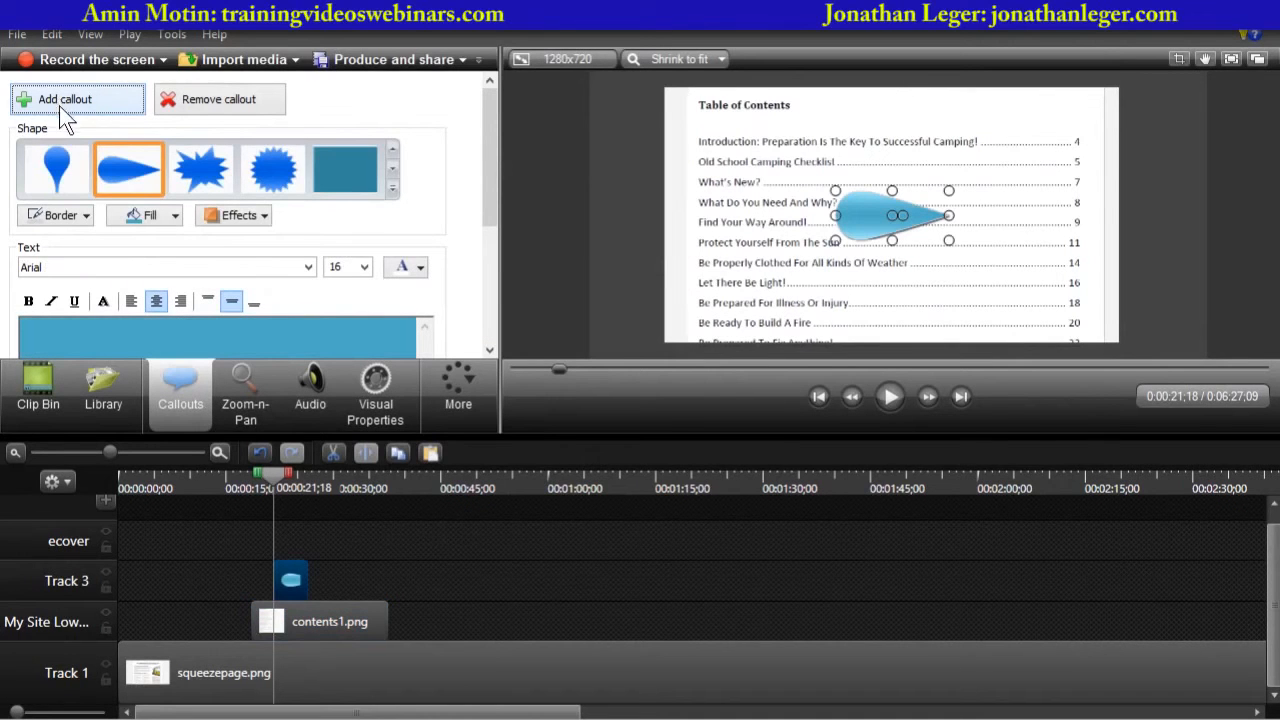
left_click(393, 189)
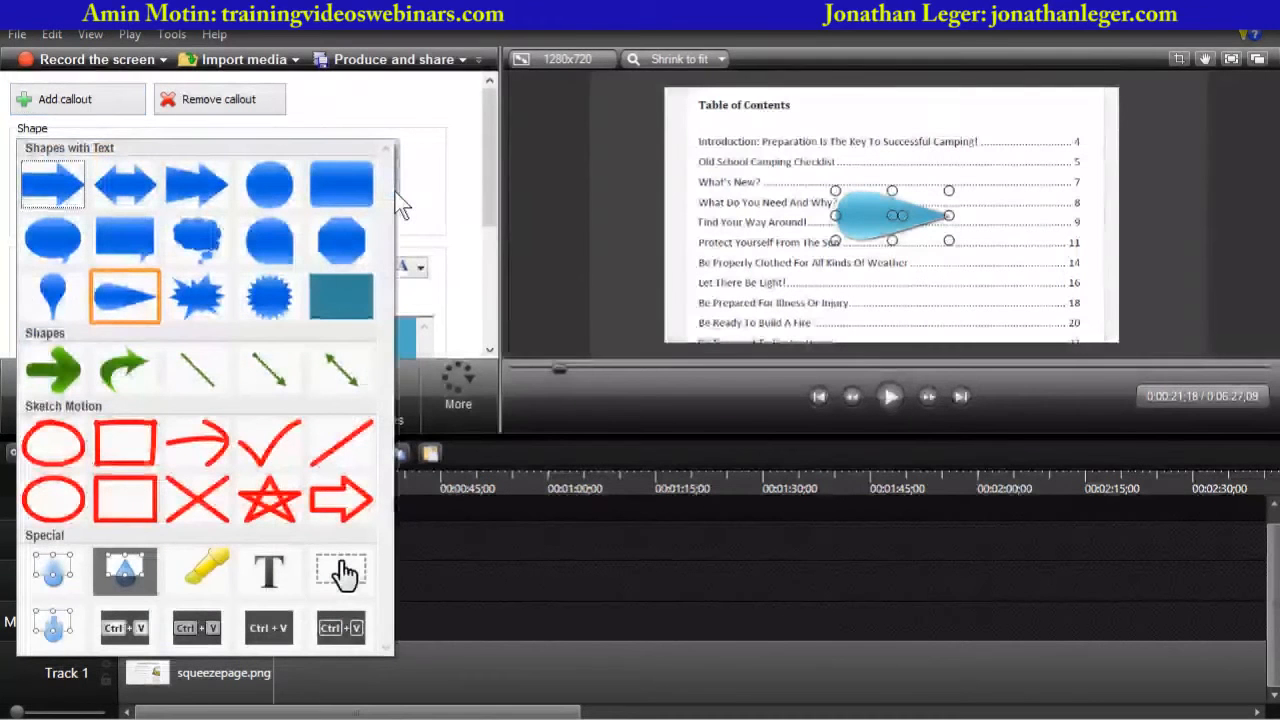
left_click(125, 572)
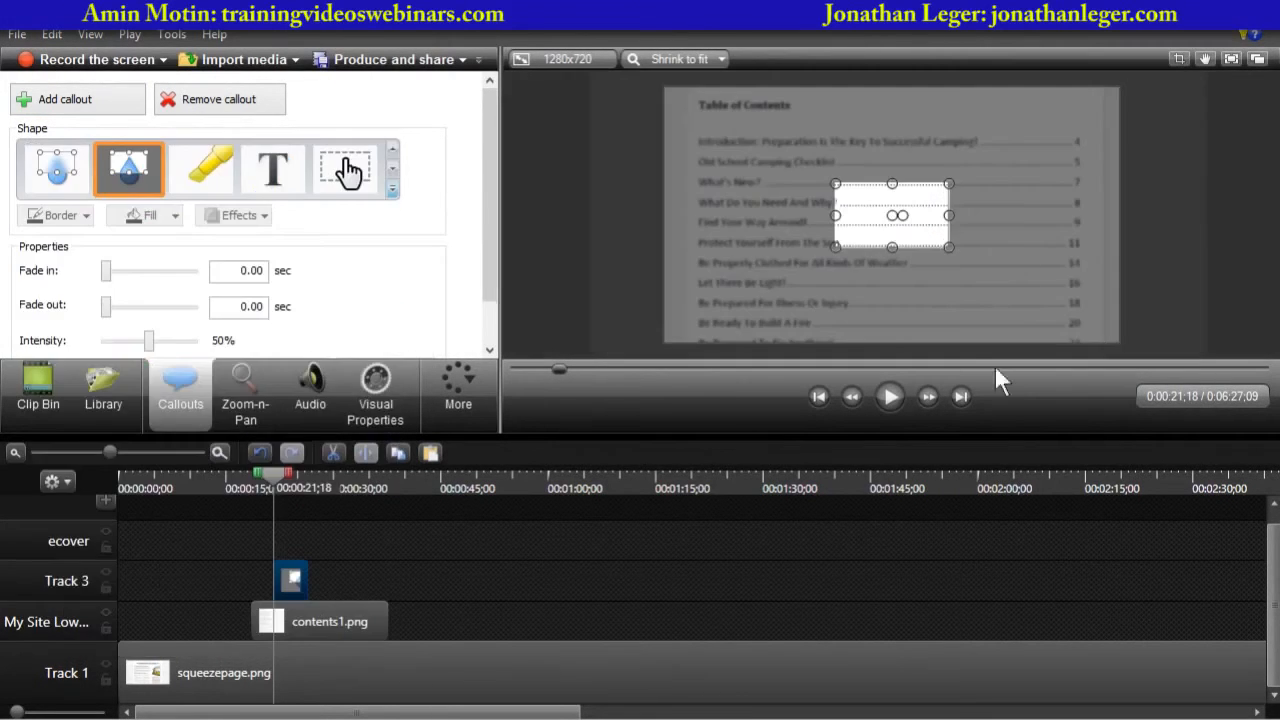
left_click_drag(871, 220, 724, 165)
left_click_drag(805, 191, 1085, 157)
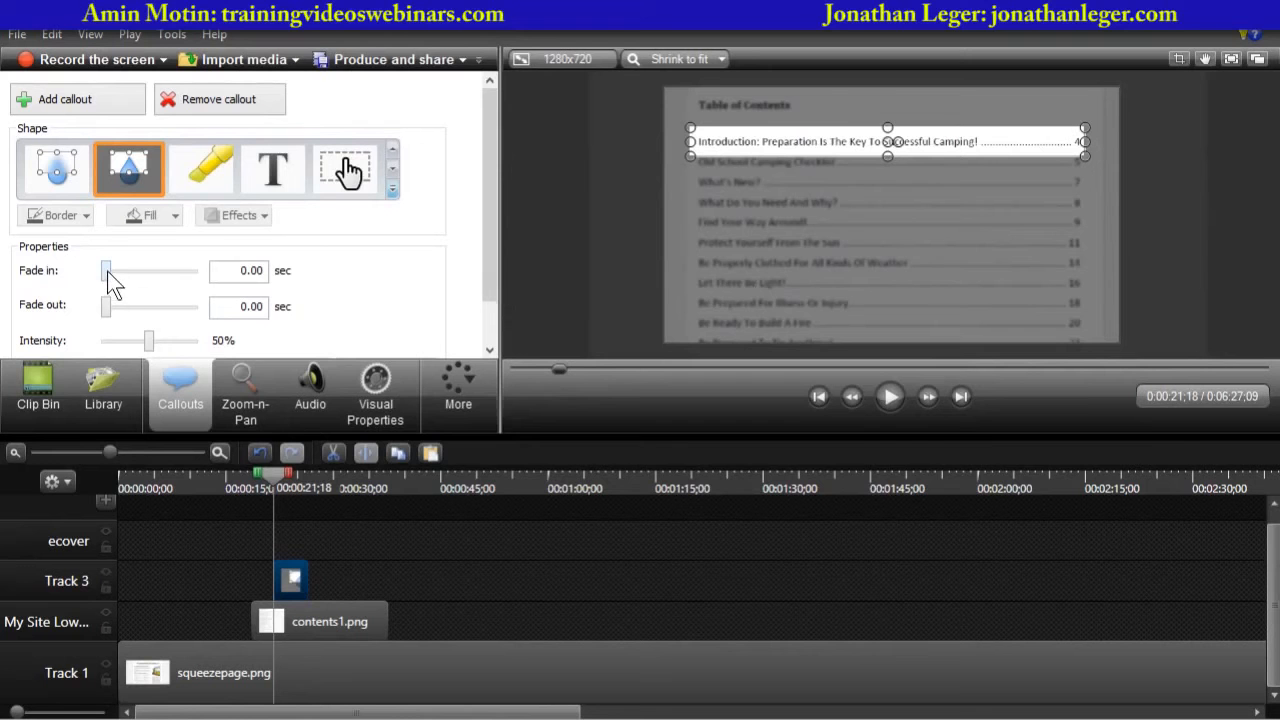
- Set the spotlight's fade in and fade out to 0.77 sec and its intensity to 62%
left_click_drag(107, 271, 112, 272)
left_click_drag(106, 304, 120, 272)
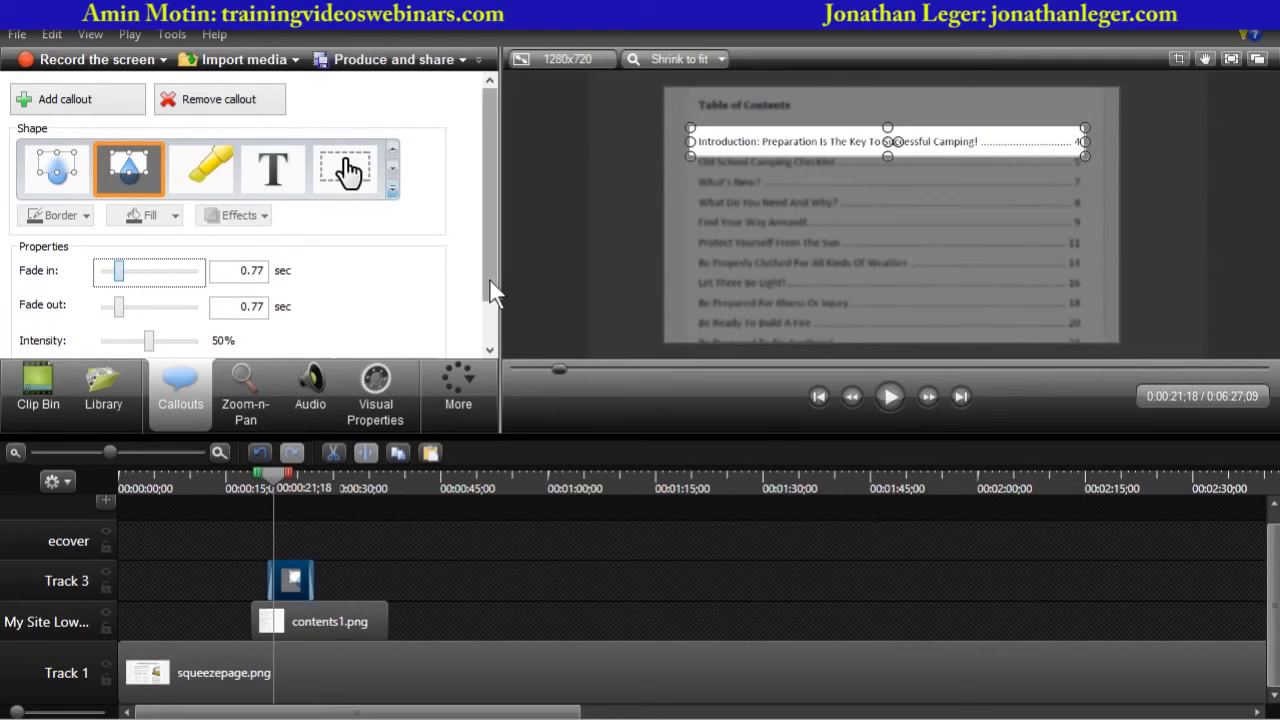
left_click_drag(490, 285, 482, 328)
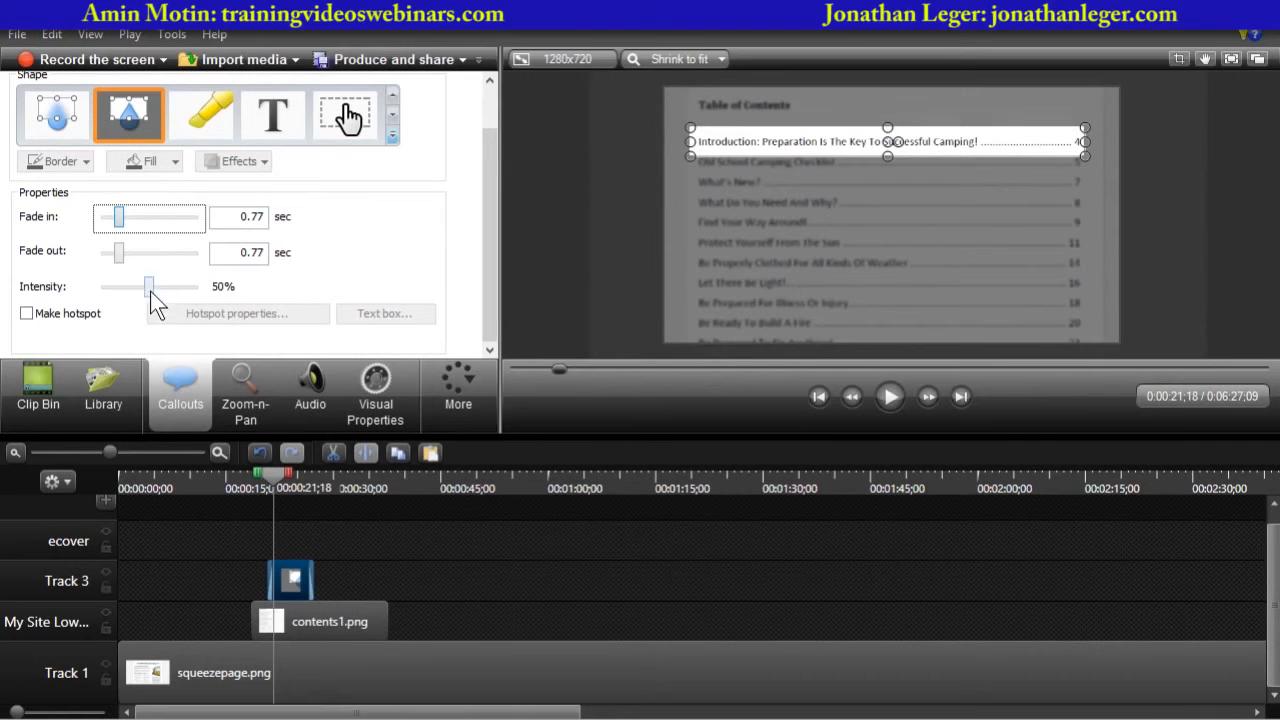
mouse_move(150, 291)
left_mouse_down()
mouse_move(186, 290)
mouse_move(105, 290)
mouse_move(180, 290)
mouse_move(160, 293)
left_mouse_up()
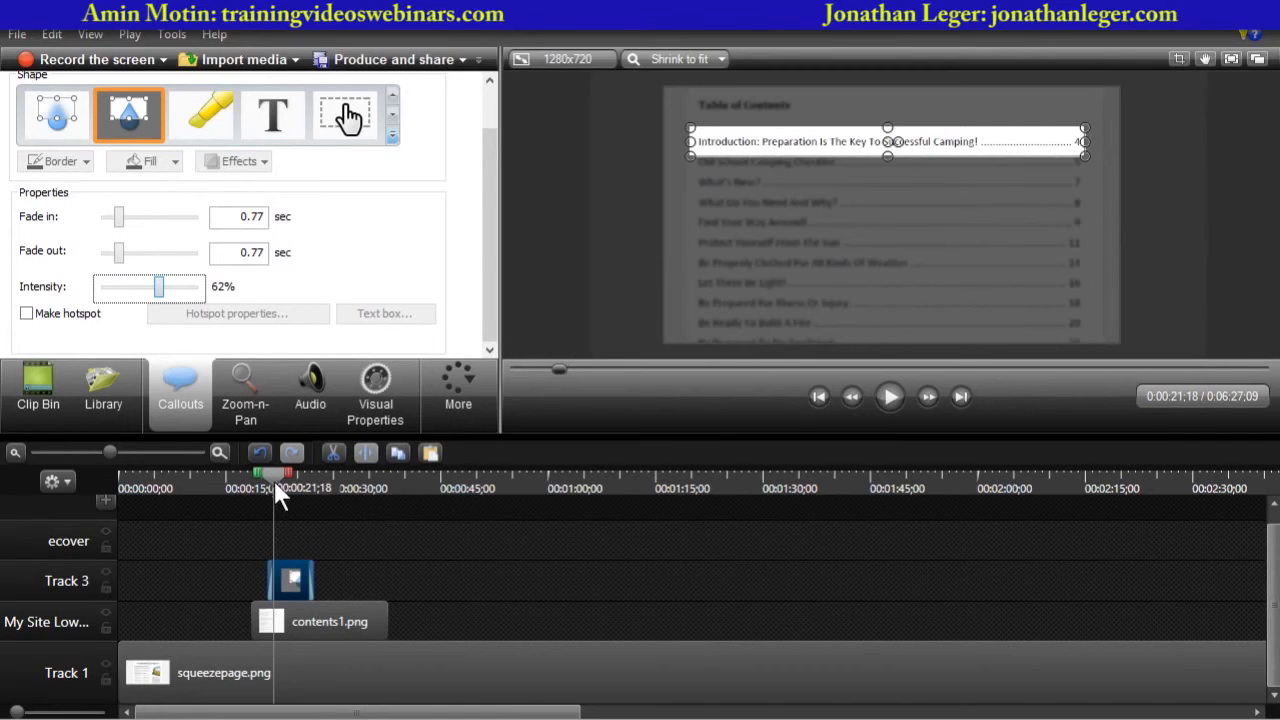
- Enlarge the preview area and play the spotlight effect from about 18 seconds
left_click_drag(277, 487, 259, 485)
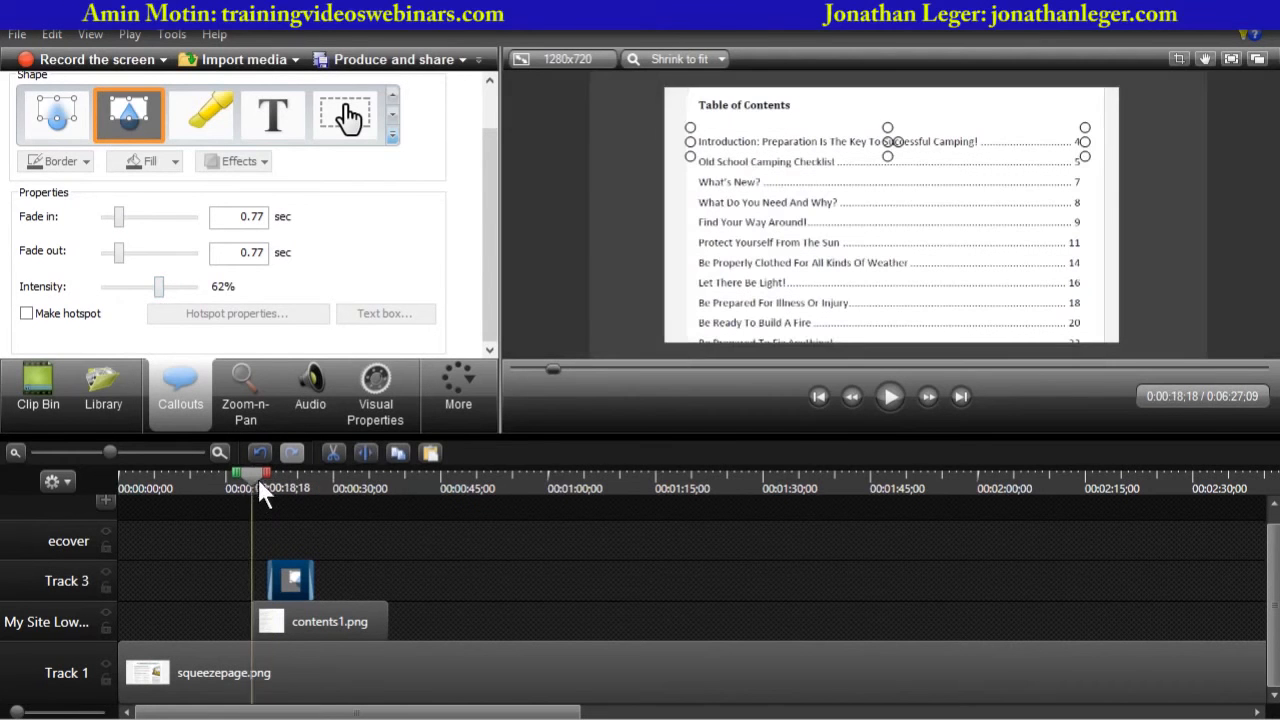
left_click(543, 314)
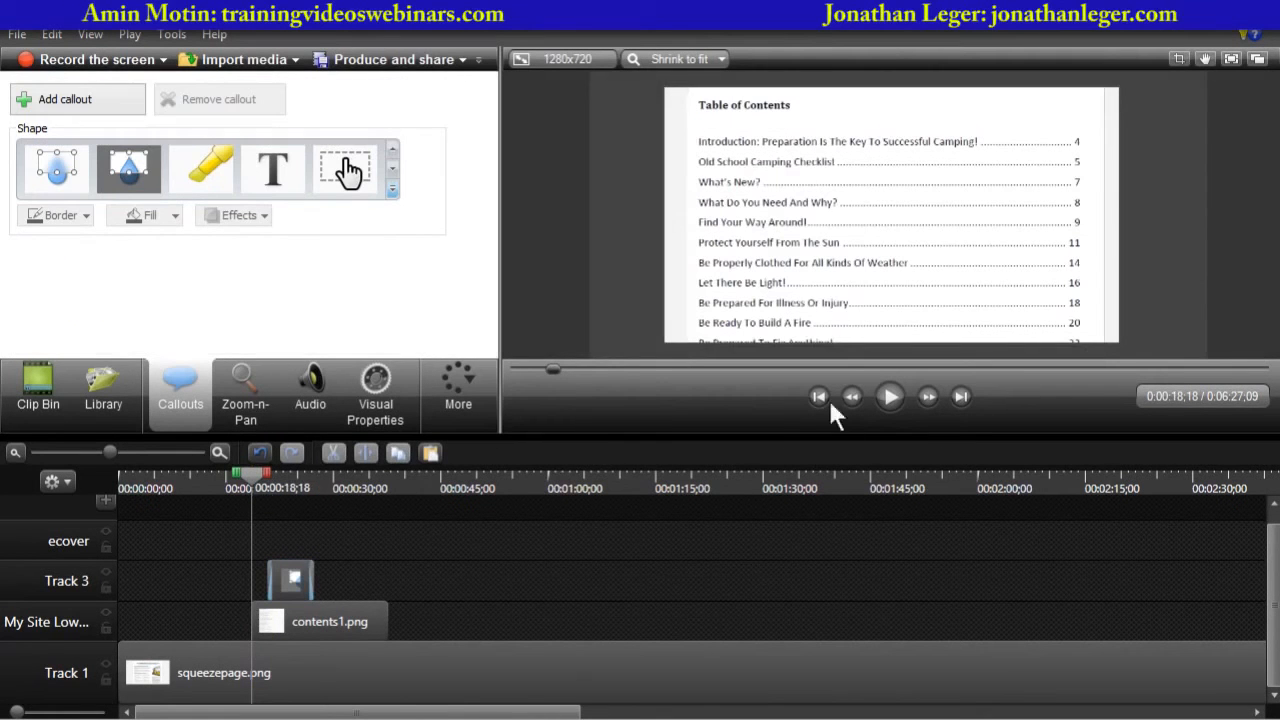
left_click_drag(875, 435, 879, 488)
left_click(889, 455)
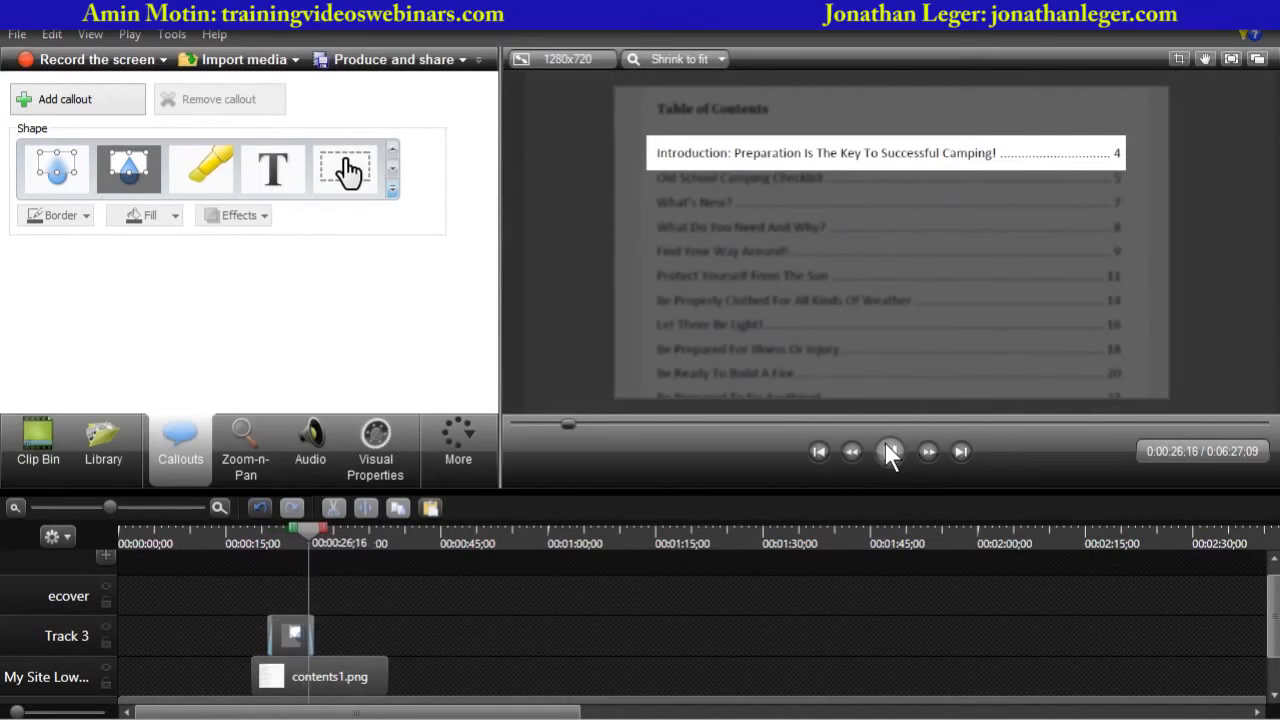
left_click(889, 452)
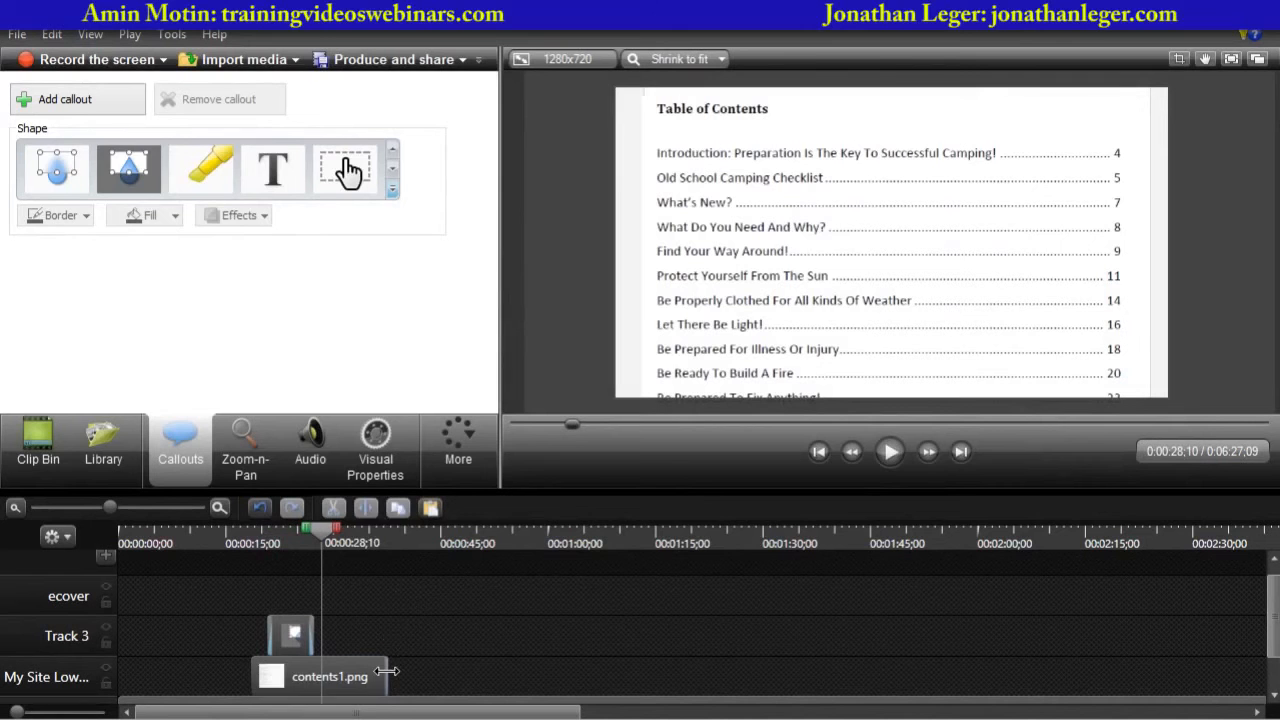
- Extend contents1.png on the timeline to about 1:38 and stretch the spotlight callout to end at the same point
left_click_drag(383, 680, 700, 682)
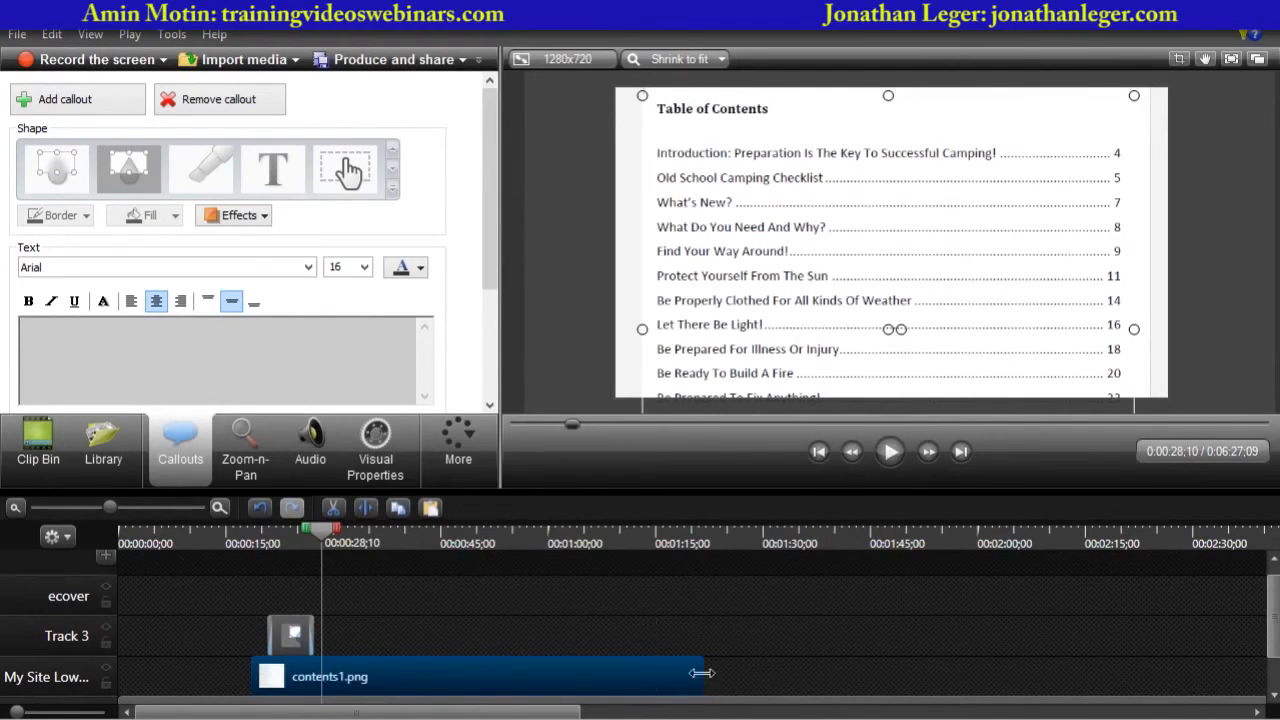
left_click_drag(700, 680, 850, 671)
left_click(291, 630)
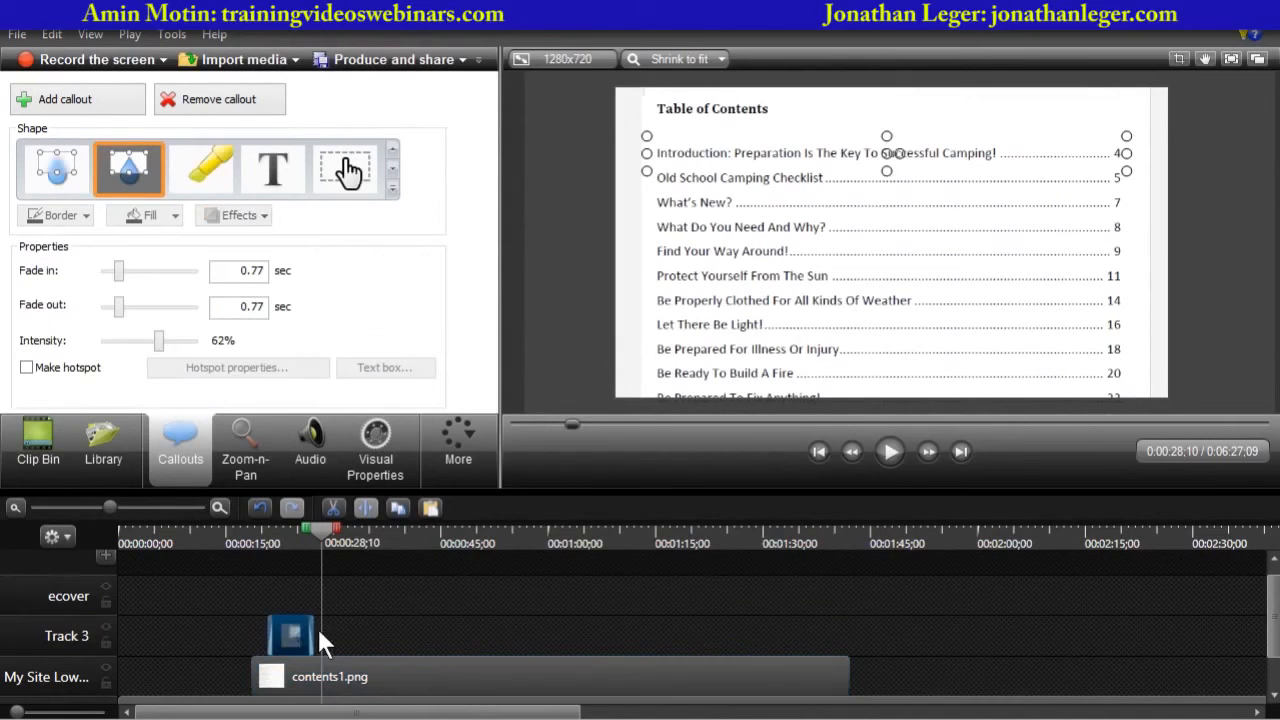
left_click_drag(313, 630, 849, 640)
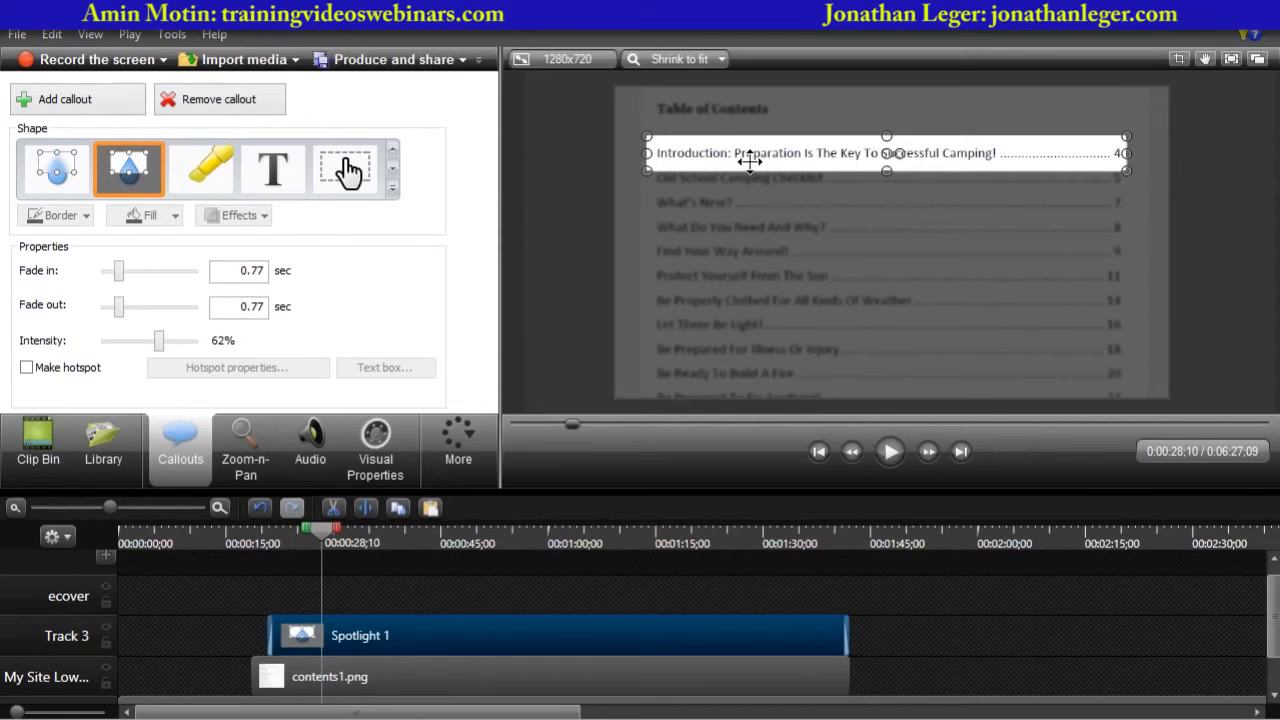
- Add an animation point to the spotlight and move it down onto the Old School Camping Checklist line
mouse_move(1268, 630)
left_mouse_down()
mouse_move(1265, 672)
mouse_move(1269, 605)
left_mouse_up()
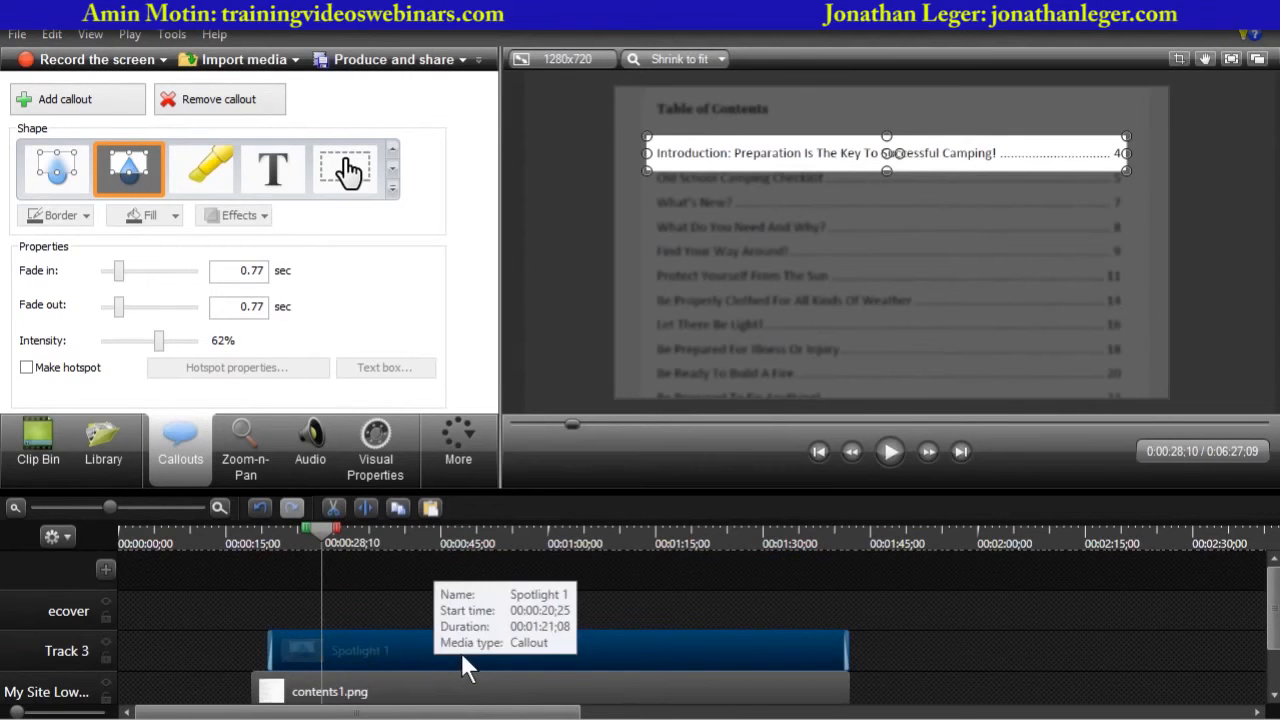
left_click(366, 438)
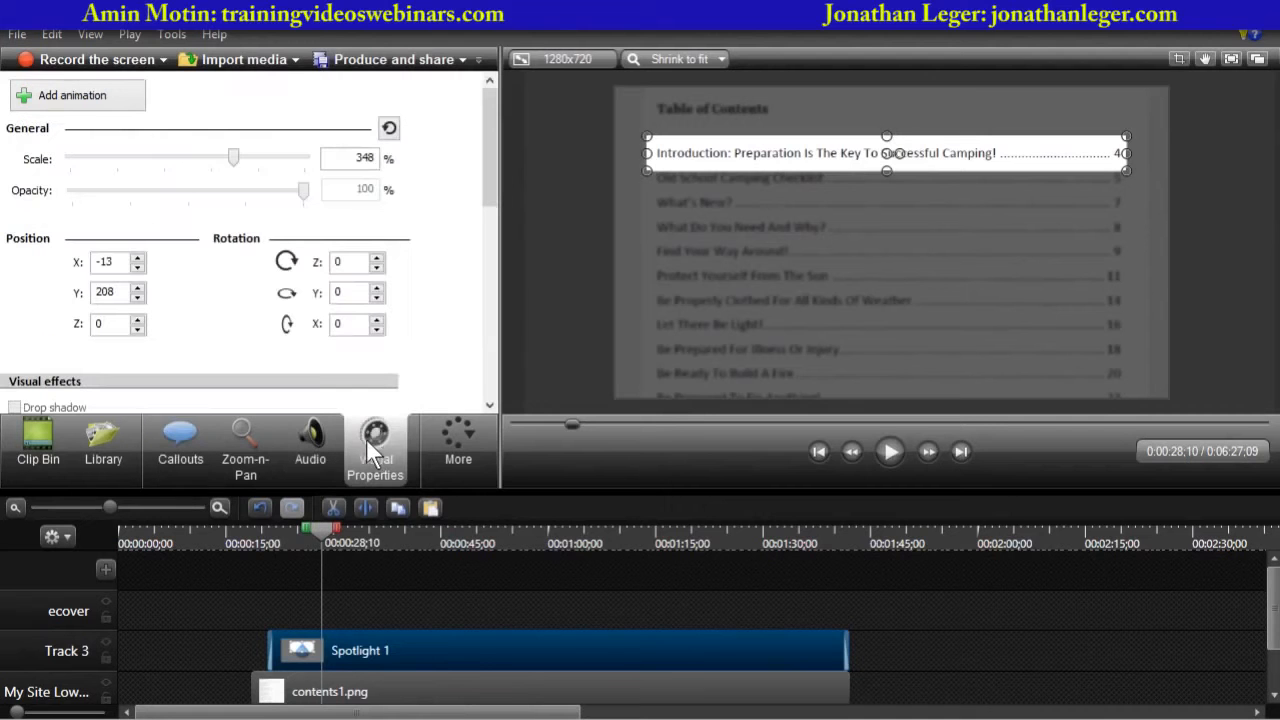
left_click(52, 98)
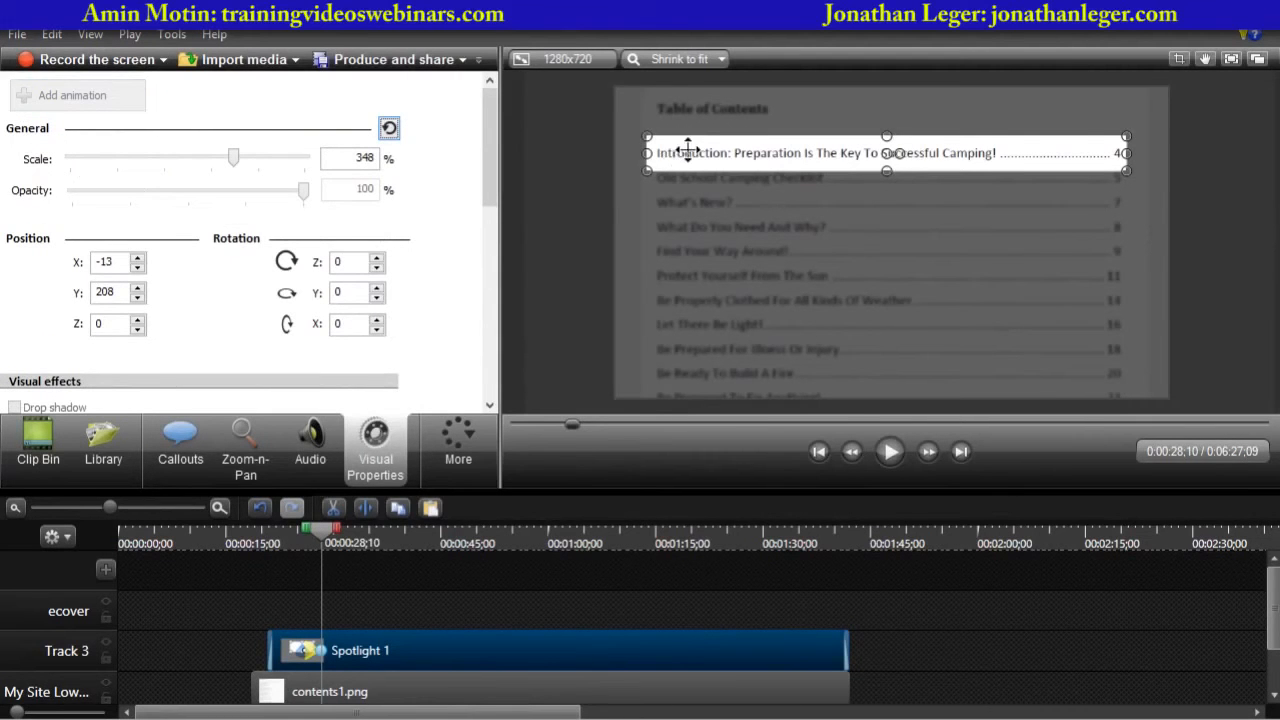
left_click_drag(688, 148, 649, 139)
key("Down")
key("Down")
key("Down")
key("Down")
key("Down")
key("Down")
key("Down")
key("Down")
key("Down")
key("Down")
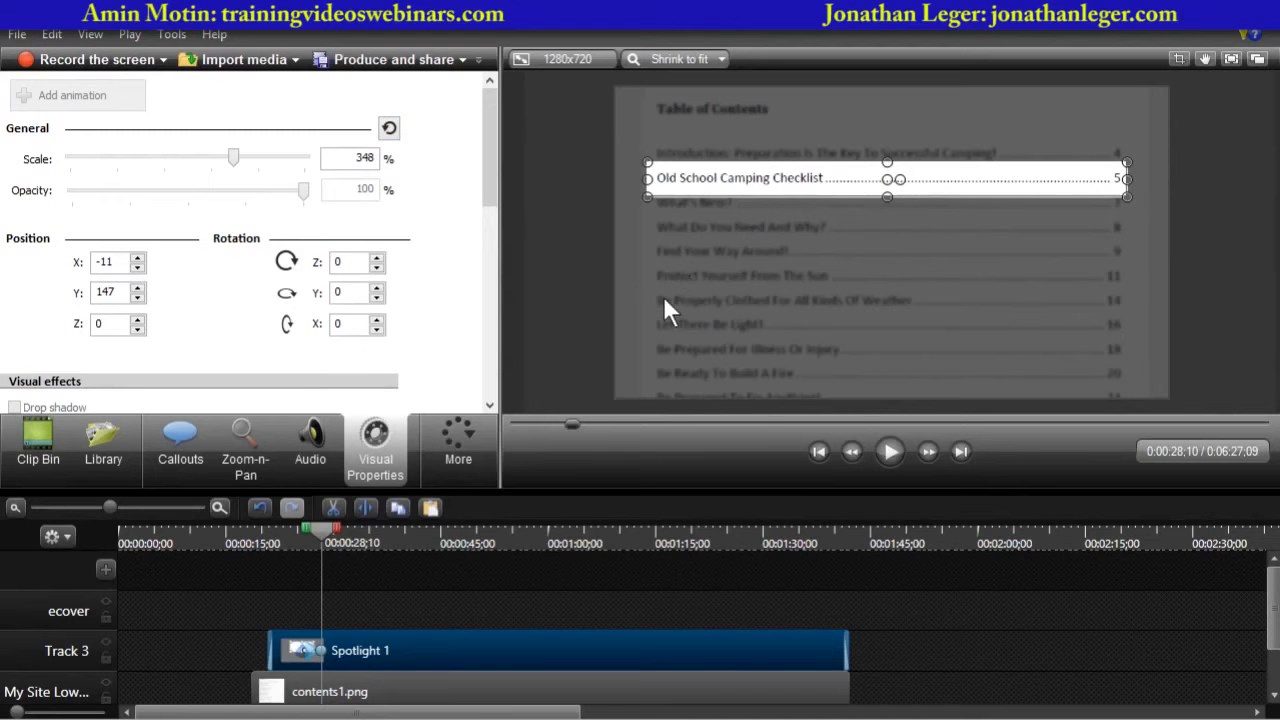
- Play the spotlight animation back from about 23 seconds to review it
left_click_drag(323, 531, 288, 537)
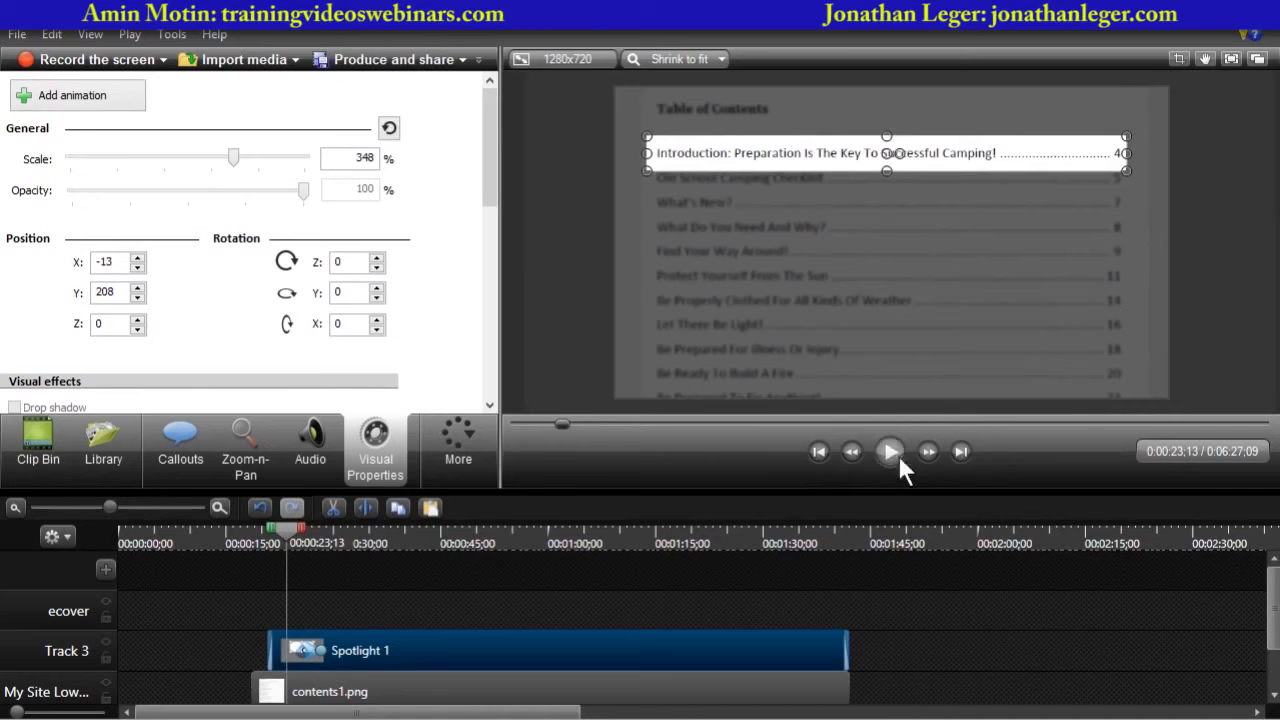
left_click(551, 350)
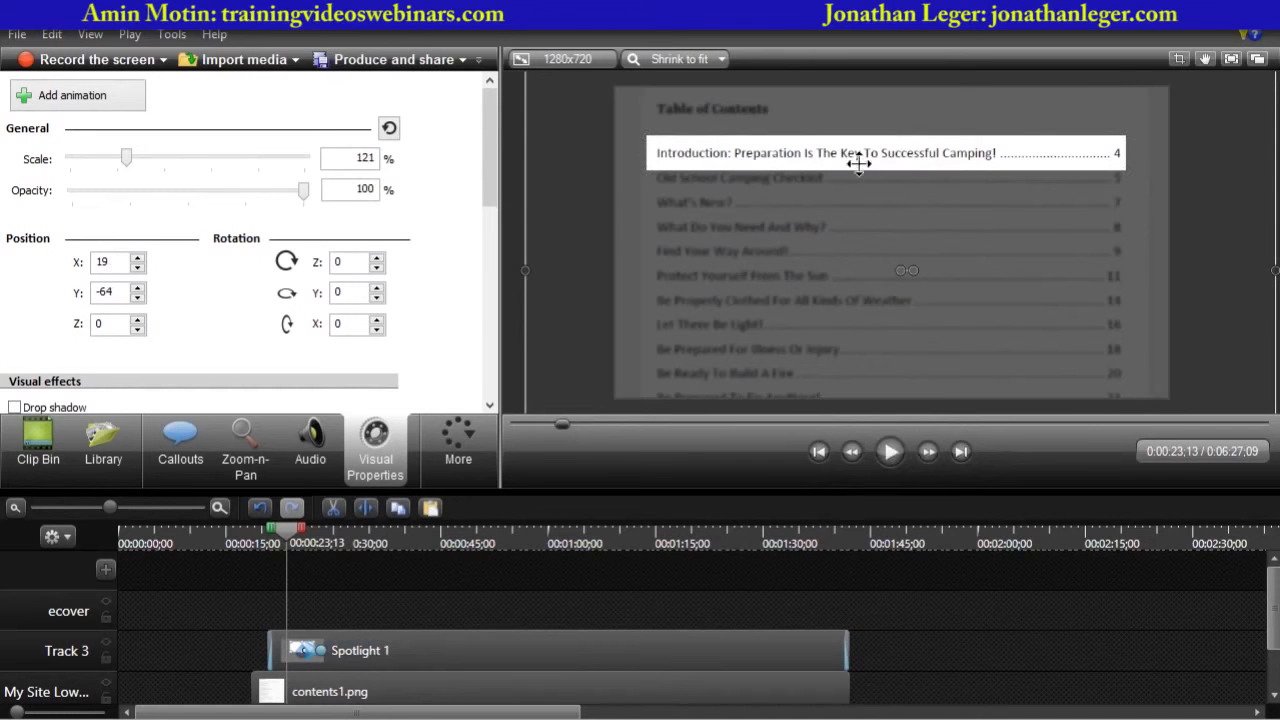
left_click(889, 451)
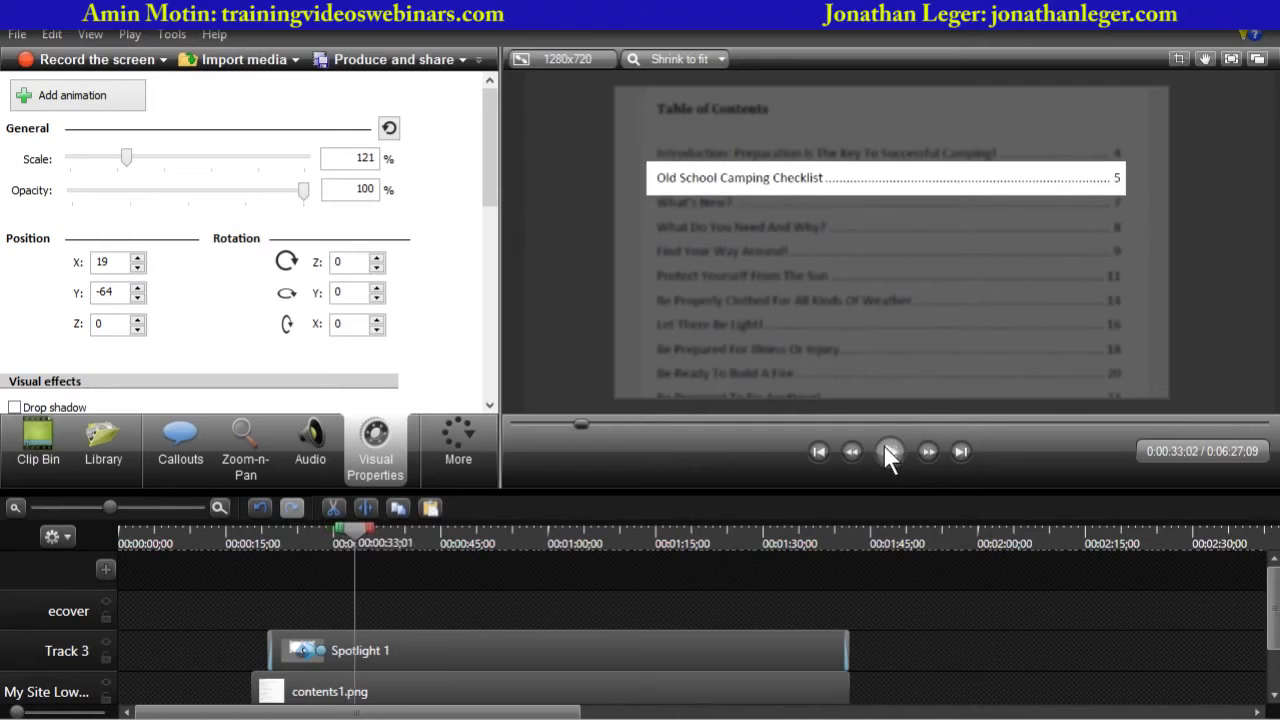
left_click(886, 450)
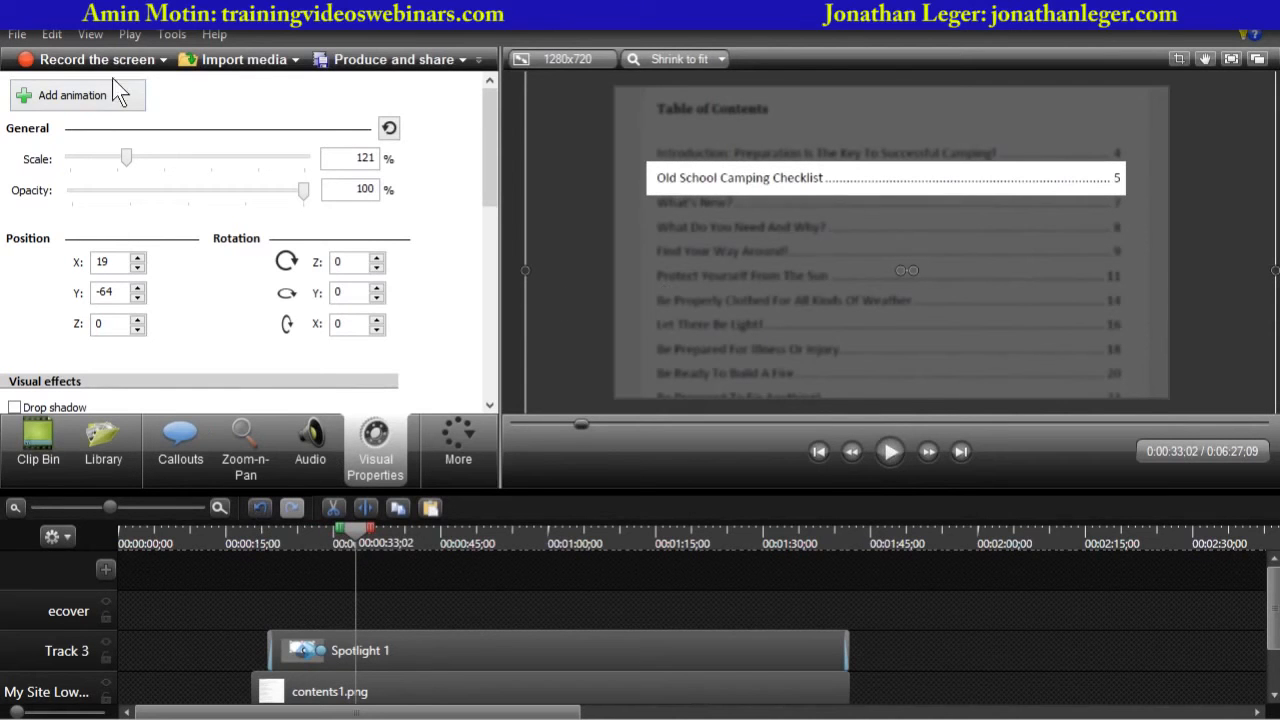
- Add an animation point to the spotlight and move it down onto the What's New? line
left_click(94, 104)
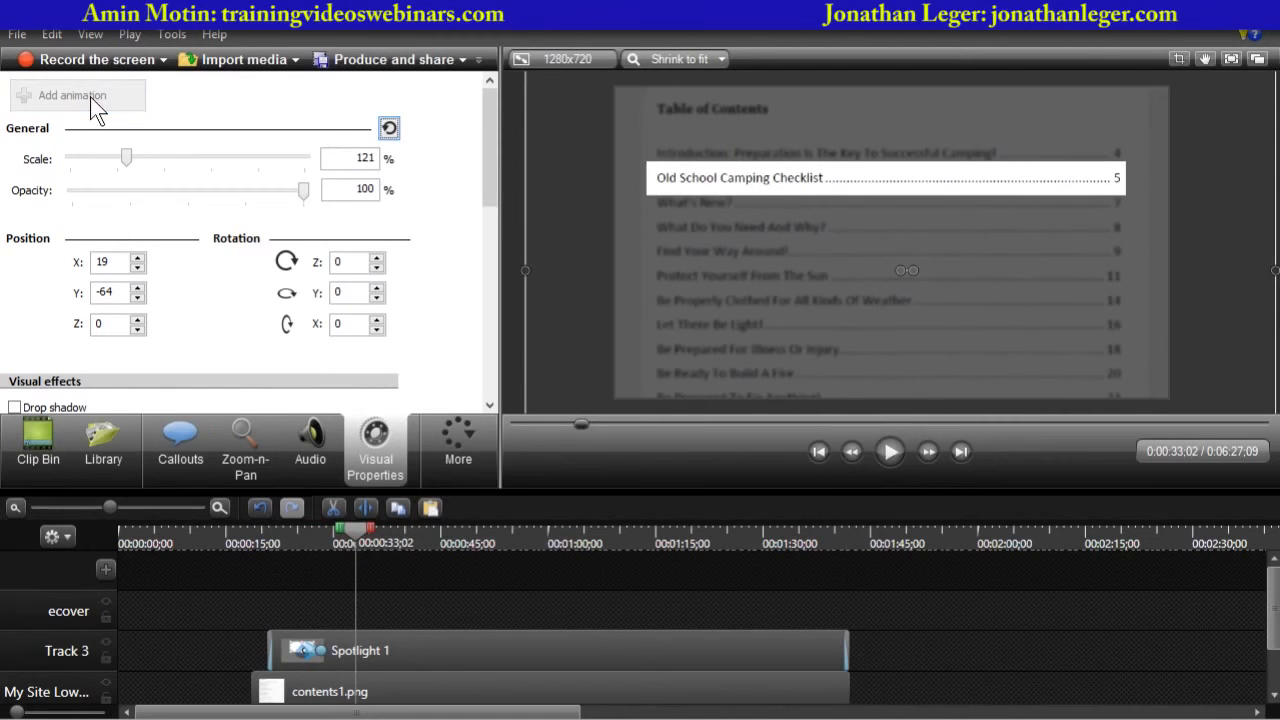
left_click(705, 178)
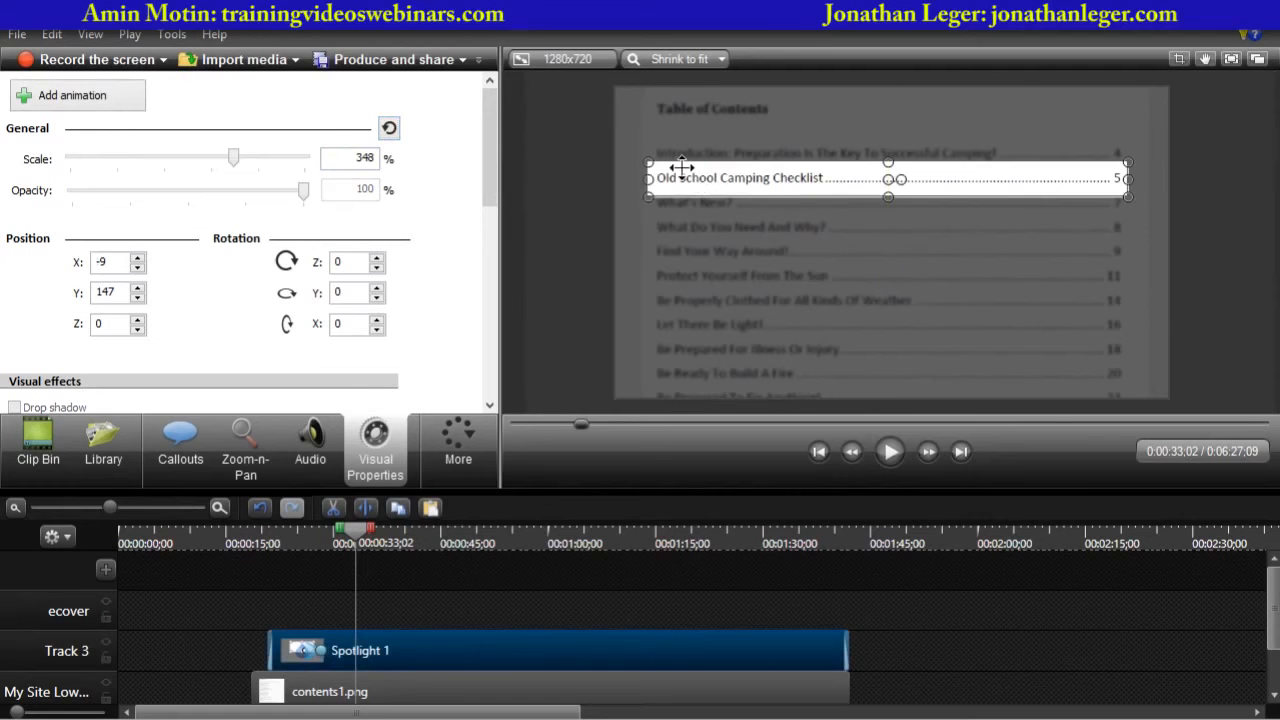
key("Down")
key("Down")
key("Down")
key("Down")
key("Down")
key("Down")
key("Down")
key("Down")
key("Down")
key("Down")
key("Down")
key("Down")
key("Down")
key("Down")
key("Down")
key("Down")
key("Down")
key("Down")
key("Down")
key("Down")
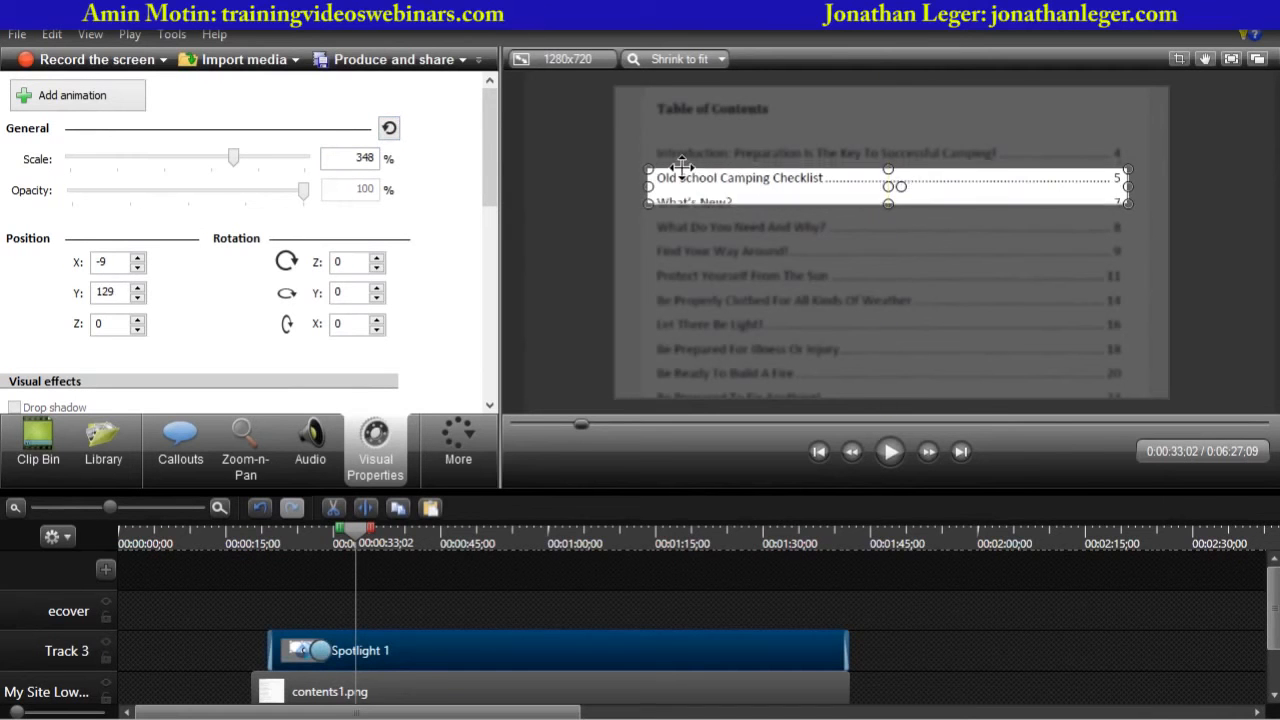
key("Down")
key("Down")
key("Down")
key("Down")
key("Down")
key("Down")
key("Down")
key("Down")
key("Down")
key("Down")
key("Down")
key("Down")
key("Down")
key("Down")
key("Down")
key("Down")
key("Down")
key("Down")
key("Down")
key("Down")
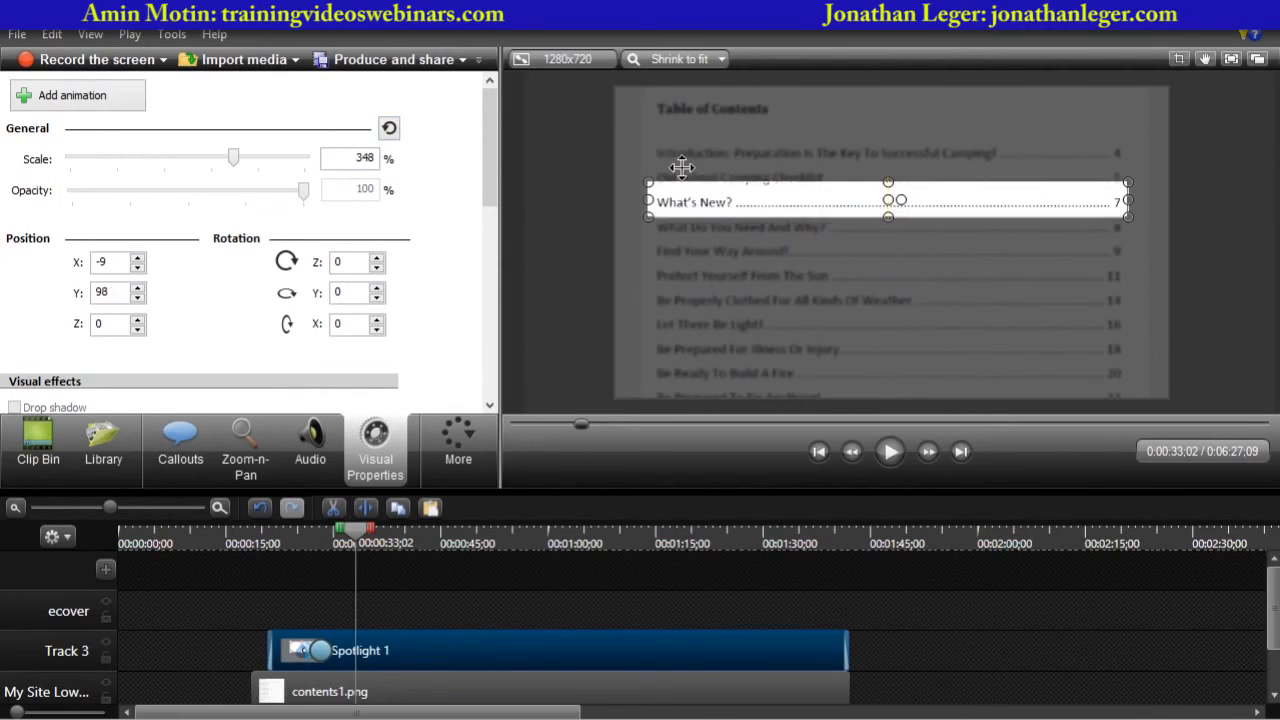
key("Down")
key("Down")
key("Down")
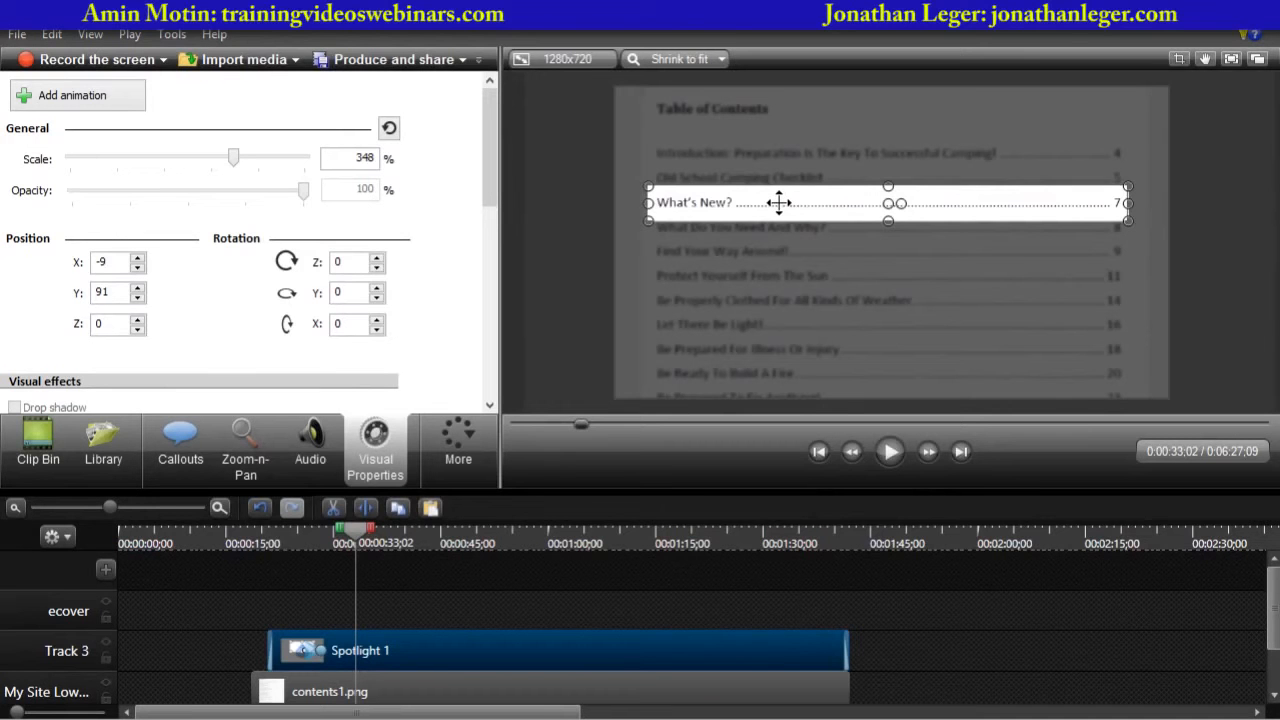
key("Up")
key("Up")
key("Up")
key("Up")
key("Up")
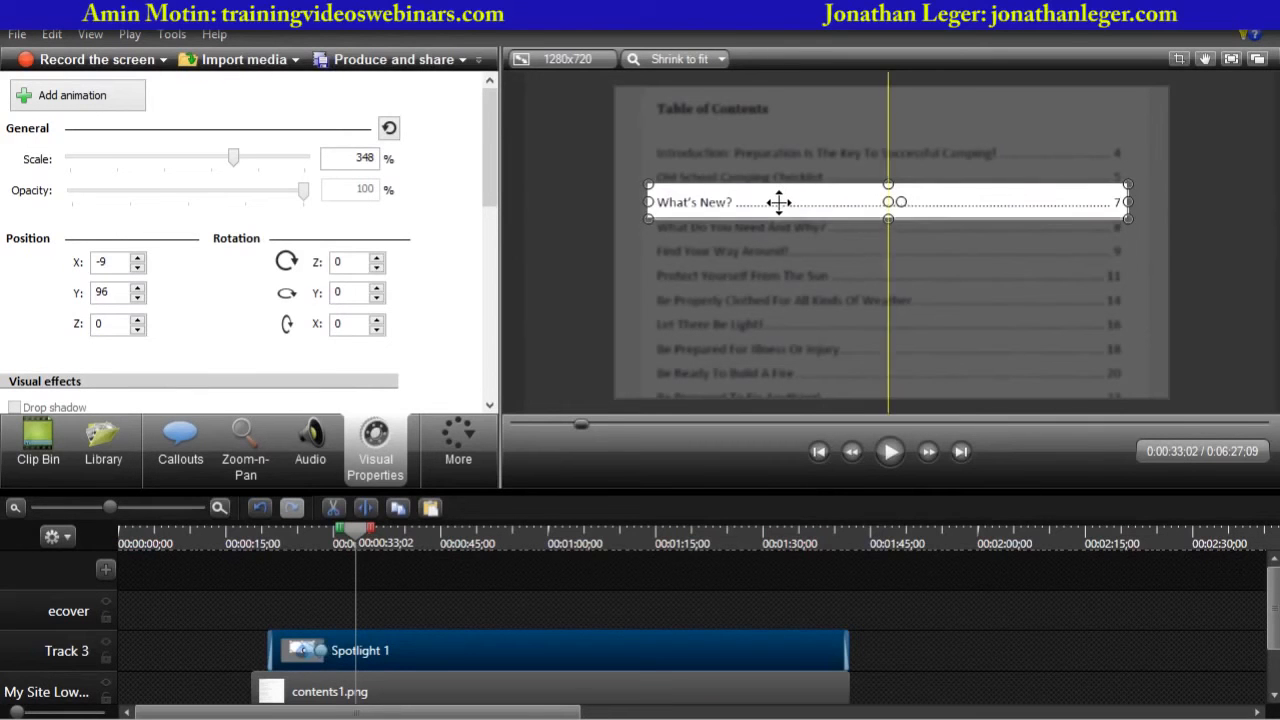
key("Down")
key("Down")
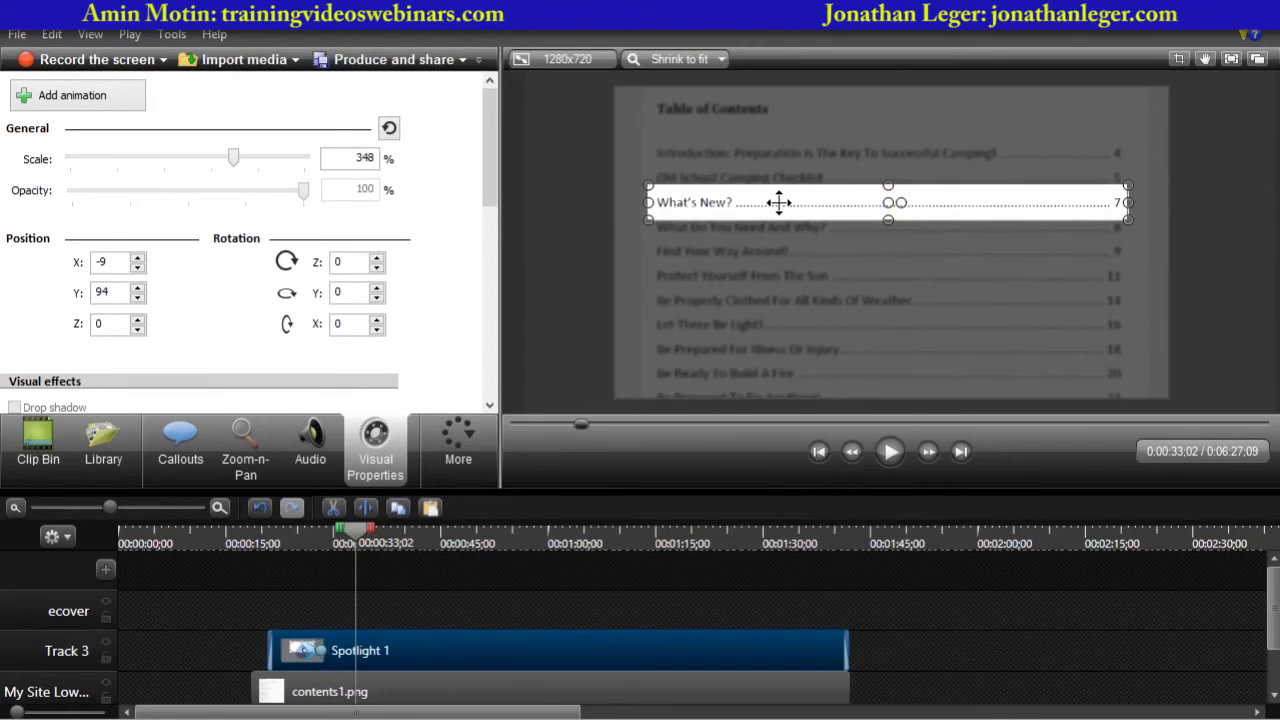
- Replay the spotlight from about 24 seconds and zoom the timeline in around the 27-second mark
left_click_drag(344, 533, 297, 537)
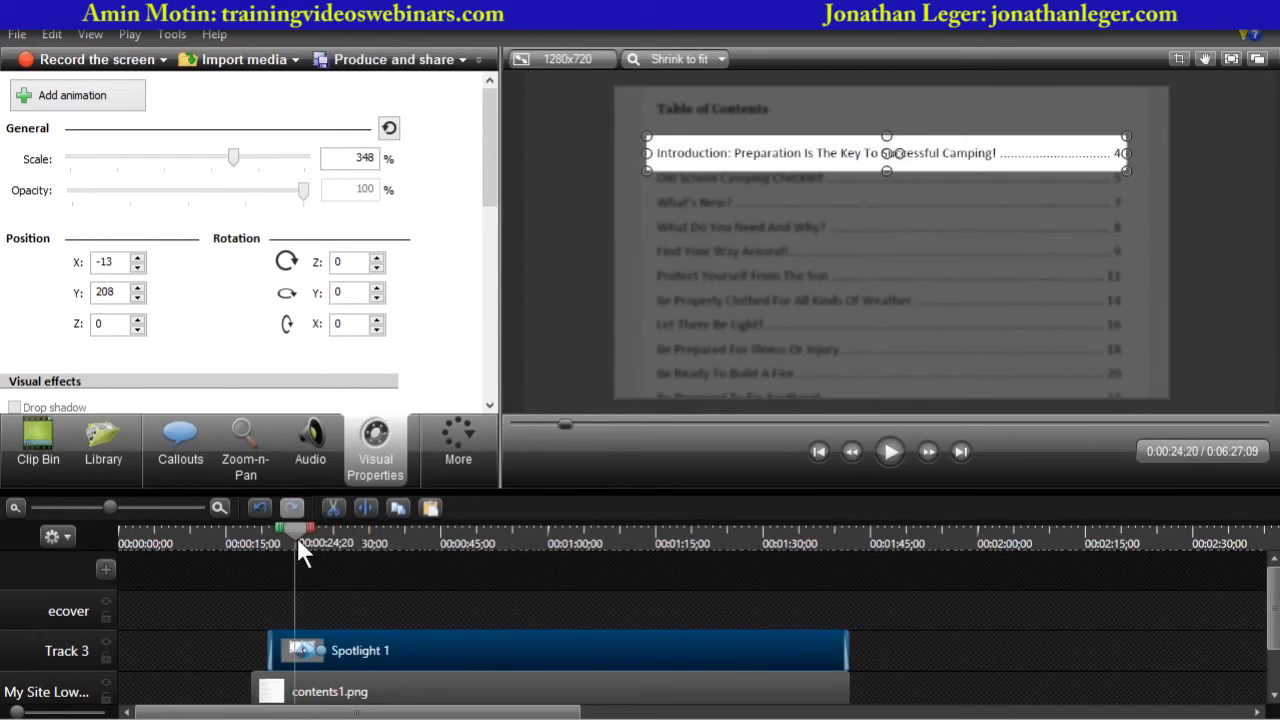
left_click(577, 402)
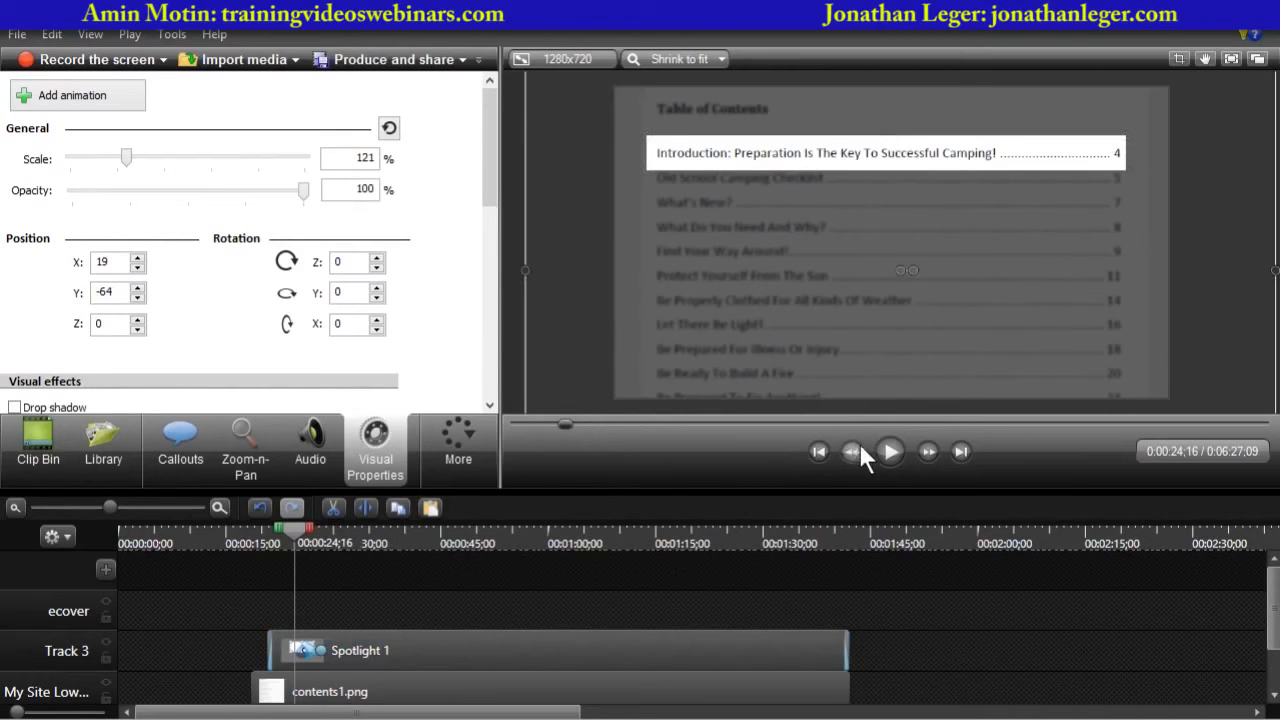
left_click(888, 451)
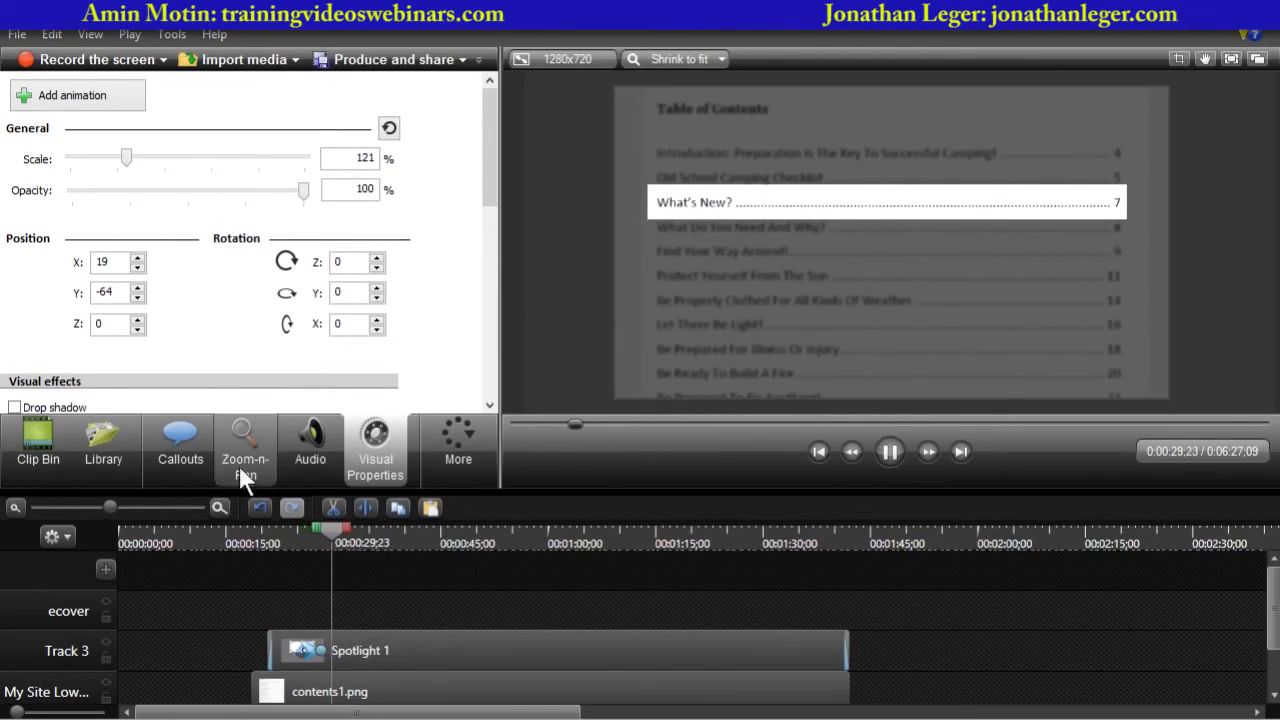
left_click(141, 507)
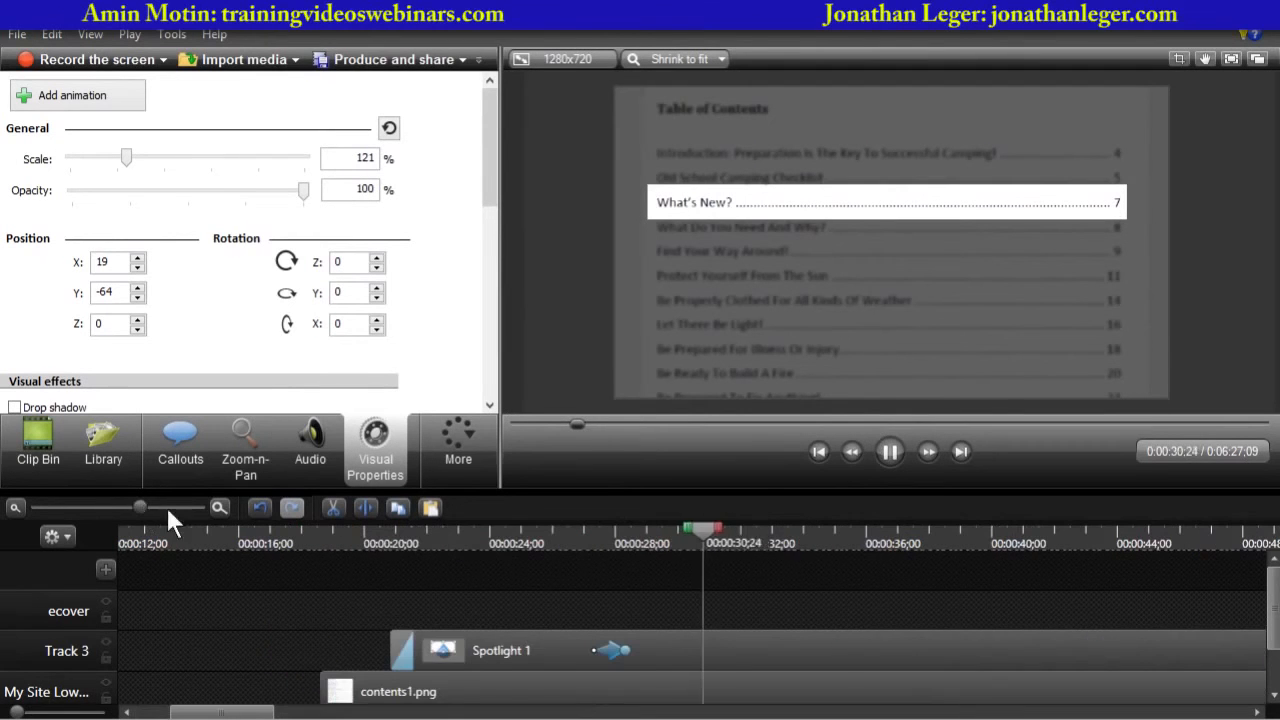
left_click(578, 540)
mouse_move(593, 541)
left_mouse_down()
mouse_move(616, 537)
mouse_move(583, 542)
left_mouse_up()
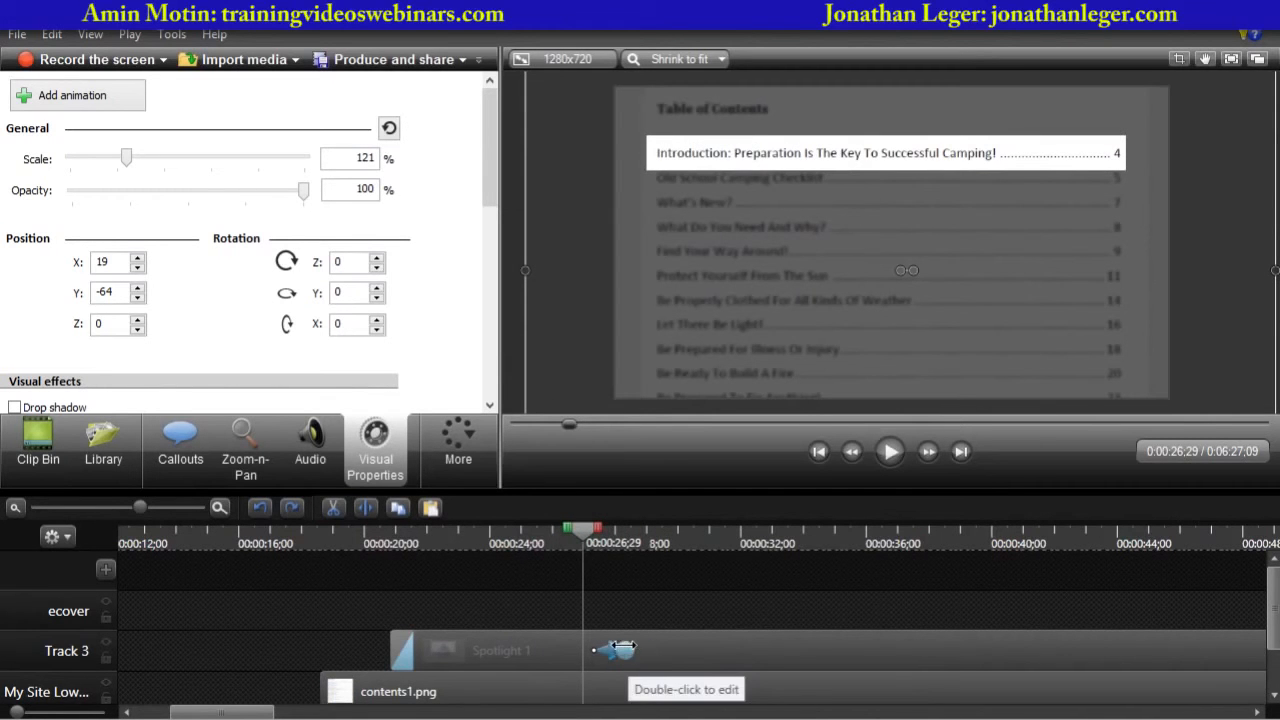
- At about 27 seconds, add an animation point that moves the spotlight down onto the Old School Camping Checklist line
left_click(572, 645)
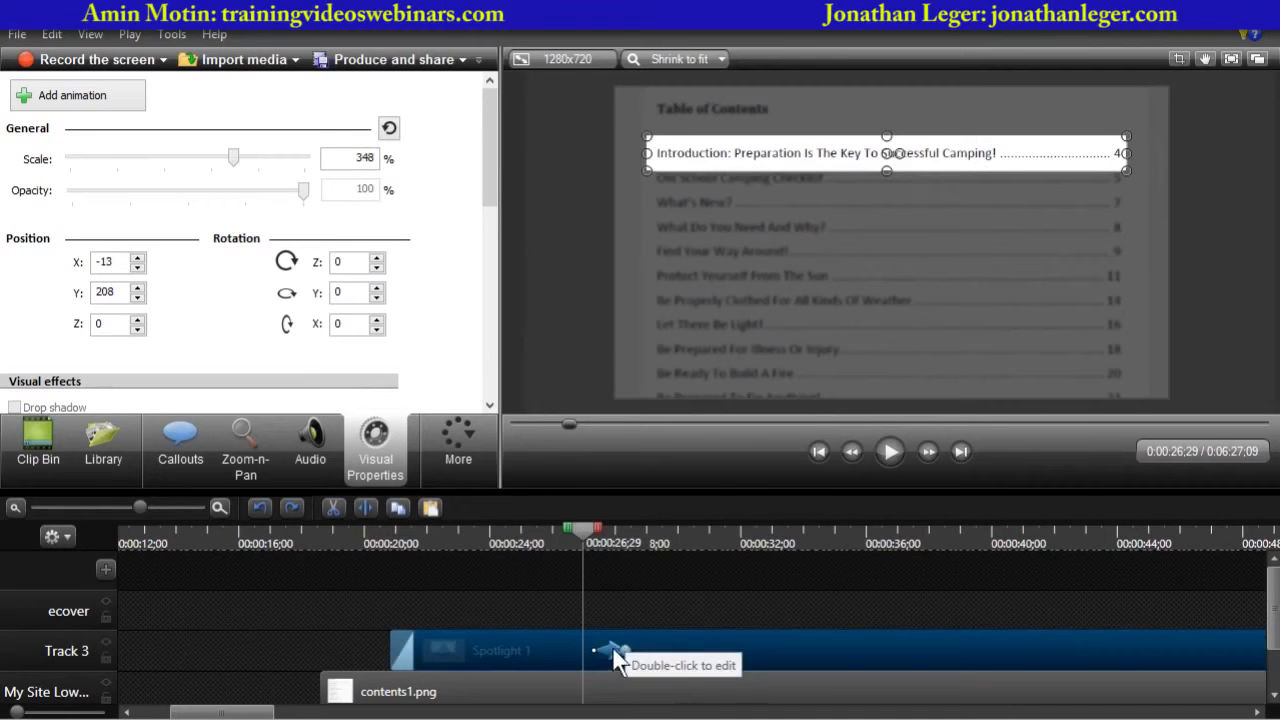
left_click(612, 652)
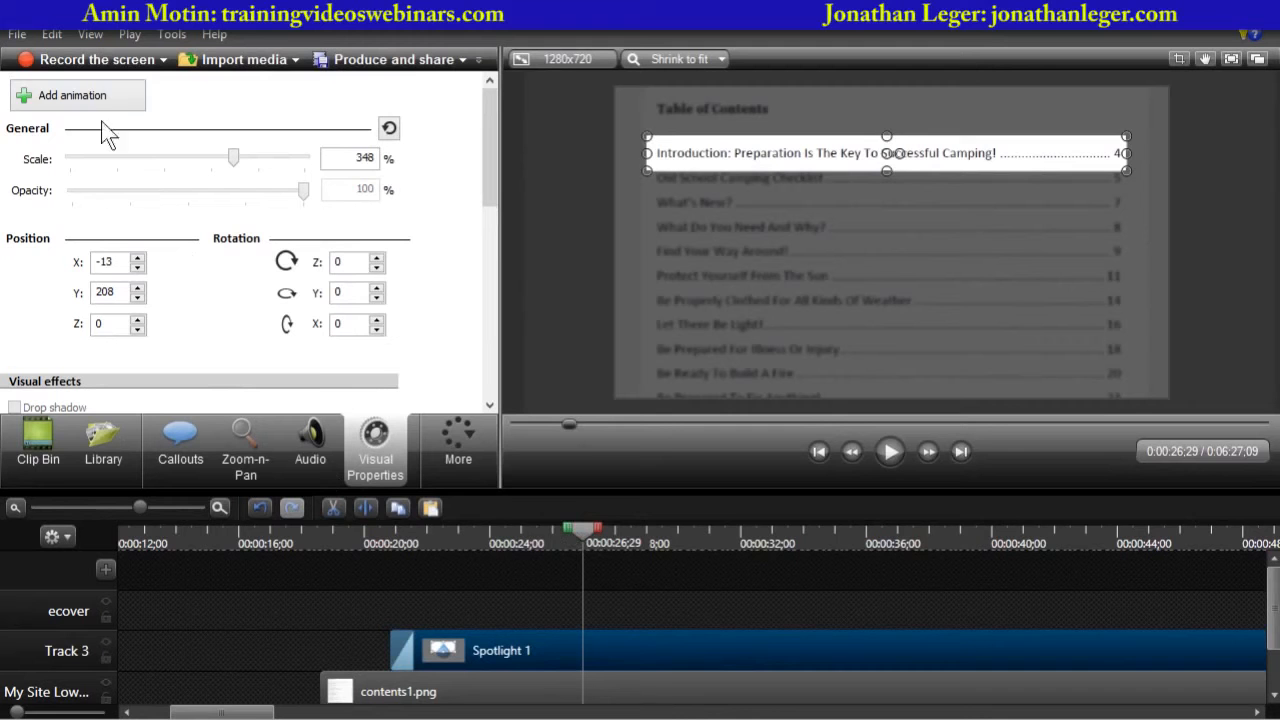
left_click(83, 92)
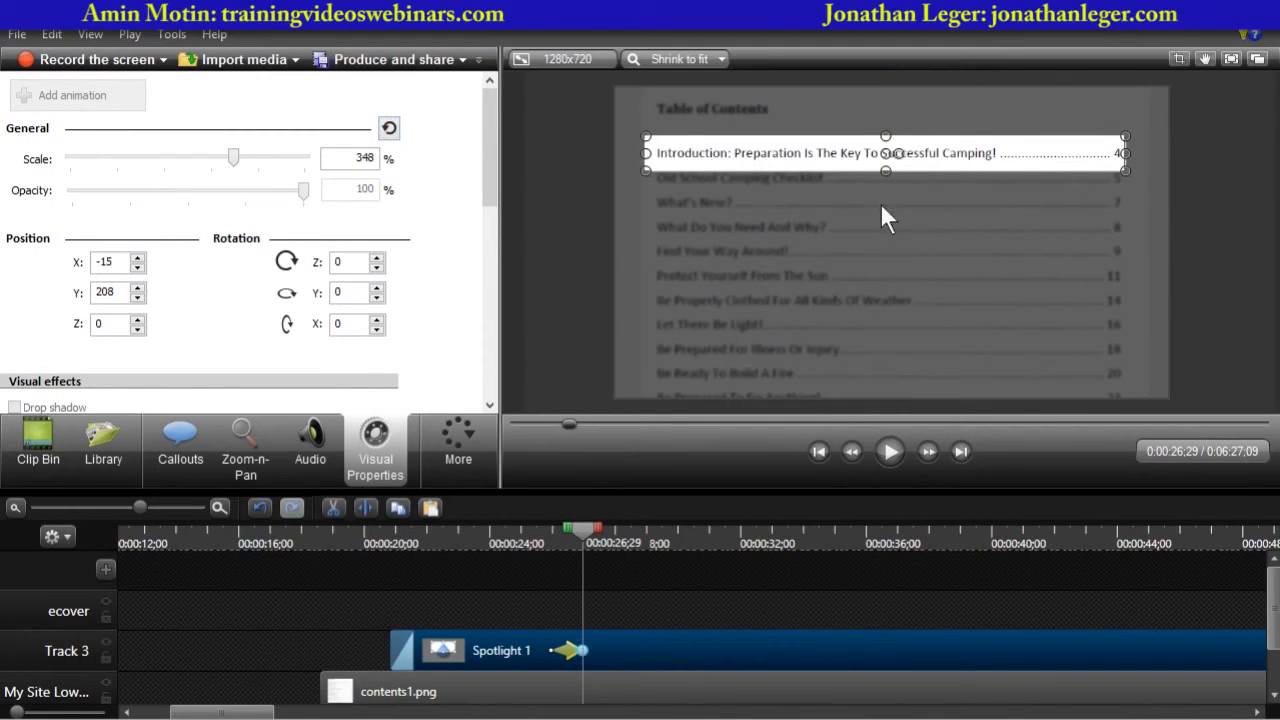
left_click_drag(880, 202, 880, 203)
key("Down")
key("Down")
key("Down")
key("Down")
key("Down")
key("Down")
key("Down")
key("Down")
key("Down")
key("Down")
key("Down")
key("Down")
key("Down")
key("Down")
key("Down")
key("Down")
key("Down")
key("Down")
key("Down")
key("Down")
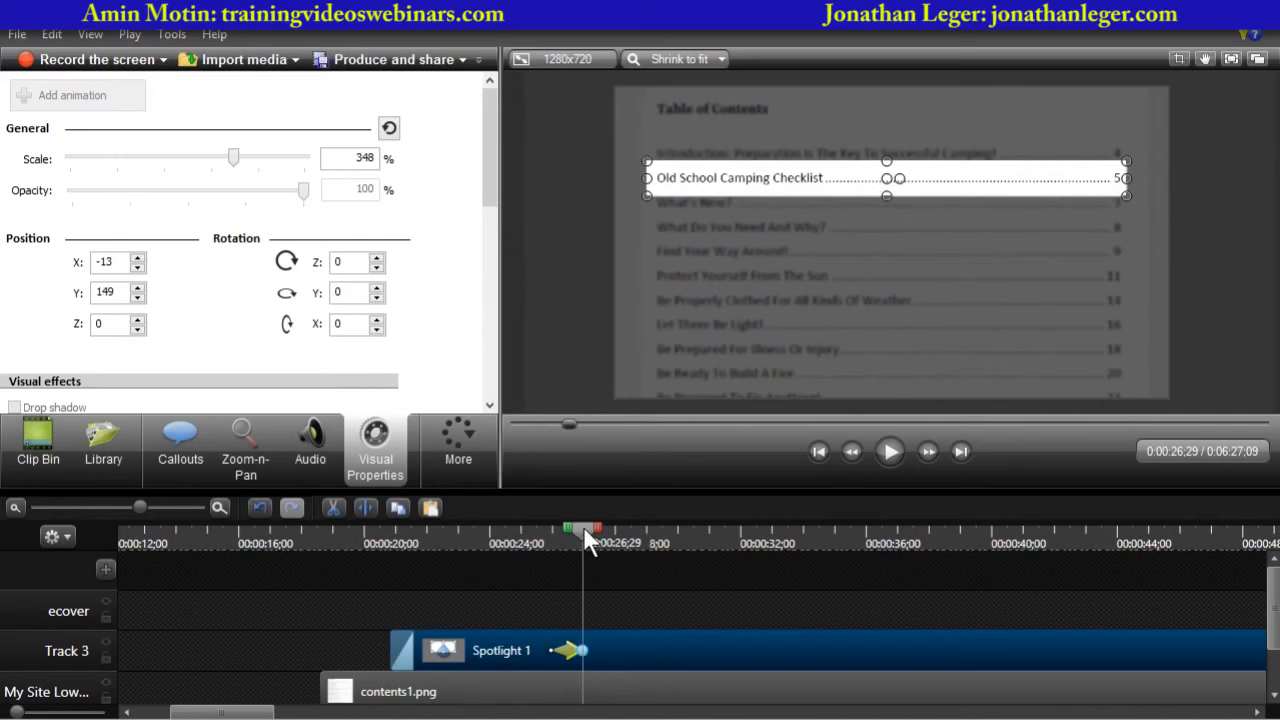
- At about 28 seconds, add an animation point that moves the spotlight onto the What's New? line
left_click_drag(583, 526, 626, 526)
left_click(72, 108)
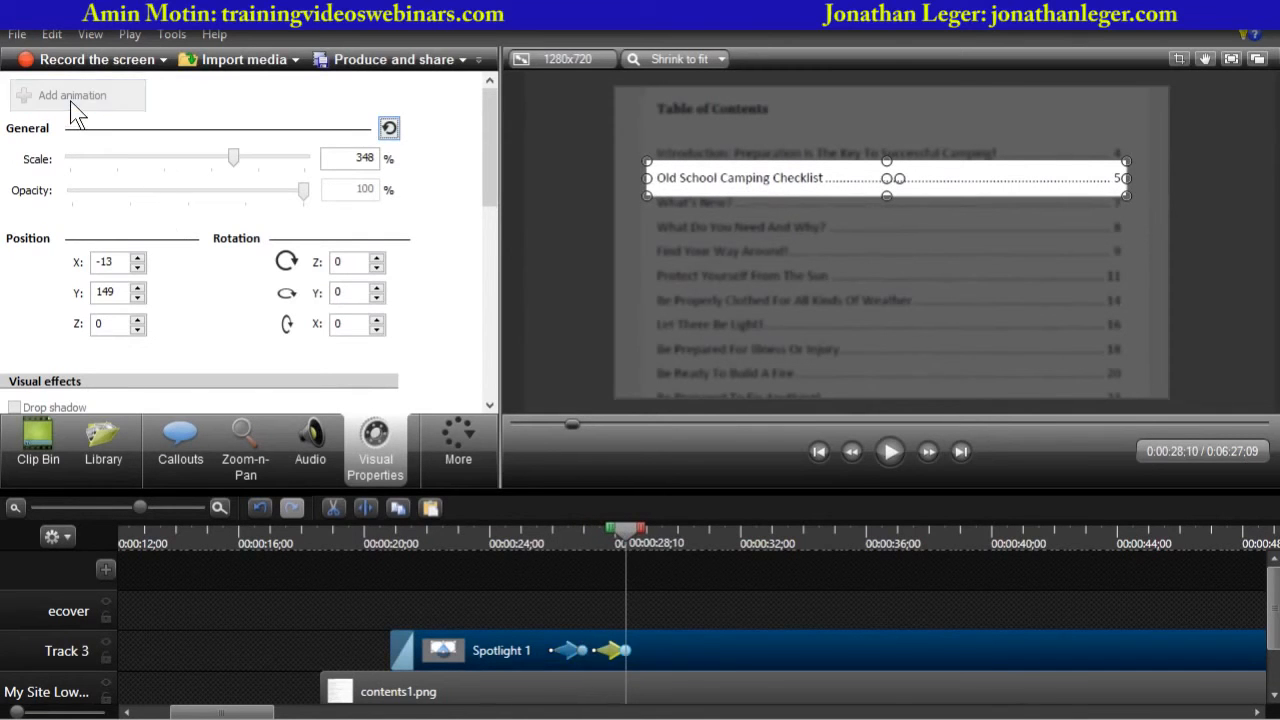
left_click_drag(786, 168, 788, 167)
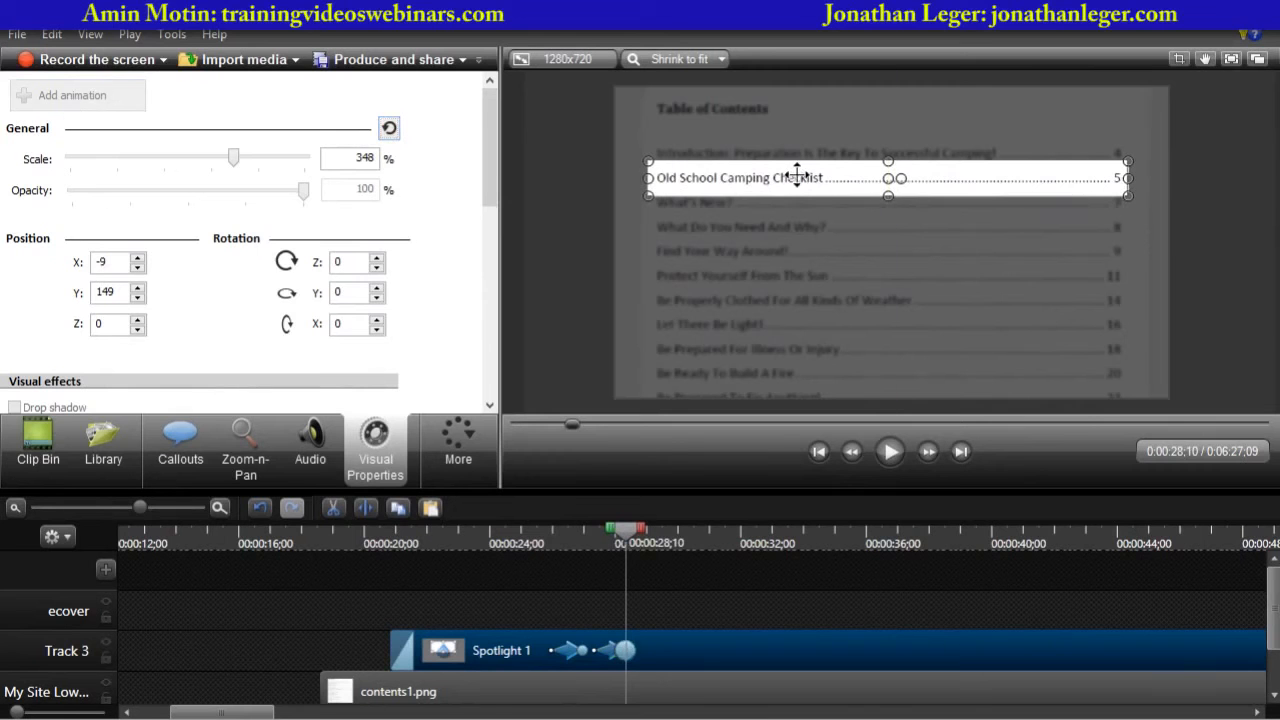
key("Left")
key("Down")
key("Down")
key("Down")
key("Down")
key("Down")
key("Down")
key("Down")
key("Down")
key("Down")
key("Down")
key("Down")
key("Down")
key("Down")
key("Down")
key("Down")
key("Down")
key("Down")
key("Down")
key("Down")
key("Down")
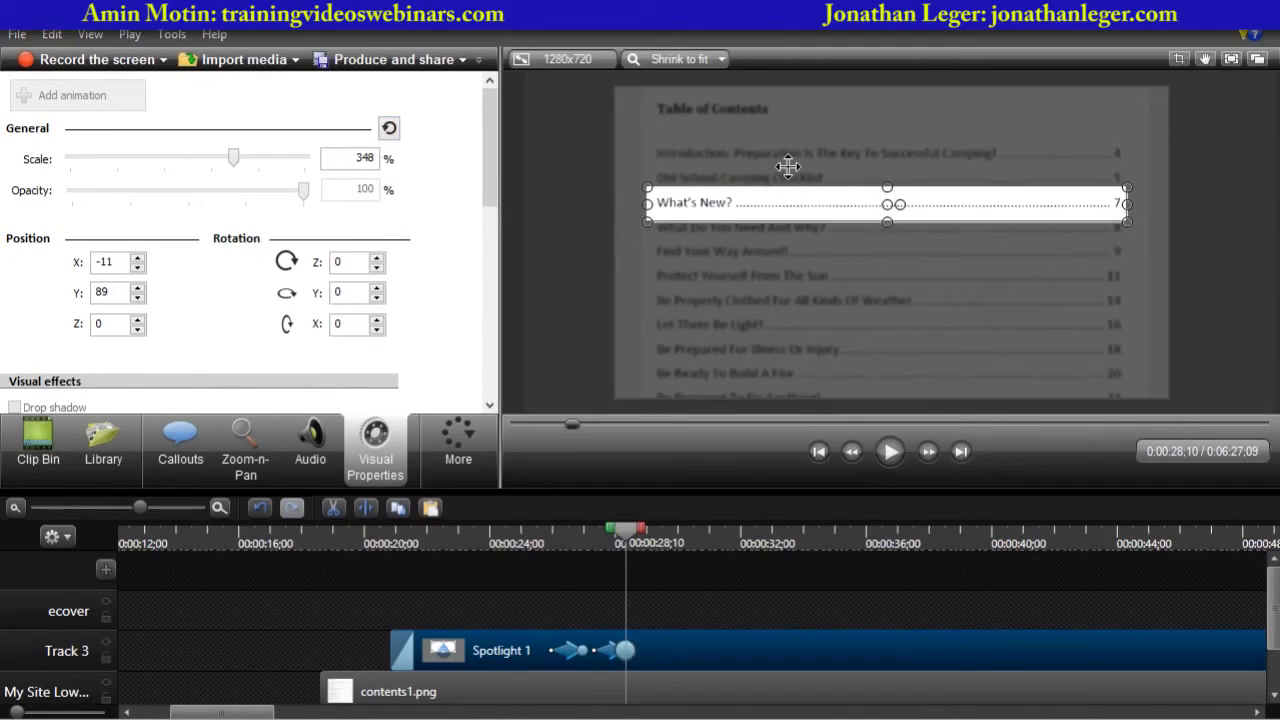
key("Up")
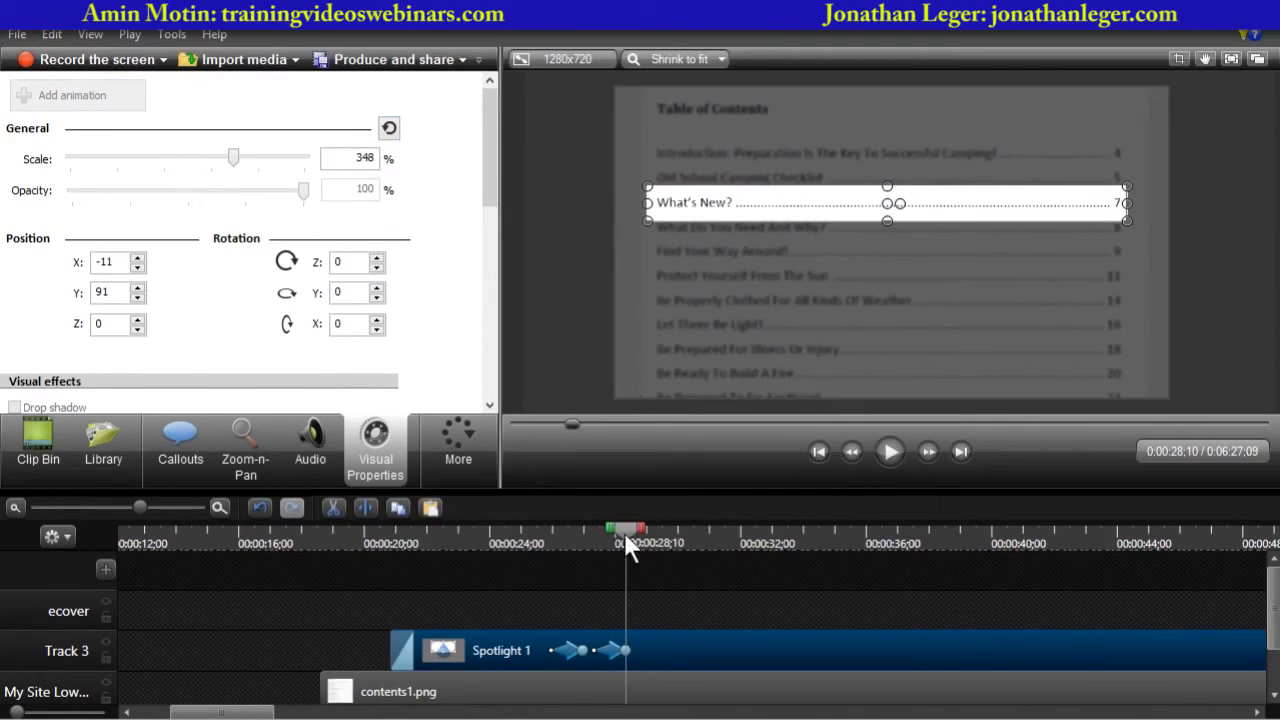
- At about 29 seconds, add an animation point that moves the spotlight onto the What Do You Need And Why? line
left_click_drag(625, 538, 658, 546)
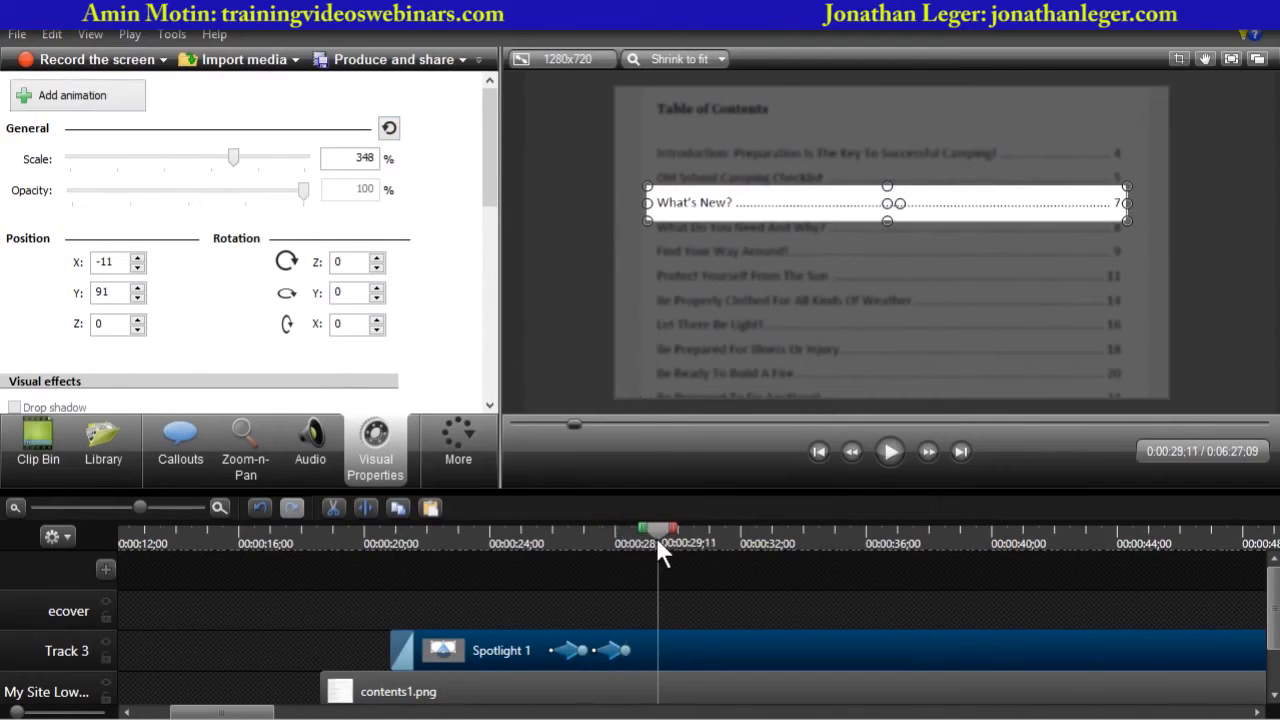
left_click(72, 100)
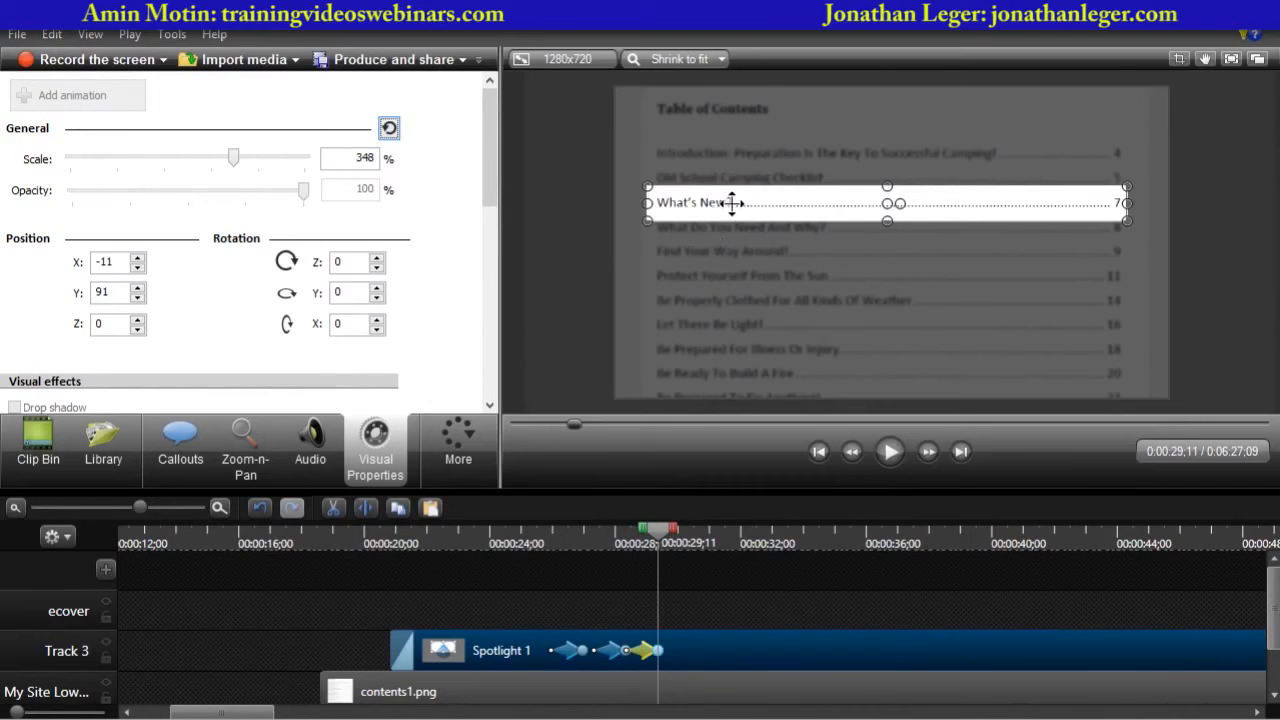
key("Down")
key("Down")
key("Down")
key("Down")
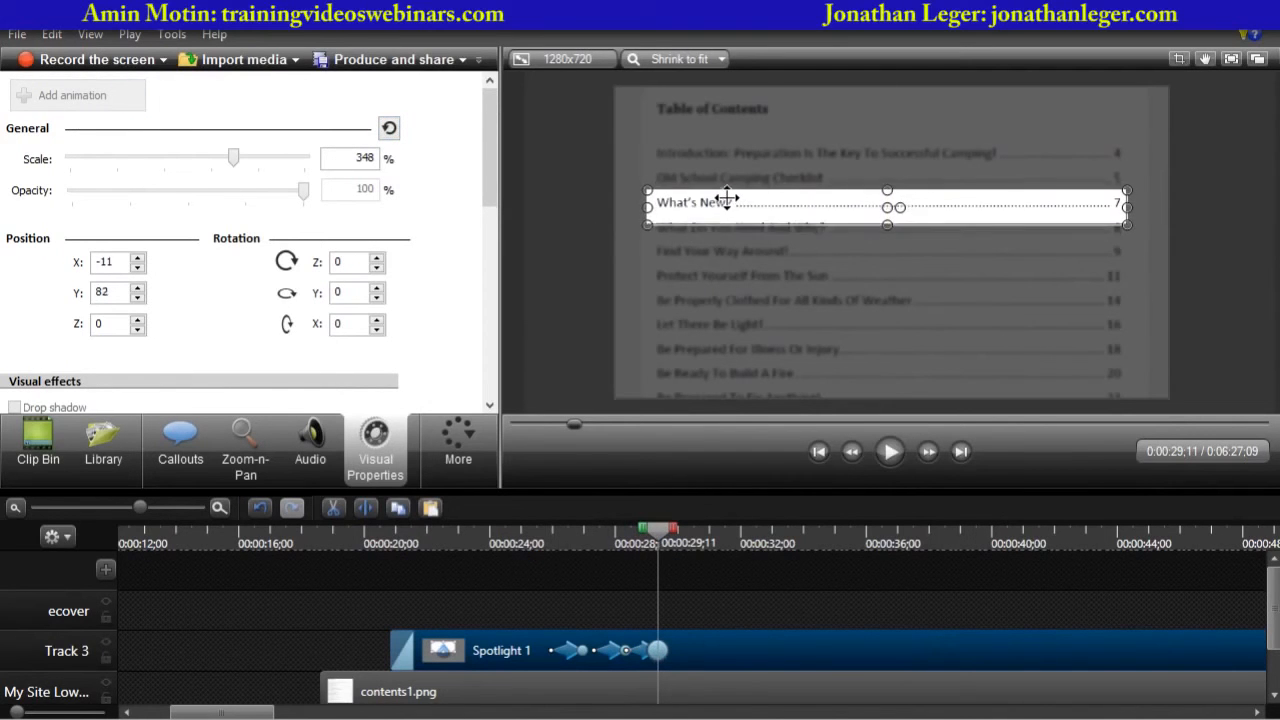
key("Down")
key("Down")
key("Down")
key("Down")
key("Down")
key("Down")
key("Down")
key("Down")
key("Down")
key("Down")
key("Down")
key("Down")
key("Down")
key("Down")
key("Down")
key("Down")
key("Down")
key("Down")
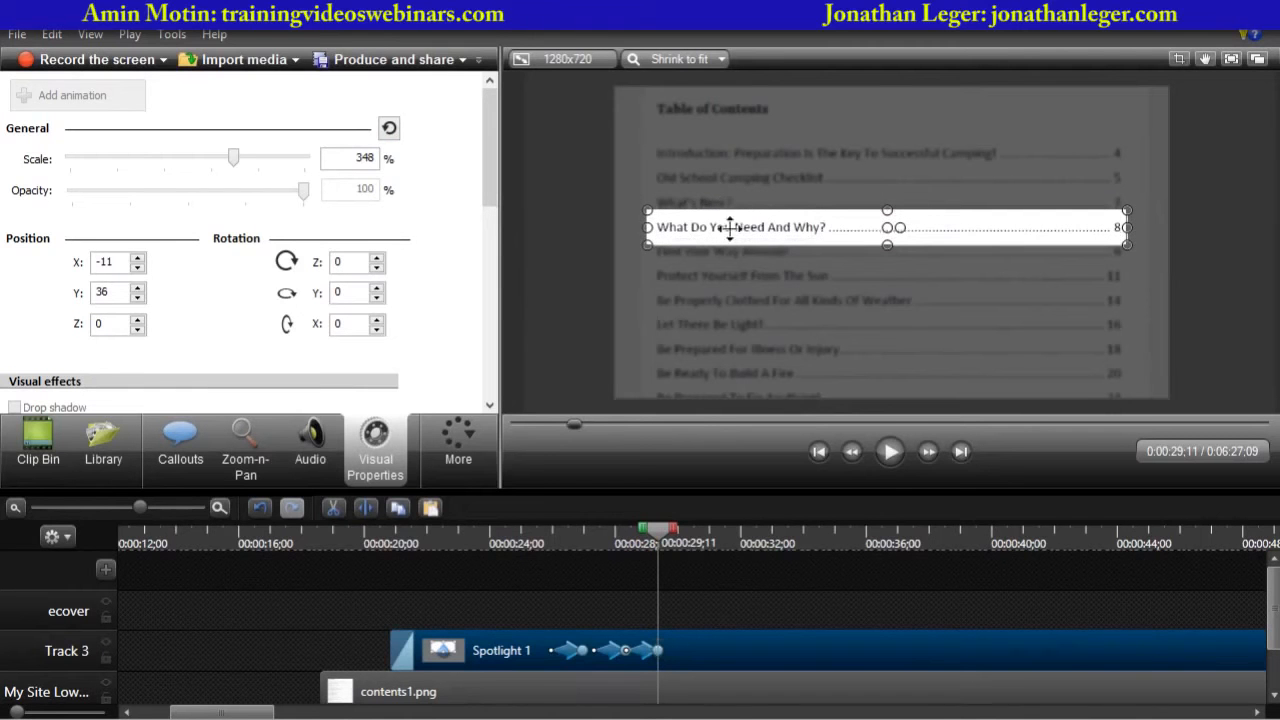
- Play the spotlight animation briefly to review the new moves
left_click(537, 537)
key("space")
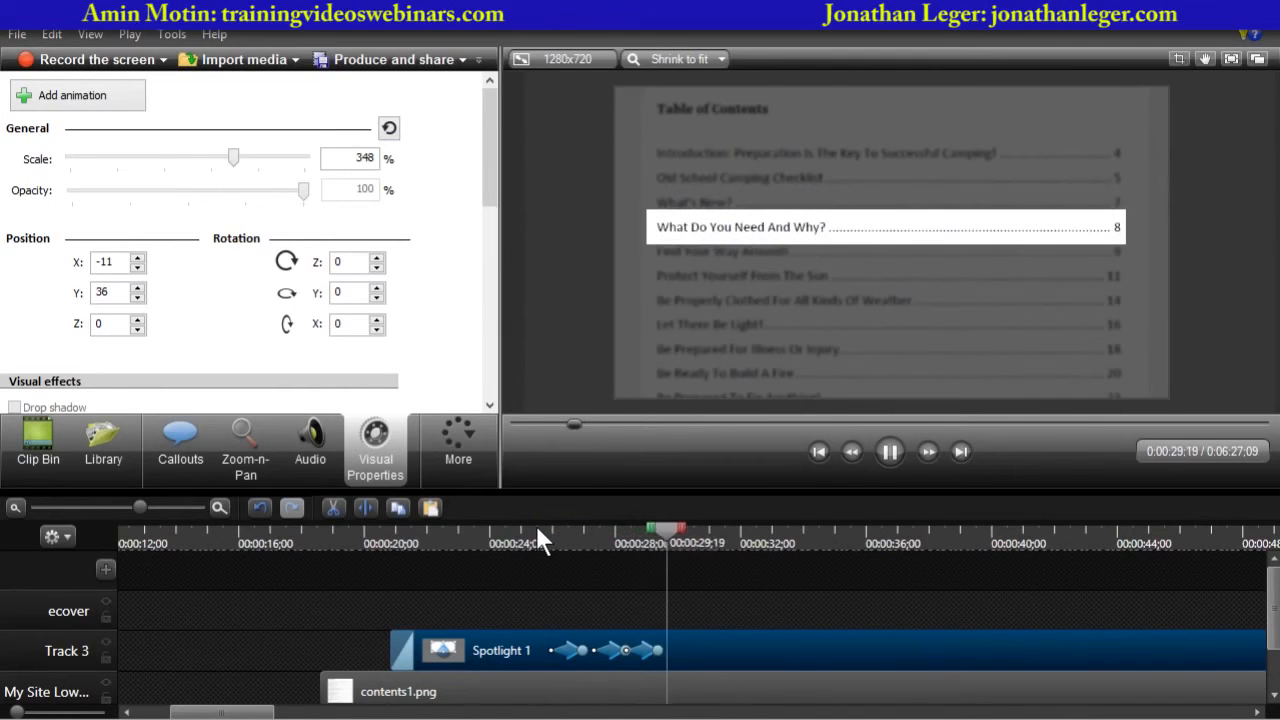
key("space")
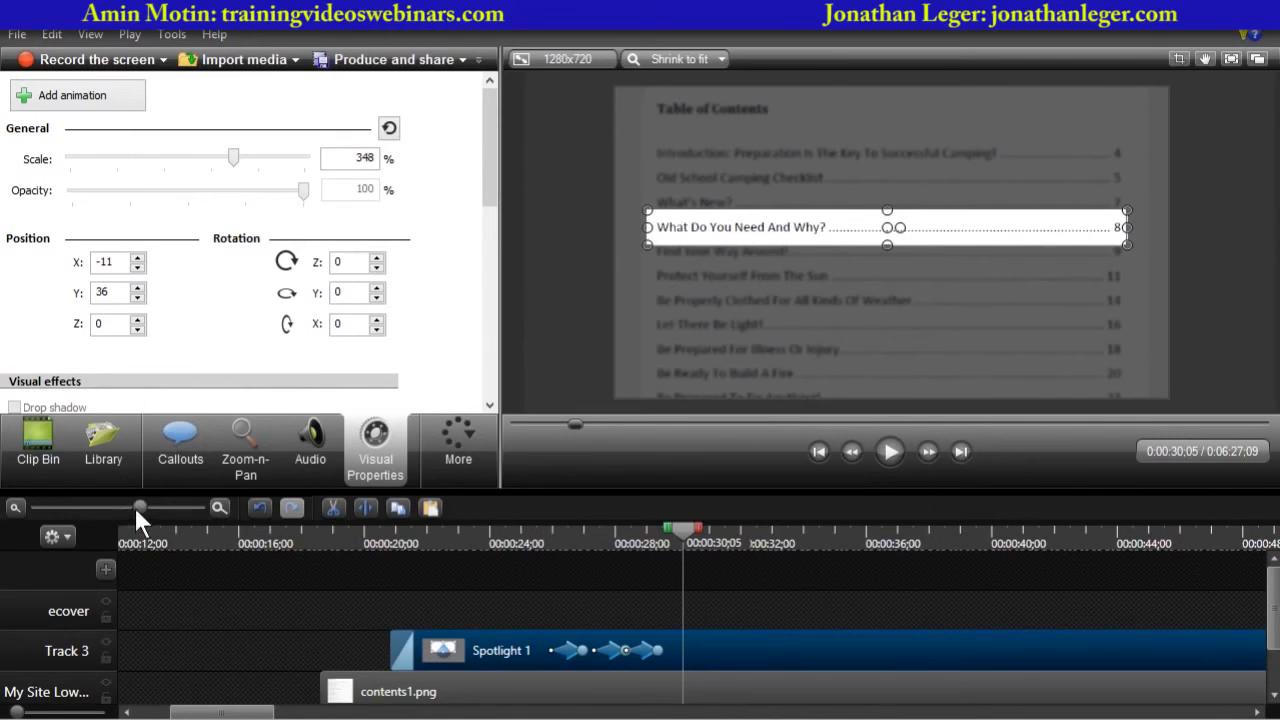
- Place contents2.png from the clip bin on the ecover track at about 30 seconds, then delete it again
left_click_drag(140, 507, 92, 508)
left_click_drag(574, 490, 580, 404)
left_click(45, 370)
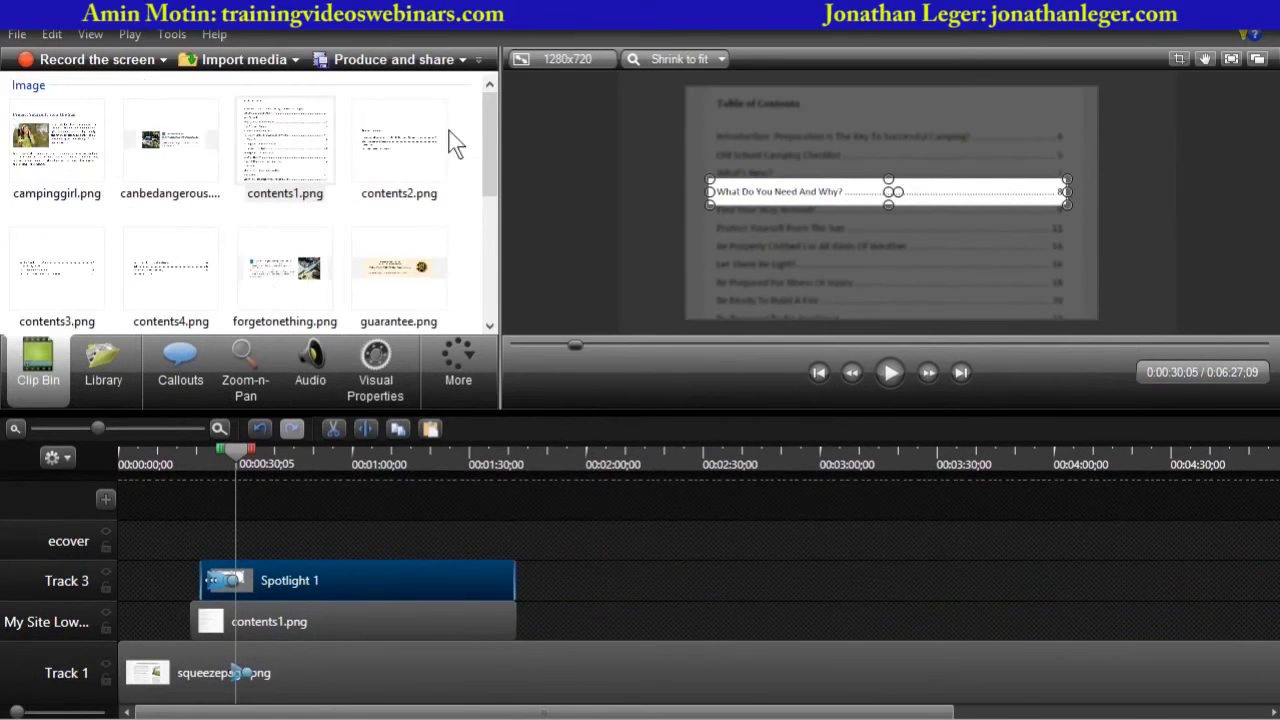
left_click(404, 147)
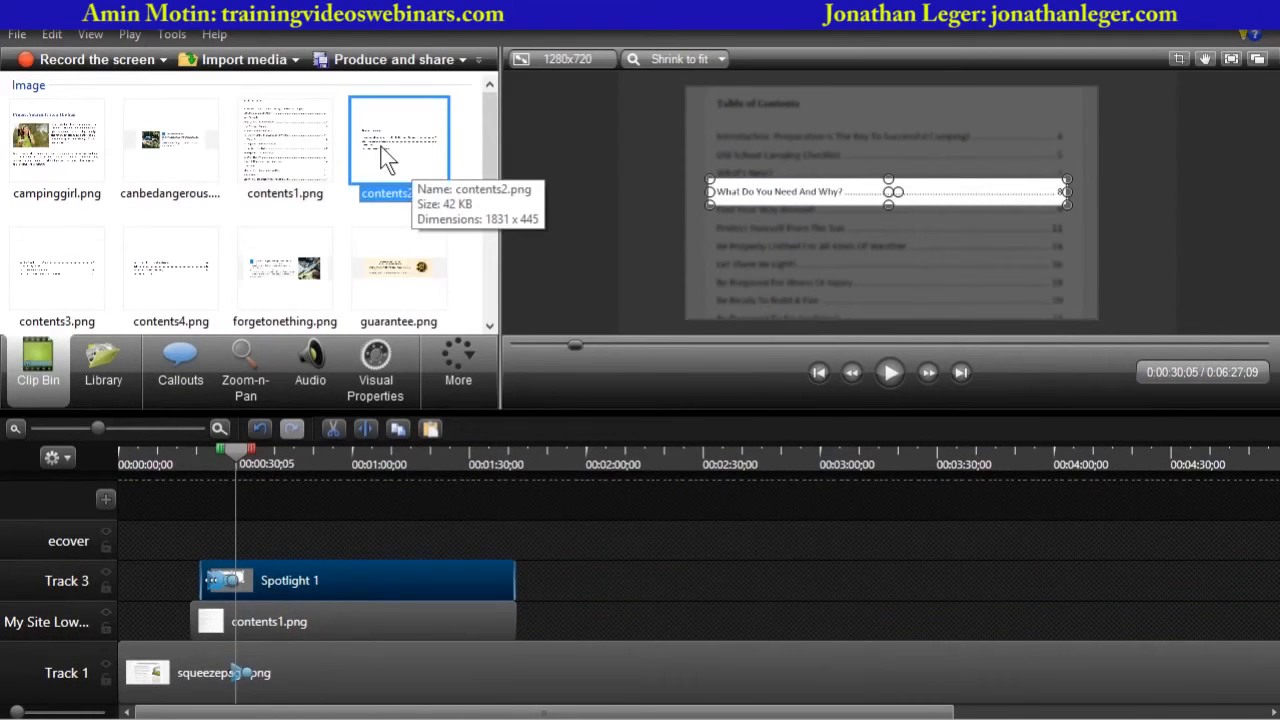
left_click(63, 271)
left_click(169, 266)
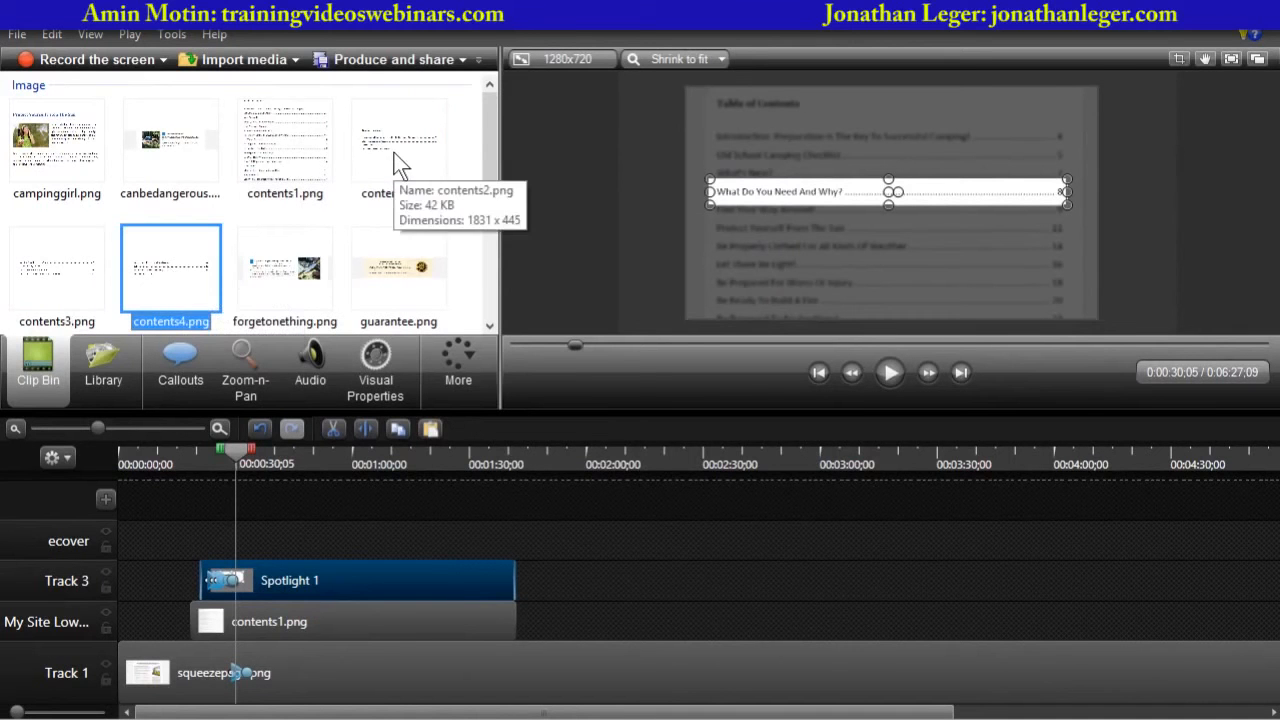
left_click_drag(394, 153, 257, 534)
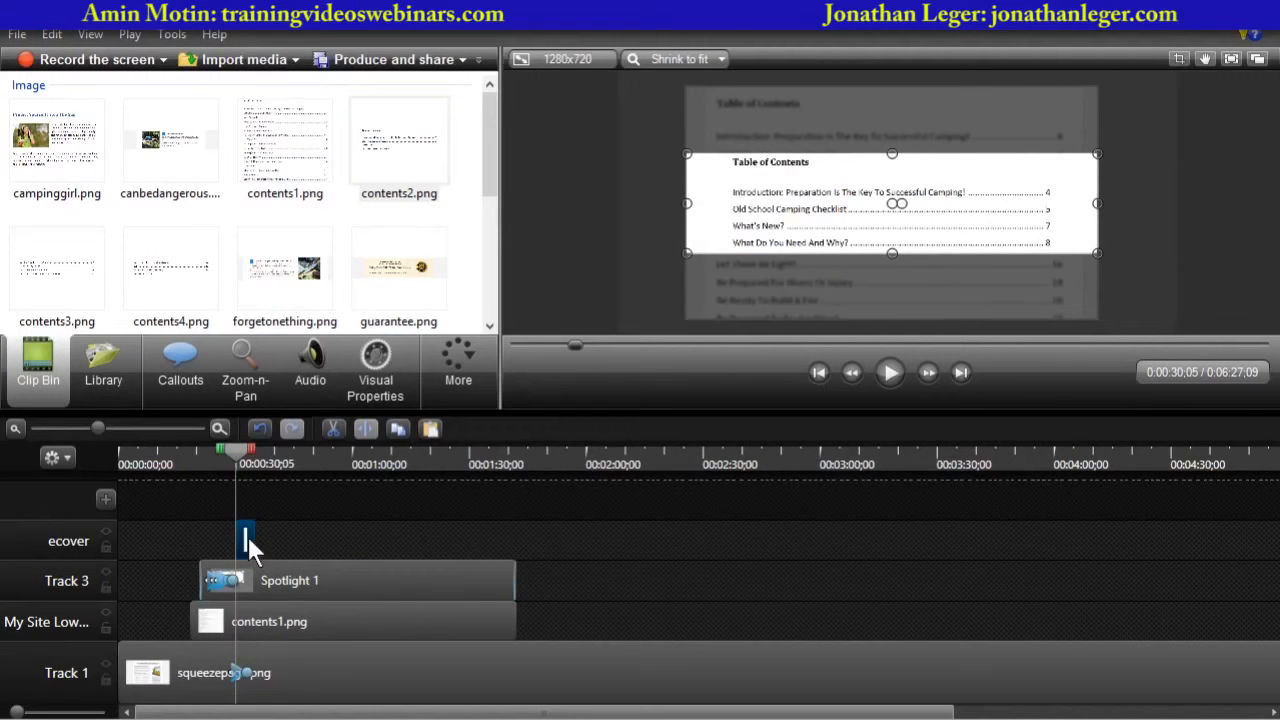
key("Delete")
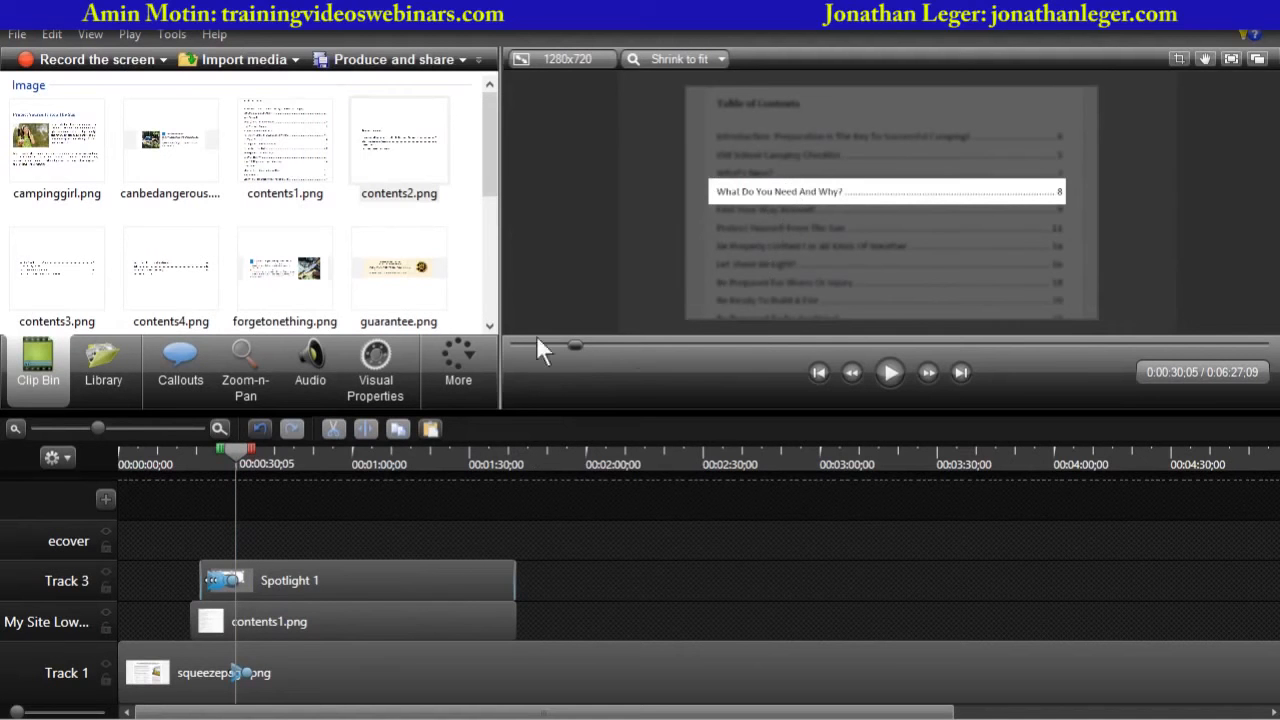
- Place campinggirl.png from the clip bin on Track 3 at about 1:50 and extend it to about 2:47
mouse_move(490, 160)
left_mouse_down()
mouse_move(489, 184)
mouse_move(490, 159)
left_mouse_up()
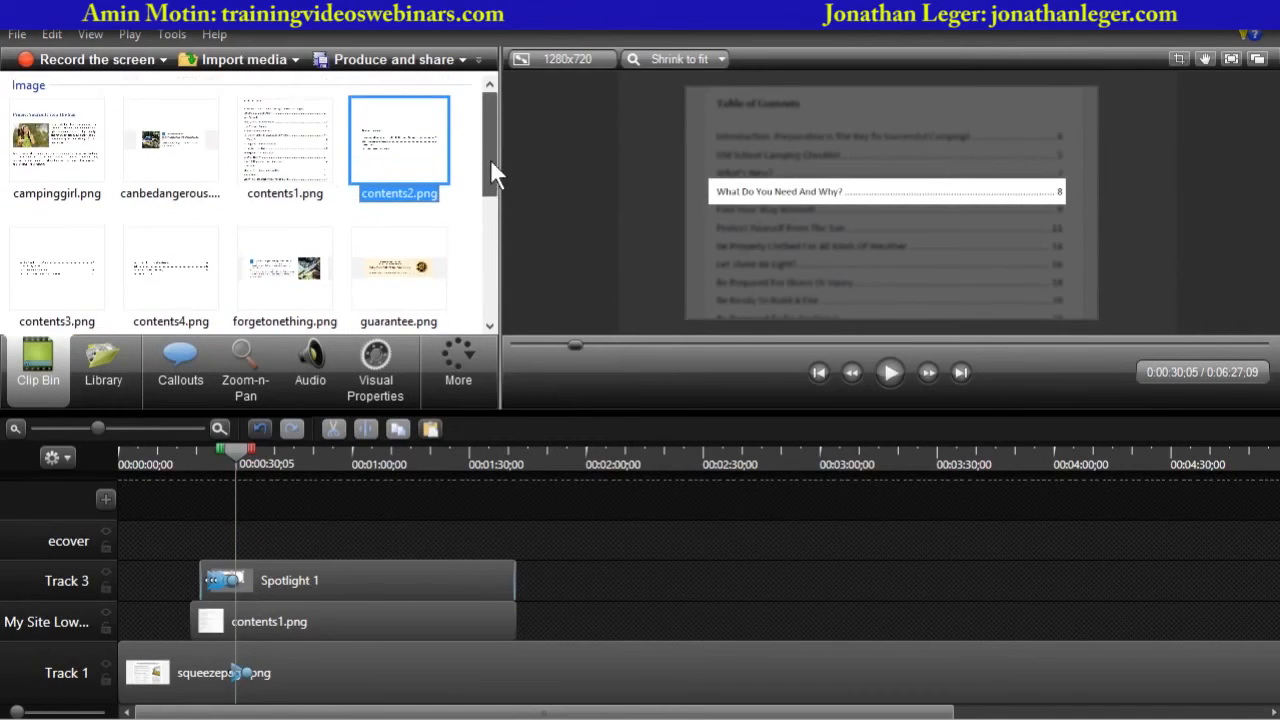
left_click(72, 146)
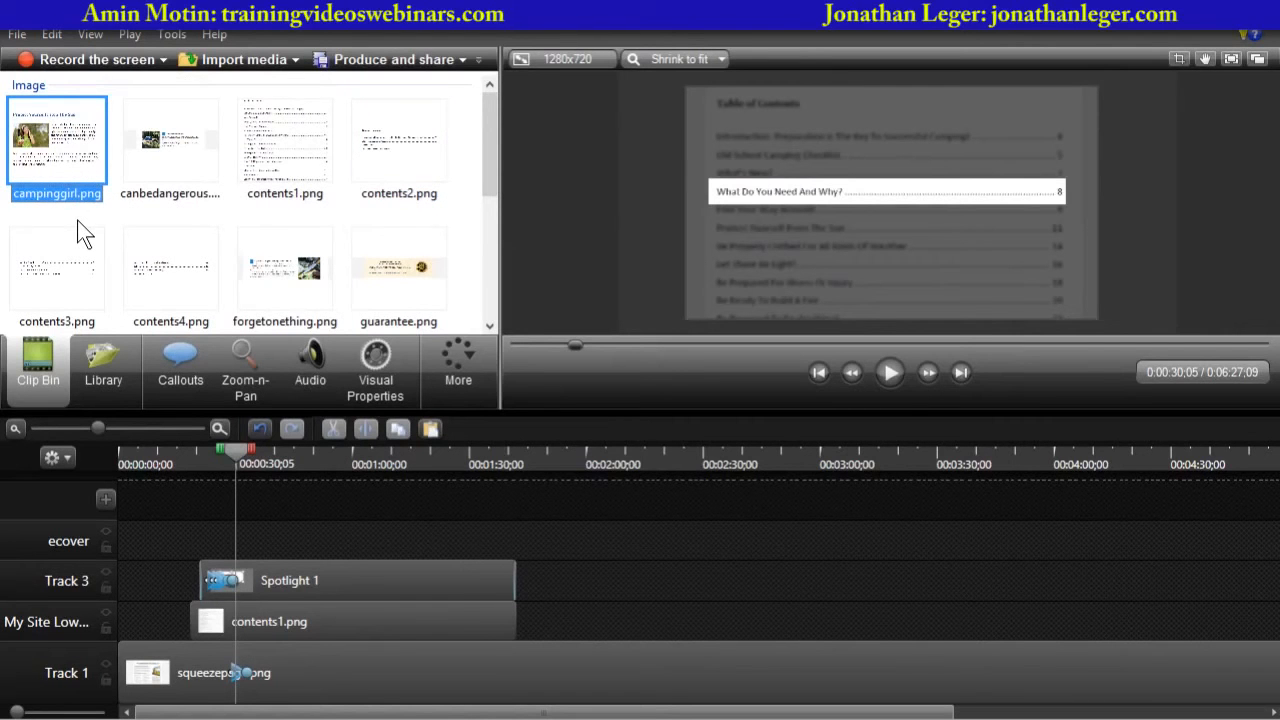
left_click_drag(68, 152, 137, 211)
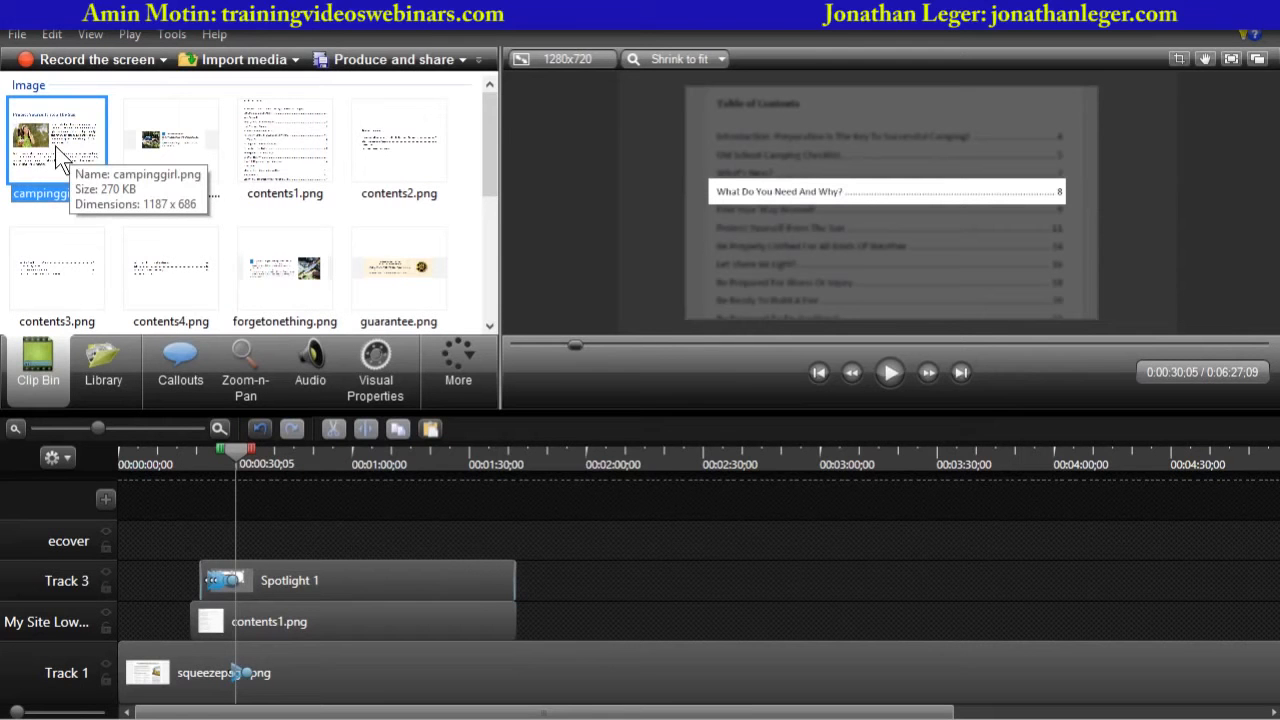
mouse_move(60, 158)
left_mouse_down()
mouse_move(208, 220)
mouse_move(503, 456)
mouse_move(550, 578)
left_mouse_up()
left_click_drag(568, 567, 768, 567)
- Add a spotlight callout at about 1:50 framing the heading, photo and first paragraph, extended to about 2:47
left_click(553, 458)
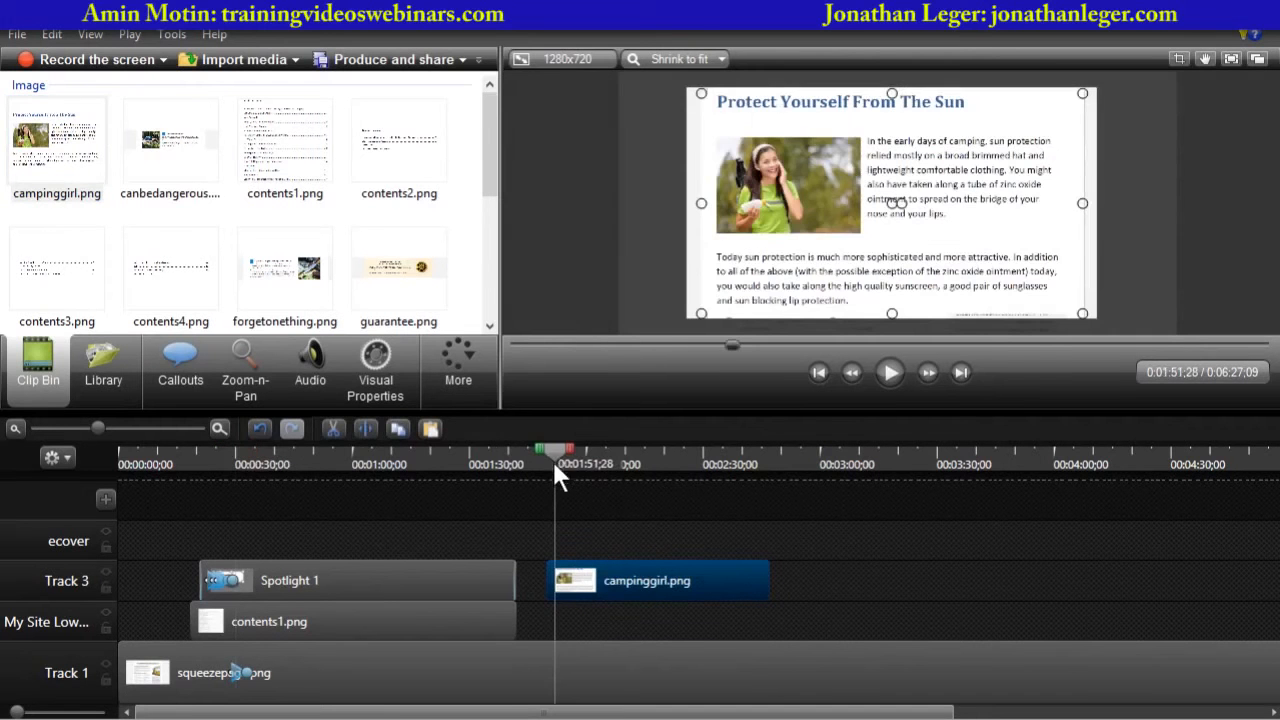
left_click_drag(553, 460, 547, 460)
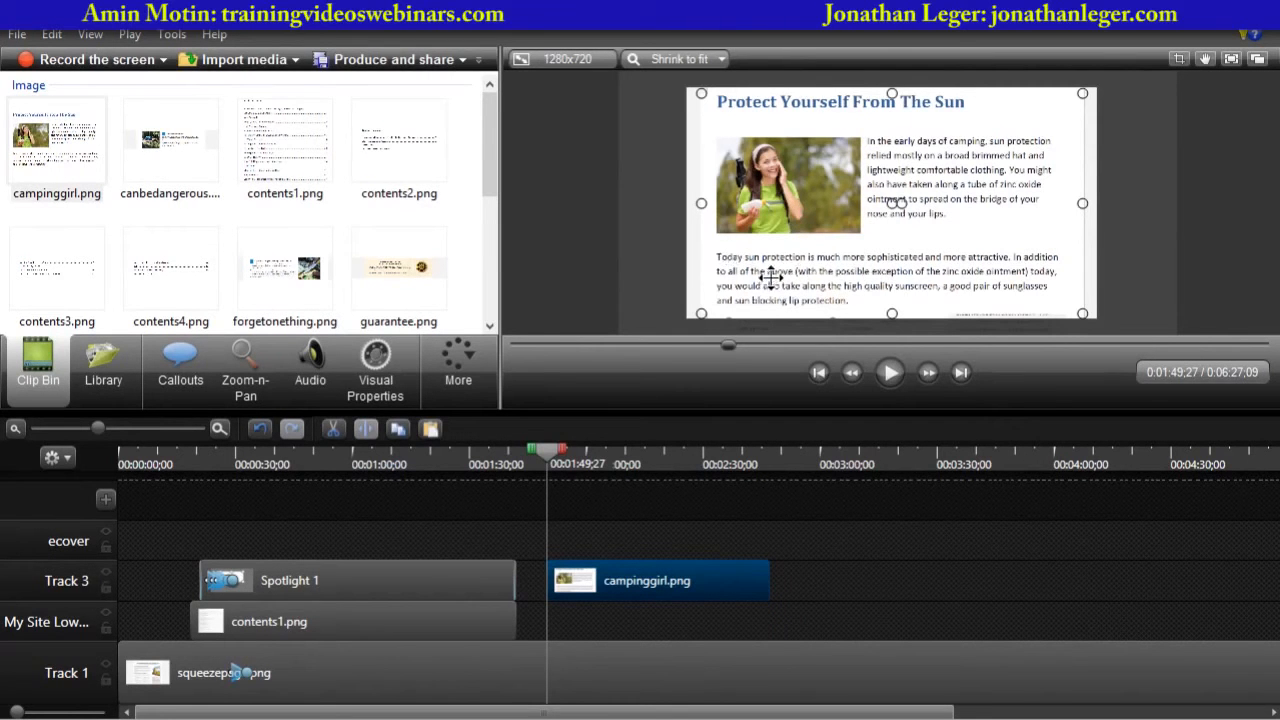
left_click(563, 252)
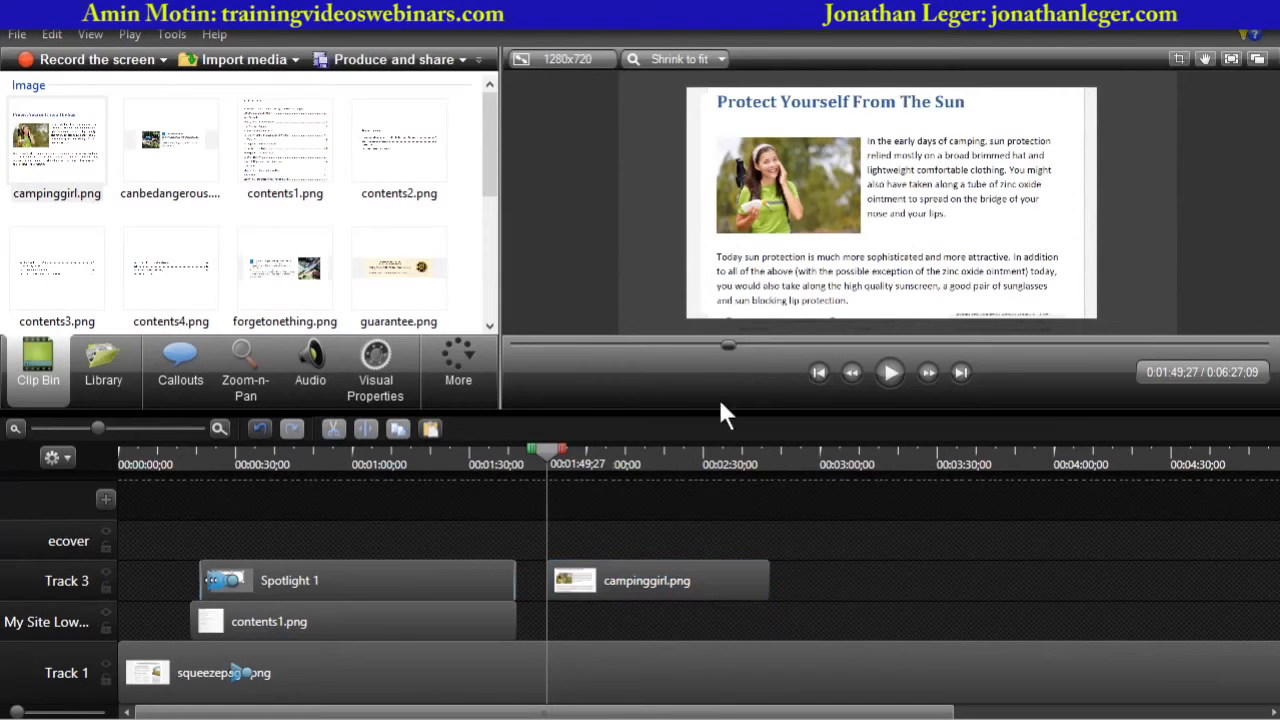
left_click(622, 568)
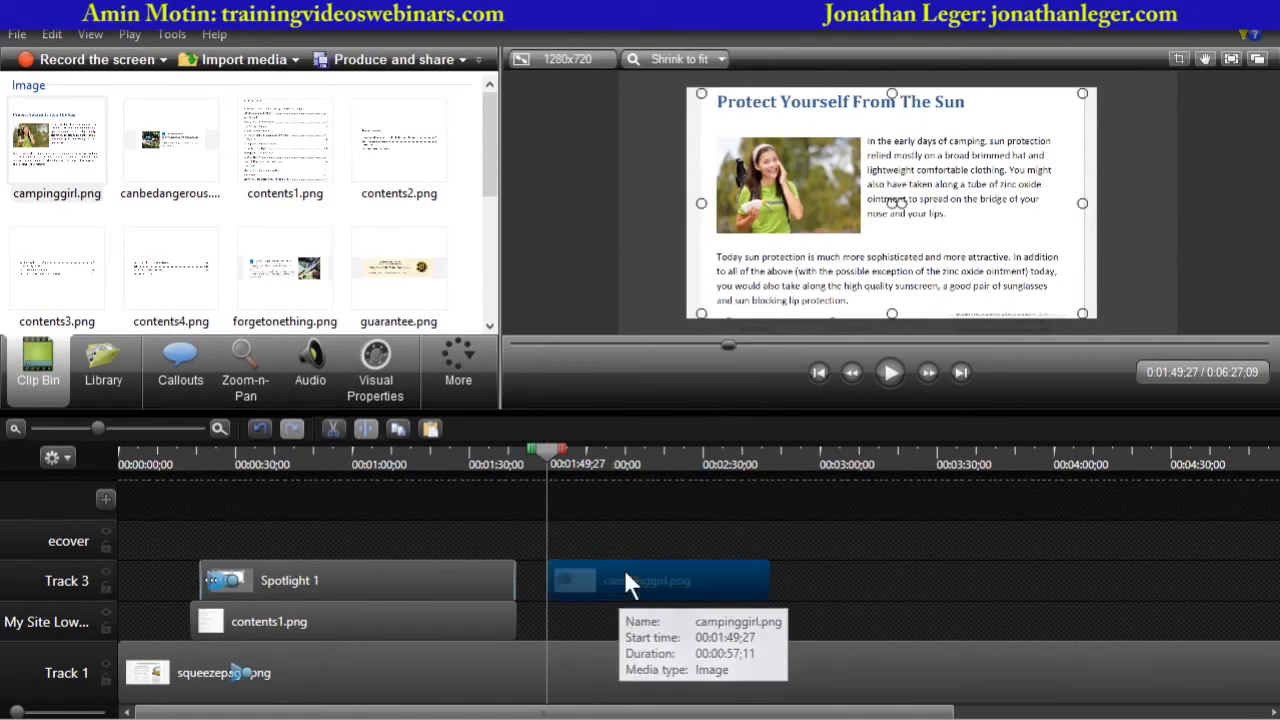
left_click(188, 362)
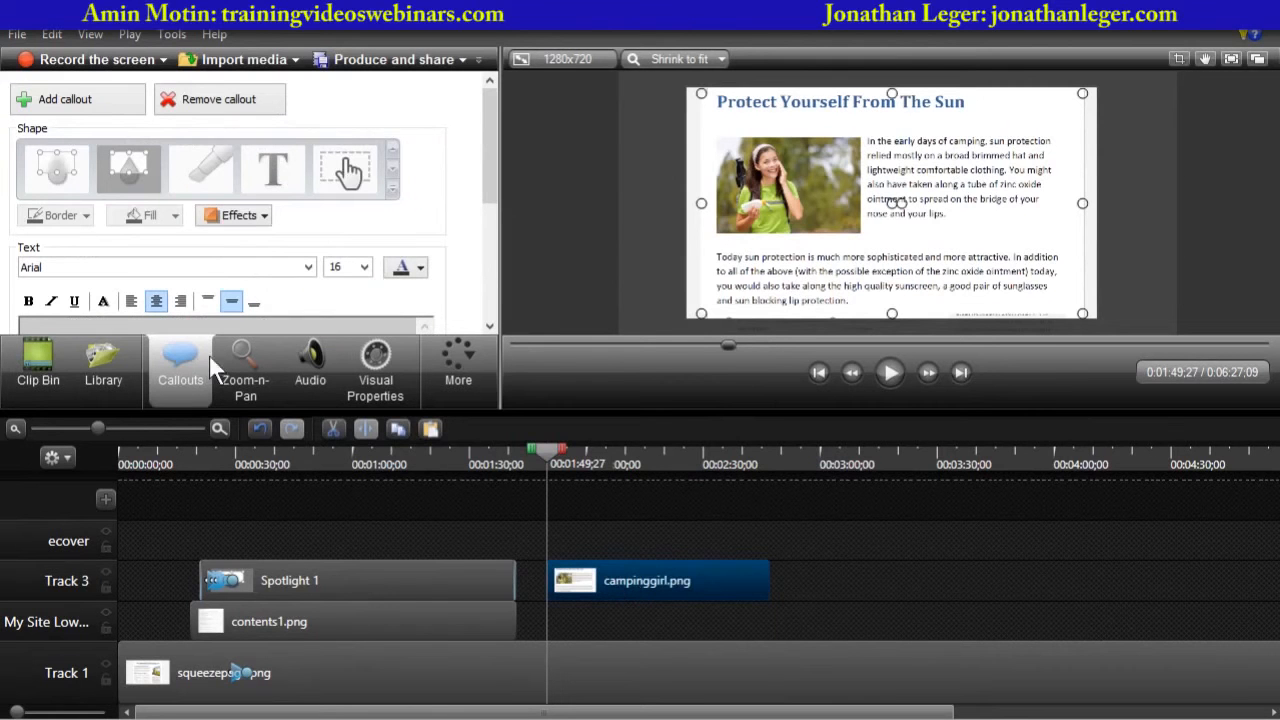
left_click(66, 104)
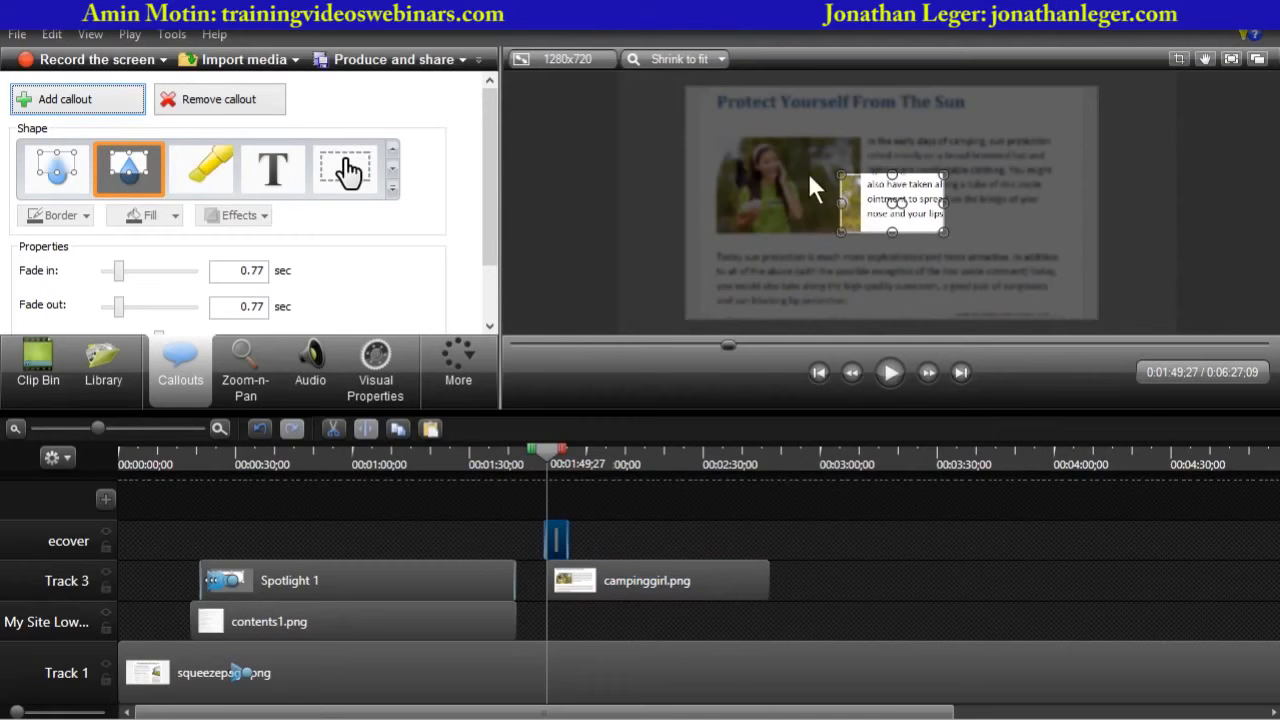
left_click_drag(857, 200, 720, 118)
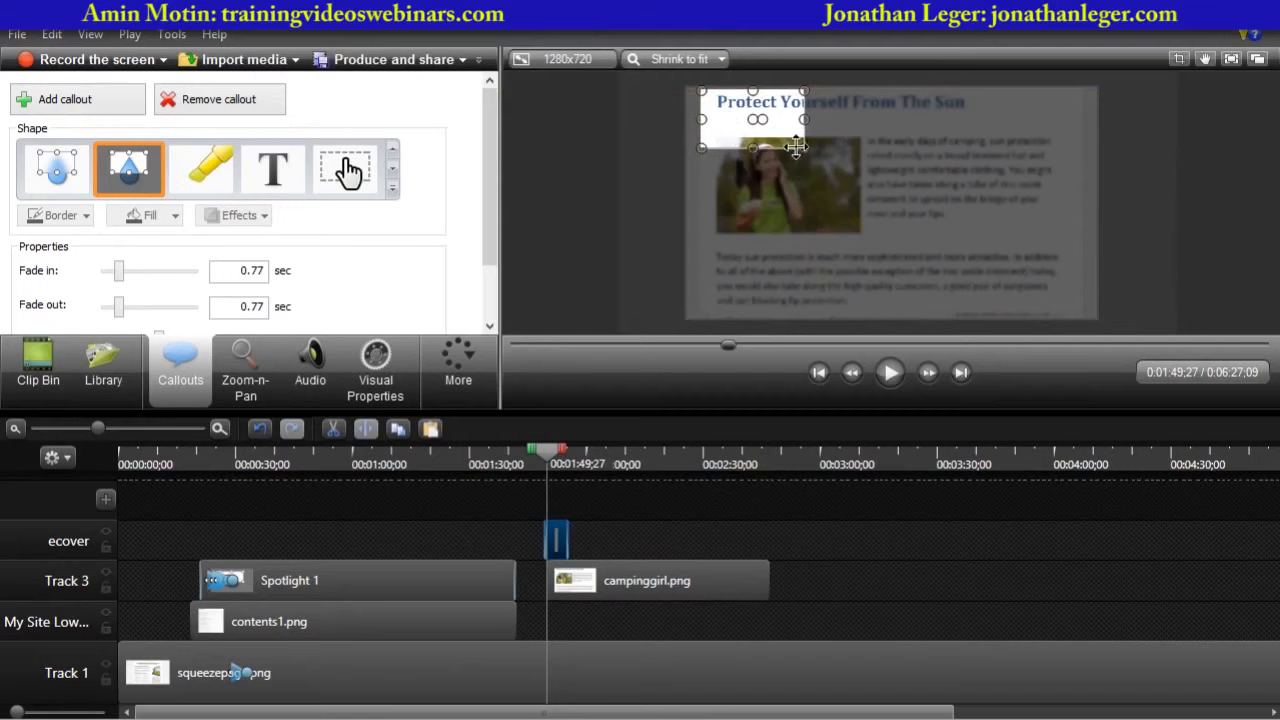
left_click_drag(804, 147, 1075, 240)
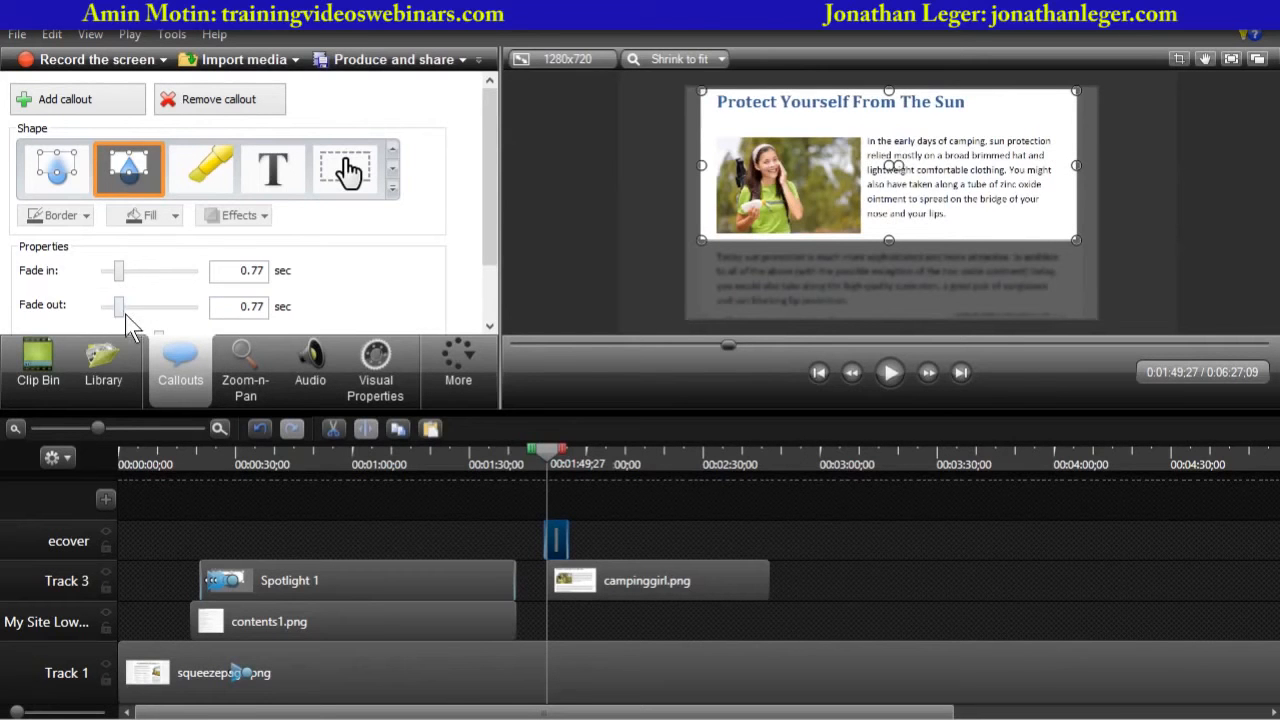
left_click_drag(567, 540, 768, 541)
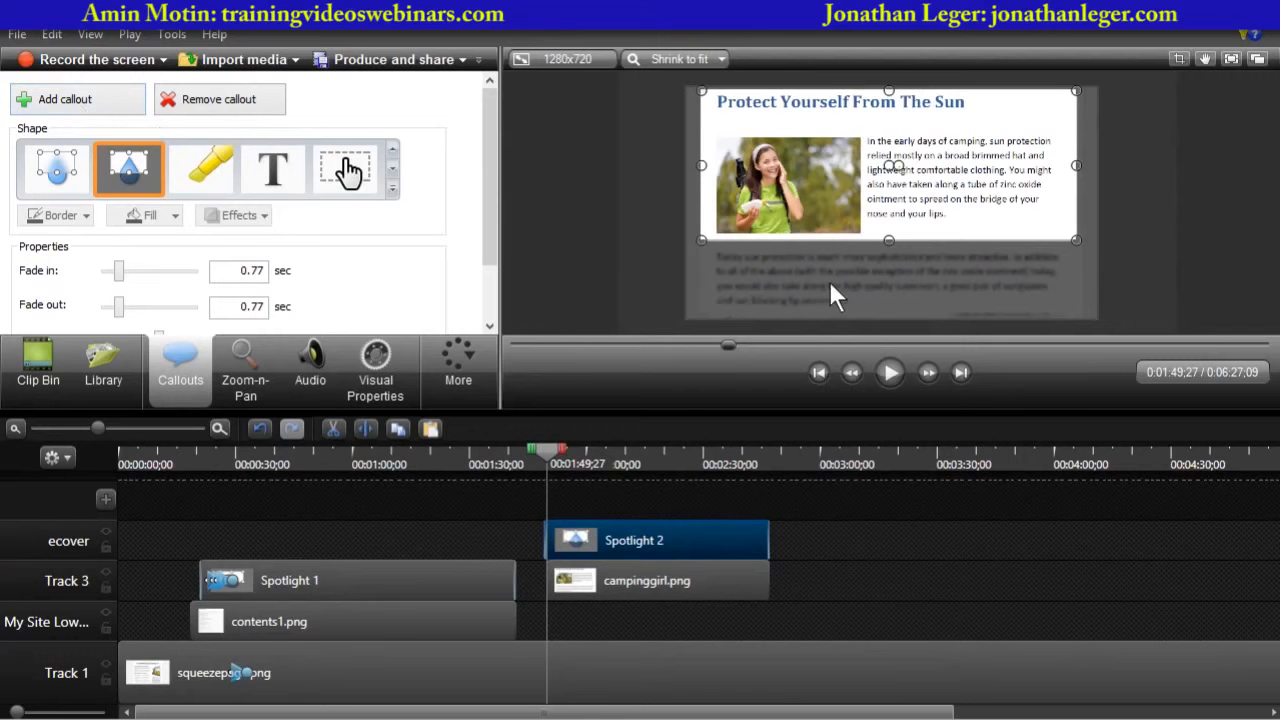
- Add a blur callout over the lower paragraph with 14% intensity, extended to about 2:47
mouse_move(491, 227)
left_mouse_down()
mouse_move(485, 260)
mouse_move(491, 204)
left_mouse_up()
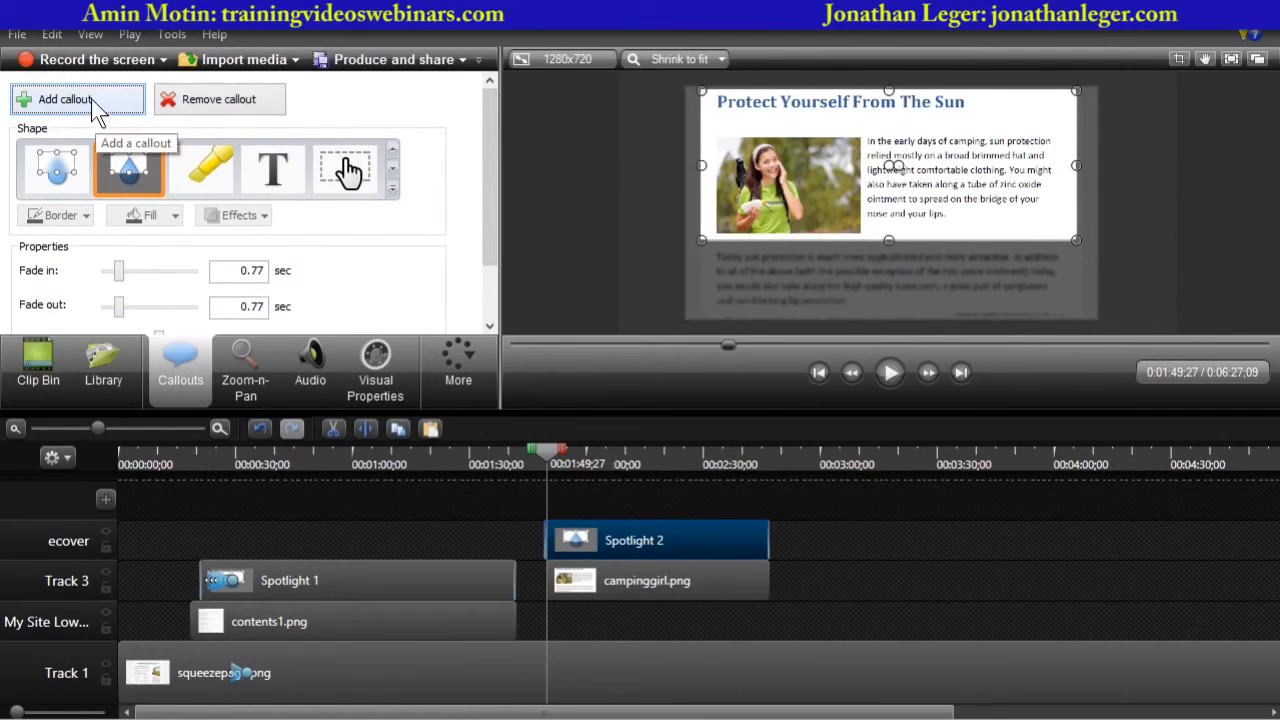
left_click(60, 99)
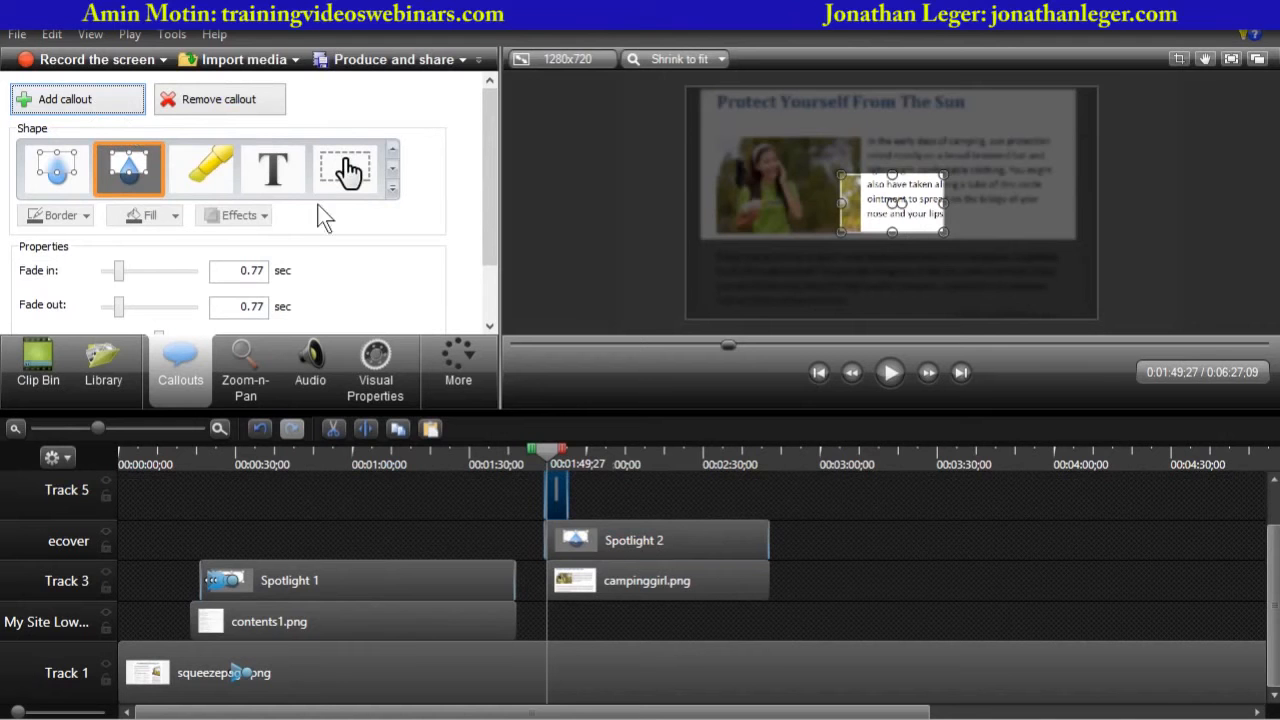
left_click(57, 172)
left_click_drag(857, 218, 725, 290)
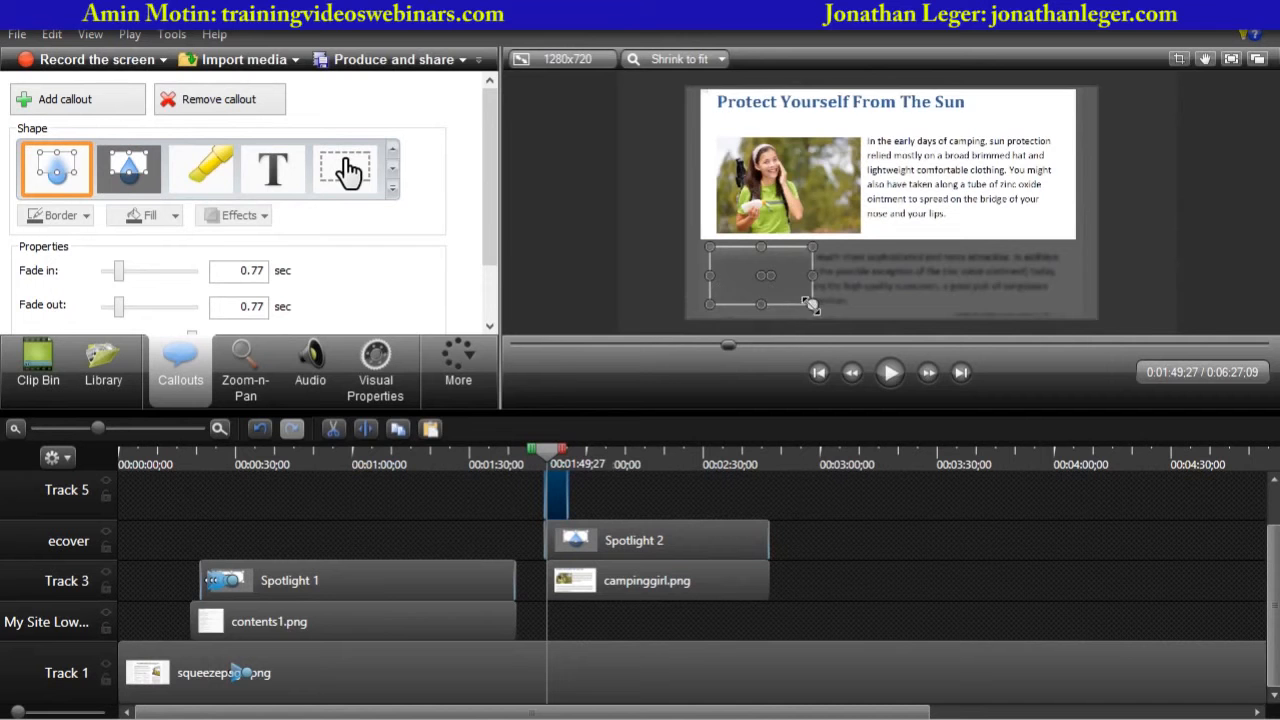
left_click_drag(812, 304, 1069, 313)
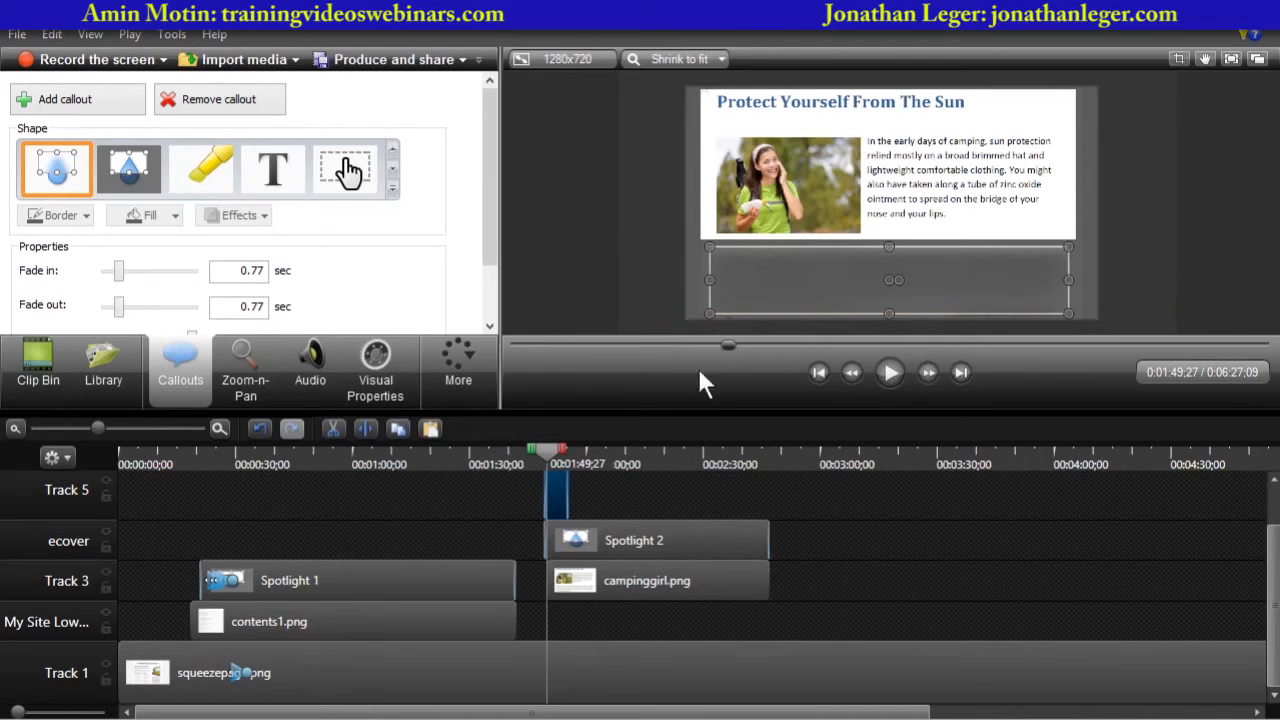
left_click_drag(489, 220, 484, 271)
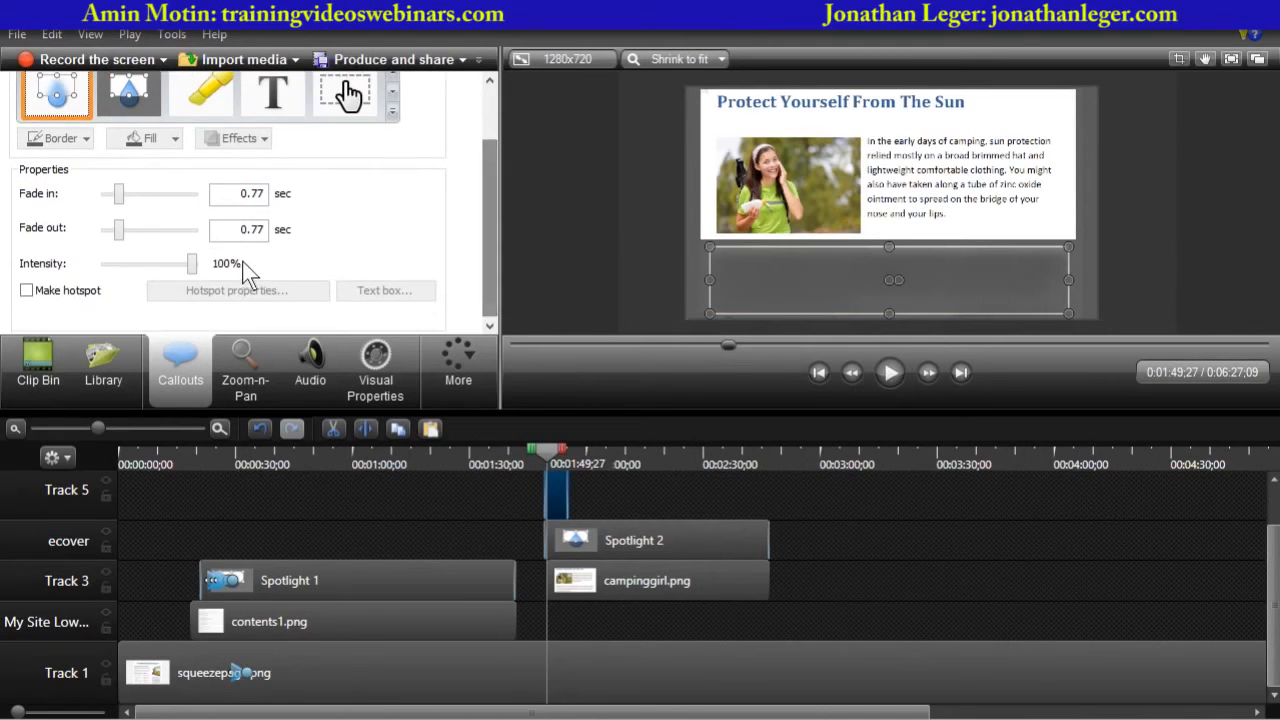
left_click_drag(194, 266, 120, 268)
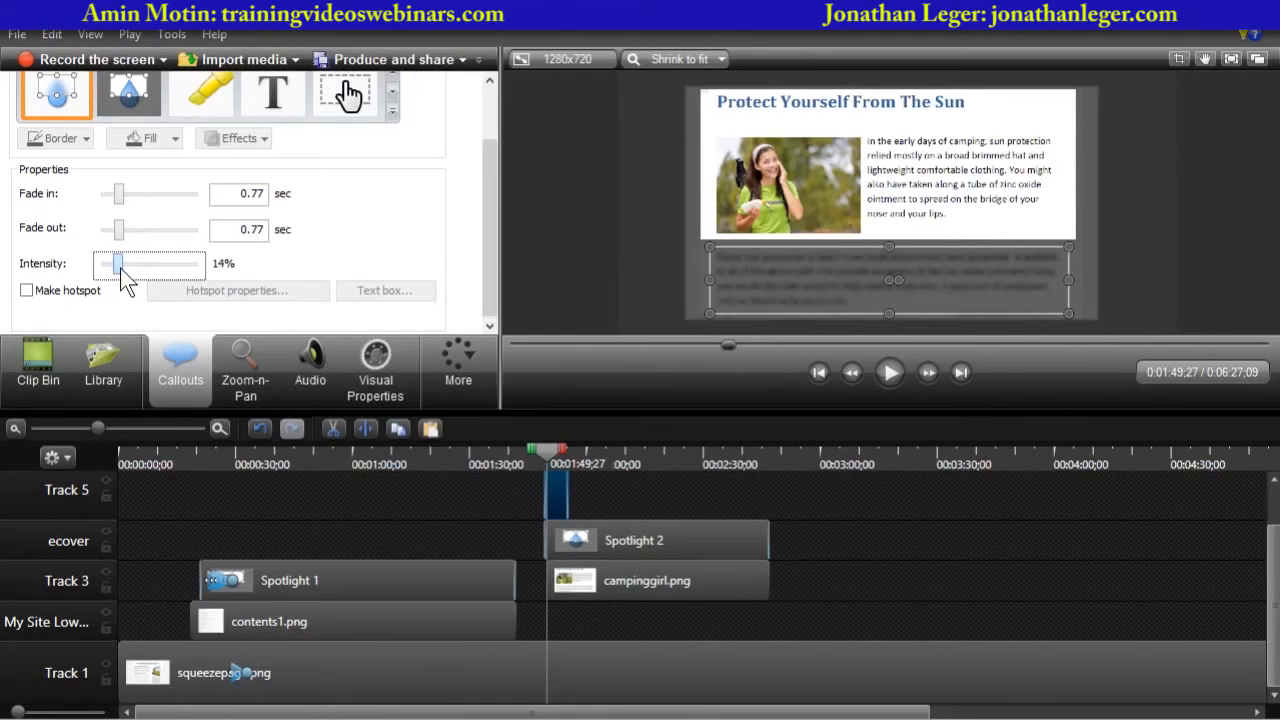
left_click(568, 291)
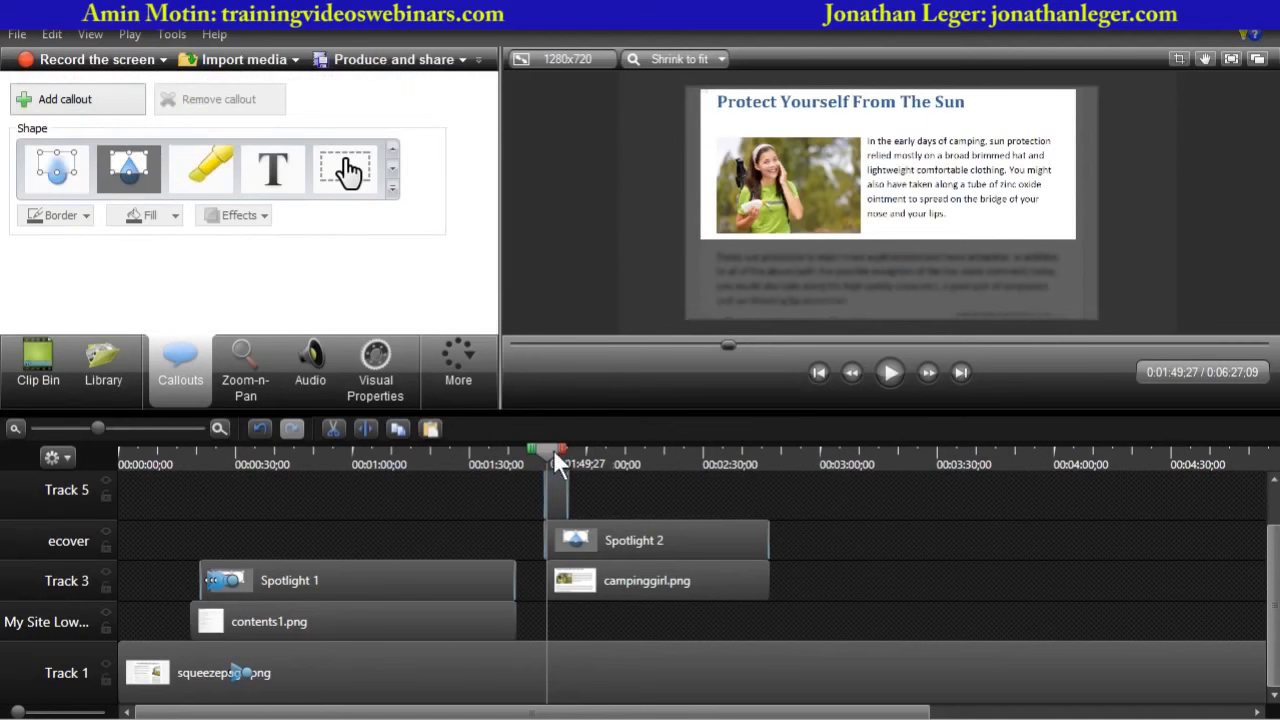
left_click_drag(567, 491, 775, 481)
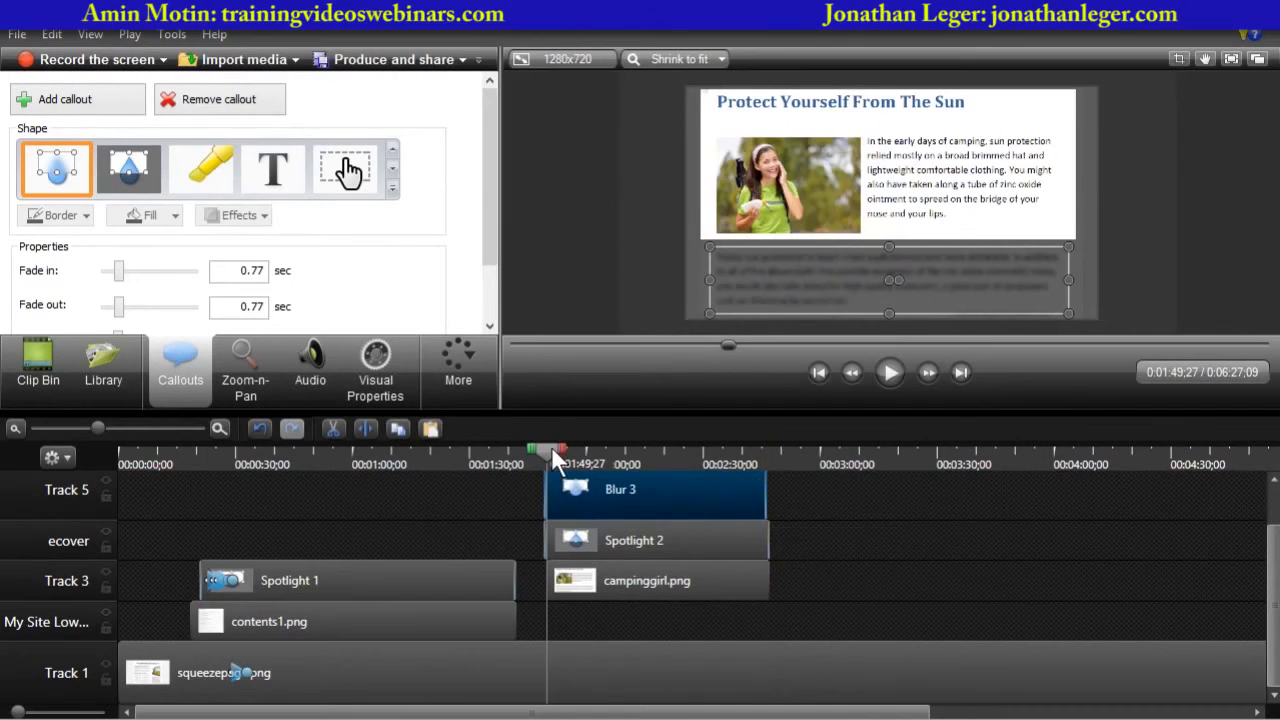
mouse_move(551, 446)
left_mouse_down()
mouse_move(537, 448)
mouse_move(551, 453)
left_mouse_up()
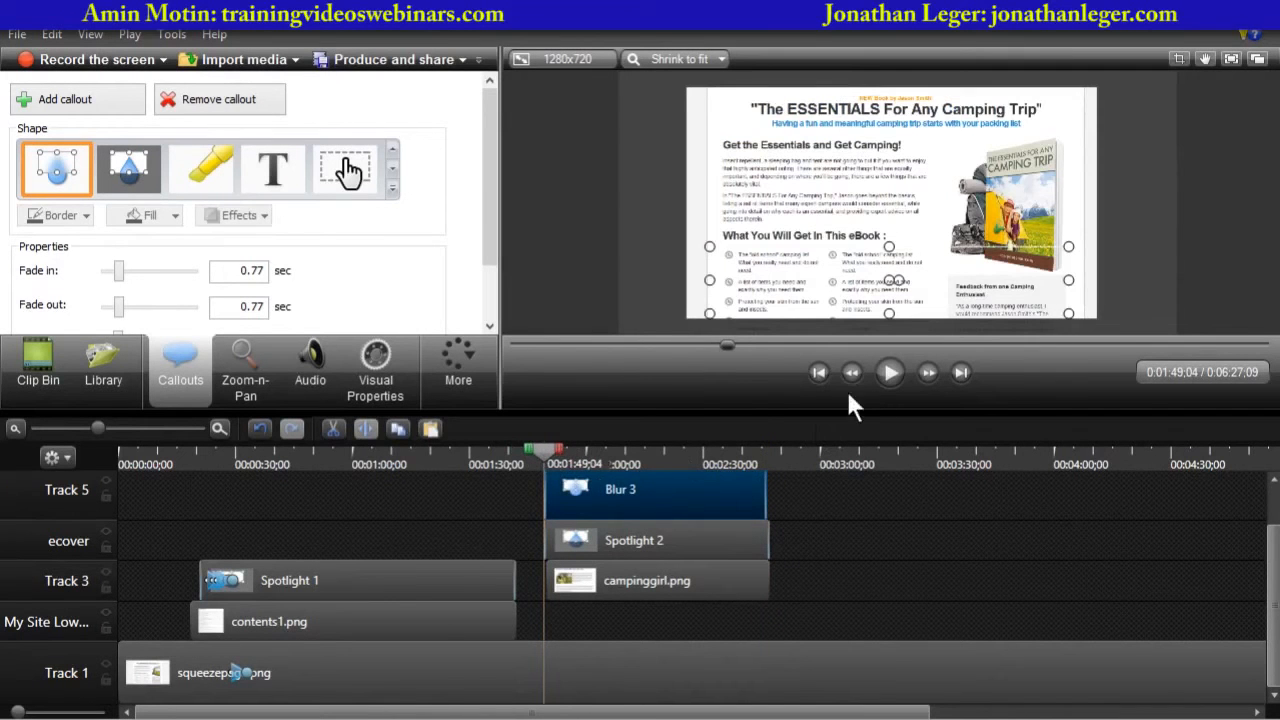
- Play the campinggirl section to review the spotlight and blur effects
left_click(622, 318)
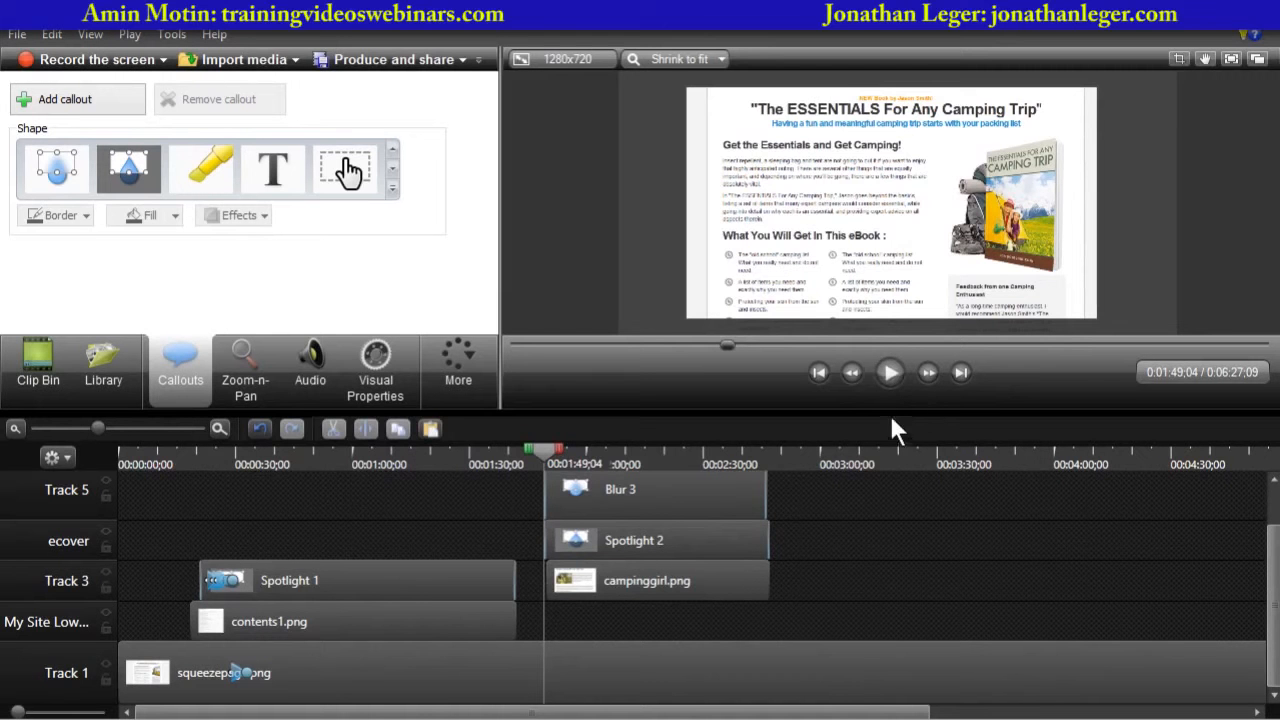
left_click_drag(891, 413, 862, 573)
left_click(891, 534)
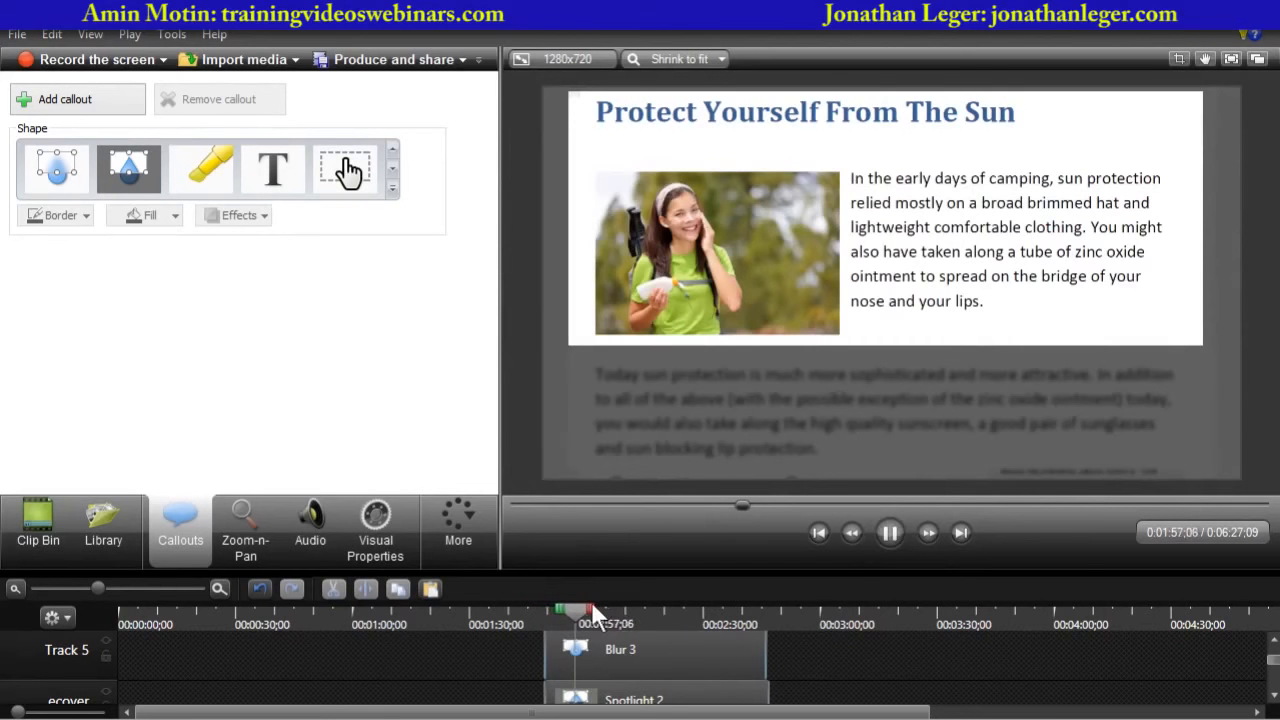
left_click(566, 608)
mouse_move(565, 612)
left_mouse_down()
mouse_move(533, 611)
mouse_move(544, 612)
left_mouse_up()
left_click(891, 532)
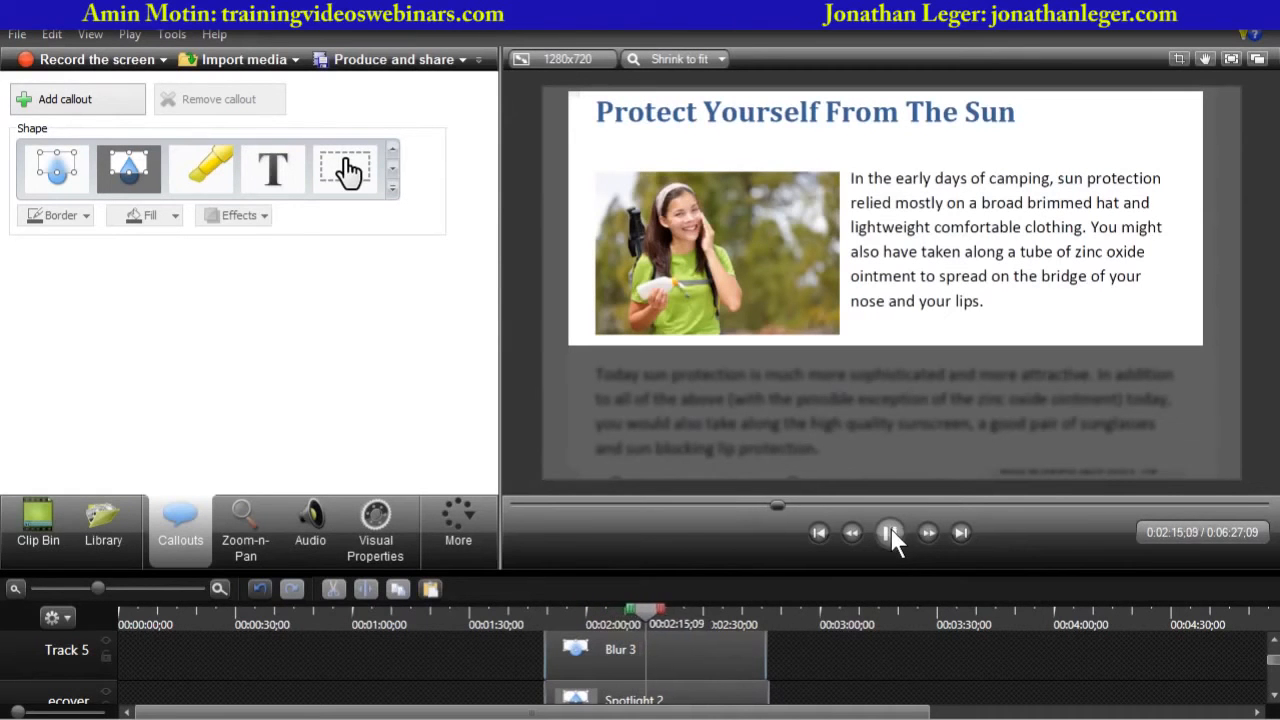
left_click(891, 530)
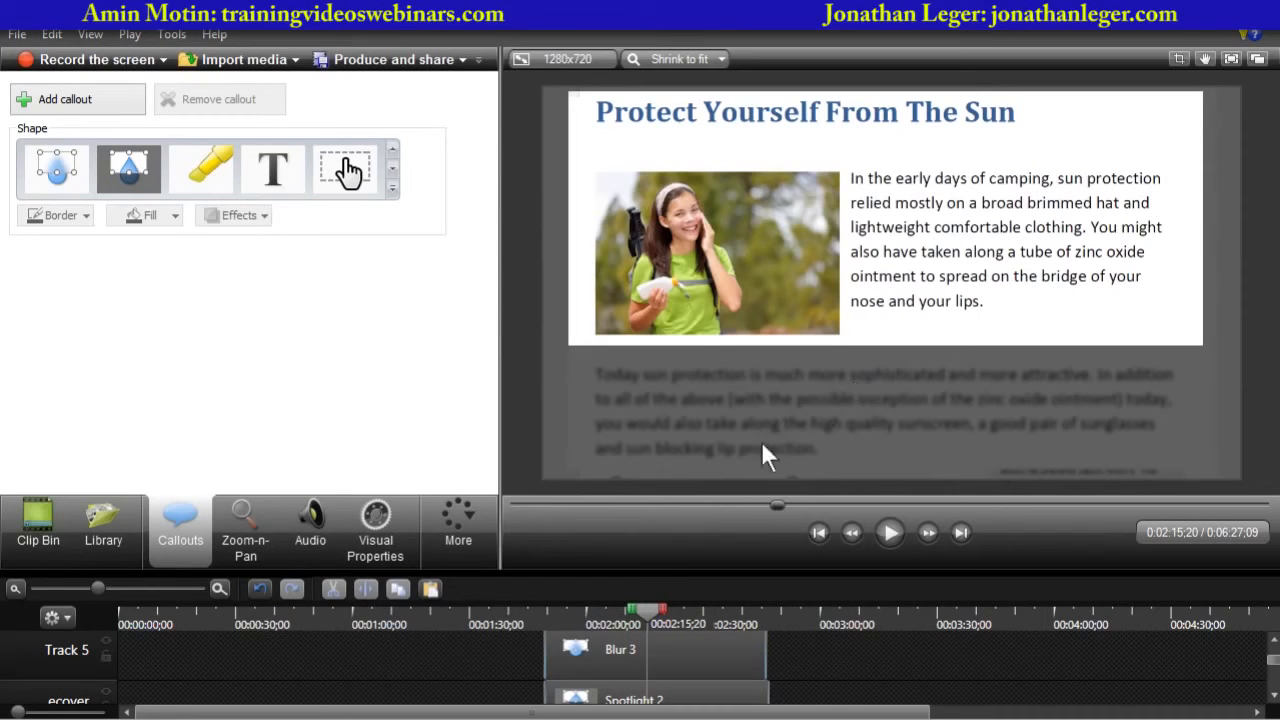
- Set the blur callout's intensity to 35%
left_click(622, 665)
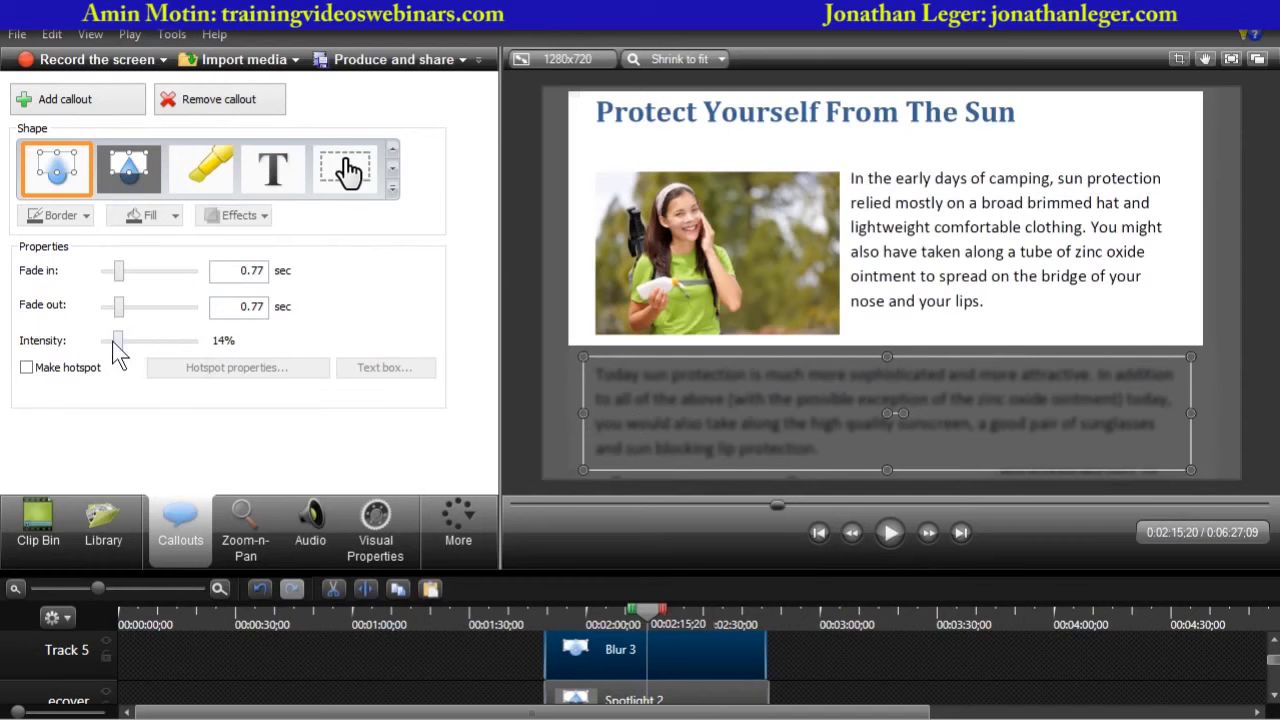
left_click_drag(117, 345, 138, 352)
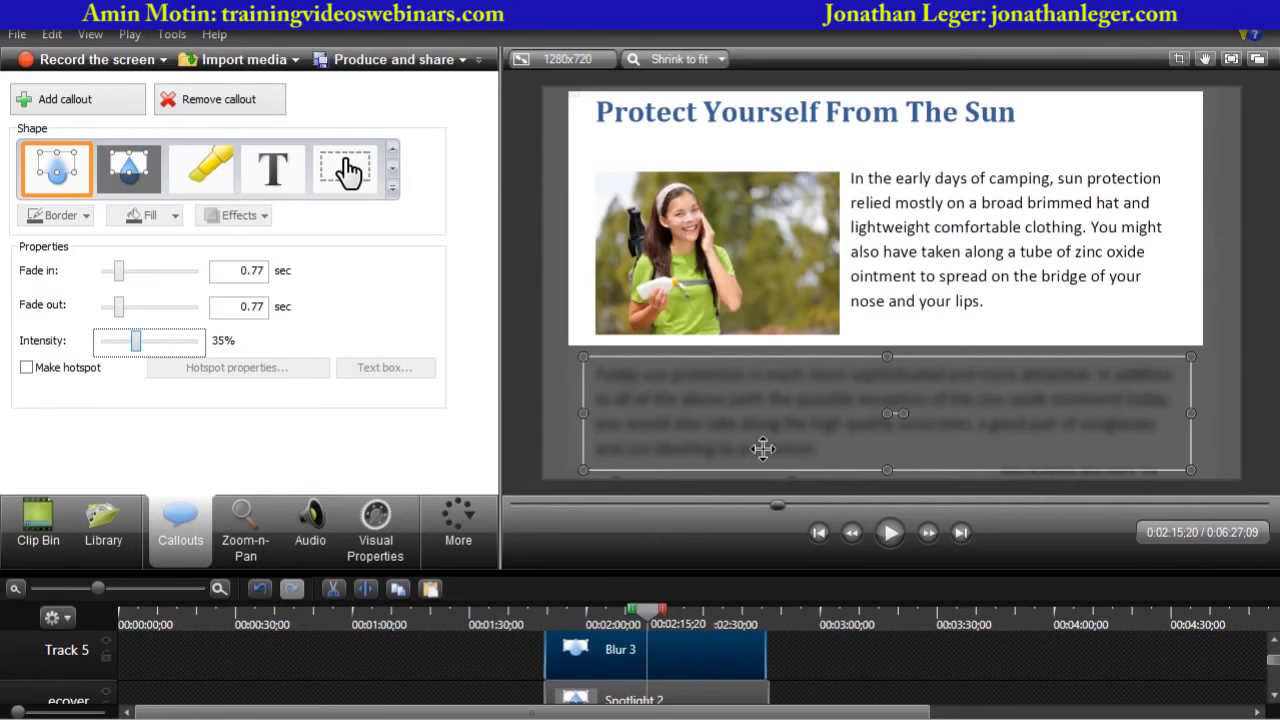
left_click(539, 448)
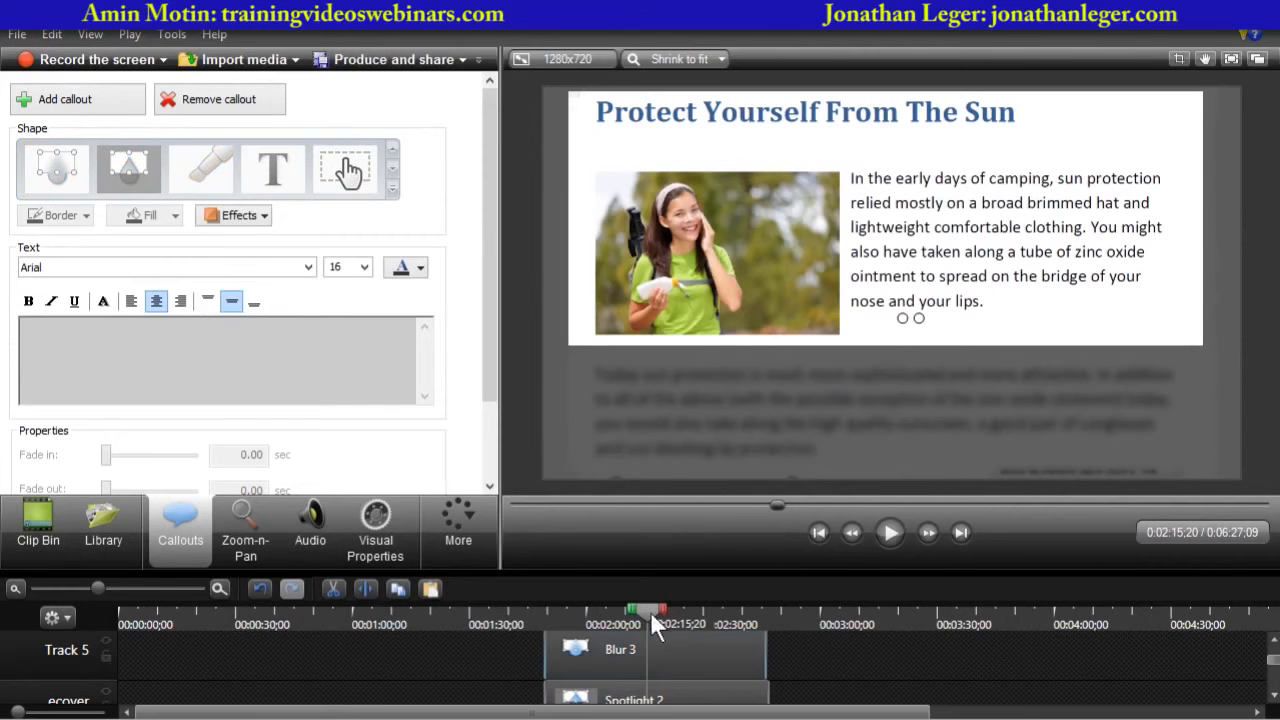
- Play the section from about 1:49 again to check the stronger blur
left_click_drag(650, 611, 583, 432)
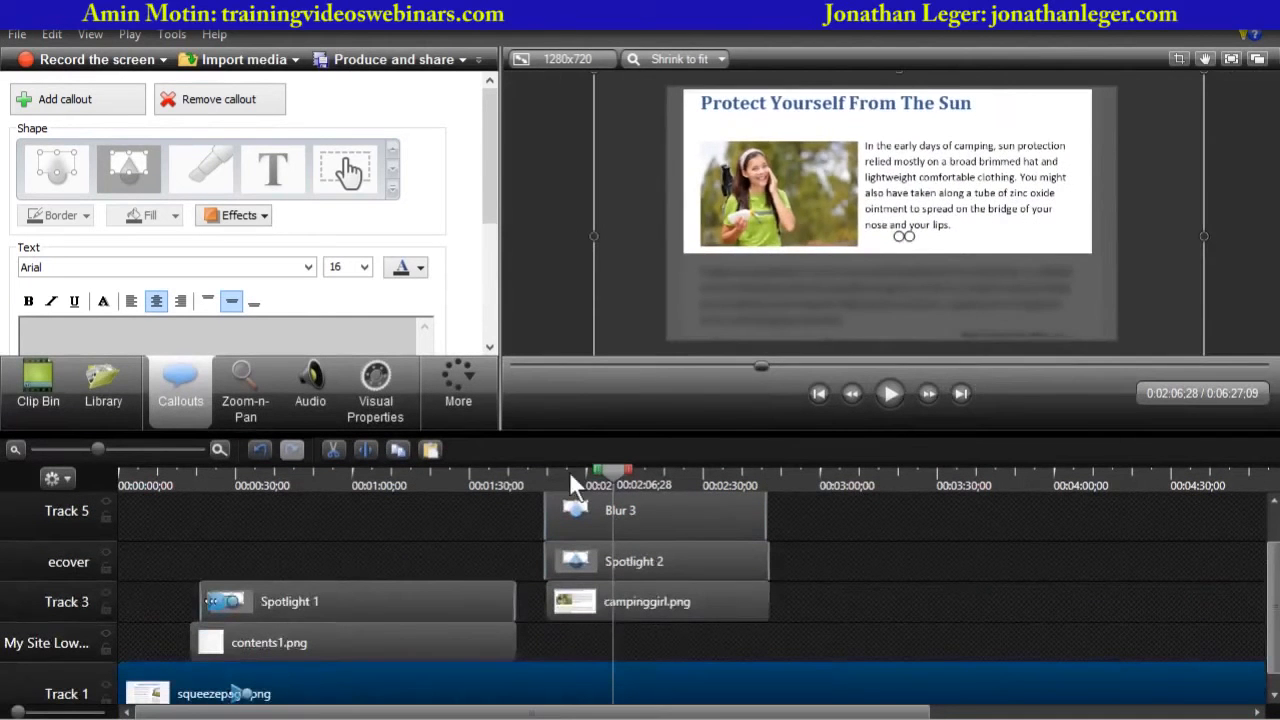
left_click(534, 481)
key("space")
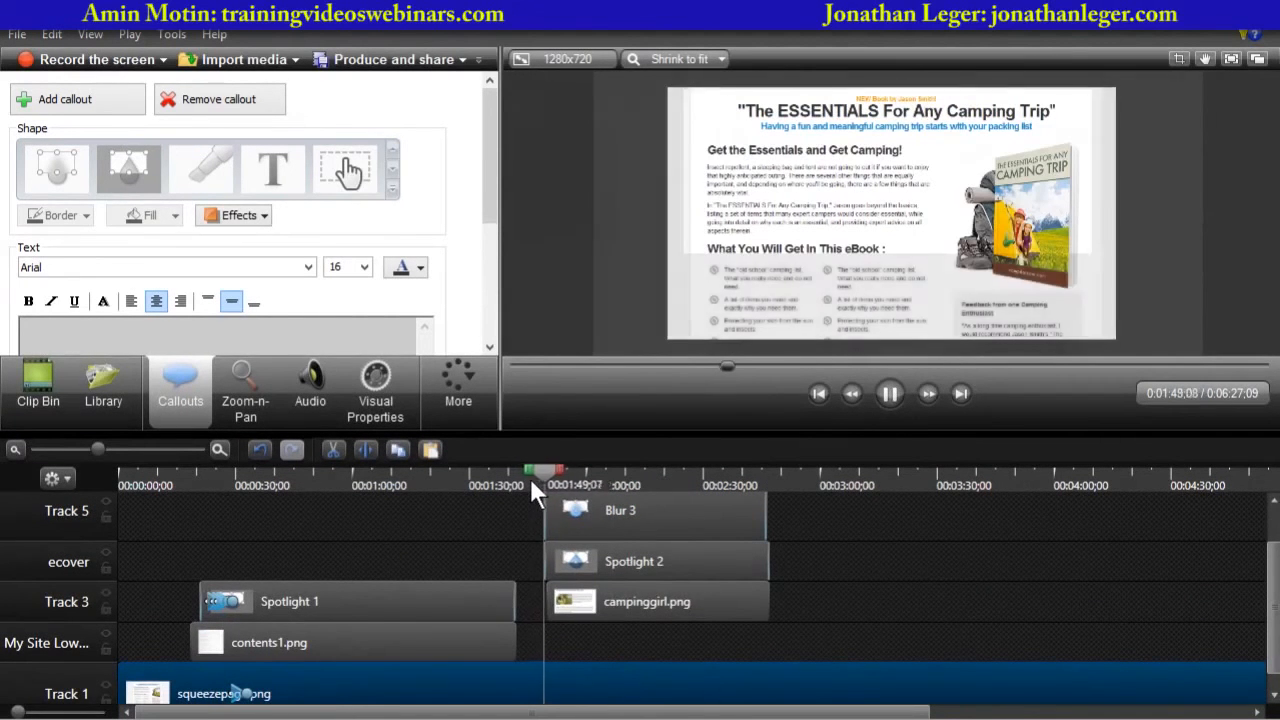
key("space")
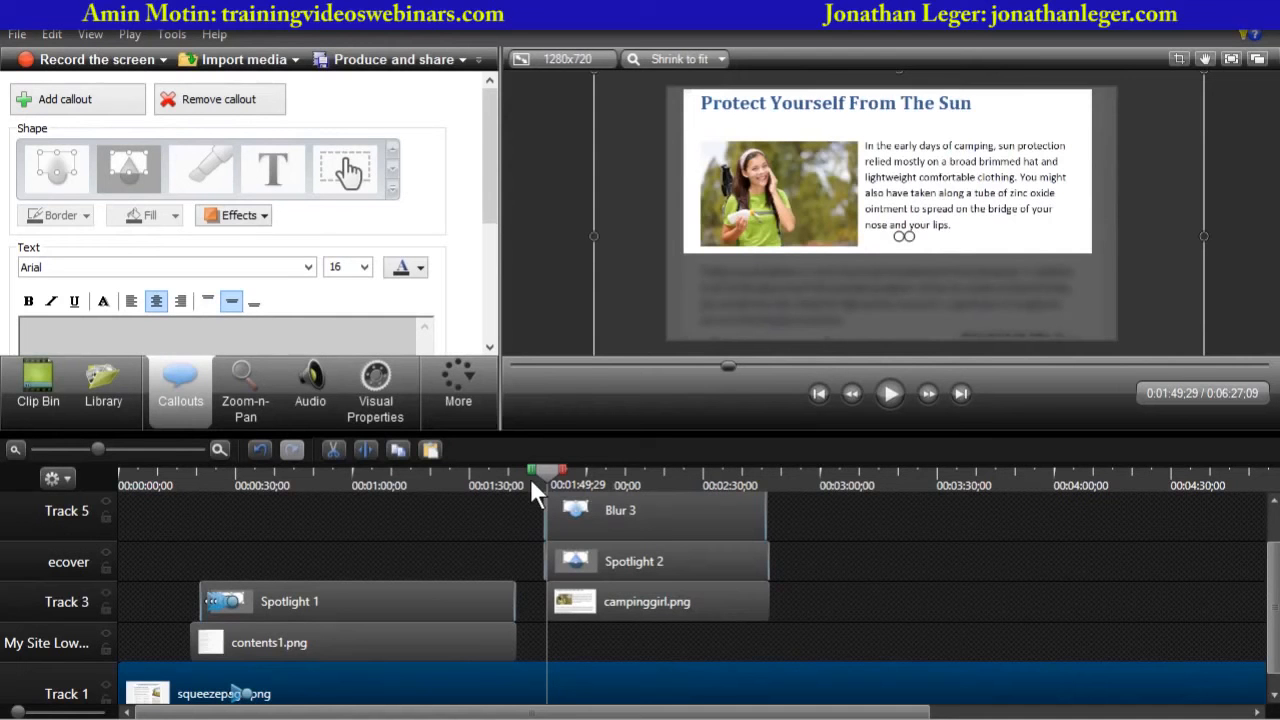
left_click(889, 394)
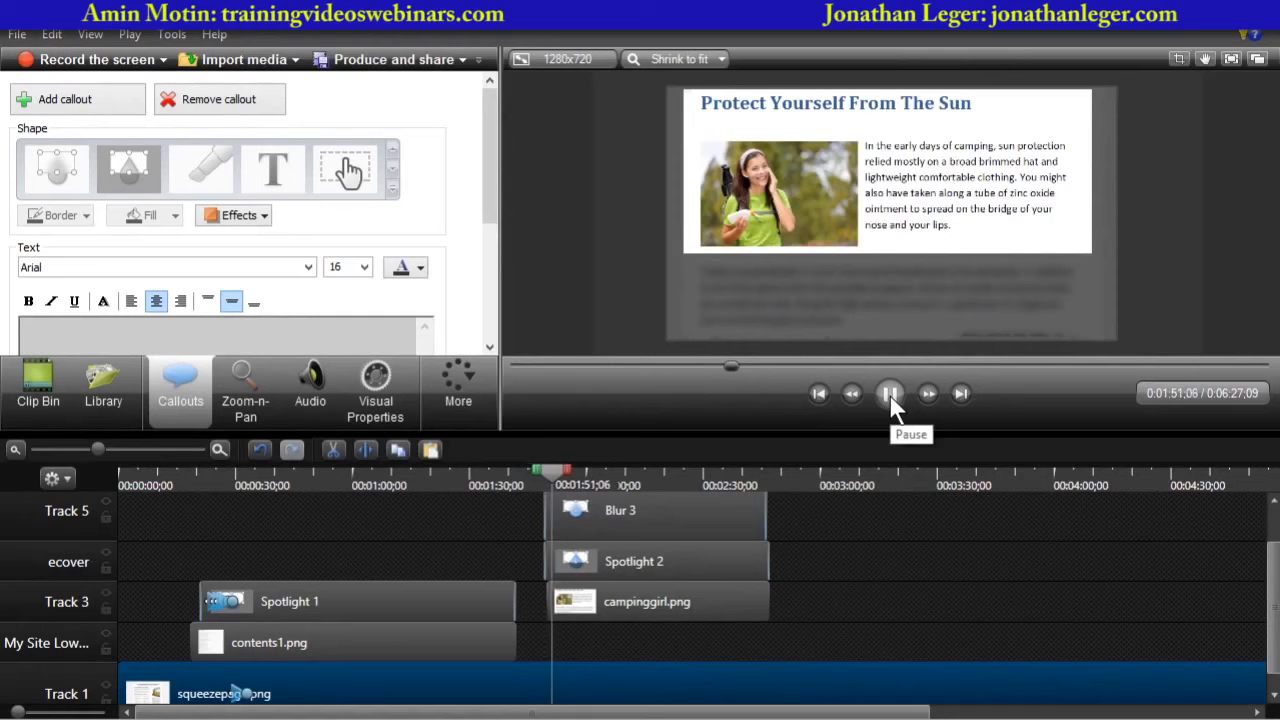
left_click(889, 394)
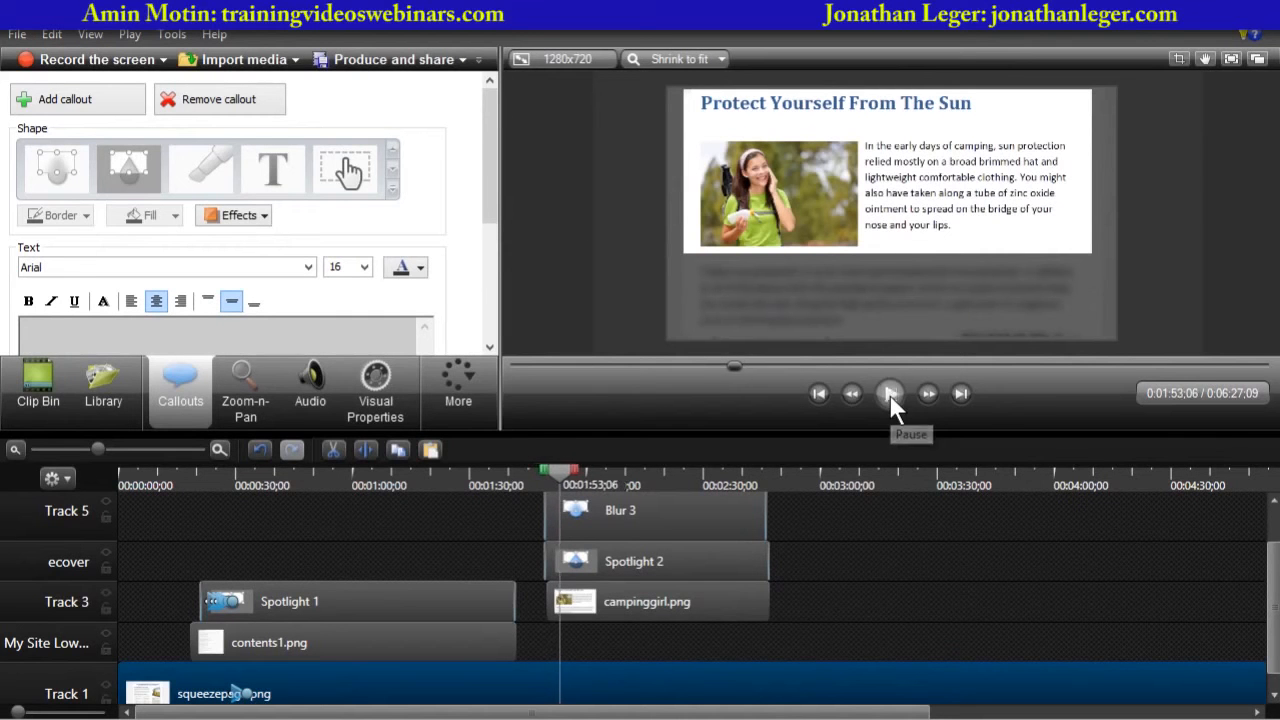
- Add guarantee.png from the clip bin to Track 5, spanning from about 2:51 to about 4:00
left_click(52, 370)
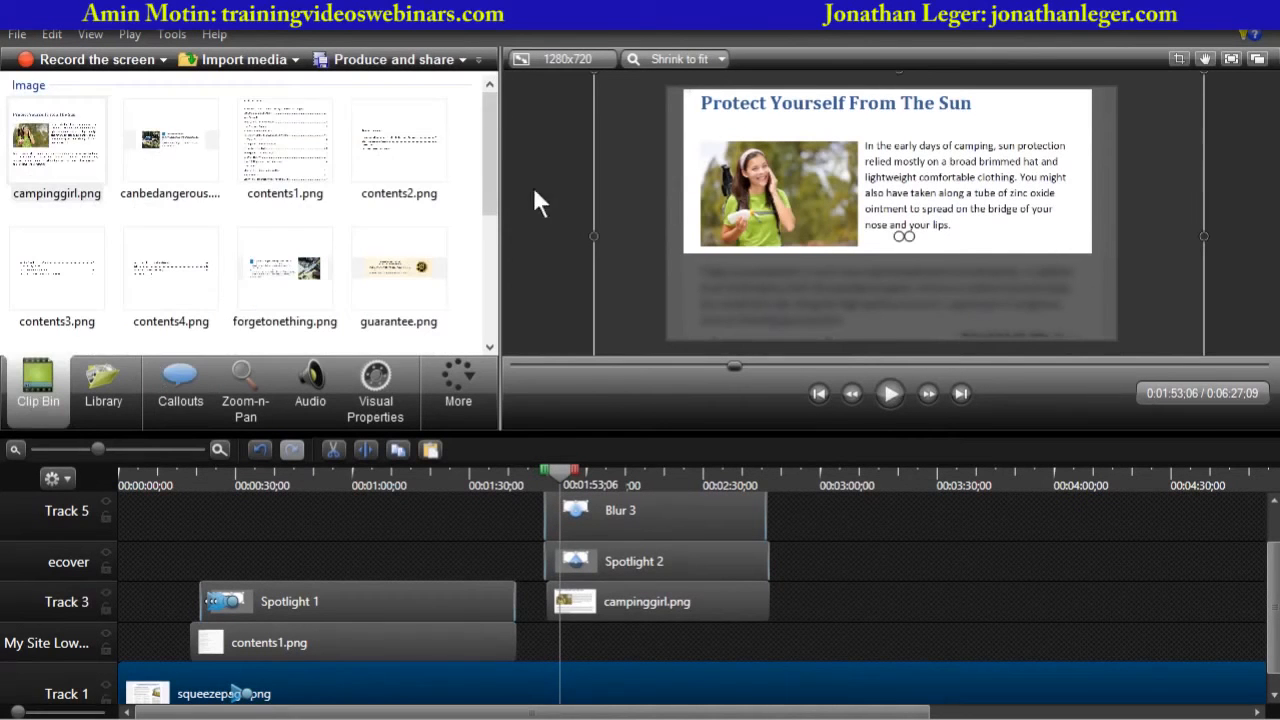
left_click_drag(493, 171, 478, 245)
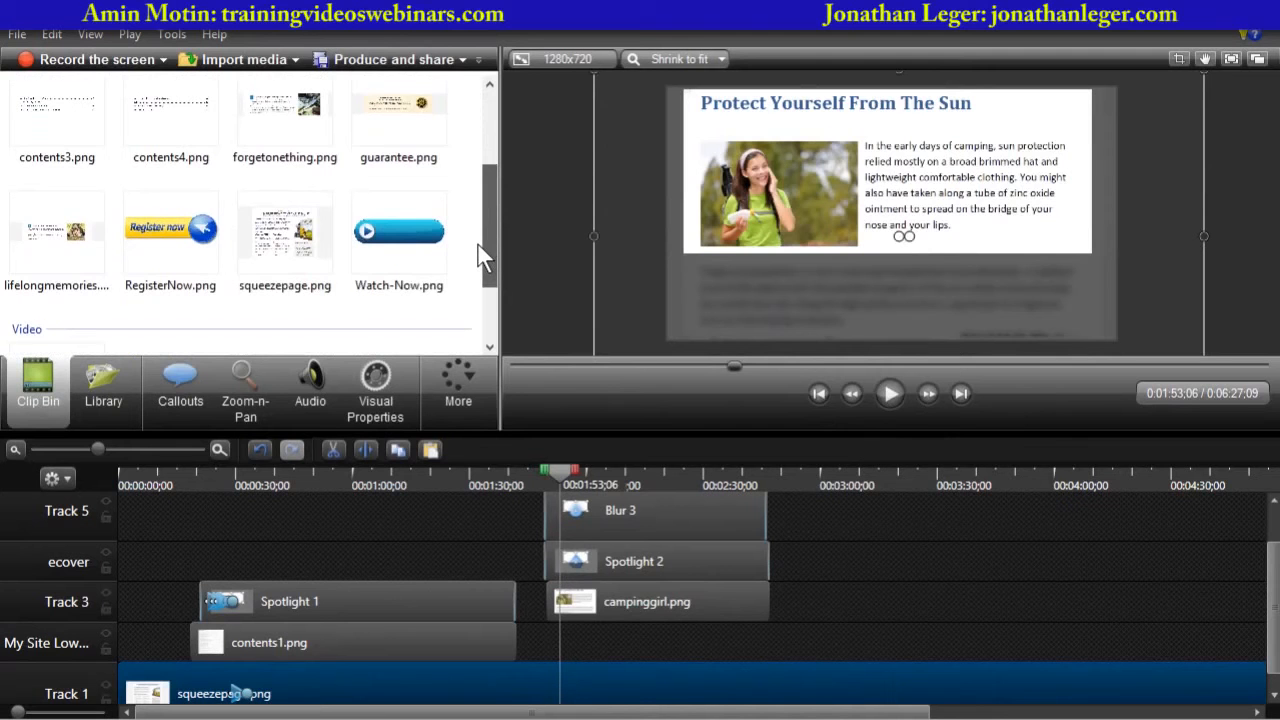
scroll(480, 236, "up", 3)
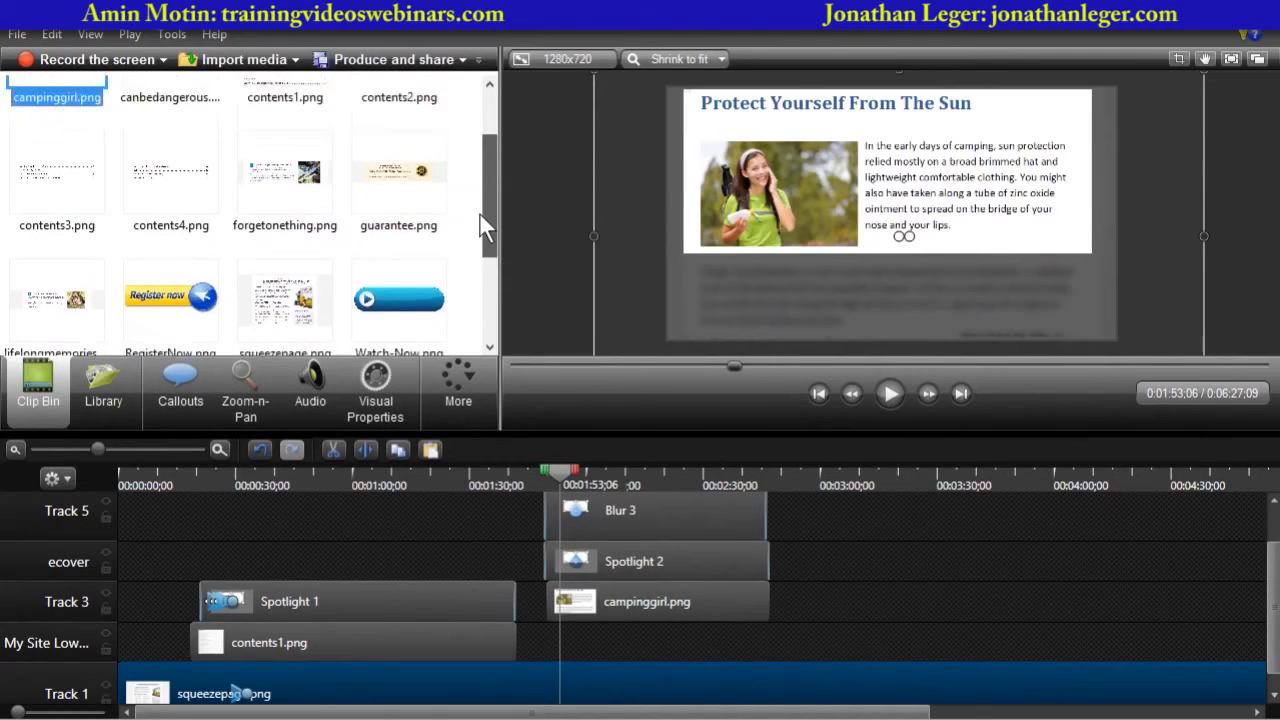
left_click_drag(564, 470, 806, 470)
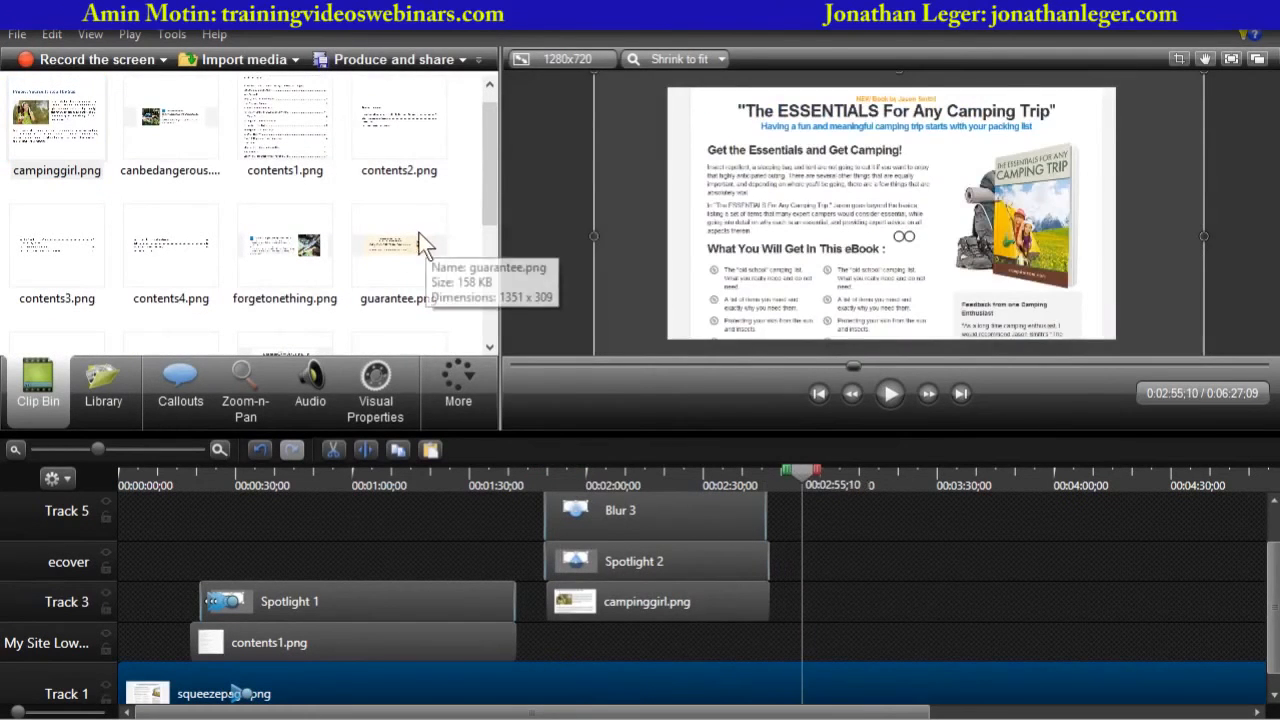
left_click(397, 246)
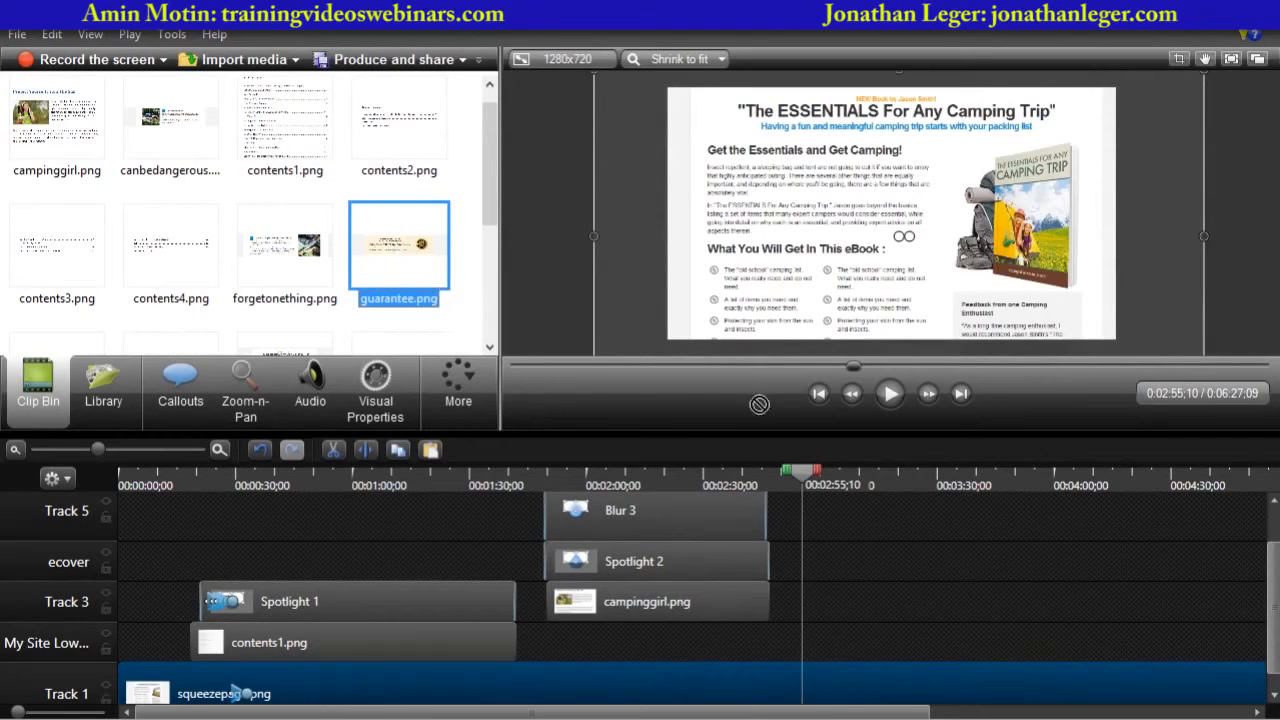
left_click_drag(759, 403, 990, 520)
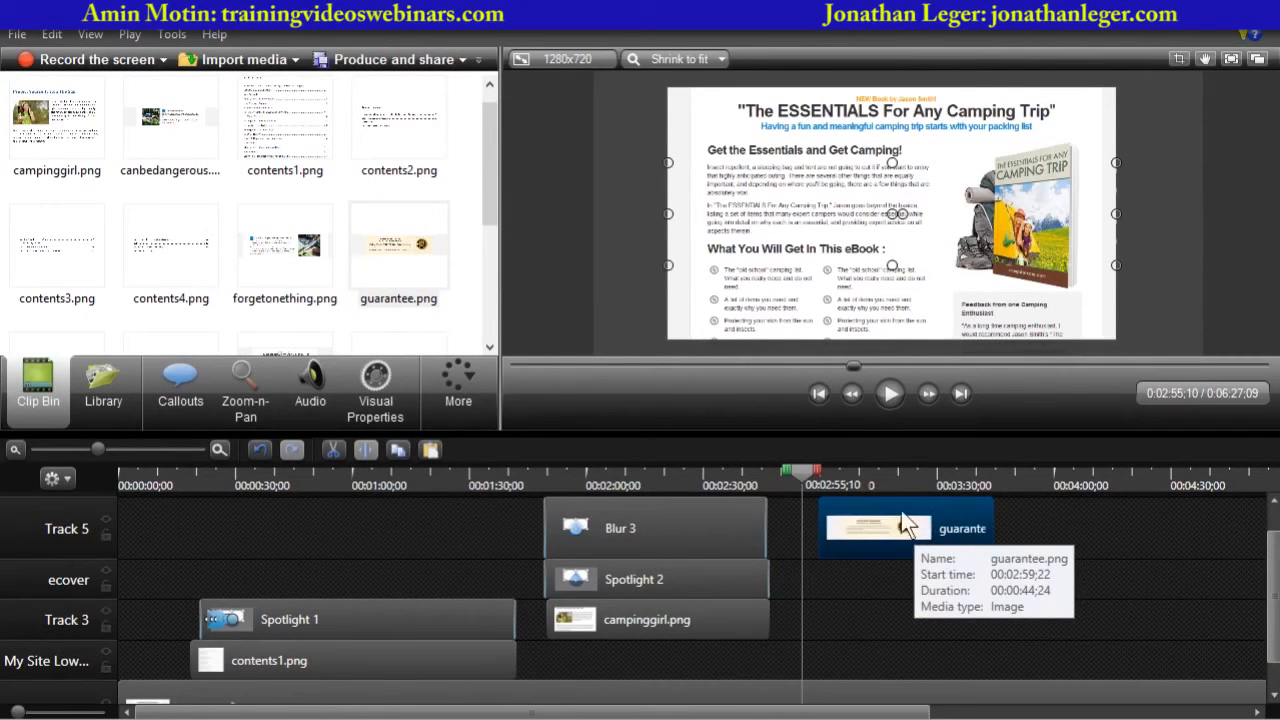
left_click_drag(988, 520, 1092, 527)
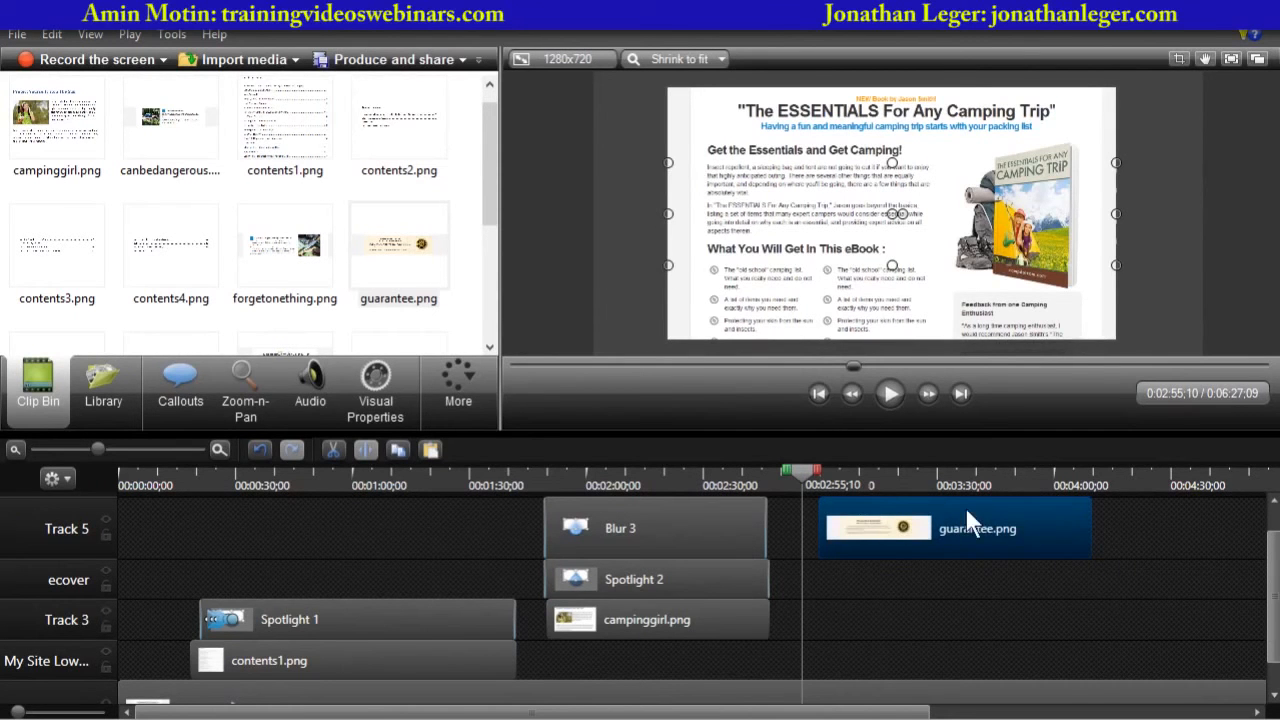
left_click_drag(980, 511, 945, 513)
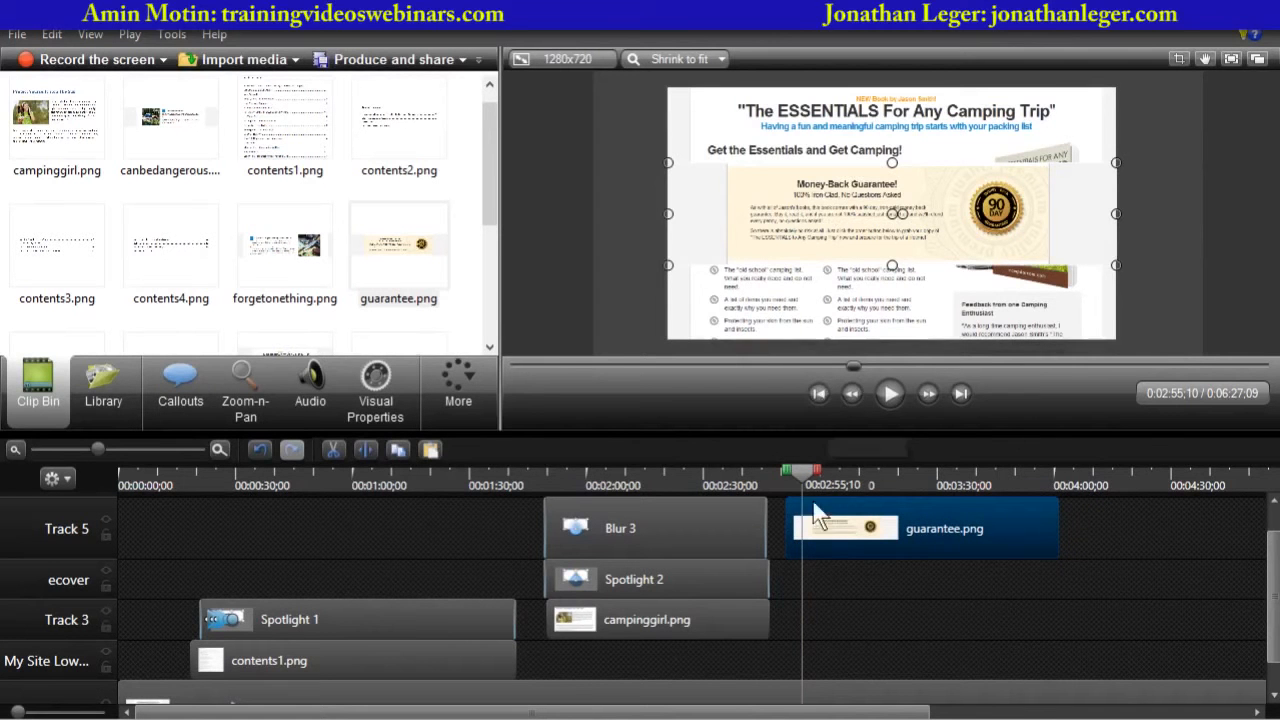
left_click_drag(804, 472, 796, 478)
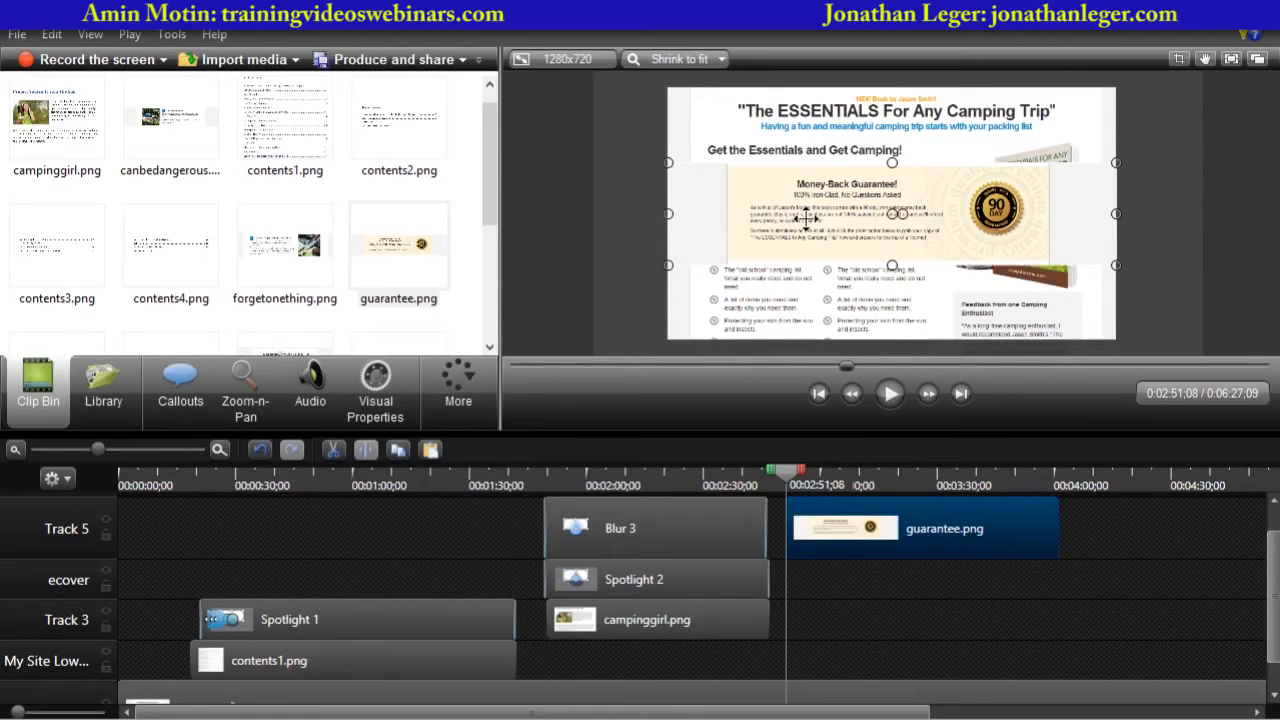
- Animate the guarantee image sliding up from below the frame (Y -500) to Y -36 by about 3:16
left_click_drag(795, 212, 791, 381)
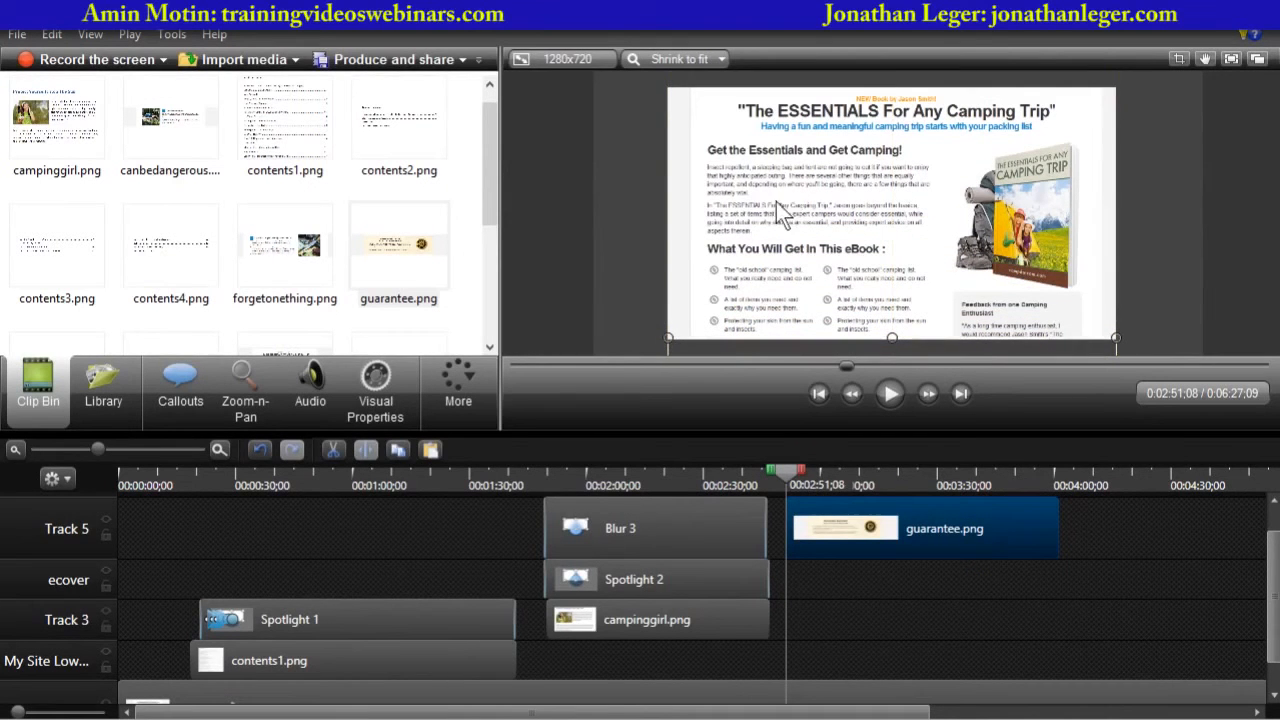
left_click_drag(792, 468, 886, 466)
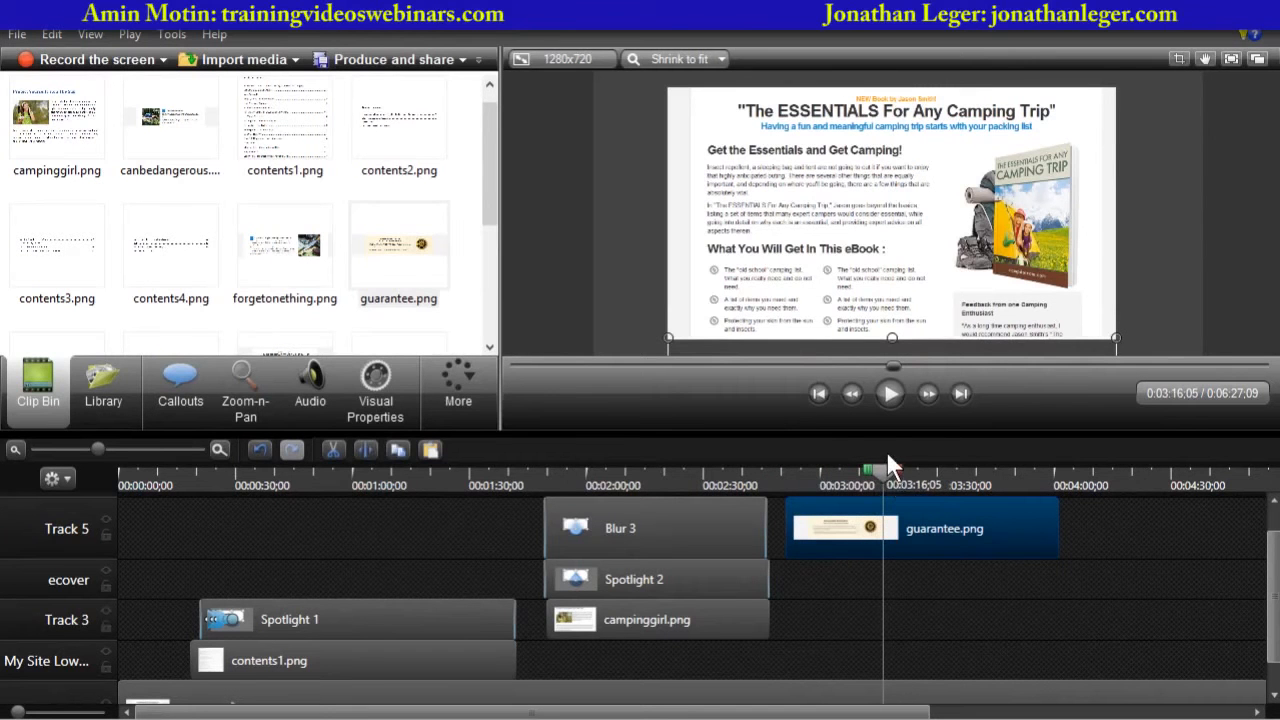
left_click(385, 396)
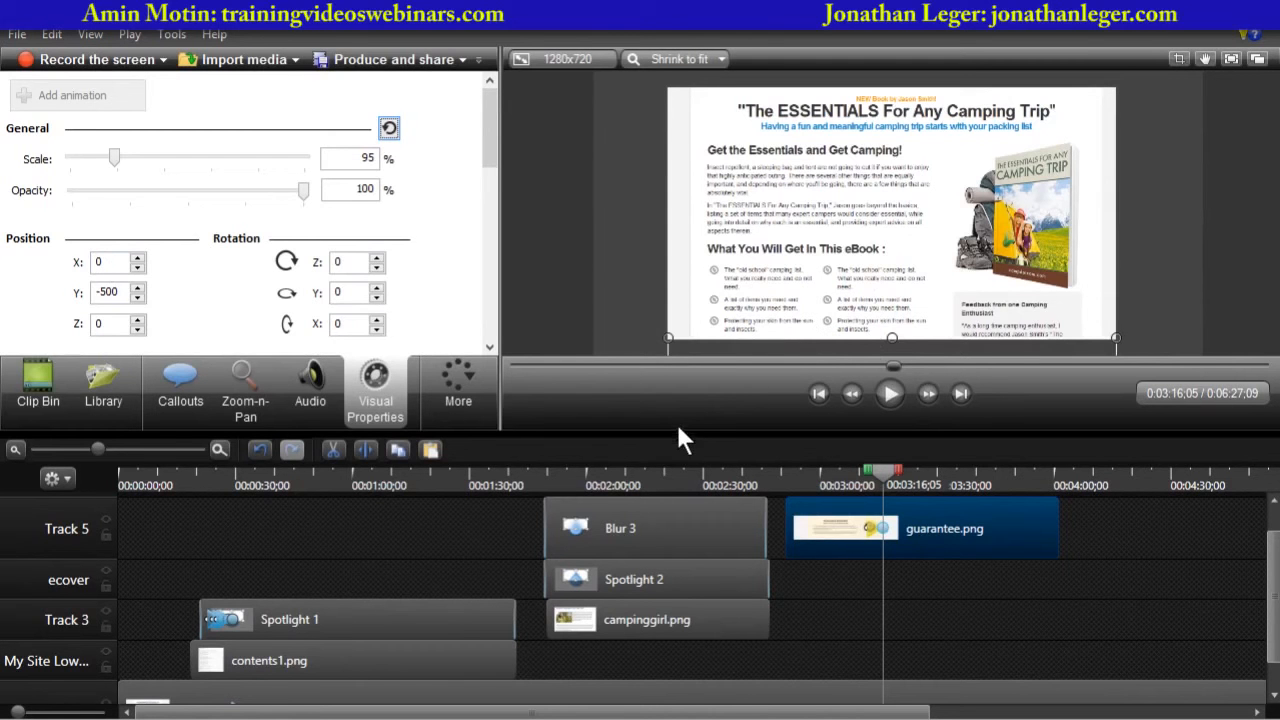
left_click_drag(678, 427, 665, 509)
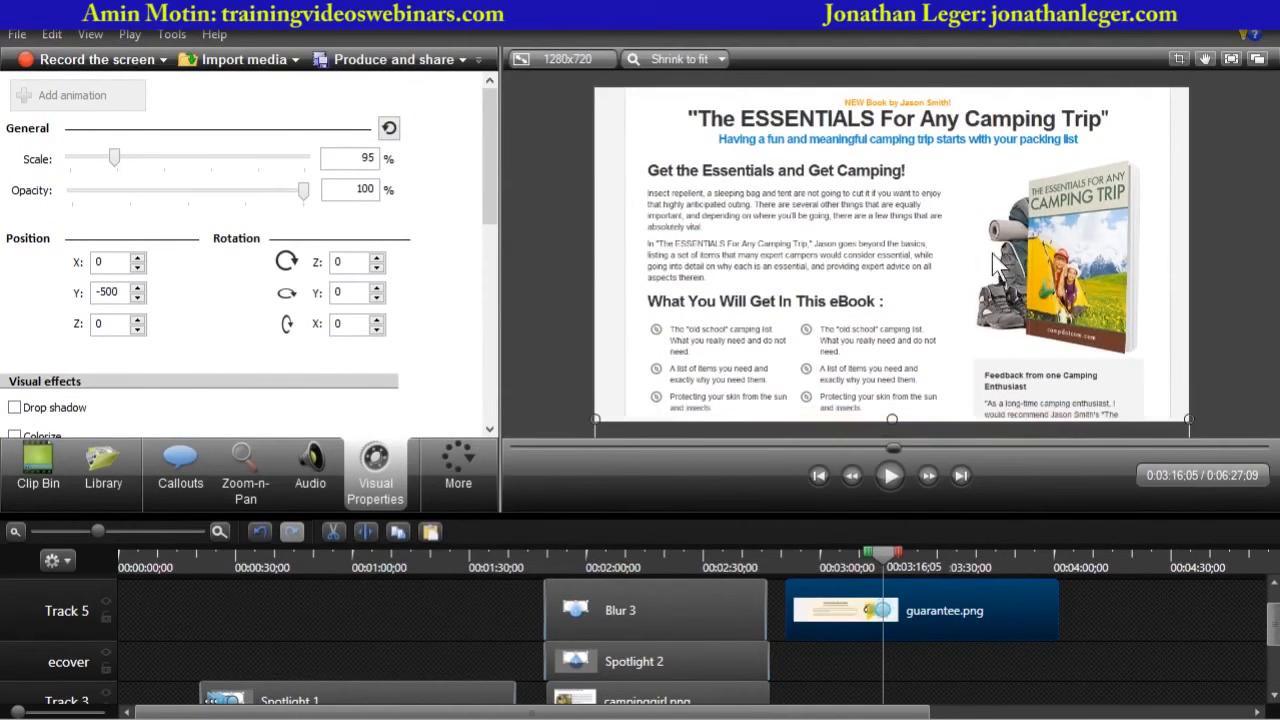
scroll(1139, 246, "up", 1)
scroll(1139, 246, "down", 3)
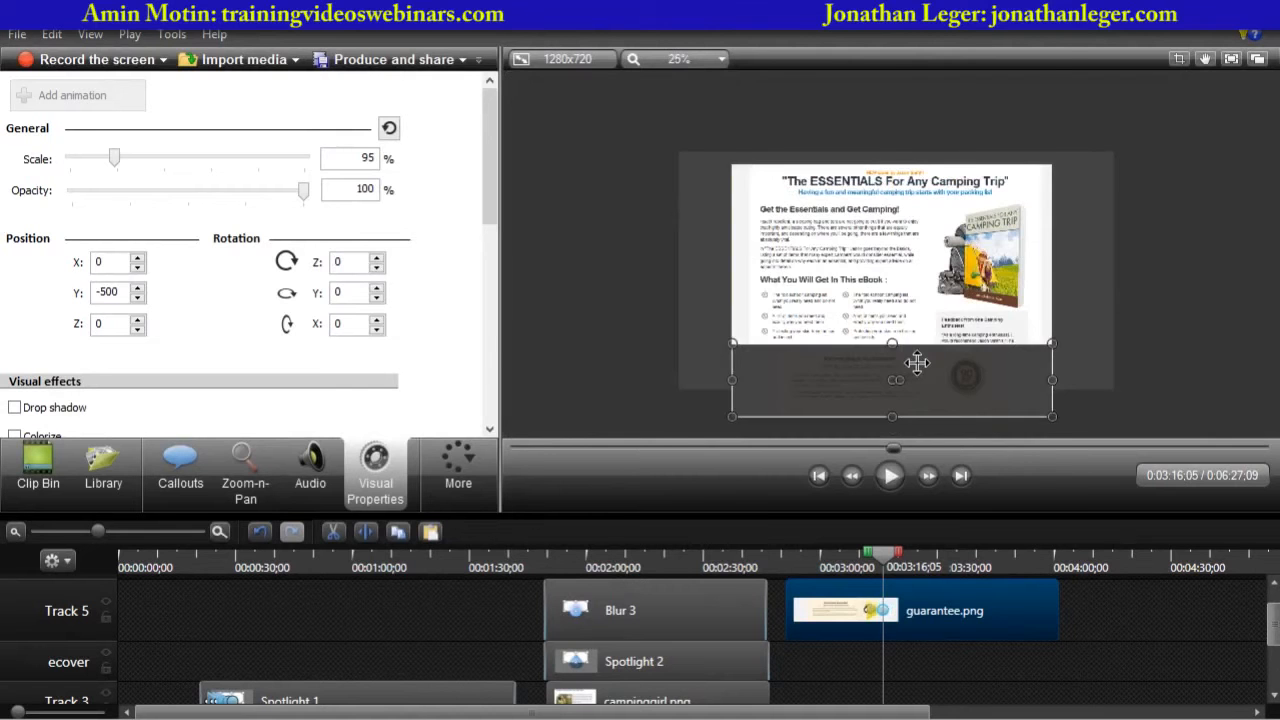
left_click_drag(917, 363, 918, 246)
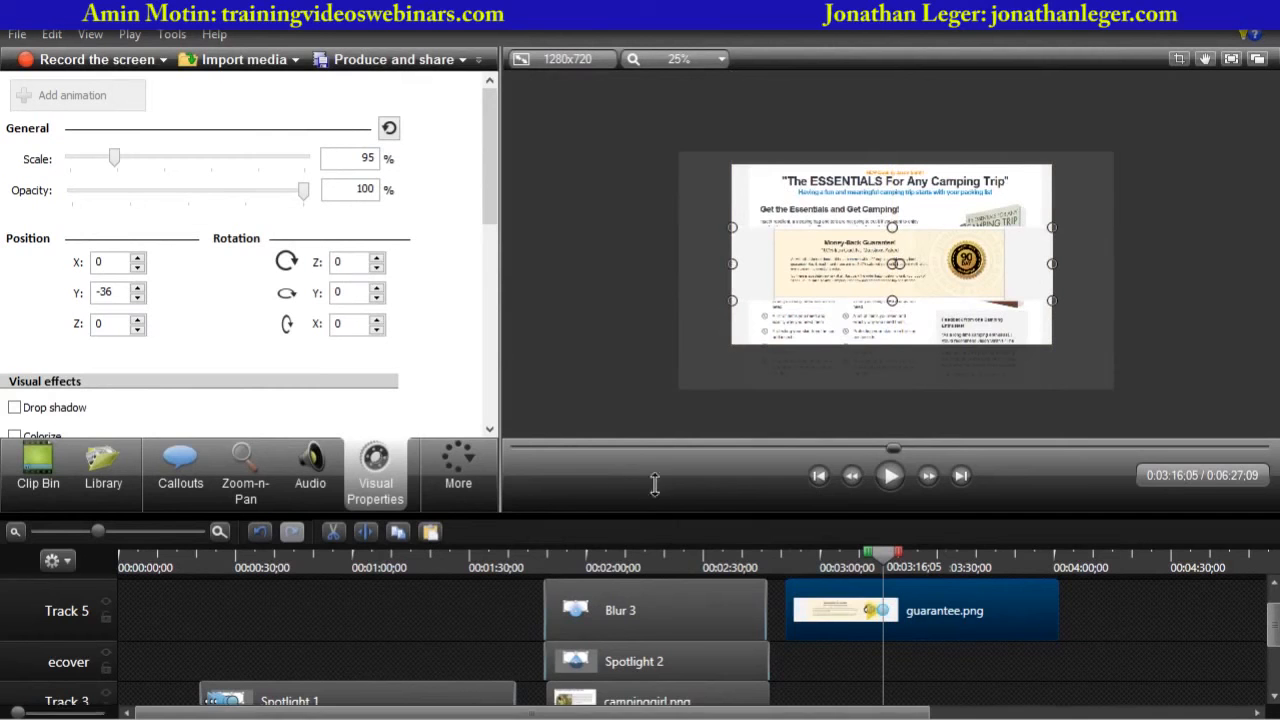
left_click_drag(651, 513, 663, 405)
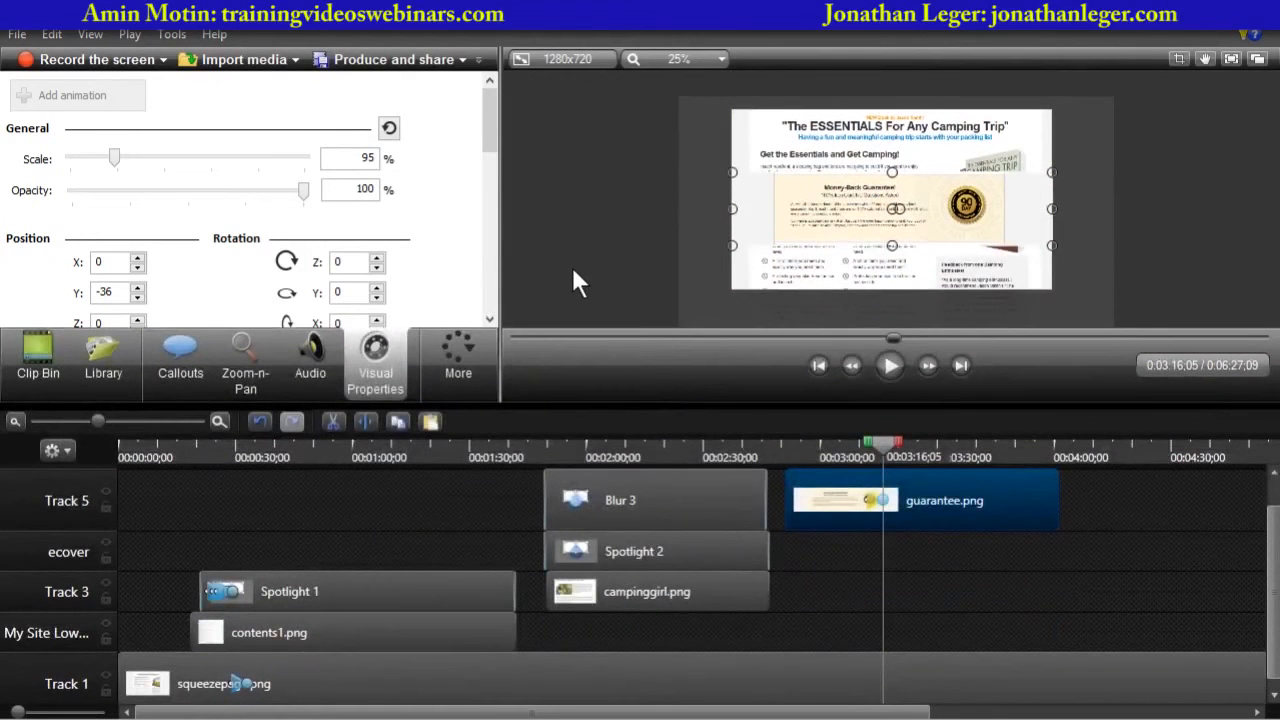
- Move the start of the guarantee's slide-in animation earlier on the clip and play it back to check
scroll(573, 270, "up", 1)
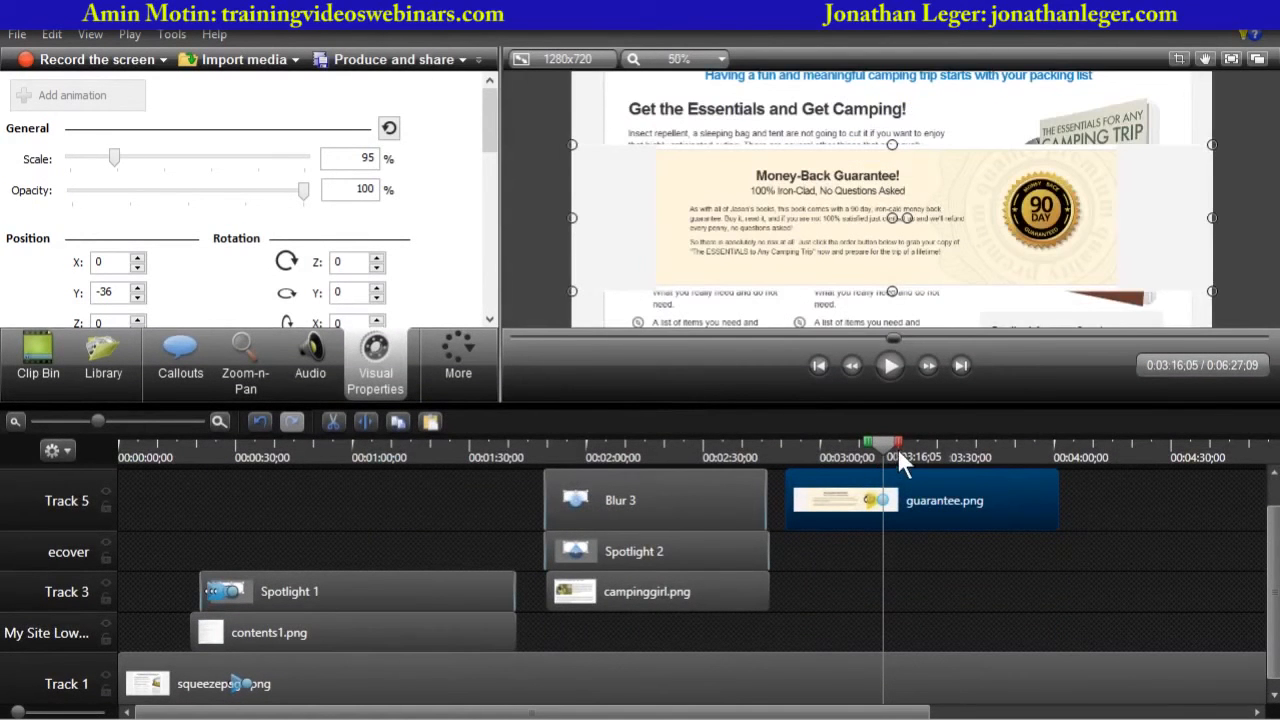
left_click_drag(897, 448, 883, 442)
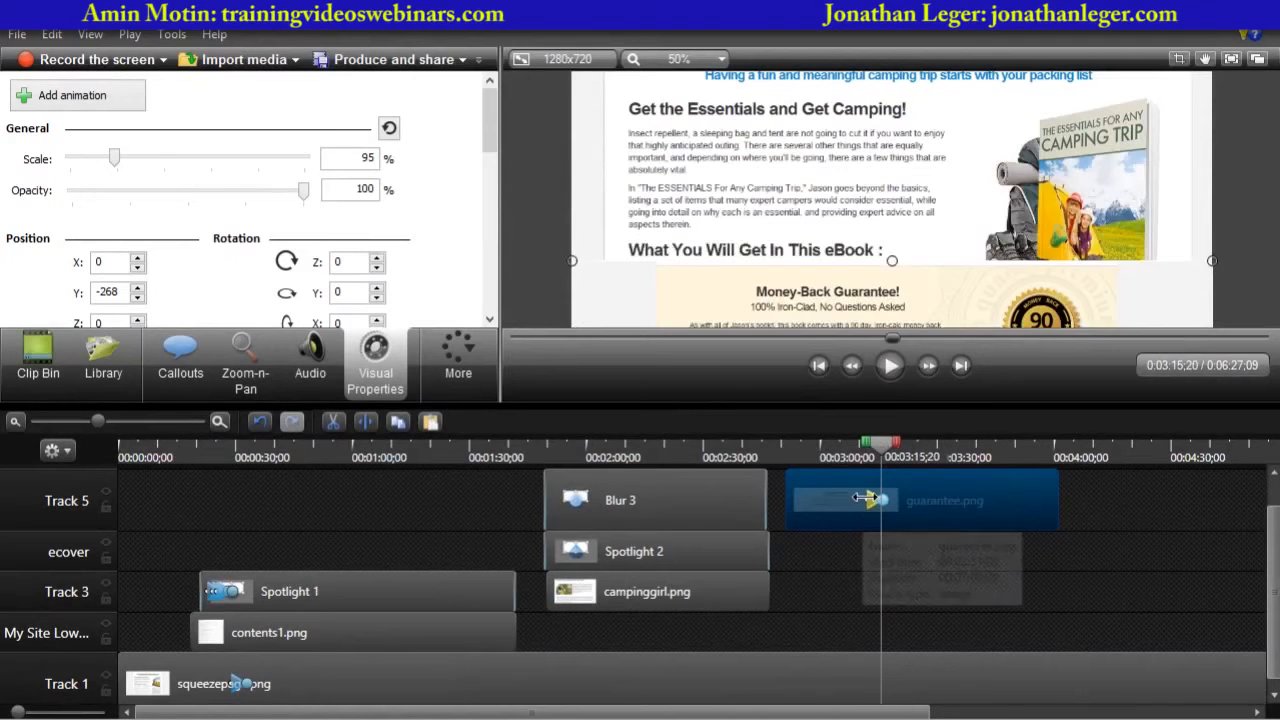
left_click_drag(862, 498, 801, 503)
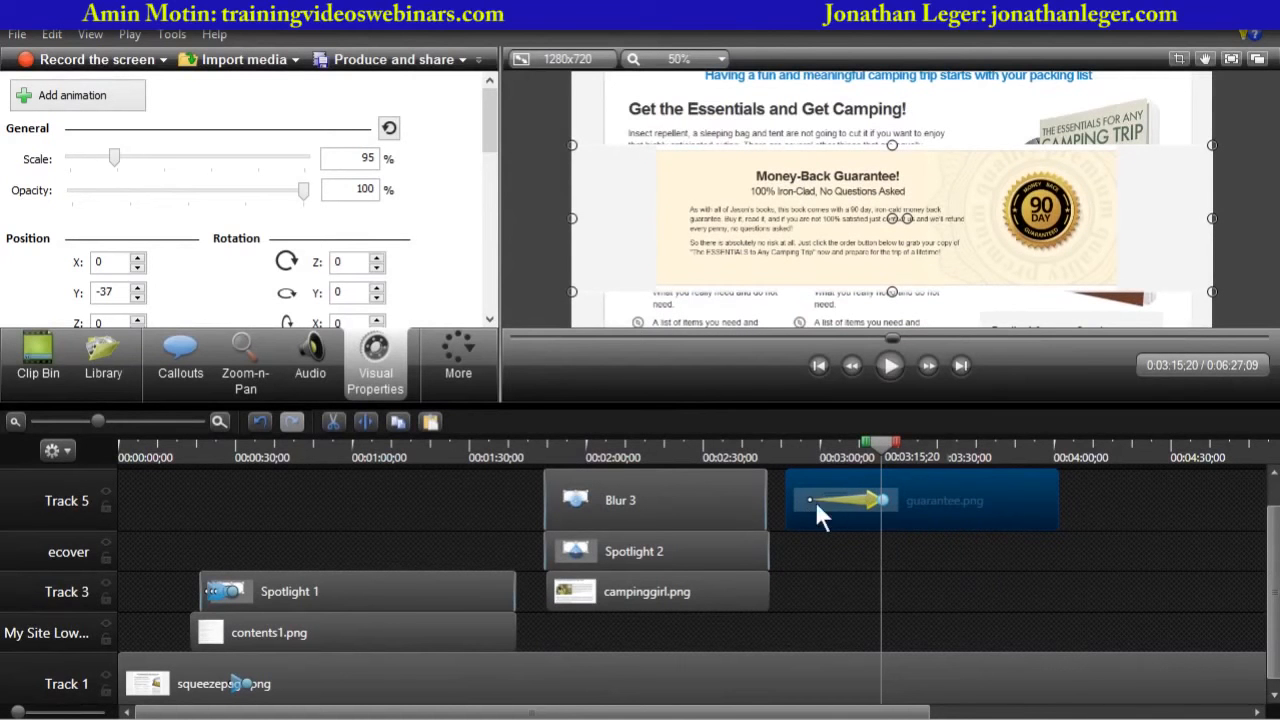
left_click_drag(887, 439, 825, 457)
left_click(892, 417)
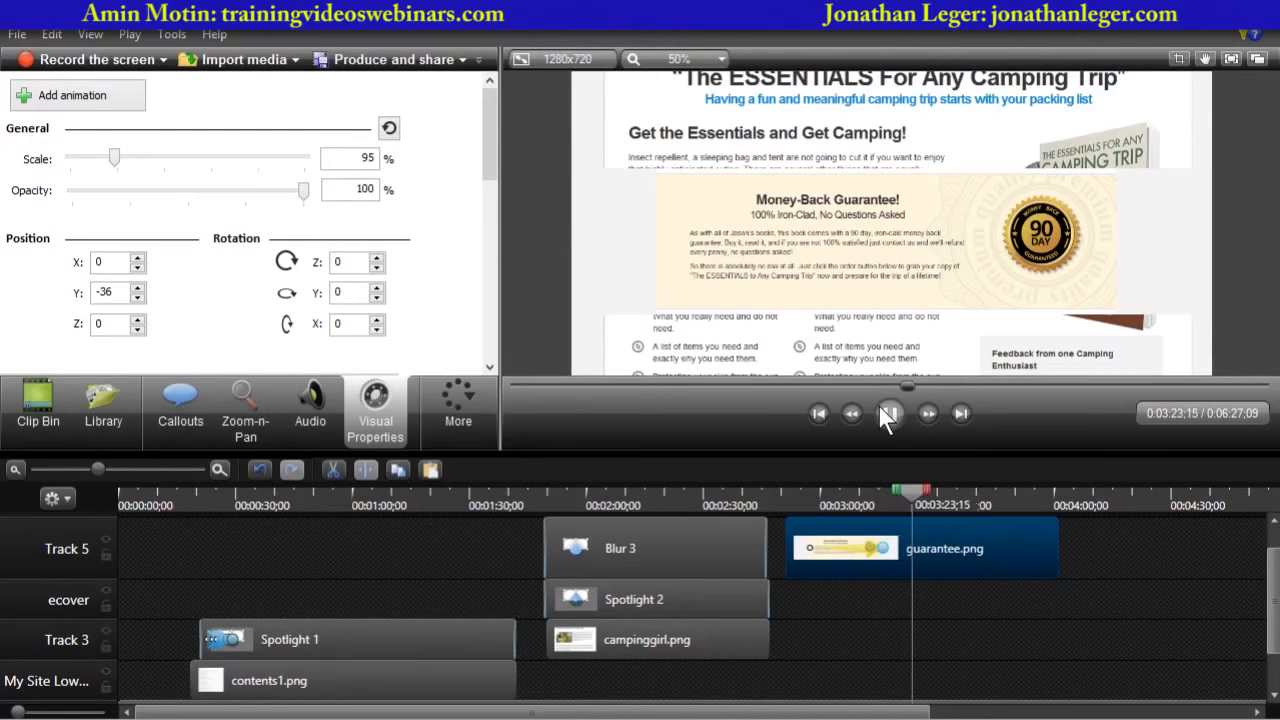
key("space")
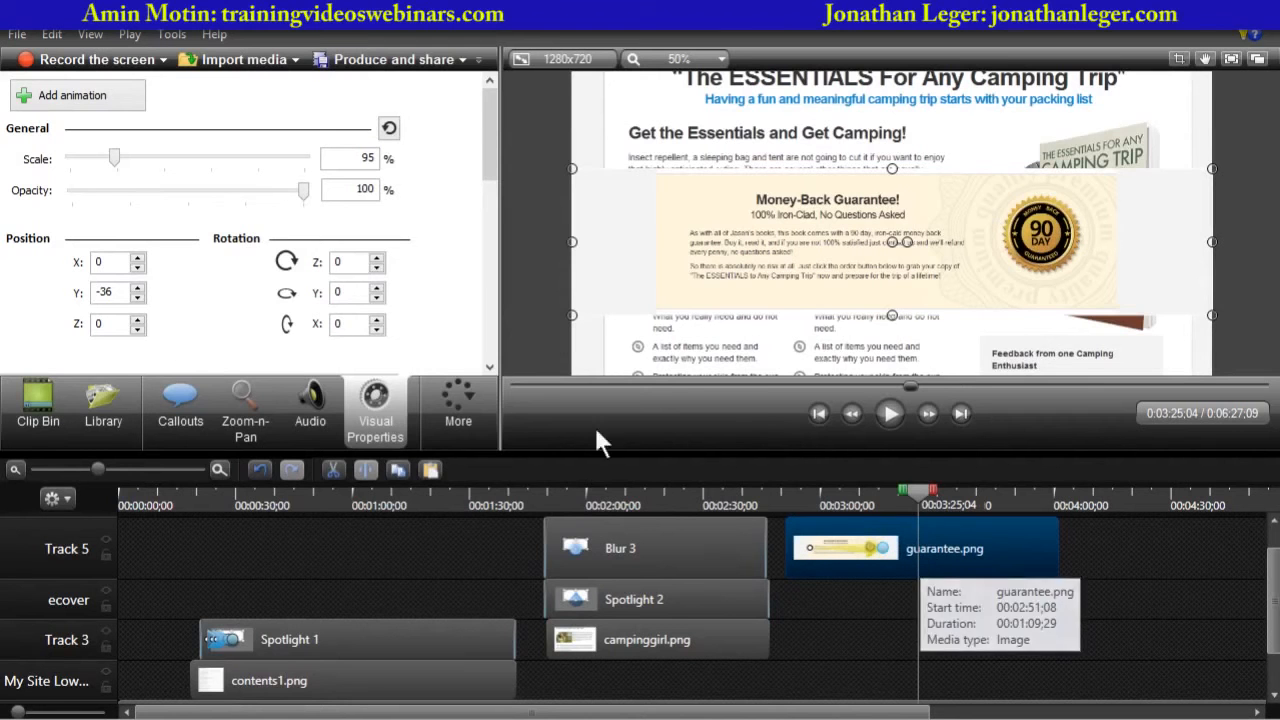
- Add an animation at about 3:25 enlarging the guarantee image to 325% and centring the 90 DAY seal
left_click(56, 100)
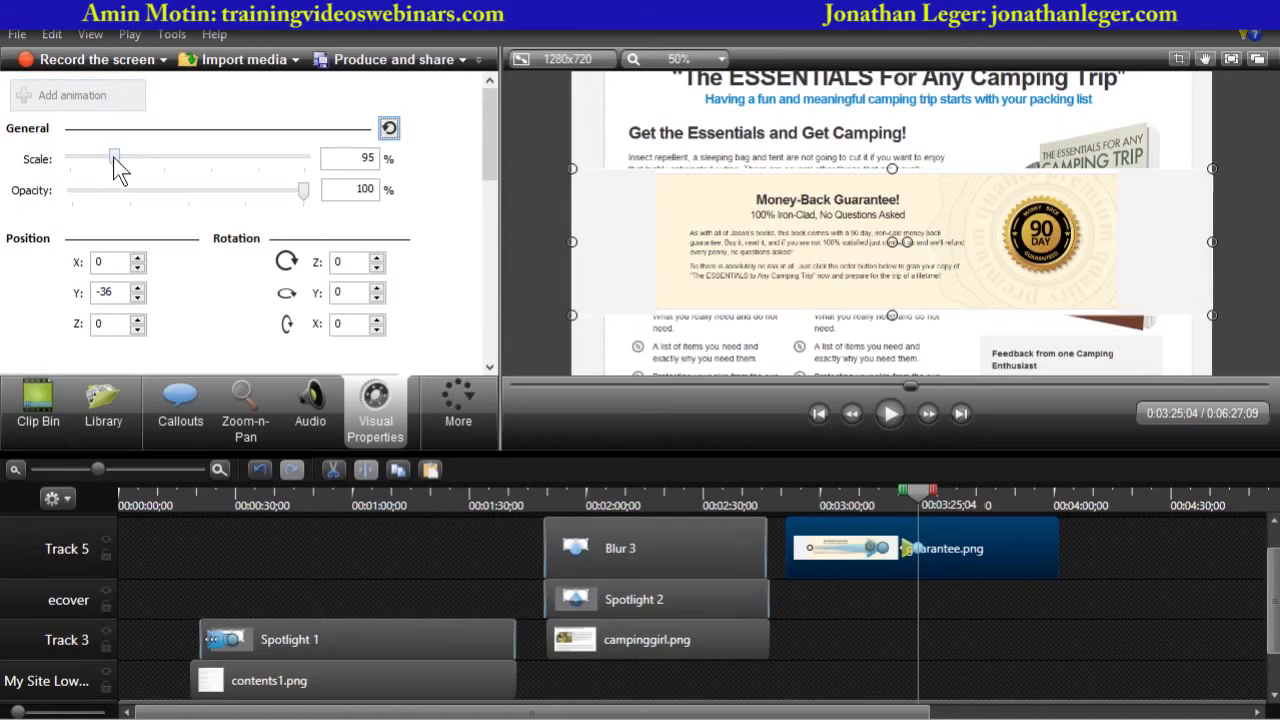
left_click_drag(116, 157, 173, 170)
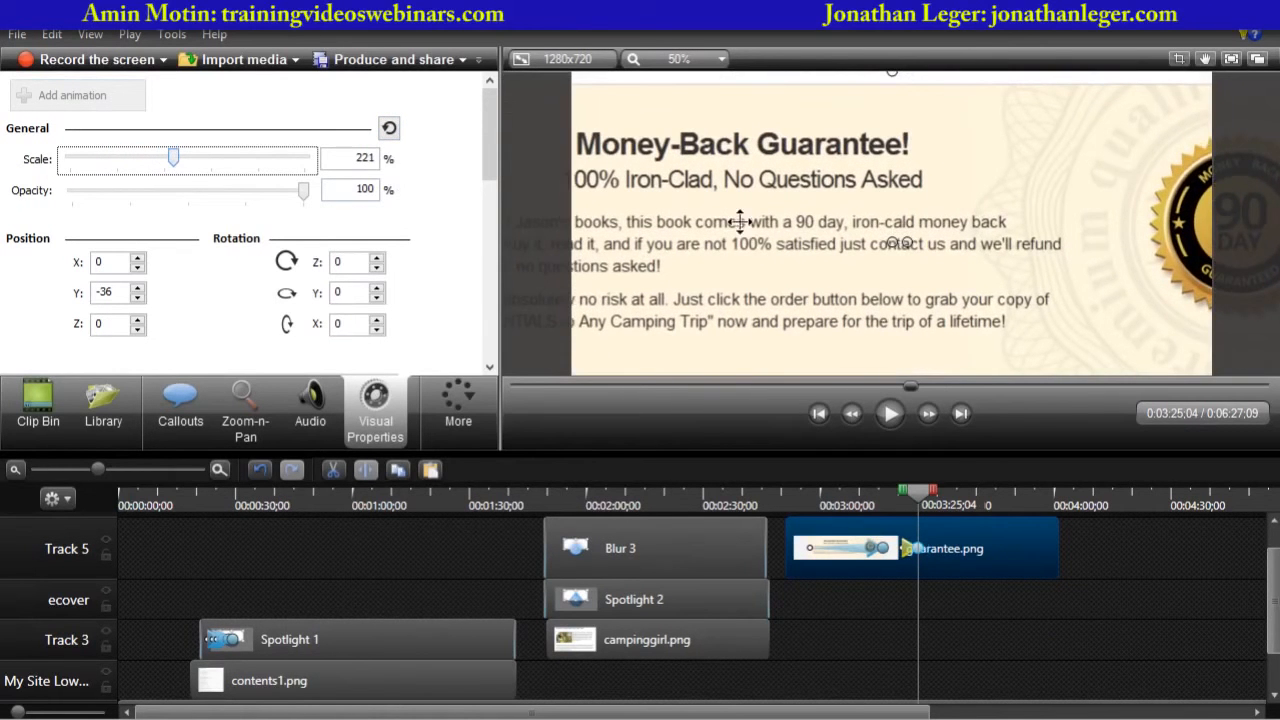
left_click_drag(893, 230, 811, 235)
left_click_drag(172, 164, 198, 171)
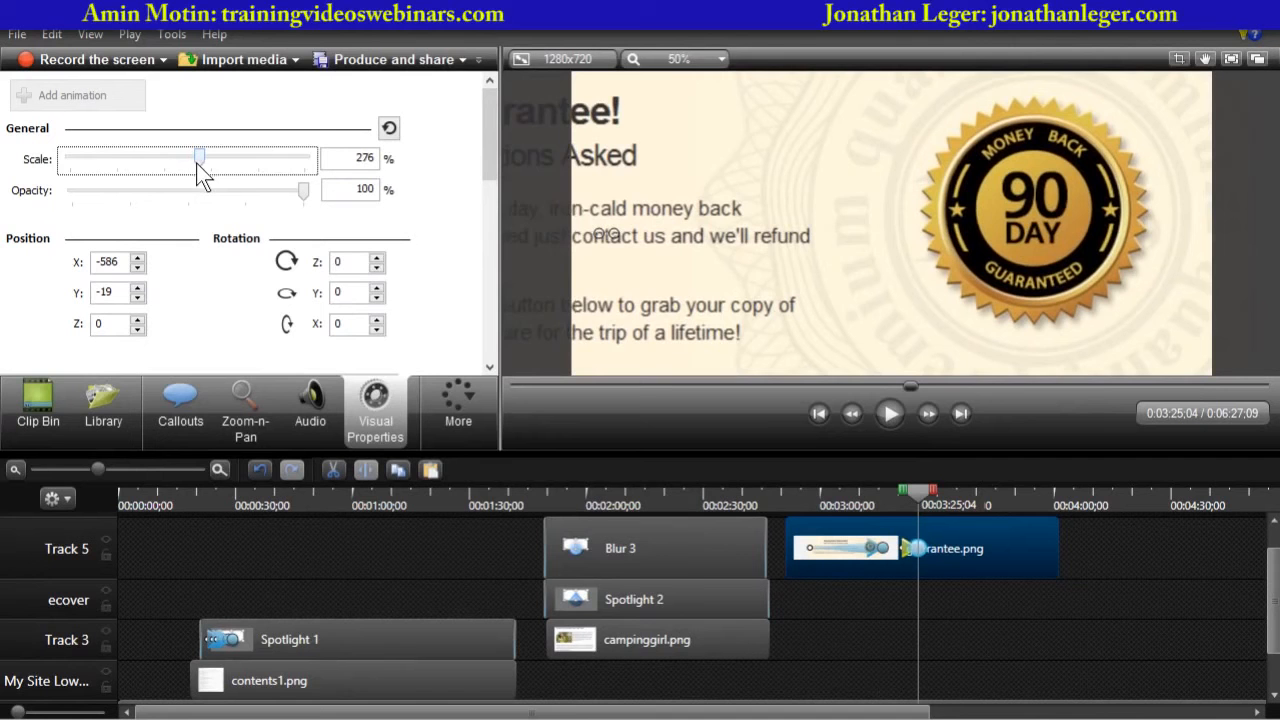
left_click_drag(789, 249, 679, 258)
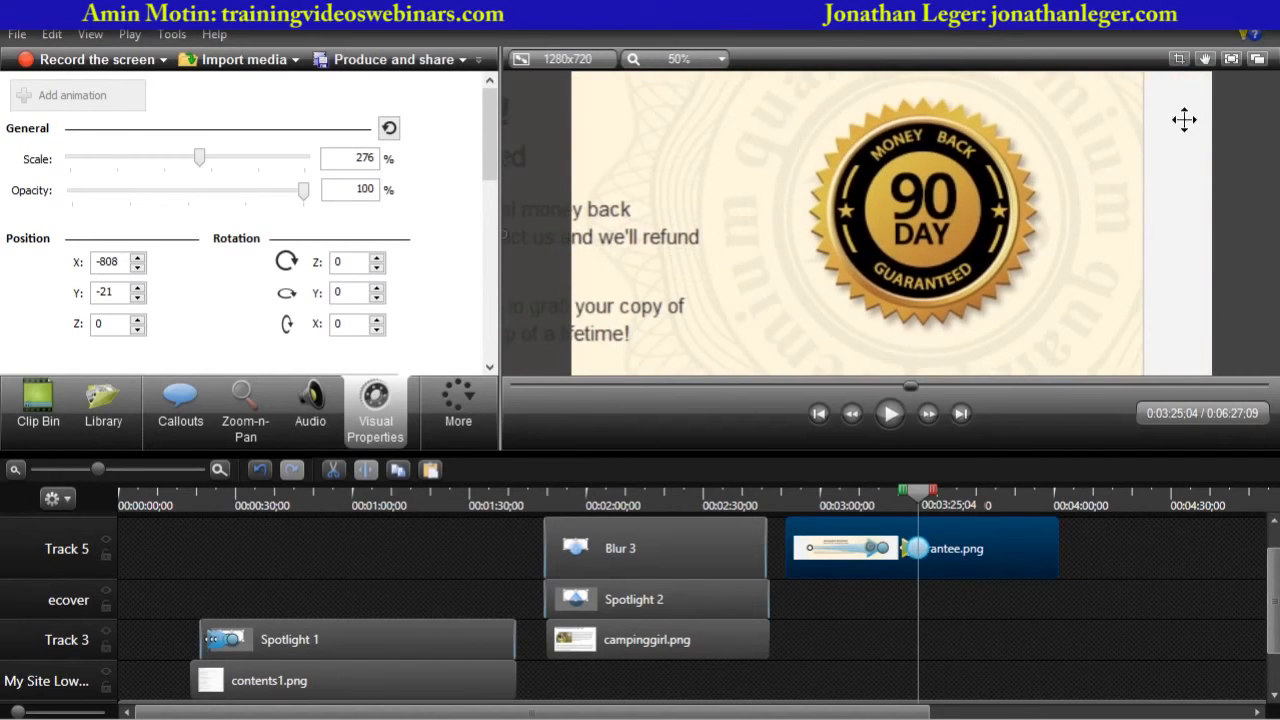
left_click_drag(914, 247, 771, 245)
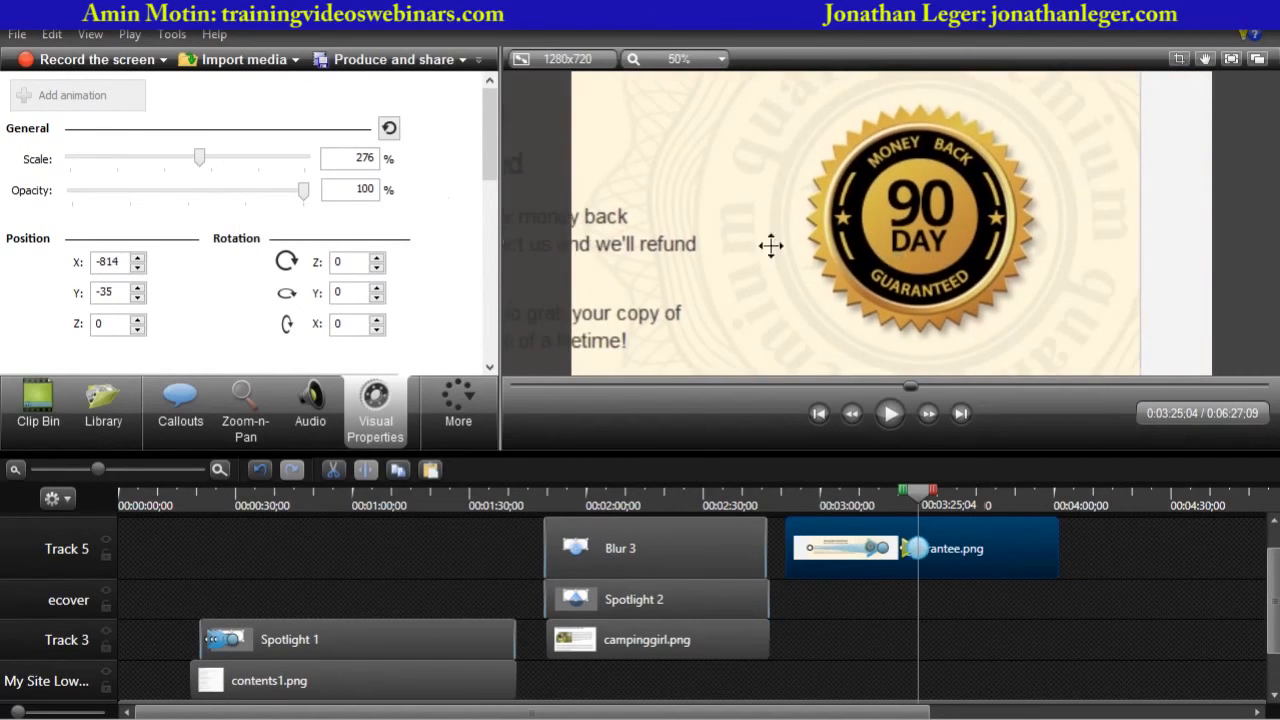
left_click_drag(190, 156, 222, 157)
left_click_drag(867, 234, 822, 241)
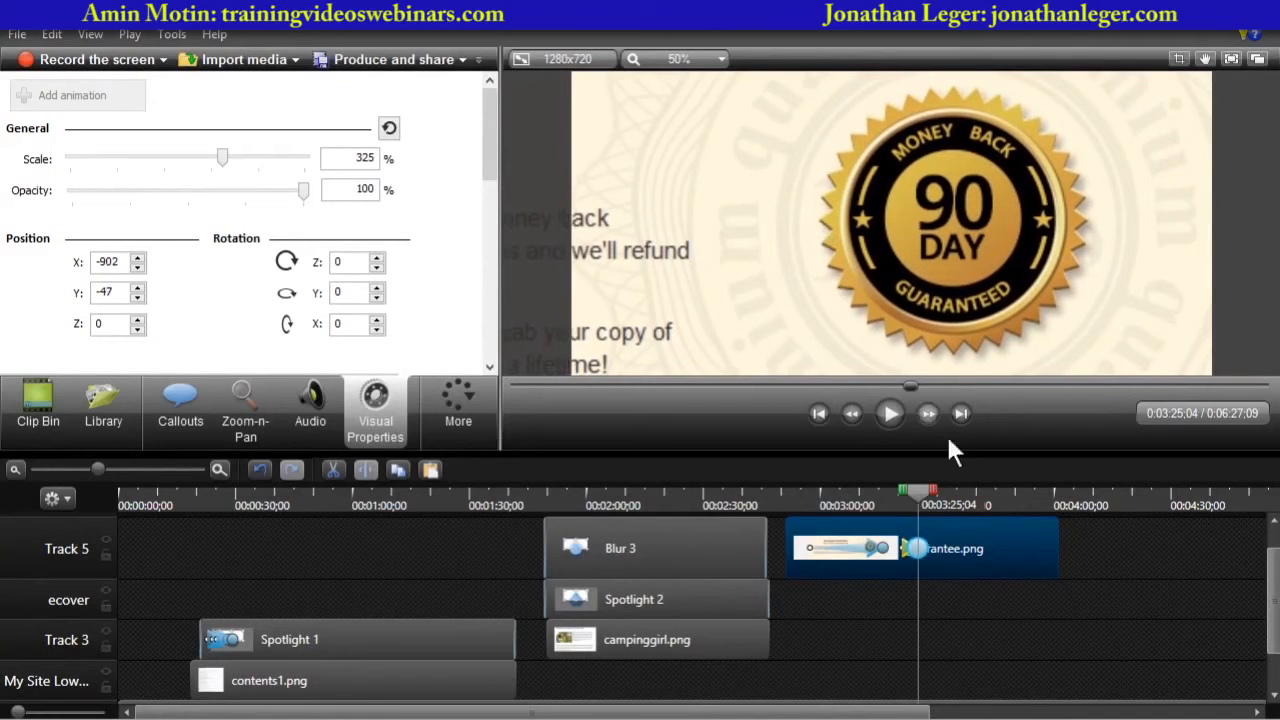
- Play the guarantee section from about 2:57 to review the slide-in and zoom onto the seal
left_click_drag(912, 492, 806, 496)
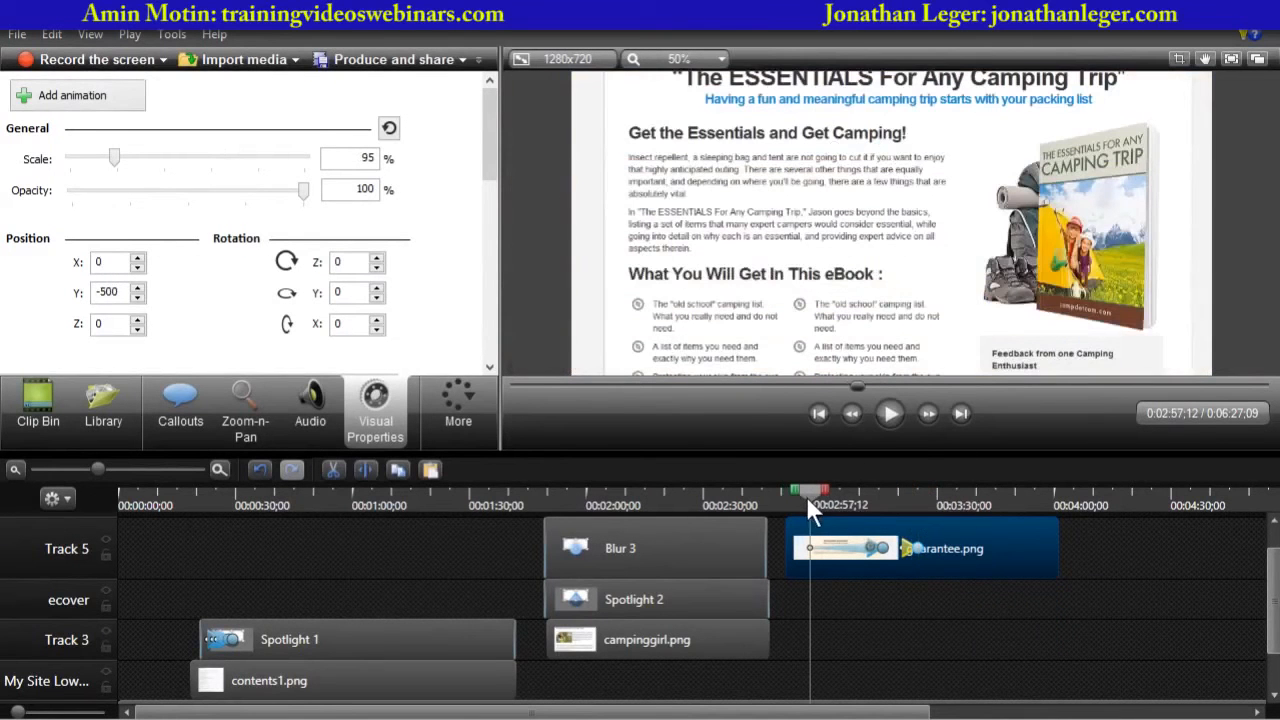
left_click(898, 414)
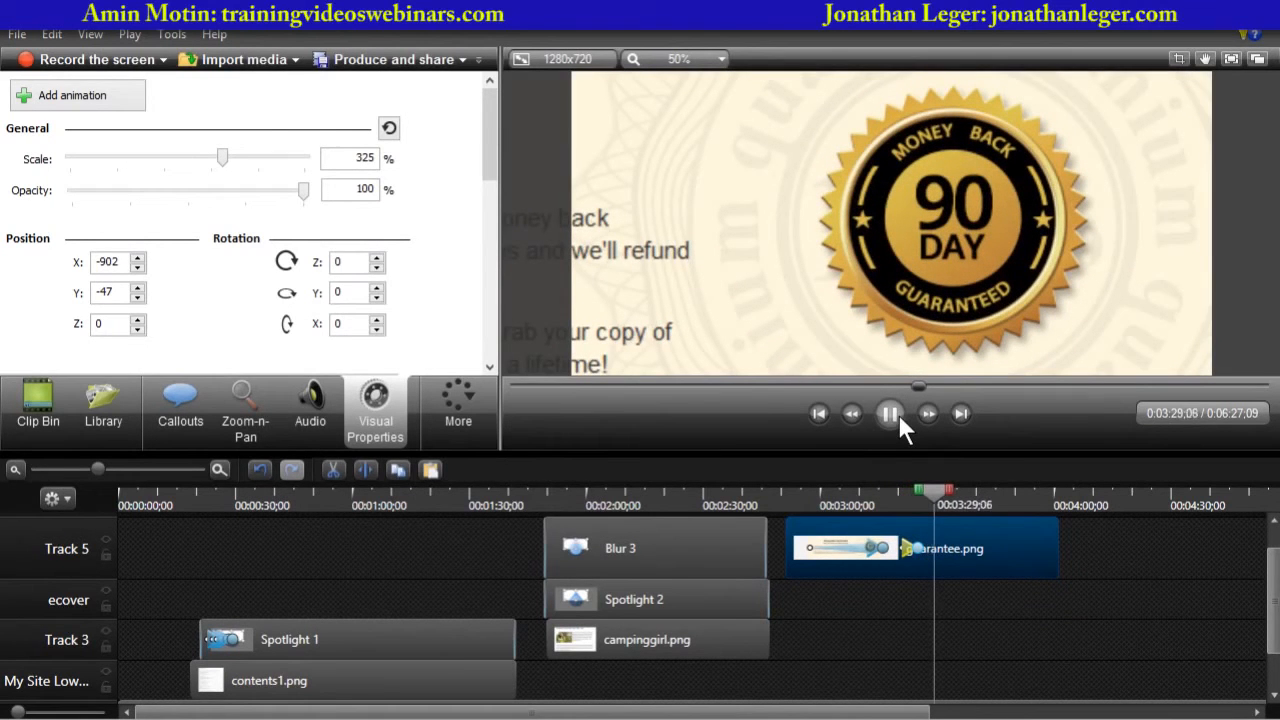
left_click(890, 506)
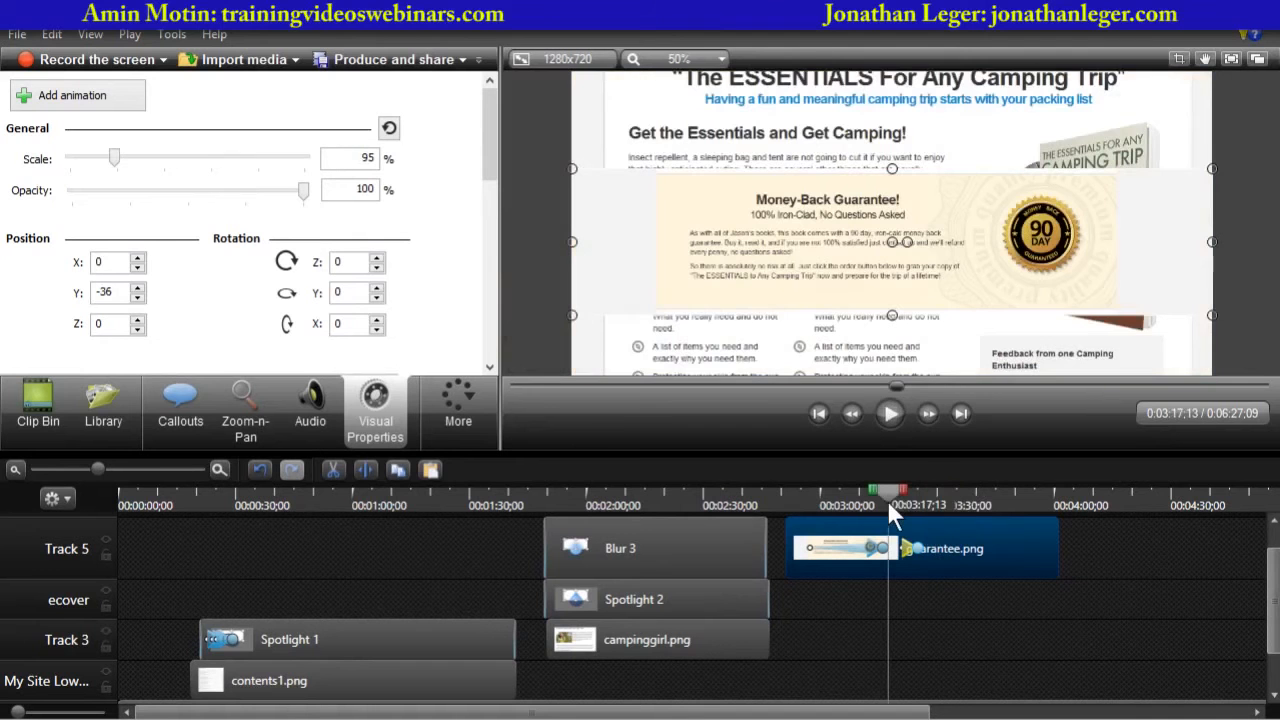
left_click_drag(889, 495, 893, 494)
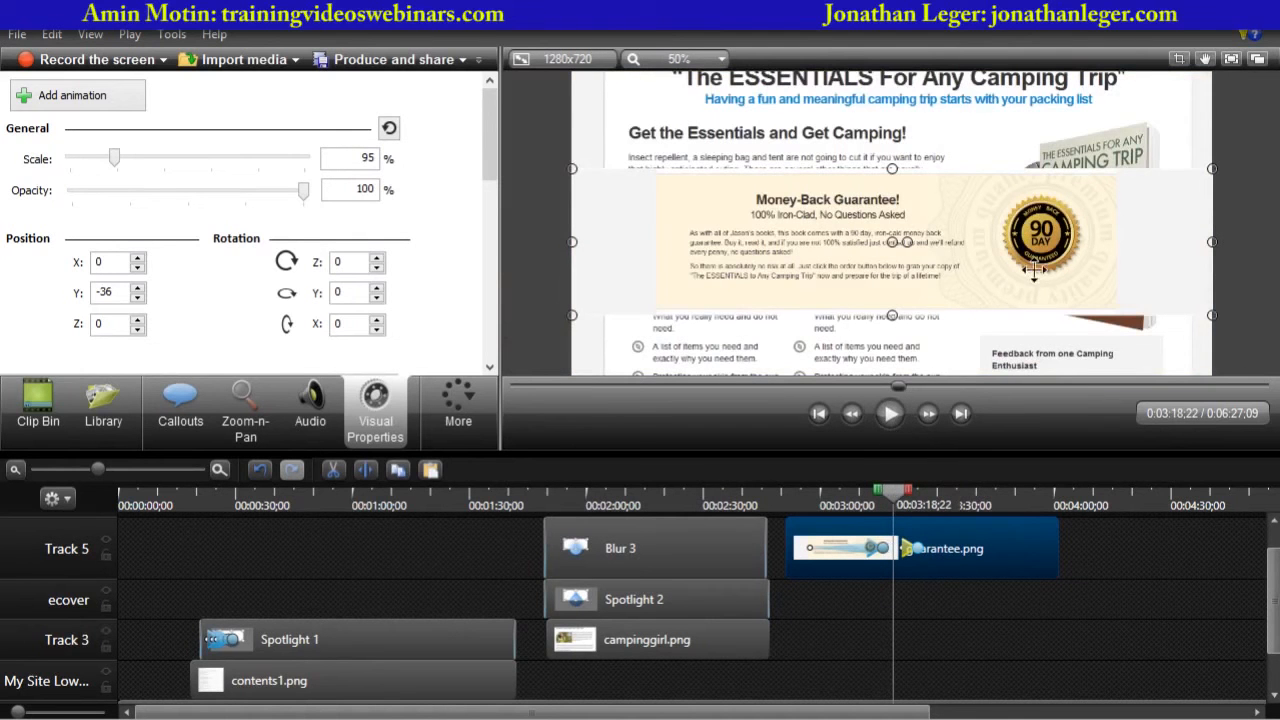
left_click(885, 414)
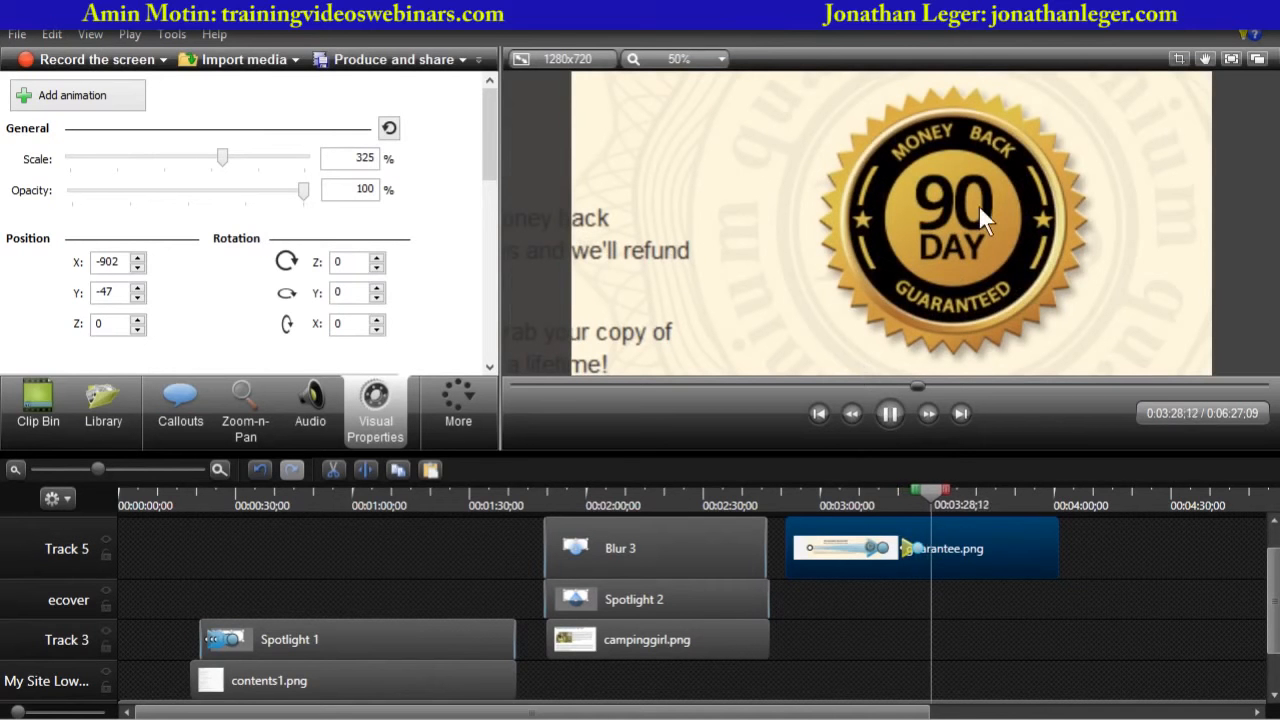
key("space")
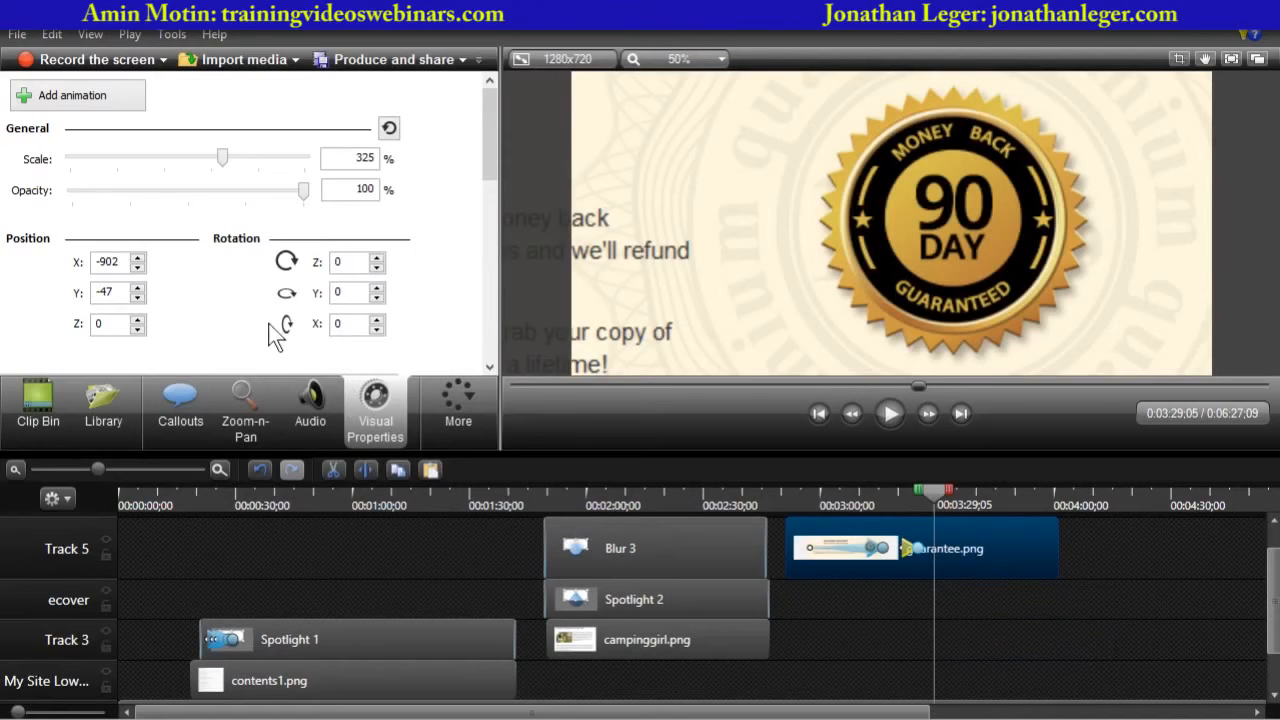
- Add an animation at about 3:29 panning the enlarged image to the Money-Back Guarantee heading and text
left_click(72, 98)
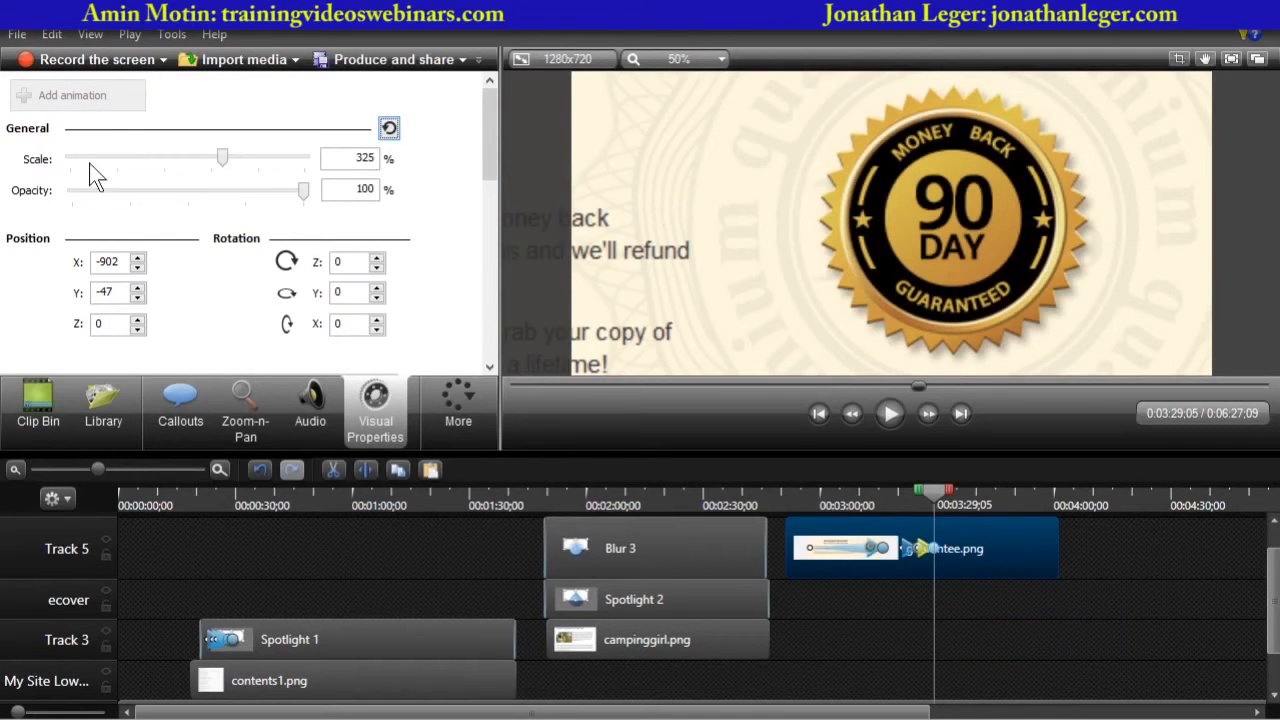
left_click_drag(637, 216, 1063, 237)
left_click_drag(678, 281, 903, 310)
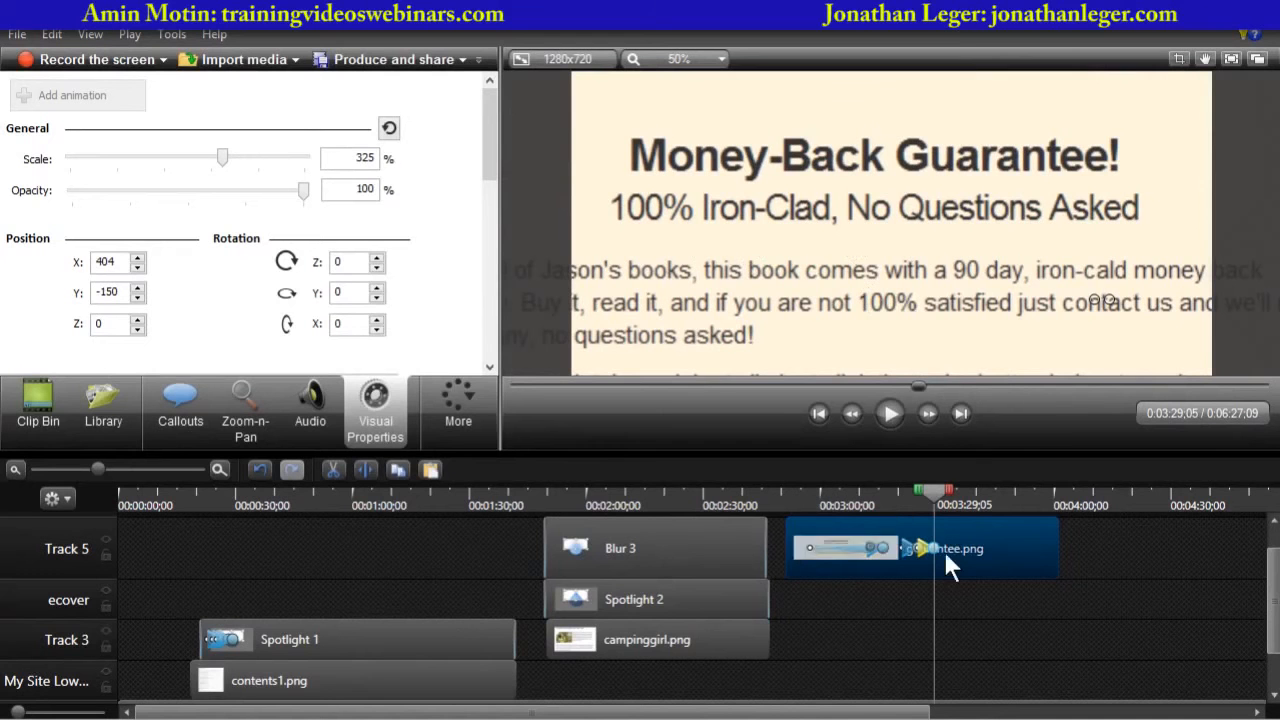
- Play back the enlarged guarantee image from about 3:24 to review the zoom and pan animations
left_click(152, 469)
left_click_drag(689, 491, 475, 504)
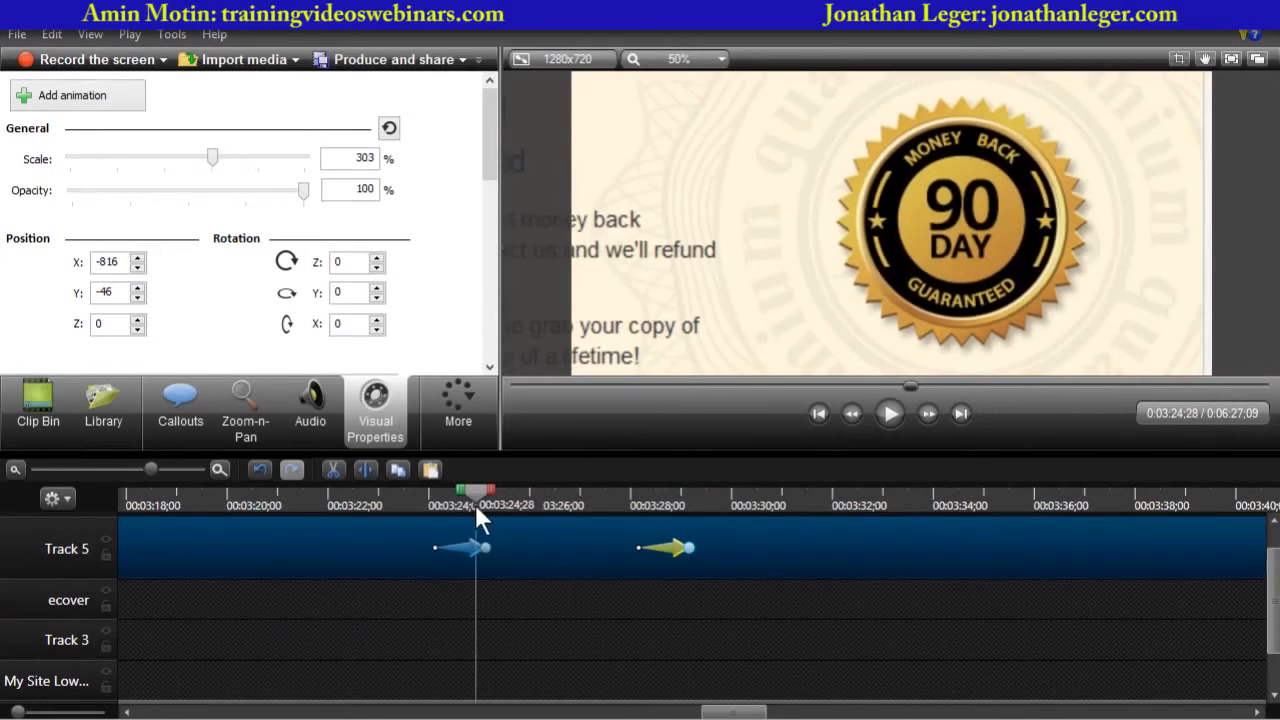
left_click(890, 413)
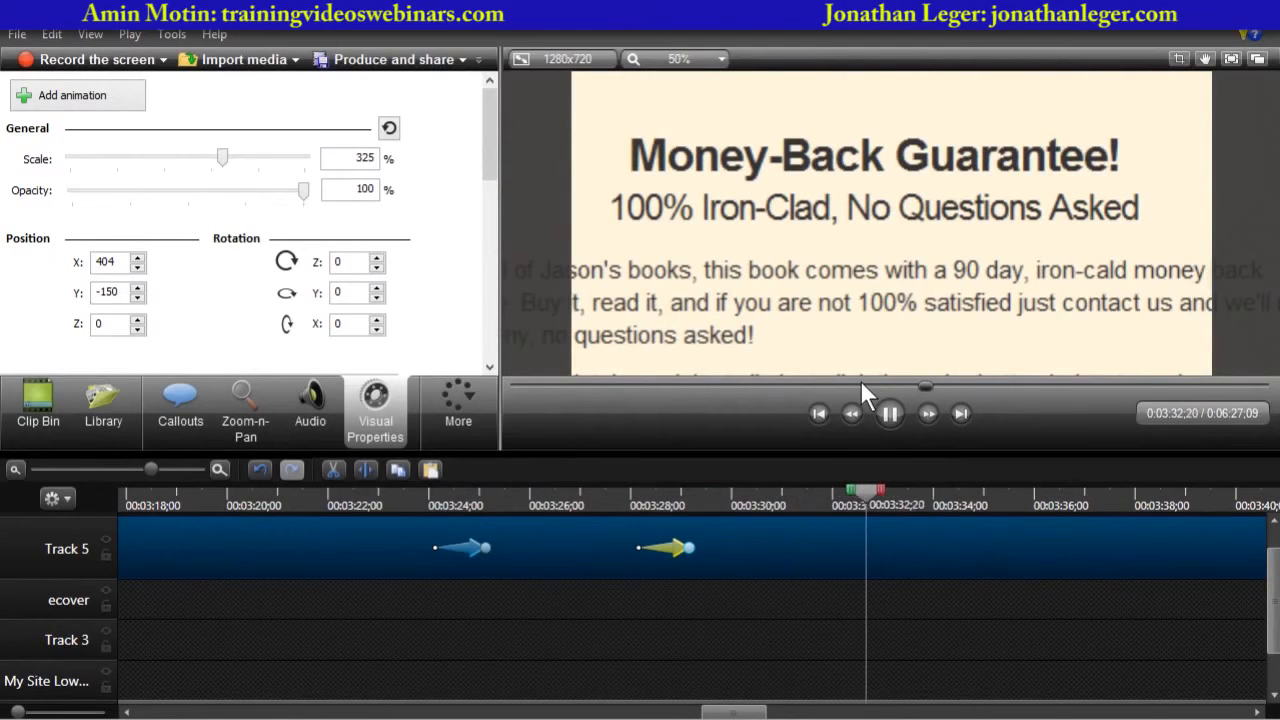
left_click(889, 413)
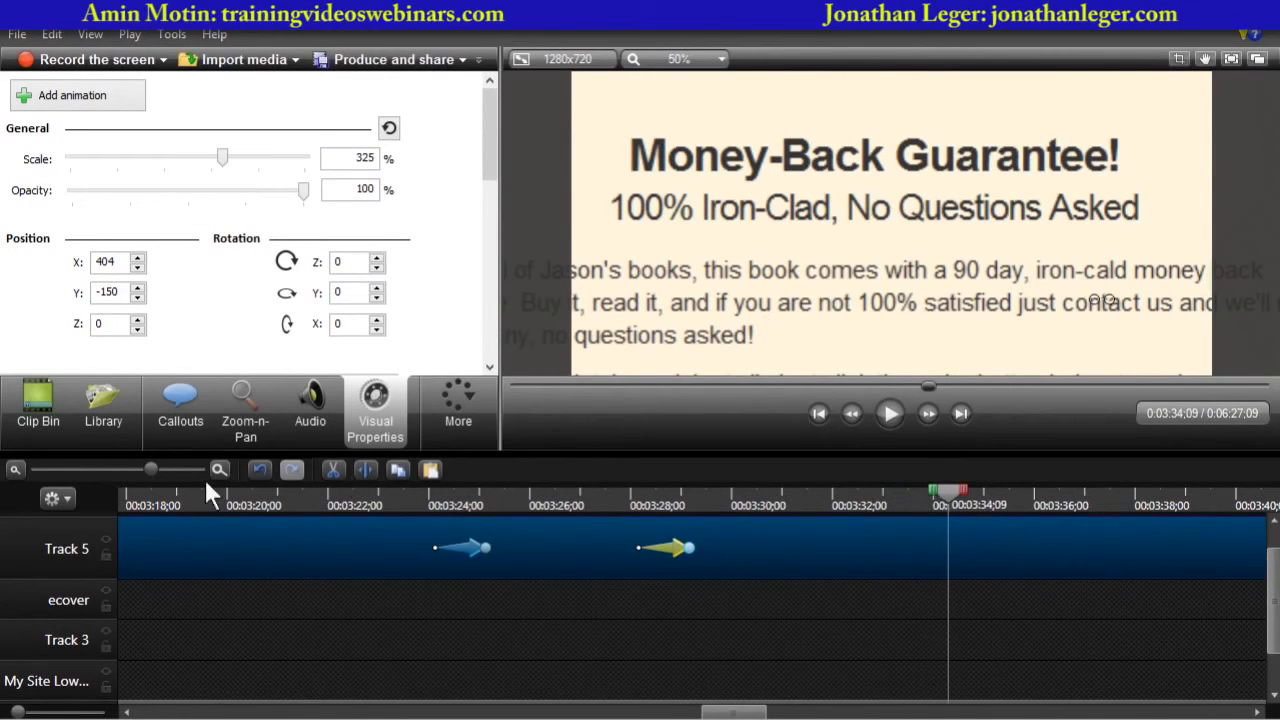
- Place Watch-Now.png on a new Track 6 at about 3:34 and extend the guarantee clip to end with it
left_click(127, 469)
left_click(91, 467)
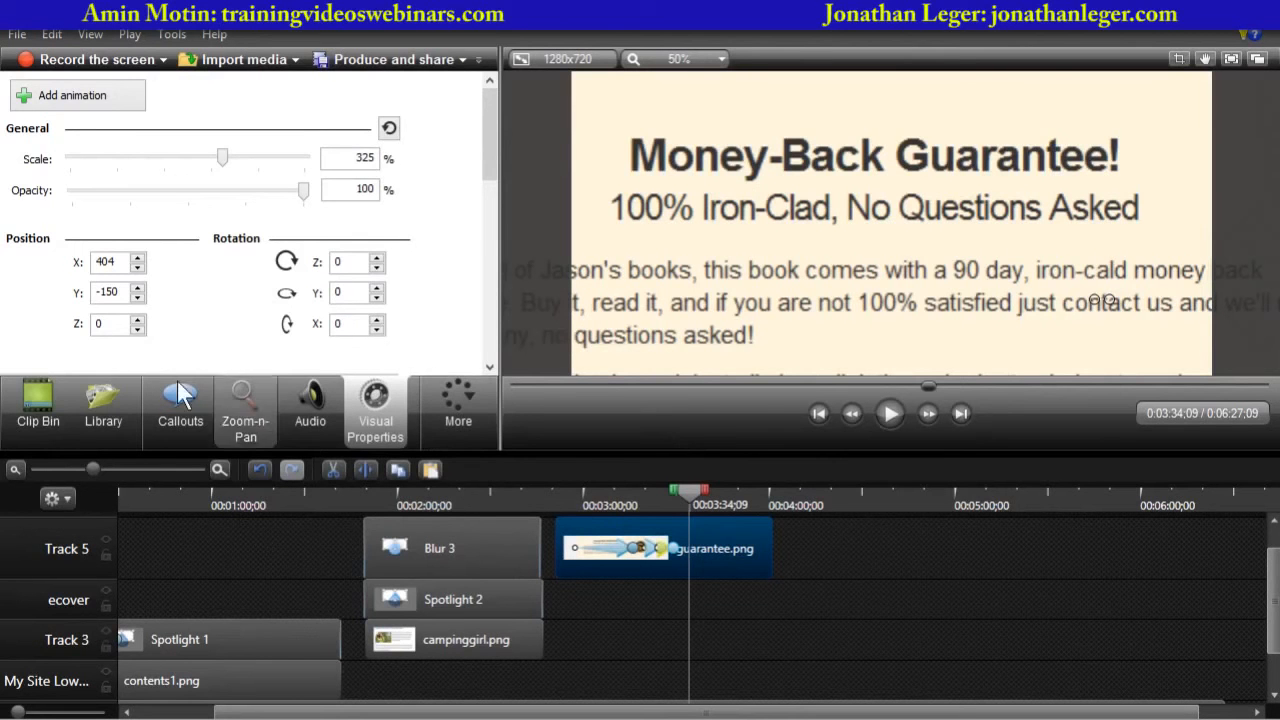
left_click(37, 395)
left_click_drag(492, 197, 484, 258)
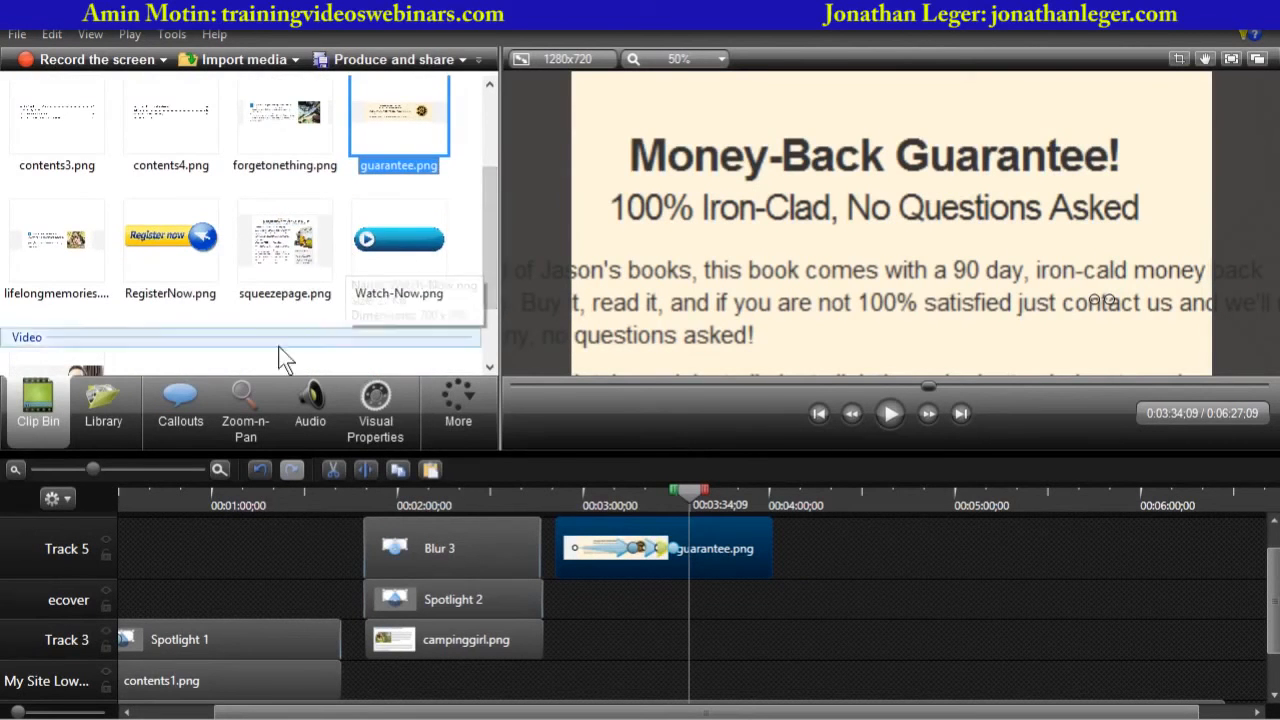
left_click_drag(489, 276, 486, 300)
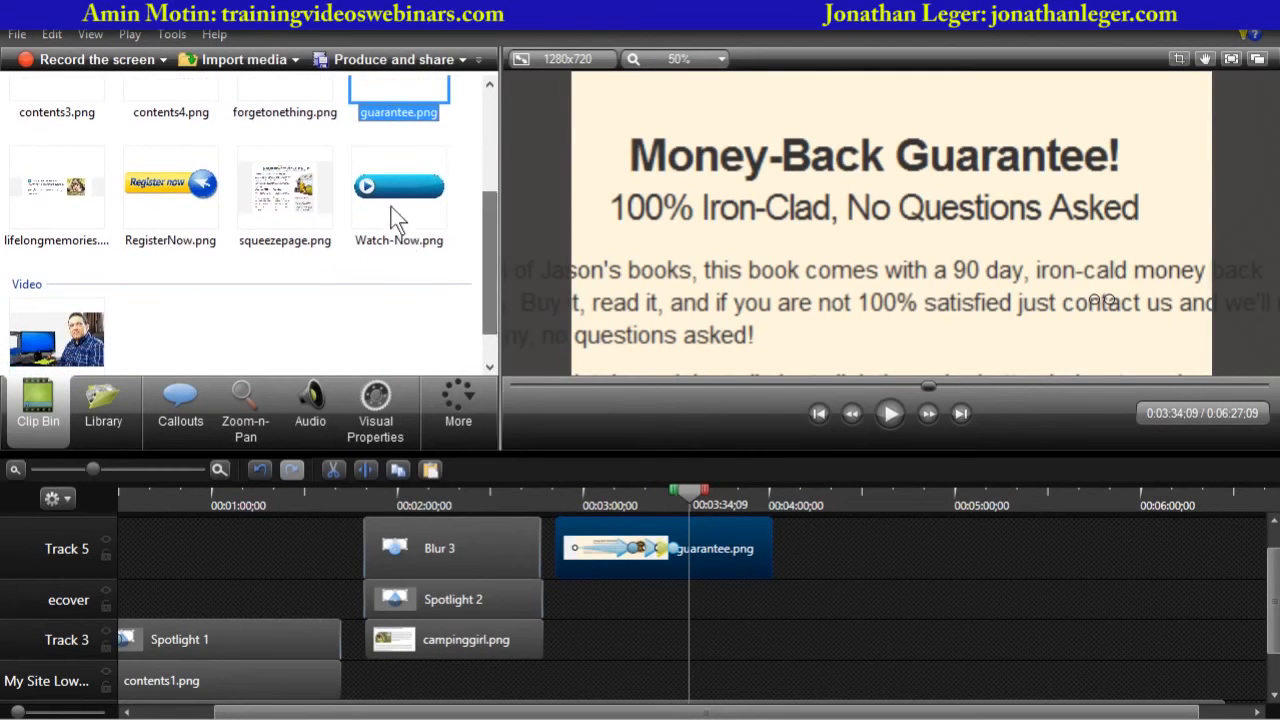
left_click(390, 196)
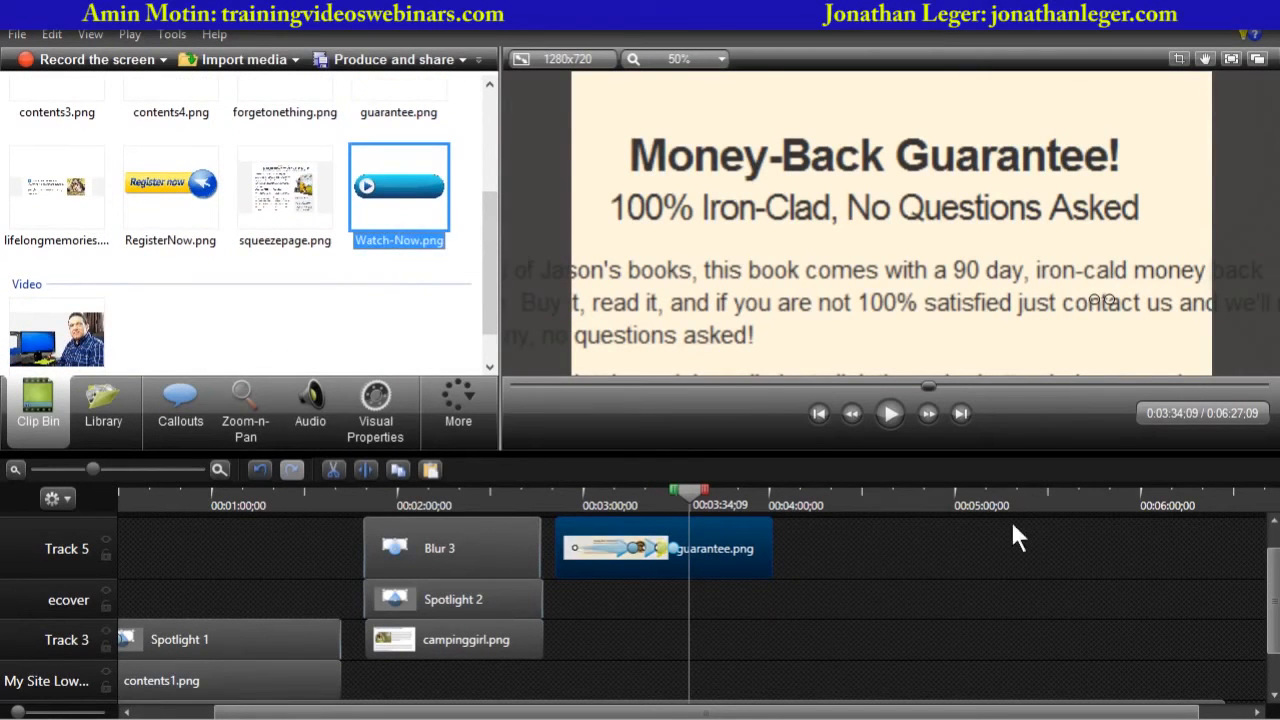
left_click_drag(1016, 452, 1013, 369)
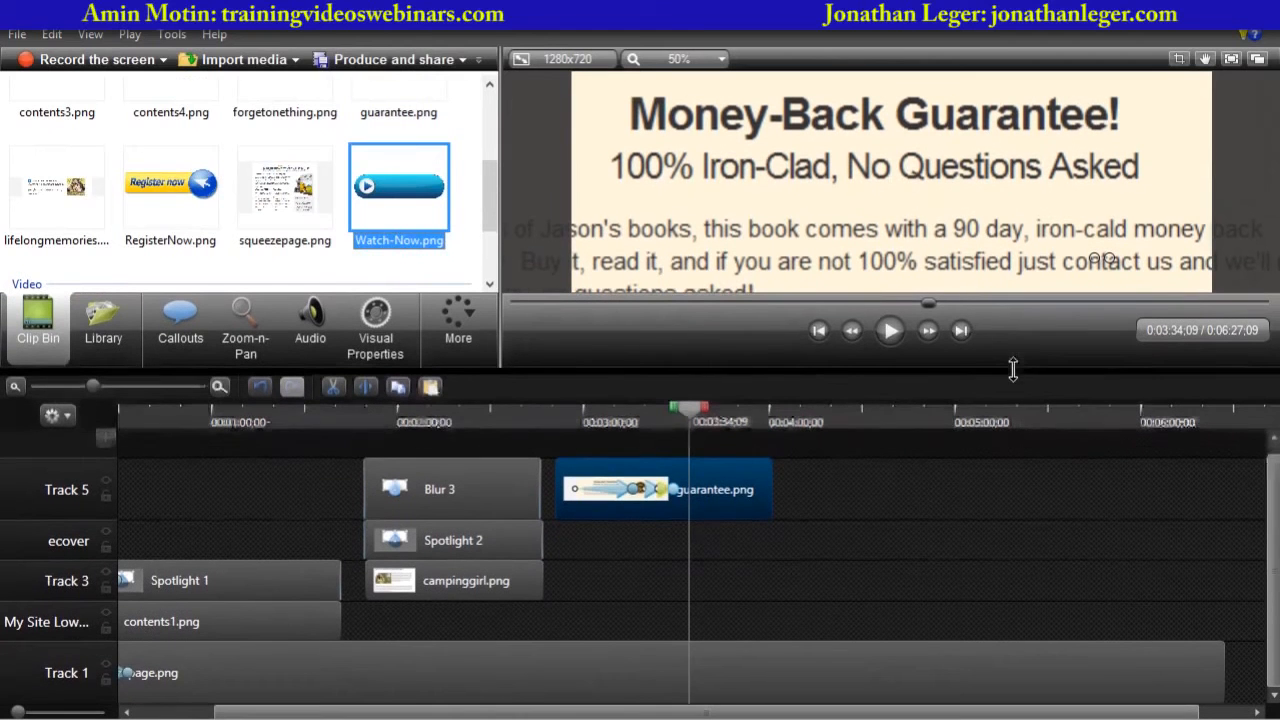
left_click(104, 436)
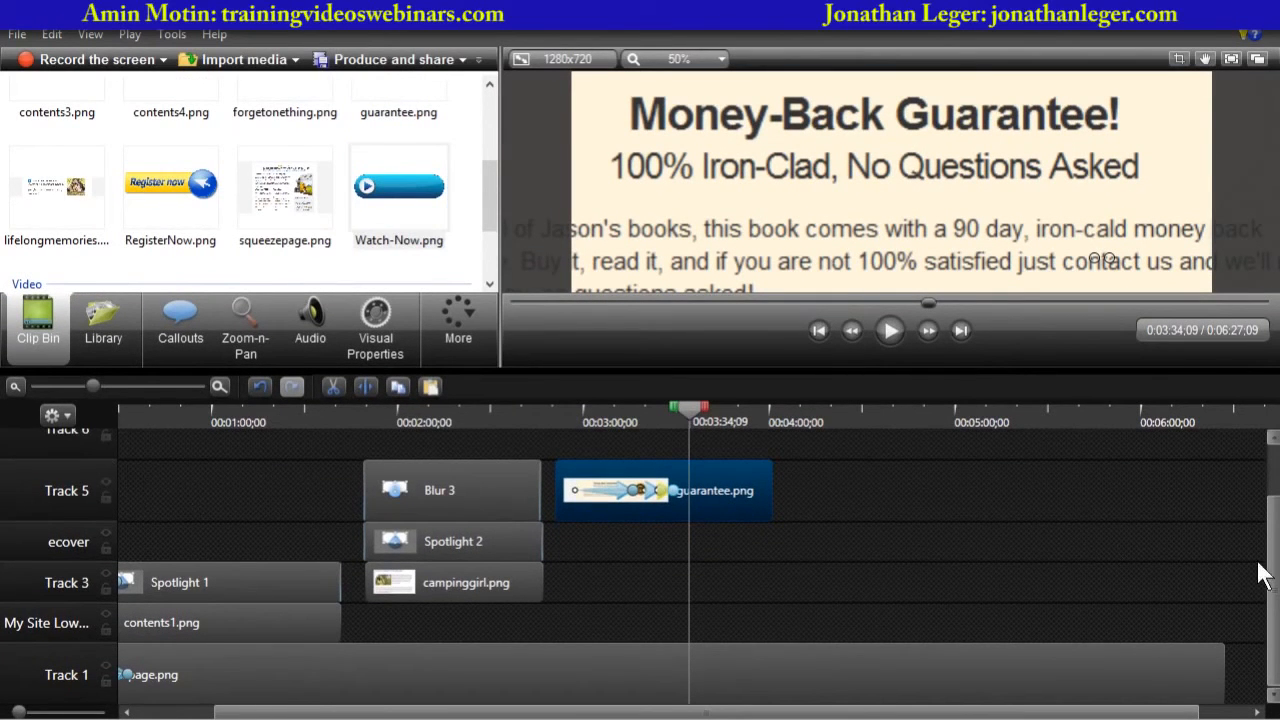
left_click_drag(1271, 560, 1274, 511)
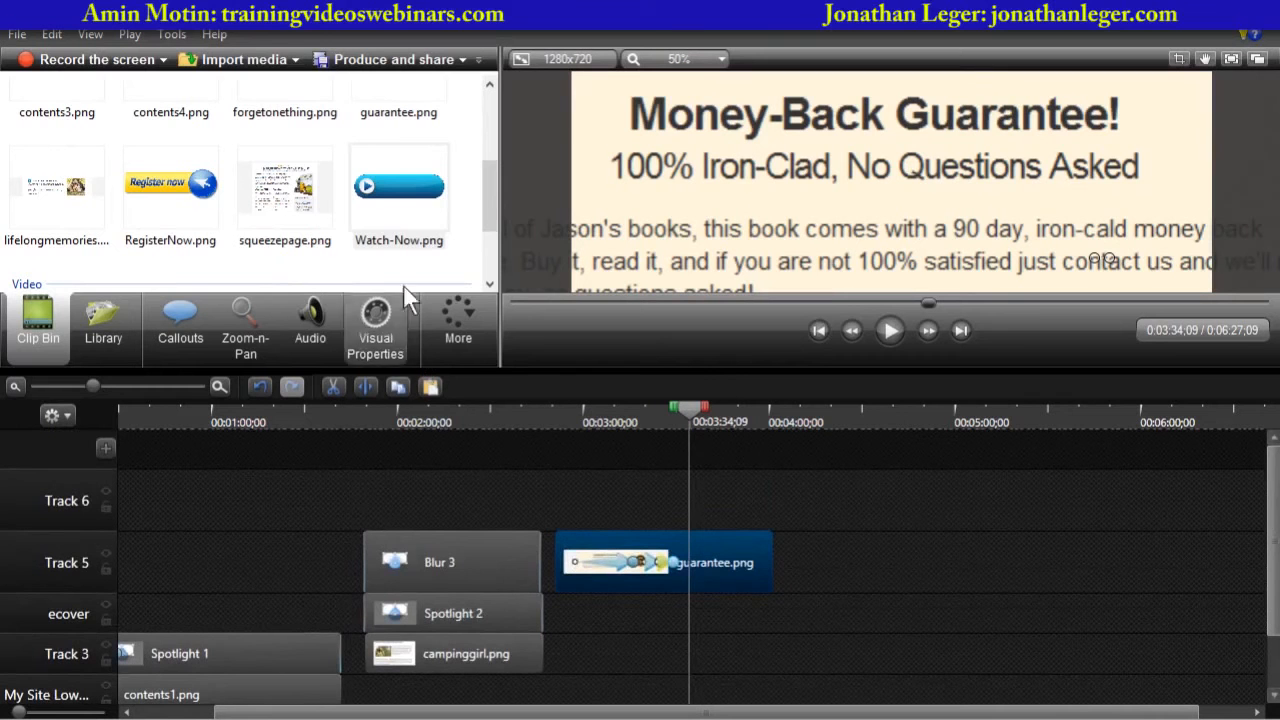
left_click_drag(399, 192, 491, 307)
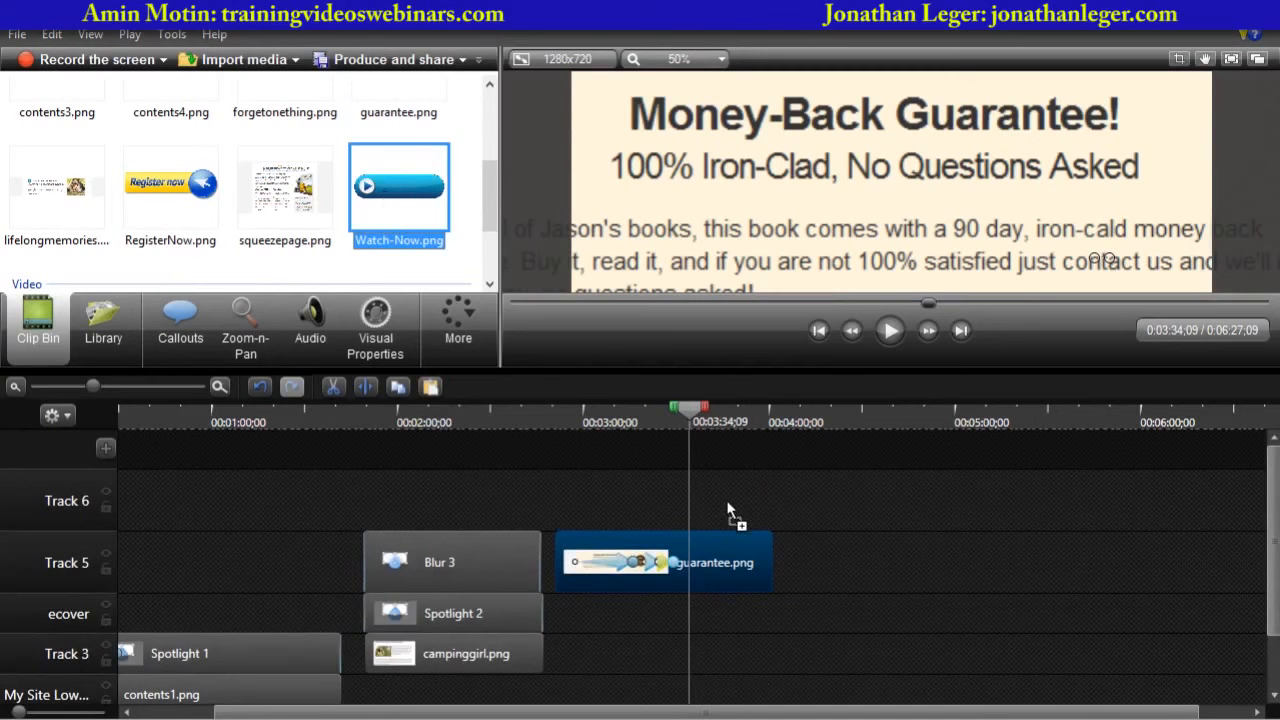
left_click_drag(728, 512, 760, 490)
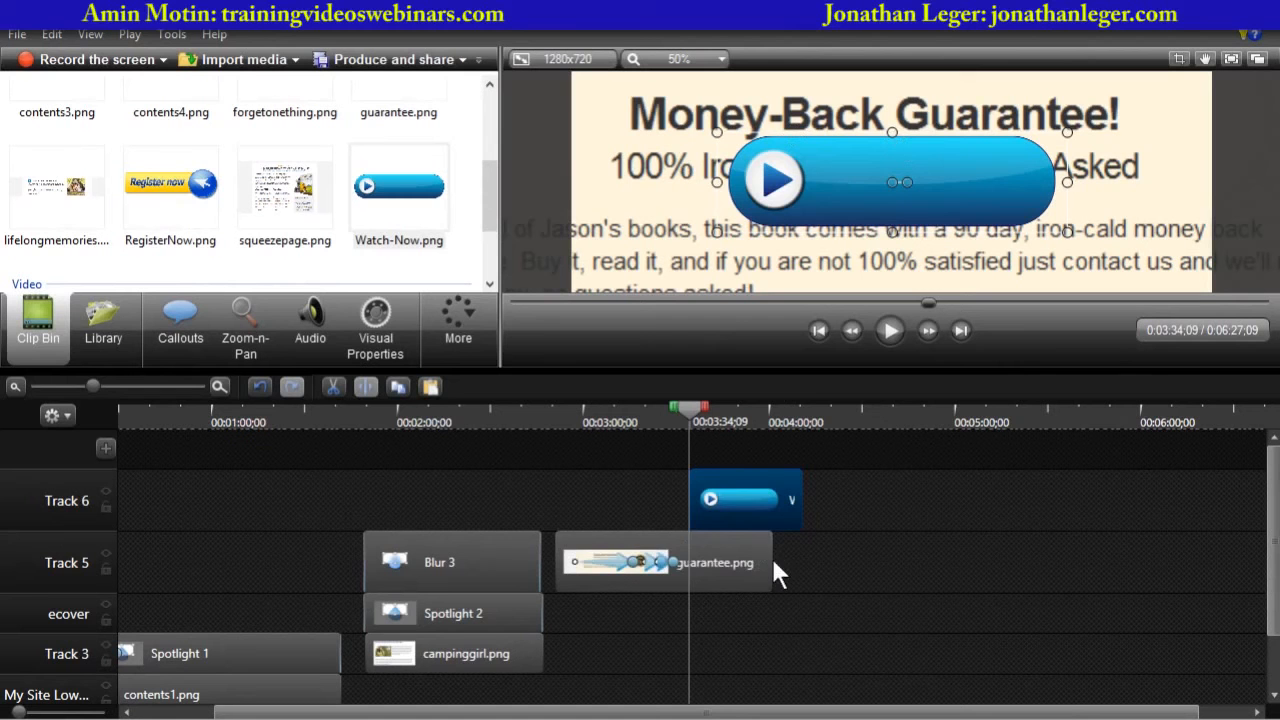
left_click_drag(768, 561, 802, 561)
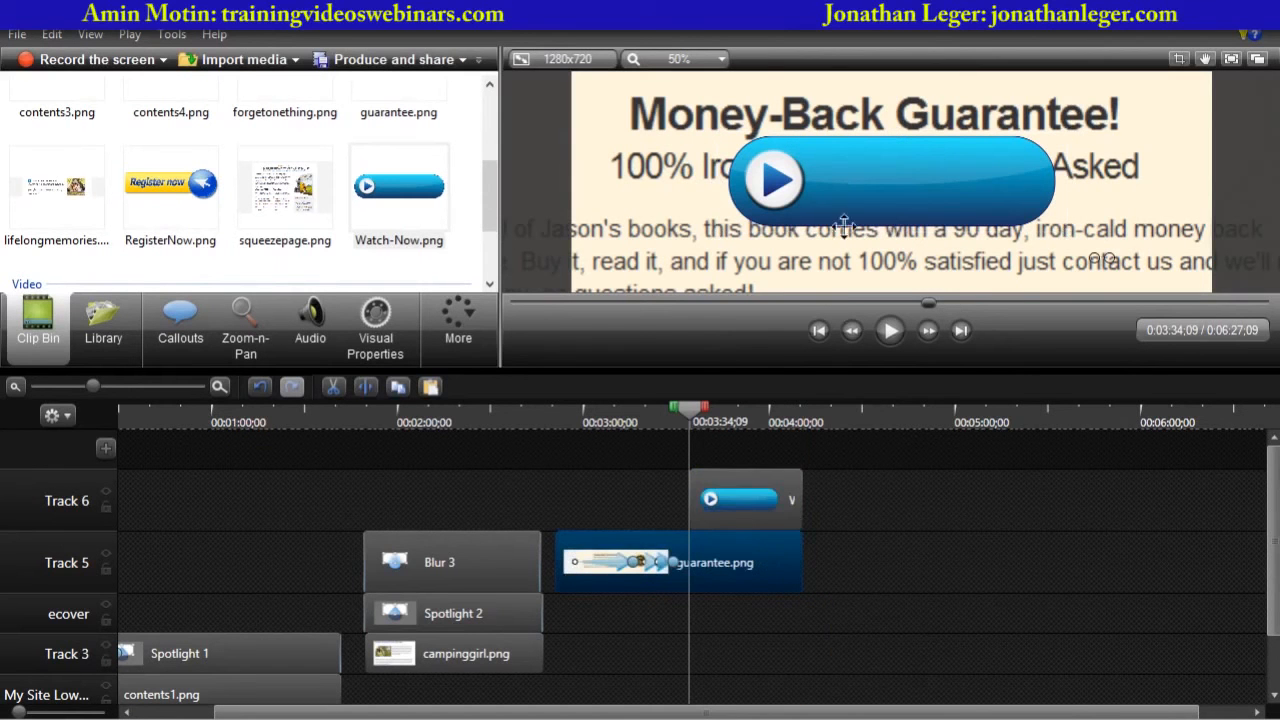
left_click(778, 489)
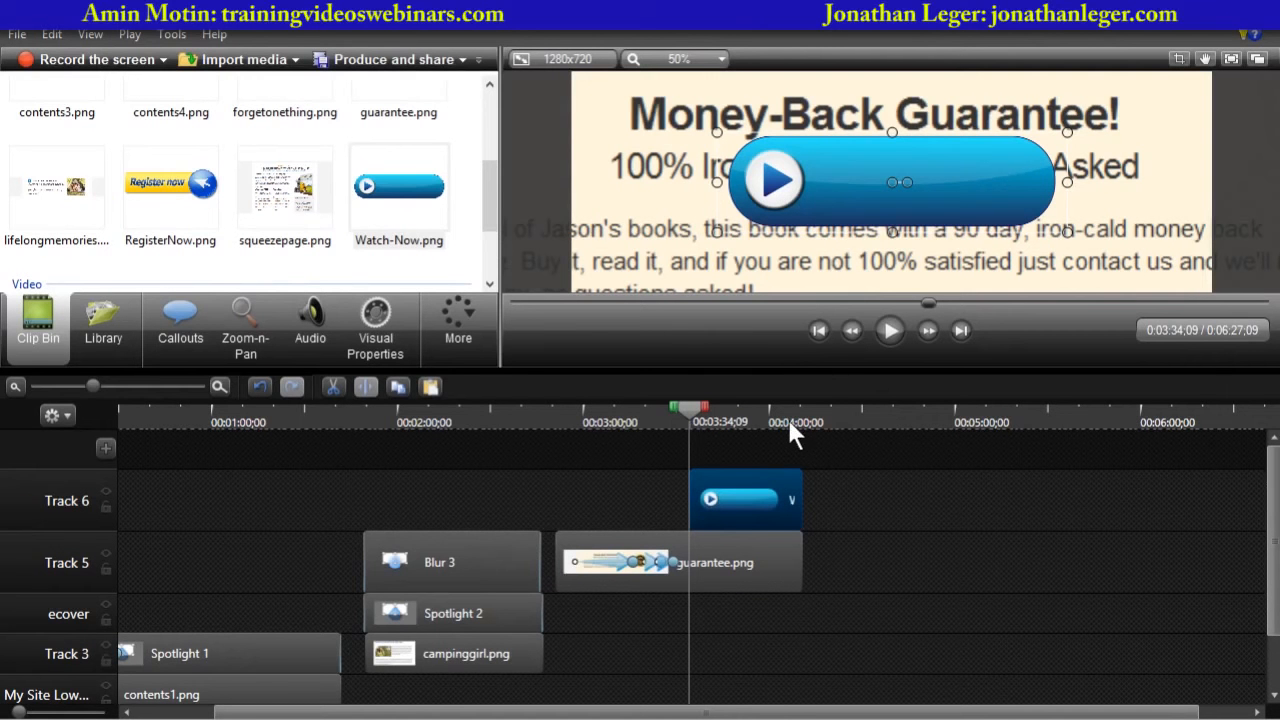
- Add a text-only callout at the playhead over the Watch-Now button and open its text colour palette
left_click(195, 342)
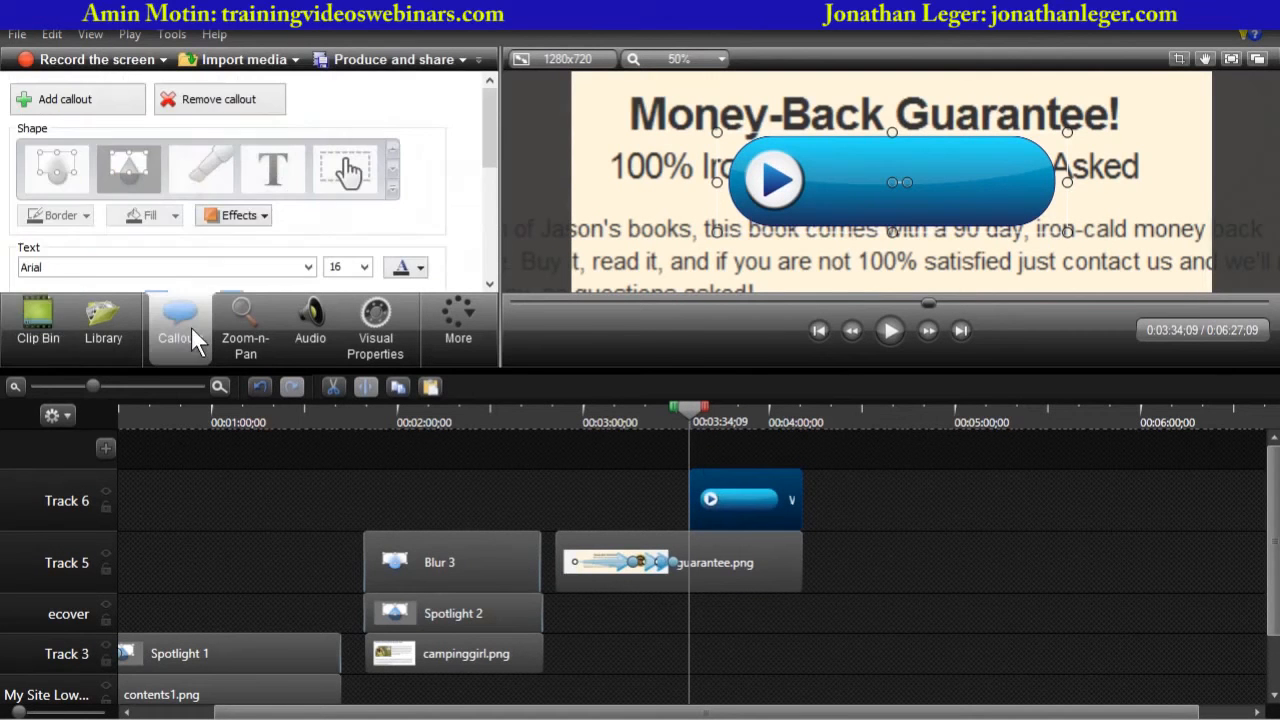
left_click(75, 100)
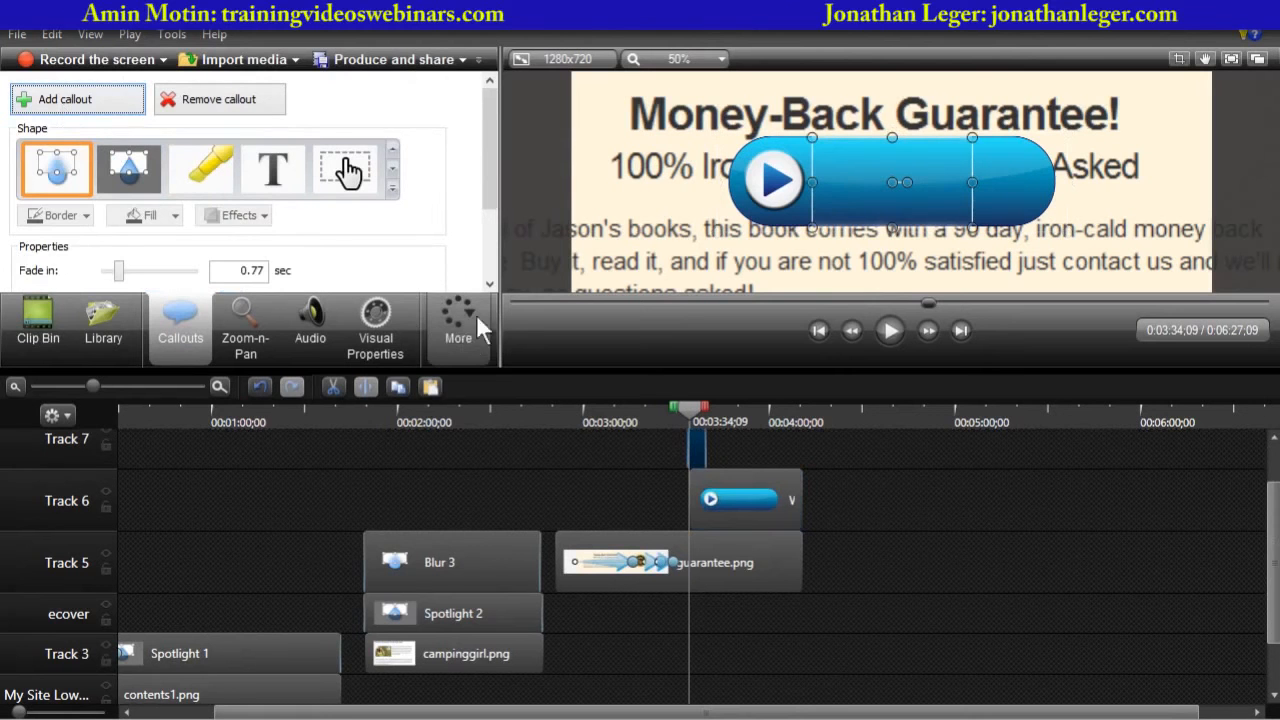
left_click(275, 172)
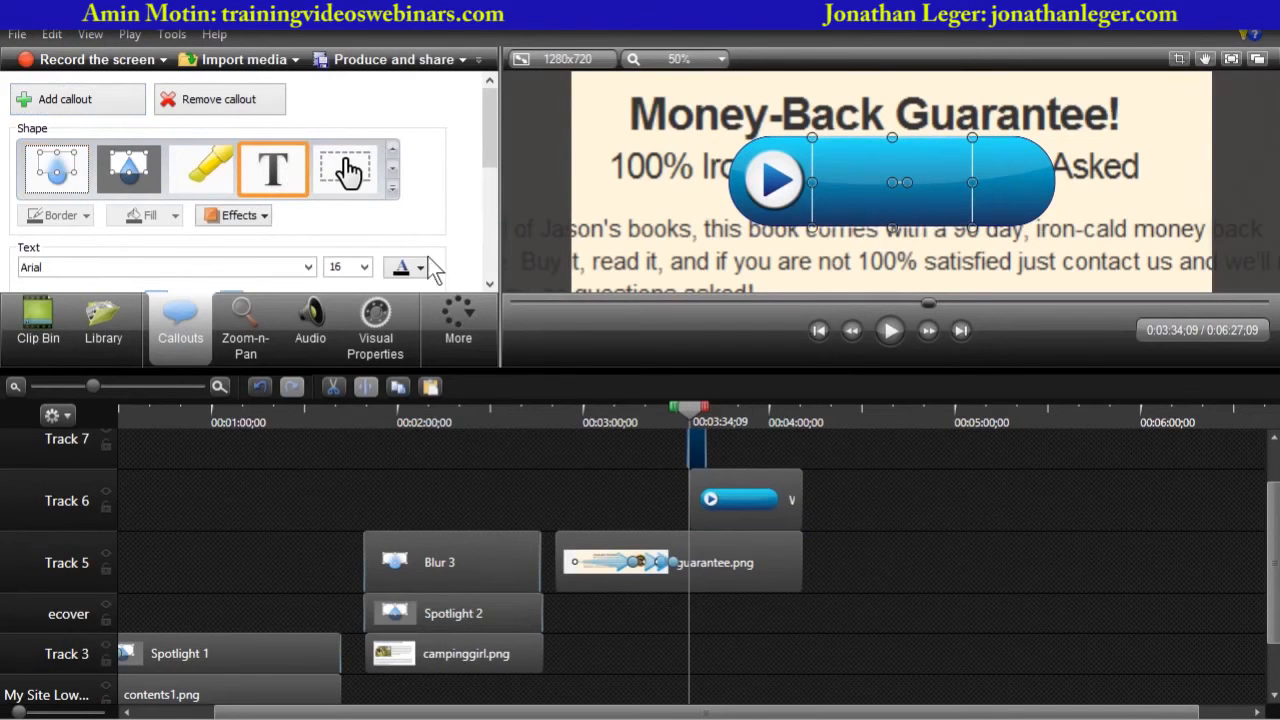
left_click_drag(555, 369, 528, 527)
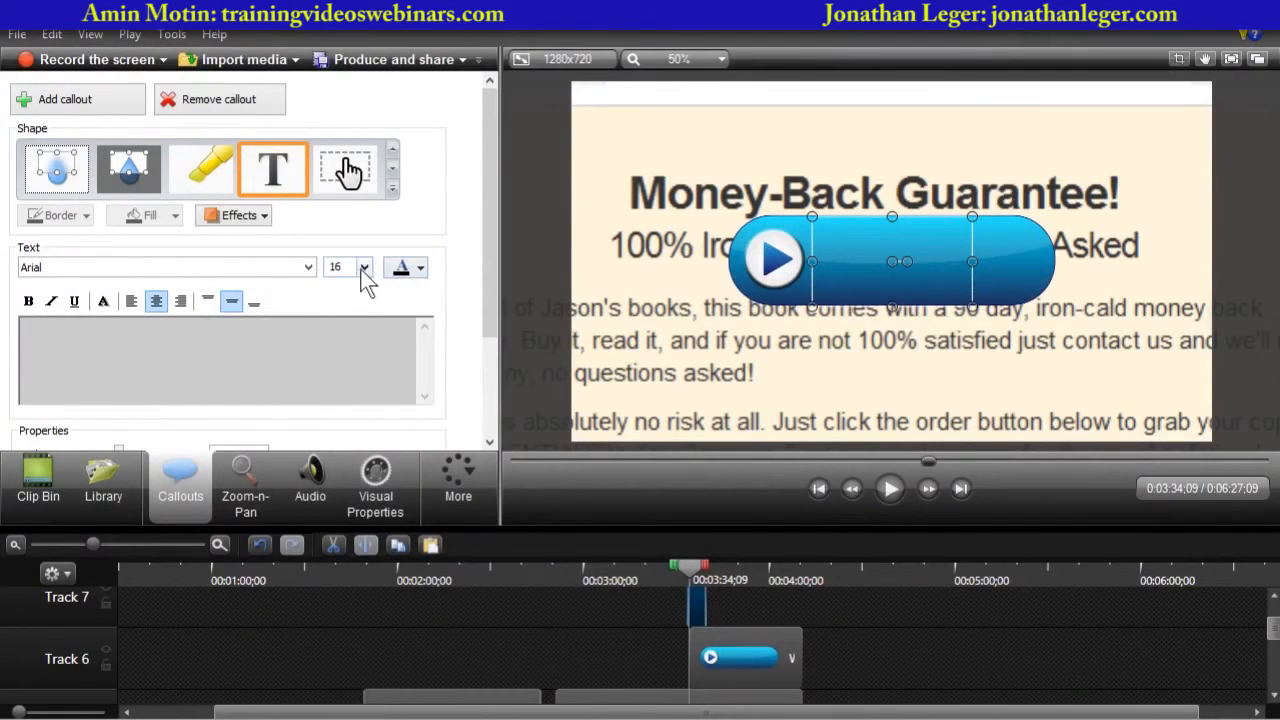
left_click(421, 270)
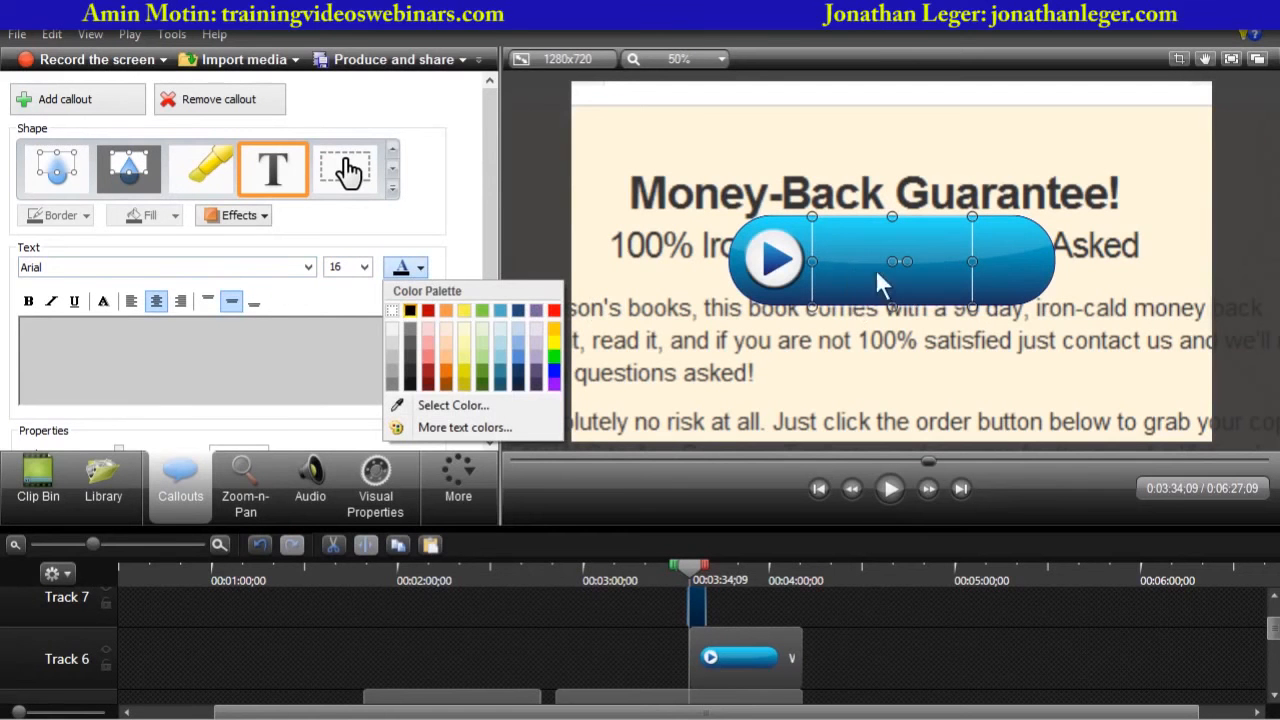
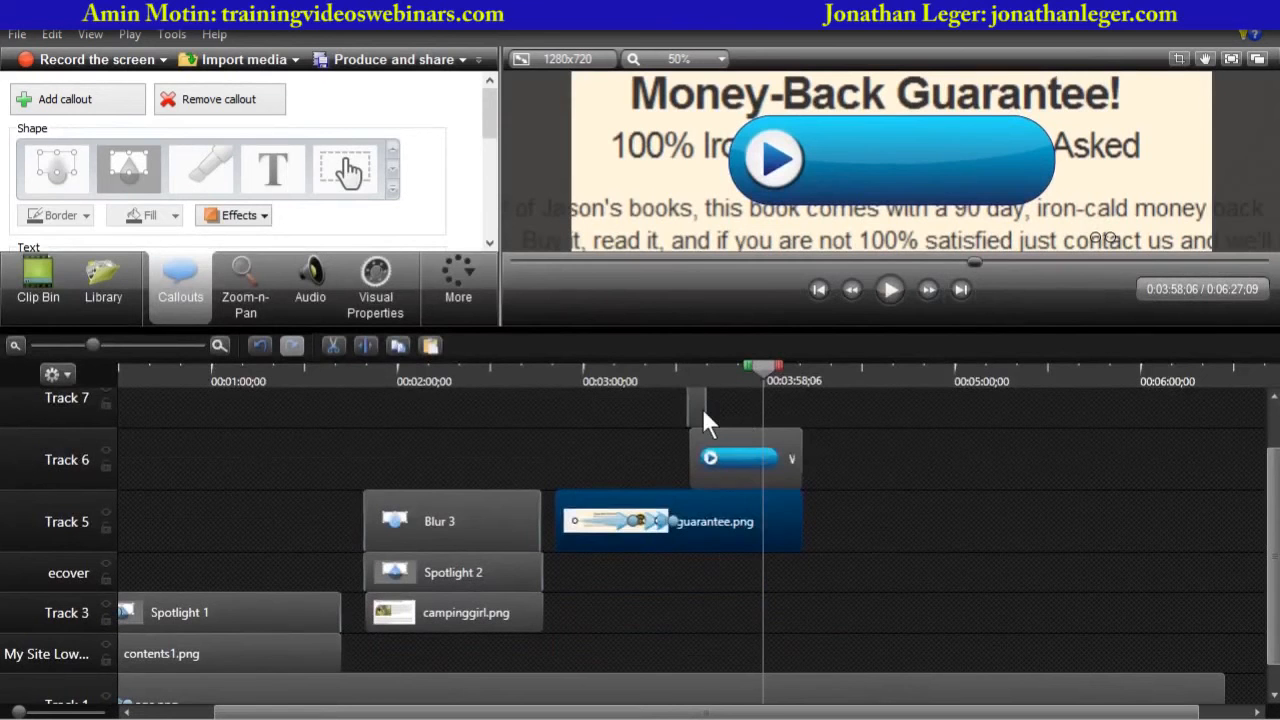
- Extend the Text 4 callout on Track 7 so it ends together with the button callout on Track 6
left_click(702, 408)
left_click(716, 379)
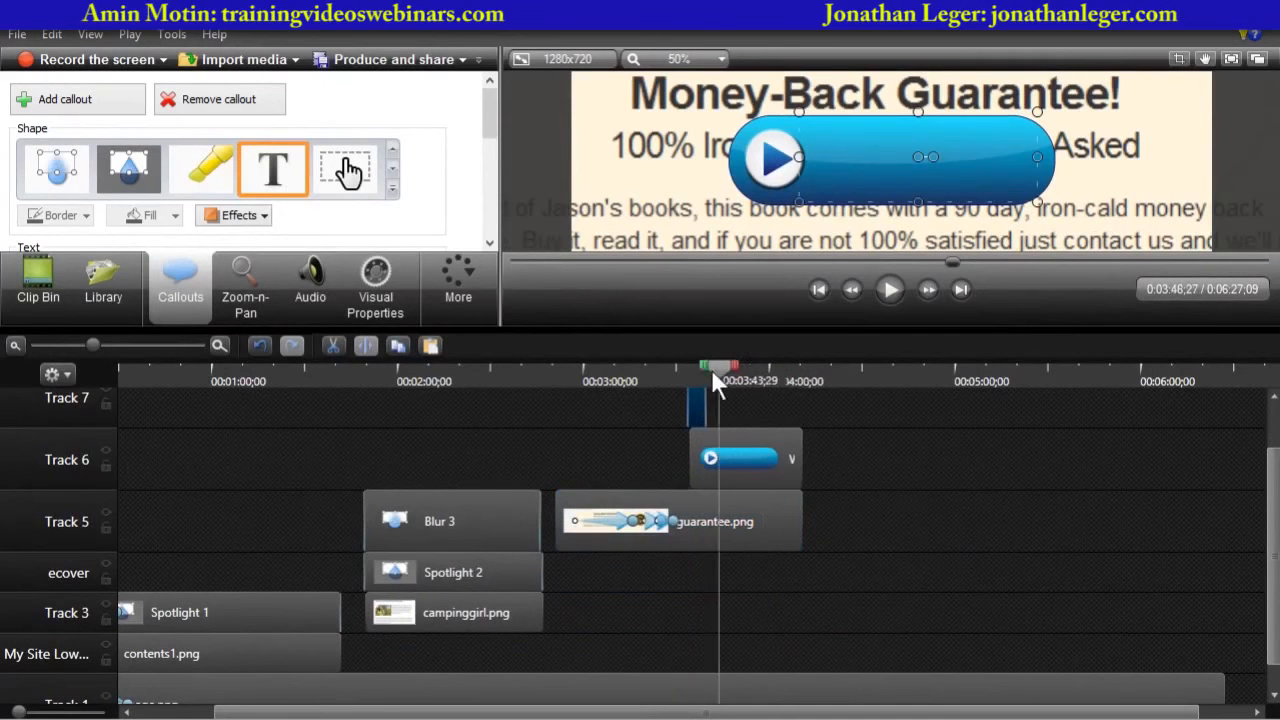
left_click_drag(711, 369, 692, 372)
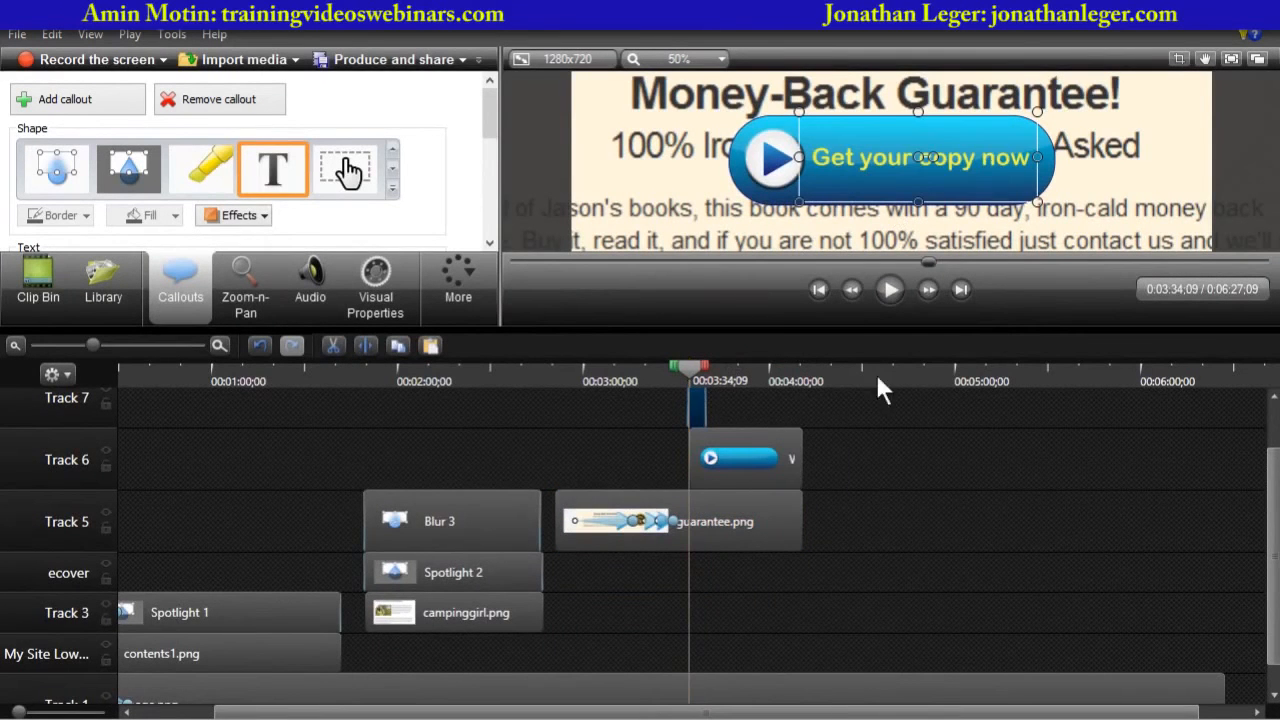
left_click(765, 450)
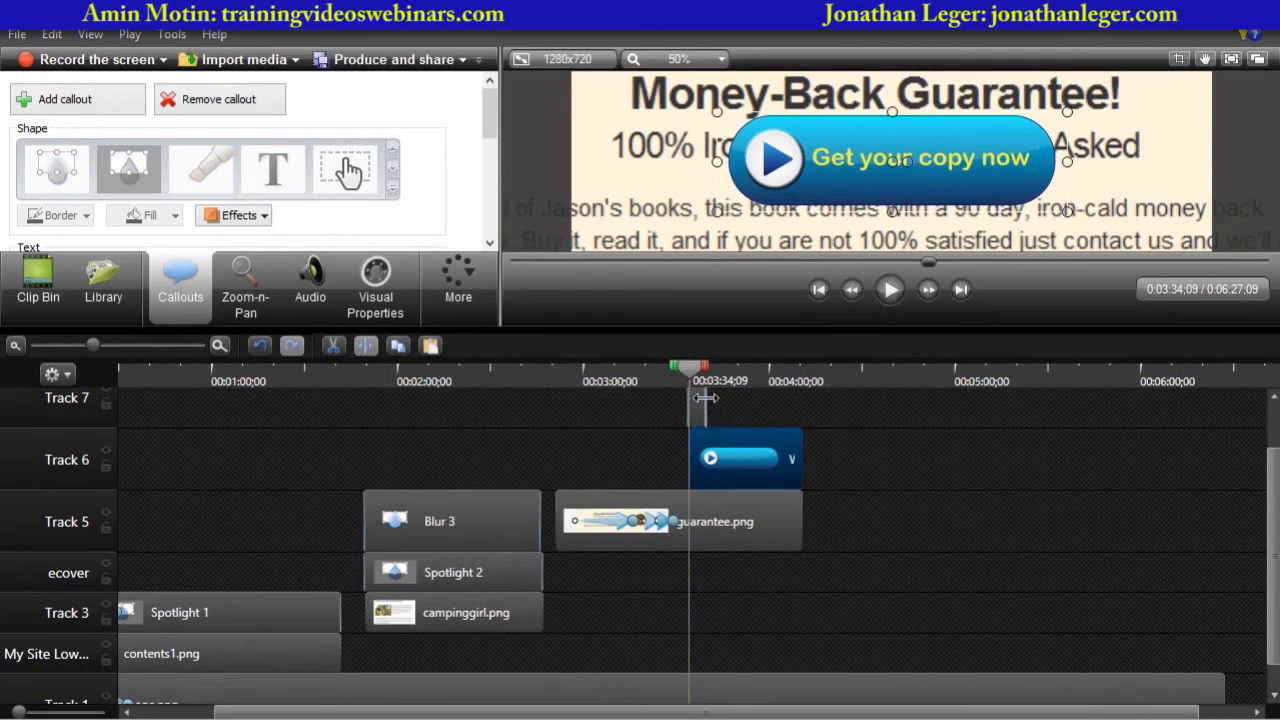
left_click_drag(705, 398, 800, 402)
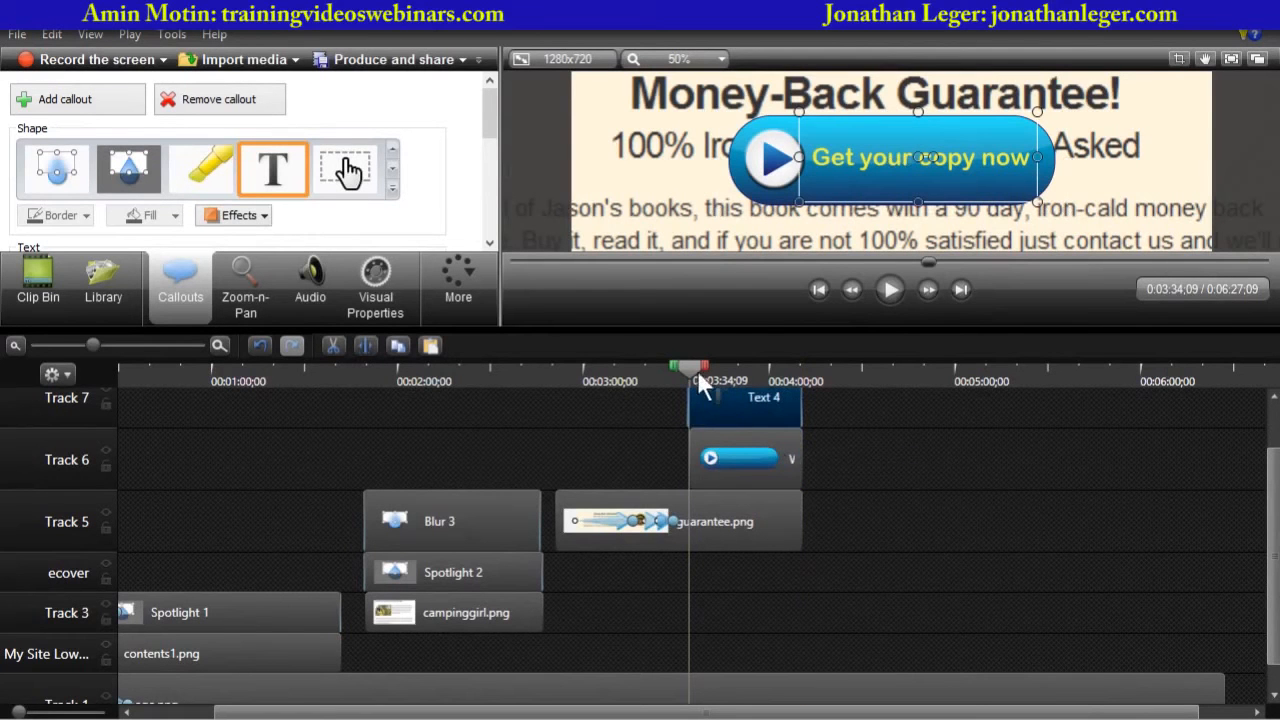
- Play back the section around the button callout to check the text on it
left_click_drag(692, 367, 791, 359)
left_click(895, 290)
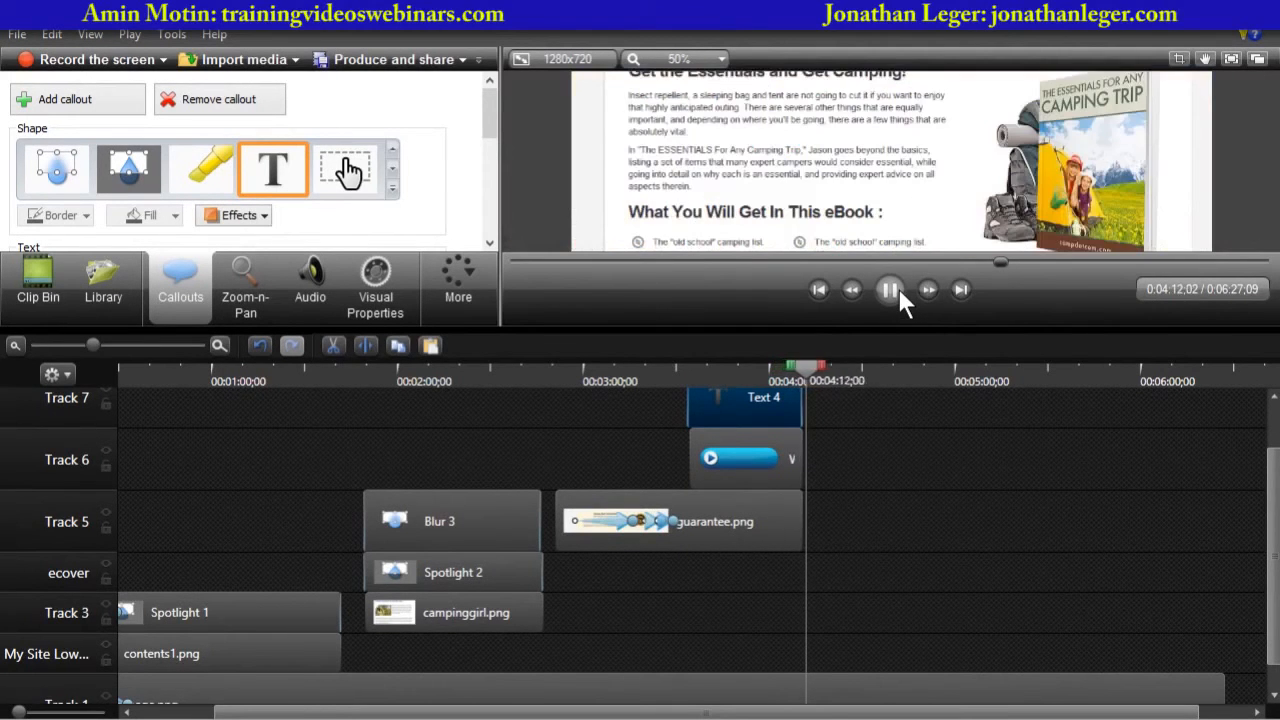
left_click(898, 289)
scroll(1272, 538, "up", 1)
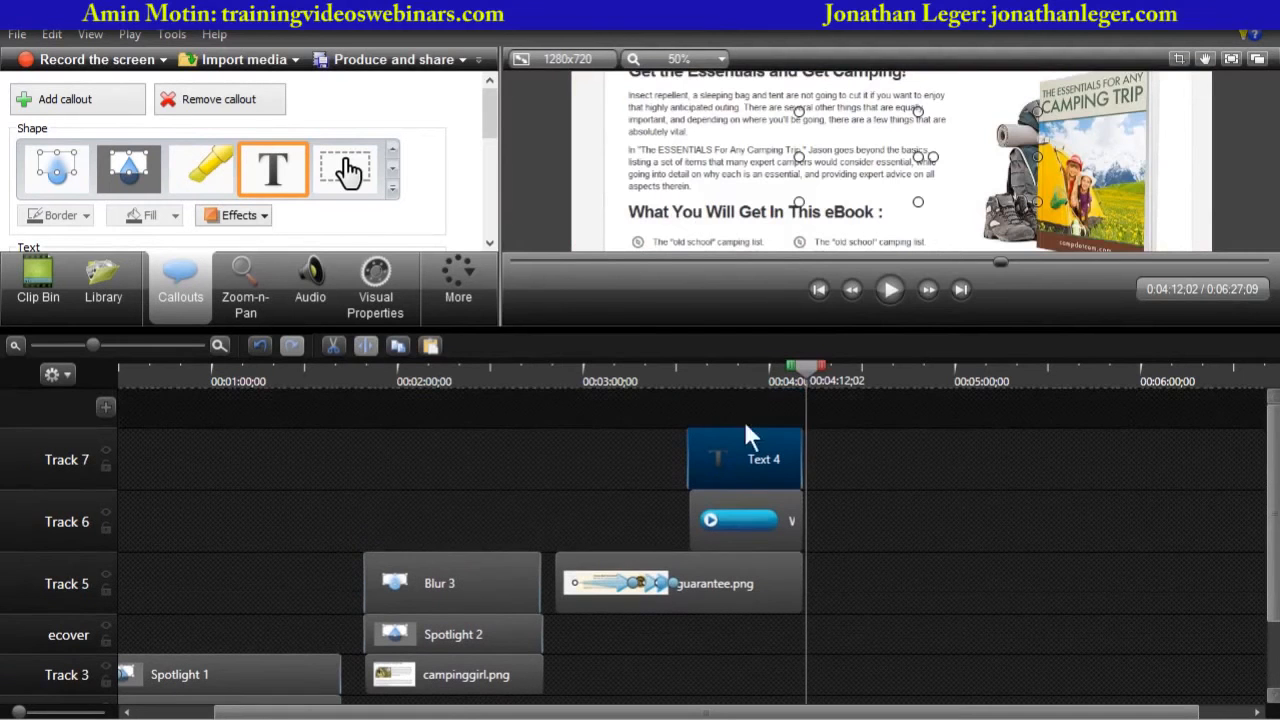
left_click(767, 380)
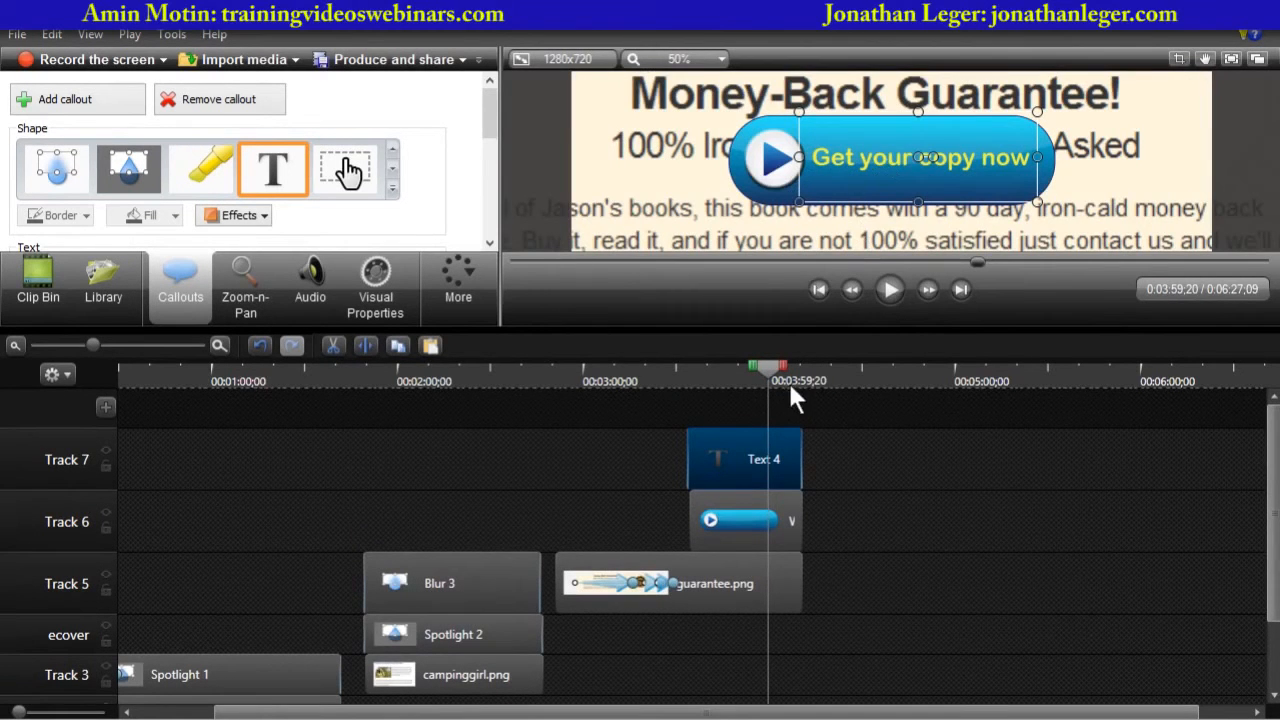
- Return the playhead to the start of the timeline and set the preview zoom to Shrink to fit
left_click(789, 514)
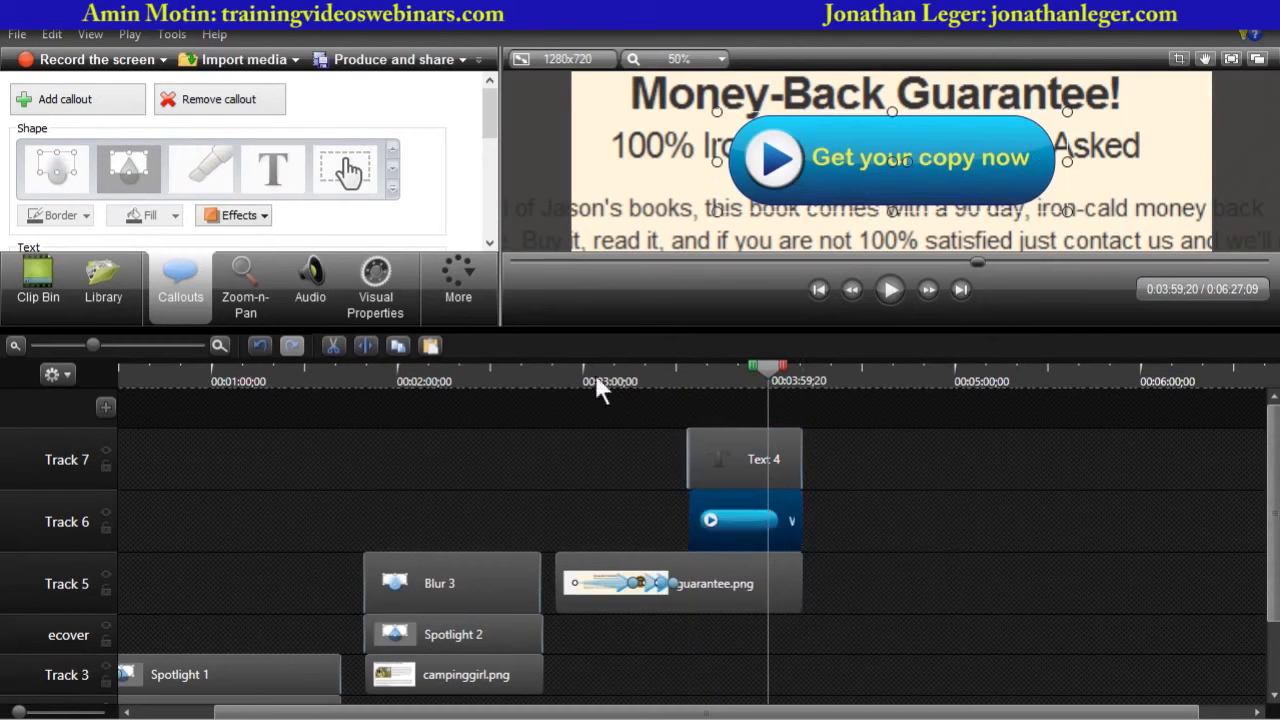
left_click_drag(550, 327, 535, 420)
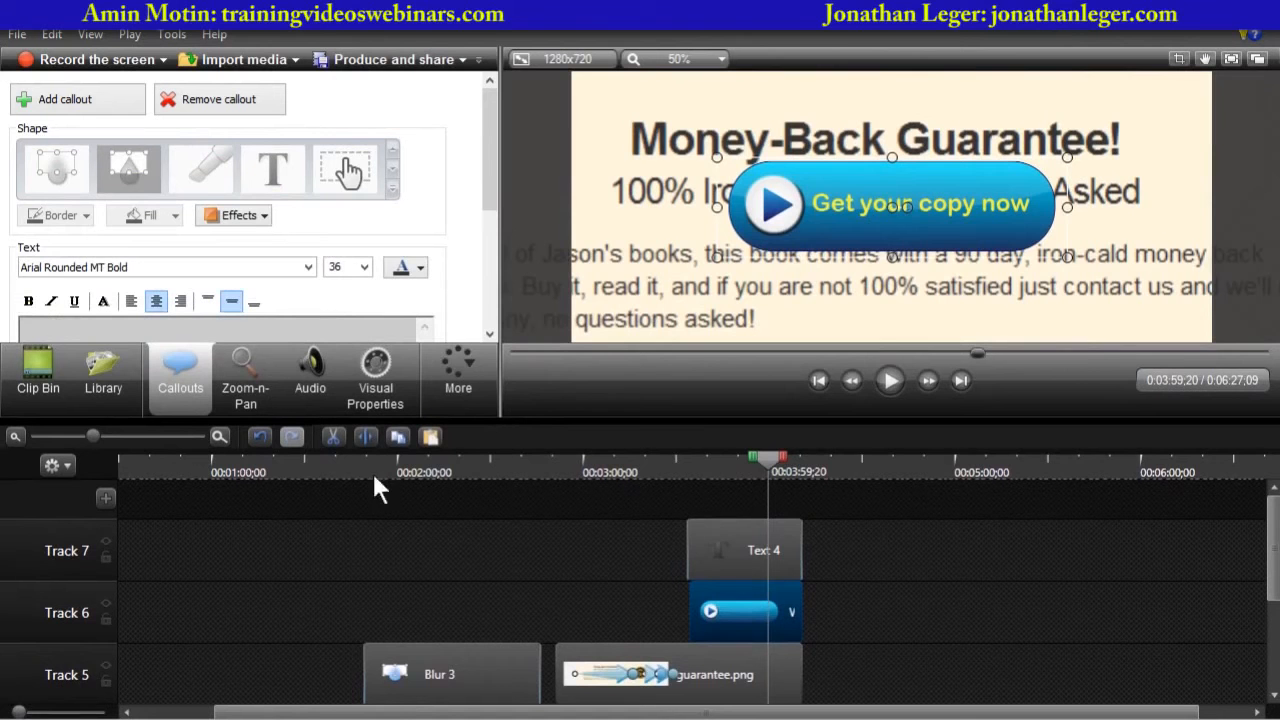
left_click_drag(763, 457, 30, 450)
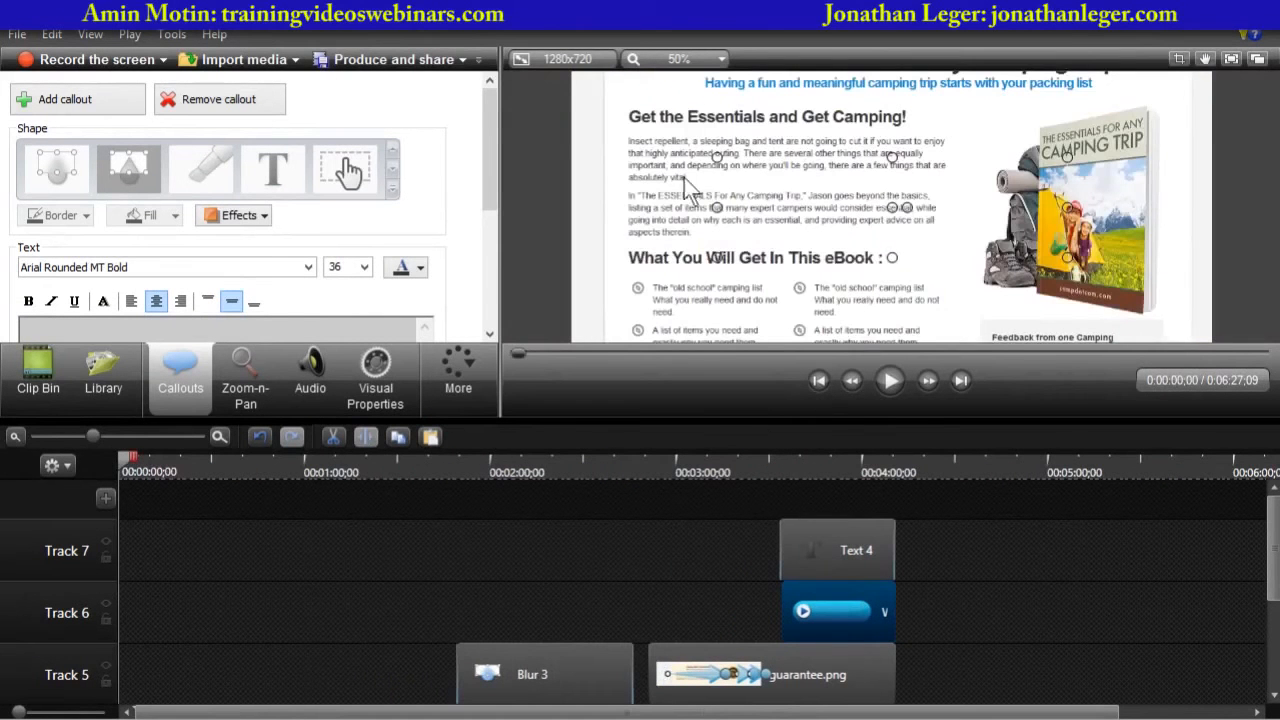
left_click(720, 60)
left_click(685, 222)
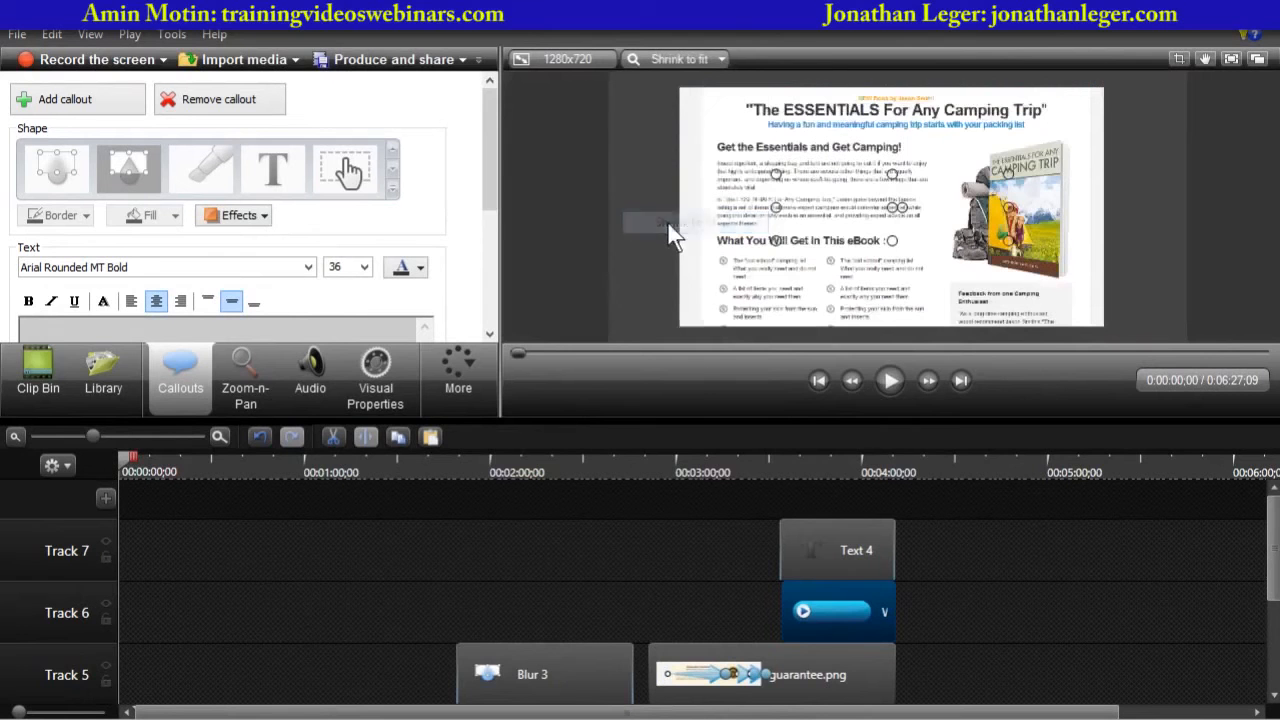
- Insert a new track above Track 7
left_click_drag(618, 420, 603, 526)
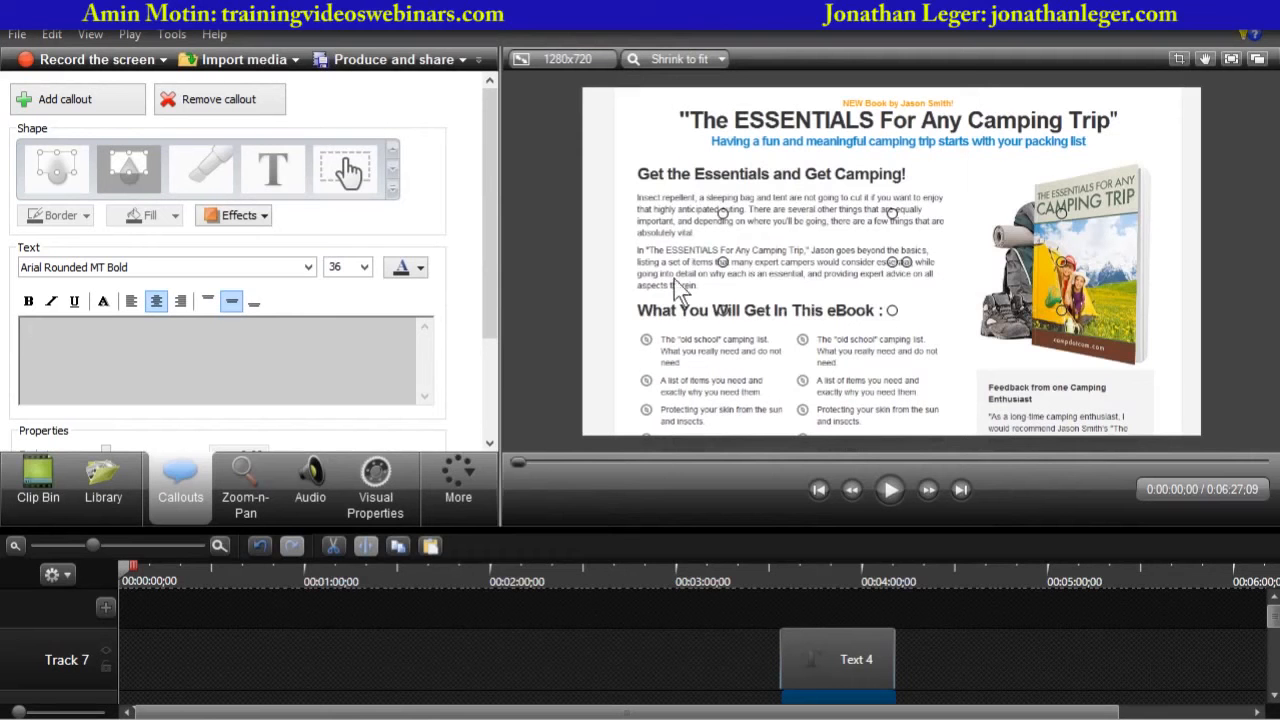
left_click_drag(625, 528, 625, 438)
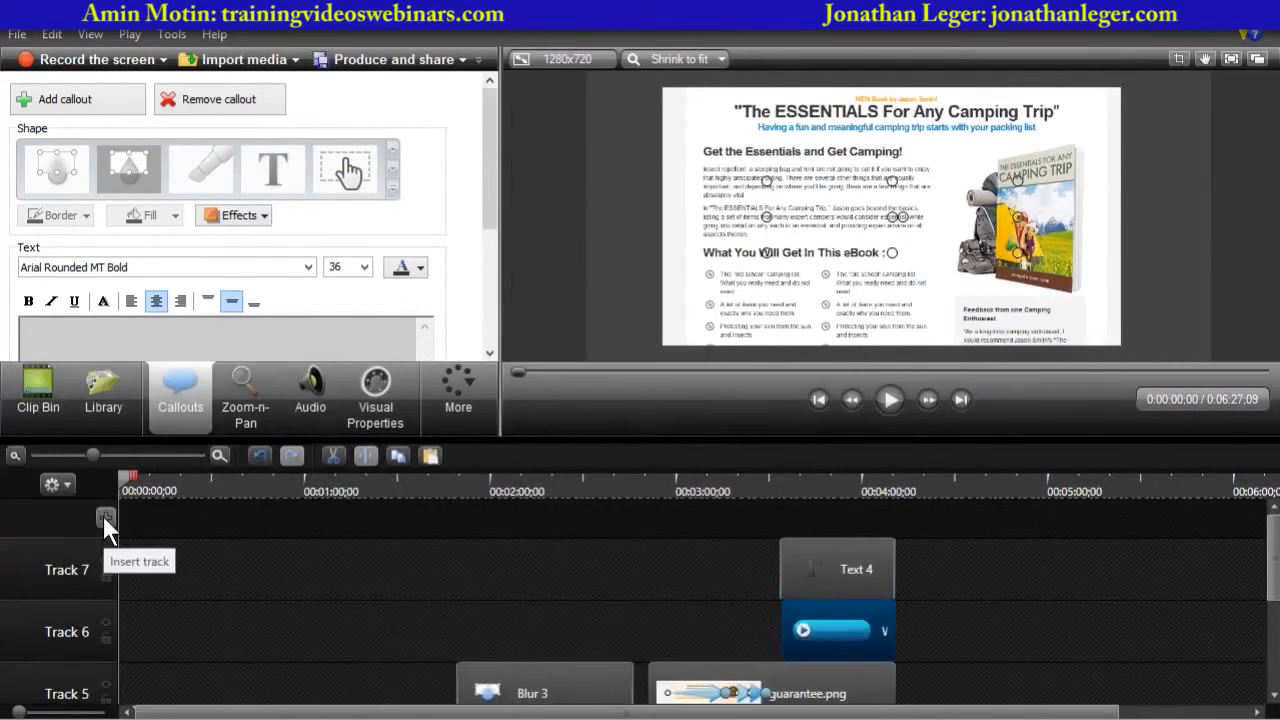
left_click(103, 515)
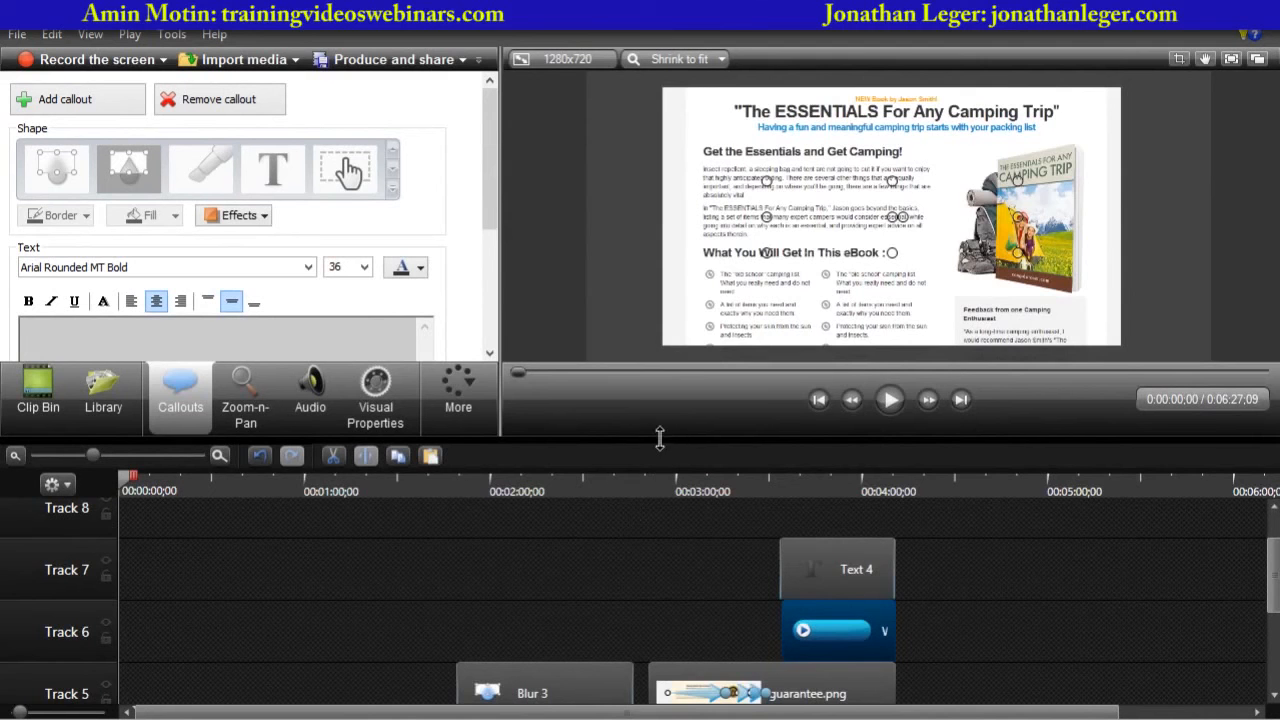
- Add a new callout at the start of the timeline using the rectangle shape
left_click_drag(659, 437, 666, 407)
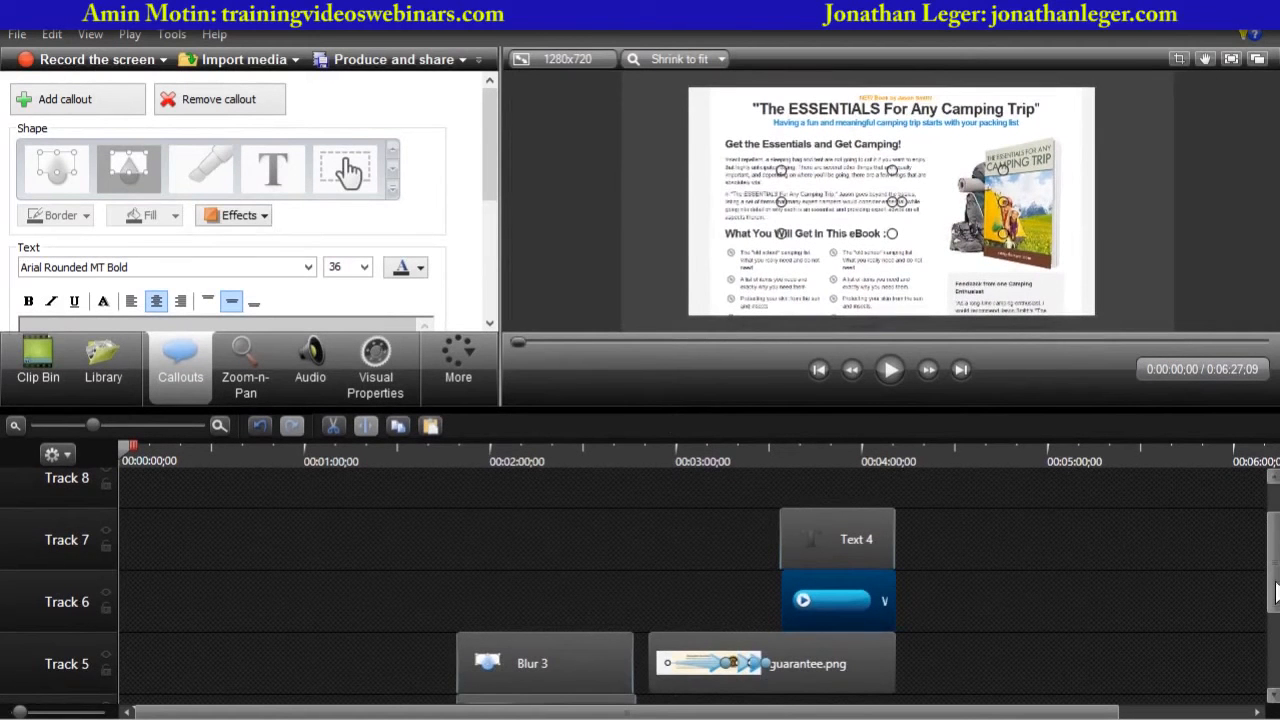
scroll(1275, 592, "up", 1)
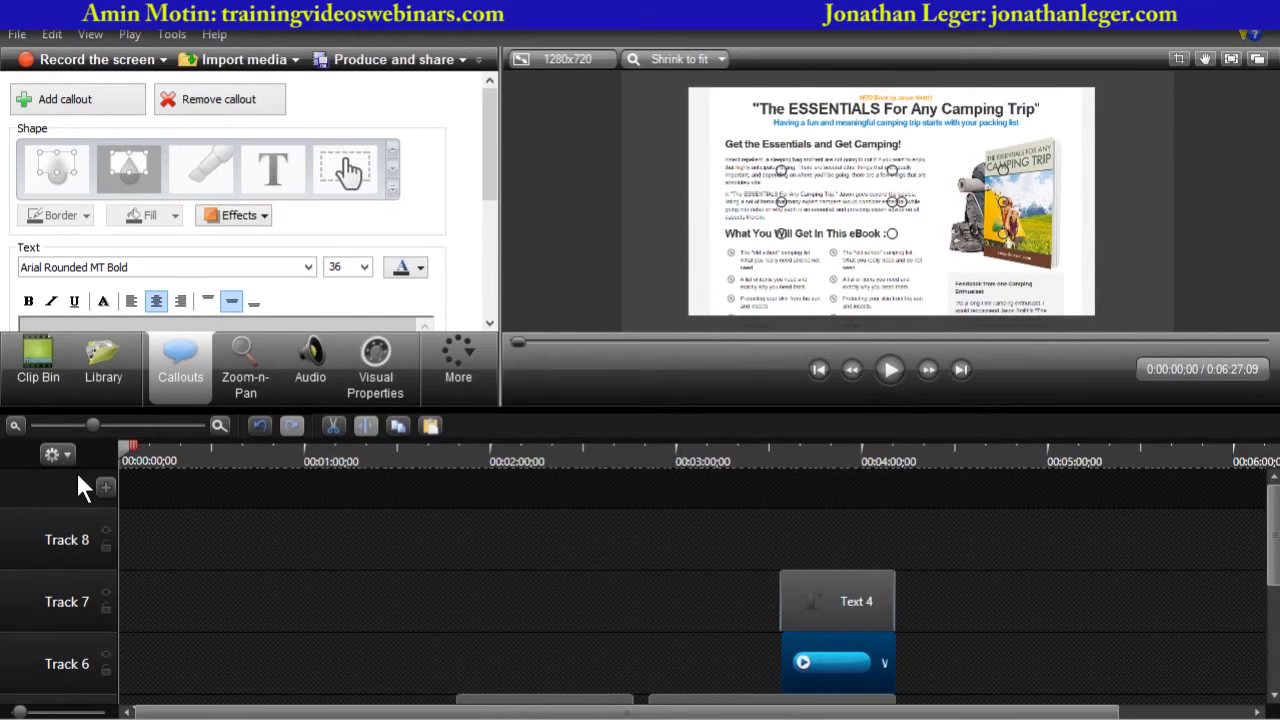
left_click(68, 100)
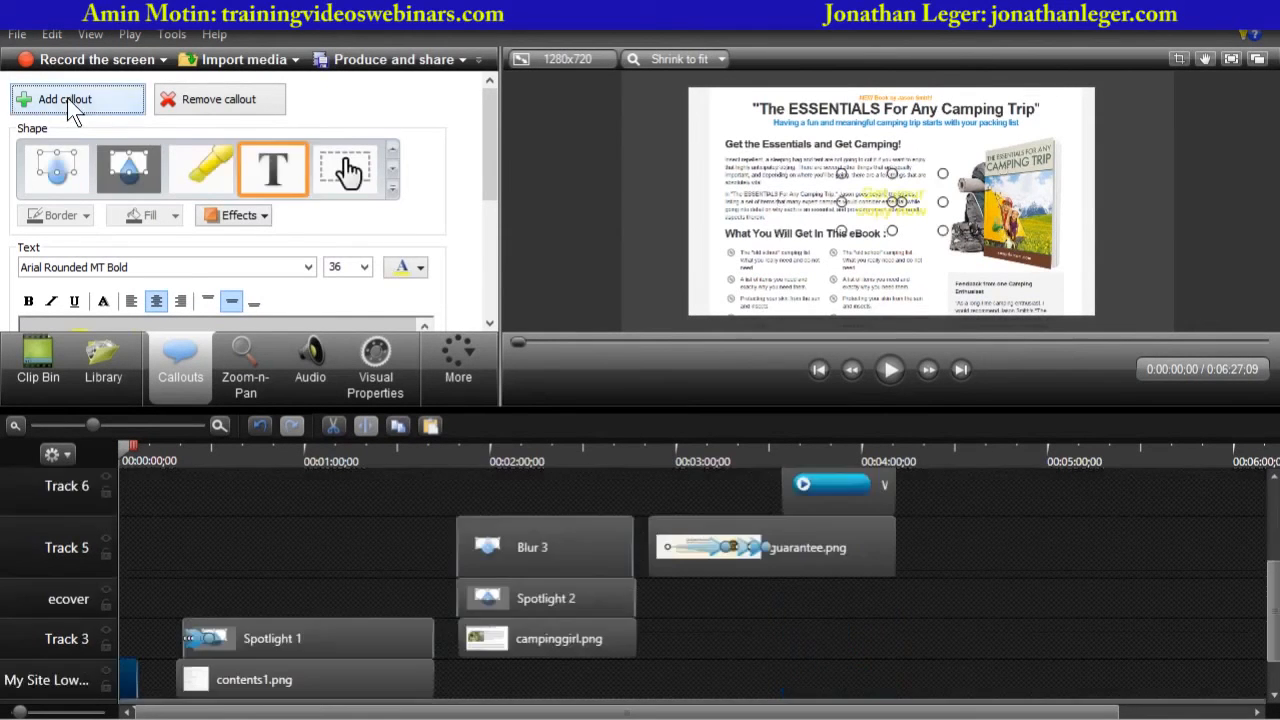
left_click(391, 190)
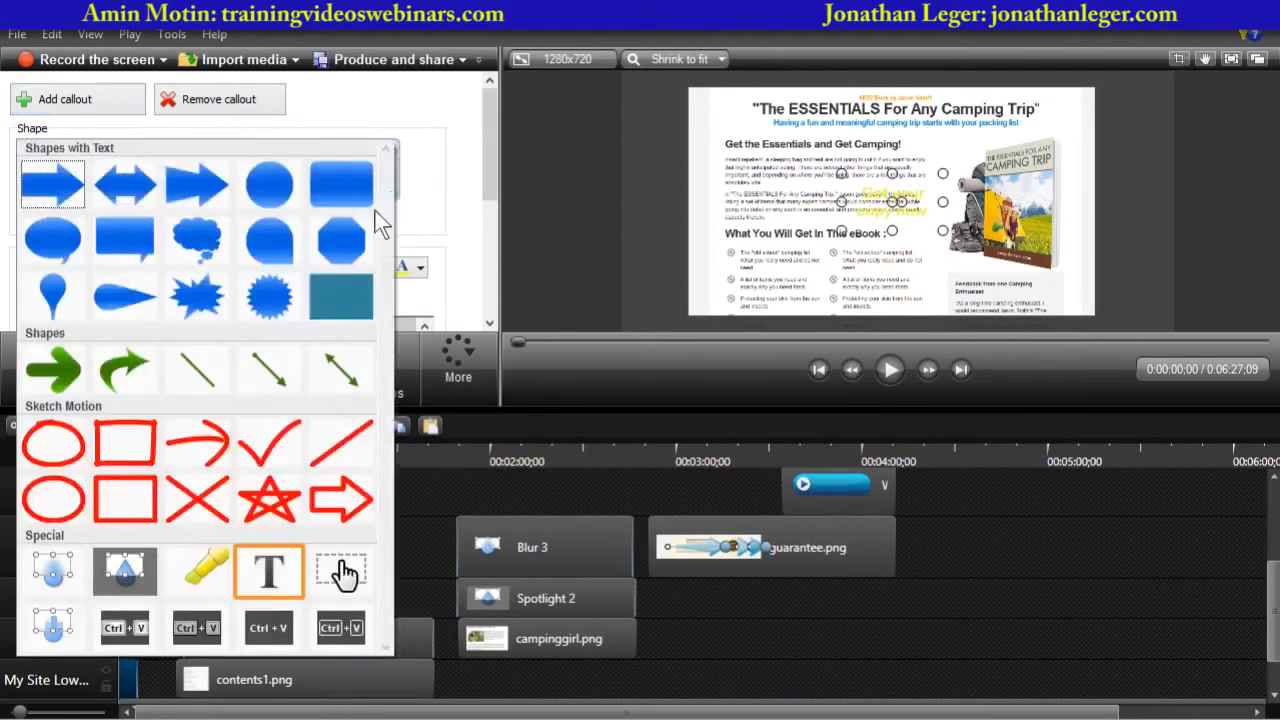
left_click(339, 298)
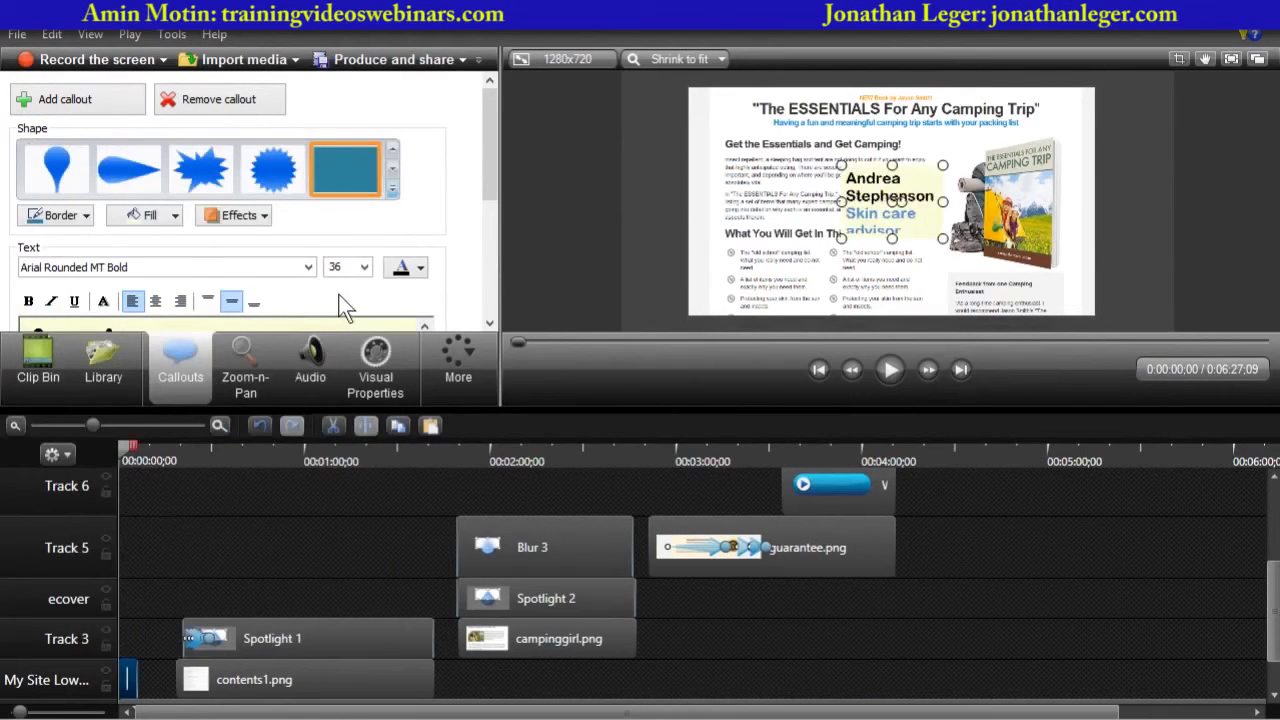
- Remove the callout's border and give it a blue fill
left_click(79, 217)
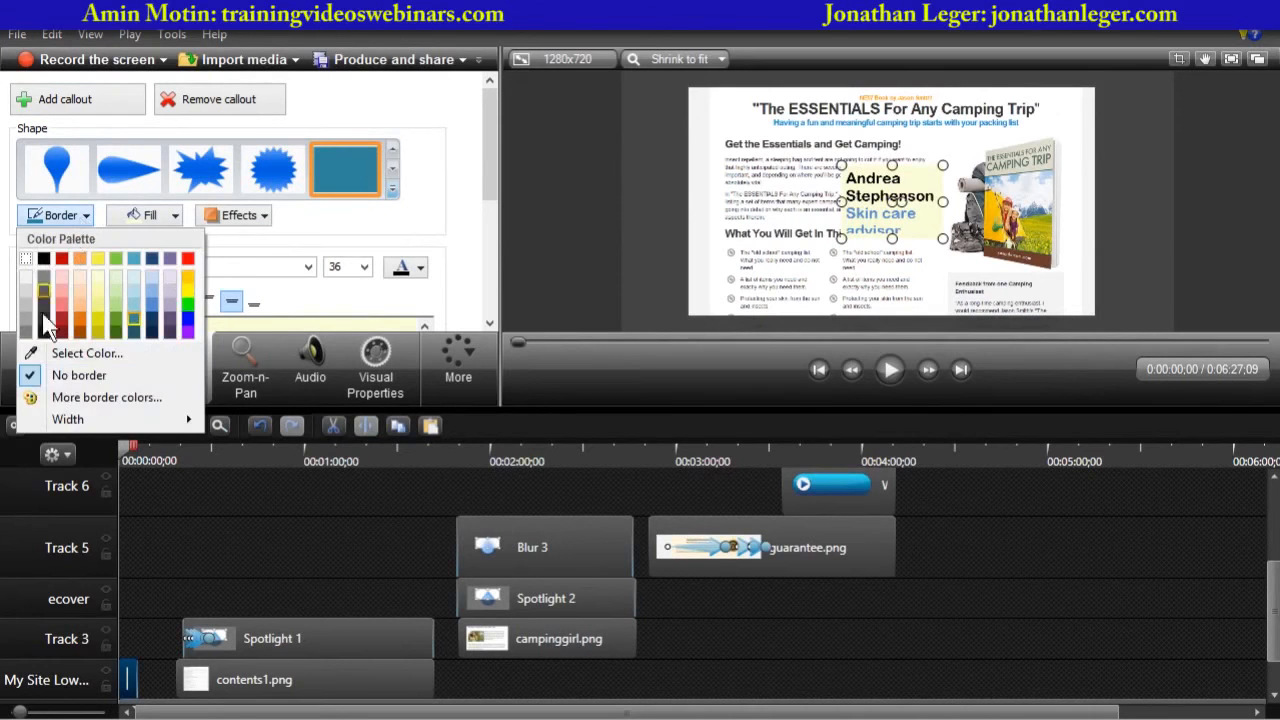
left_click(62, 372)
left_click(169, 216)
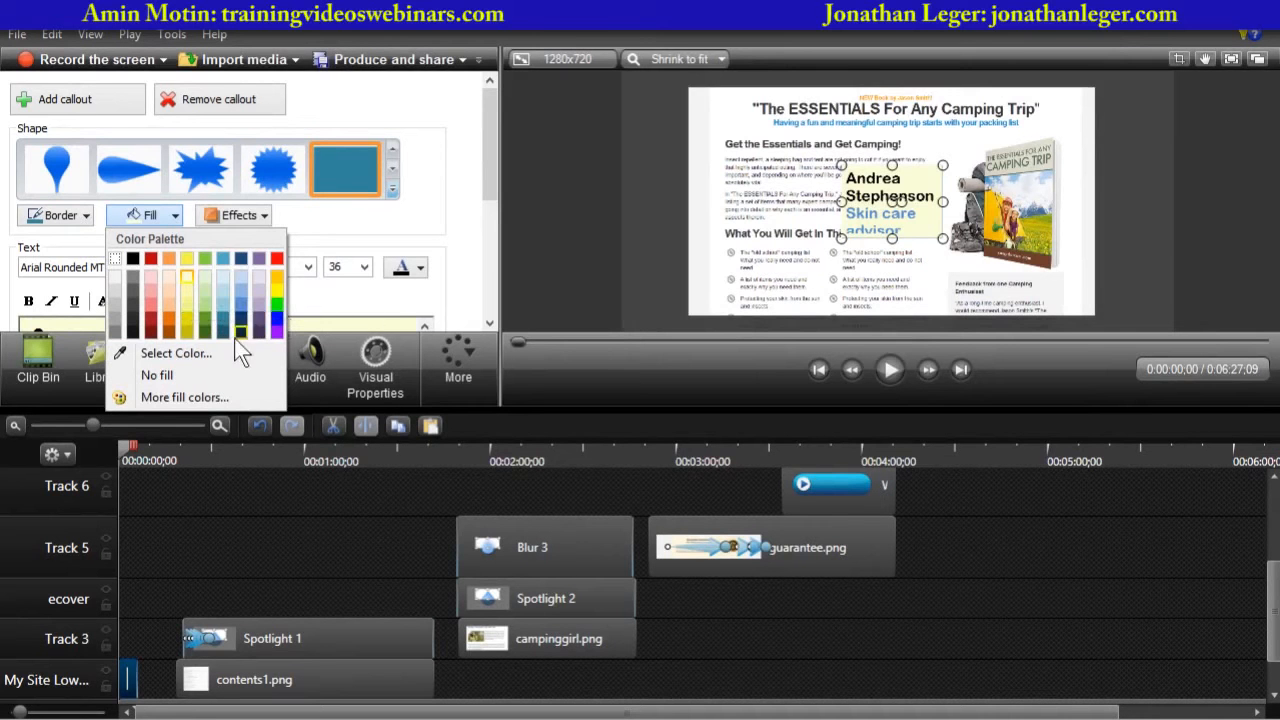
left_click(238, 305)
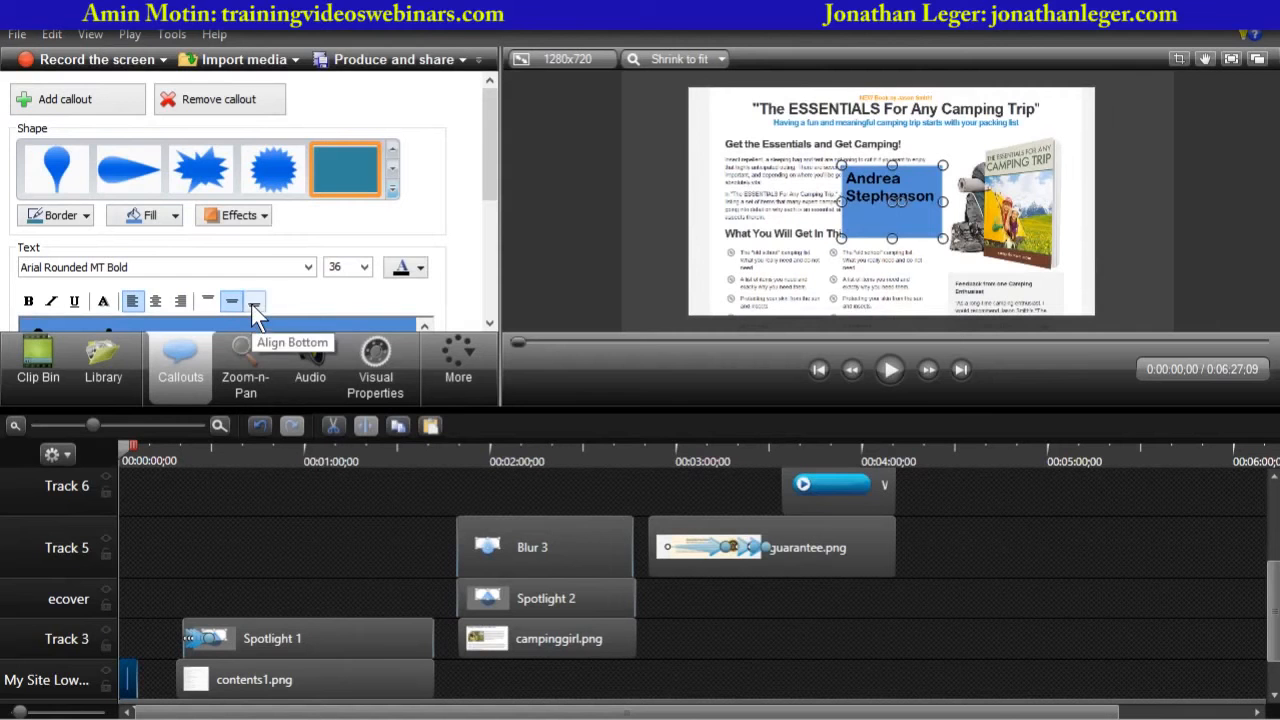
- Apply the second shape style effect to the rectangle callout
left_click(256, 219)
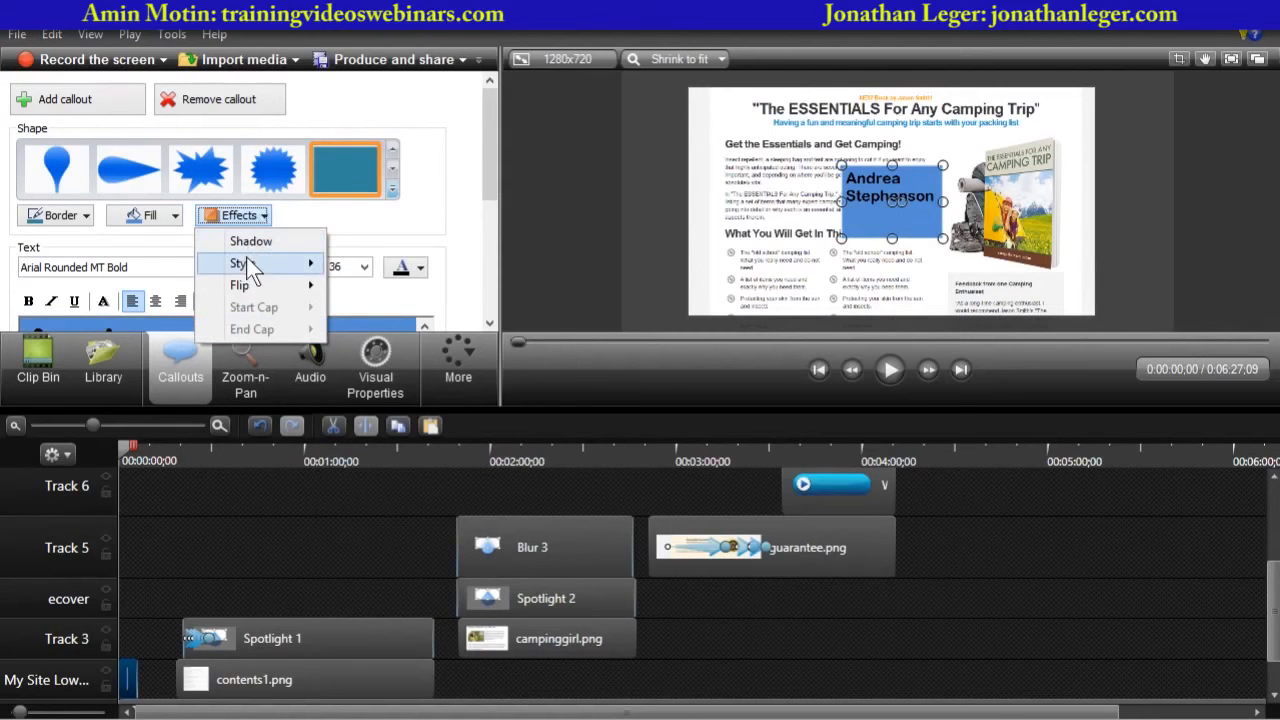
mouse_move(250, 272)
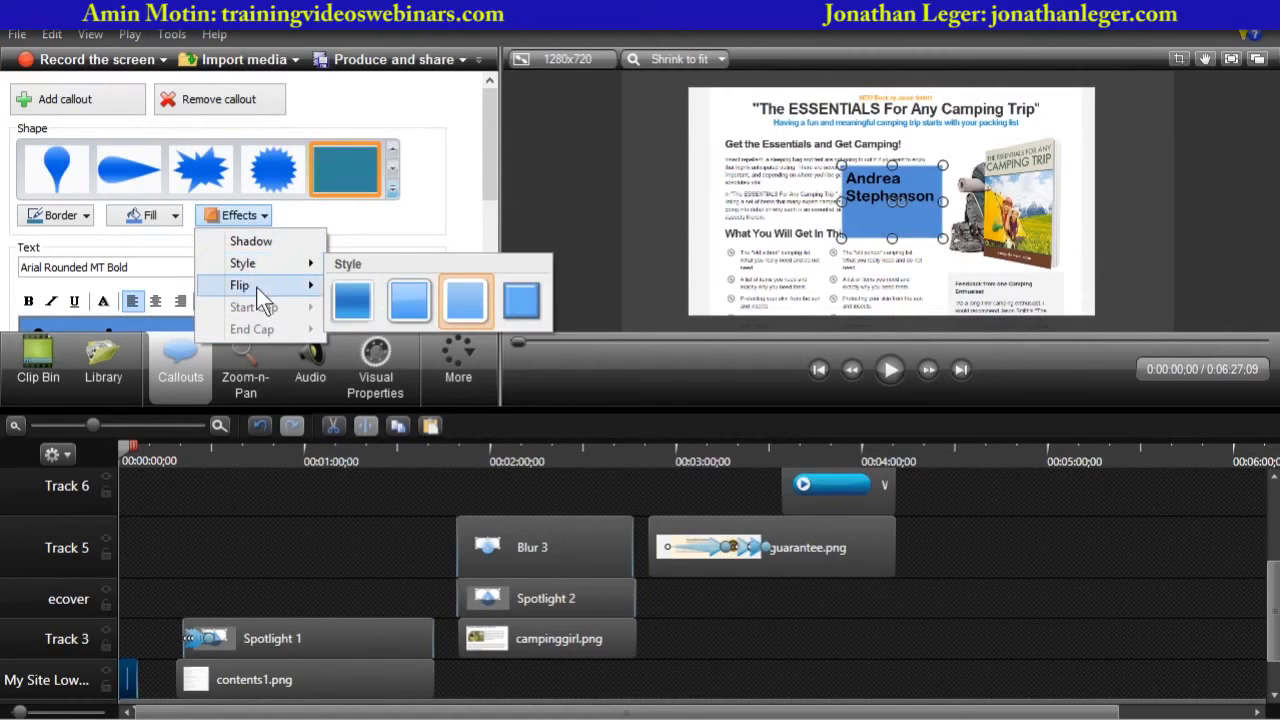
left_click(401, 220)
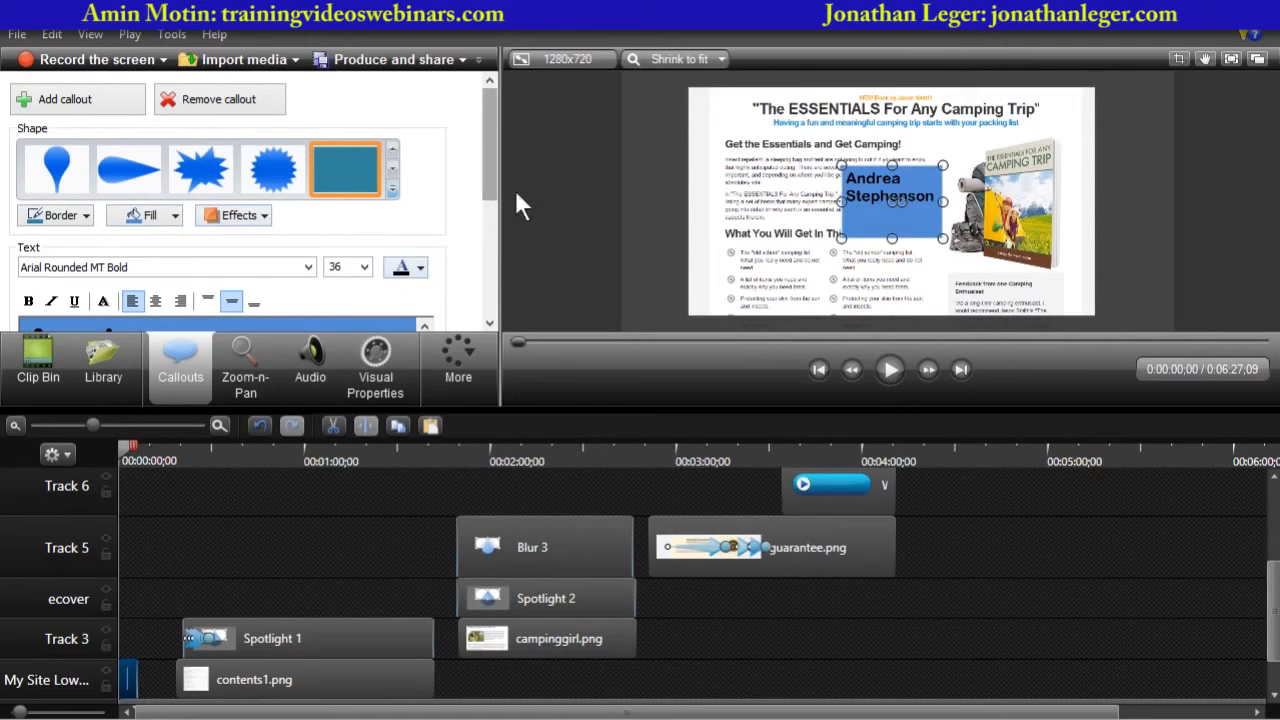
- Move the callout to the lower-left of the frame and stretch it into a wide banner
left_click_drag(855, 205, 701, 270)
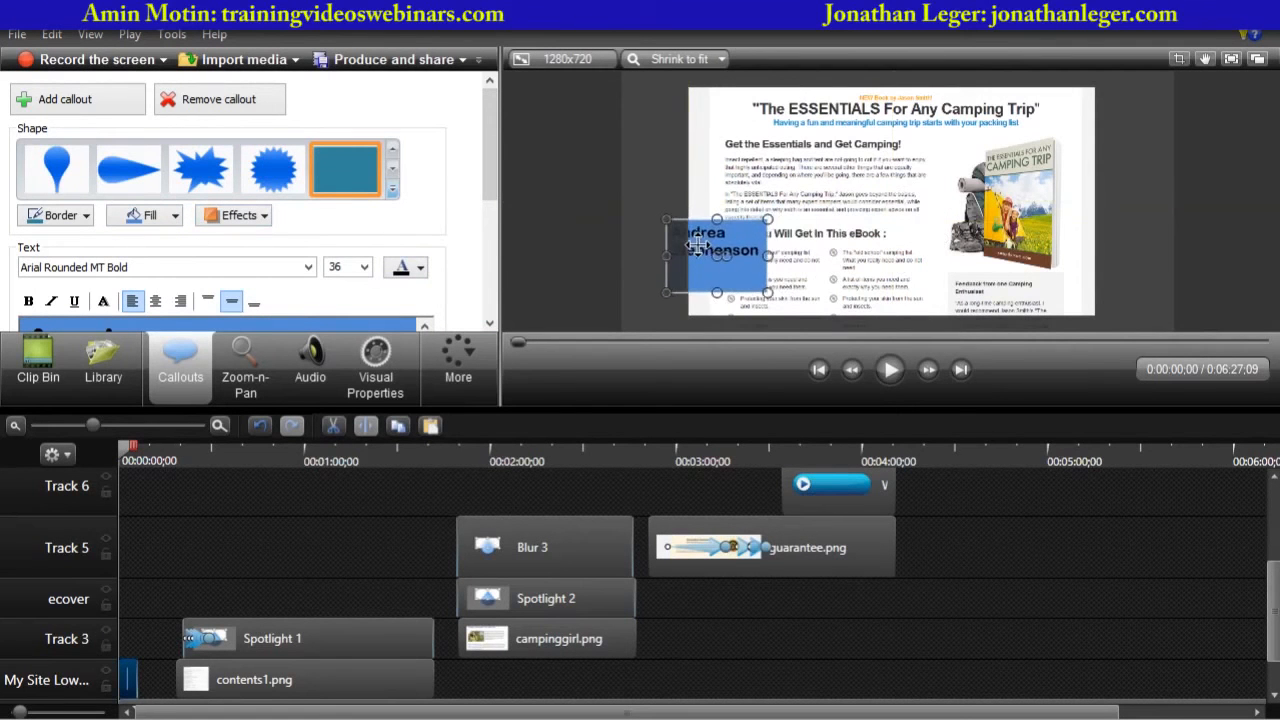
left_click_drag(768, 292, 972, 260)
left_click_drag(903, 240, 1004, 278)
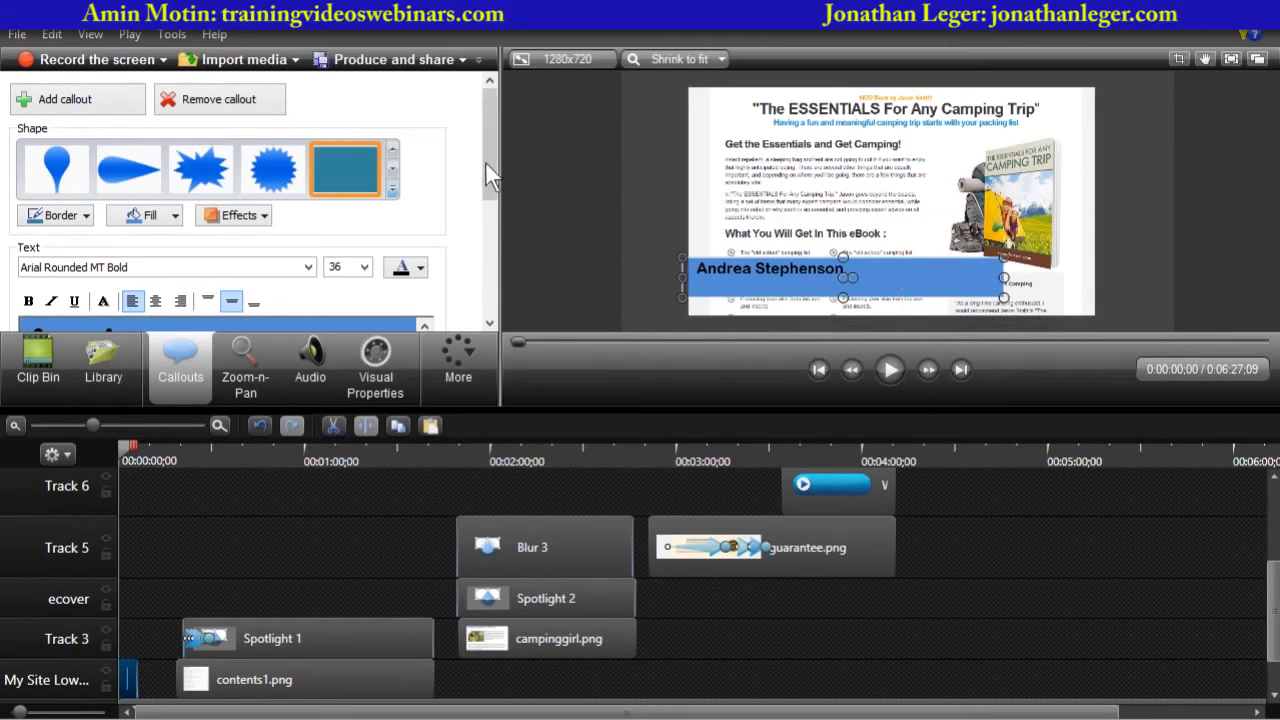
- Replace the callout's text with campingdotcom.com and start a new line
left_click_drag(486, 164, 488, 220)
left_click(339, 240)
key("ctrl+a")
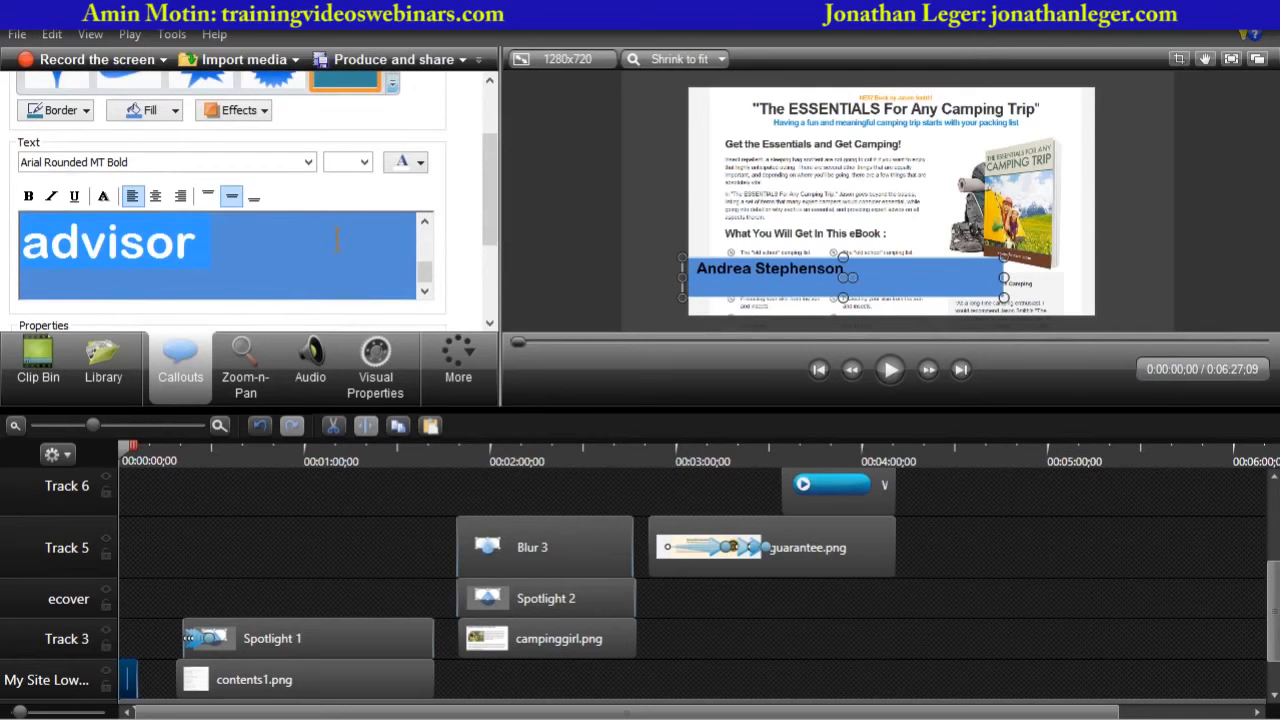
type("camping")
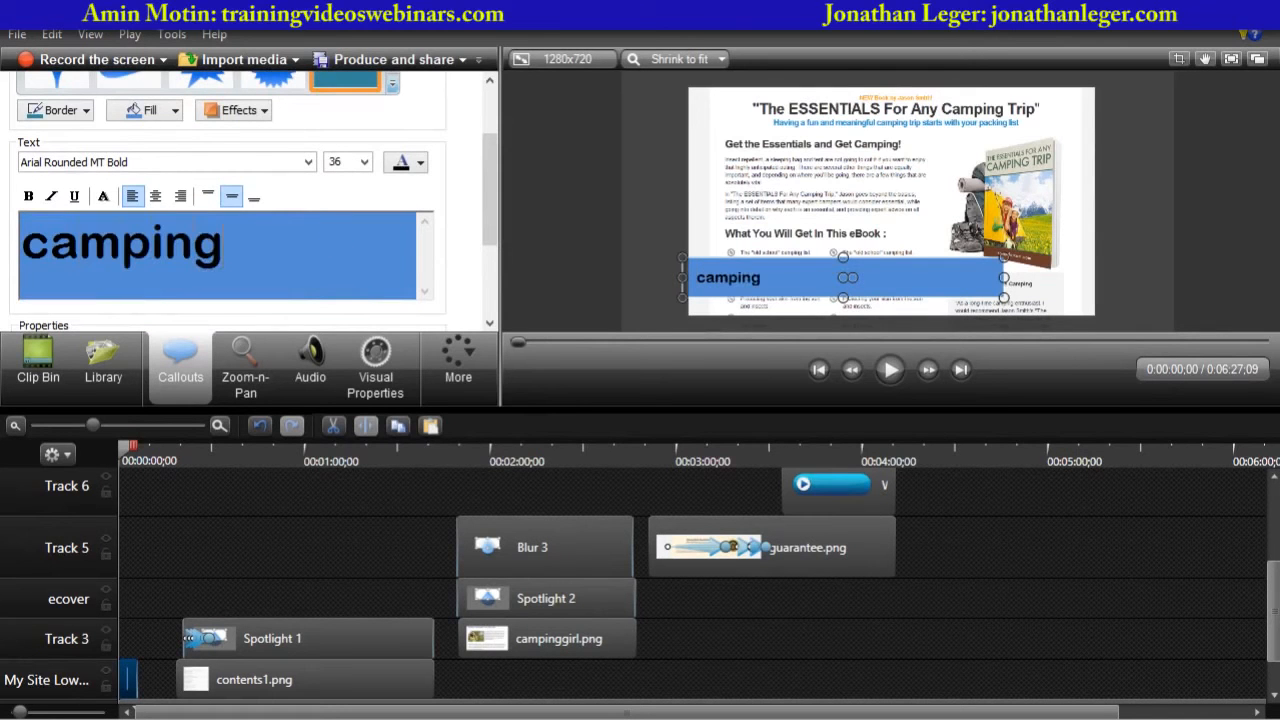
type("dotcom.com")
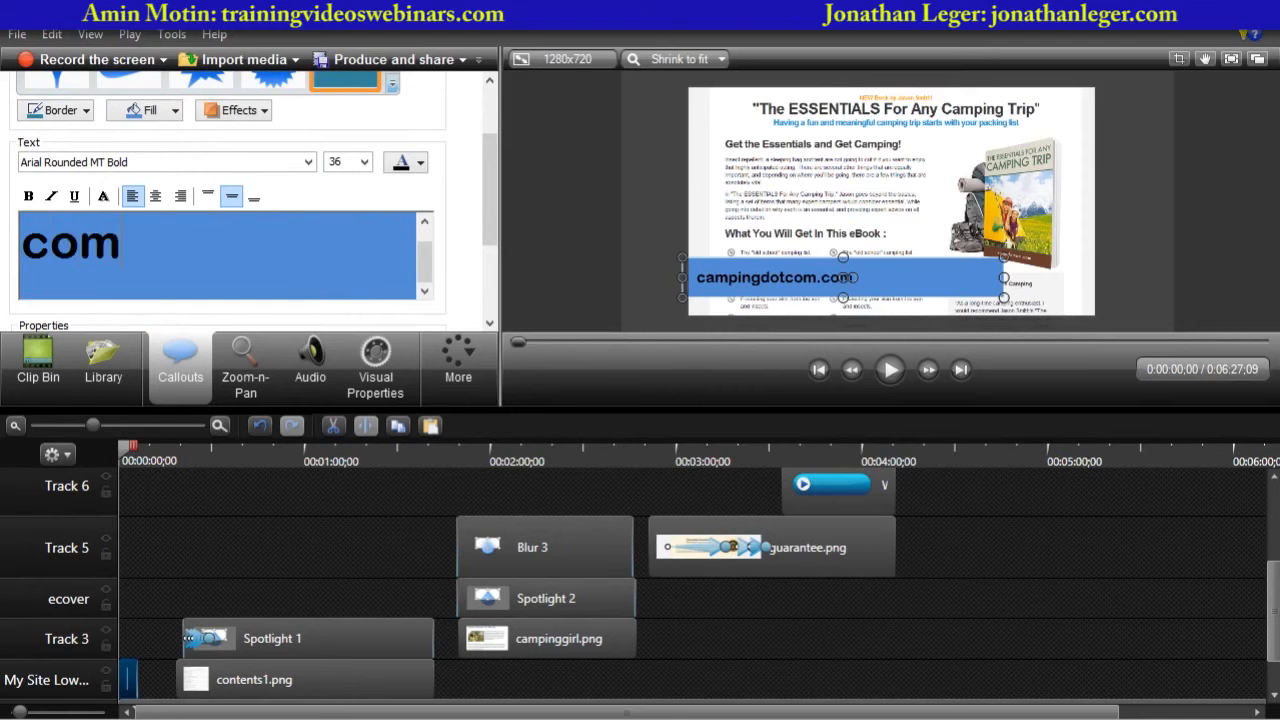
key("Return")
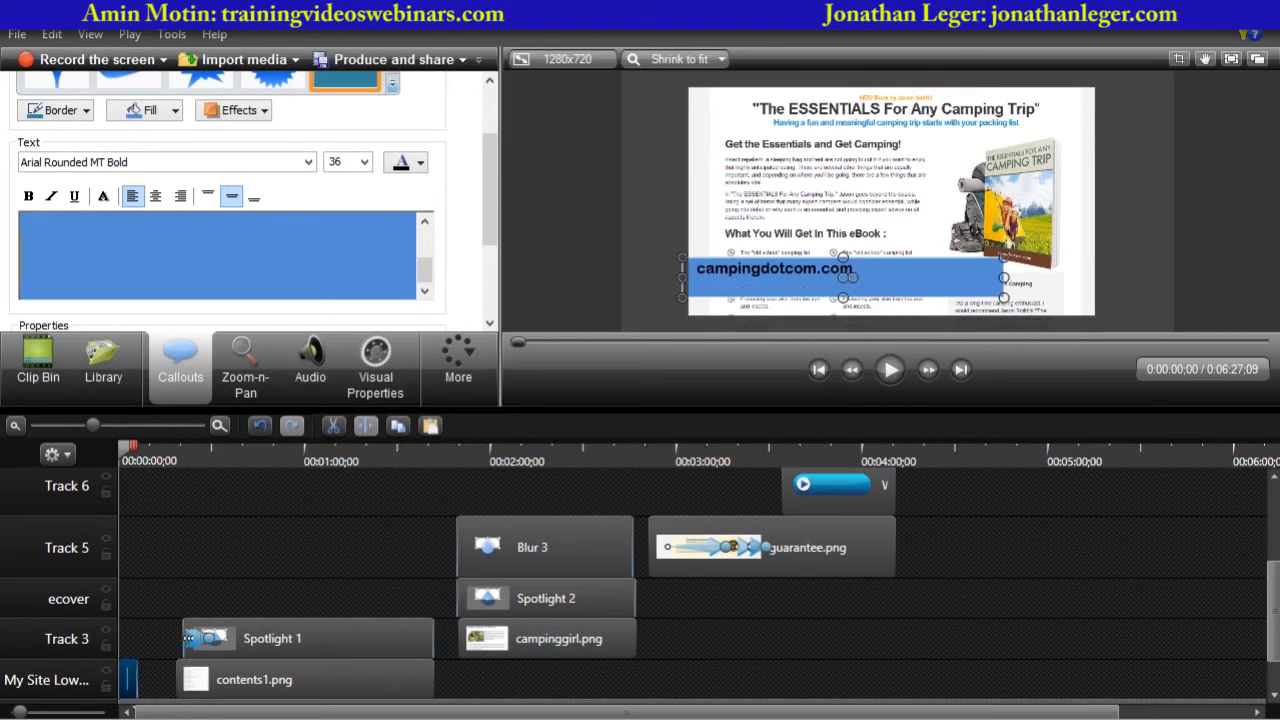
- Enter the second line of the callout text: get your copy for just $7
type("get you")
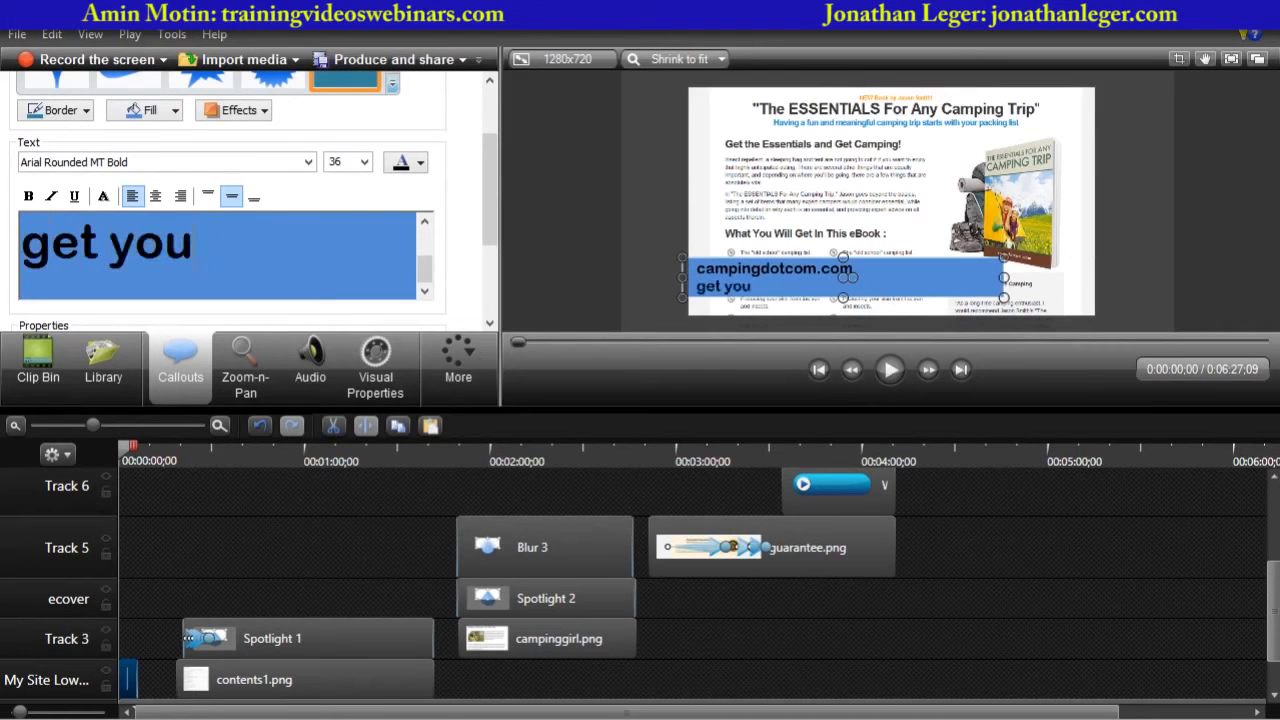
type("r copy for just")
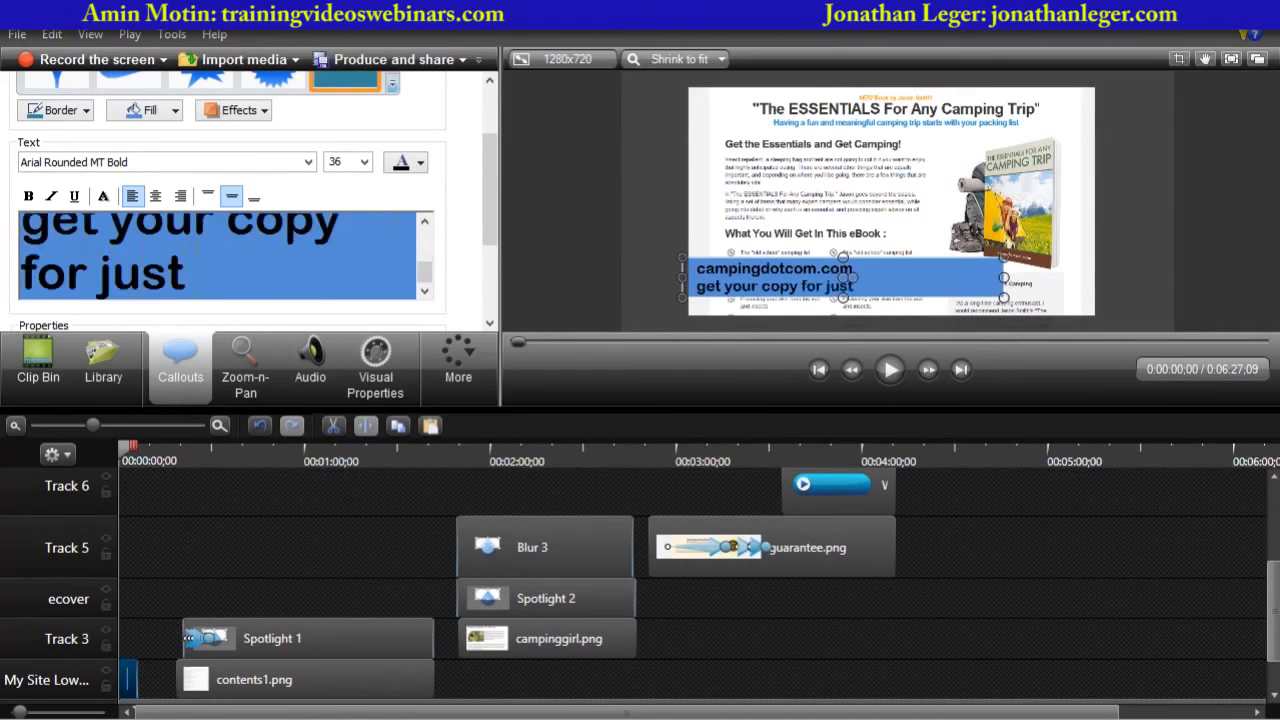
type(" $7")
- Format the second line as Arial TUR, 28 pt, in white
key("shift+Up")
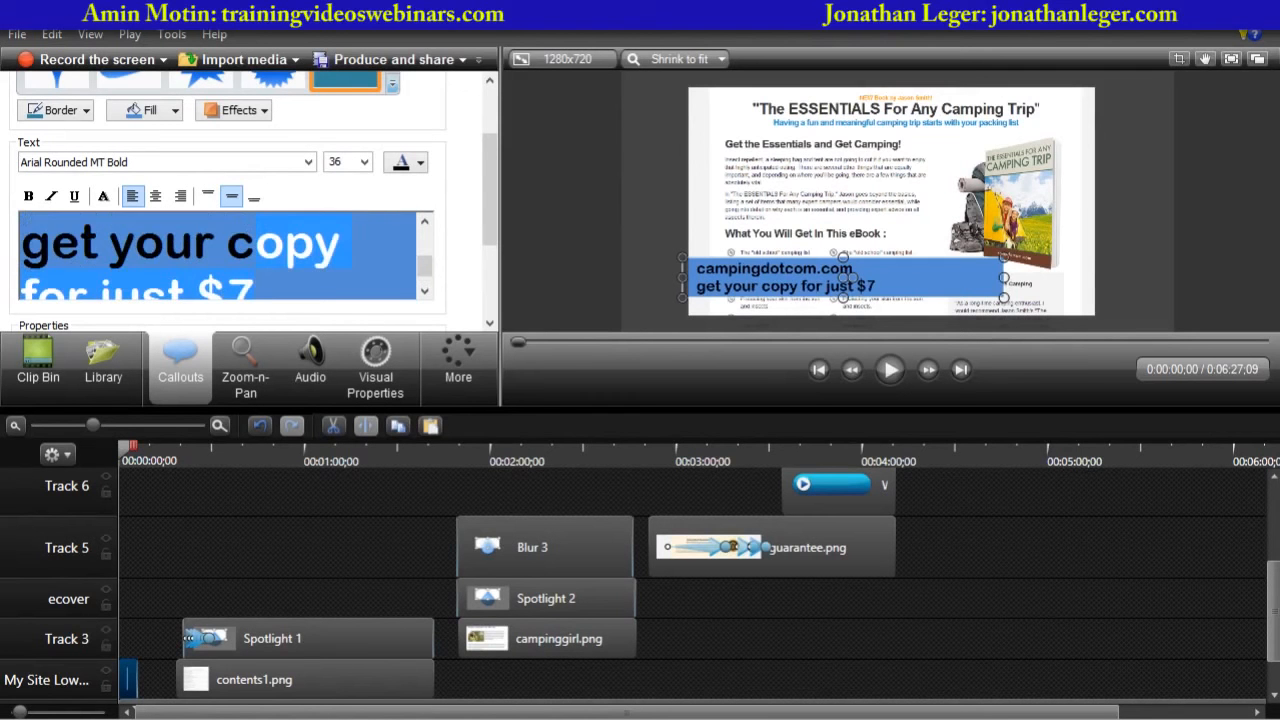
key("shift+Home")
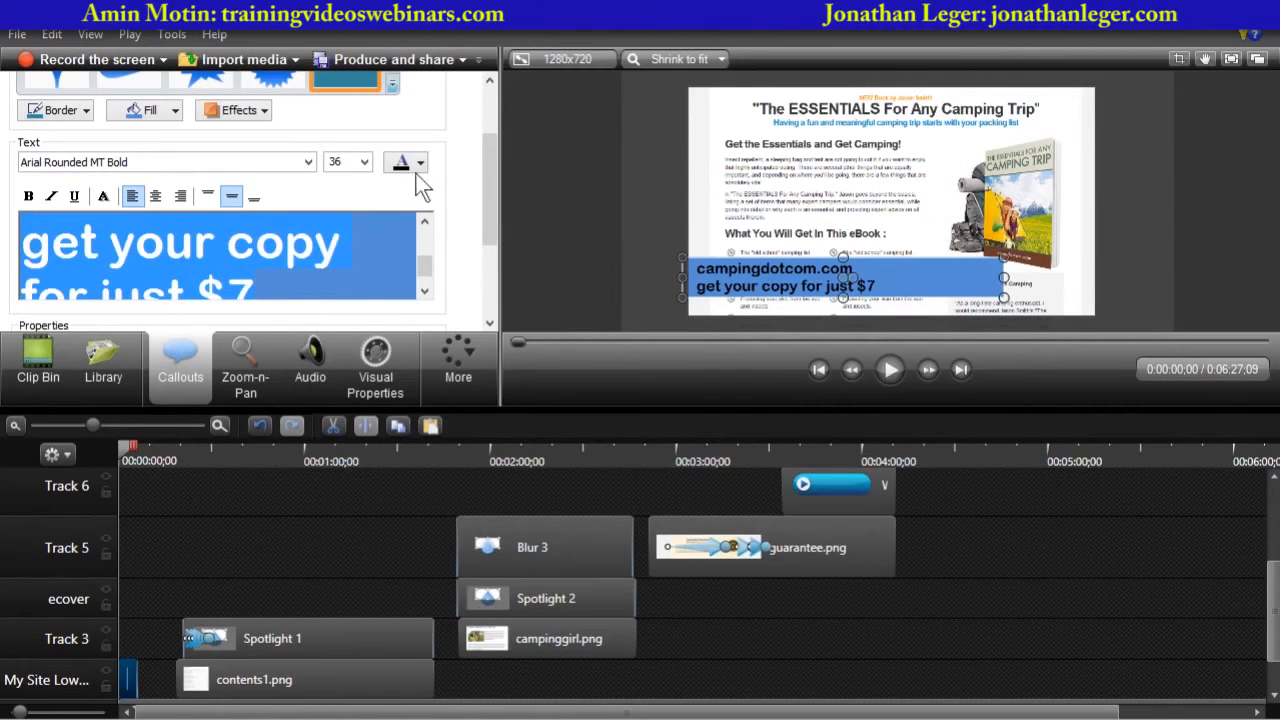
left_click(364, 162)
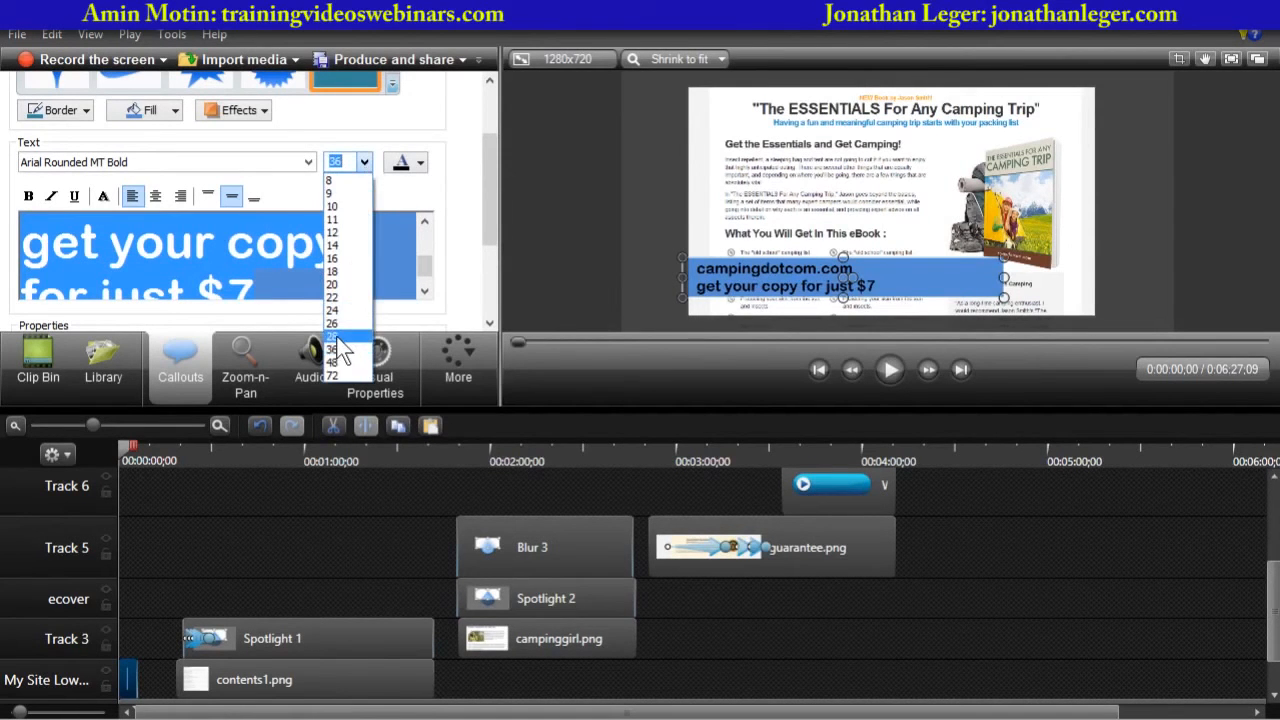
left_click(338, 337)
left_click(421, 164)
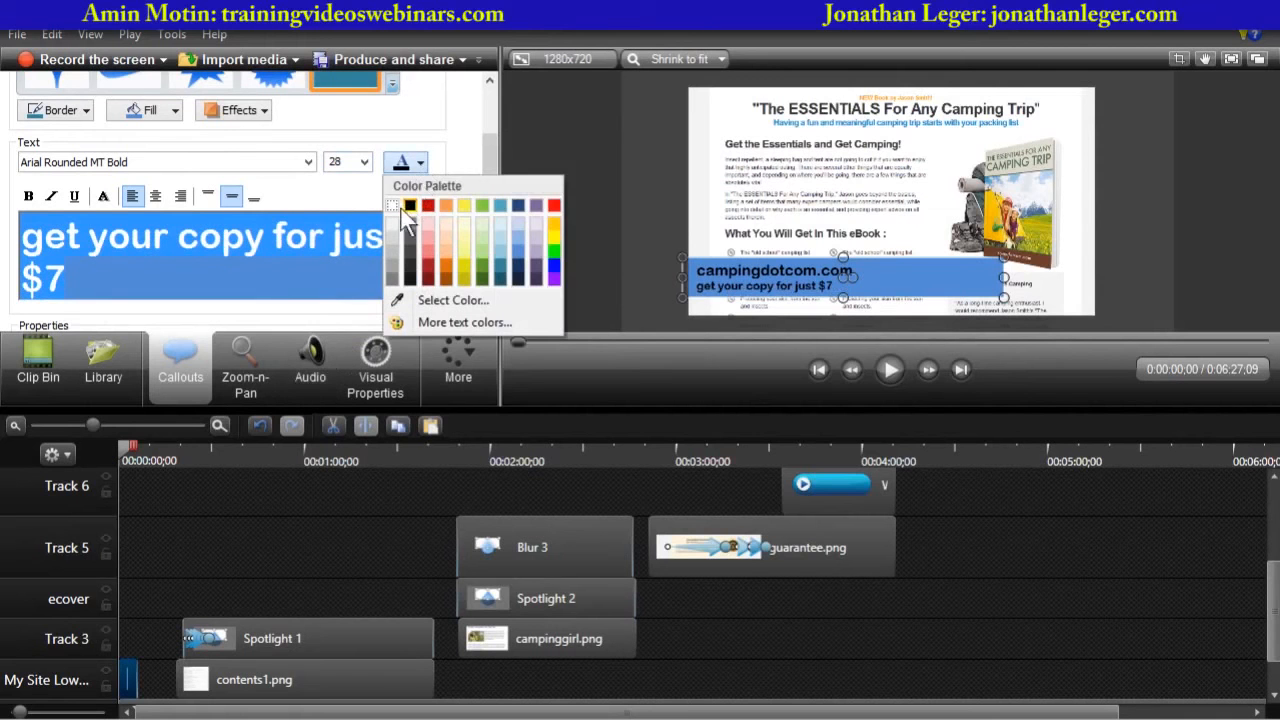
left_click(395, 205)
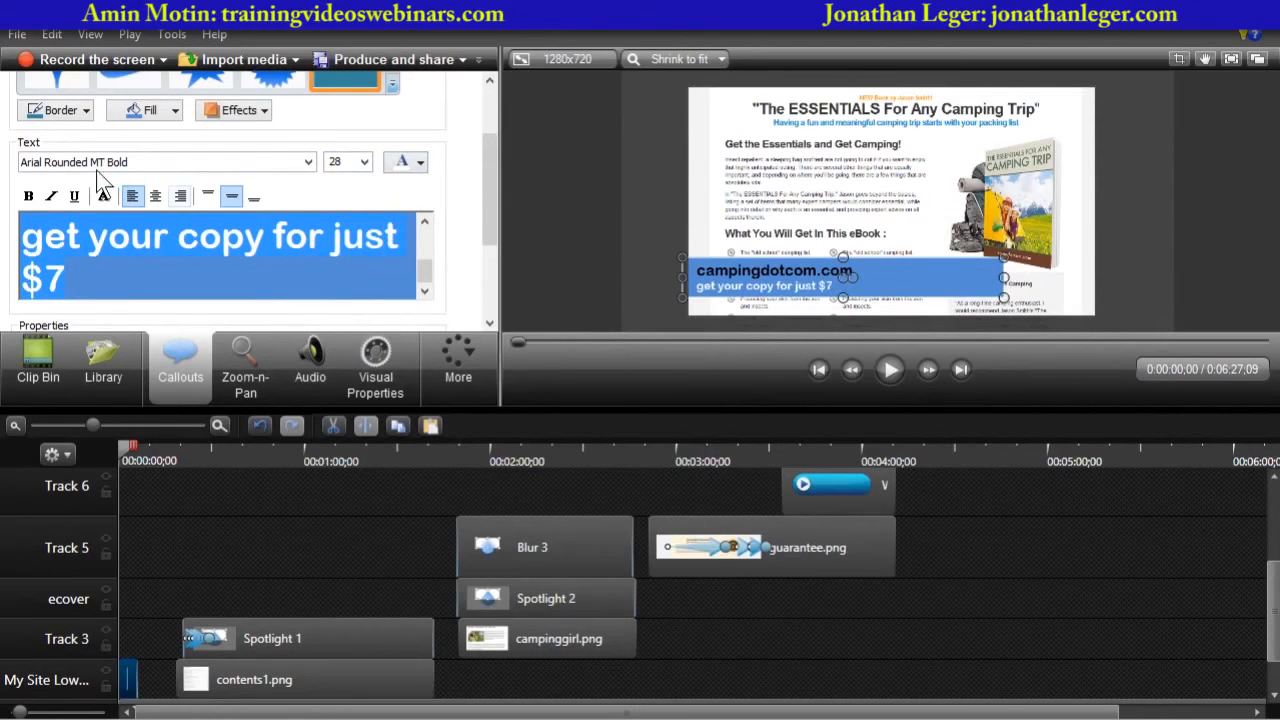
left_click(308, 162)
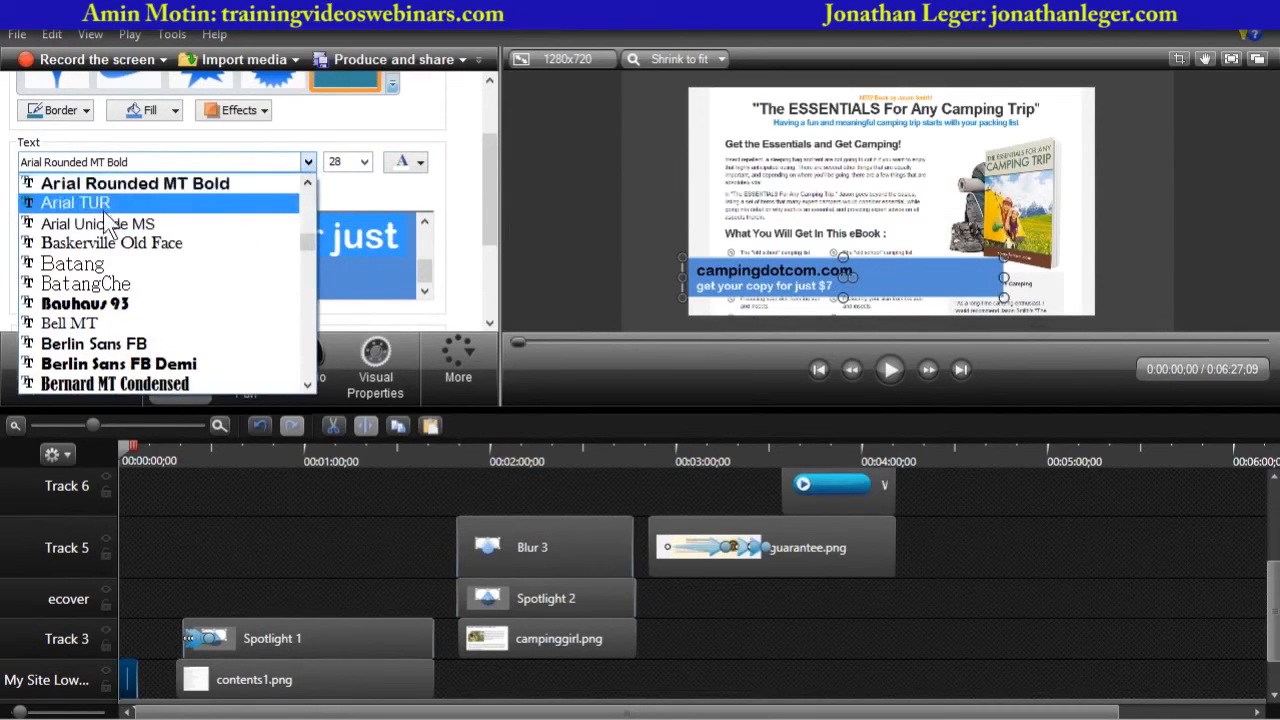
left_click(100, 205)
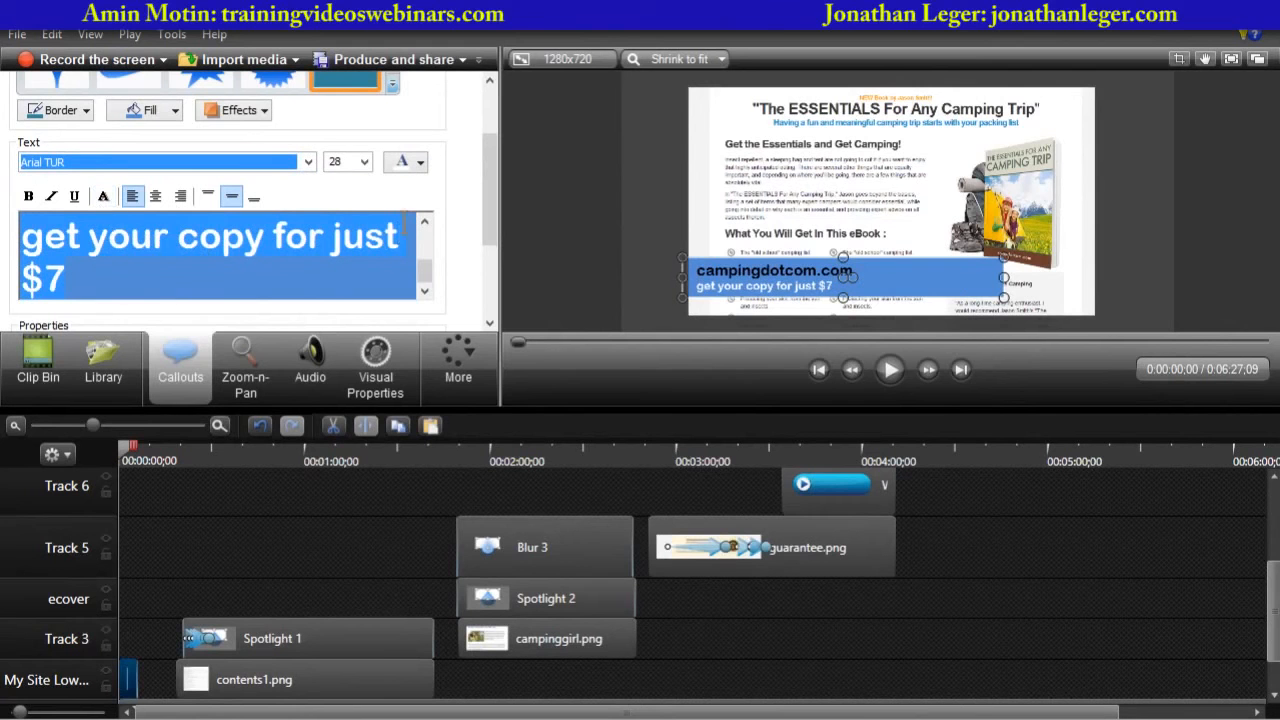
- Select the first line, campingdotcom.com, and color it yellow
left_click(403, 268)
left_click_drag(424, 270, 424, 239)
left_click(186, 285)
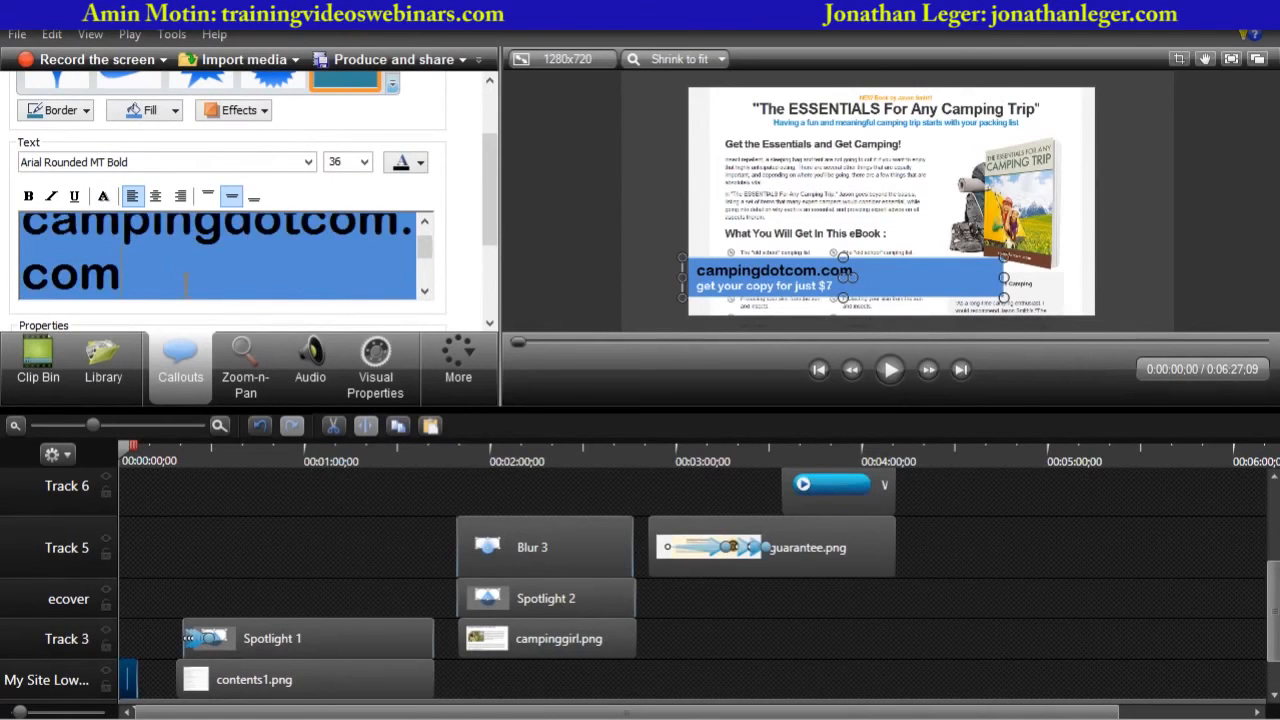
key("shift+Left")
key("shift+Left")
key("shift+Left")
key("shift+Left")
key("shift+Left")
key("shift+Left")
key("shift+Left")
key("shift+Left")
key("shift+Left")
key("shift+Left")
key("shift+Left")
key("shift+Left")
key("shift+Left")
key("shift+Left")
key("shift+Left")
key("shift+Left")
key("shift+Left")
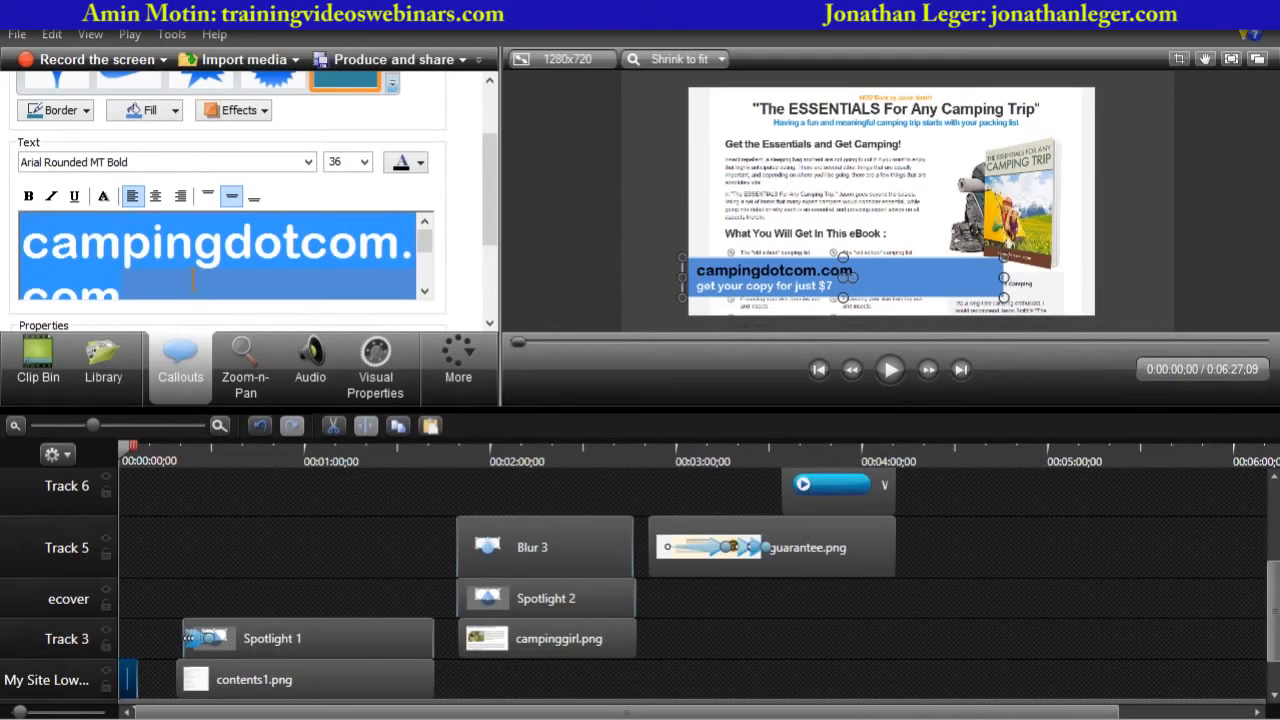
left_click(420, 163)
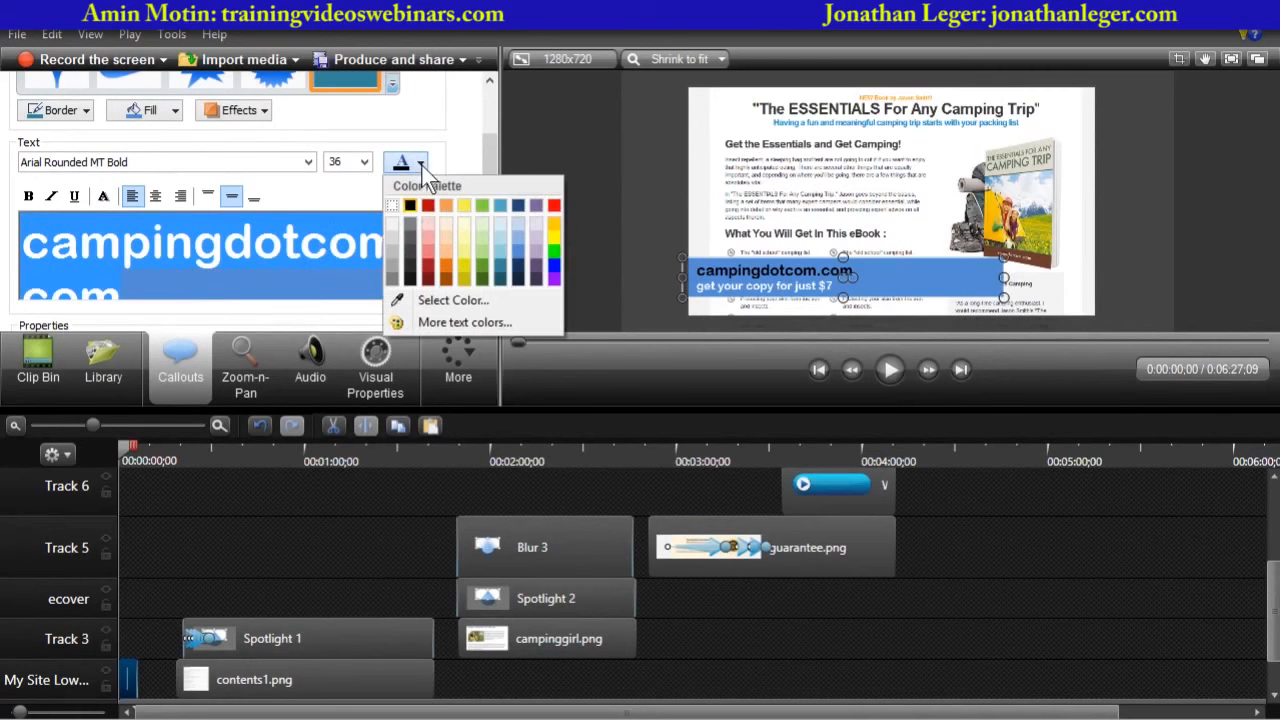
left_click(463, 206)
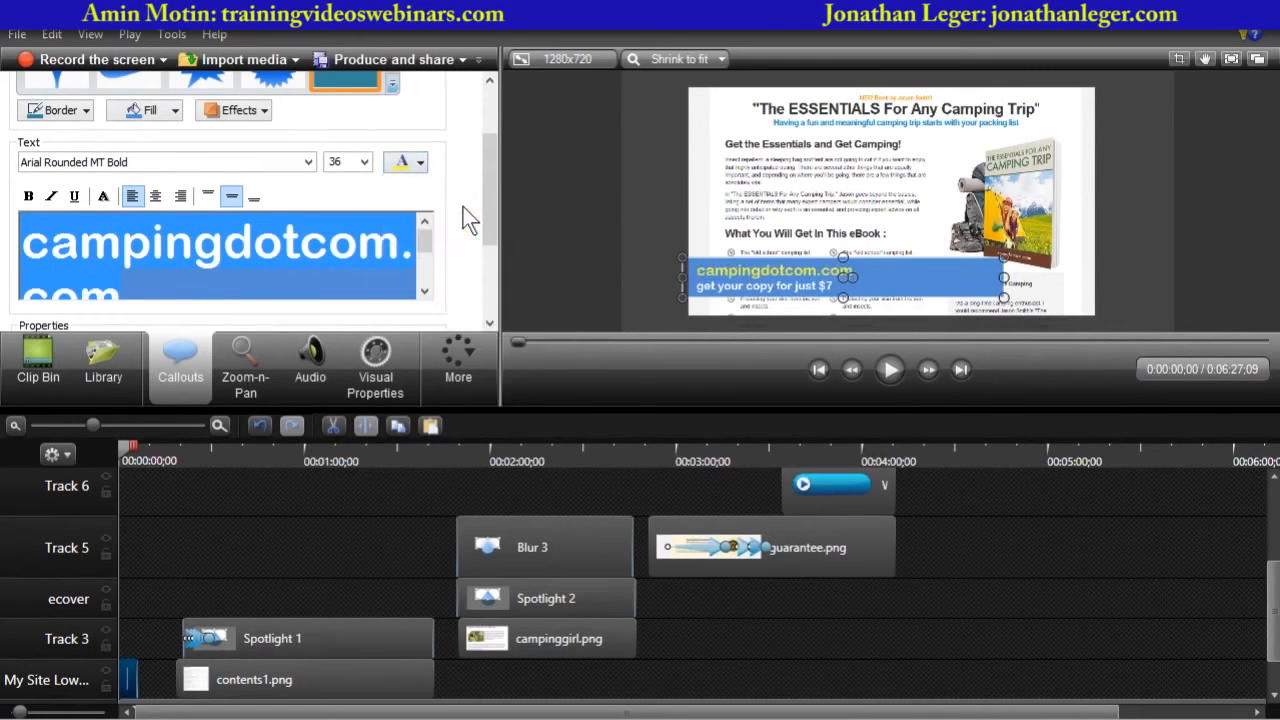
- Move the banner callout's clip on the timeline up to Track 8
left_click(572, 290)
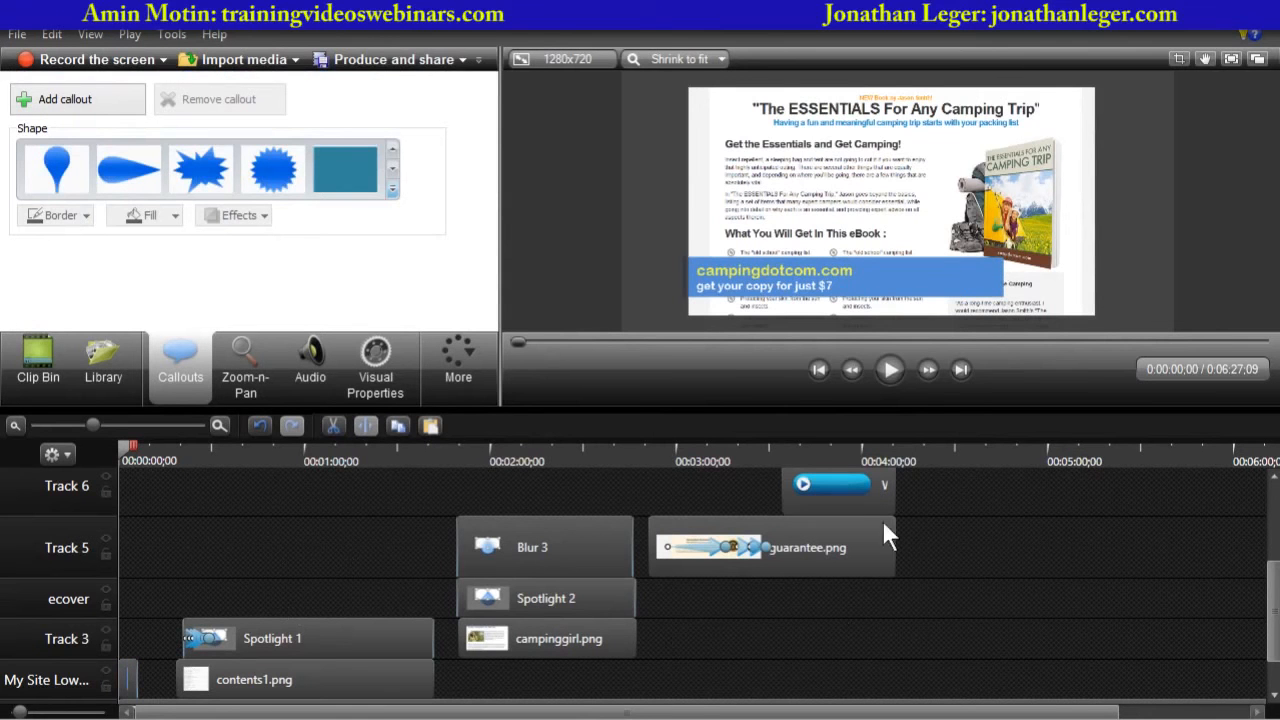
left_click_drag(1272, 604, 1272, 688)
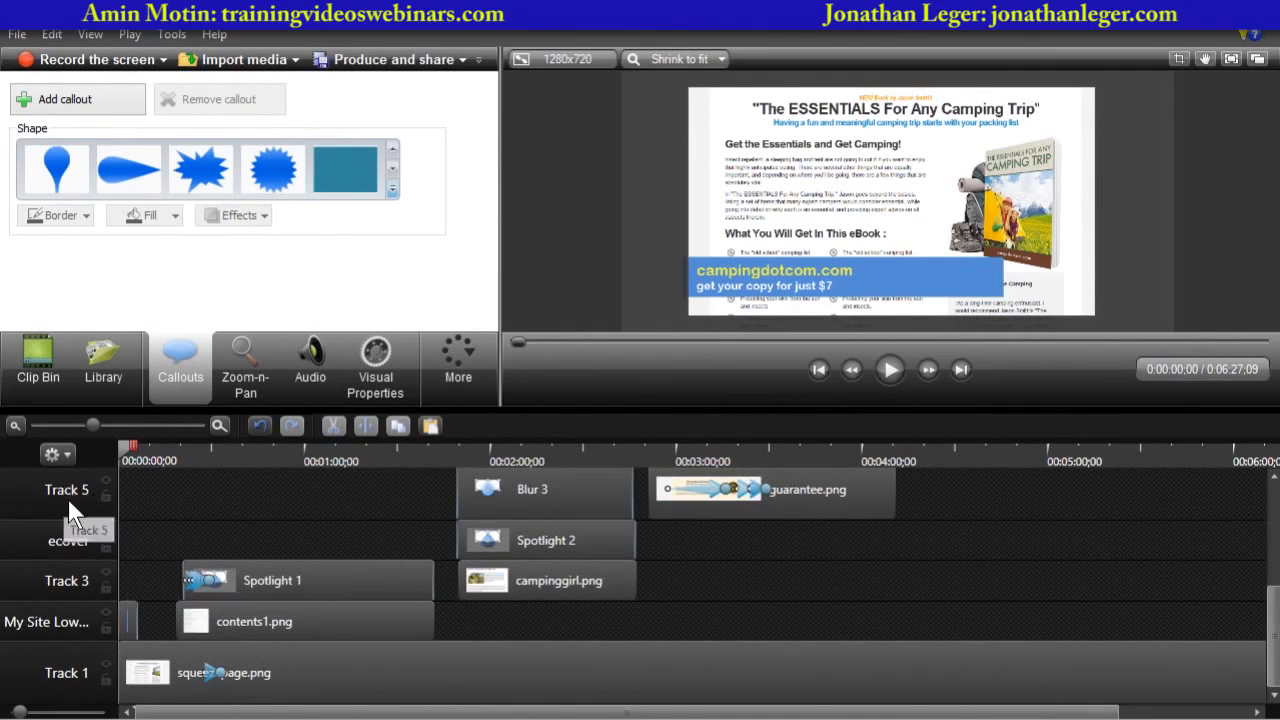
scroll(67, 500, "up", 3)
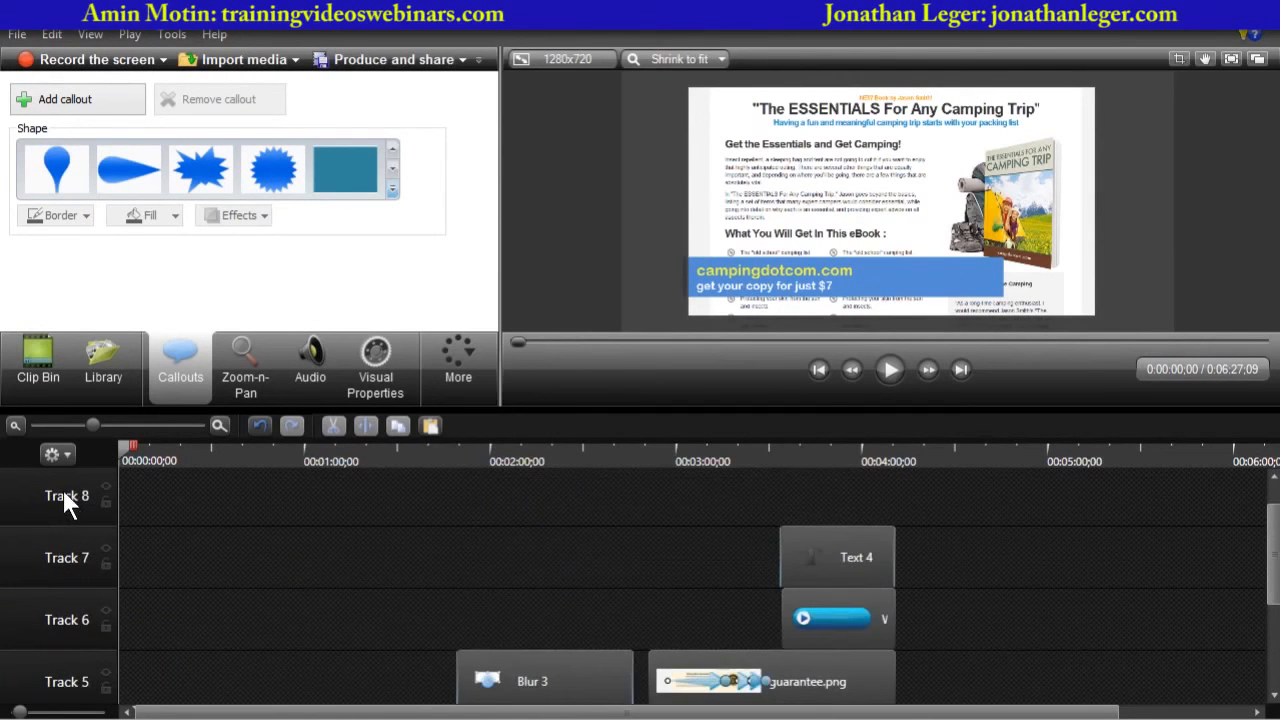
scroll(63, 491, "down", 3)
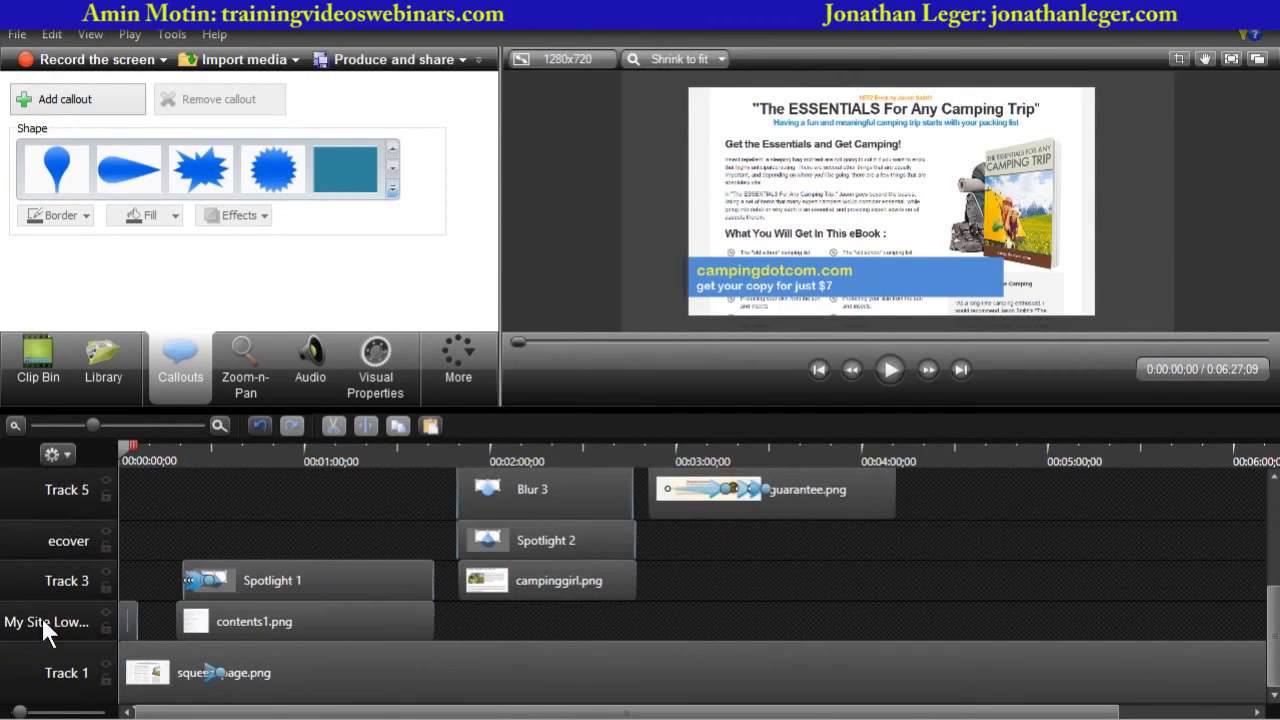
left_click(130, 611)
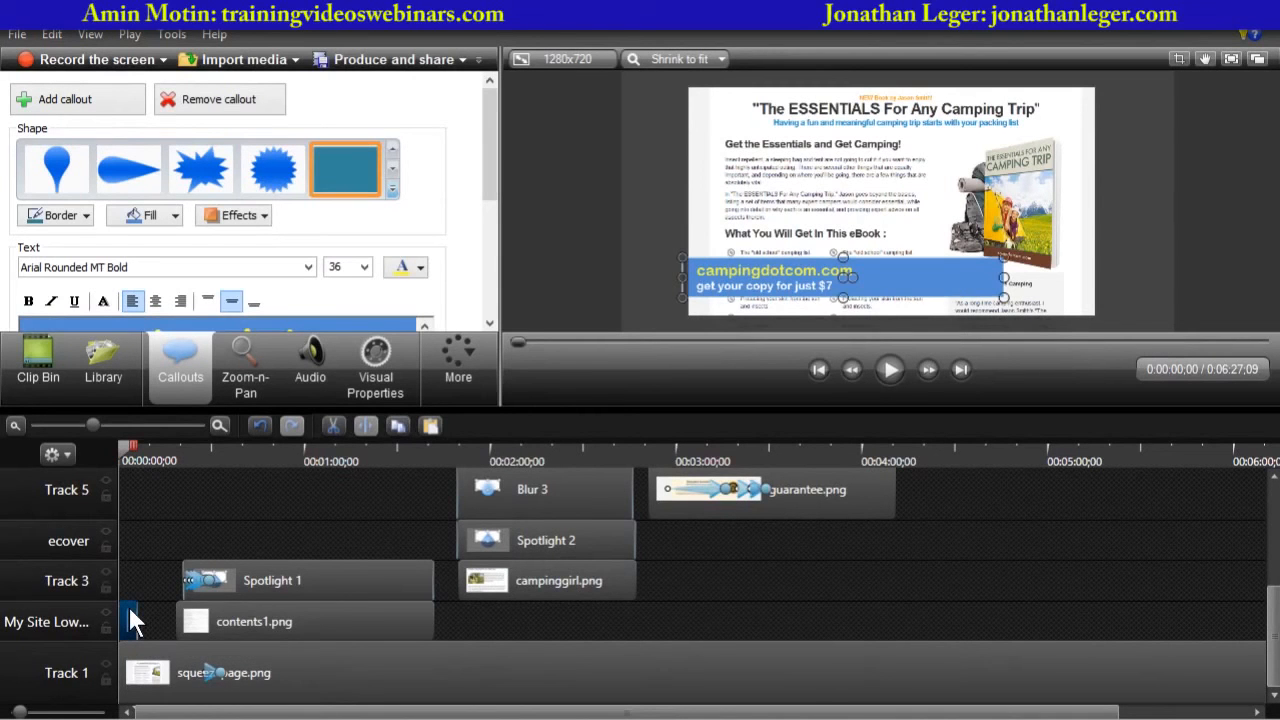
left_click_drag(131, 620, 115, 560)
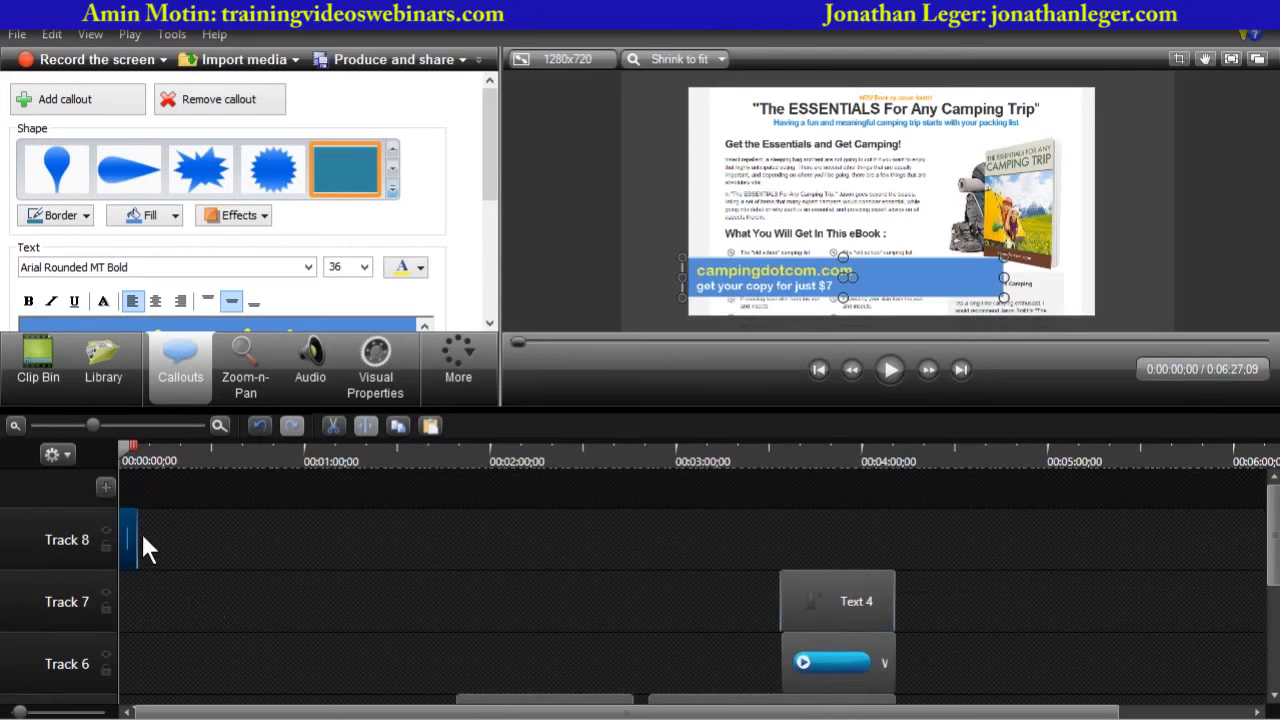
- Set the callout's fade-out to 0 sec and extend its clip to end with Text 4, at about 0:04
left_click_drag(491, 200, 497, 280)
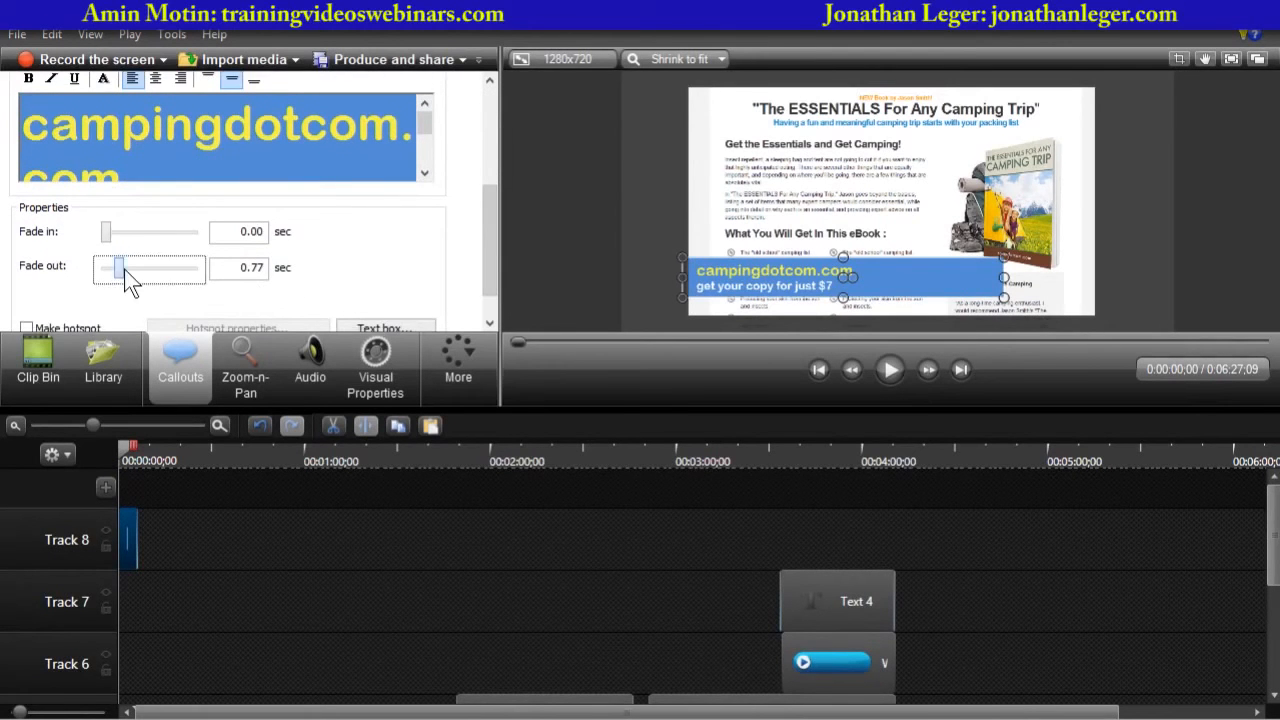
left_click_drag(124, 269, 56, 270)
left_click_drag(136, 526, 962, 535)
scroll(1210, 560, "down", 2)
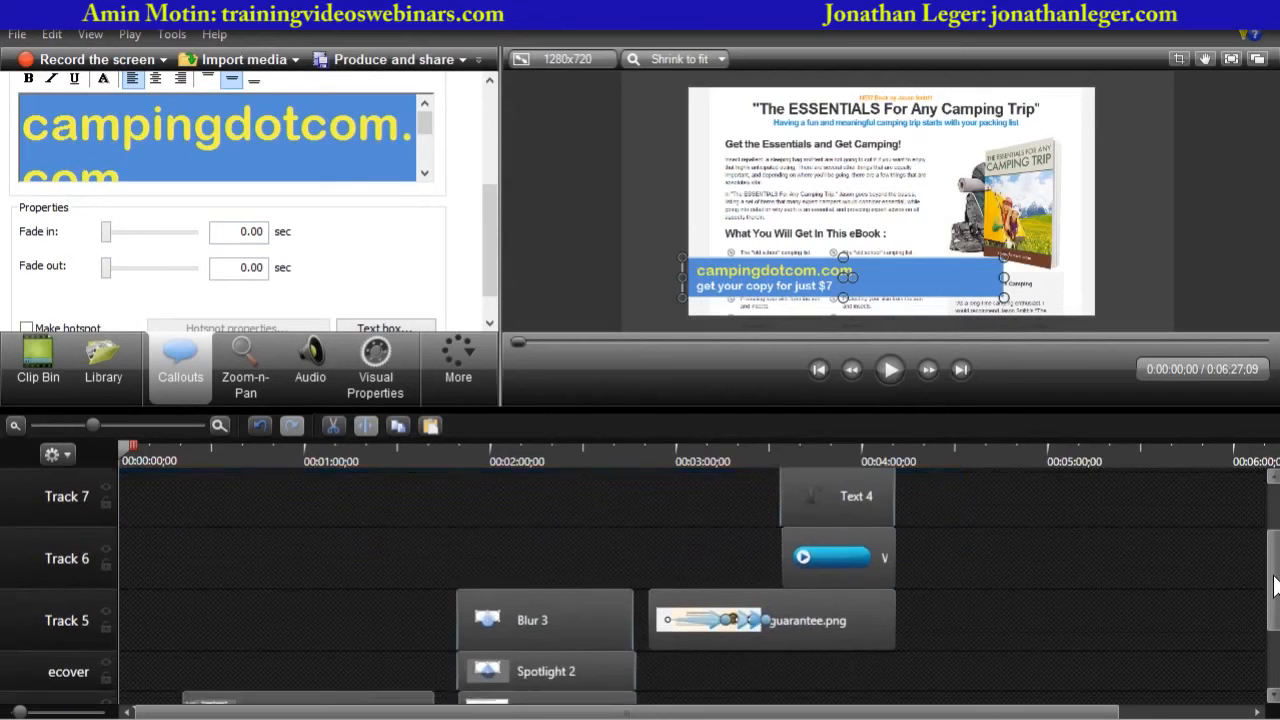
scroll(1210, 560, "up", 1)
left_click_drag(958, 495, 895, 495)
left_click_drag(1272, 575, 1271, 523)
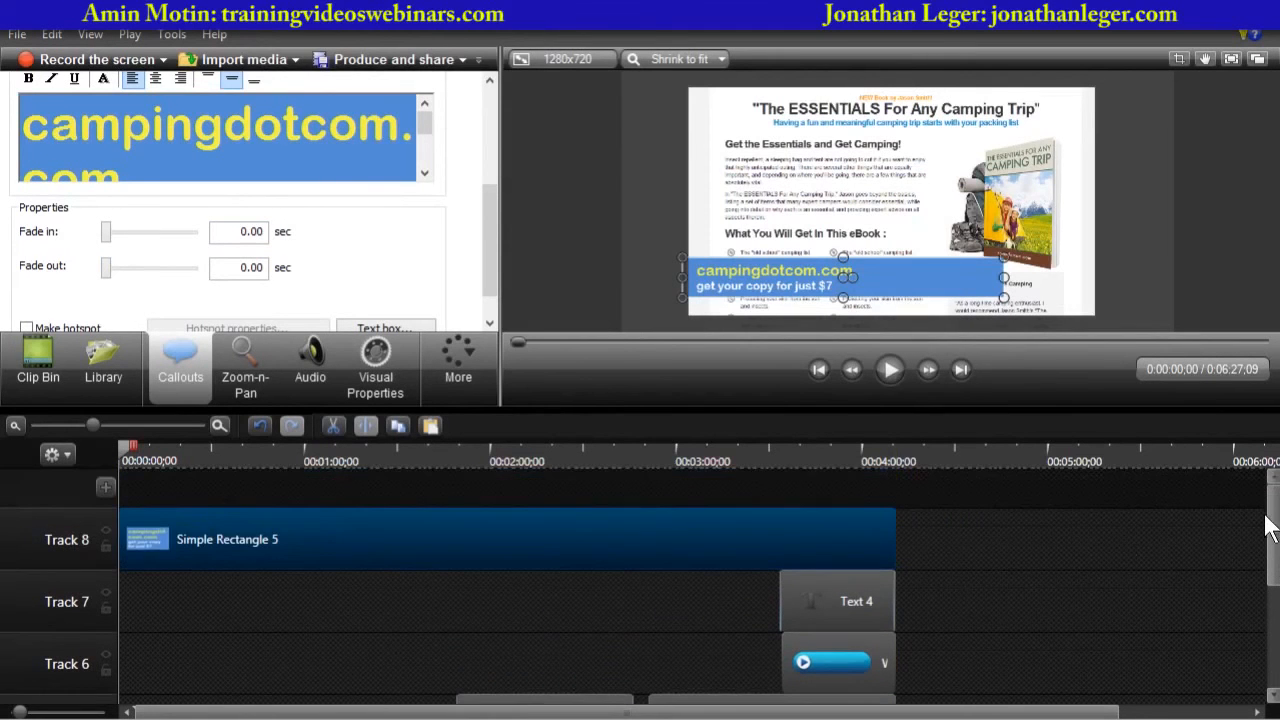
- Add Gradient wipe transitions to the start and the end of the banner callout clip
left_click(459, 362)
left_click(457, 394)
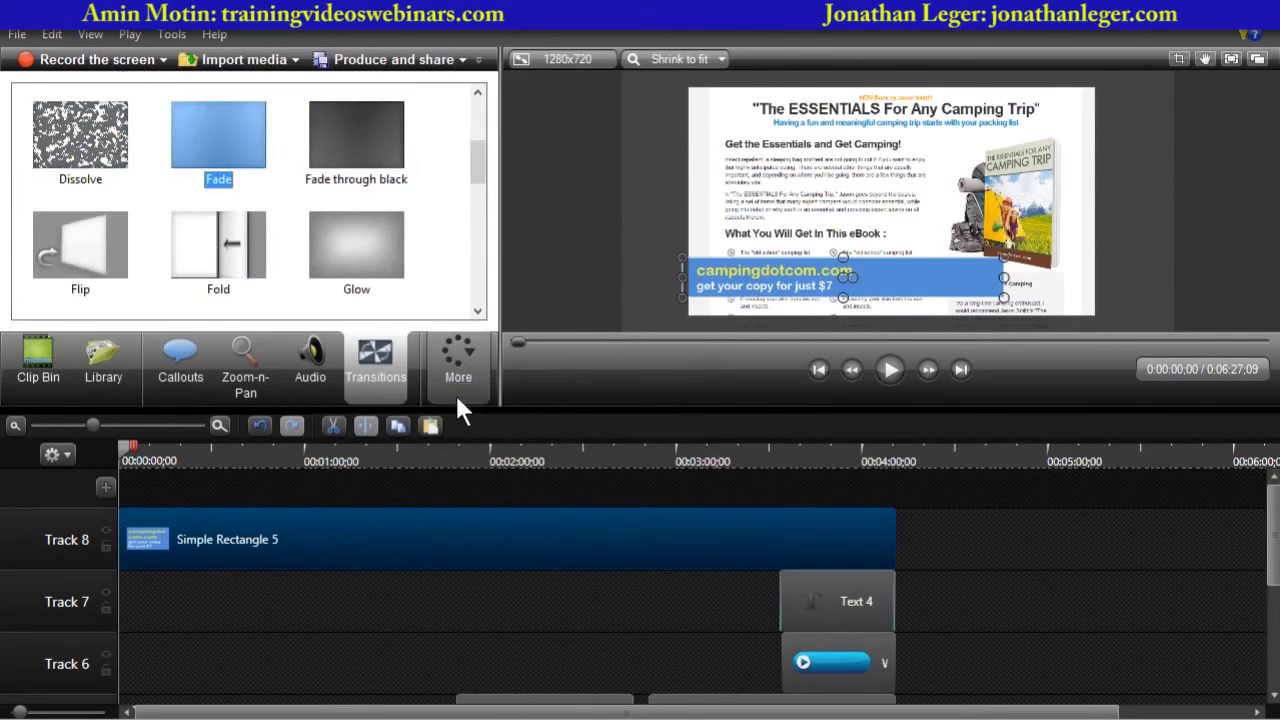
left_click_drag(477, 169, 477, 205)
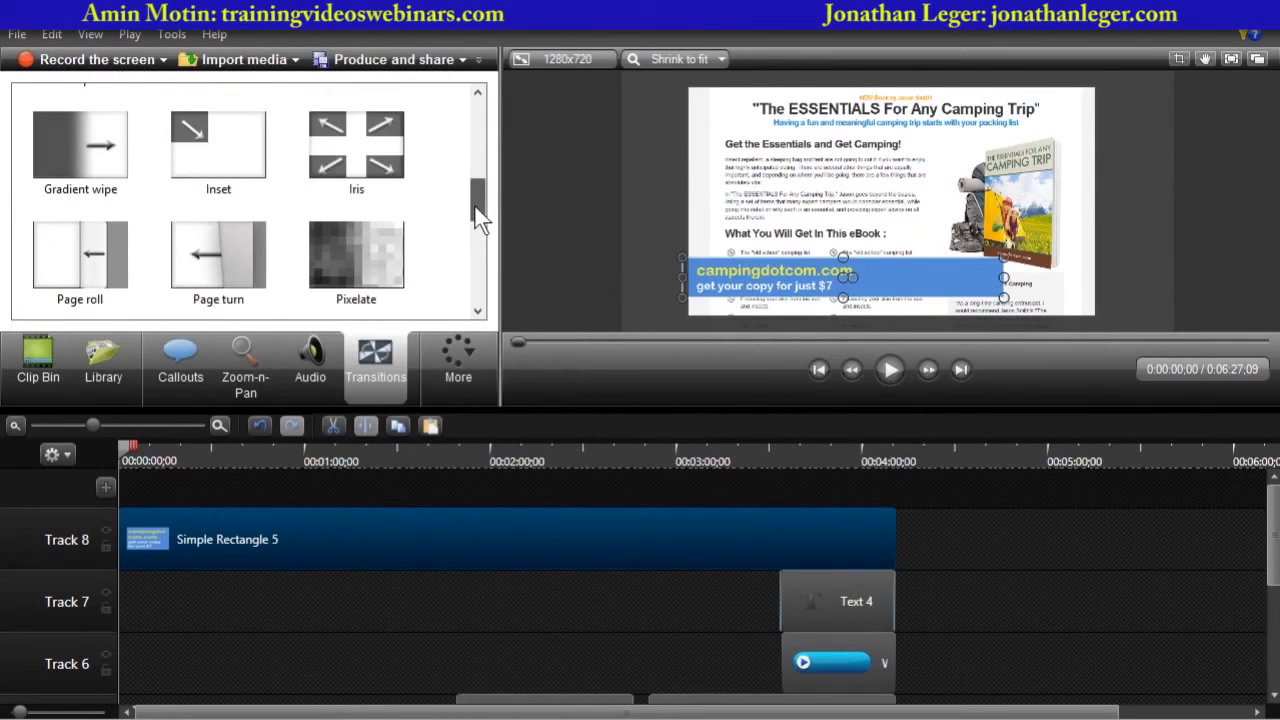
left_click_drag(95, 160, 122, 545)
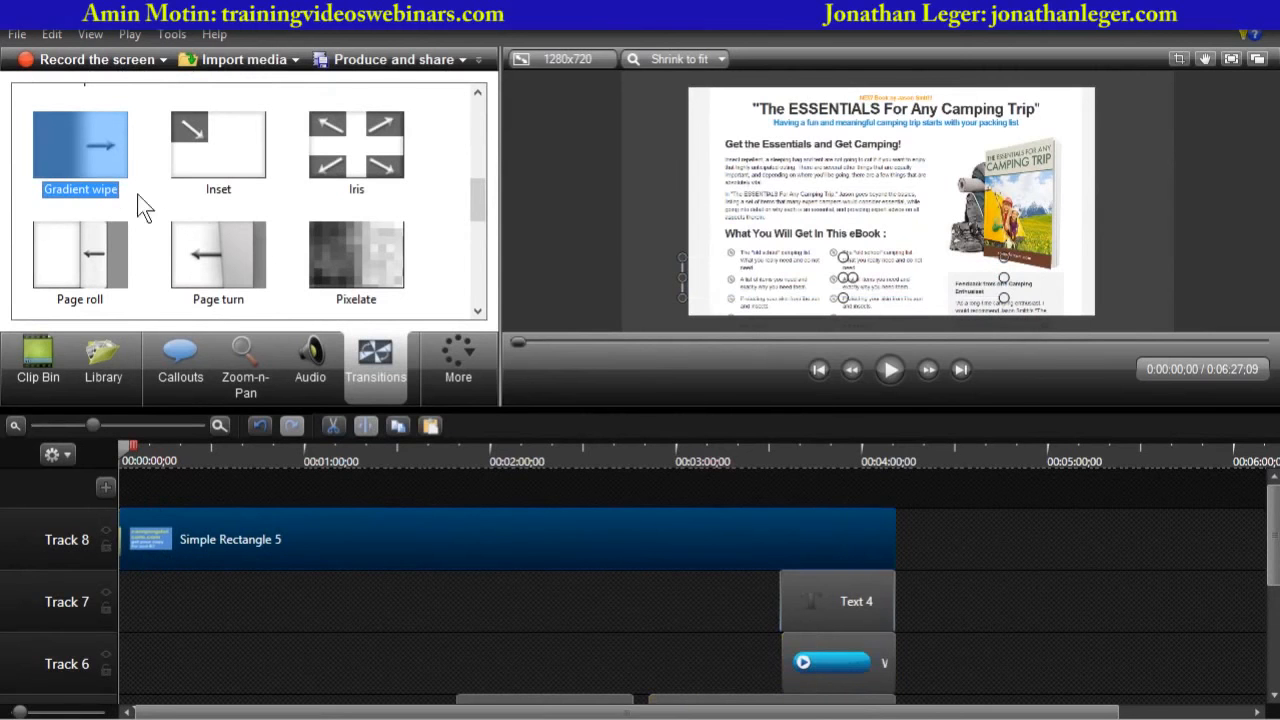
mouse_move(82, 150)
left_mouse_down()
mouse_move(867, 540)
mouse_move(875, 531)
left_mouse_up()
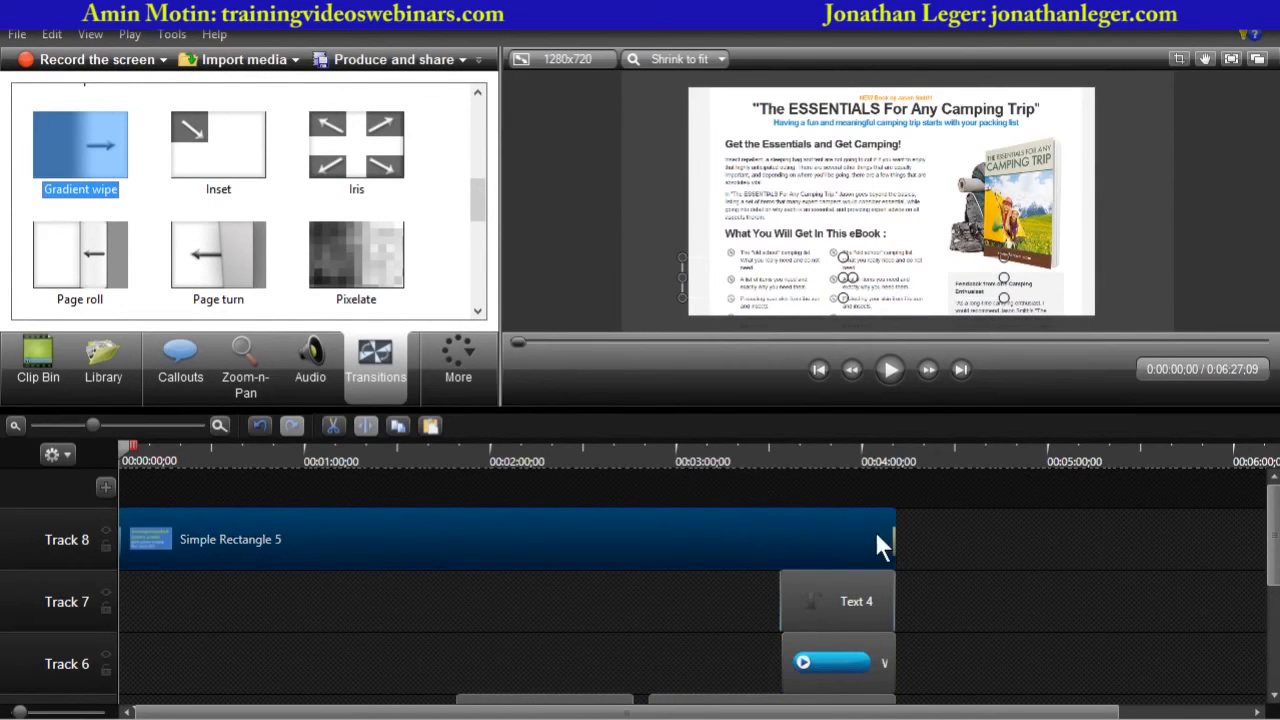
- Enlarge the preview and play the video from the start to check the banner's transition
left_click_drag(126, 449, 168, 460)
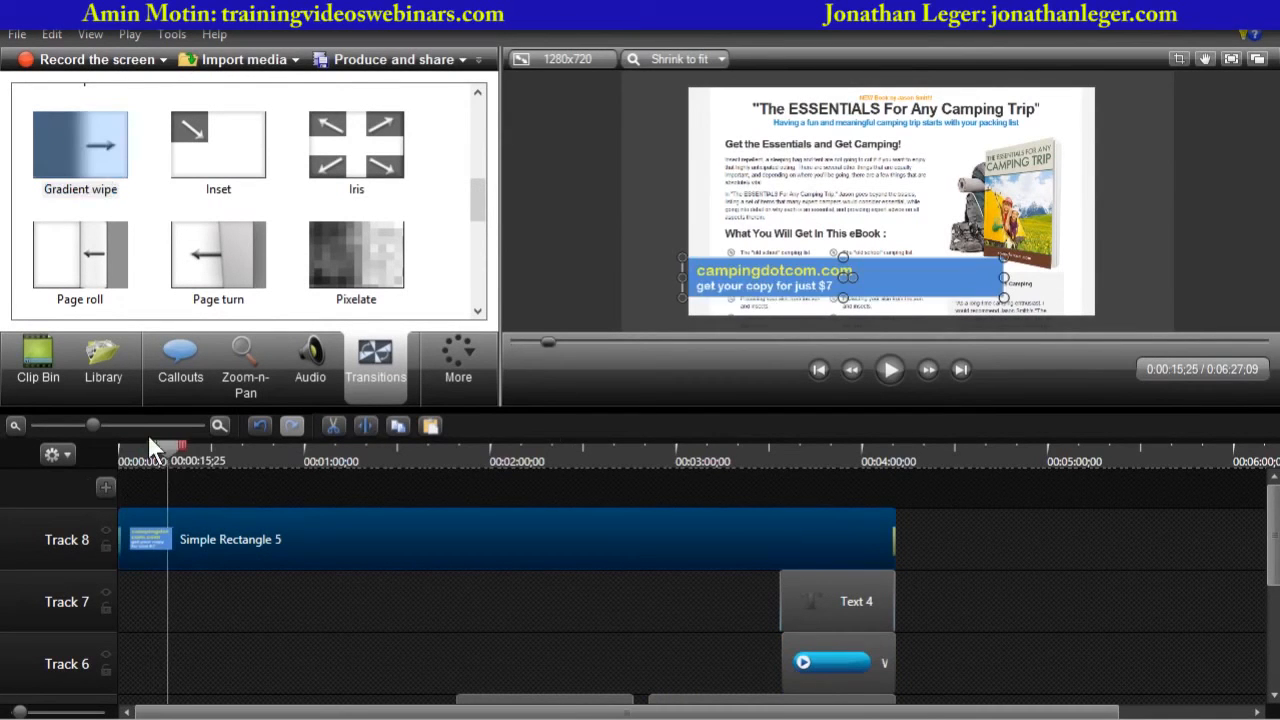
key("ctrl+Home")
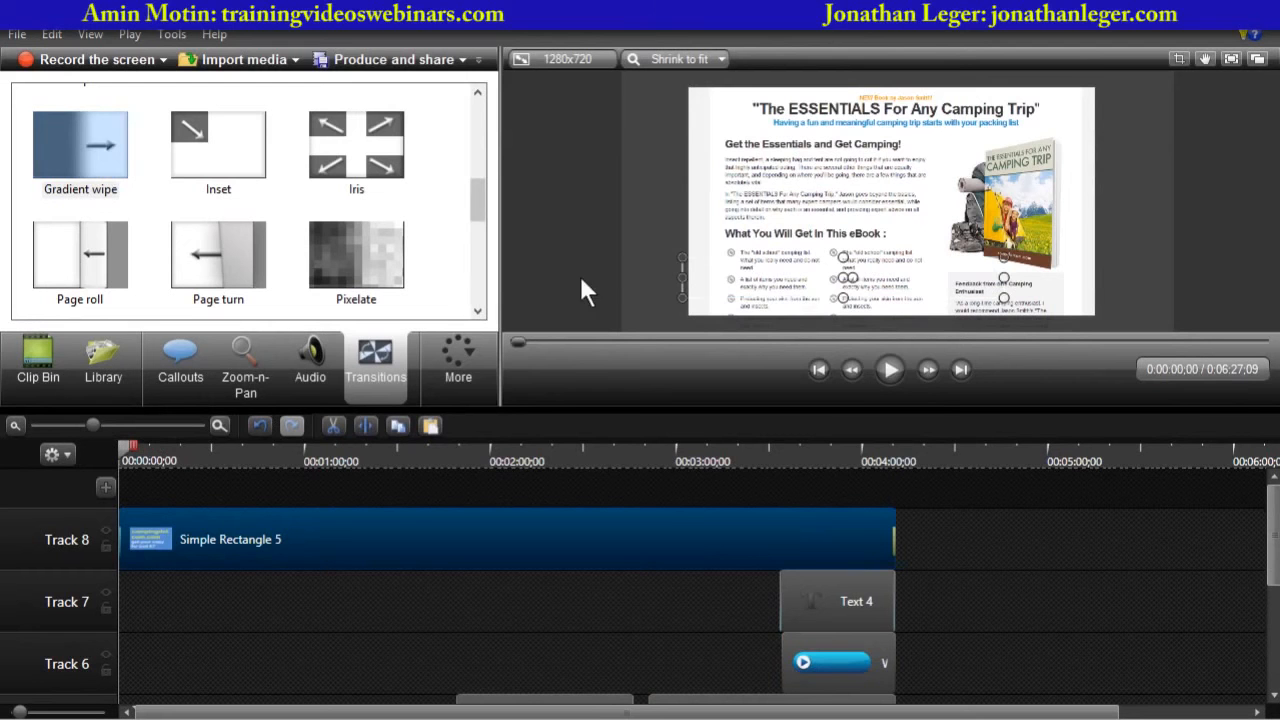
left_click(618, 306)
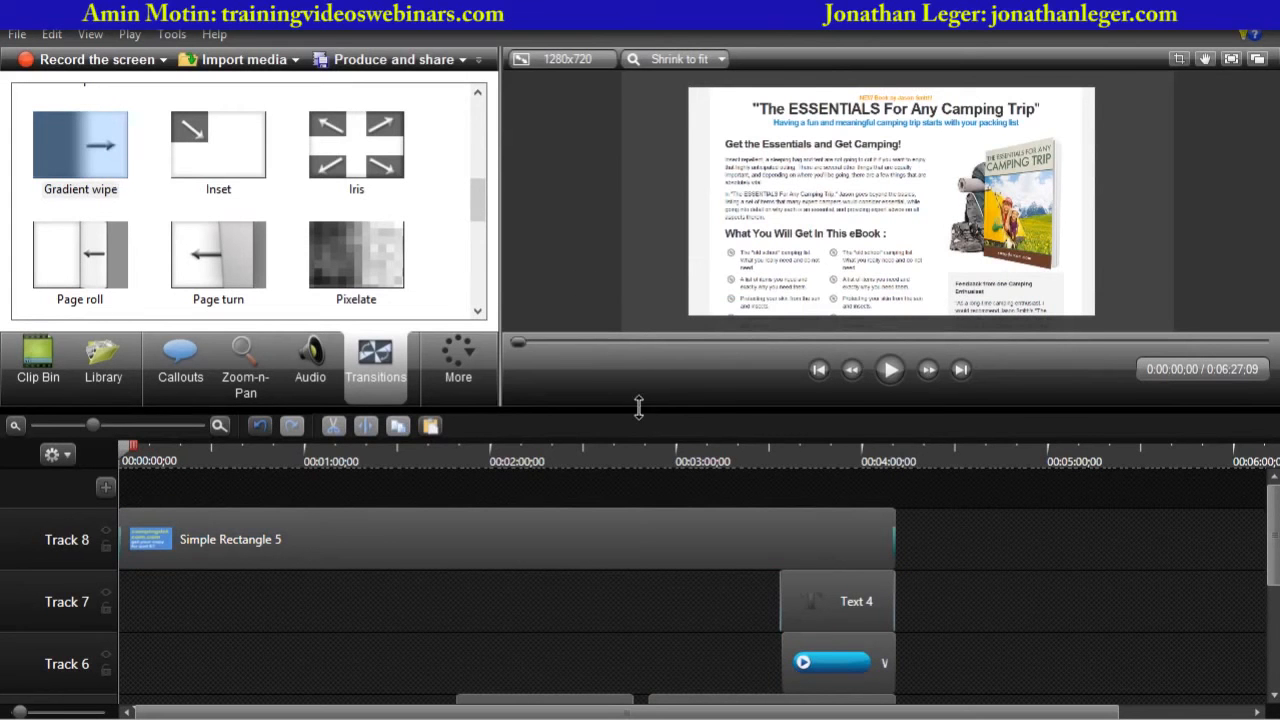
left_click_drag(638, 406, 648, 535)
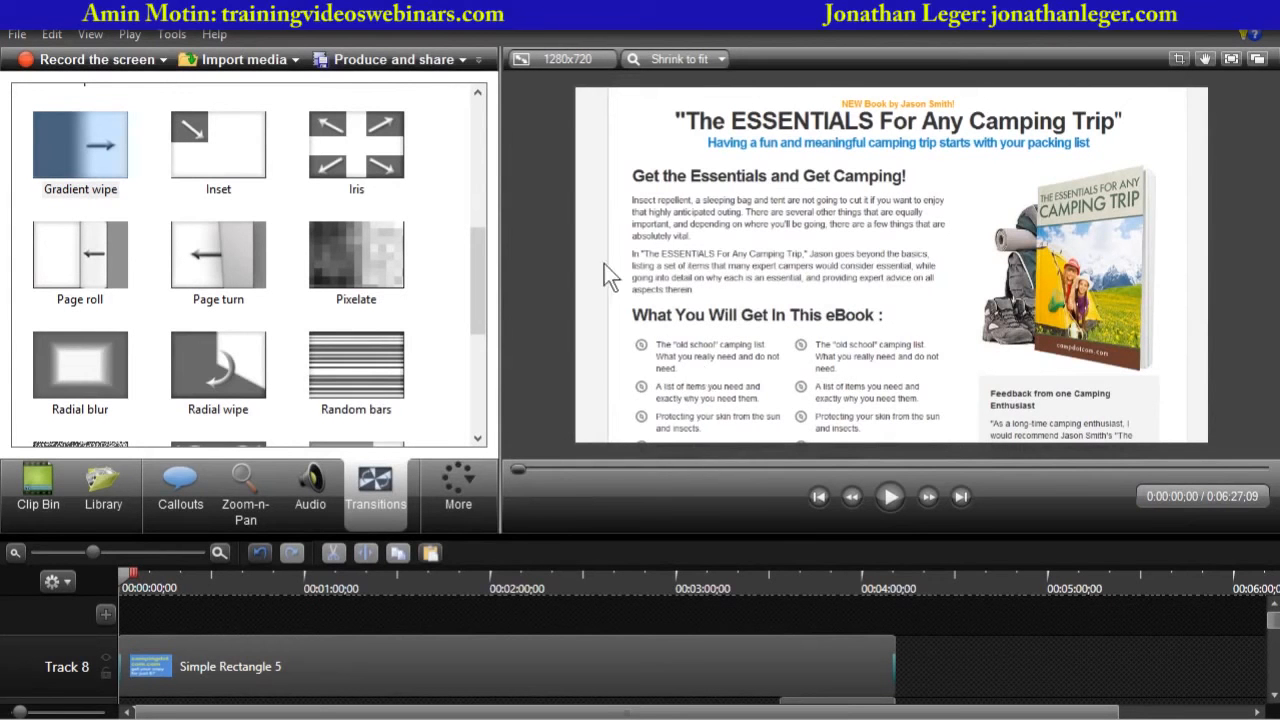
left_click(891, 494)
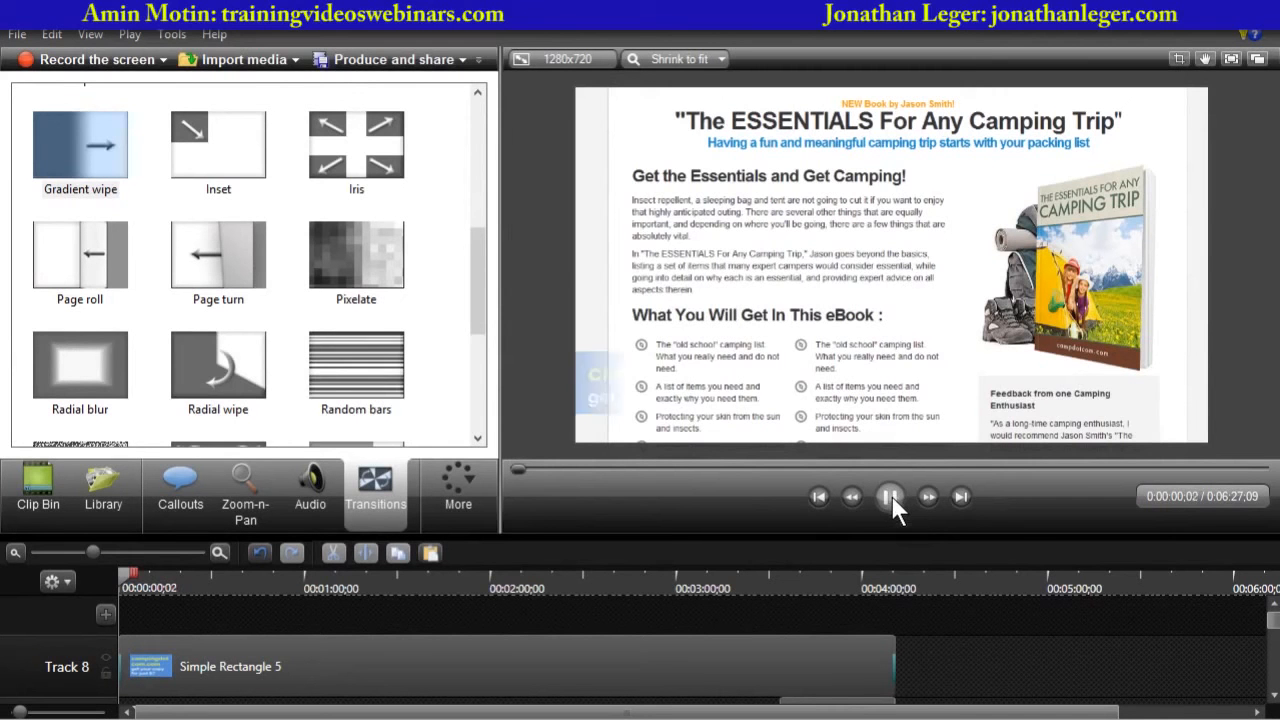
left_click(891, 495)
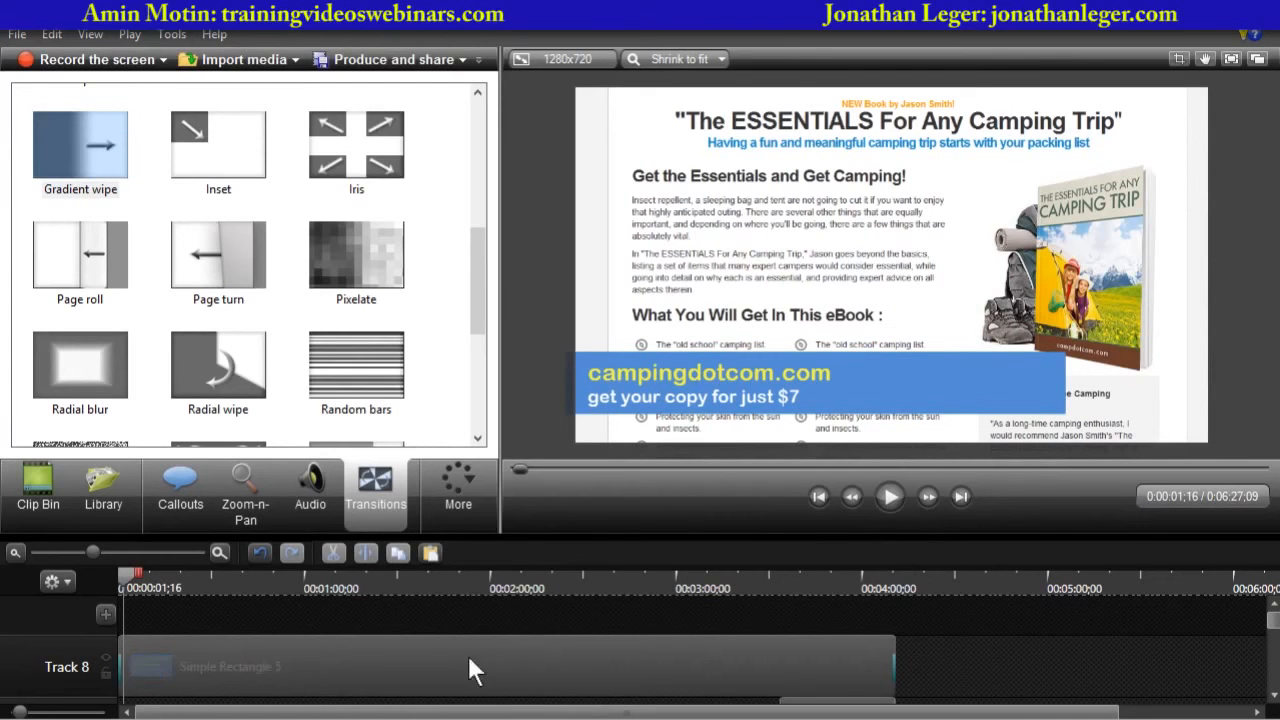
- Narrow the banner to fit its text and nudge it slightly to the right
left_click(376, 658)
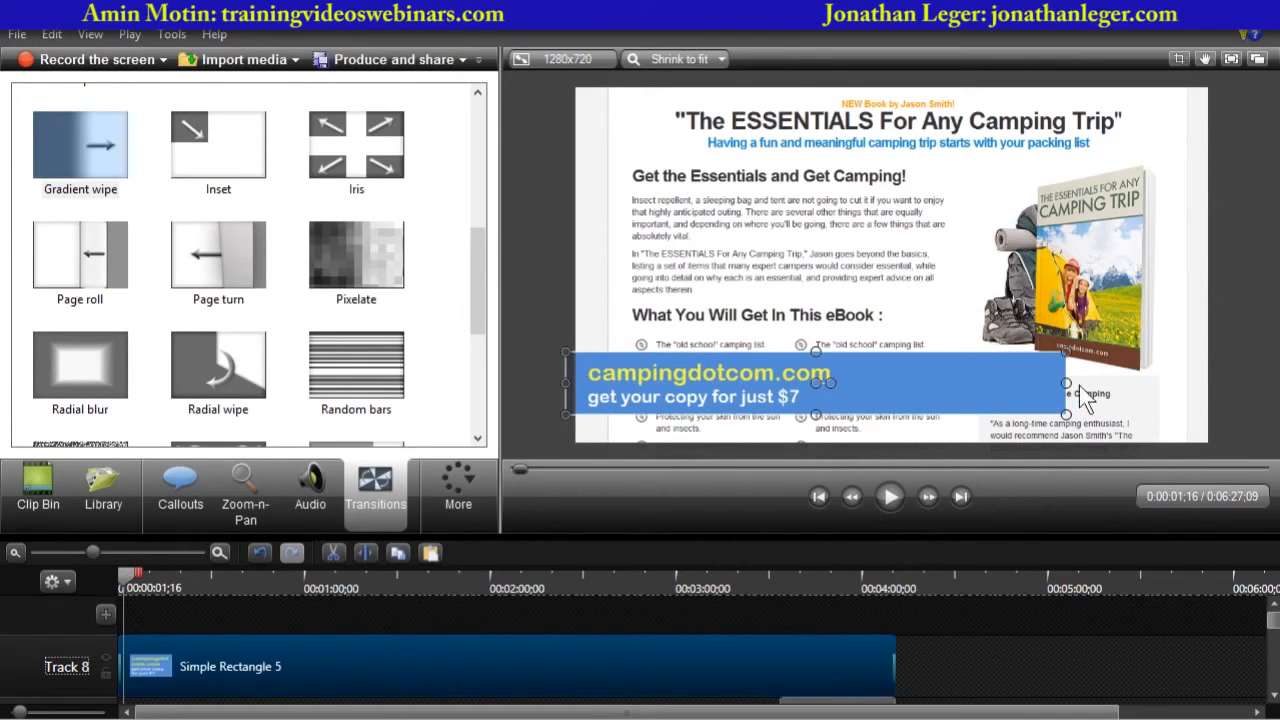
left_click_drag(1066, 398, 892, 416)
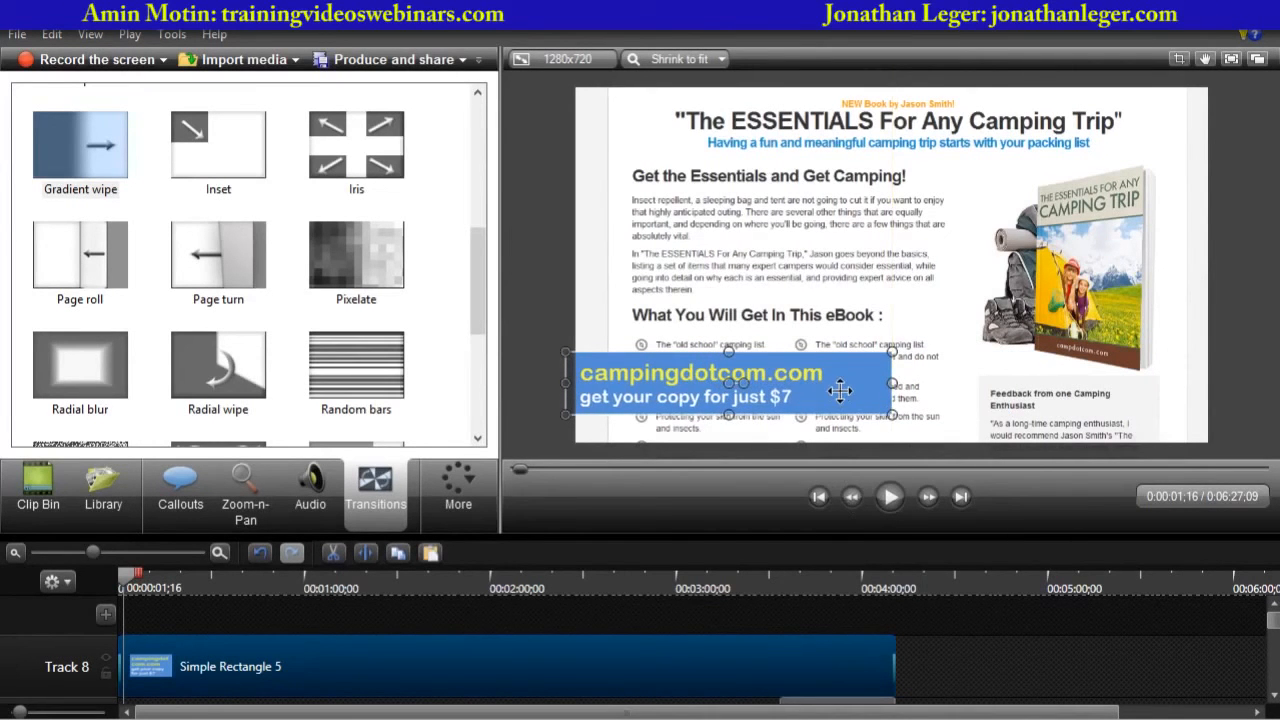
key("Right")
key("Right")
key("Right")
key("Right")
key("Right")
key("Right")
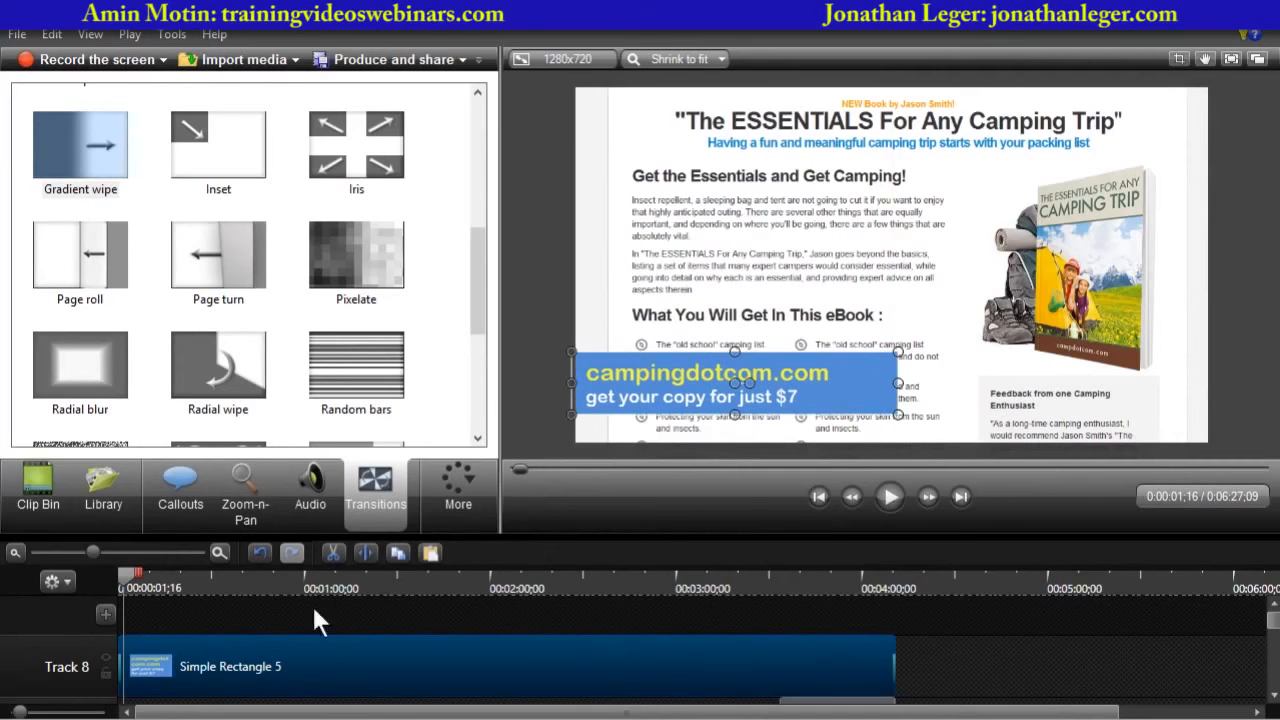
- Replay the video from the start to review the narrowed banner
left_click(122, 577)
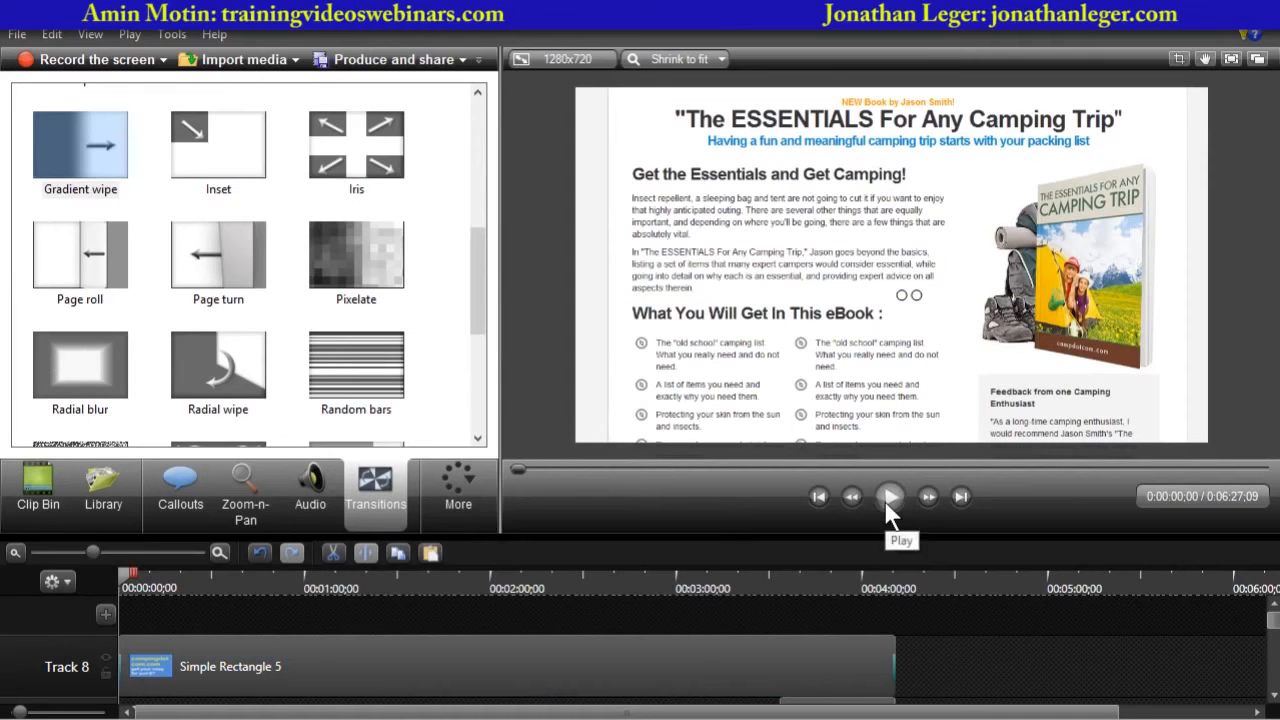
left_click(888, 497)
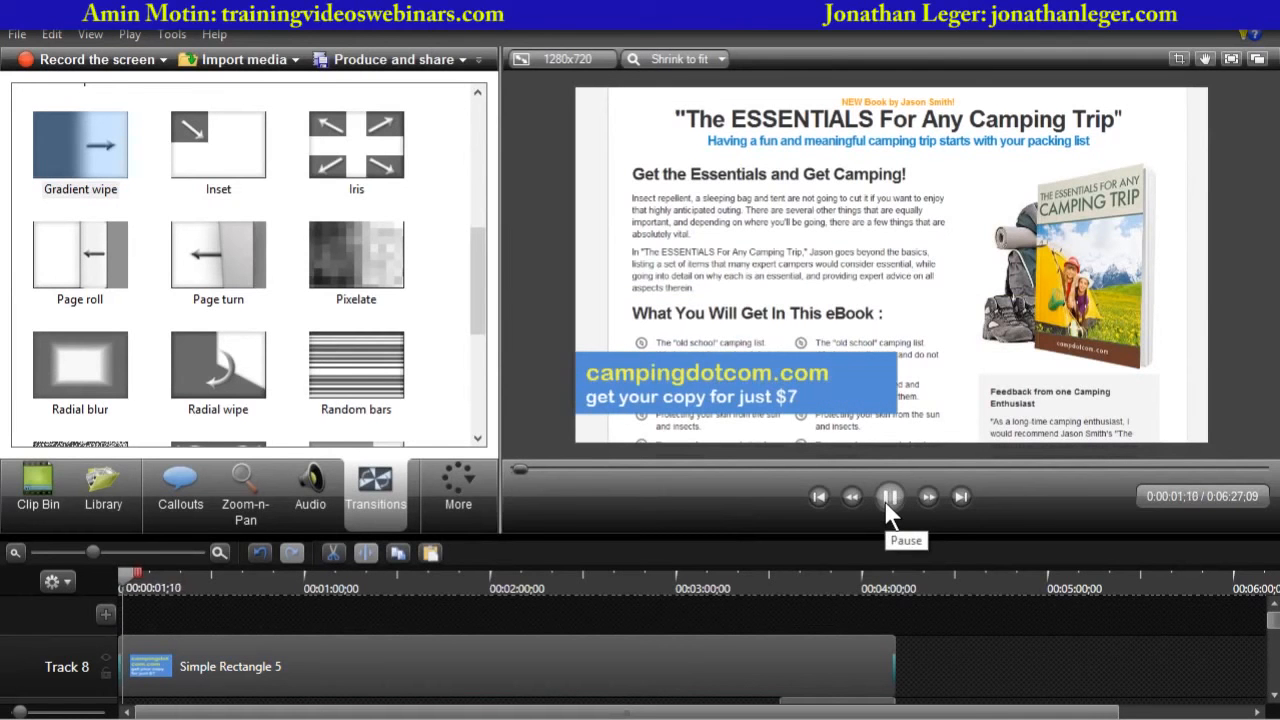
left_click(886, 500)
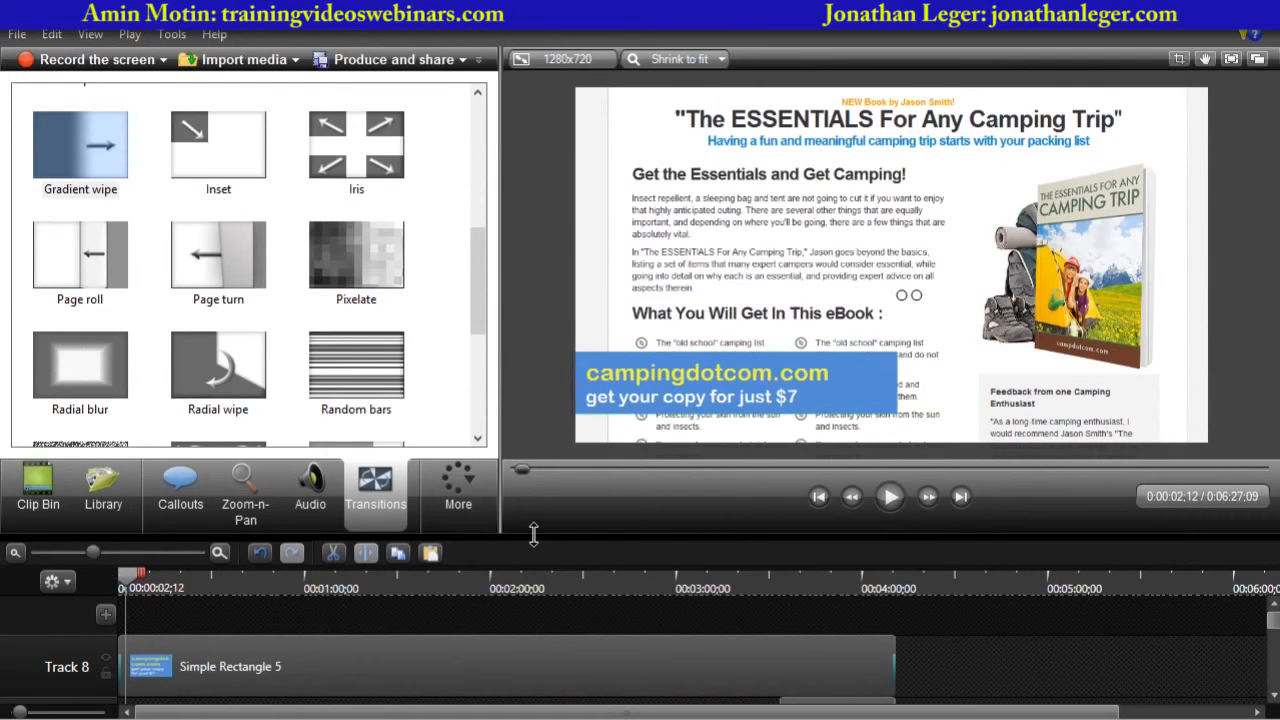
- Lengthen the Gradient wipe transition at the start of the banner clip to 3 seconds
left_click_drag(531, 531, 551, 435)
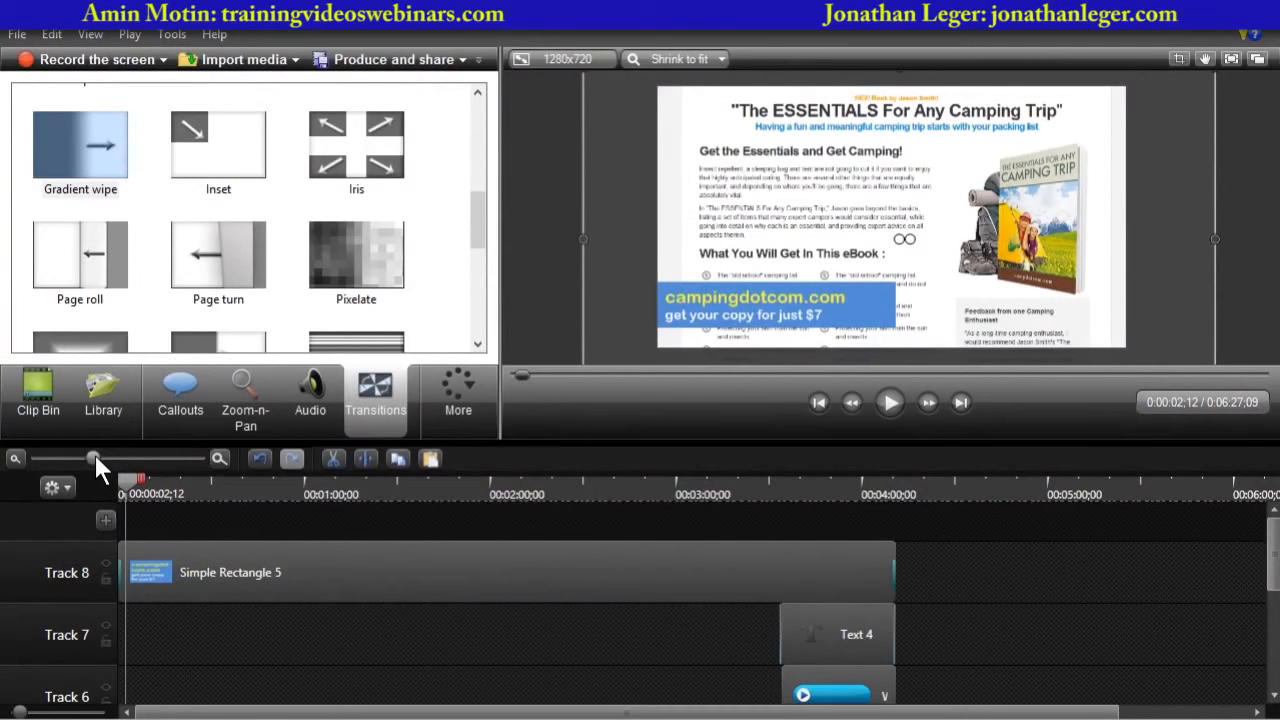
left_click_drag(95, 458, 170, 458)
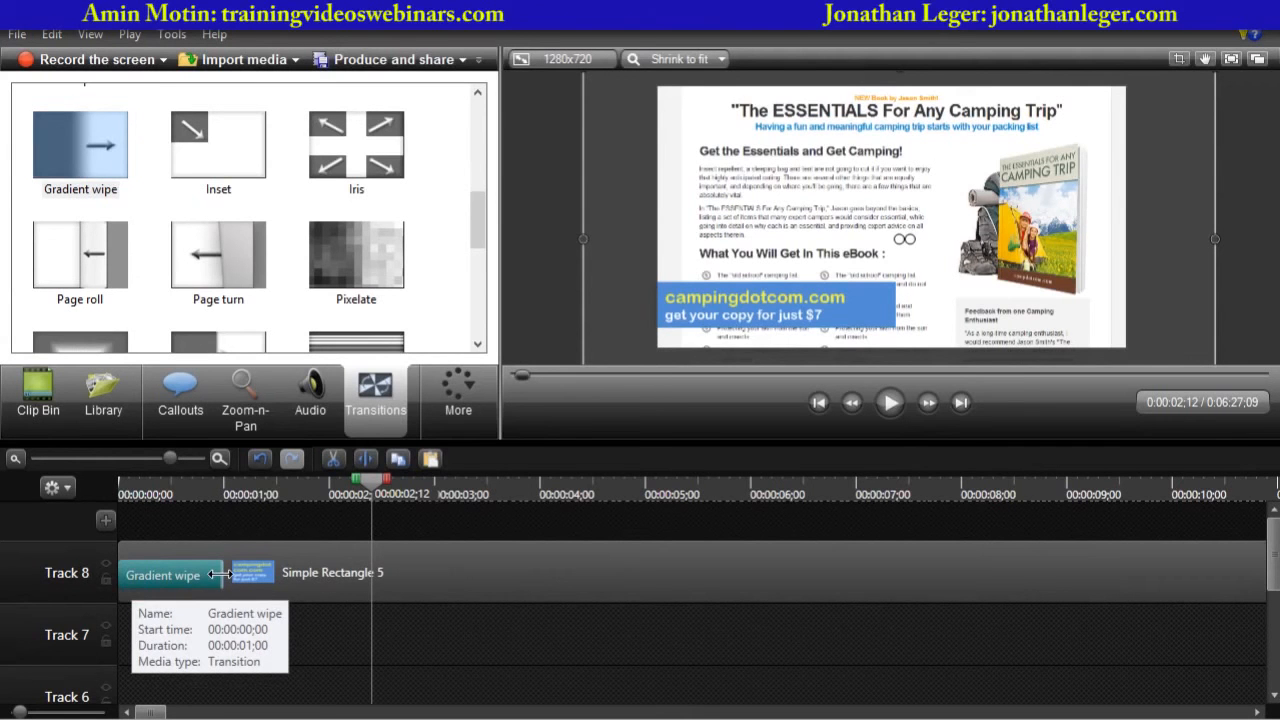
left_click_drag(218, 575, 429, 590)
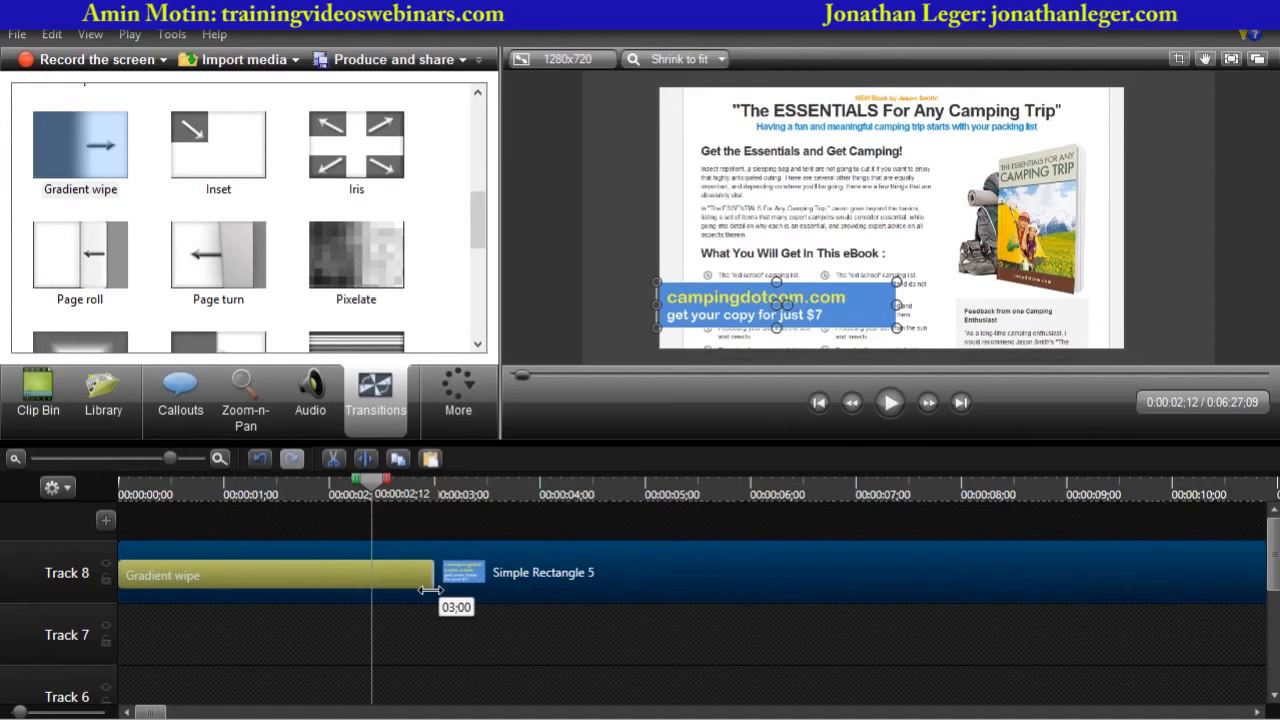
left_click_drag(430, 590, 427, 586)
- Play the video from the start in an enlarged preview to check the longer wipe-in
left_click_drag(373, 481, 88, 508)
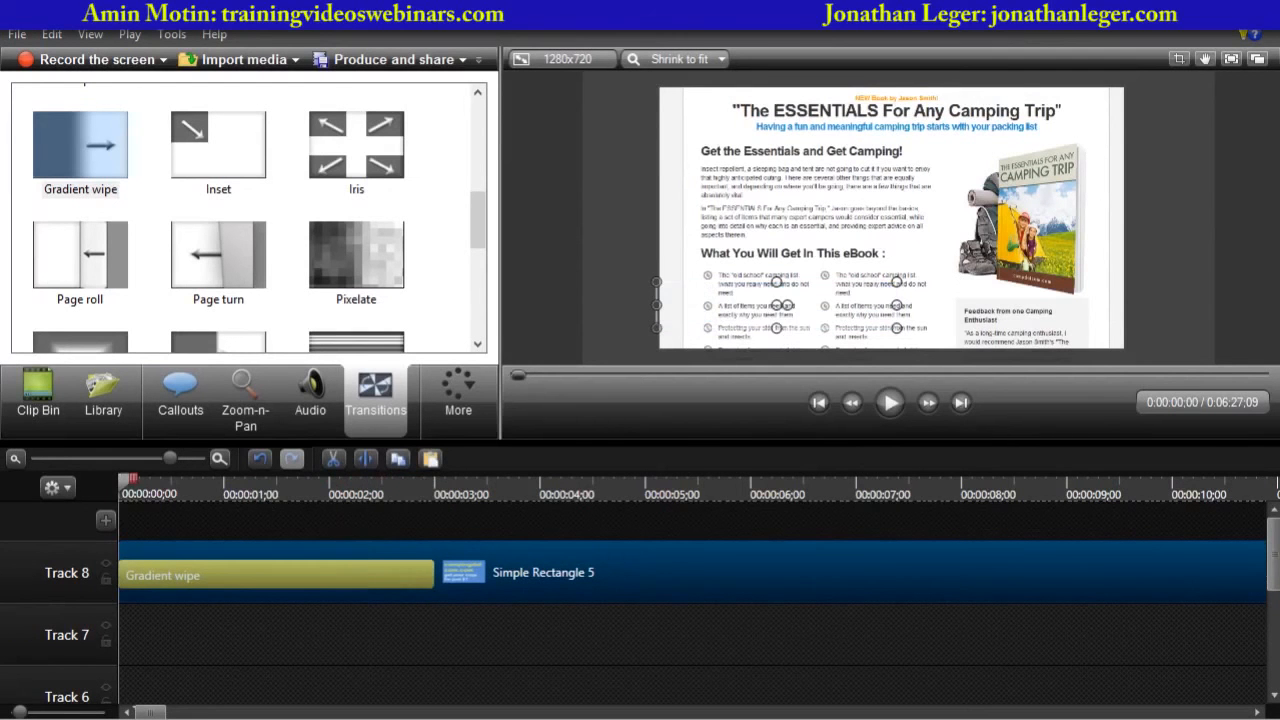
left_click(530, 317)
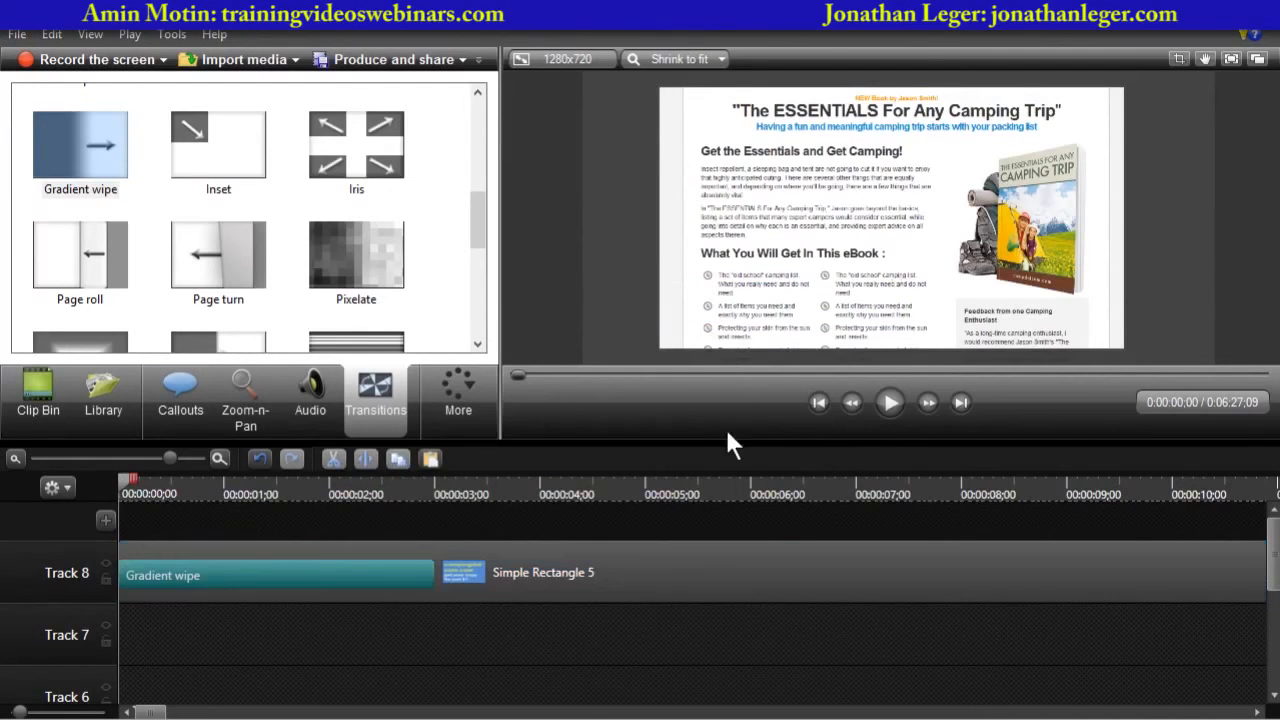
left_click_drag(727, 434, 720, 612)
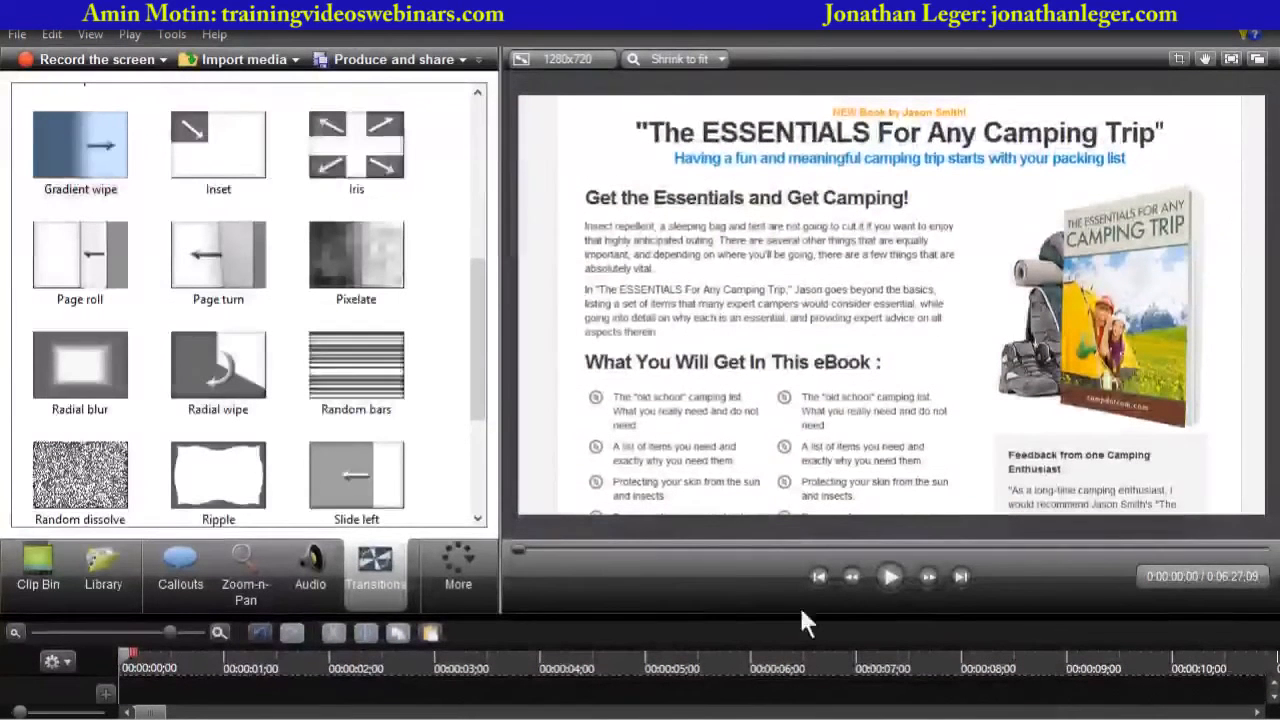
left_click(890, 578)
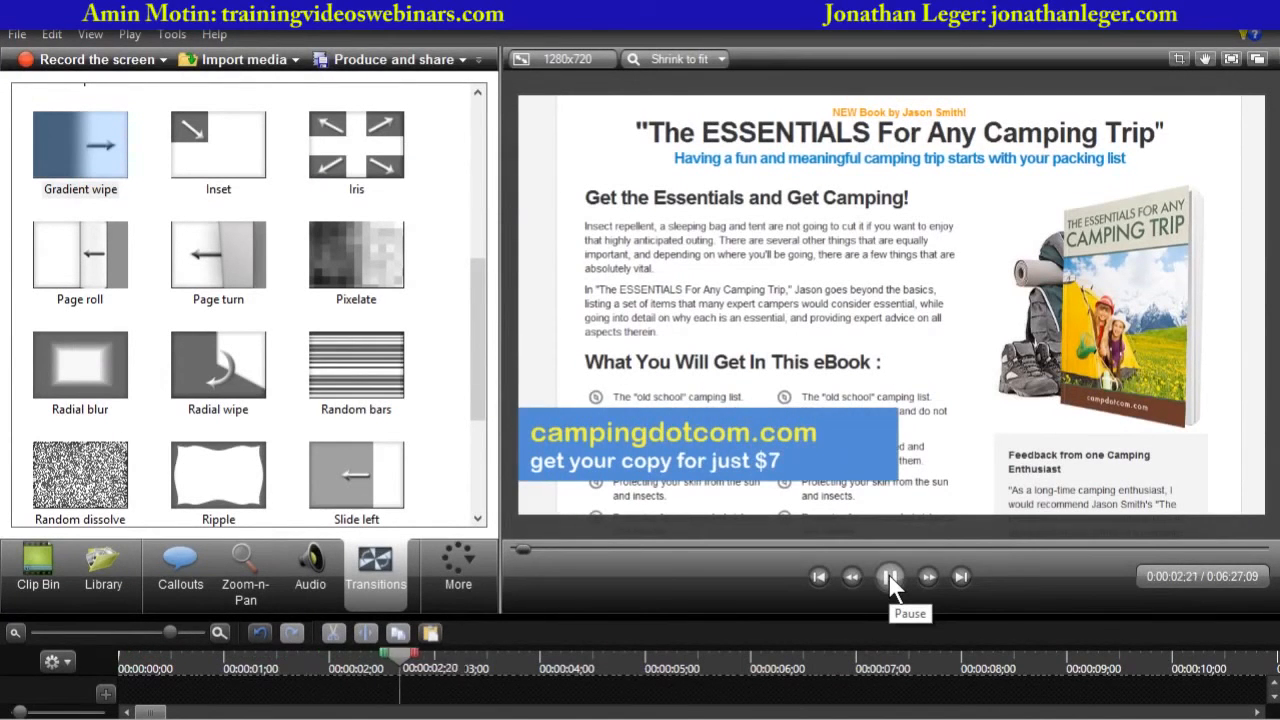
left_click(890, 578)
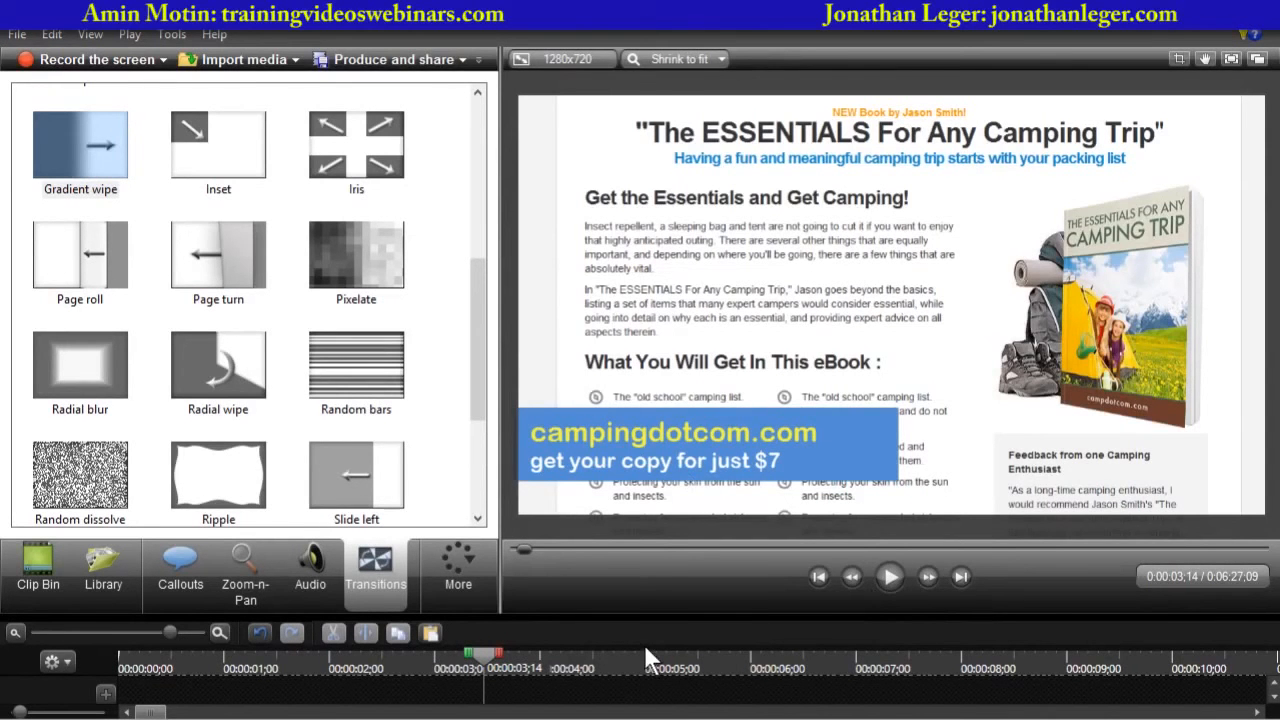
- Apply a Shadow effect to the banner callout
left_click_drag(639, 615, 639, 456)
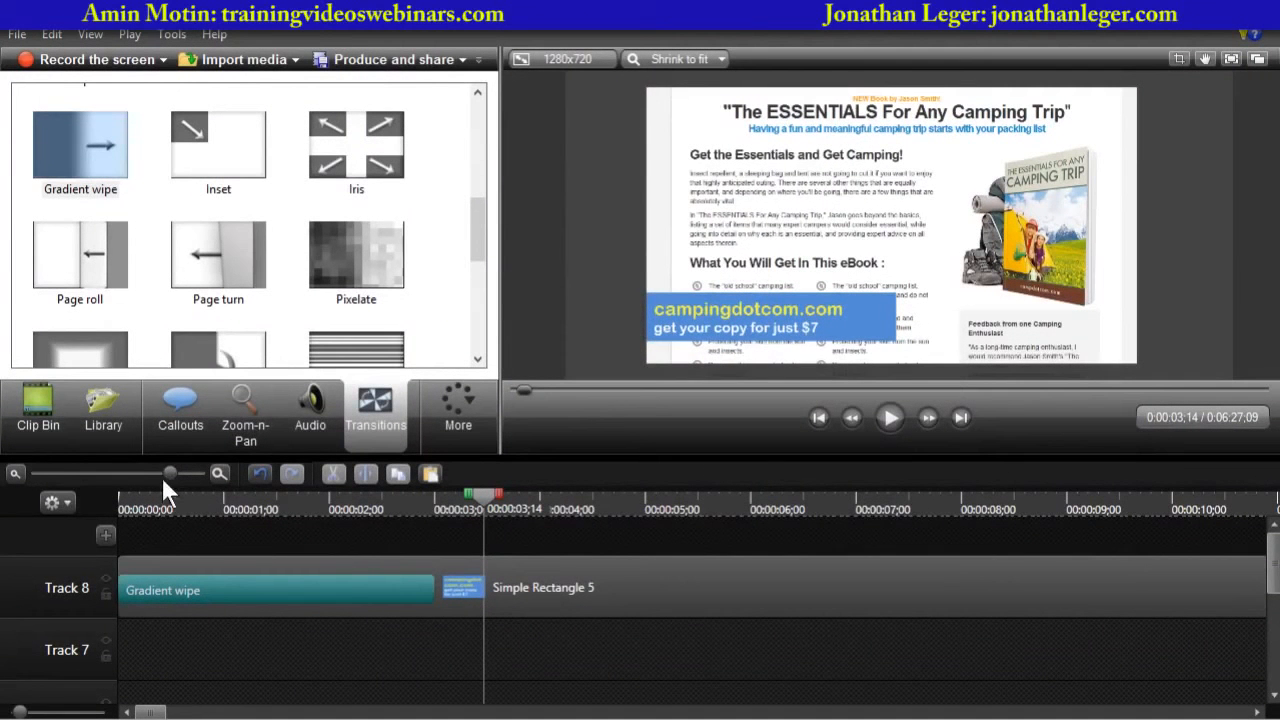
left_click_drag(168, 472, 33, 471)
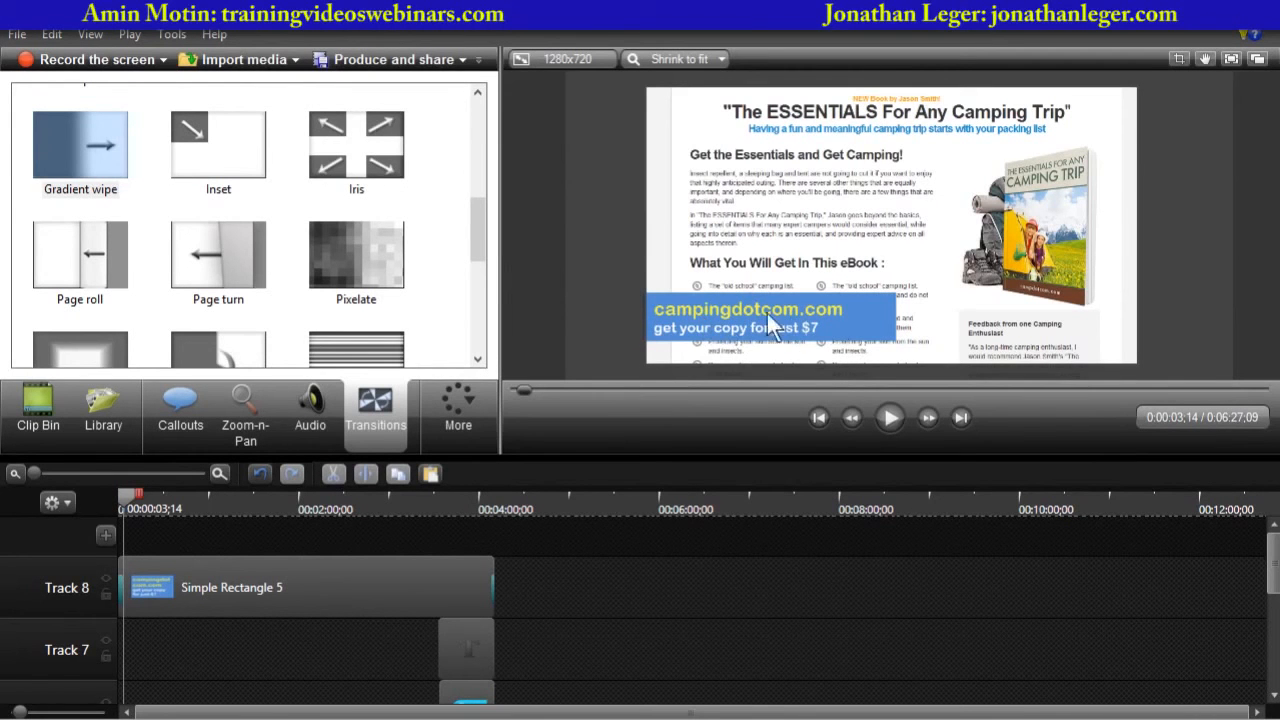
mouse_move(126, 498)
left_mouse_down()
mouse_move(485, 500)
mouse_move(123, 506)
left_mouse_up()
left_click(270, 582)
left_click(194, 407)
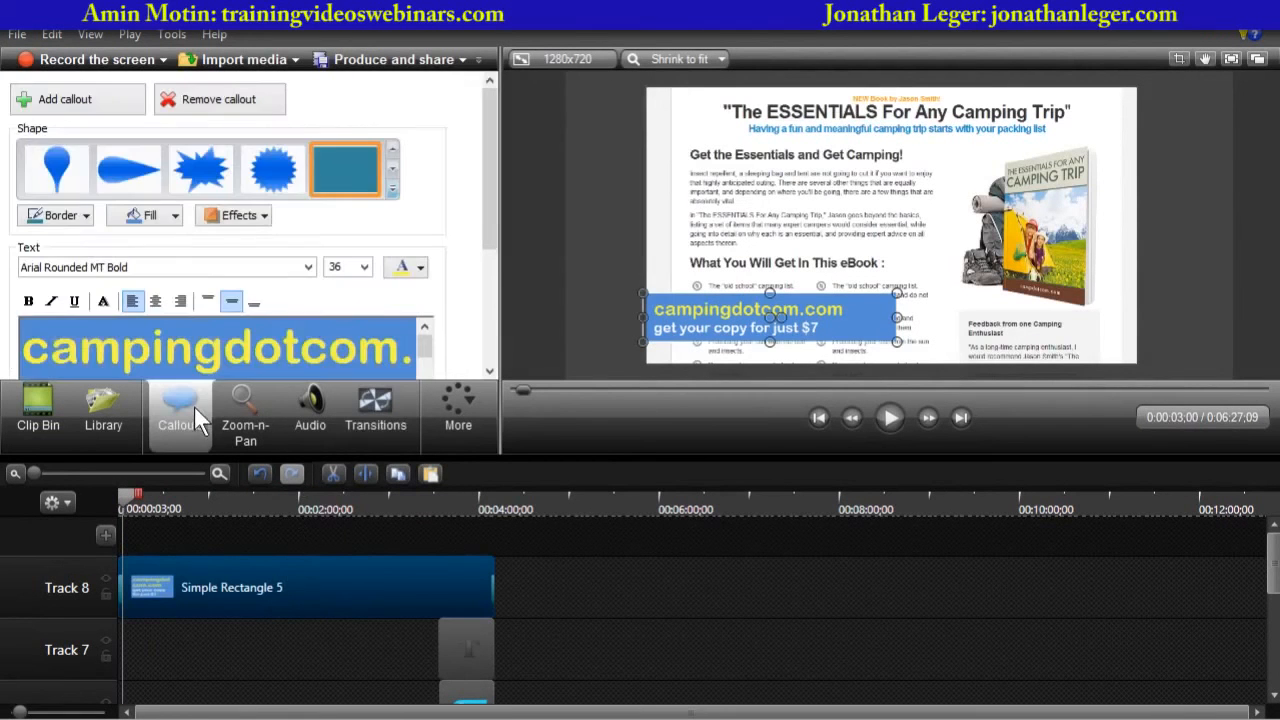
left_click_drag(489, 200, 527, 198)
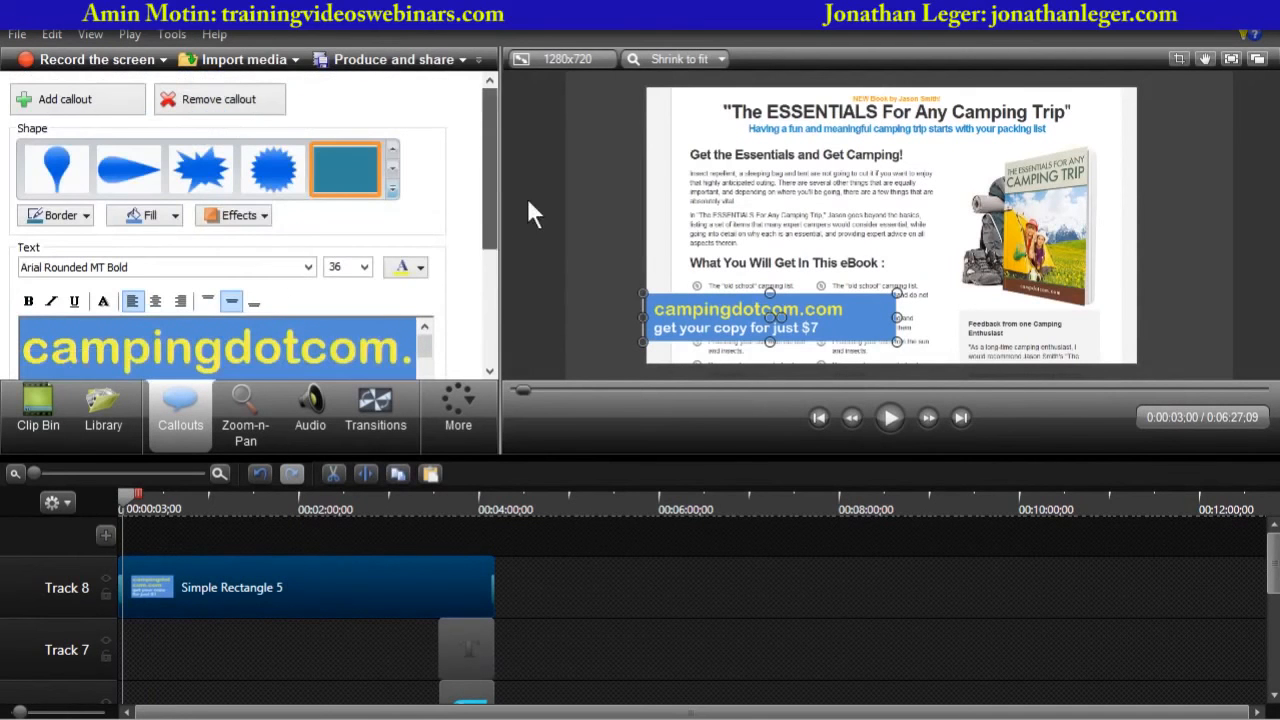
left_click(265, 216)
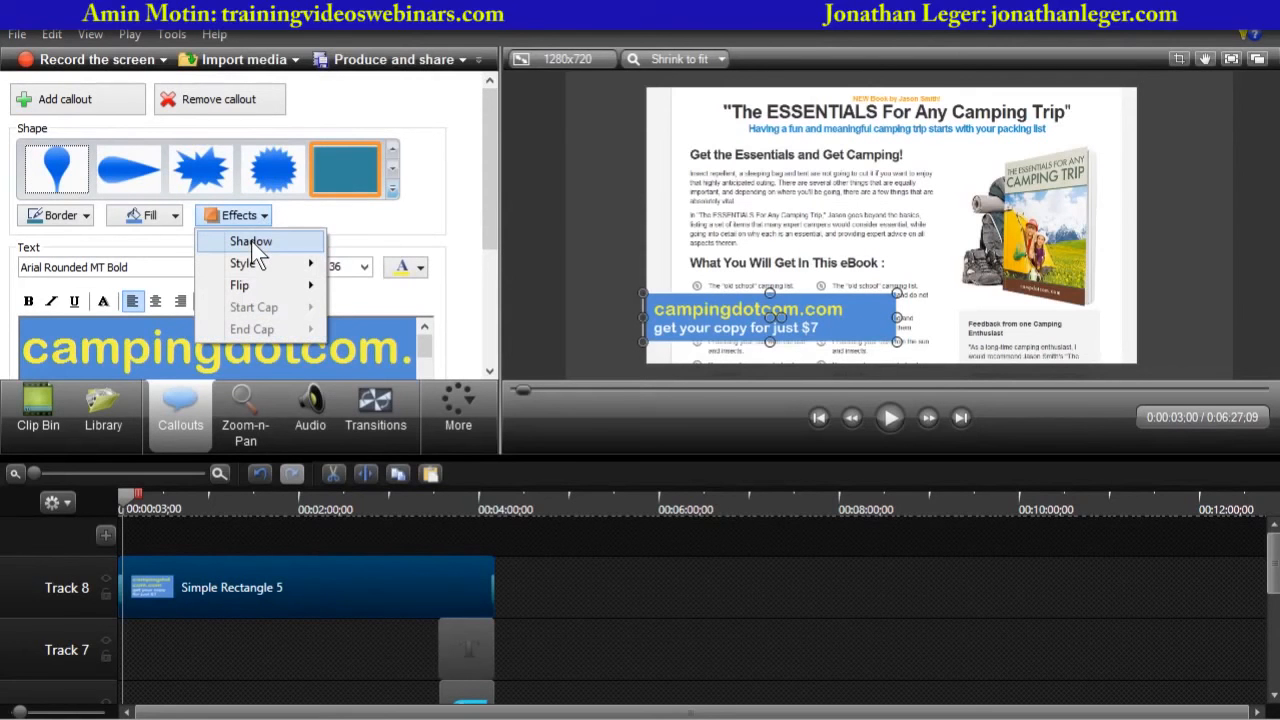
left_click(253, 244)
left_click(529, 333)
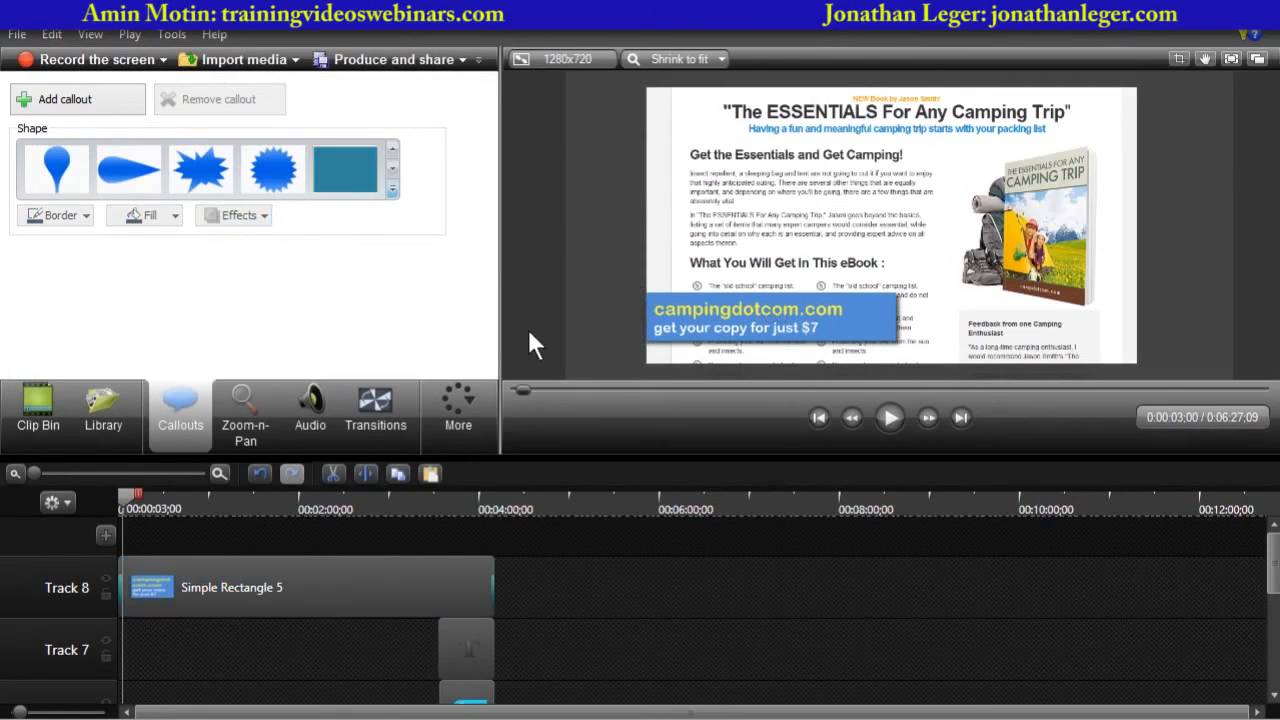
- Play the video from the start to check the shadowed banner
left_click(123, 496)
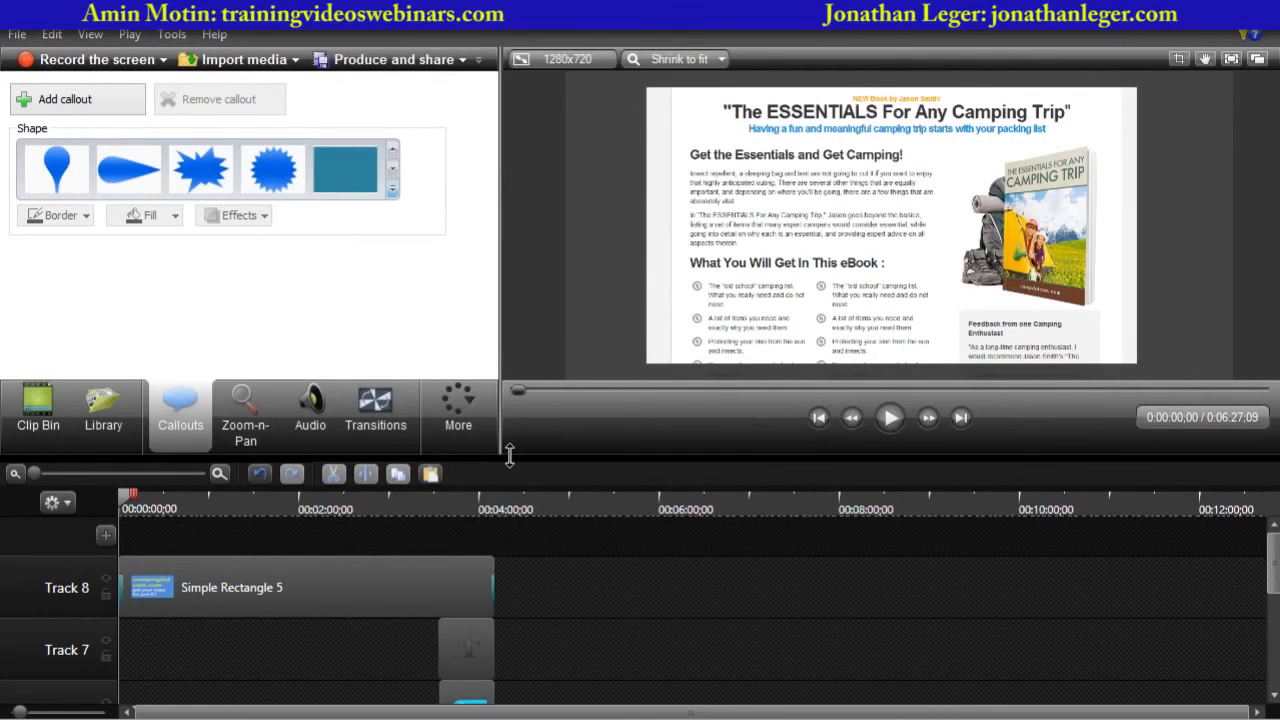
left_click_drag(509, 455, 509, 595)
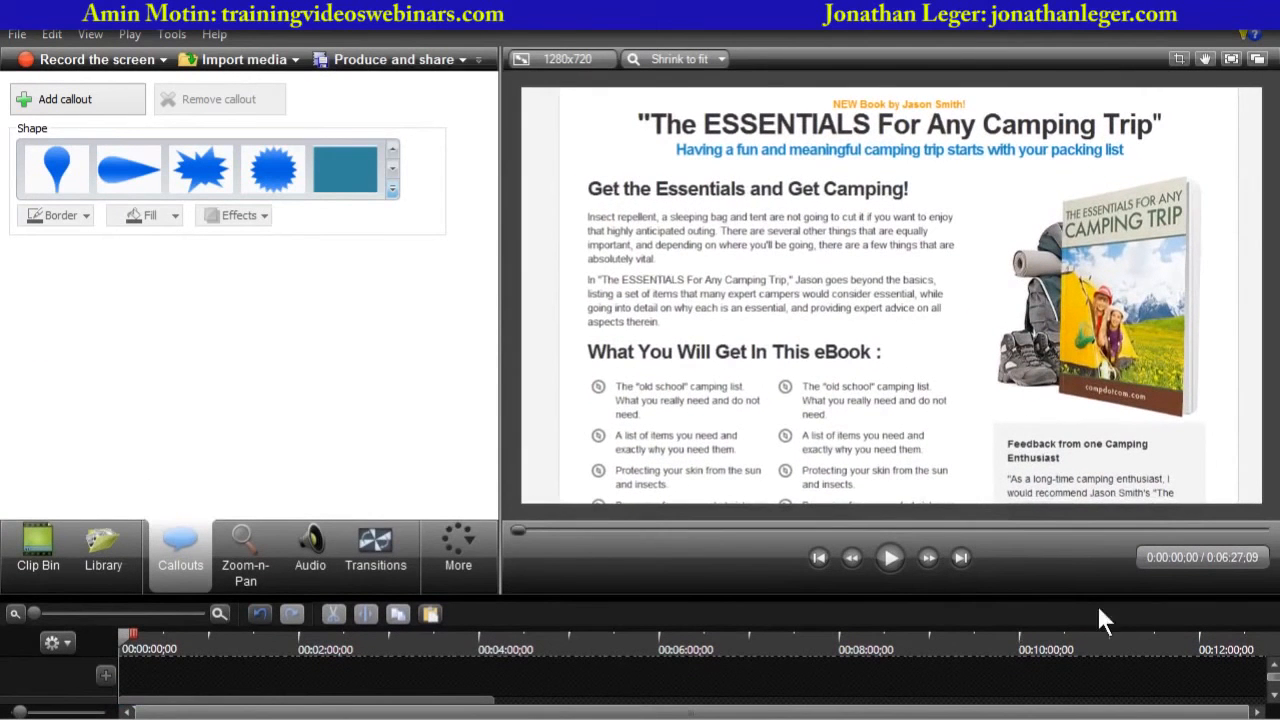
left_click(890, 557)
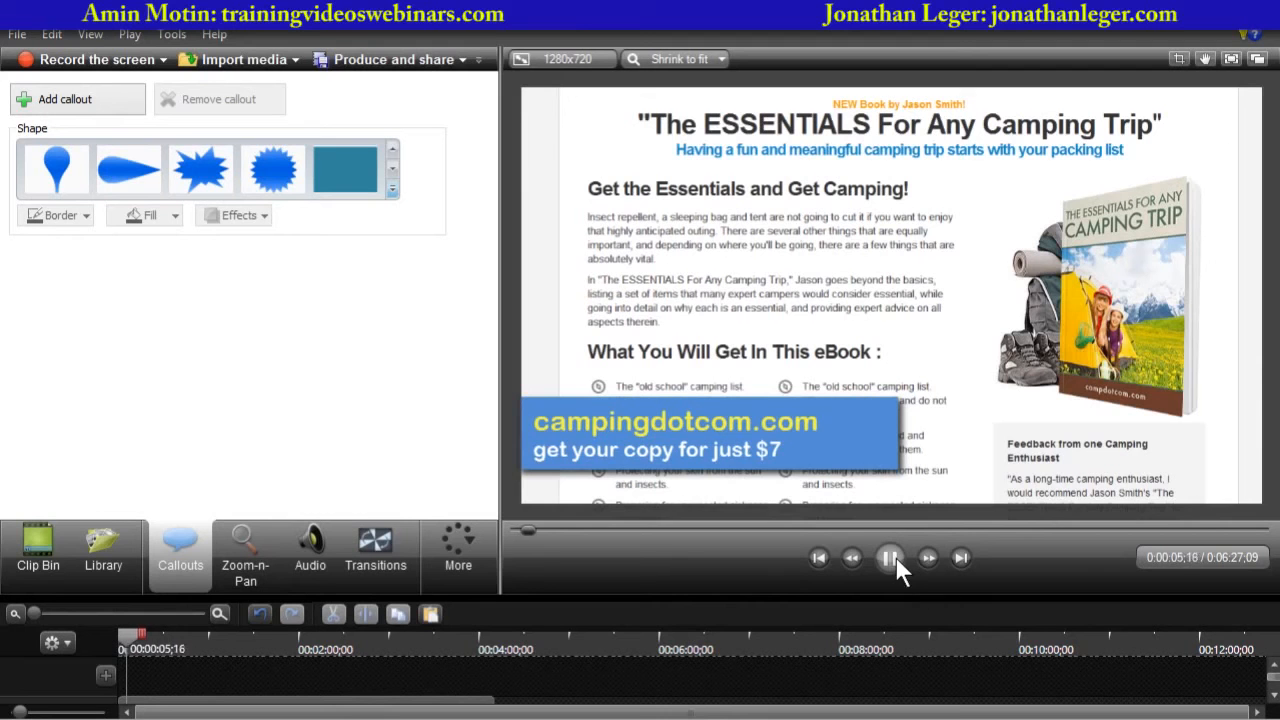
left_click(895, 560)
left_click_drag(672, 600, 661, 413)
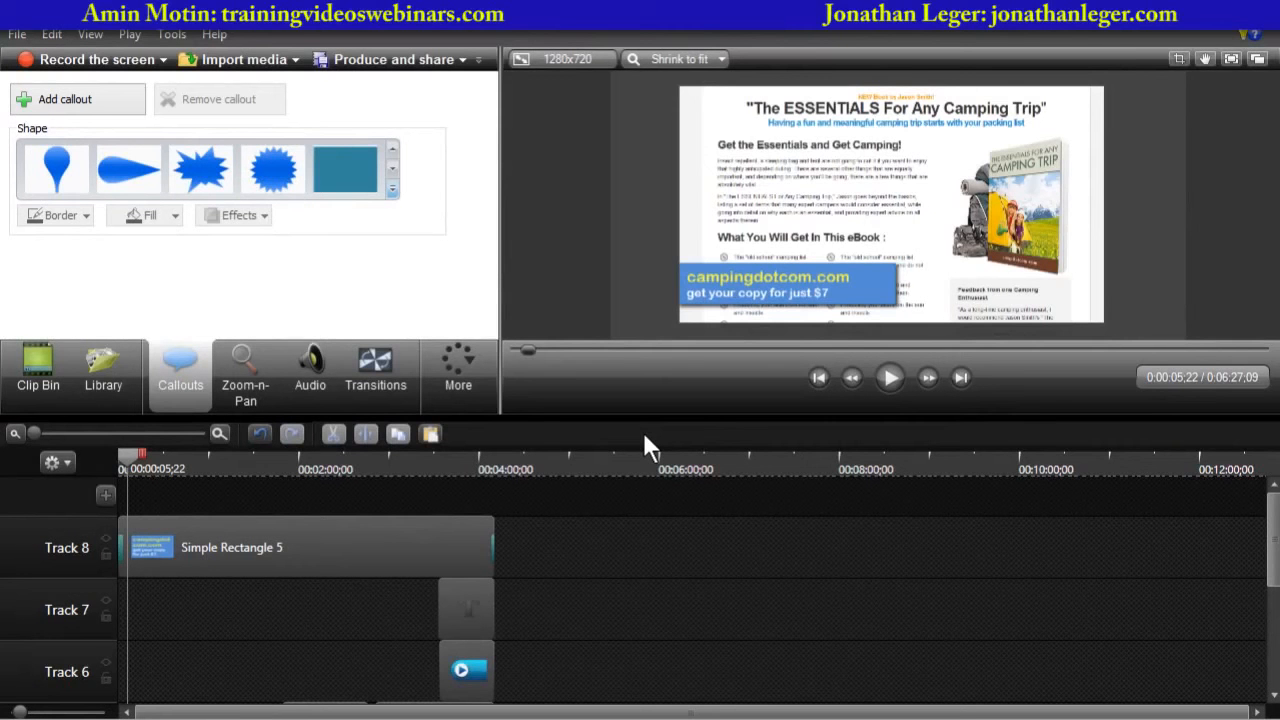
- Delete the price line from the banner's text, leaving only campingdotcom.com
left_click(294, 541)
left_click_drag(484, 174, 489, 260)
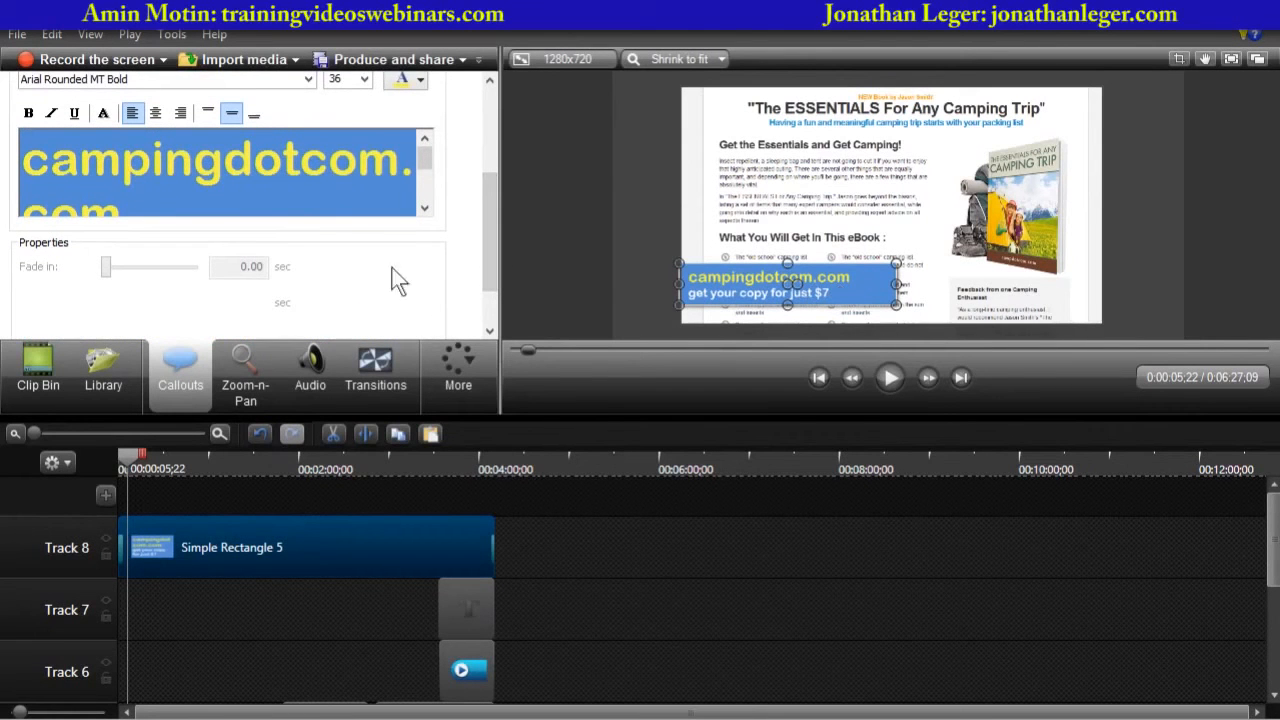
triple_click(320, 165)
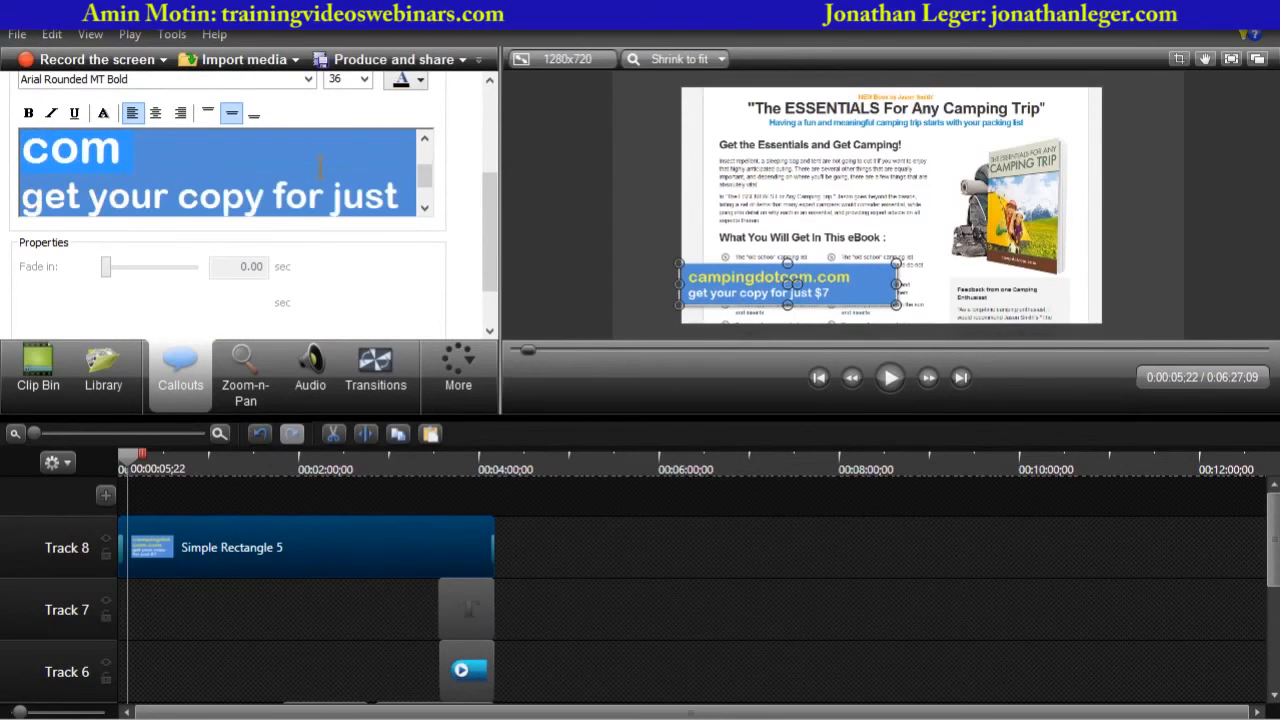
left_click(320, 165)
key("Delete")
key("Delete")
key("Delete")
key("Delete")
key("Delete")
key("Delete")
key("Delete")
key("Delete")
key("Delete")
key("Delete")
key("Delete")
key("Delete")
key("Delete")
key("Delete")
key("Delete")
key("Delete")
key("Delete")
key("Delete")
key("Delete")
key("Delete")
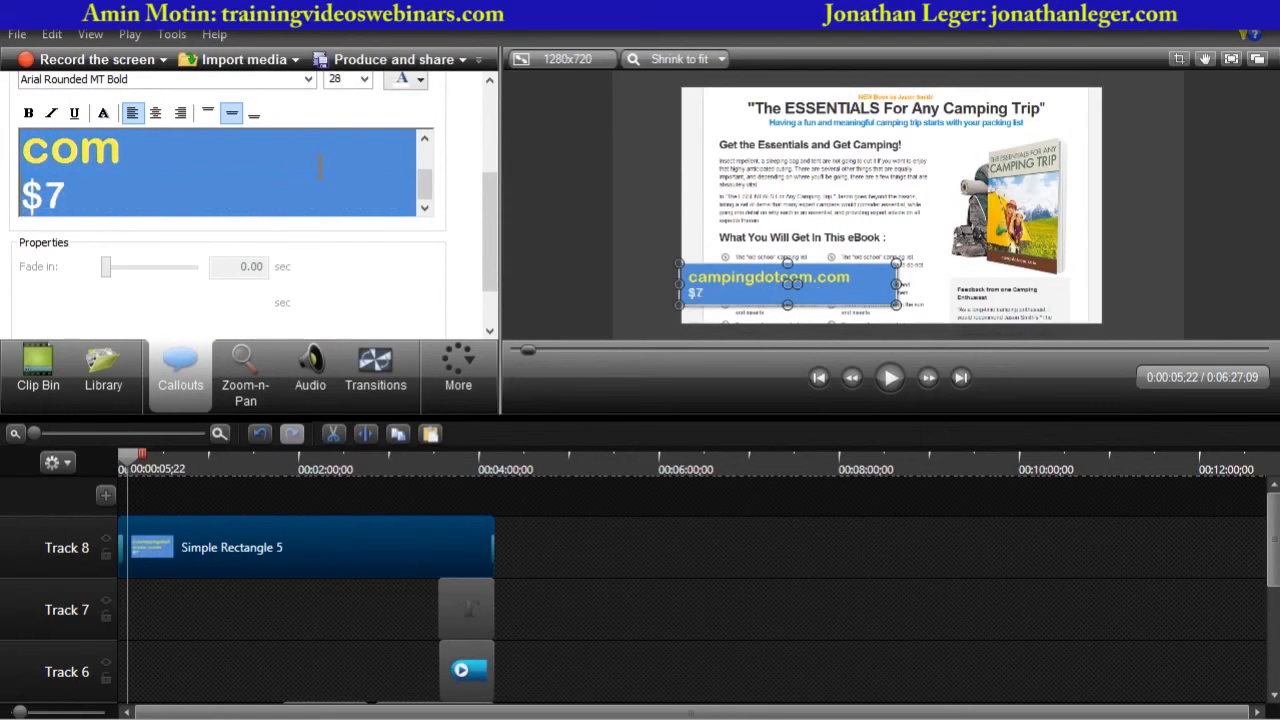
key("BackSpace")
triple_click(320, 165)
key("ctrl+c")
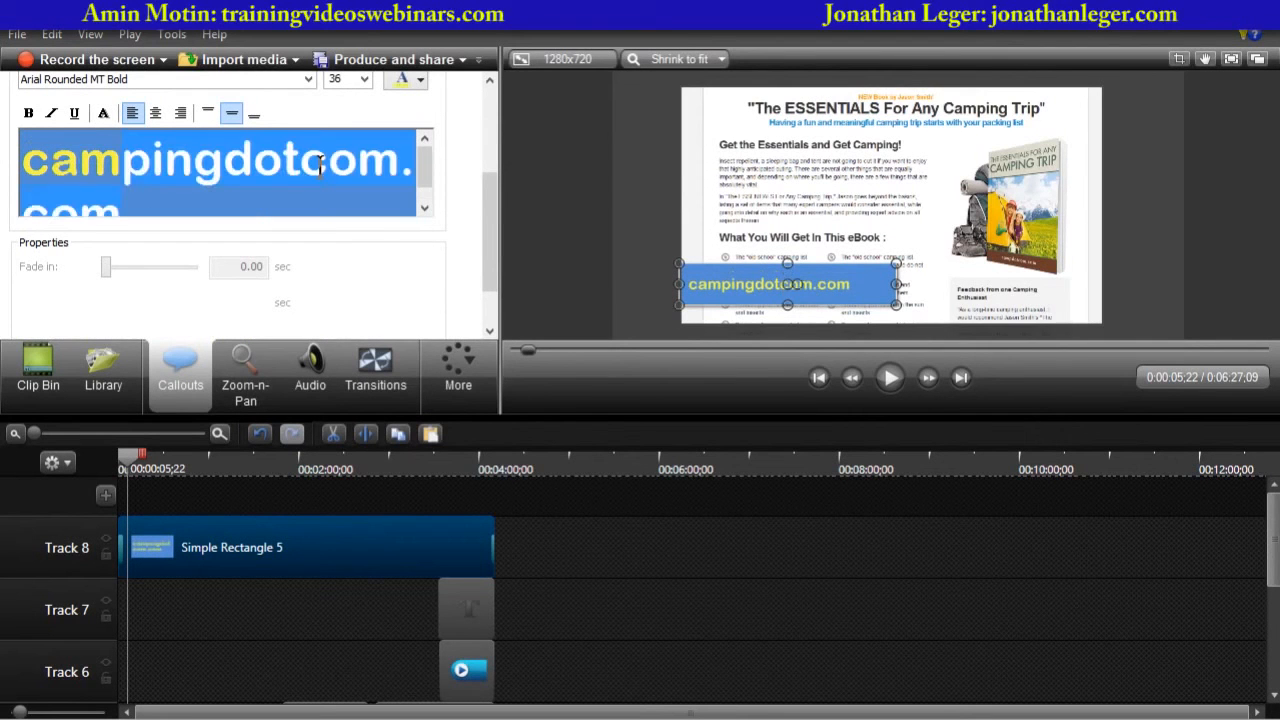
- Set the banner text's font size to 24
left_click(364, 79)
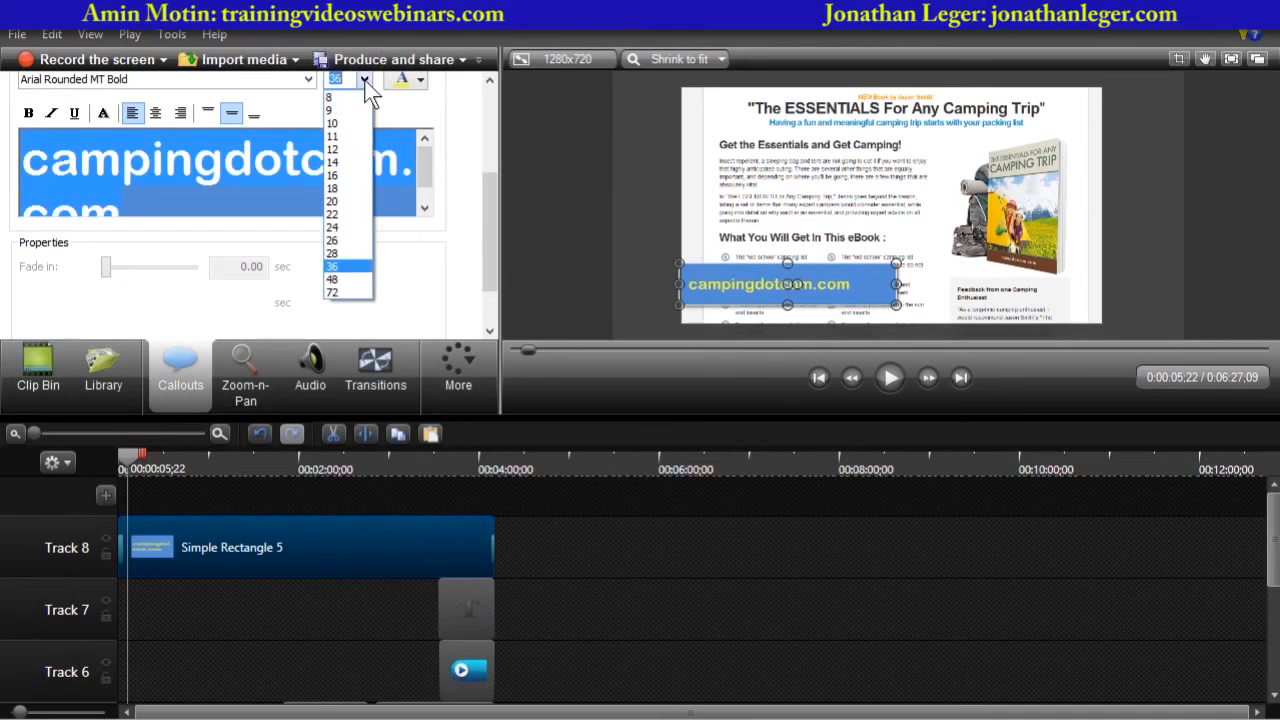
left_click(333, 227)
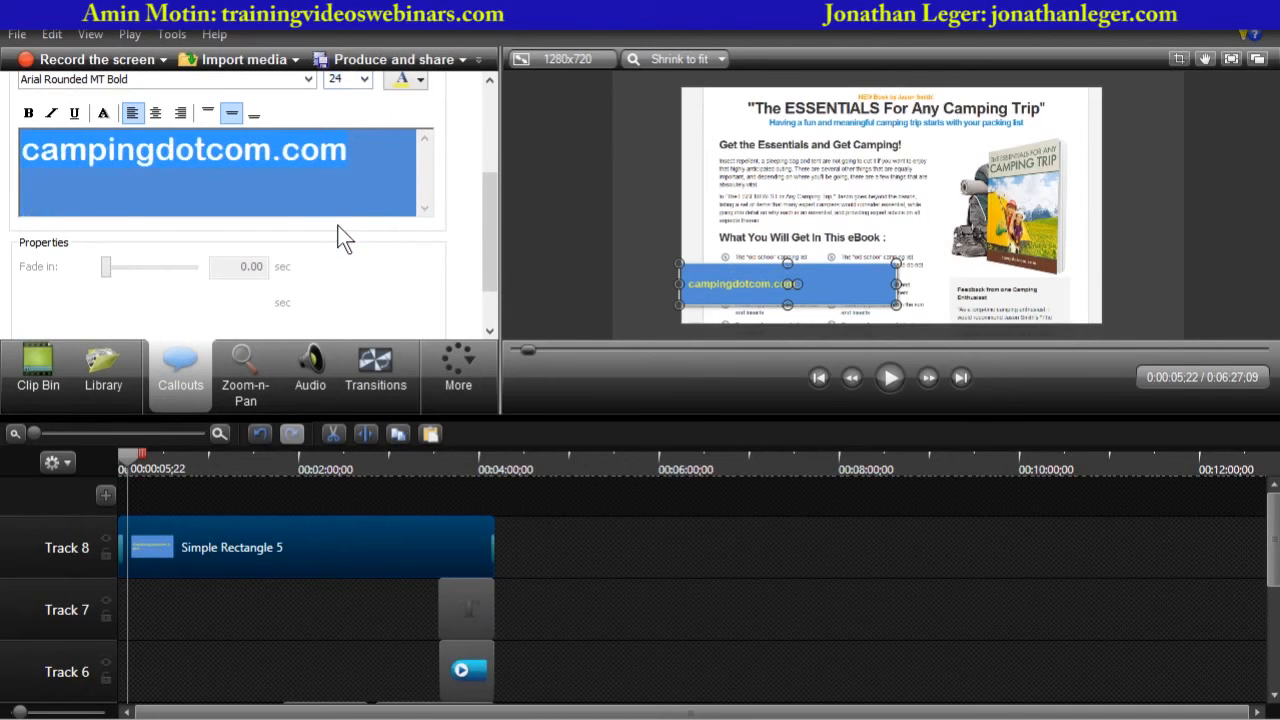
- Add a second banner line reading easywpplugins.com below campingdotcom.com
left_click(366, 150)
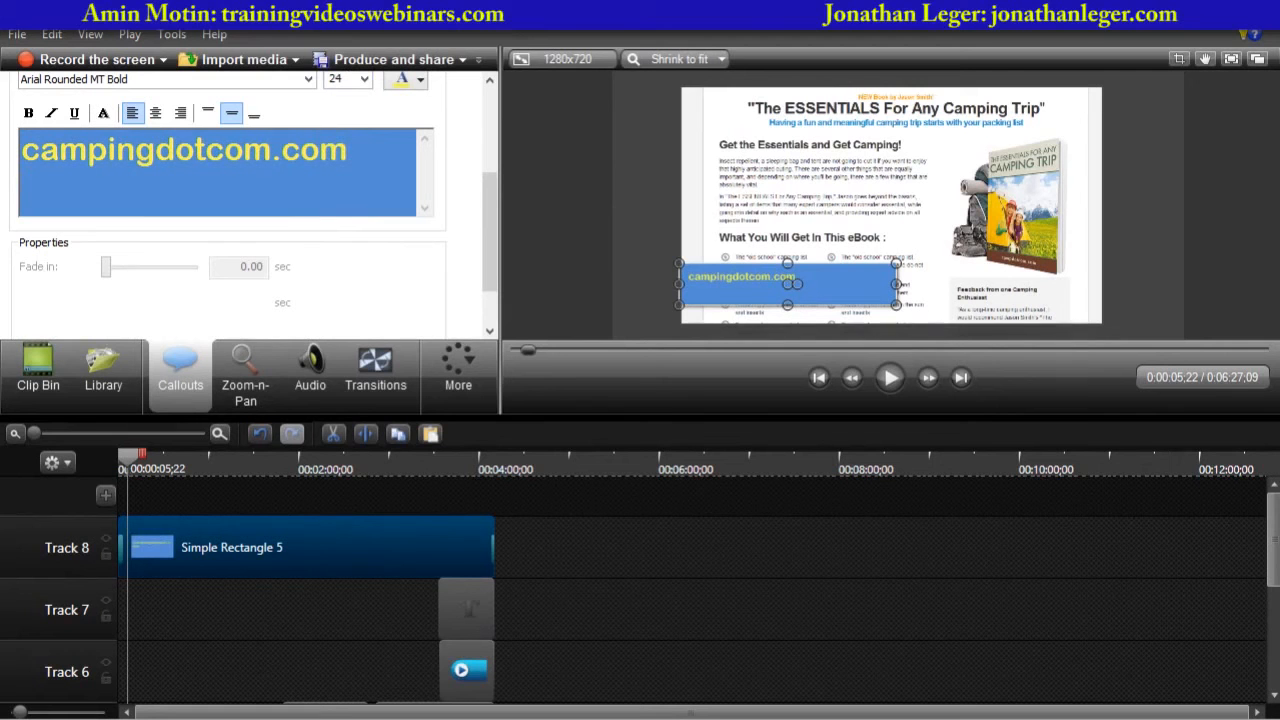
key("Return")
key("ctrl+v")
type("easywpp")
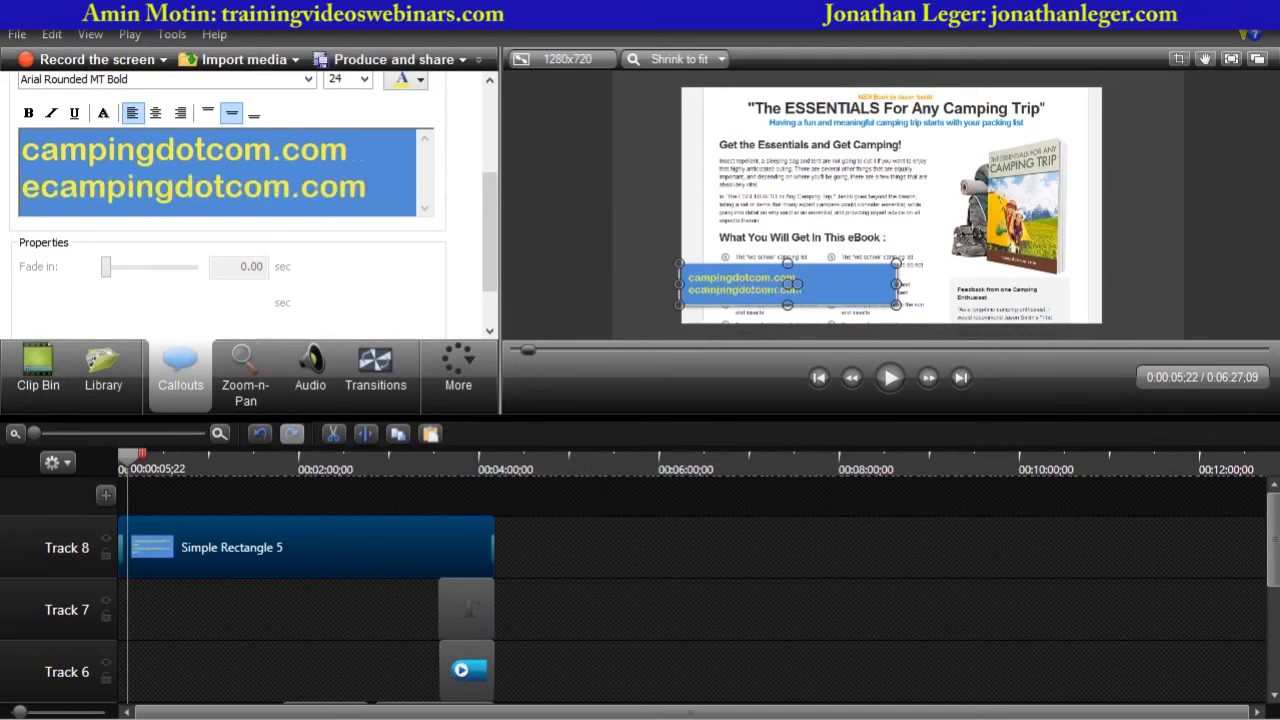
type("lugins.com")
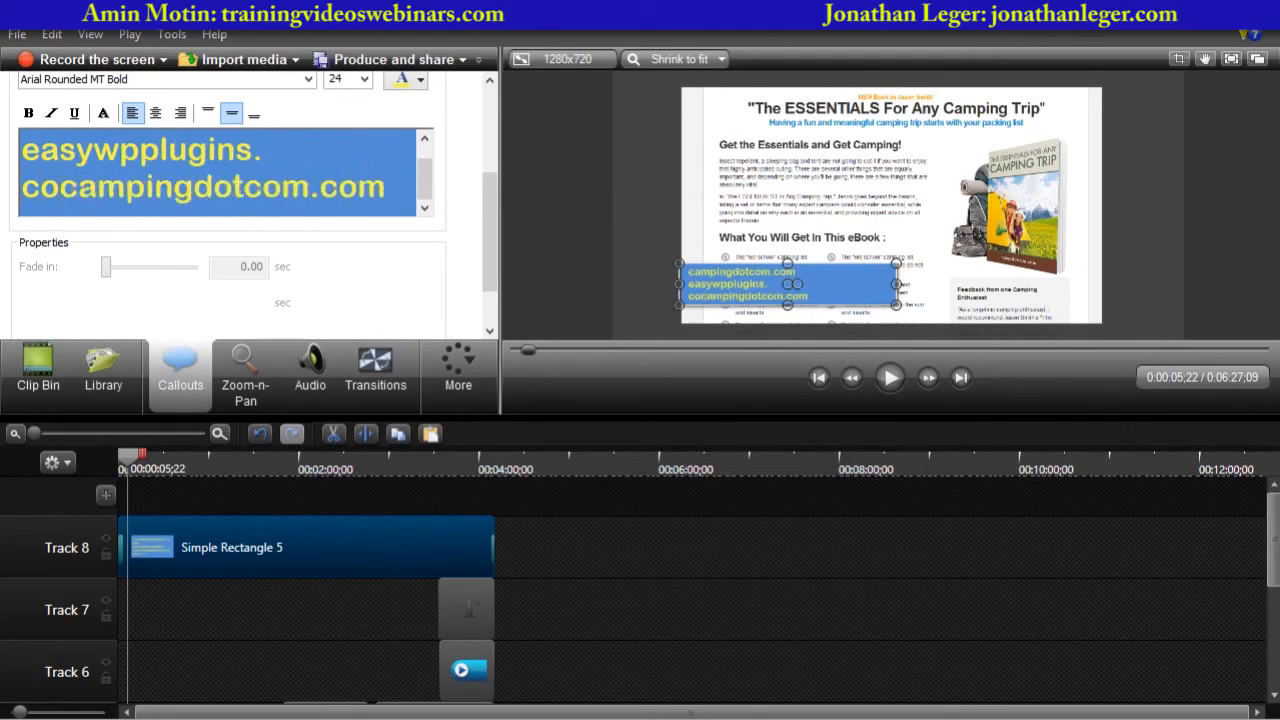
key("Delete")
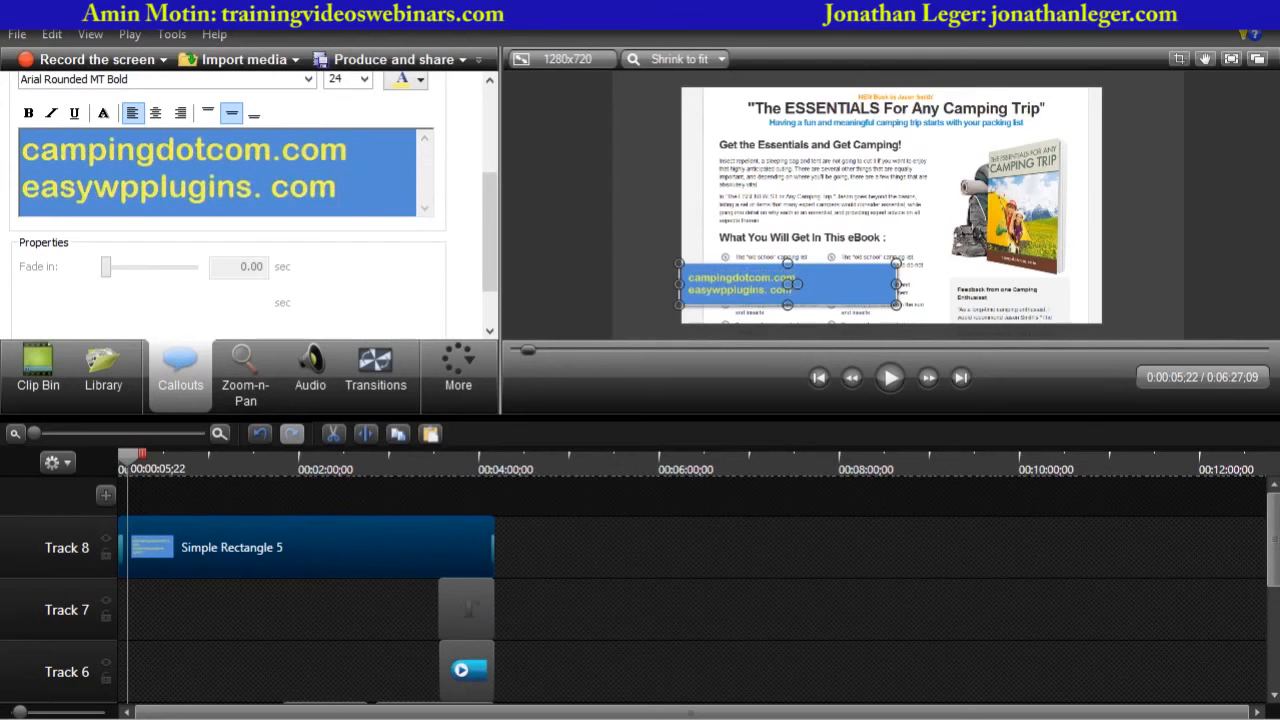
- Add a third banner line reading TrainingVideosWebinars.com
key("Return")
type("TrainingVideosWebinars.c")
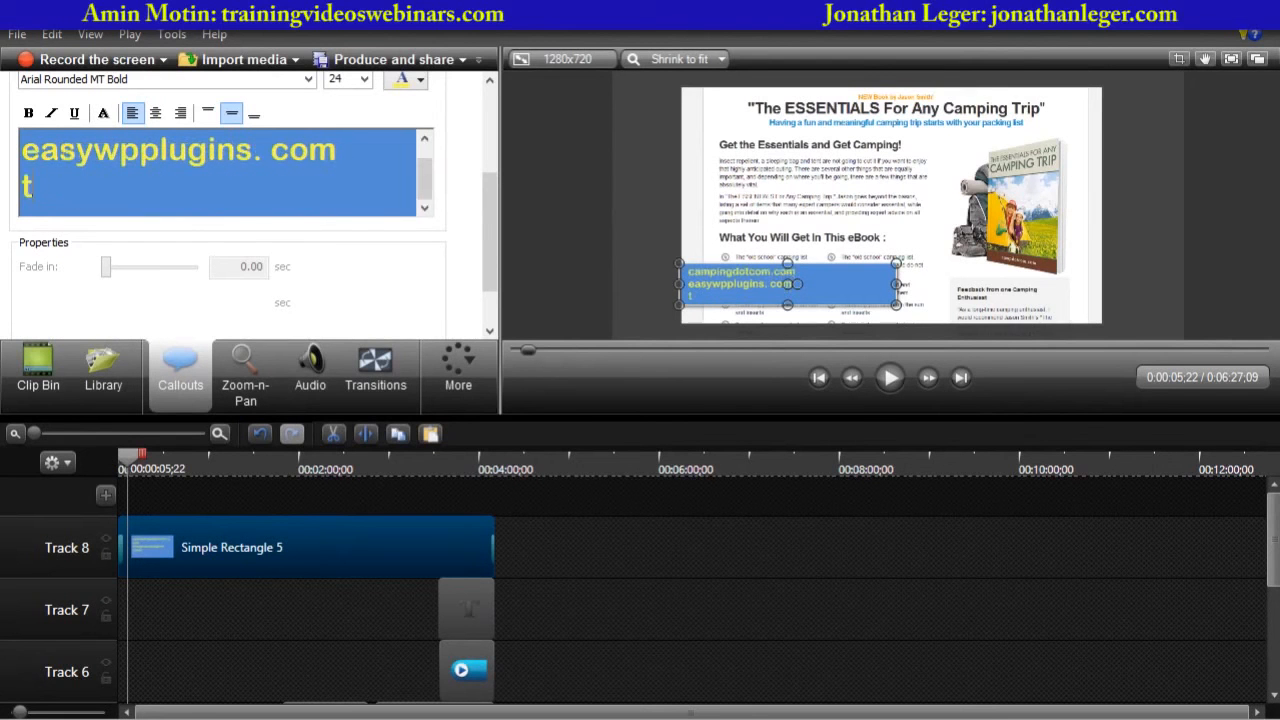
type("om")
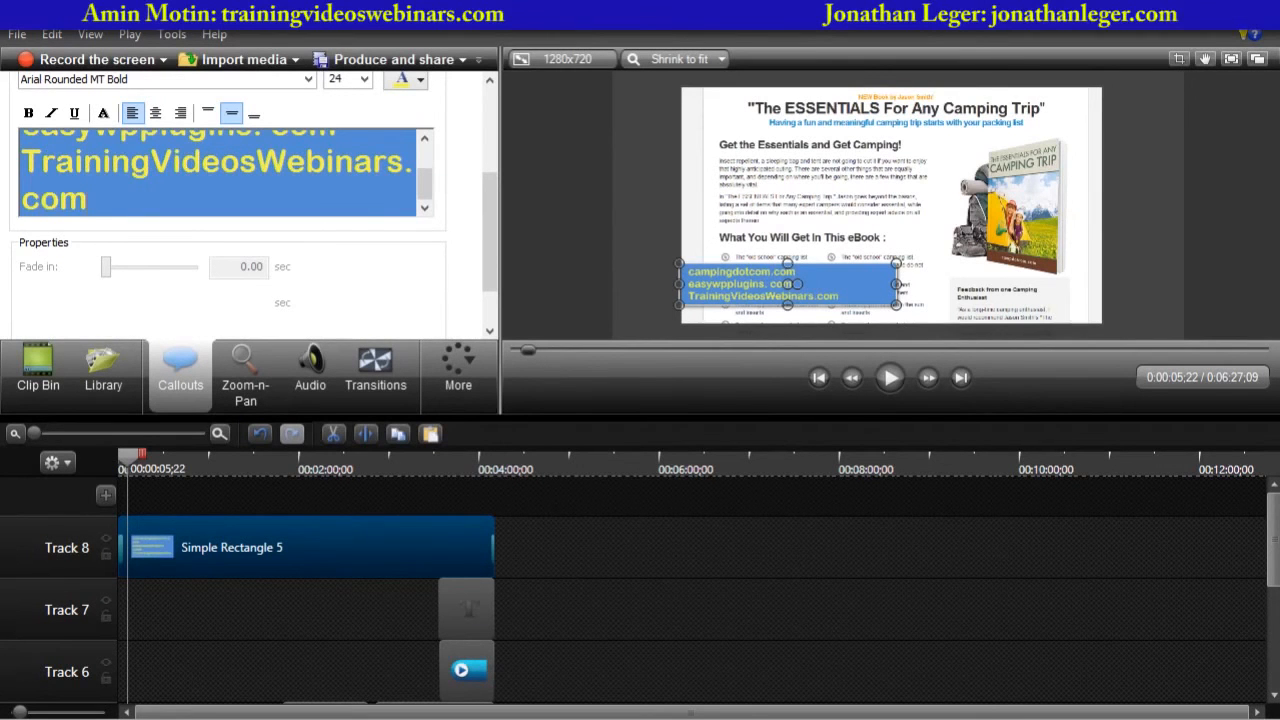
- Play the video from the start in an enlarged preview to review the three-line banner
left_click(653, 298)
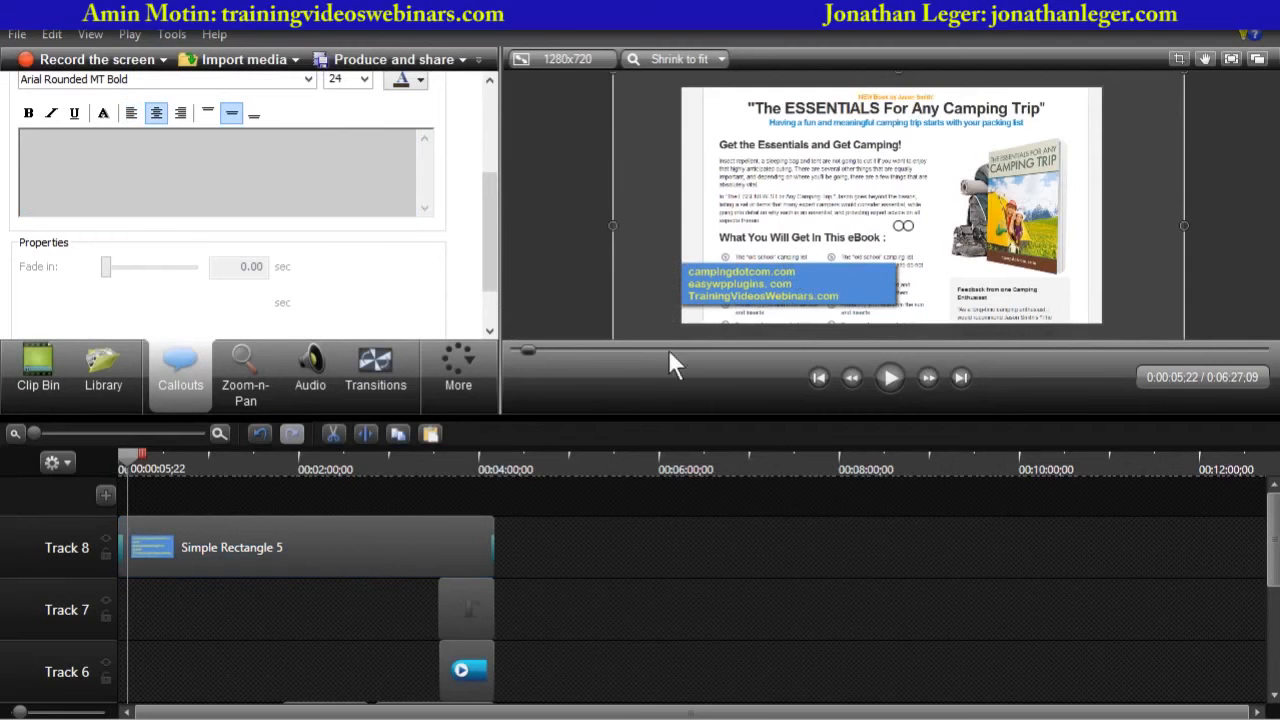
left_click_drag(585, 413, 590, 634)
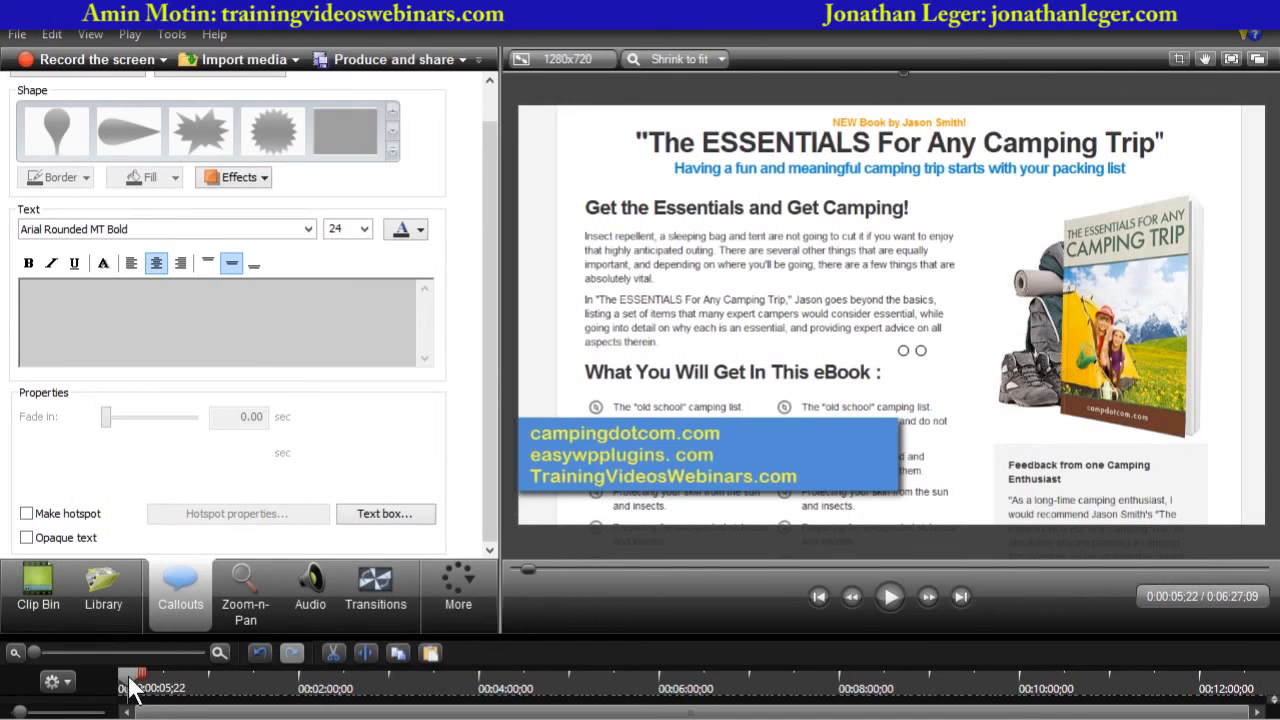
left_click_drag(130, 688, 12, 688)
left_click(890, 597)
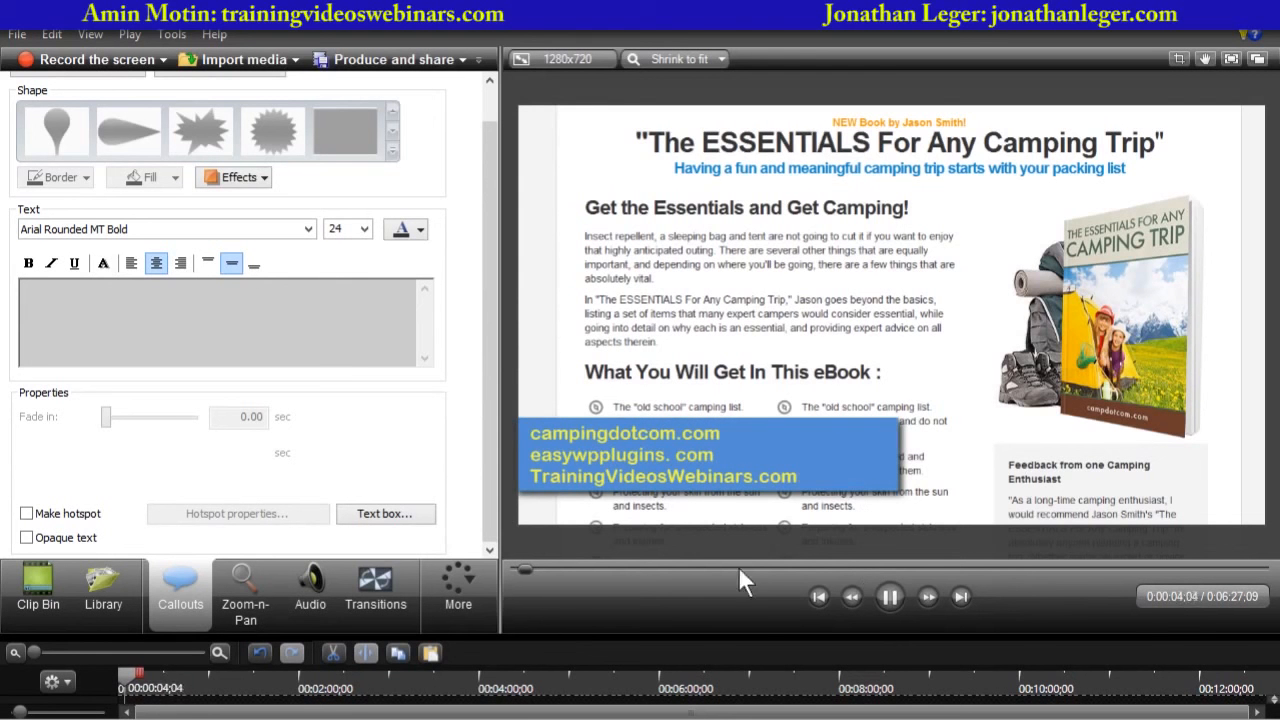
- Copy the website banner callout and move the original to start at about 2:34 on the timeline
key("space")
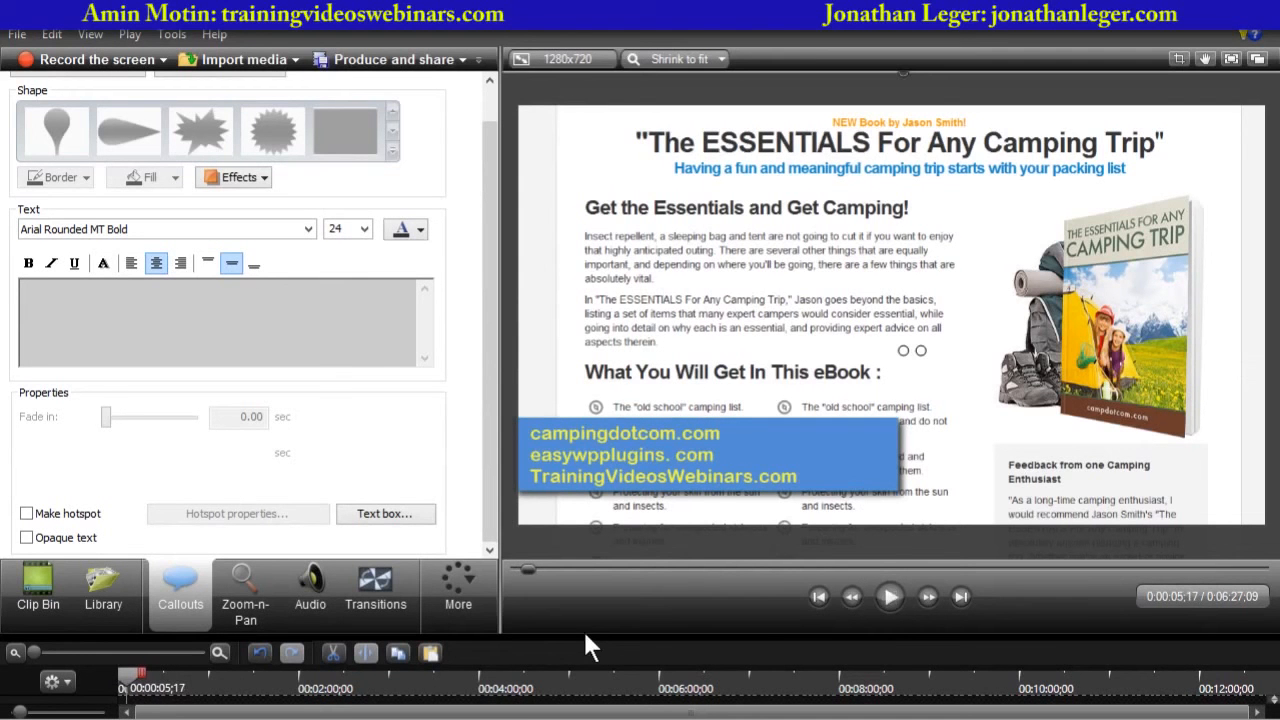
left_click_drag(584, 636, 569, 368)
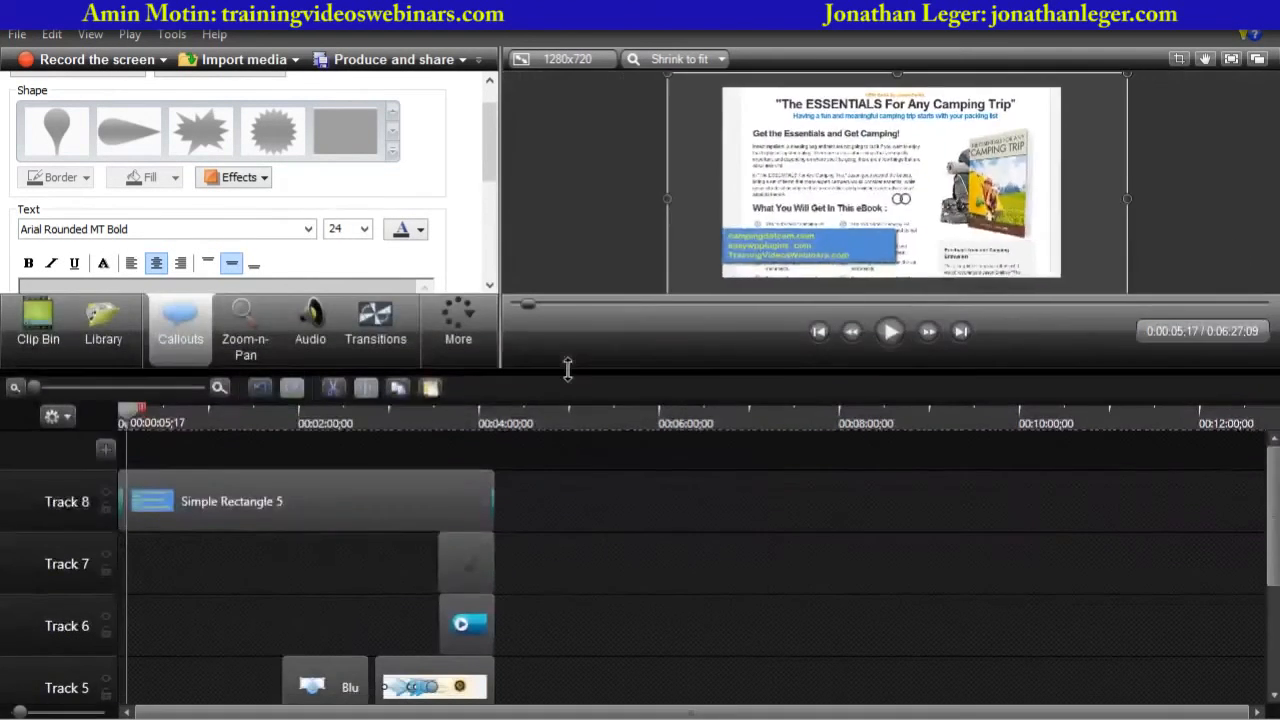
left_click(244, 487)
right_click(244, 487)
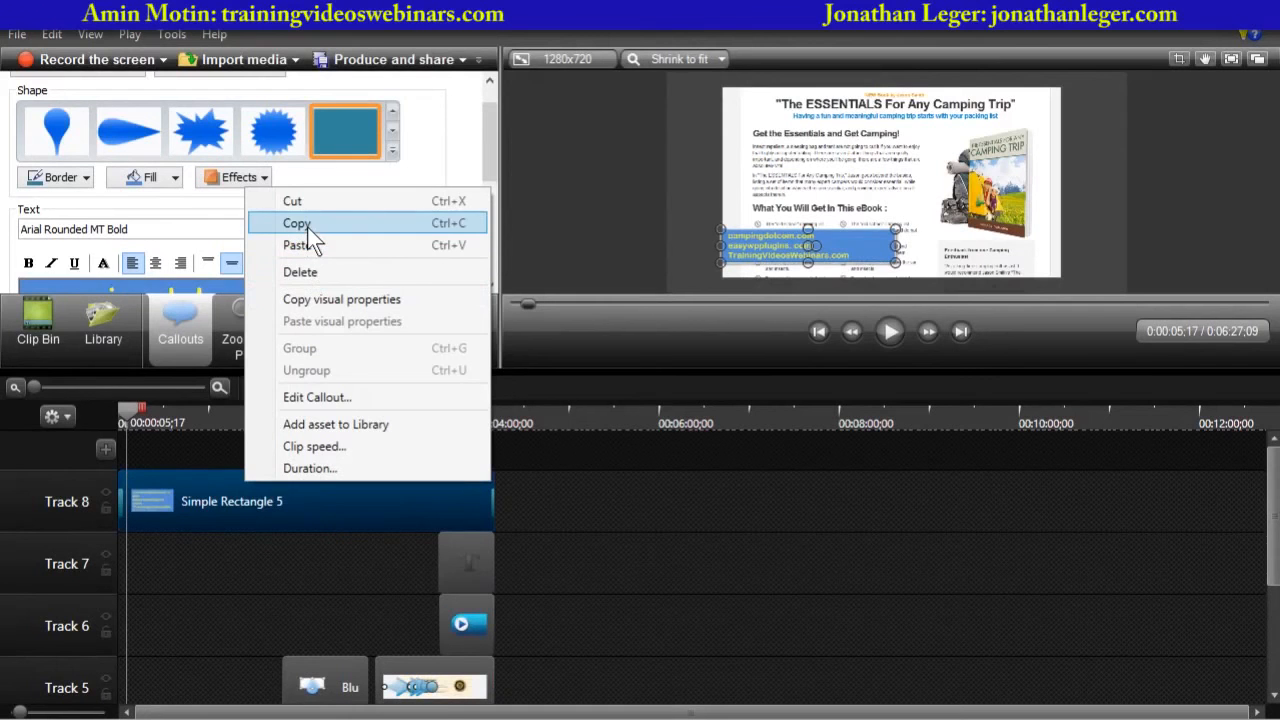
left_click(228, 497)
right_click(227, 500)
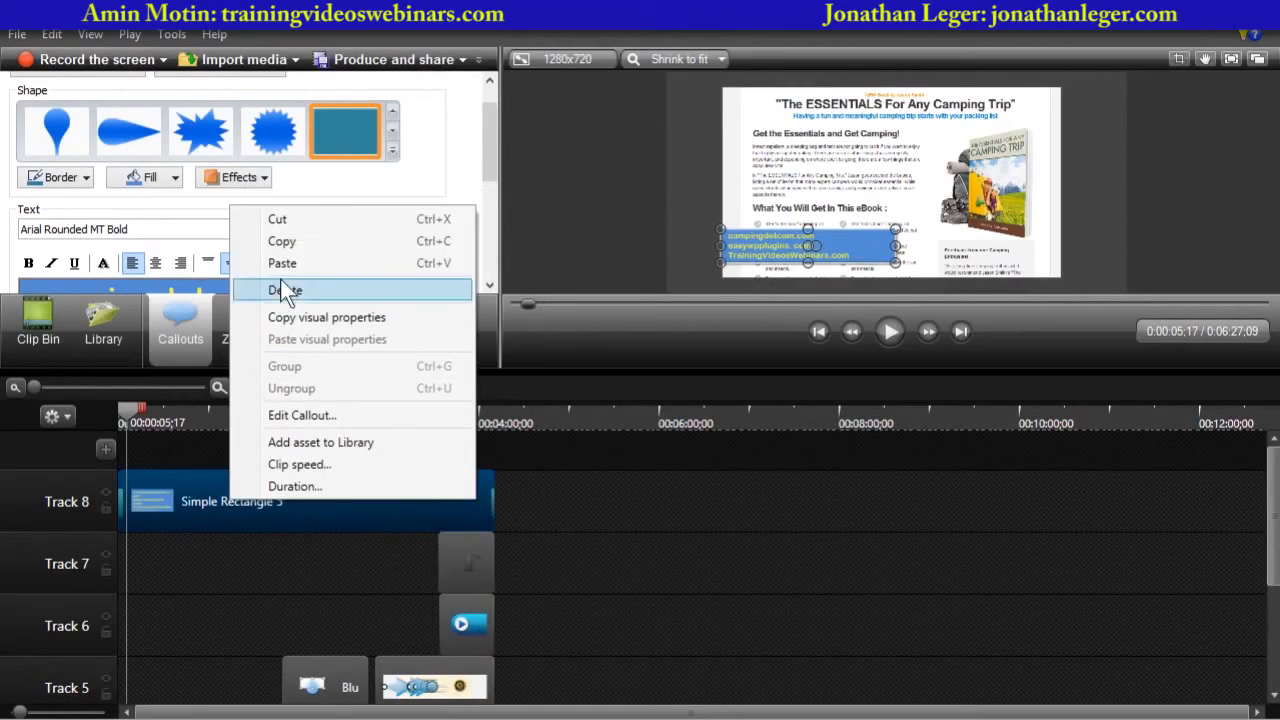
left_click(291, 241)
left_click_drag(272, 480, 508, 491)
- Paste the banner copy at the start of the timeline and place it on Track 8 before the original
left_click(130, 411)
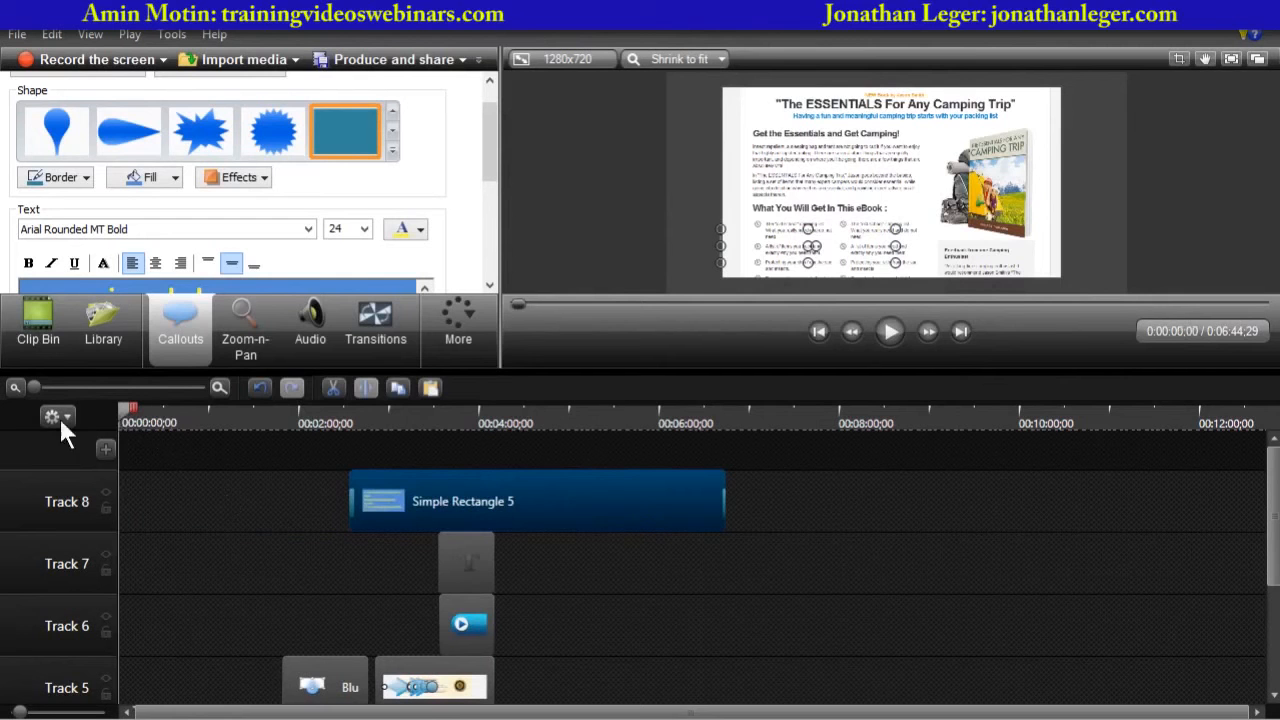
right_click(125, 510)
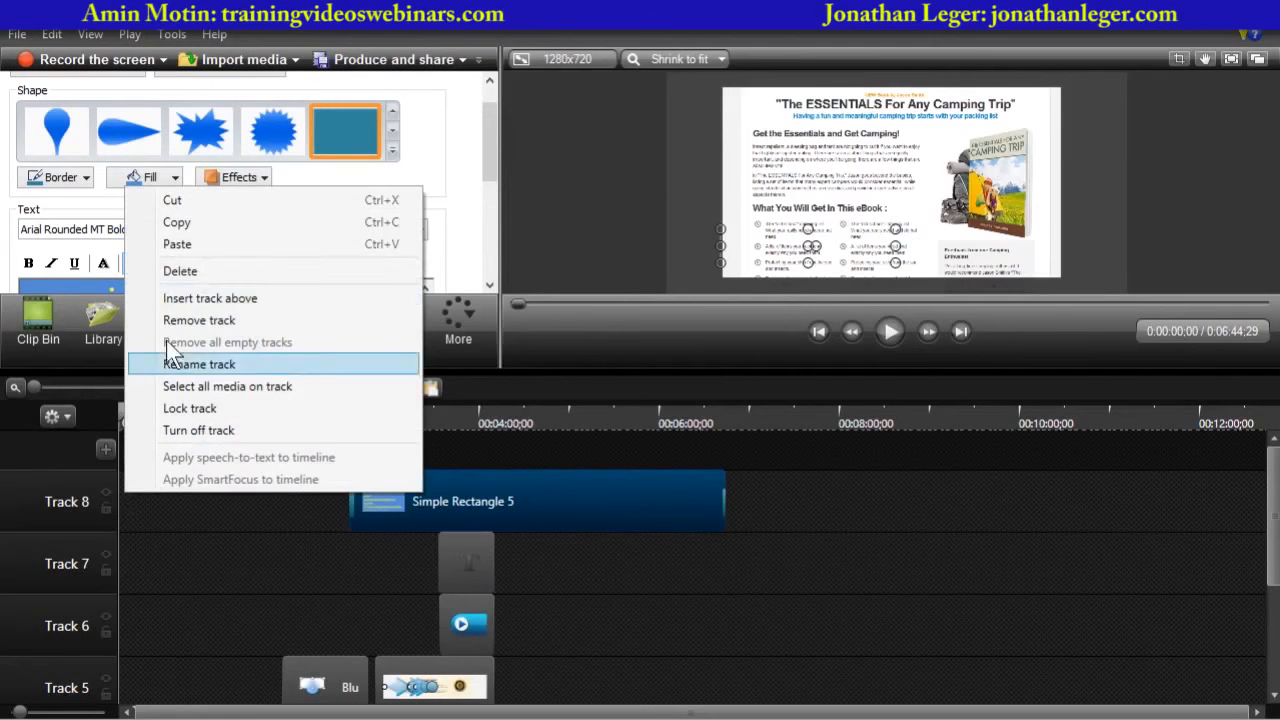
left_click(180, 246)
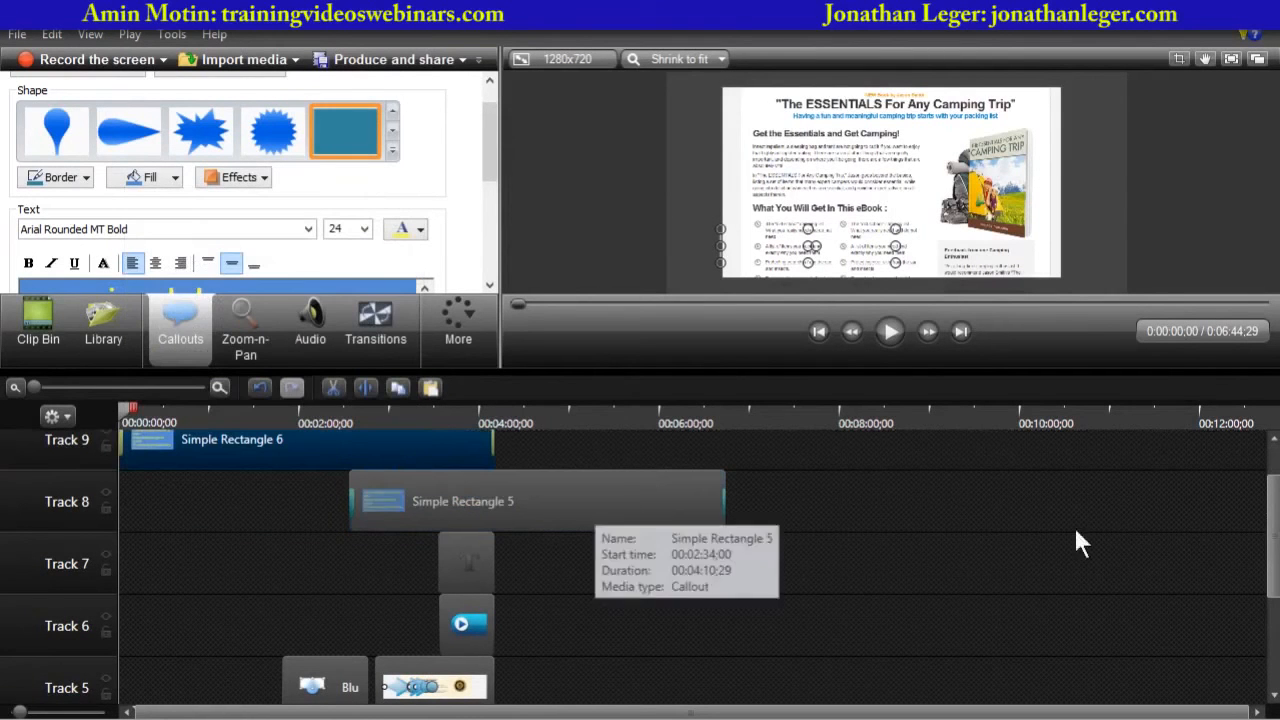
scroll(1263, 527, "up", 1)
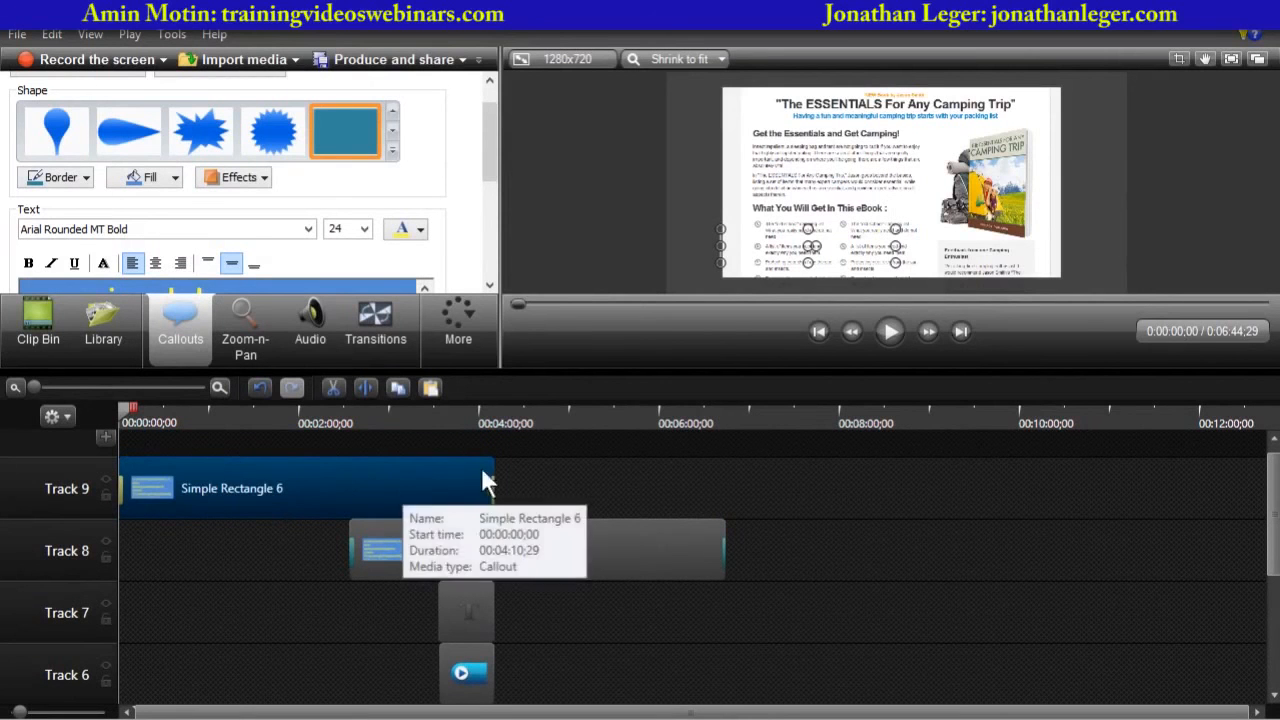
left_click_drag(490, 470, 250, 560)
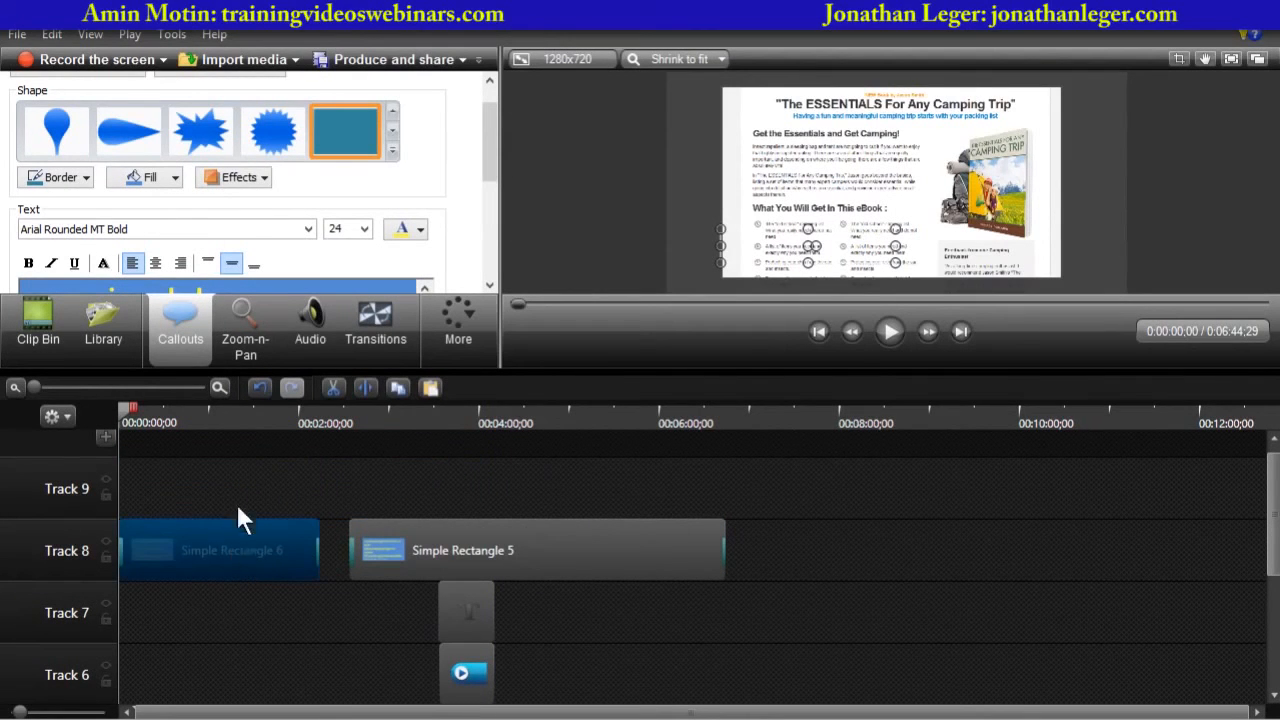
- Replace the copy's text with "Presented by" and the presenter's name on a second line
left_click_drag(488, 174, 488, 219)
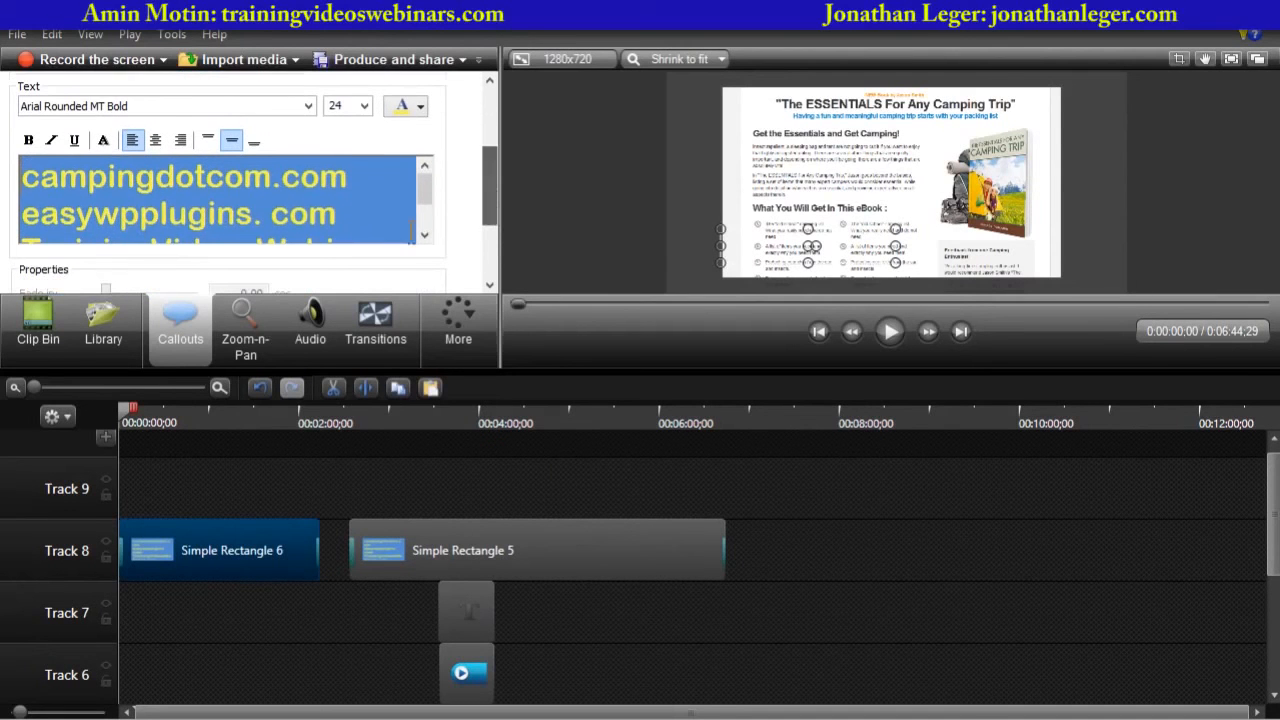
left_click(332, 228)
key("ctrl+a")
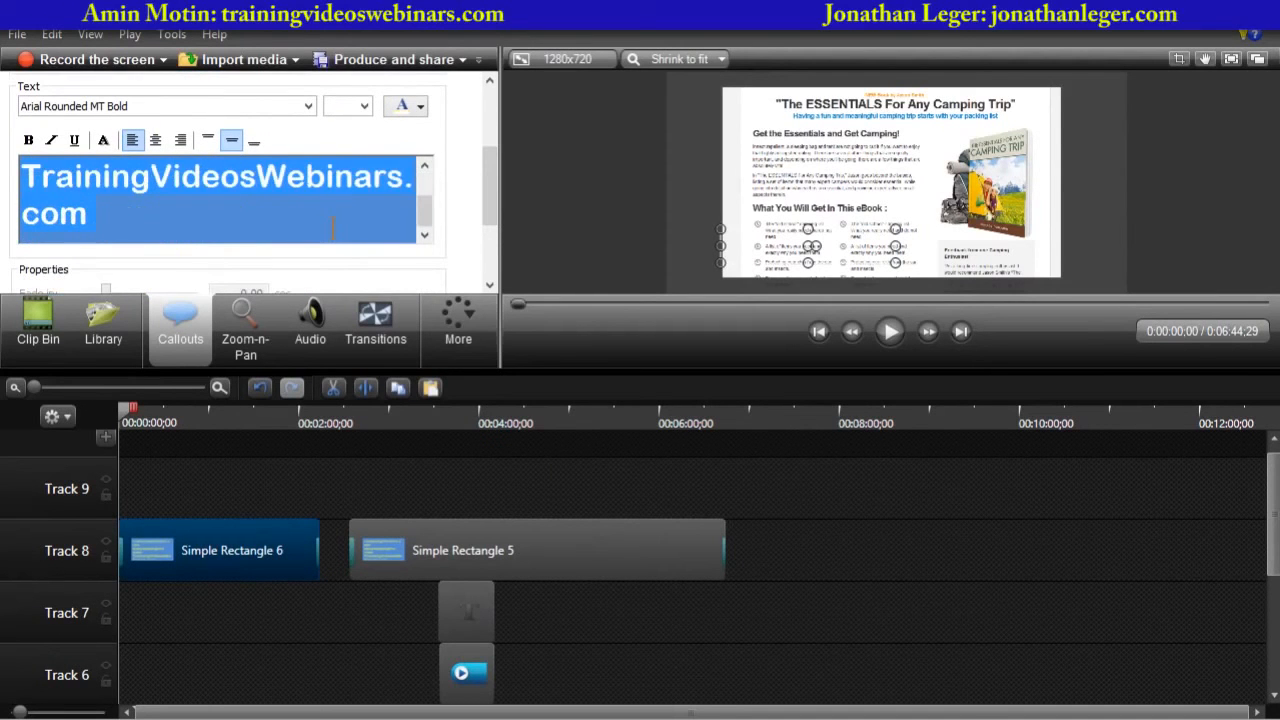
type("Presented b")
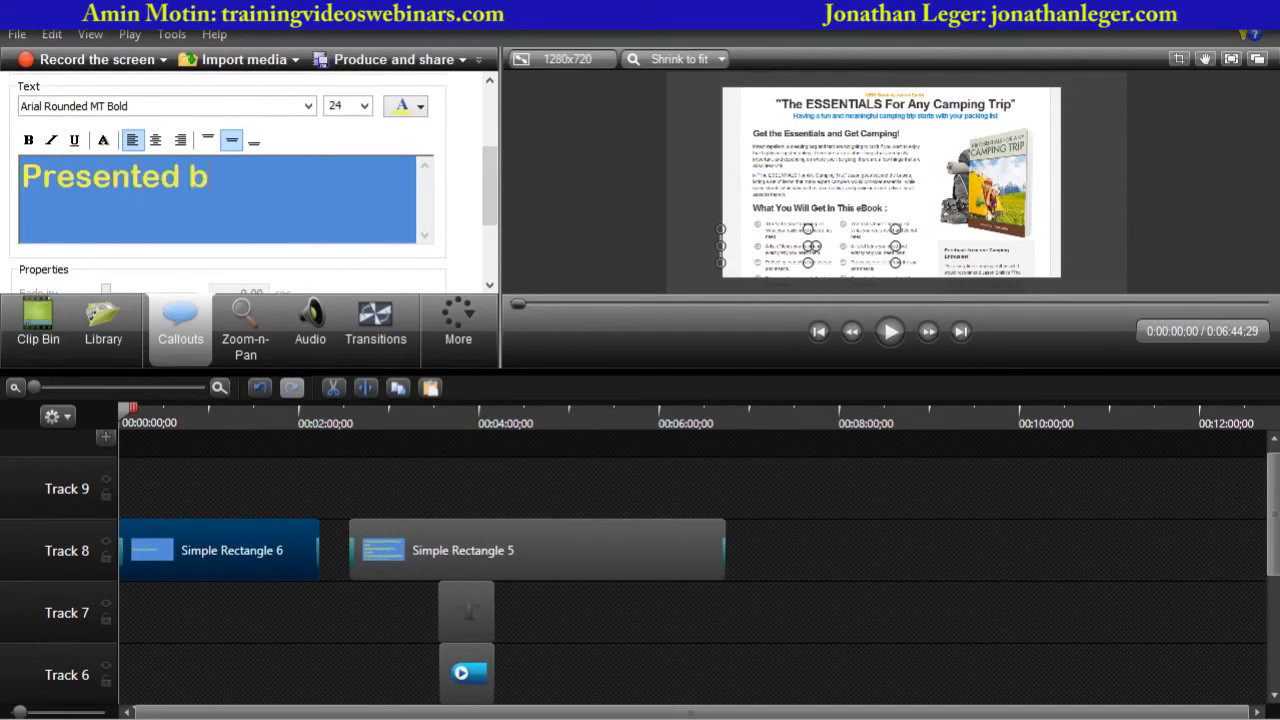
type("y")
key("Return")
type("Amin Moti")
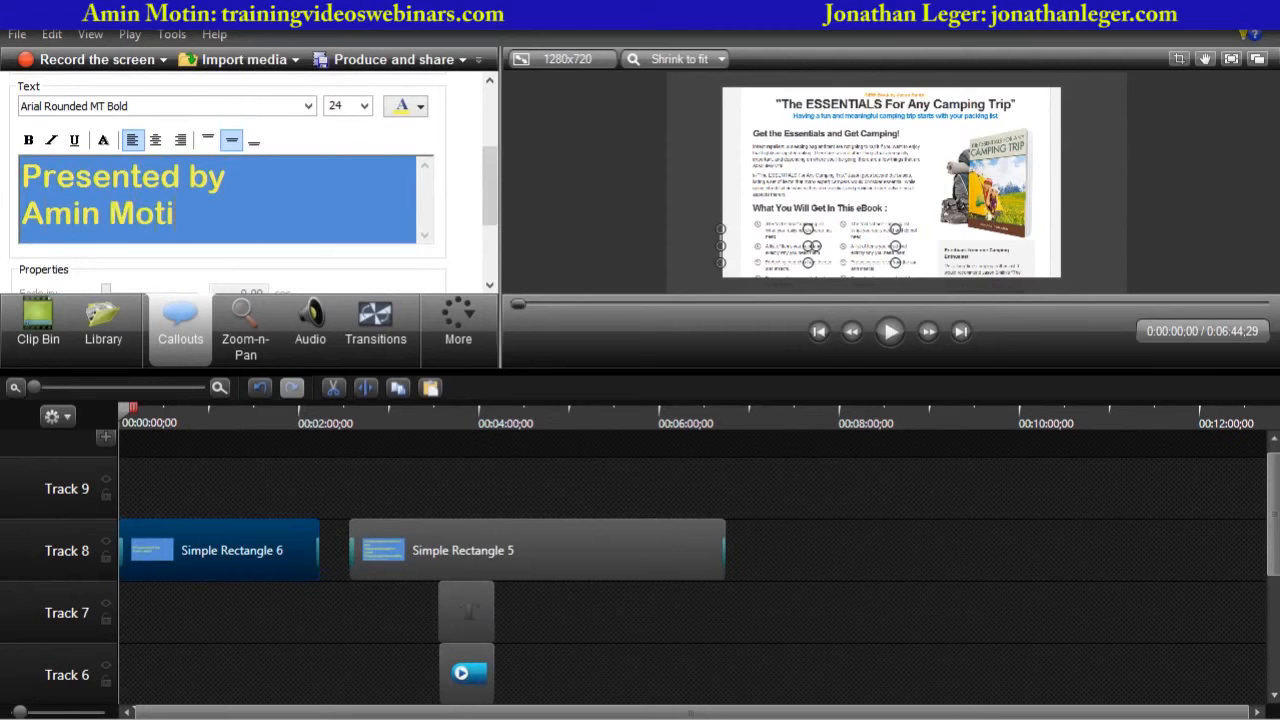
type("n")
- Trim the presenter callout to end at about 0:46 and copy it
left_click_drag(122, 412, 190, 413)
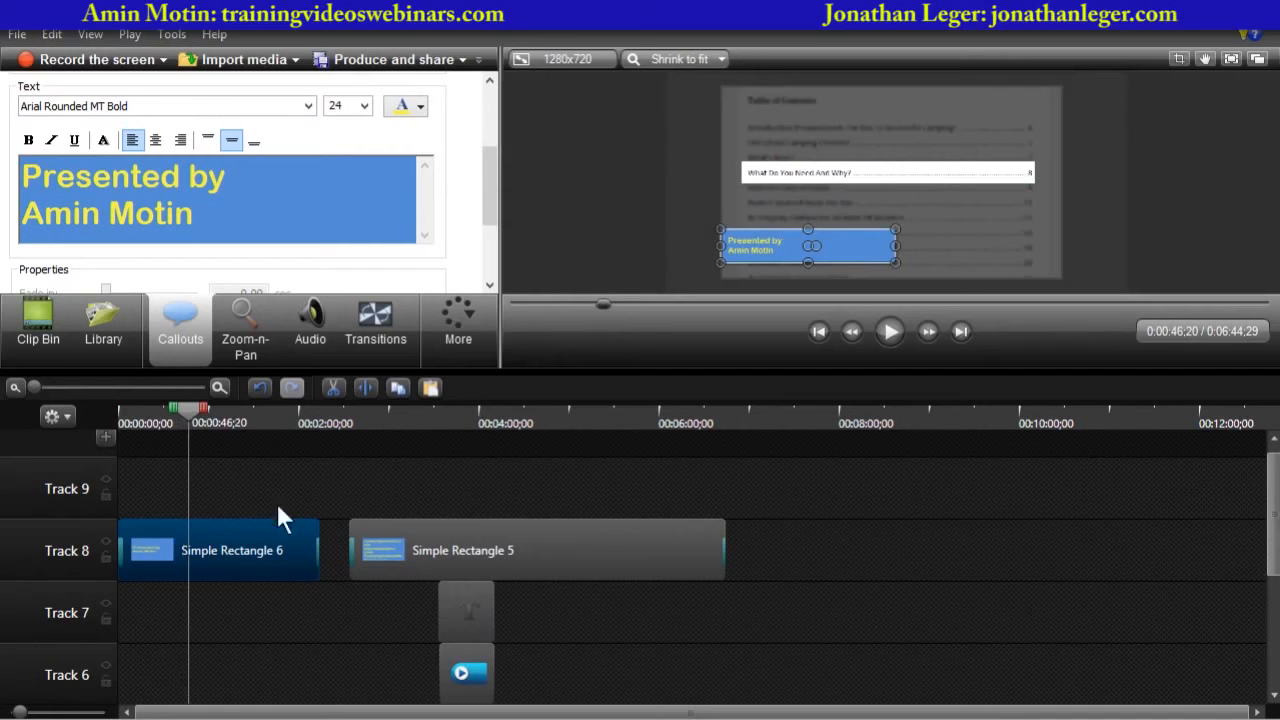
left_click_drag(318, 526, 188, 526)
right_click(137, 540)
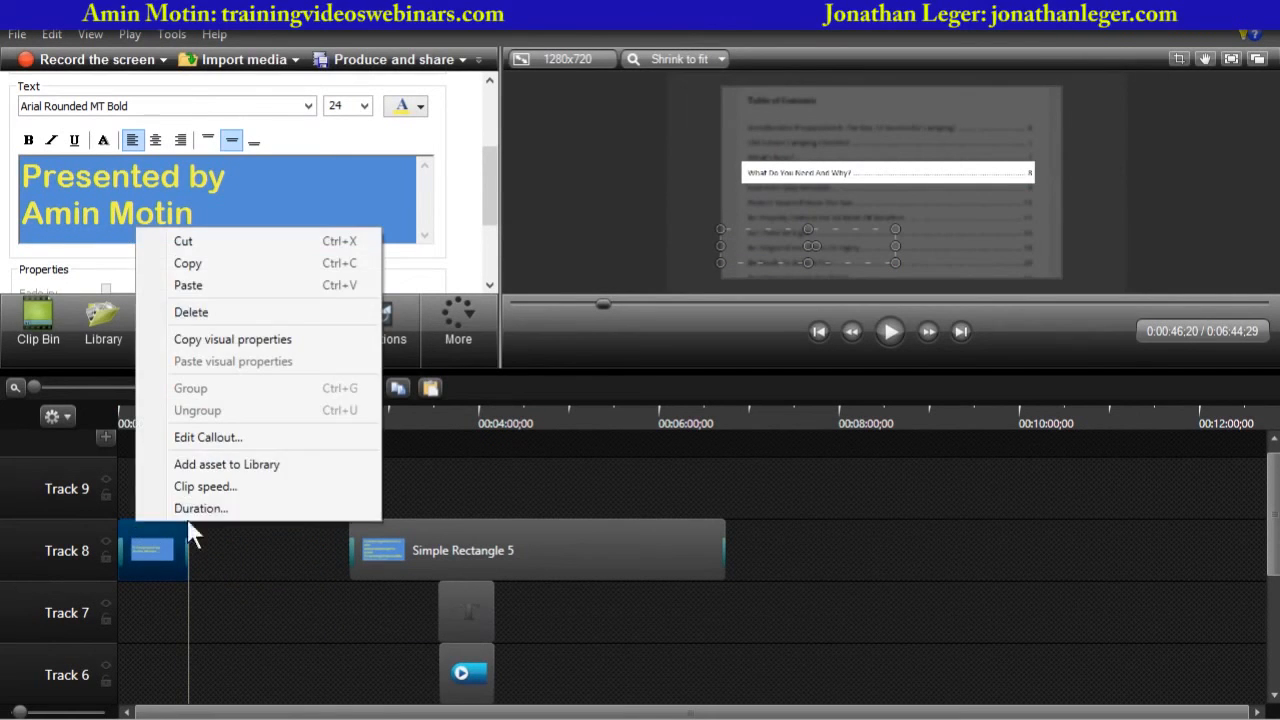
left_click(196, 266)
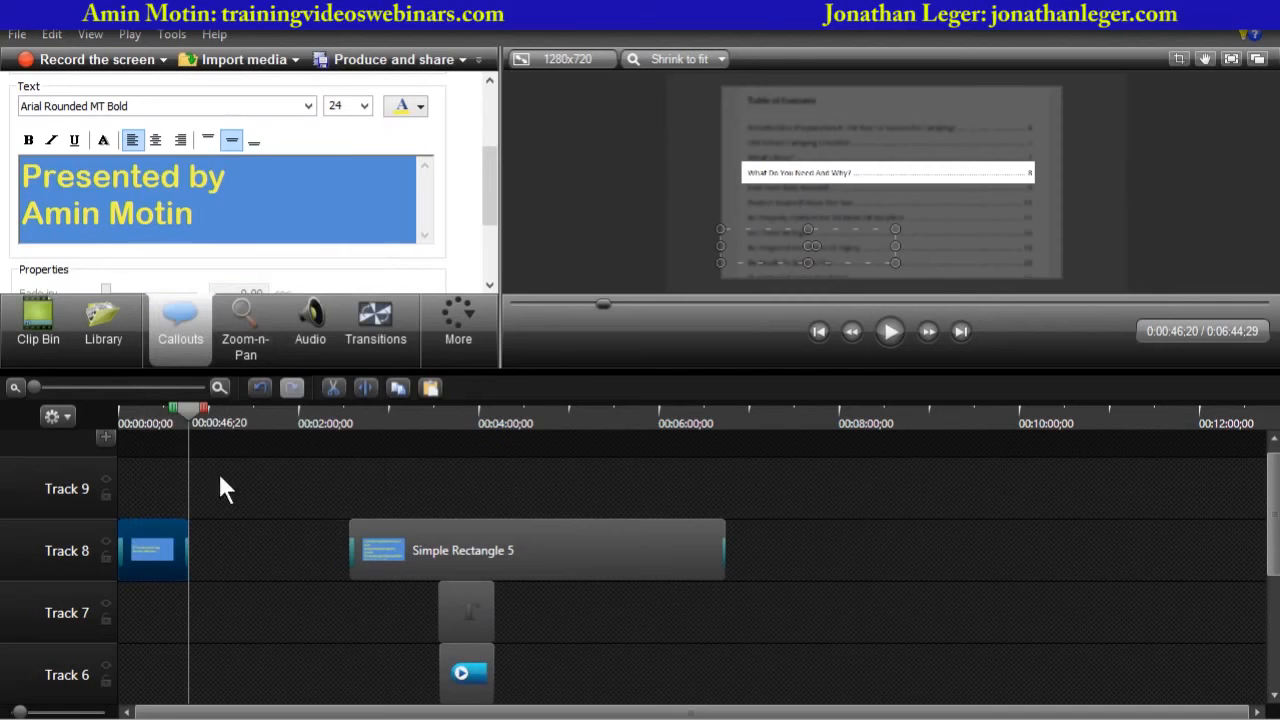
- Paste the callout copy and move it onto Track 8 right after the presenter callout
right_click(216, 547)
left_click(274, 298)
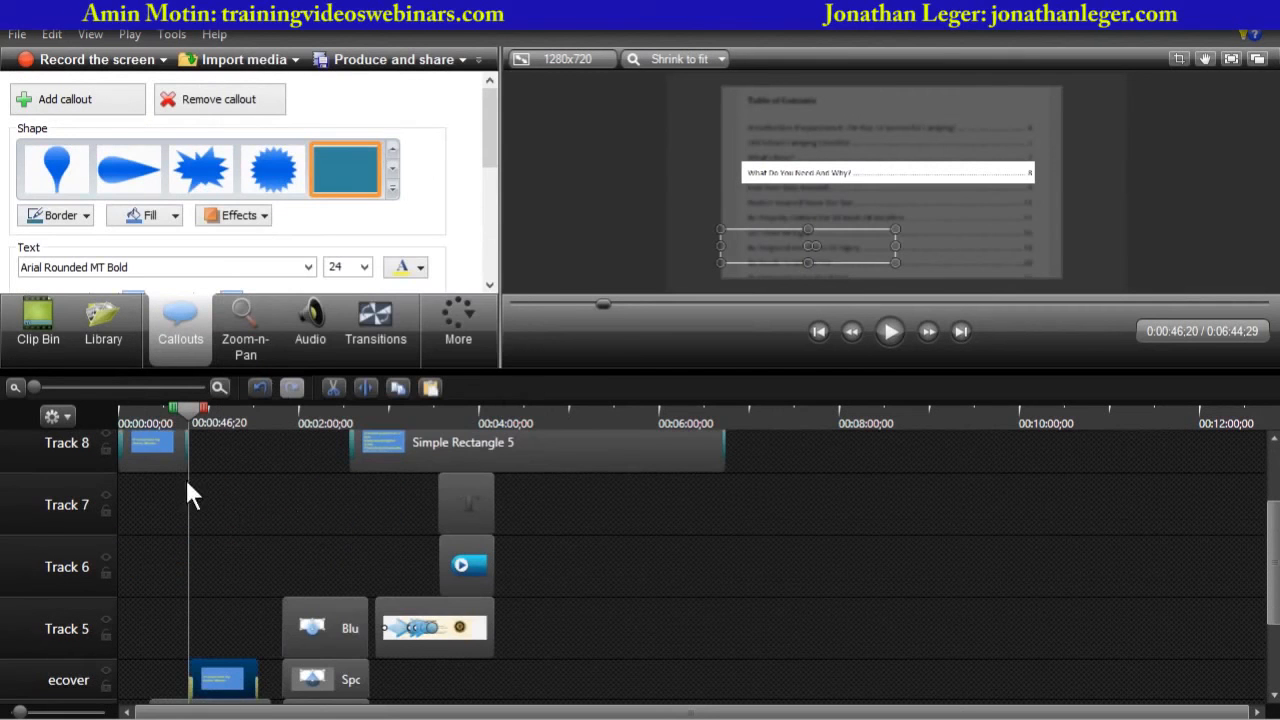
left_click_drag(223, 680, 224, 456)
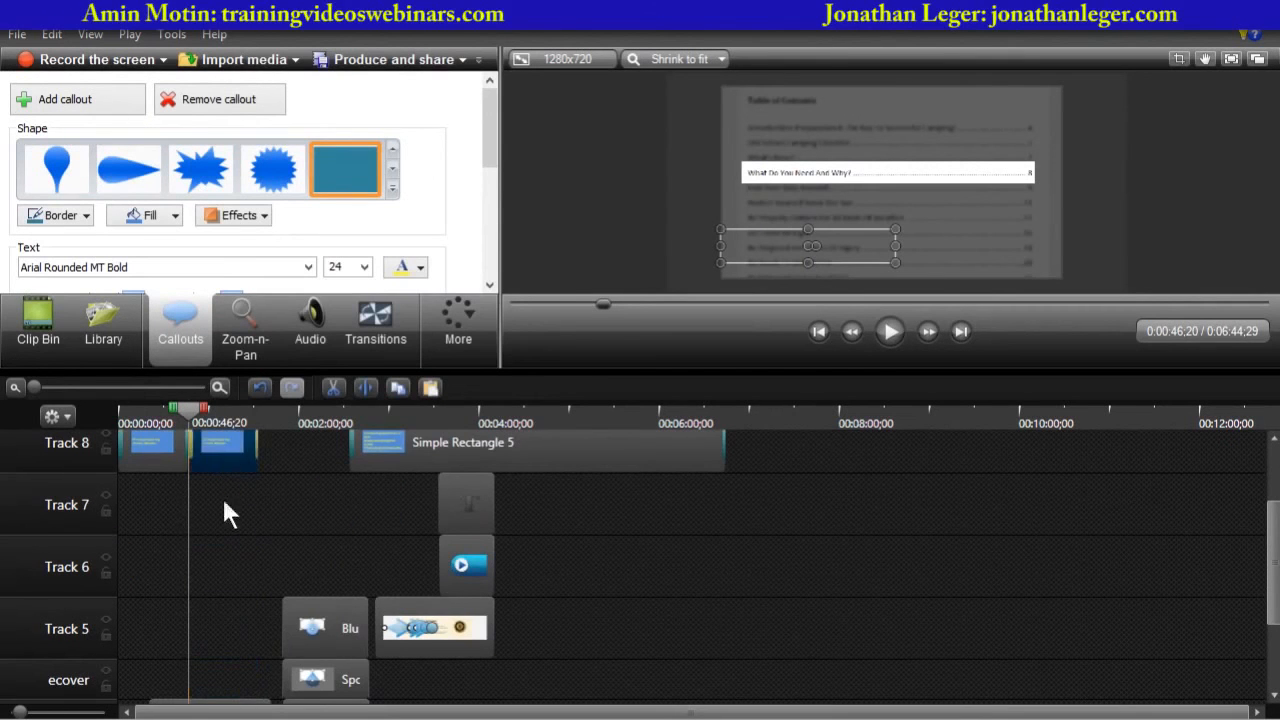
- Replace the pasted callout's text with "My weight loss websites are:"
scroll(222, 500, "up", 1)
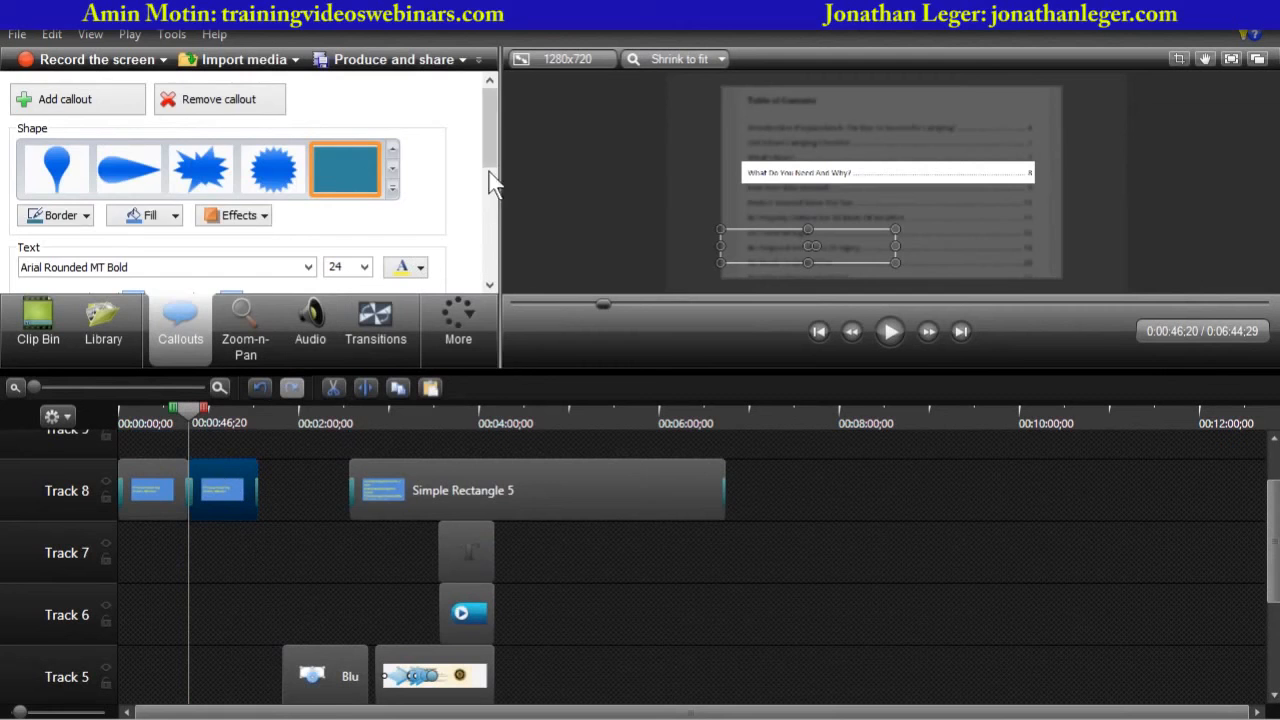
scroll(488, 190, "down", 5)
key("ctrl+a")
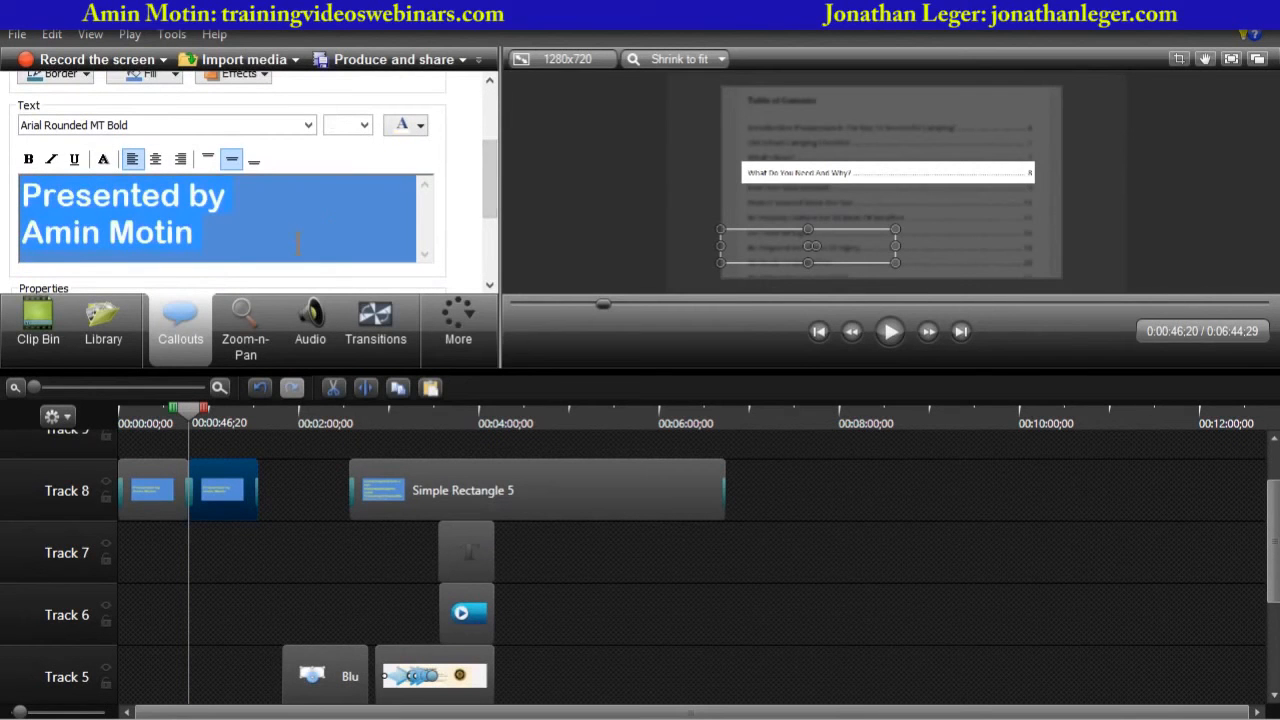
type("My")
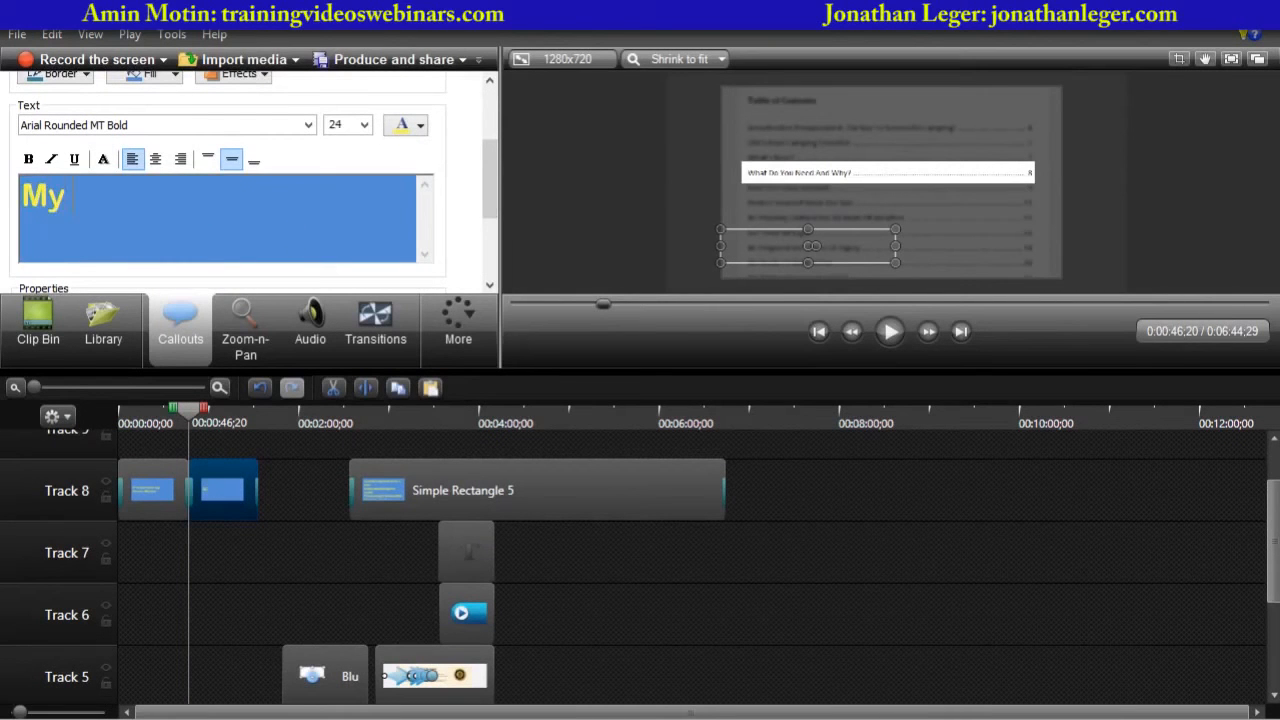
type(" weight loss website")
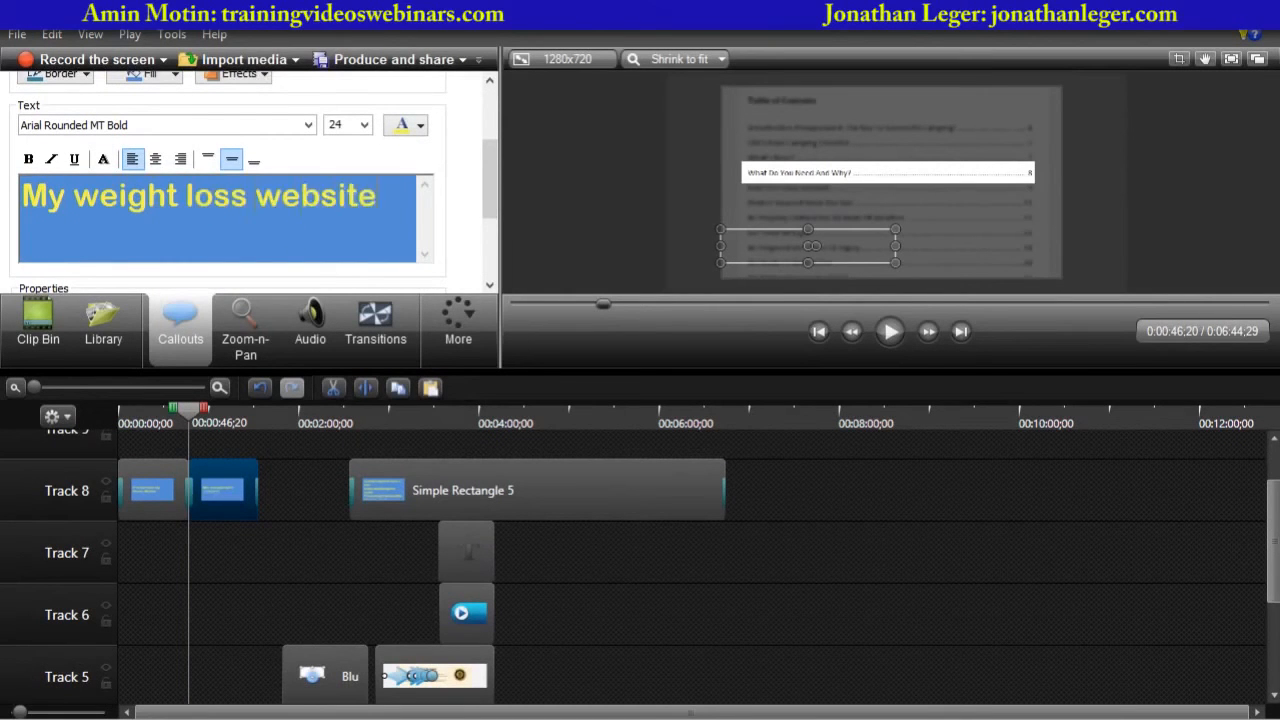
type("s are:")
- Shorten and shift the three callouts on Track 8 so they play back-to-back from the start
left_click_drag(187, 415, 204, 413)
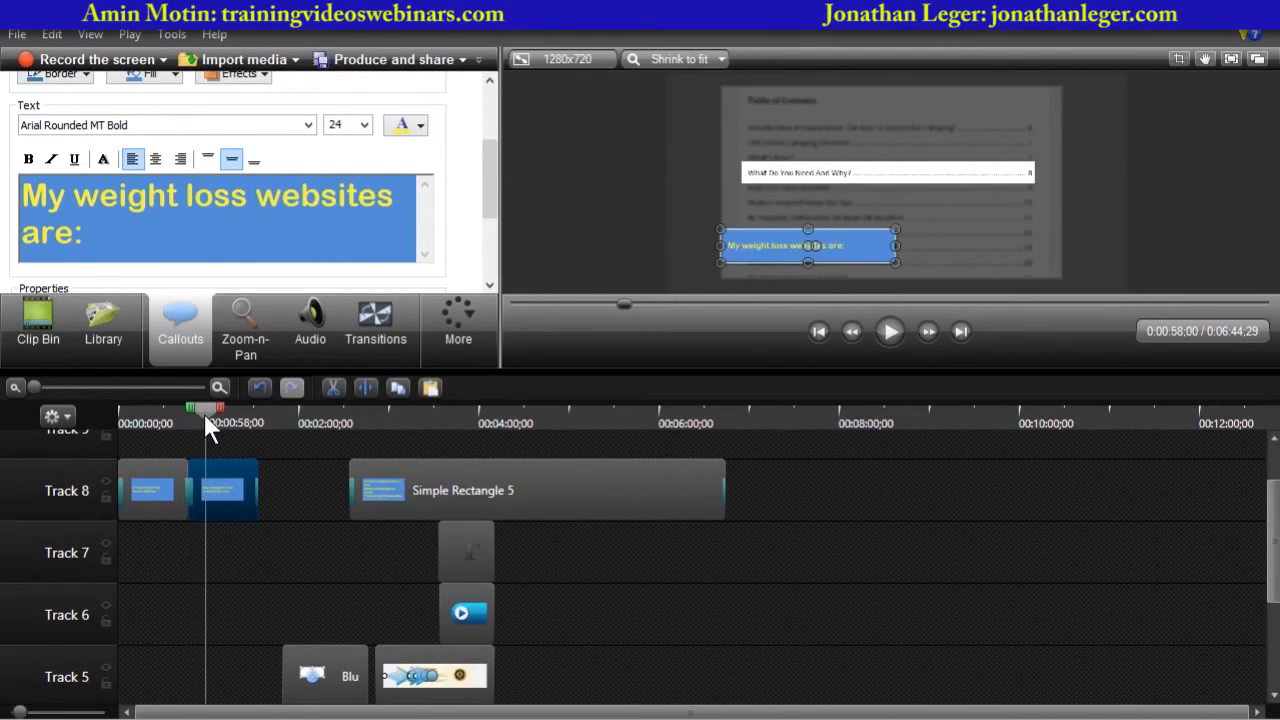
left_click_drag(463, 468, 325, 470)
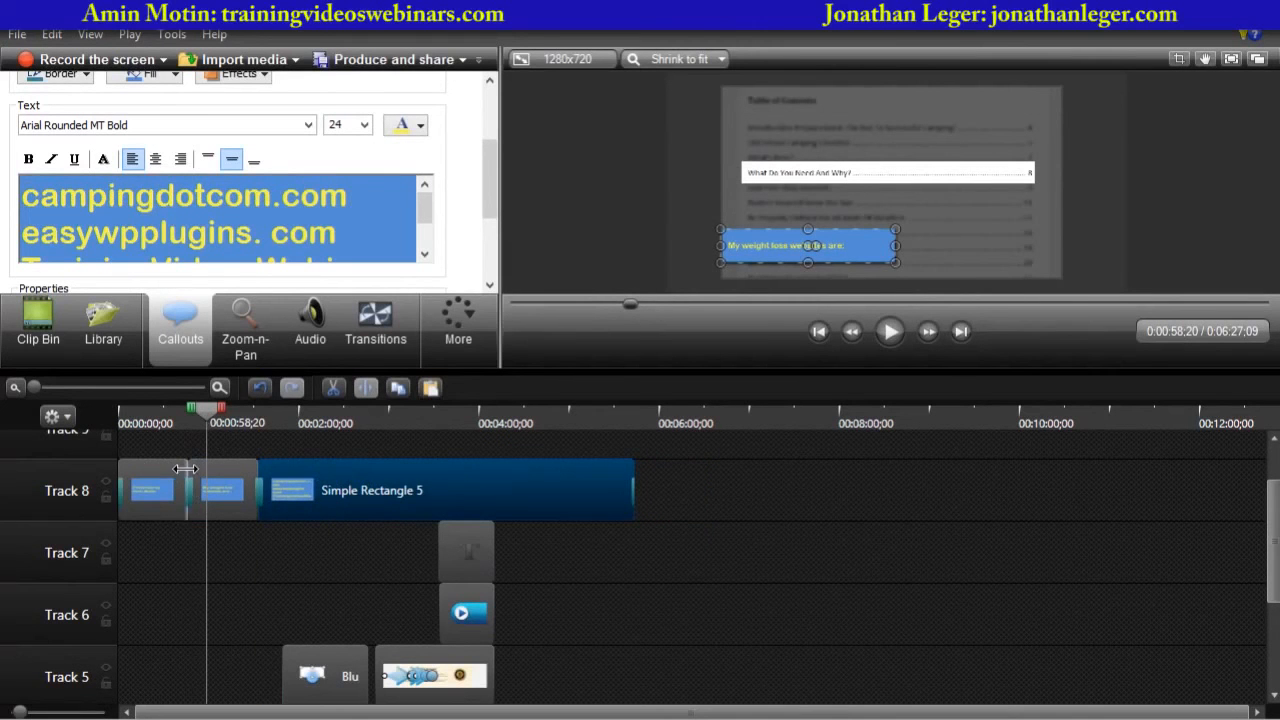
left_click_drag(186, 474, 150, 474)
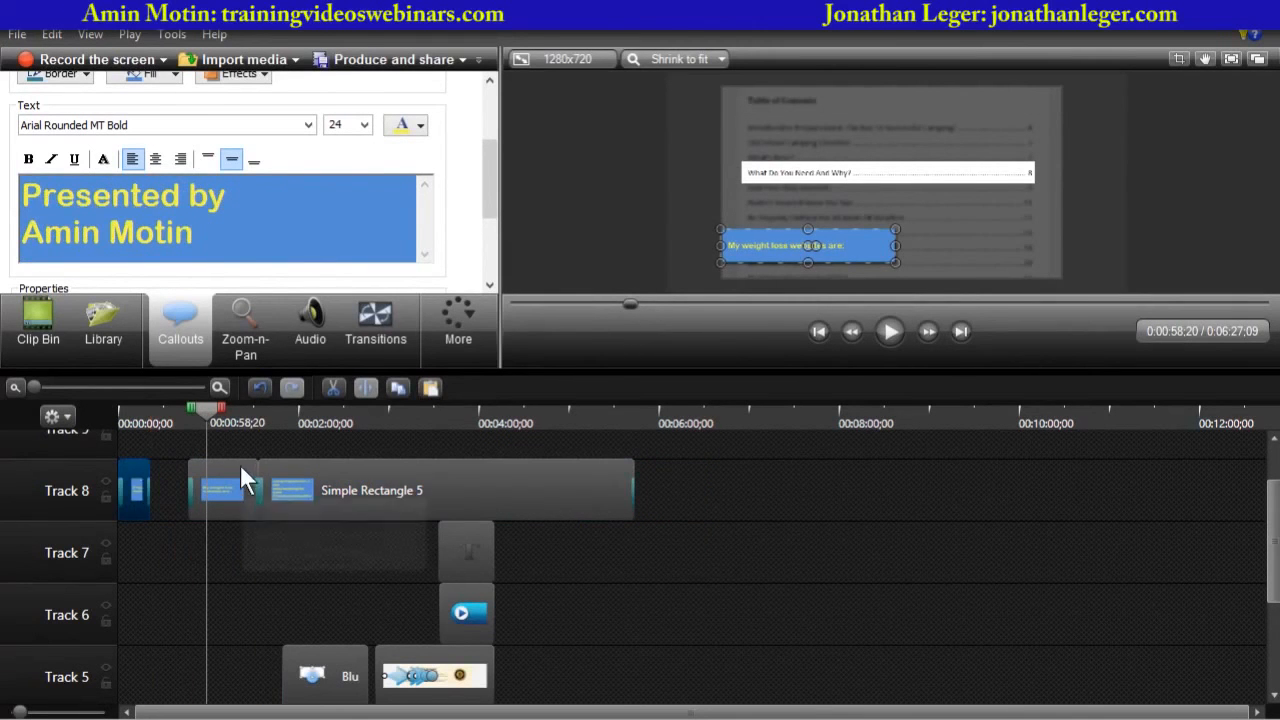
left_click_drag(240, 464, 176, 478)
left_click_drag(306, 476, 229, 478)
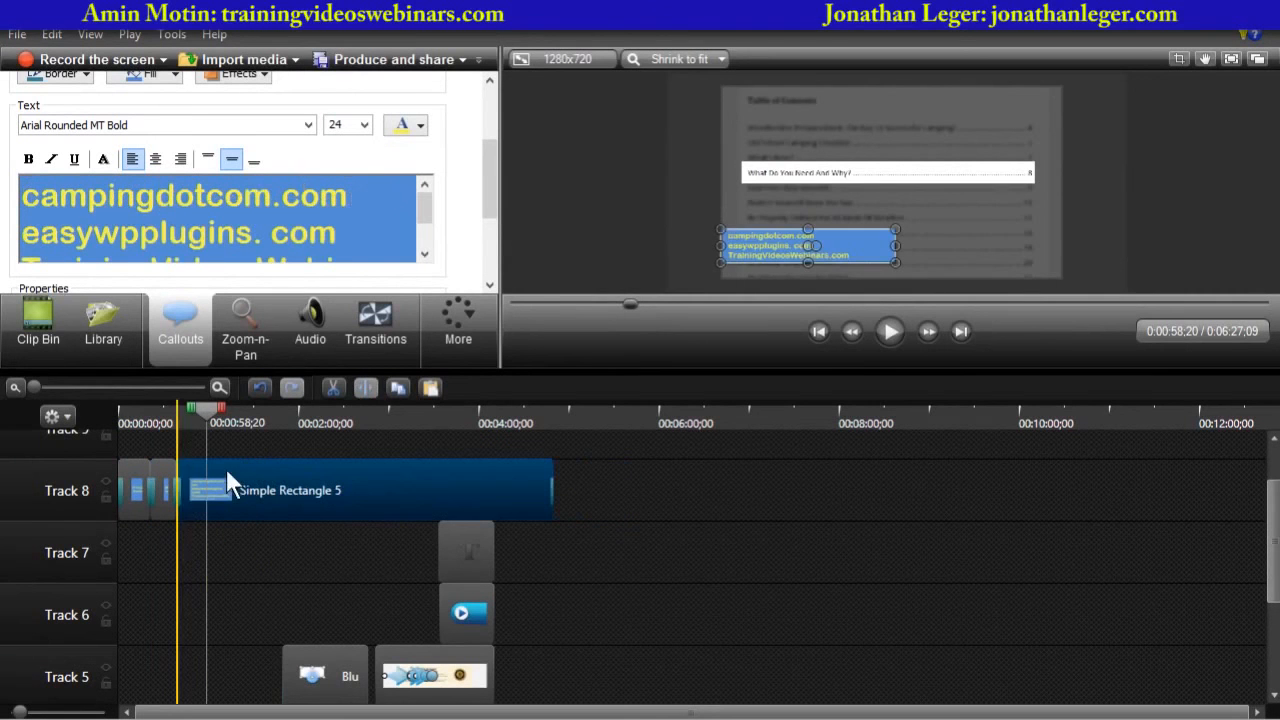
- Play the video in an enlarged preview to review the sequence of the three callouts
left_click_drag(210, 407, 63, 412)
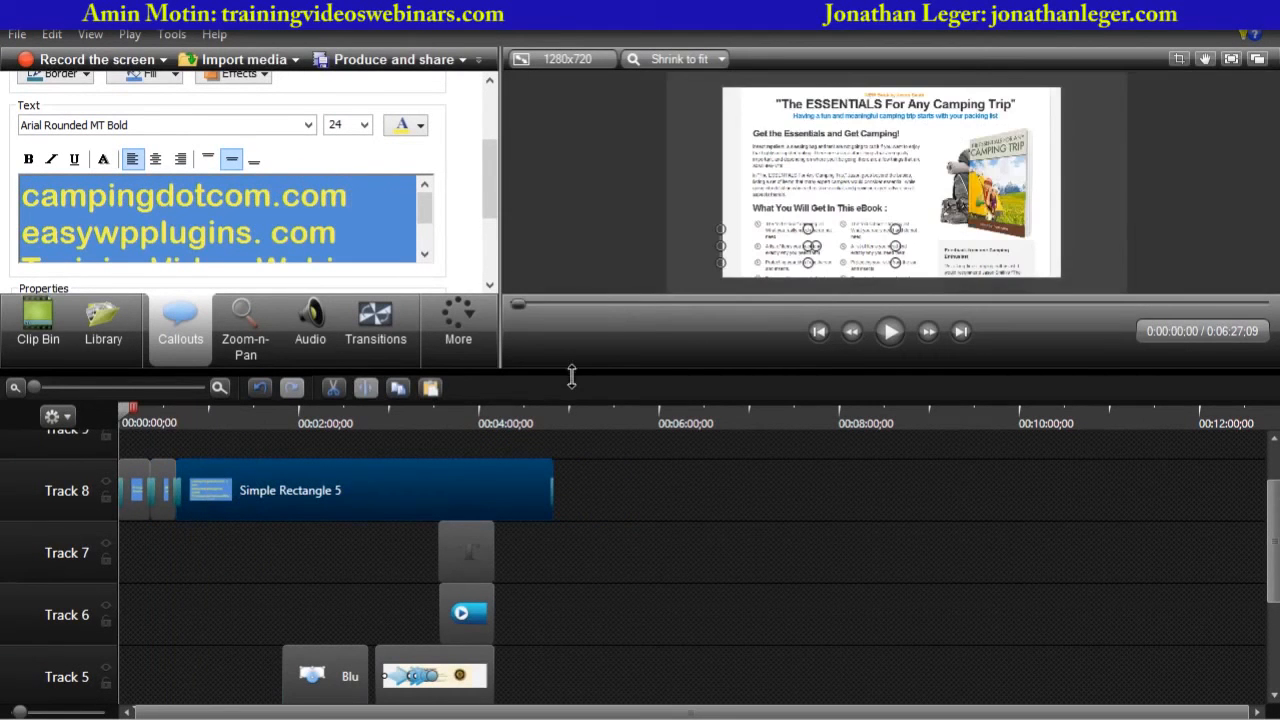
left_click_drag(570, 373, 548, 580)
left_click(703, 530)
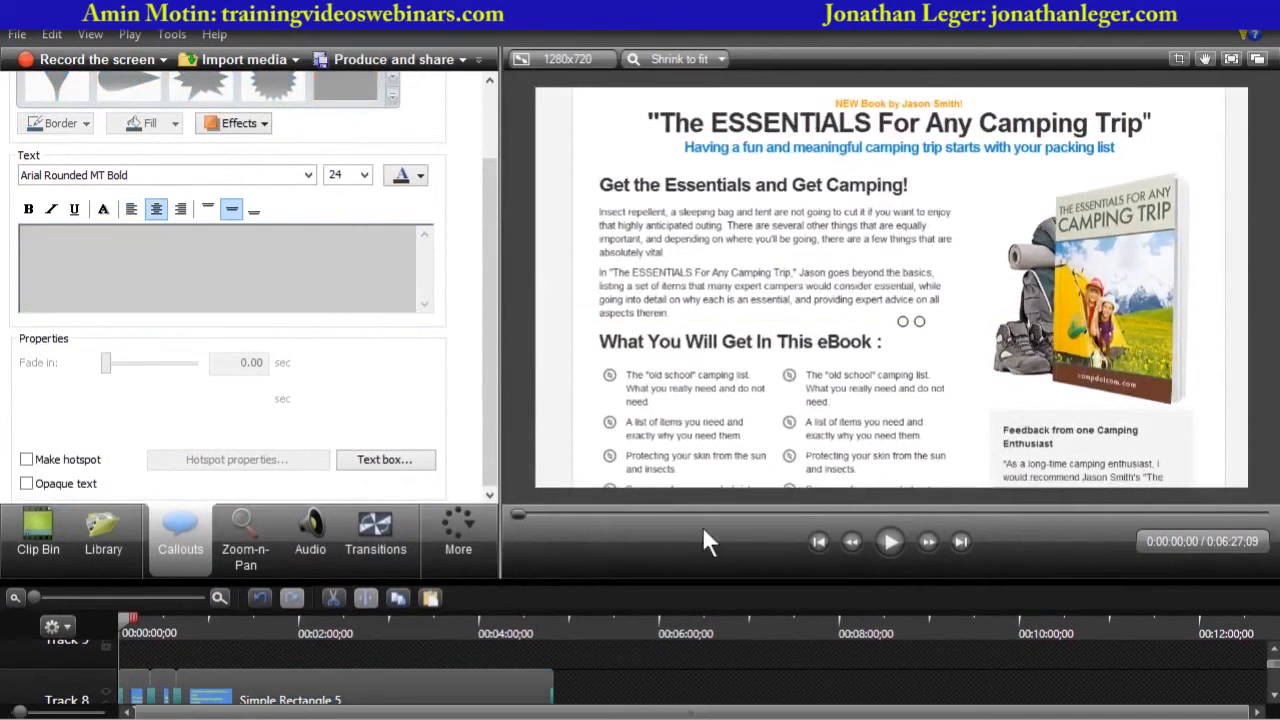
left_click(890, 544)
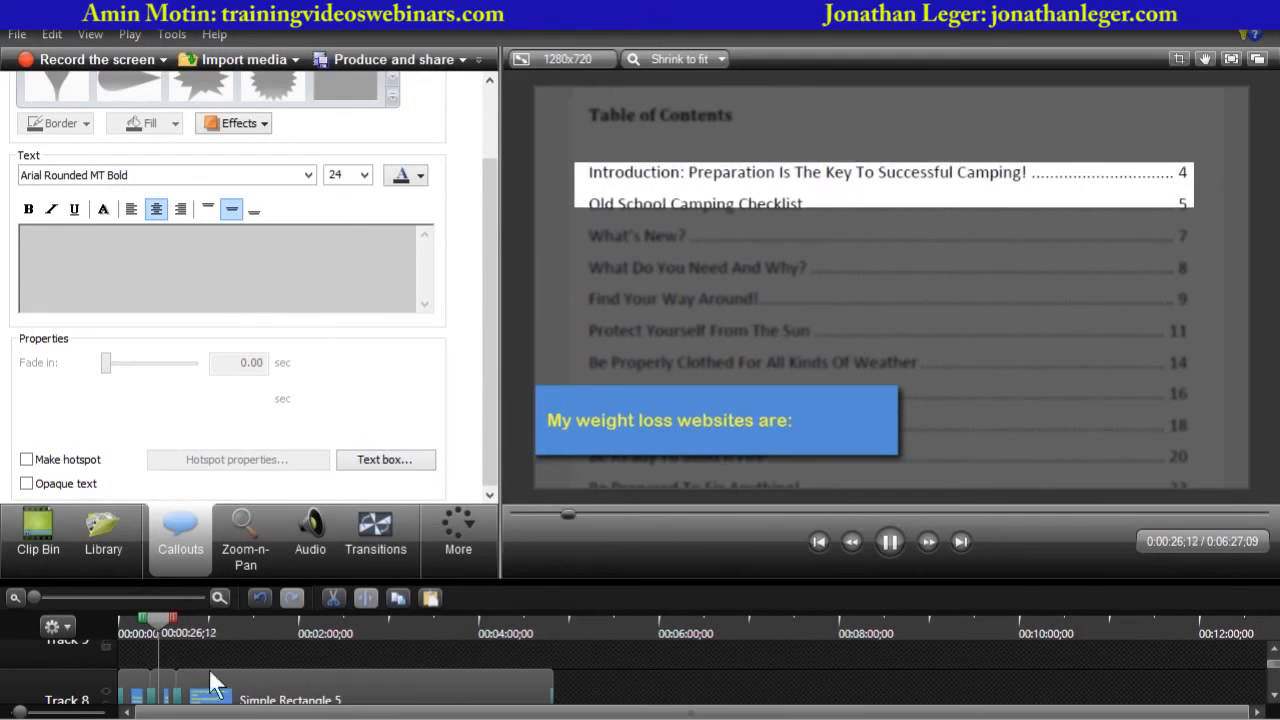
left_click_drag(159, 620, 168, 620)
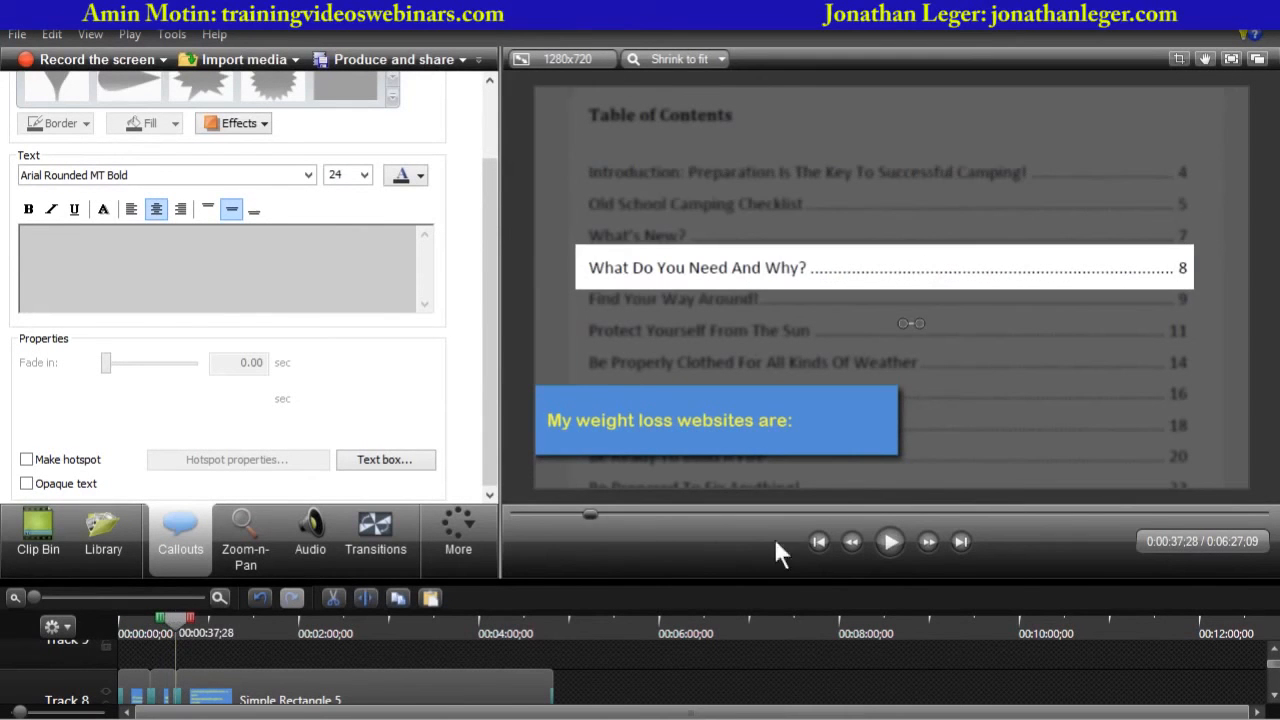
left_click(892, 542)
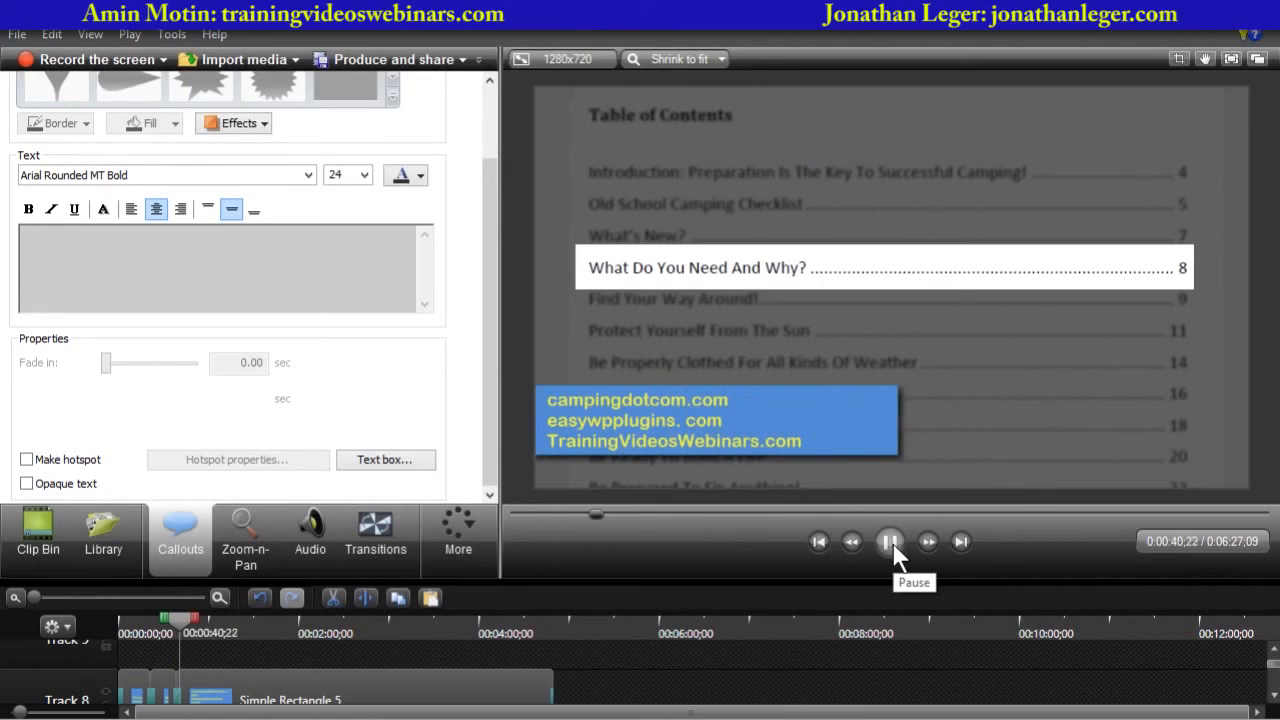
left_click(892, 542)
left_click_drag(609, 580, 607, 450)
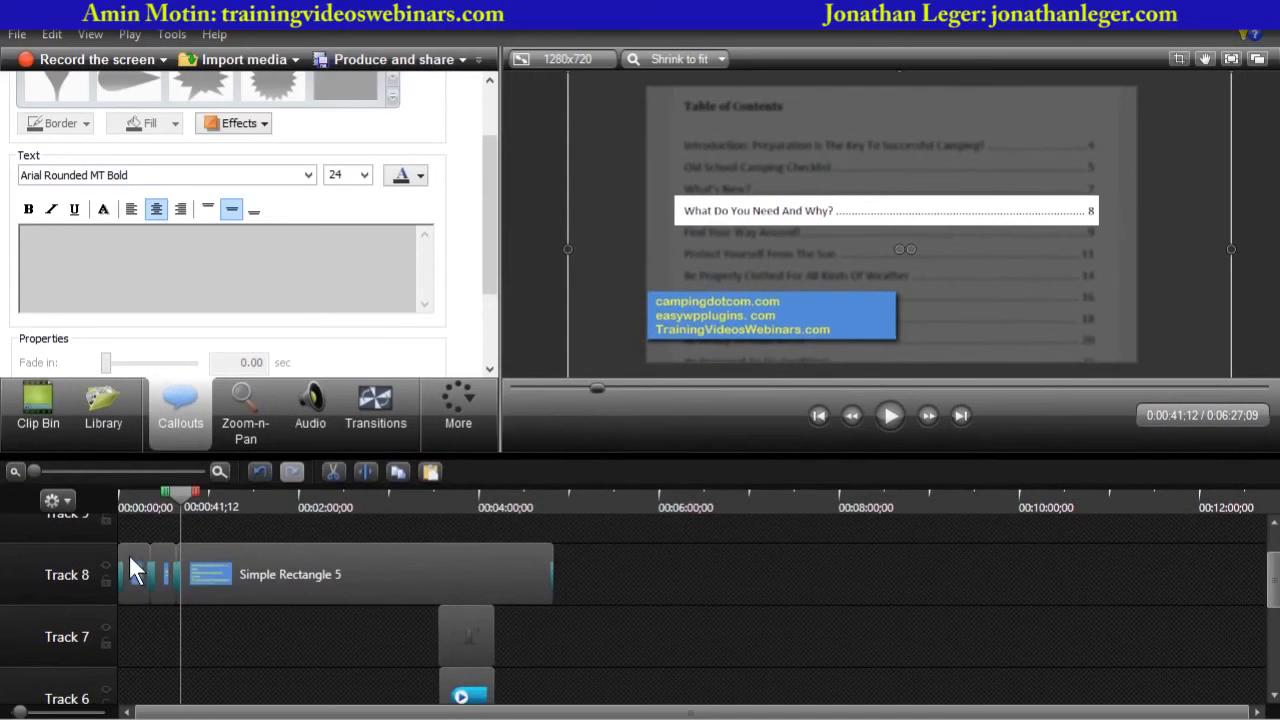
left_click(131, 563)
left_click(135, 497)
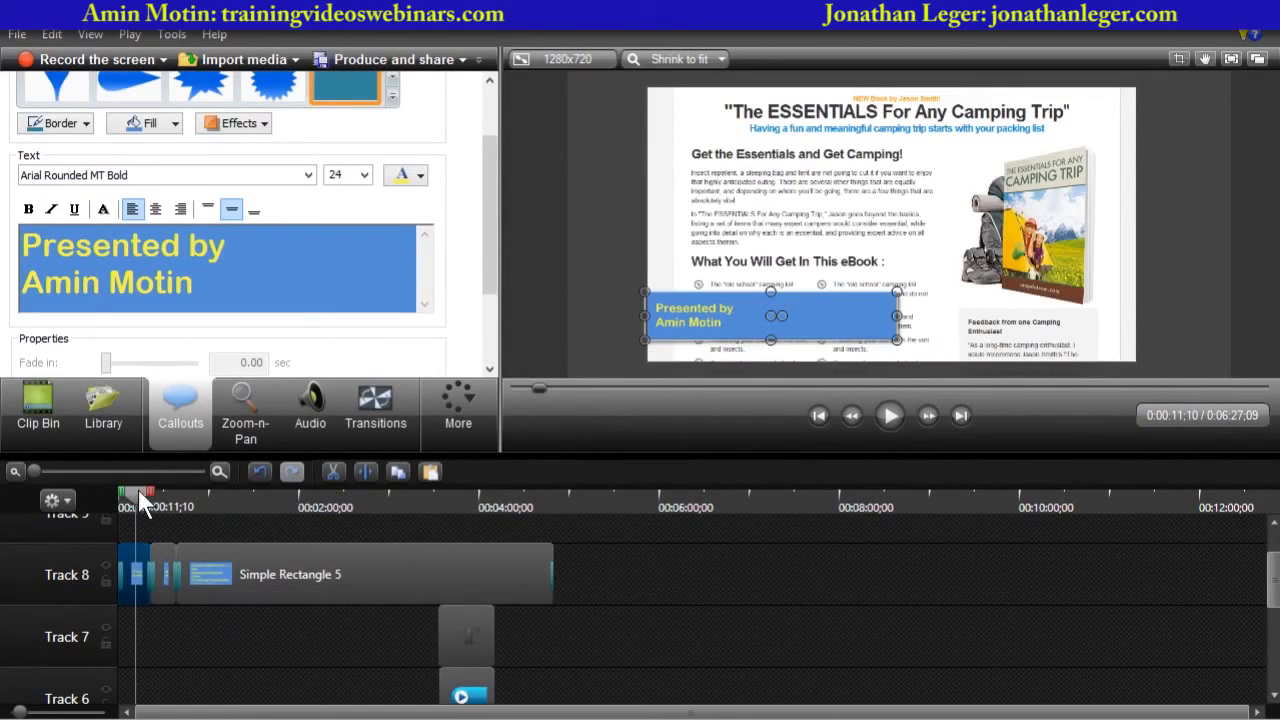
left_click_drag(138, 491, 283, 525)
left_click(552, 338)
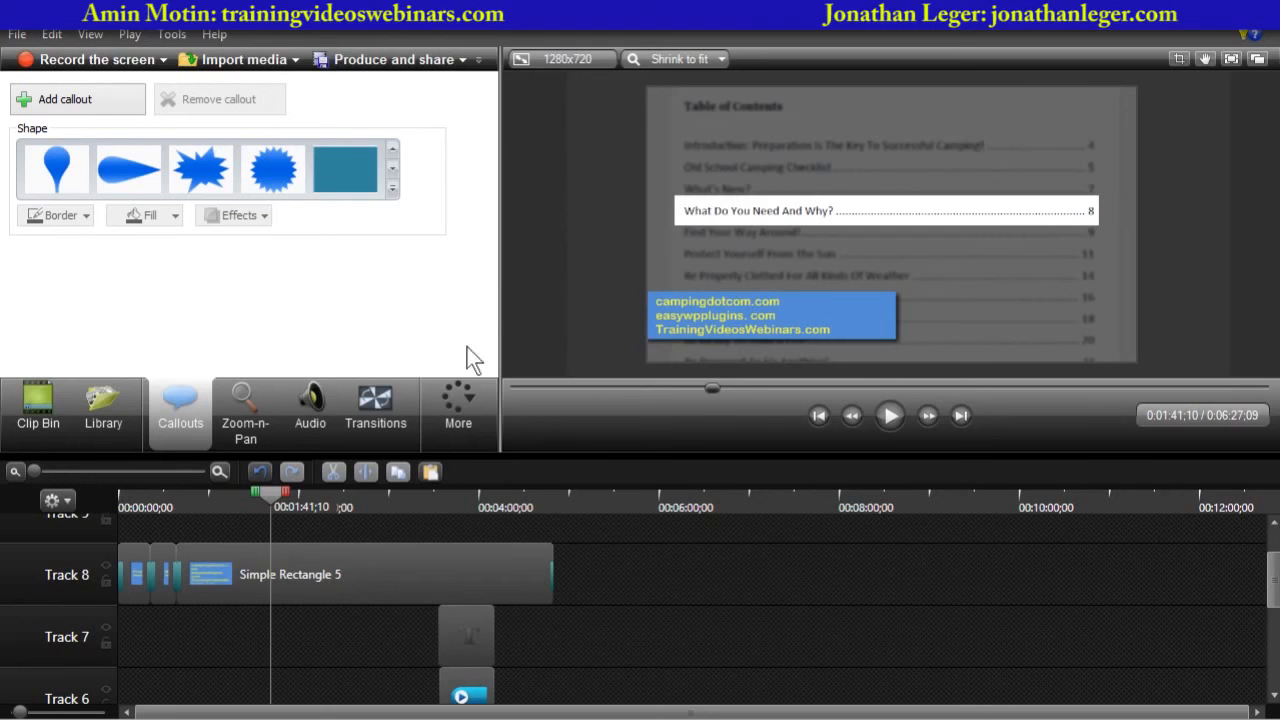
left_click_drag(616, 453, 623, 325)
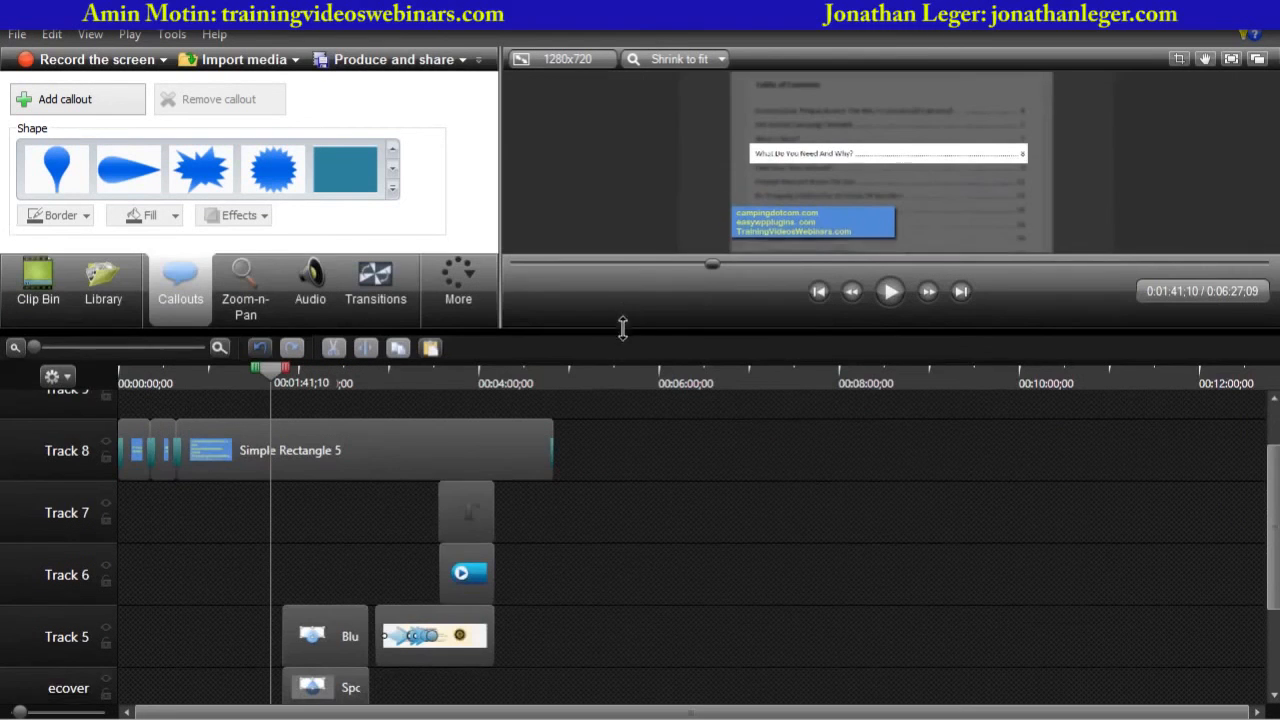
- Delete the middle callout from Track 8
left_click(161, 430)
key("Delete")
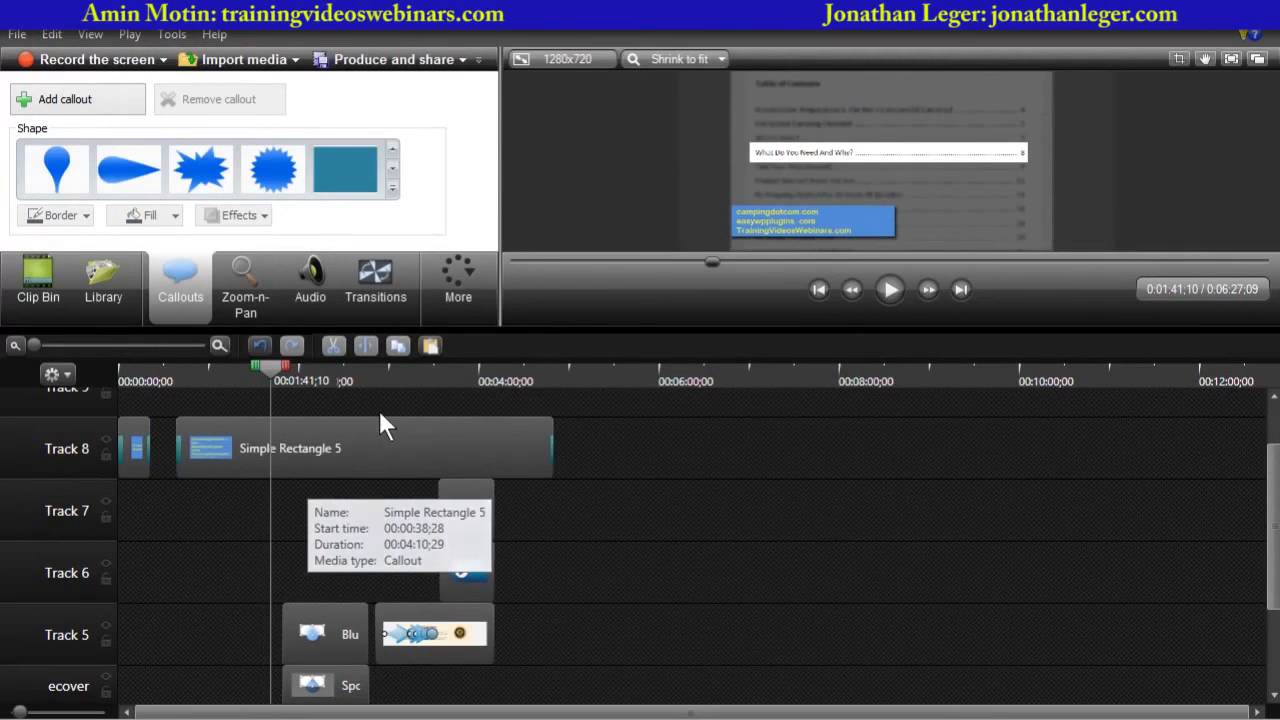
- Put the presenter callout's text on a single line and set its font size to 18
left_click(138, 381)
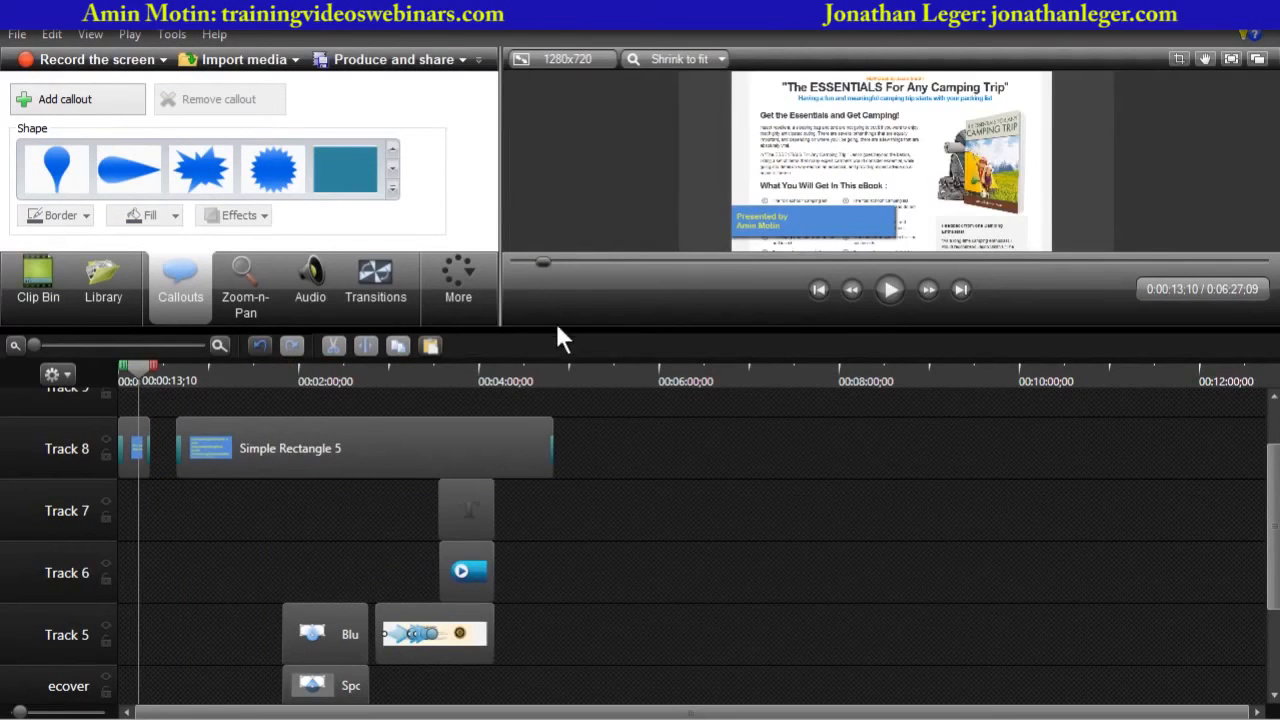
left_click_drag(560, 328, 552, 374)
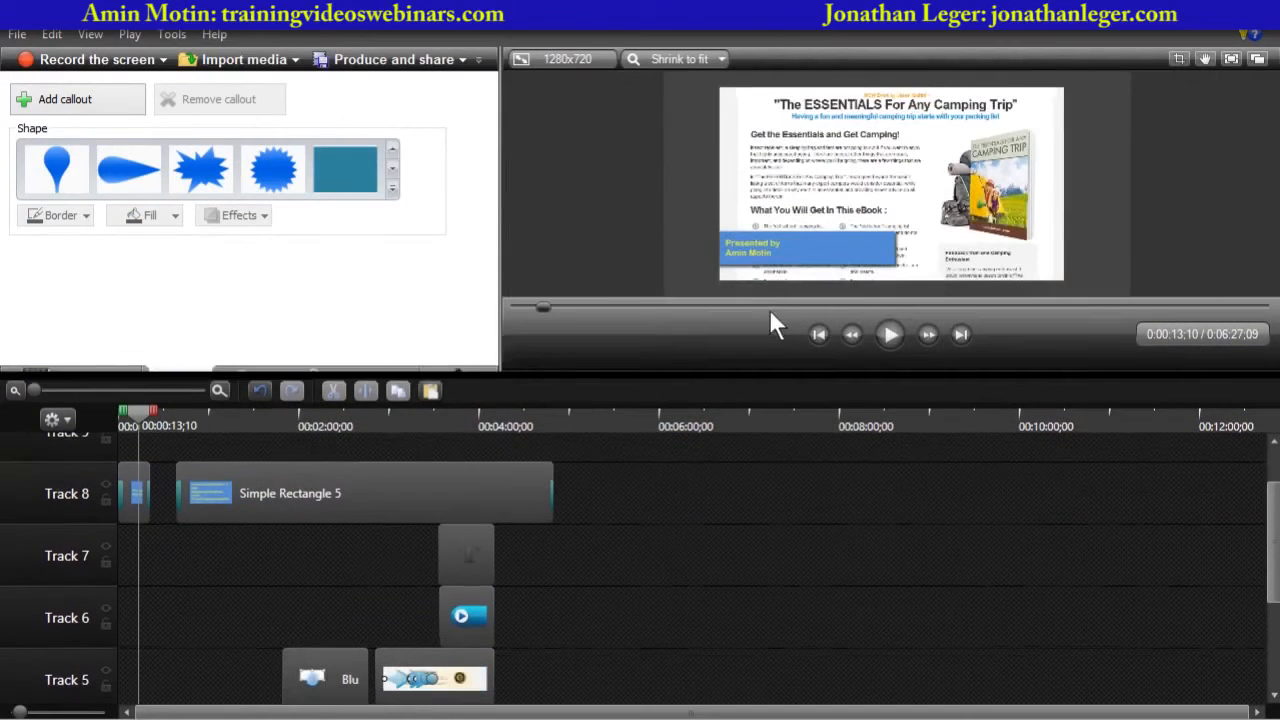
left_click(777, 251)
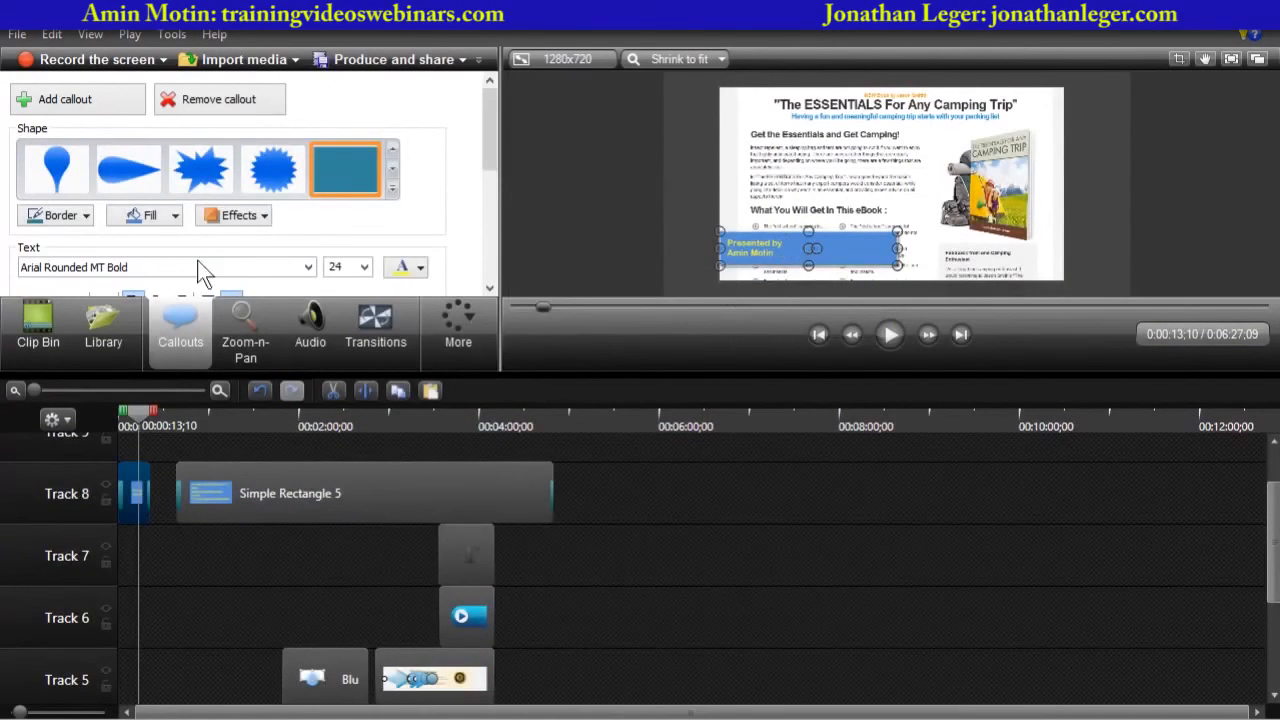
left_click_drag(494, 163, 494, 214)
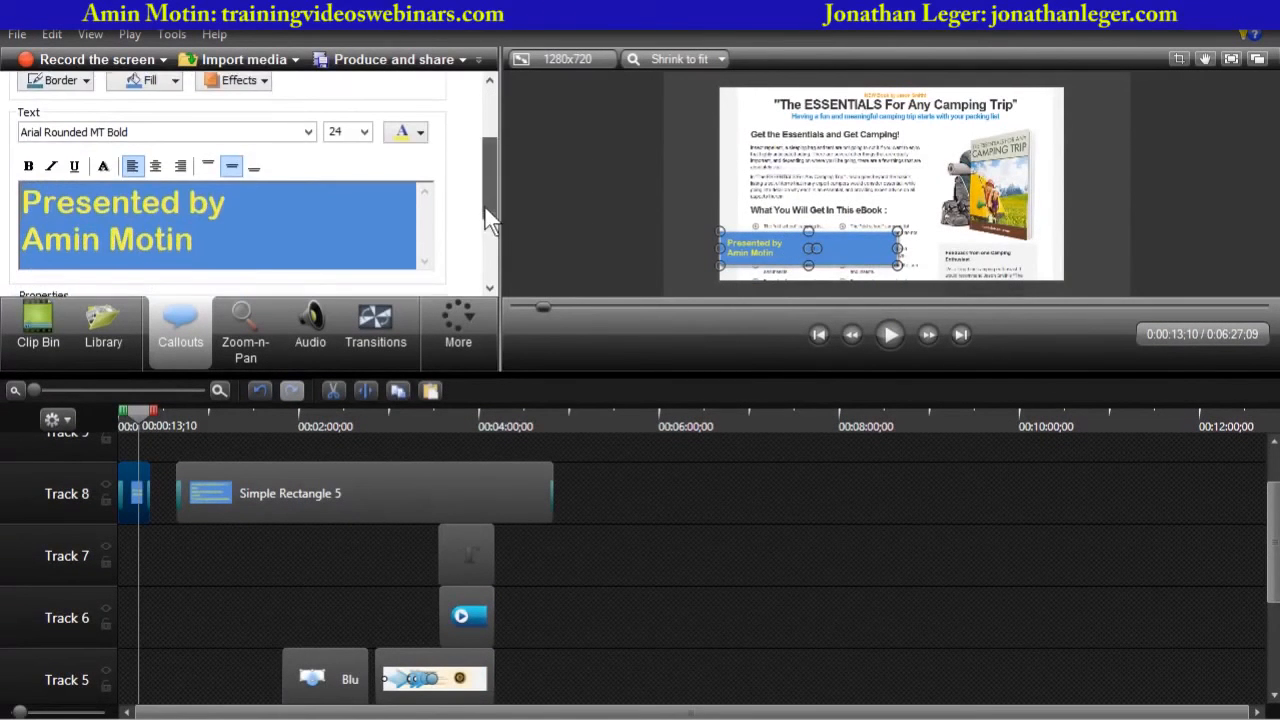
left_click(260, 213)
key("Delete")
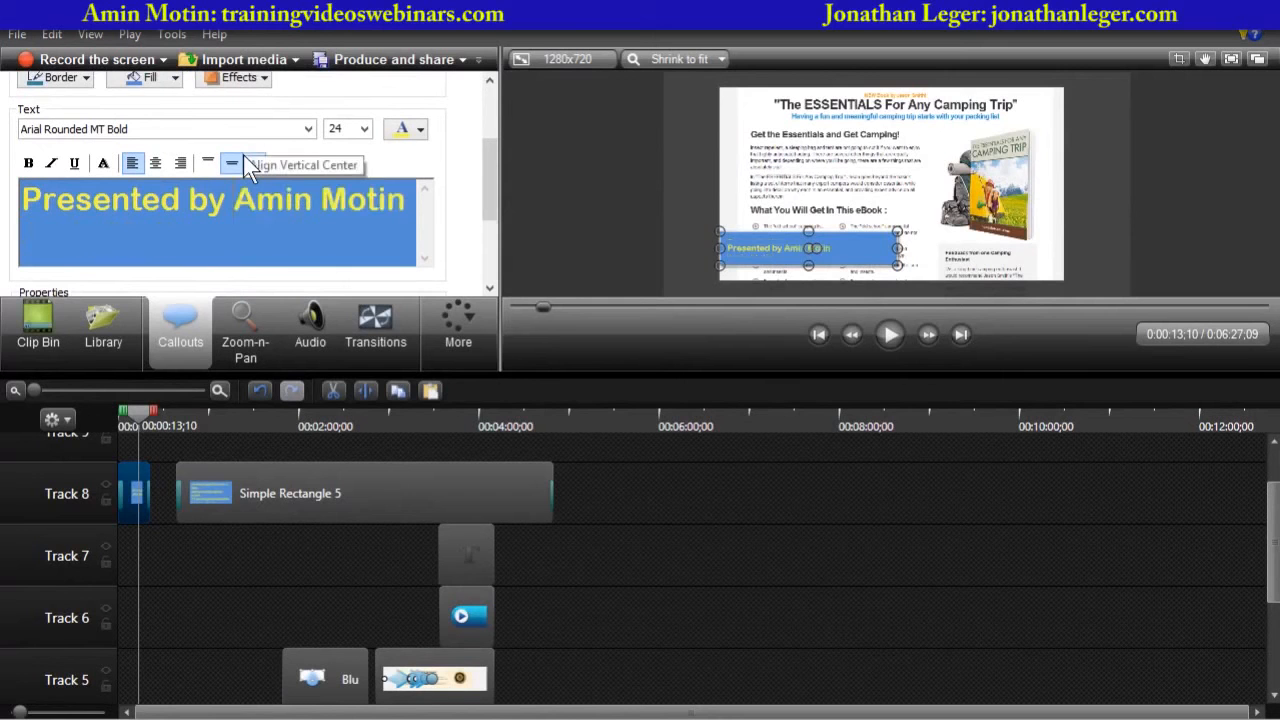
key("ctrl+a")
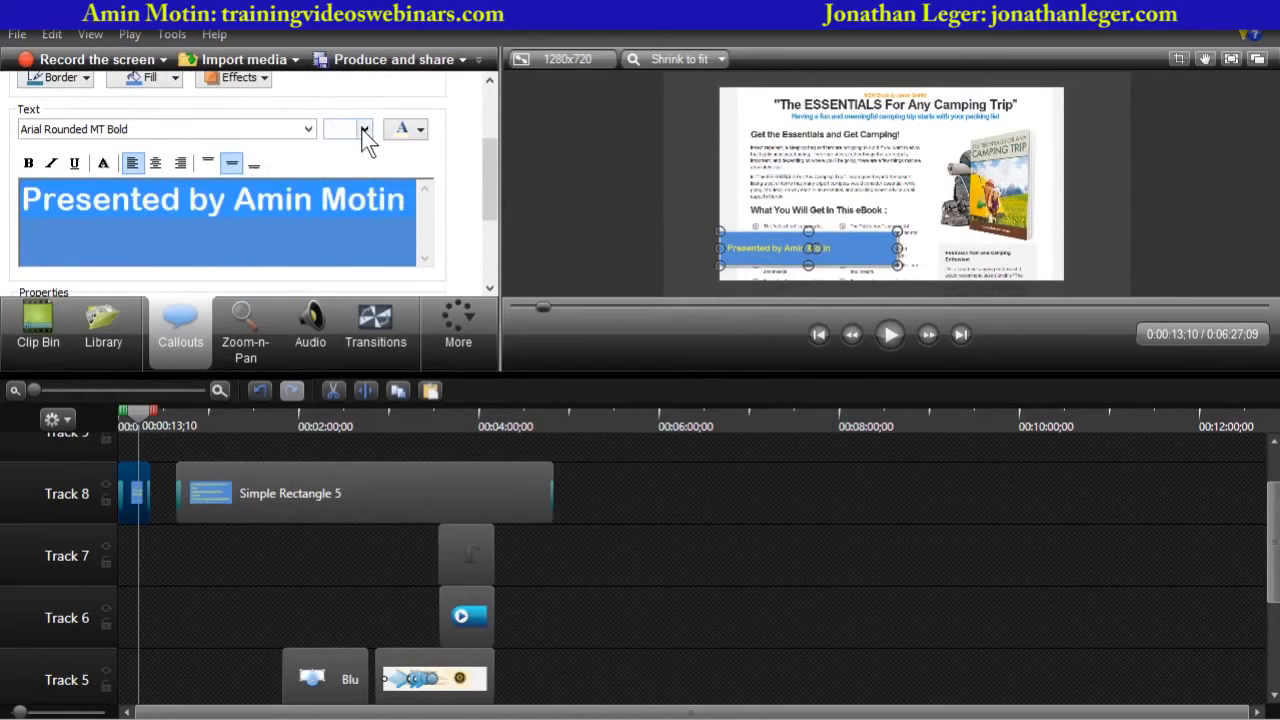
left_click(362, 128)
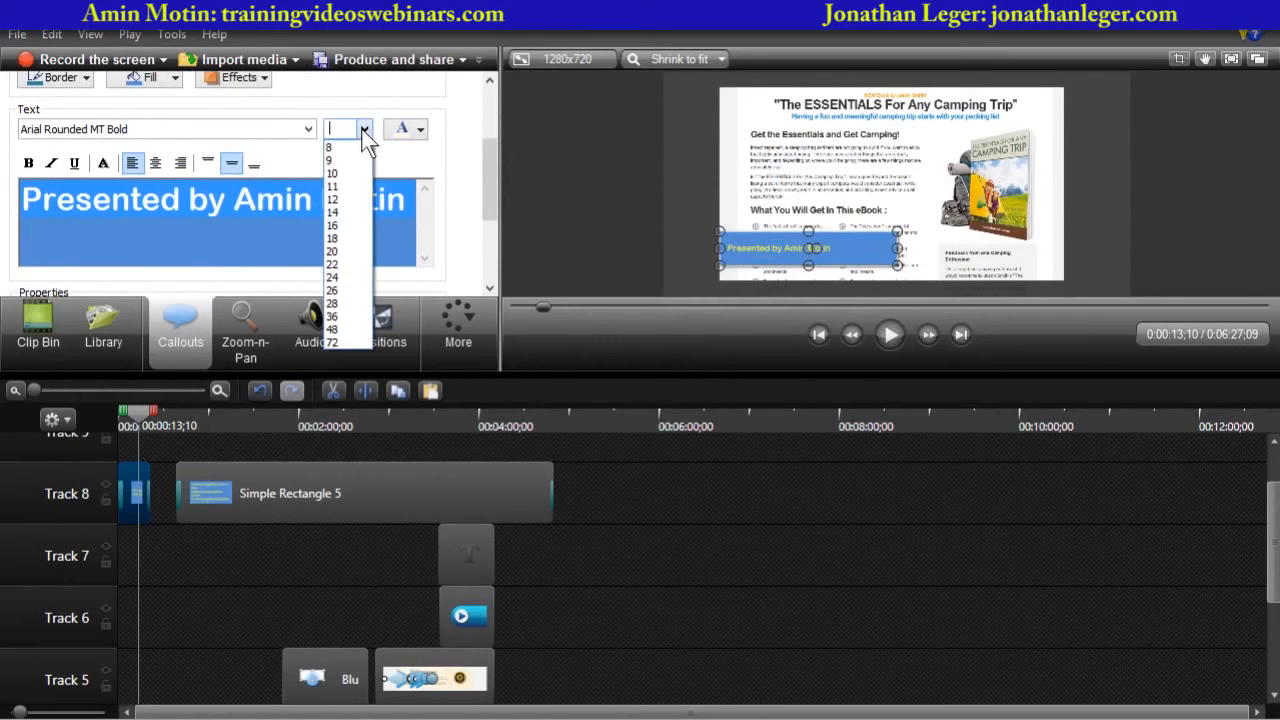
left_click(332, 238)
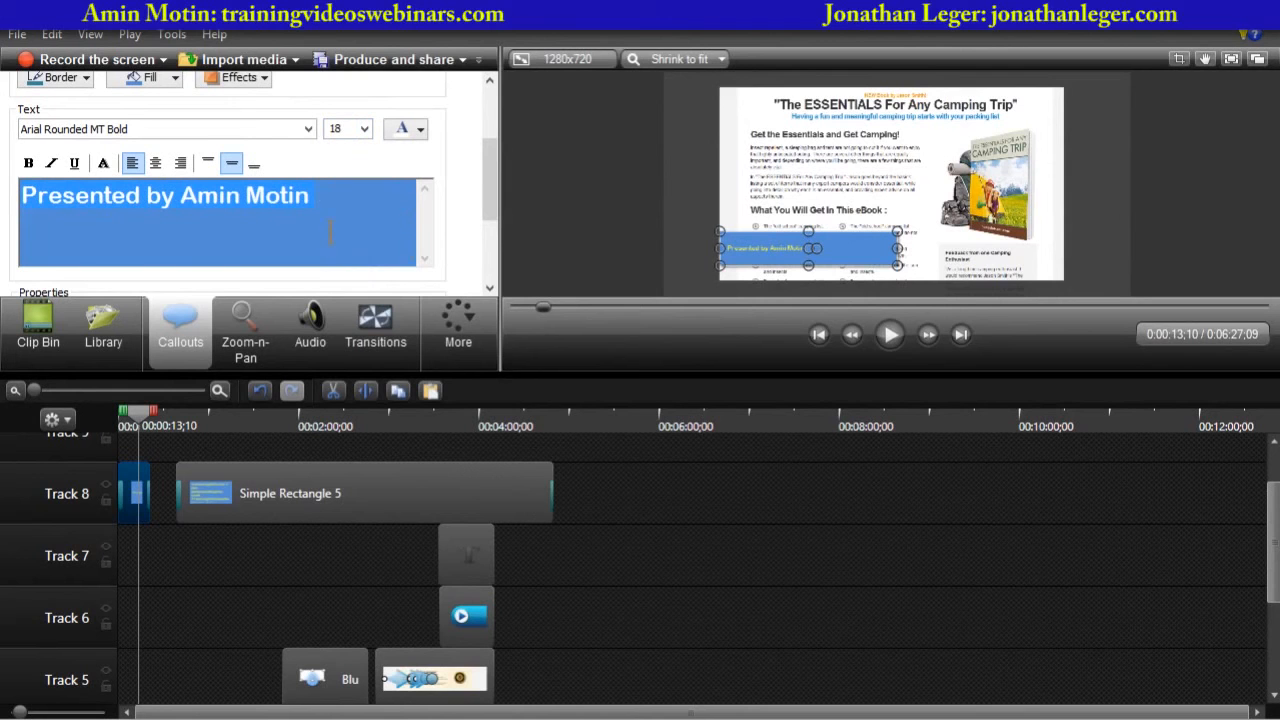
- Shrink the presenter callout into a thin bar fitting its single line of text
left_click_drag(808, 249, 806, 244)
left_click(662, 248)
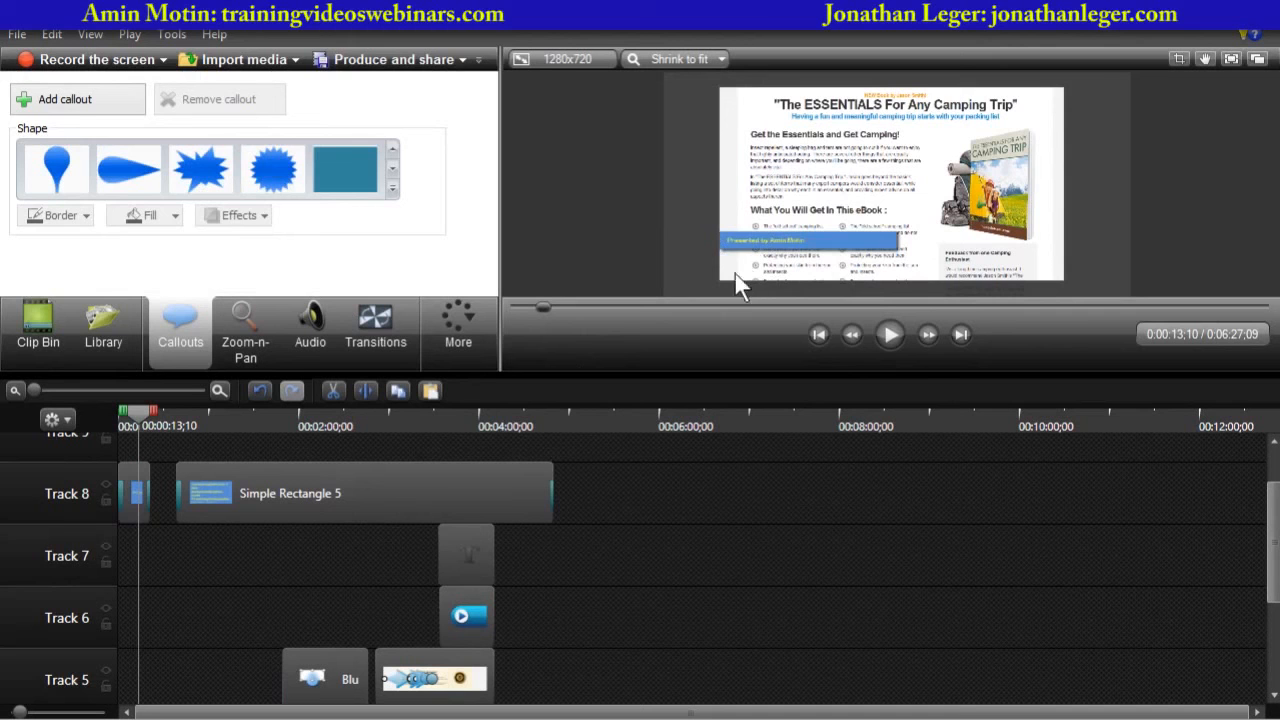
left_click(751, 242)
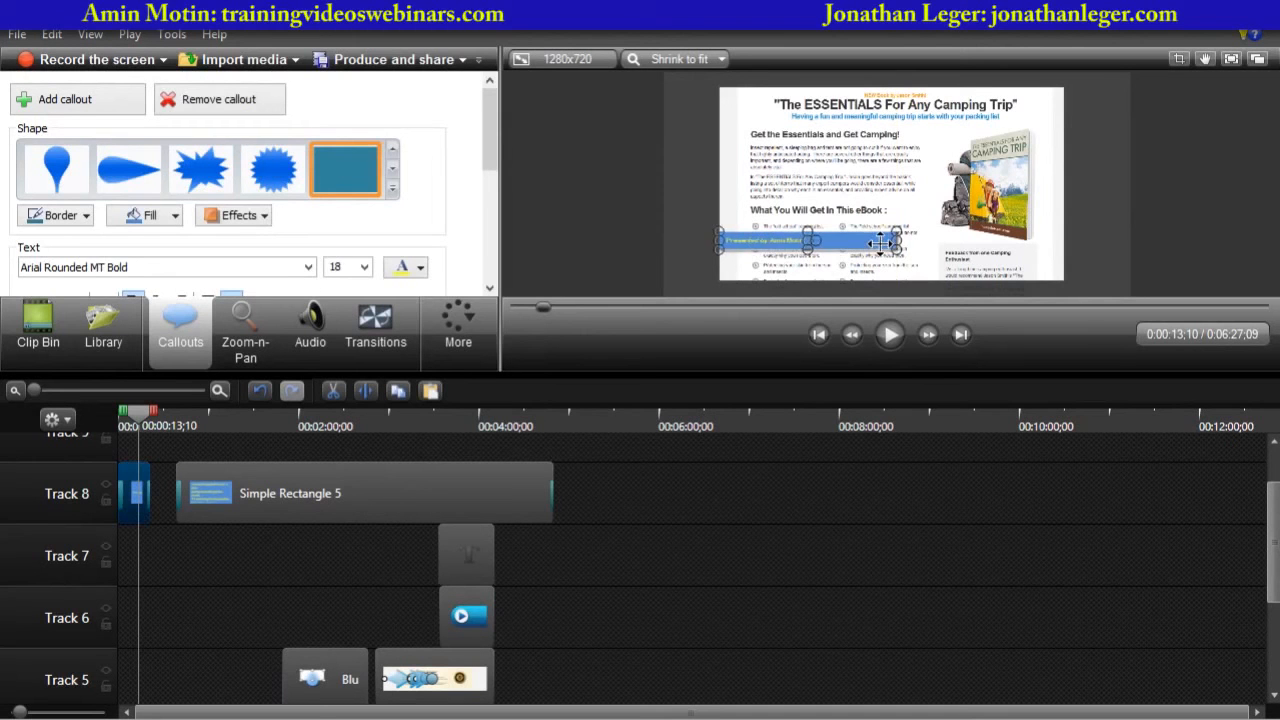
left_click(624, 238)
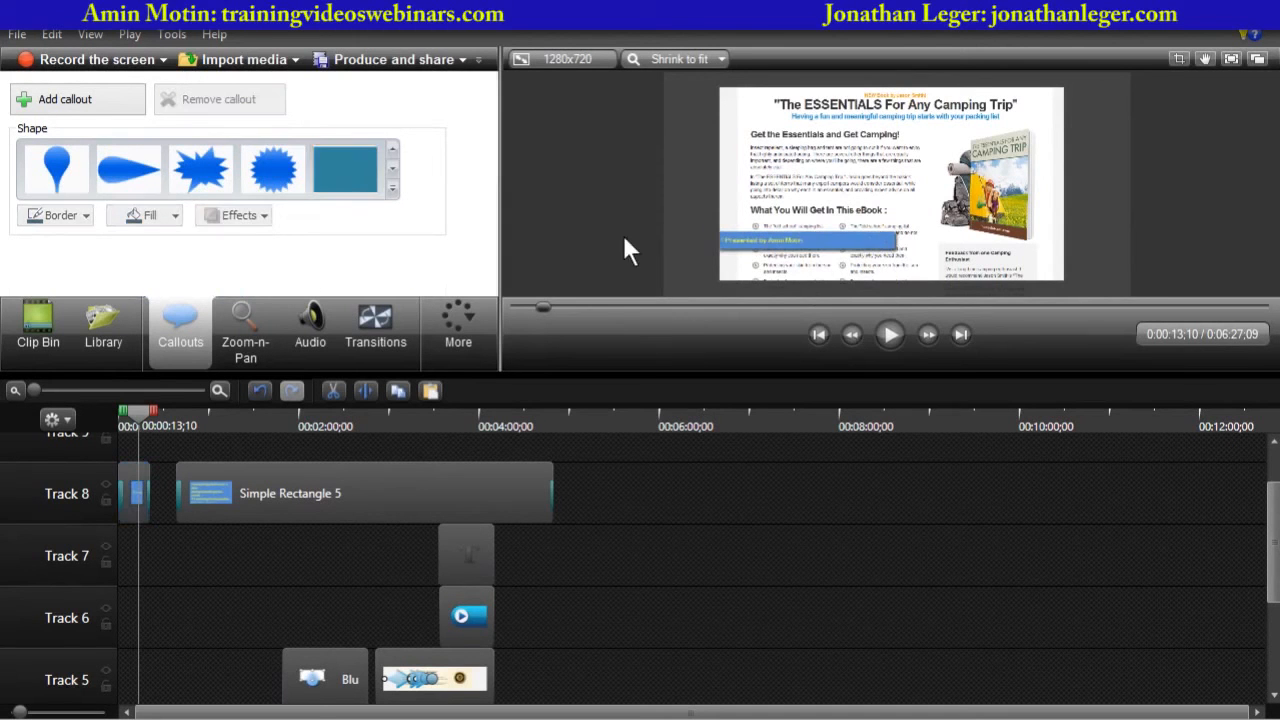
- Move the website banner callout onto a new Track 9 starting at the beginning of the timeline
left_click(345, 476)
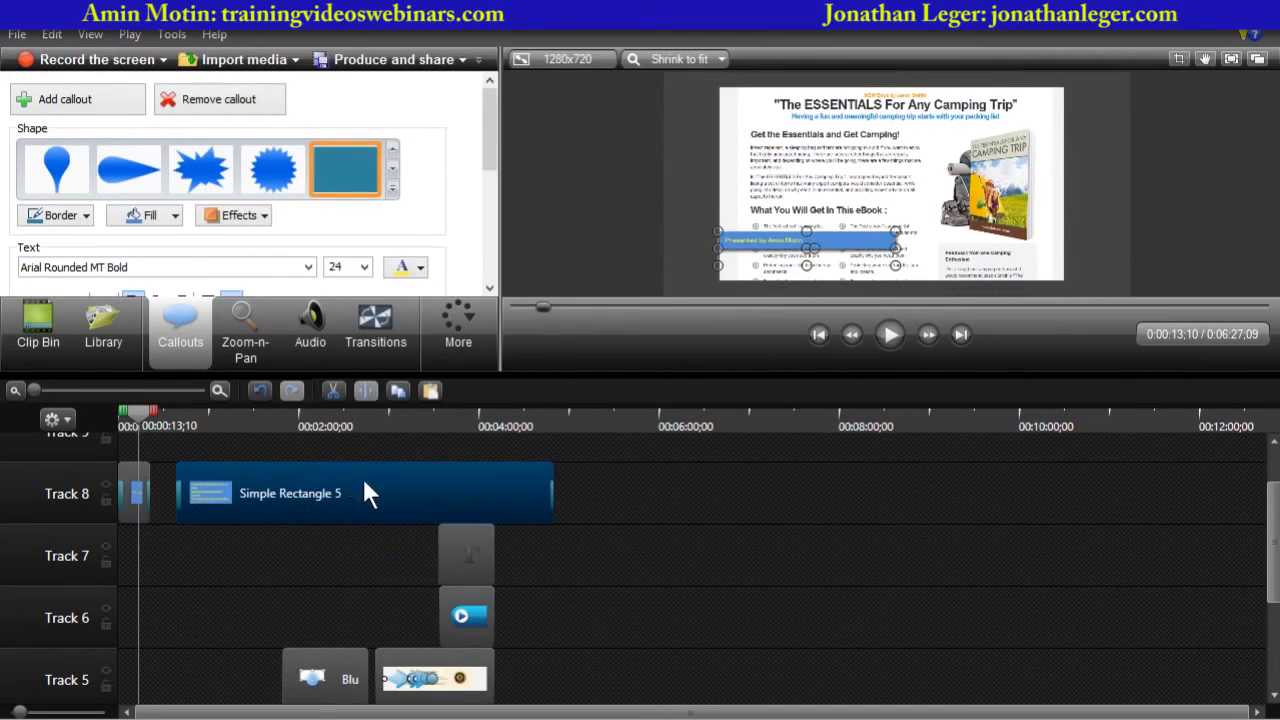
left_click_drag(361, 475, 218, 437)
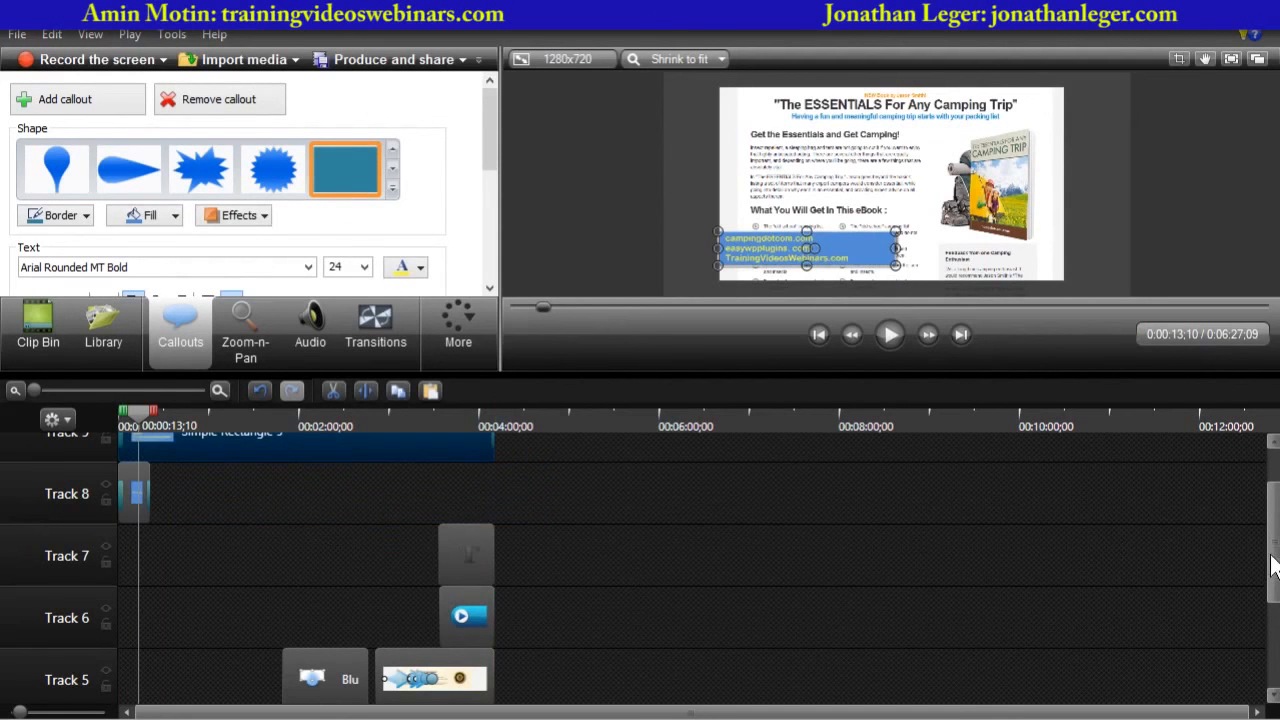
left_click_drag(1271, 563, 1271, 531)
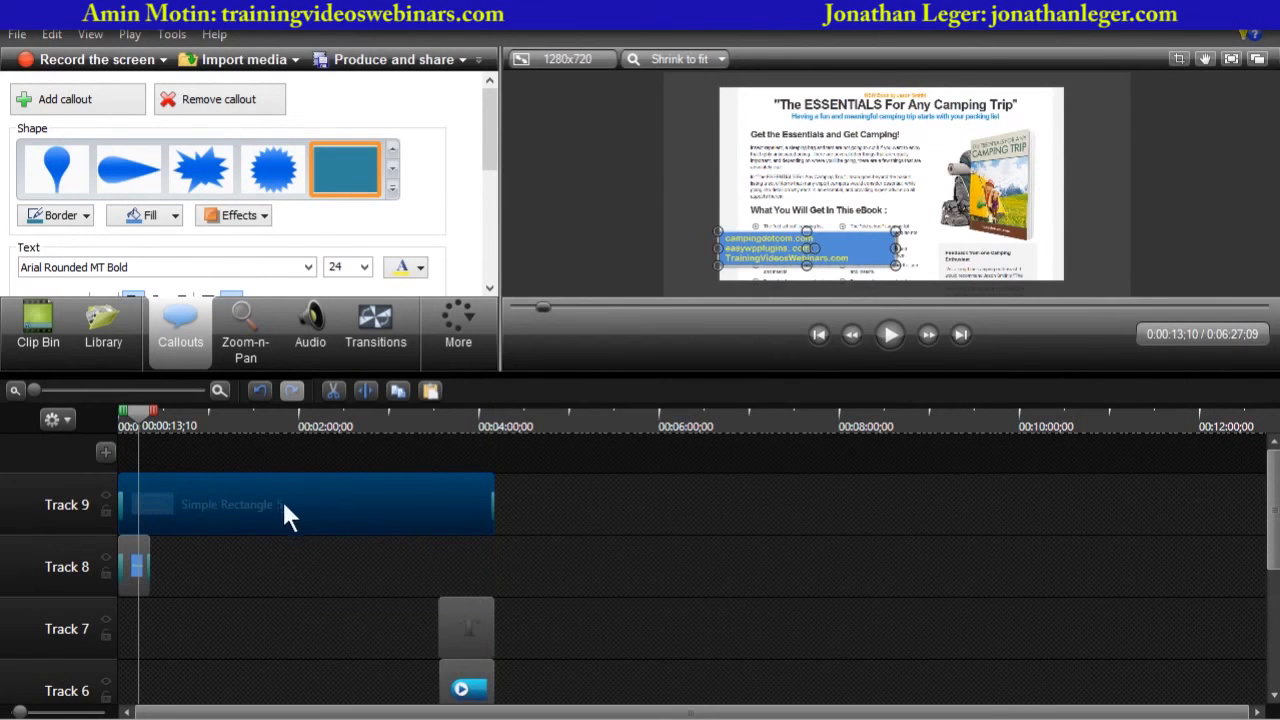
- Delete the banner's second and third website lines, keeping only campingdotcom.com
left_click_drag(491, 155, 491, 188)
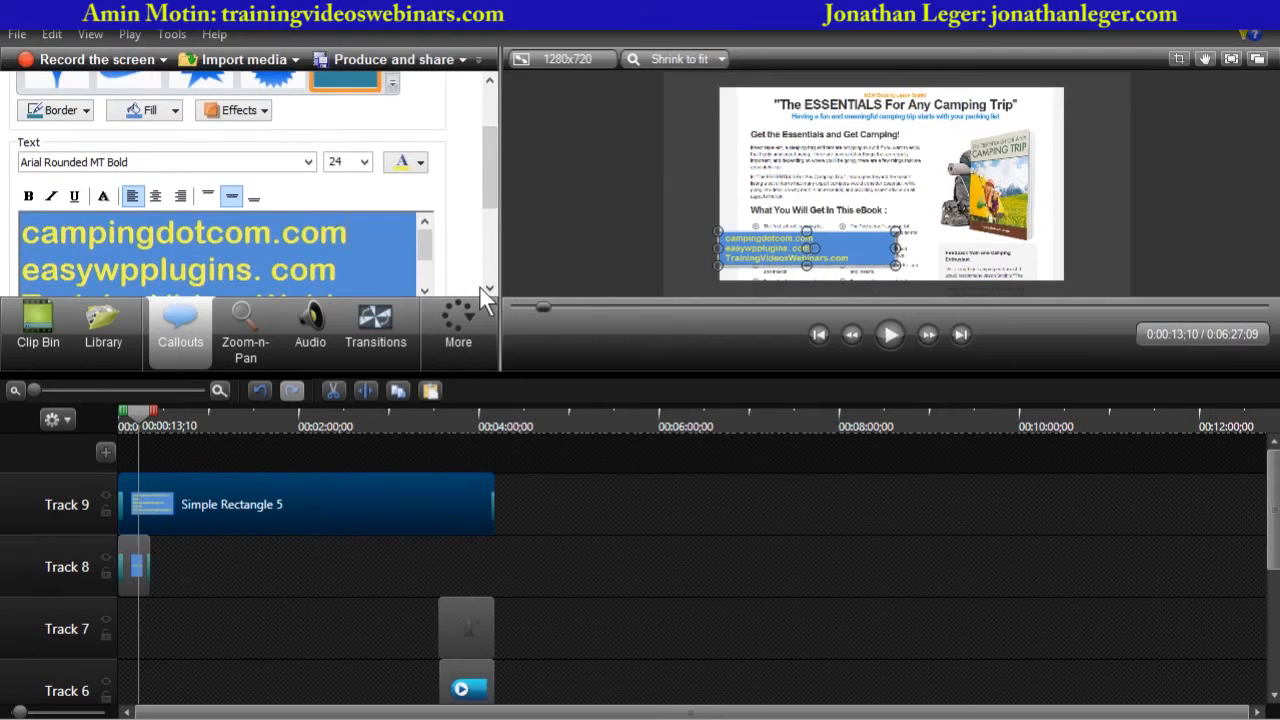
key("shift+Down")
key("shift+Down")
key("shift+Down")
key("Delete")
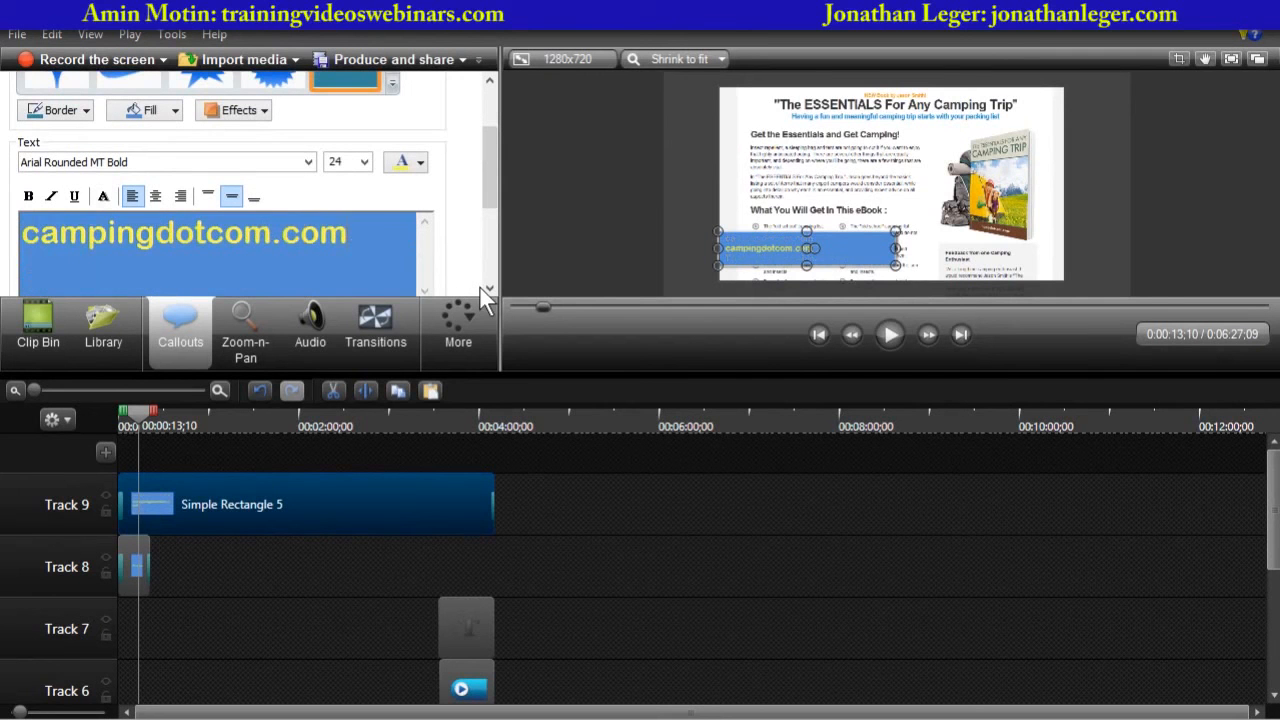
- Set the banner's font size to 20 and place it just below the presenter callout
left_click(364, 162)
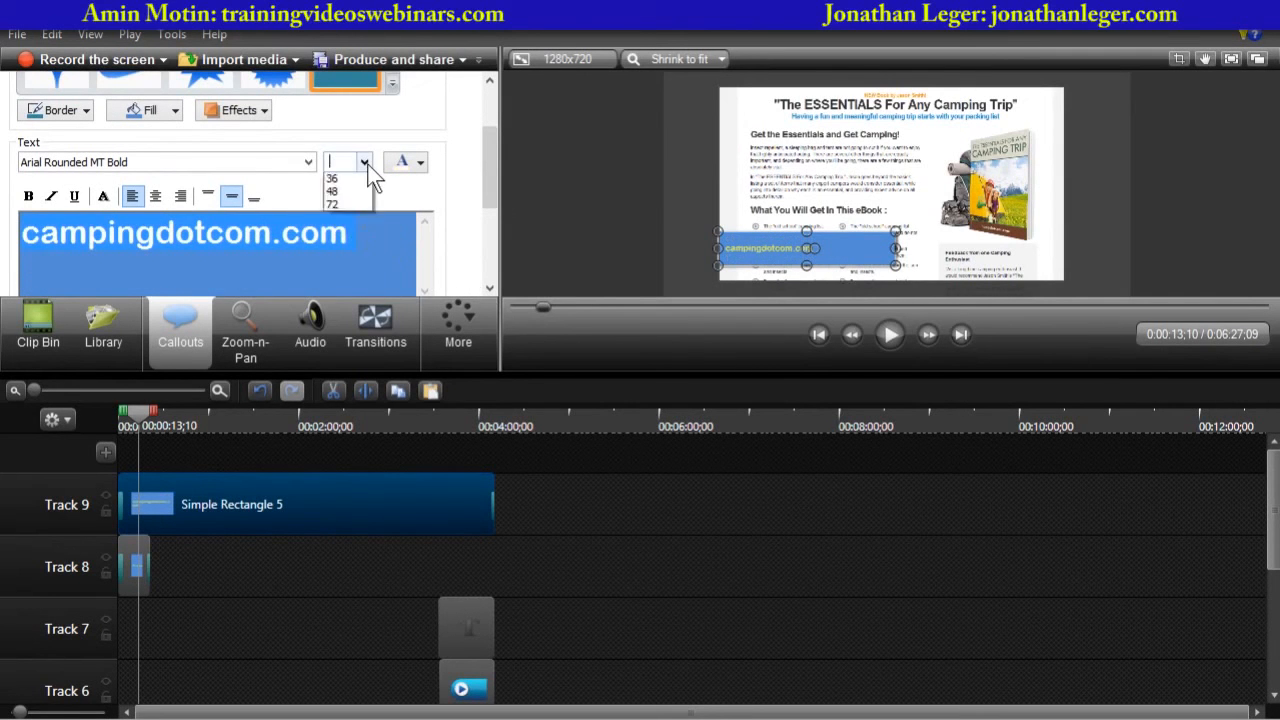
left_click(345, 284)
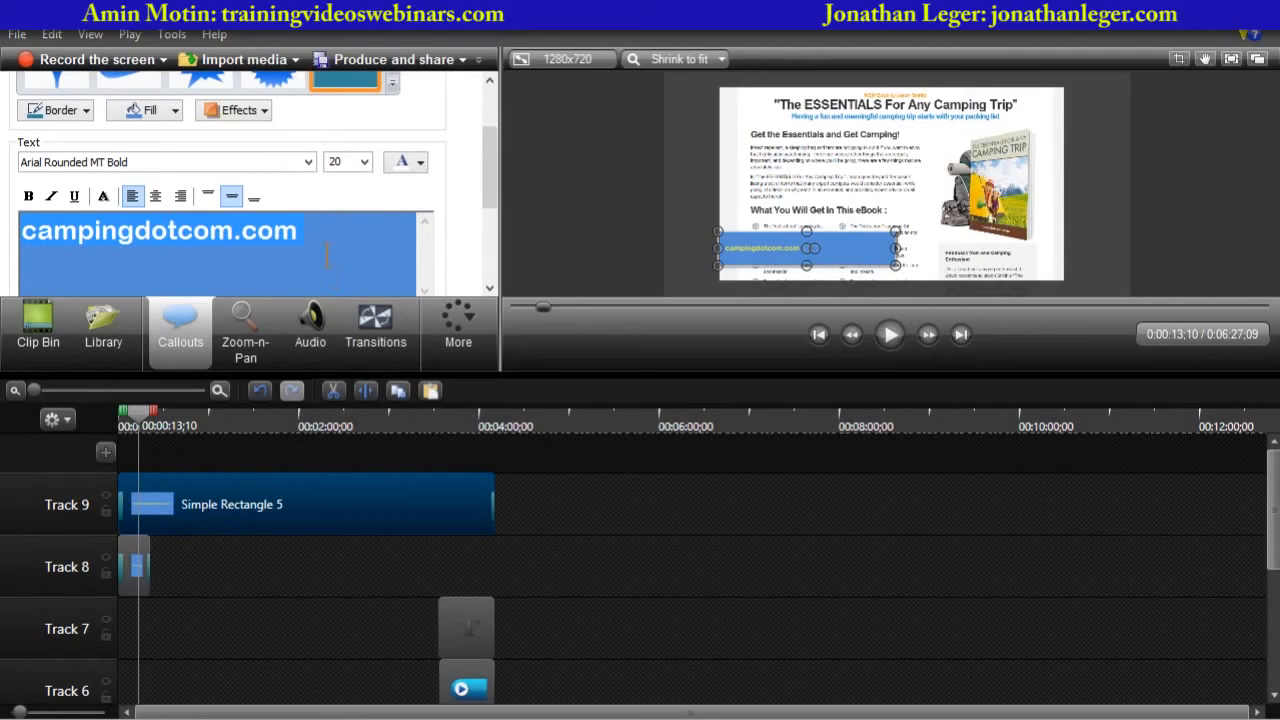
left_click_drag(808, 237, 805, 271)
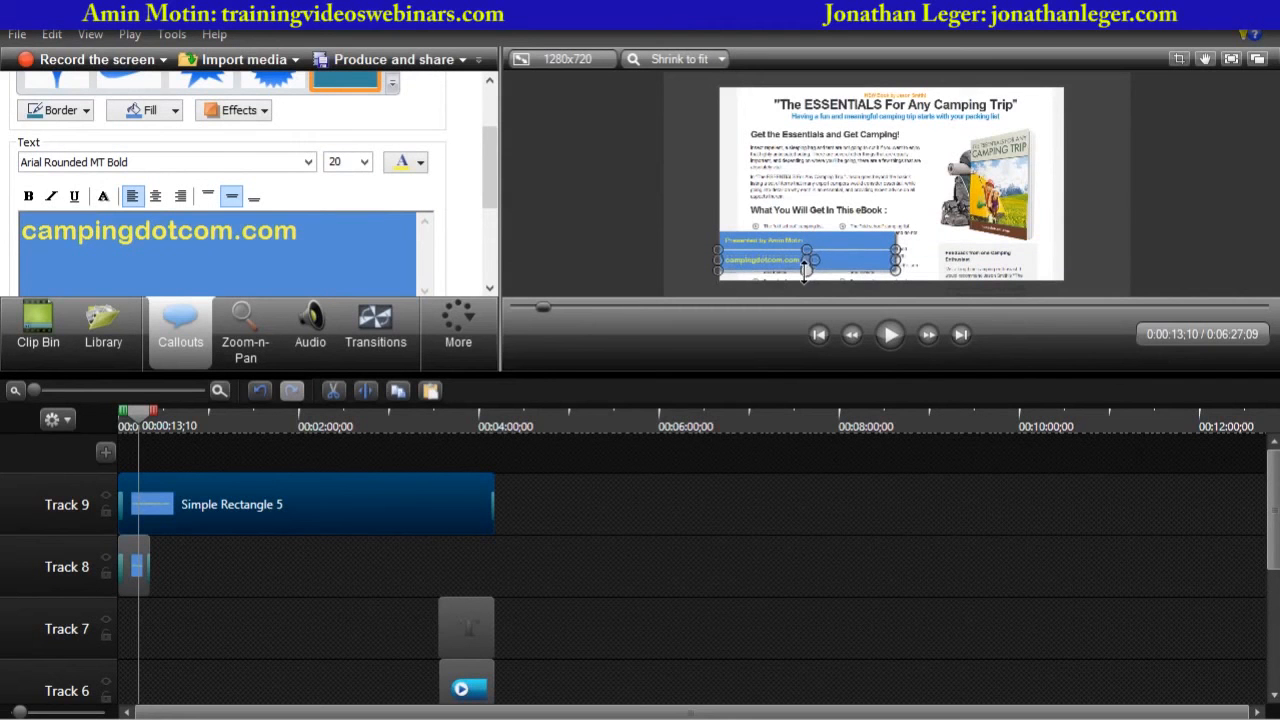
key("ctrl+a")
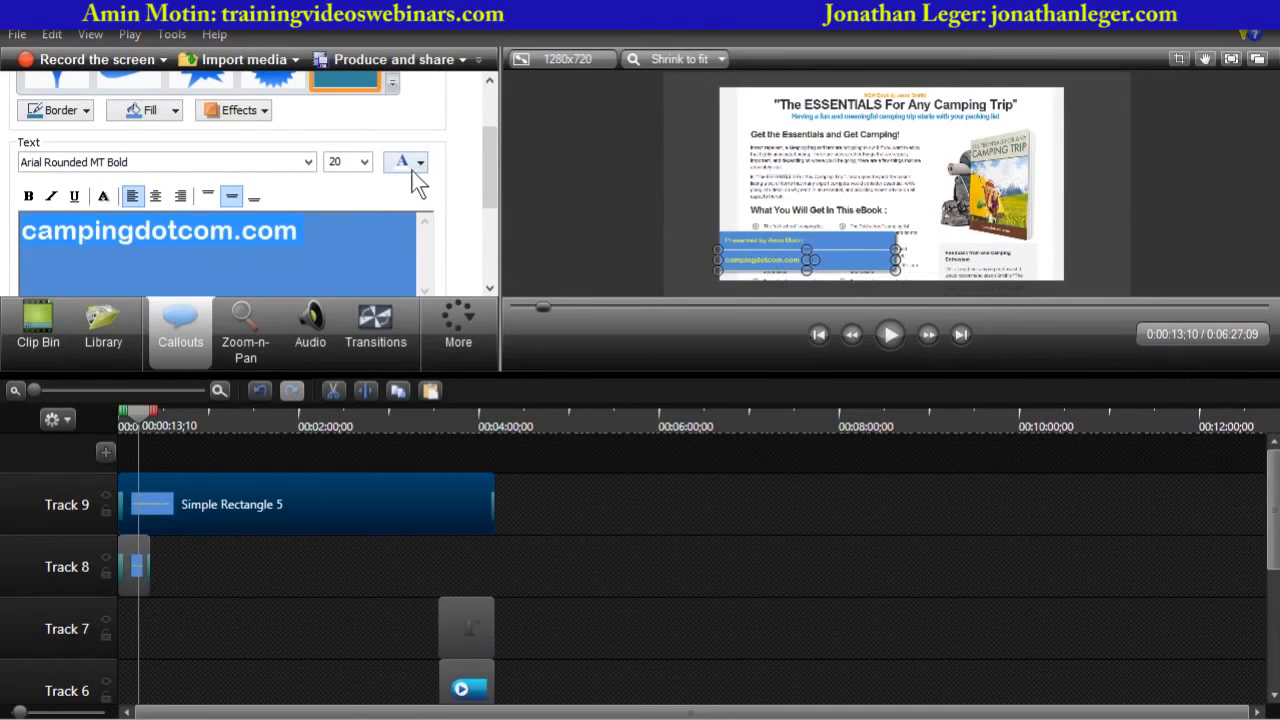
left_click(418, 165)
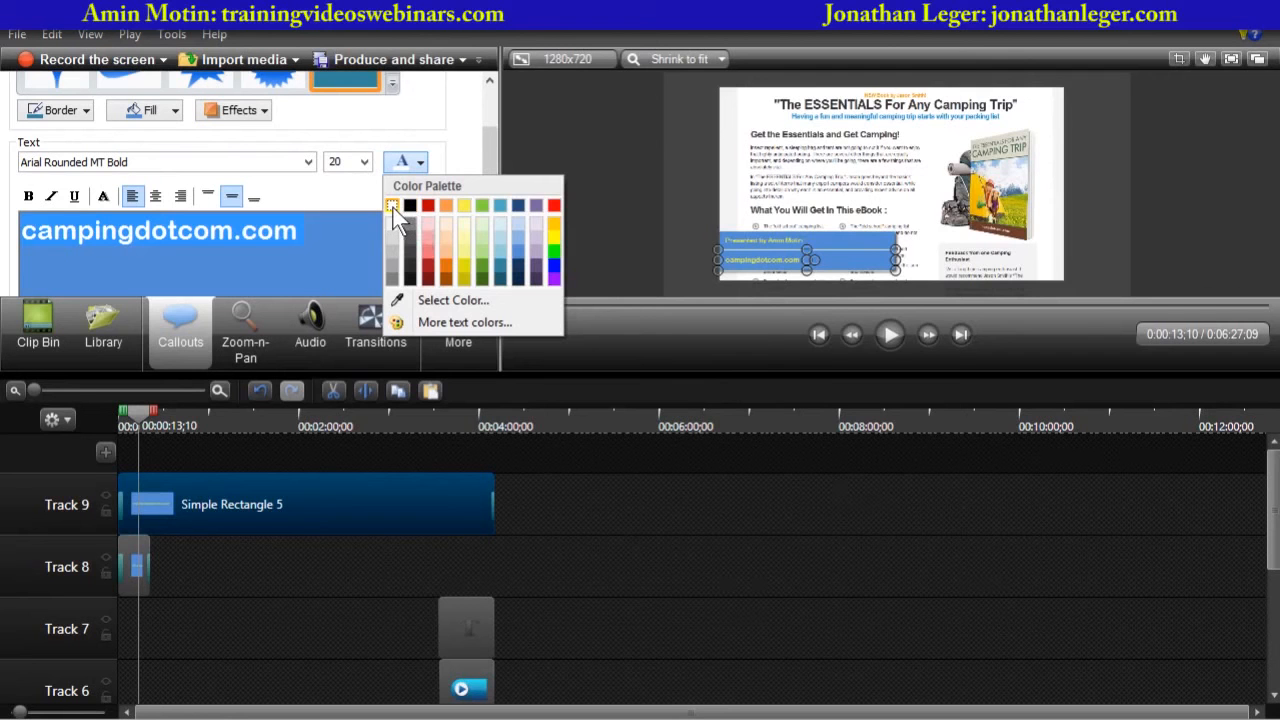
left_click(455, 153)
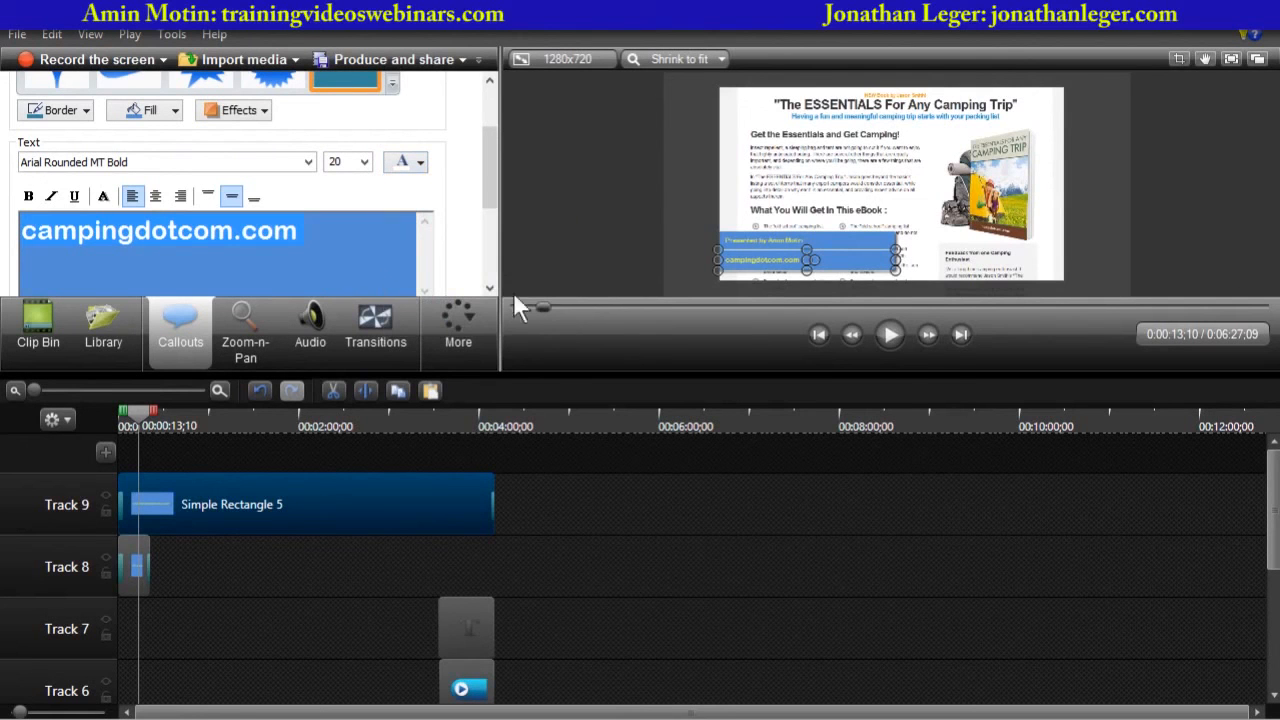
left_click(314, 262)
left_click(201, 487)
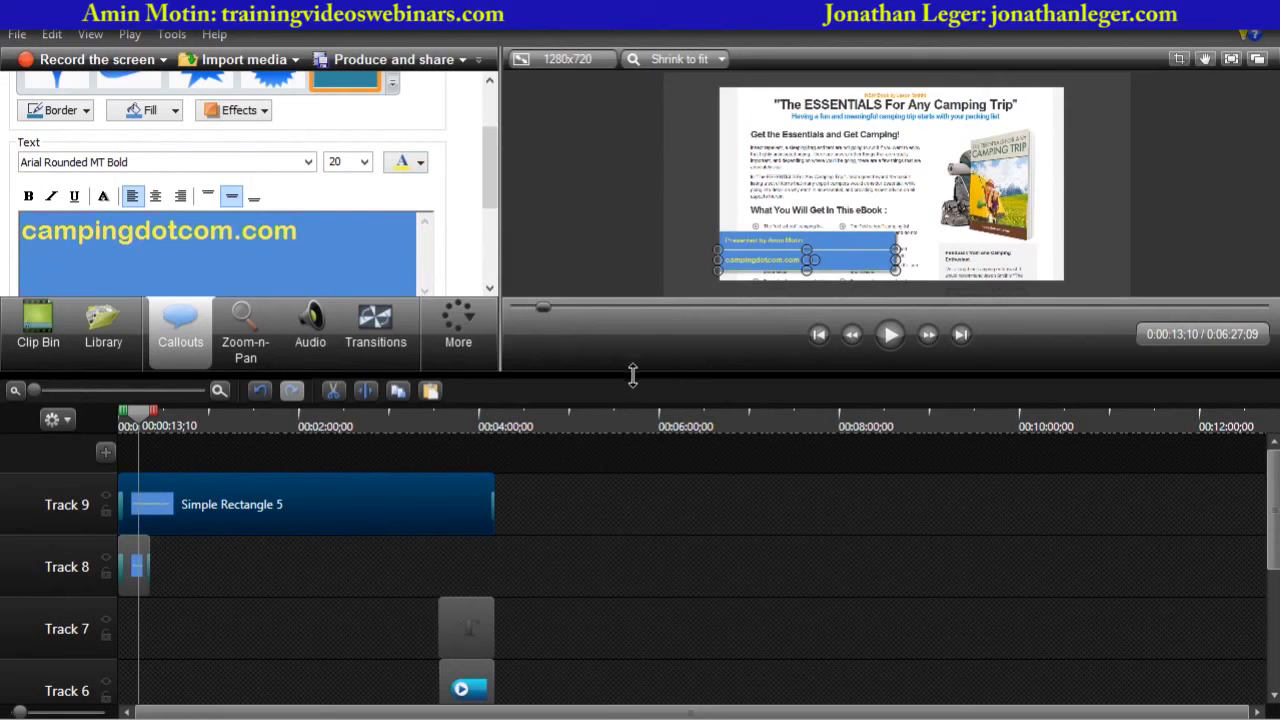
- Play the video from the start in an enlarged preview to check the two stacked callouts
left_click_drag(628, 373, 621, 438)
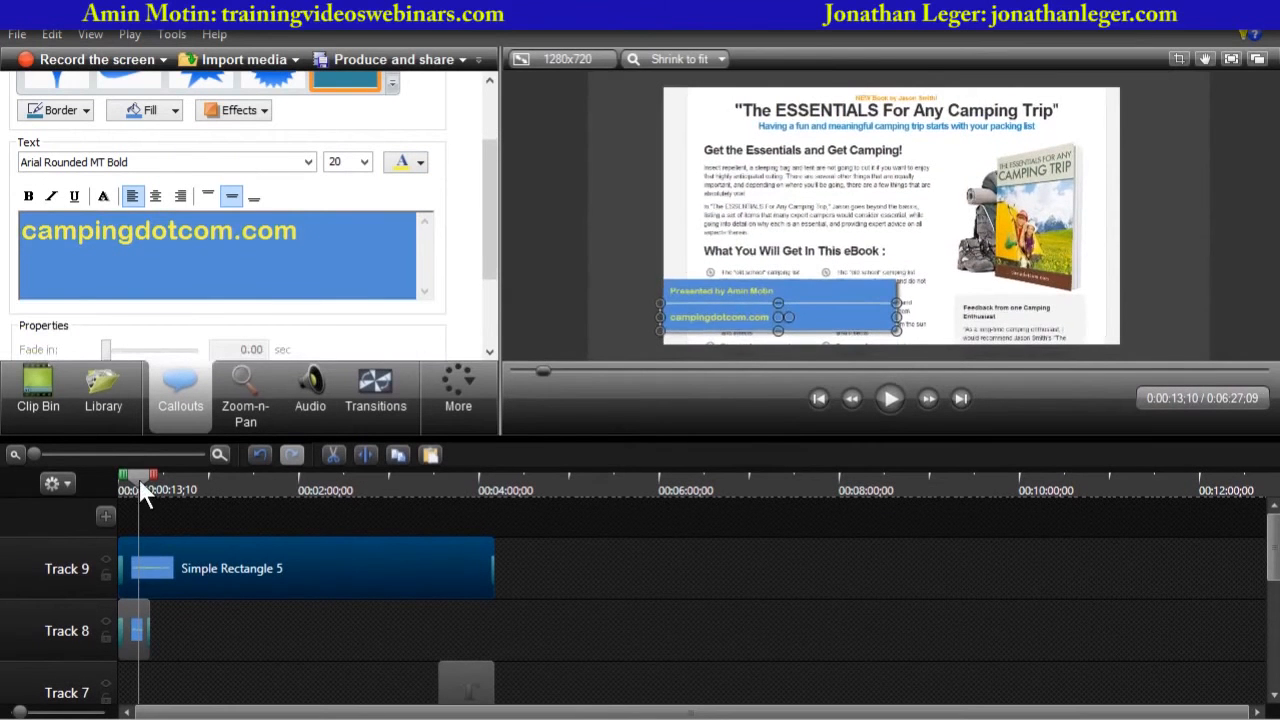
left_click_drag(139, 480, 90, 472)
left_click(603, 318)
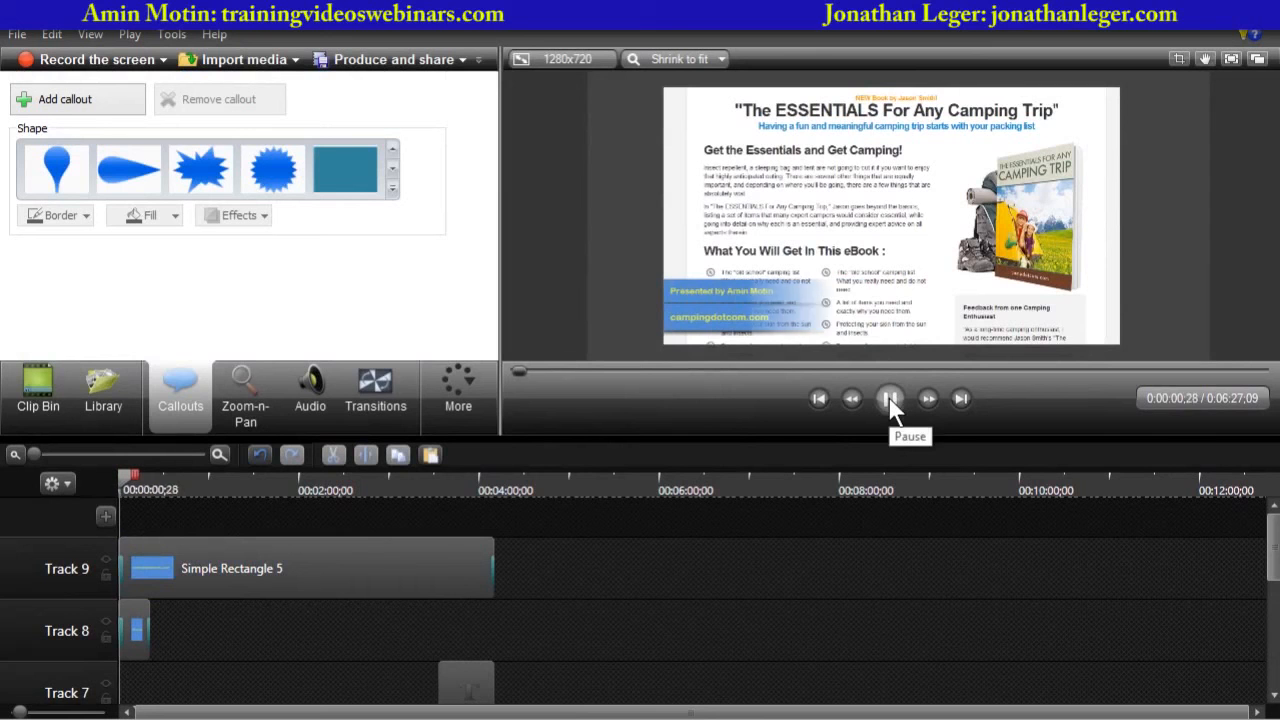
left_click(888, 398)
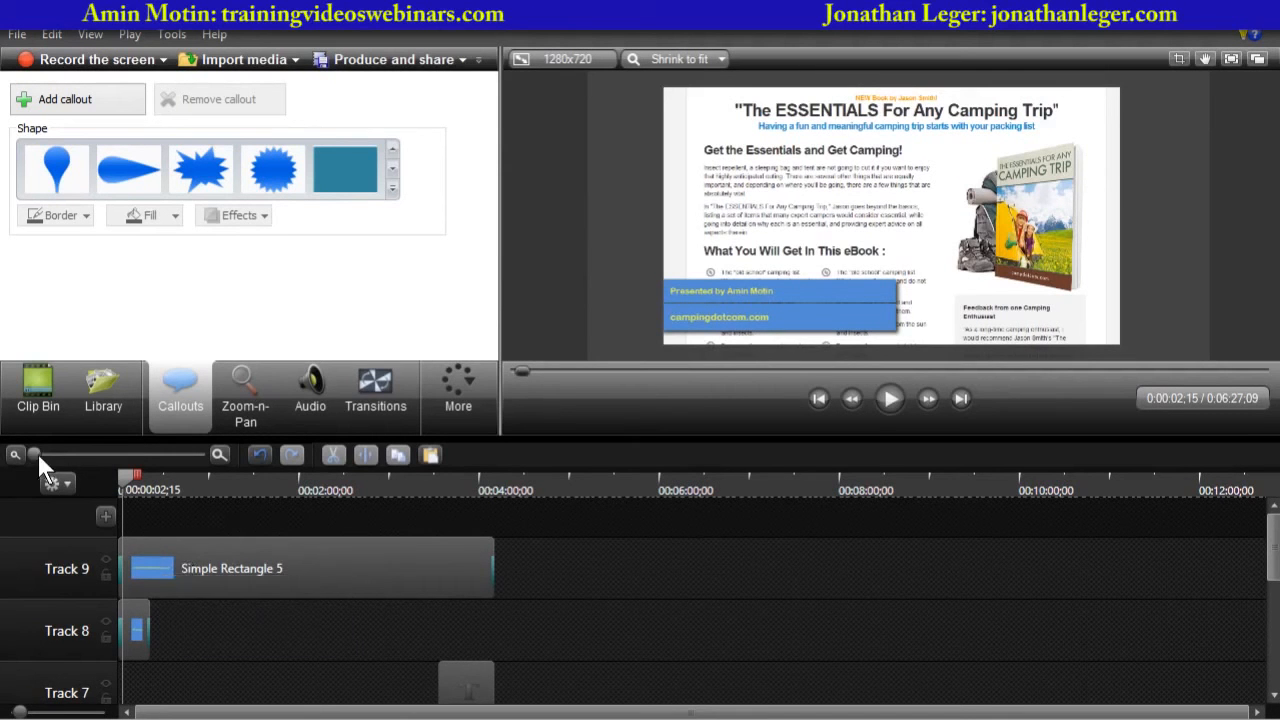
- Shift the website banner on Track 9 to start about 3 seconds into the video
left_click_drag(37, 453, 116, 458)
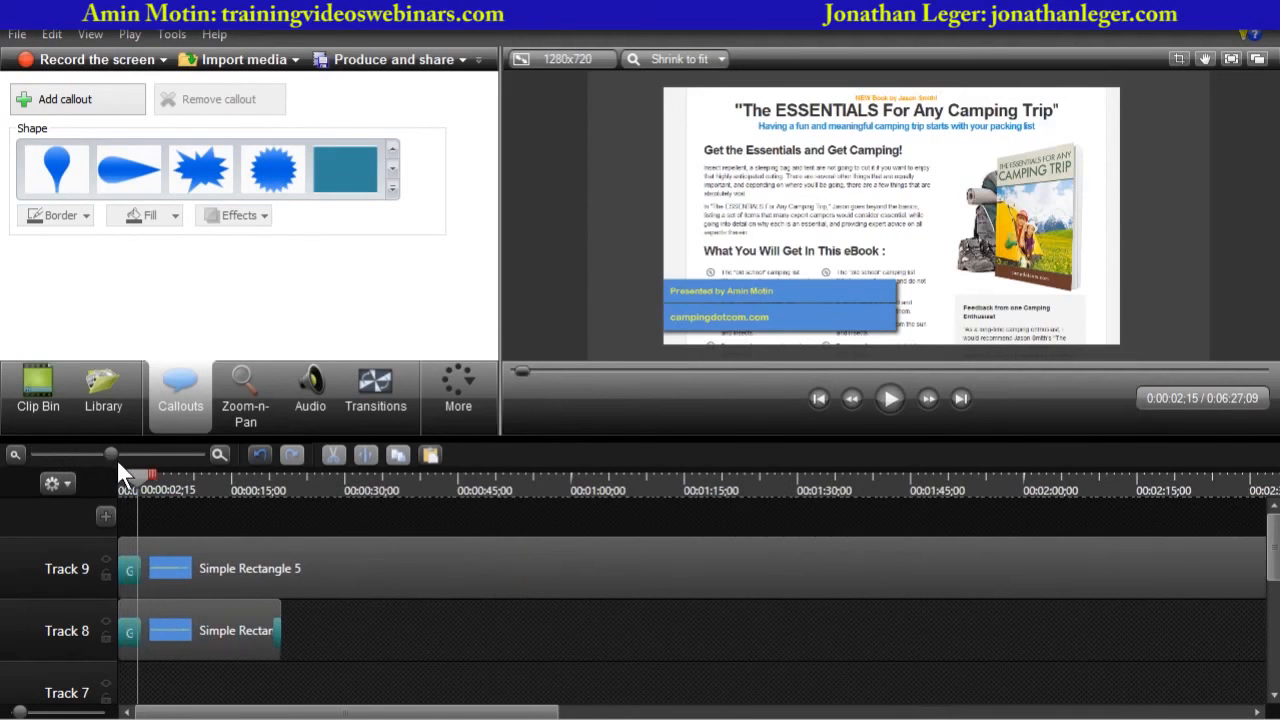
left_click(185, 544)
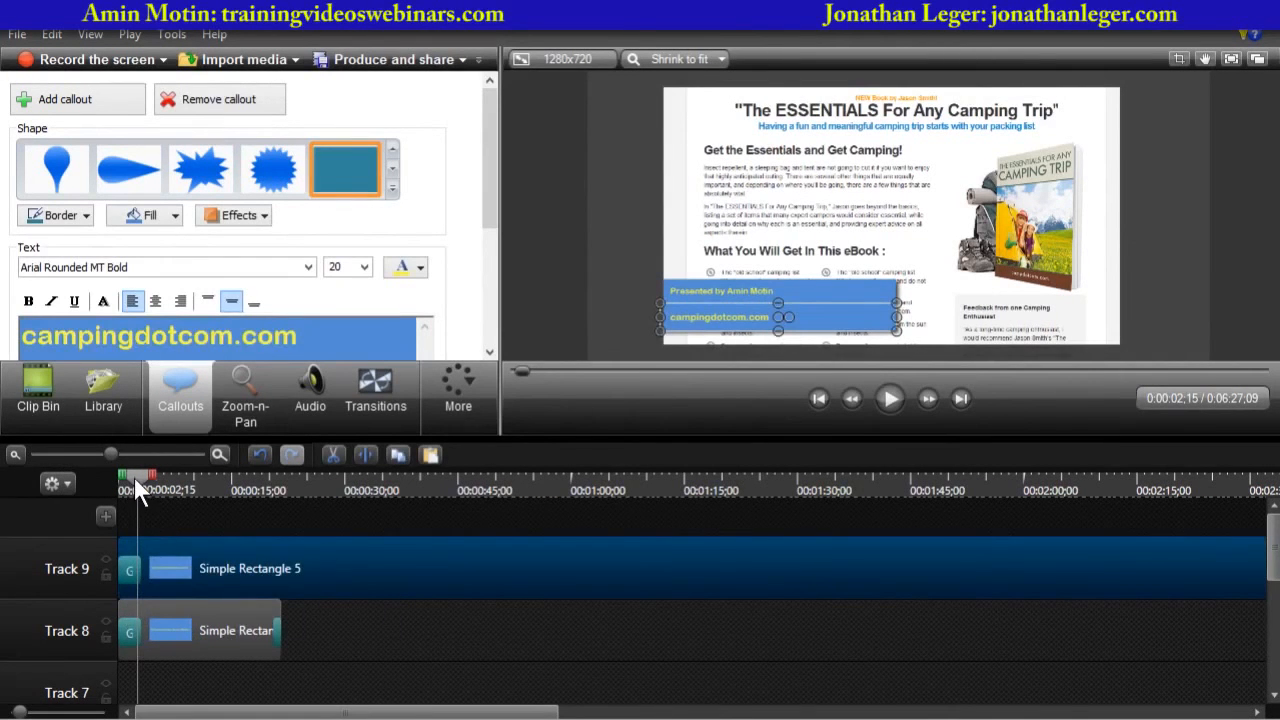
left_click_drag(134, 478, 136, 478)
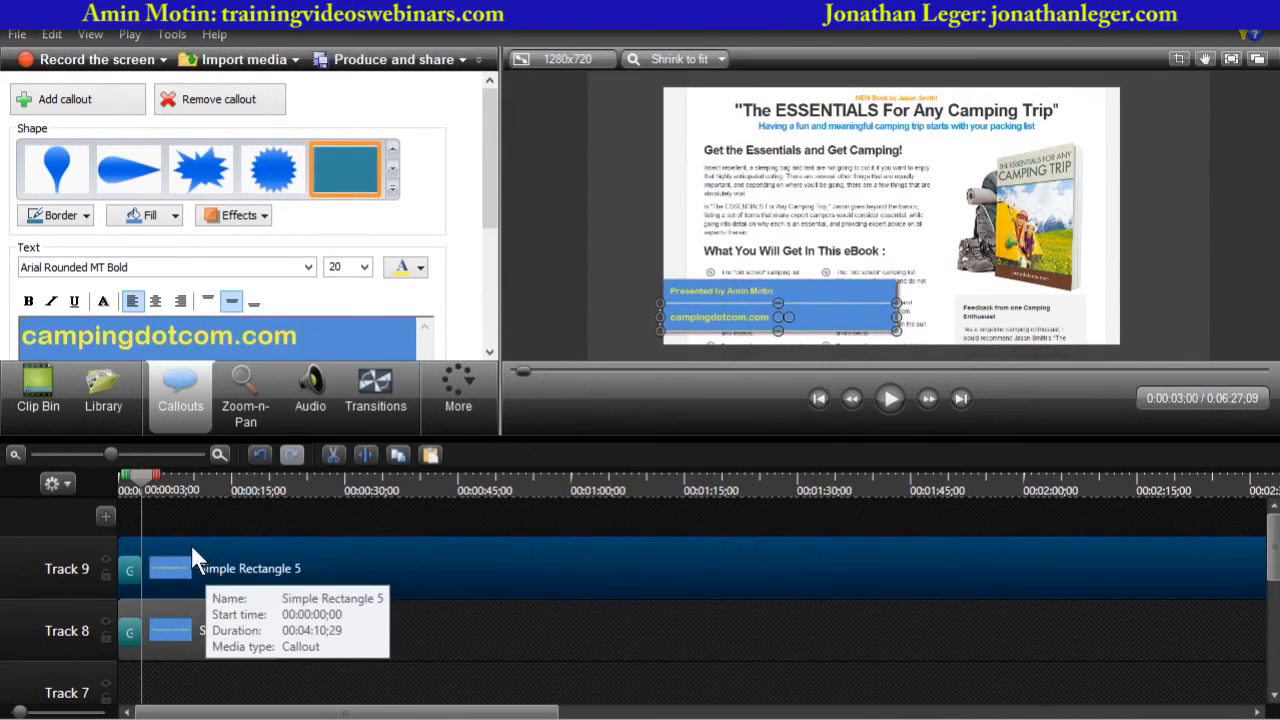
left_click_drag(191, 549, 208, 549)
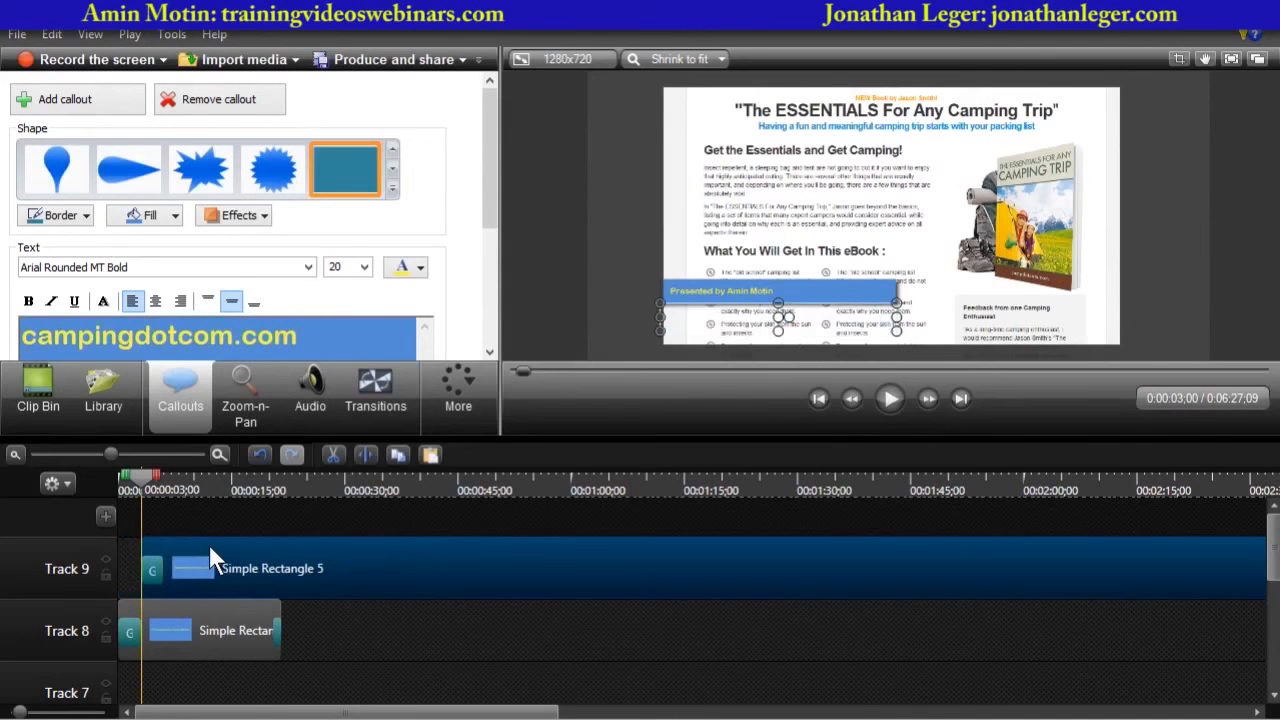
- Play the video from the start in an enlarged preview to review the staggered callouts
left_click_drag(144, 478, 61, 482)
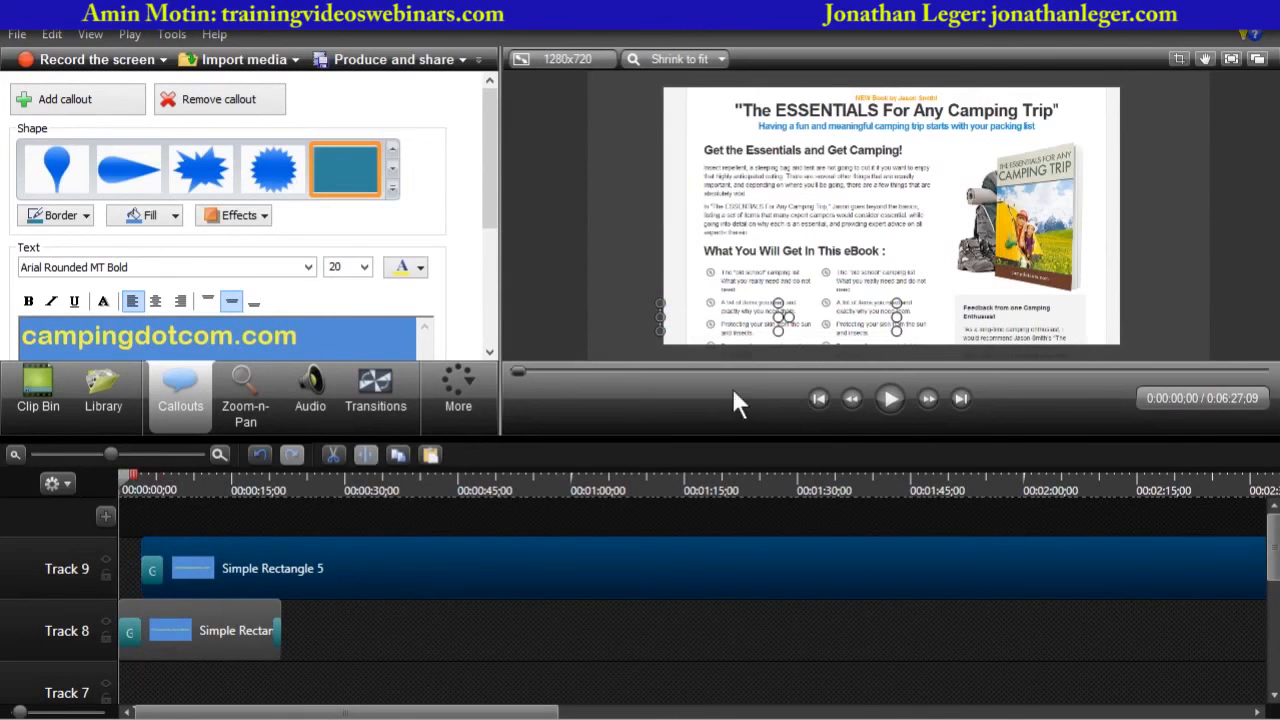
left_click_drag(626, 436, 626, 529)
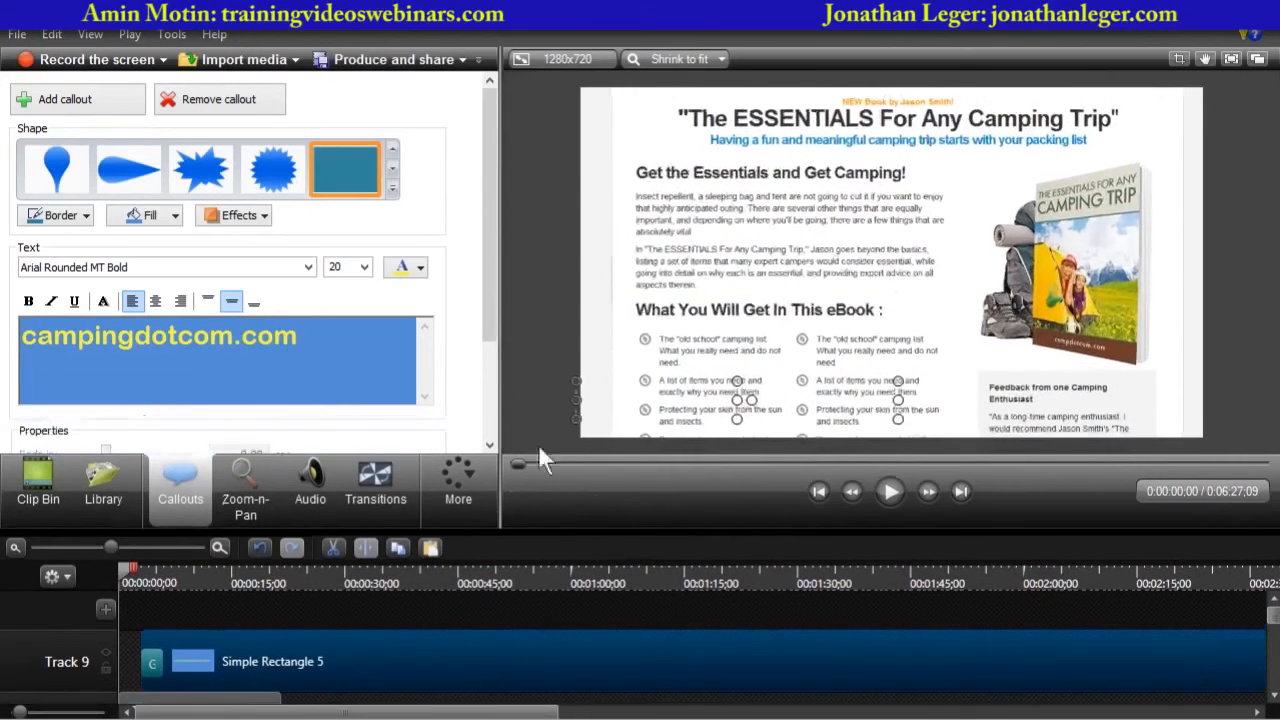
left_click(538, 444)
left_click(890, 491)
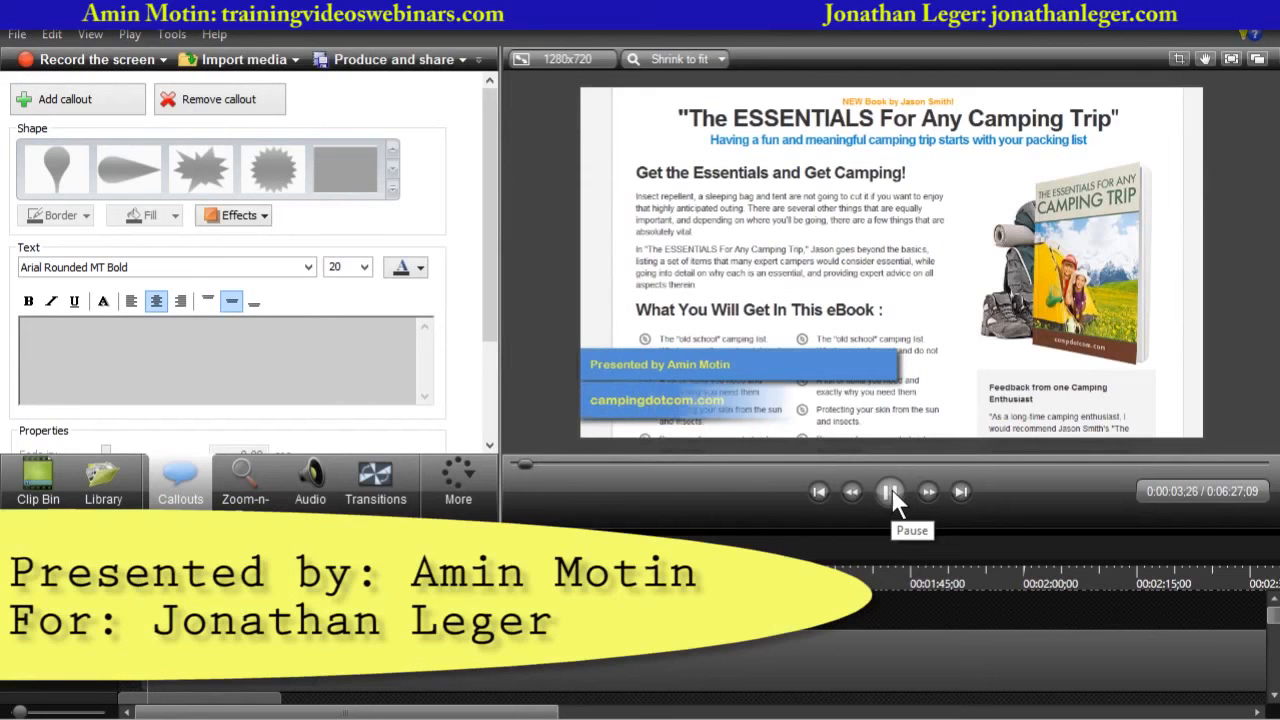
left_click(891, 488)
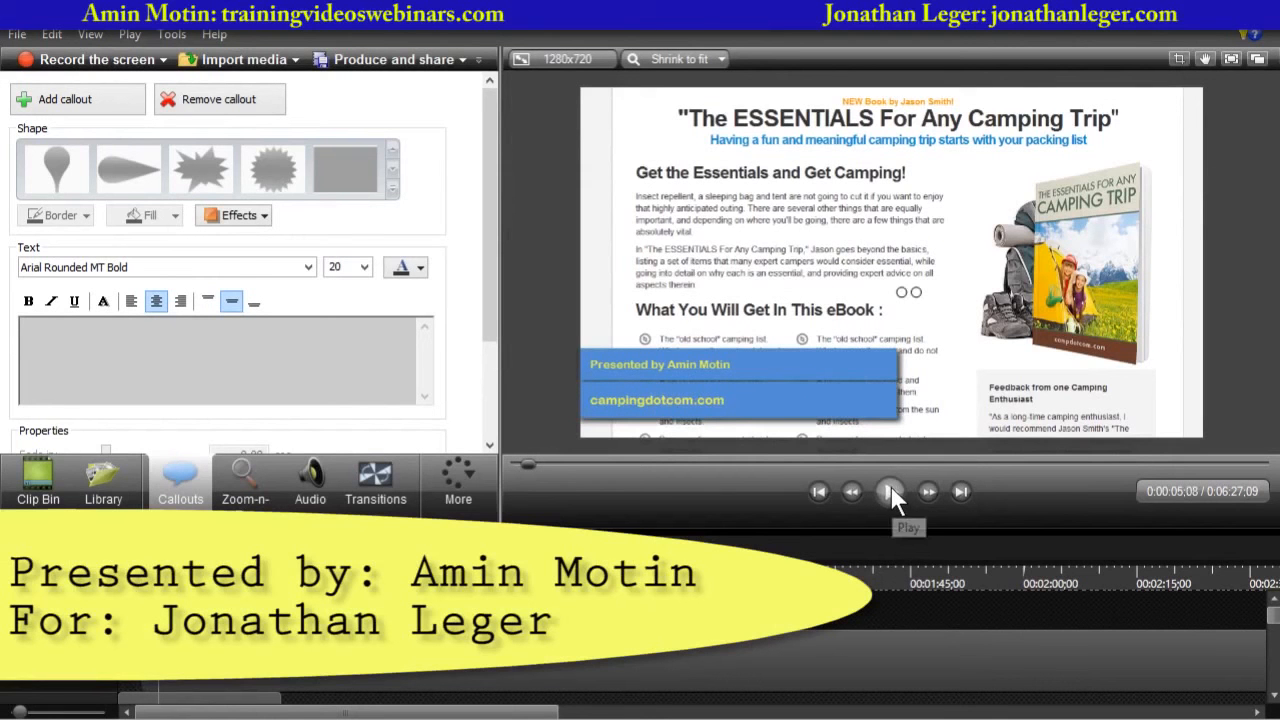
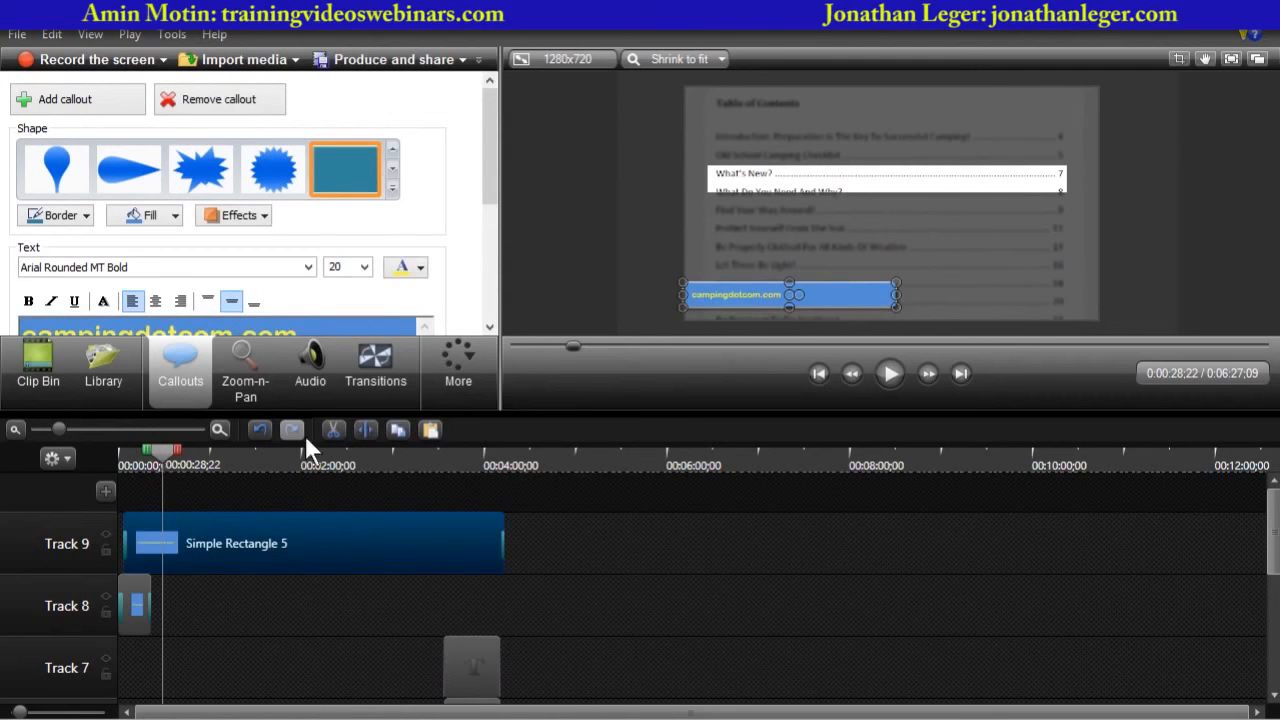
- Add an animation to the website banner that moves it to the top-right corner of the video
left_click(456, 363)
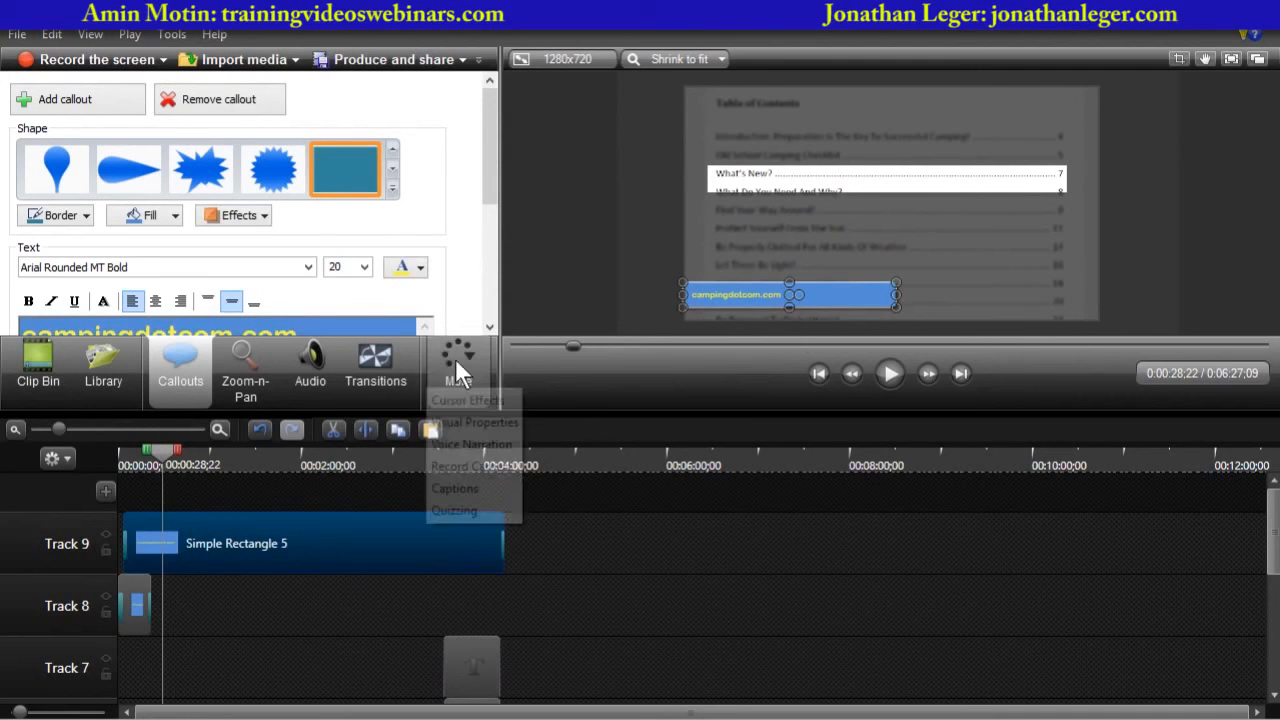
left_click(464, 423)
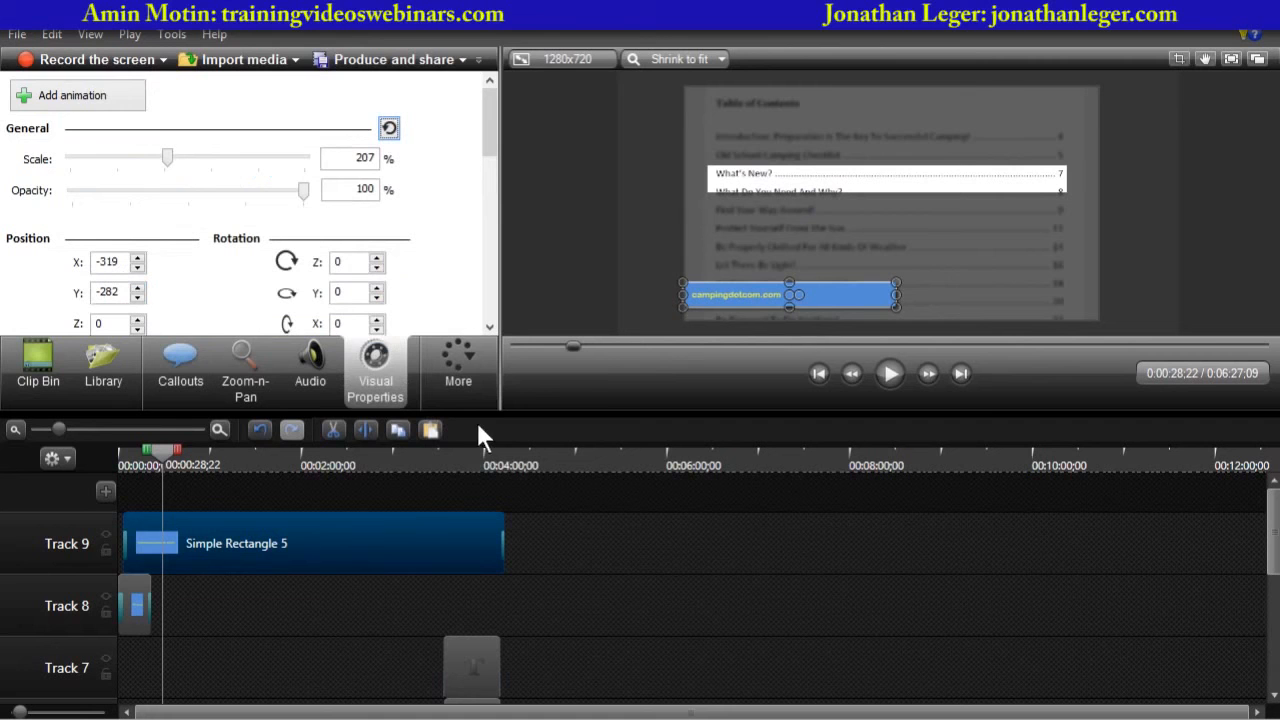
left_click(68, 100)
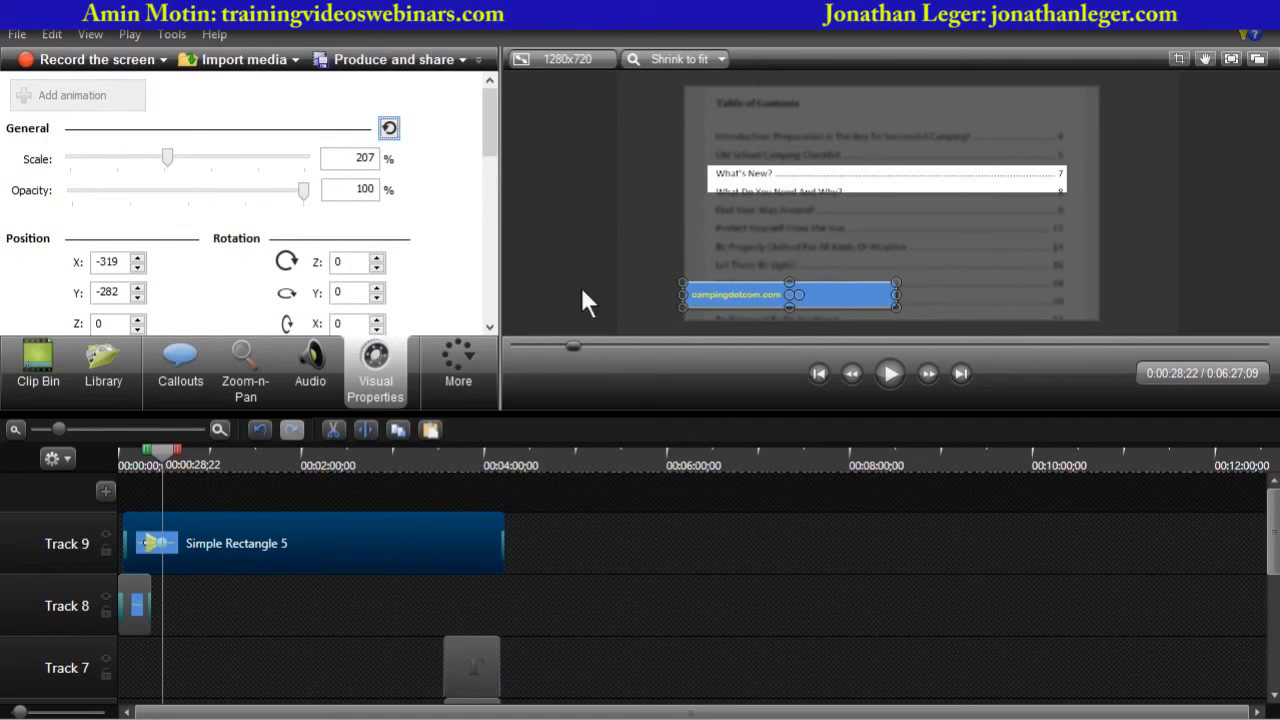
left_click_drag(725, 284, 928, 95)
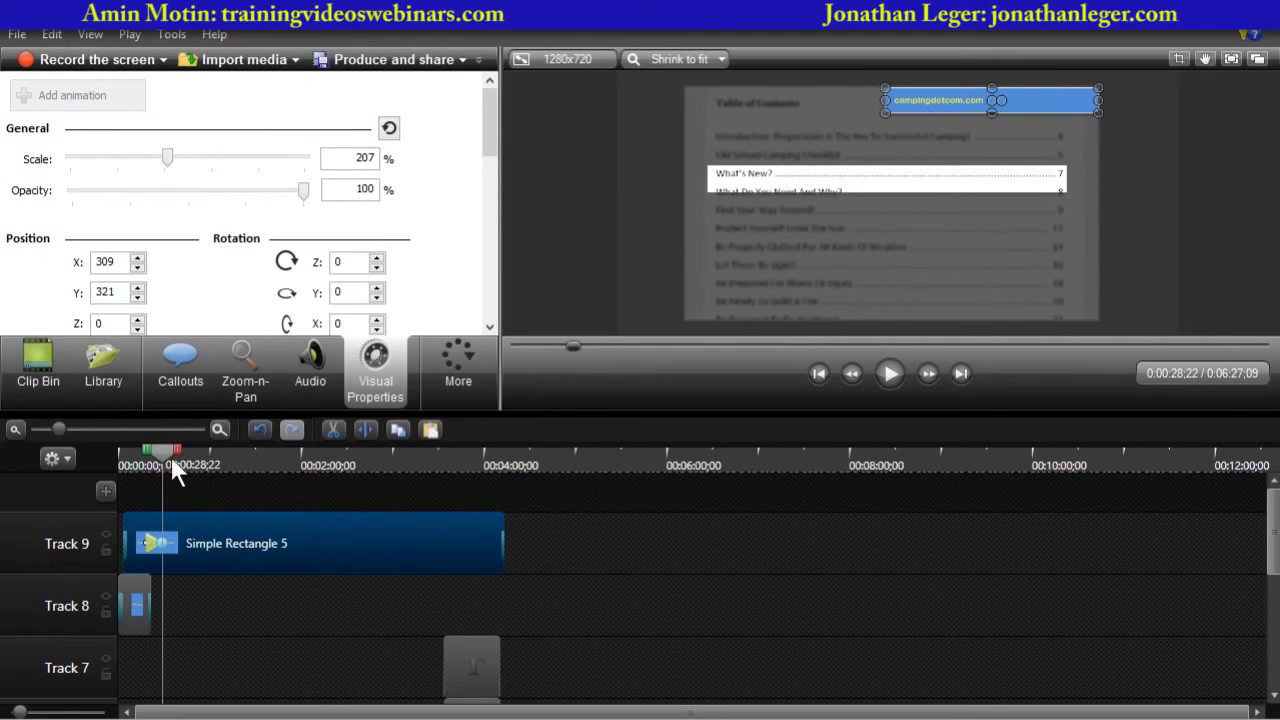
- Play the video from just before the animation in an enlarged preview to check the banner's movement
left_click_drag(163, 453, 140, 464)
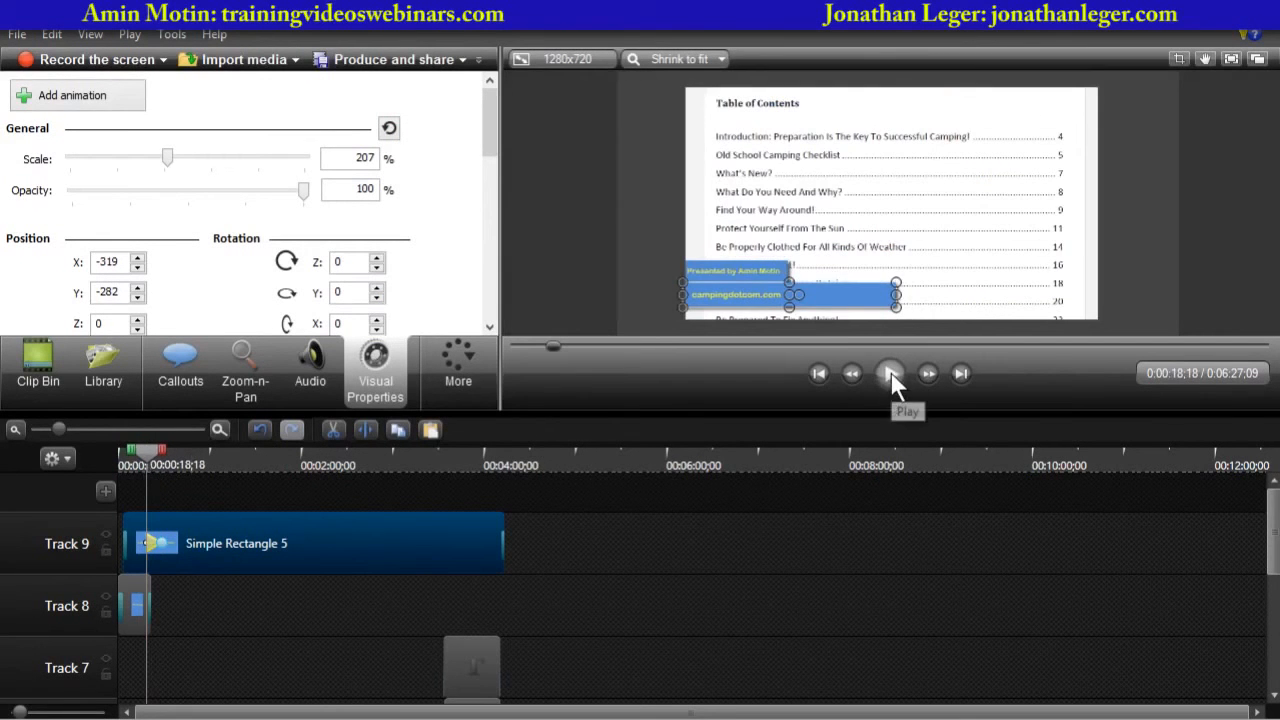
left_click_drag(880, 410, 882, 540)
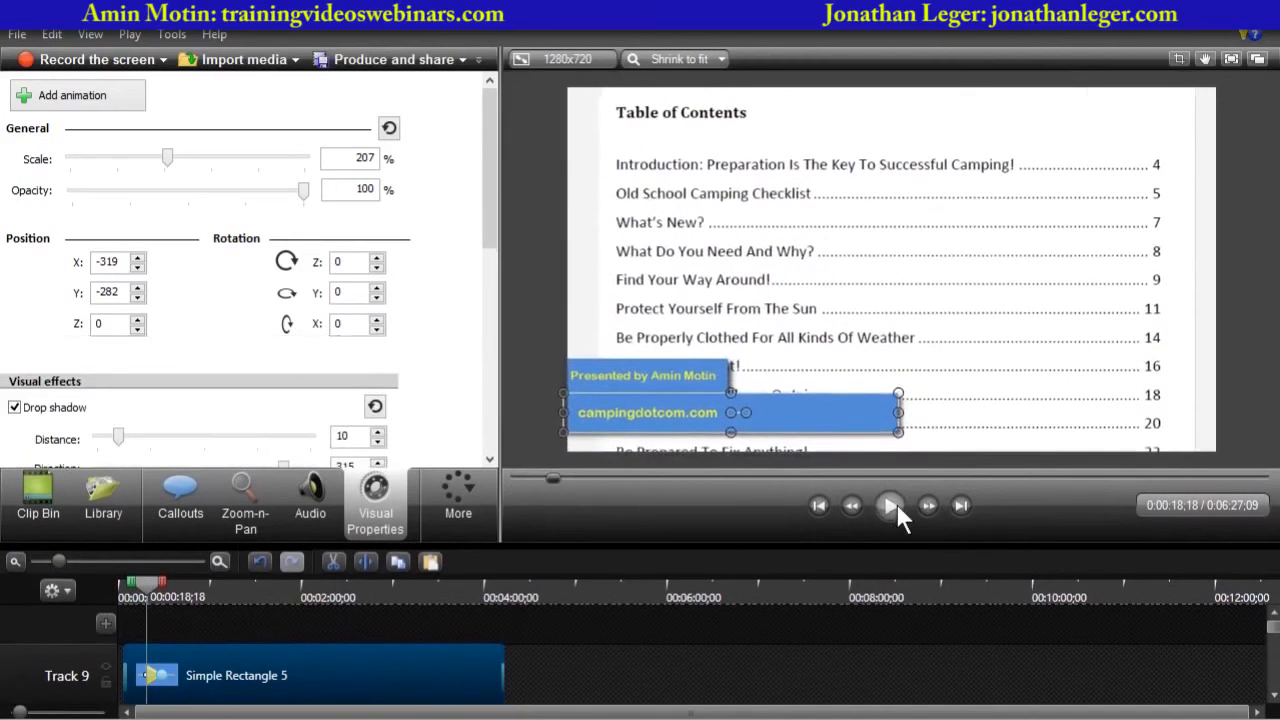
left_click(896, 504)
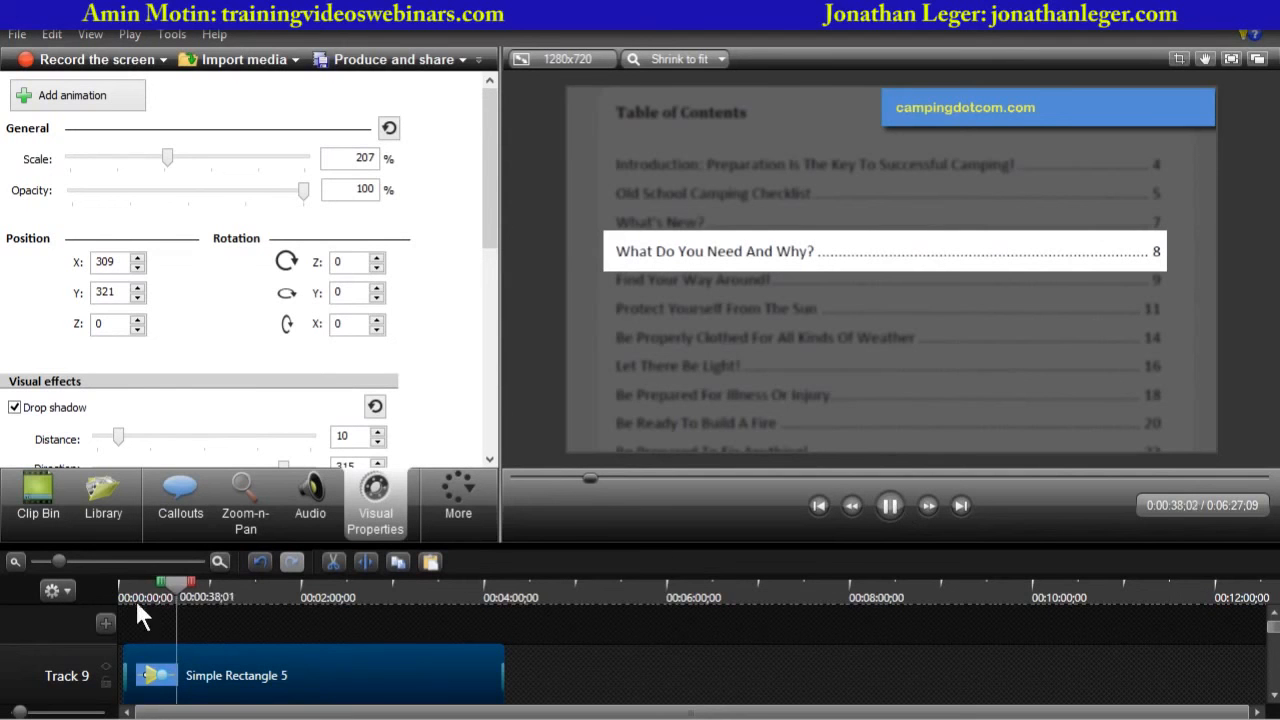
left_click_drag(175, 586, 183, 587)
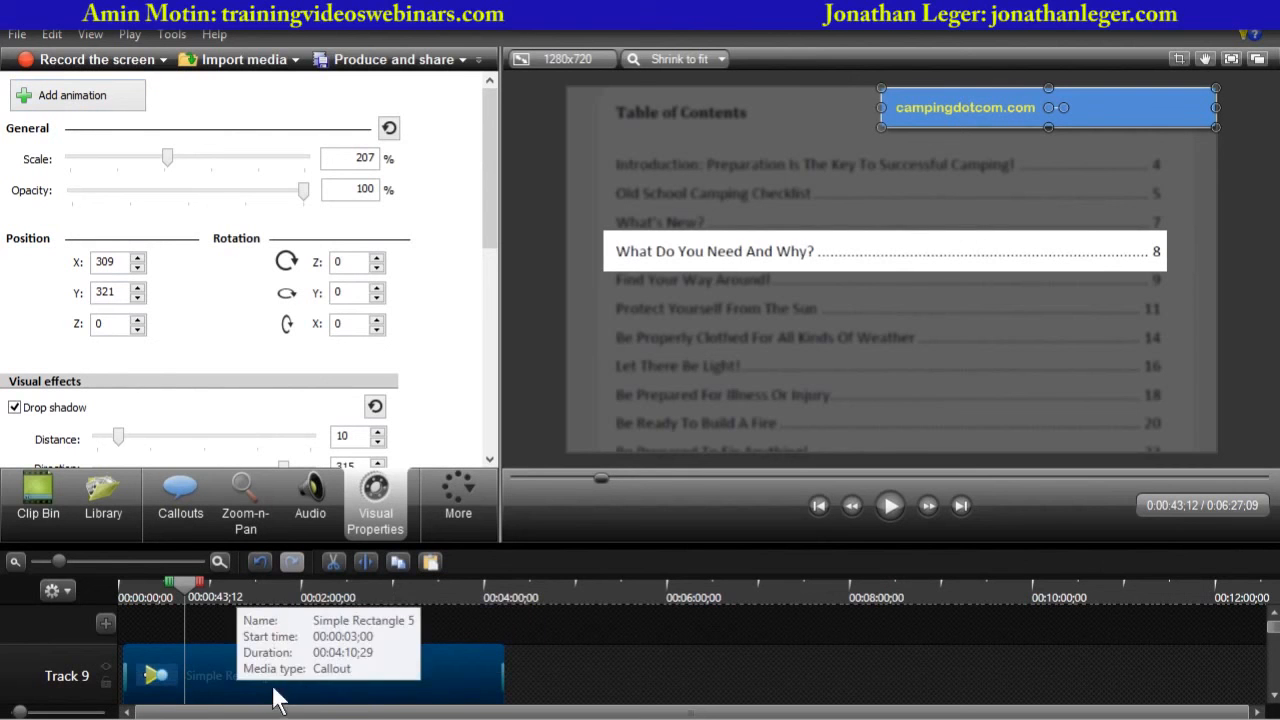
- Add another animation that moves the website banner back to its lower-left position below the table of contents
left_click(85, 103)
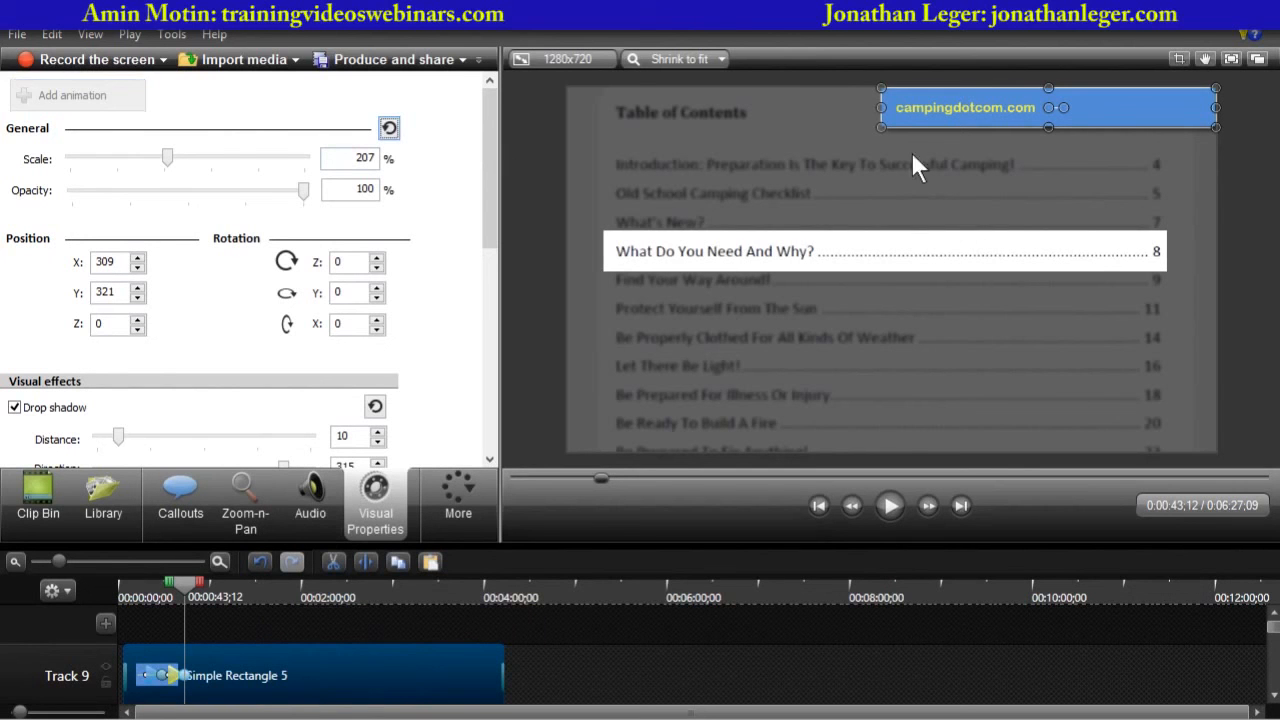
left_click_drag(994, 110, 680, 418)
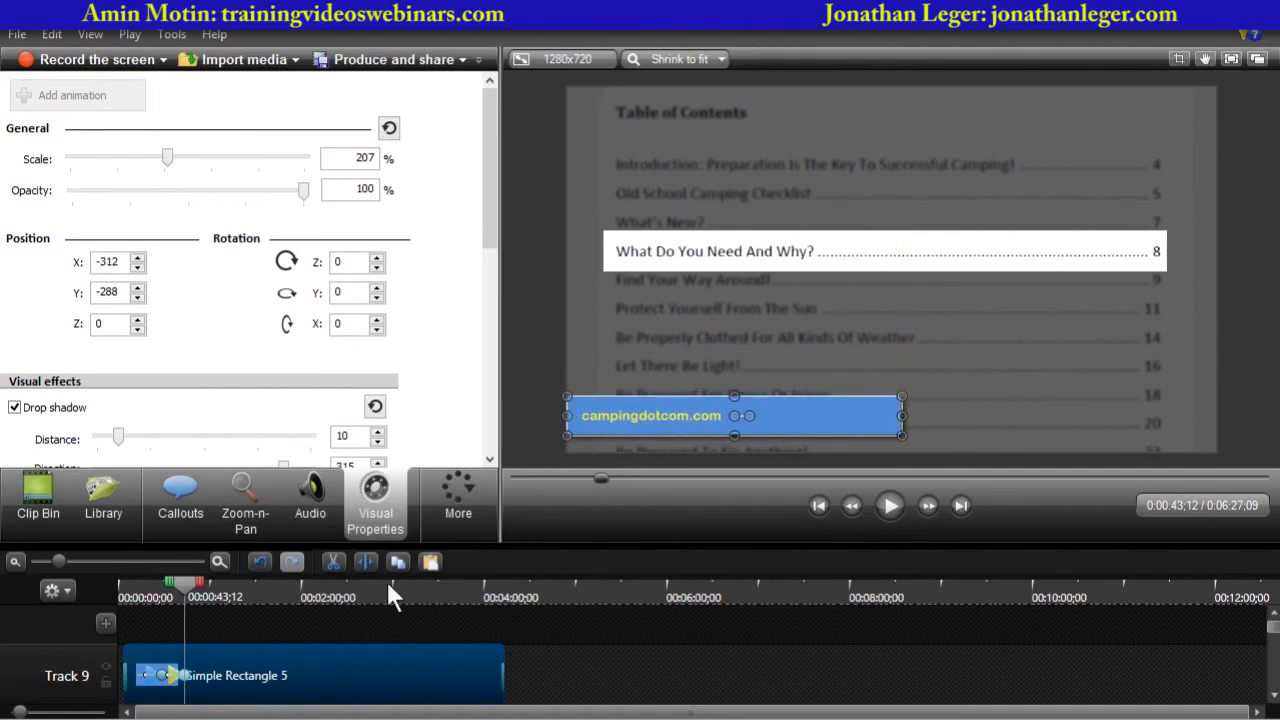
- Replay the banner animation from just before it starts and restore the preview to its normal size
left_click_drag(181, 589, 167, 588)
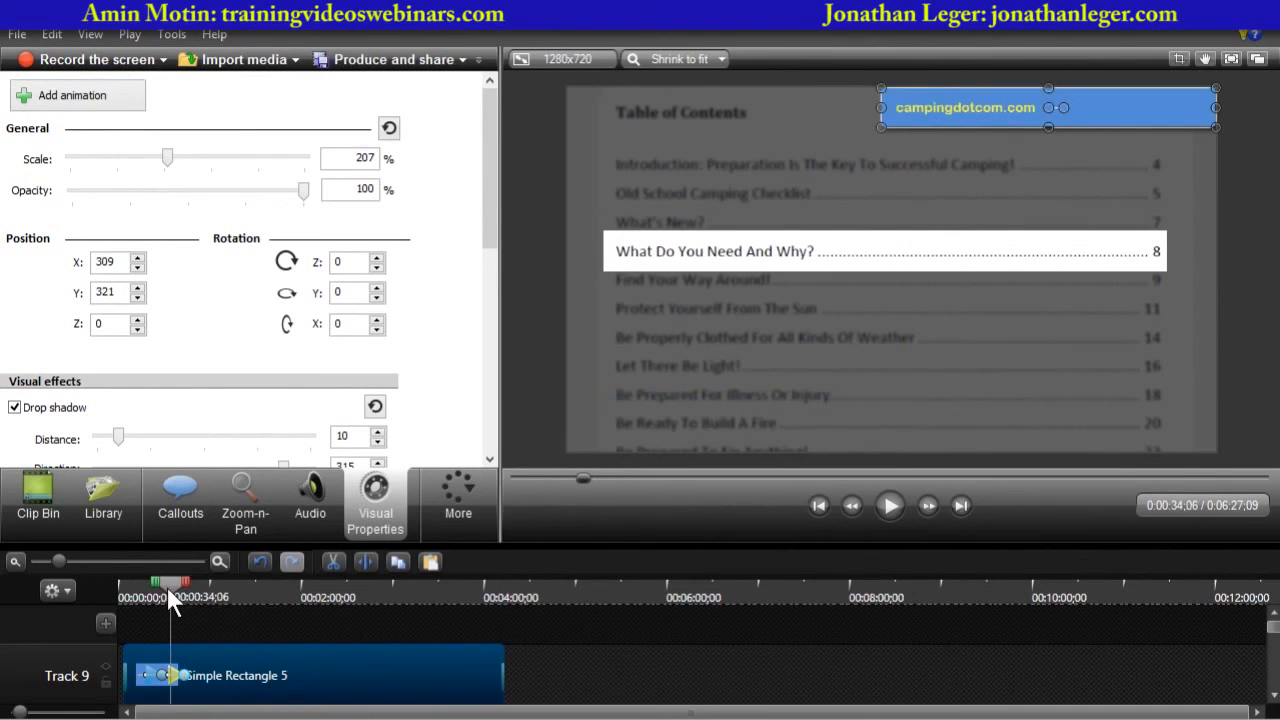
left_click(888, 507)
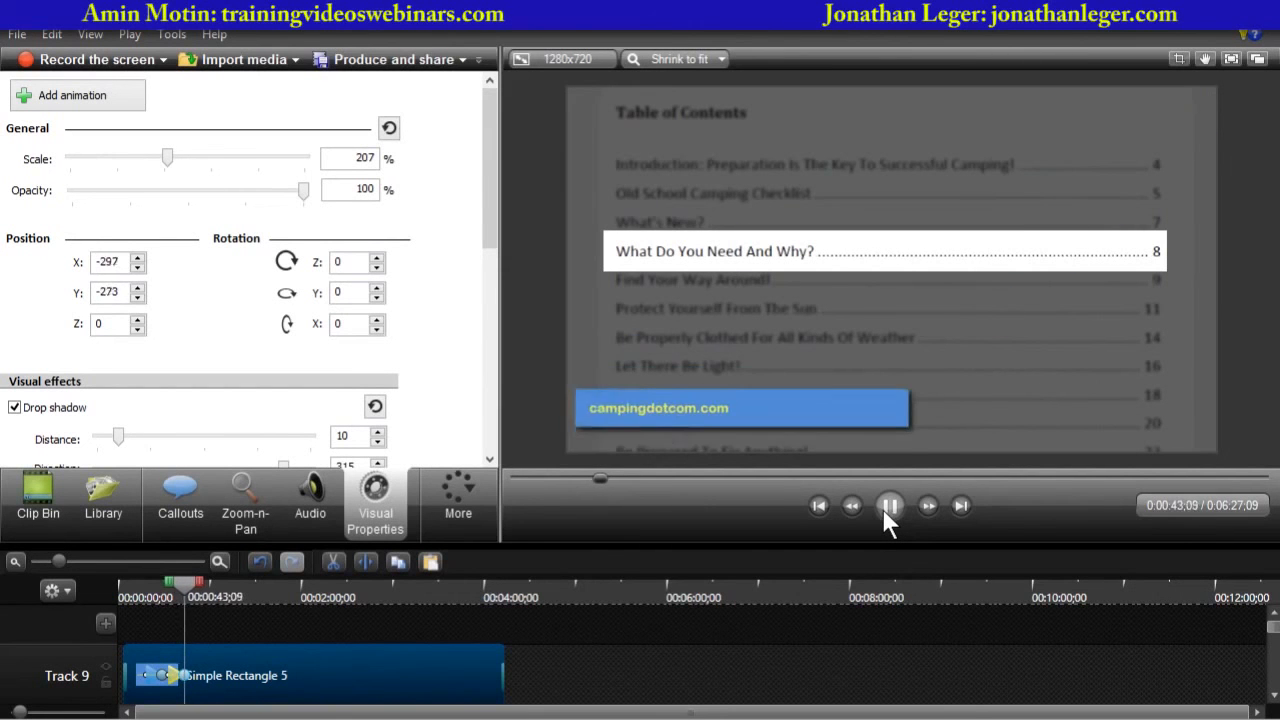
left_click(884, 510)
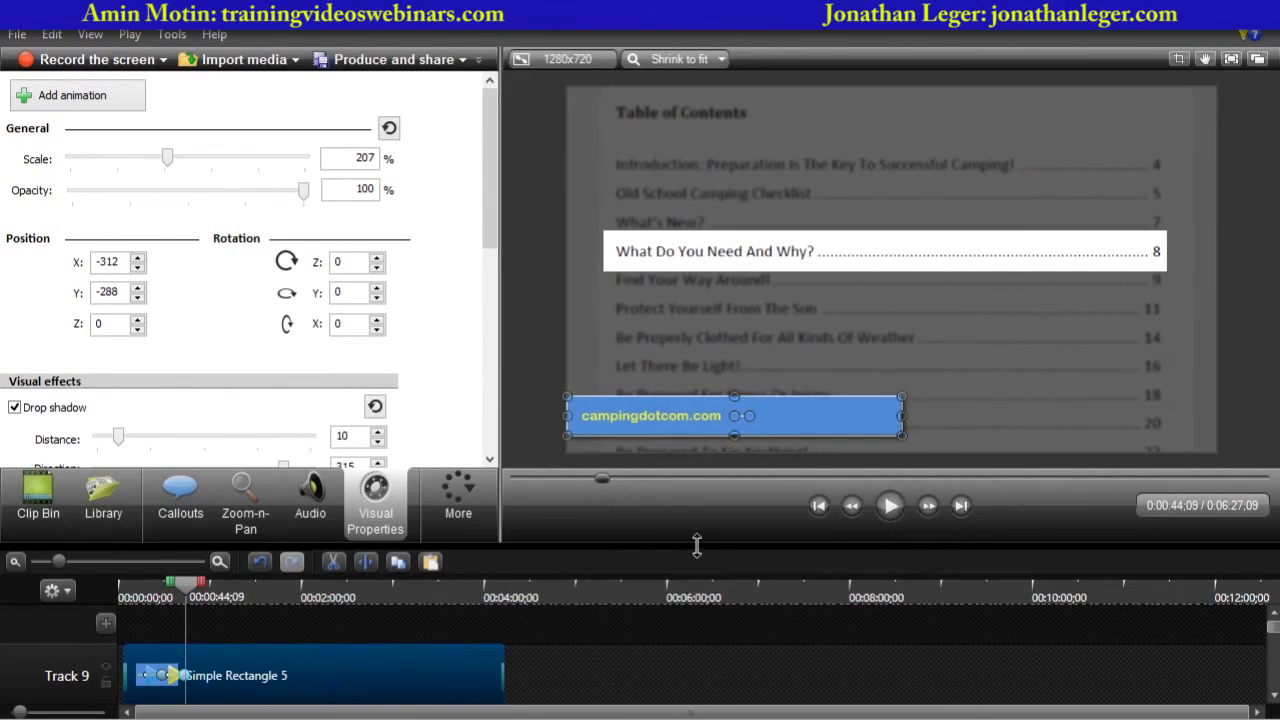
left_click_drag(697, 544, 710, 308)
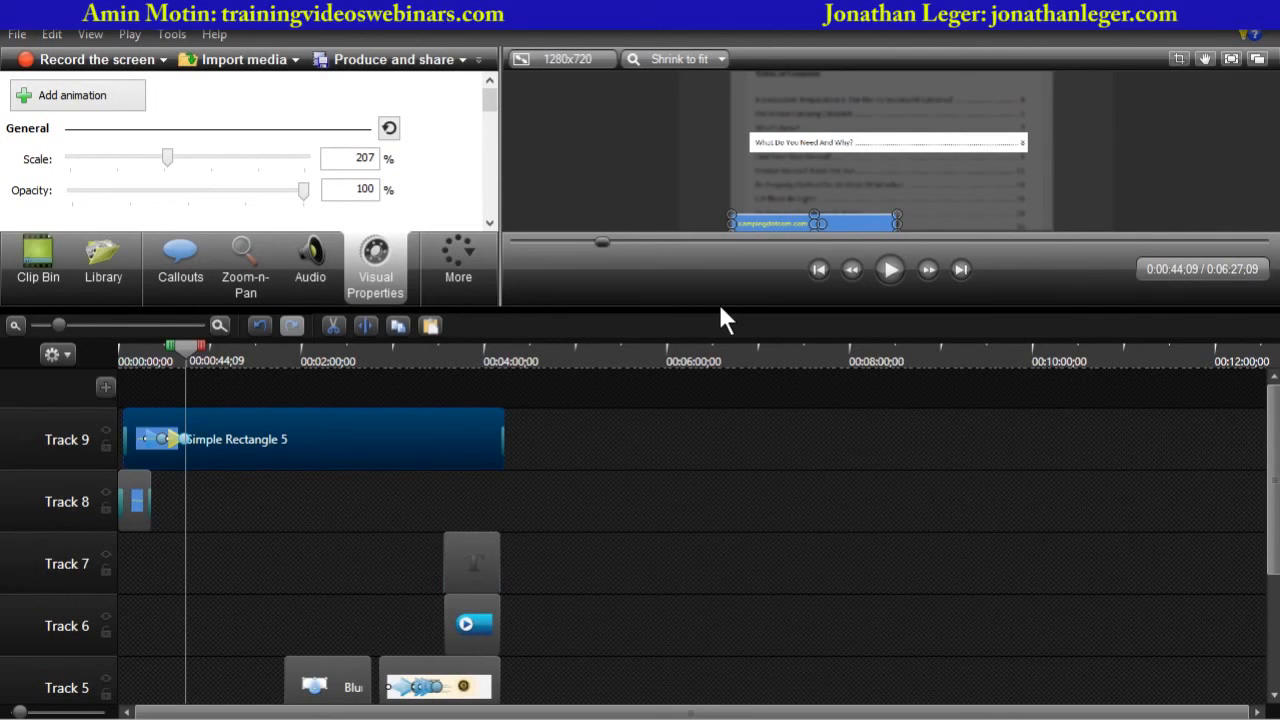
- Add a new empty track above Track 9 in the timeline
left_click_drag(689, 307, 690, 483)
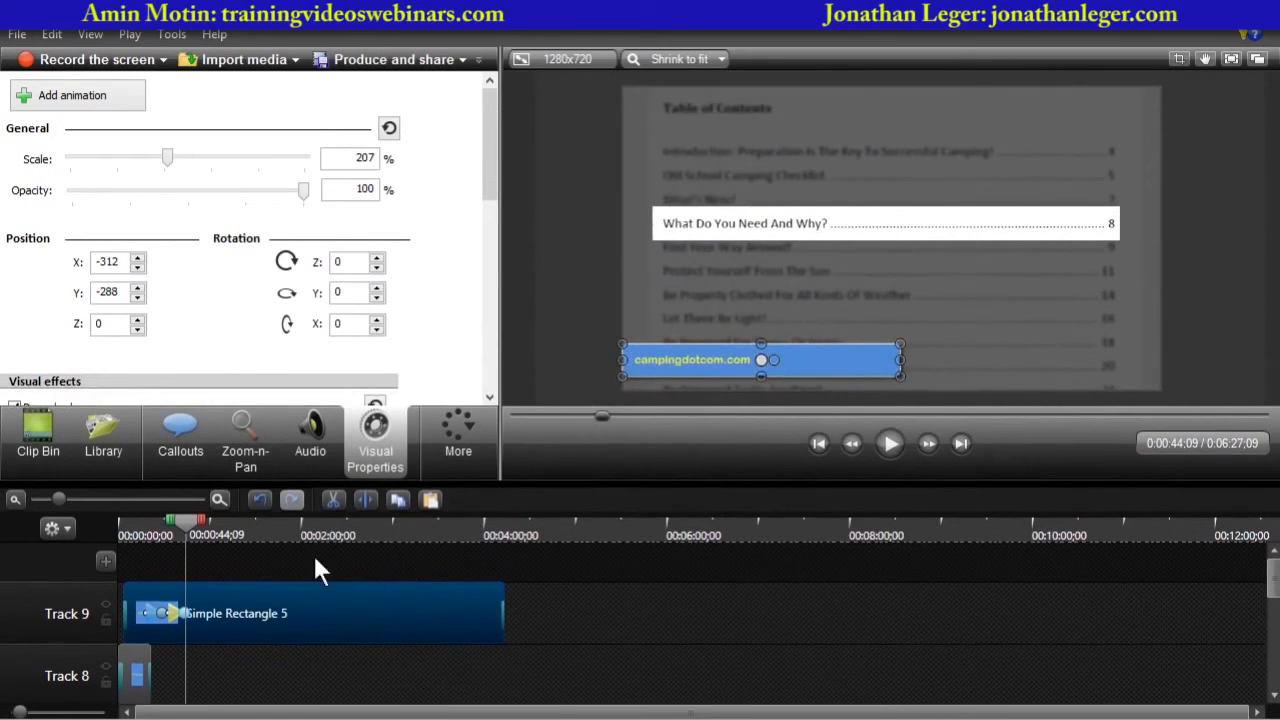
left_click(103, 565)
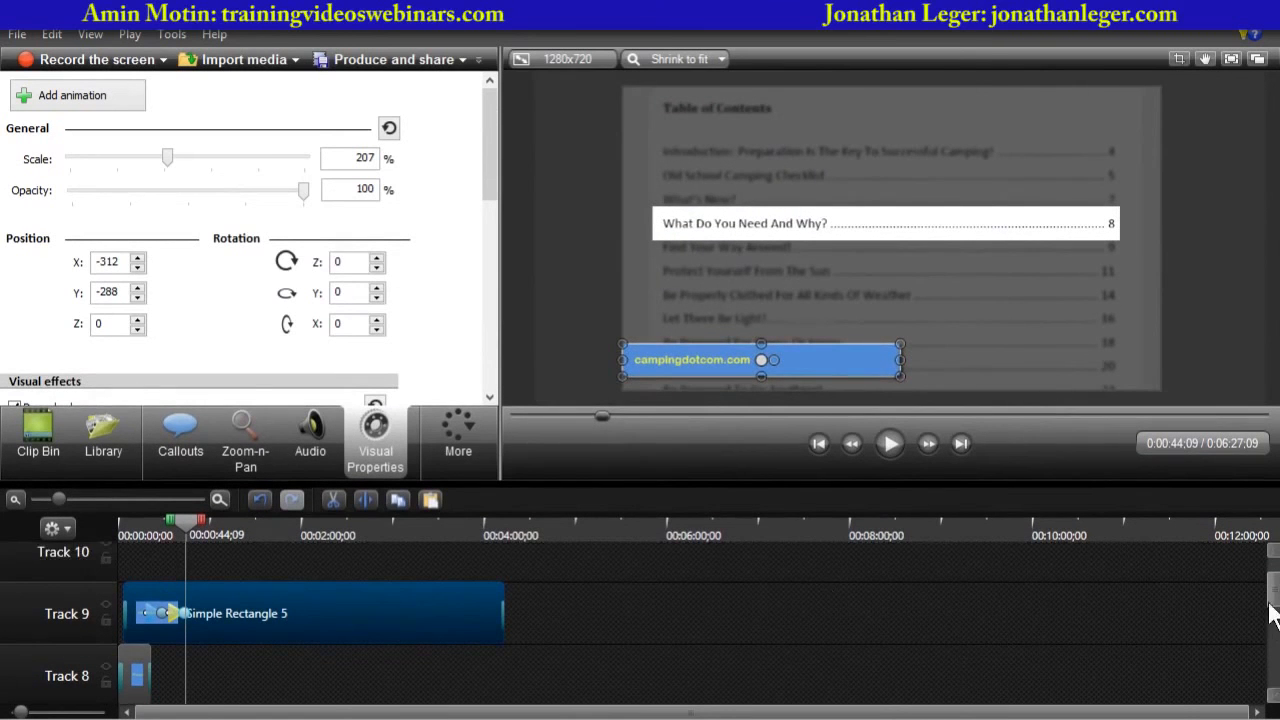
left_click_drag(1274, 609, 1273, 560)
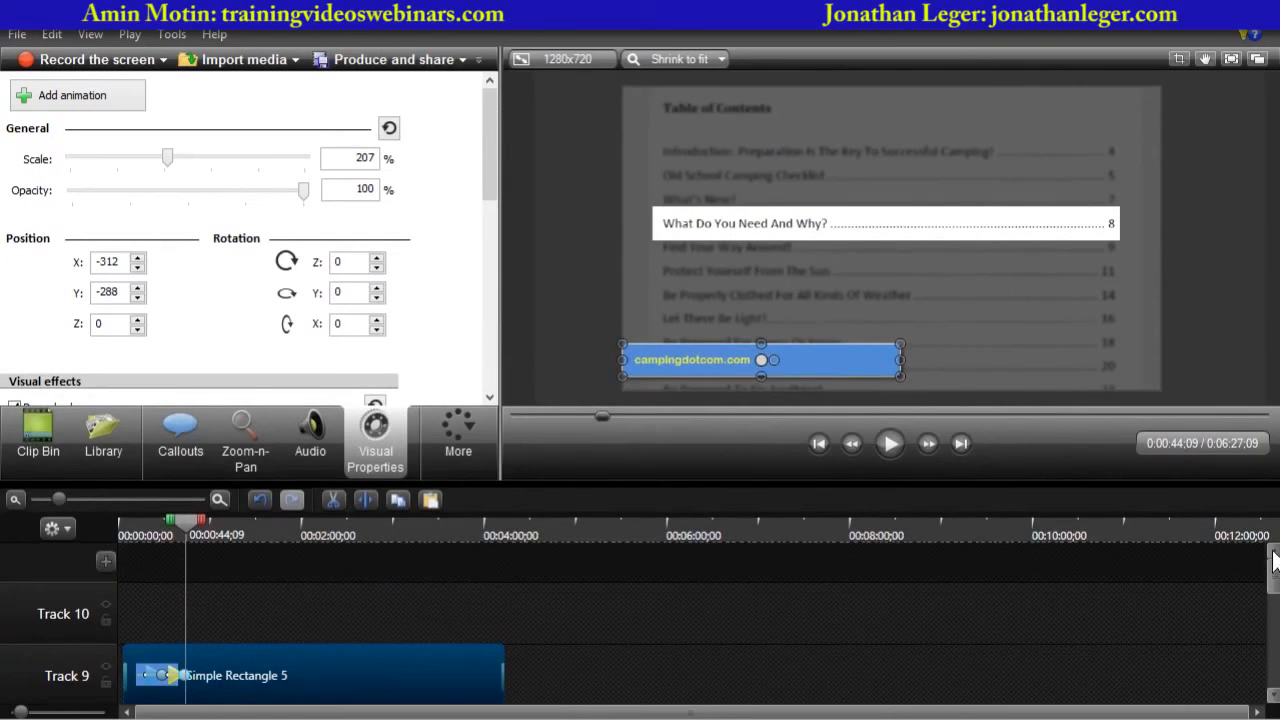
- Import author1.jpg from the Downloads folder into the clip bin
left_click(48, 430)
left_click_drag(486, 253, 481, 336)
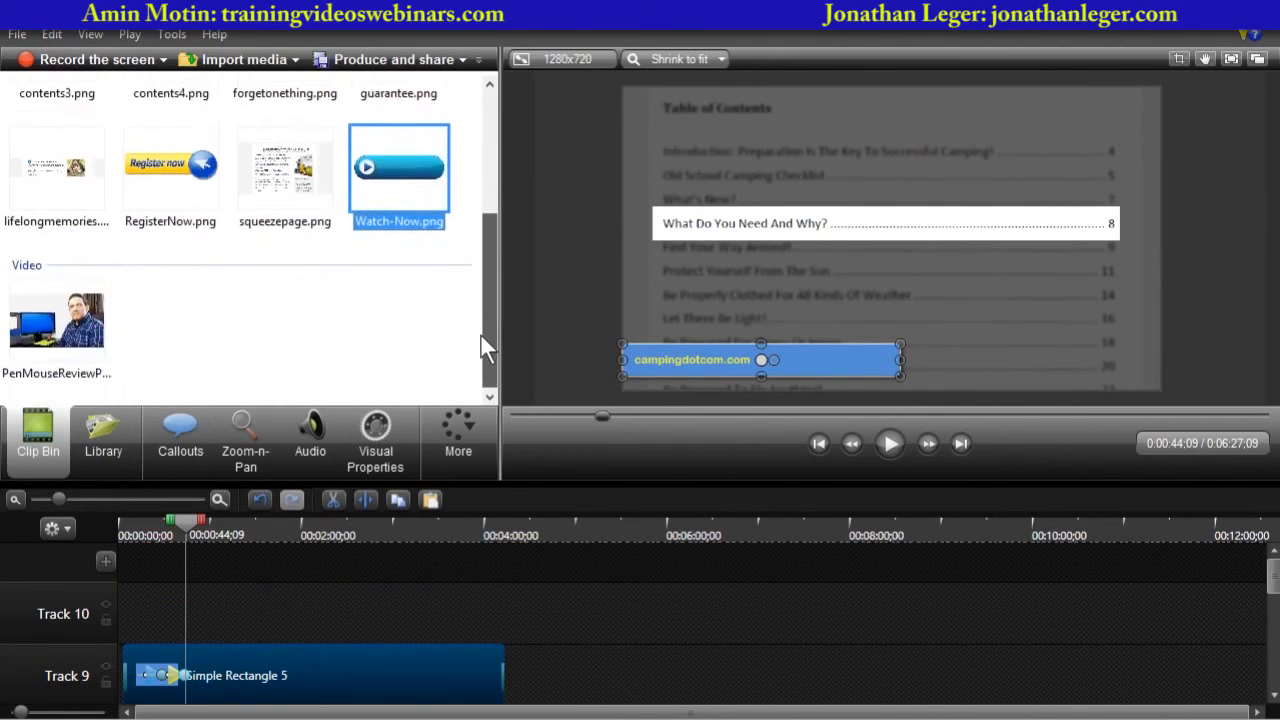
scroll(480, 334, "up", 5)
left_click(245, 62)
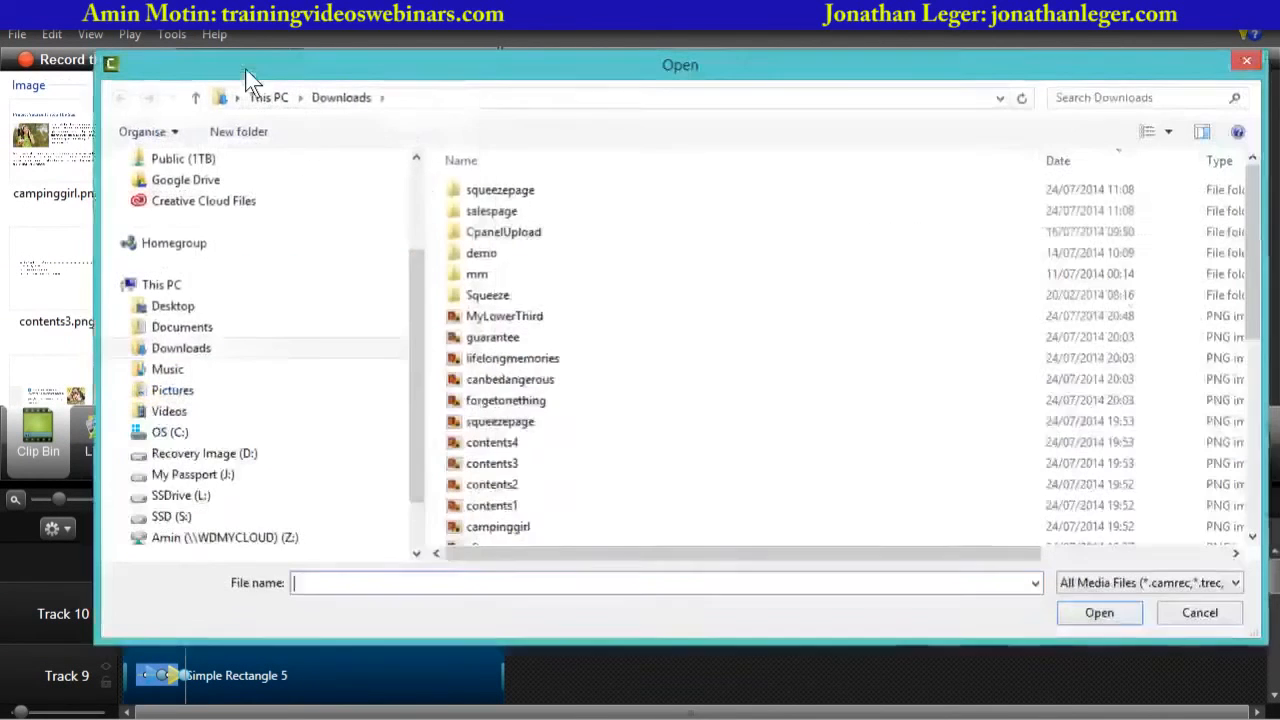
left_click(588, 442)
scroll(587, 440, "down", 5)
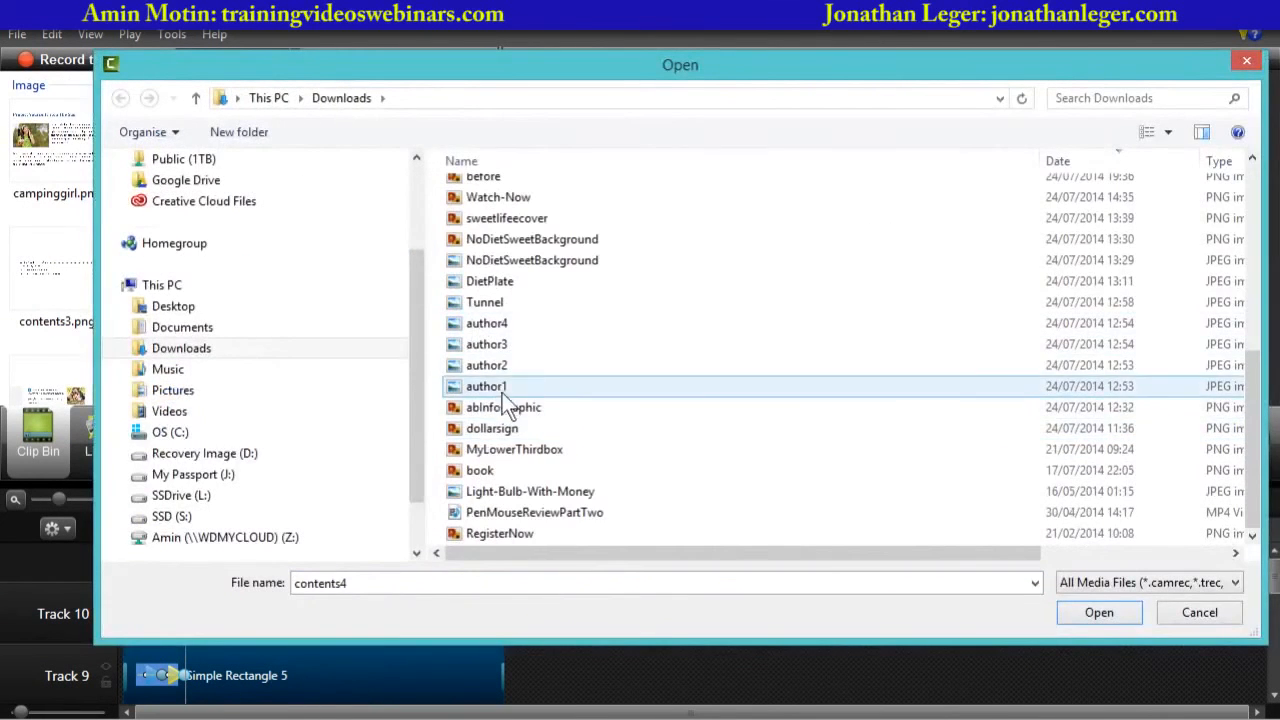
left_click(501, 388)
double_click(501, 390)
left_click_drag(484, 247, 490, 165)
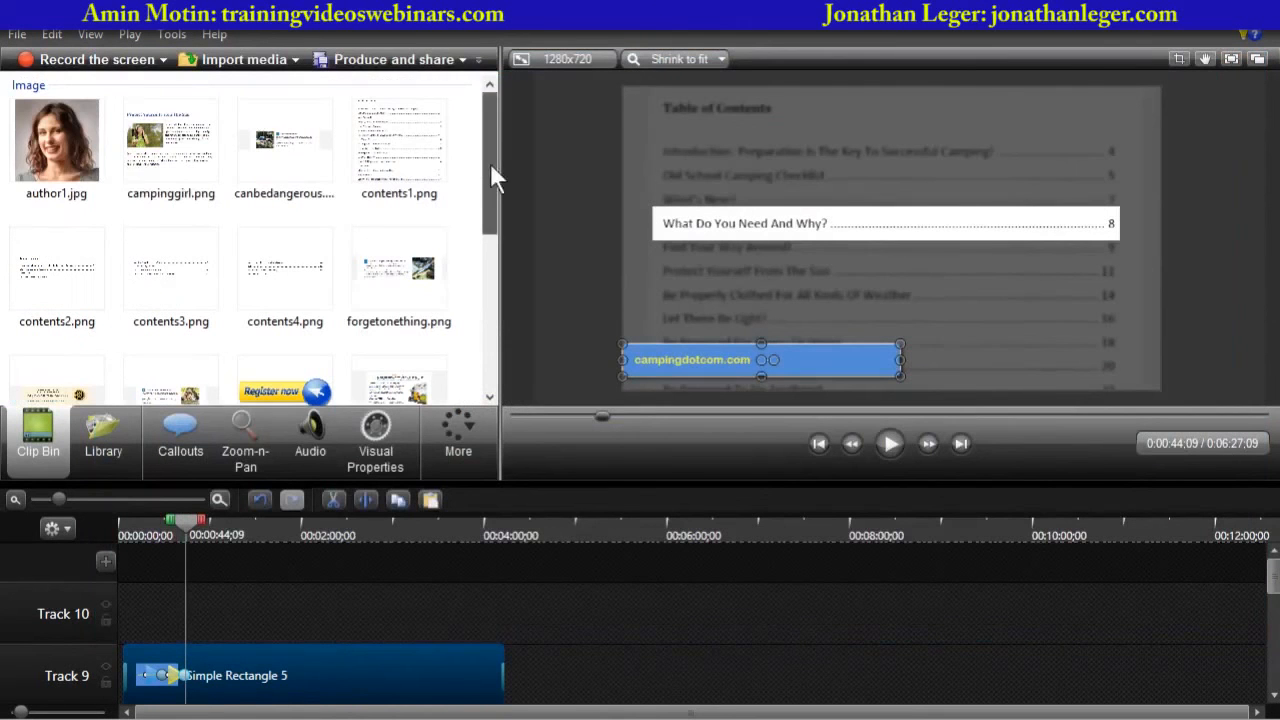
- Place author1.jpg on Track 10 at the playhead and shrink it into the video's top-right corner
left_click_drag(112, 176, 154, 568)
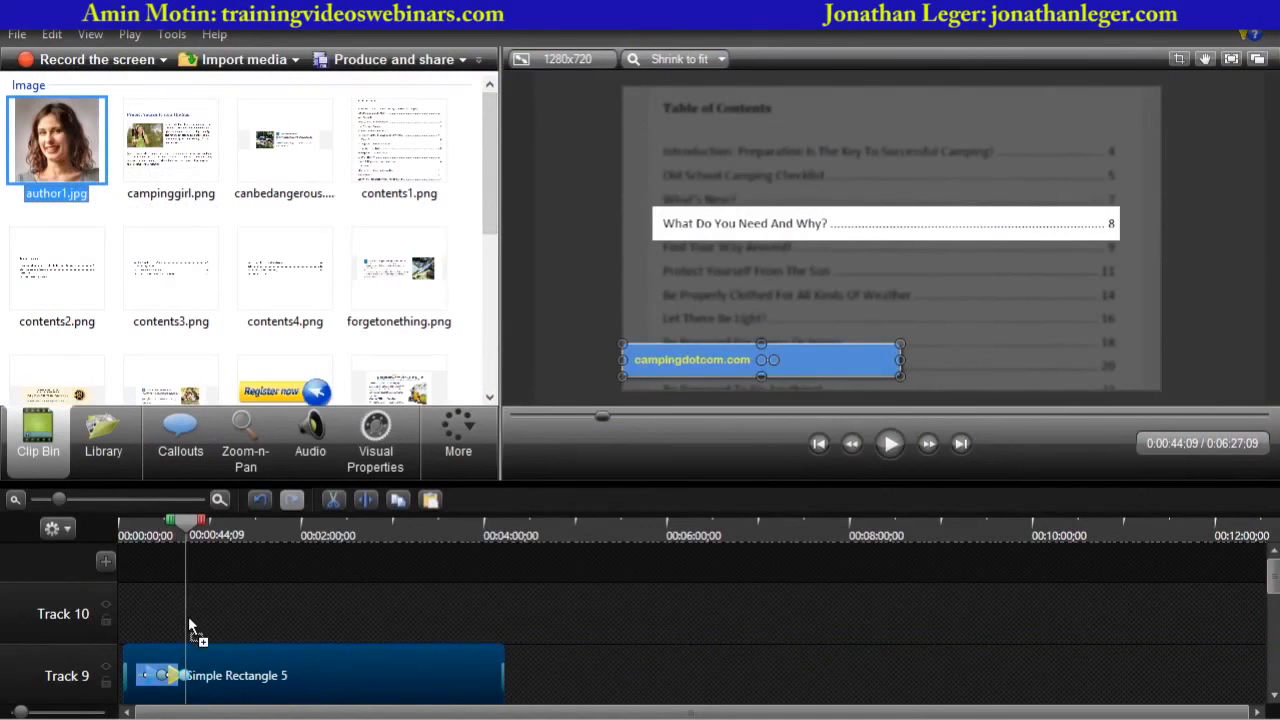
left_click_drag(189, 621, 189, 621)
left_click(192, 524)
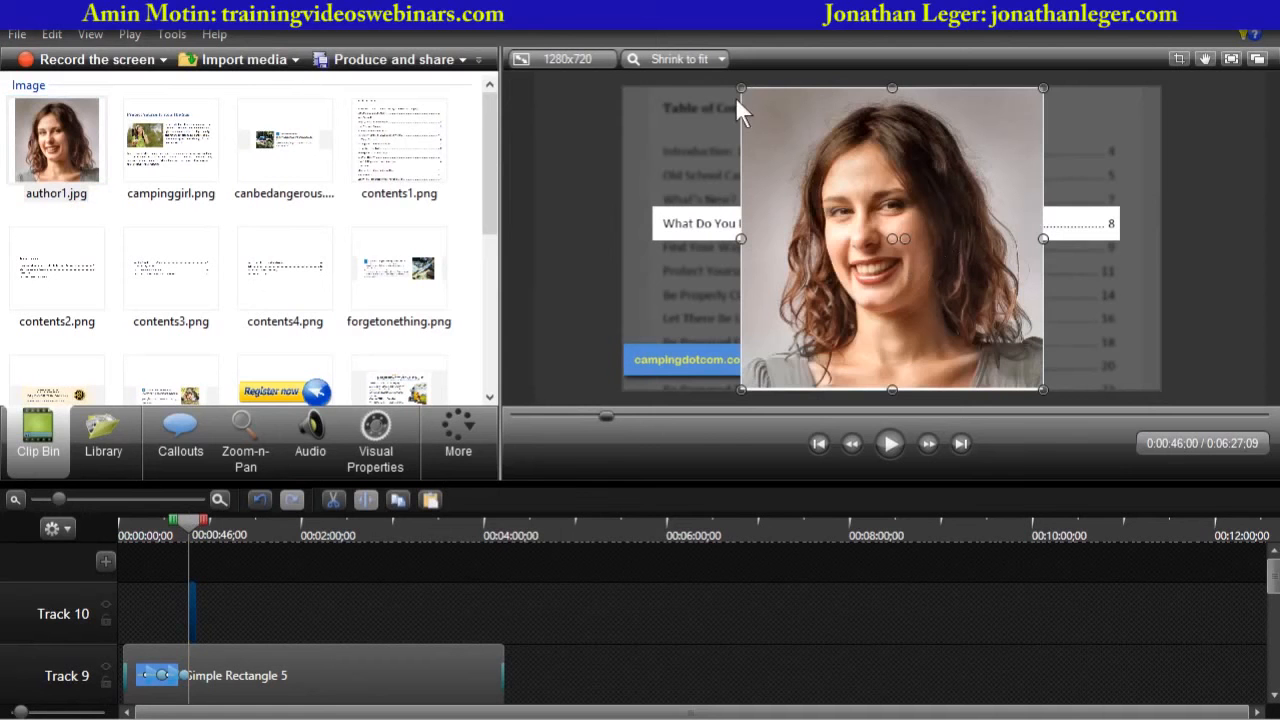
left_click_drag(741, 89, 1133, 104)
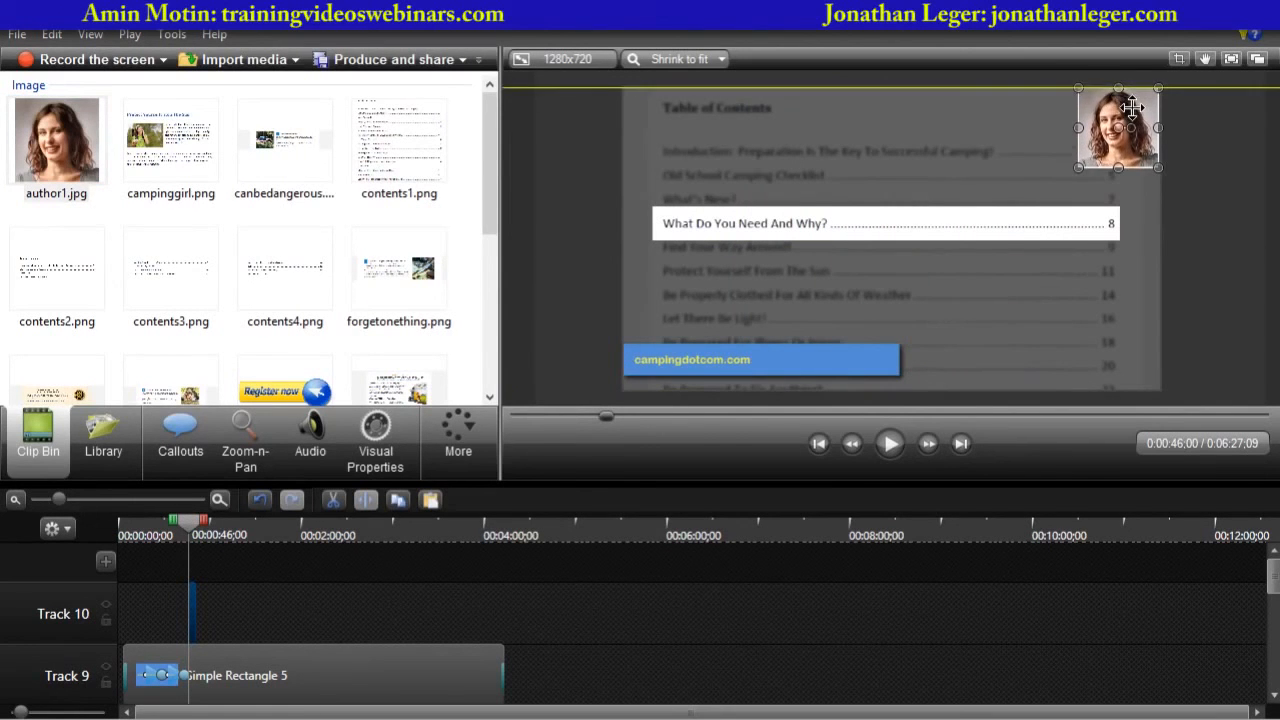
left_click(1212, 225)
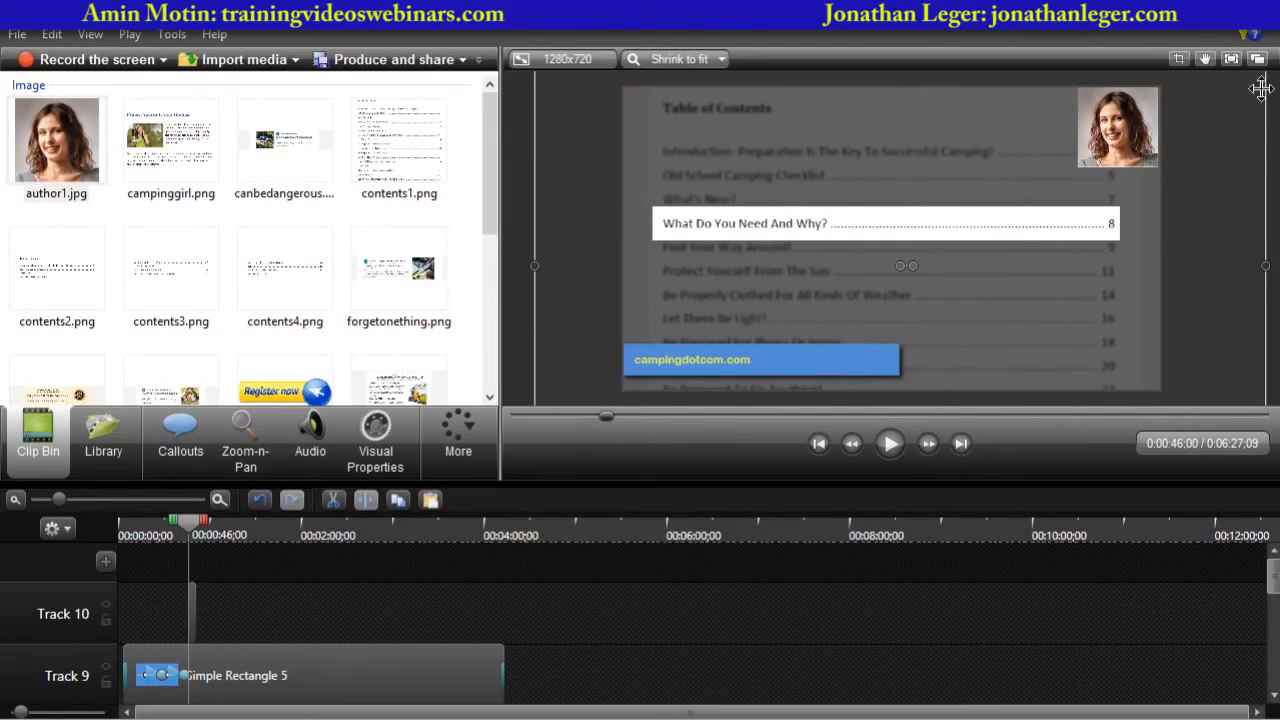
left_click(1136, 126)
left_click_drag(1076, 176, 1040, 207)
left_click(1213, 213)
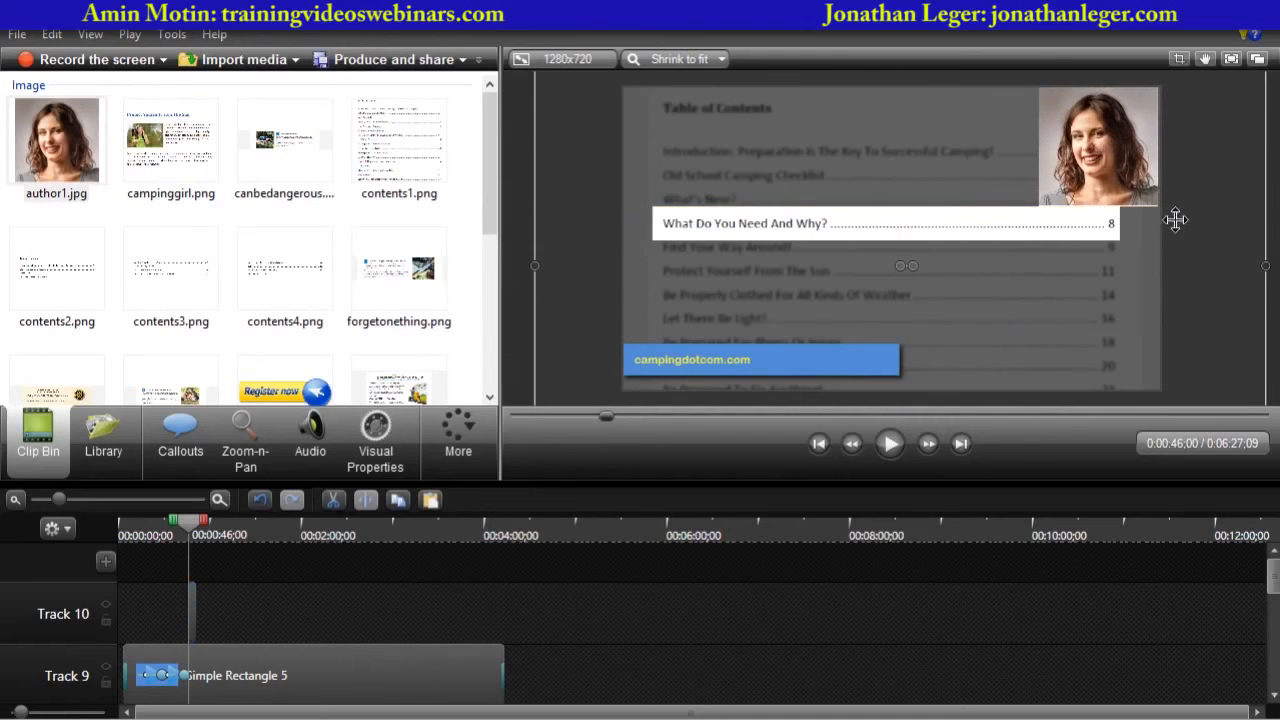
- Import author4.jpg from Downloads and place it on Track 10 just after the first author photo
left_click(252, 60)
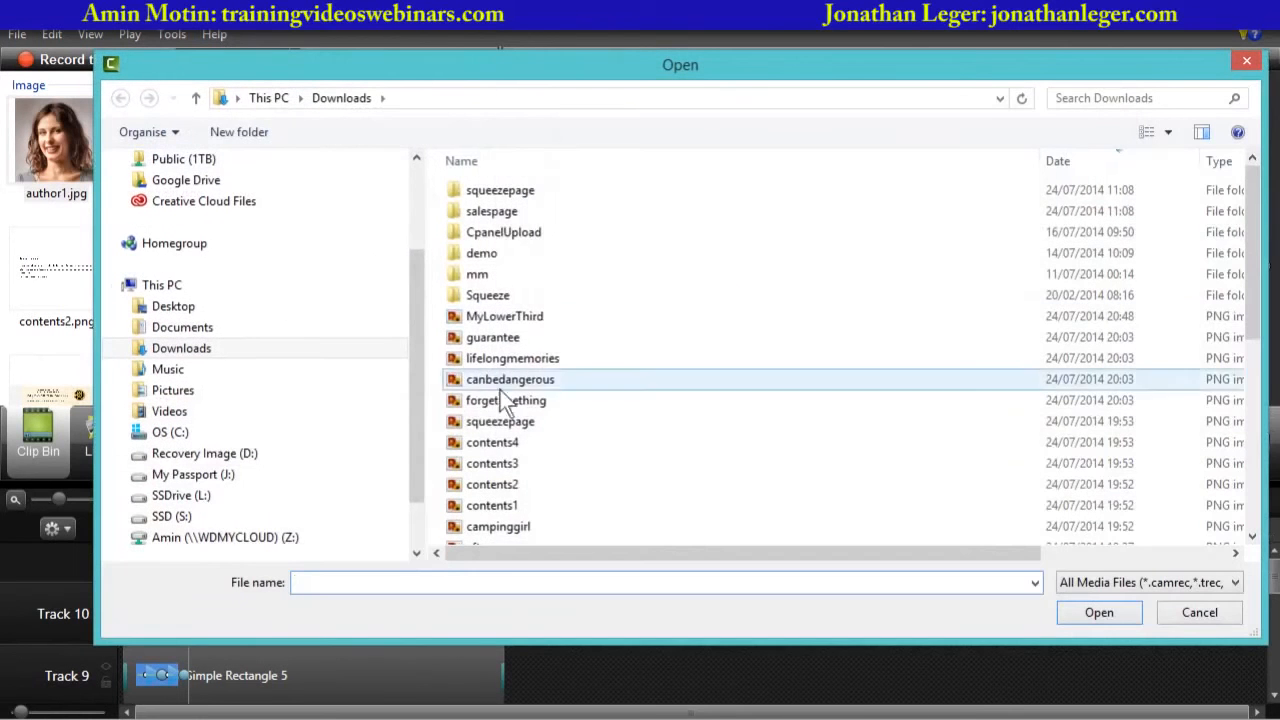
left_click(495, 442)
scroll(481, 349, "down", 5)
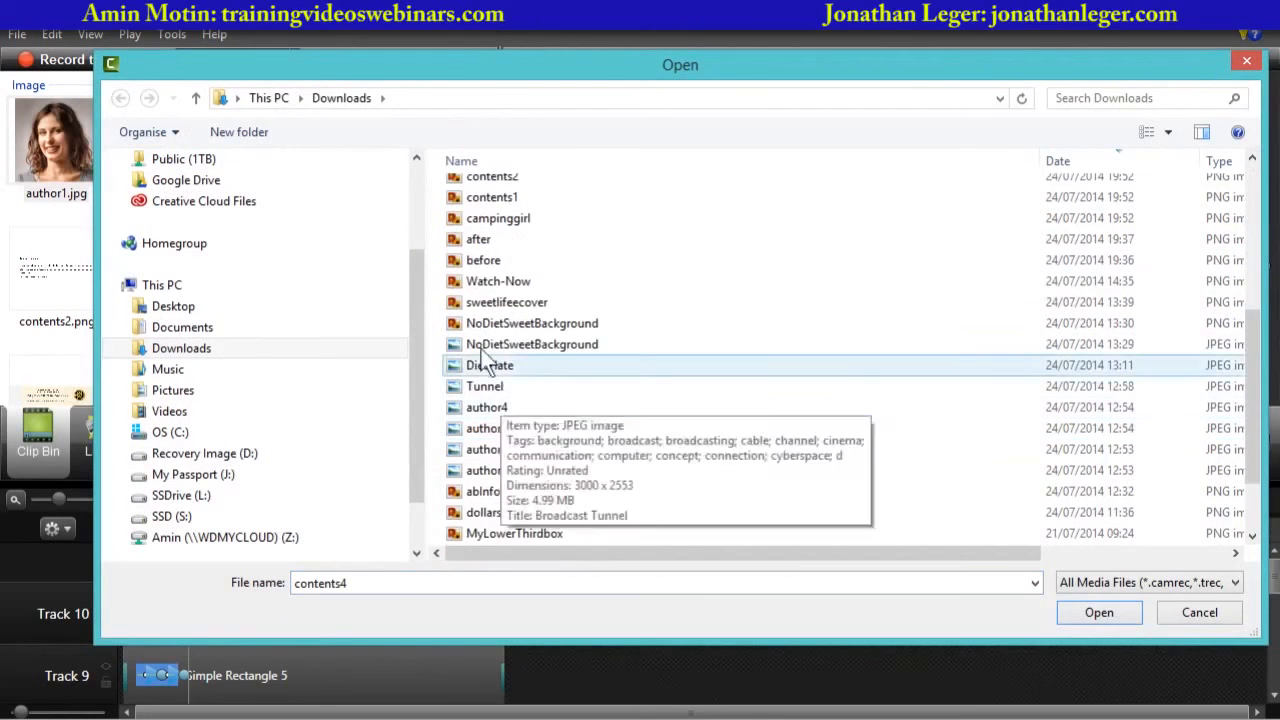
double_click(490, 410)
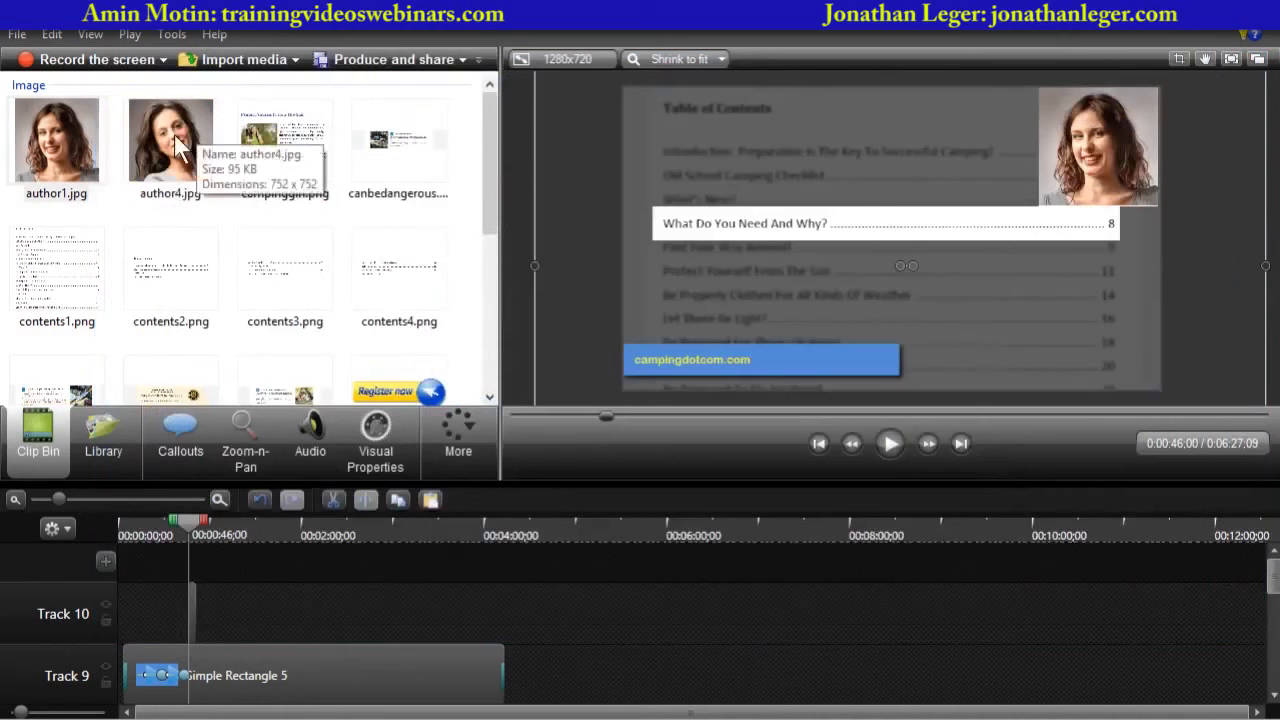
left_click_drag(172, 145, 228, 560)
left_click_drag(221, 612, 178, 602)
left_click_drag(188, 530, 197, 523)
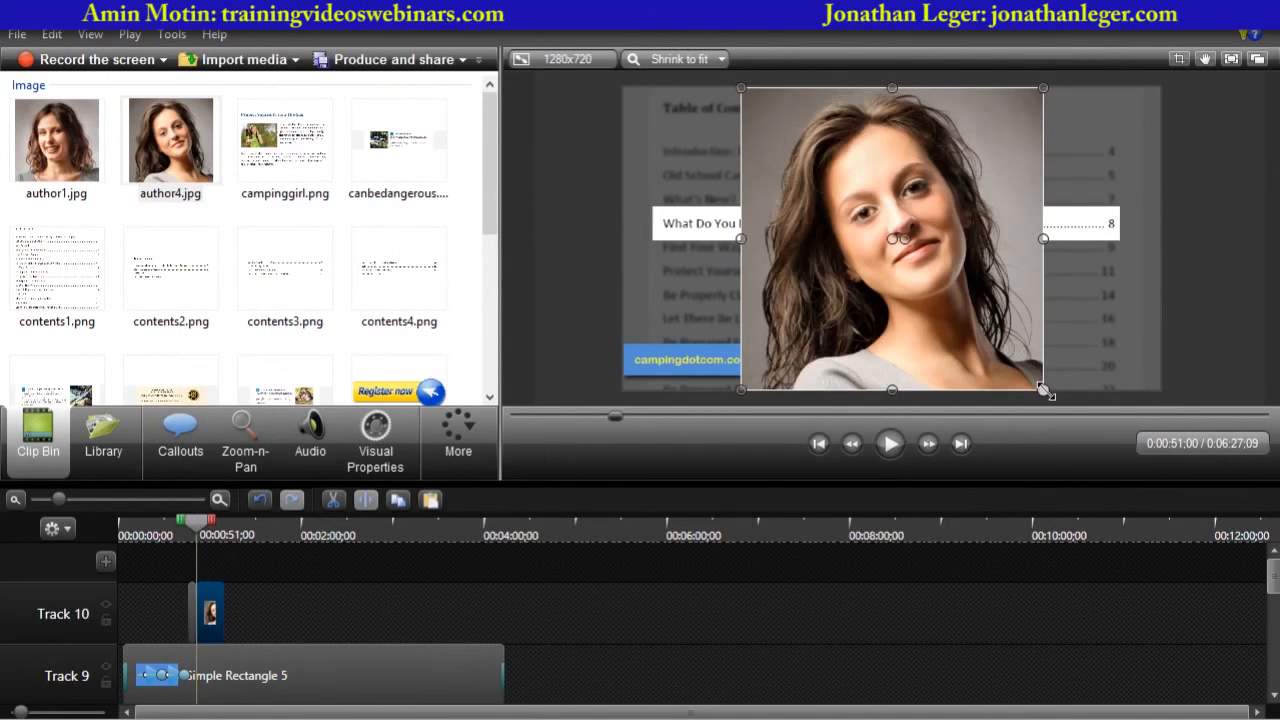
- Shrink the author4 photo and move it into the video's top-left corner
left_click_drag(1043, 389, 909, 257)
left_click_drag(858, 175, 737, 177)
left_click(552, 256)
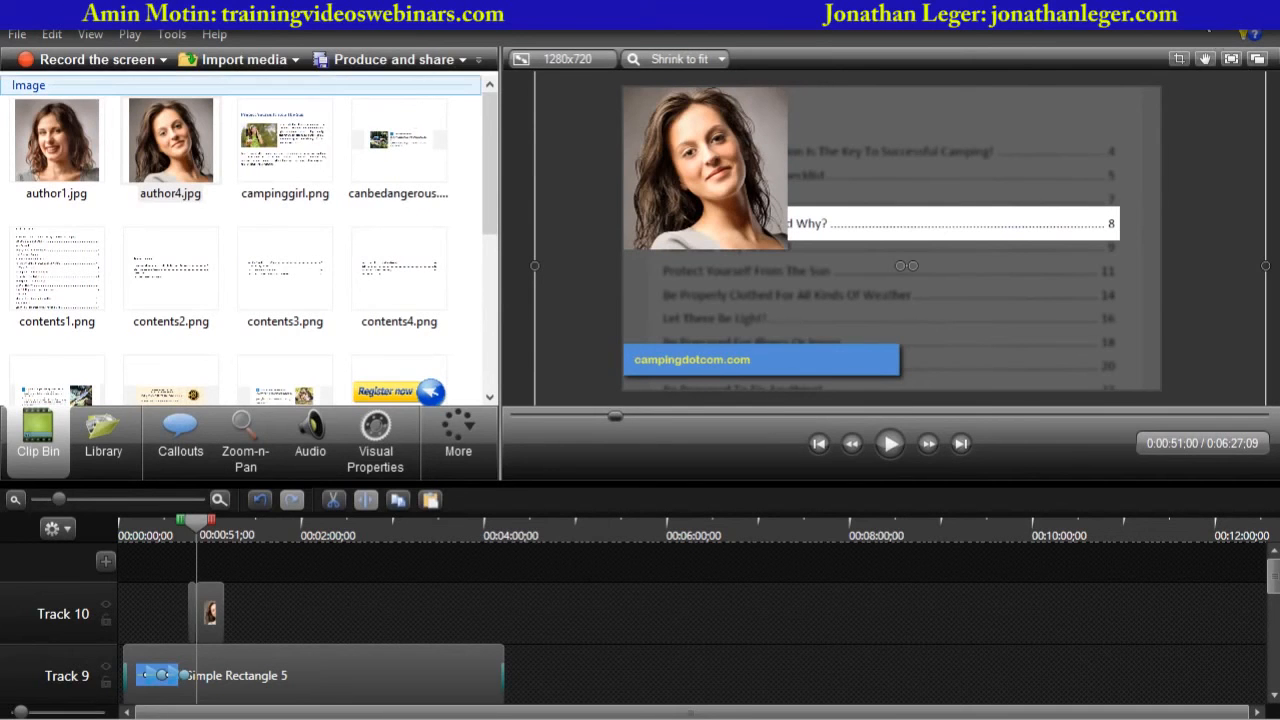
left_click(1198, 9)
key("Right")
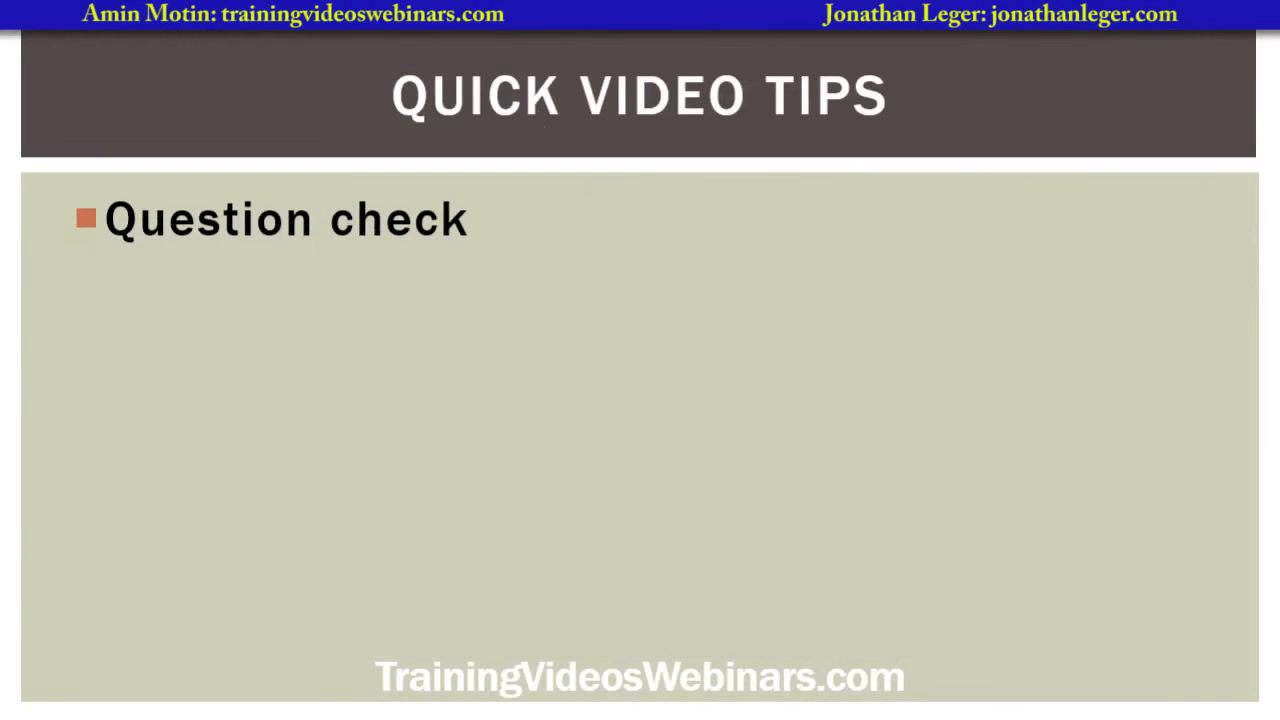
key("Right")
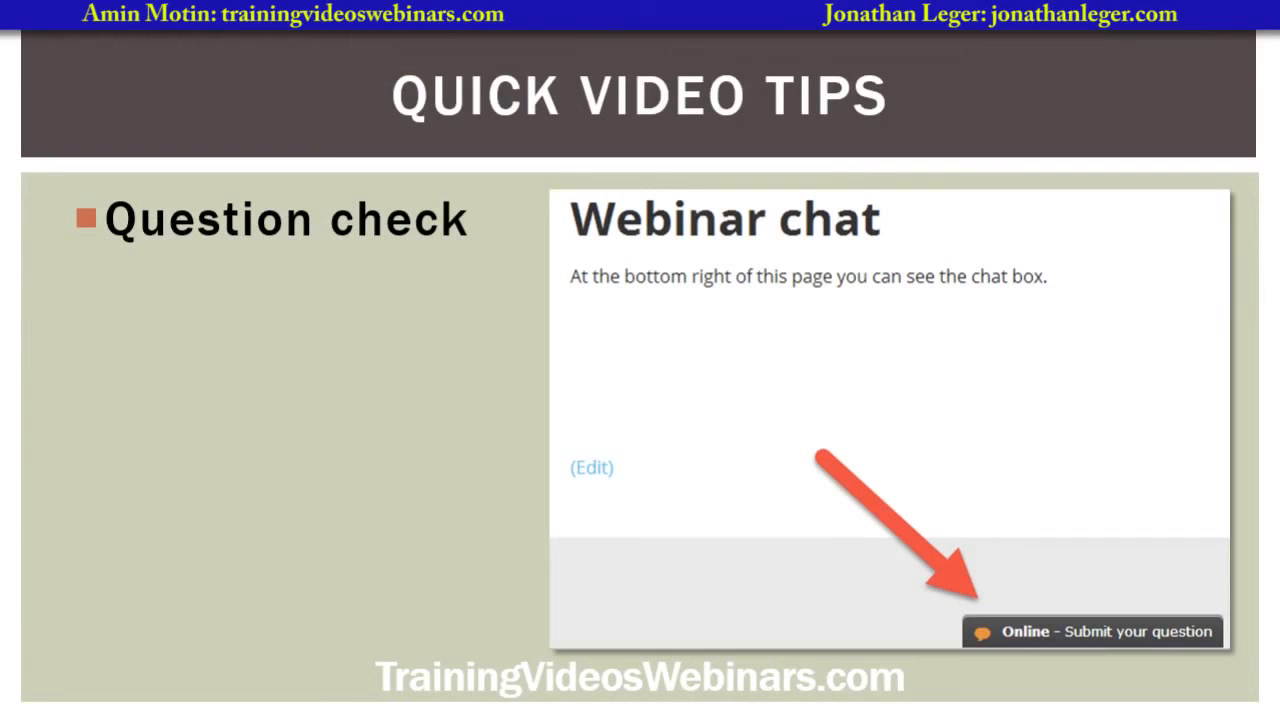
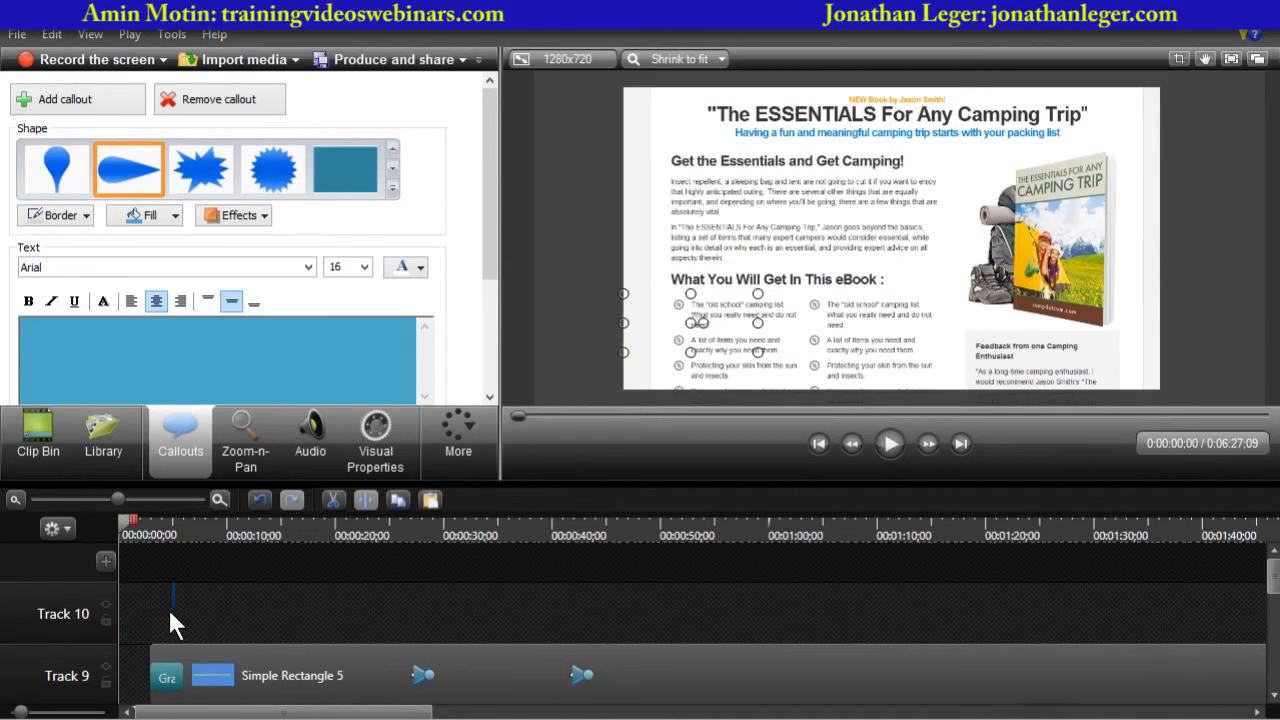
- Extend the Wedge 7 callout on Track 10 so it ends together with the Simple Rectangle 5 banner below it
left_click(172, 620)
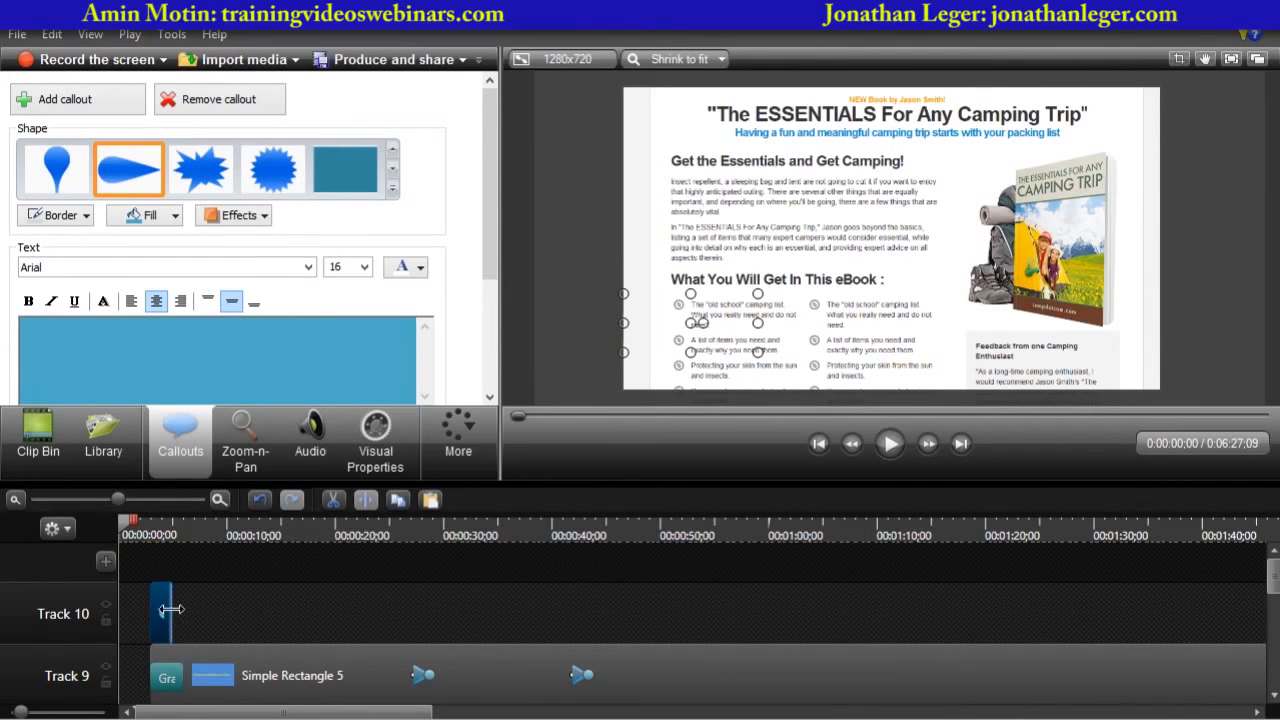
left_click_drag(174, 620, 735, 625)
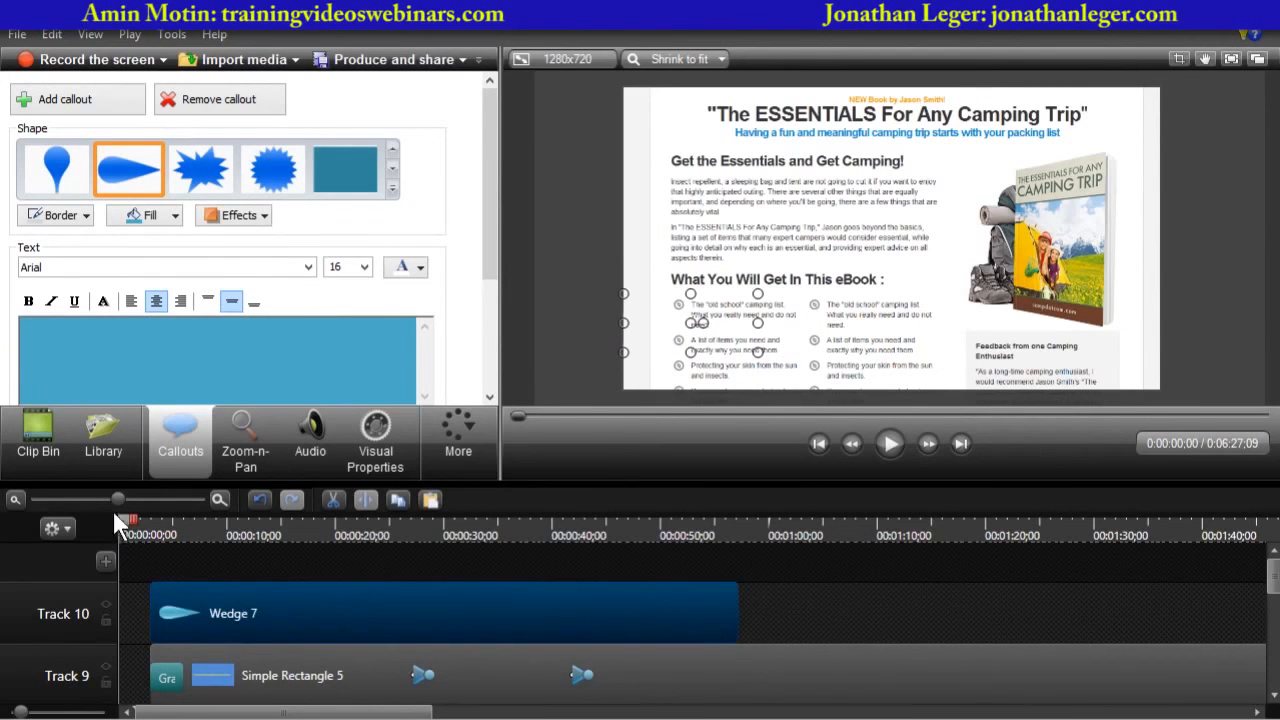
left_click_drag(117, 499, 92, 497)
left_click_drag(280, 618, 840, 614)
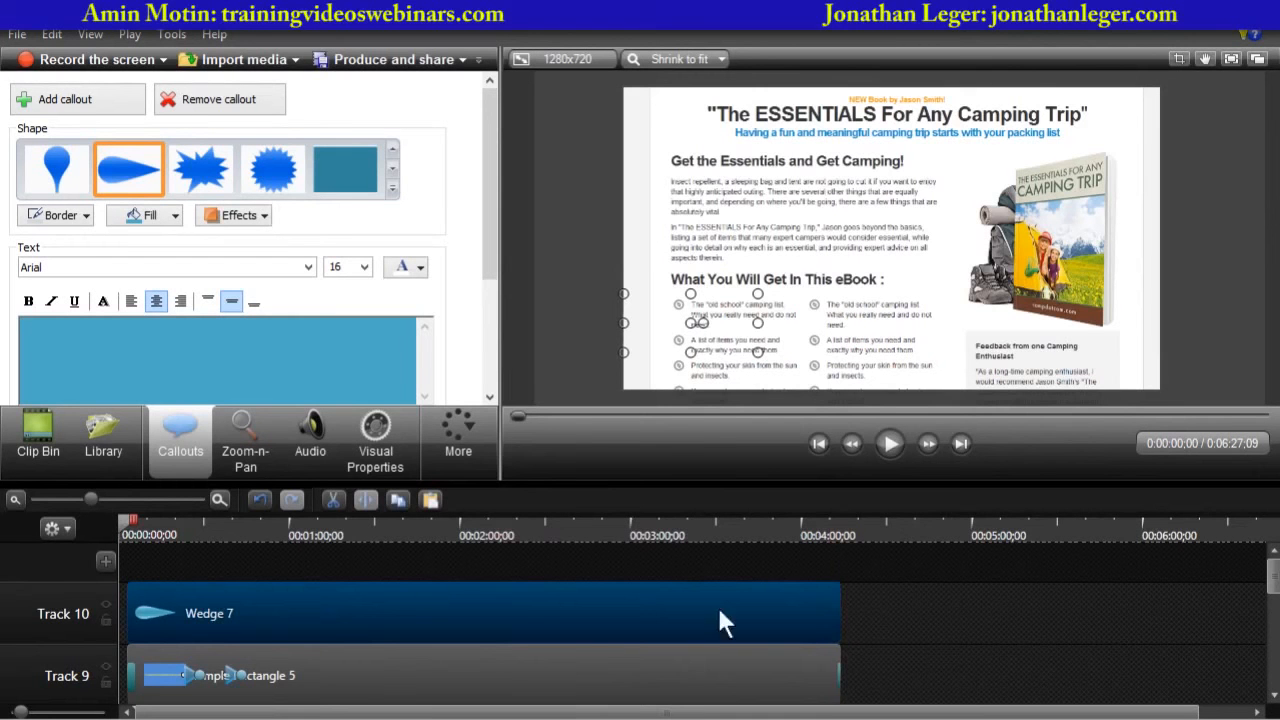
- Play and pause the preview to check the callouts at the start of the video
left_click(884, 443)
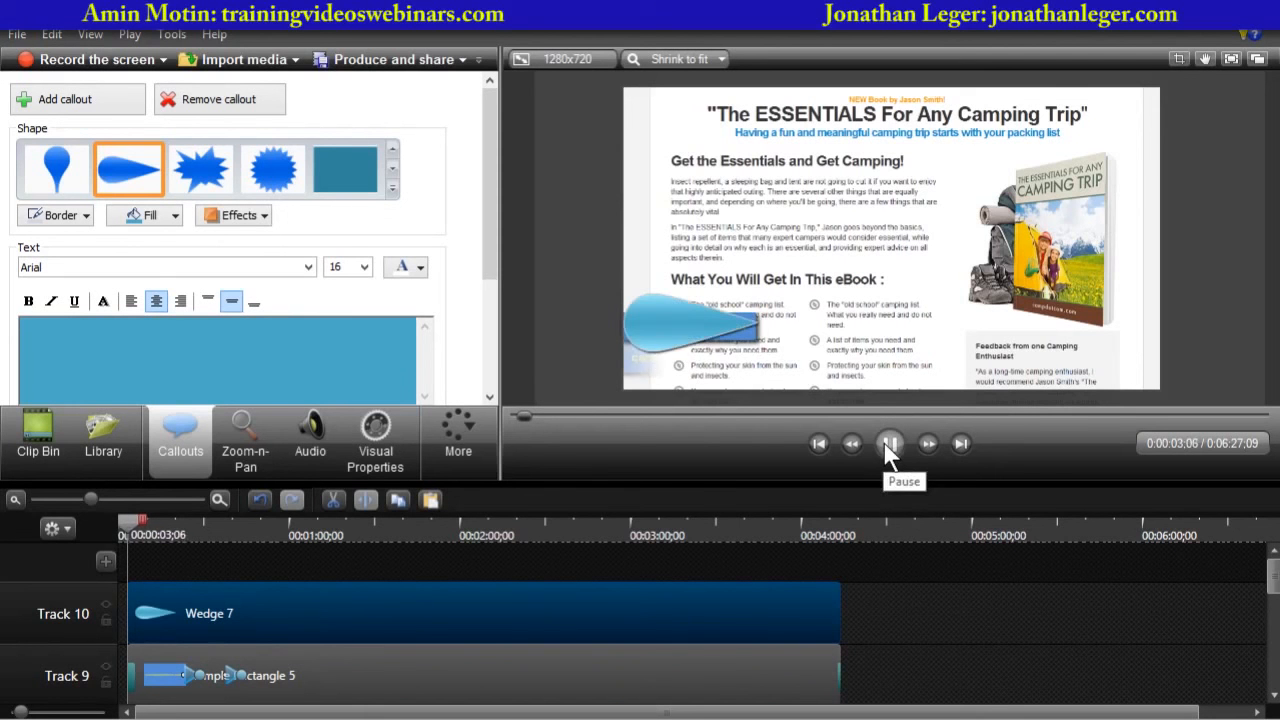
left_click(890, 443)
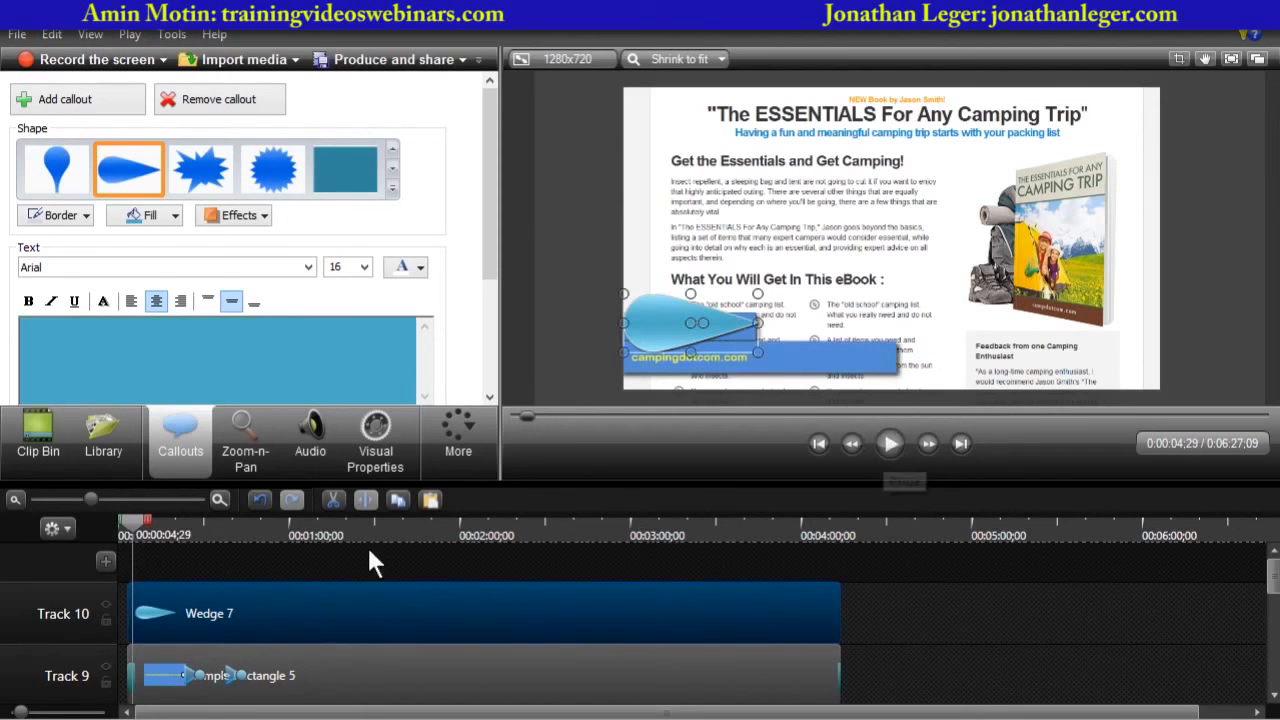
mouse_move(234, 598)
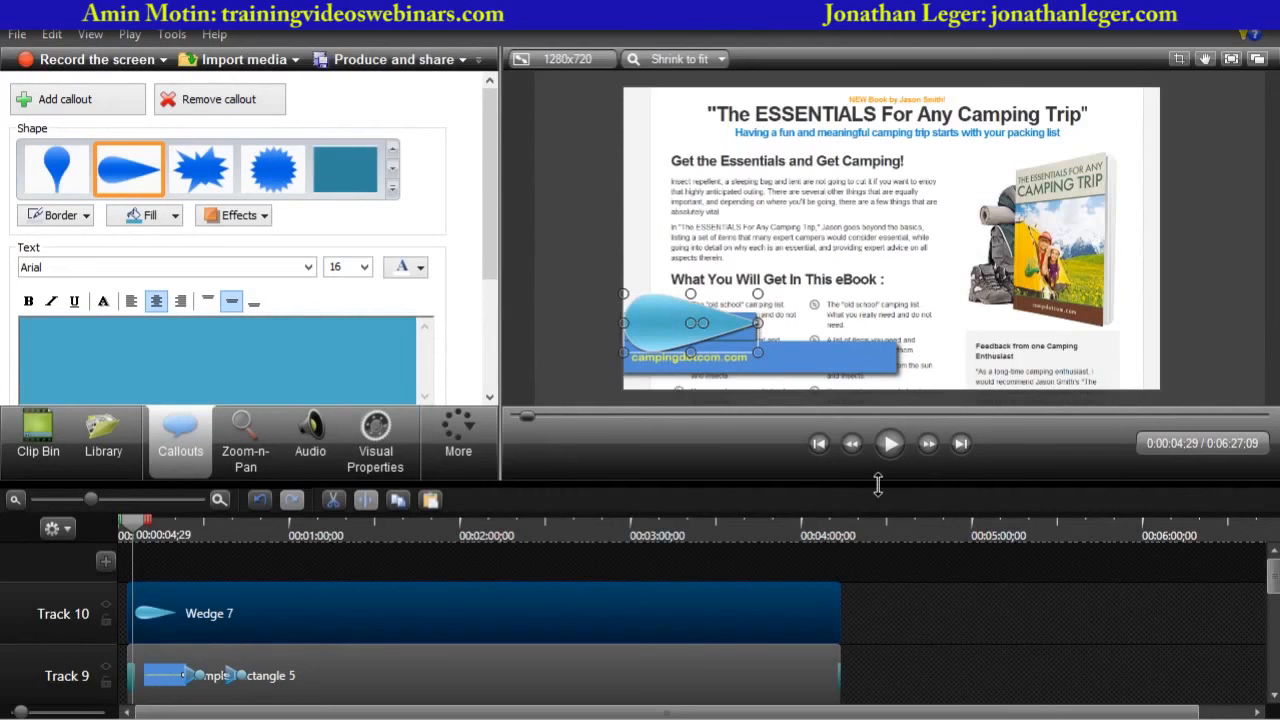
- Move the Simple Rectangle 5 banner from Track 9 up to Track 11, above the wedge callout
left_click_drag(882, 458, 885, 387)
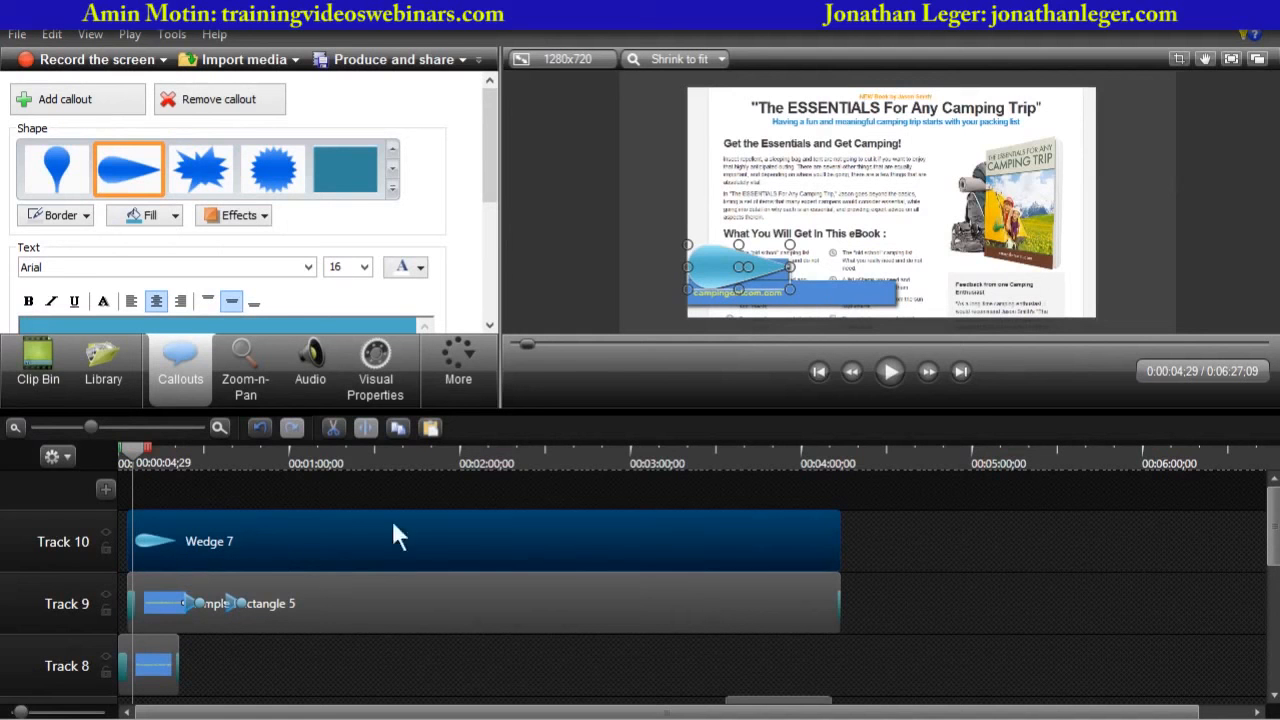
left_click(337, 600)
left_click_drag(360, 598, 382, 495)
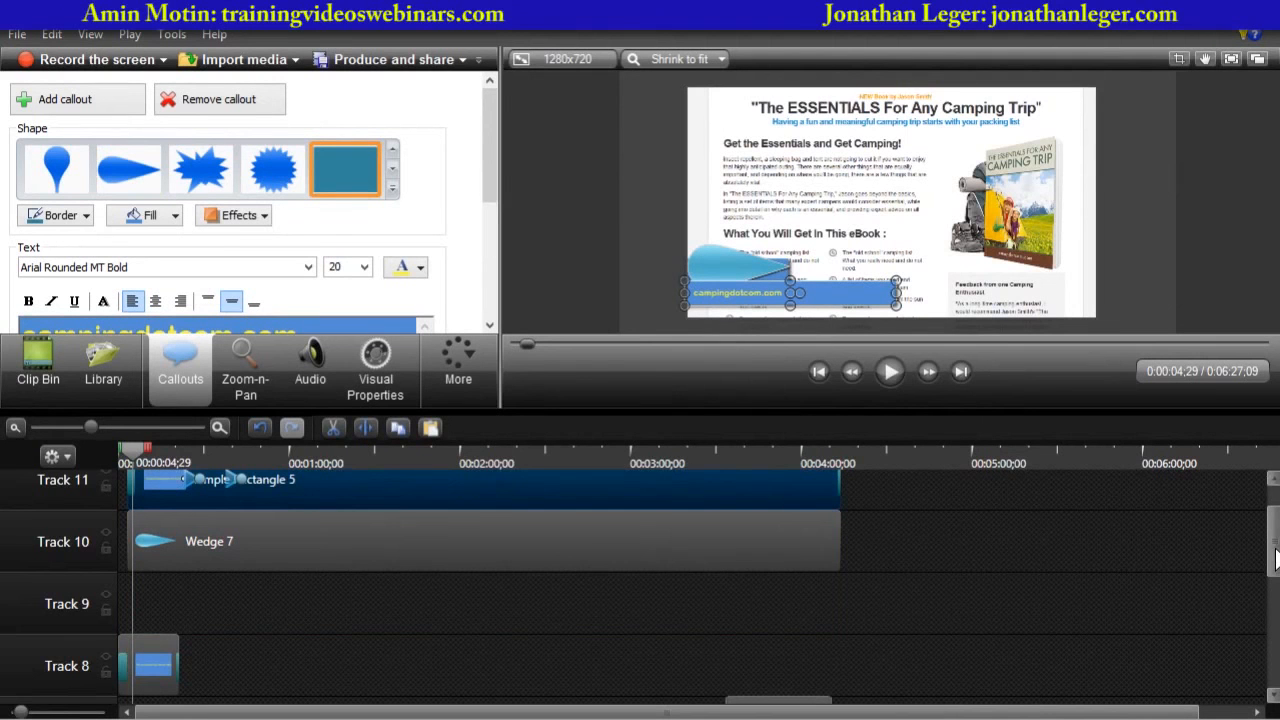
scroll(1271, 543, "up", 1)
scroll(1275, 543, "down", 1)
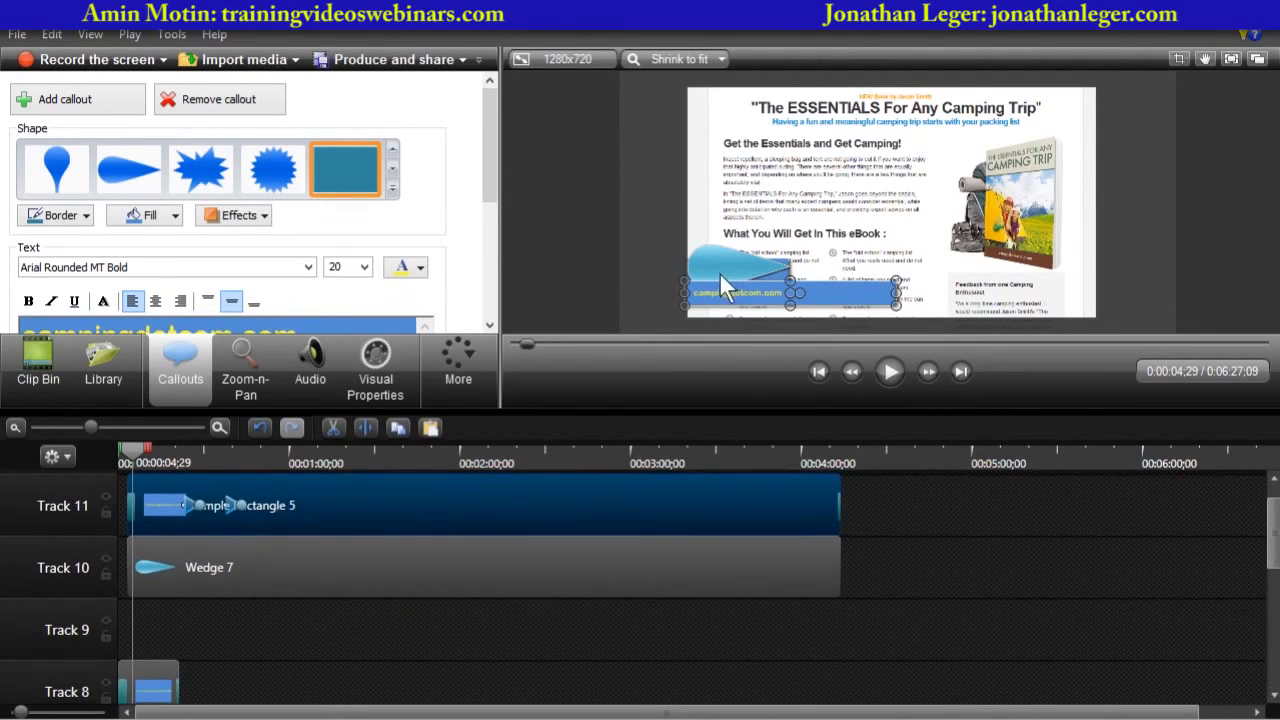
- Move the "Presented by Amin Motin" callout from Track 8 up to Track 12
left_click(155, 683)
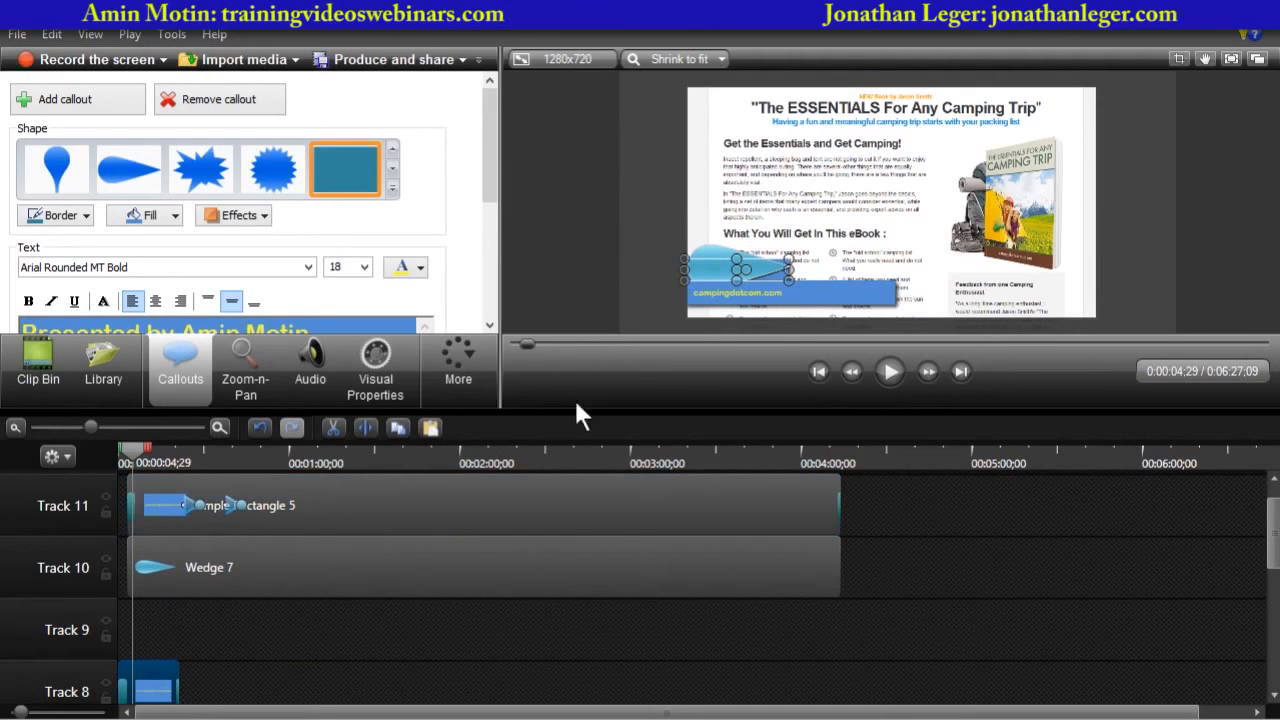
left_click_drag(141, 667, 145, 567)
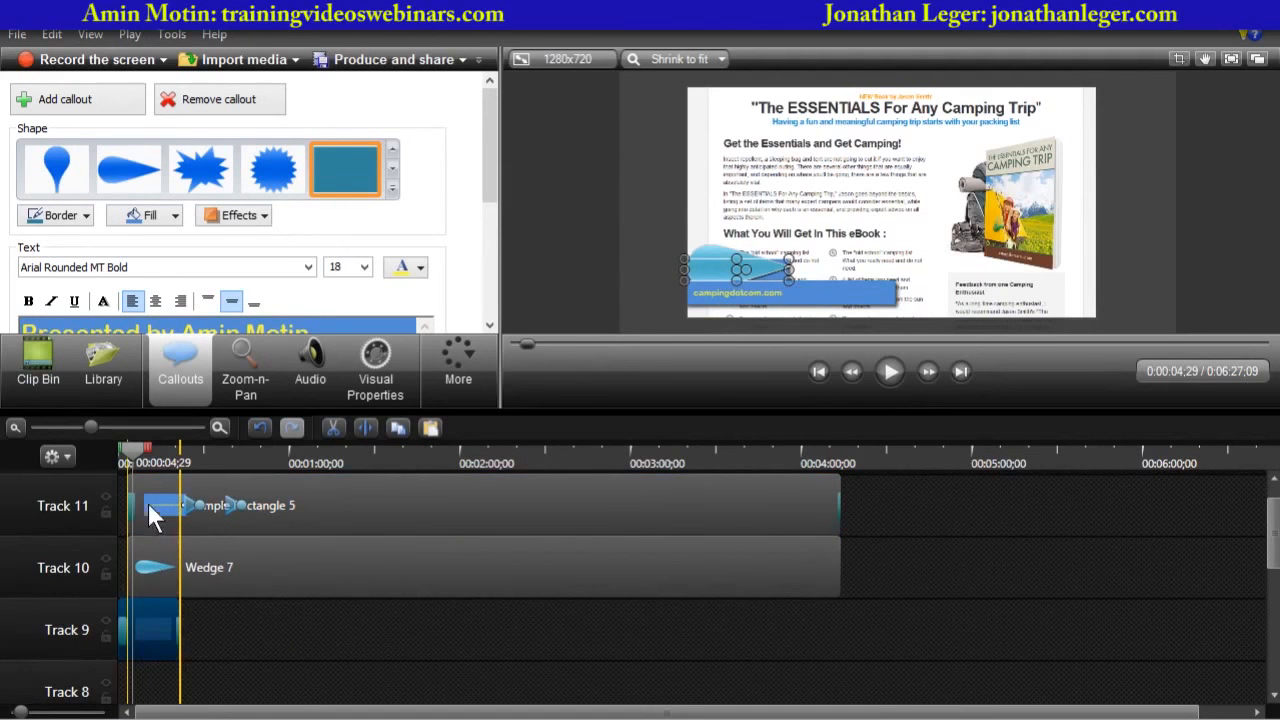
left_click_drag(144, 473, 143, 468)
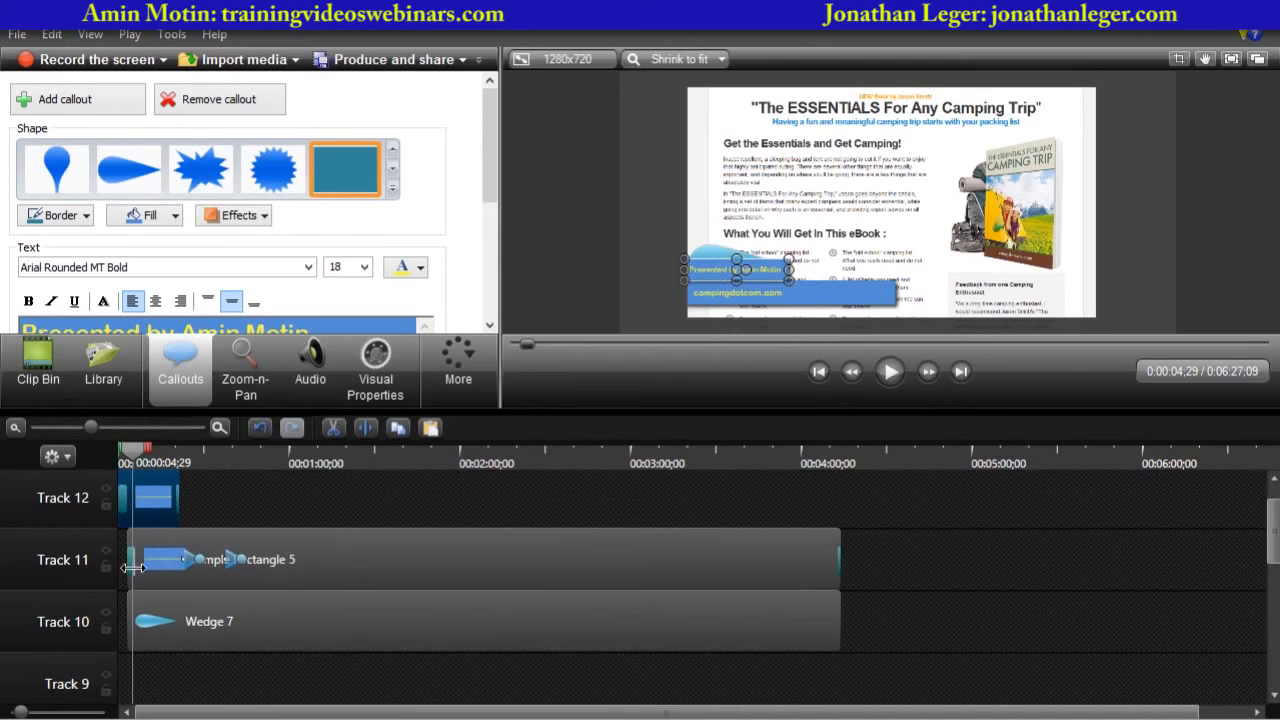
- Add a Gradient wipe transition to the start of the Wedge 7 callout on Track 10
left_click(278, 626)
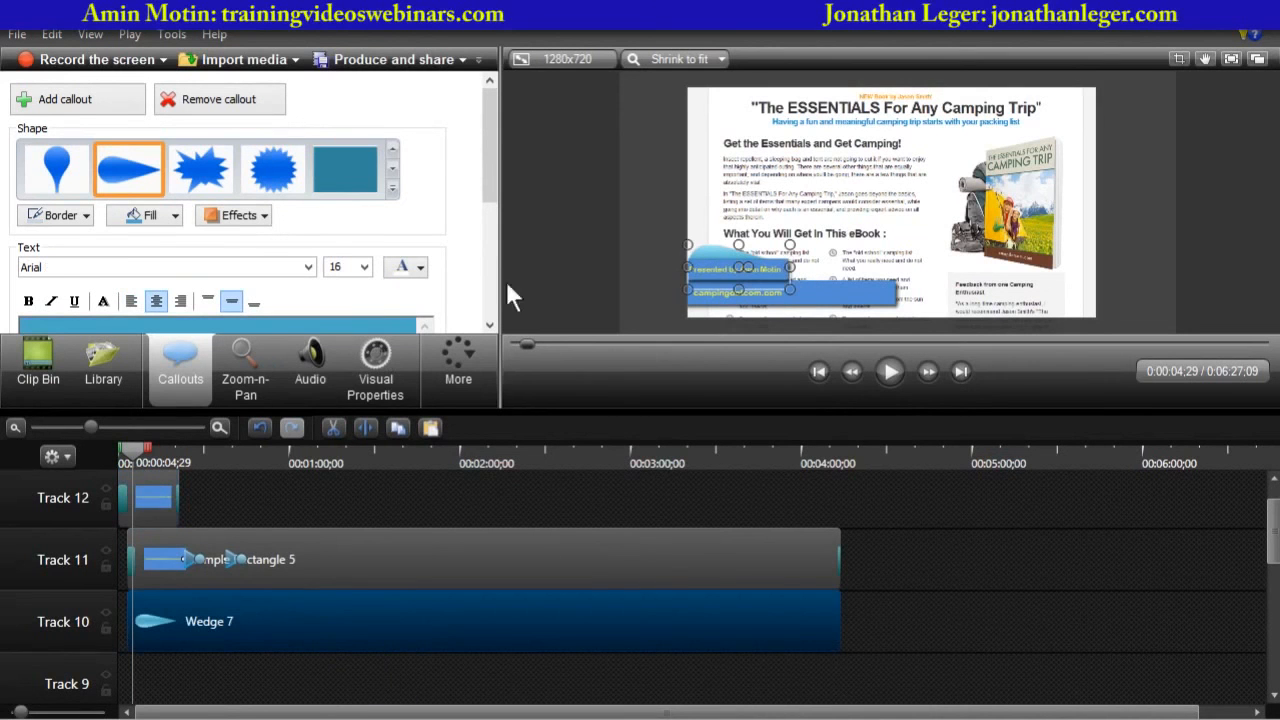
left_click(462, 360)
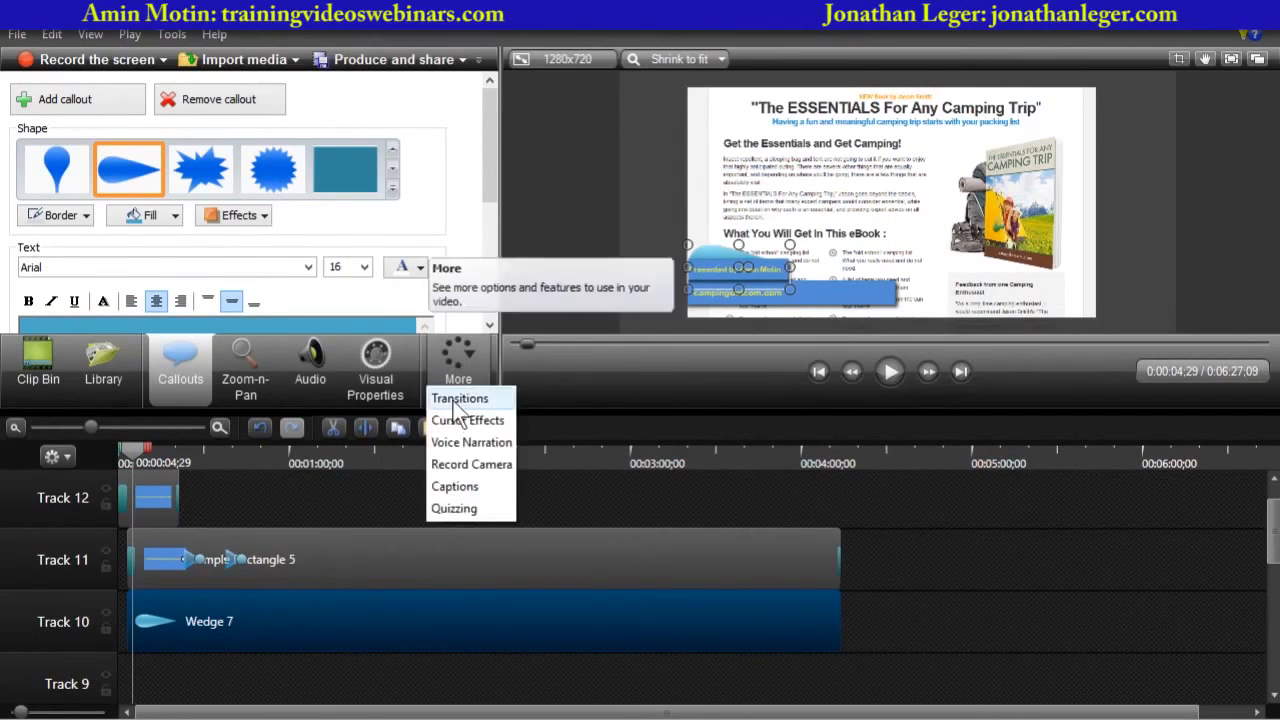
left_click(448, 396)
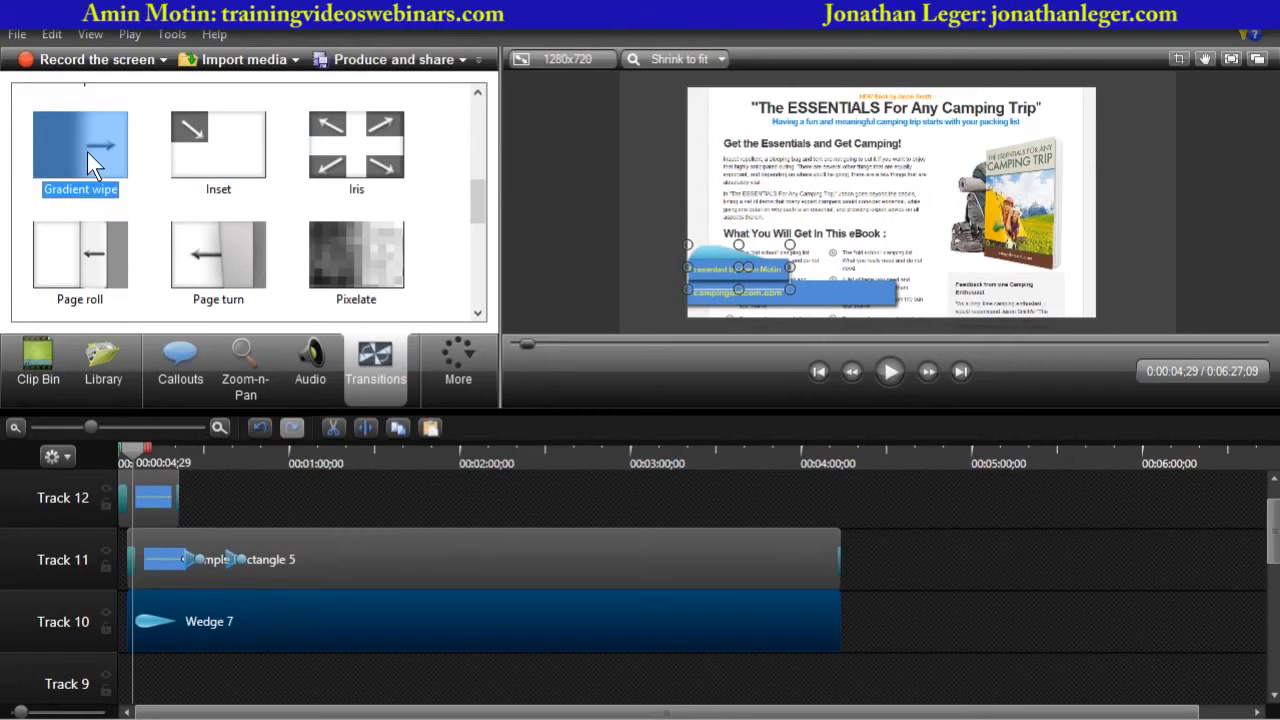
left_click_drag(87, 152, 133, 610)
- Preview the opening seconds of the video from the beginning
left_click(131, 455)
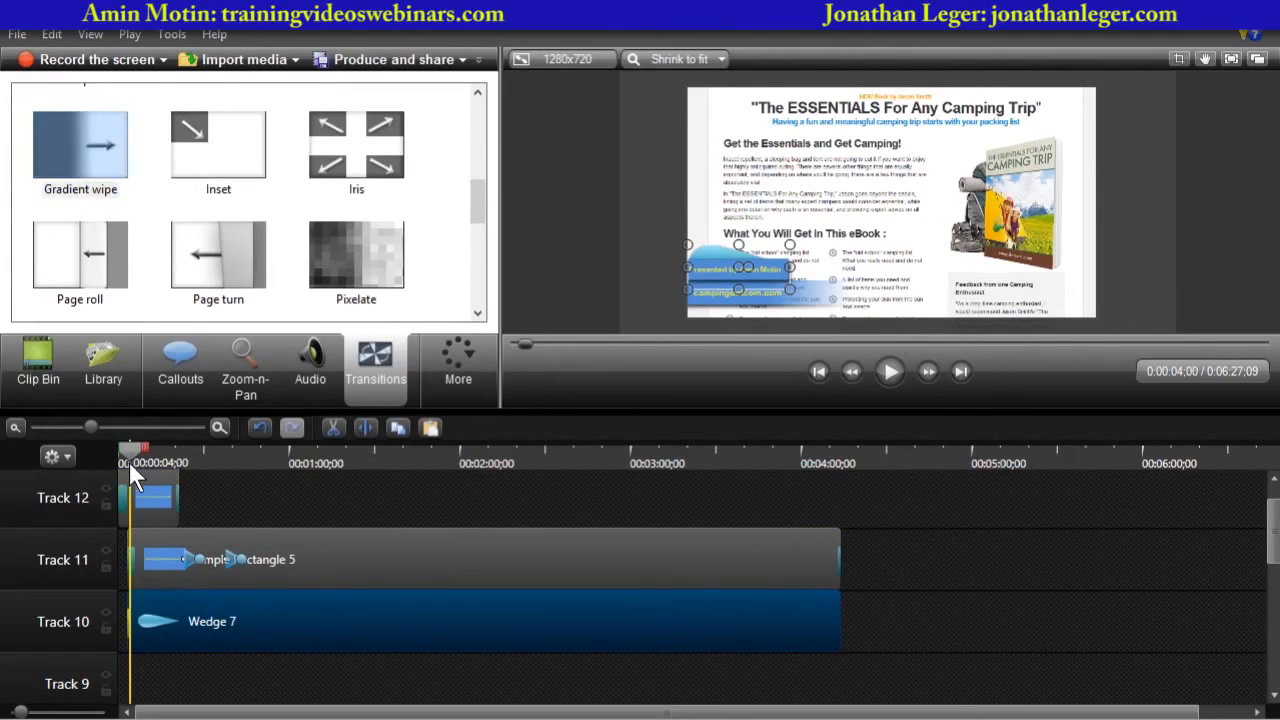
left_click(121, 468)
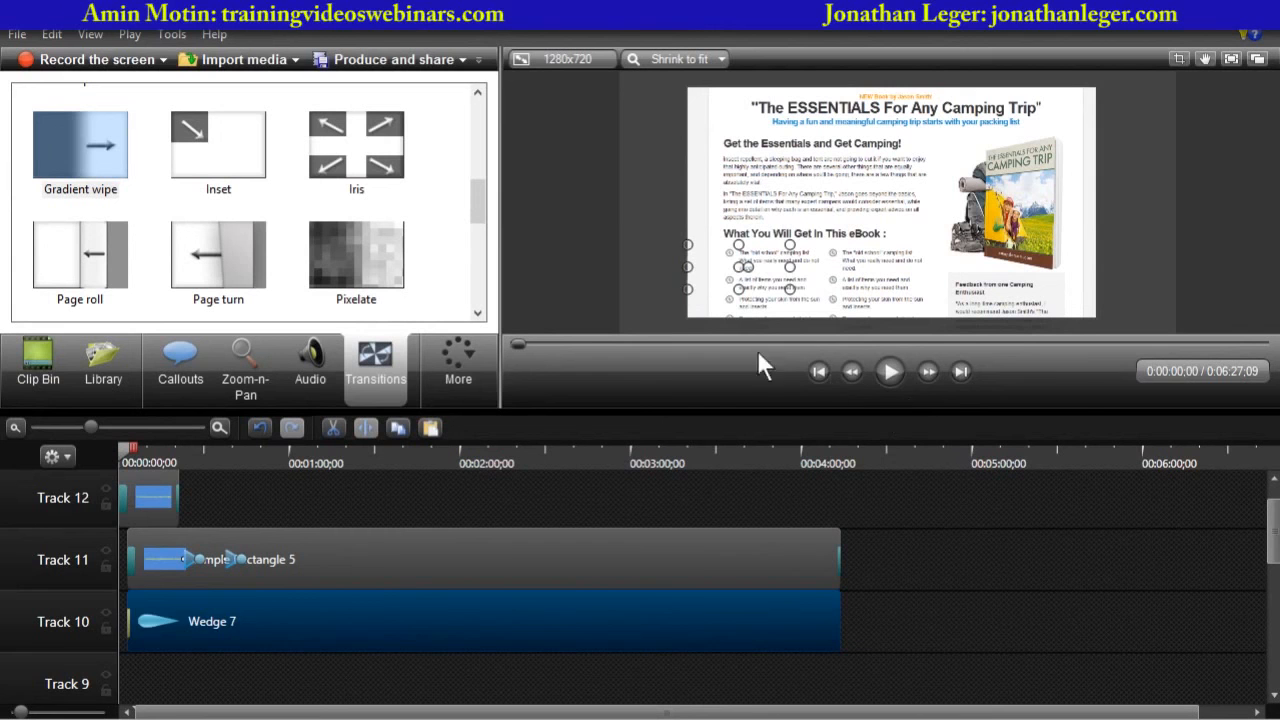
left_click(631, 303)
left_click(890, 372)
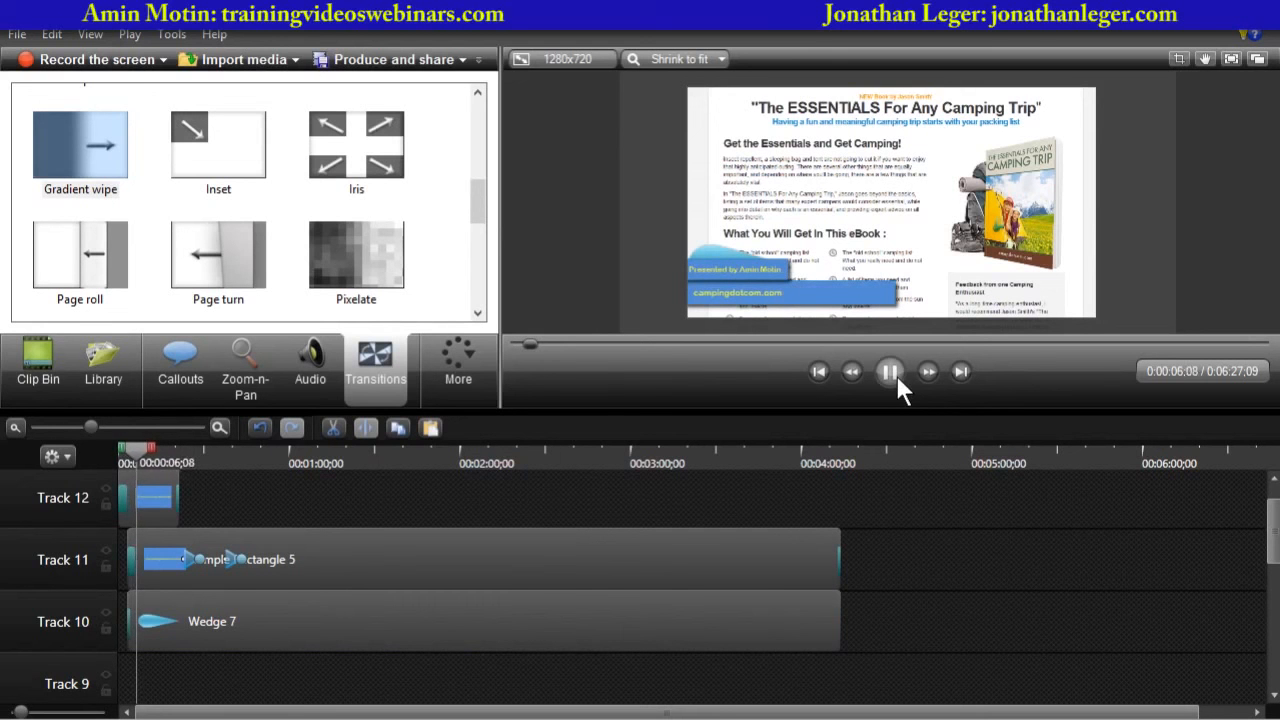
left_click(895, 375)
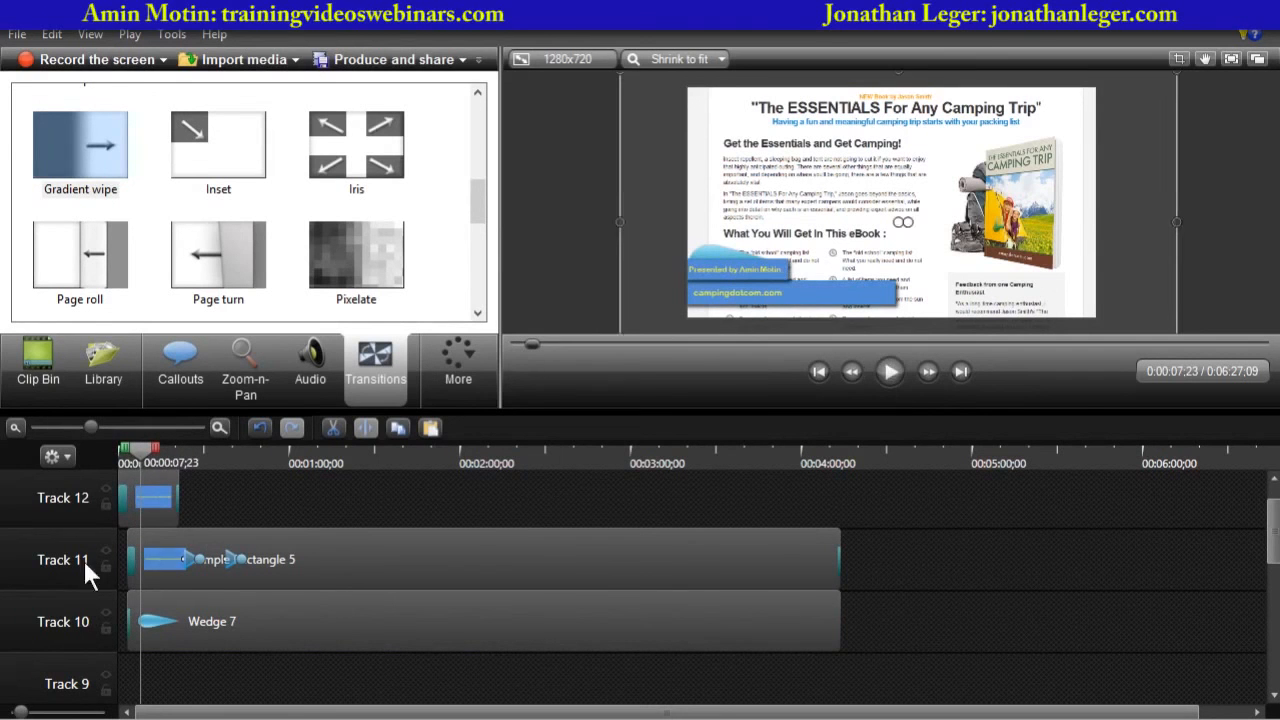
- Delete the "Presented by Amin Motin" callout from Track 12
left_click(155, 487)
key("Delete")
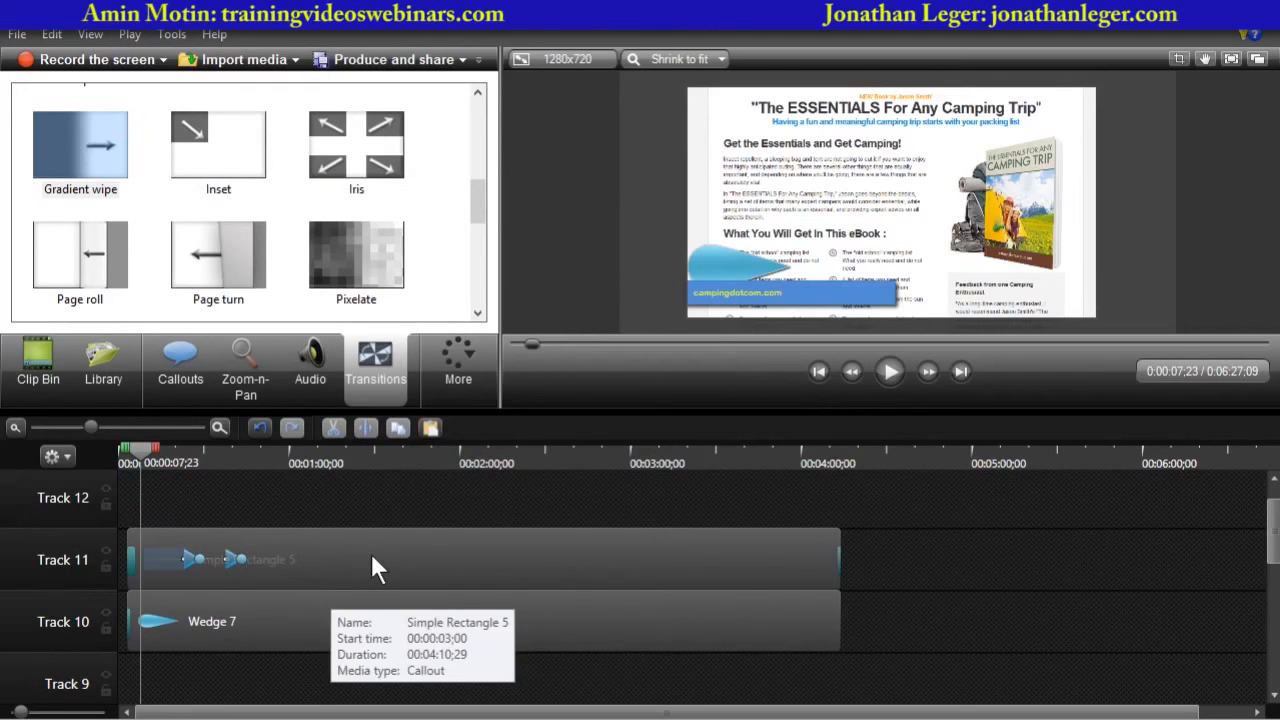
- Nudge the wedge callout down a few pixels so it sits just above the campingdotcom banner
left_click(168, 628)
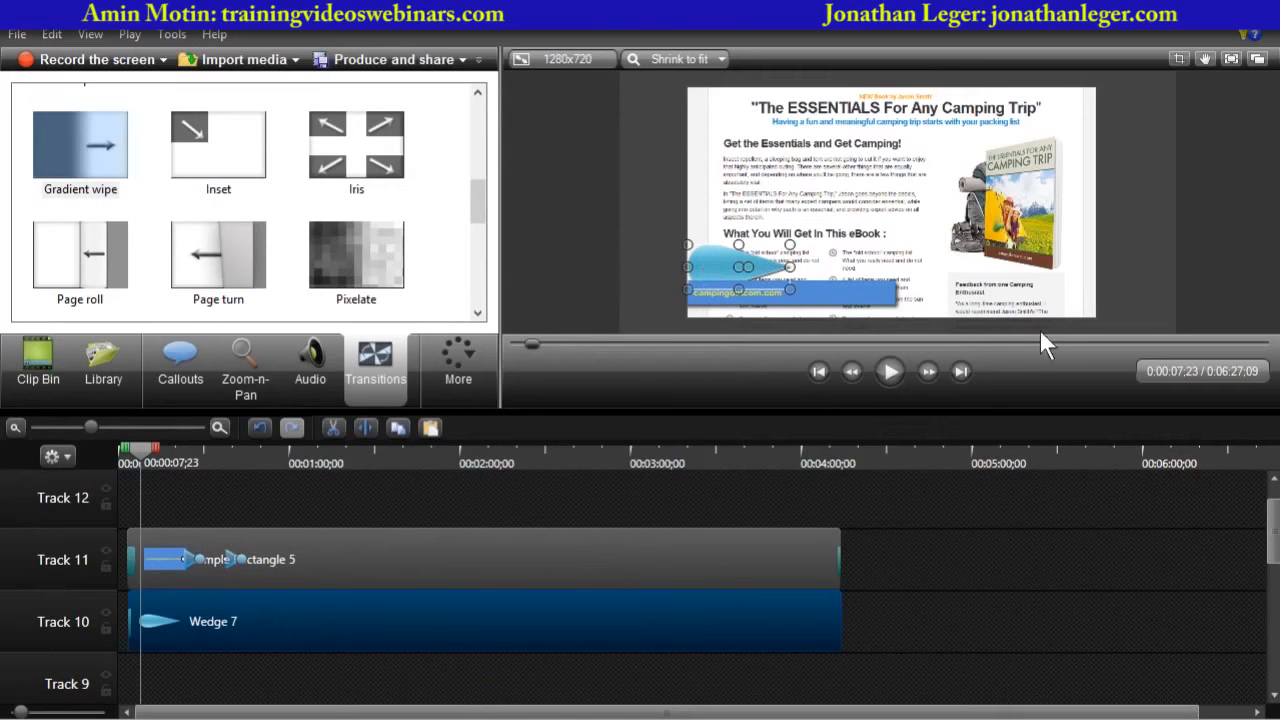
key("Down")
key("Down")
key("Down")
key("Down")
key("Down")
key("Down")
key("Down")
key("Down")
key("Down")
key("Down")
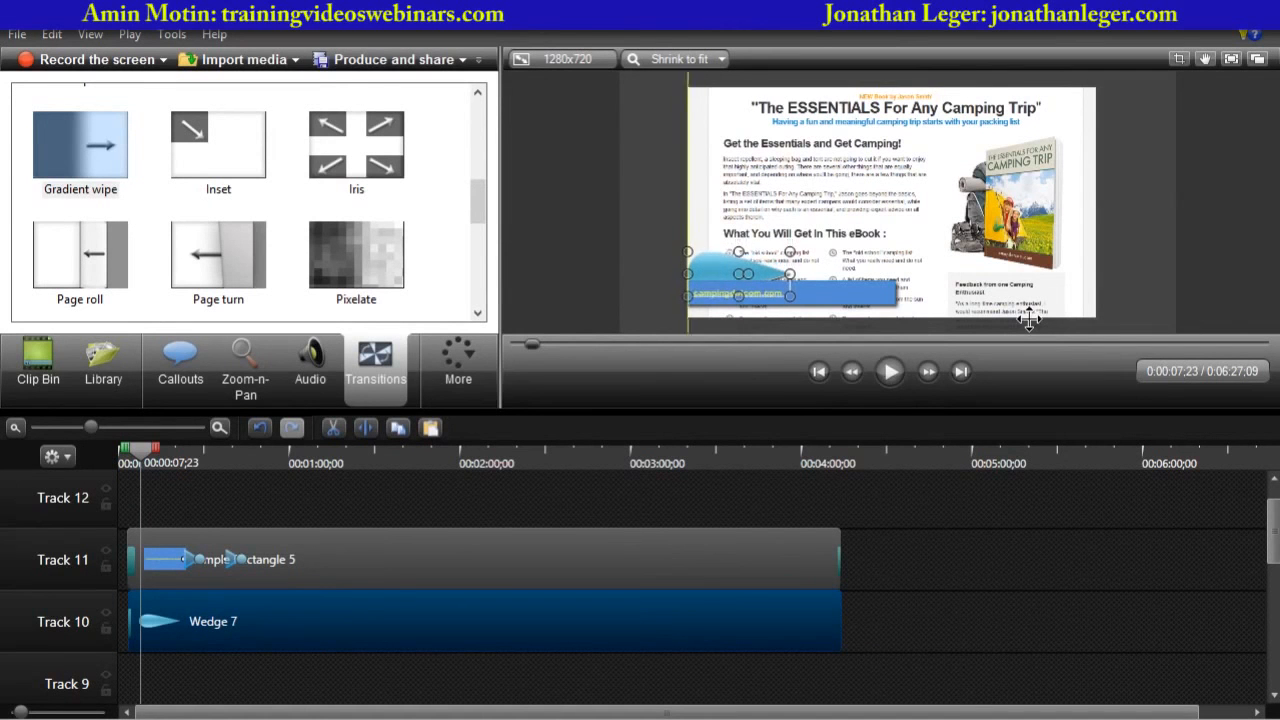
key("Down")
key("Down")
key("Down")
key("Down")
key("Down")
key("Down")
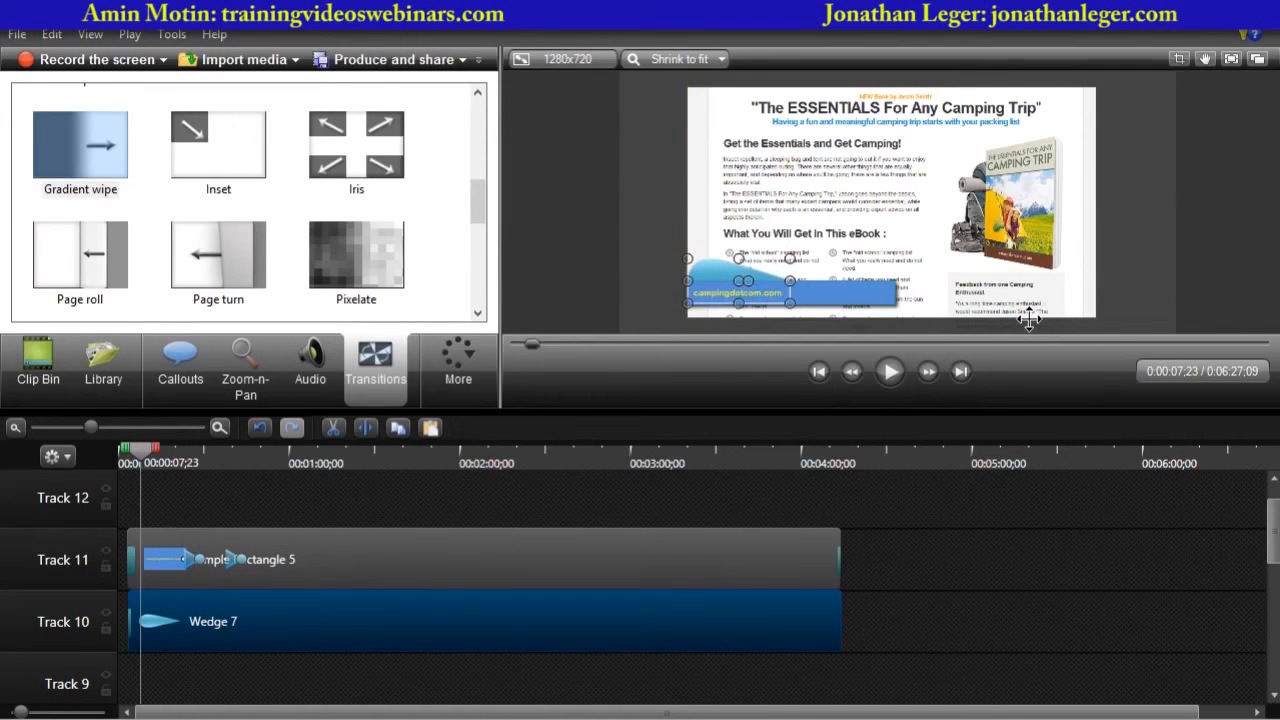
key("Down")
key("Up")
key("Up")
key("Up")
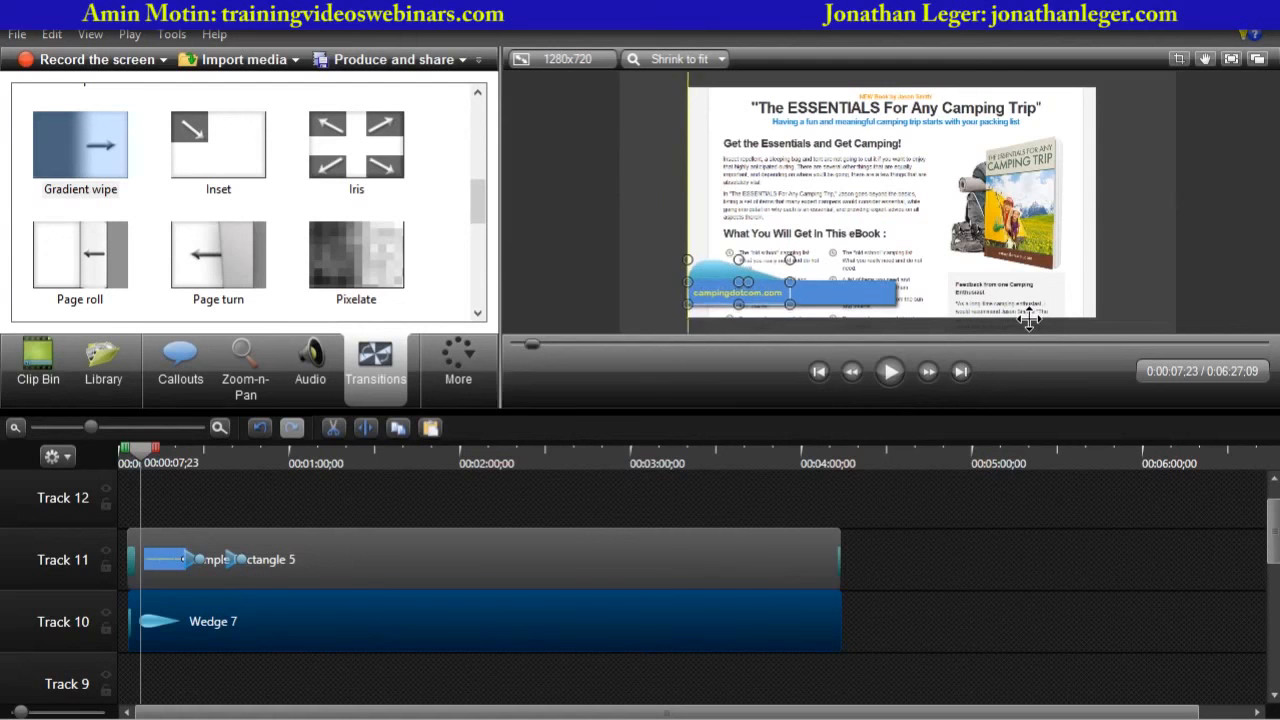
key("Down")
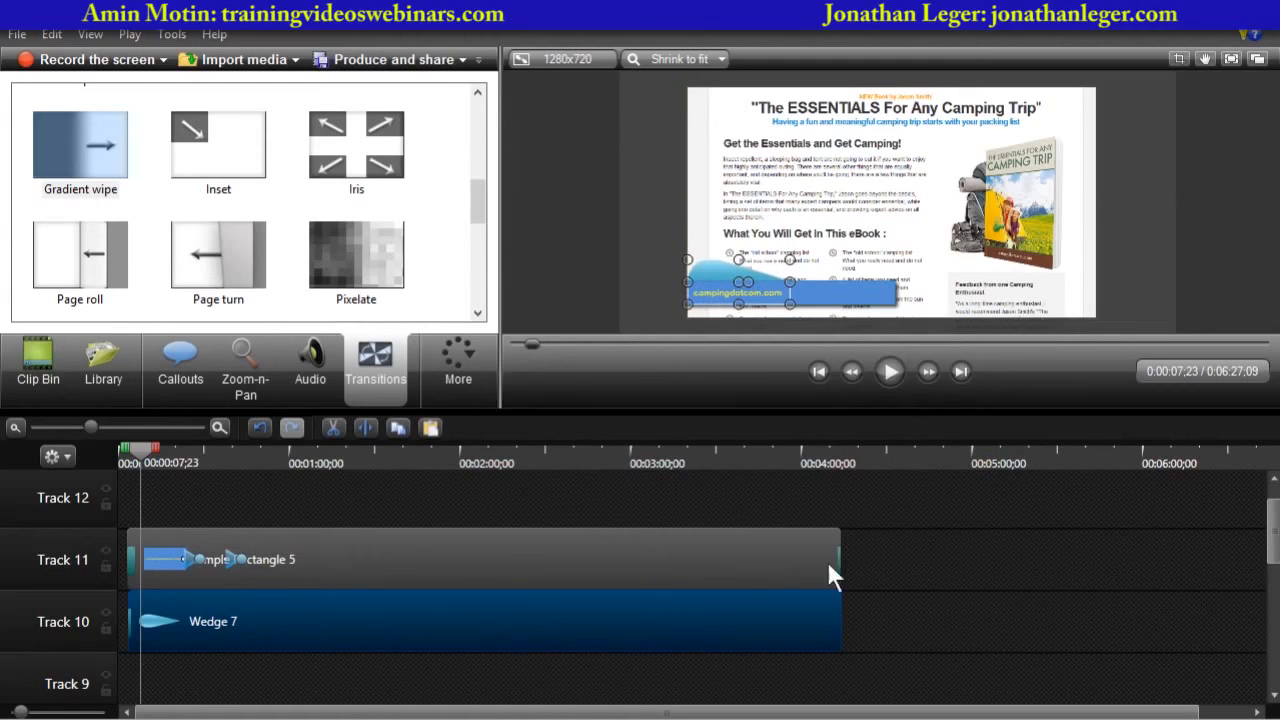
- Shift the campingdotcom banner rectangle slightly down and right in the video
left_click(552, 558)
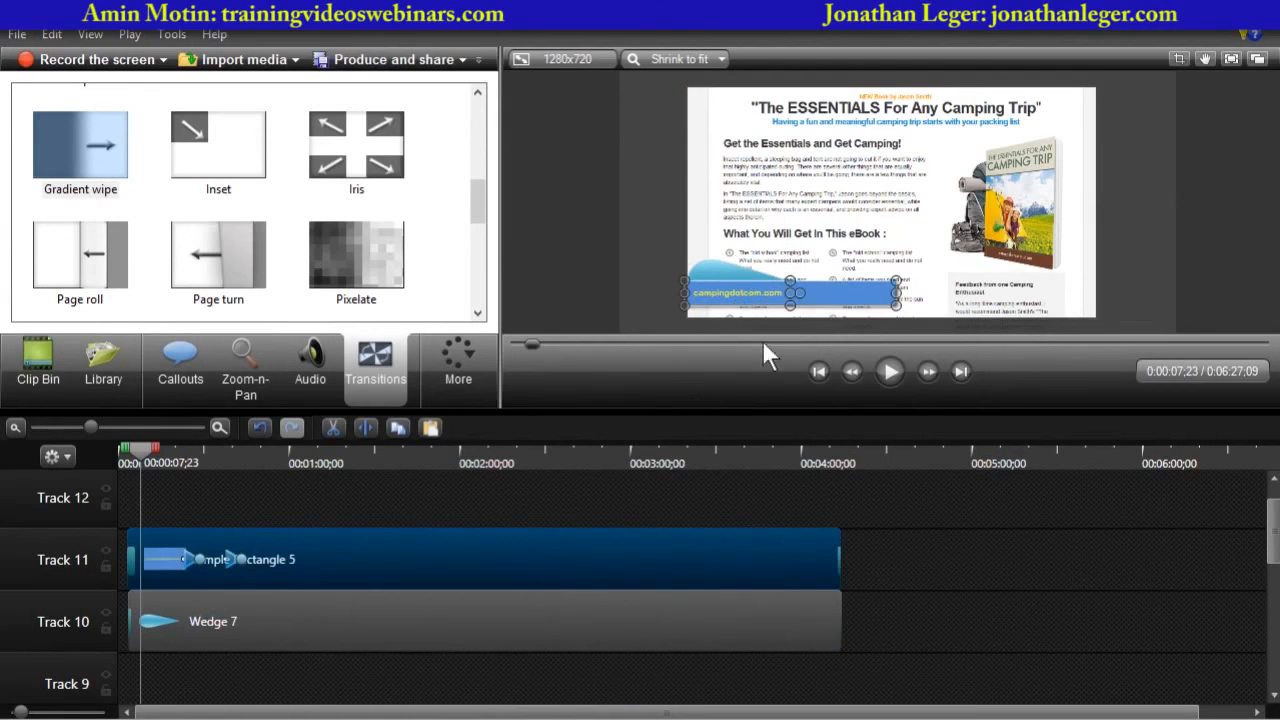
left_click_drag(782, 302, 789, 311)
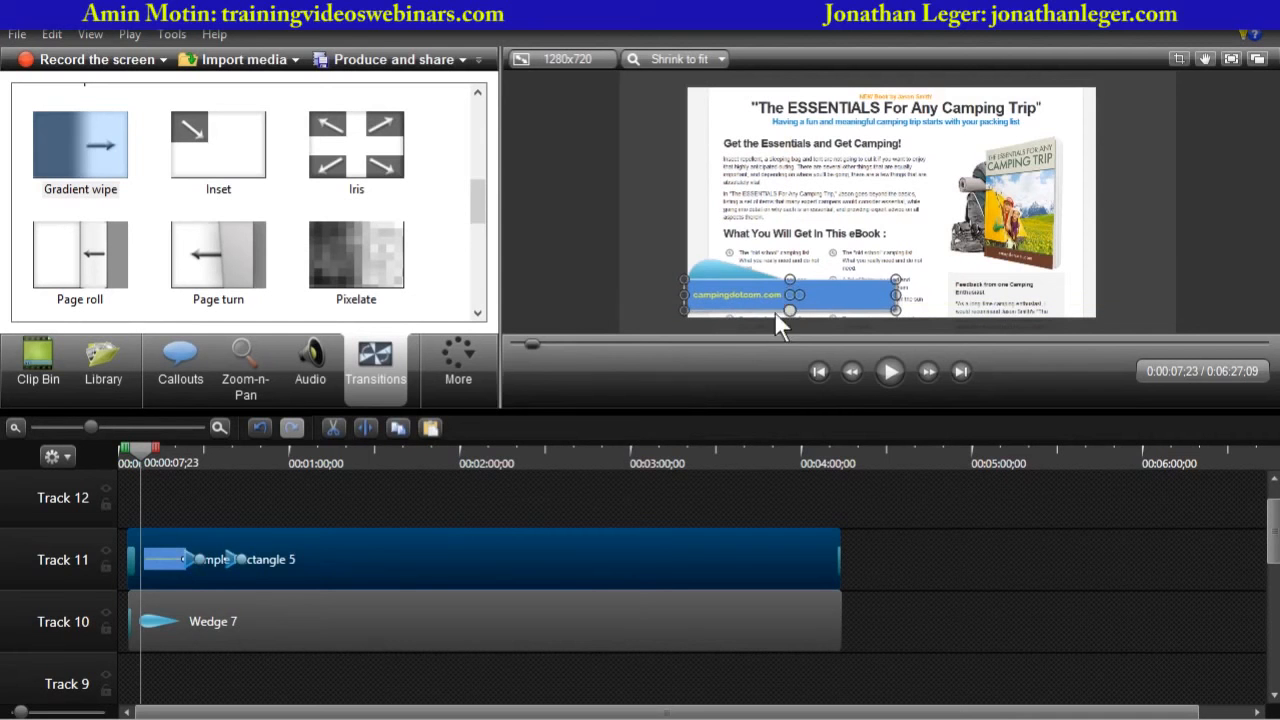
left_click(621, 315)
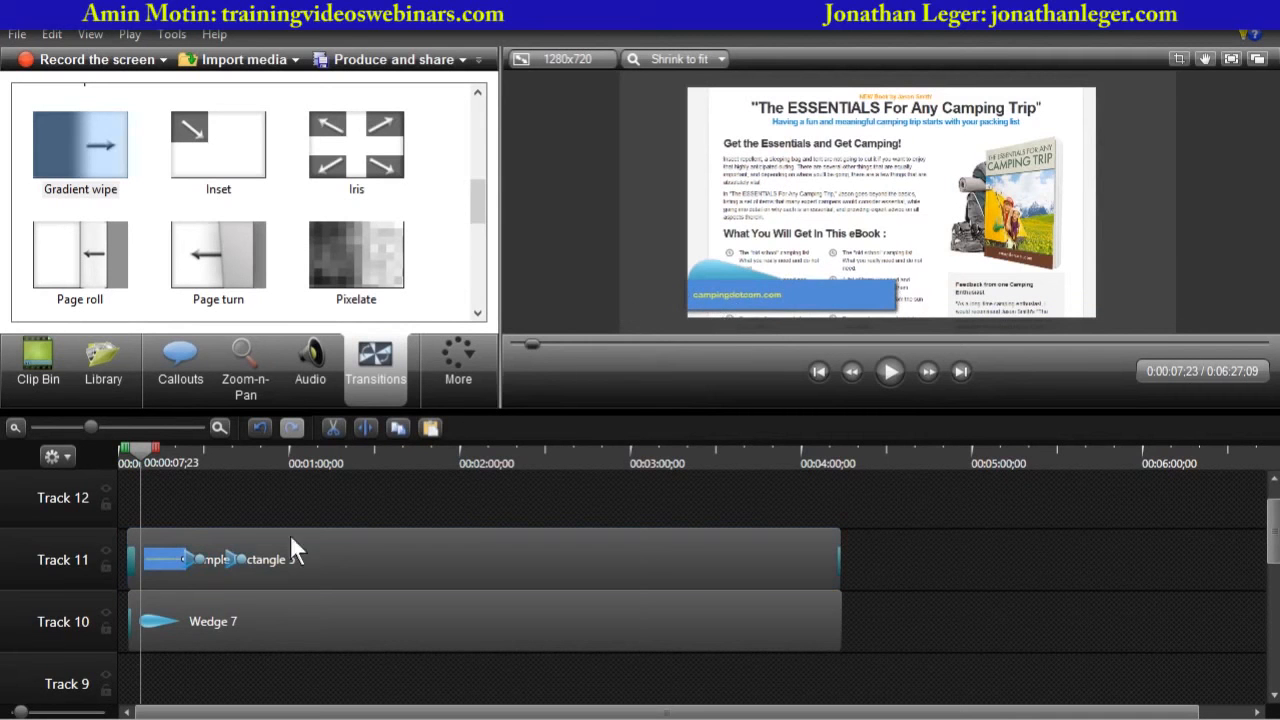
- Preview the opening with the wedge and banner transitions
left_click_drag(153, 455, 128, 458)
left_click(648, 322)
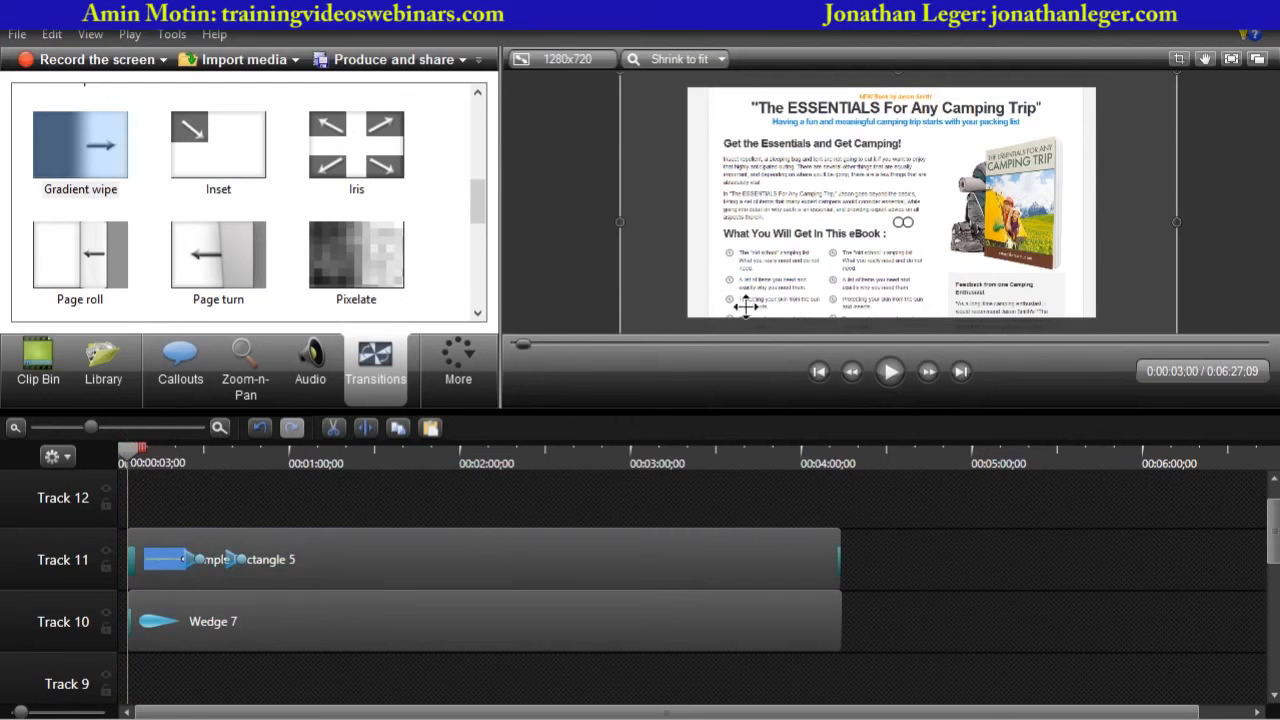
left_click(892, 370)
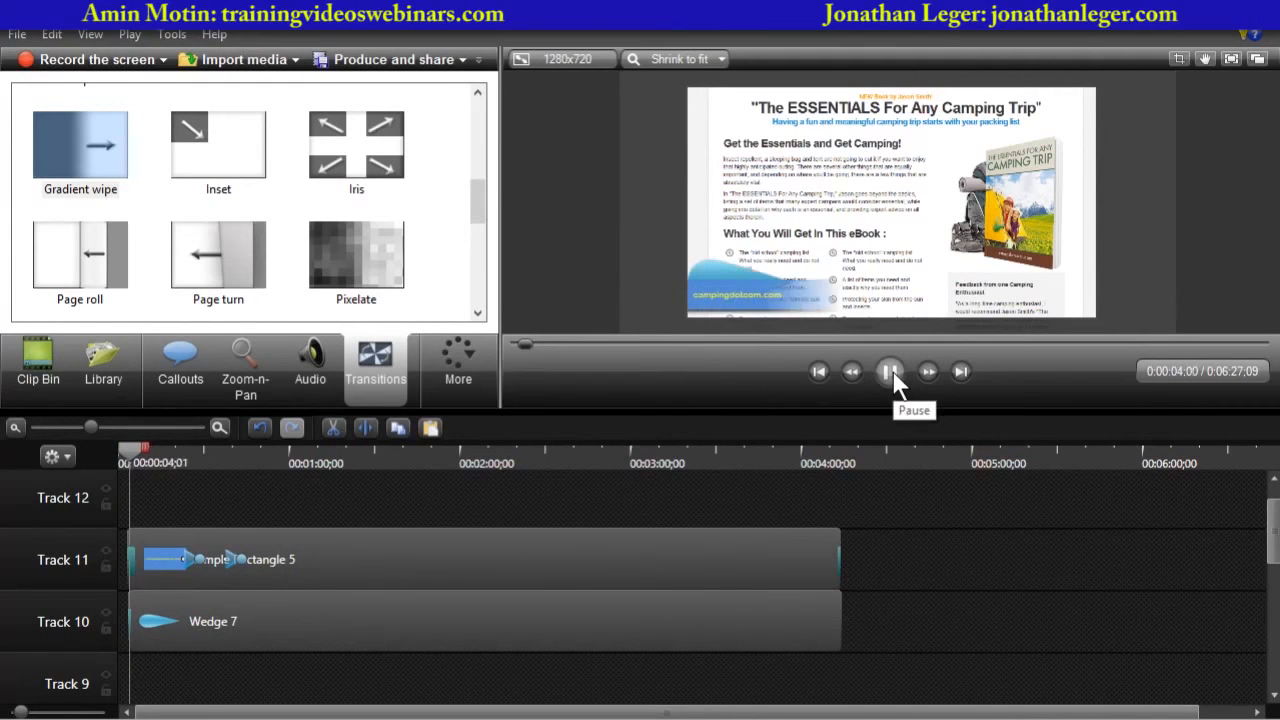
left_click(892, 370)
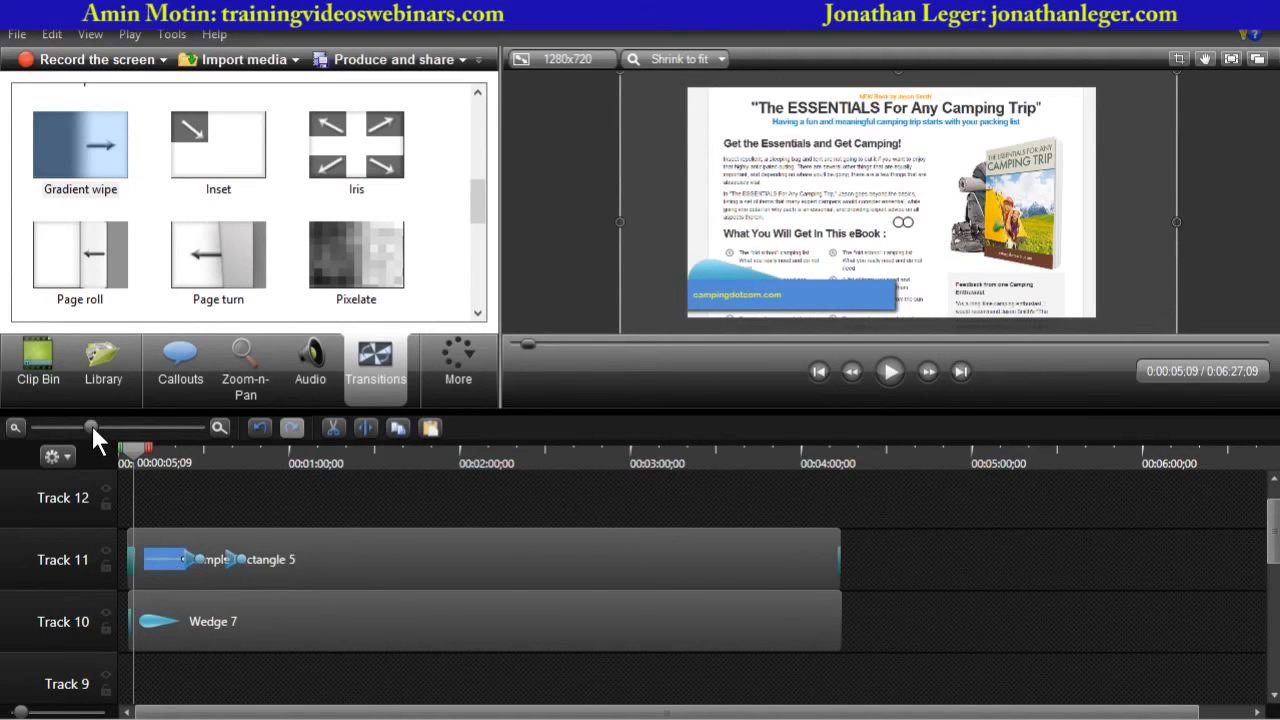
- Lengthen the wedge's Gradient wipe transition to match the banner's, then return the playhead to the callouts' start
left_click_drag(90, 425, 132, 427)
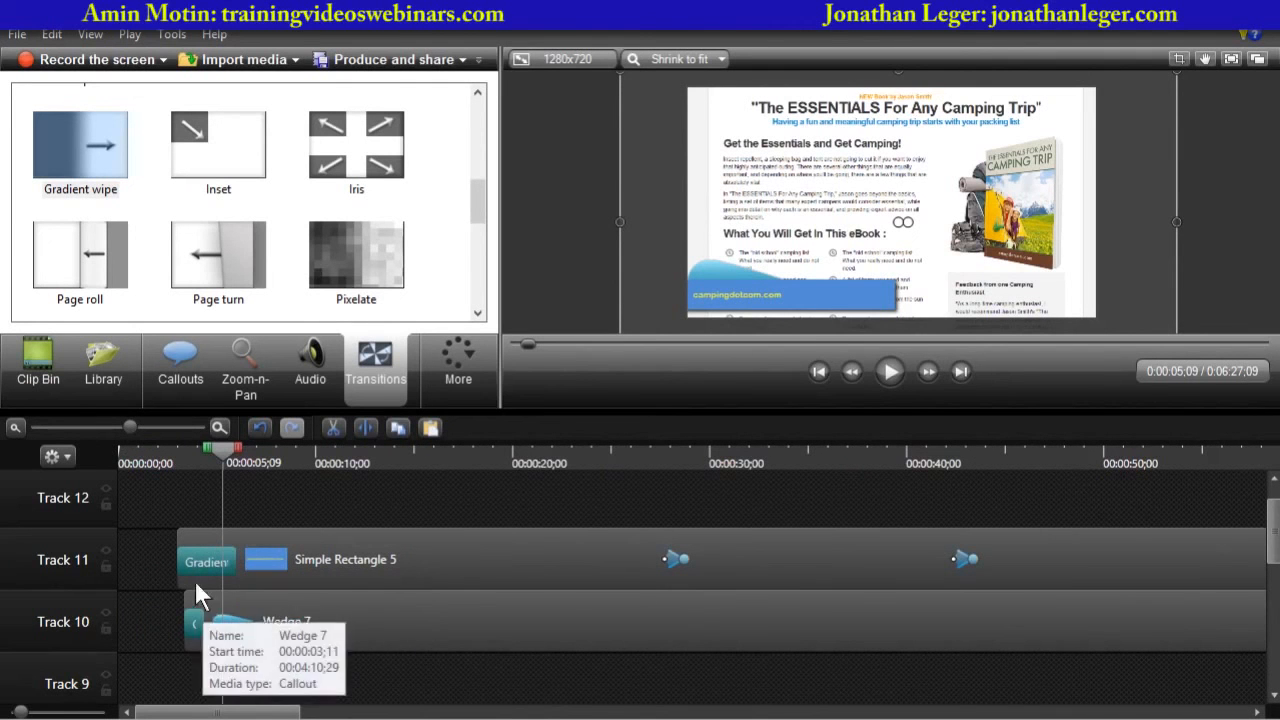
left_click(394, 614)
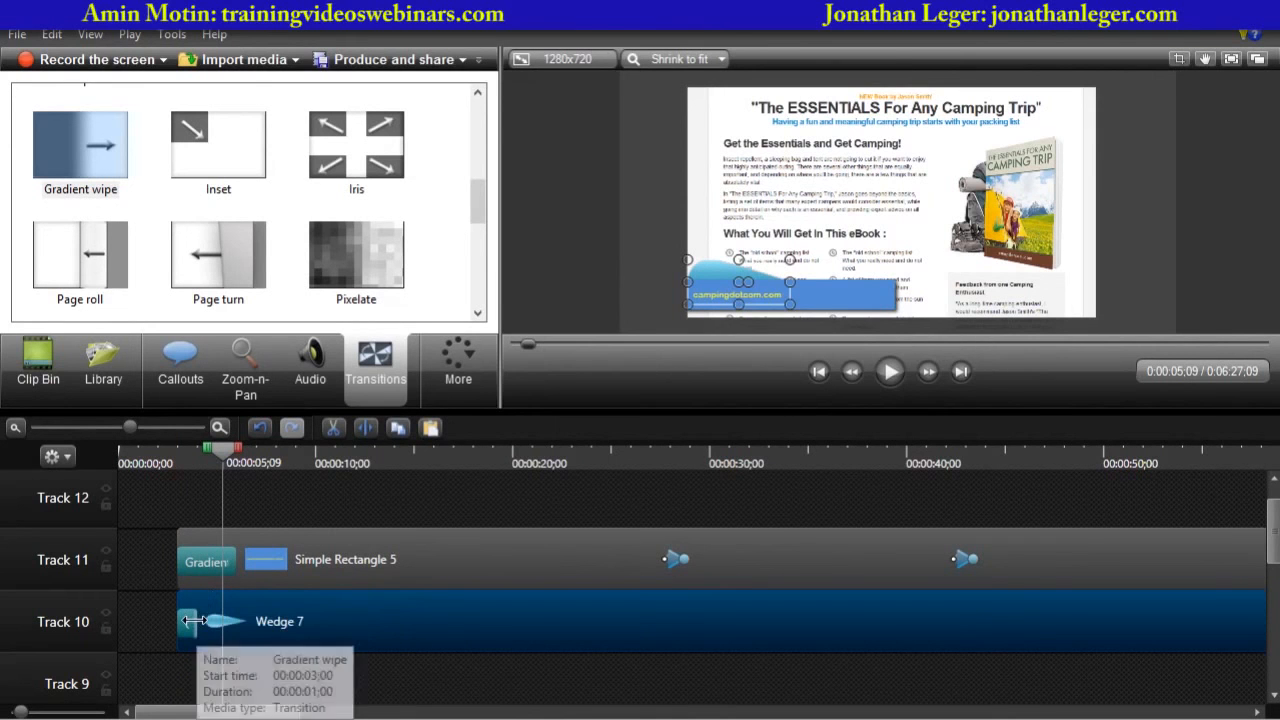
left_click_drag(193, 621, 236, 622)
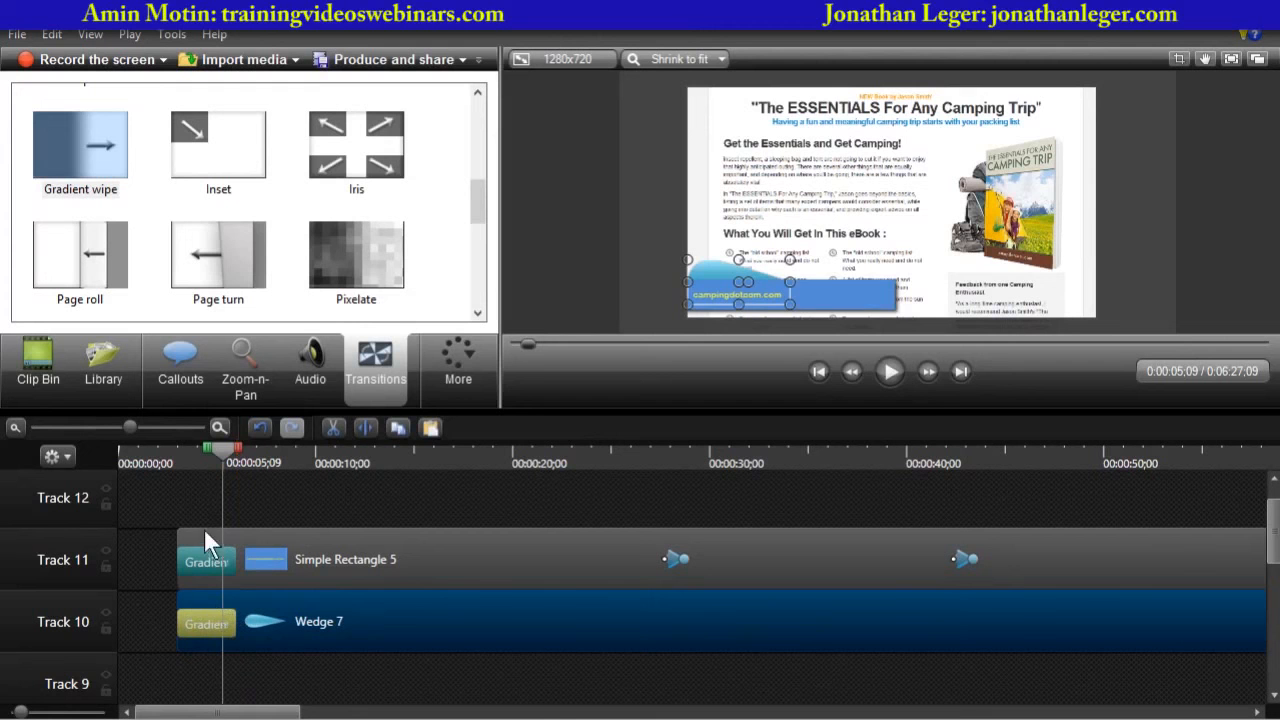
left_click_drag(227, 452, 175, 458)
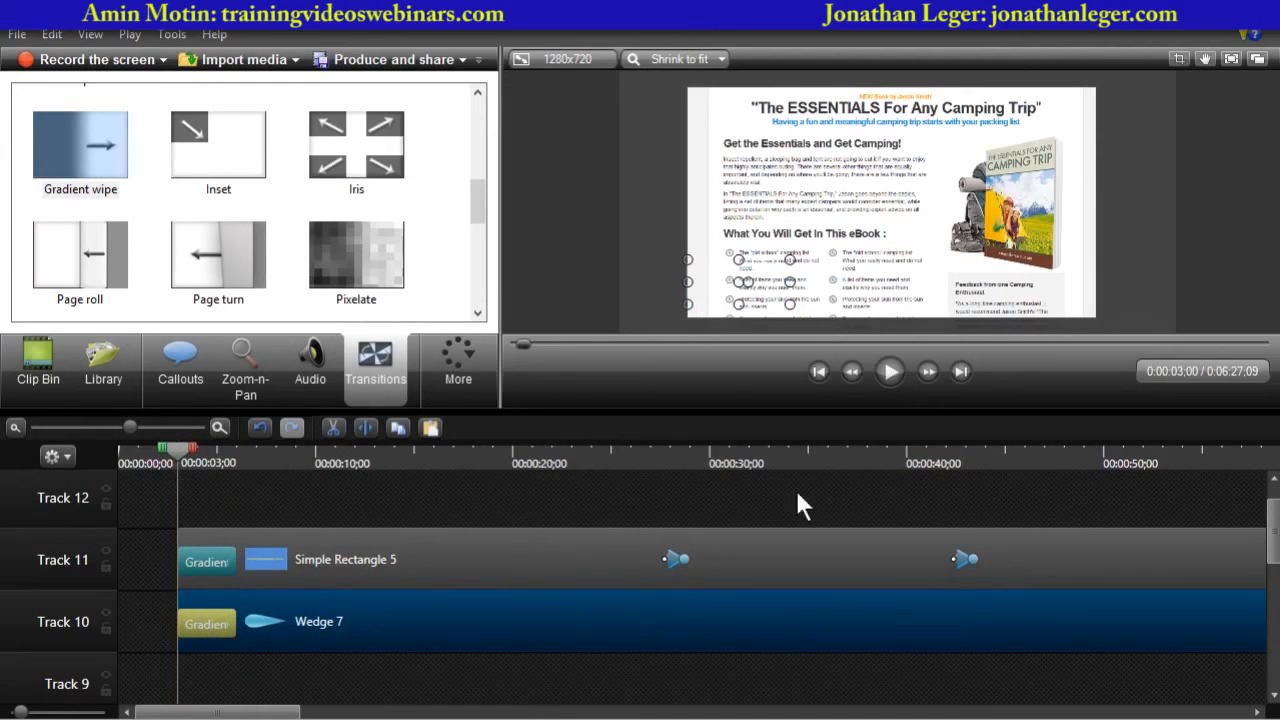
left_click(595, 322)
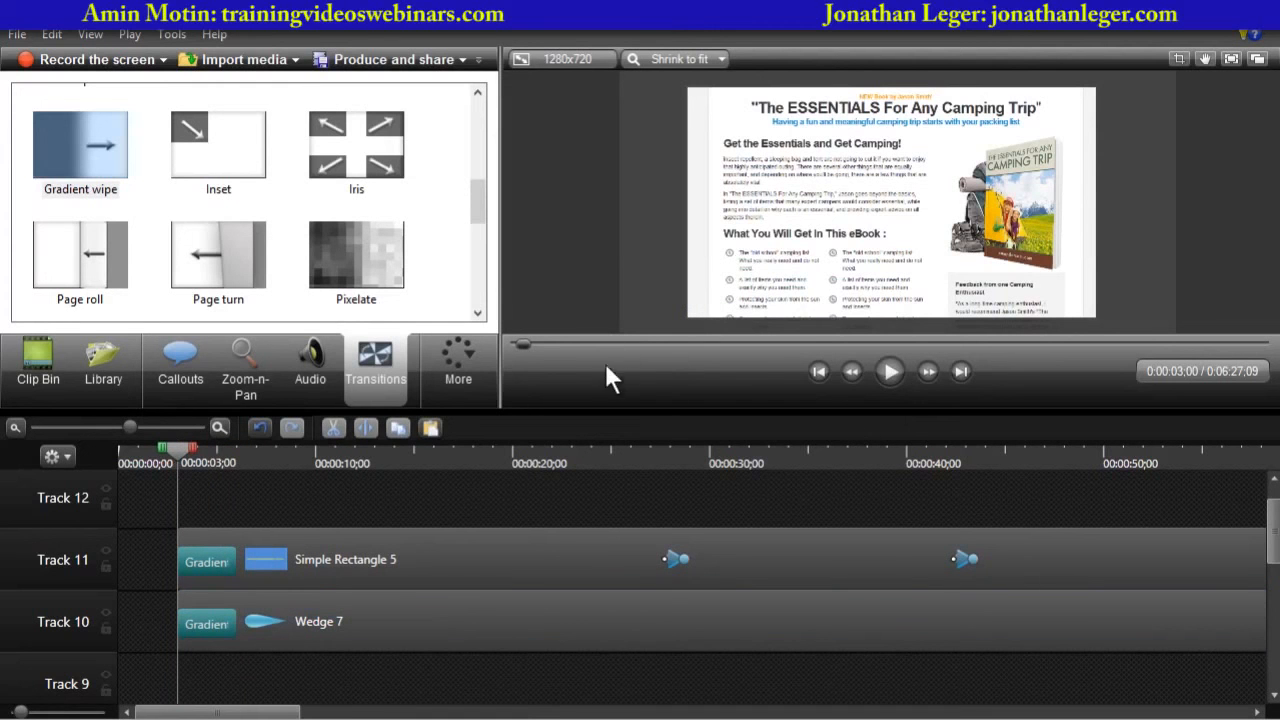
- Play the opening from the start to preview the wedge and banner transitions, then pause
left_click(889, 371)
left_click_drag(222, 451, 180, 459)
left_click(891, 371)
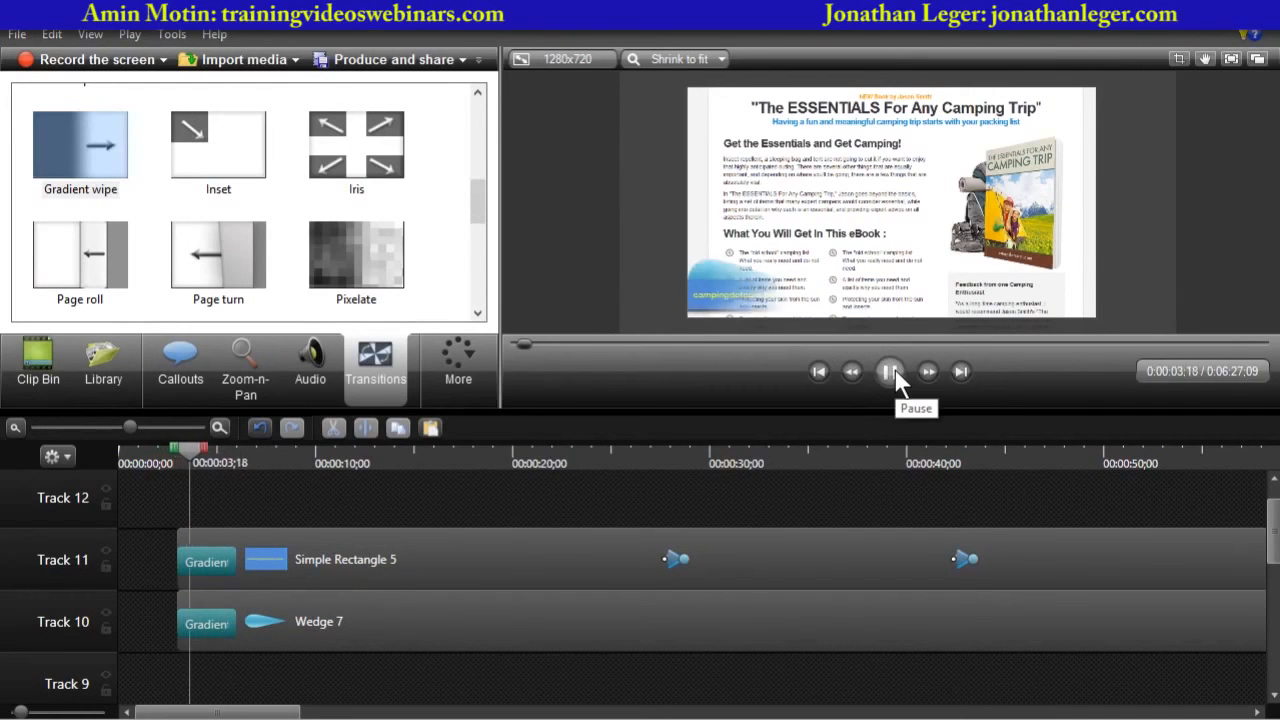
left_click(894, 370)
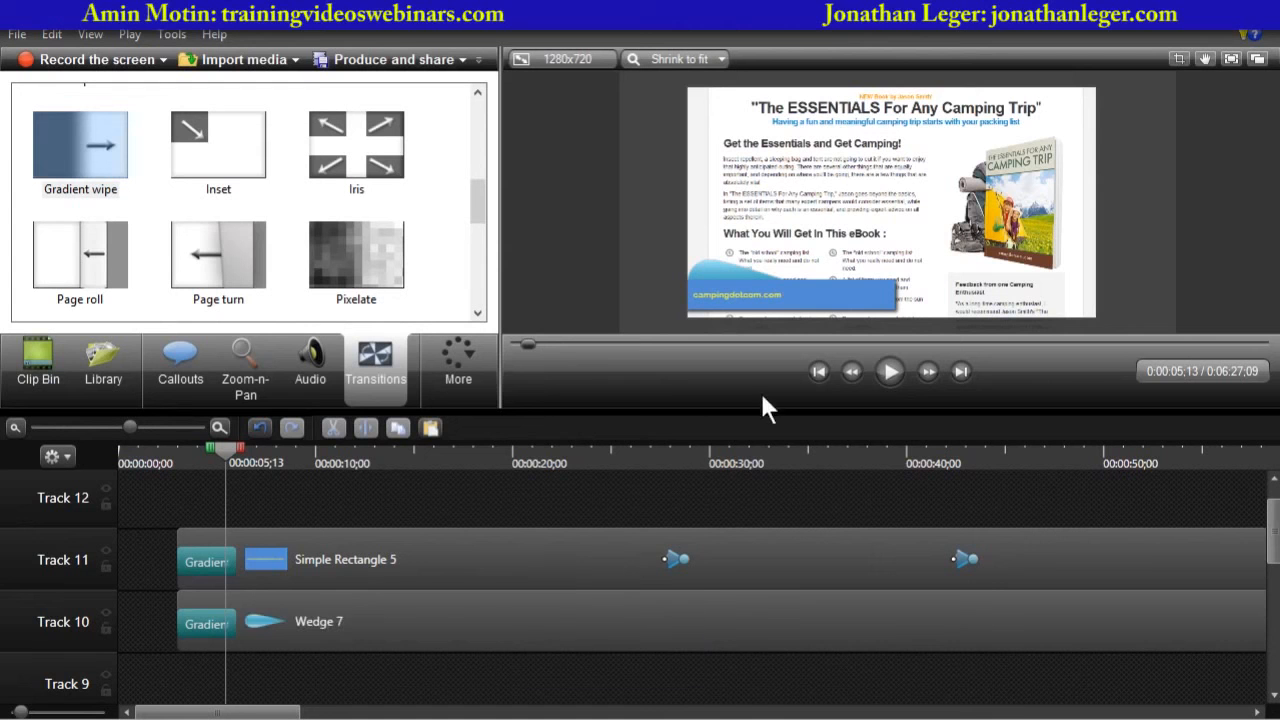
- Select the Wedge 7 and Simple Rectangle 5 callouts together and group them into one clip
left_click(367, 614)
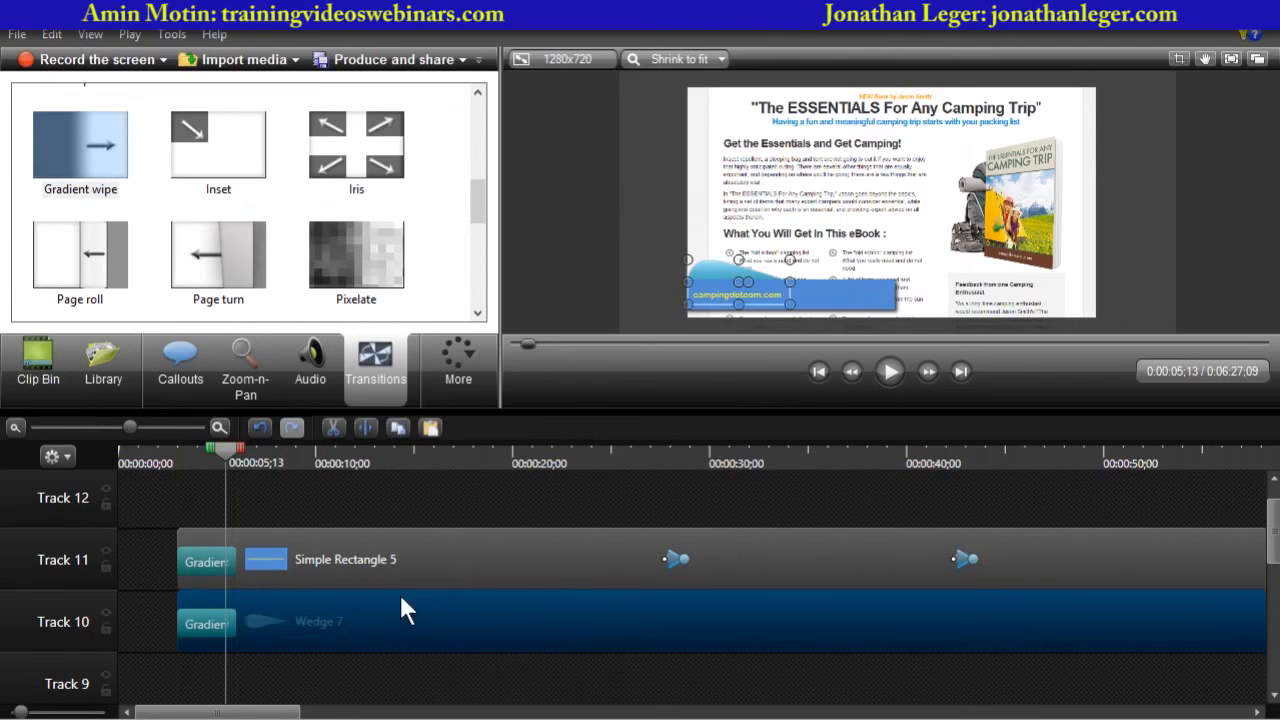
left_click(469, 546, "ctrl")
right_click(469, 546)
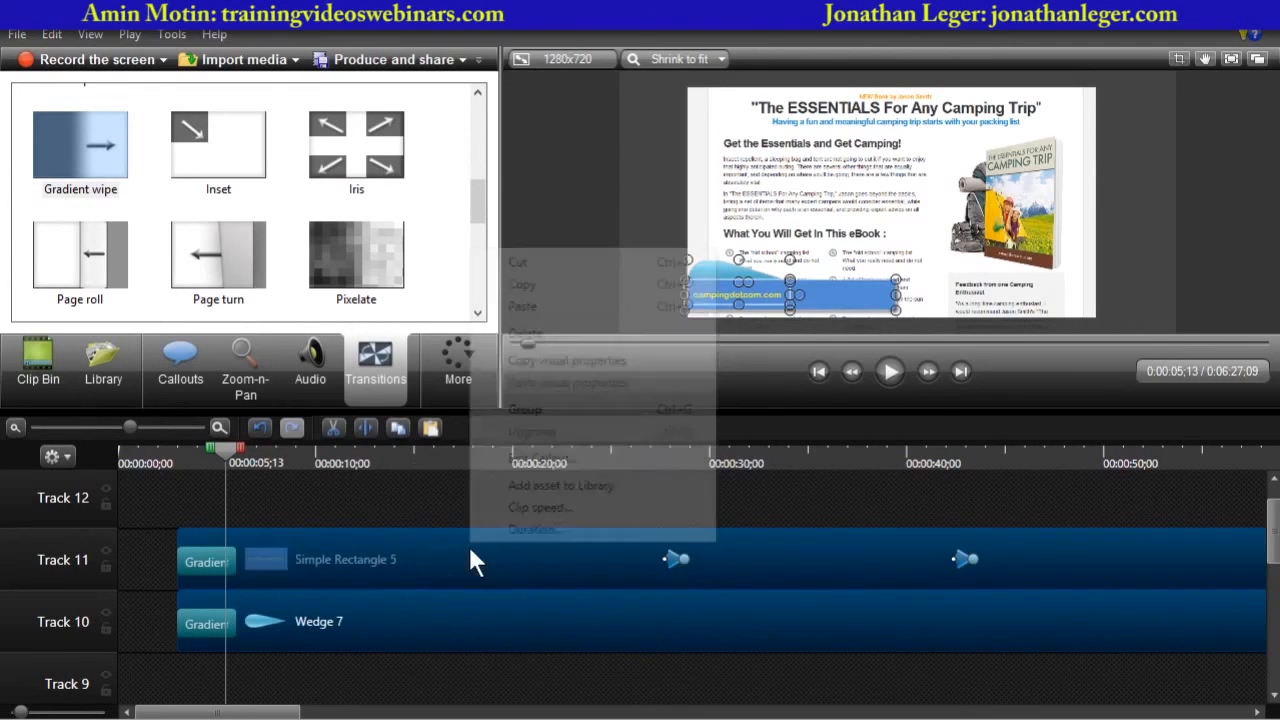
left_click(578, 412)
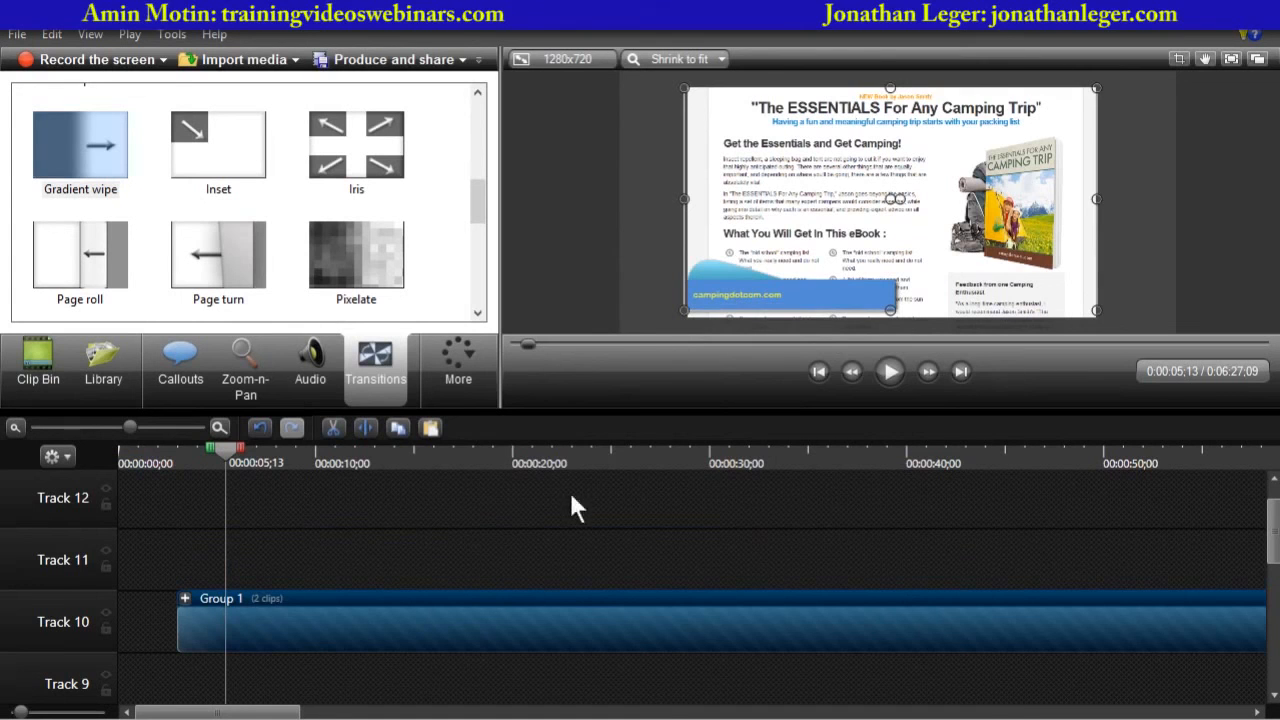
- Move the playhead to about 0:42, expand Group 1 and open Visual Properties for the wedge callout
left_click_drag(131, 428, 28, 440)
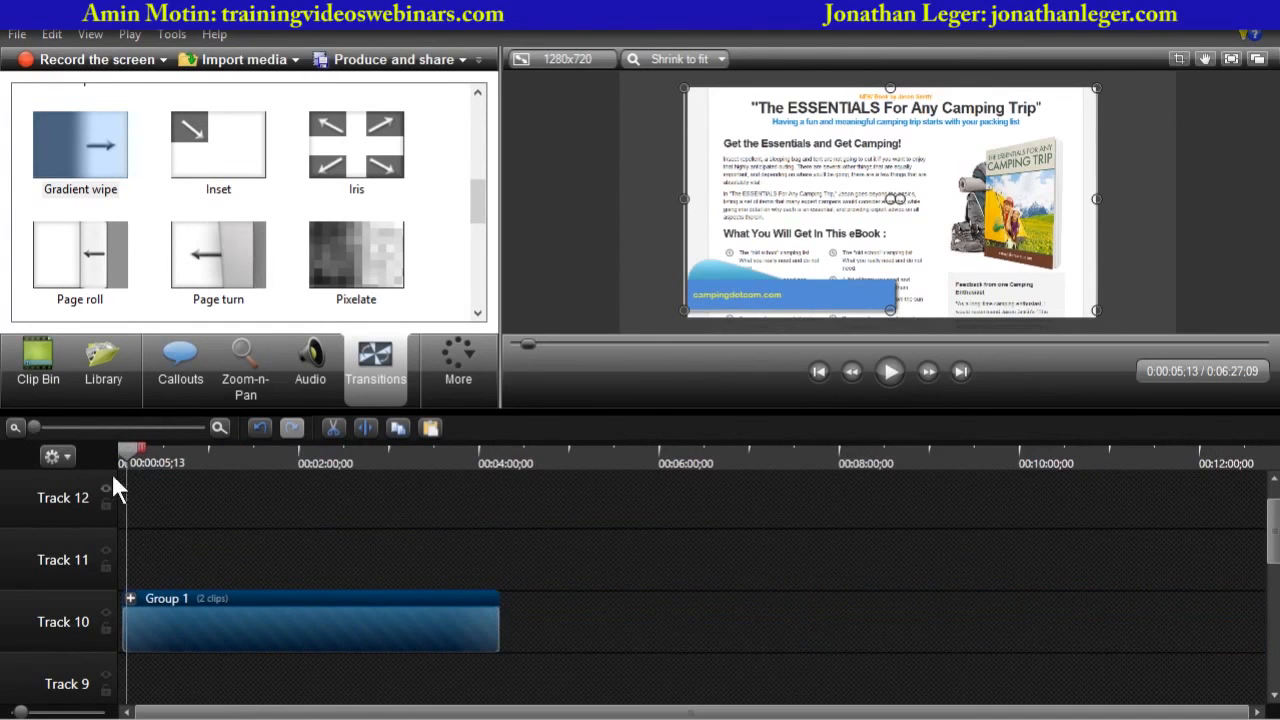
left_click_drag(130, 450, 181, 456)
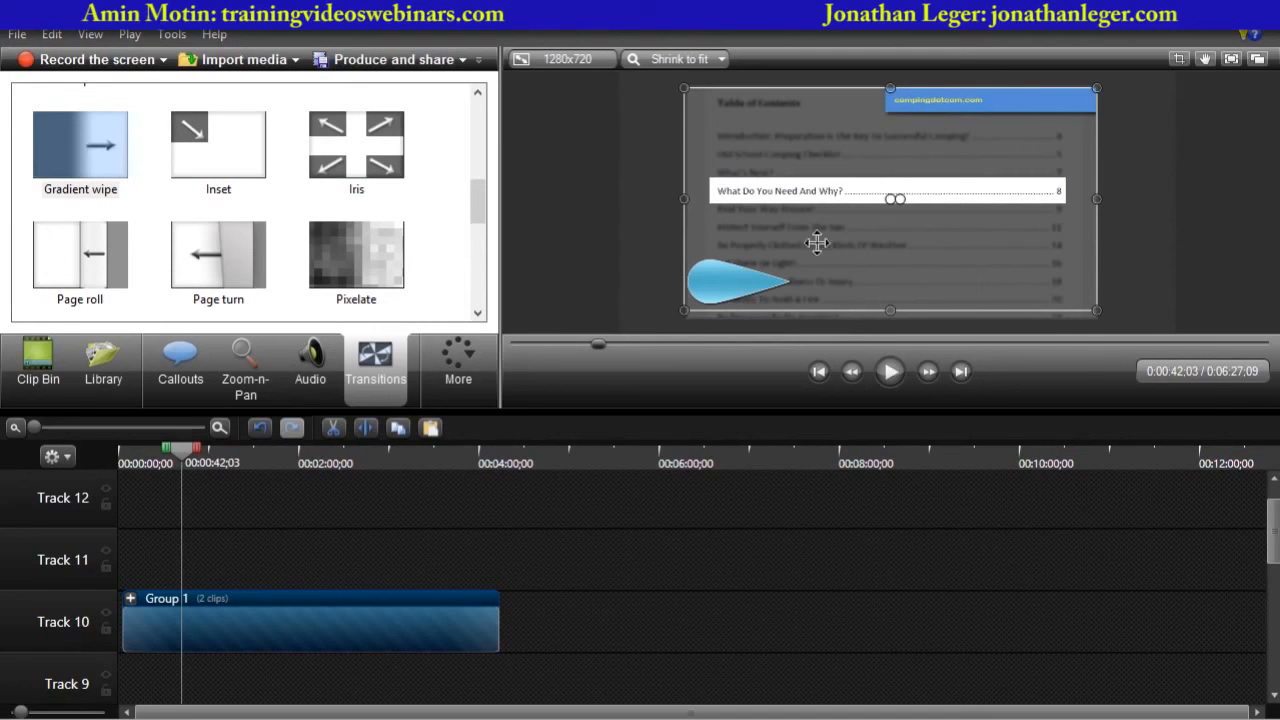
left_click(129, 598)
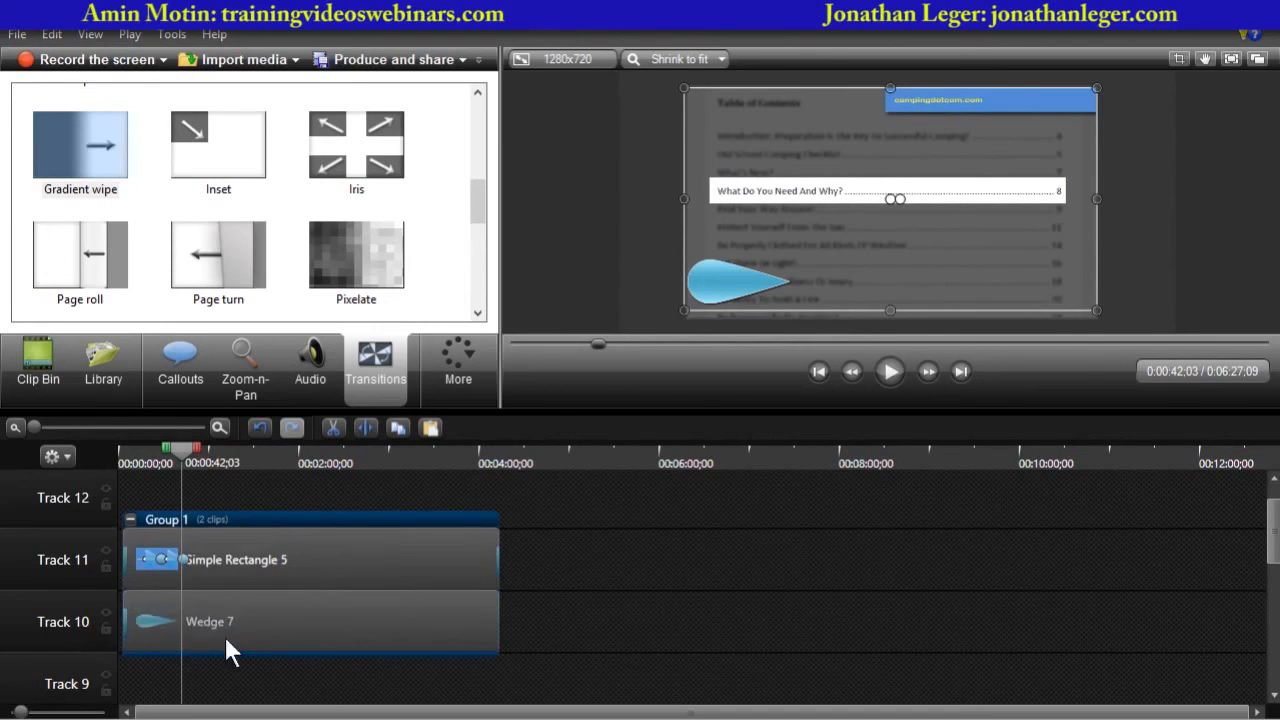
left_click(249, 625)
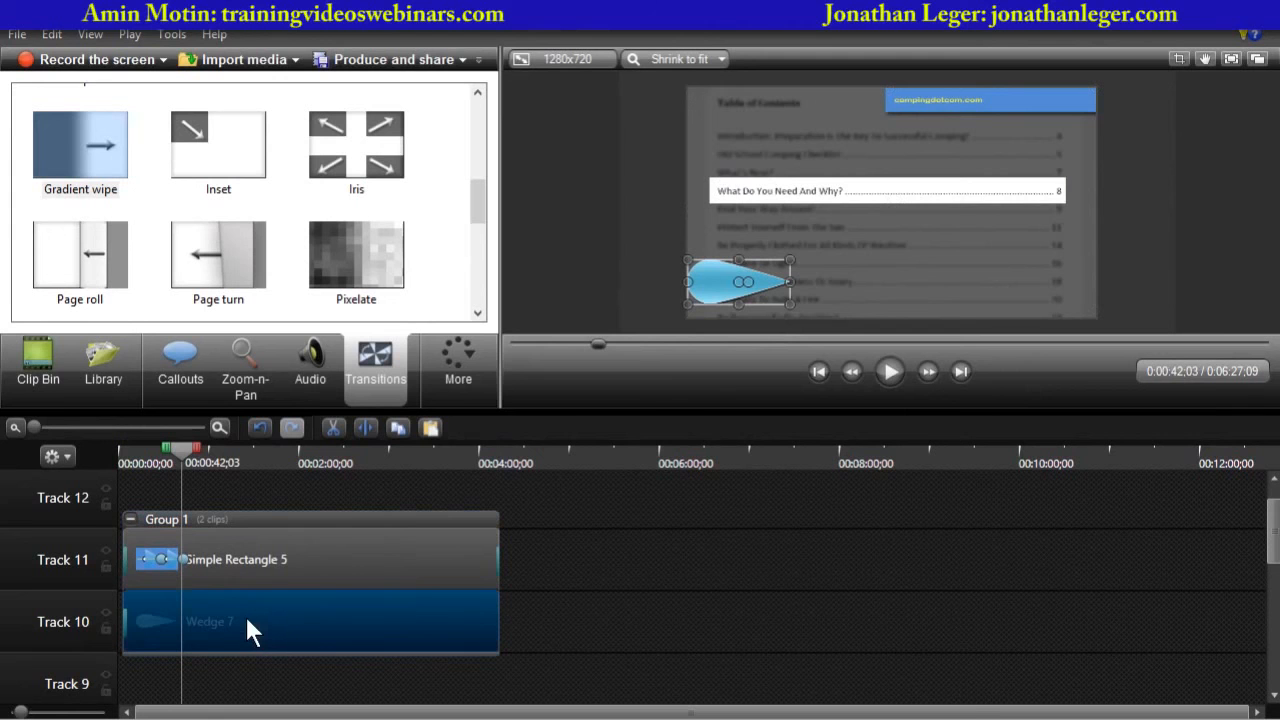
left_click(477, 376)
left_click(470, 421)
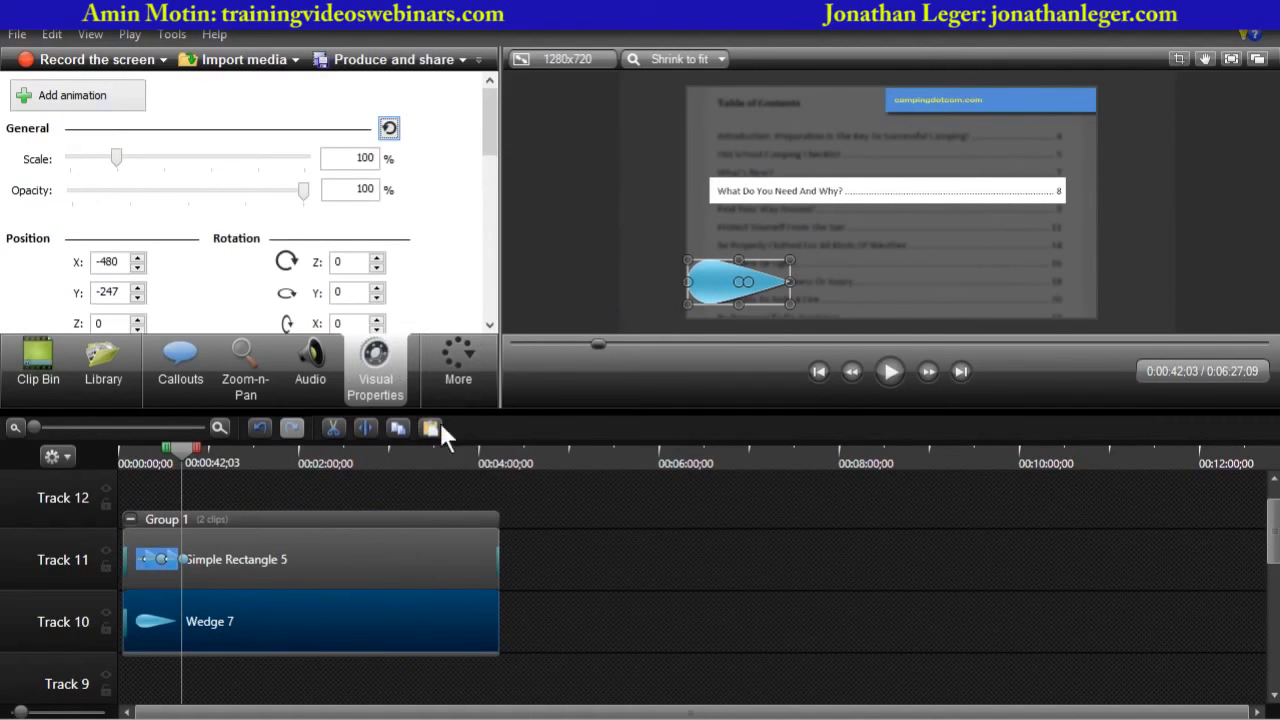